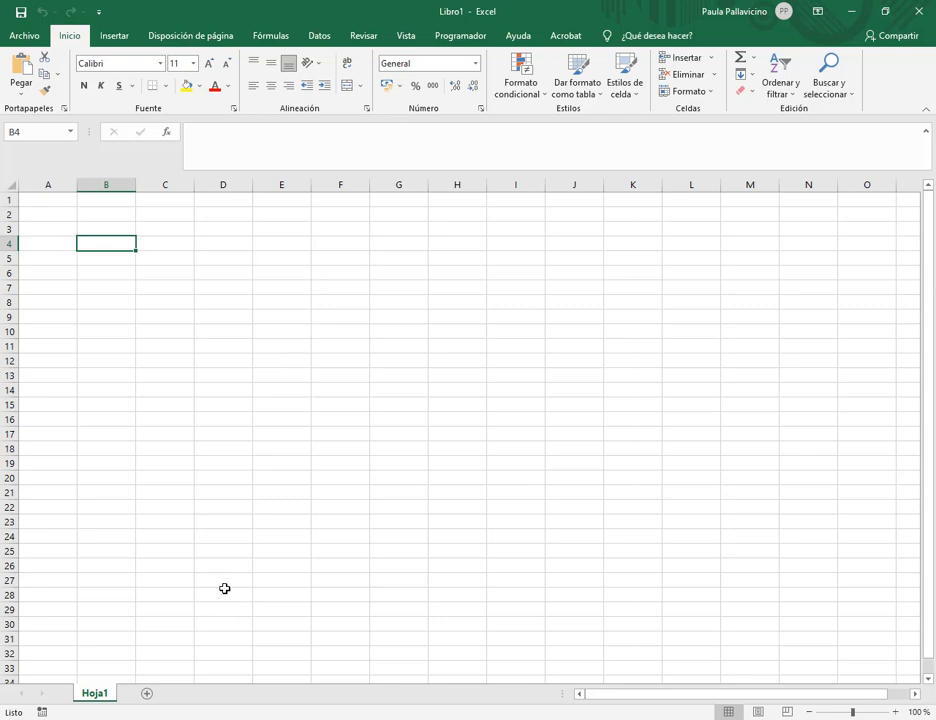
- Add two new worksheets after Hoja1 and switch between them
drag(92, 692, 138, 697)
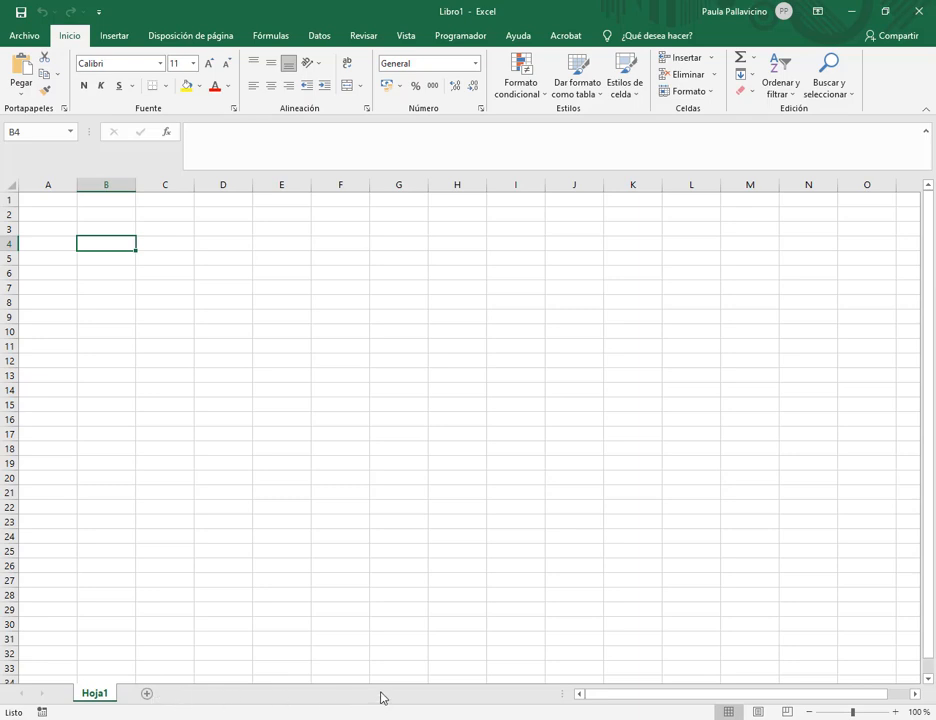
click(147, 696)
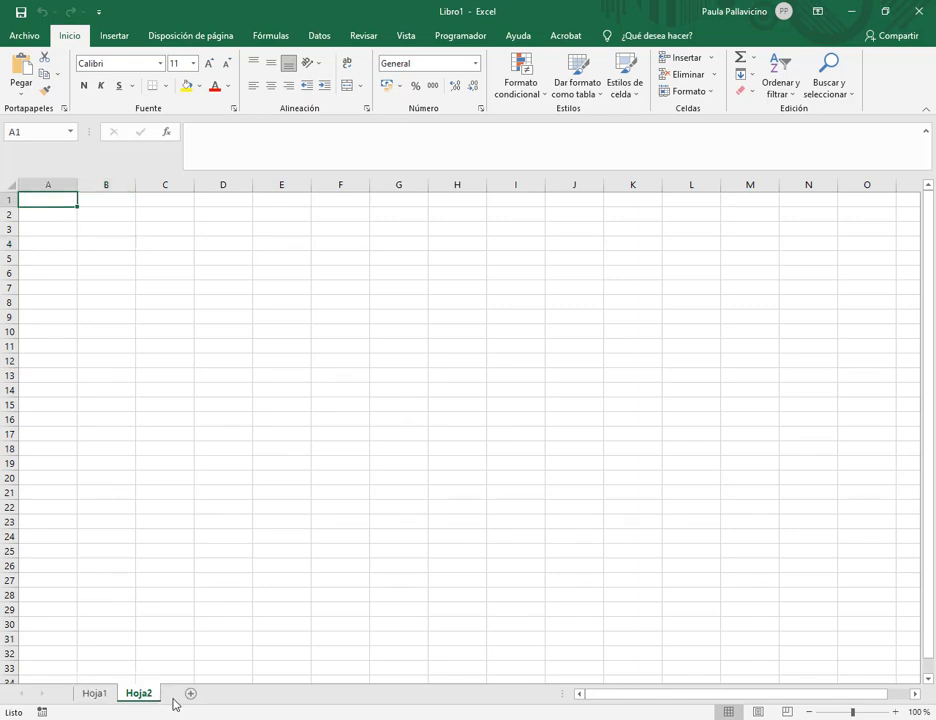
click(192, 696)
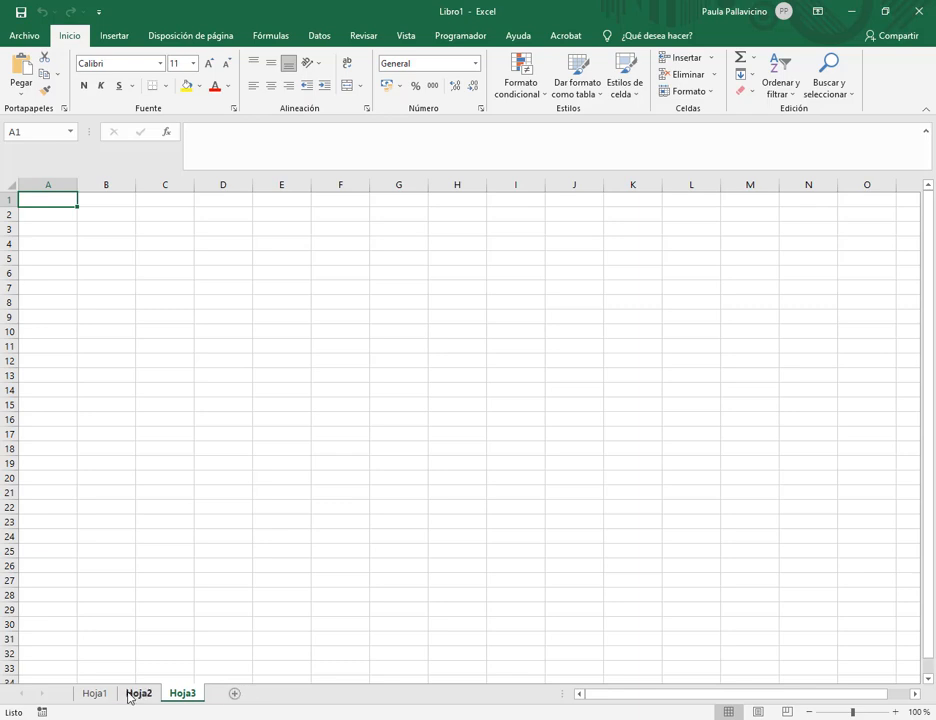
click(137, 697)
click(182, 697)
- Delete the worksheets Hoja3 and Hoja2 from the workbook
right_click(184, 697)
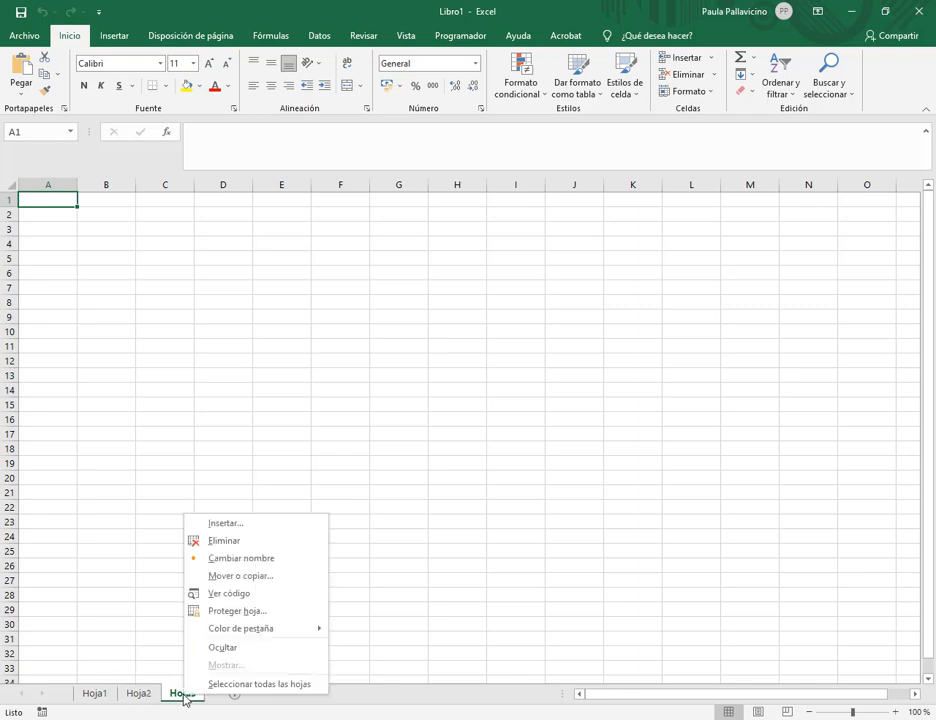
click(242, 541)
right_click(142, 697)
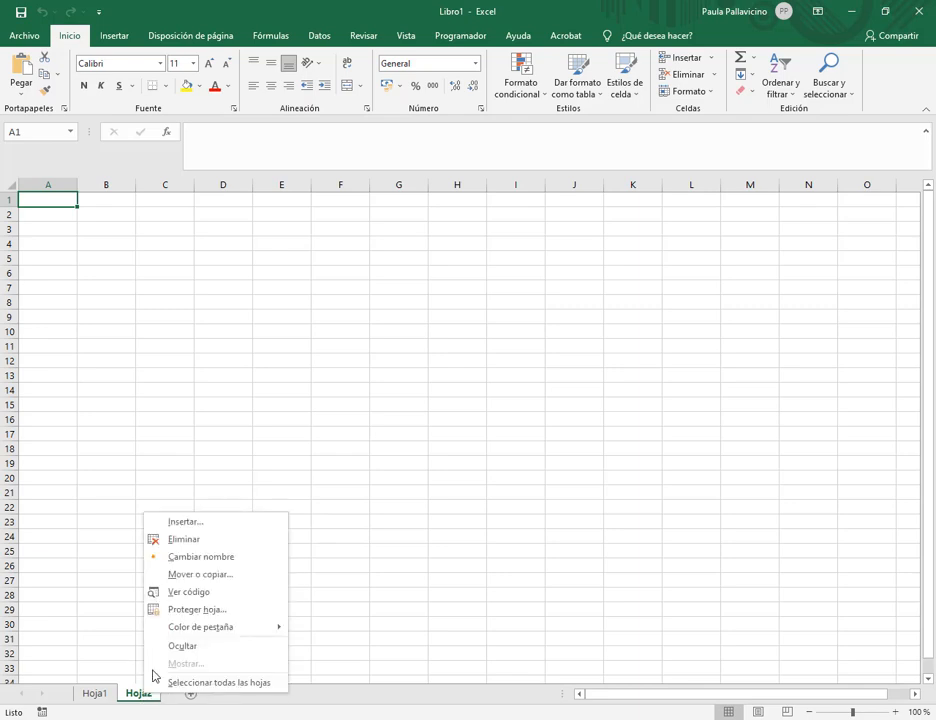
click(186, 540)
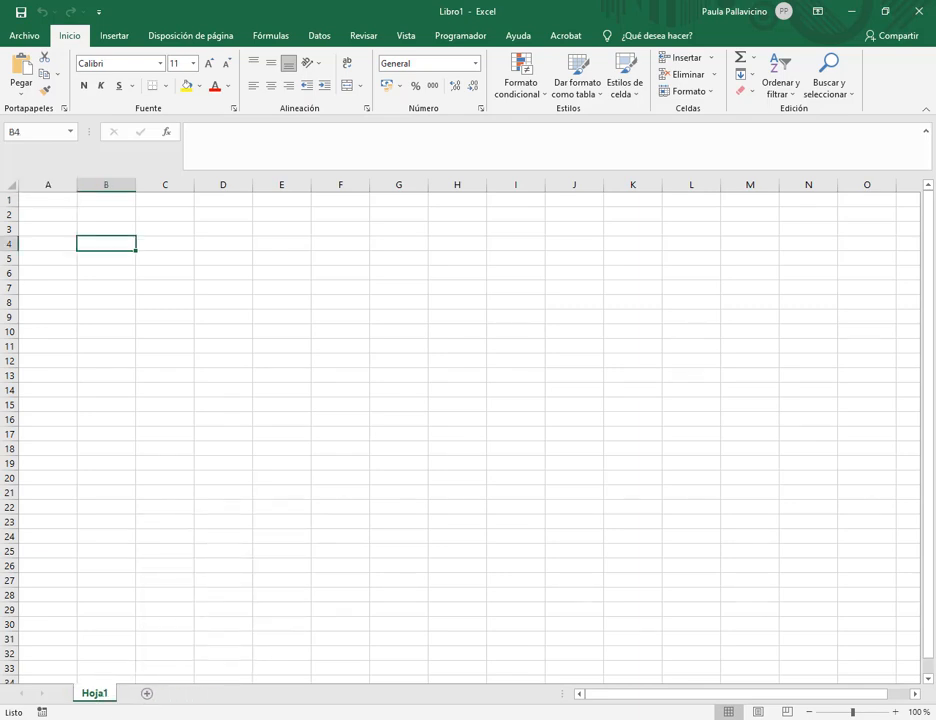
click(55, 201)
click(92, 216)
click(95, 230)
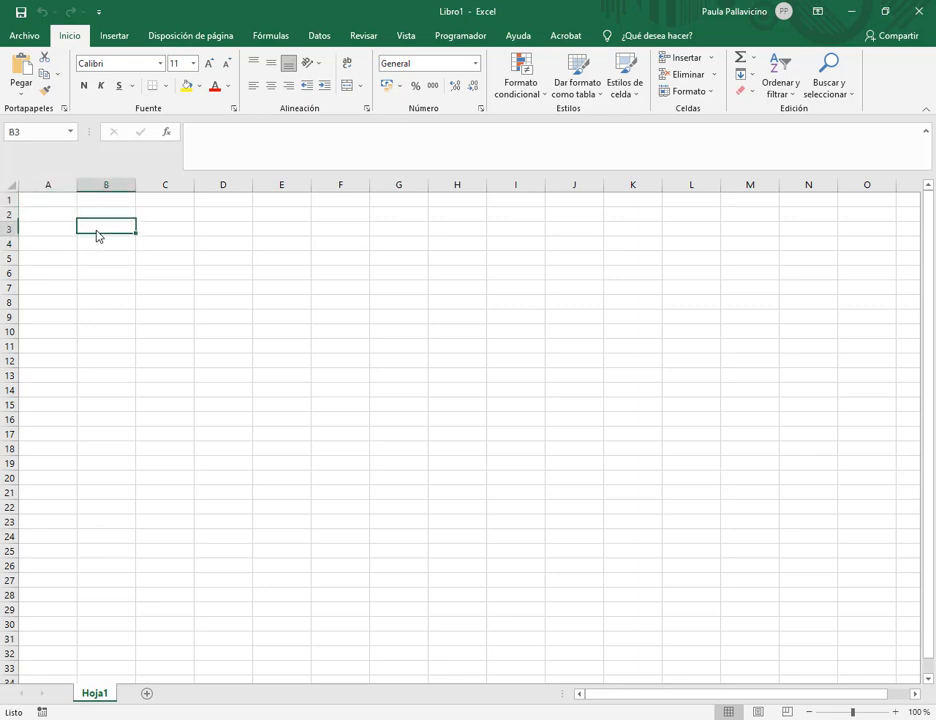
click(65, 232)
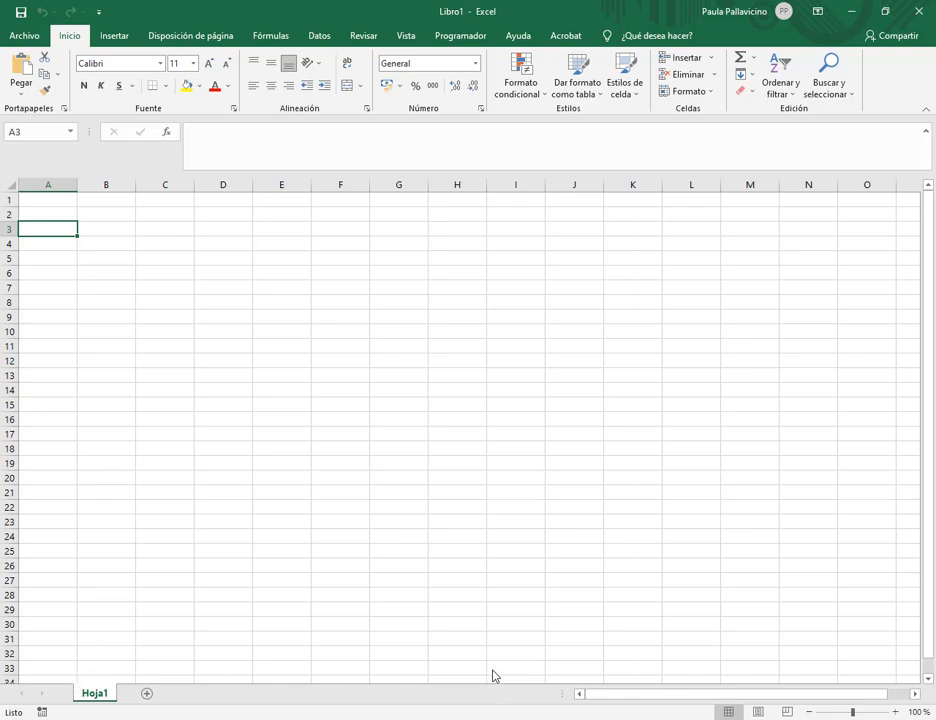
- Rename the worksheet Hoja1 as Enero
right_click(105, 697)
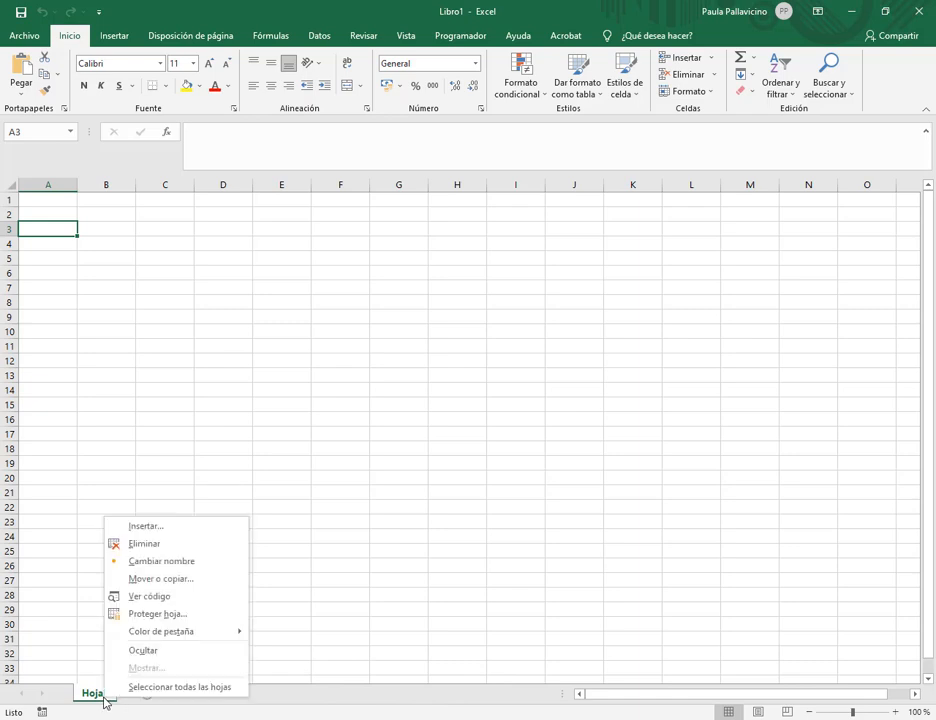
click(172, 563)
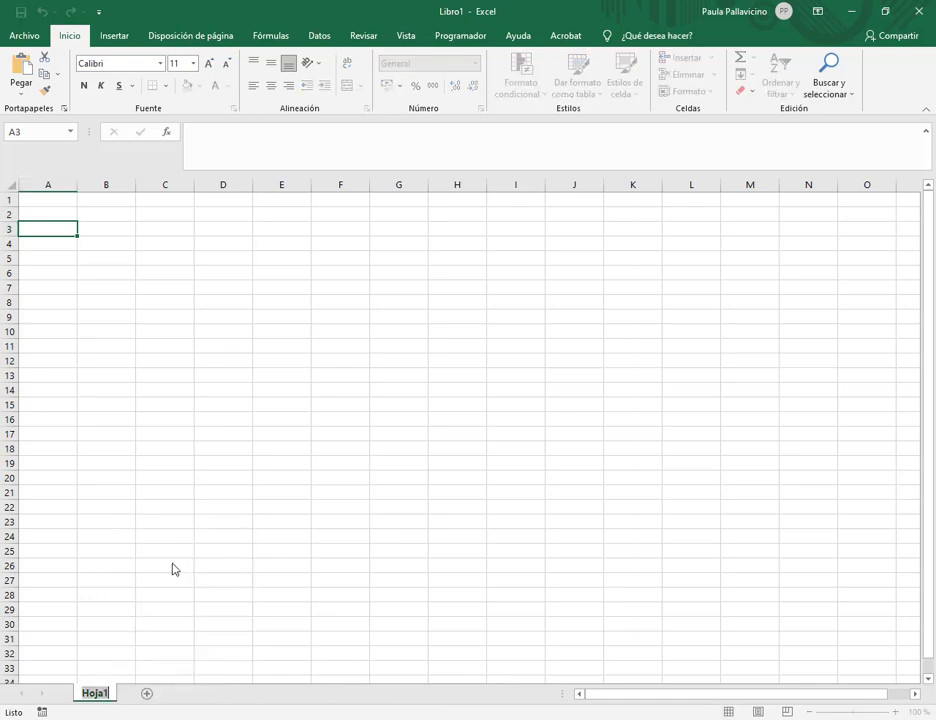
text(Enero)
key(Return)
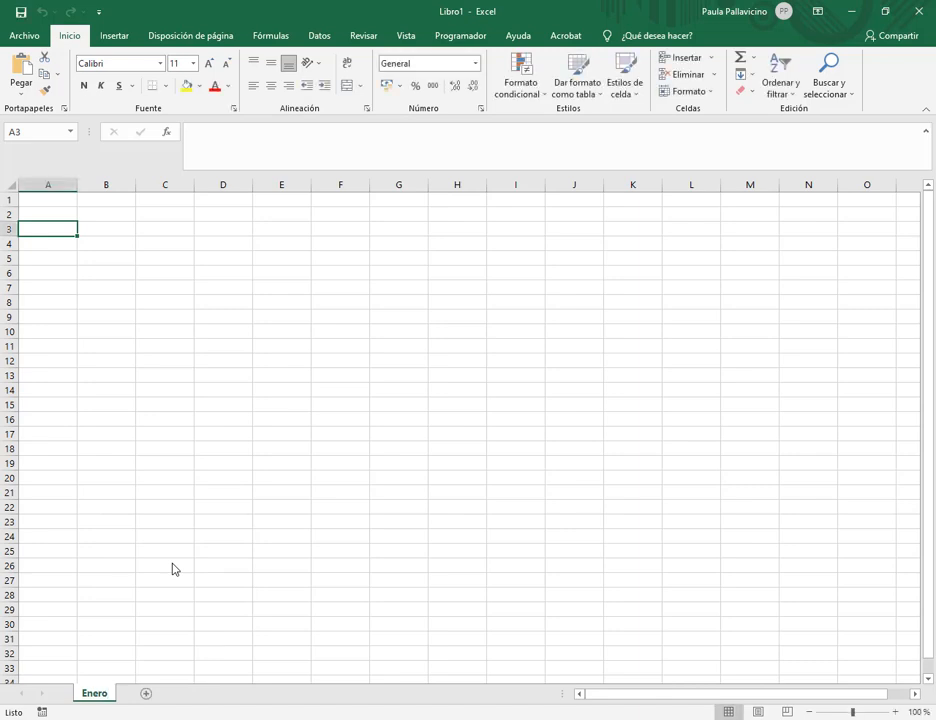
- Change the name of the worksheet Enero back to Hoja1
right_click(92, 694)
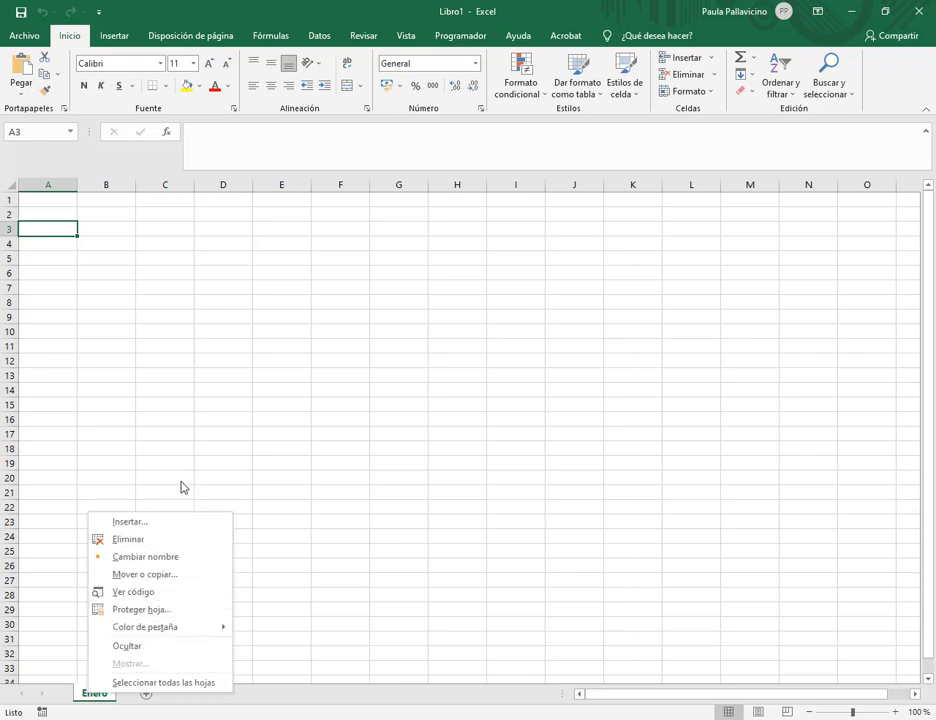
click(182, 560)
text(Hoja1)
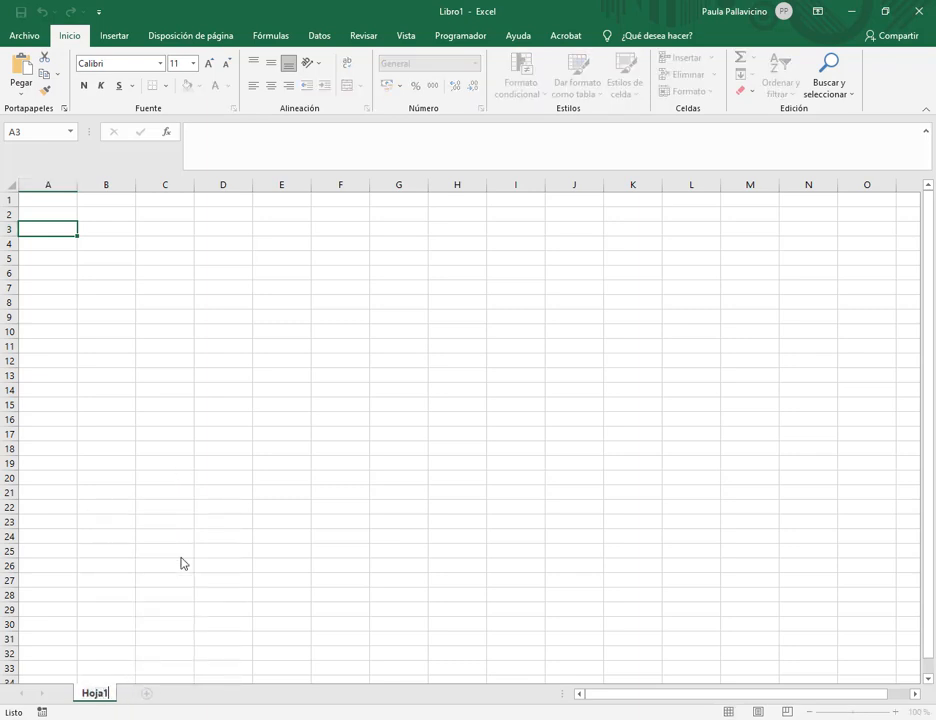
key(Return)
click(68, 215)
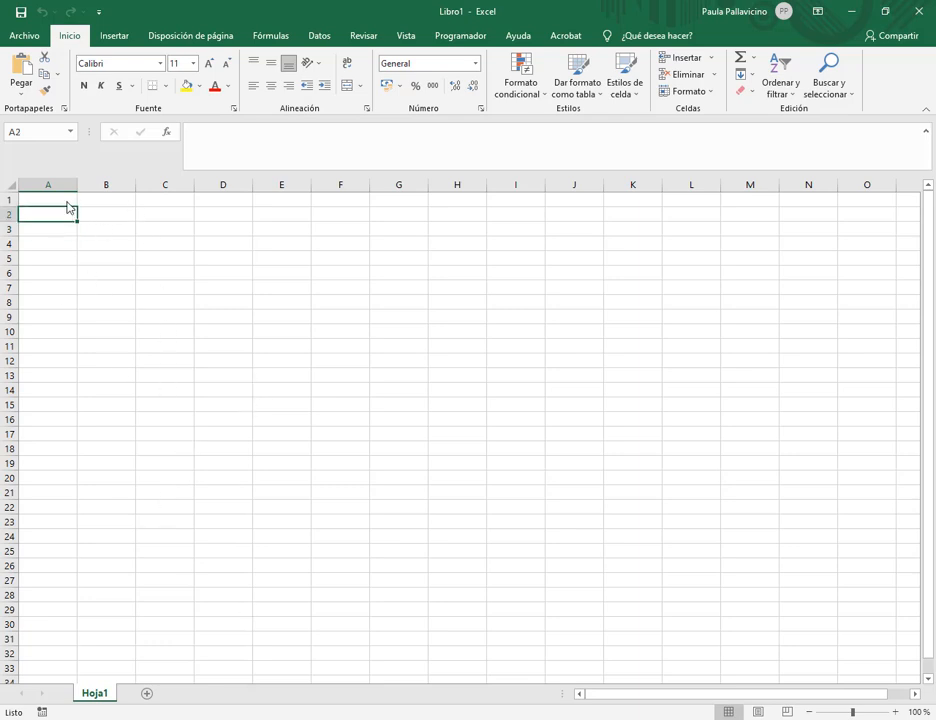
drag(134, 221, 196, 235)
mouse_move(15, 177)
mouse_down()
mouse_move(326, 207)
mouse_move(750, 194)
mouse_move(851, 202)
mouse_up()
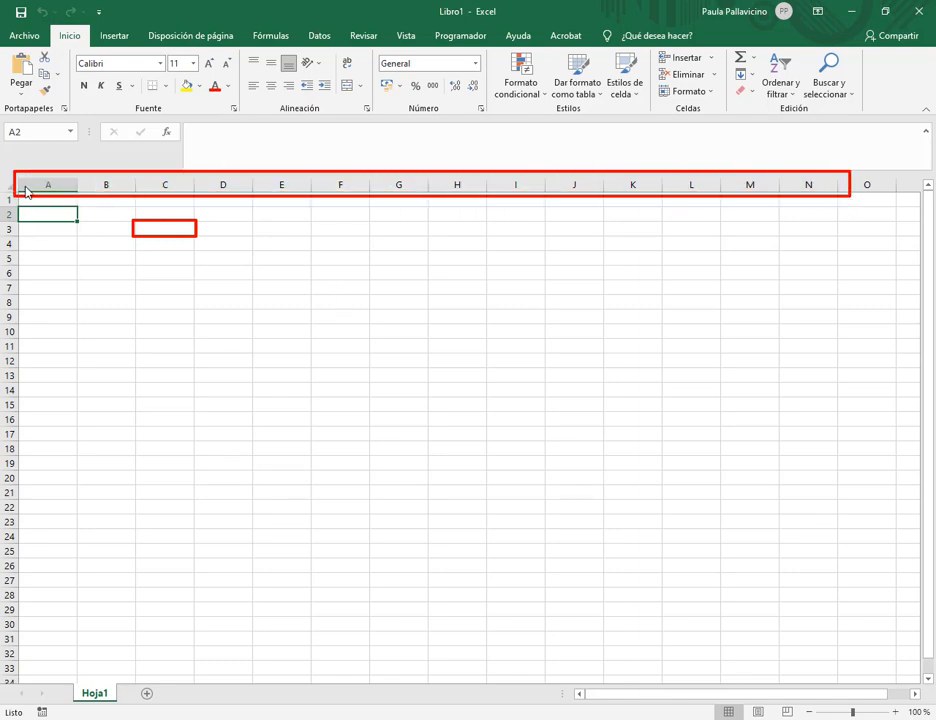
drag(20, 188, 5, 663)
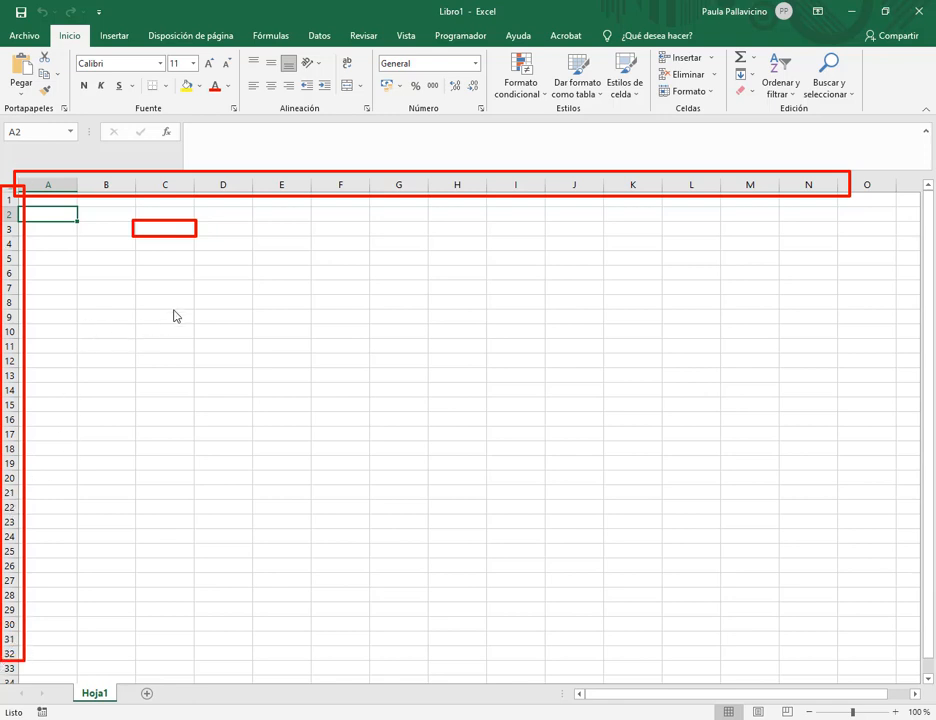
key(Escape)
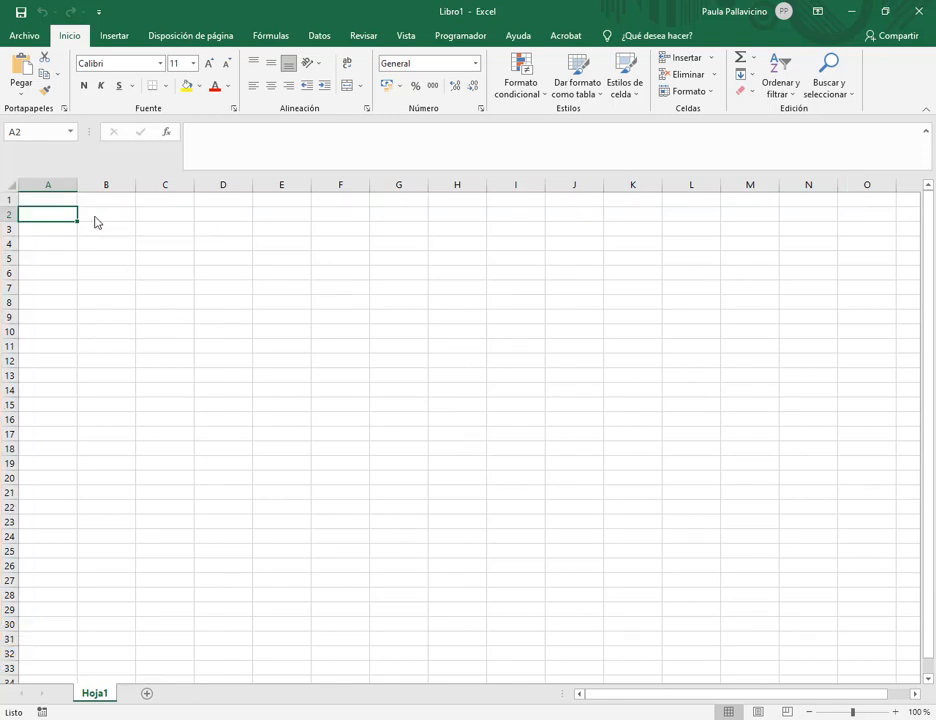
- Select cells C3, D5, C10 and D6 in turn to check each cell's reference
click(151, 237)
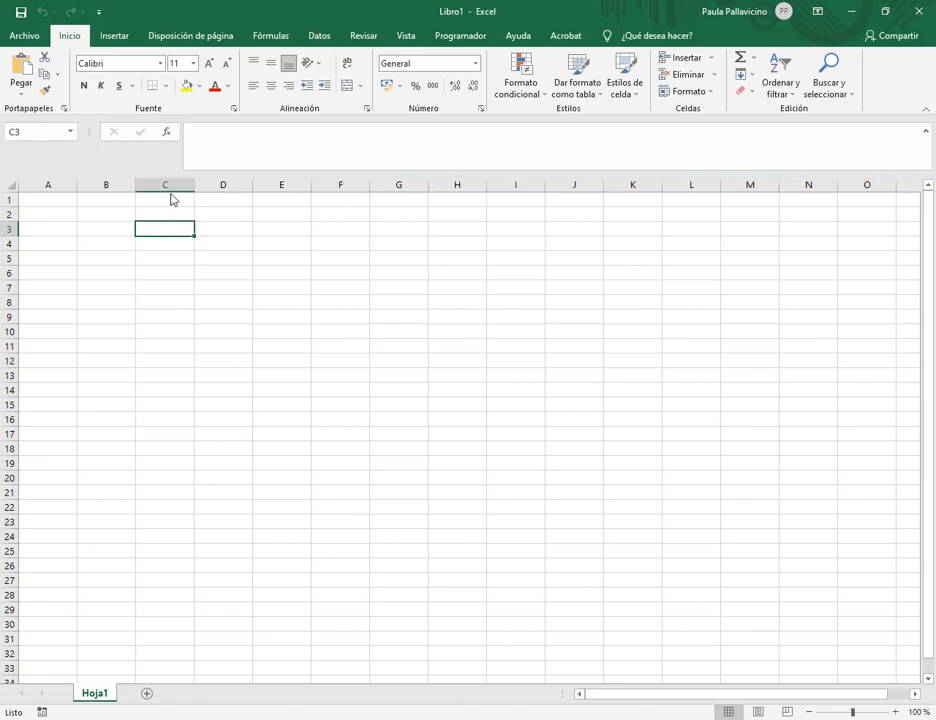
click(212, 258)
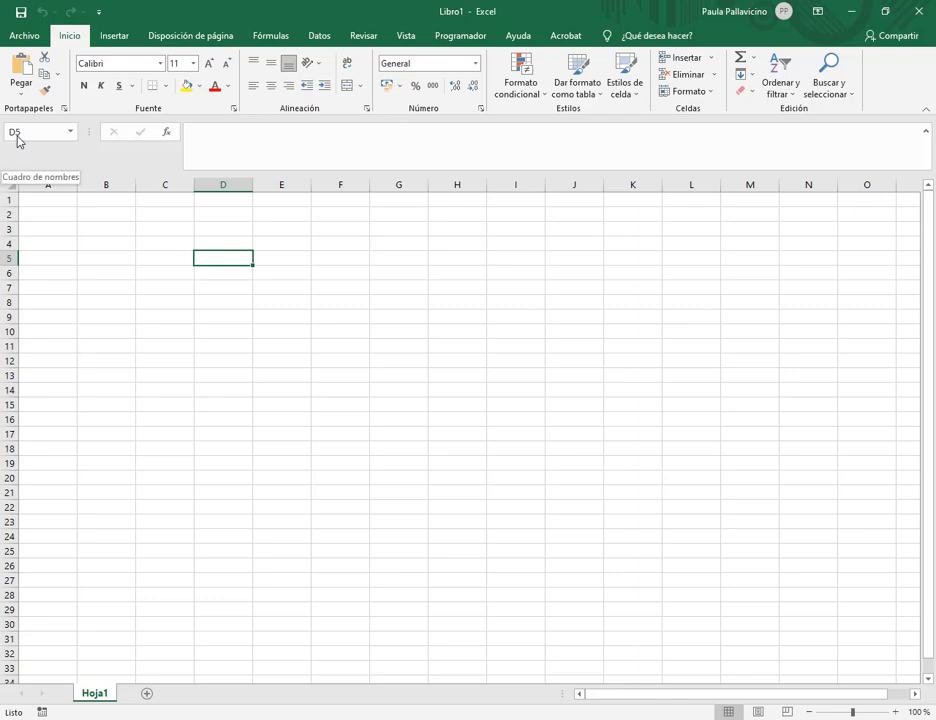
click(140, 333)
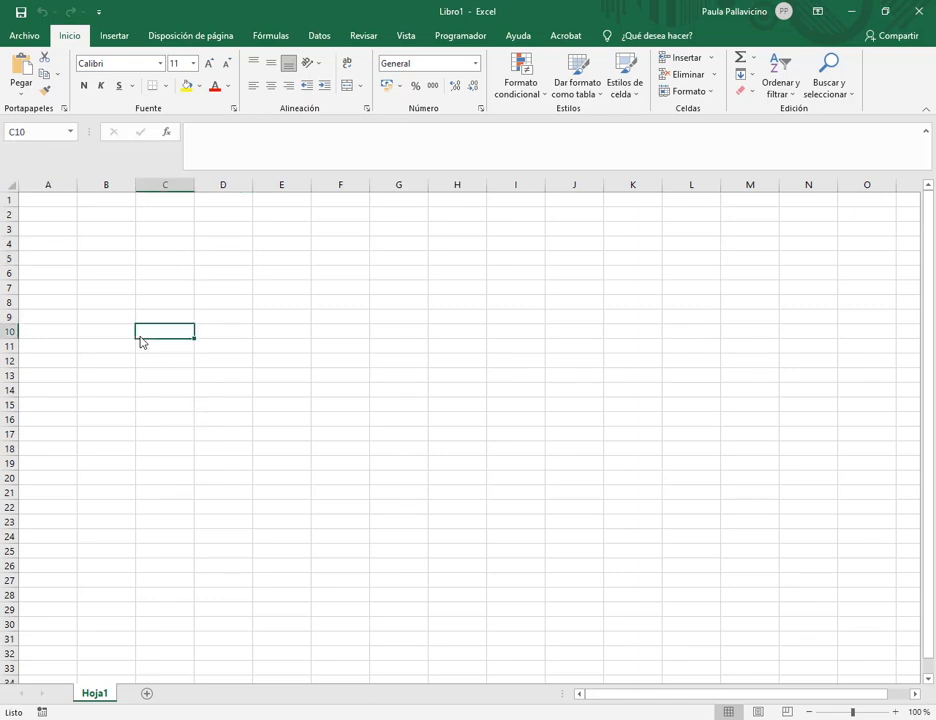
click(217, 273)
- Enter the column headers Nombre, Edad and Ciudad in cells B3 to D3
click(123, 228)
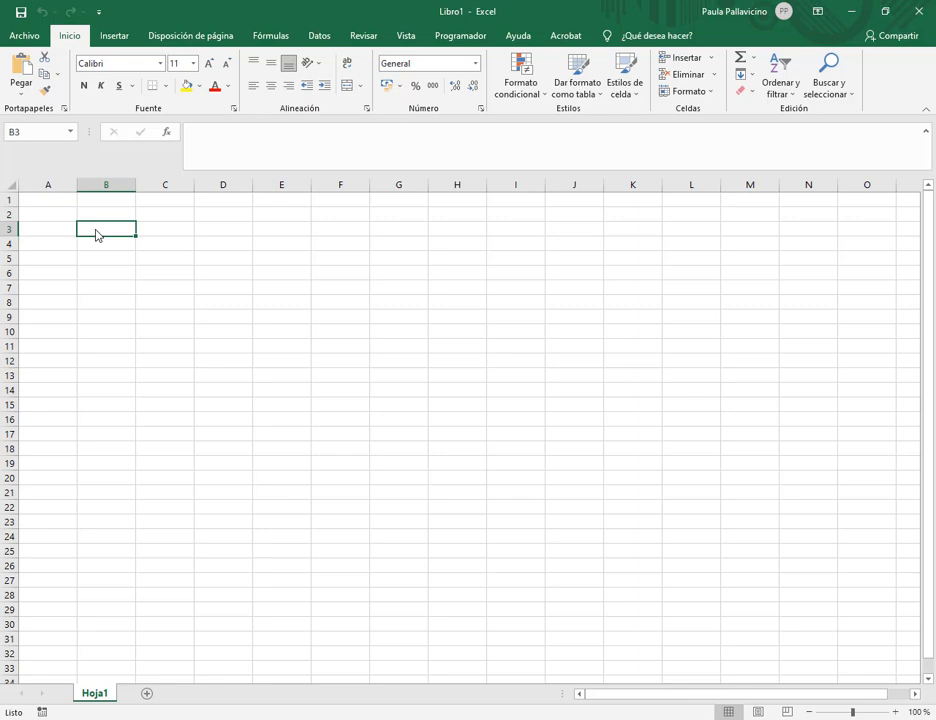
text(Nom)
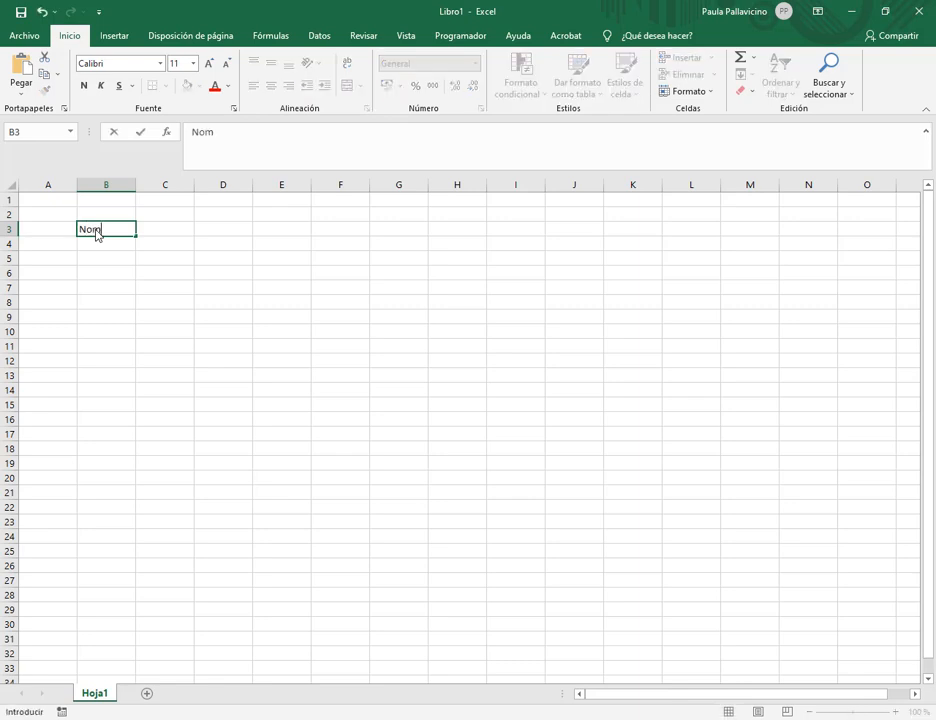
text(bre)
key(Tab)
text(Edad)
key(Tab)
text(Ciudad)
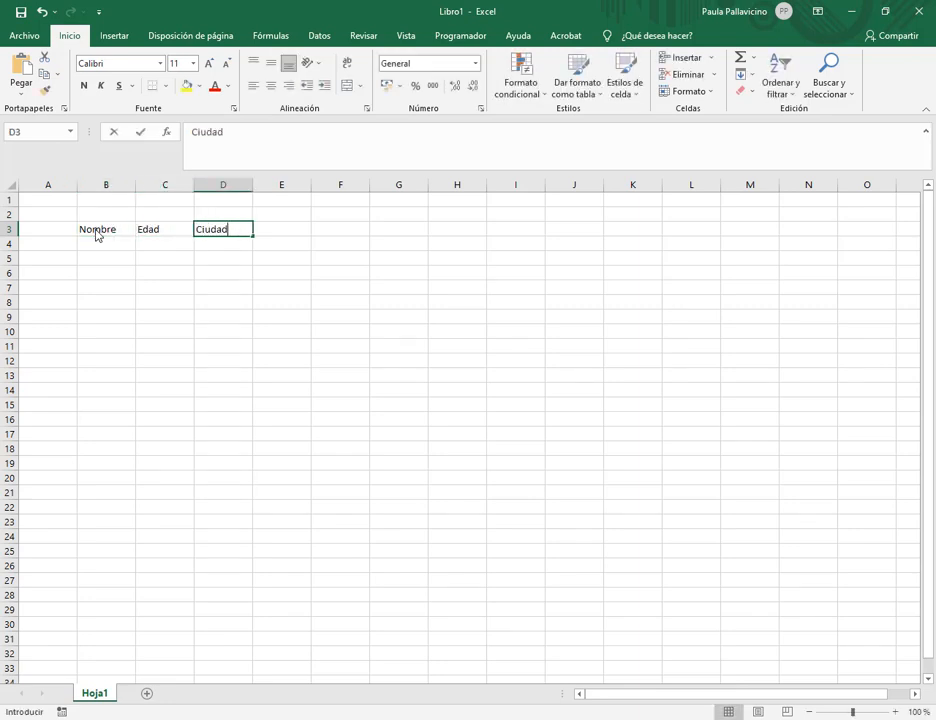
key(Return)
- Enter the first person's name in cell B4, under the Nombre header
key(Left)
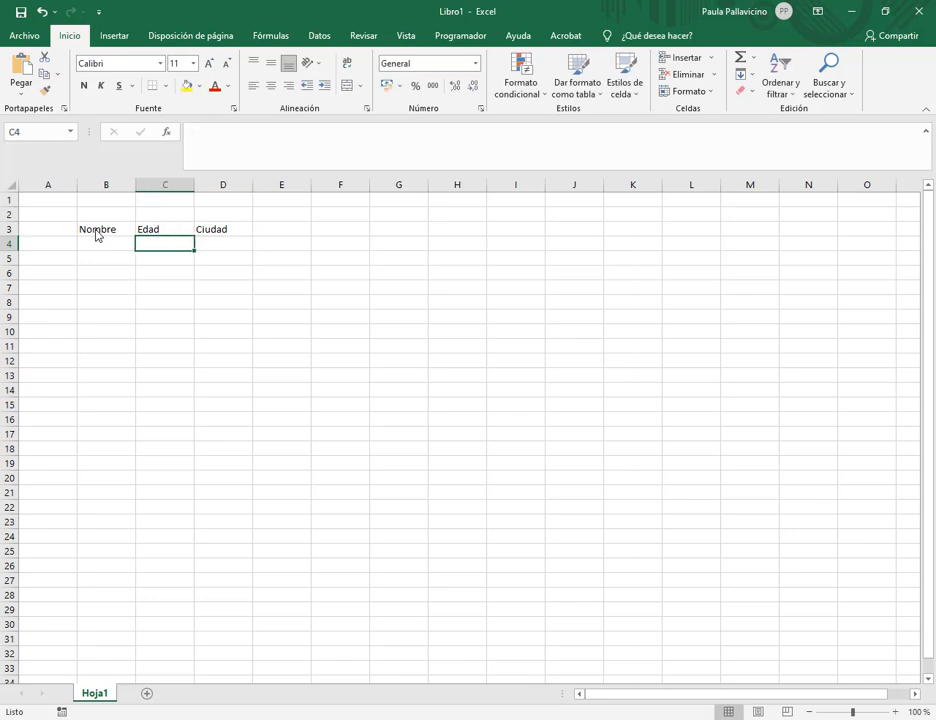
key(Up)
key(Right)
key(Left)
key(Left)
key(Down)
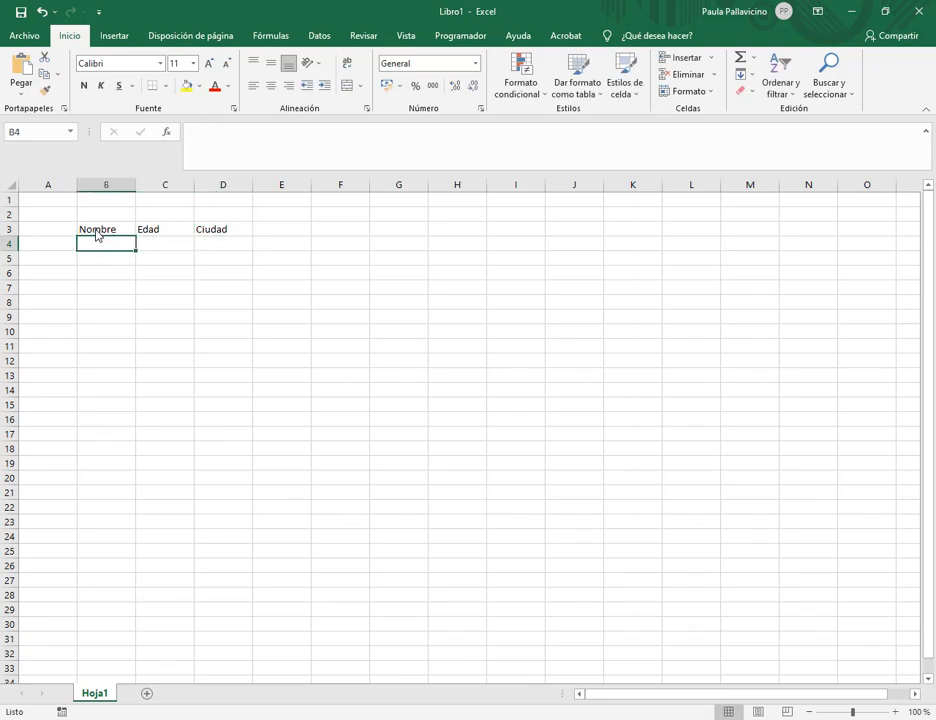
text(Monica)
key(Tab)
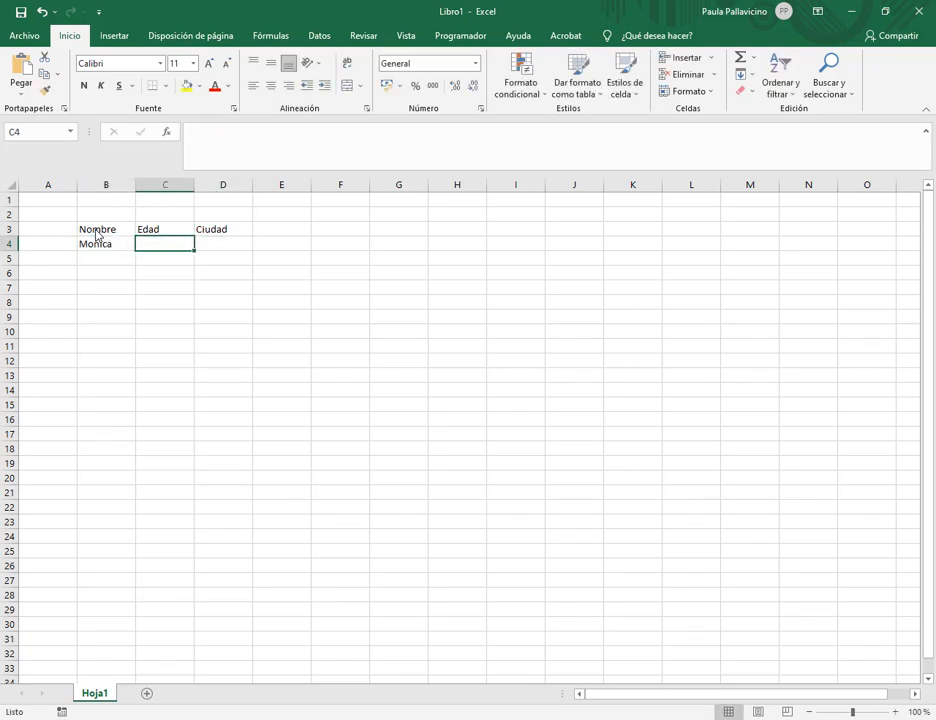
- Complete the first person's row with age 30 in C4 and city Queretaro in D4
key(Left)
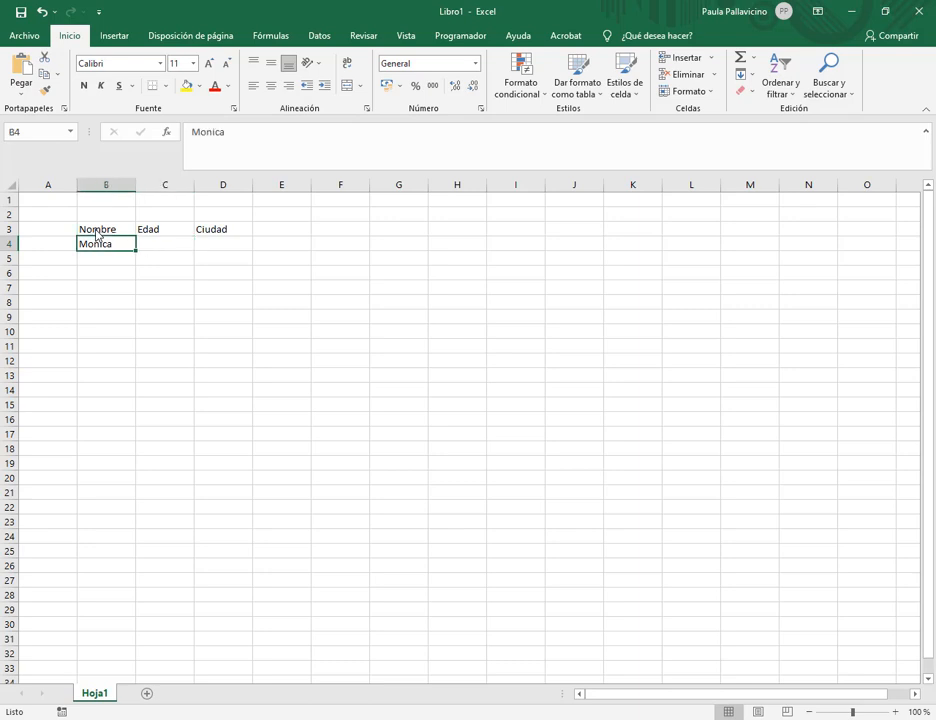
key(Right)
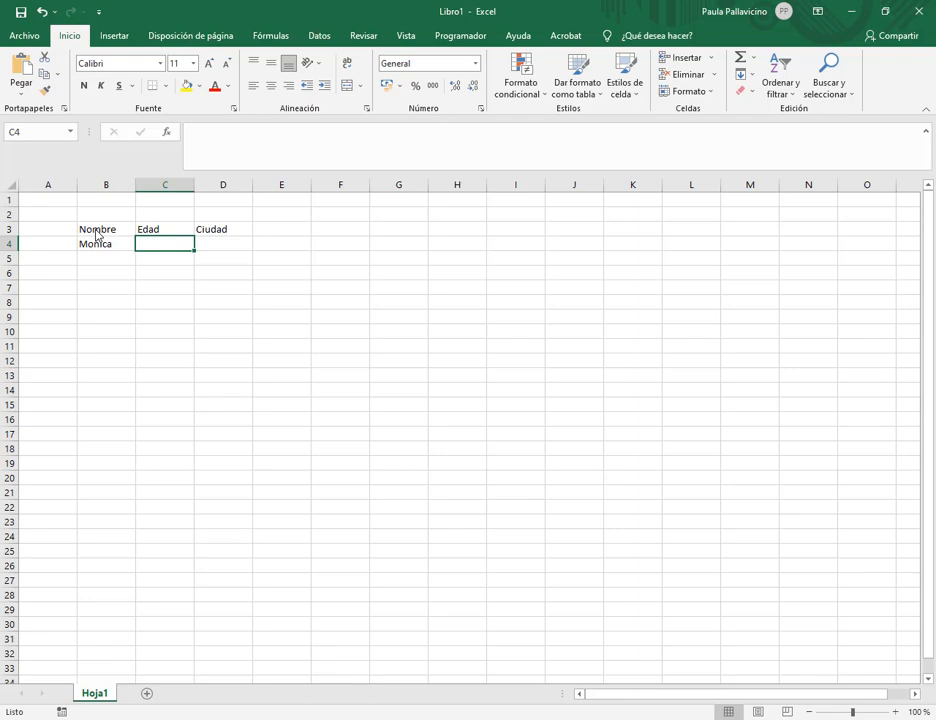
text(30)
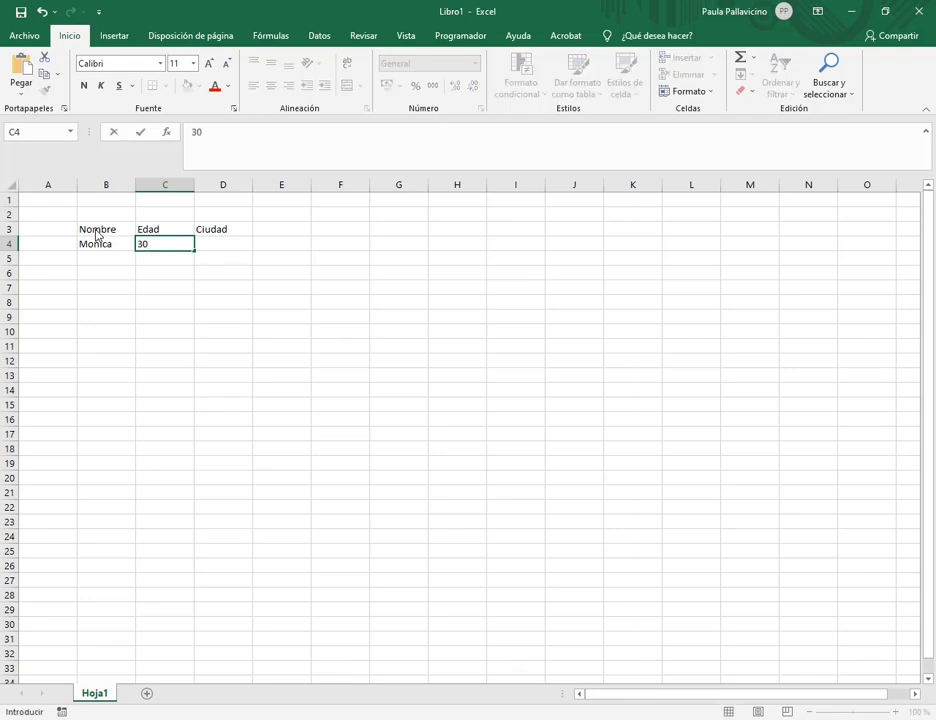
key(Tab)
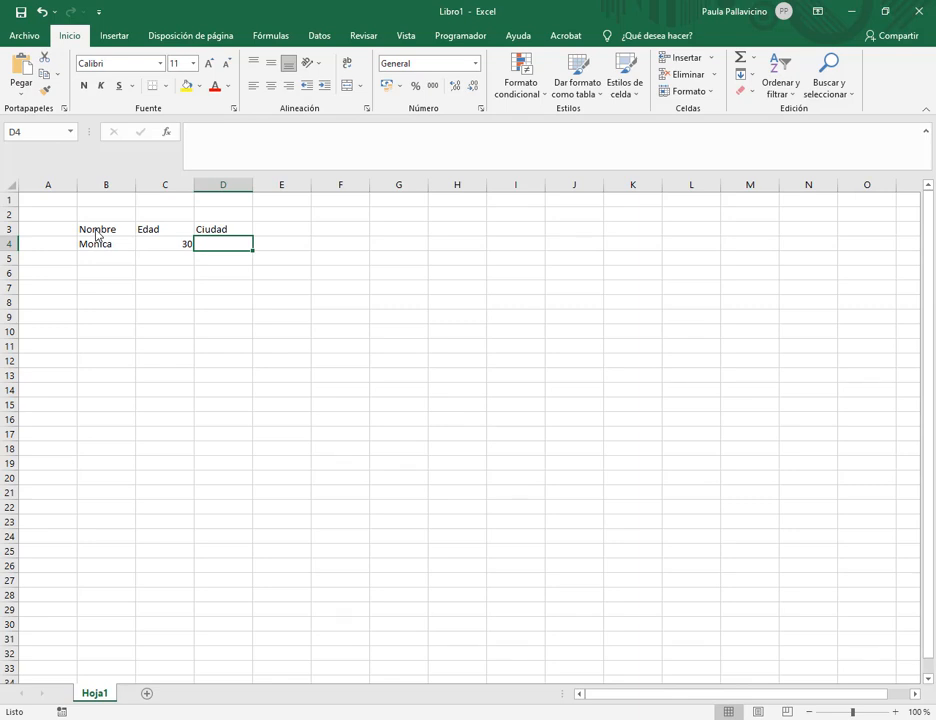
text(Queretaro)
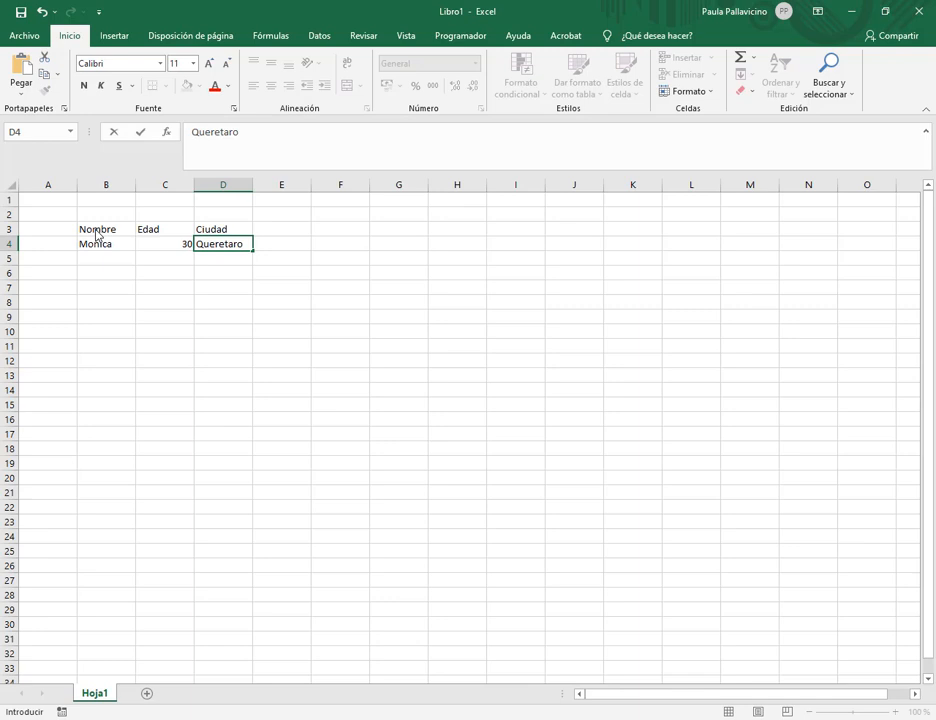
key(Return)
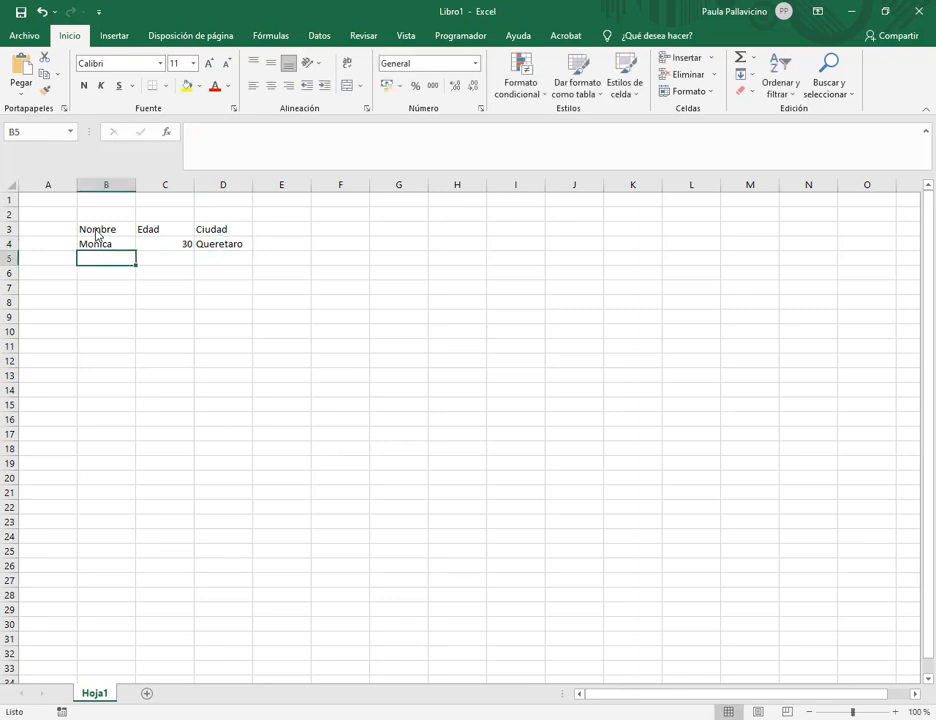
- Enter the second and third people's names in cells B5 and B6, under the Nombre header
text(Adrian)
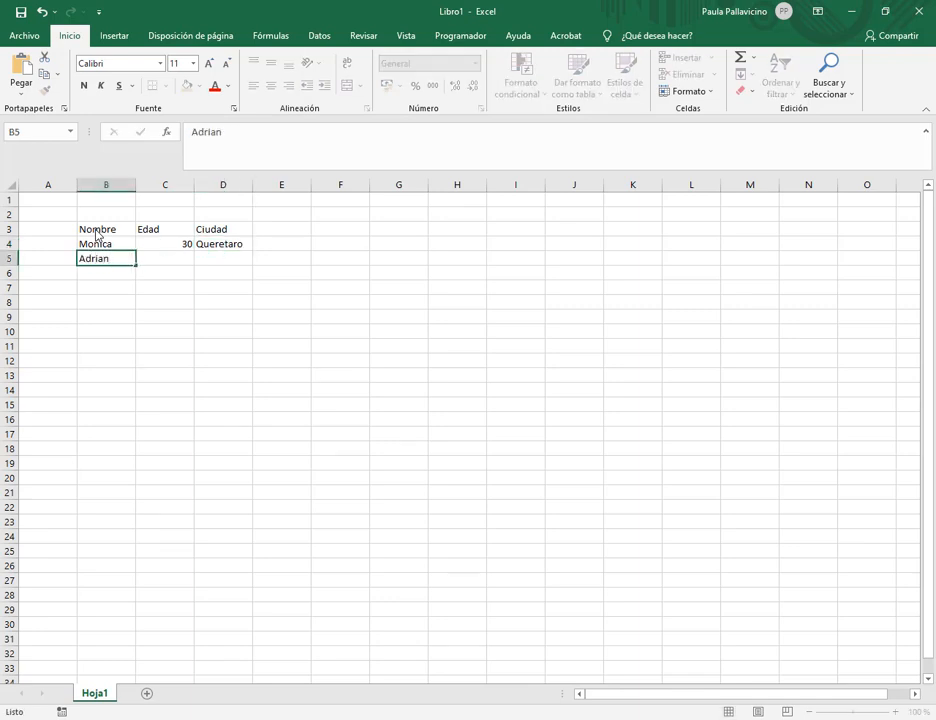
key(Return)
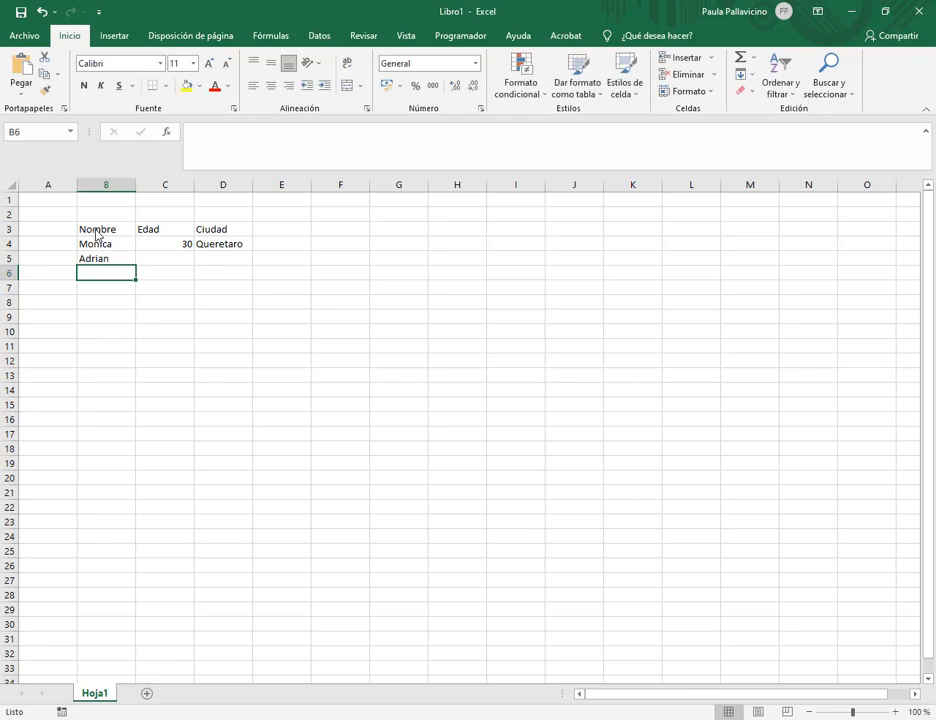
text(Patricia)
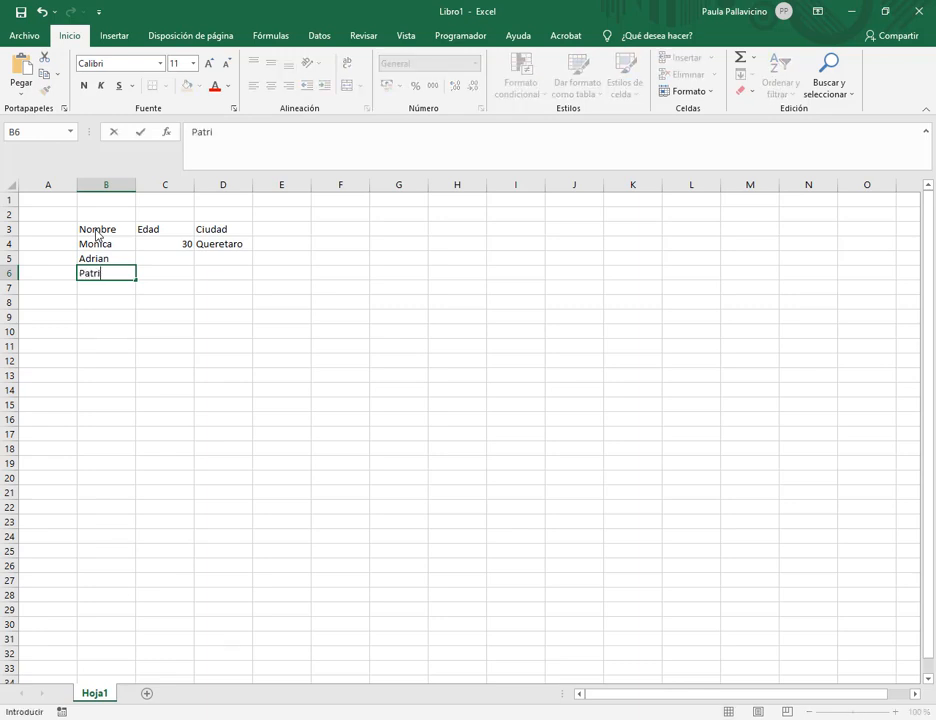
key(Return)
- Complete the second person's row with age 29 in C5 and city Puebla in D5
key(Up)
key(Up)
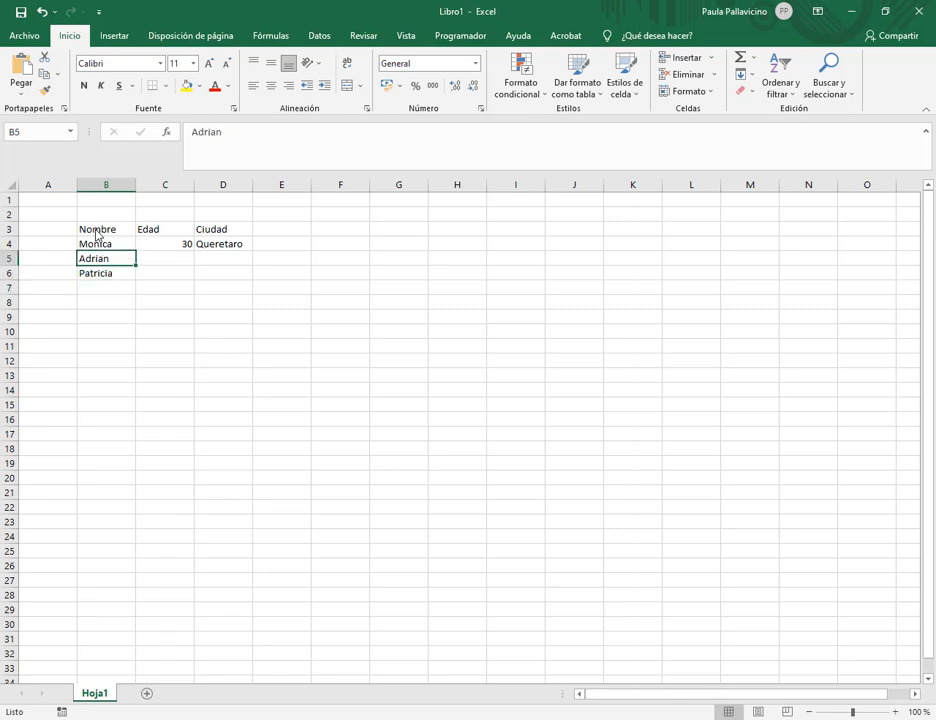
key(Right)
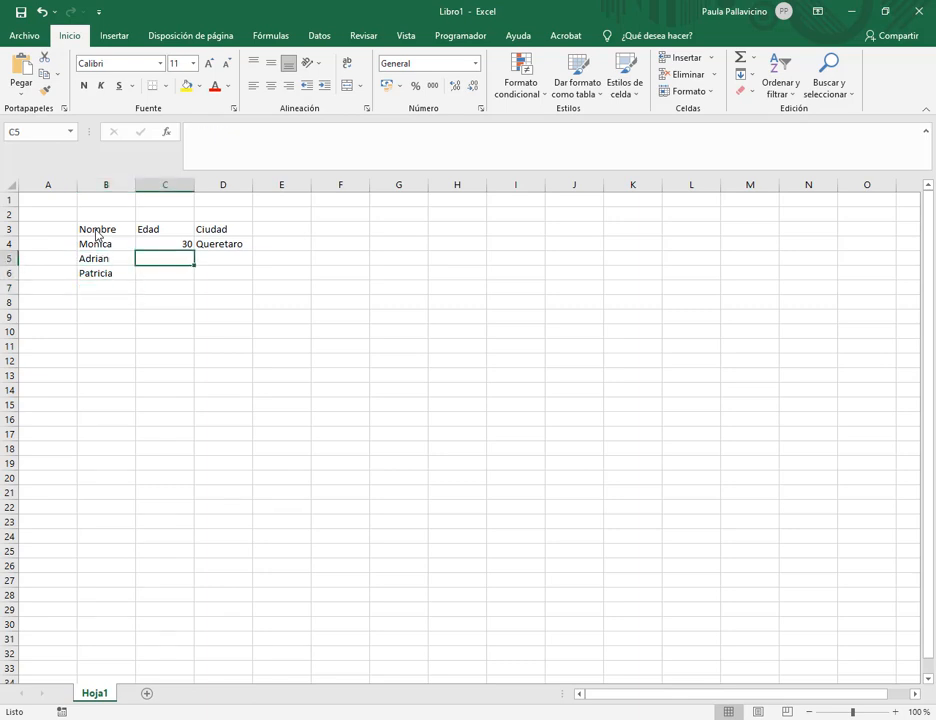
text(29)
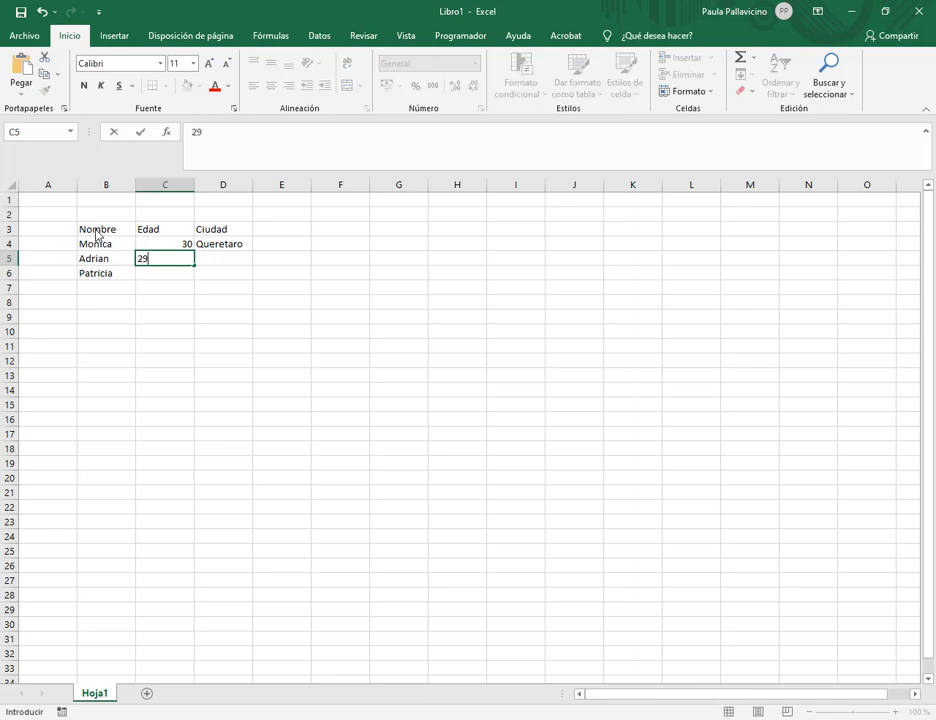
key(Tab)
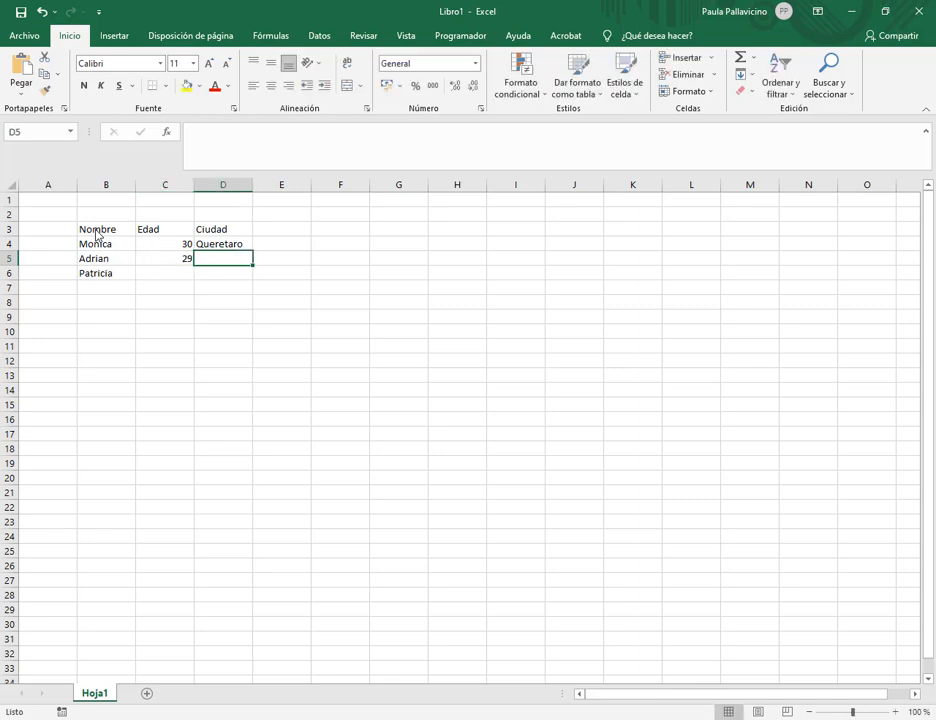
text(Pue)
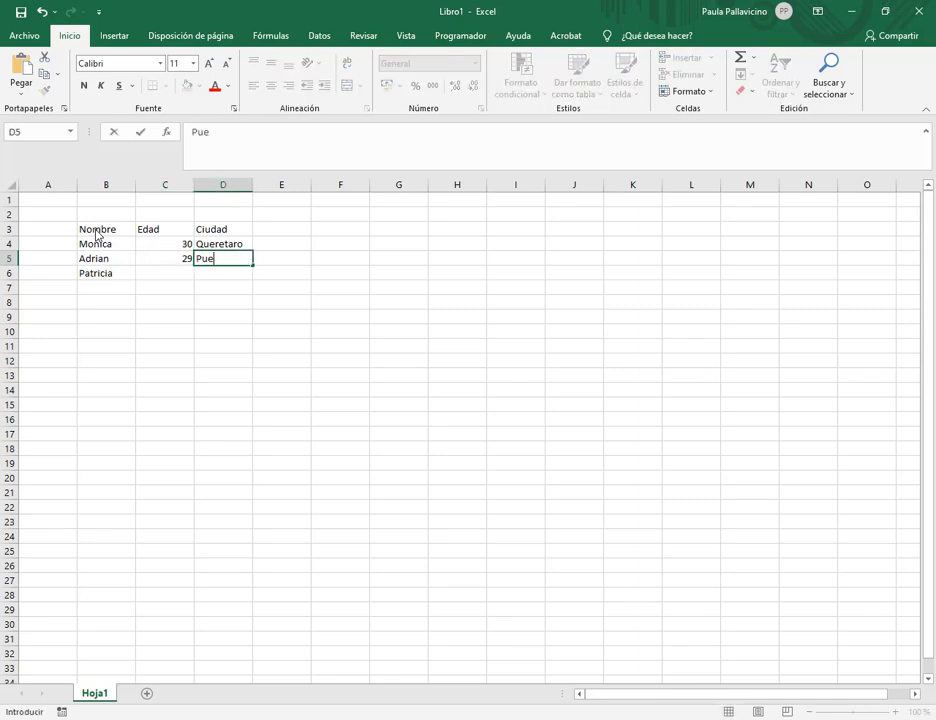
text(bla)
key(Return)
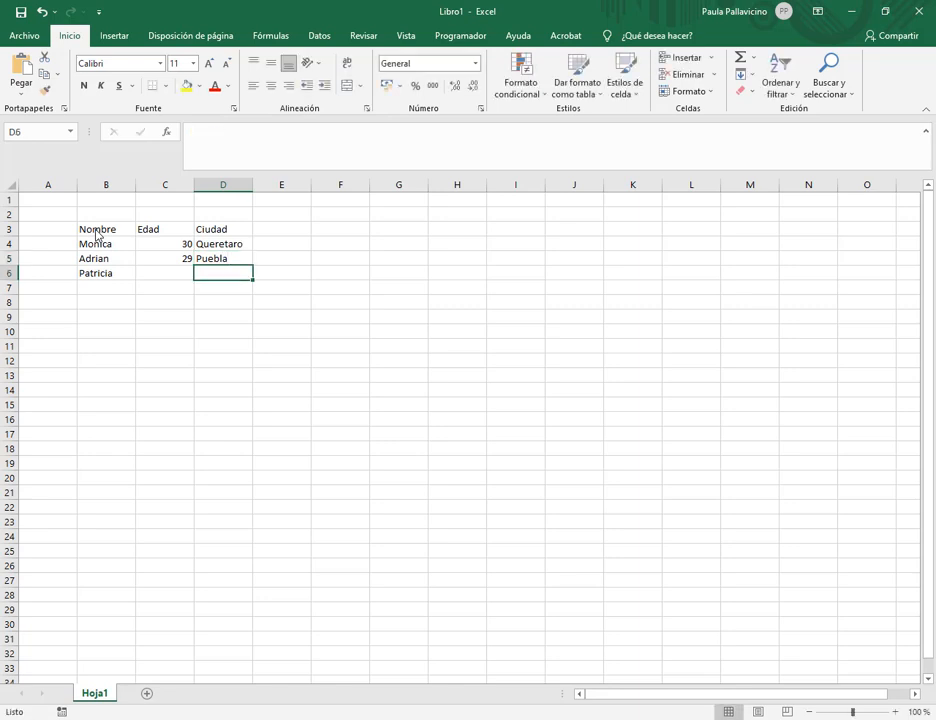
- Complete the third person's row with age 41 in C6 and city Caceres in D6
key(Left)
text(41)
key(Tab)
text(Caceres)
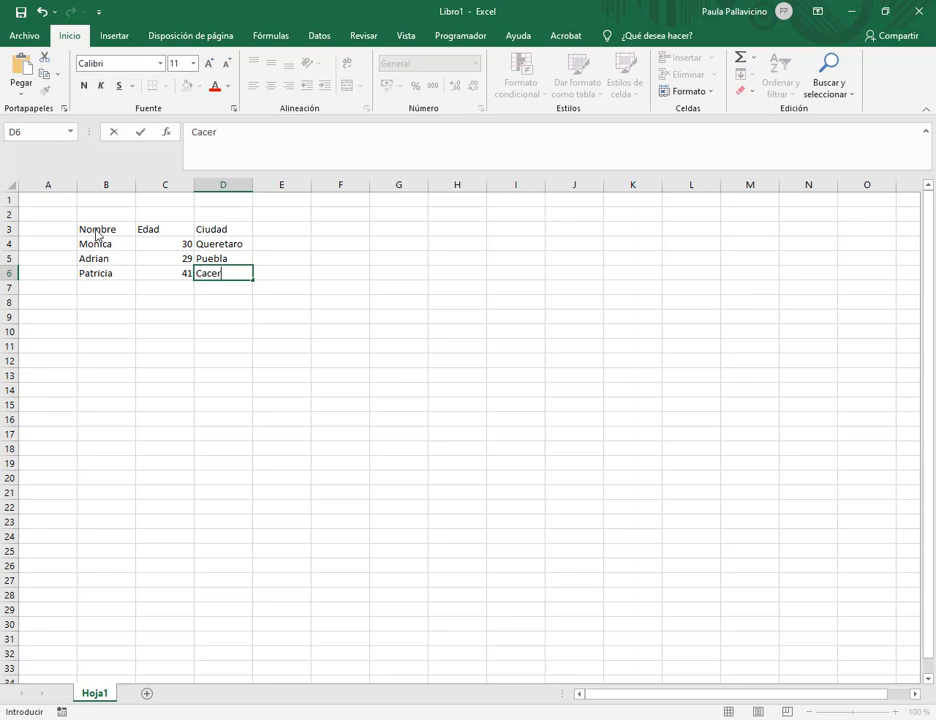
key(Return)
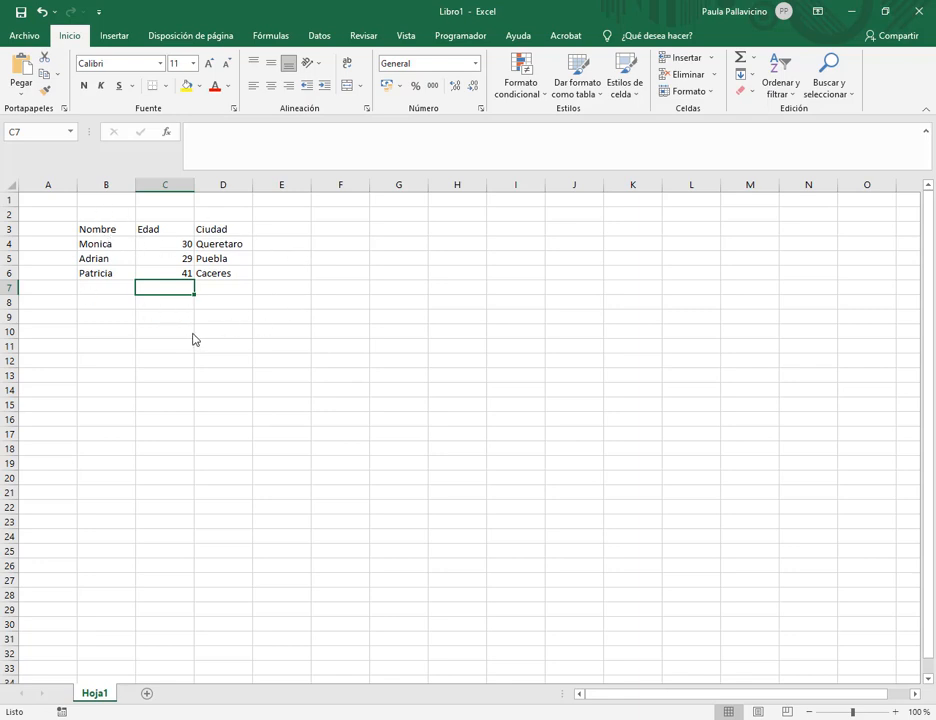
- Examine the table in the print preview to see how the page would print, and return to the worksheet
click(32, 38)
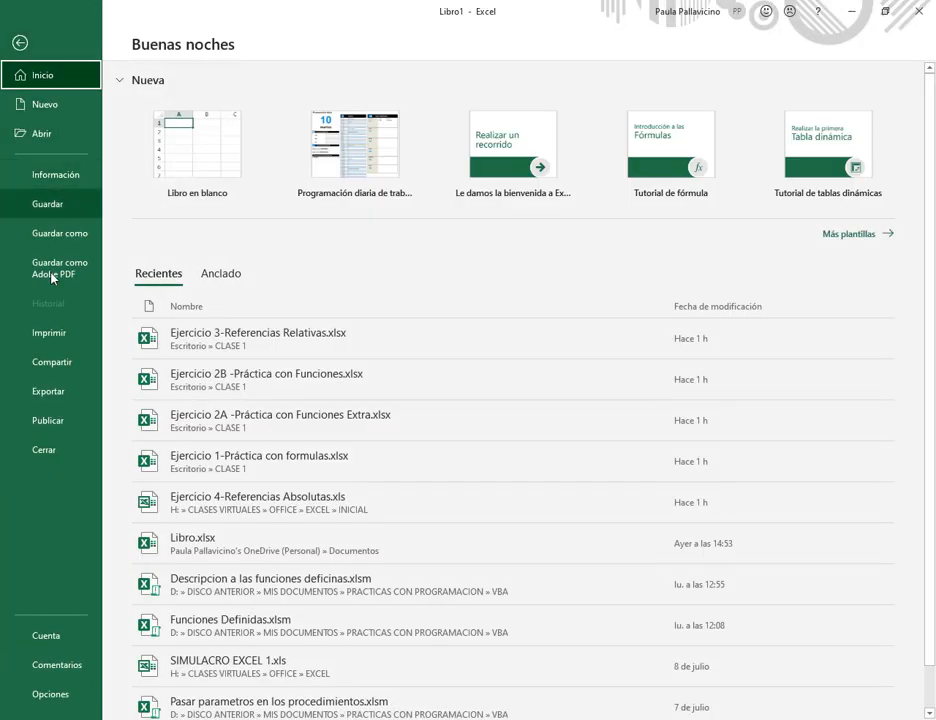
click(53, 339)
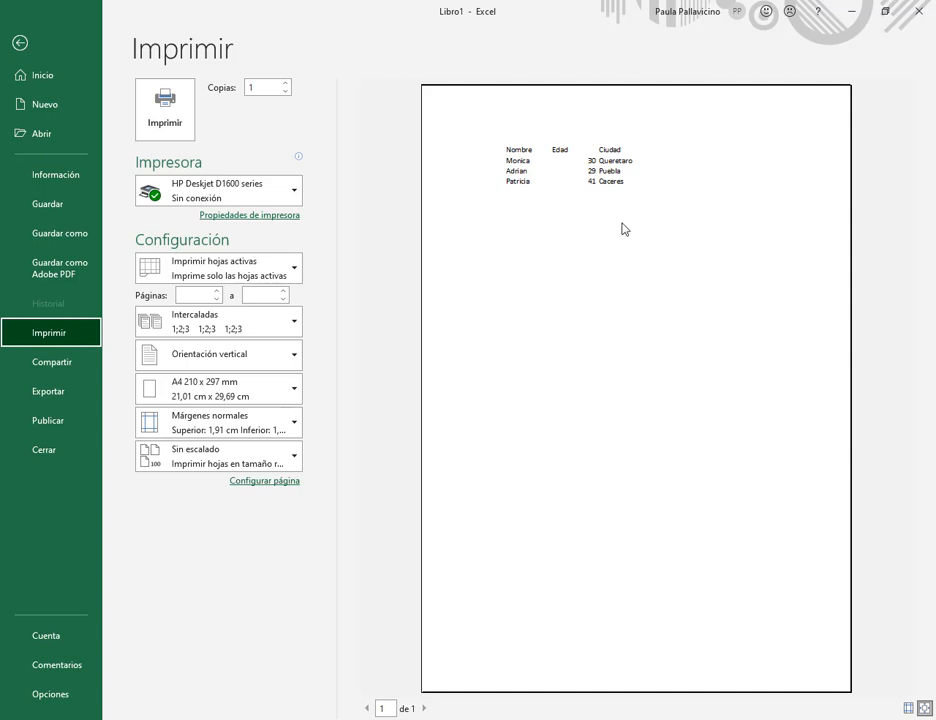
mouse_move(427, 89)
mouse_down()
mouse_move(818, 610)
mouse_move(846, 693)
mouse_up()
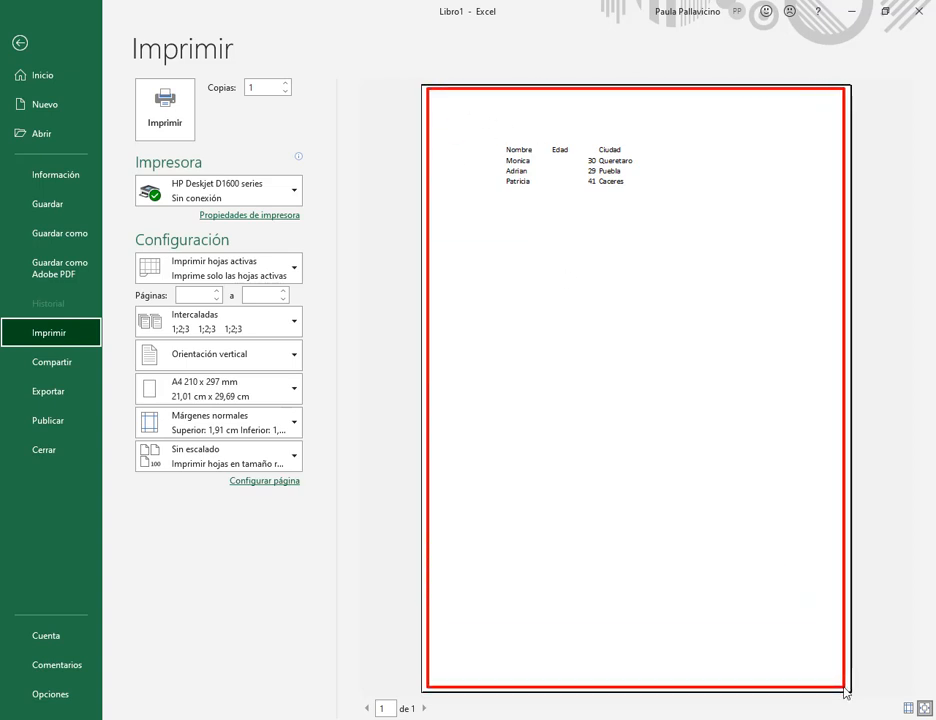
drag(492, 129, 634, 197)
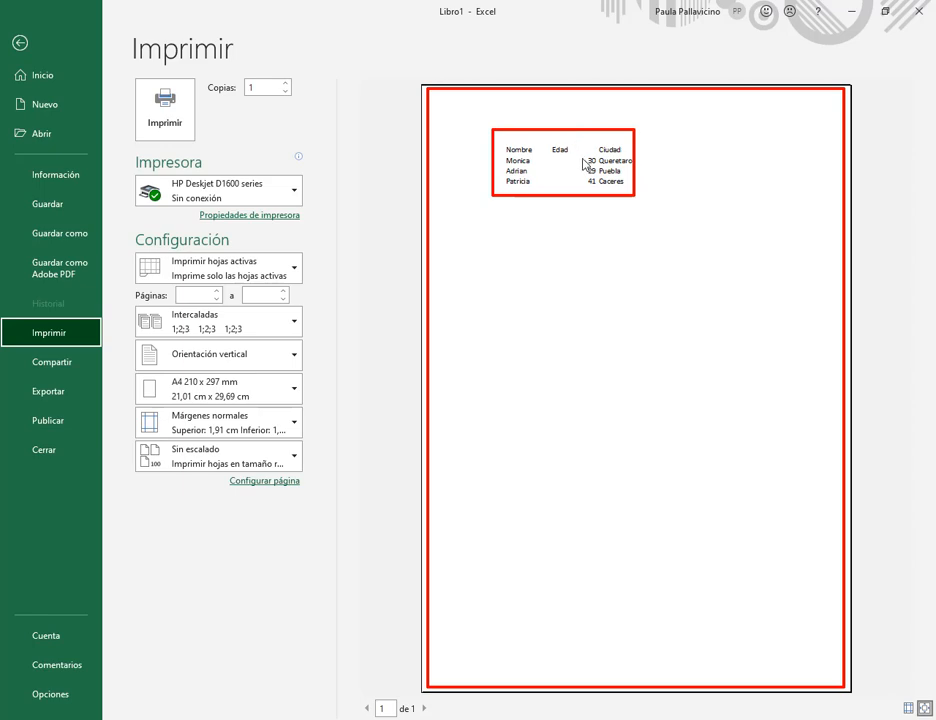
key(Escape)
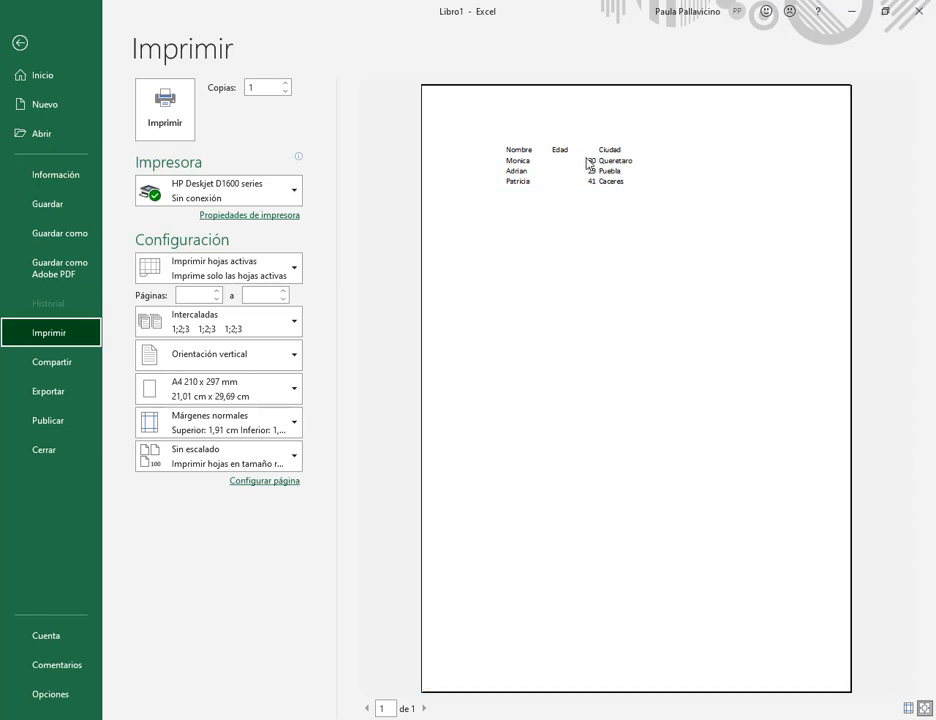
click(20, 43)
click(299, 213)
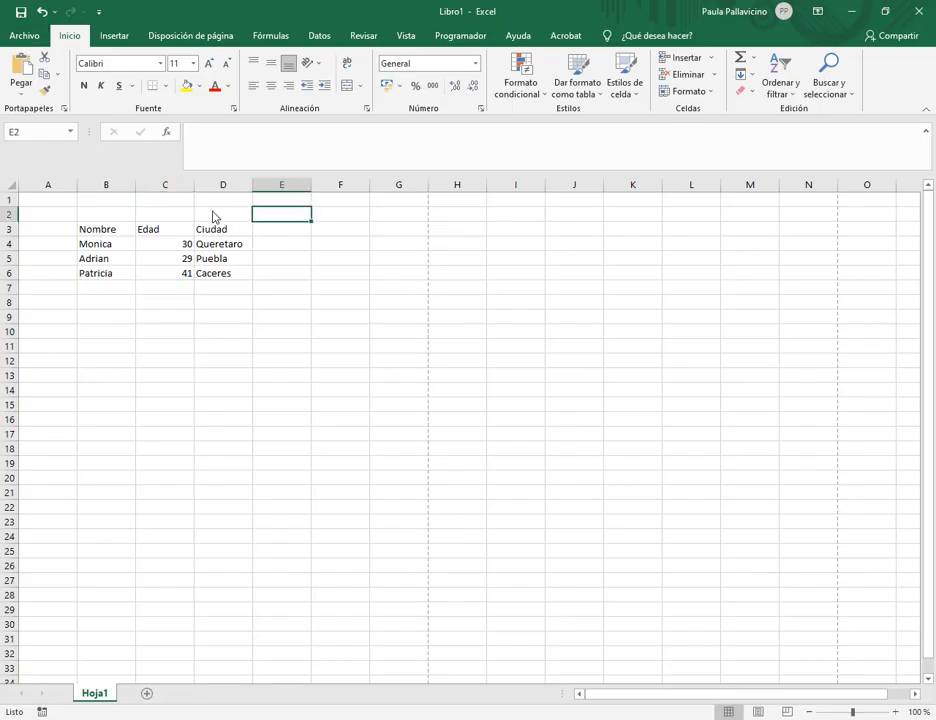
click(197, 340)
click(299, 343)
click(359, 274)
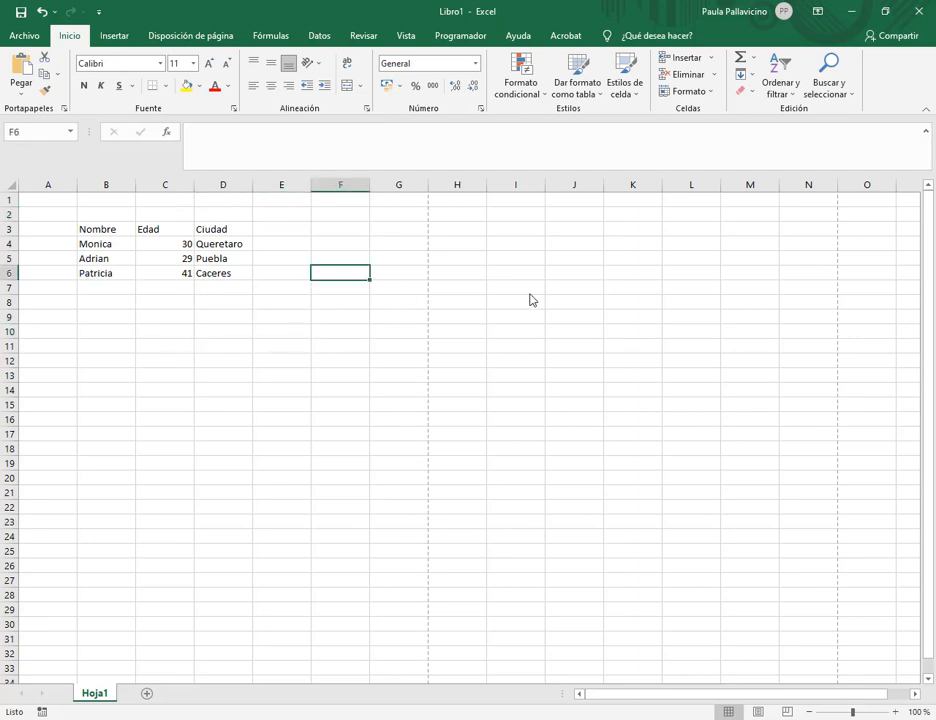
click(531, 299)
click(282, 366)
click(217, 333)
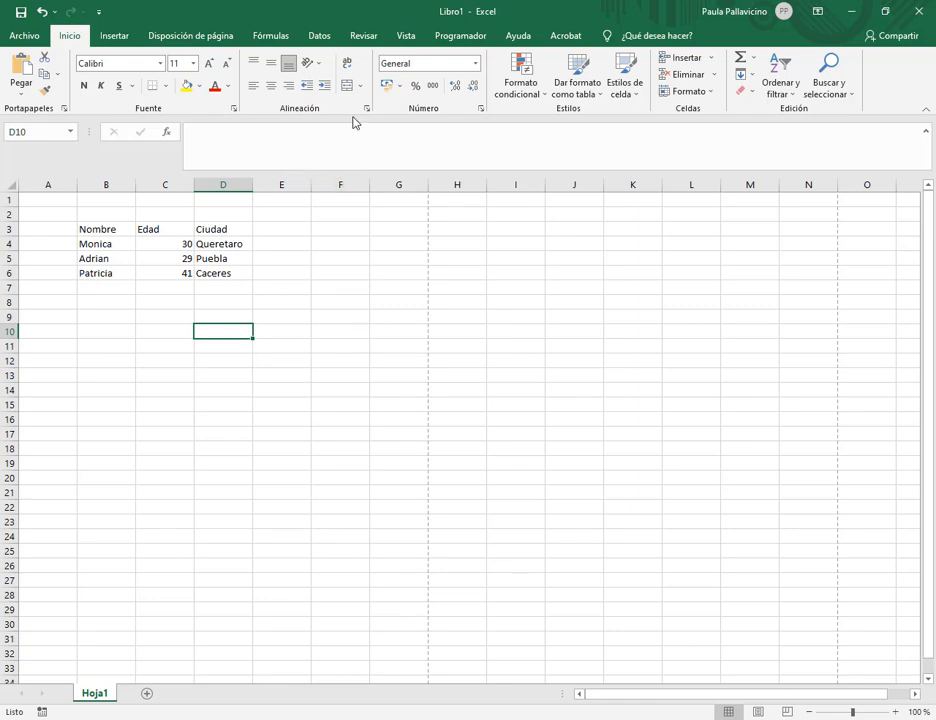
- Hide the worksheet's gridlines and show them again
click(395, 42)
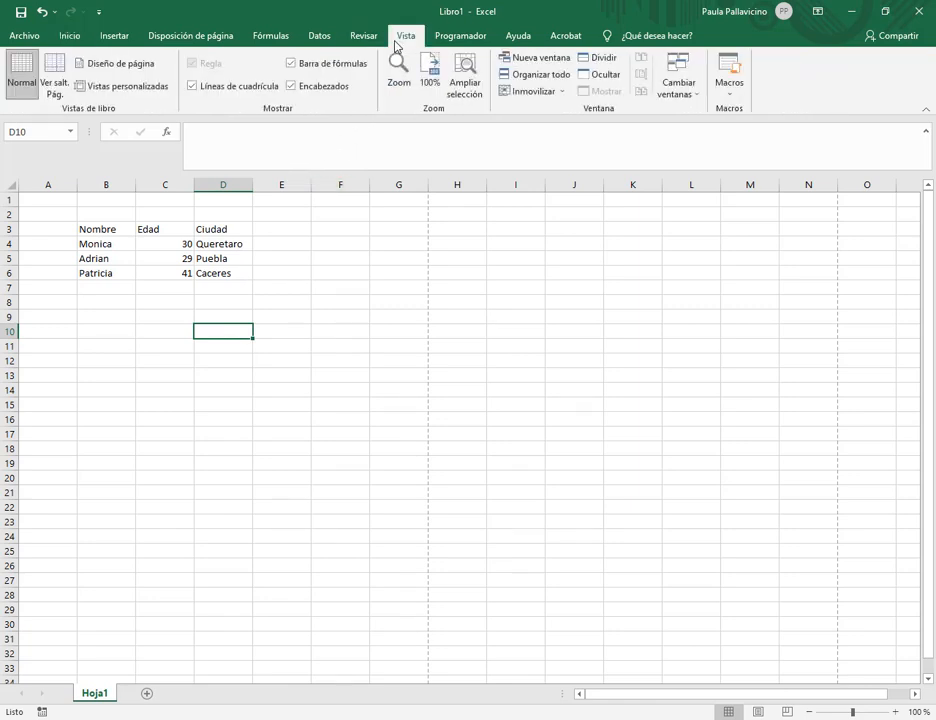
click(235, 88)
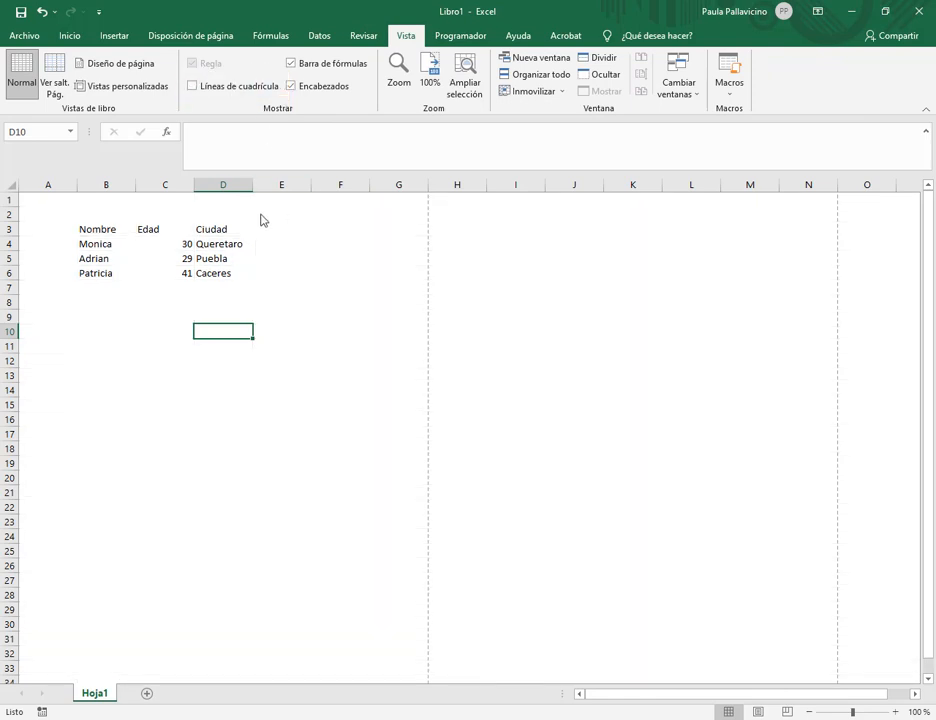
click(193, 86)
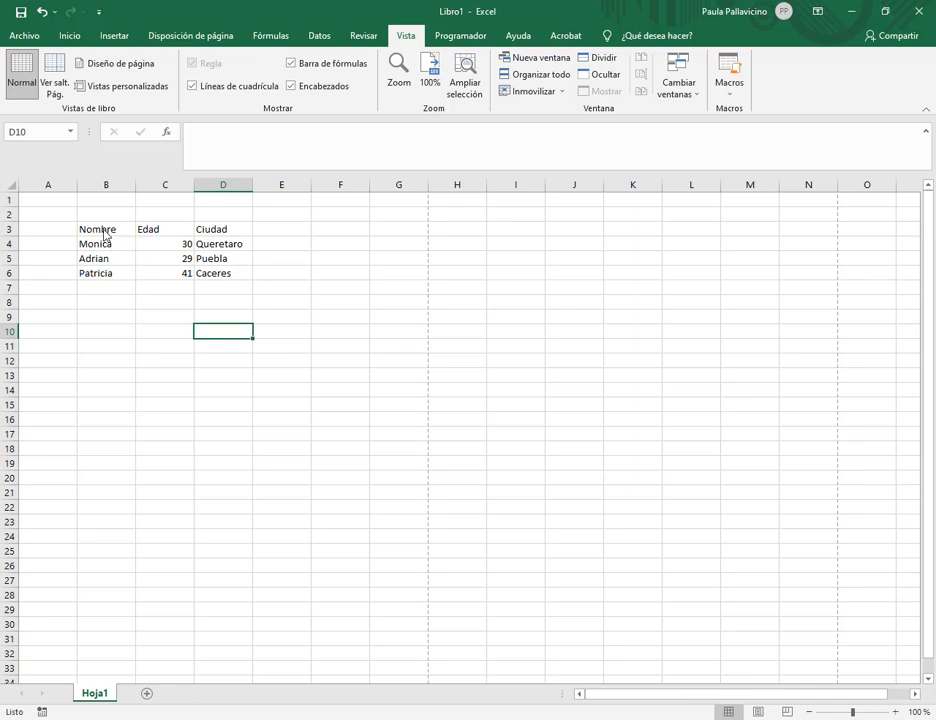
- Move the Nombre header from cell B3 to B2 and undo the move
drag(104, 235, 205, 274)
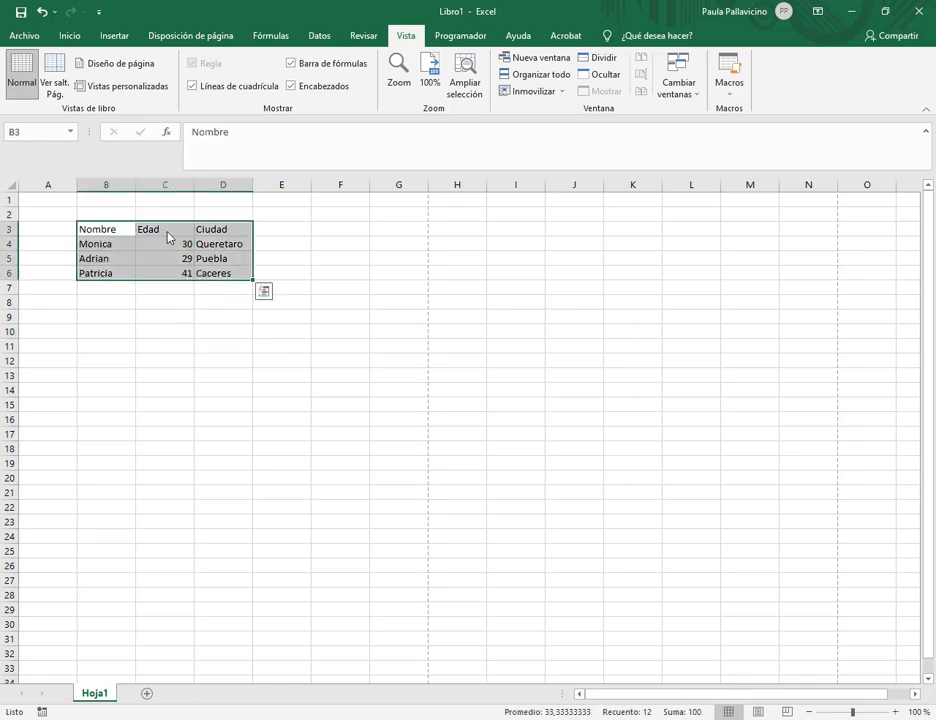
click(120, 234)
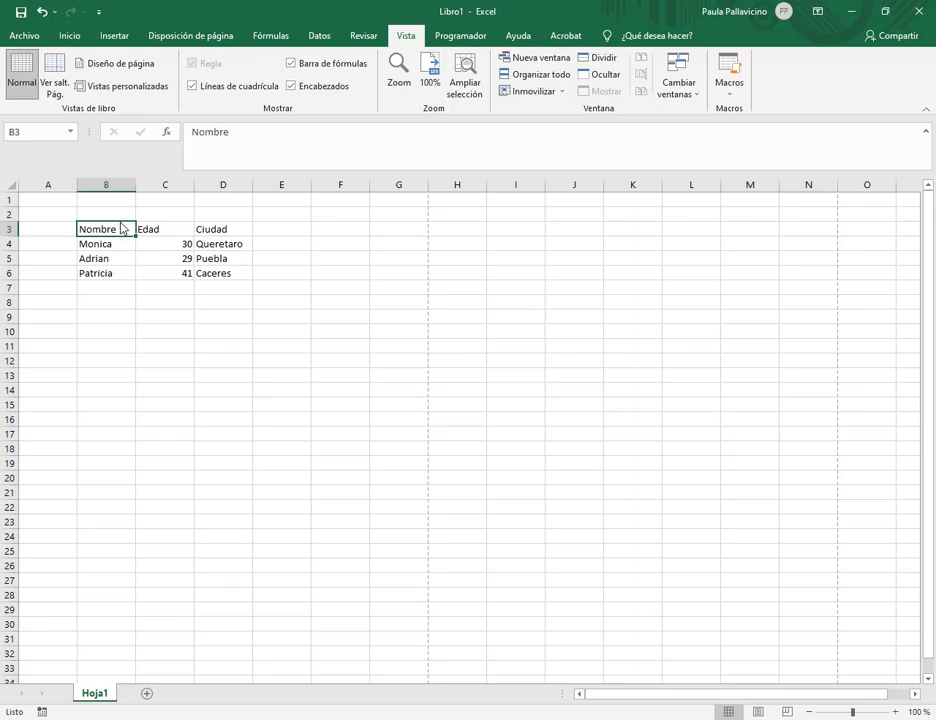
drag(120, 225, 127, 211)
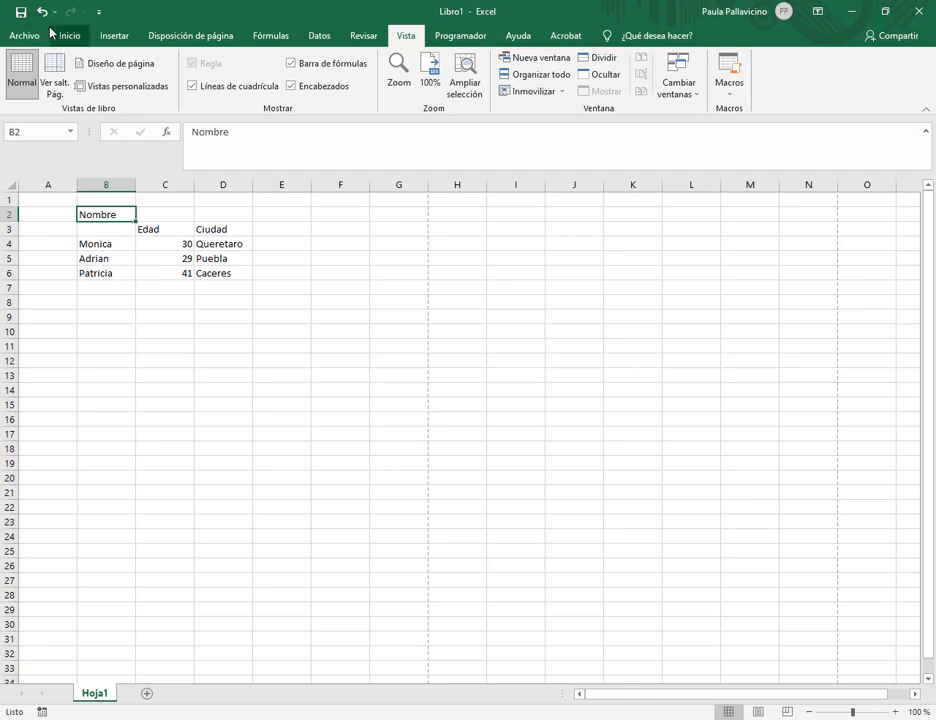
click(42, 12)
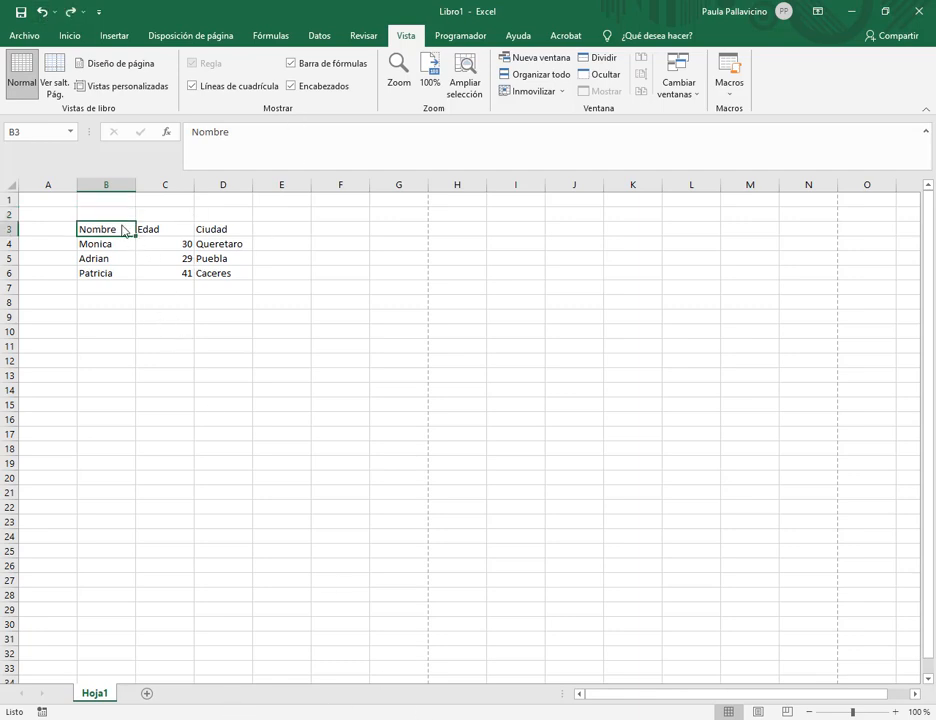
- Apply all borders (Todos los bordes) to the table range B3:D6 and deselect it
drag(115, 233, 224, 280)
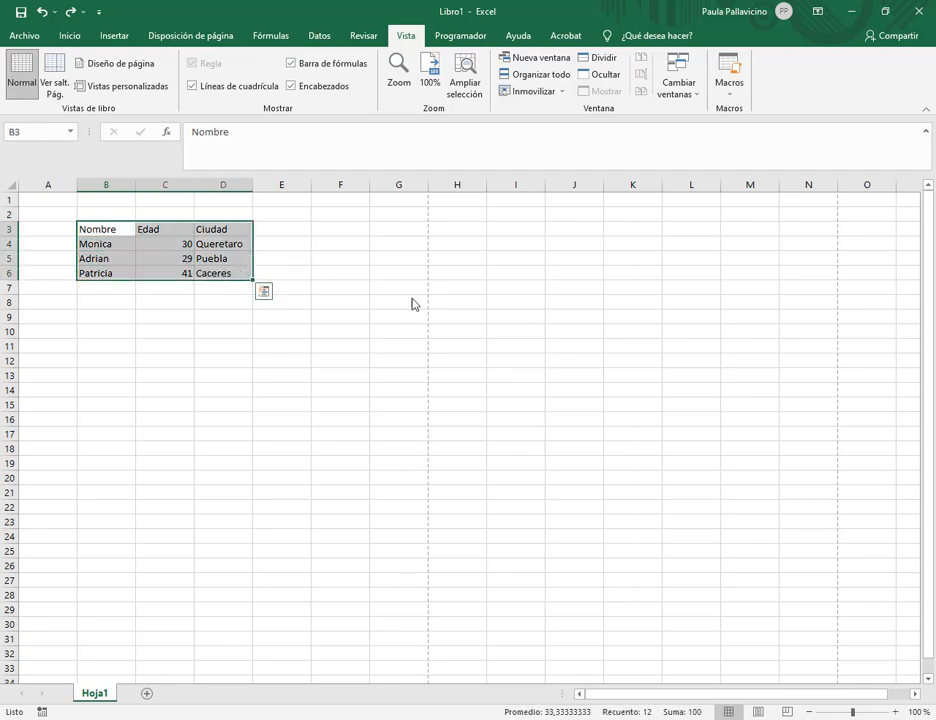
click(72, 36)
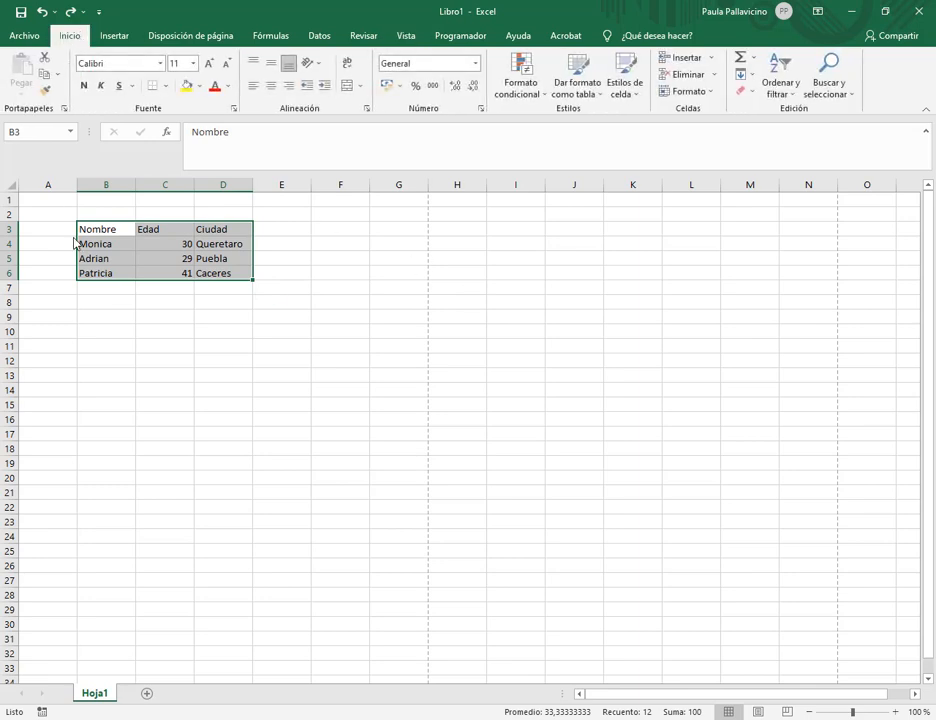
click(125, 233)
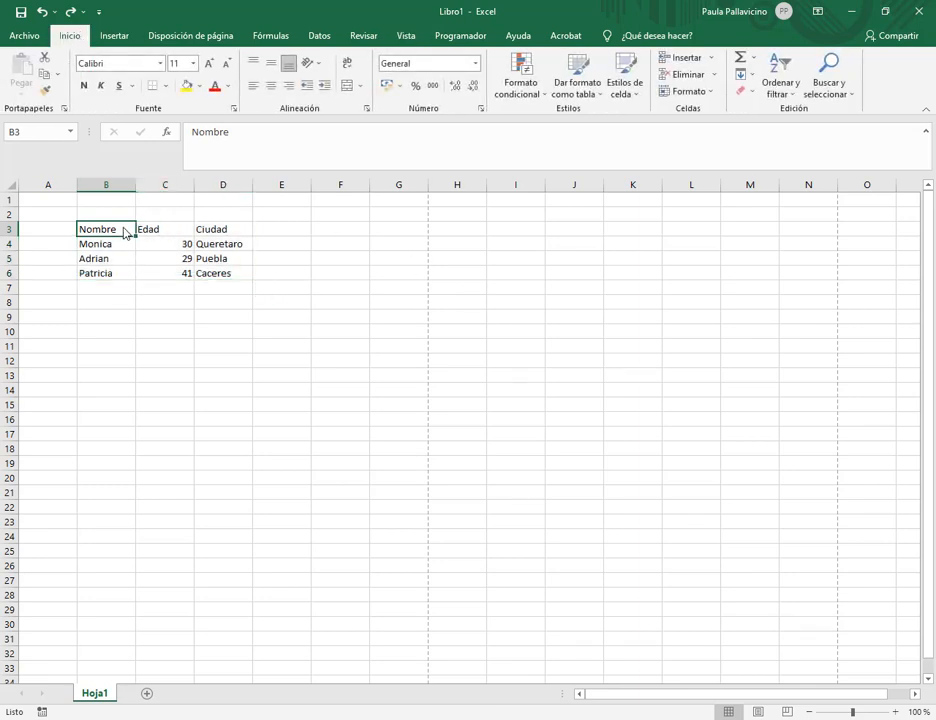
drag(130, 234, 221, 278)
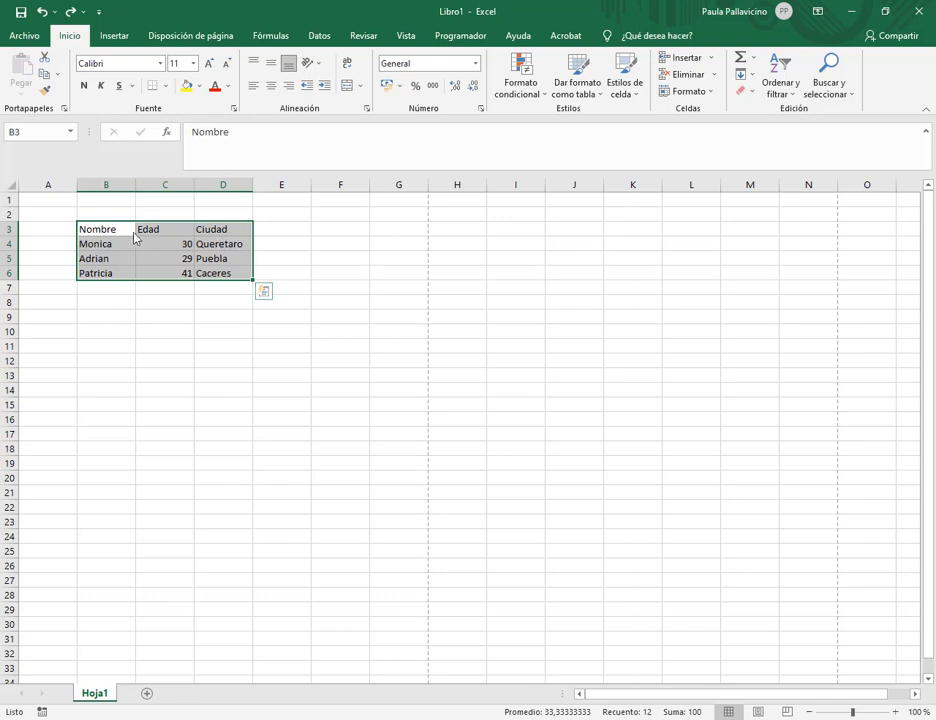
drag(132, 231, 225, 274)
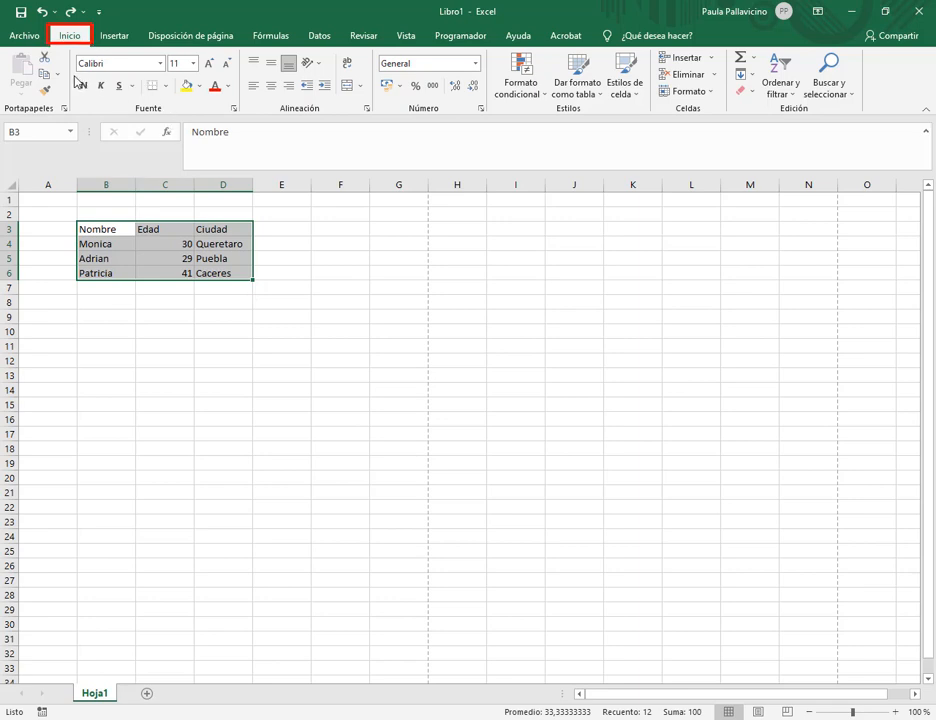
click(167, 88)
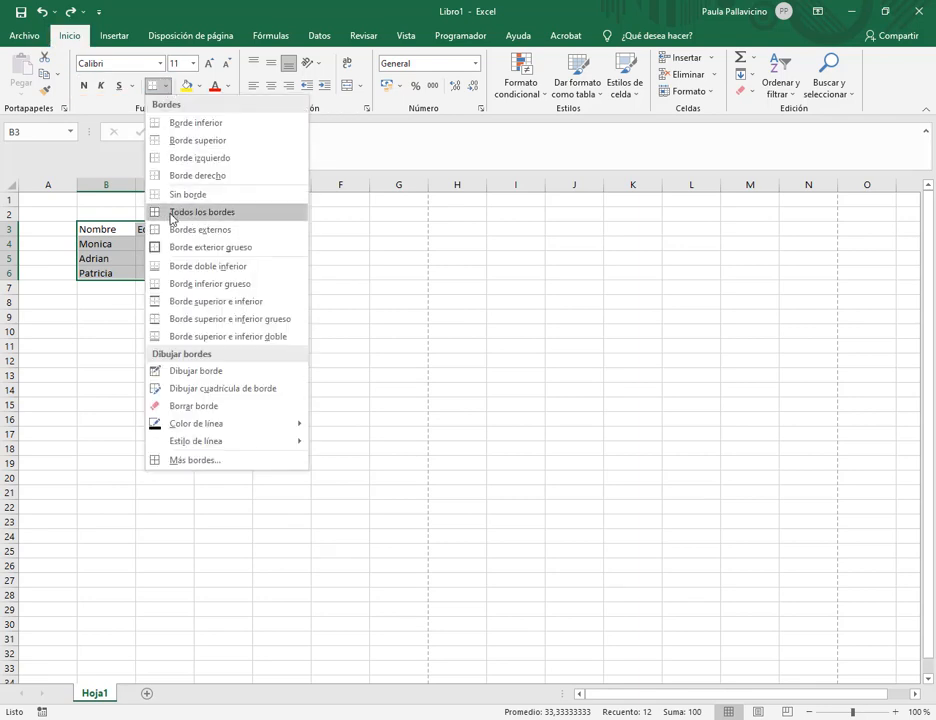
click(229, 214)
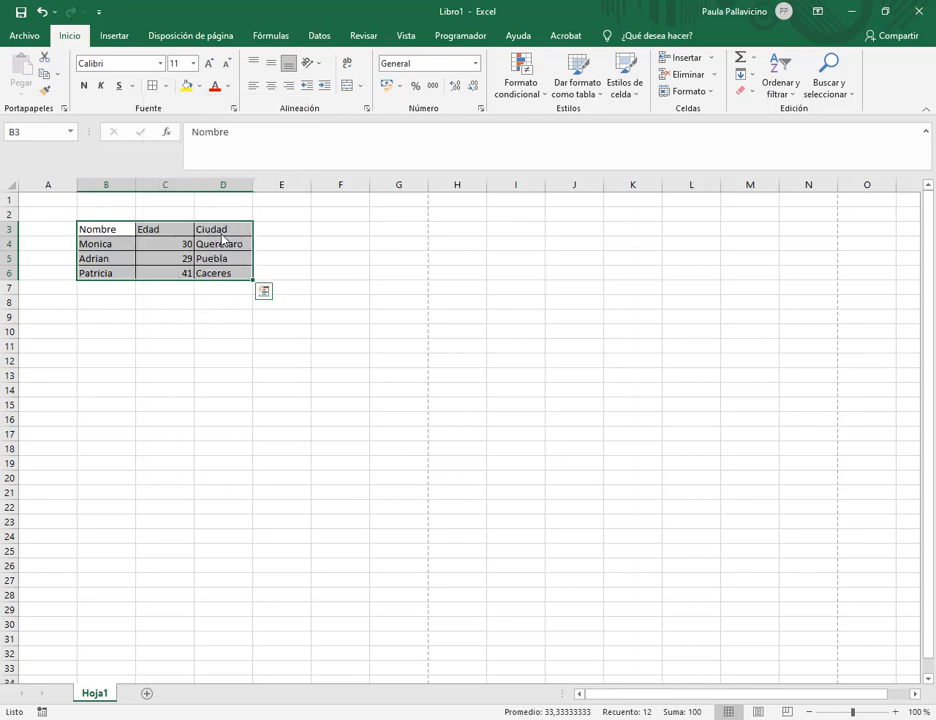
click(140, 330)
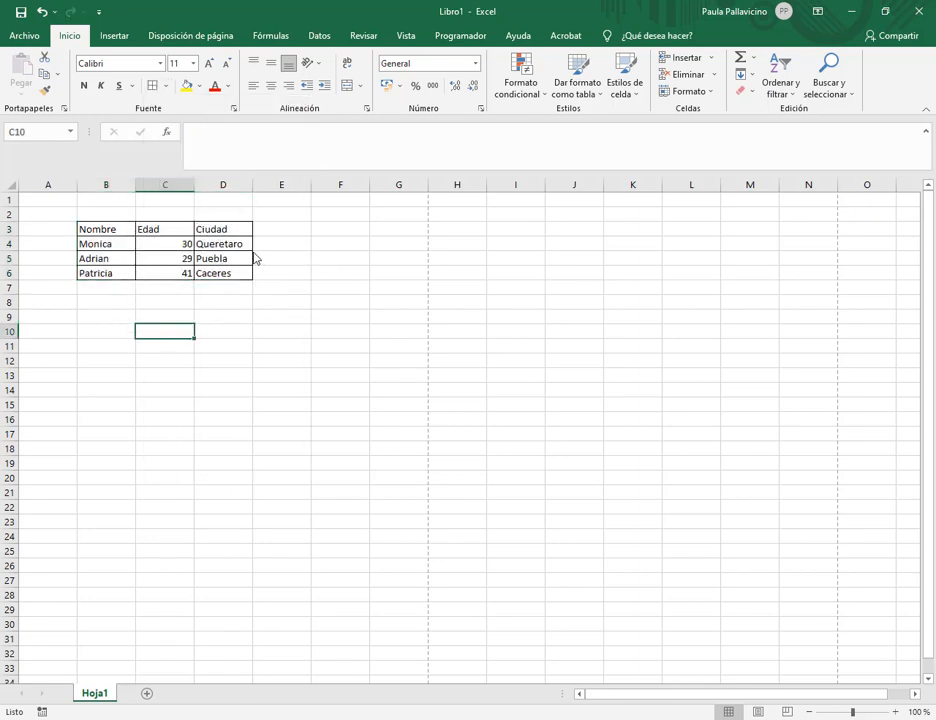
- Check the bordered table in the print preview and return to the worksheet
click(20, 33)
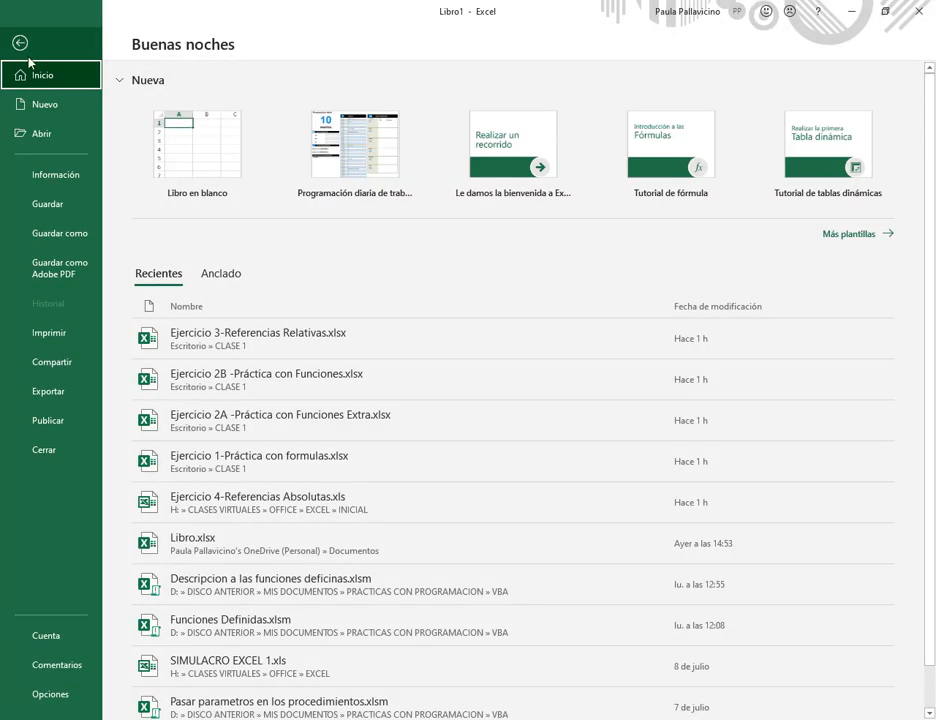
click(40, 332)
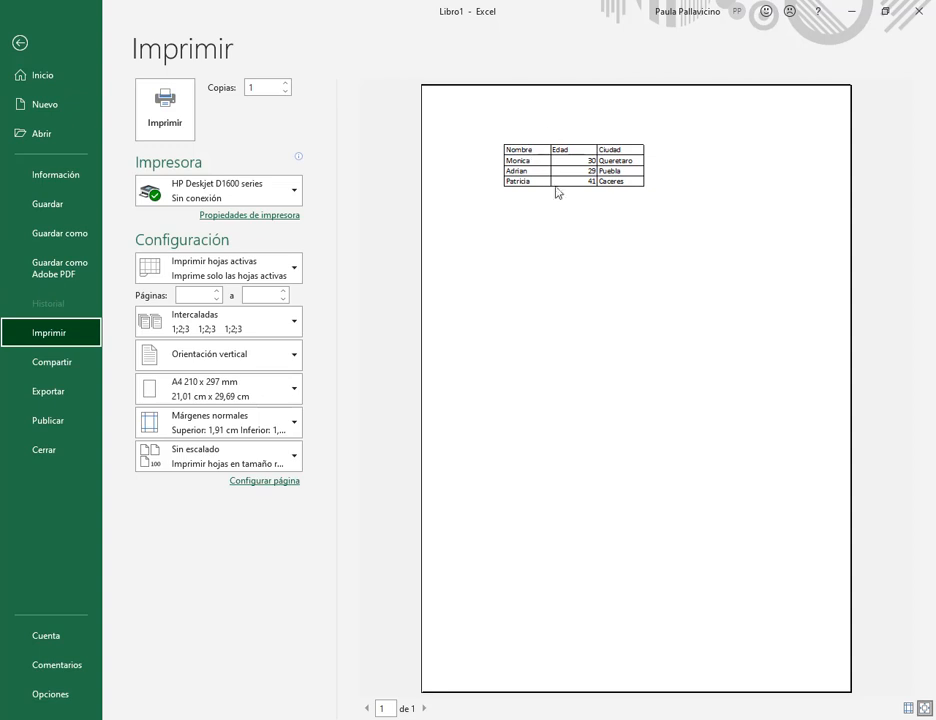
click(20, 43)
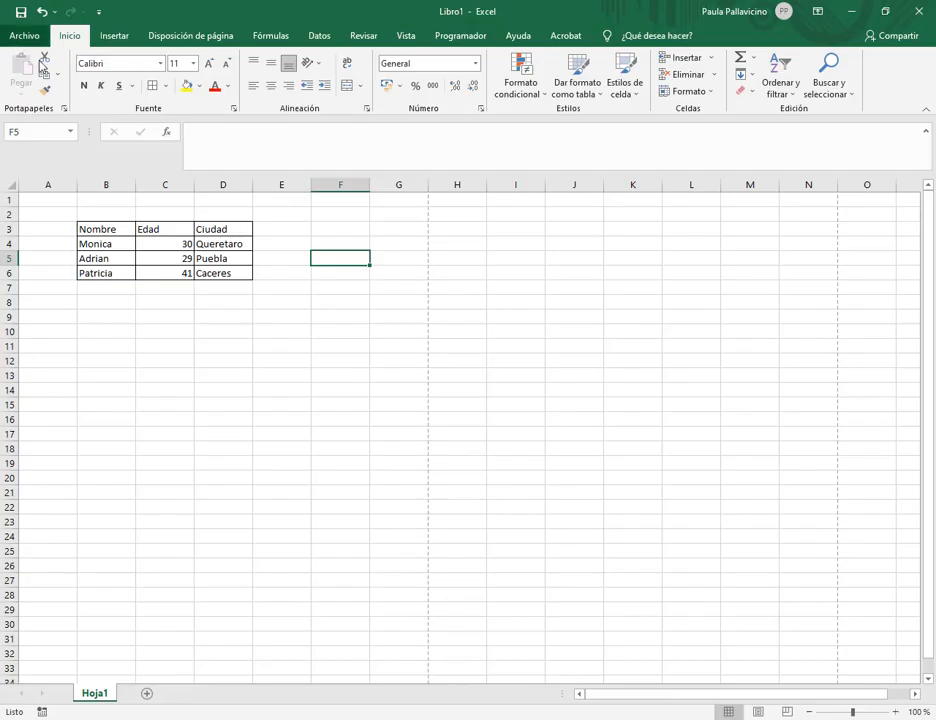
click(200, 288)
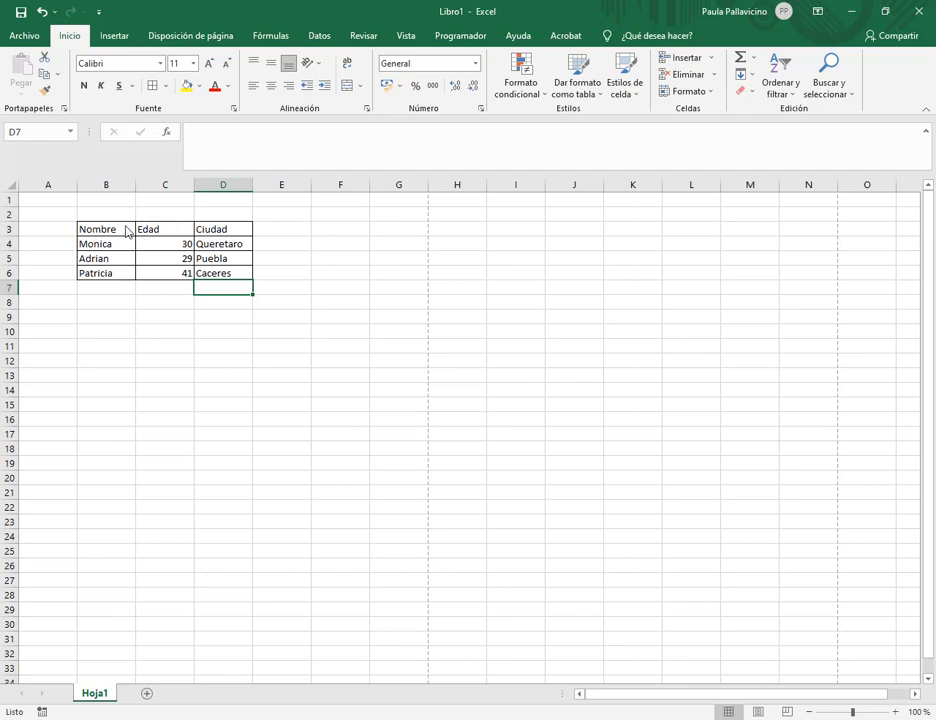
- Set the header cells B3:D3 to the Adobe Gothic Std B font and center their text horizontally
drag(127, 232, 200, 232)
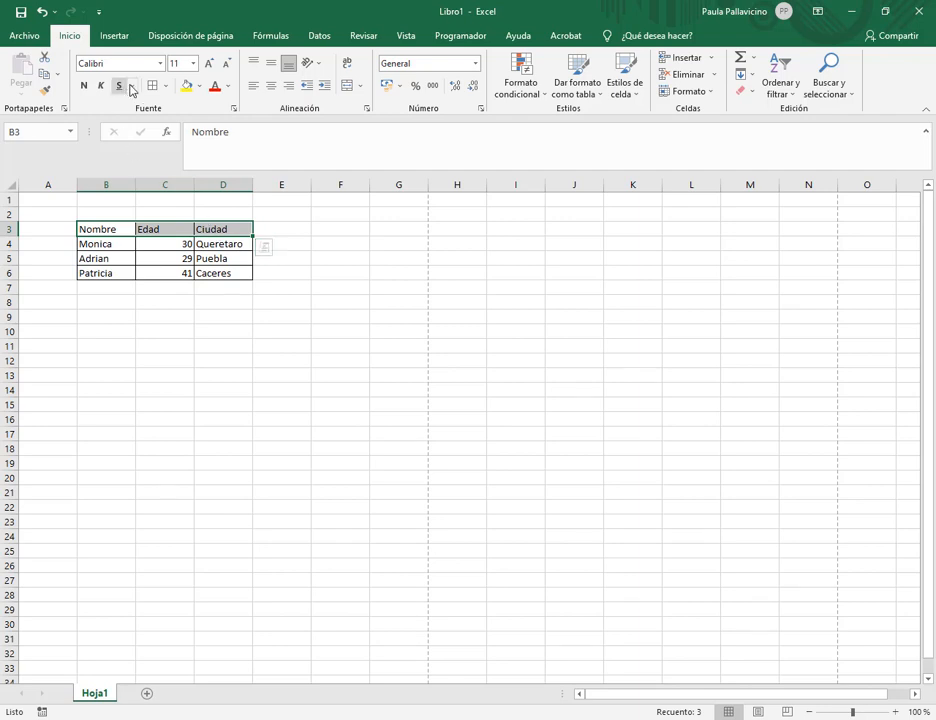
click(160, 66)
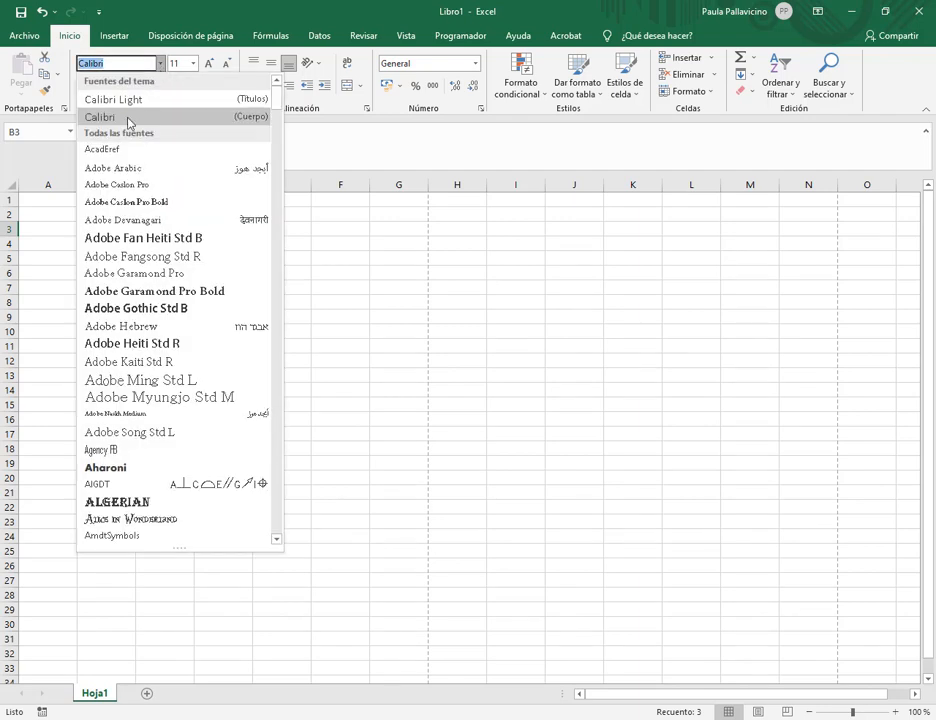
click(116, 312)
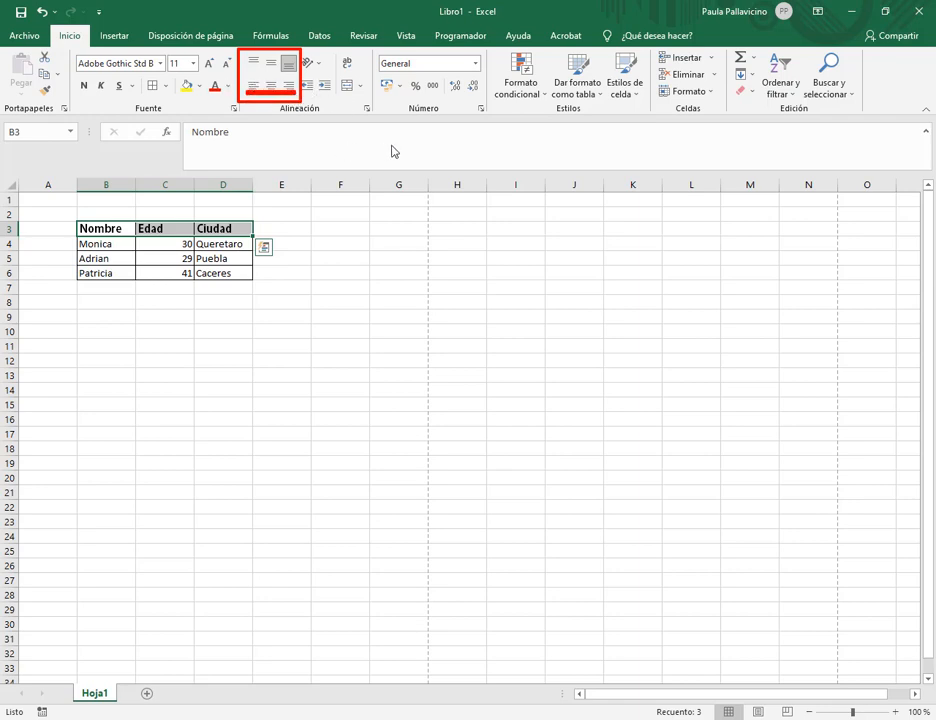
click(273, 88)
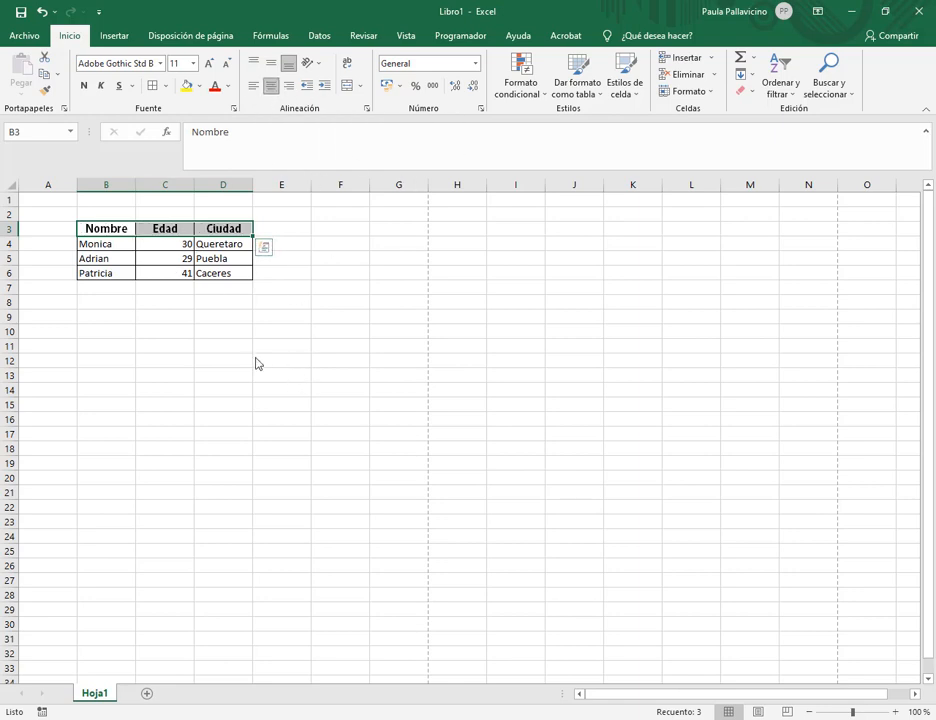
click(148, 272)
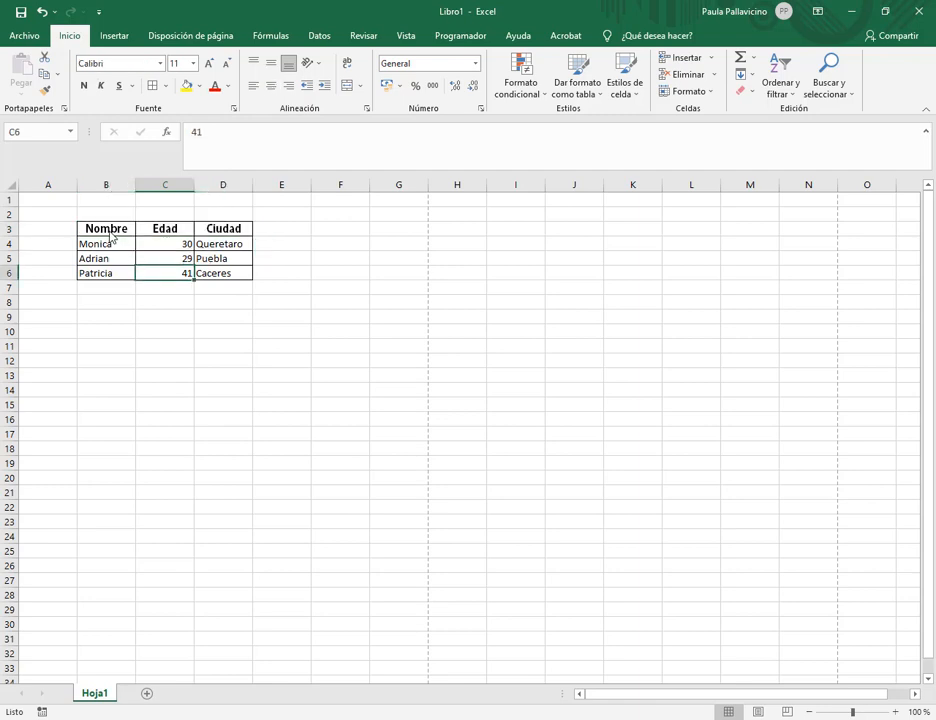
- Fill the header cells B3:D3 with light blue, and replace it with a custom purple of about RGB 151, 143, 213
drag(111, 234, 236, 231)
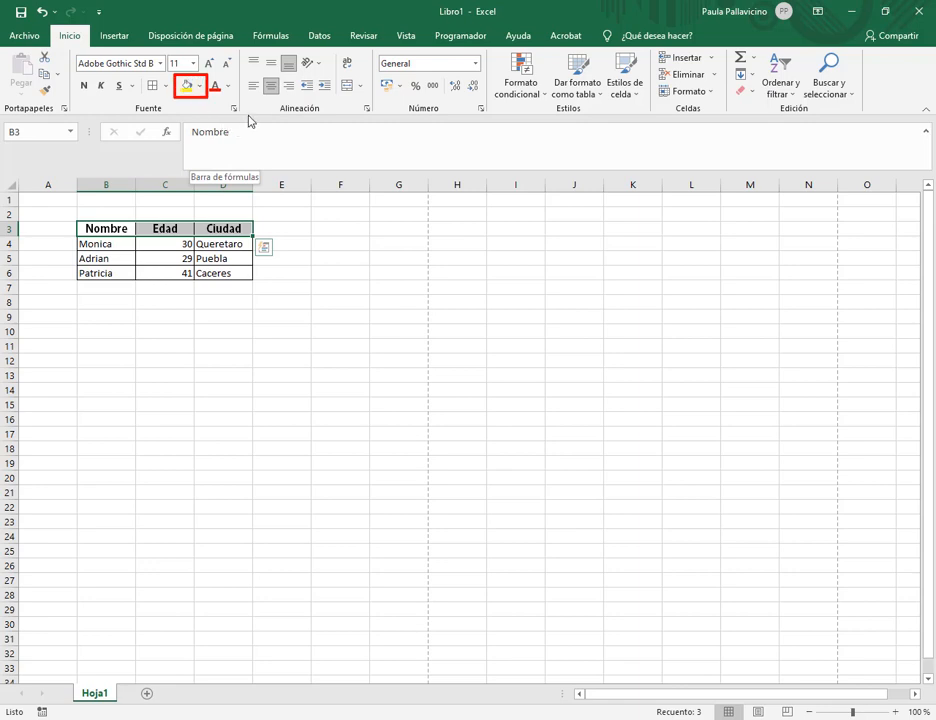
click(199, 86)
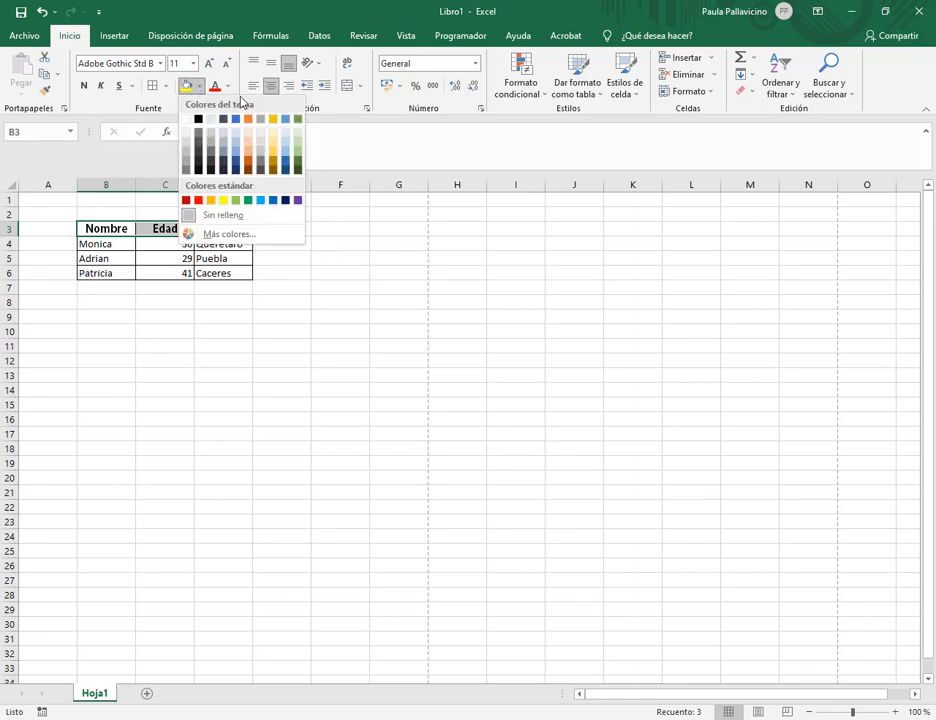
click(237, 136)
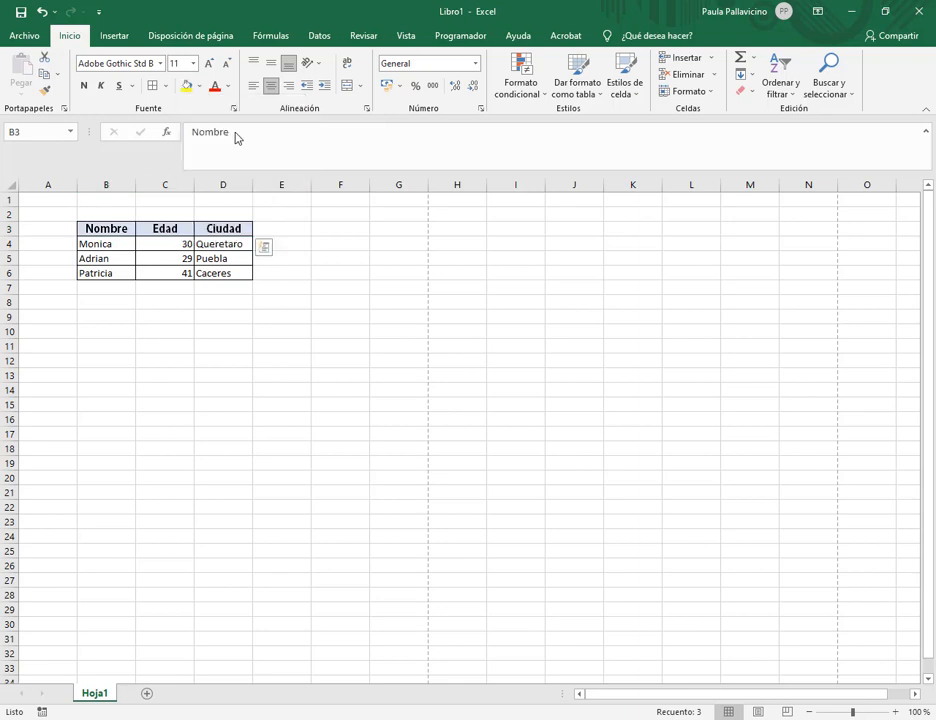
click(199, 86)
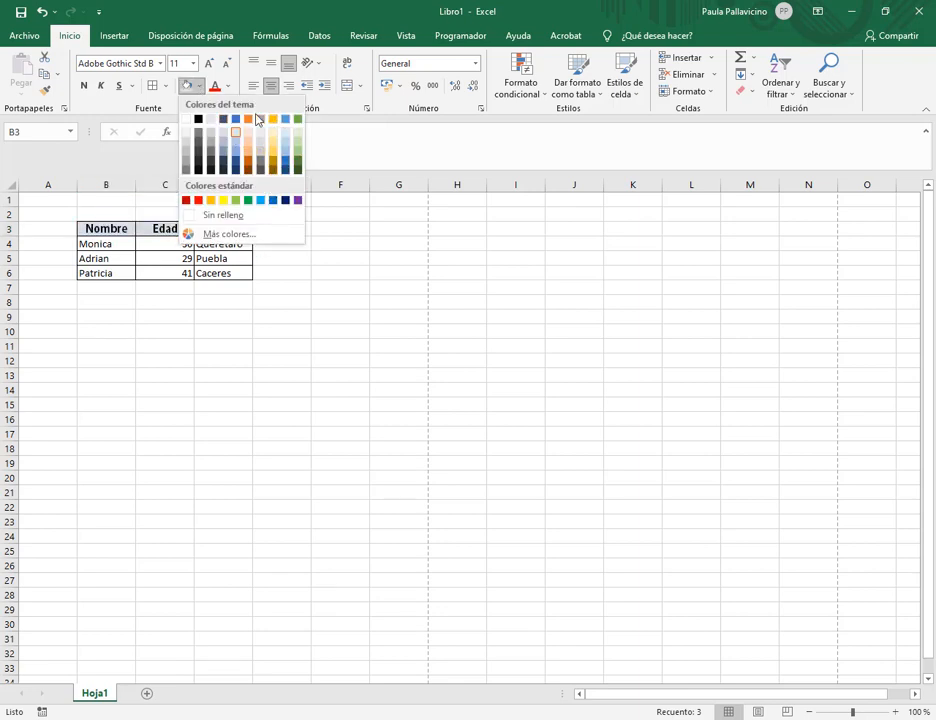
click(227, 235)
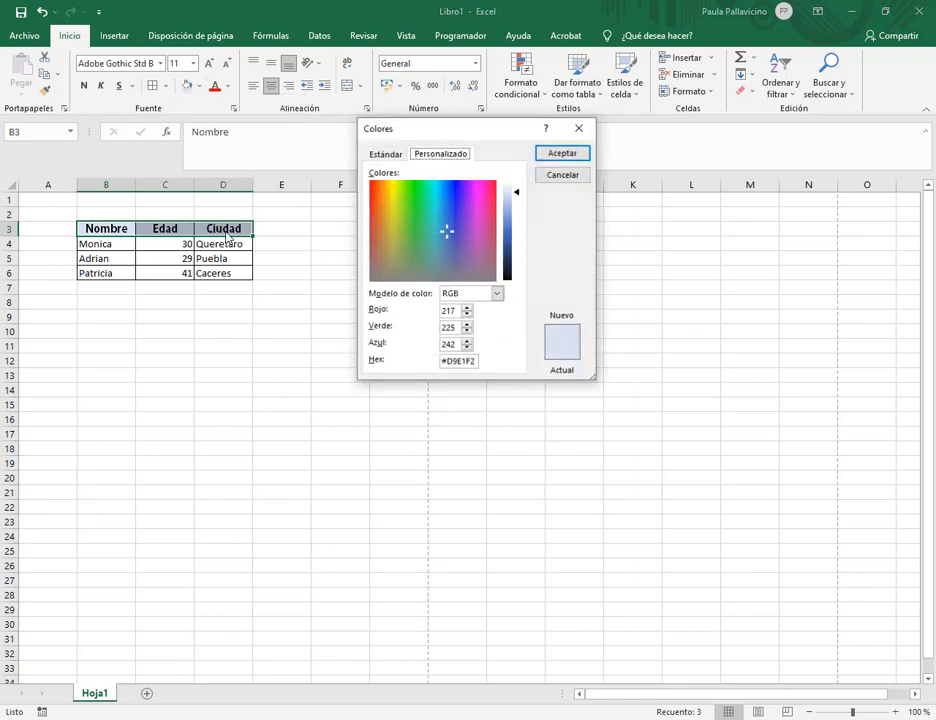
drag(516, 196, 518, 211)
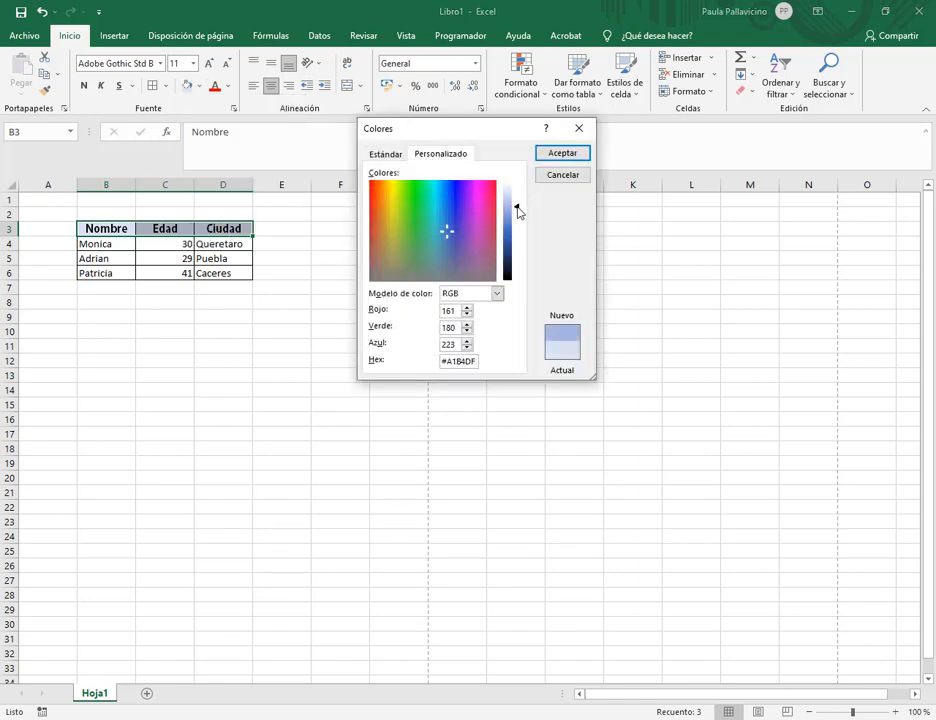
drag(447, 237, 455, 240)
drag(520, 207, 516, 215)
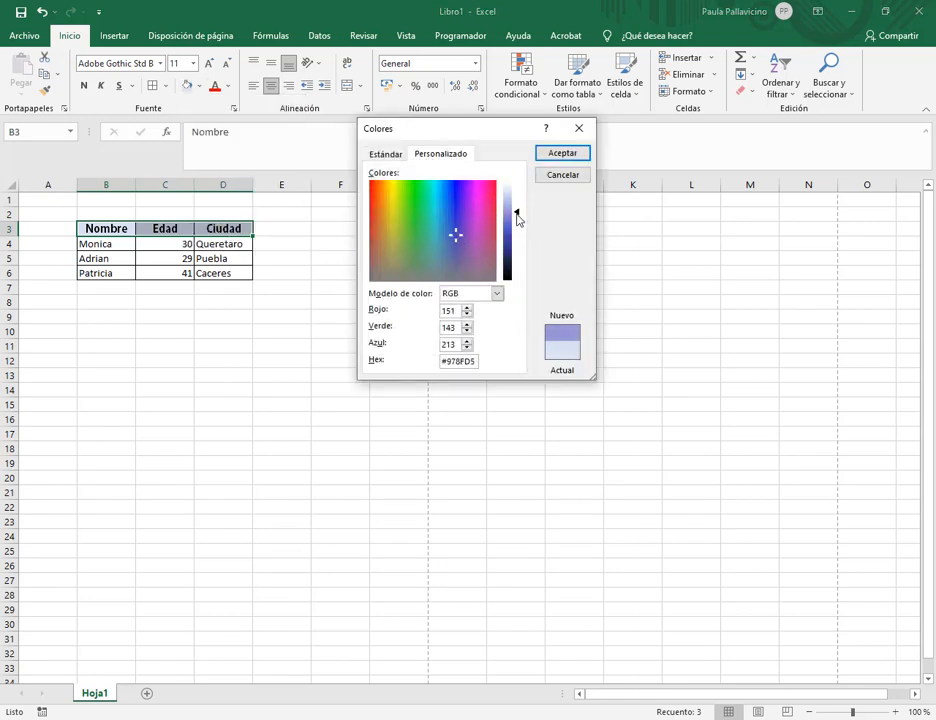
click(551, 156)
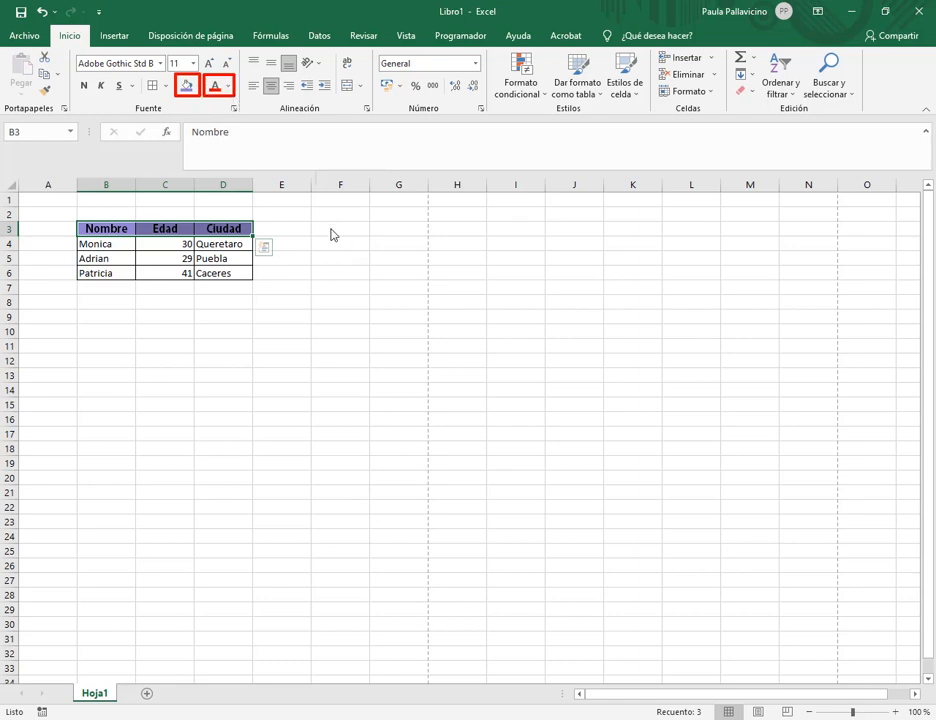
- Set the font color of the header cells B3:D3 to white and deselect them
click(228, 86)
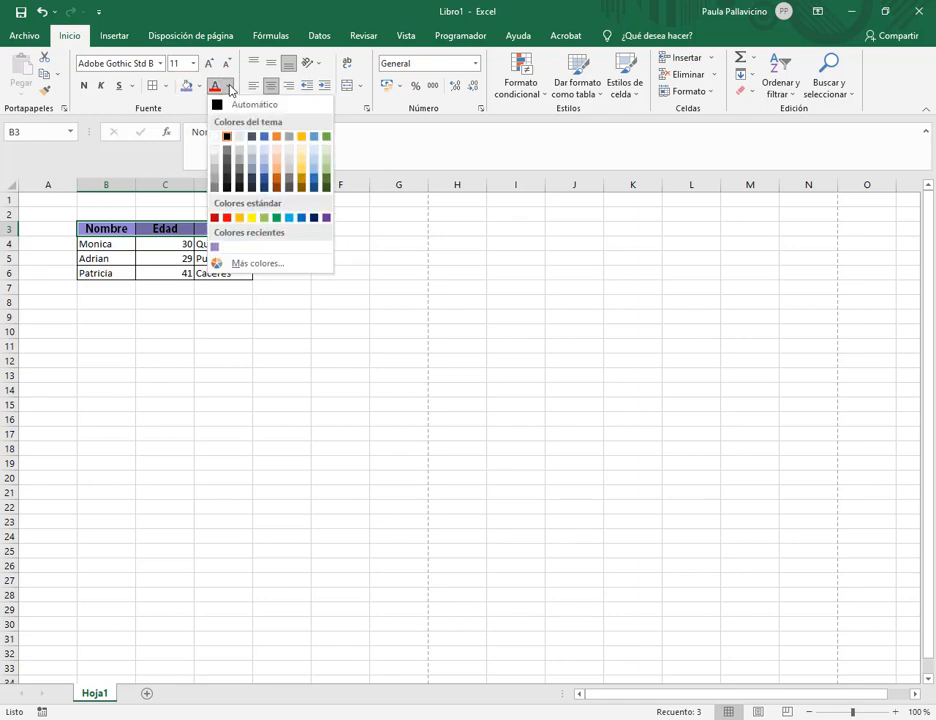
click(217, 139)
click(287, 289)
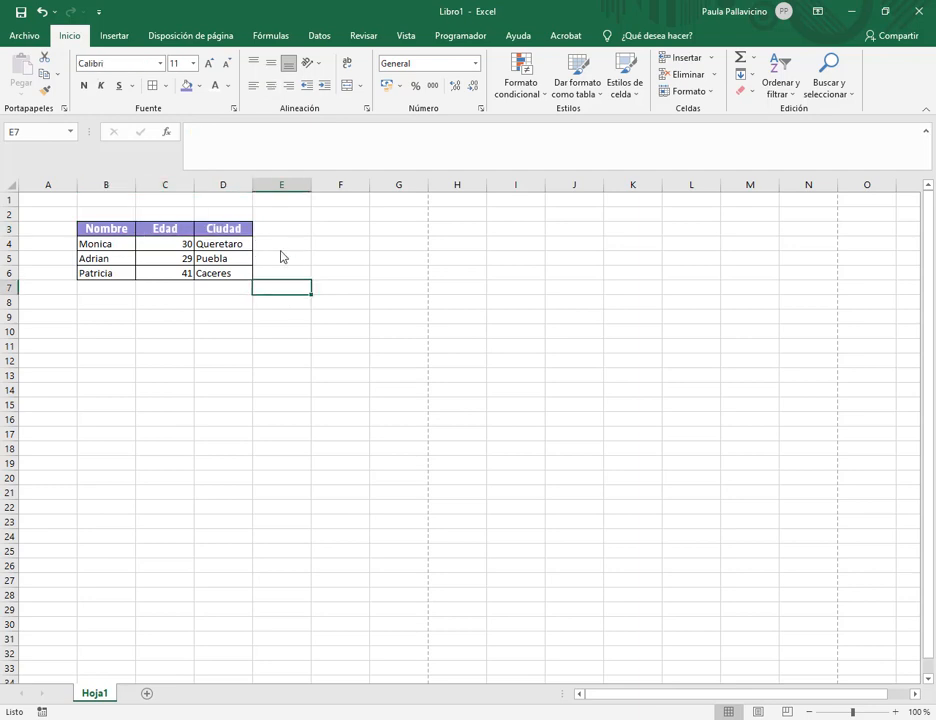
drag(94, 244, 230, 279)
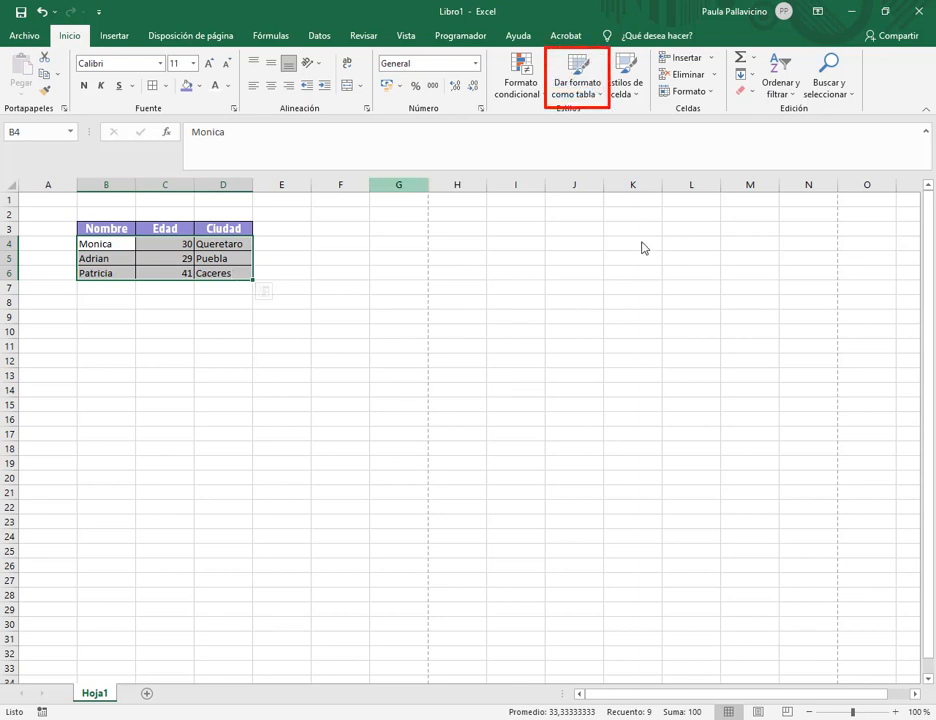
click(585, 90)
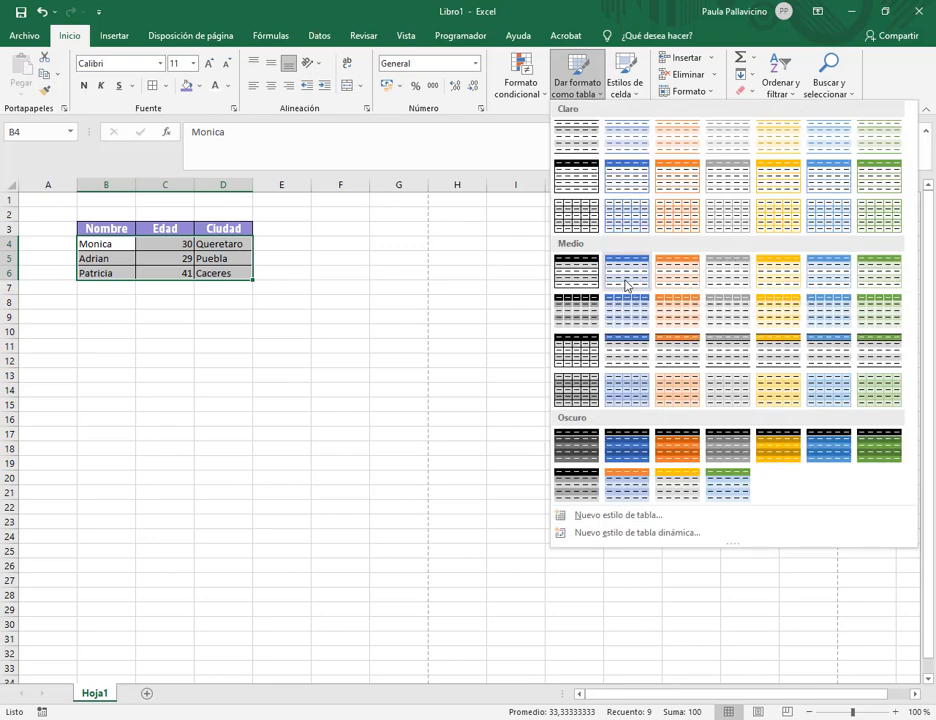
click(640, 213)
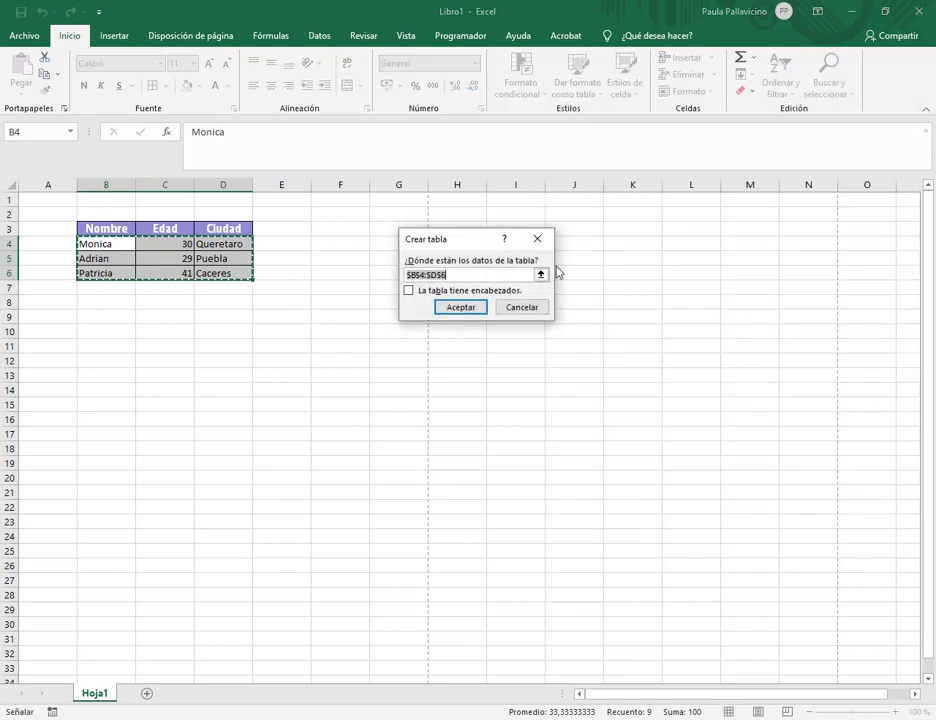
click(527, 306)
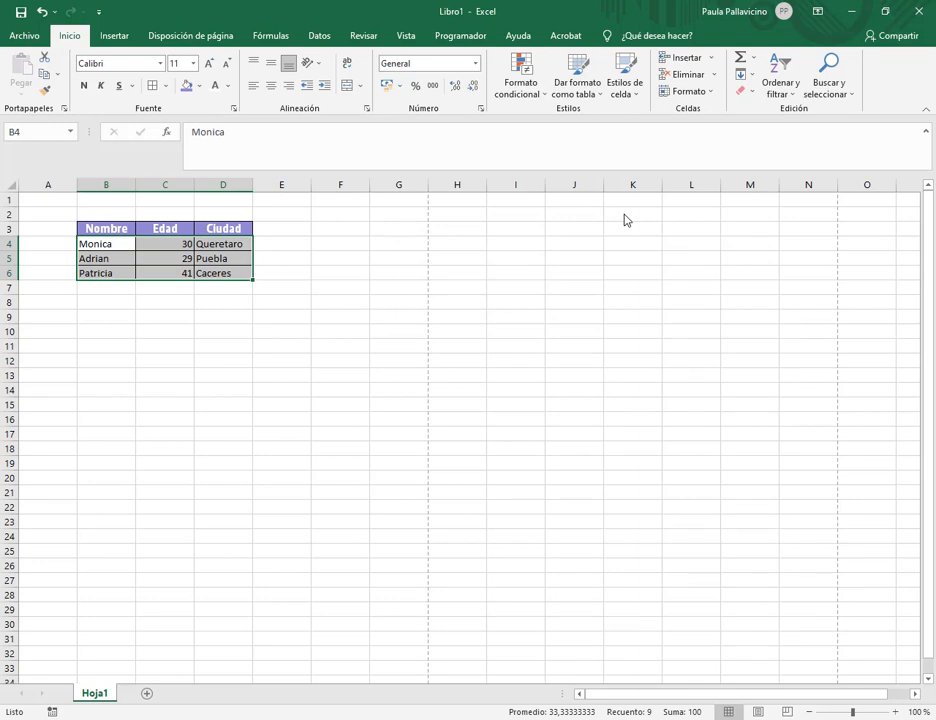
click(100, 290)
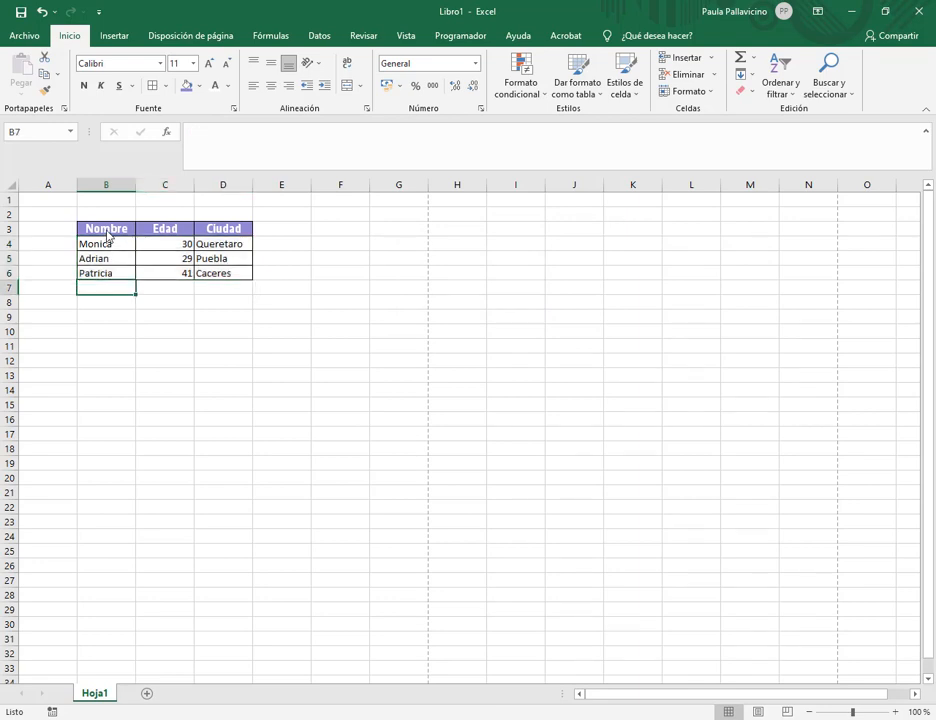
- Apply the Notas cell style to the data range B4:D6 and deselect it
drag(108, 232, 211, 284)
click(133, 247)
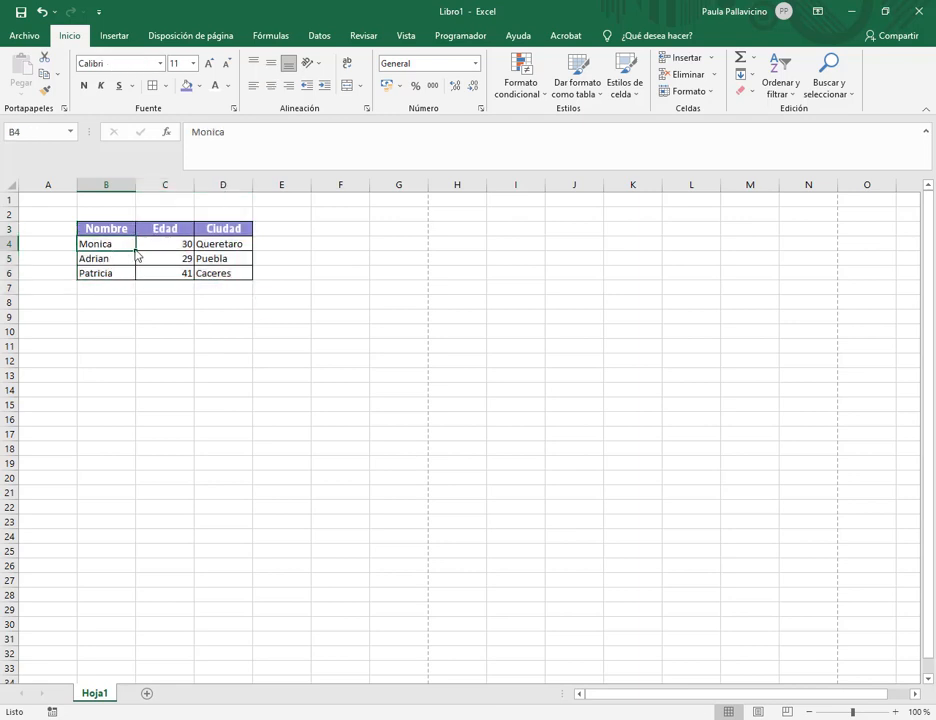
drag(129, 247, 225, 277)
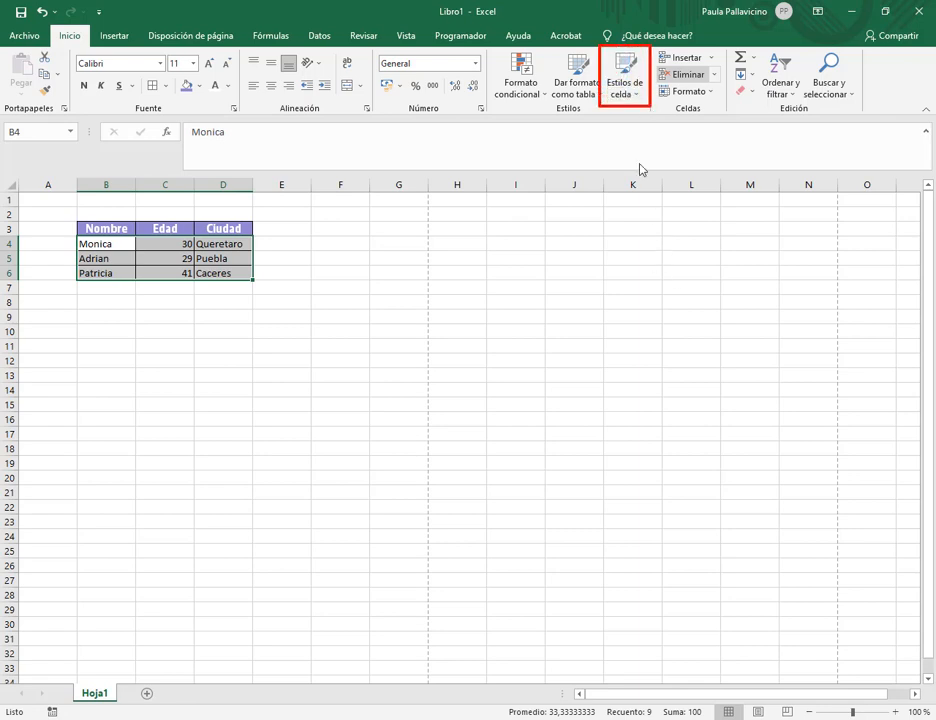
click(626, 92)
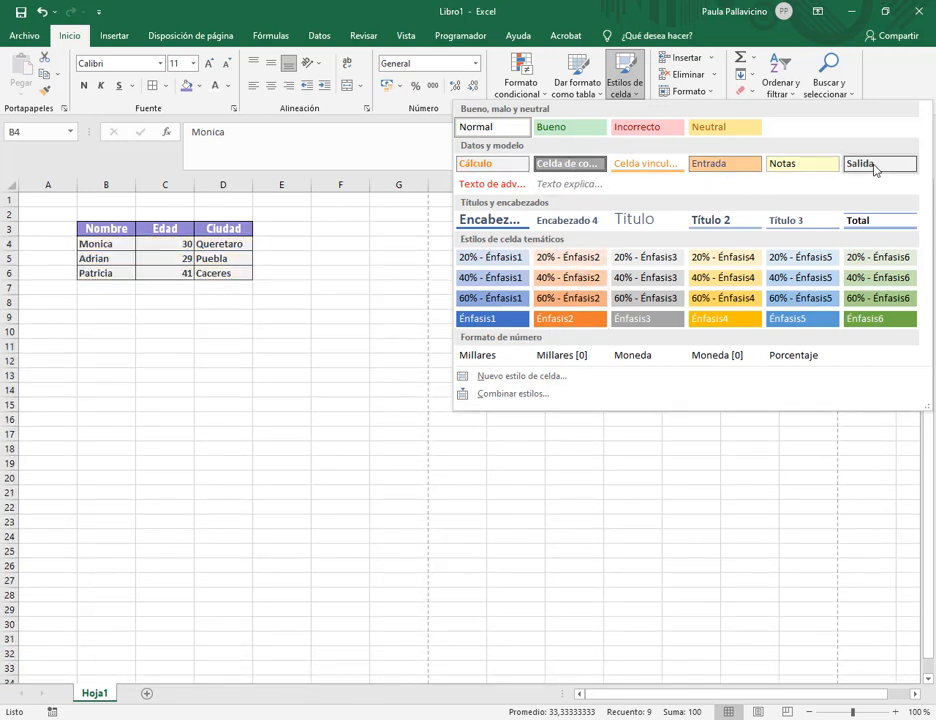
click(810, 167)
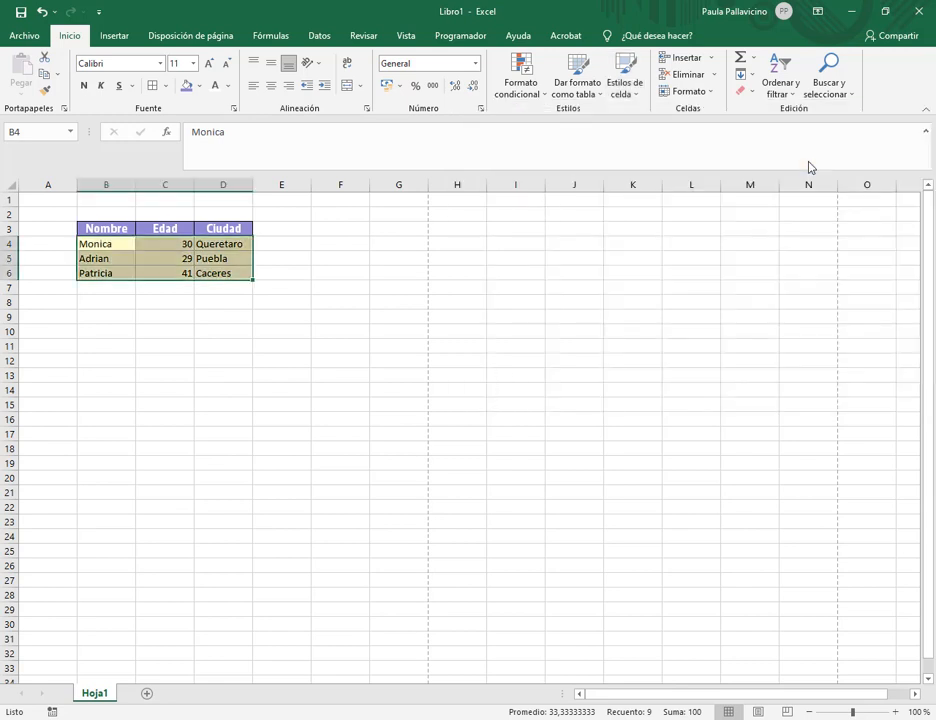
click(290, 229)
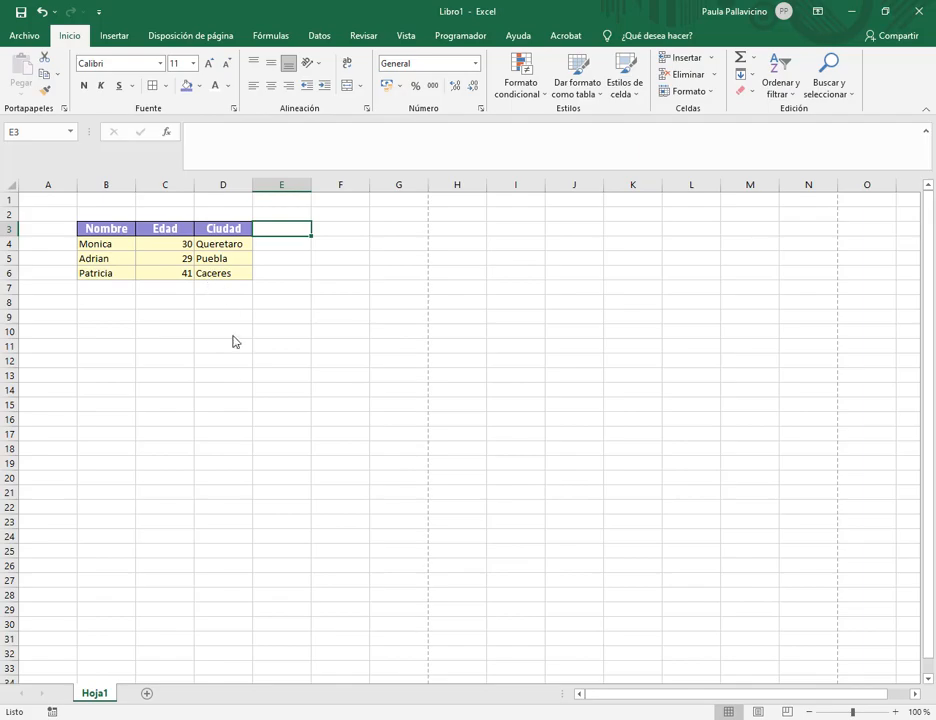
- Check how the colored table would print in the print preview and return to the worksheet
click(10, 32)
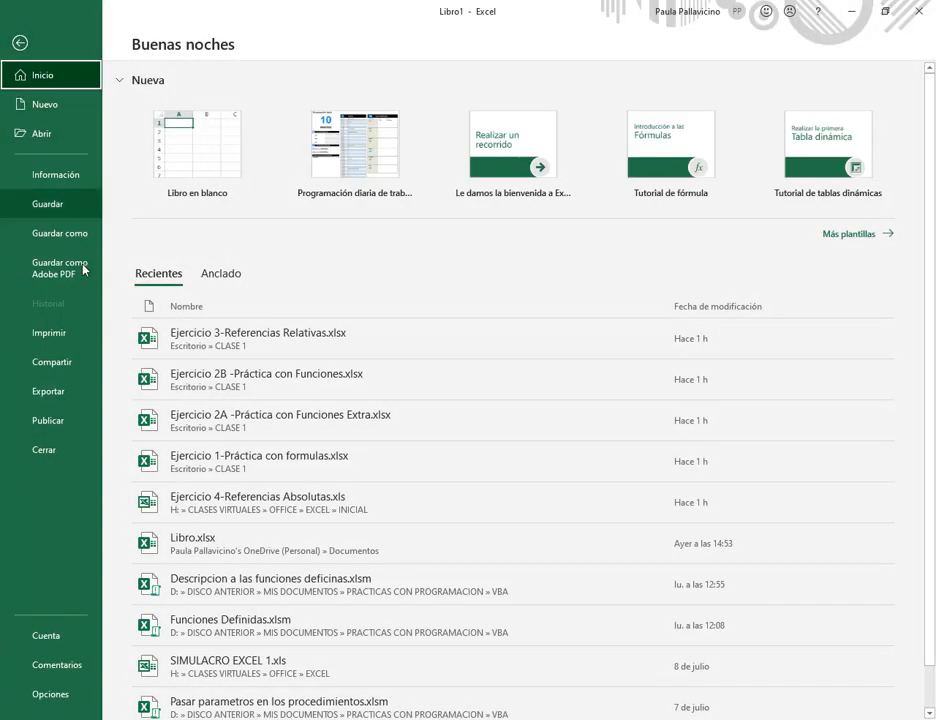
click(74, 333)
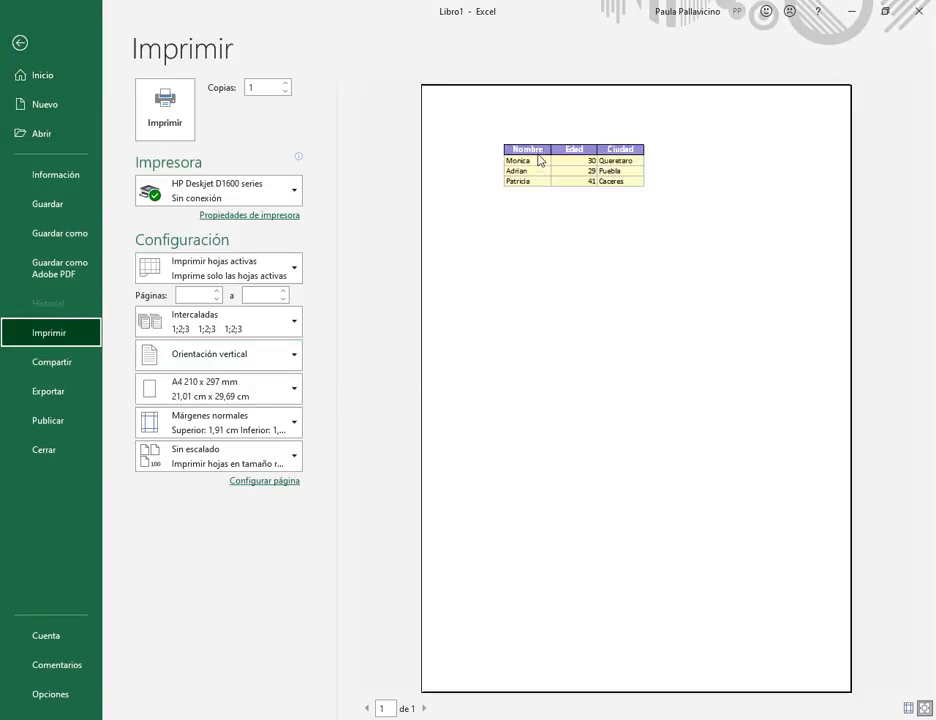
click(20, 43)
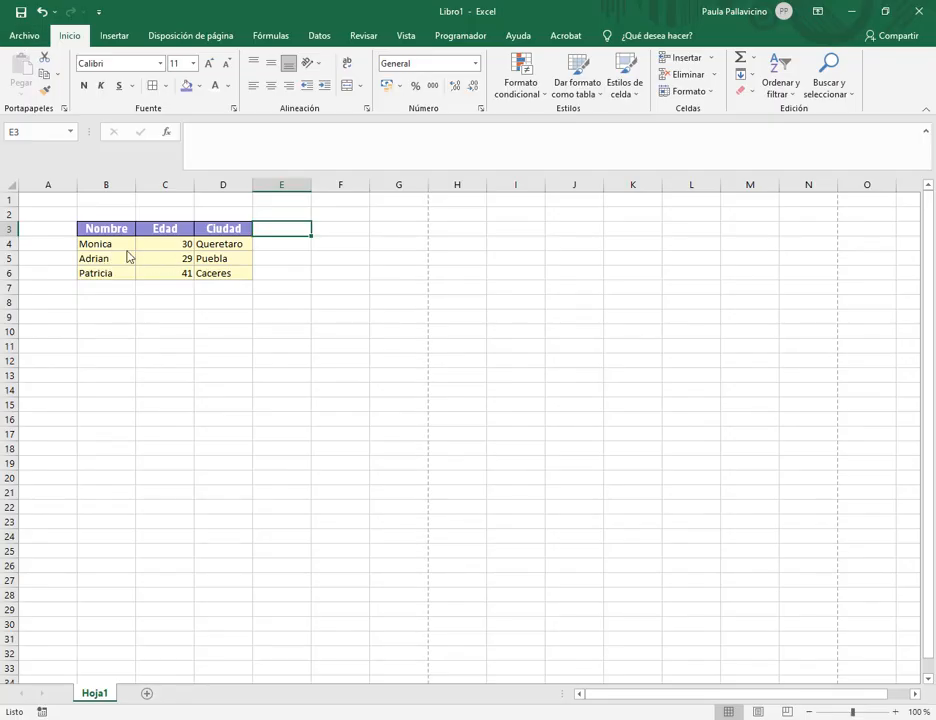
- Set the font size of the header cells B3:D3 to 12
drag(113, 236, 215, 236)
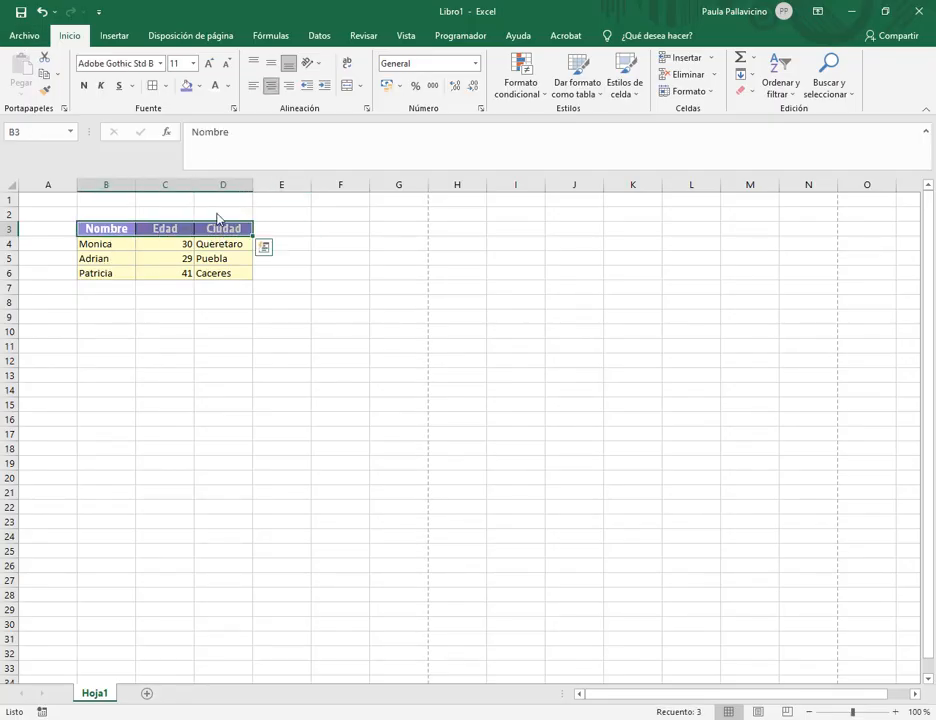
click(194, 63)
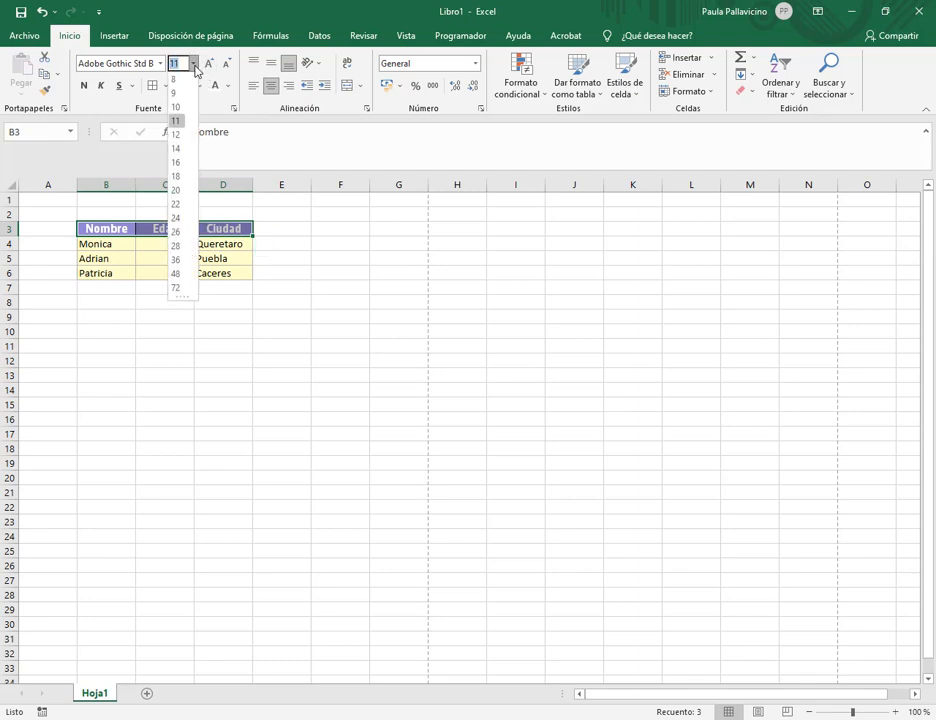
click(178, 134)
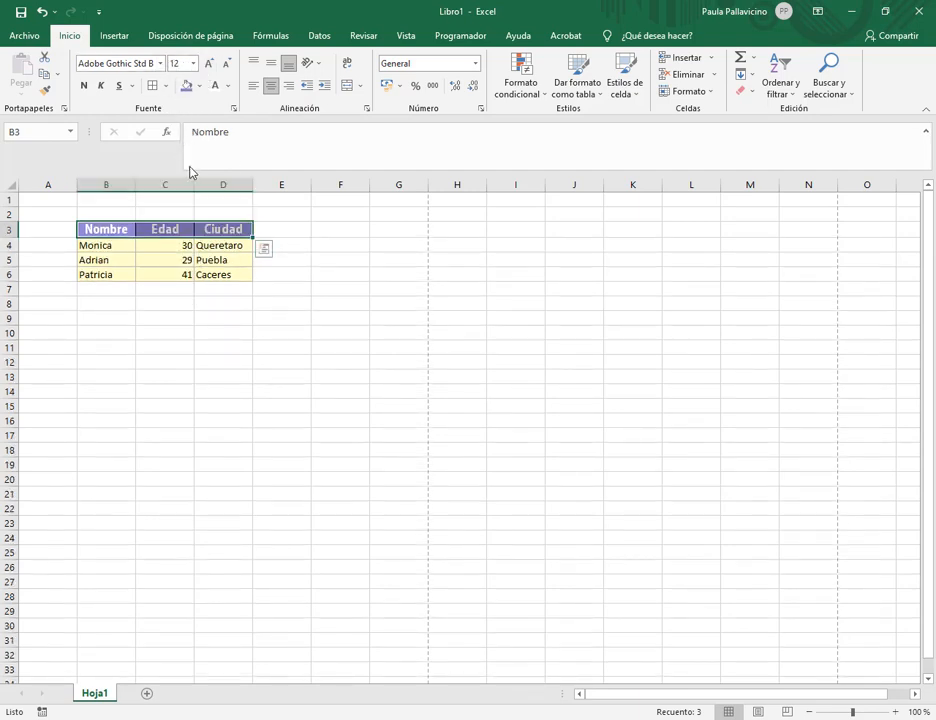
- Set the font size of the data range B4:D6 to 12 and italicize the city names in D4:D6
click(201, 291)
drag(108, 247, 225, 280)
click(210, 64)
click(182, 310)
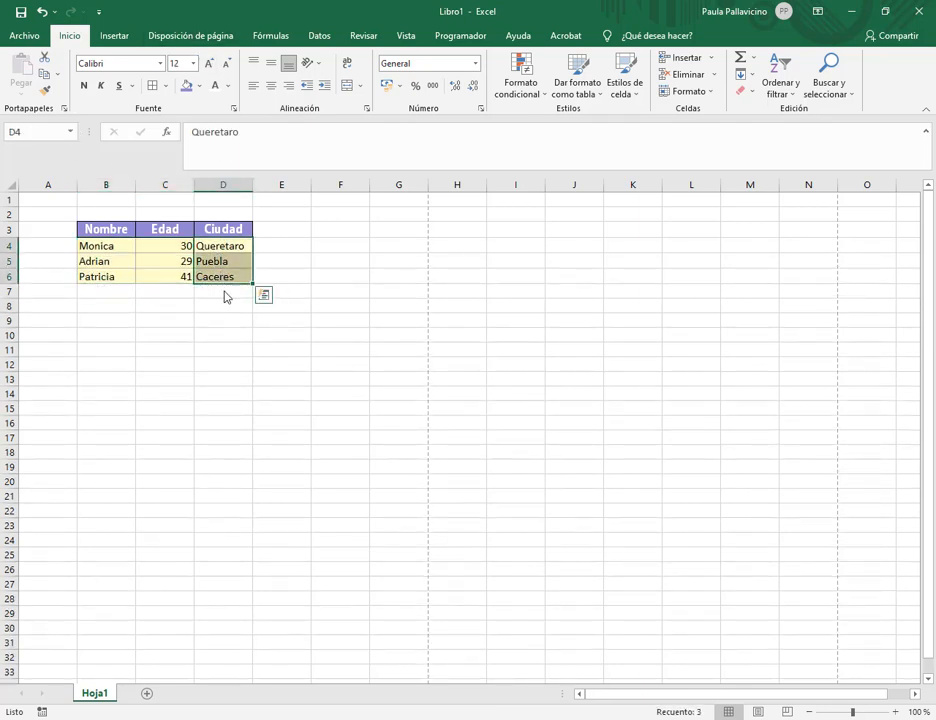
click(102, 86)
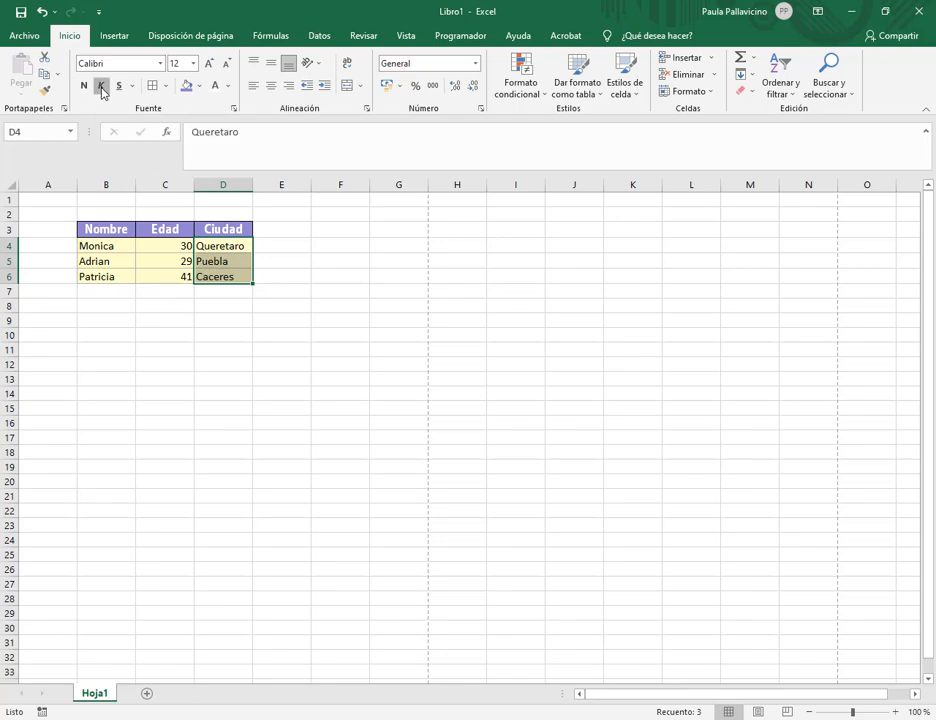
click(324, 247)
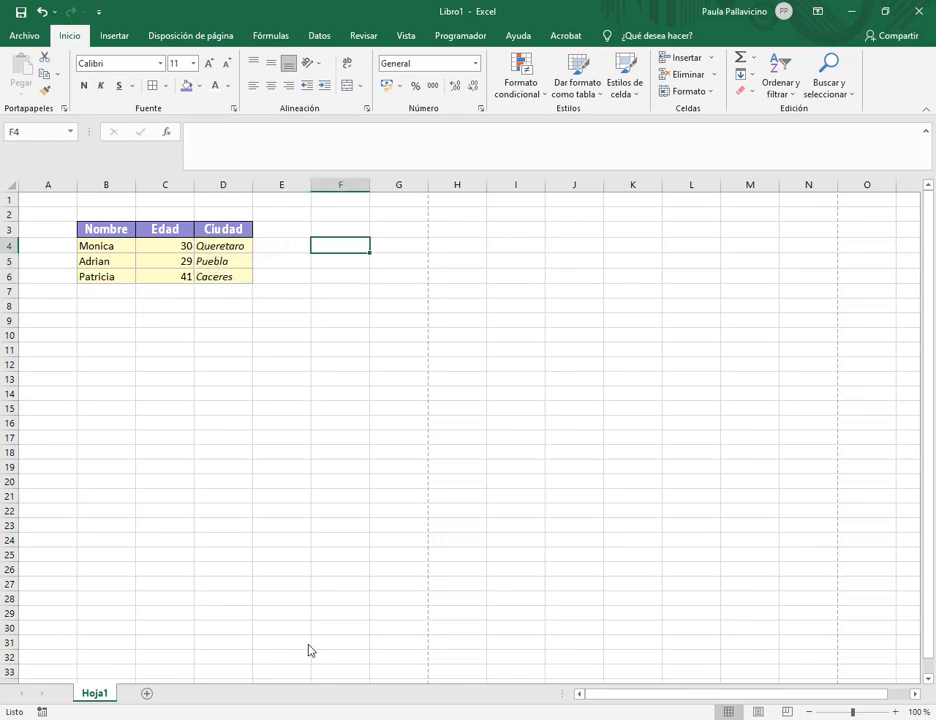
- Switch to the Google Meet call to check the chat messages and return to the Excel worksheet
mouse_move(196, 719)
click(80, 607)
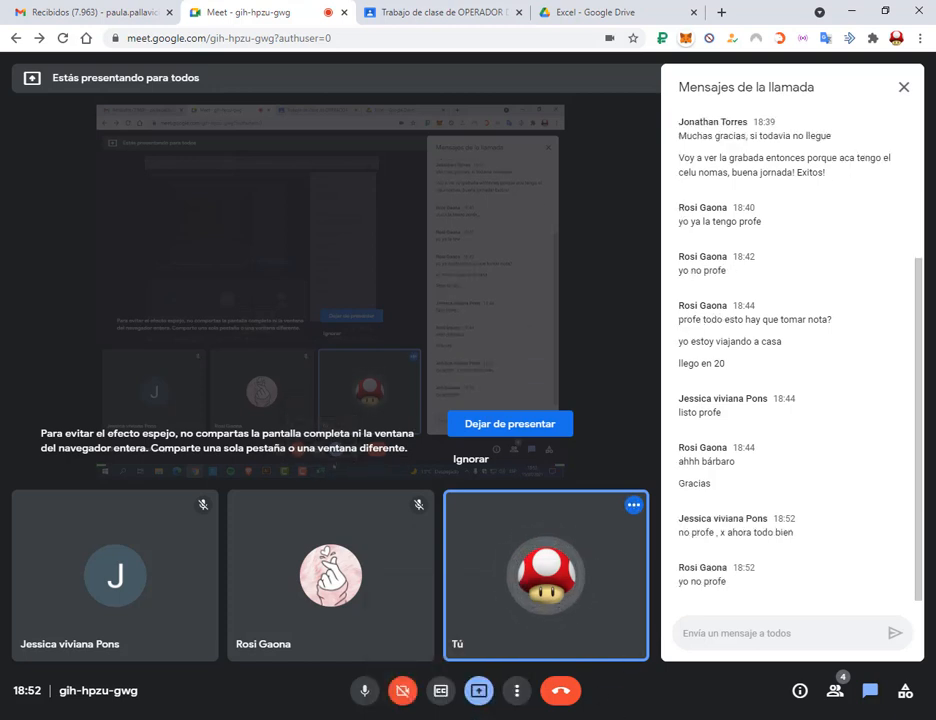
click(446, 719)
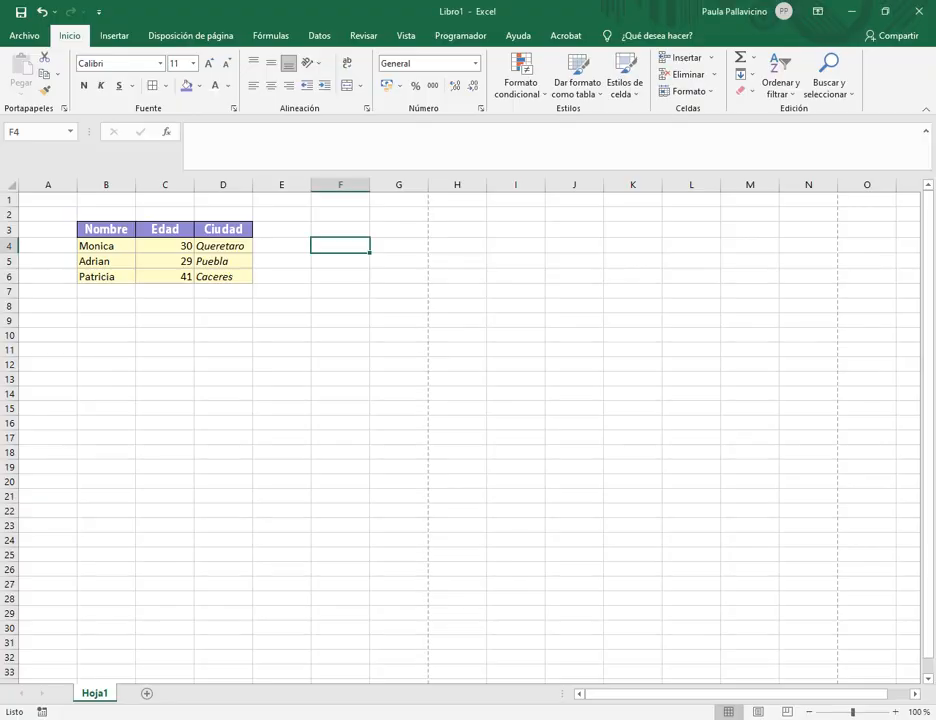
click(525, 424)
click(131, 229)
click(200, 229)
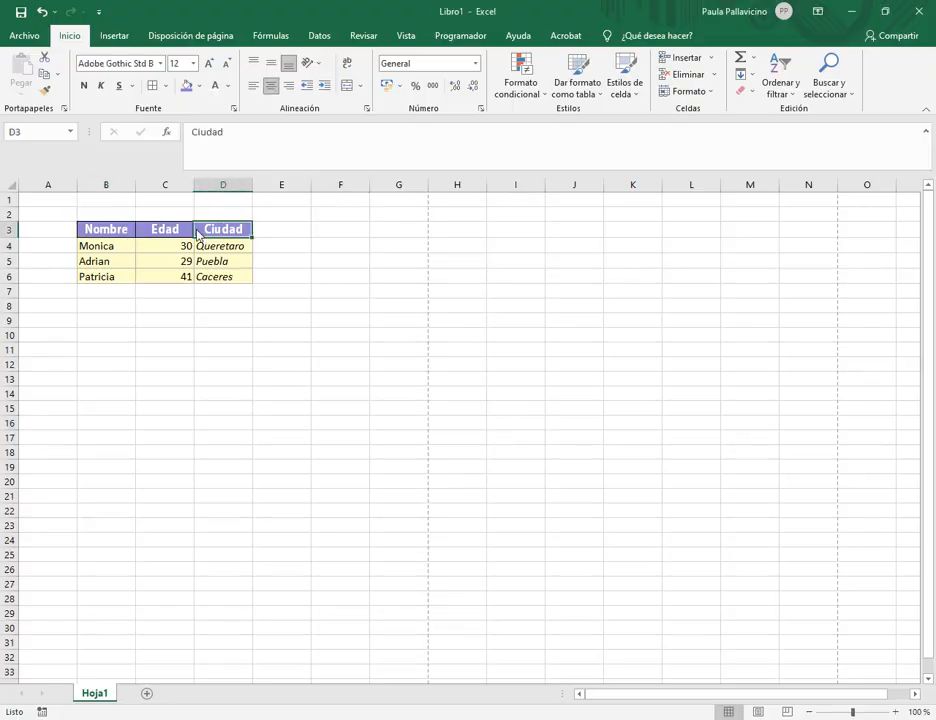
click(186, 229)
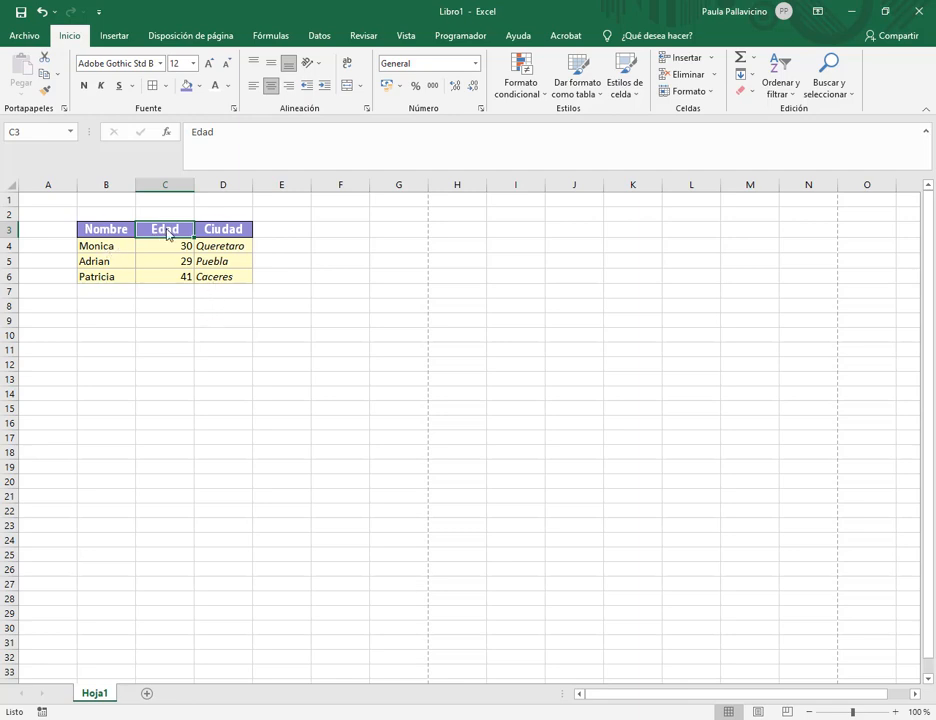
- Edit the contents of cell B6, deleting the existing name and entering a different first name
click(121, 282)
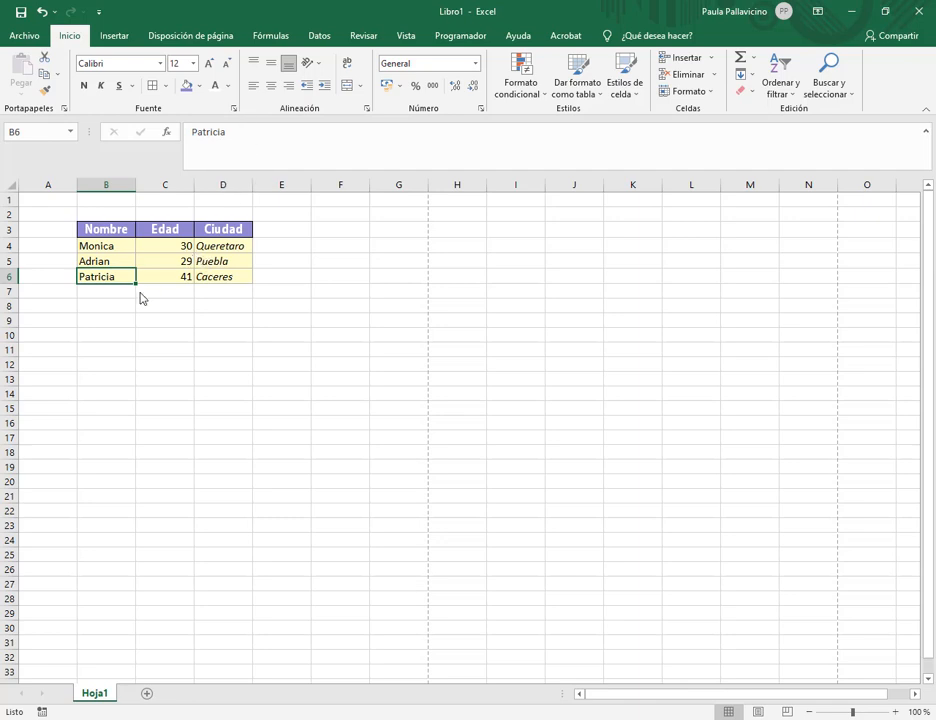
click(238, 133)
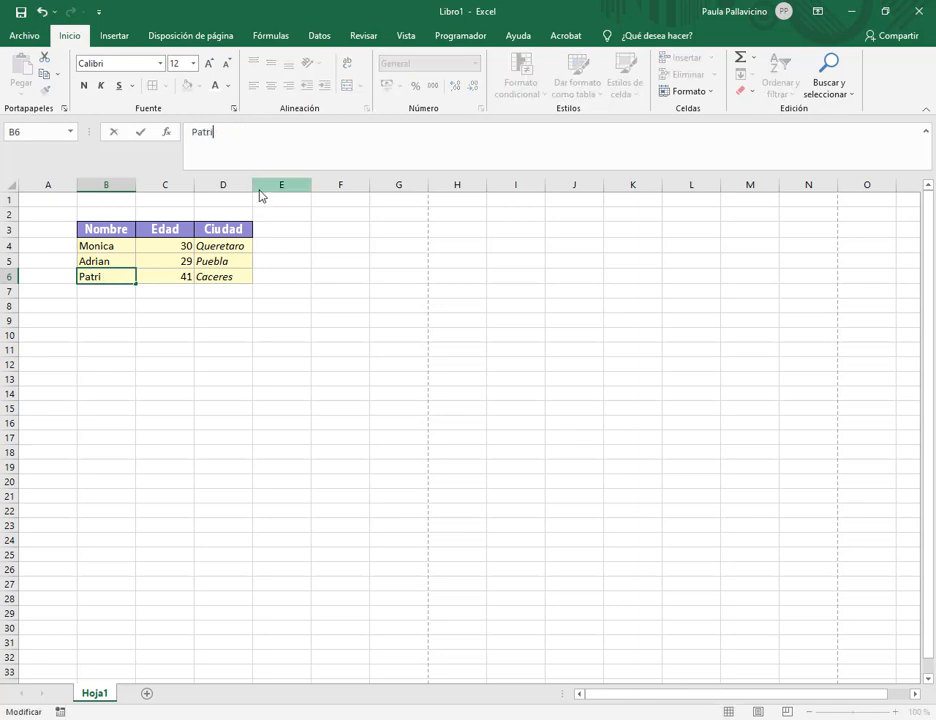
key(BackSpace)
key(BackSpace)
key(BackSpace)
key(BackSpace)
text(Veronica)
key(Return)
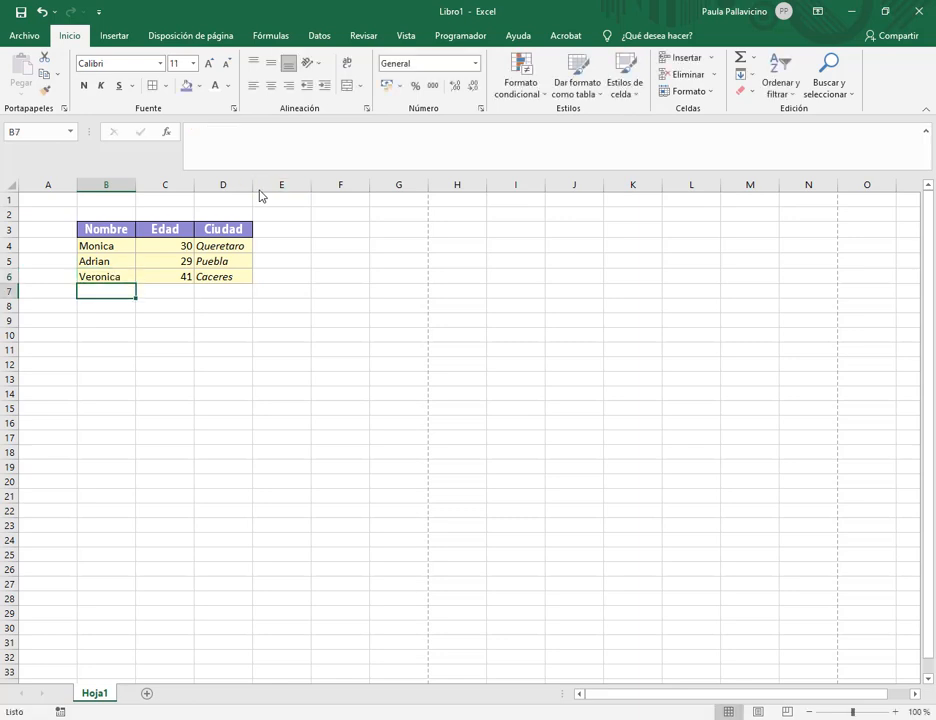
- Overwrite the whole content of cell B6 directly with a new first name
click(118, 281)
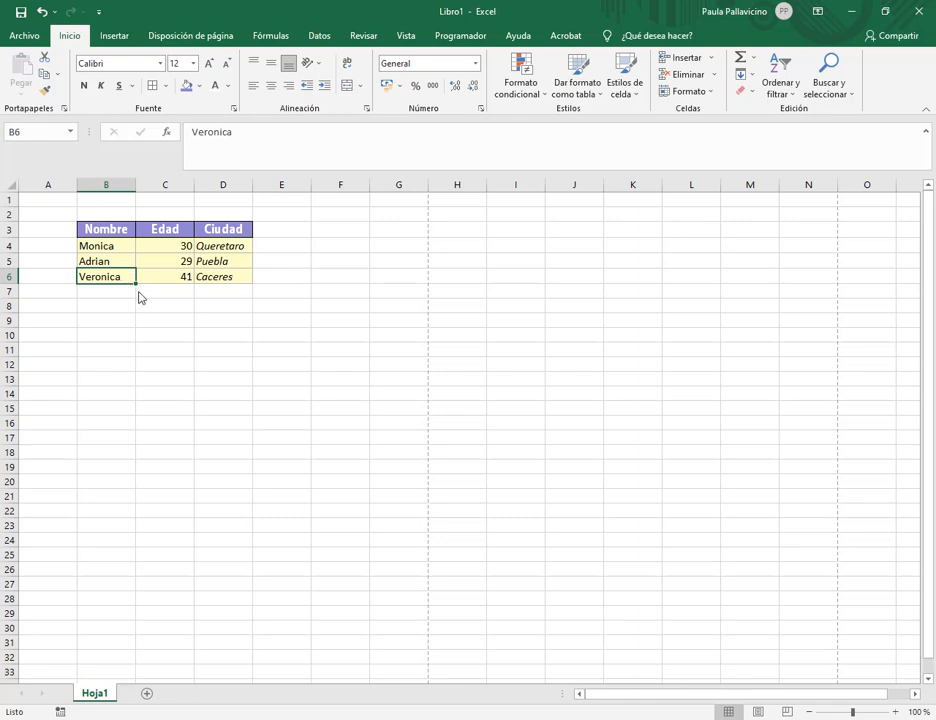
text(Ad)
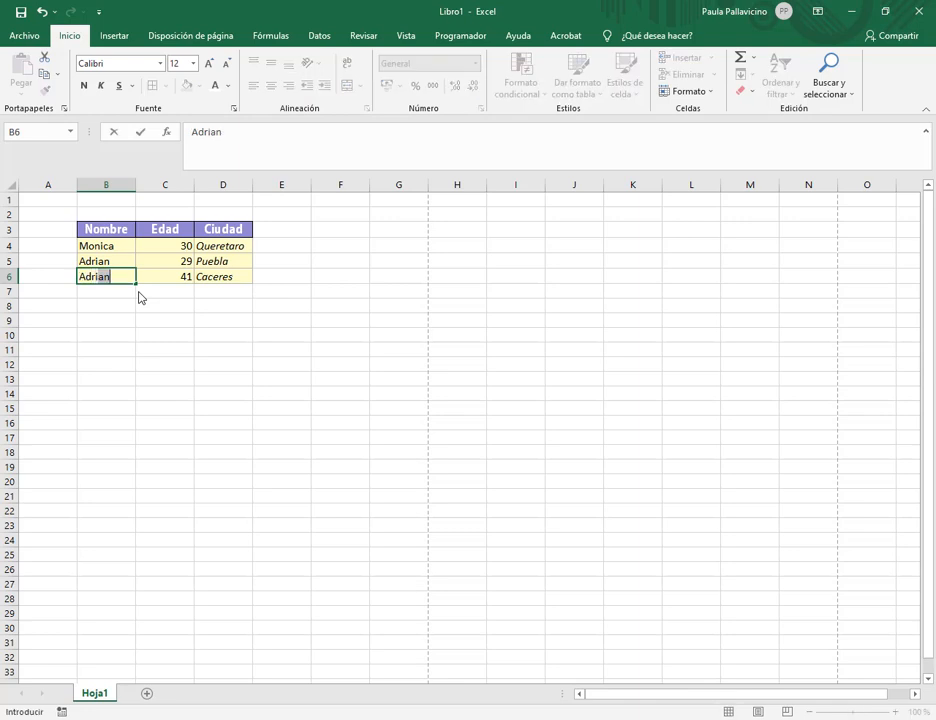
text(riana)
key(Return)
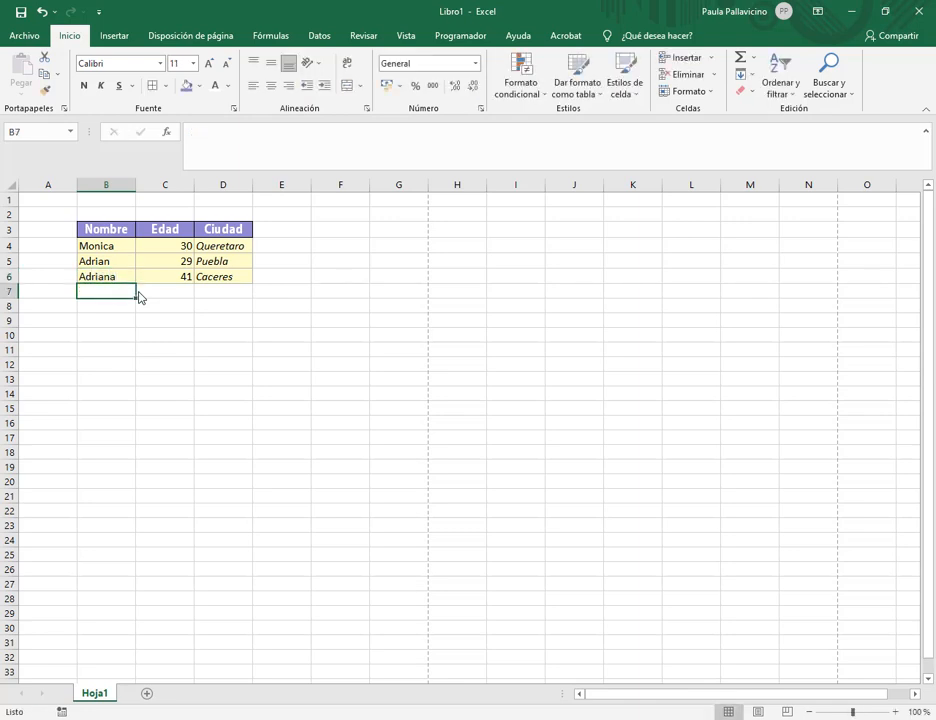
click(125, 279)
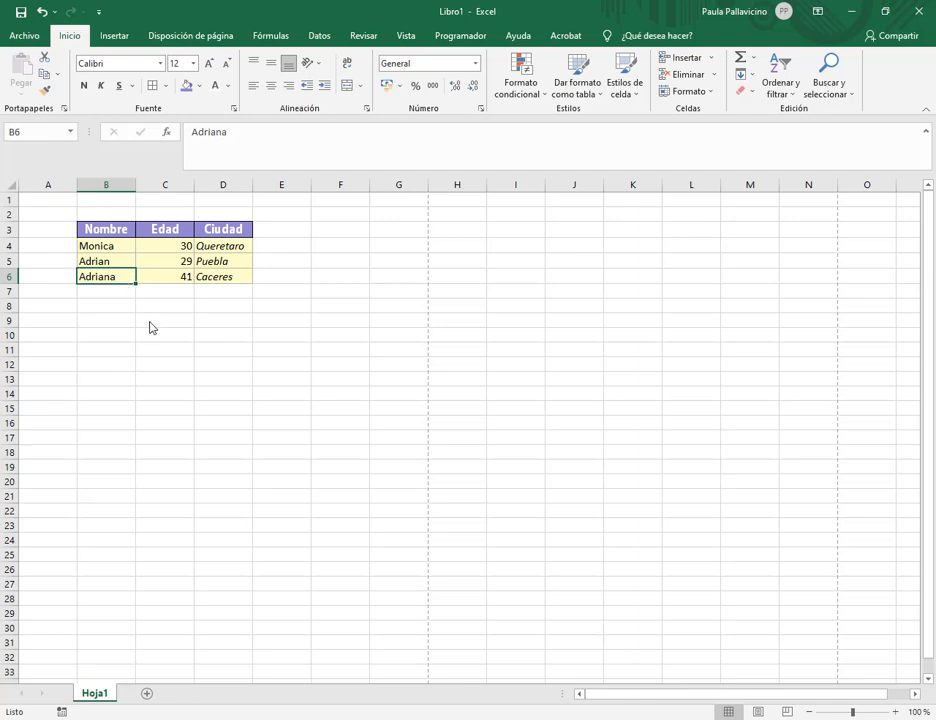
text(as)
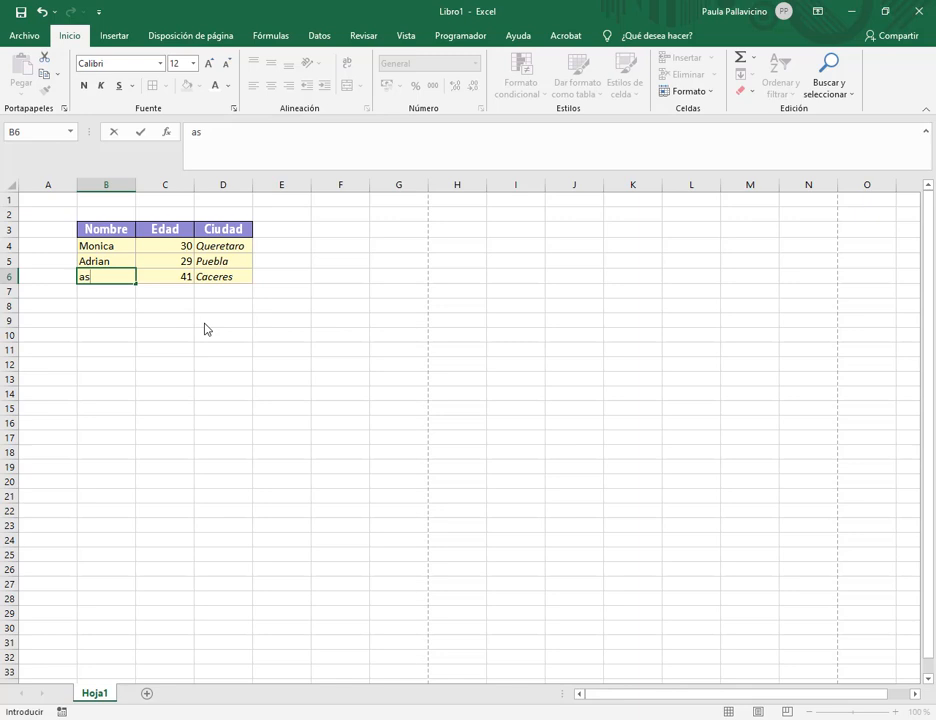
key(Escape)
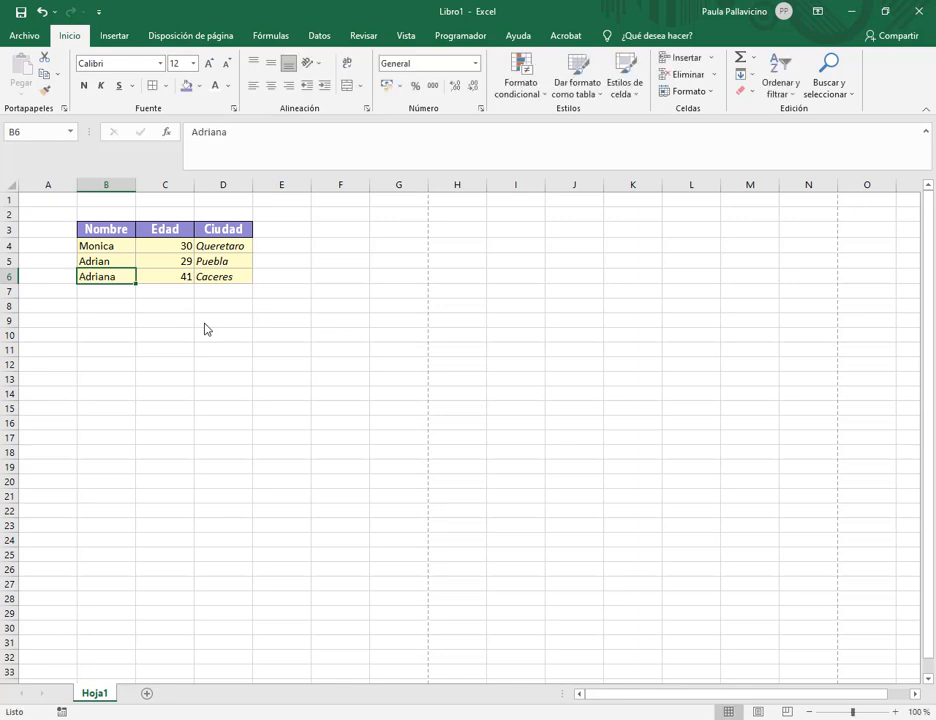
- Correct the spelling of the first name in cell B4 by replacing its "o" with "ó"
click(100, 250)
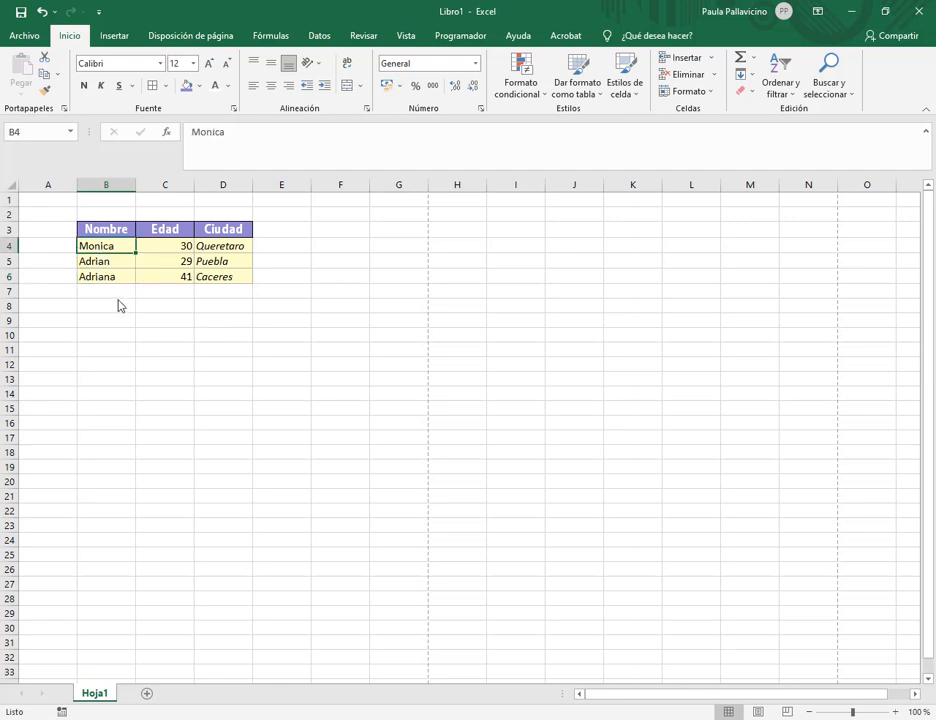
click(207, 135)
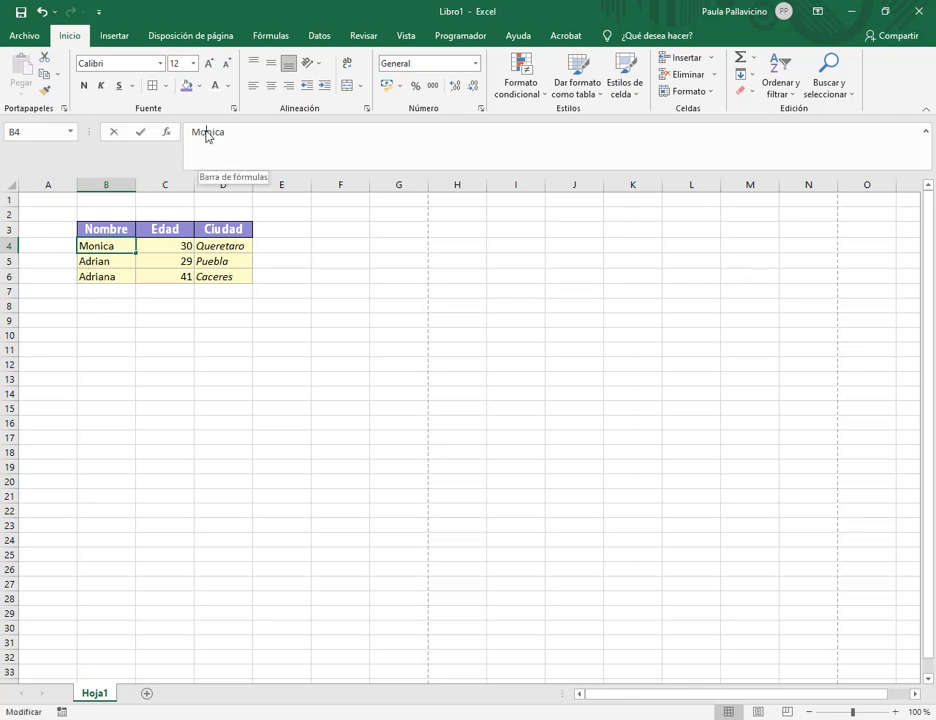
key(Escape)
double_click(97, 250)
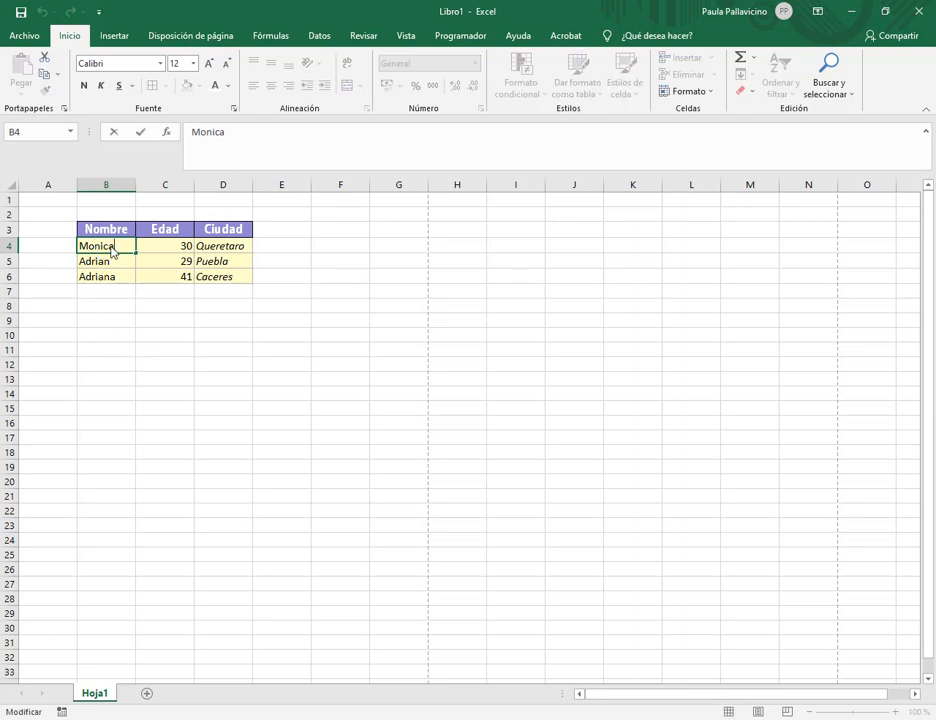
key(Left)
key(BackSpace)
text(ó)
key(Return)
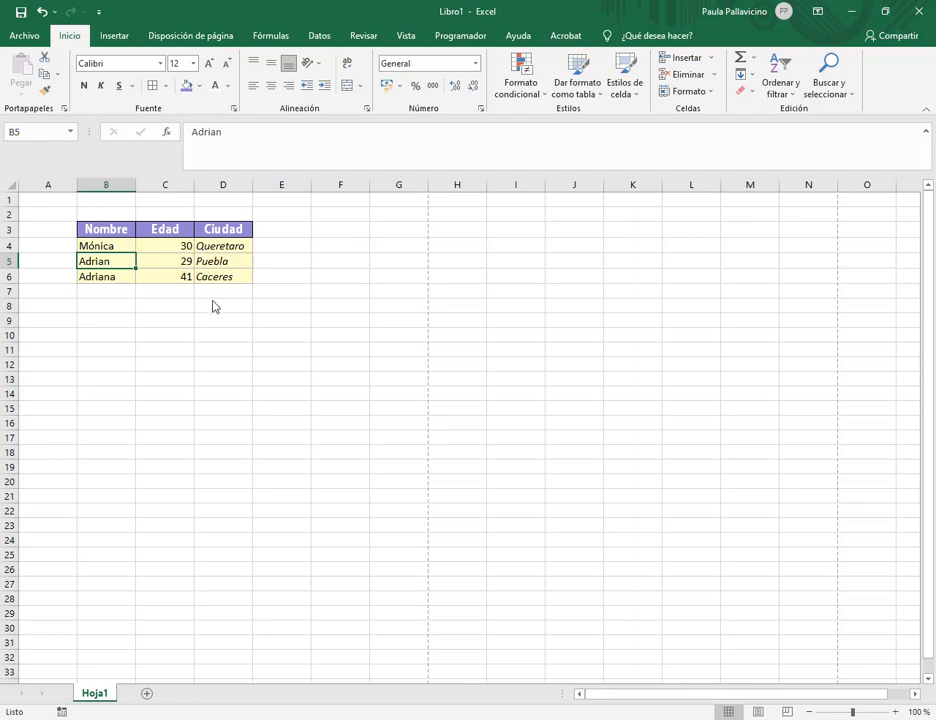
click(124, 281)
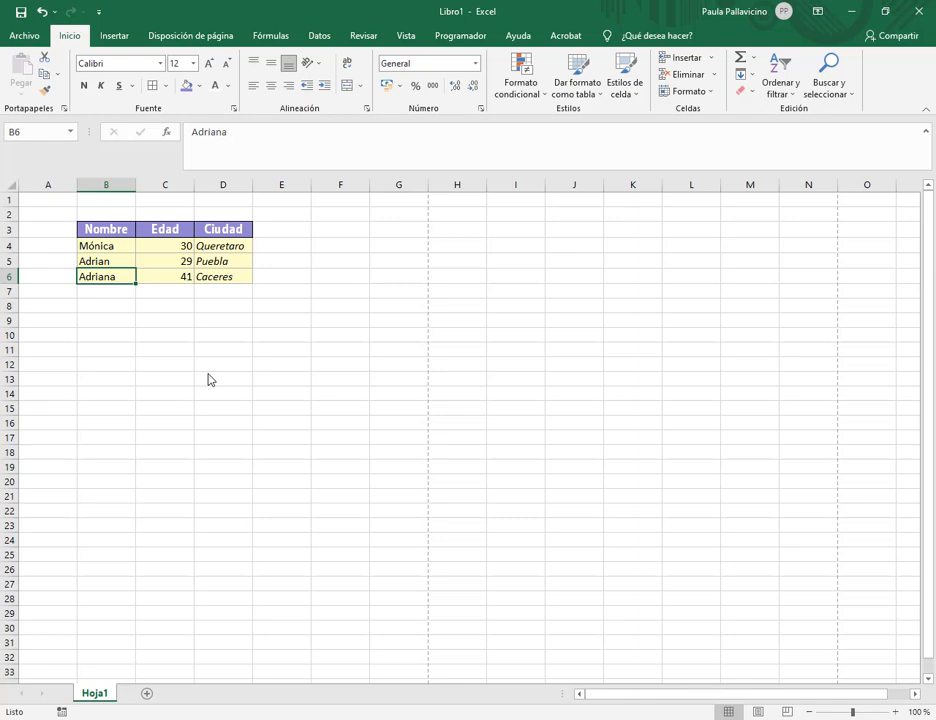
key(BackSpace)
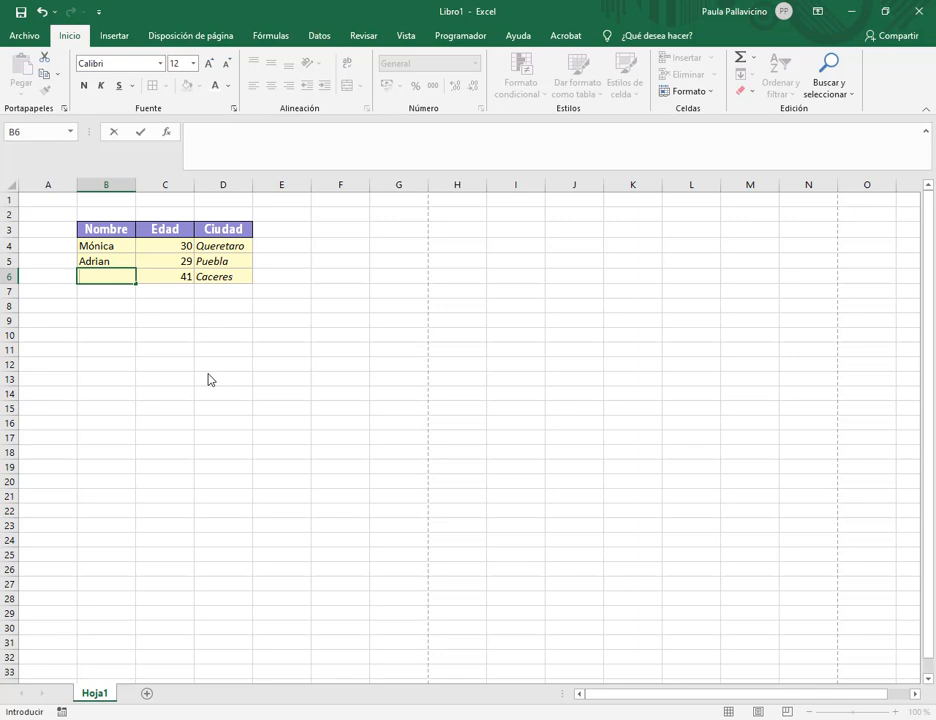
key(Escape)
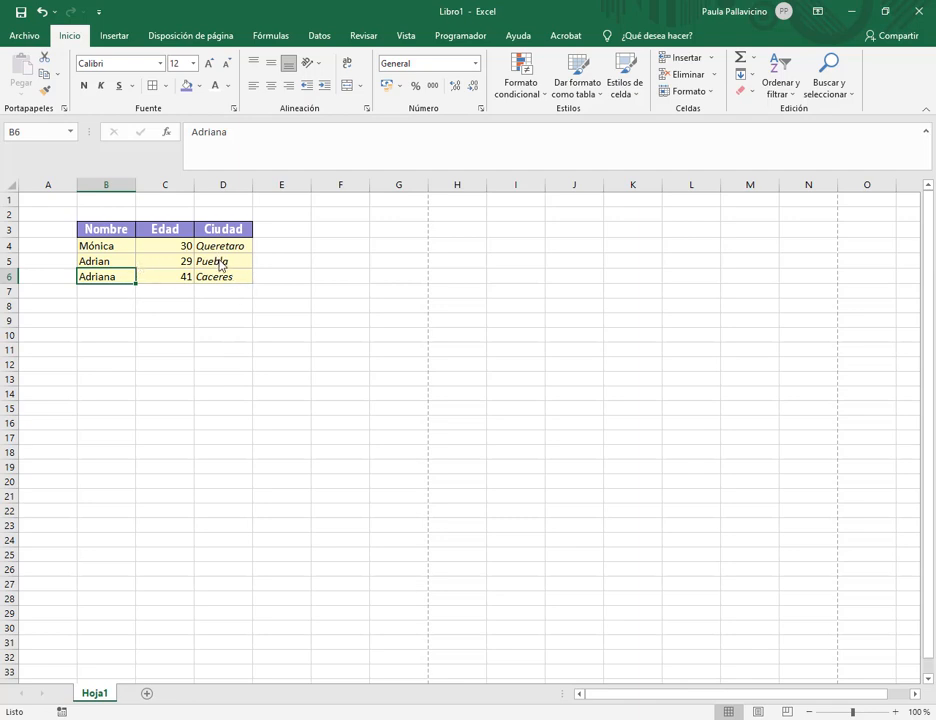
- Switch to the Google Meet call and admit the participant waiting to join
drag(221, 264, 226, 277)
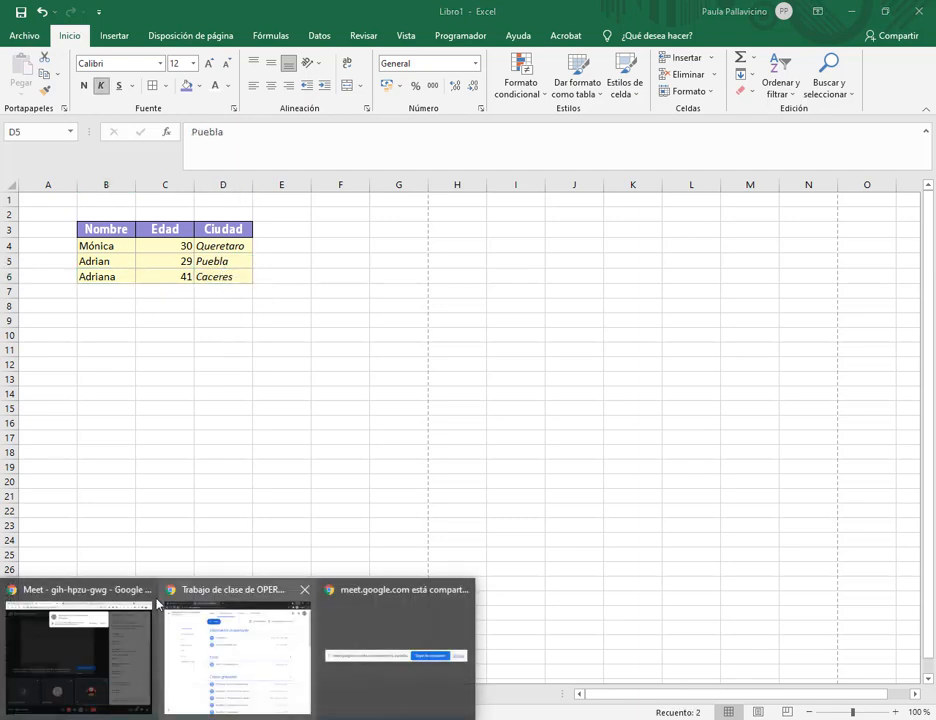
click(121, 591)
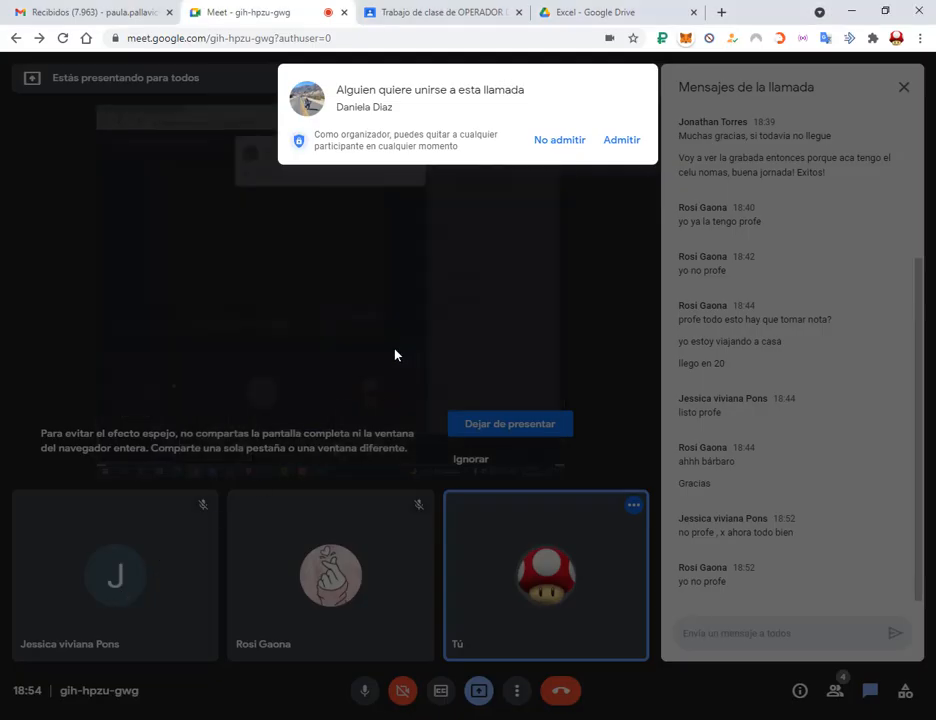
click(621, 142)
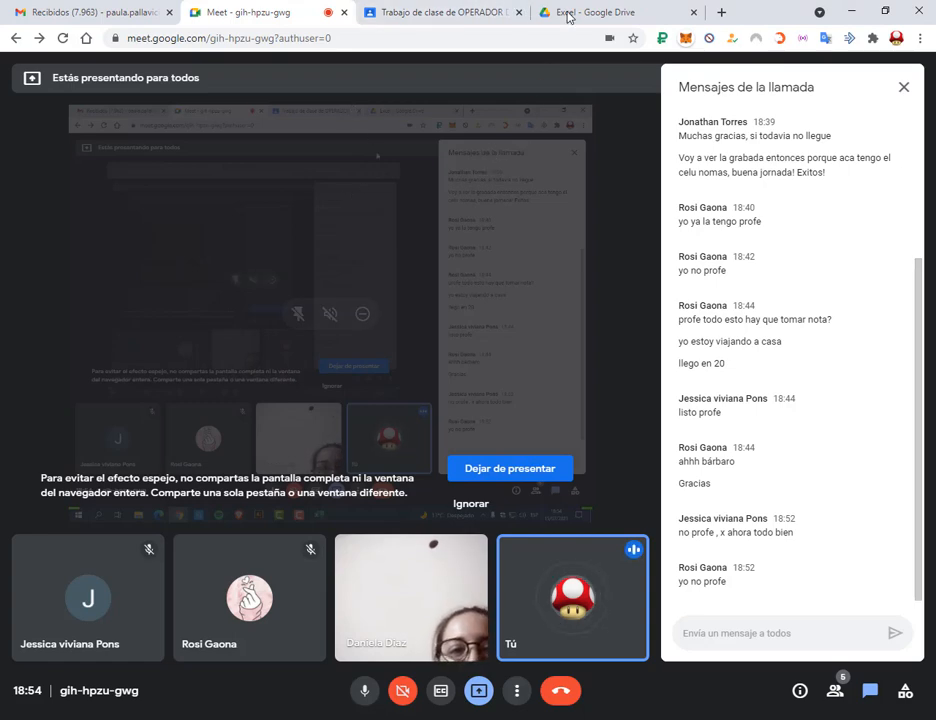
- In Classroom, open the Excel Drive folder of Clase 1 - Introducción a Excel and select Ejercicio 1-Práctica con formulas.xlsx
click(475, 7)
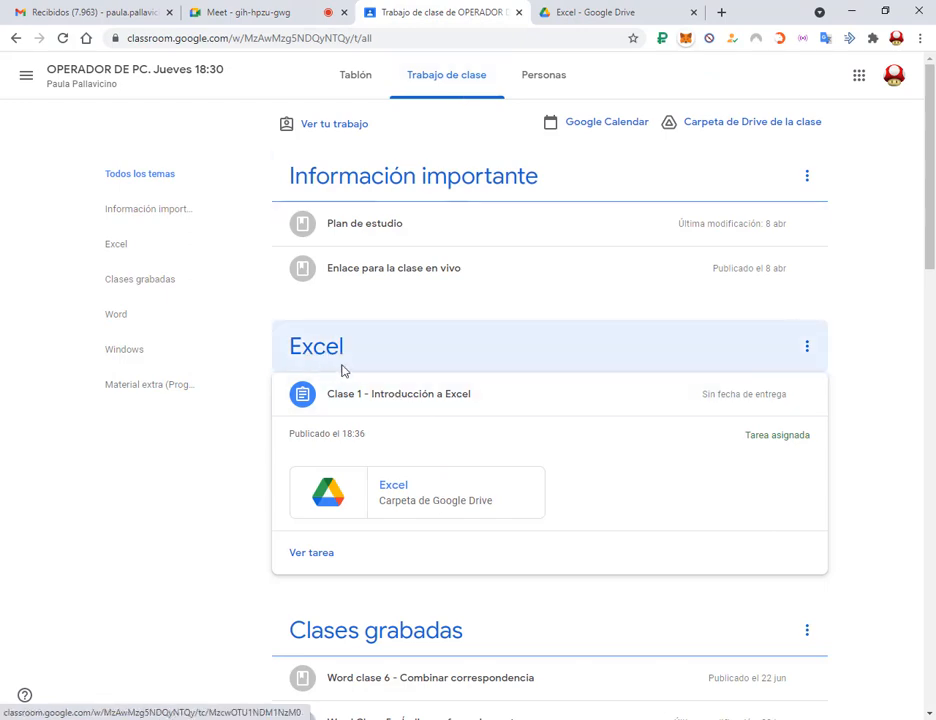
click(246, 10)
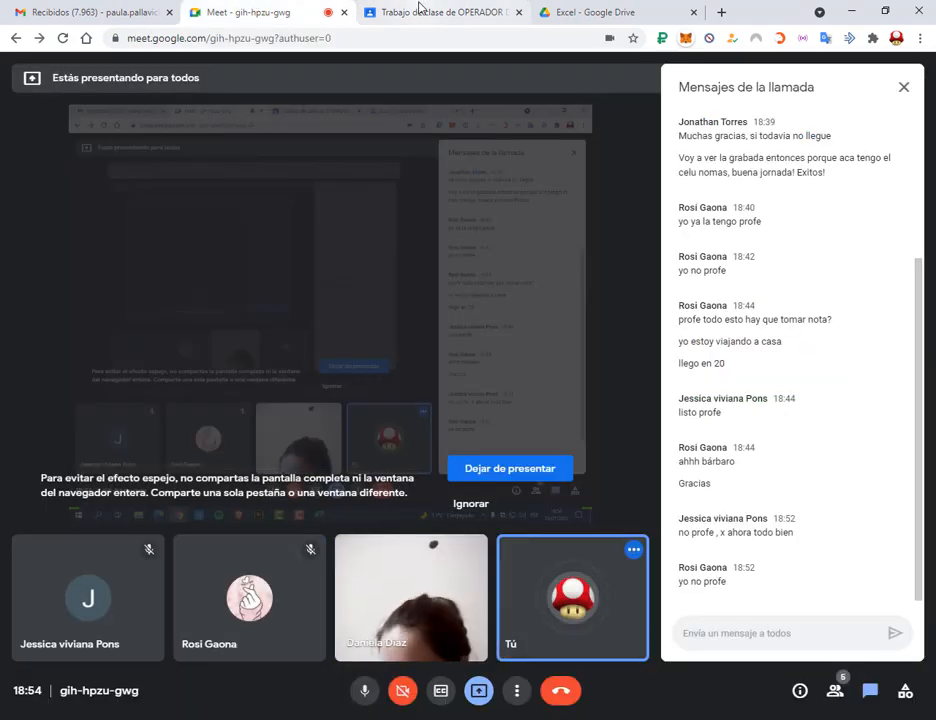
click(418, 10)
scroll(384, 330, down, 2)
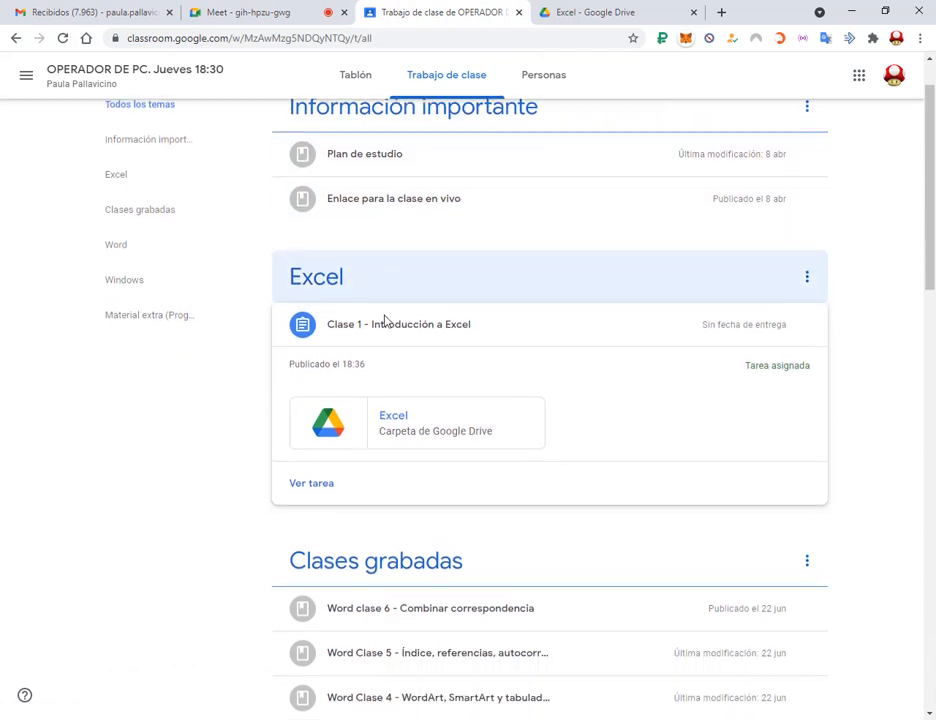
click(366, 428)
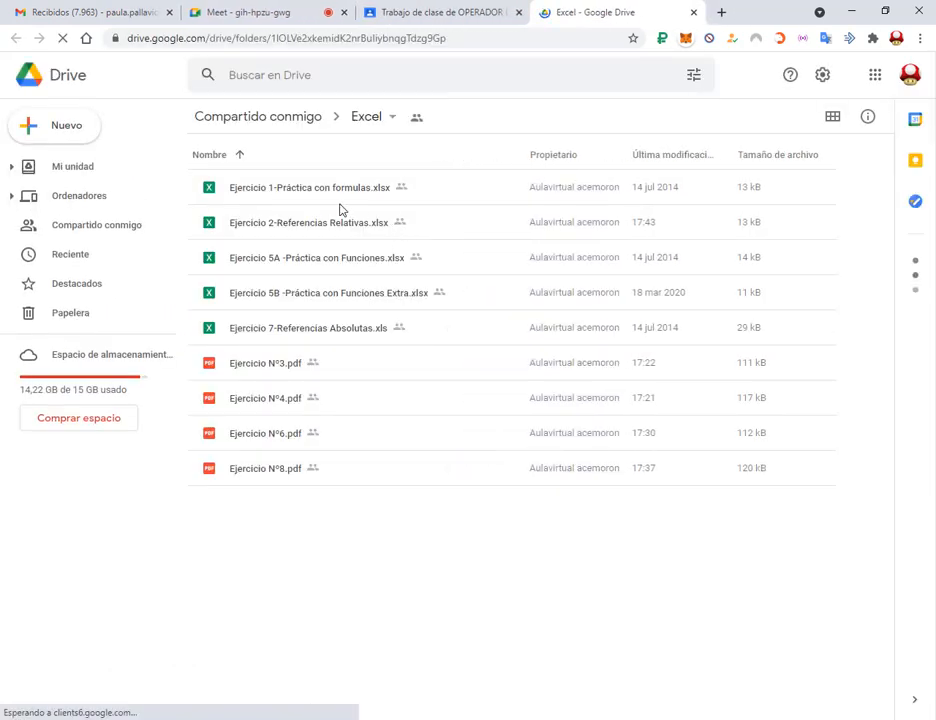
click(339, 190)
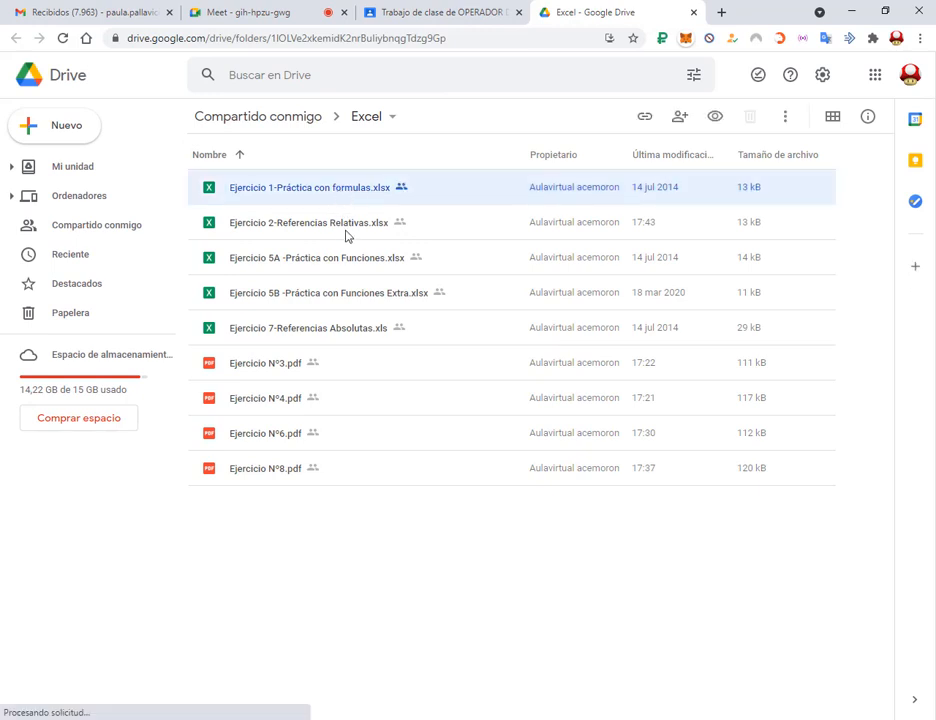
- Check the Google Meet call again, return to the Excel worksheet and deselect the city cells
click(278, 10)
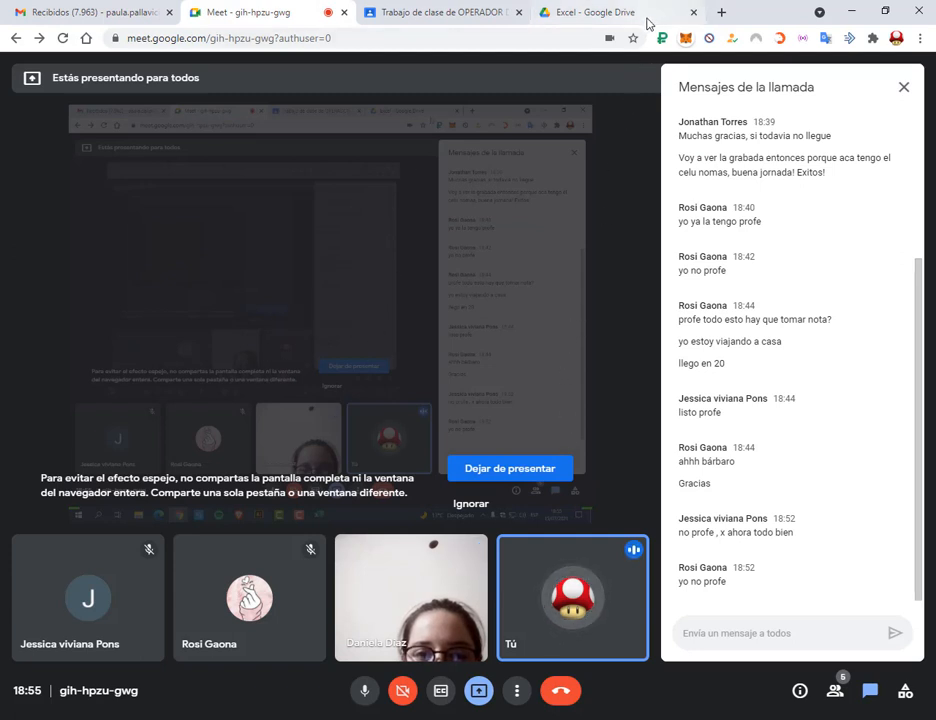
mouse_move(572, 596)
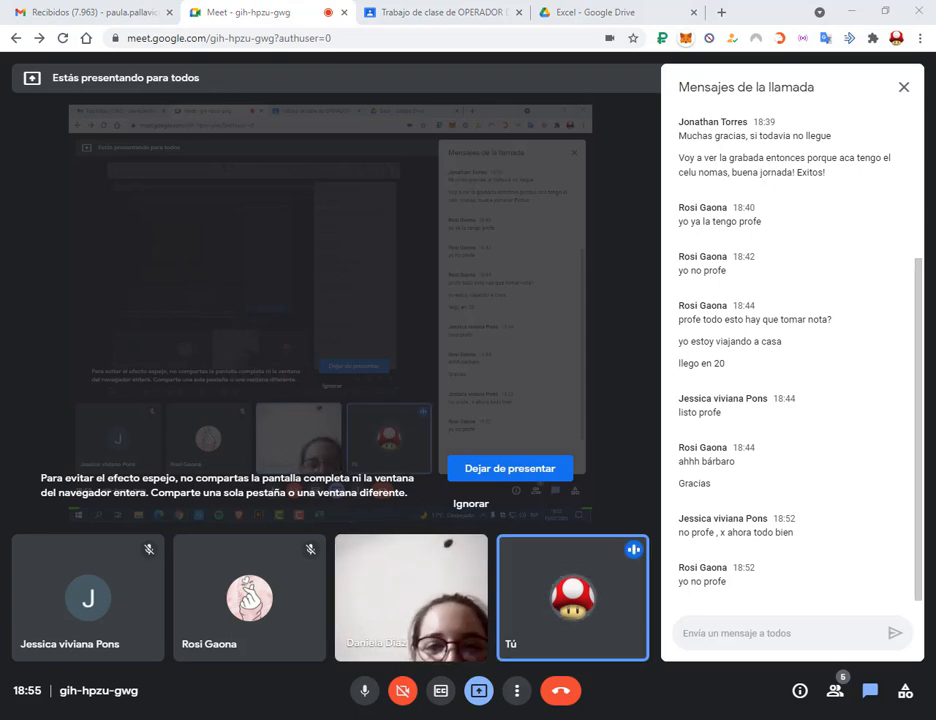
mouse_move(447, 718)
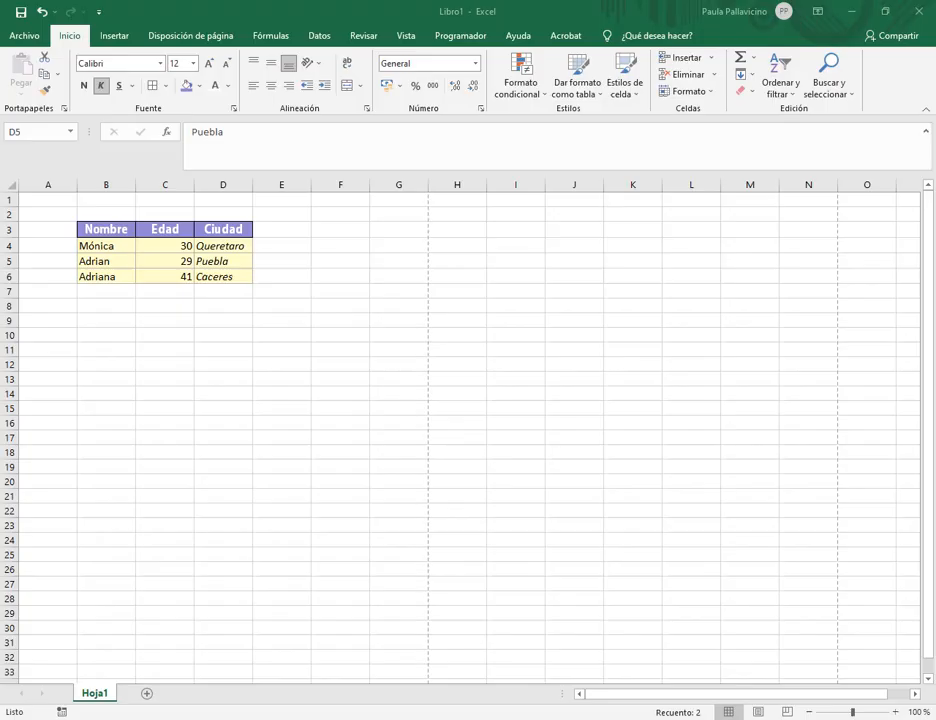
key(shift+Down)
click(390, 380)
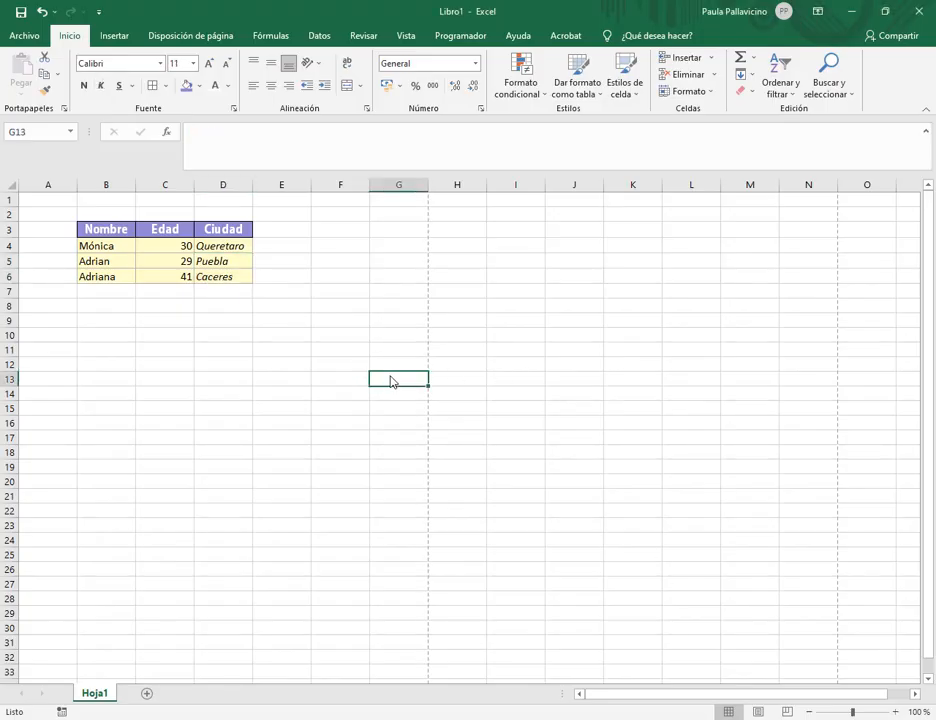
- Clear the city entries in cells D5 and D6
click(208, 264)
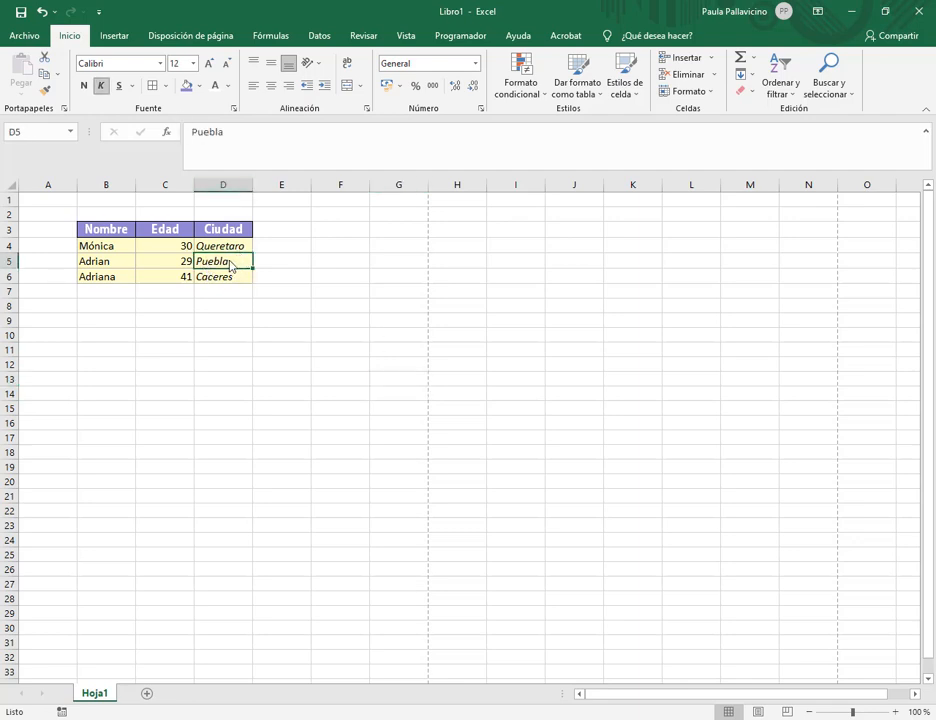
drag(230, 265, 242, 280)
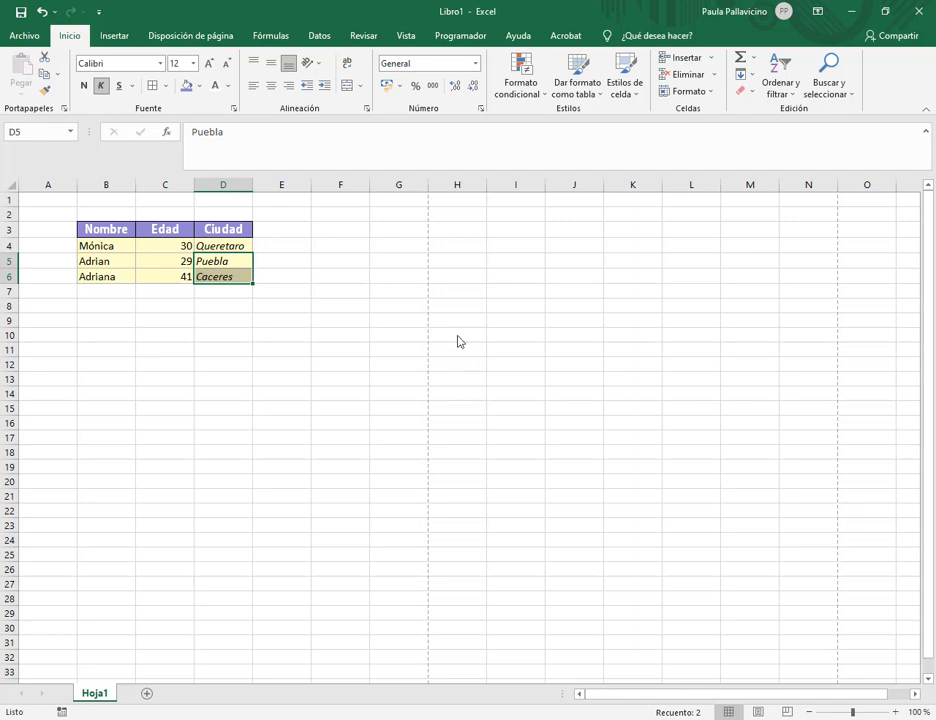
key(BackSpace)
key(Return)
click(238, 277)
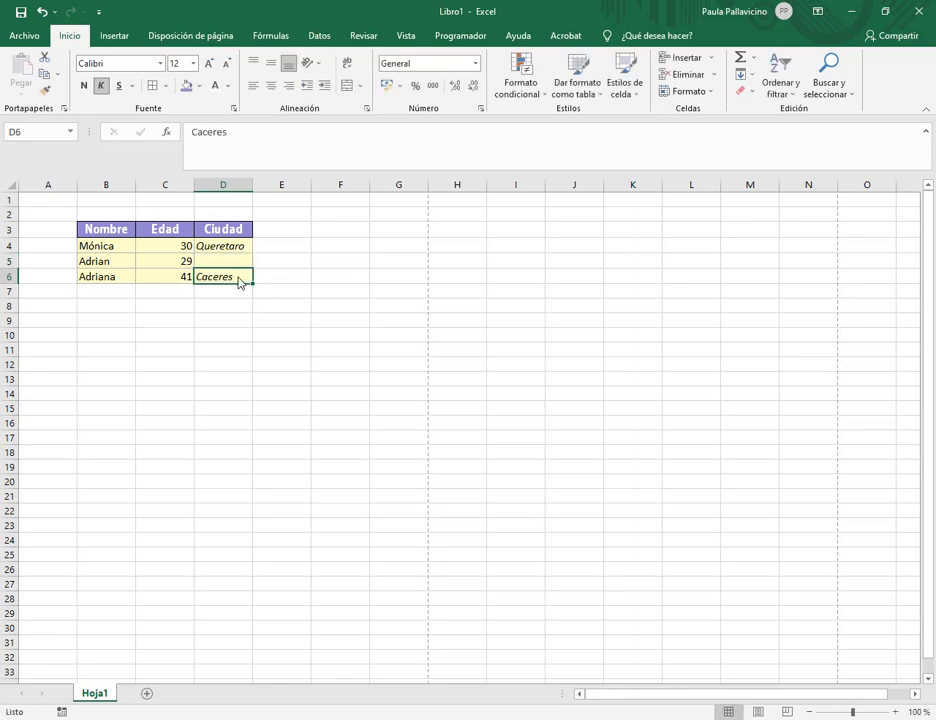
key(BackSpace)
key(Return)
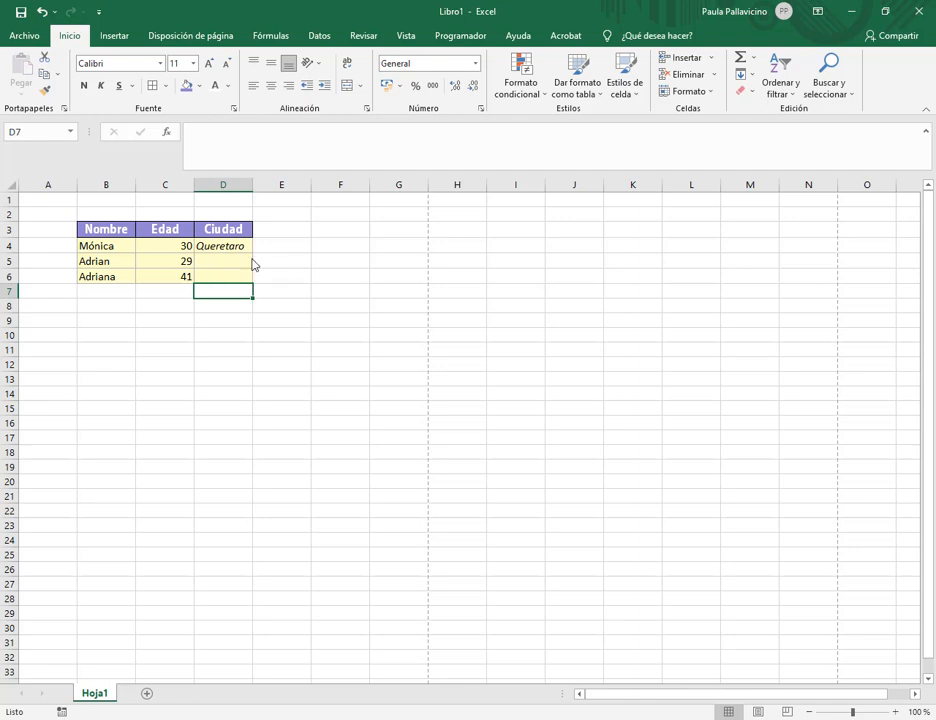
- Clear the name and age in cells B6:C6, keeping the cell formatting
drag(100, 261, 127, 277)
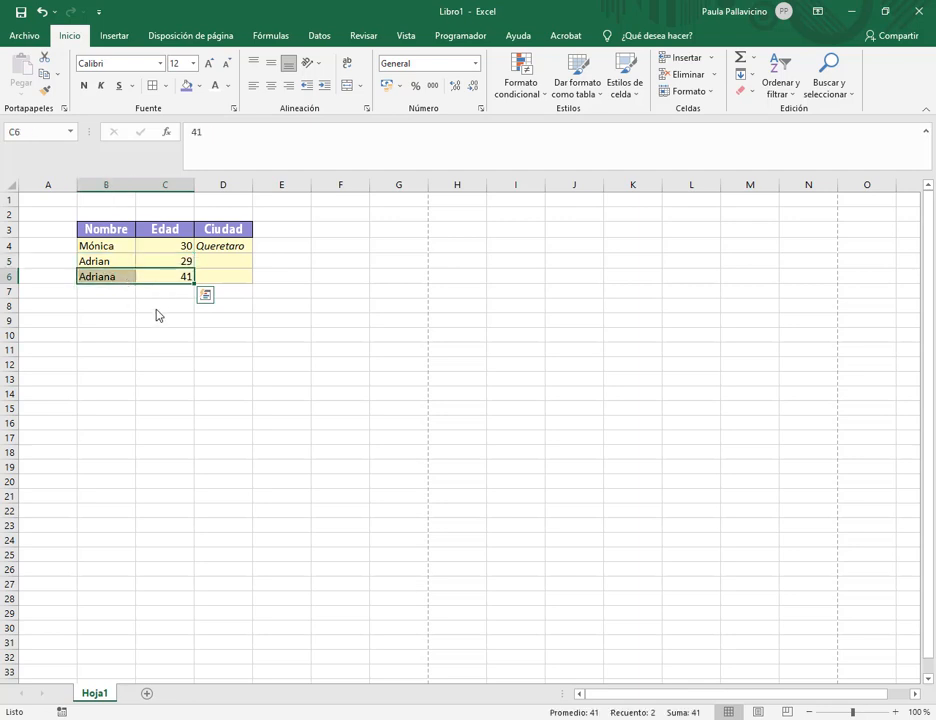
key(Delete)
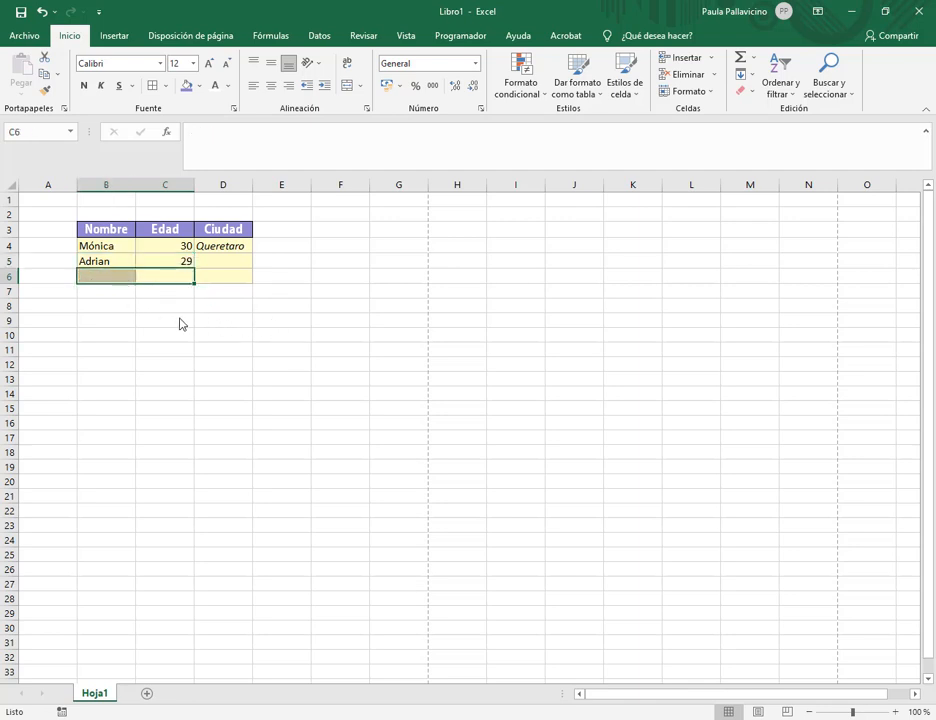
click(188, 308)
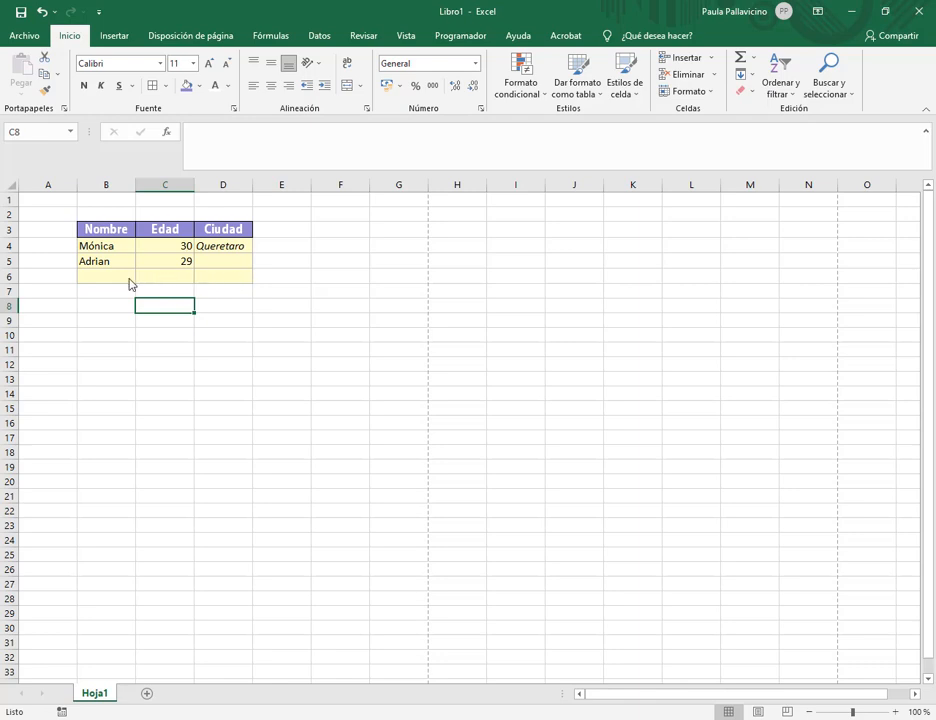
drag(121, 283, 211, 279)
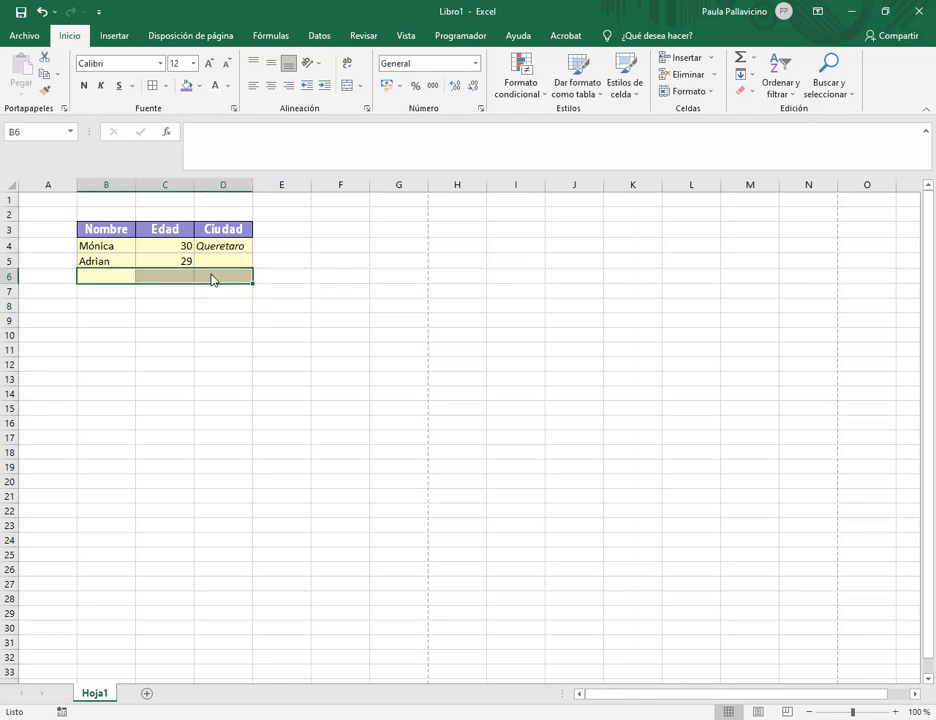
click(218, 260)
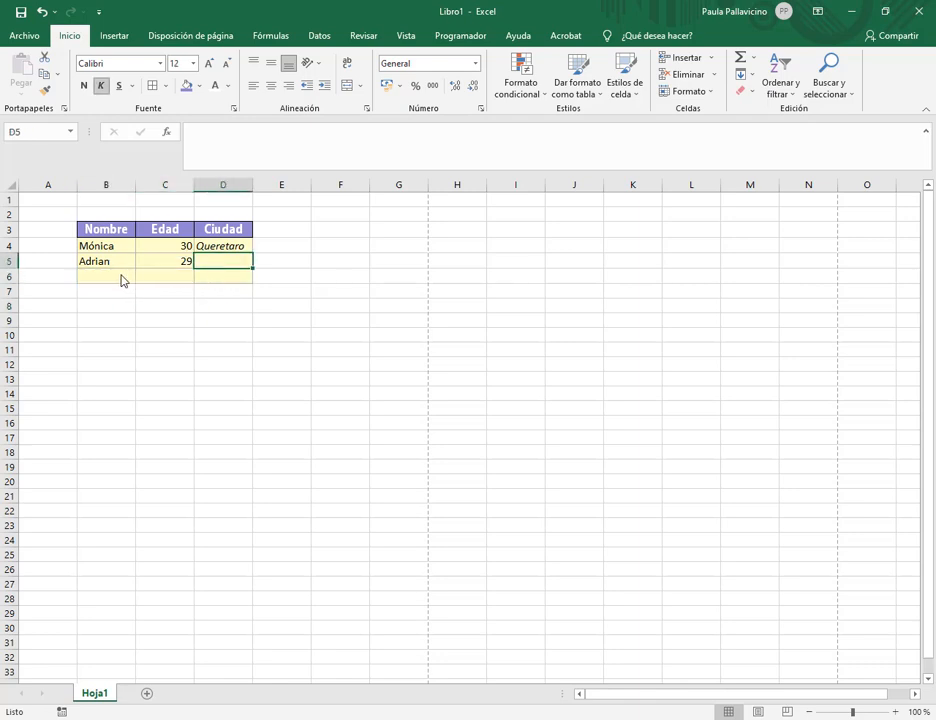
drag(123, 278, 226, 282)
click(231, 280)
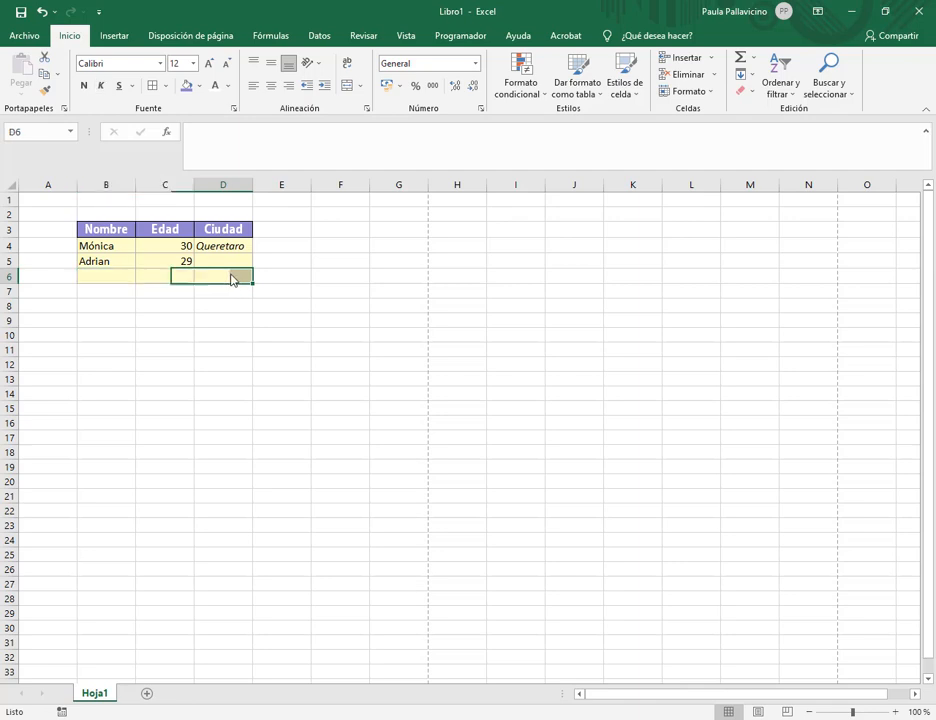
drag(125, 279, 212, 270)
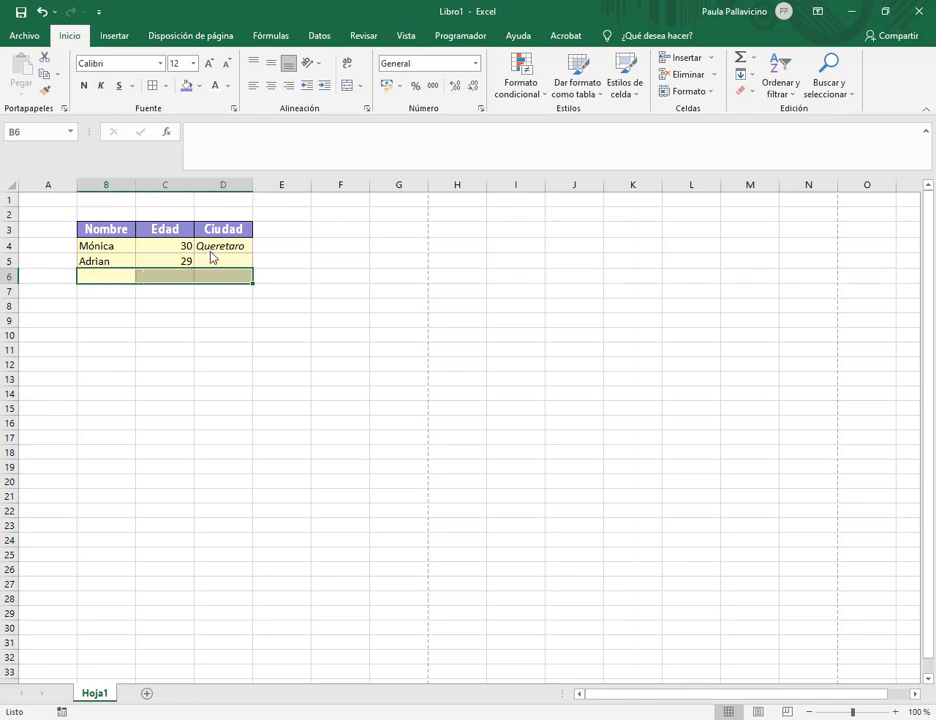
click(186, 308)
click(186, 260)
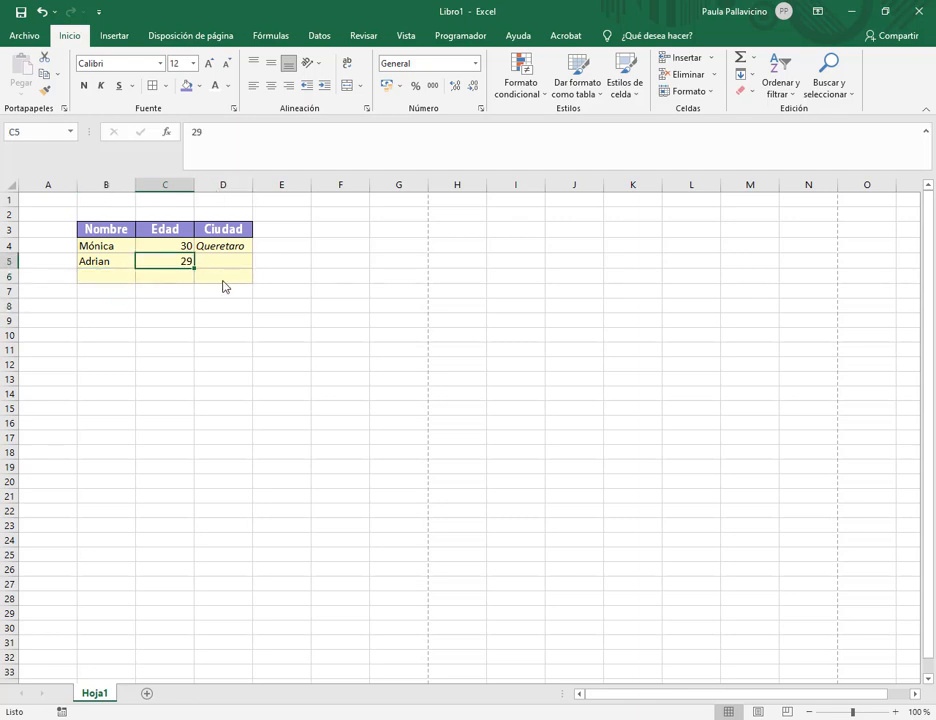
click(224, 278)
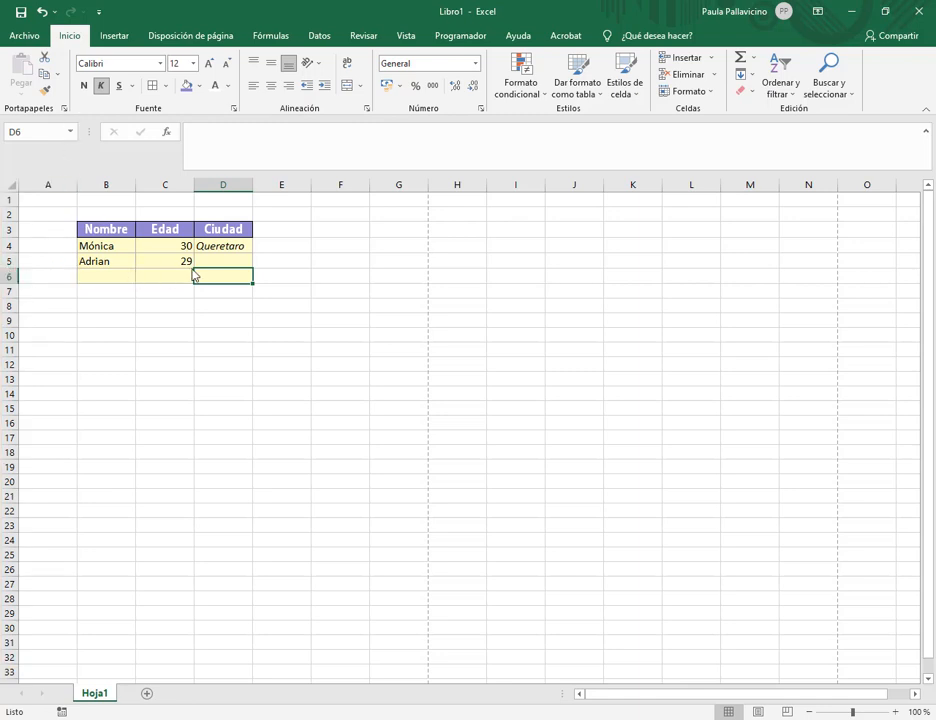
- Delete the entire worksheet row 5, then deselect it
right_click(12, 264)
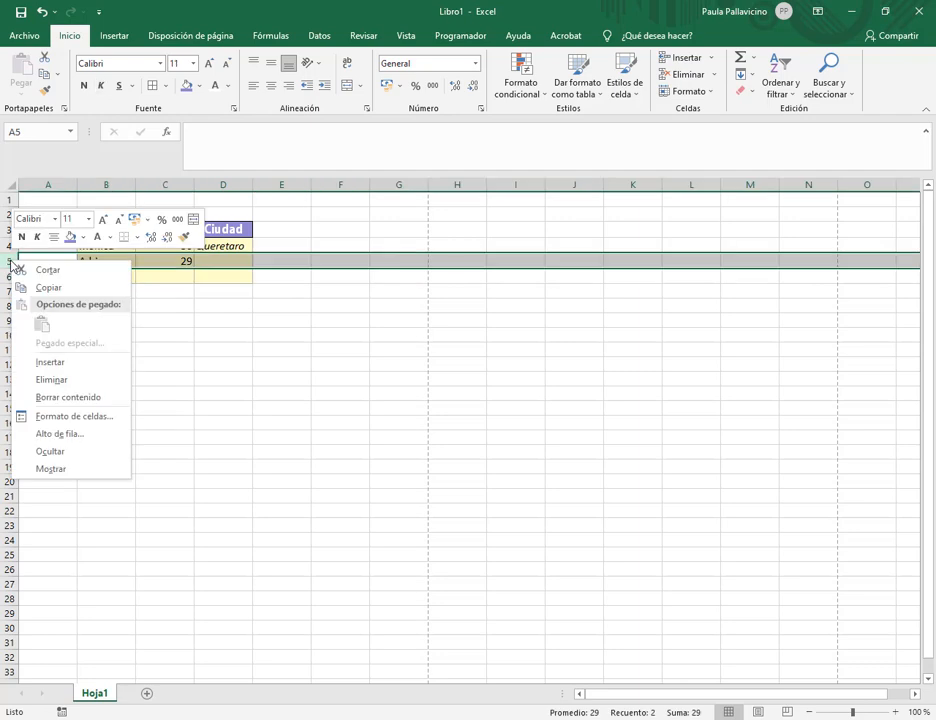
click(64, 381)
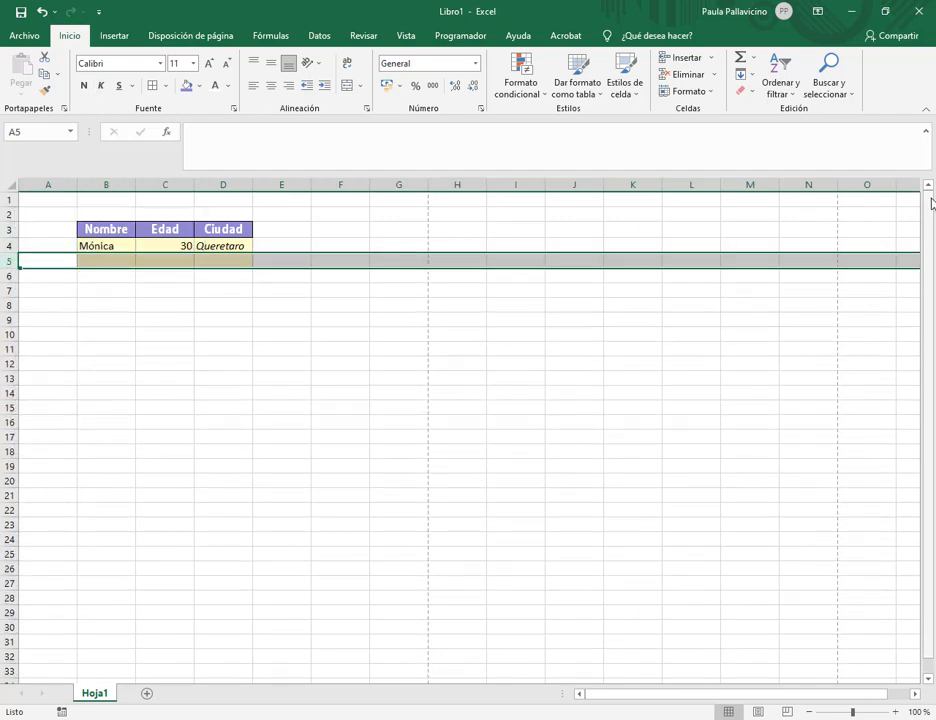
click(288, 339)
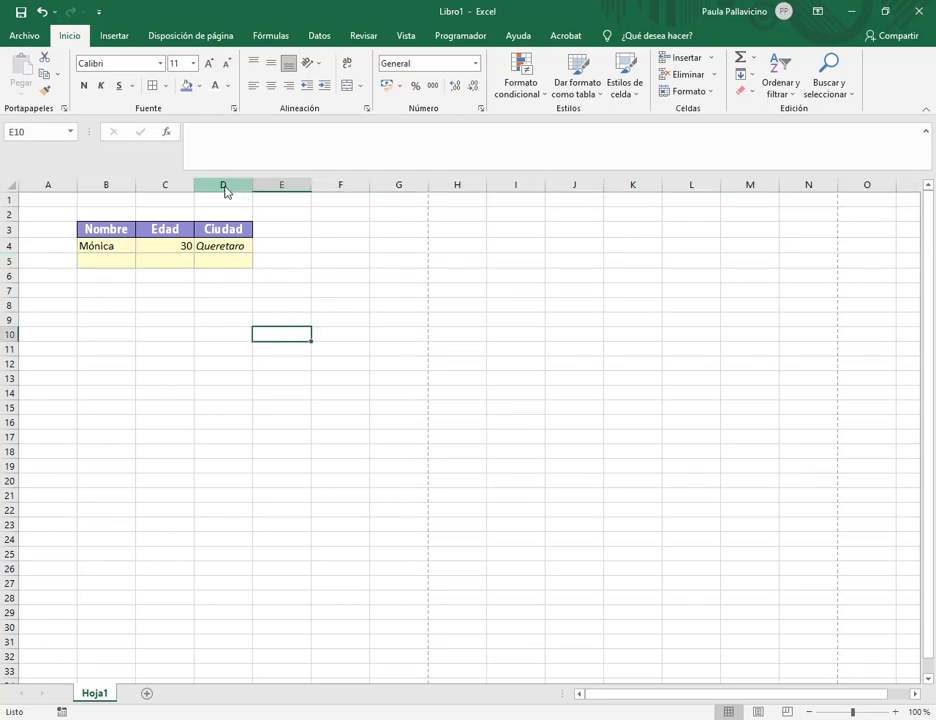
- Delete the whole Edad column C from the worksheet
click(166, 184)
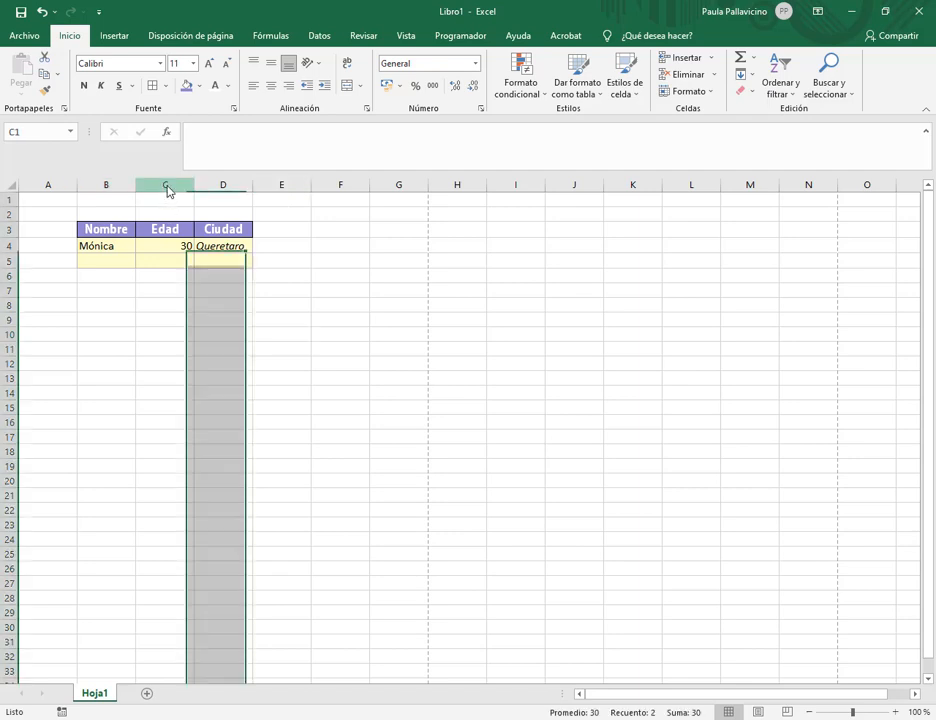
right_click(167, 186)
click(205, 304)
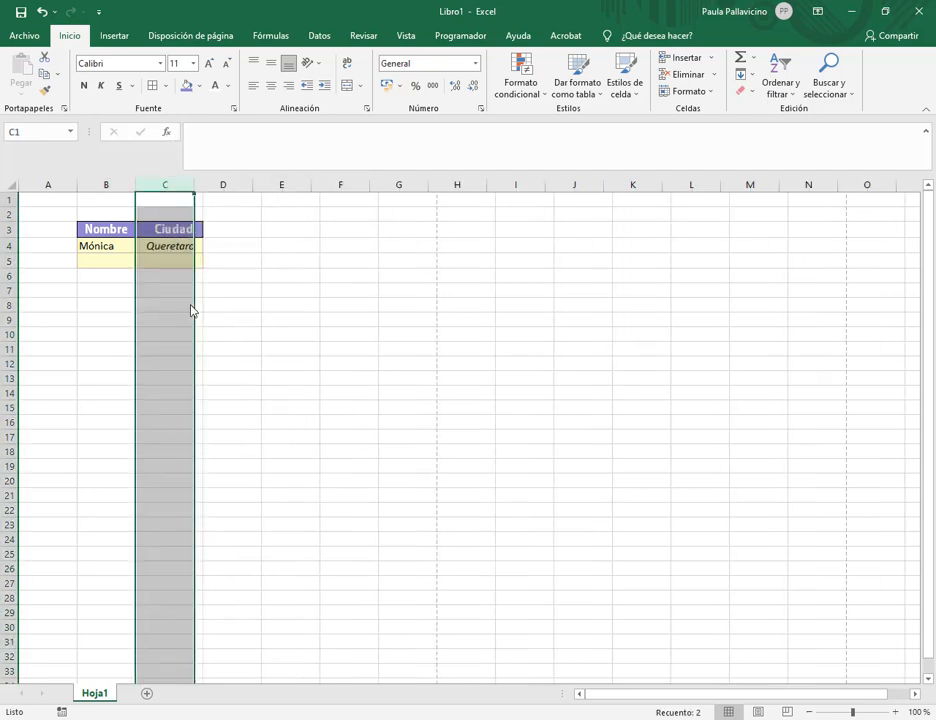
click(339, 294)
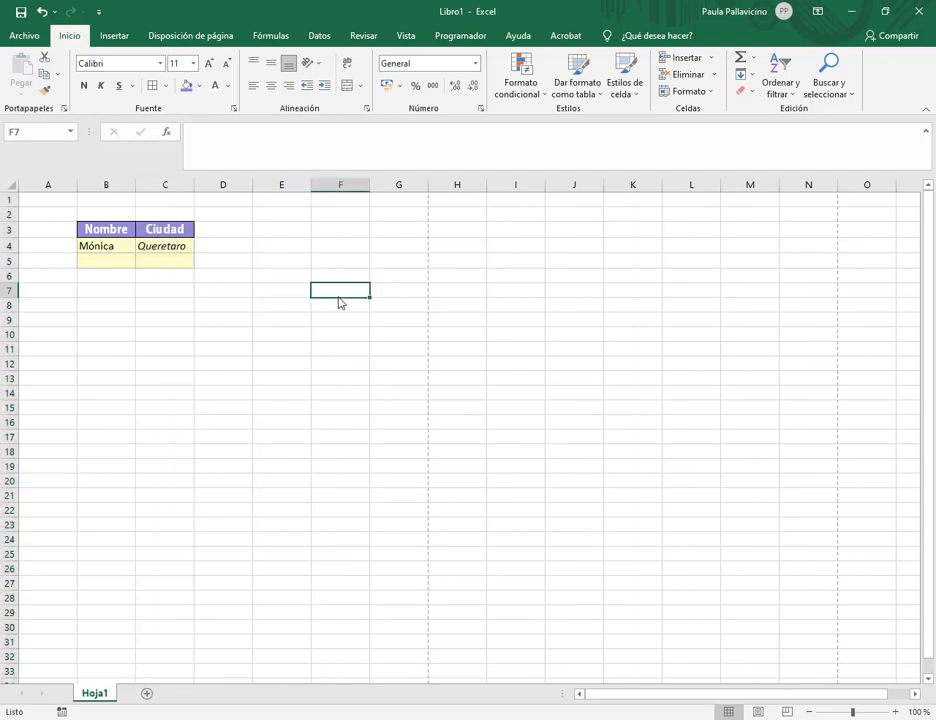
- Review the deletion options for cell B5, including shifting cells left or up and removing the entire row or column, and cancel without deleting
right_click(112, 264)
key(Escape)
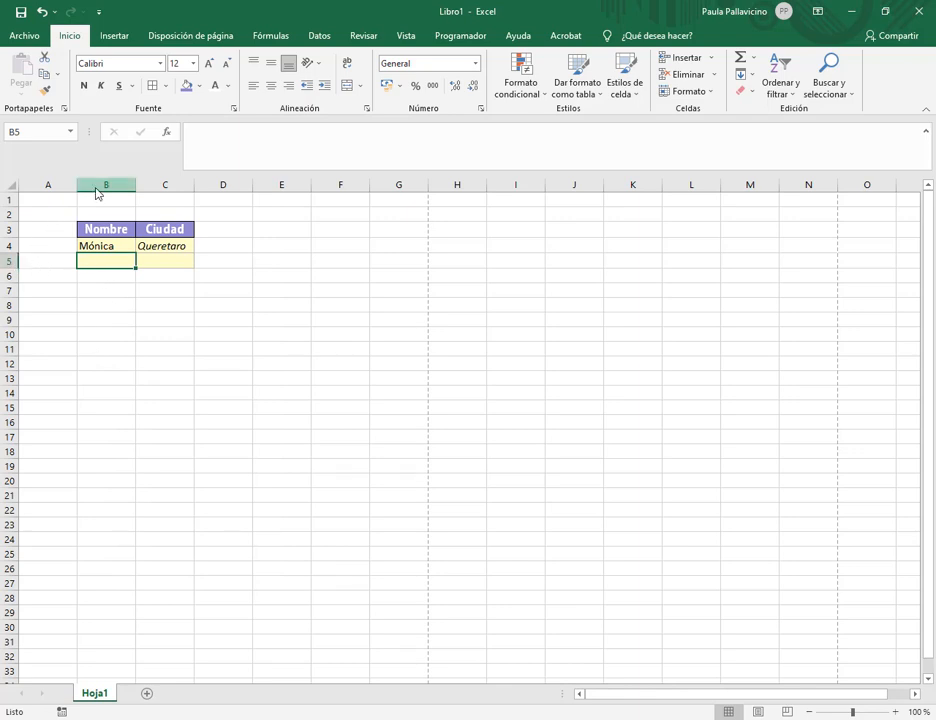
right_click(112, 264)
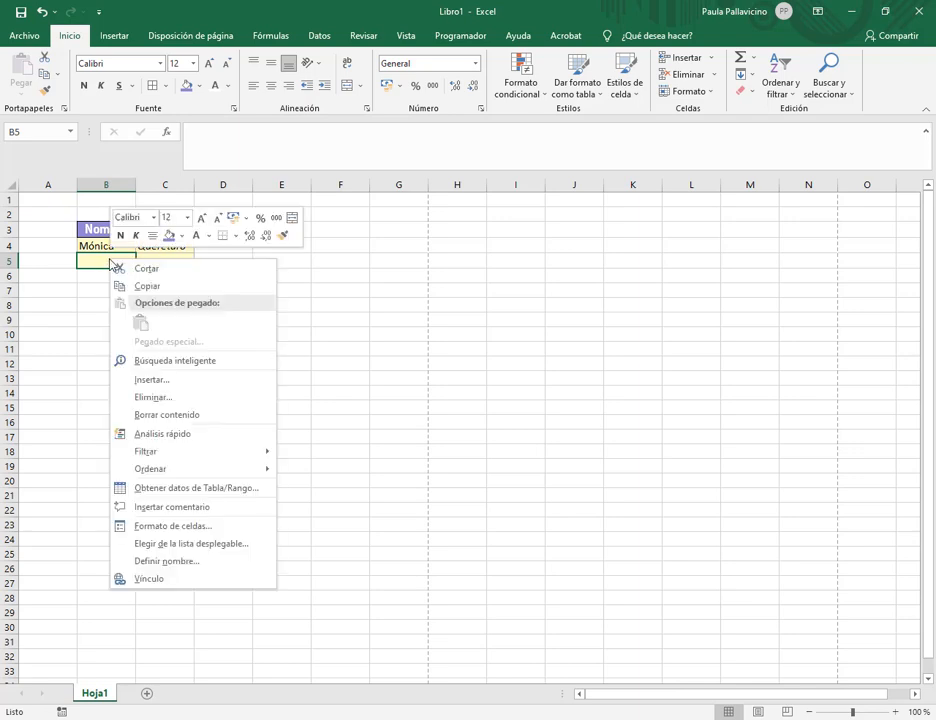
click(190, 397)
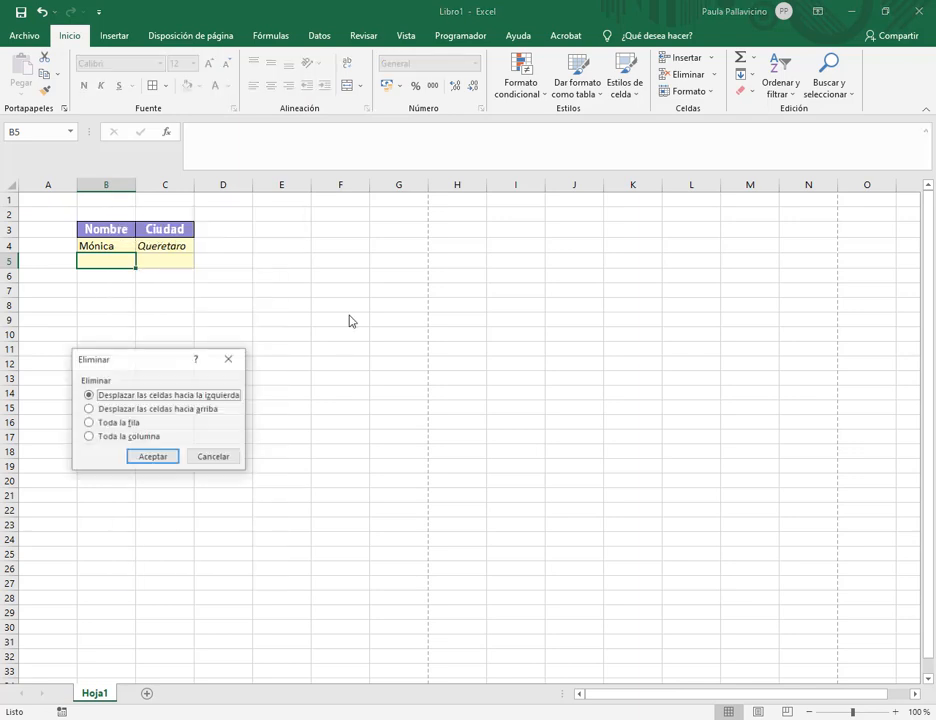
drag(215, 323, 246, 316)
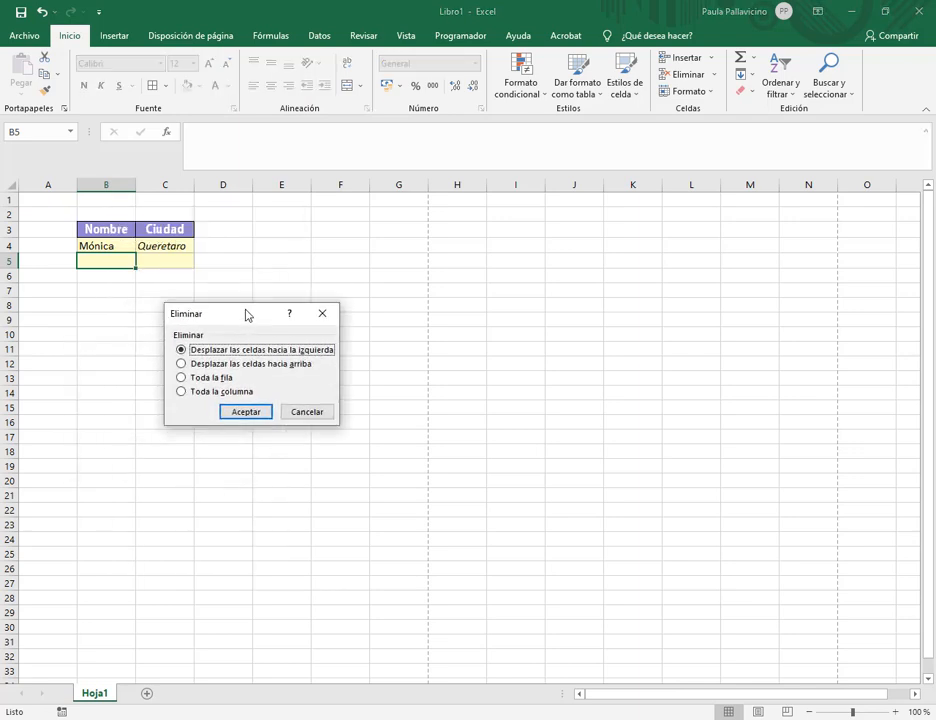
click(227, 380)
click(232, 391)
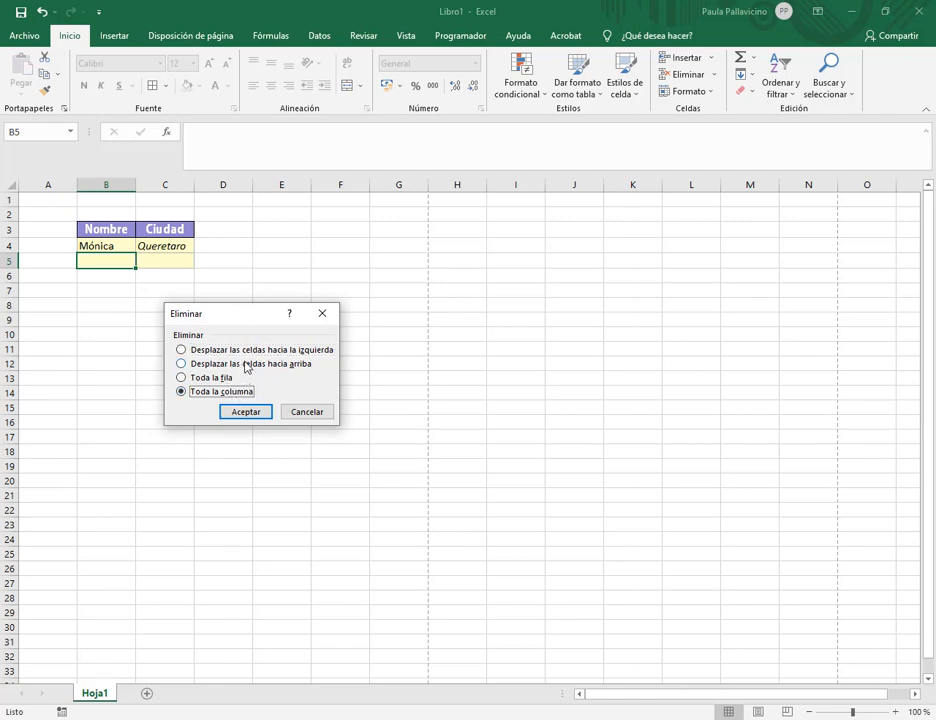
click(246, 362)
click(244, 350)
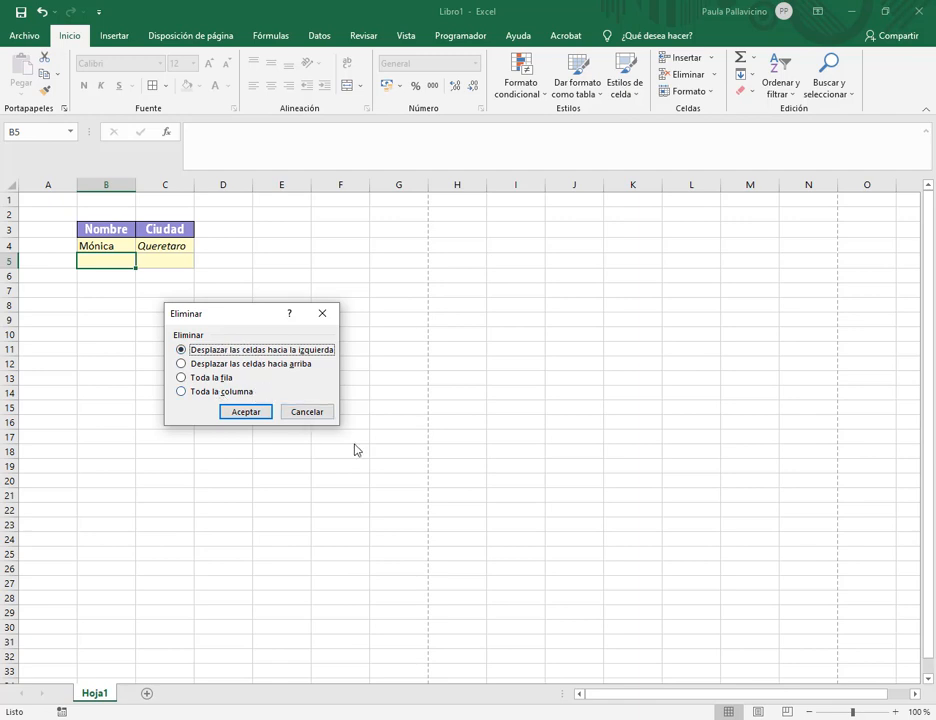
click(322, 413)
click(167, 322)
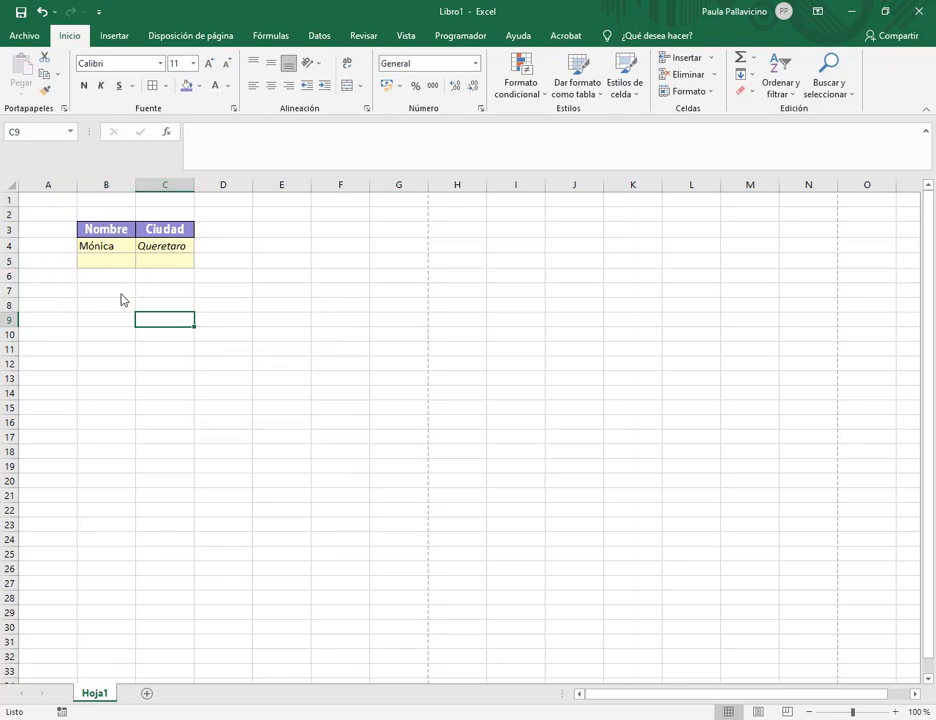
click(250, 320)
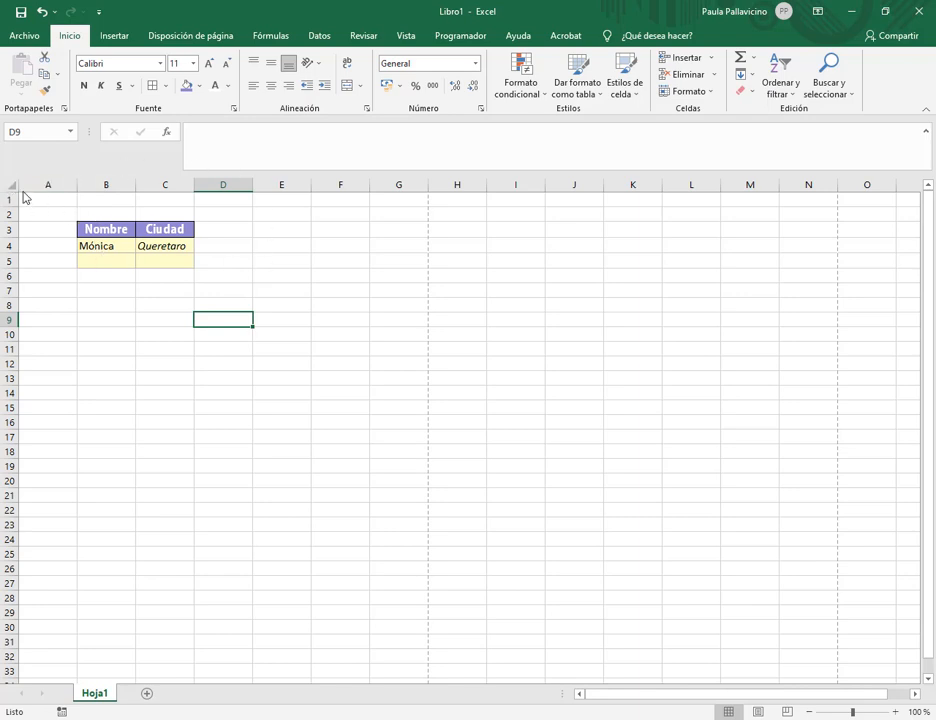
drag(89, 235, 180, 263)
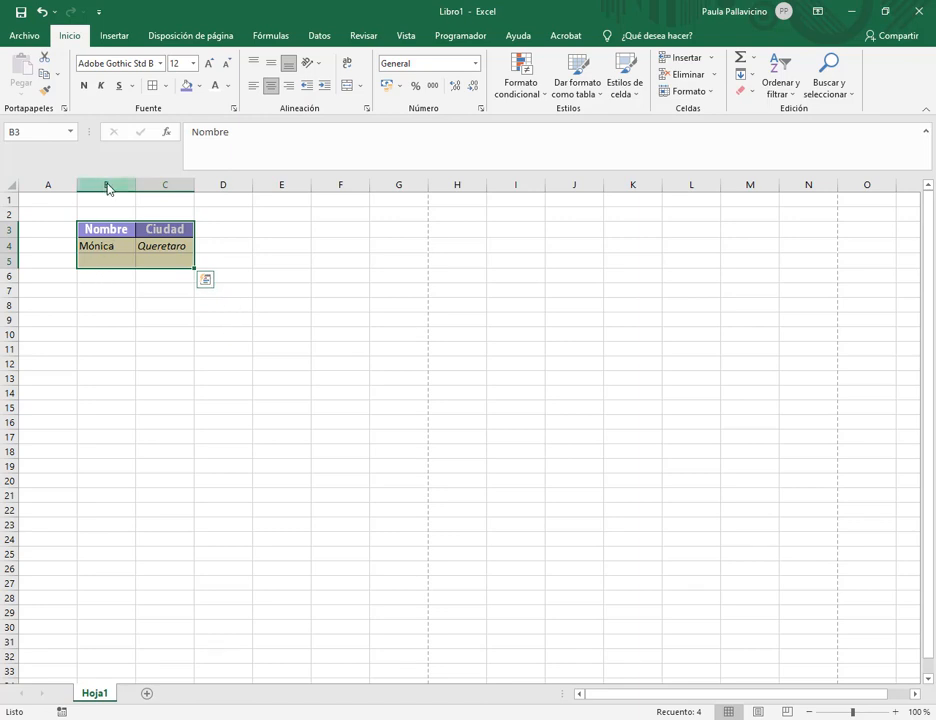
right_click(181, 187)
key(Escape)
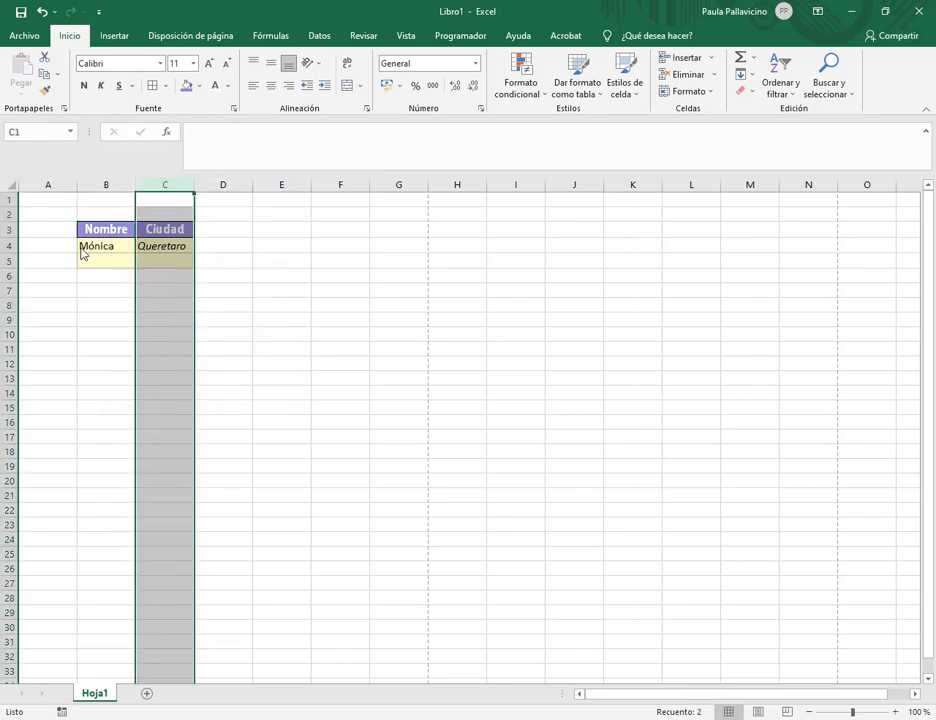
click(318, 262)
drag(104, 237, 177, 268)
key(ctrl+c)
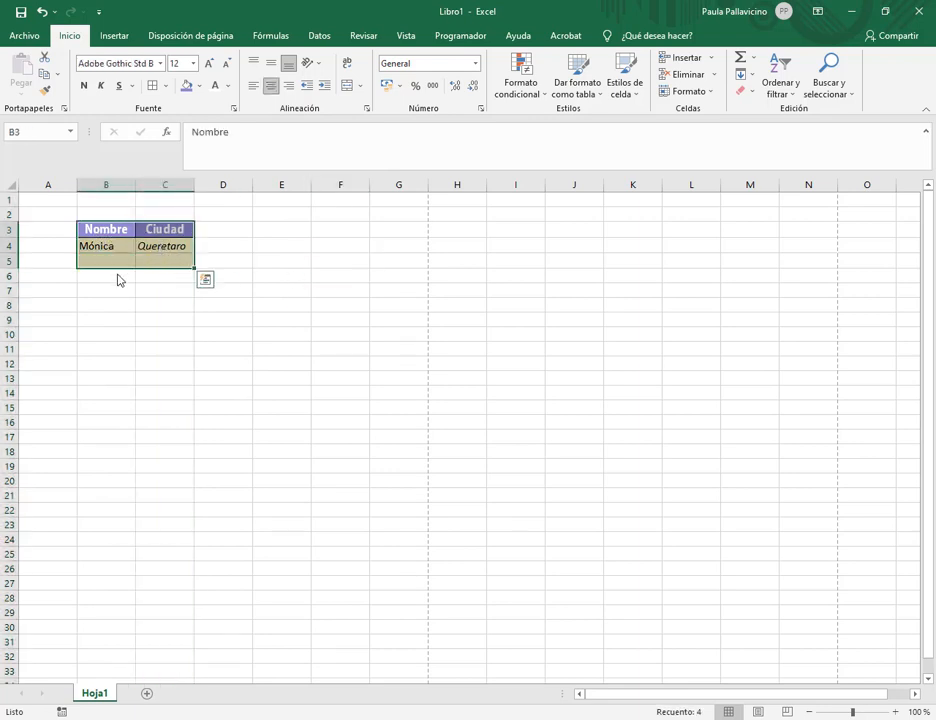
- Clear everything, including the formatting, from the empty table cells B5:C5
drag(116, 267, 163, 266)
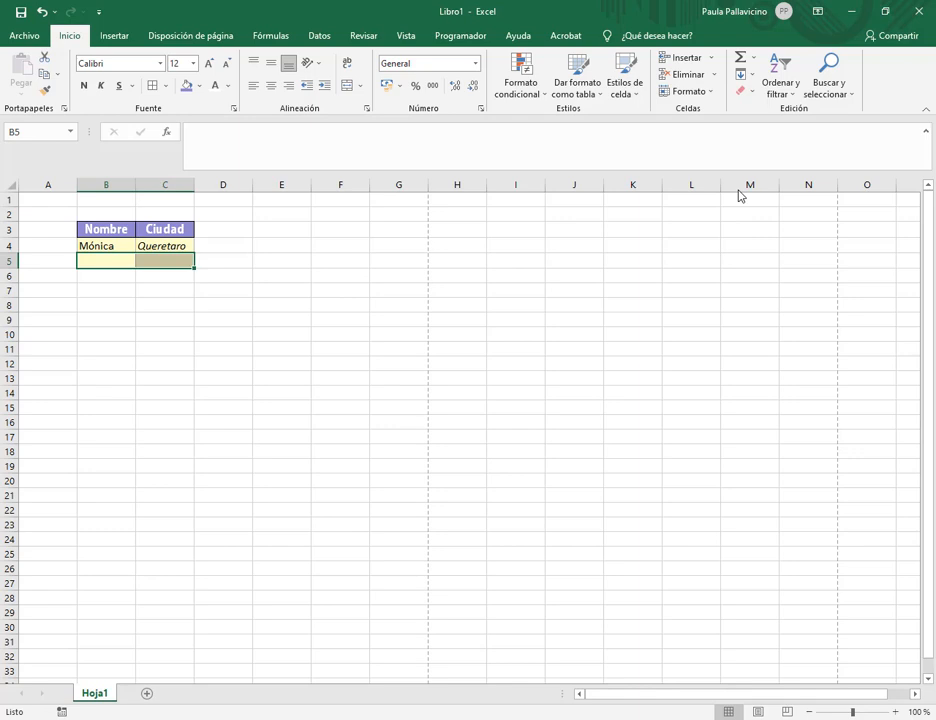
click(753, 92)
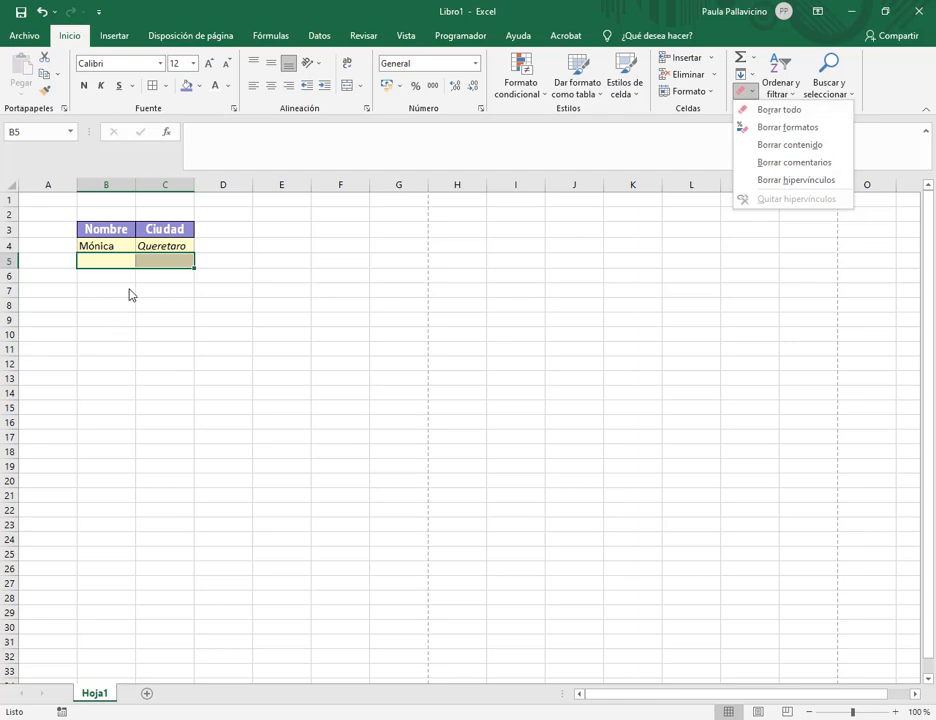
click(793, 110)
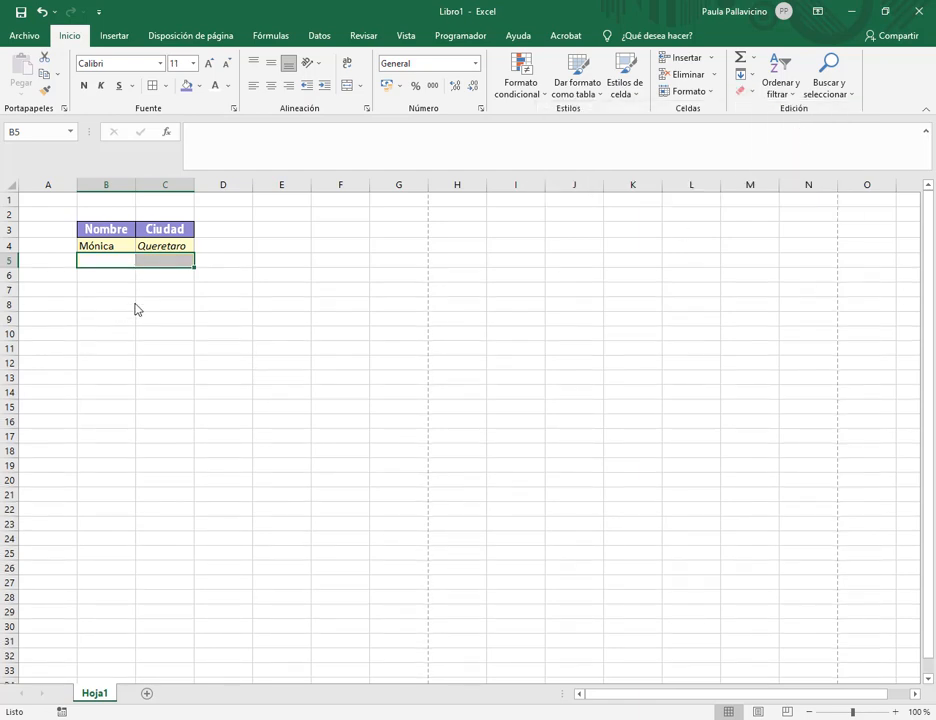
click(132, 305)
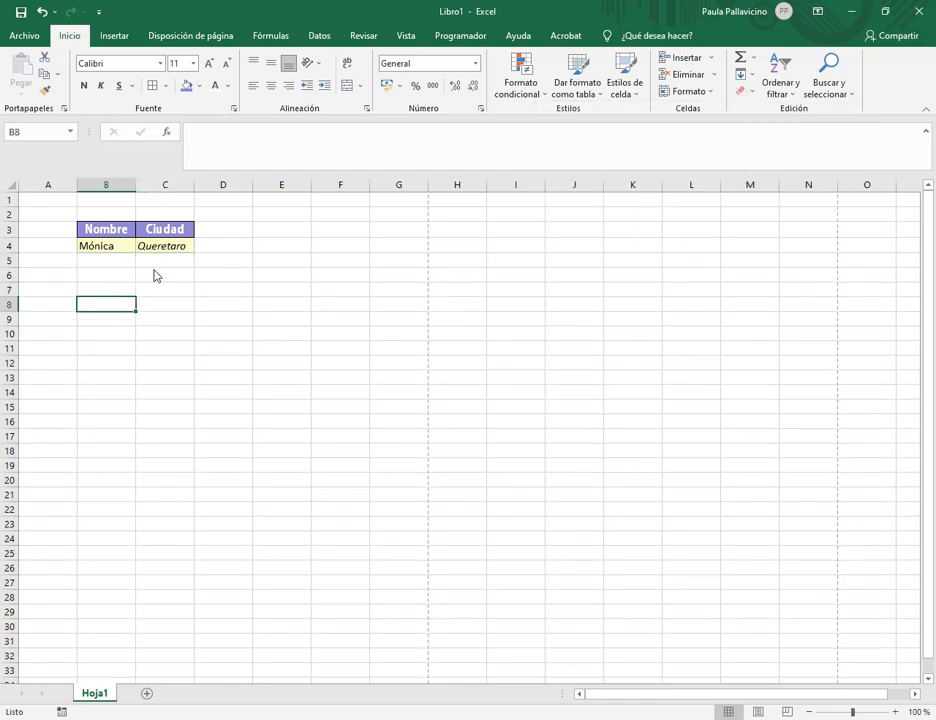
- Clear only the formatting from the table cells B3:C4, then deselect them
click(102, 226)
key(ctrl+v)
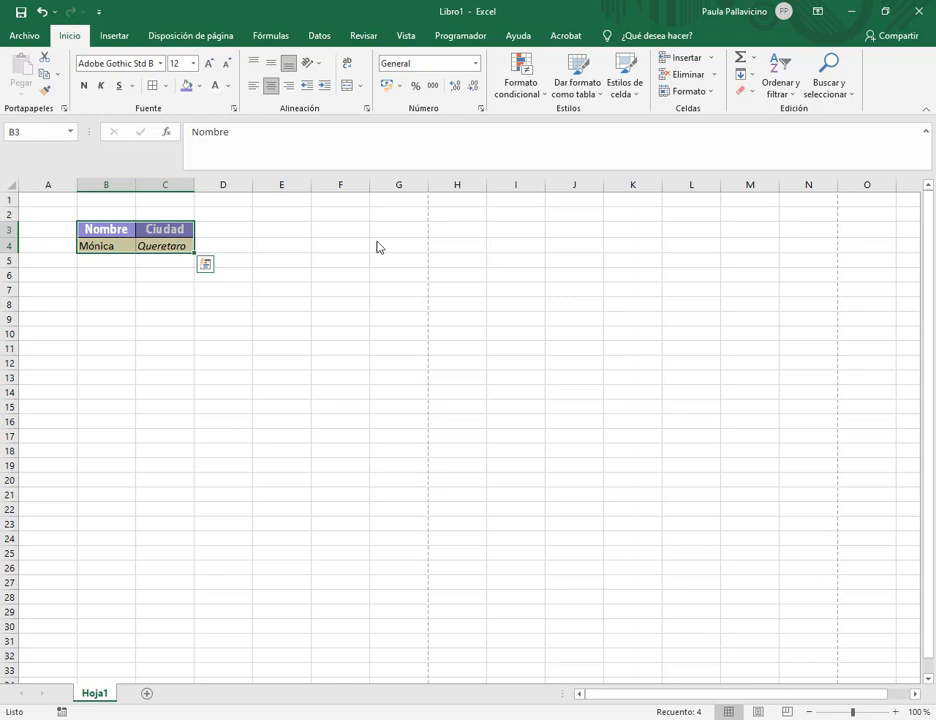
click(751, 91)
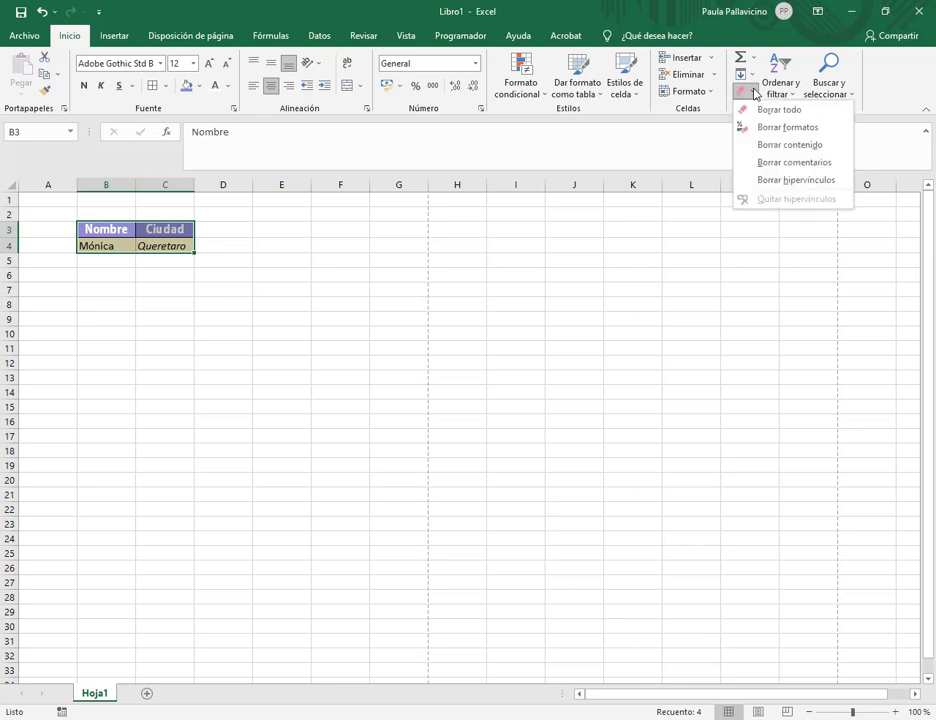
click(800, 138)
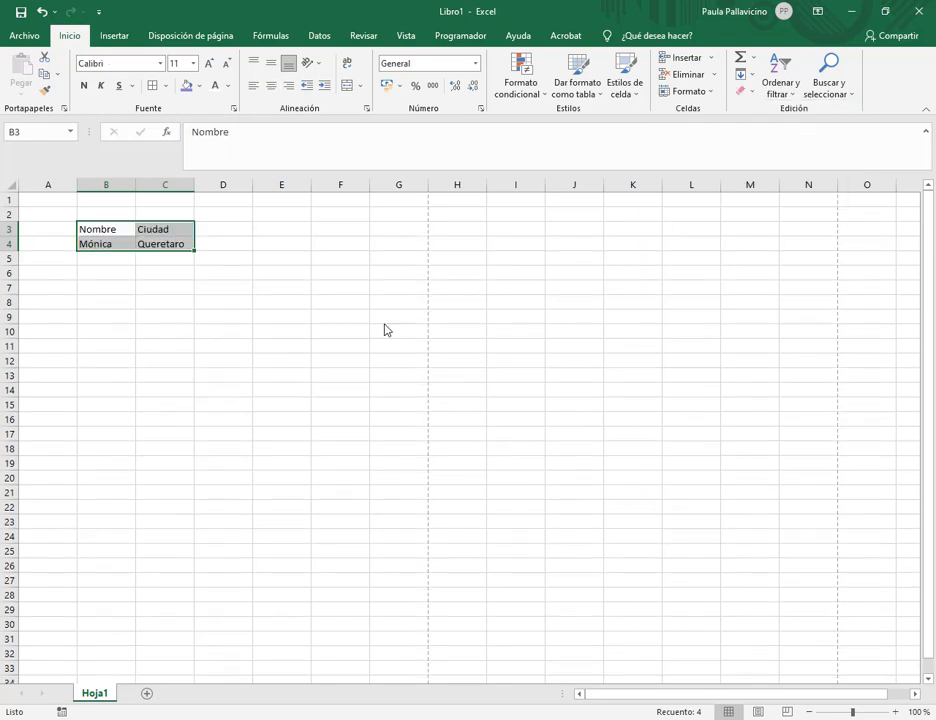
click(150, 318)
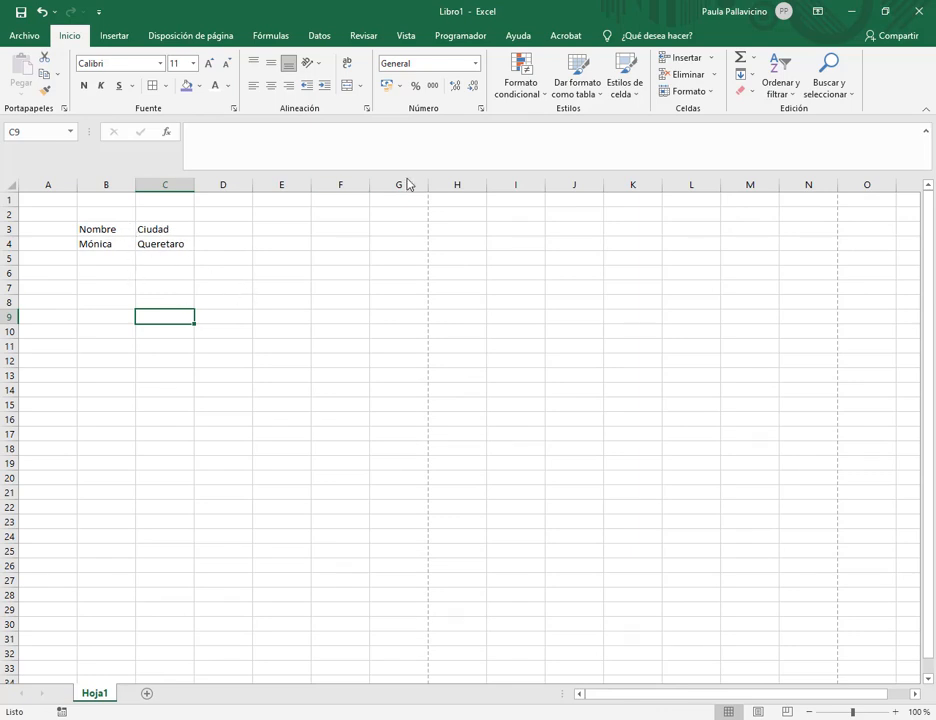
- Delete the contents of cells B3:C4 to empty the sheet
drag(92, 231, 164, 251)
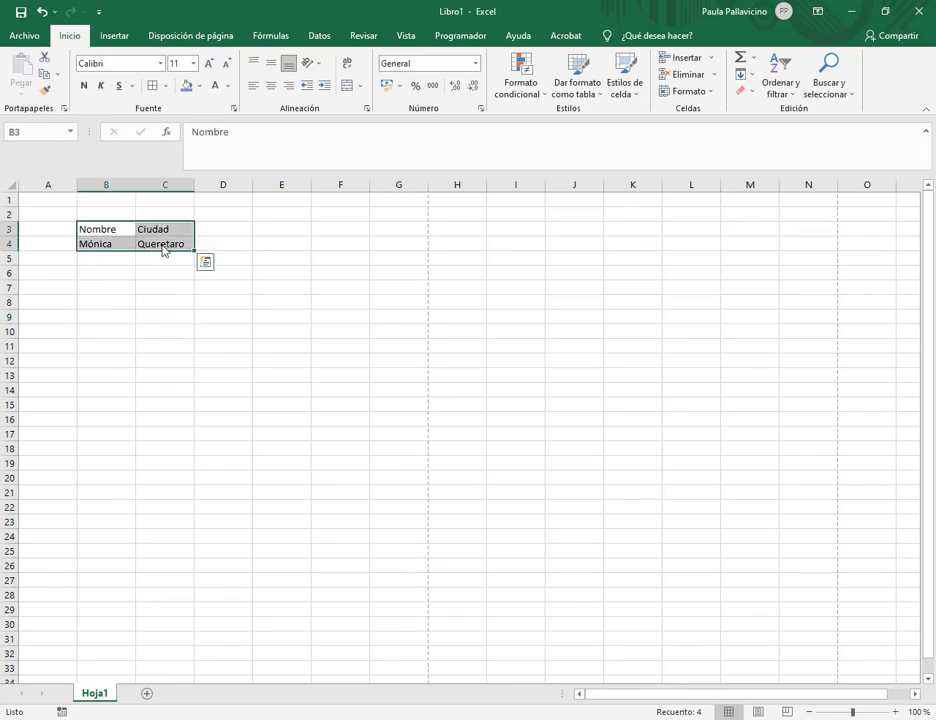
key(Delete)
click(163, 303)
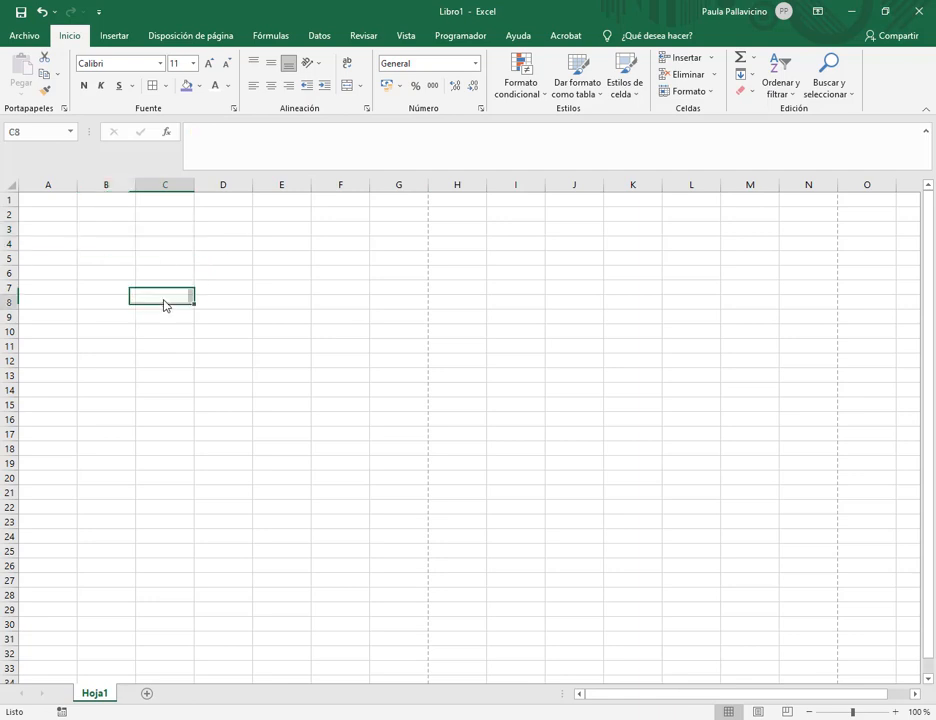
- Close the Libro1 workbook without saving its changes
click(26, 30)
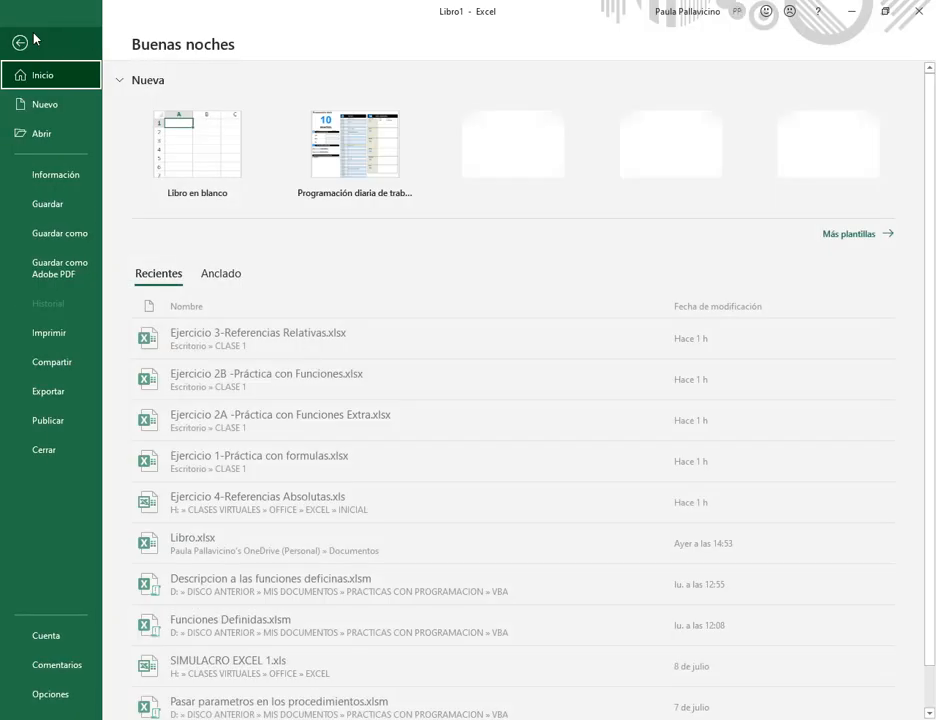
click(50, 452)
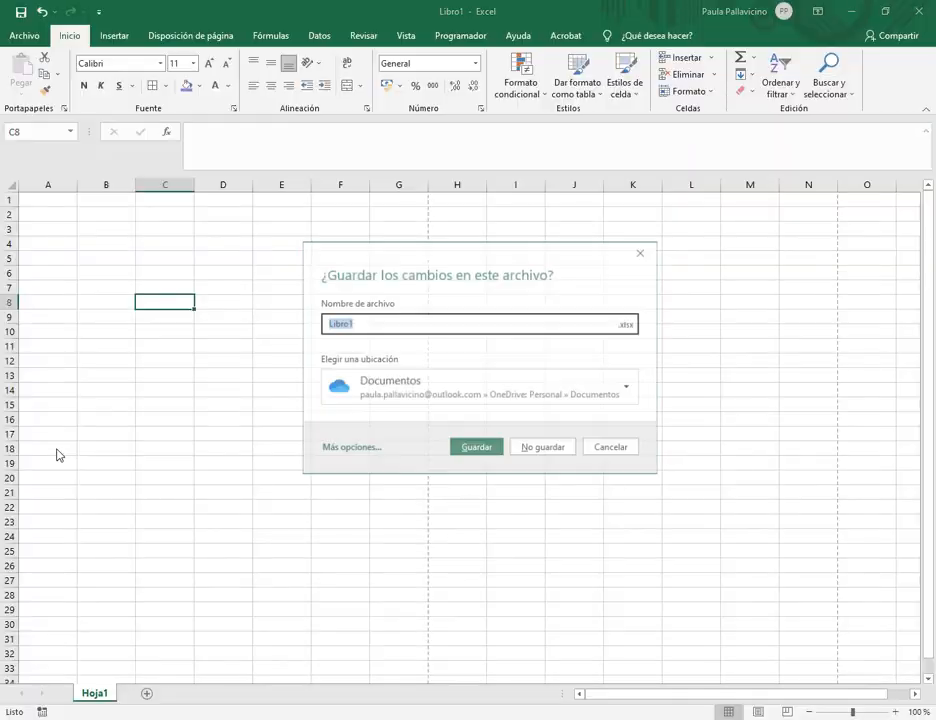
click(556, 449)
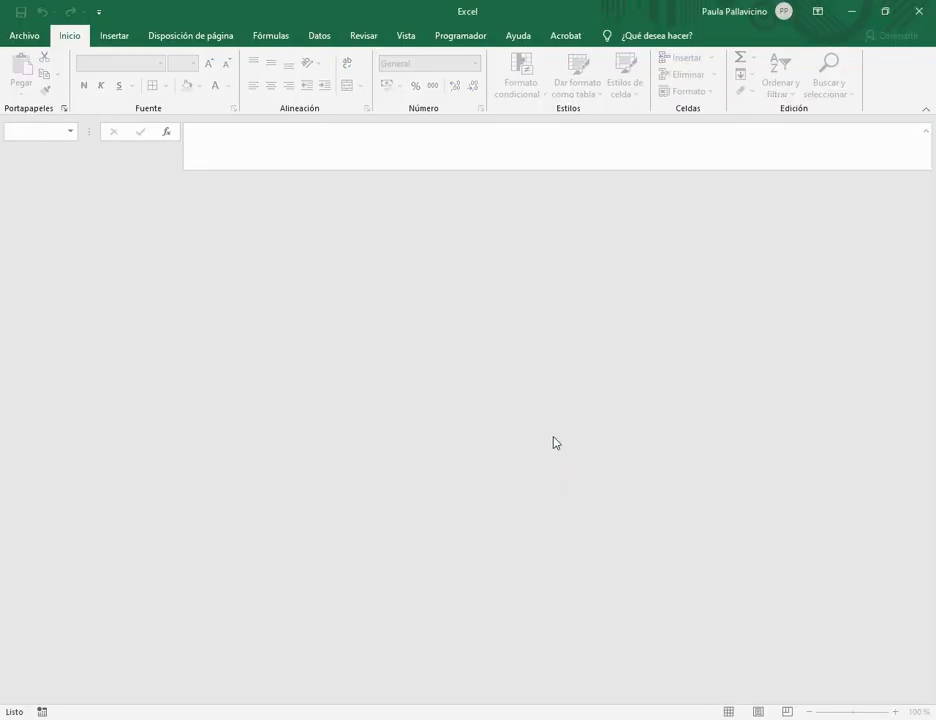
click(22, 38)
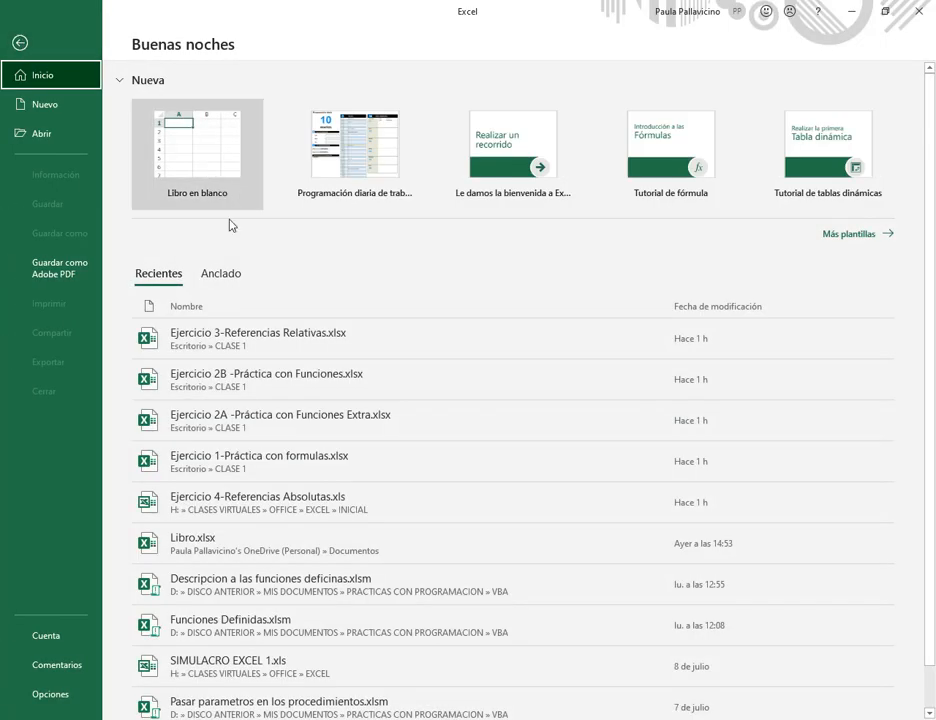
click(20, 45)
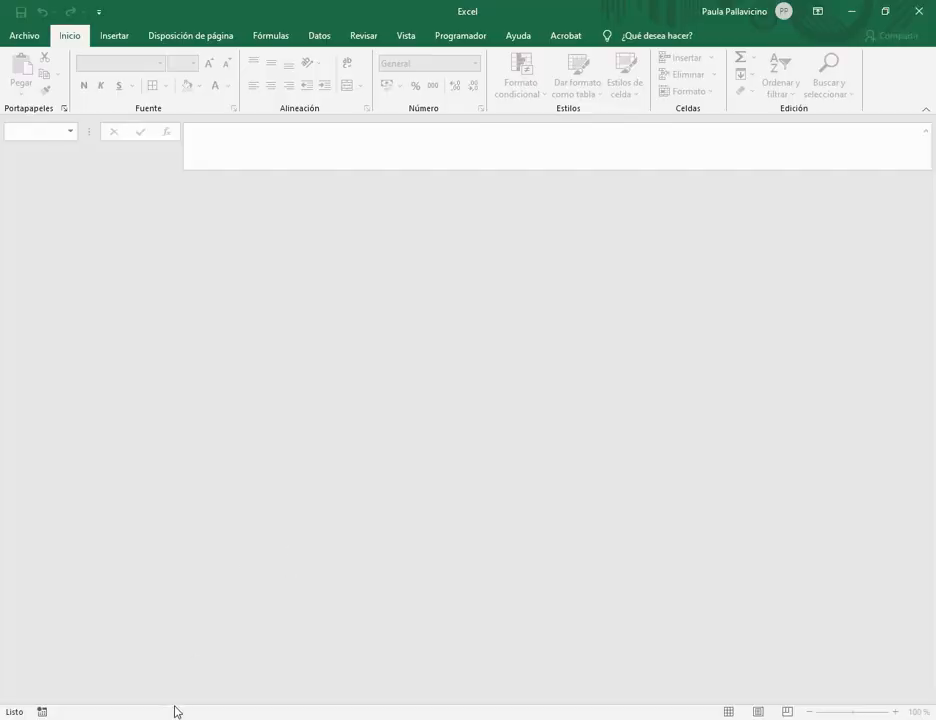
- Switch to the CLASE 1 folder in File Explorer and open the workbook "Ejercicio 1-Práctica con formulas.xlsx"
key(super+d)
click(455, 527)
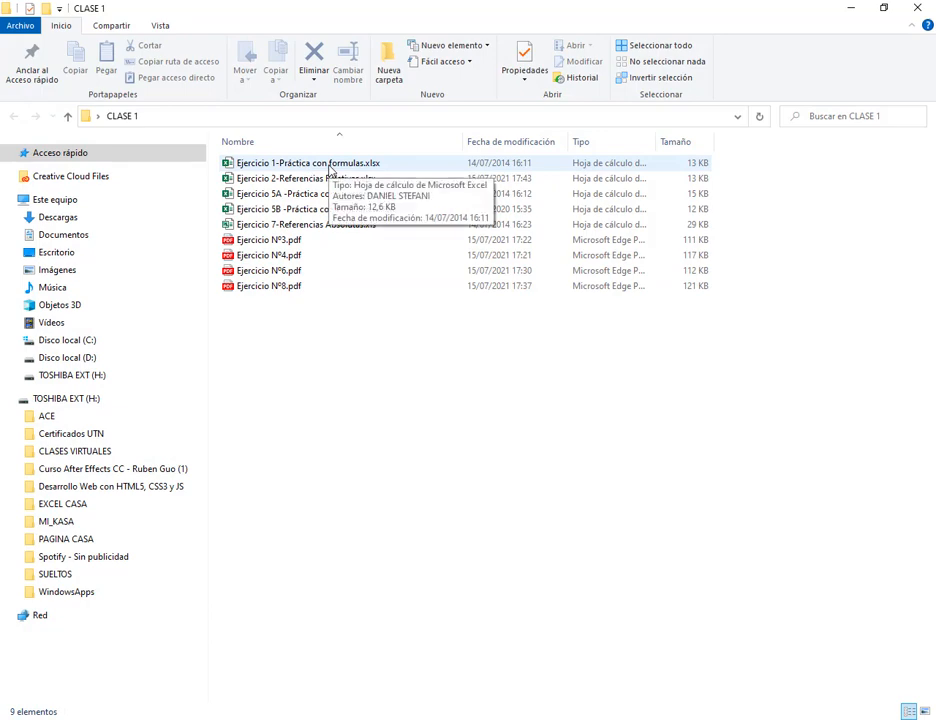
double_click(330, 170)
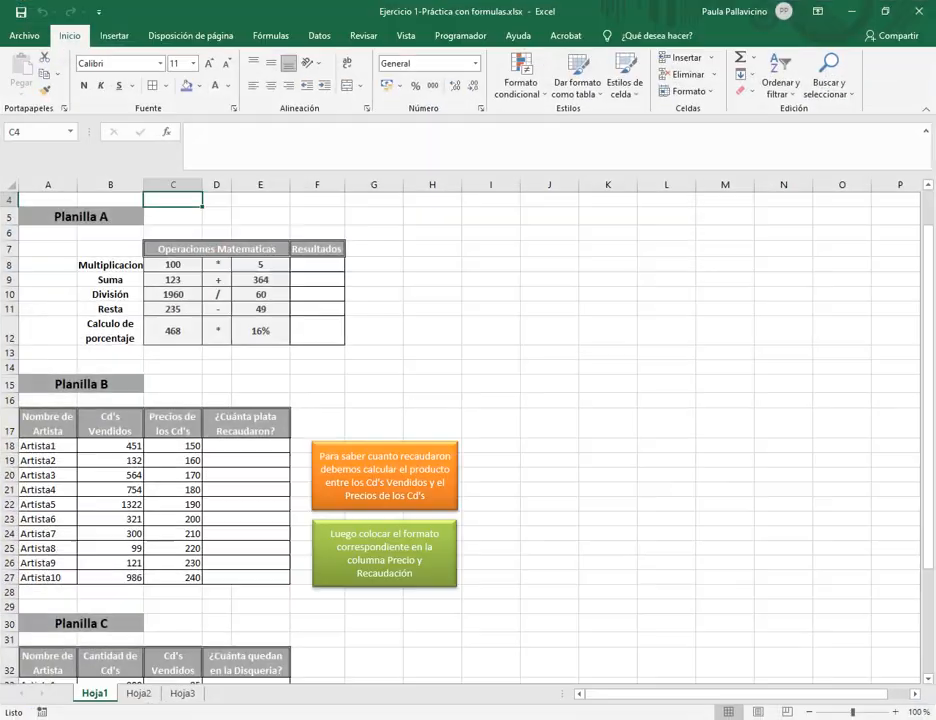
click(430, 266)
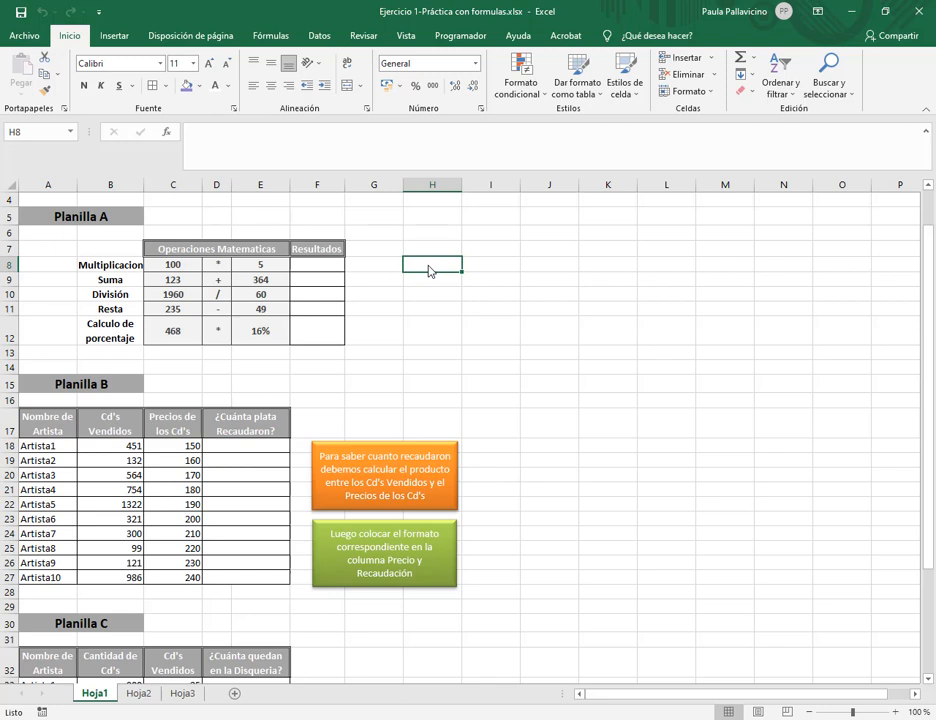
- Enter the formula =100*5 as the multiplication result in cell F8 of Planilla A
click(320, 265)
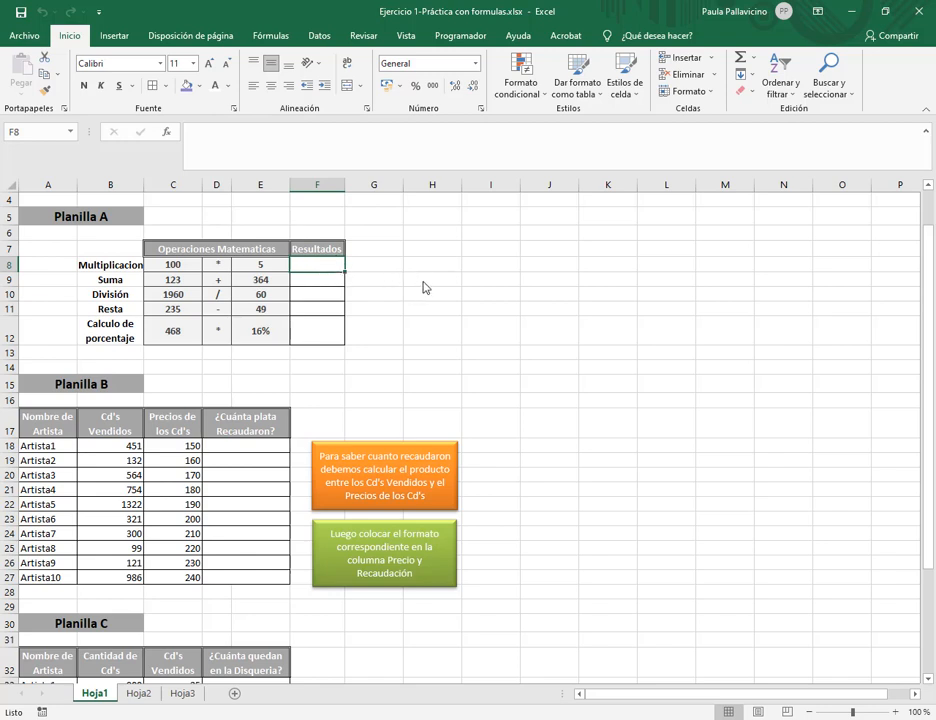
text(=)
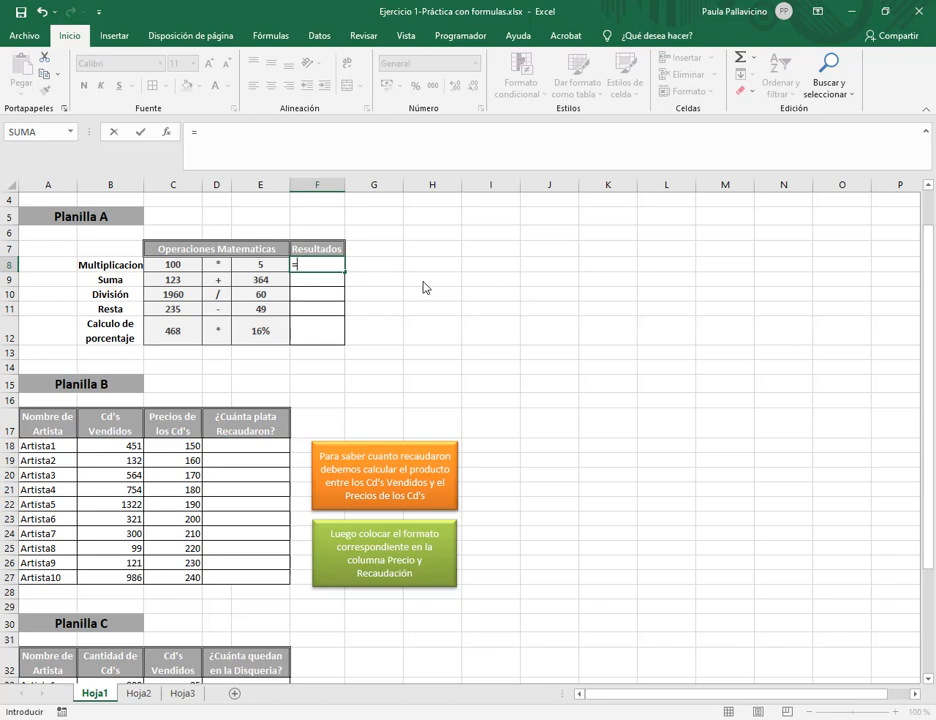
text(100*5)
key(Return)
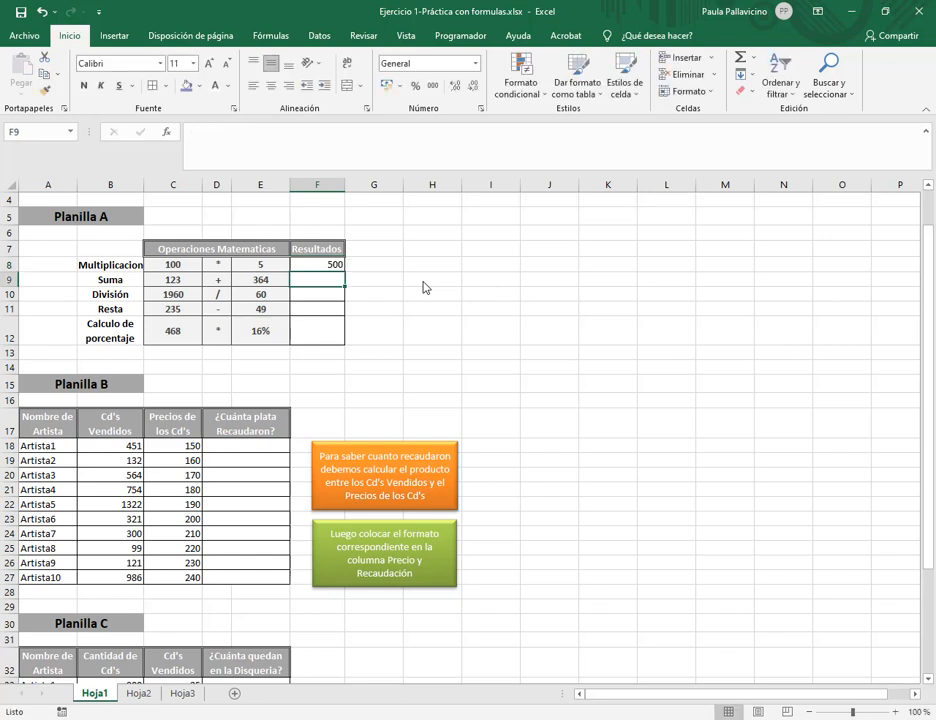
key(Up)
key(Right)
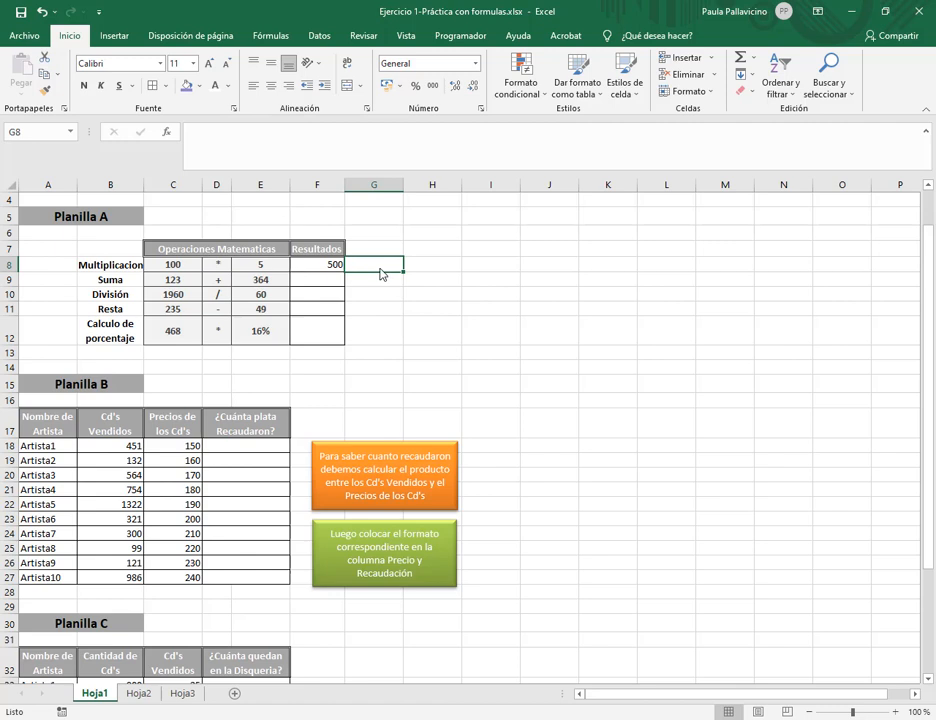
- Change the second multiplication factor in cell E8 to 15
click(262, 265)
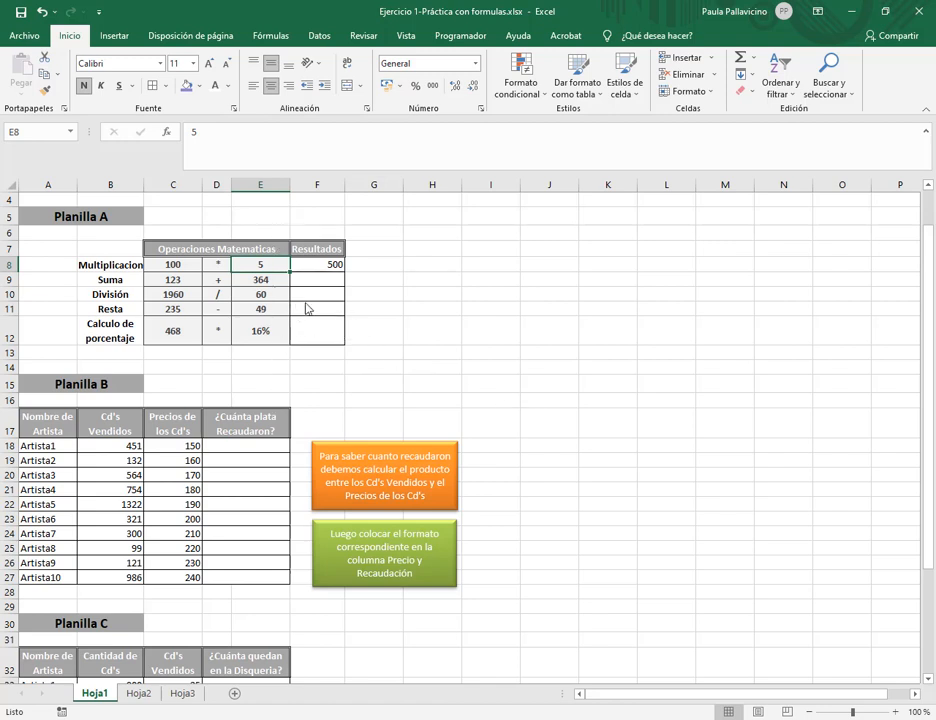
text(15)
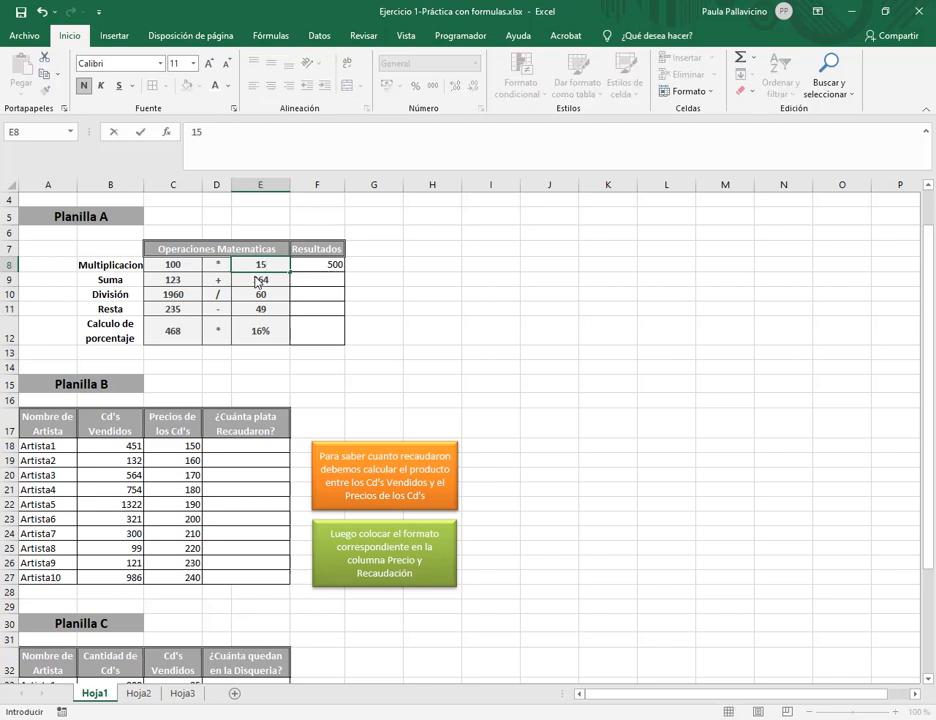
key(Return)
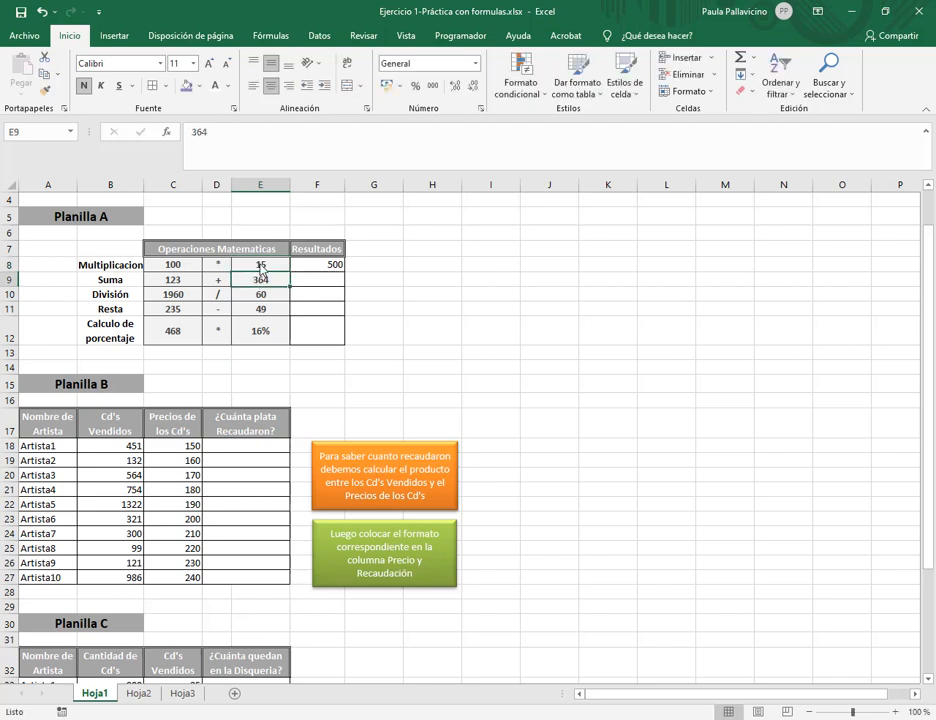
- Edit the multiplication result in cell F8 so its formula reads =100*15
click(336, 267)
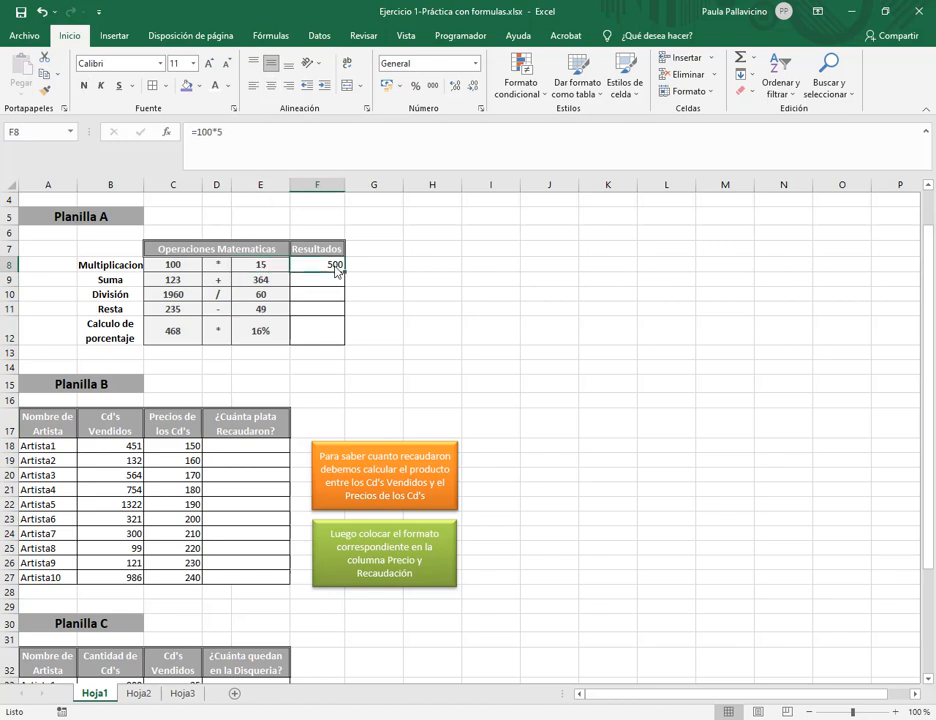
double_click(336, 267)
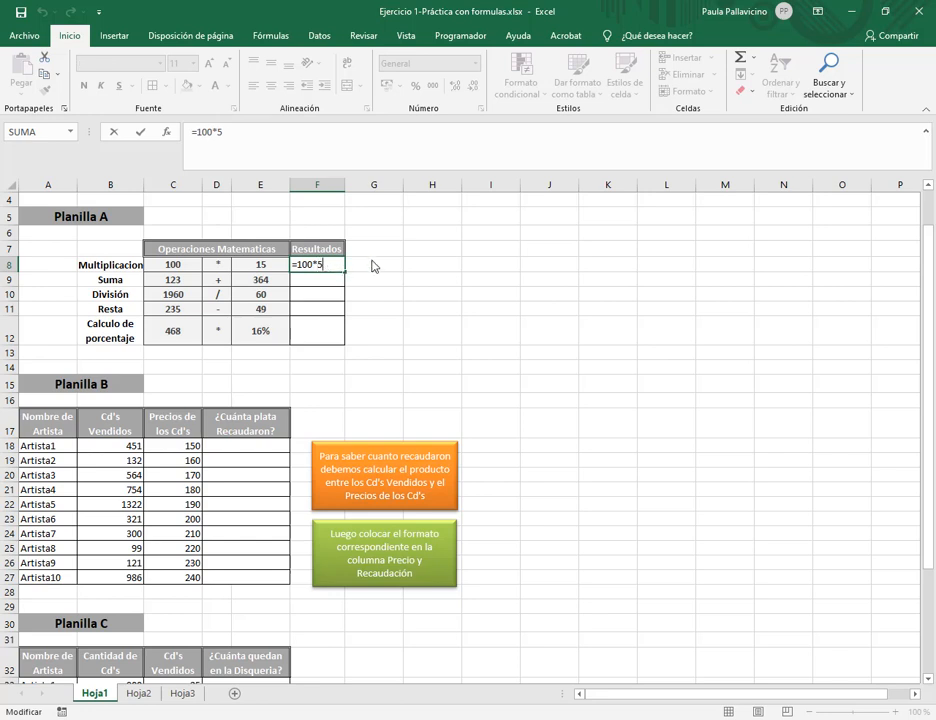
text(1)
key(Return)
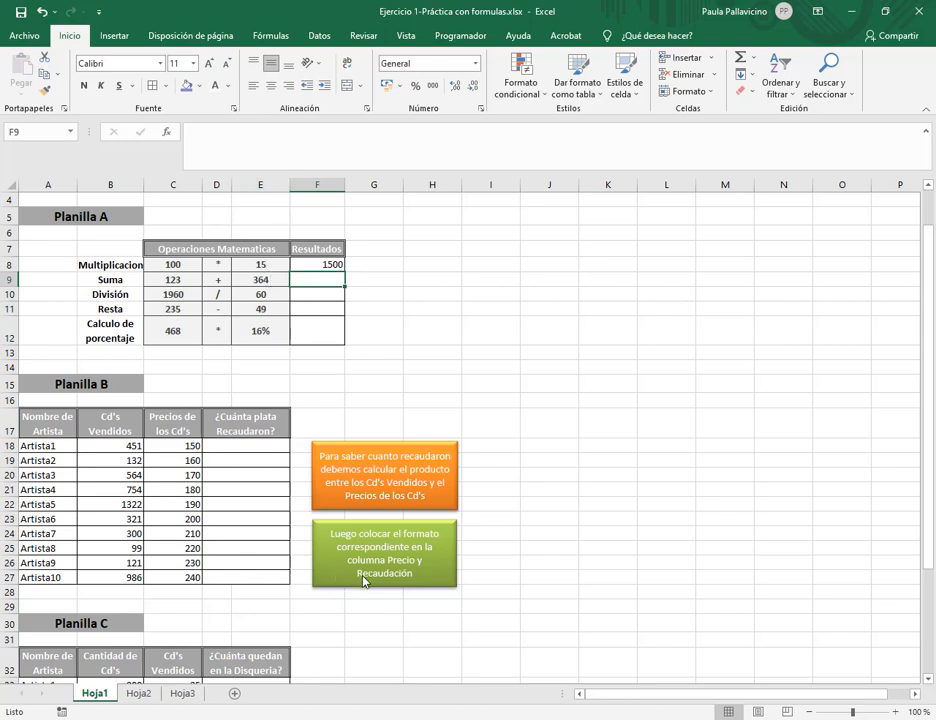
- Replace the fixed-number formula in cell F8 with the cell-reference formula =C8*E8
click(336, 266)
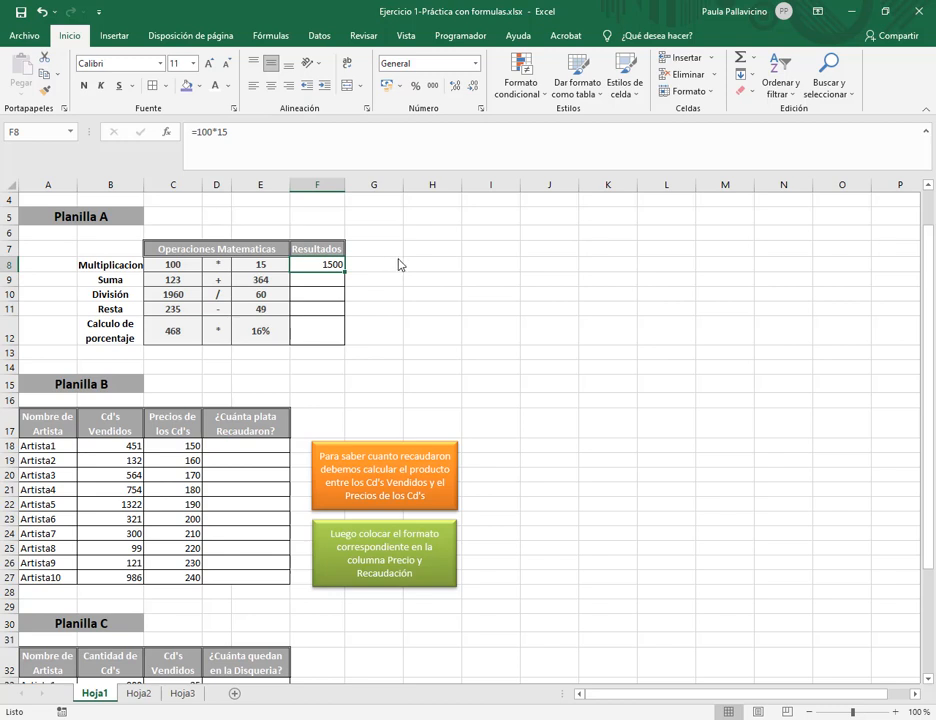
key(Delete)
text(=)
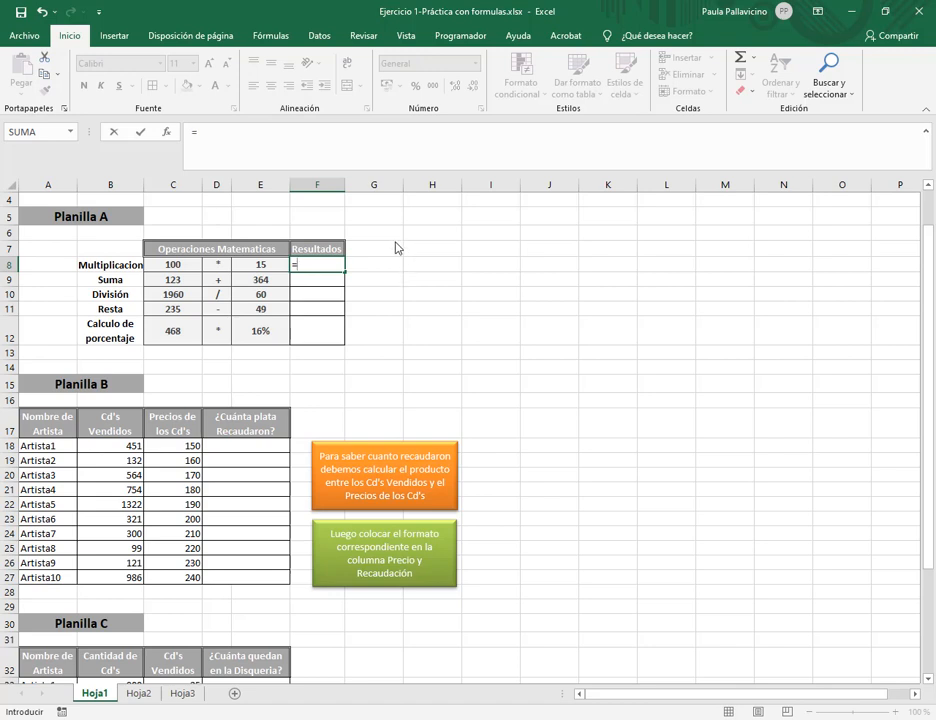
click(174, 266)
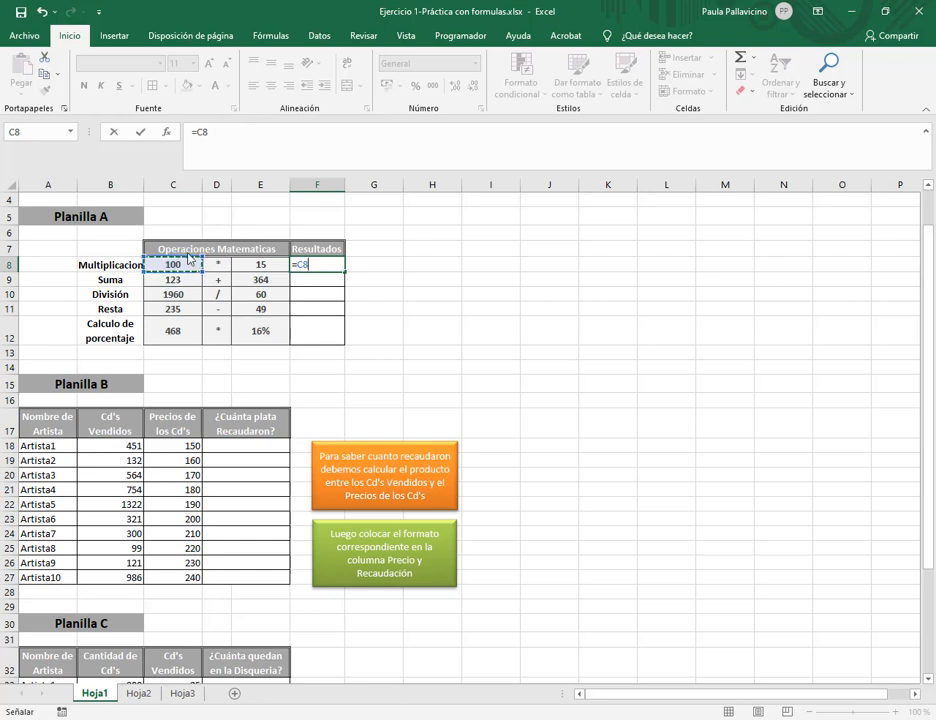
click(306, 266)
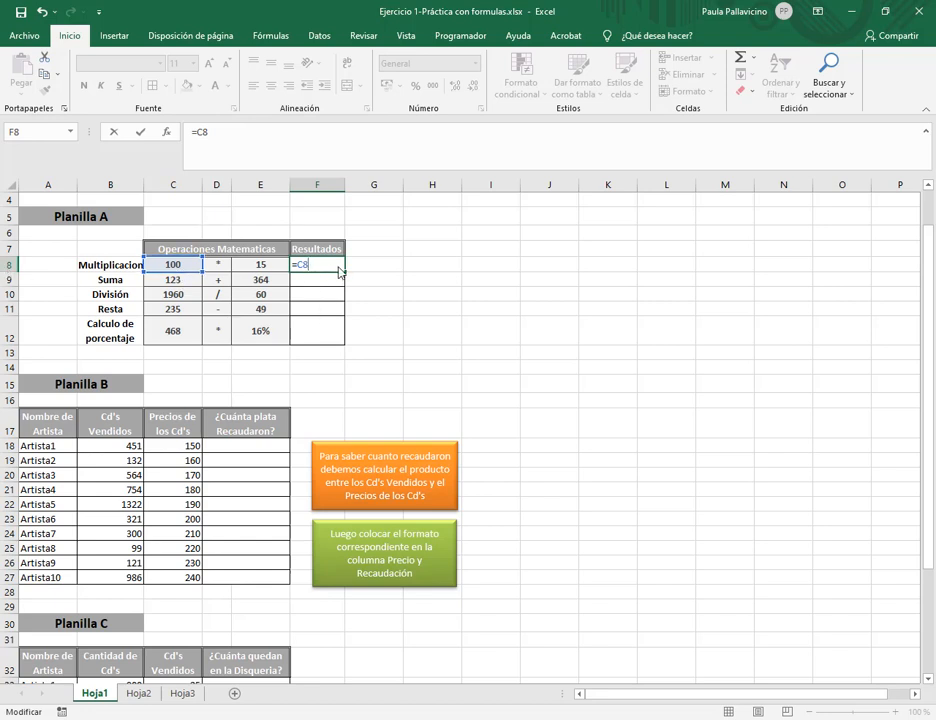
click(269, 268)
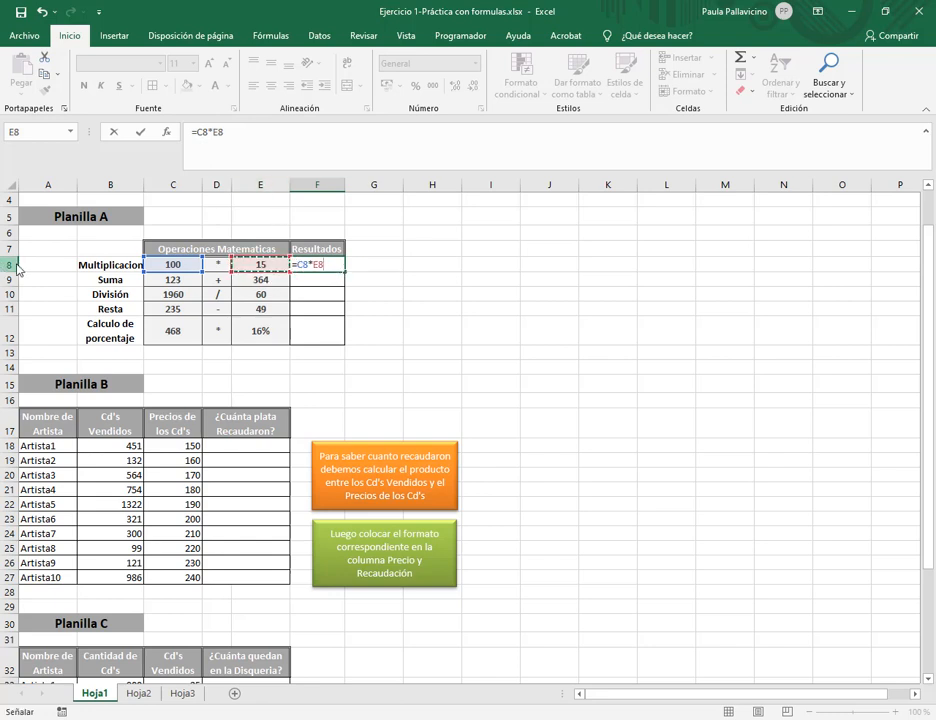
click(336, 266)
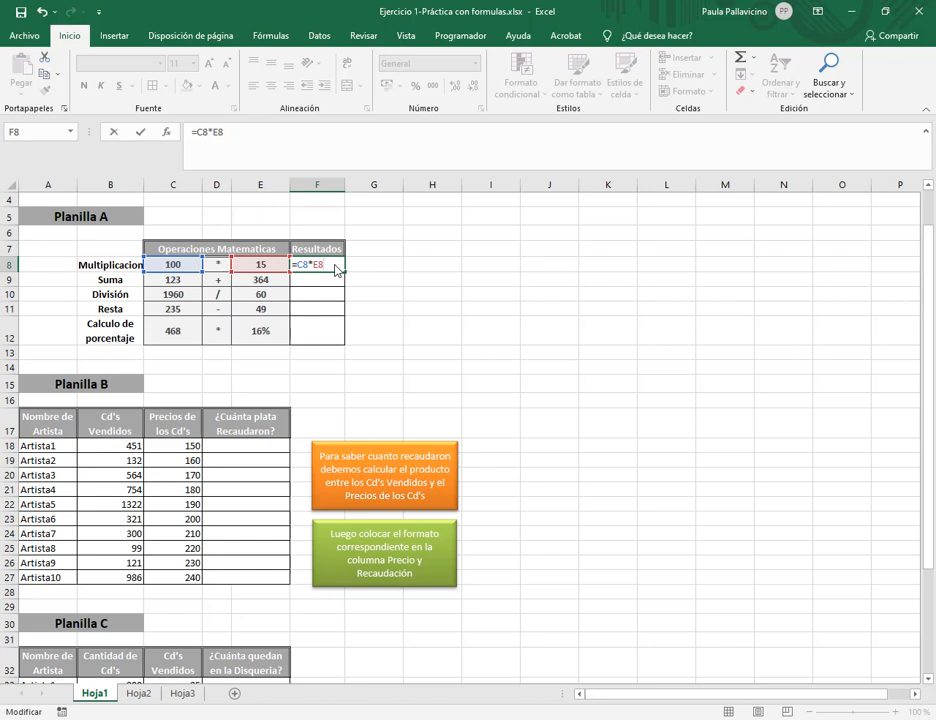
key(Return)
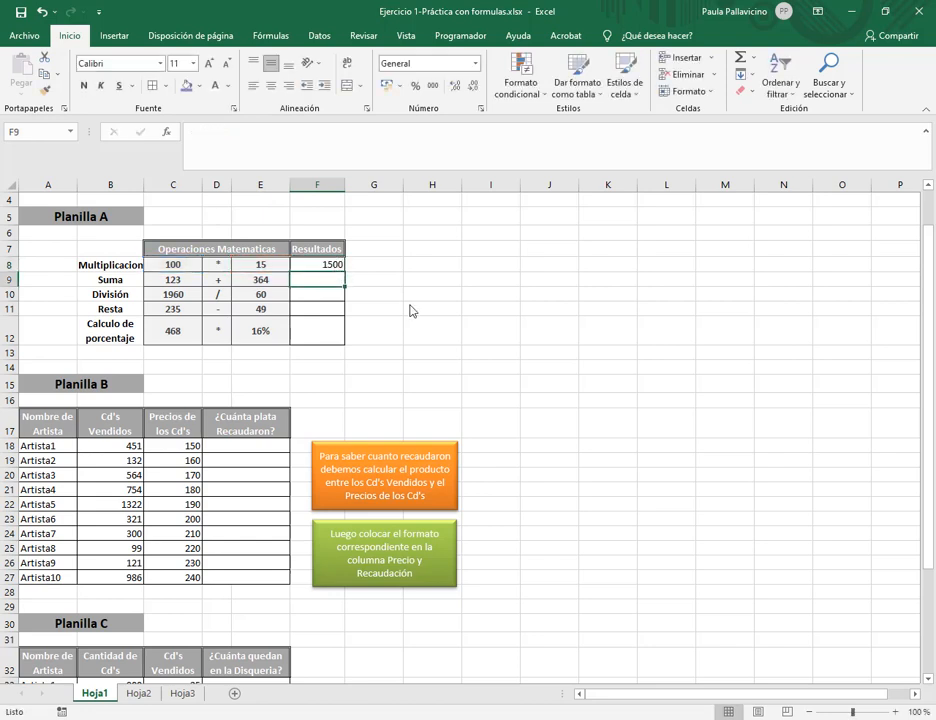
- Change the second multiplication factor in cell E8 of Planilla A to 8
click(262, 265)
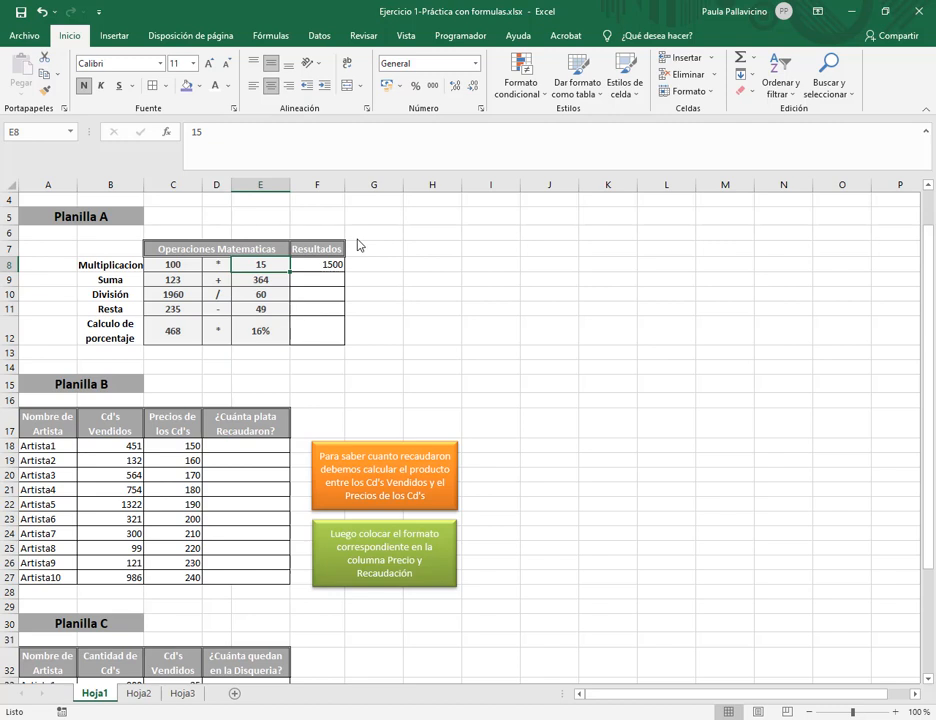
text(8)
key(Return)
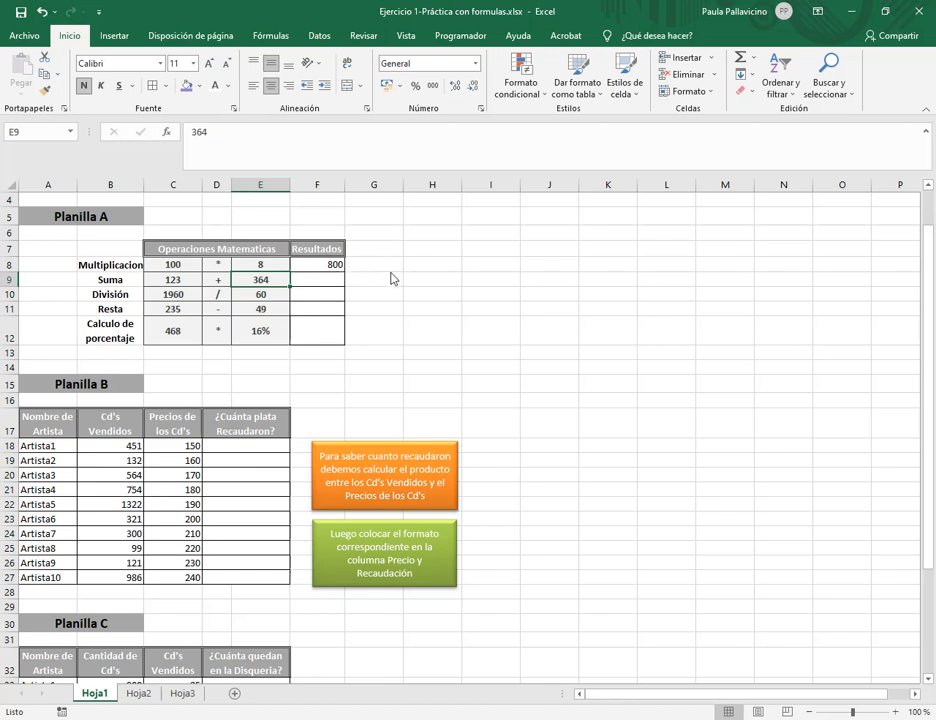
- Examine the two cell references used in the multiplication formula of cell F8
click(323, 269)
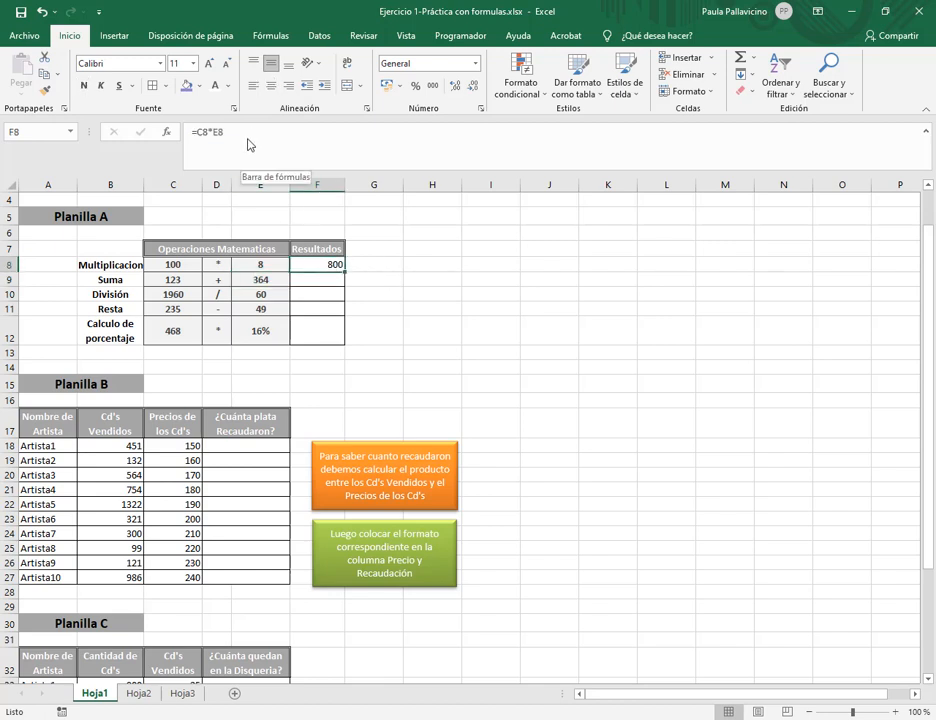
click(197, 134)
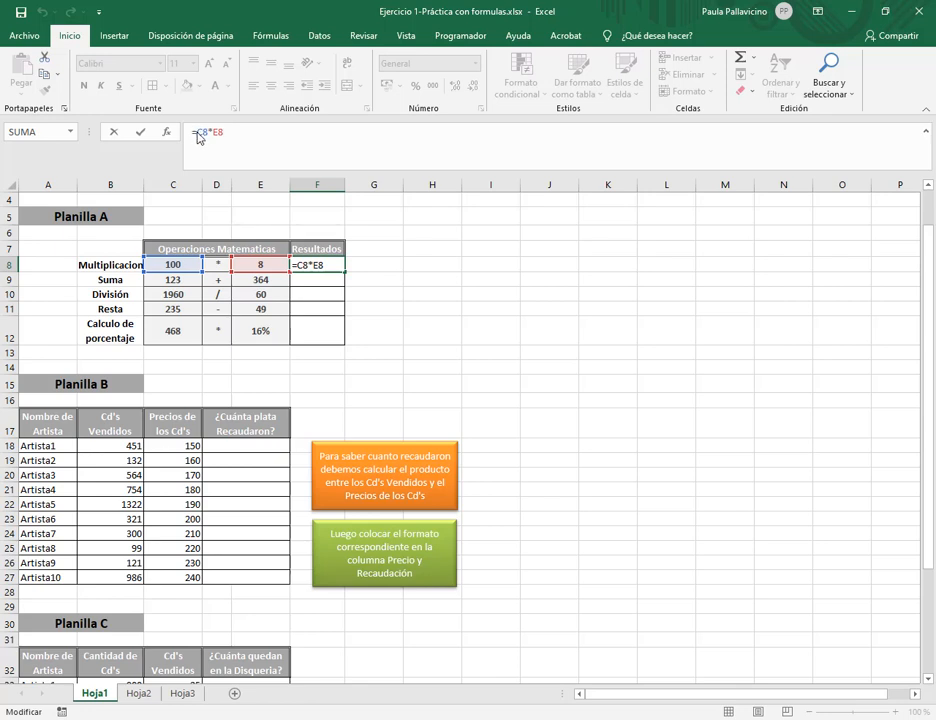
double_click(203, 132)
double_click(218, 132)
click(226, 136)
key(Return)
- Change the first multiplication factor in cell C8 to 250 and check the result cell F8
click(175, 266)
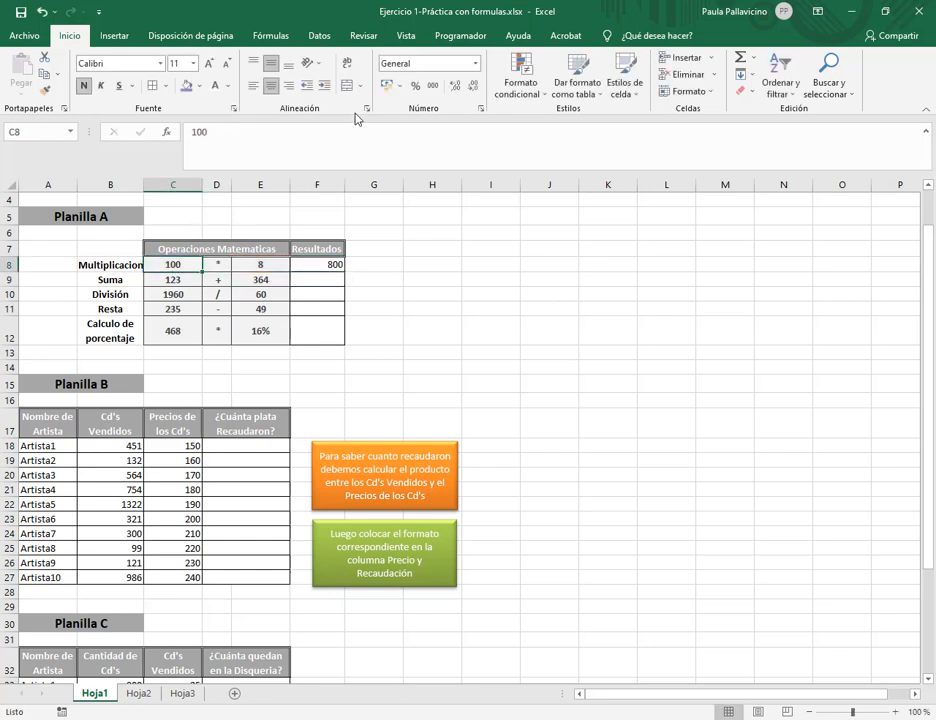
text(250)
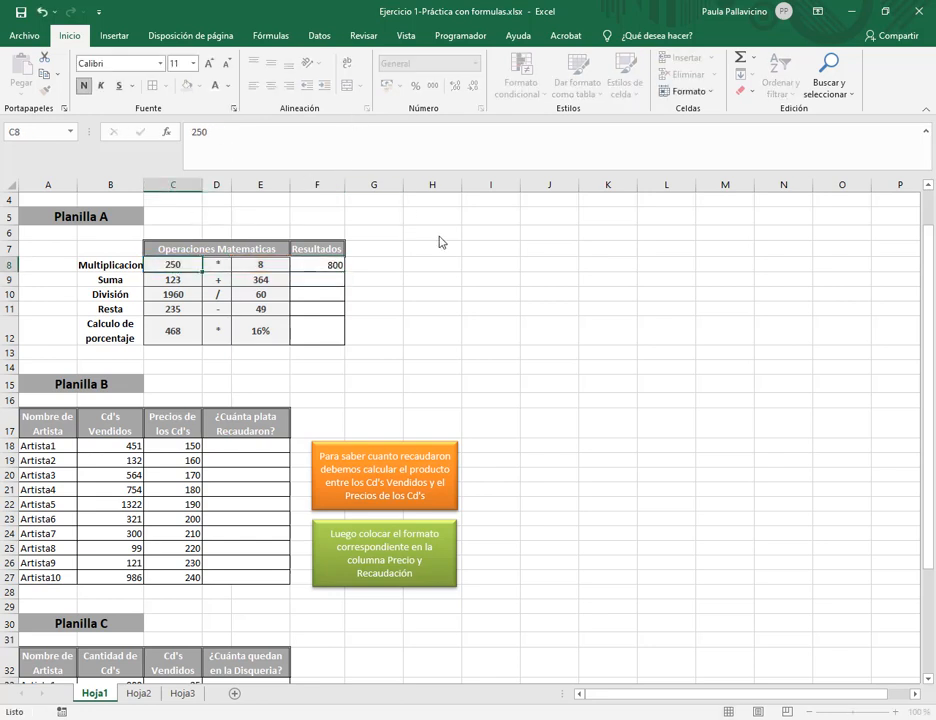
key(Return)
click(328, 264)
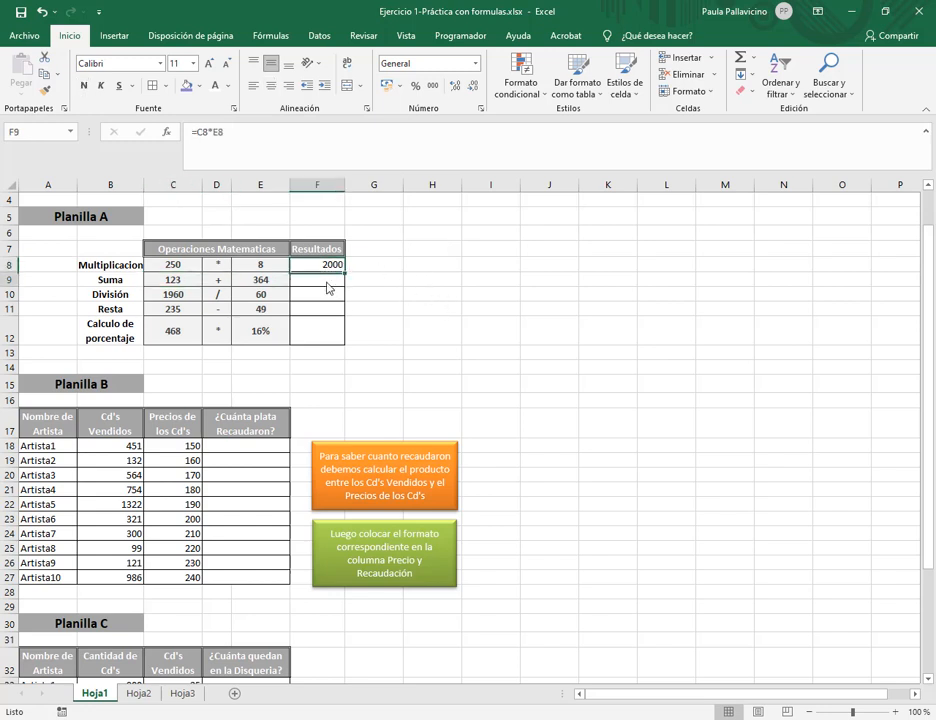
- Enter the formula =C9+E9 as the Suma result in cell F9
click(327, 285)
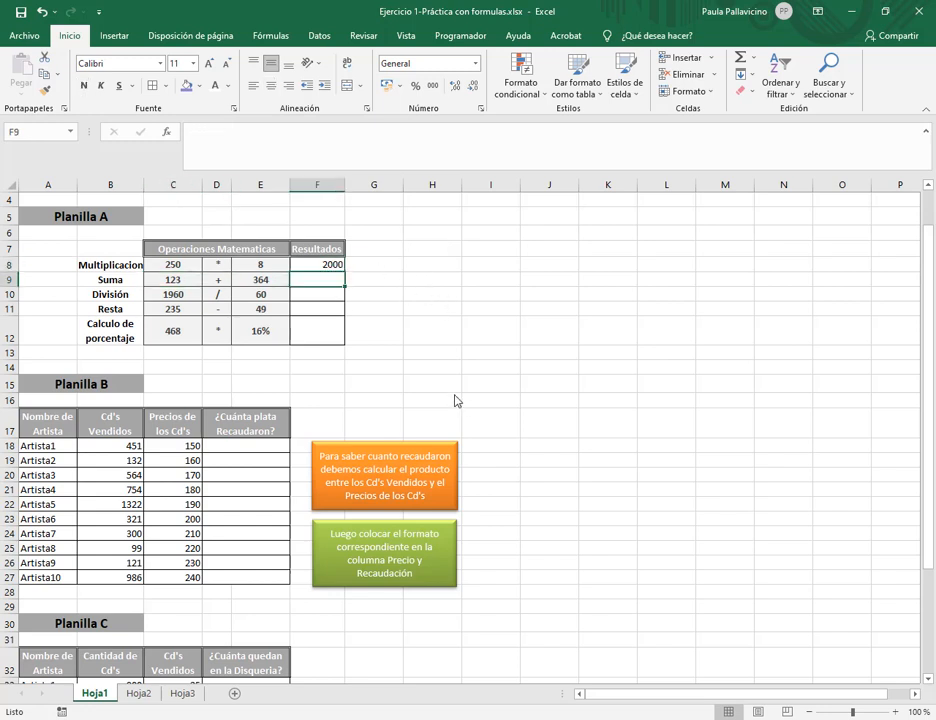
text(=)
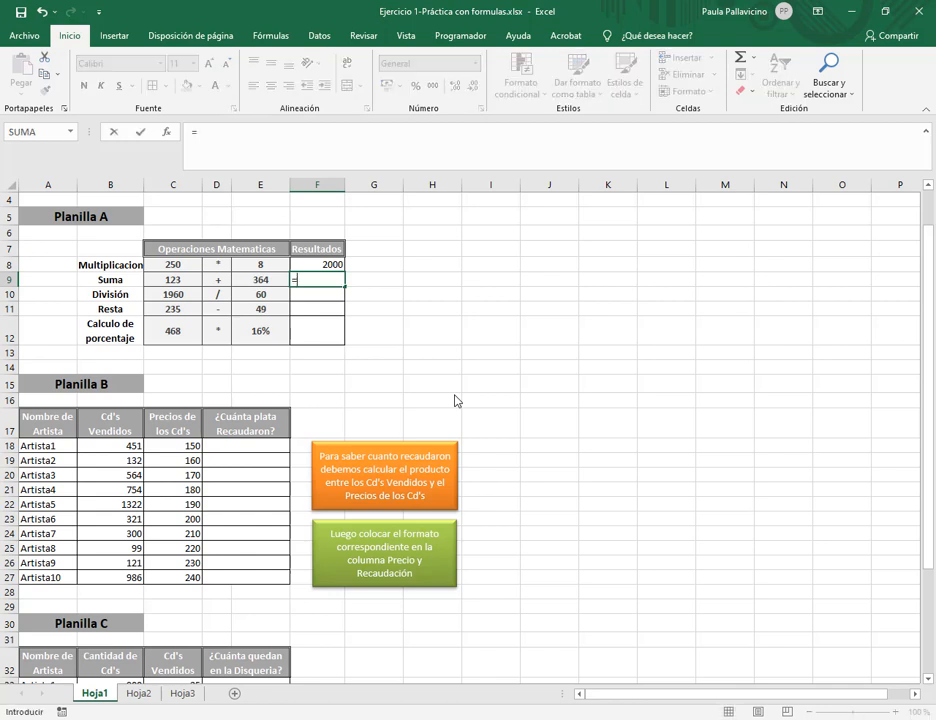
click(189, 289)
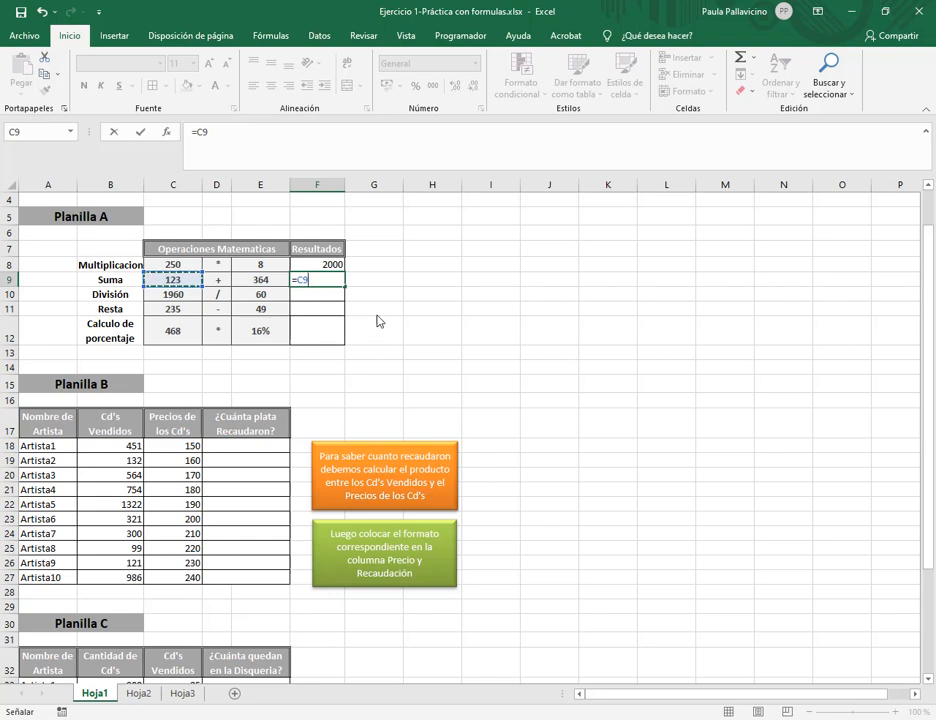
text(+)
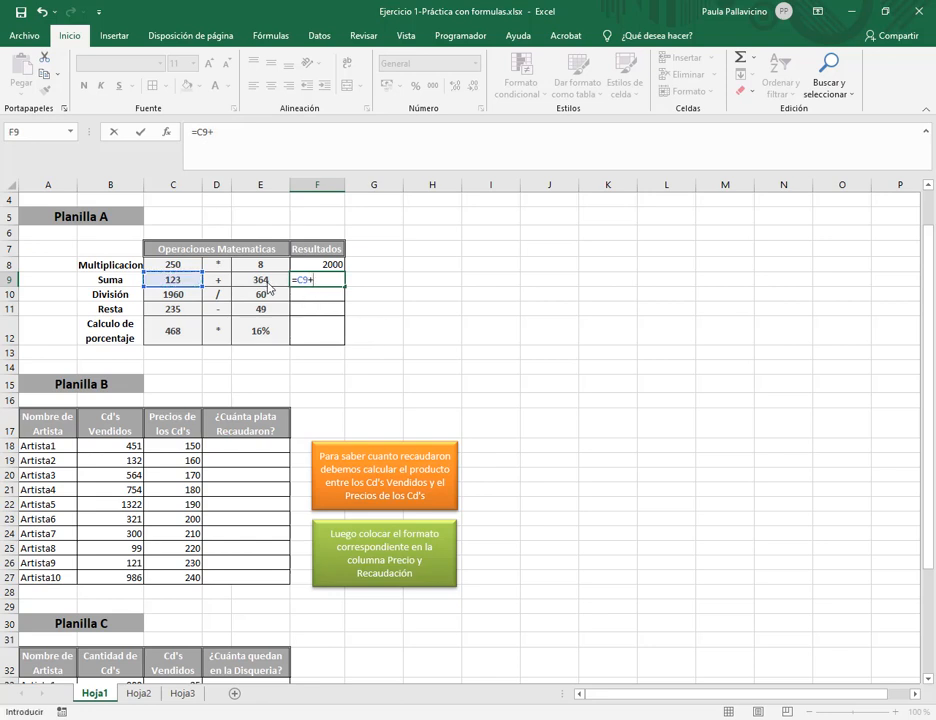
click(267, 284)
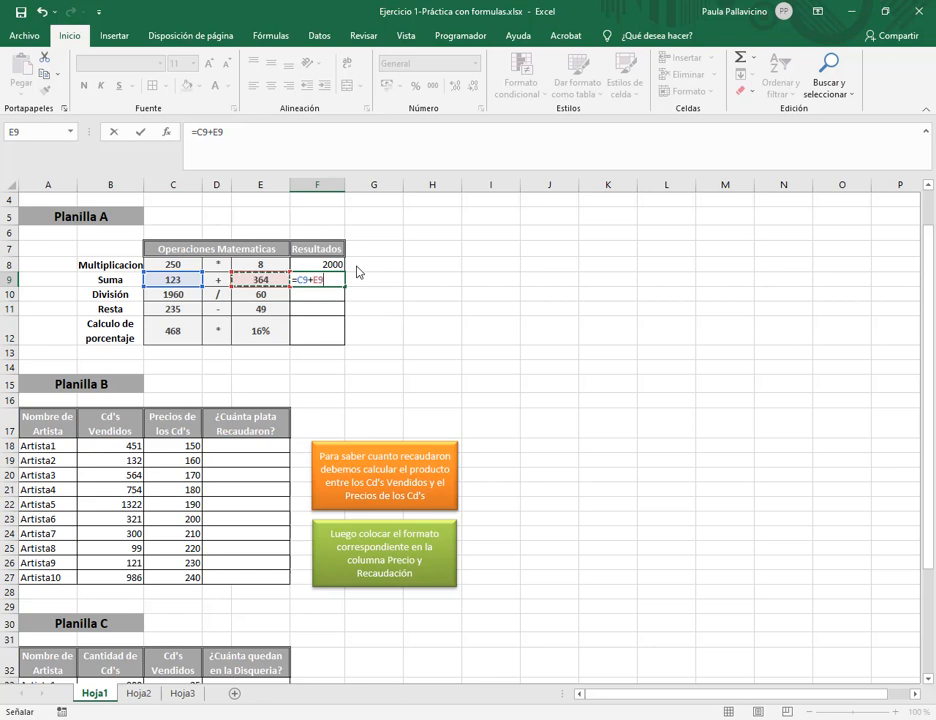
key(Return)
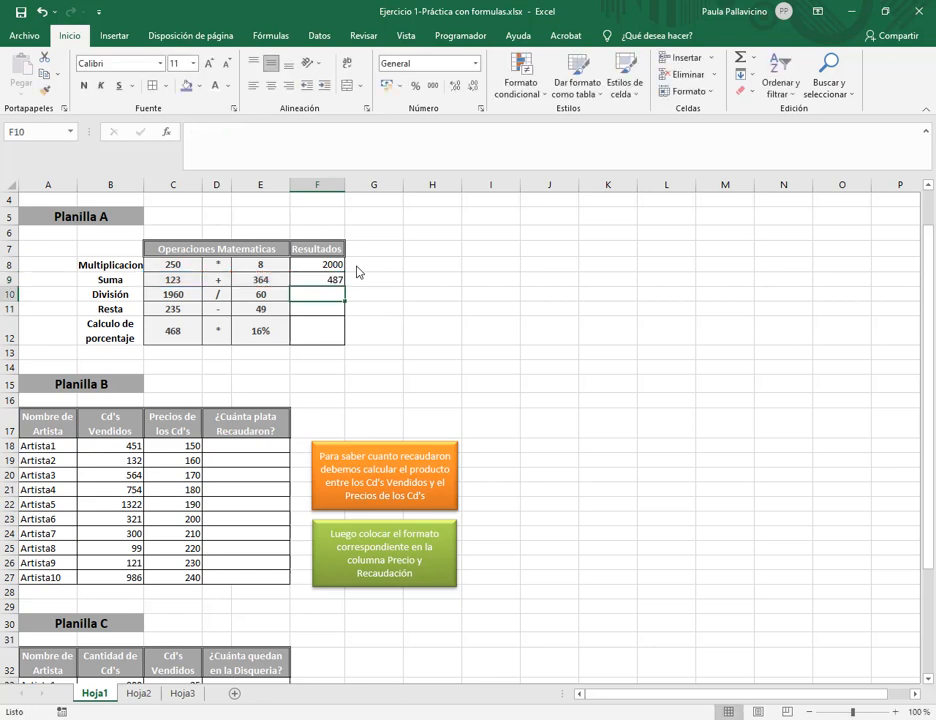
- Enter the formula =C10/E10 as the División result in cell F10
text(=)
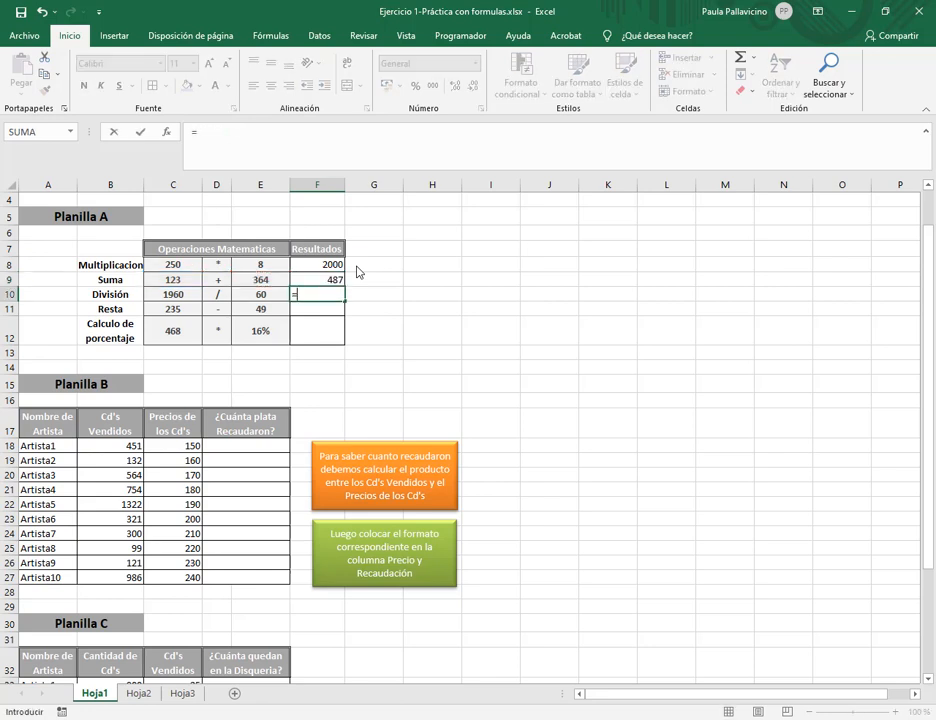
click(173, 294)
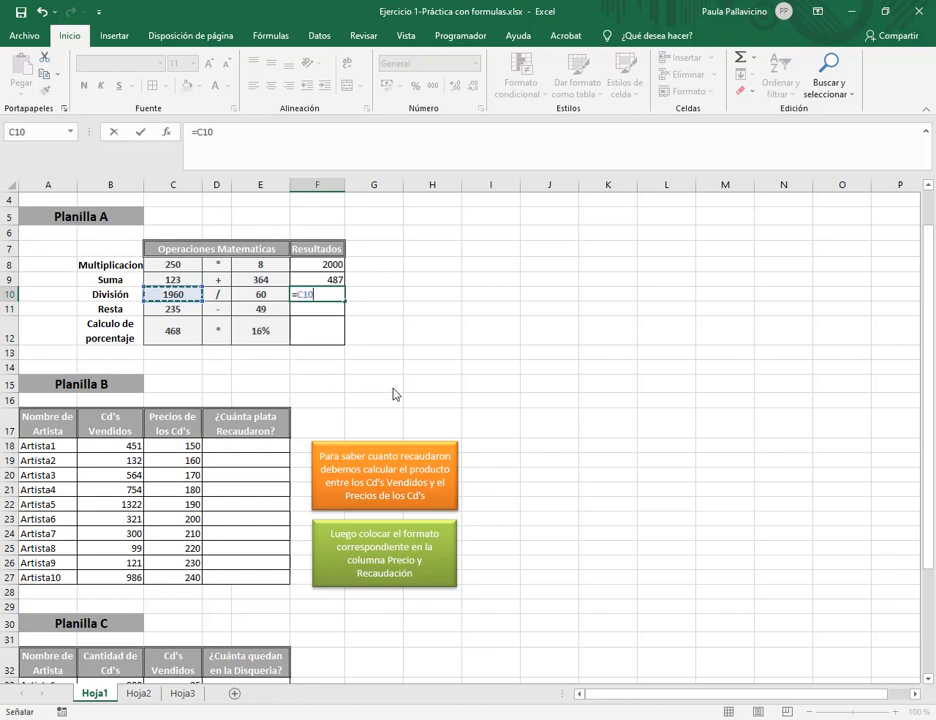
text(/)
click(262, 295)
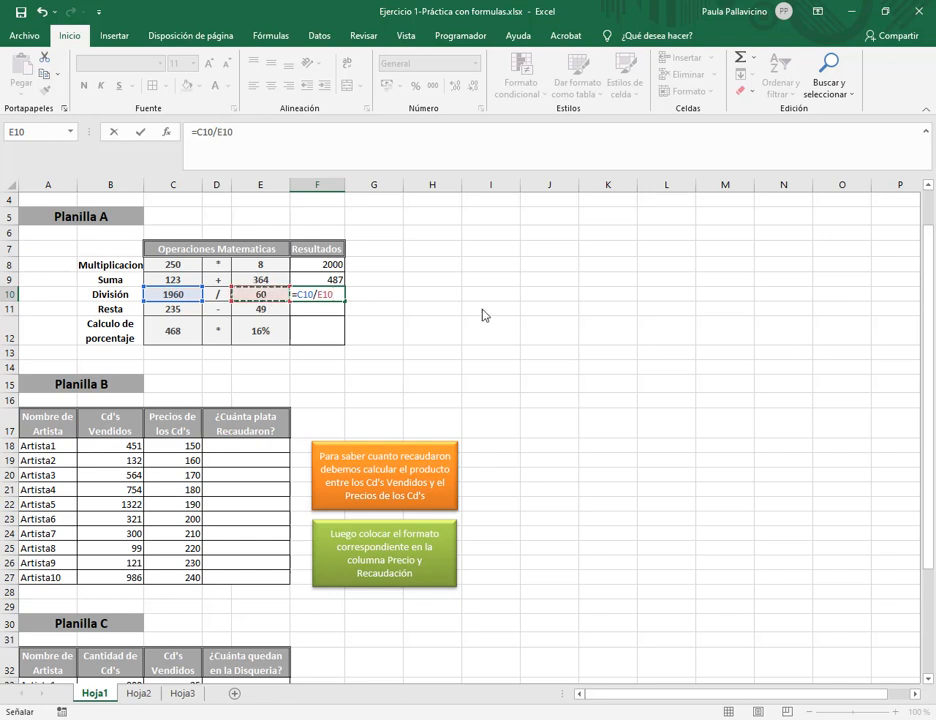
key(Return)
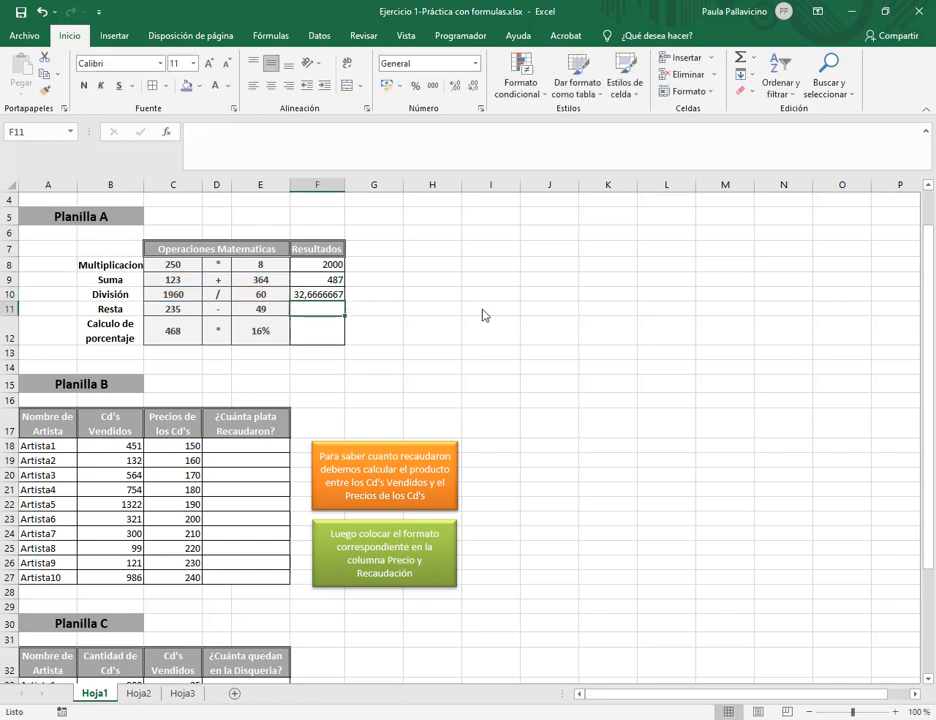
- Adjust the number of decimals shown in the División result, cell F10, to two decimal places
click(314, 298)
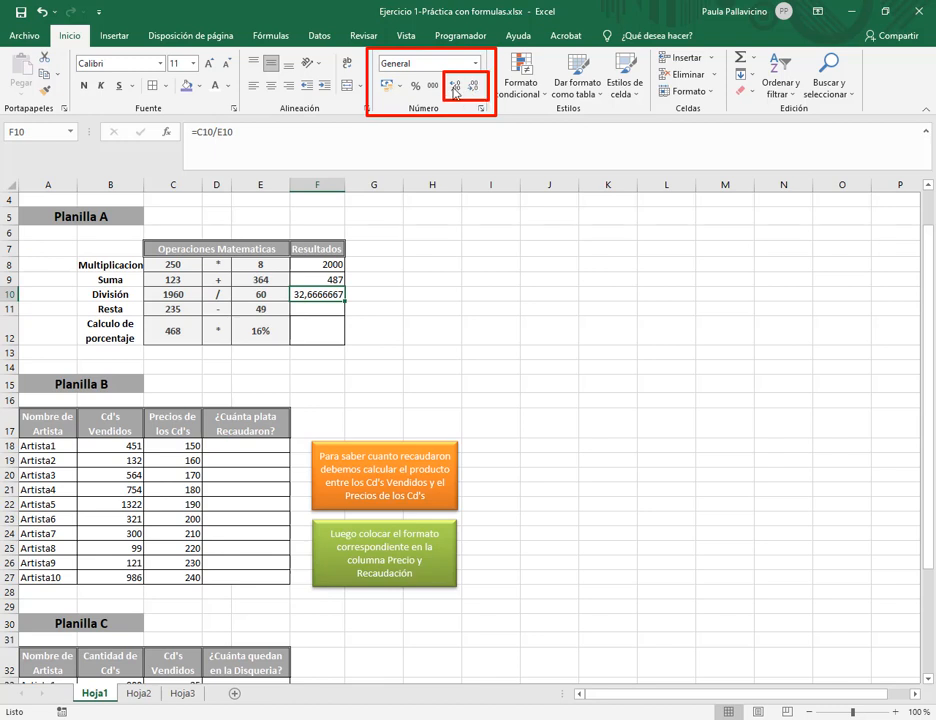
click(473, 92)
click(473, 92)
click(473, 92)
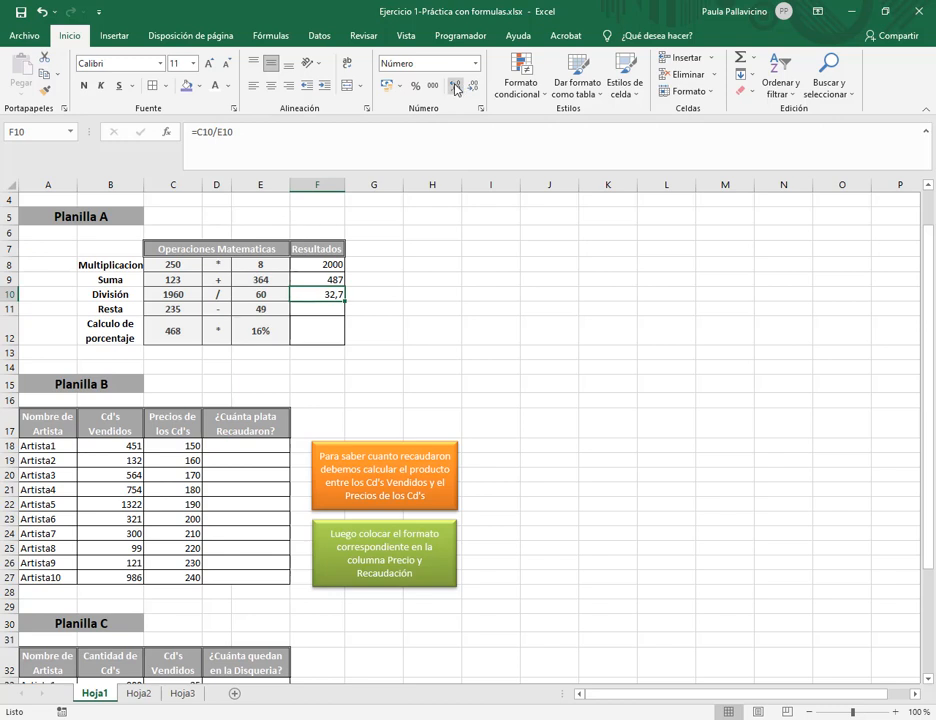
click(456, 88)
click(456, 88)
click(456, 88)
click(475, 88)
click(475, 88)
- Enter the formula =C11-E11 as the Resta result in cell F11
click(331, 313)
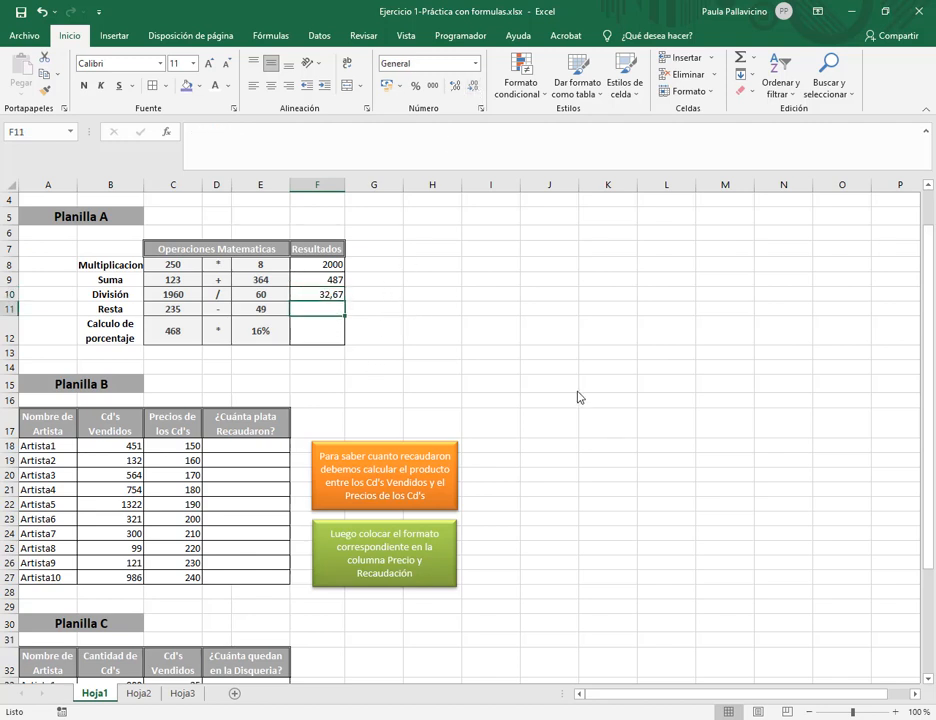
text(=)
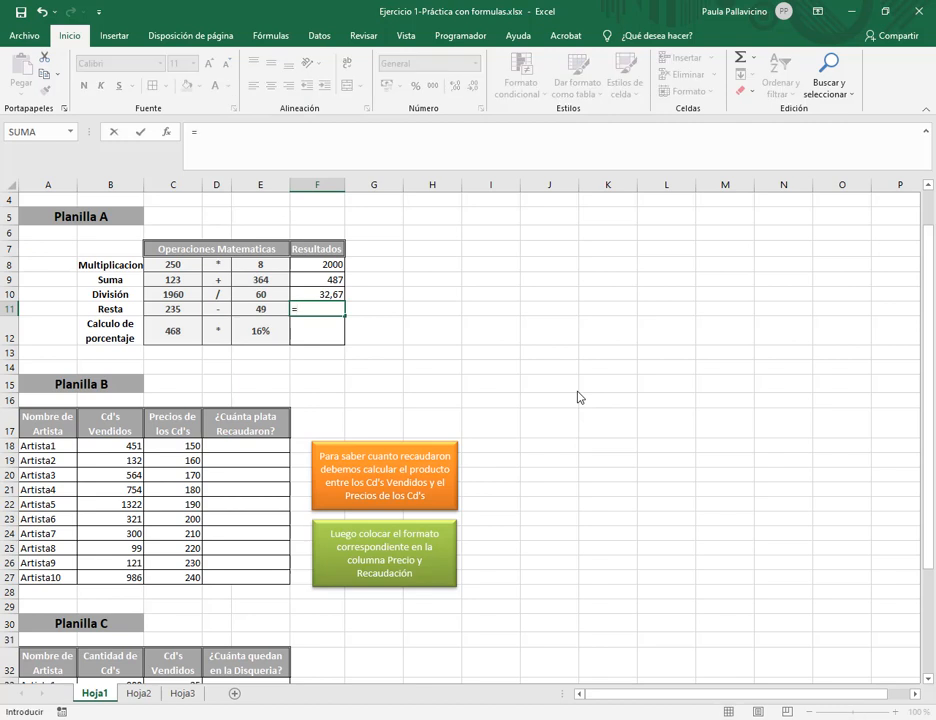
click(172, 310)
text(-)
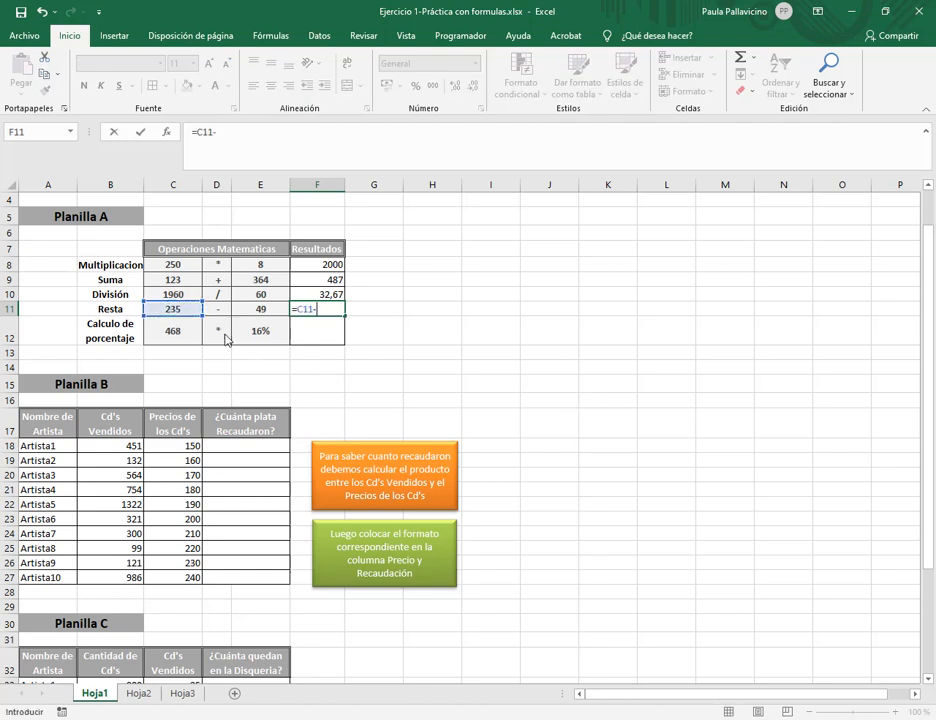
click(260, 309)
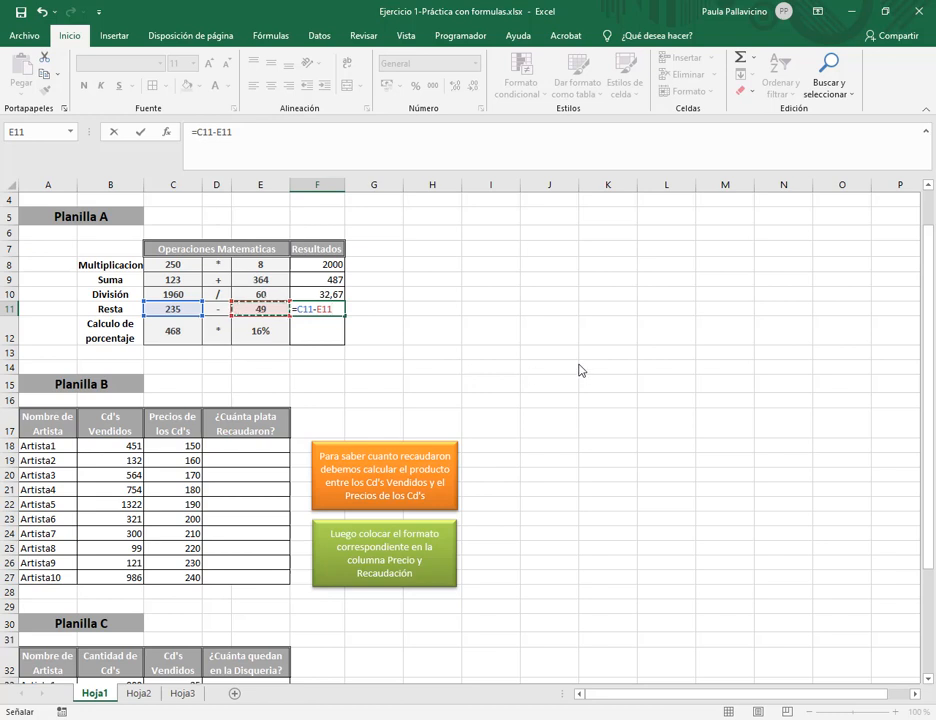
key(Return)
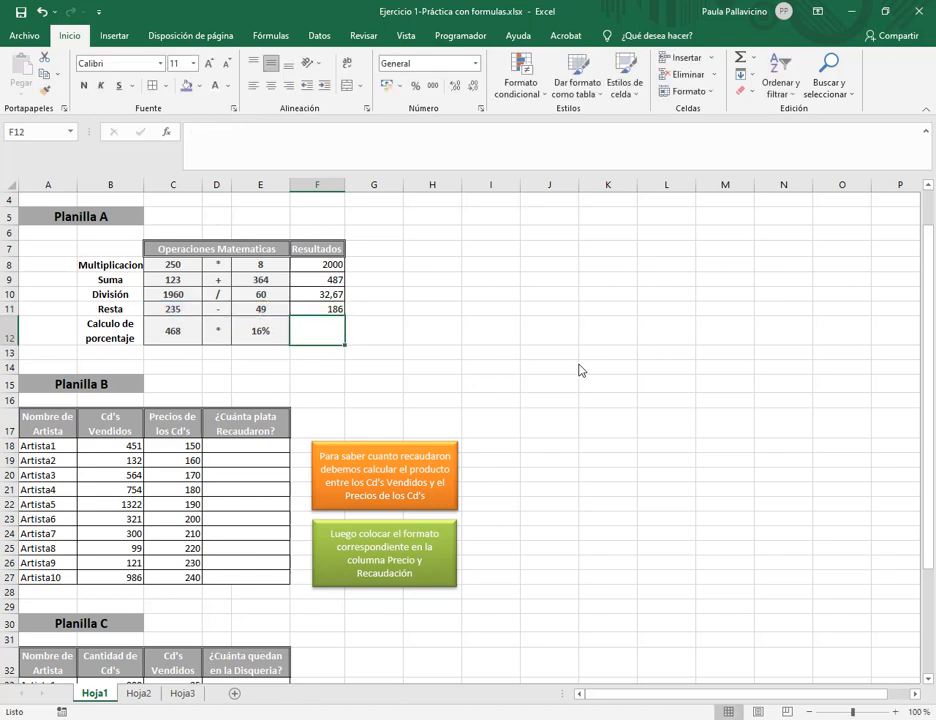
- Enter the formula =C12*E12 as the percentage calculation result in cell F12
text(=)
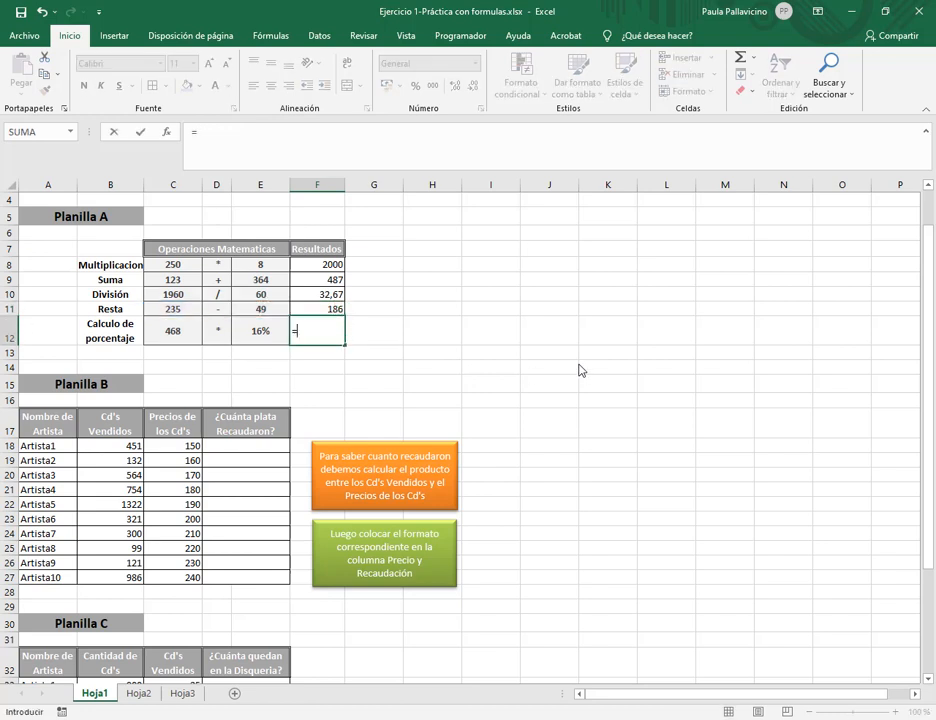
click(190, 338)
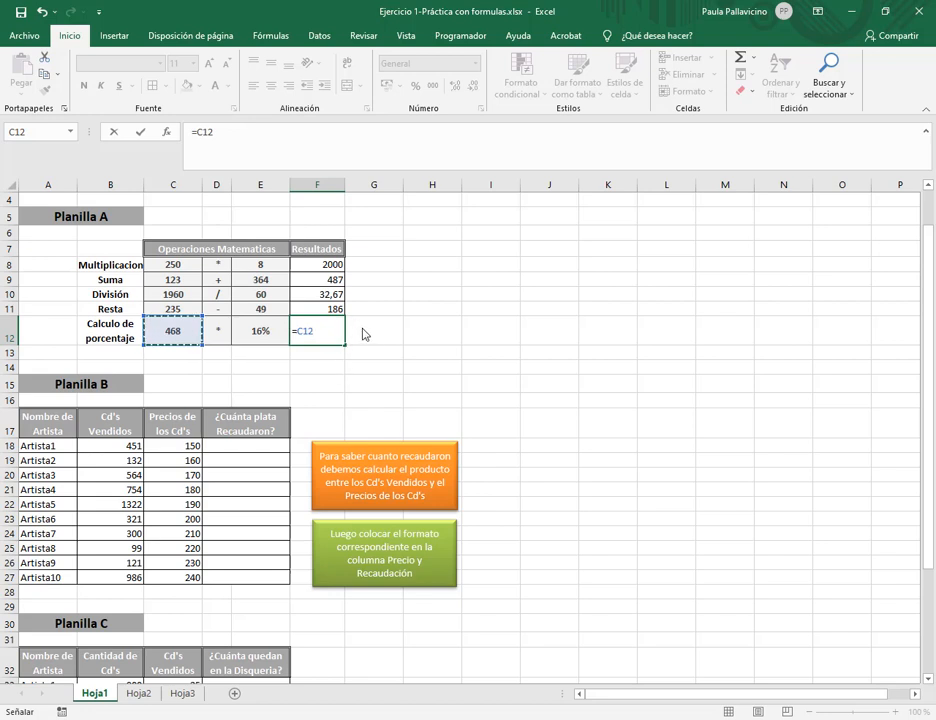
text(*)
click(272, 338)
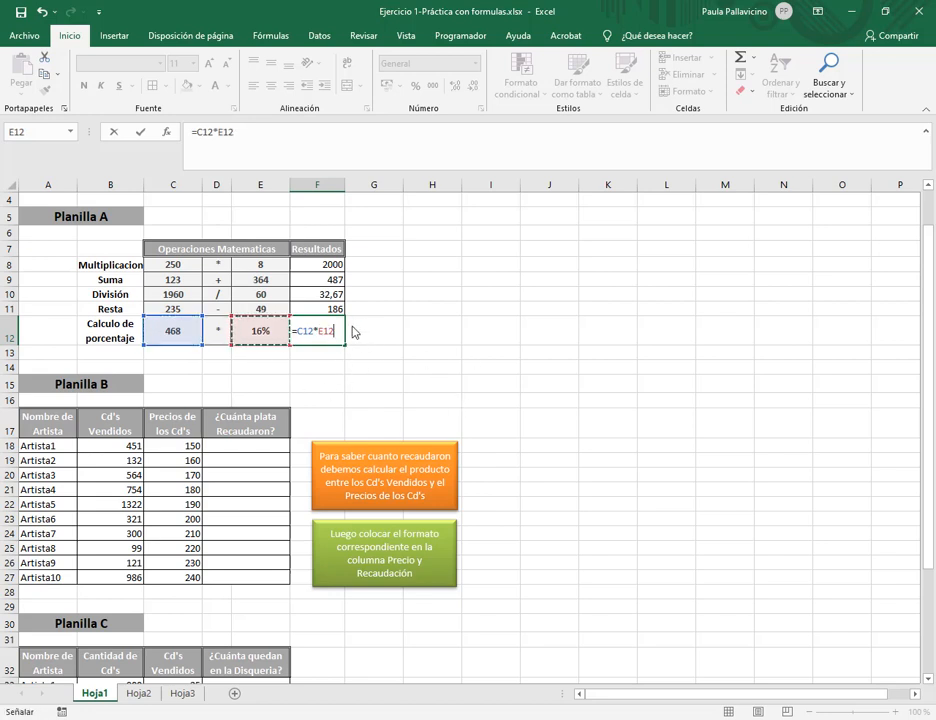
key(Return)
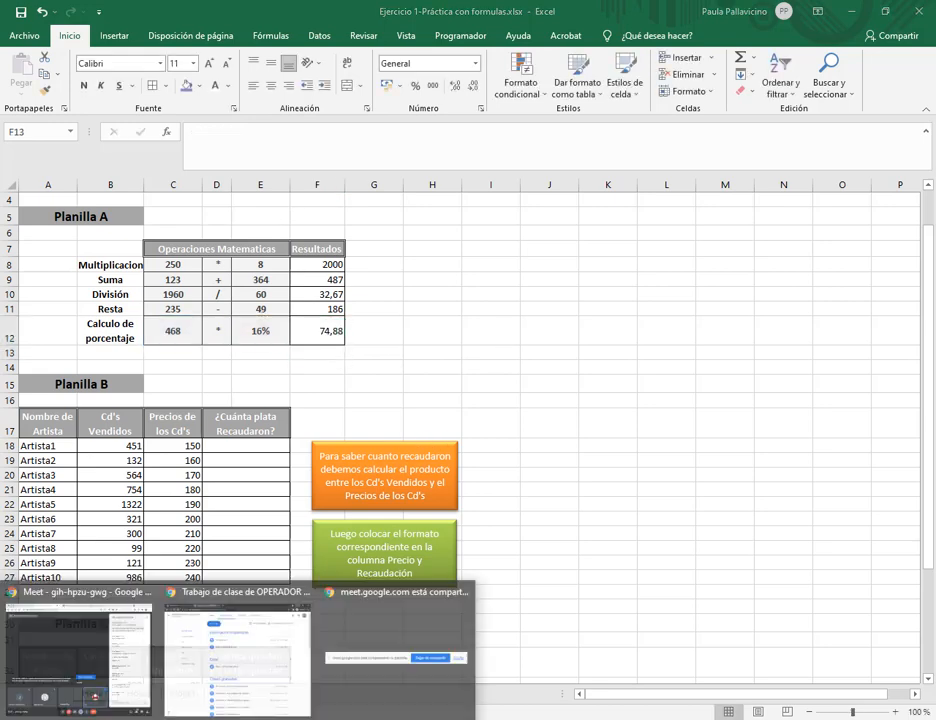
- Switch to the Google Meet call to check its messages, and return to the Ejercicio 1 workbook in Excel
click(105, 610)
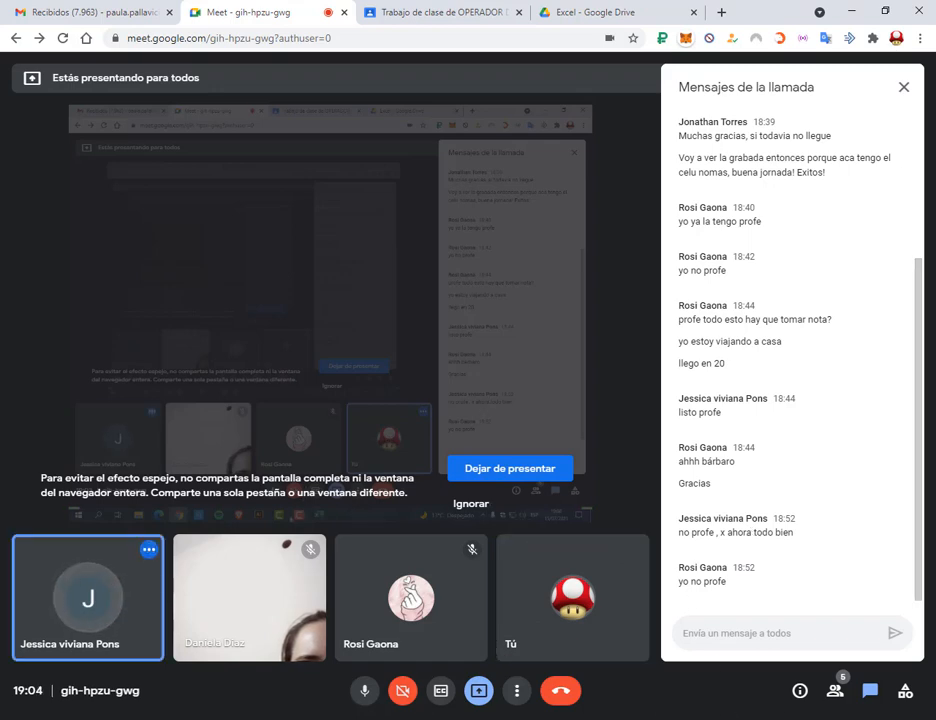
mouse_move(447, 719)
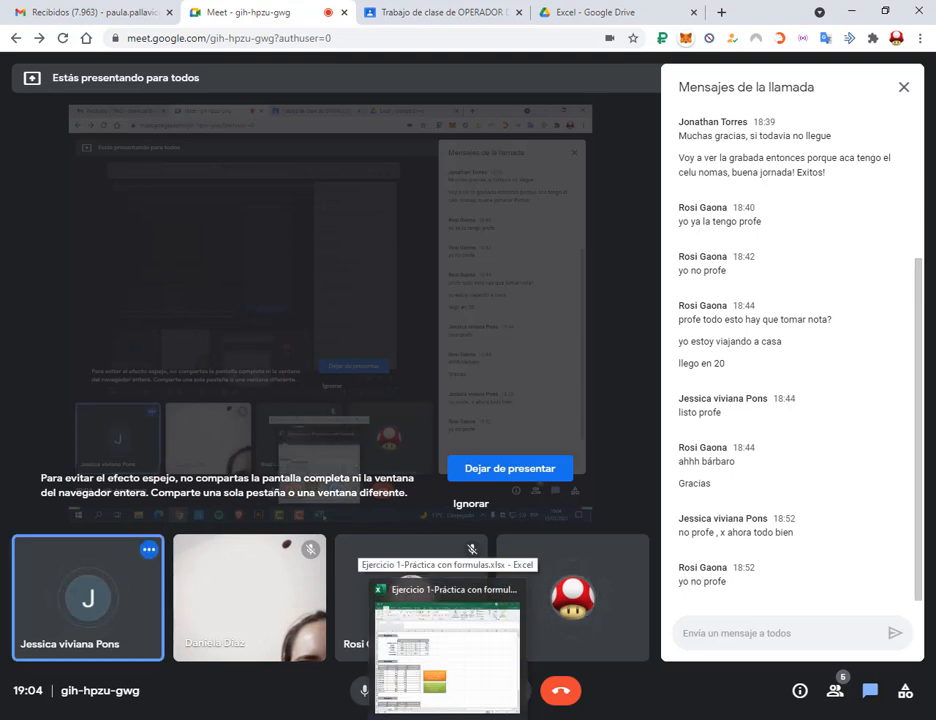
click(457, 702)
- Clear the Multiplicacion result in cell F8 and re-enter it as =C8*E8 by picking the referenced cells
click(318, 264)
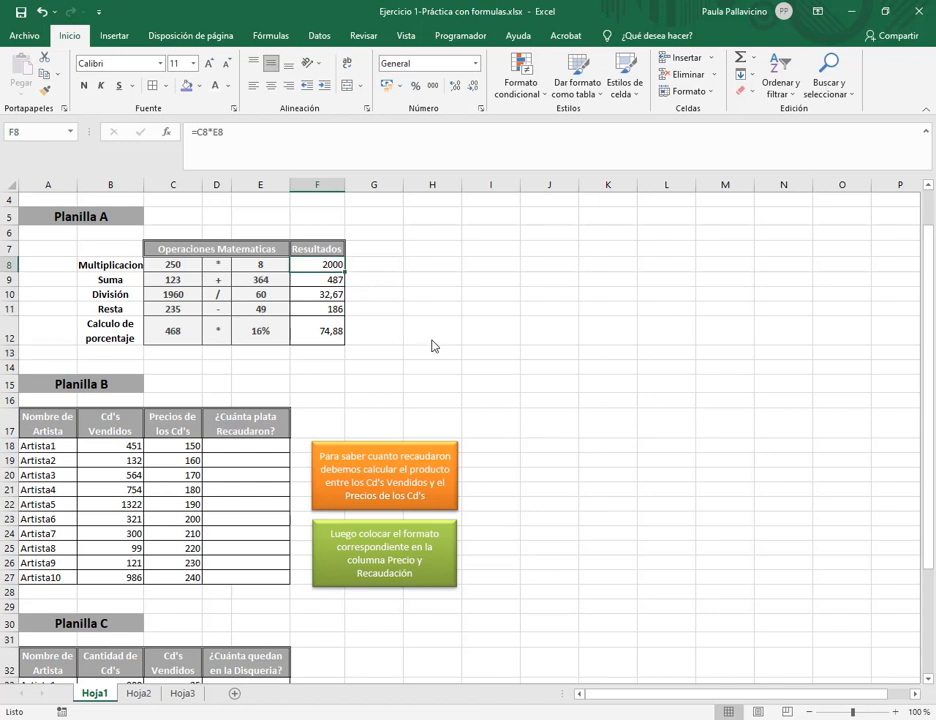
key(Delete)
text(=)
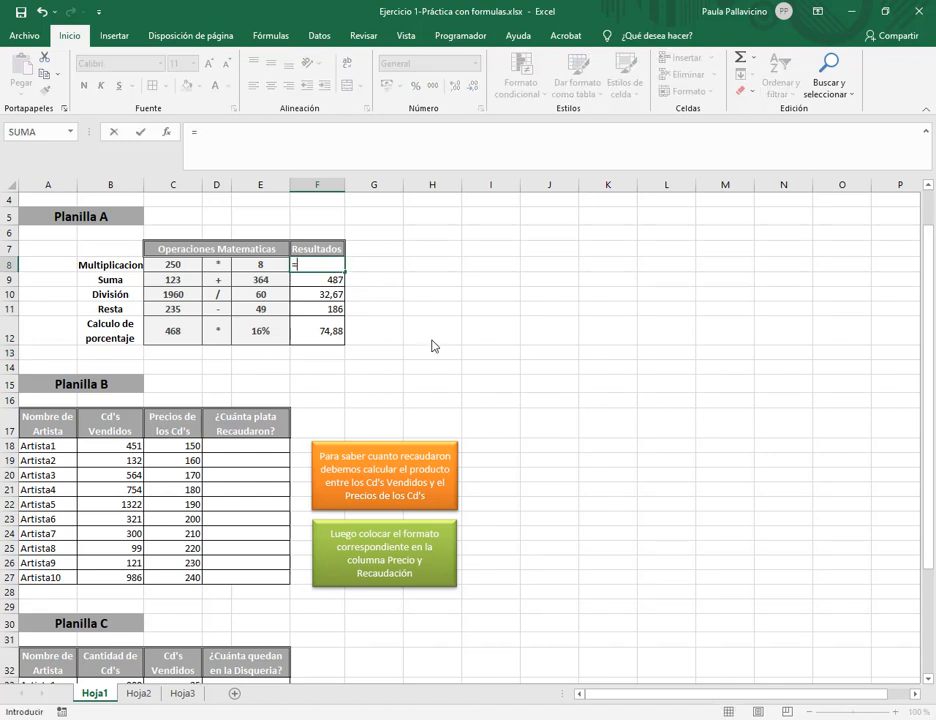
click(152, 268)
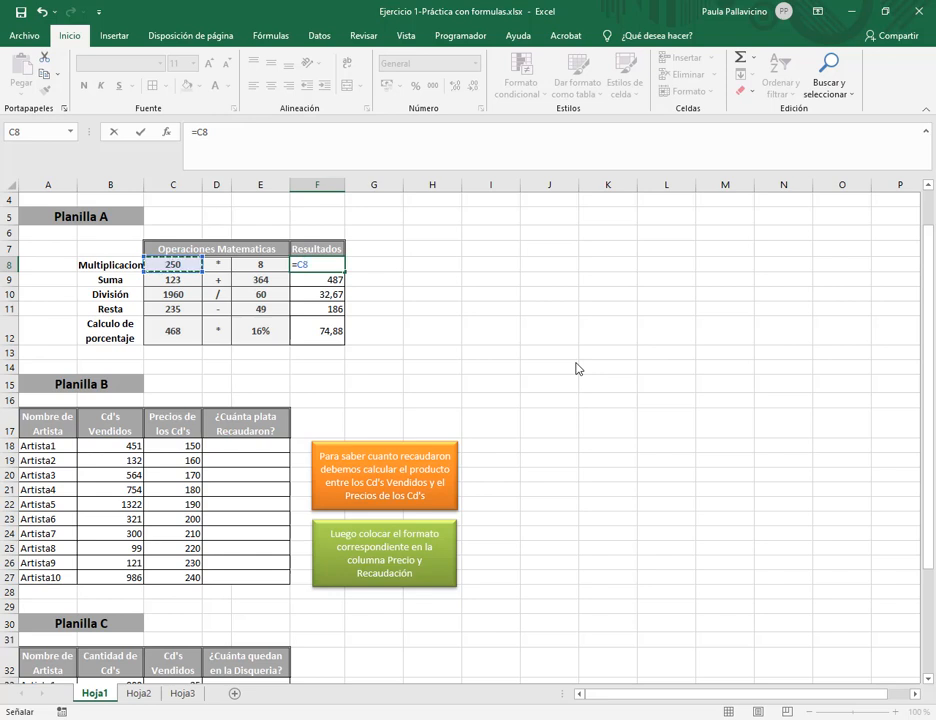
text(*)
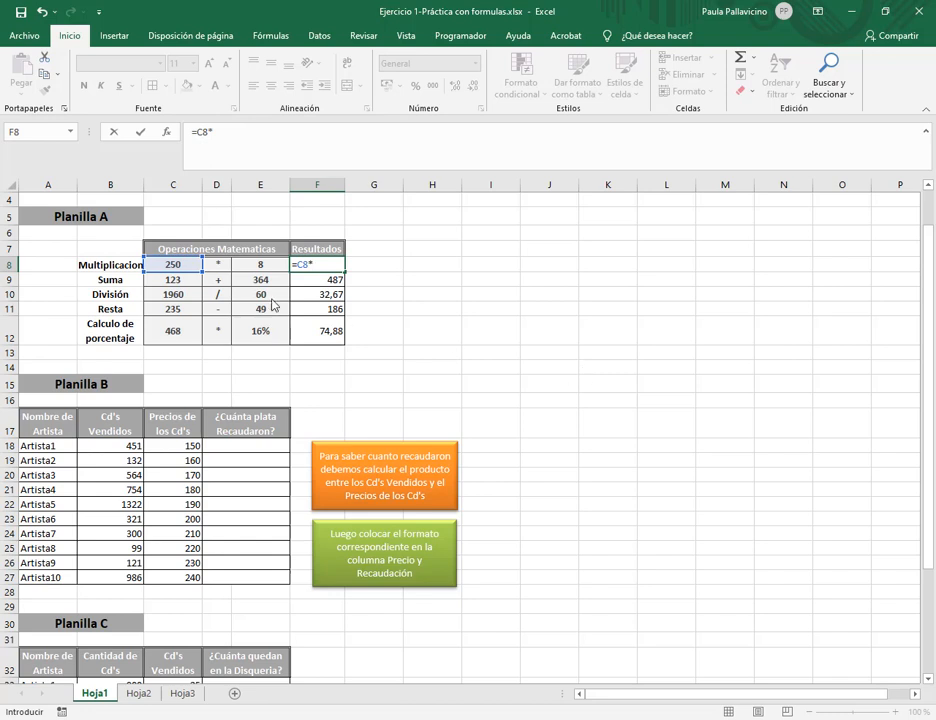
click(262, 265)
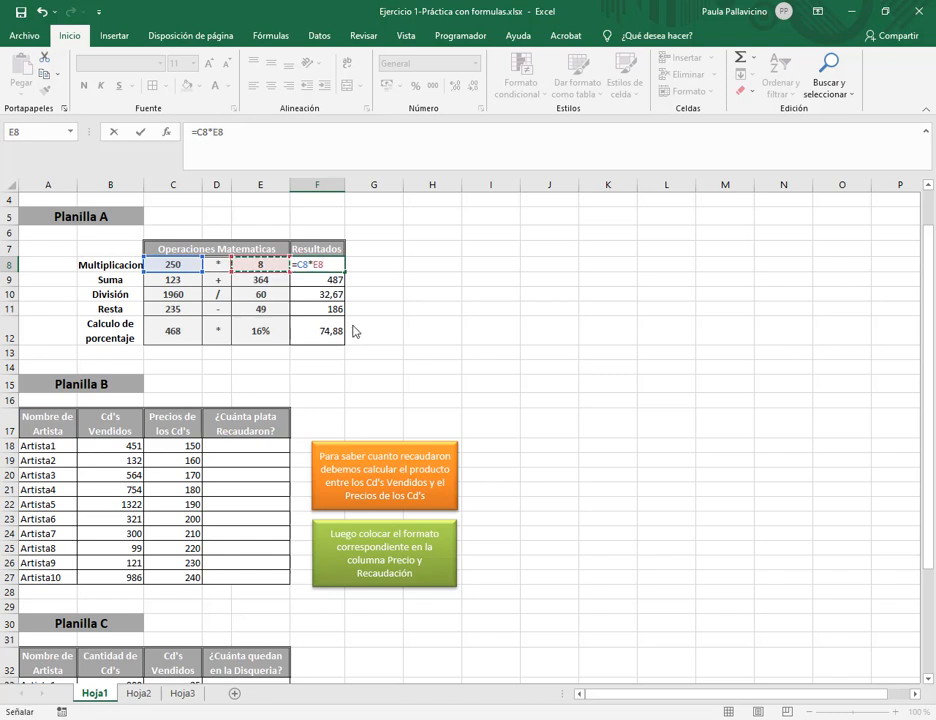
key(Return)
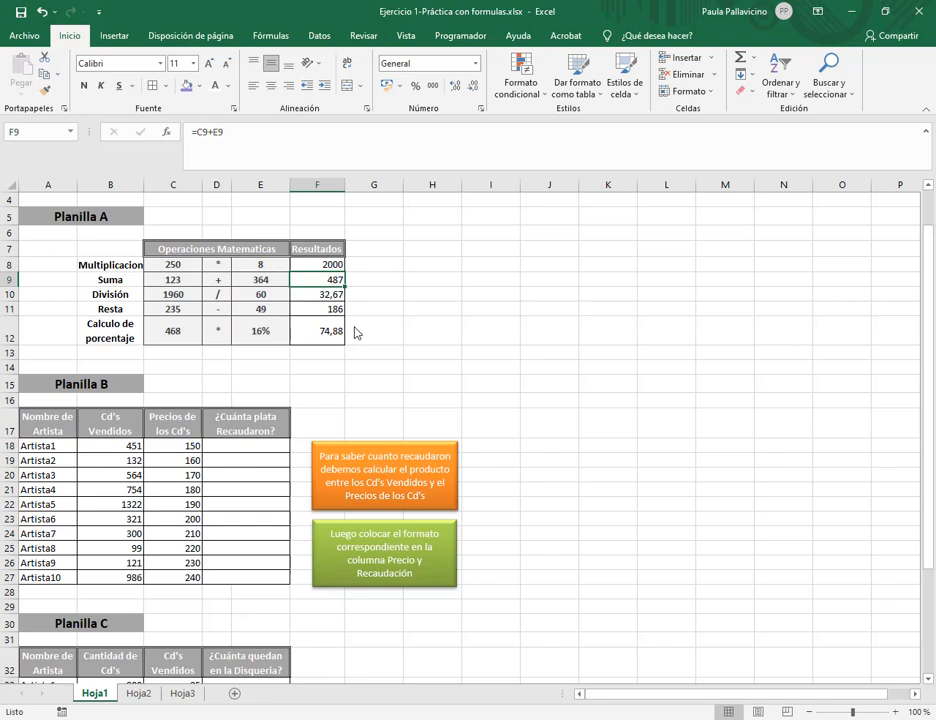
- Switch to the Google Meet call to check its messages, and return to the Multiplicacion result F8 in Excel
click(851, 10)
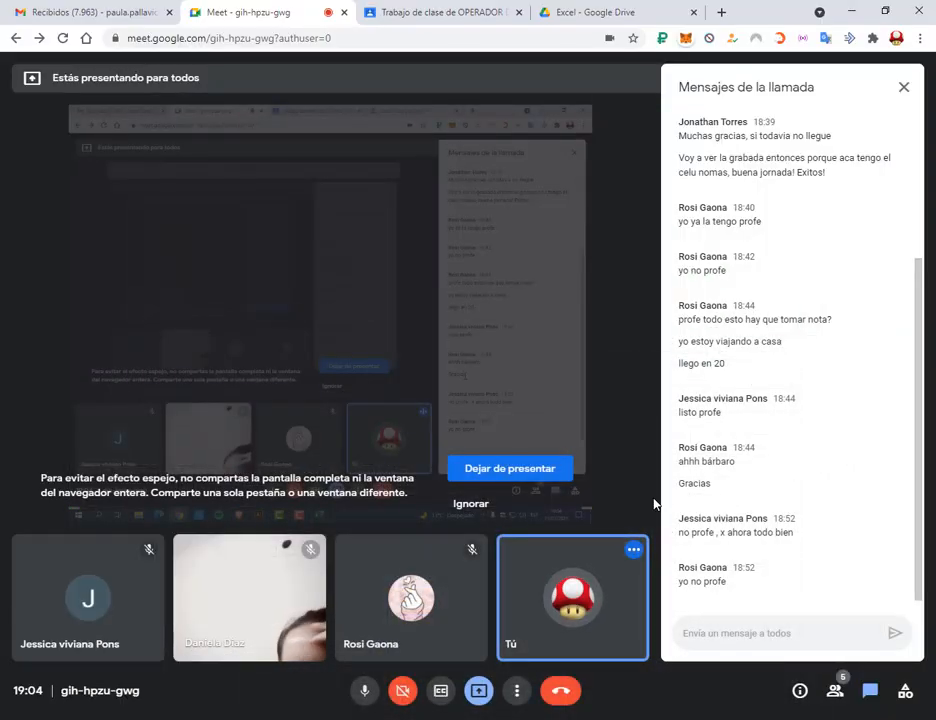
click(851, 10)
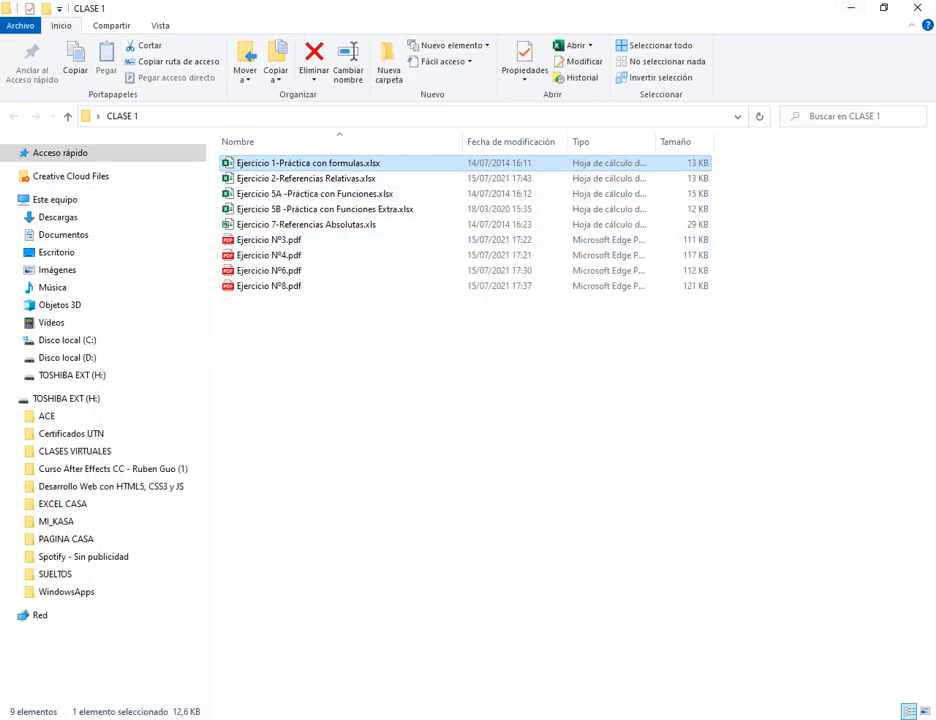
click(439, 712)
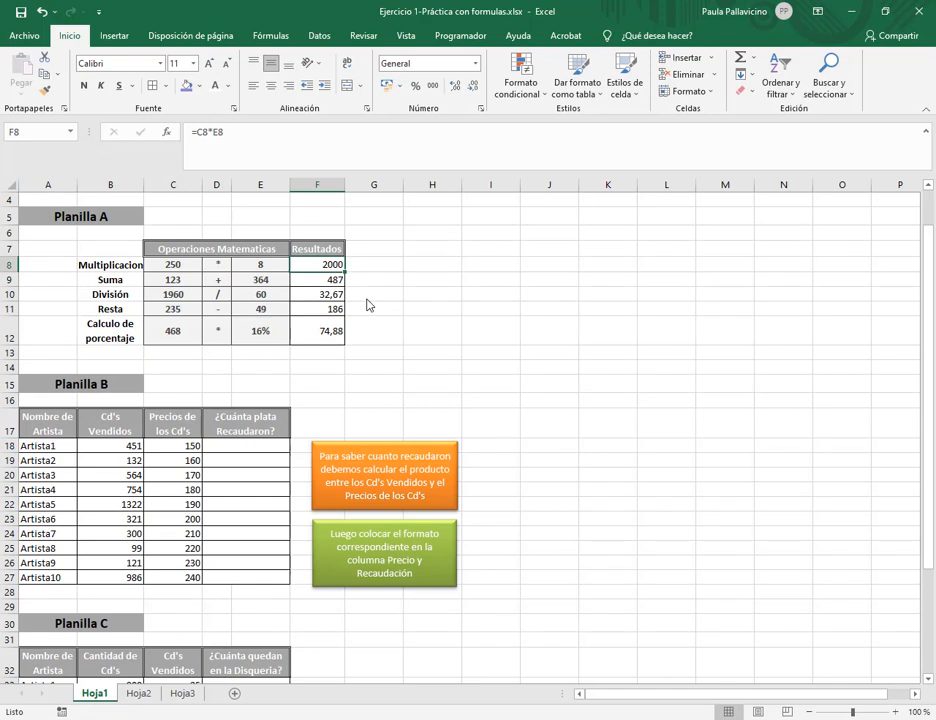
- Replace the Multiplicacion result in cell F8 with the manually written formula =c8*e8
key(Delete)
text(=)
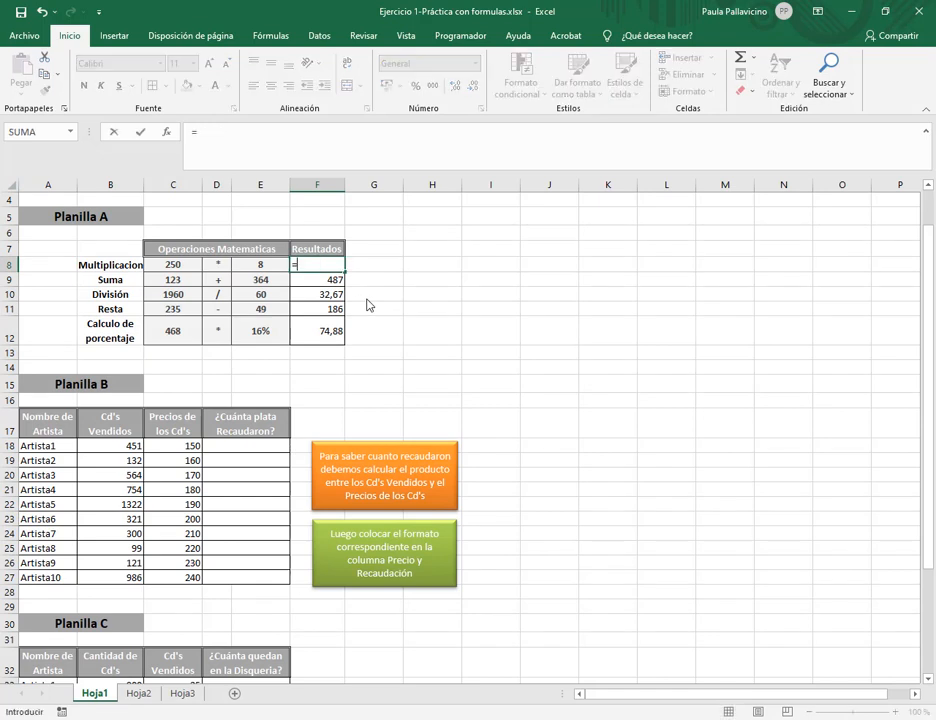
text(c)
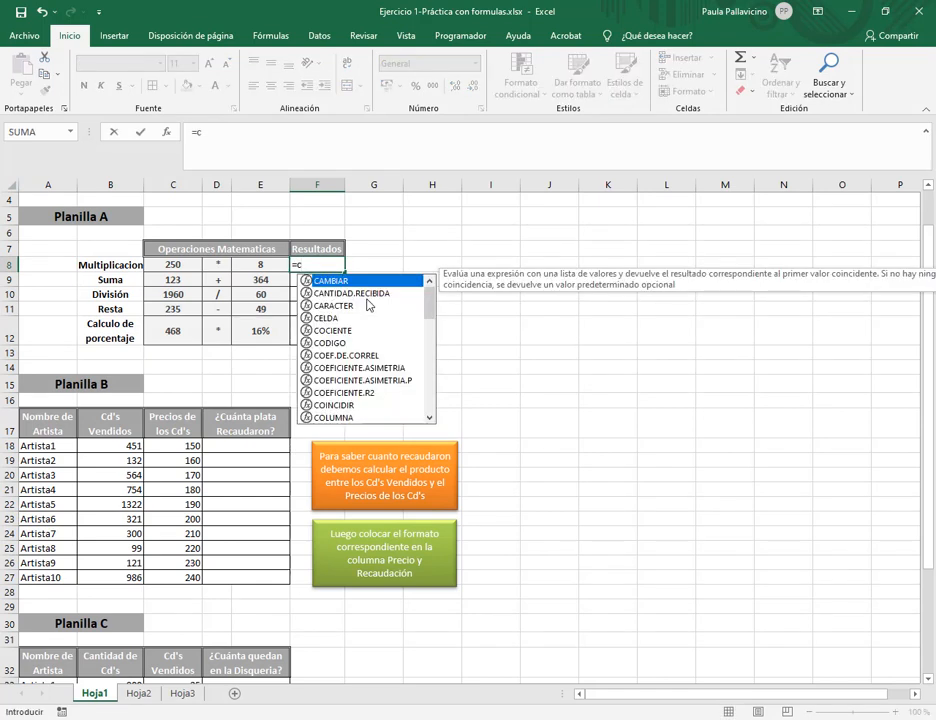
text(8*)
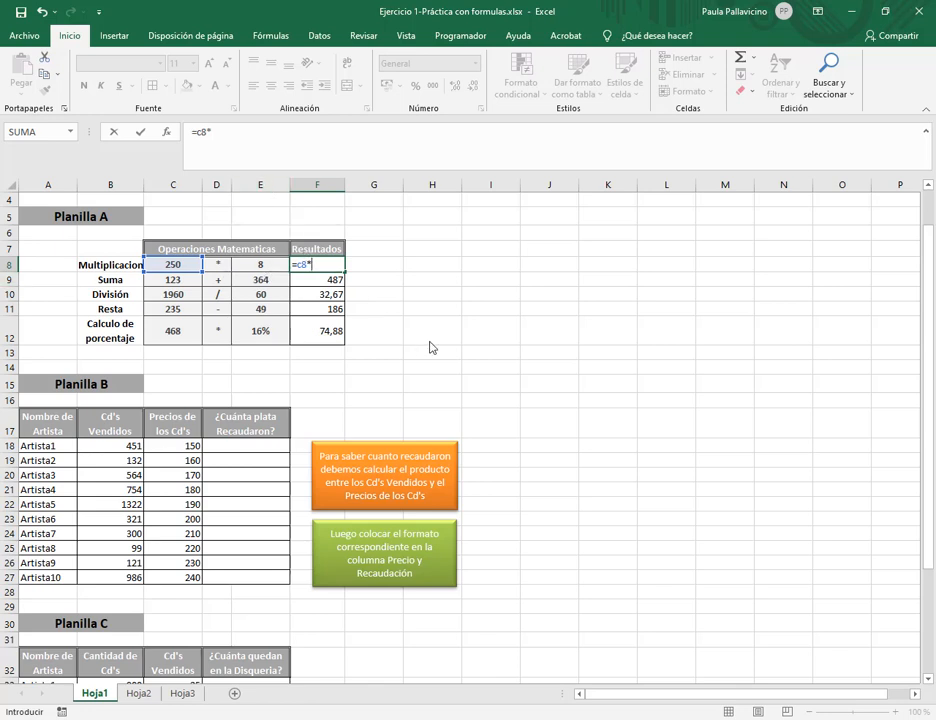
text(e8)
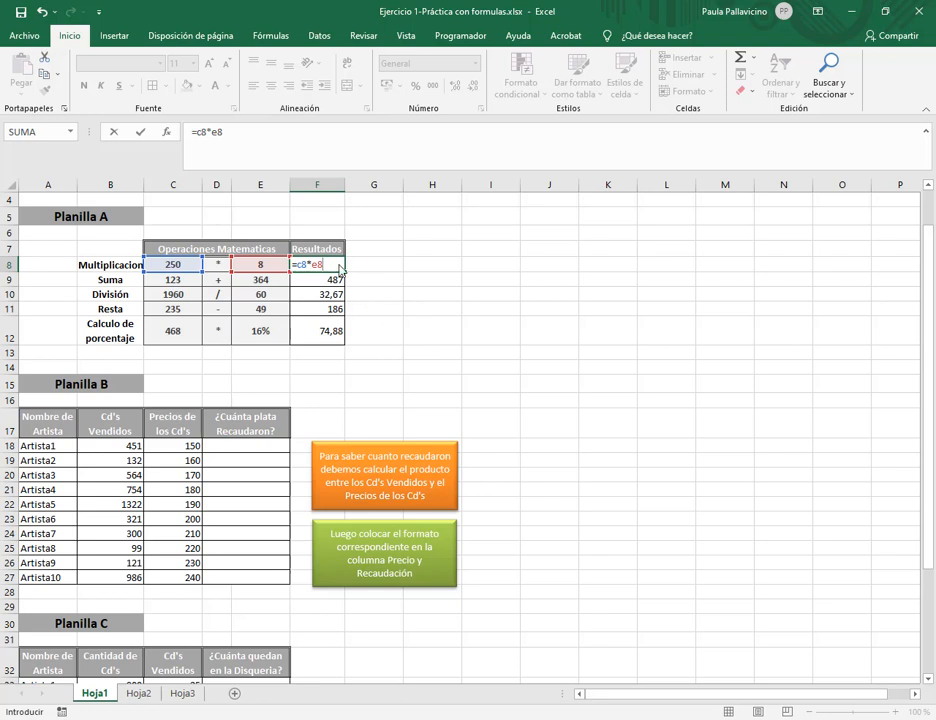
double_click(299, 265)
key(Return)
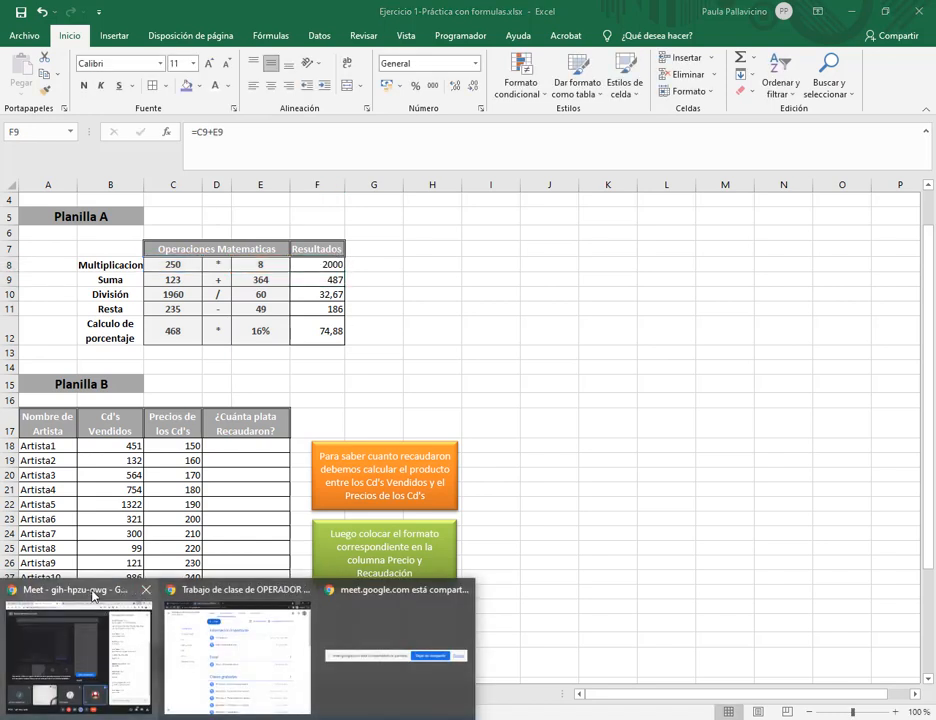
- Check the Google Meet call for participants' replies and go back to the Ejercicio 1 workbook in Excel
click(96, 652)
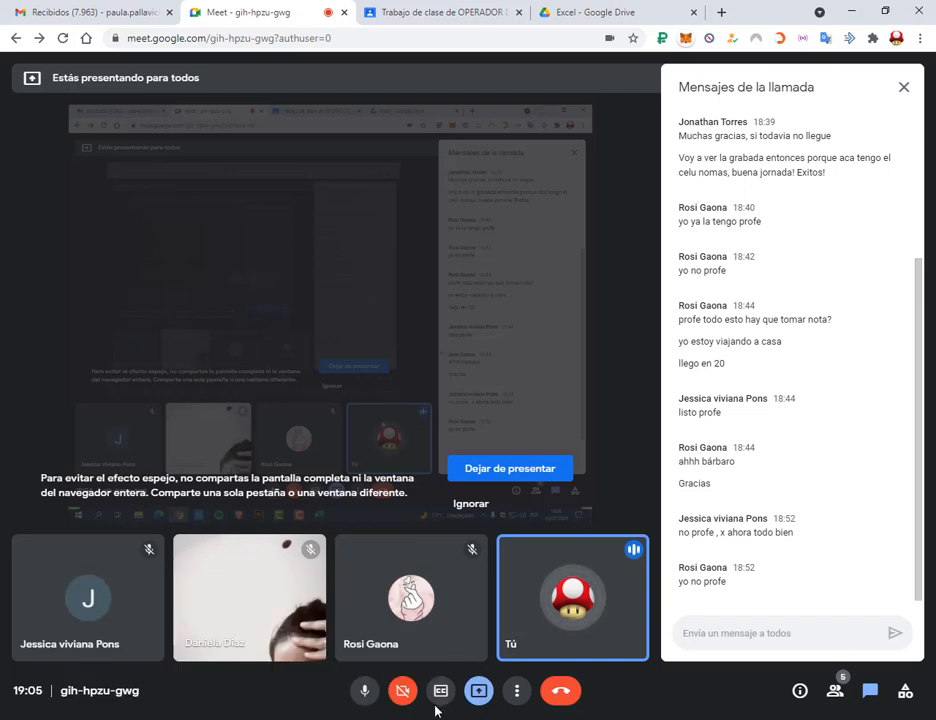
mouse_move(447, 719)
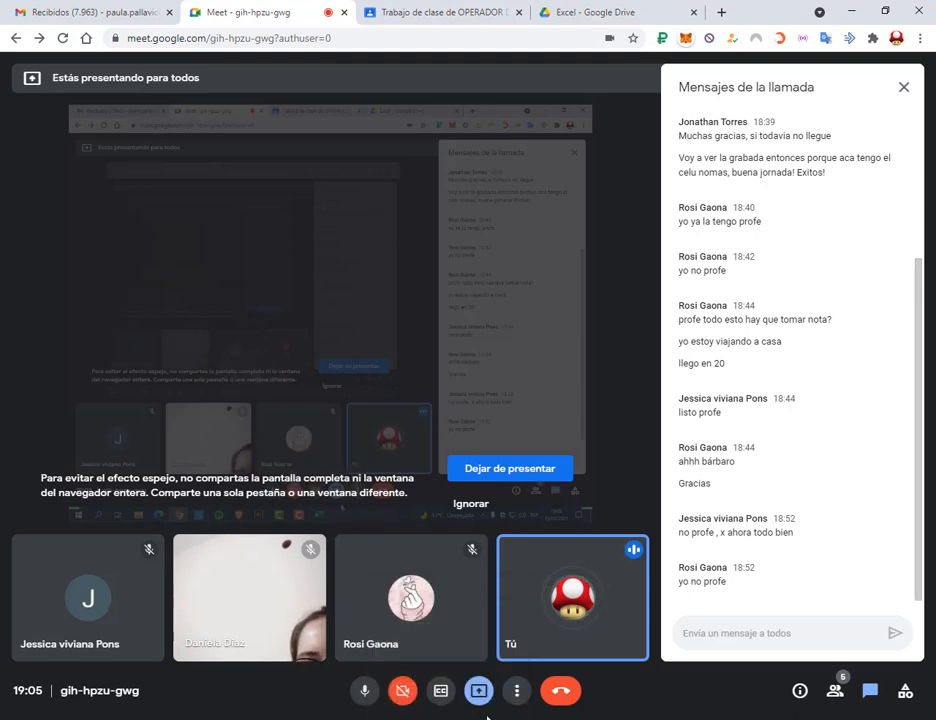
click(448, 715)
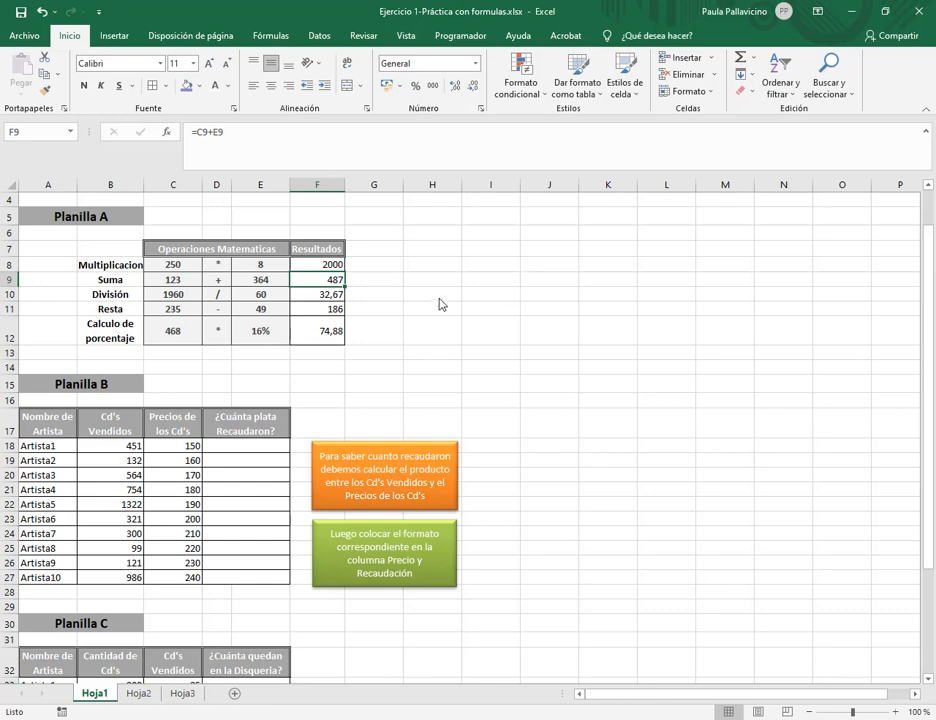
- Examine the Planilla B table, its headers and the Cd's Vendidos and Precios de los Cd's columns for Artista1 to Artista10
scroll(441, 305, down, 2)
scroll(435, 308, down, 1)
click(69, 236)
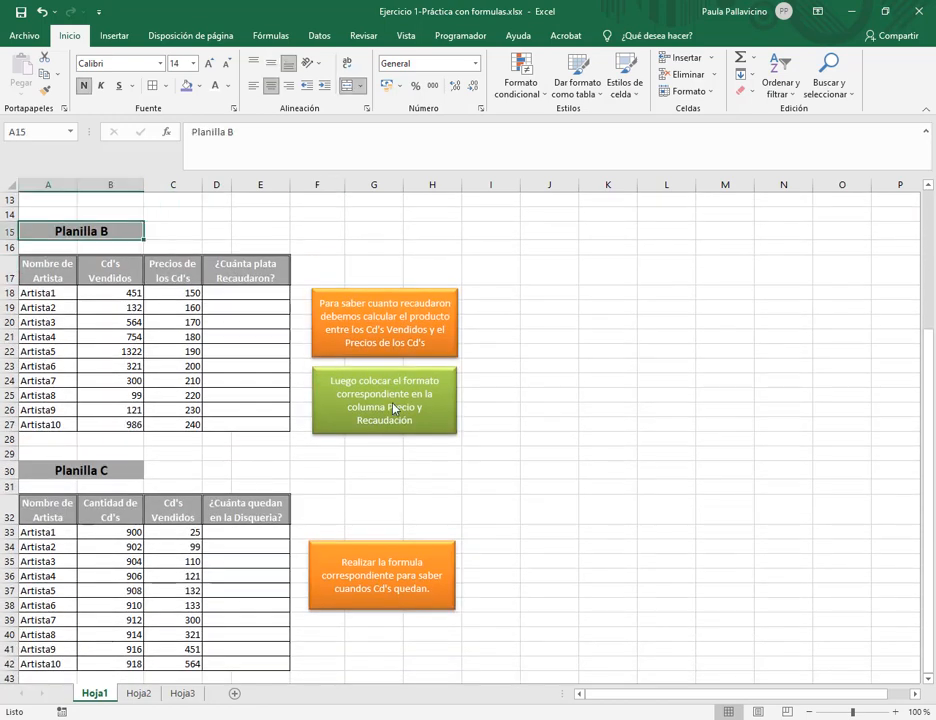
drag(50, 272, 249, 420)
click(45, 270)
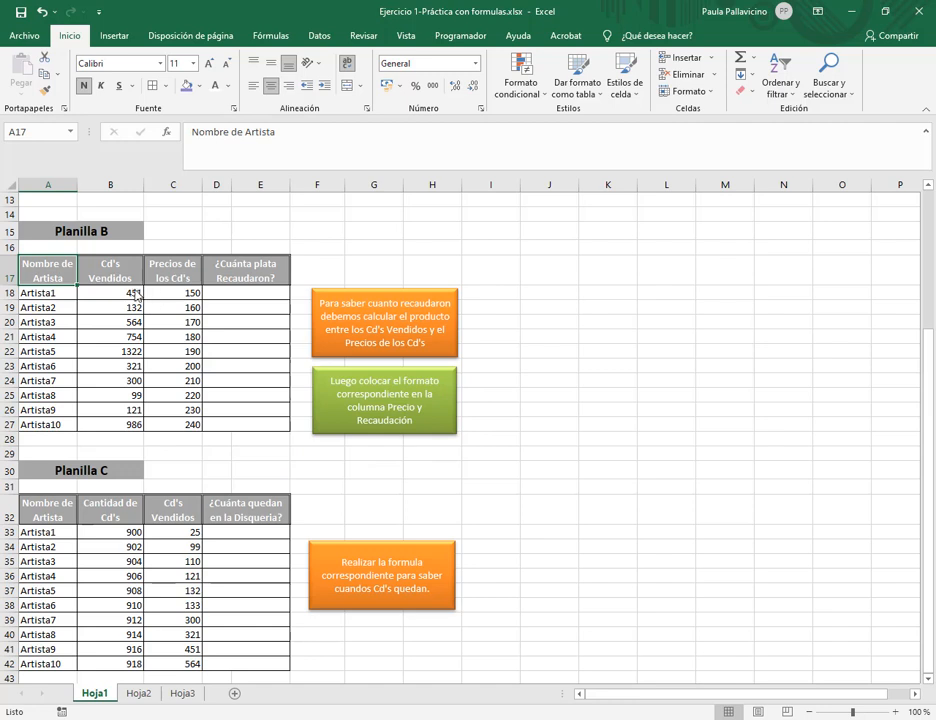
drag(120, 293, 187, 428)
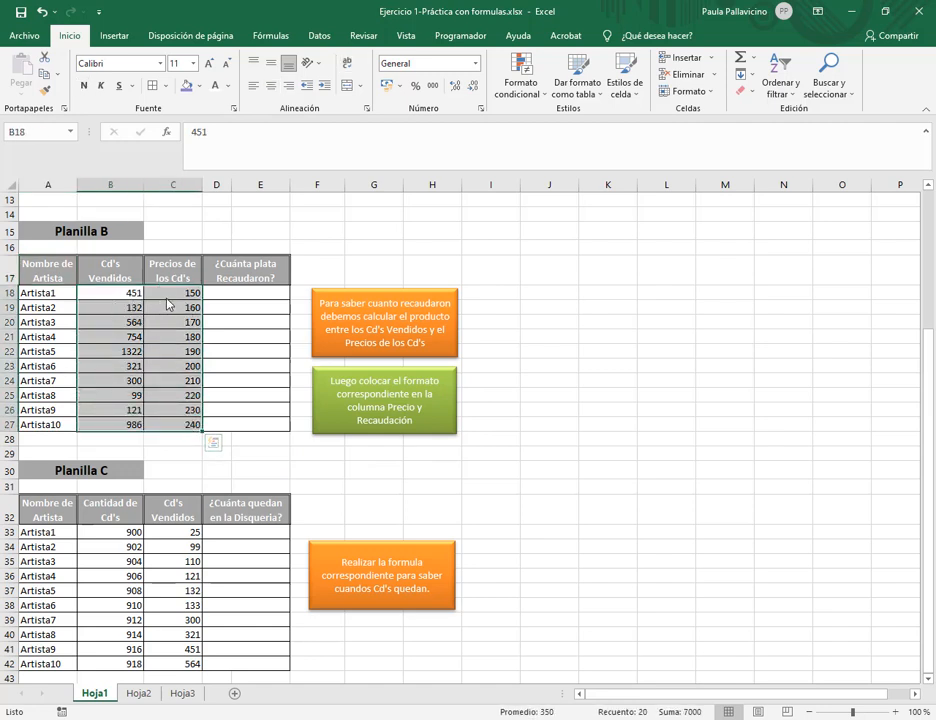
click(168, 299)
drag(132, 296, 132, 428)
drag(172, 297, 190, 425)
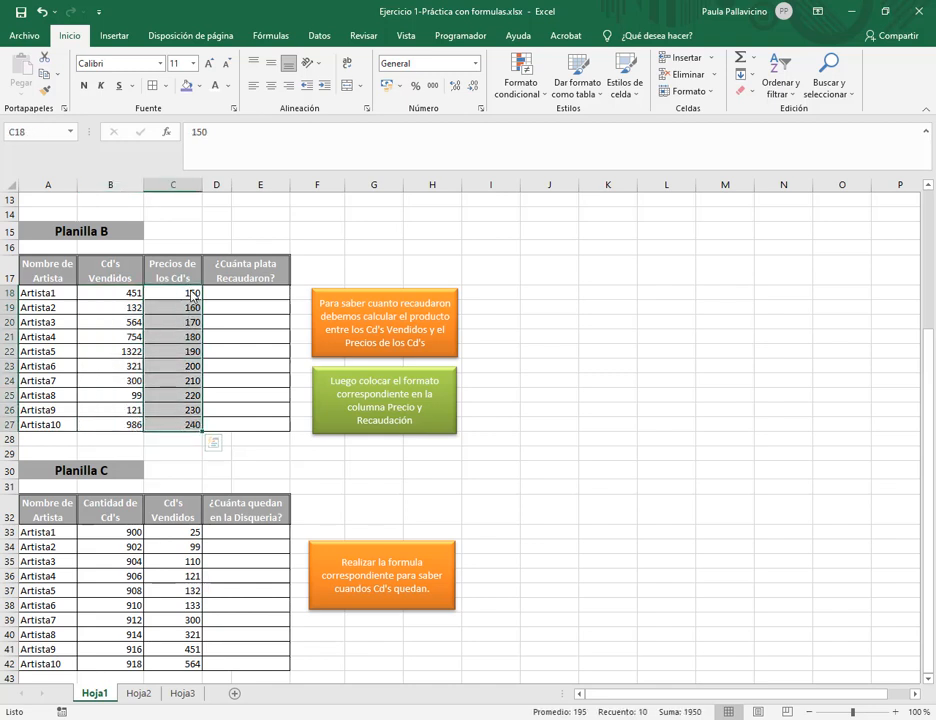
click(193, 296)
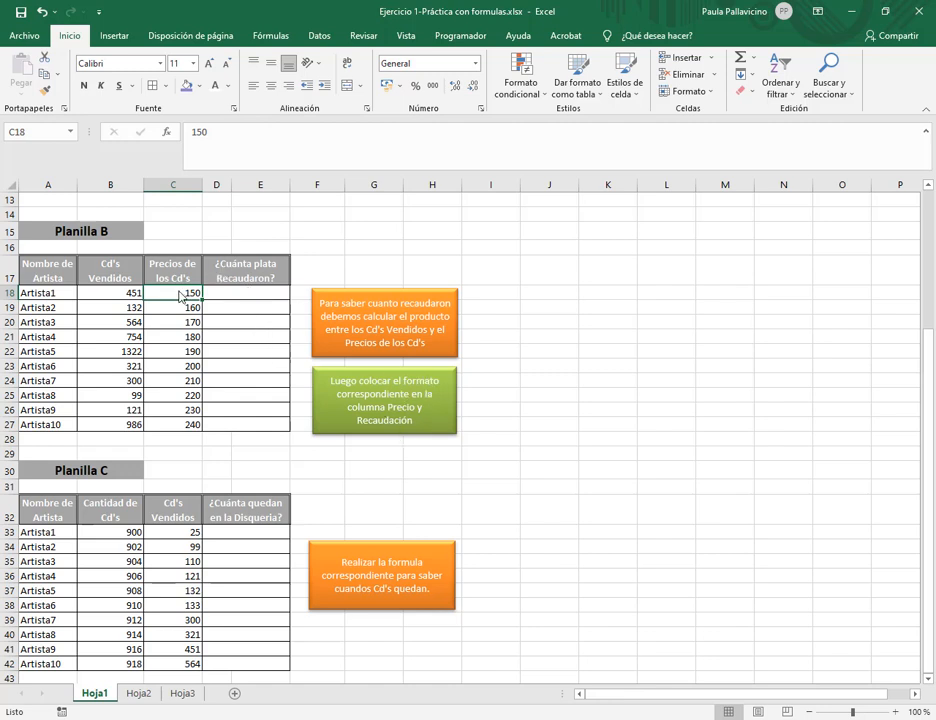
drag(185, 294, 192, 424)
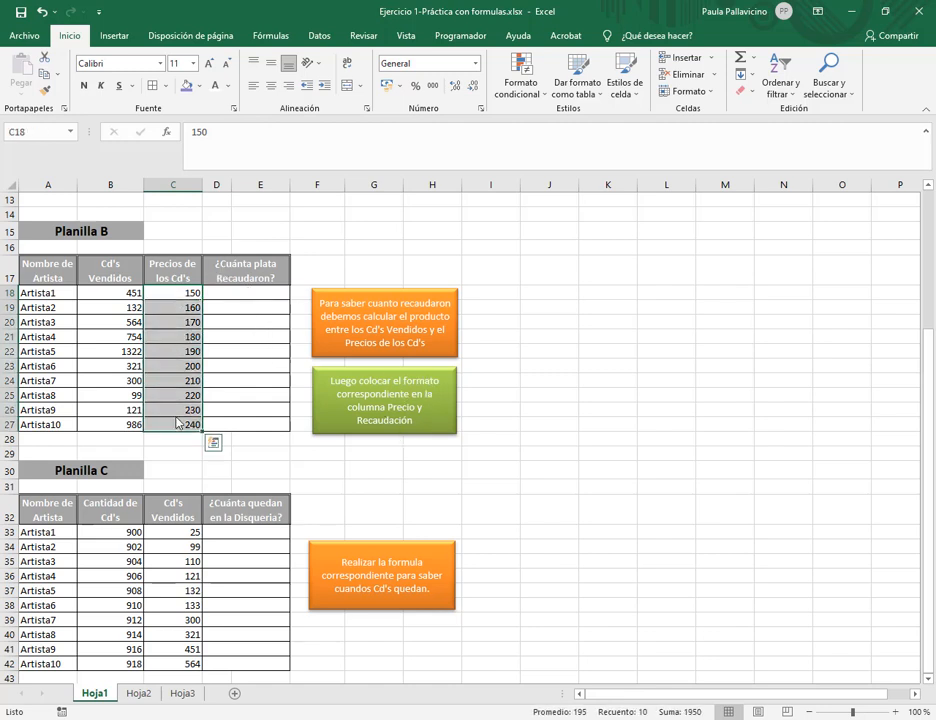
click(185, 295)
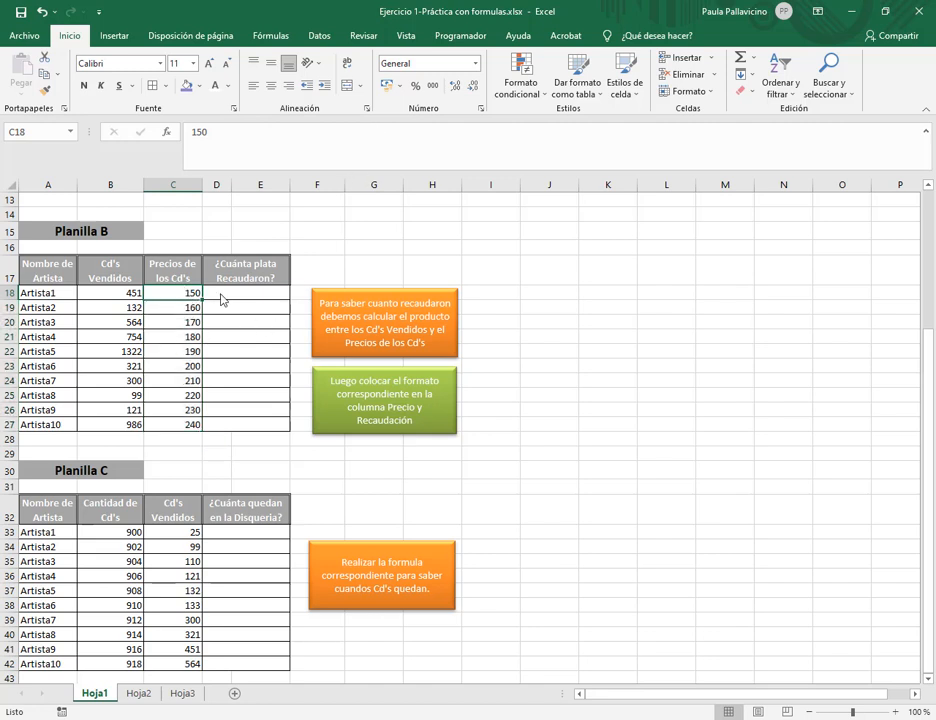
- Enter the formula =B18*C18 in cell D18 to calculate how much money Artista1 raised
click(222, 298)
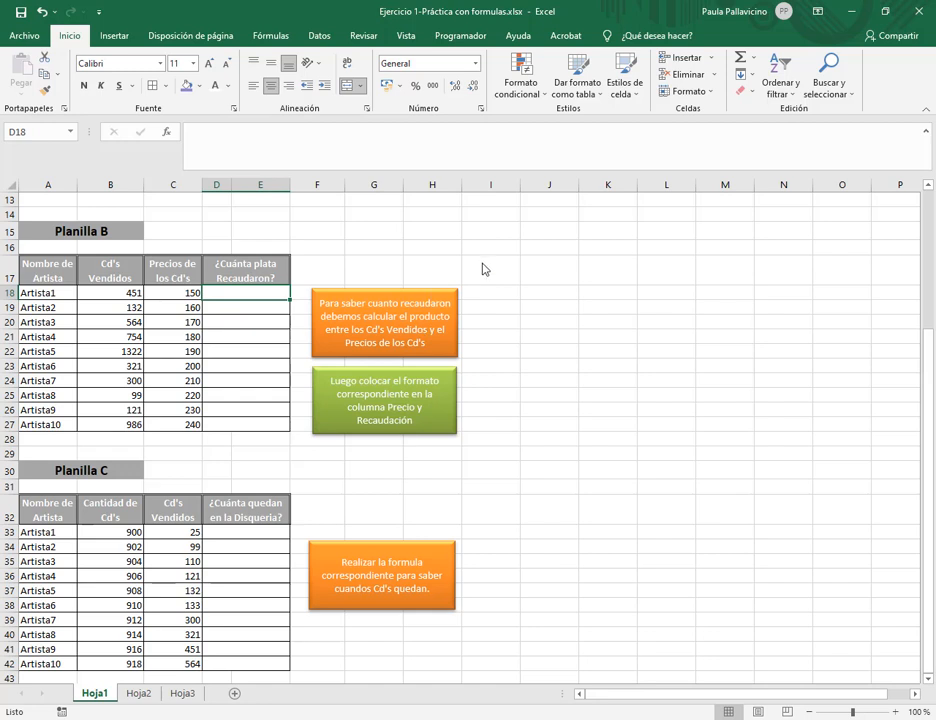
text(=)
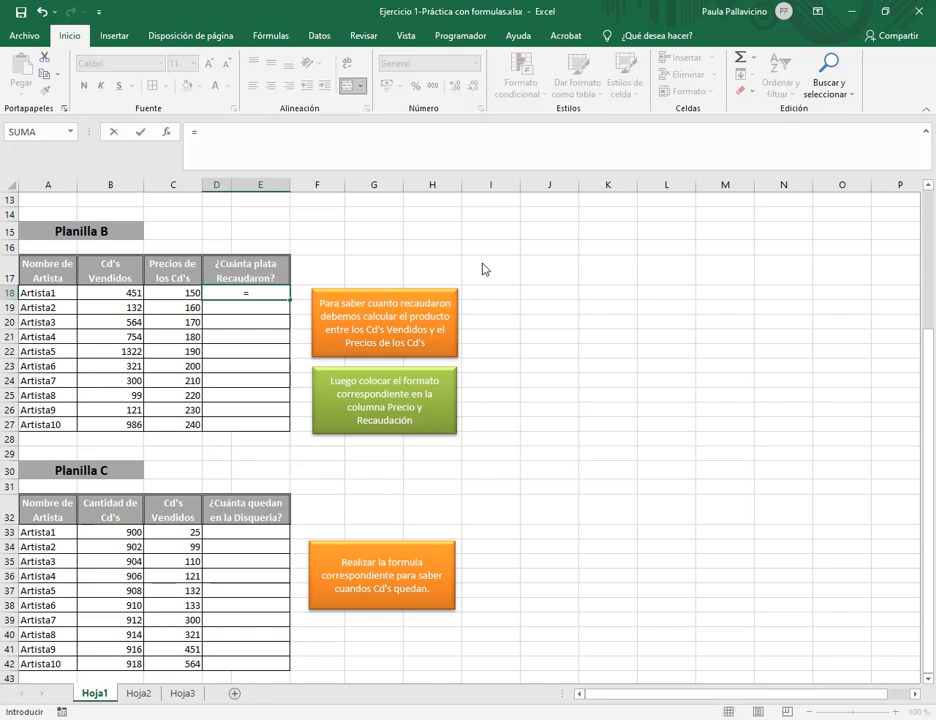
click(130, 293)
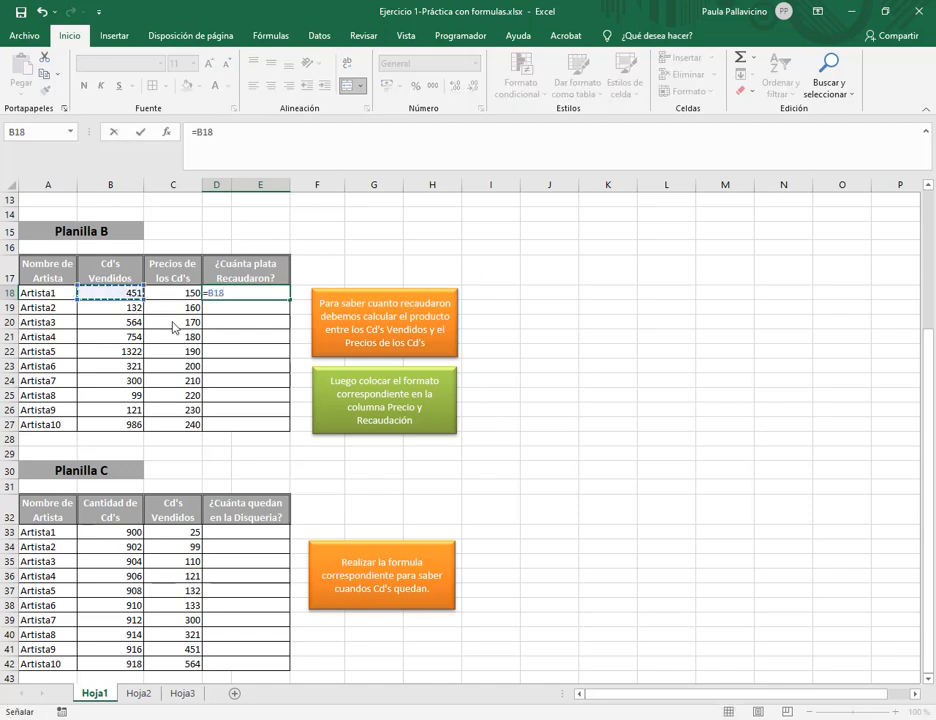
text(*)
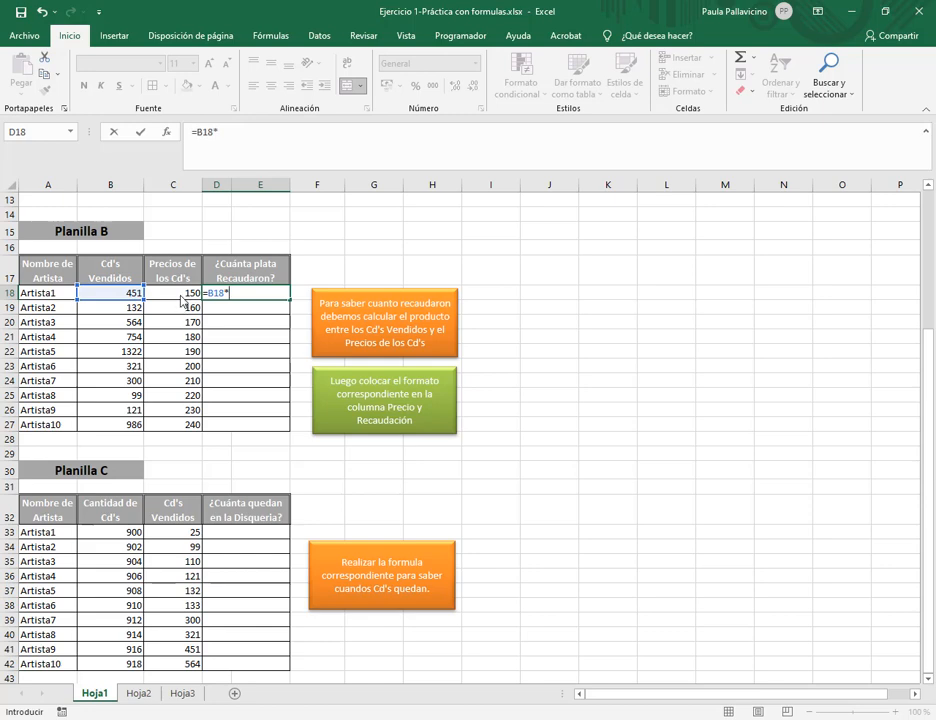
click(182, 295)
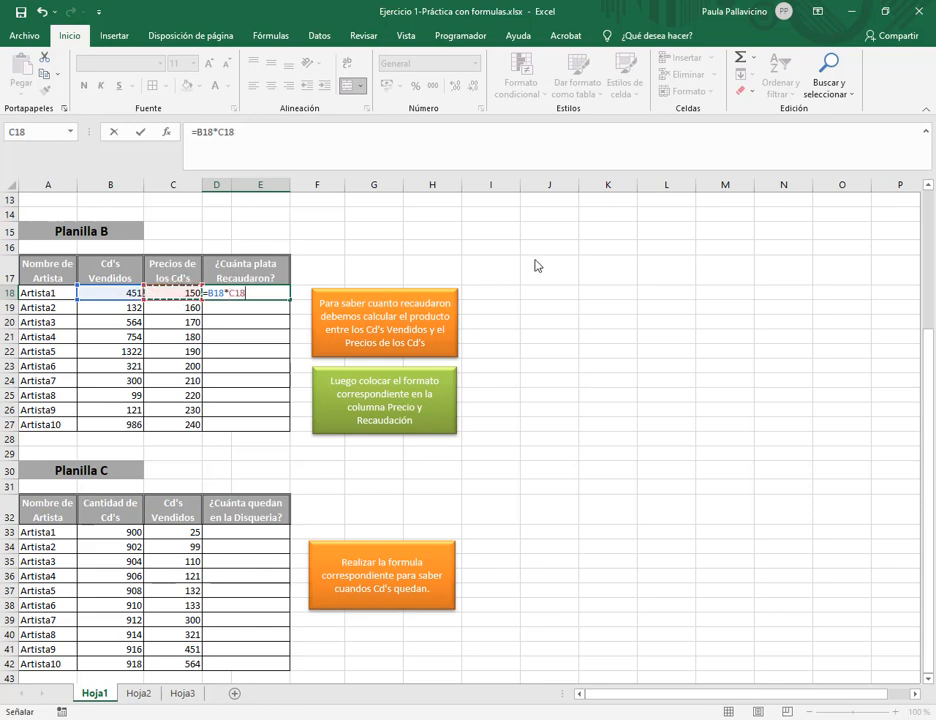
key(Return)
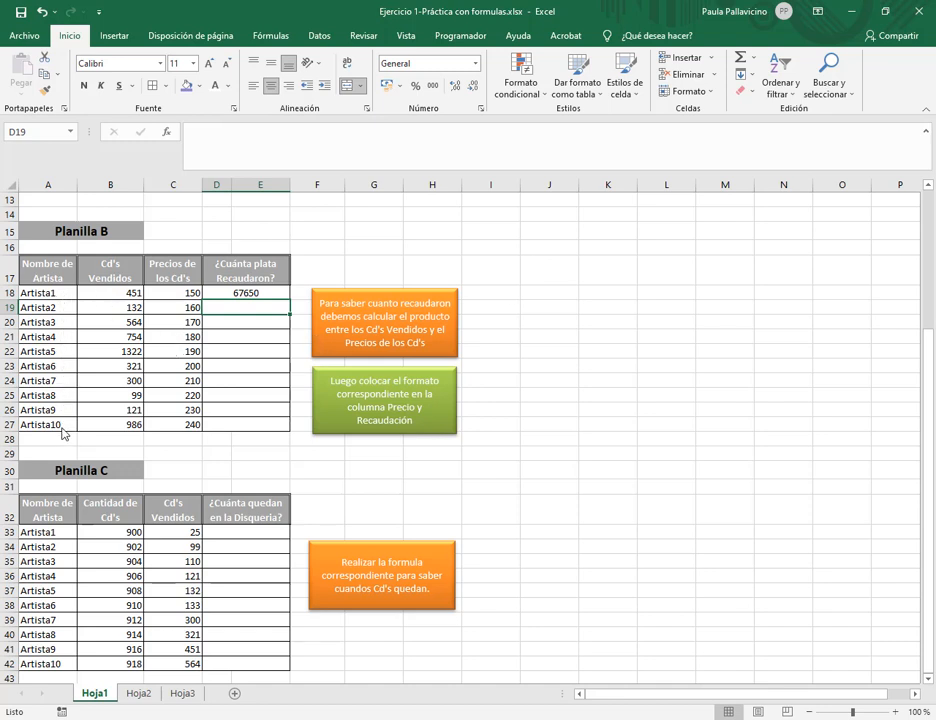
- Review the formula in Artista1's revenue cell D18 against the empty cell below, leaving D18 selected
click(244, 292)
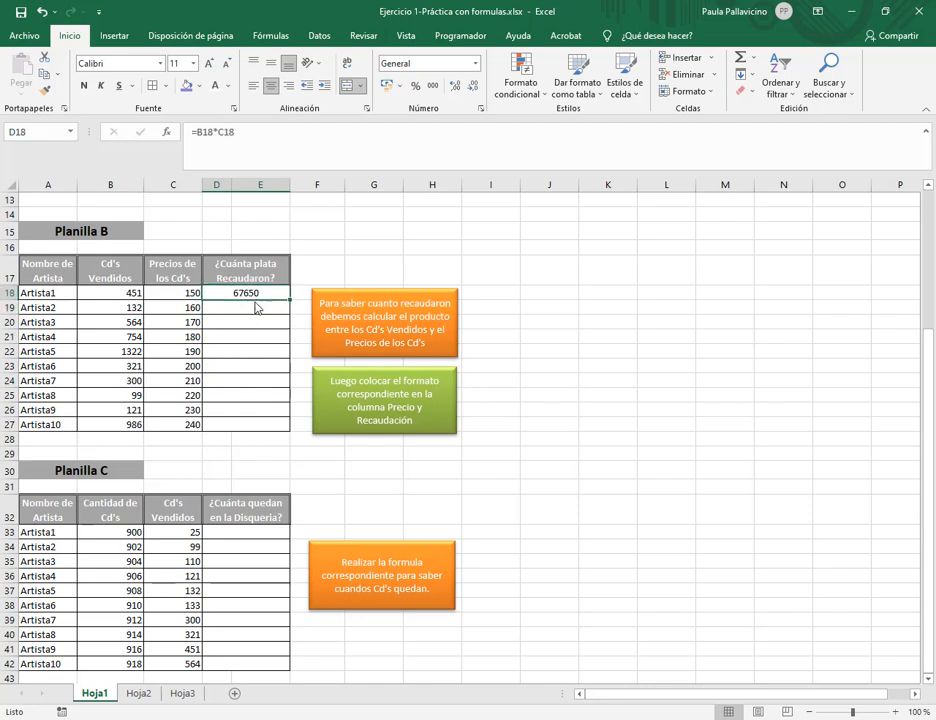
click(256, 307)
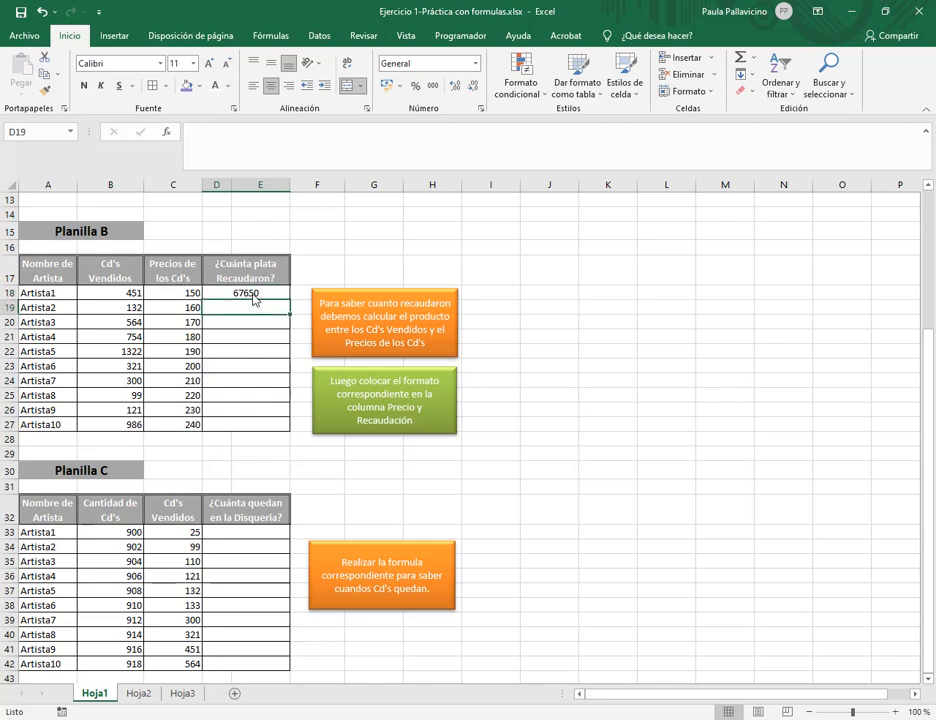
click(254, 294)
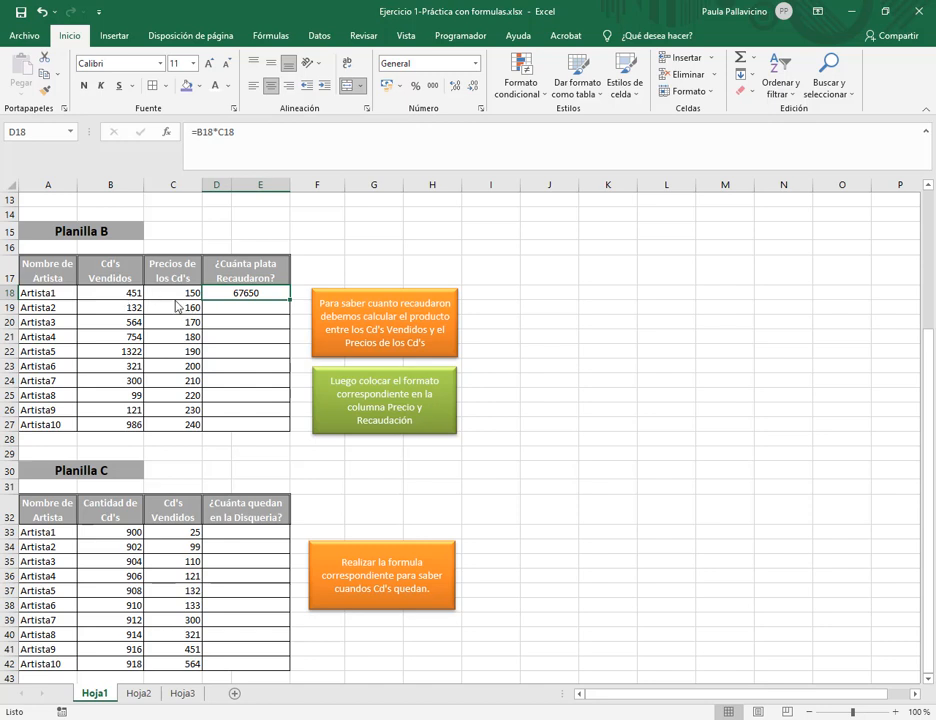
key(Return)
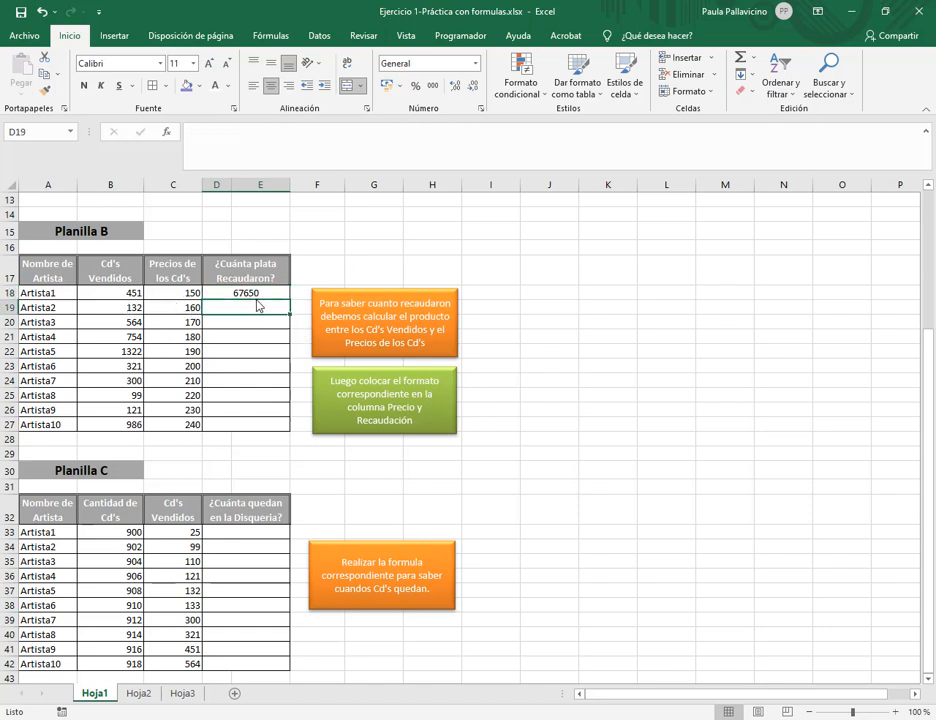
key(Up)
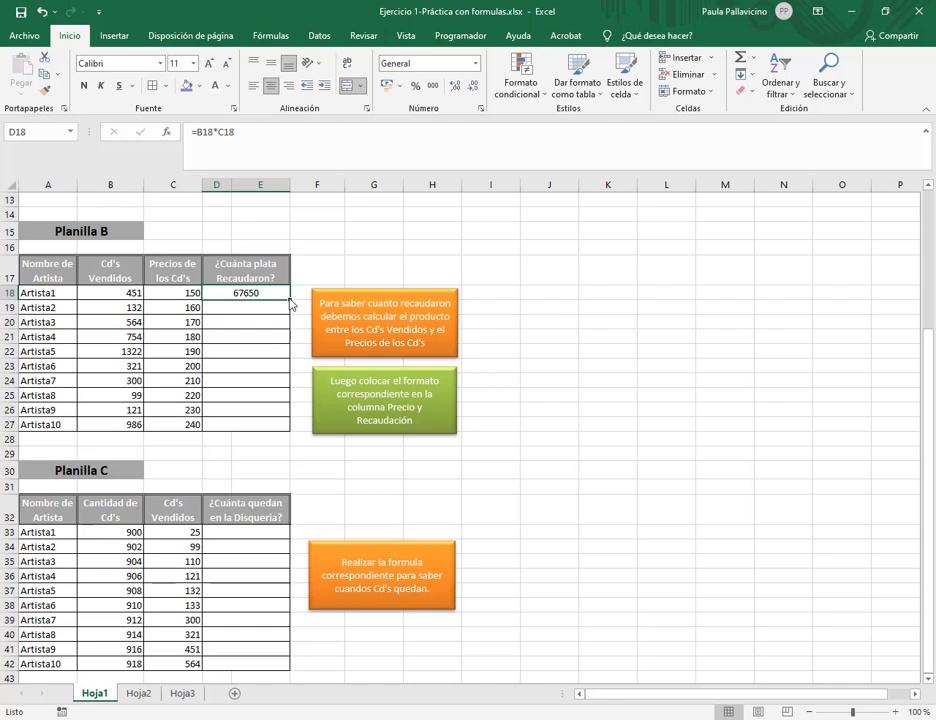
- Fill Artista1's revenue formula from D18 down to D27 so every artist in Planilla B gets a calculation
drag(290, 303, 292, 437)
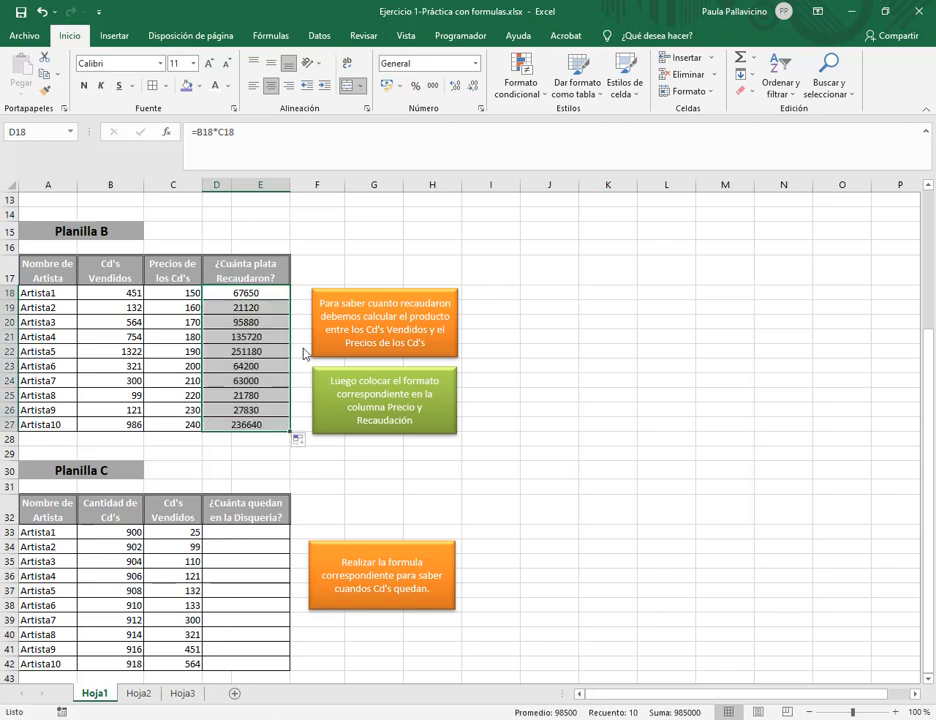
key(shift+BackSpace)
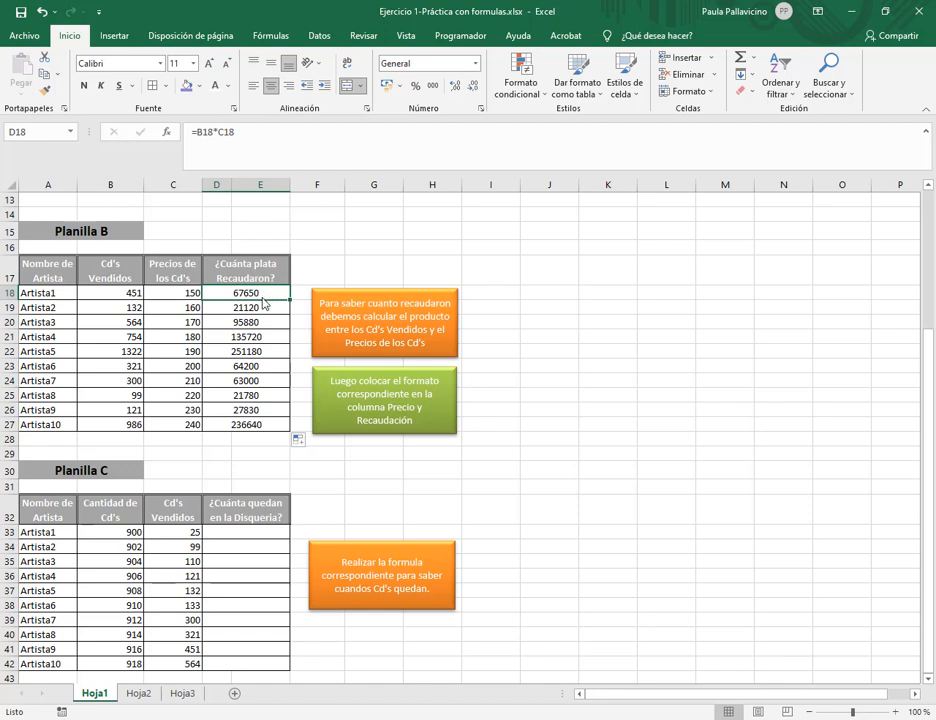
- Examine the cell references in the revenue formulas of Artista1, Artista2, Artista3 and Artista9 in Planilla B
double_click(264, 297)
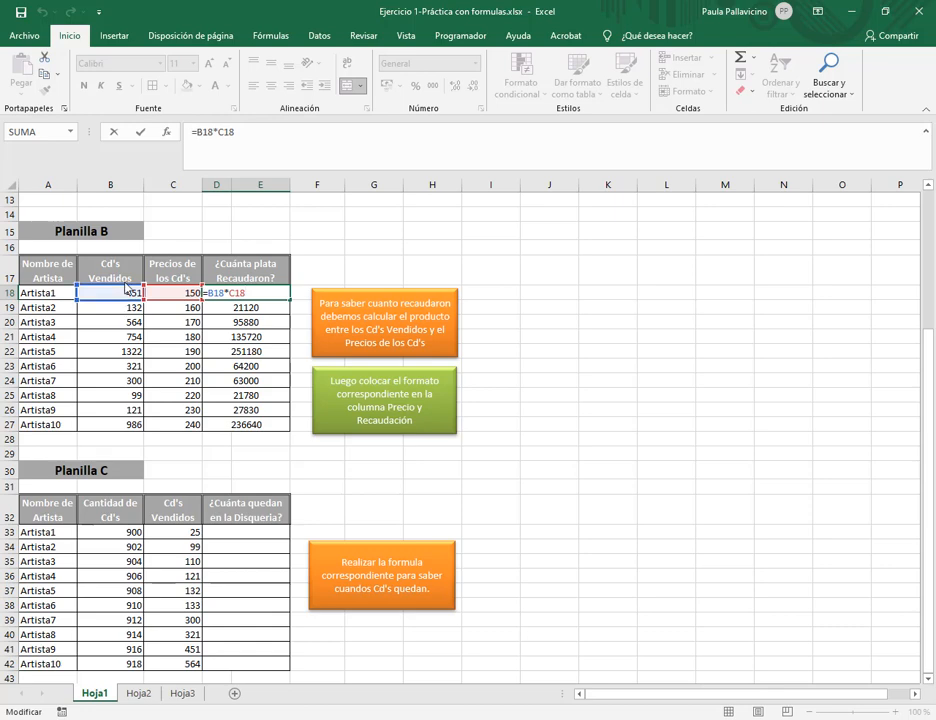
key(ctrl+Return)
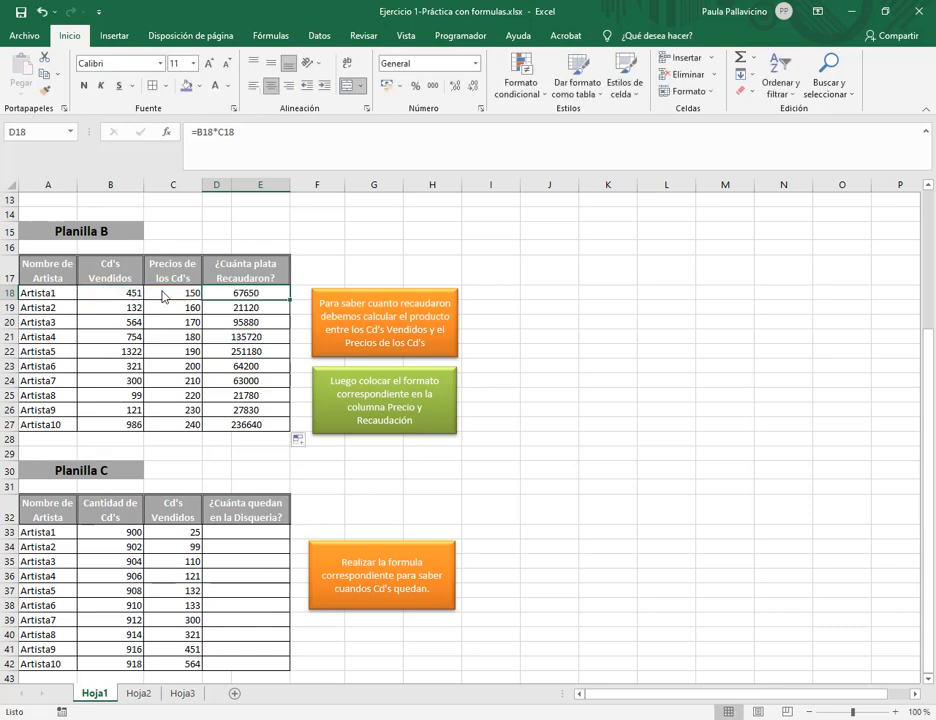
double_click(243, 310)
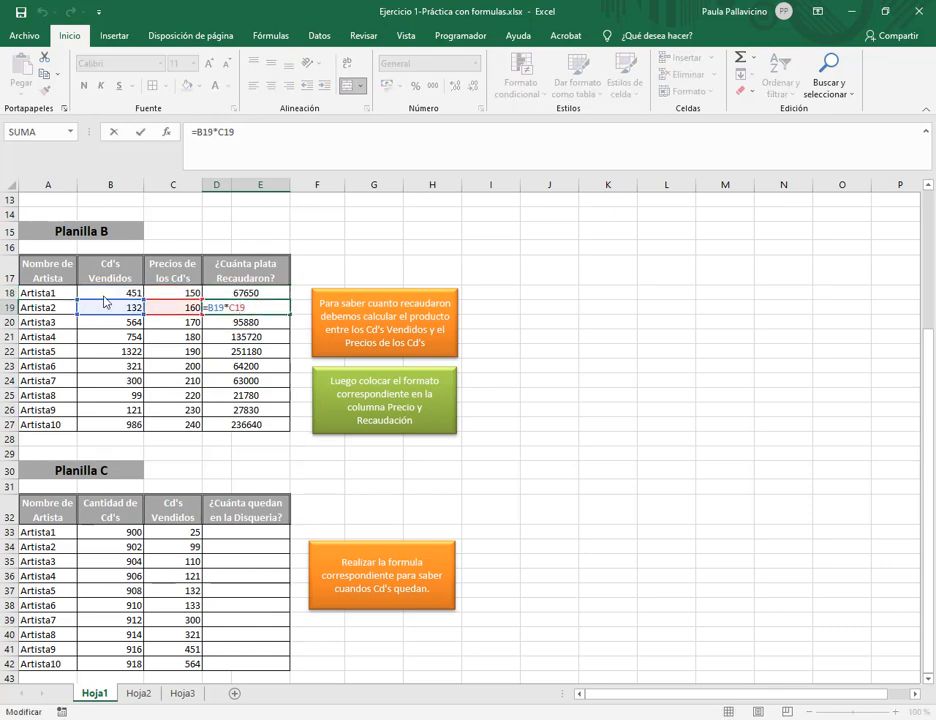
key(ctrl+Return)
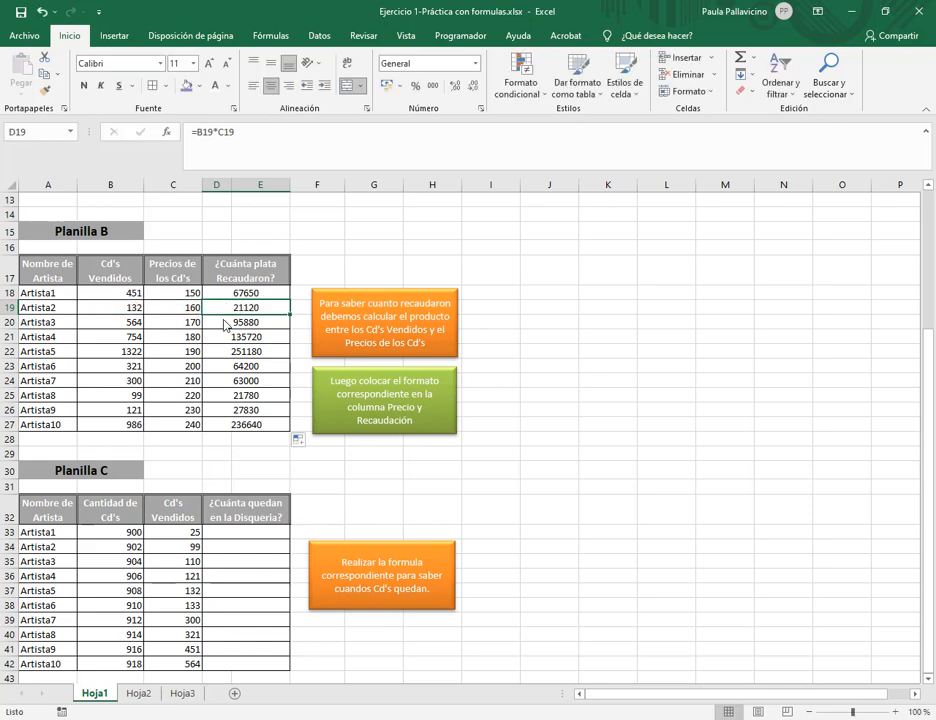
key(ctrl+Down)
double_click(240, 322)
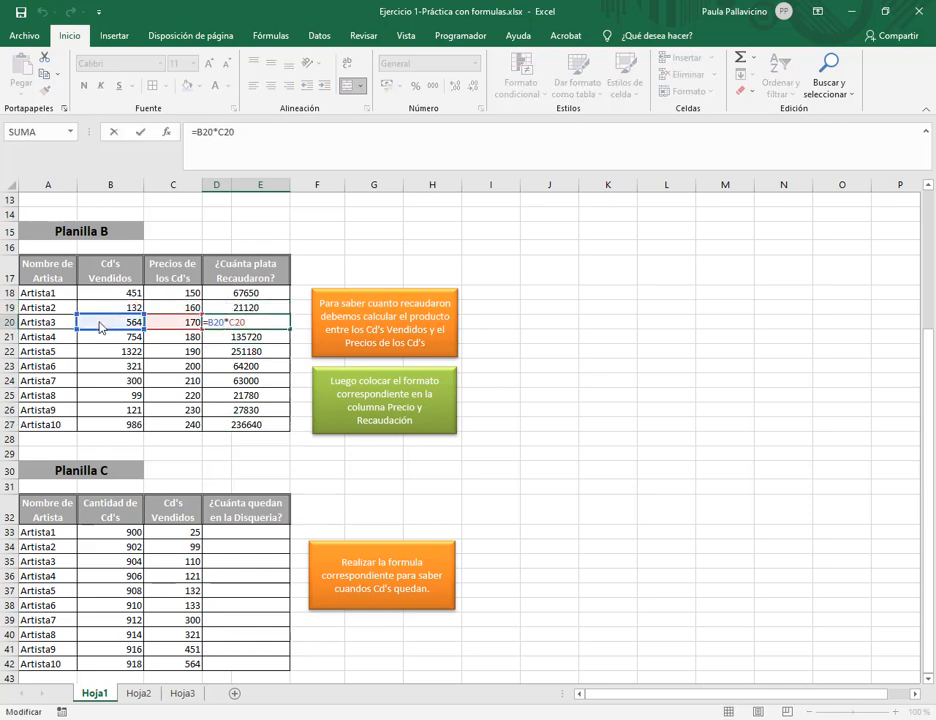
key(ctrl+Return)
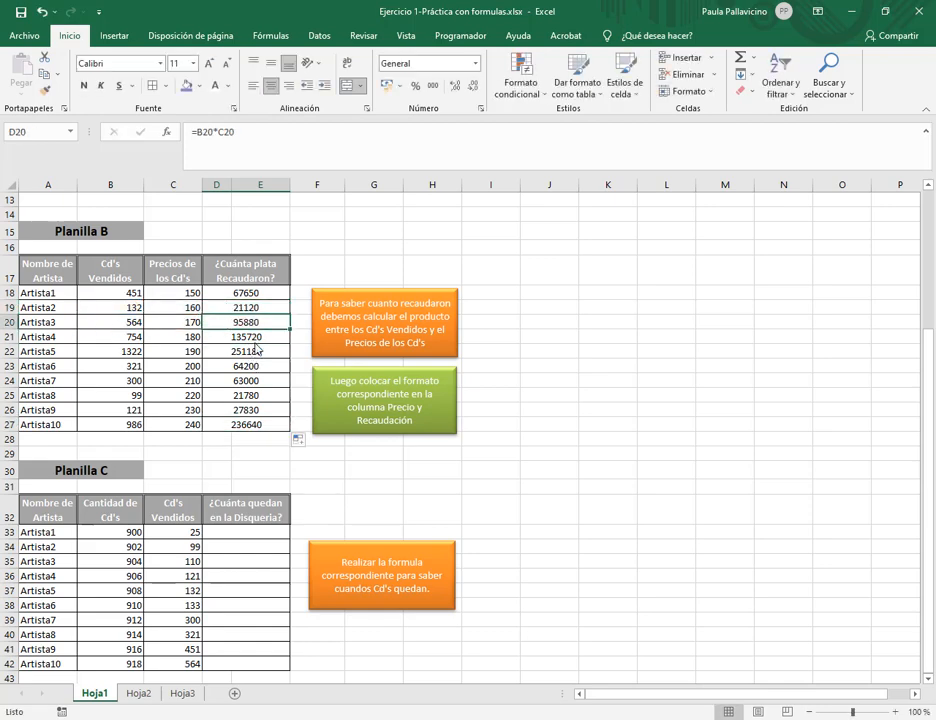
double_click(252, 410)
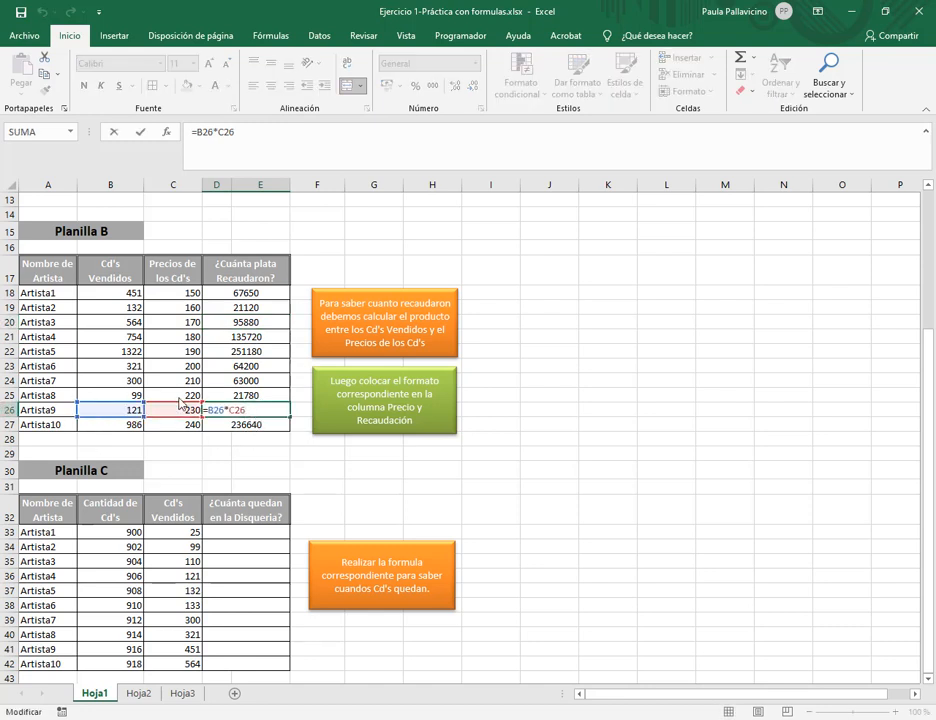
key(ctrl+Return)
click(282, 296)
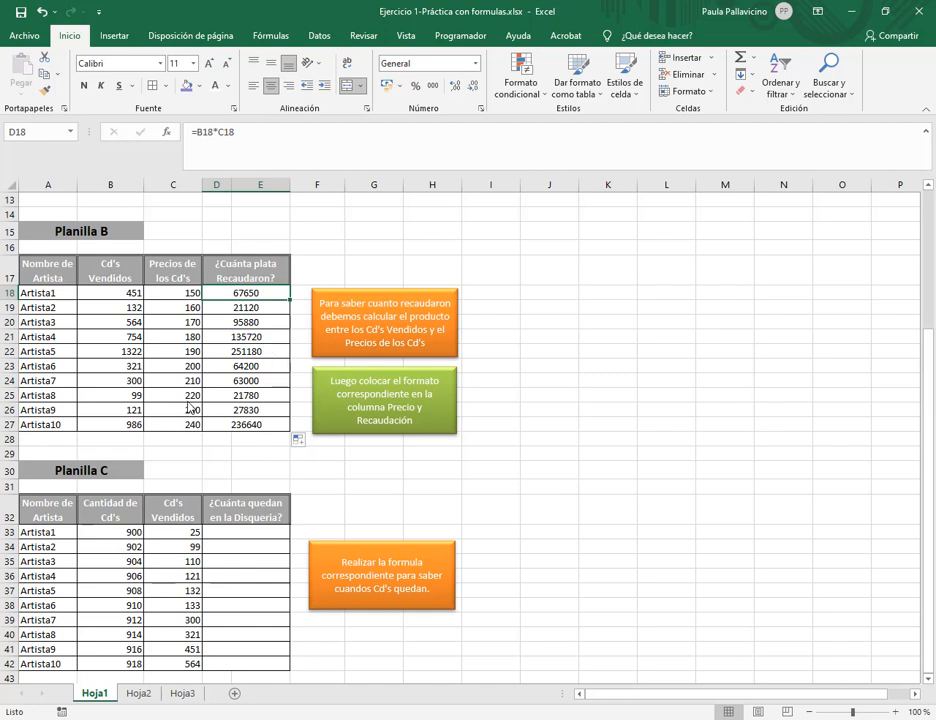
- Set Artista8's Cd's Vendidos in Planilla B to 250 and check the cell references in that artist's revenue formula
click(118, 396)
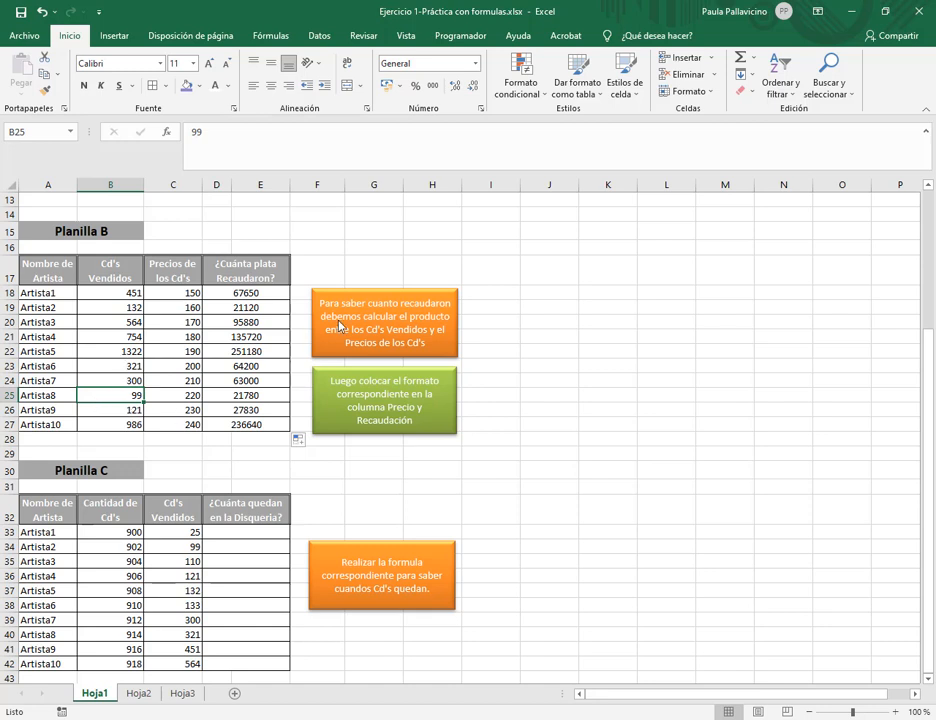
text(2)
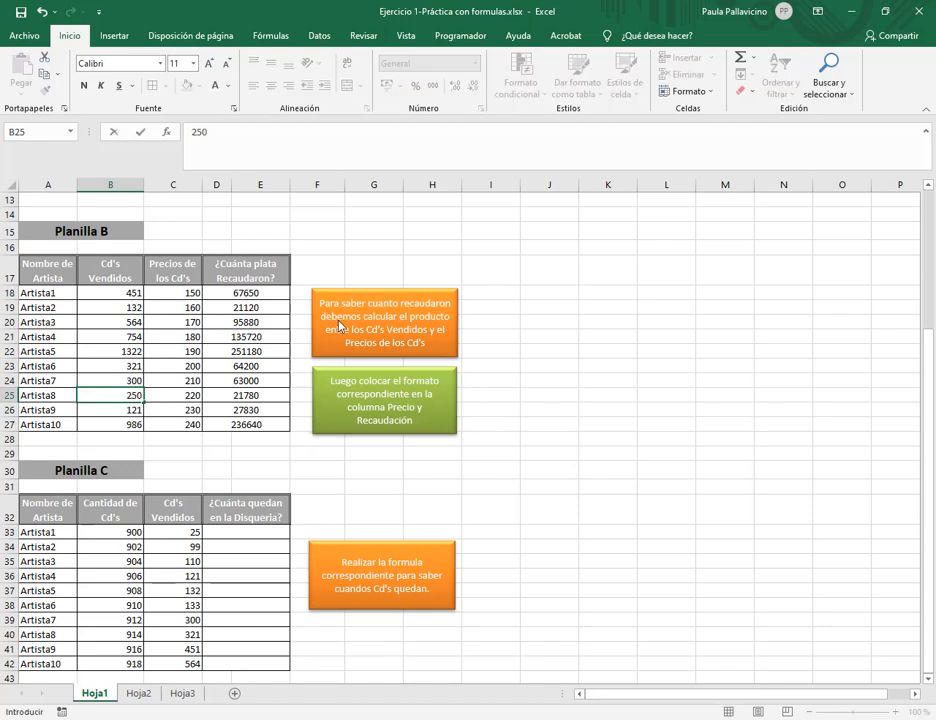
text(50)
key(Return)
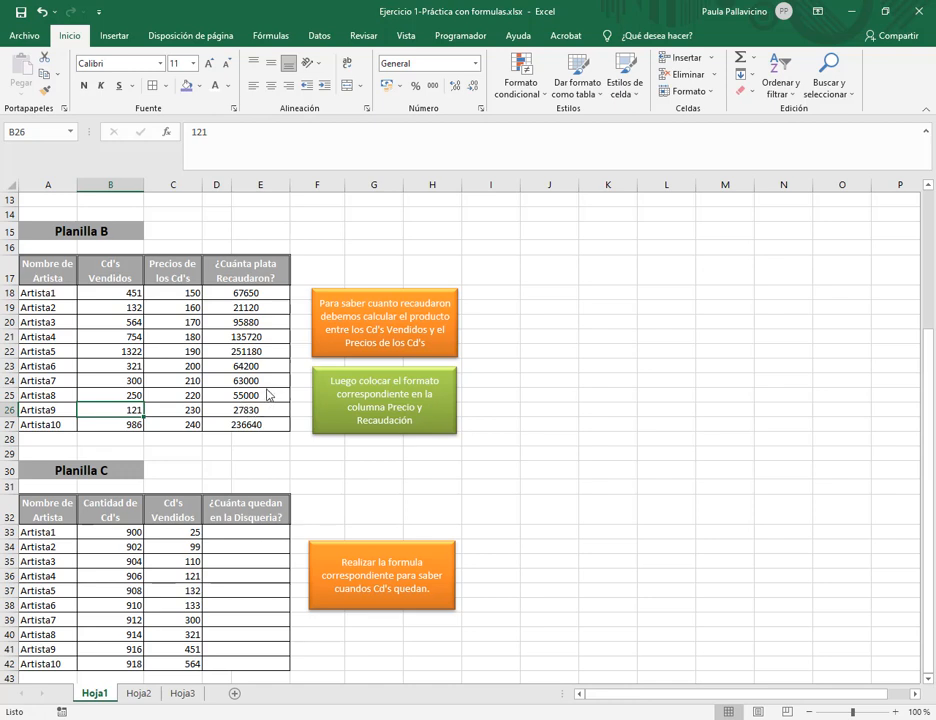
double_click(270, 396)
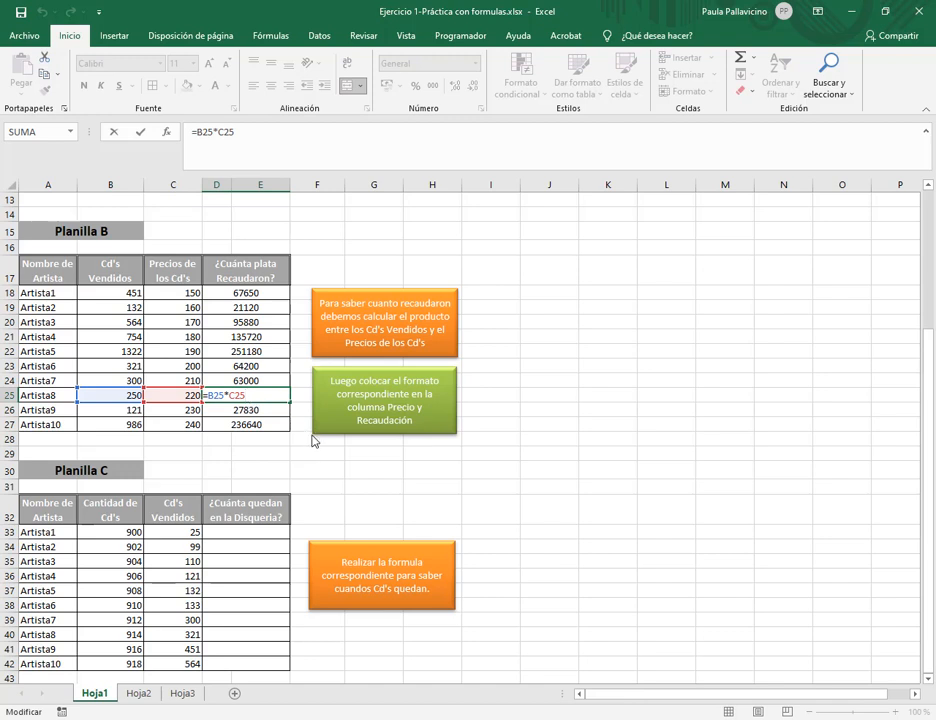
key(ctrl+Return)
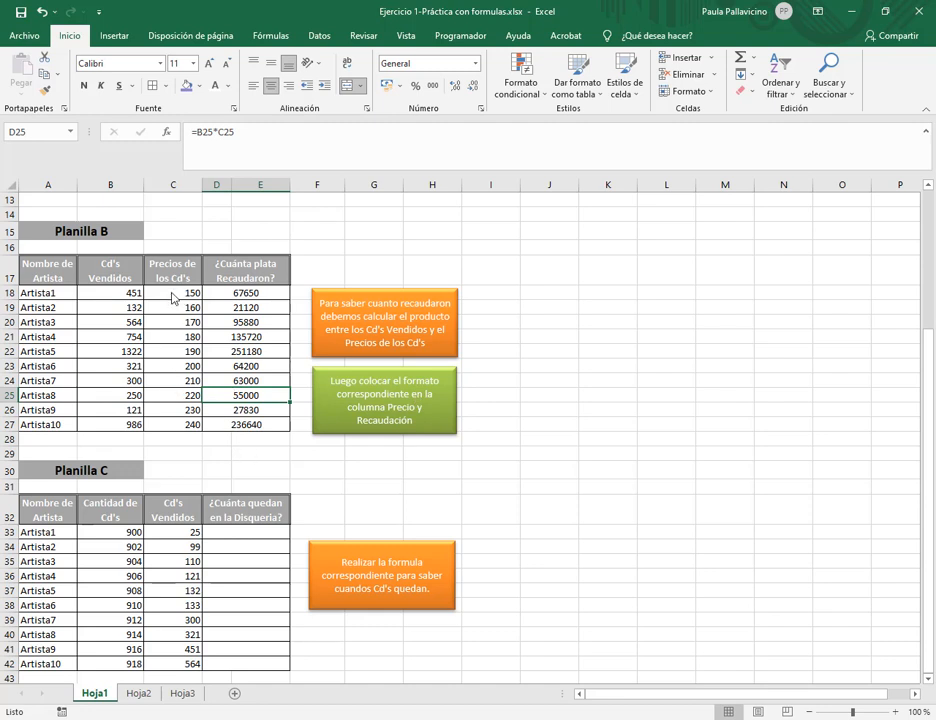
- Apply the $ Español (Argentina) accounting format to Planilla B's price and revenue cells for Artista1 to Artista10
drag(172, 296, 186, 431)
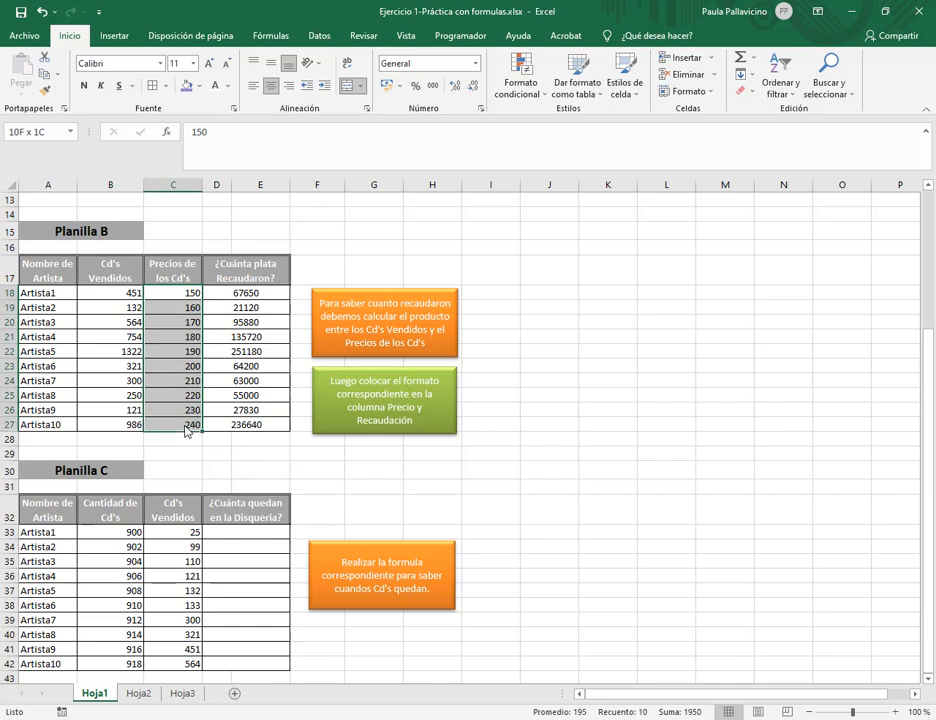
drag(184, 294, 250, 424)
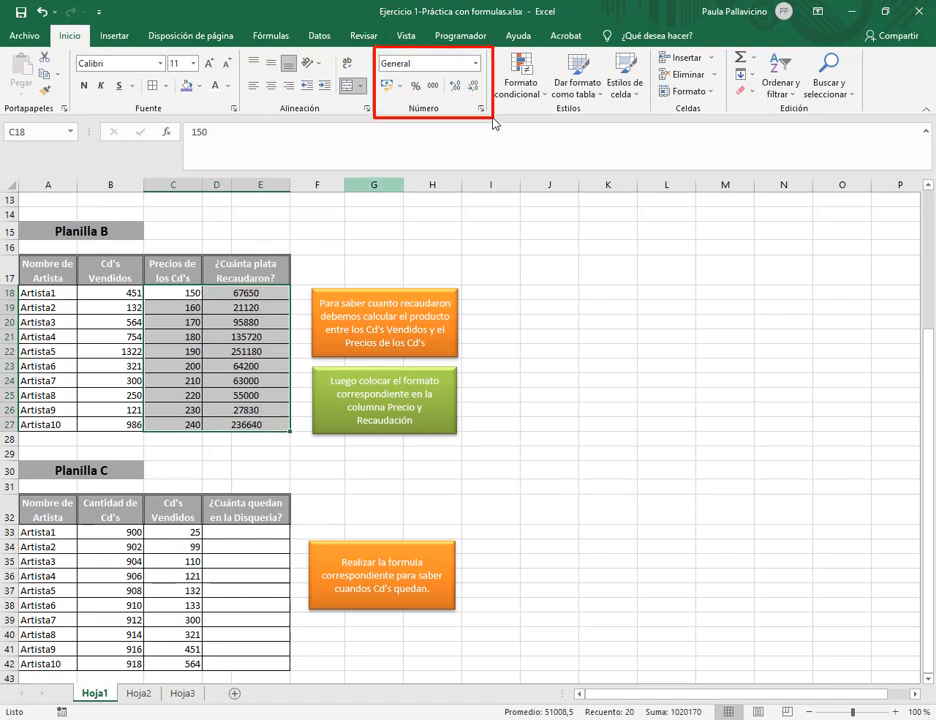
click(401, 87)
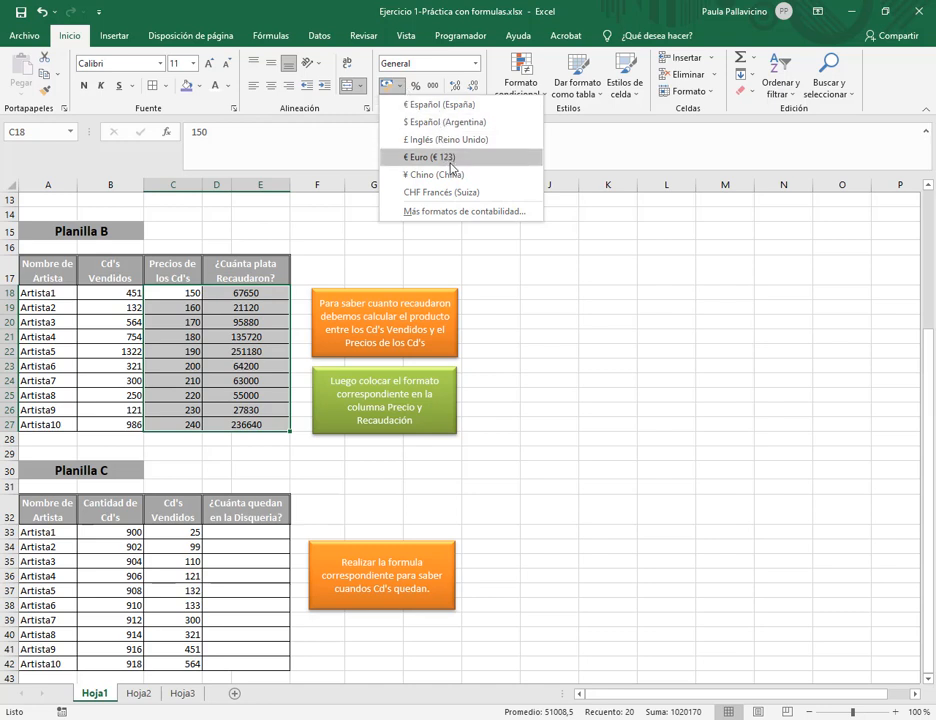
click(449, 122)
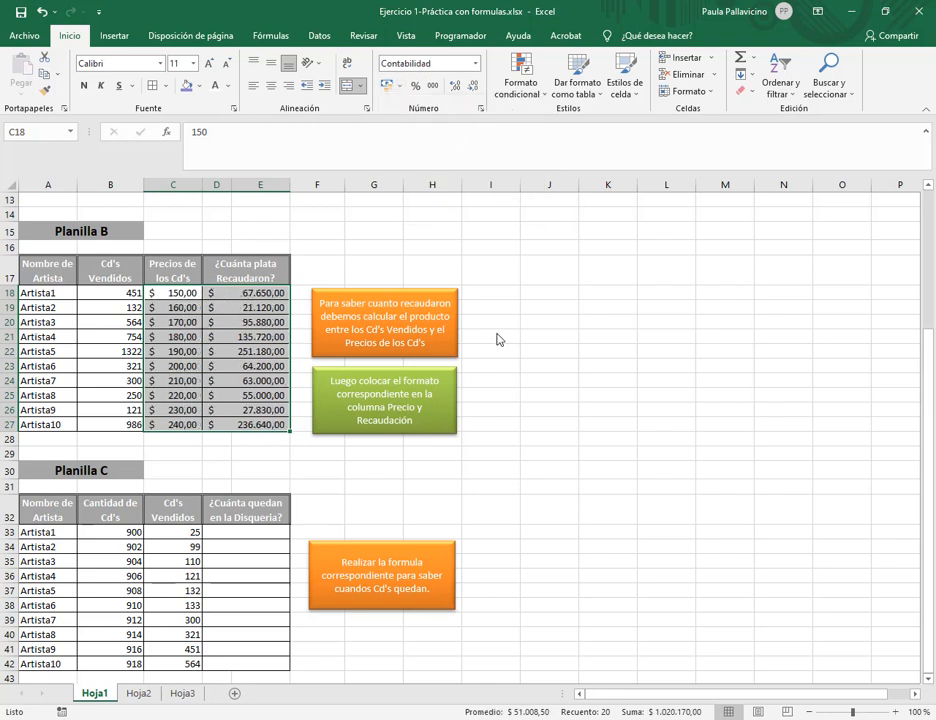
click(545, 337)
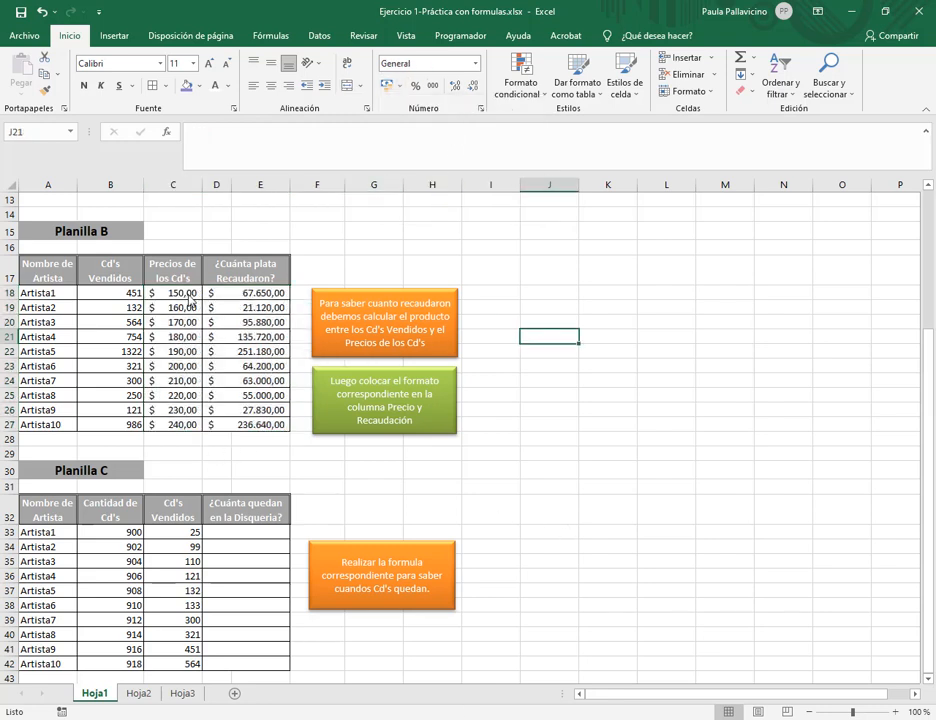
- Enter the formula =B33-C33 in Planilla C's cell D33 to calculate how many CDs remain for Artista1
scroll(190, 297, down, 3)
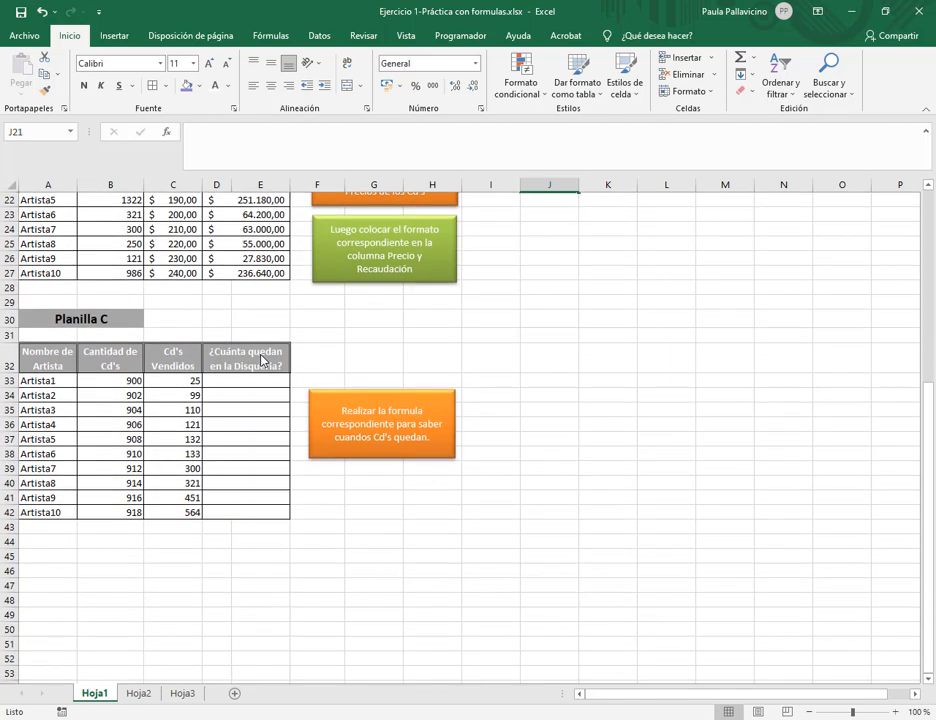
scroll(80, 405, up, 1)
click(110, 402)
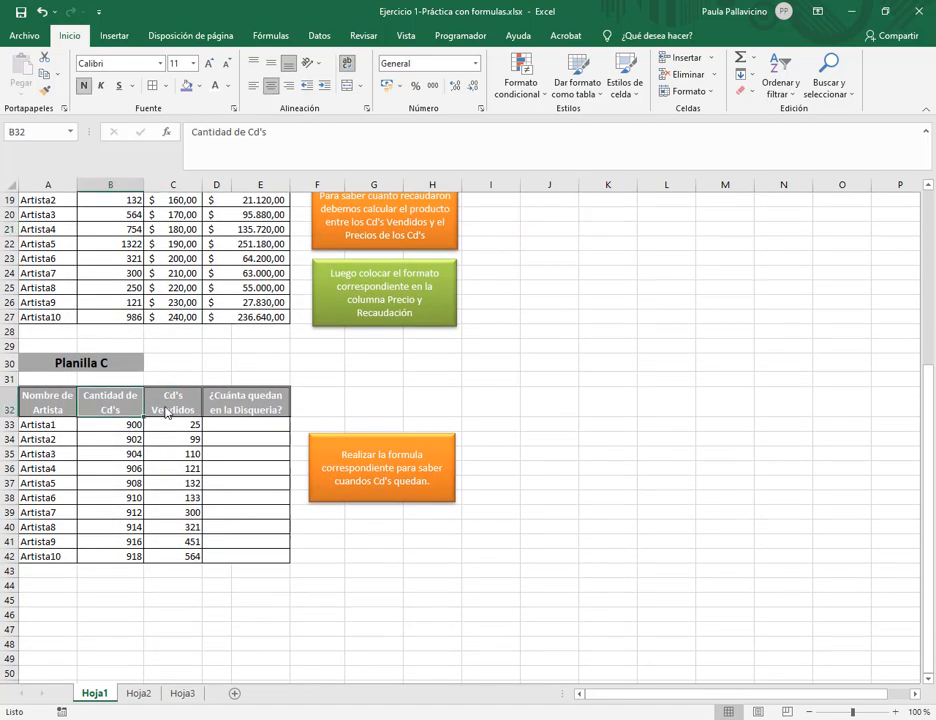
click(160, 403)
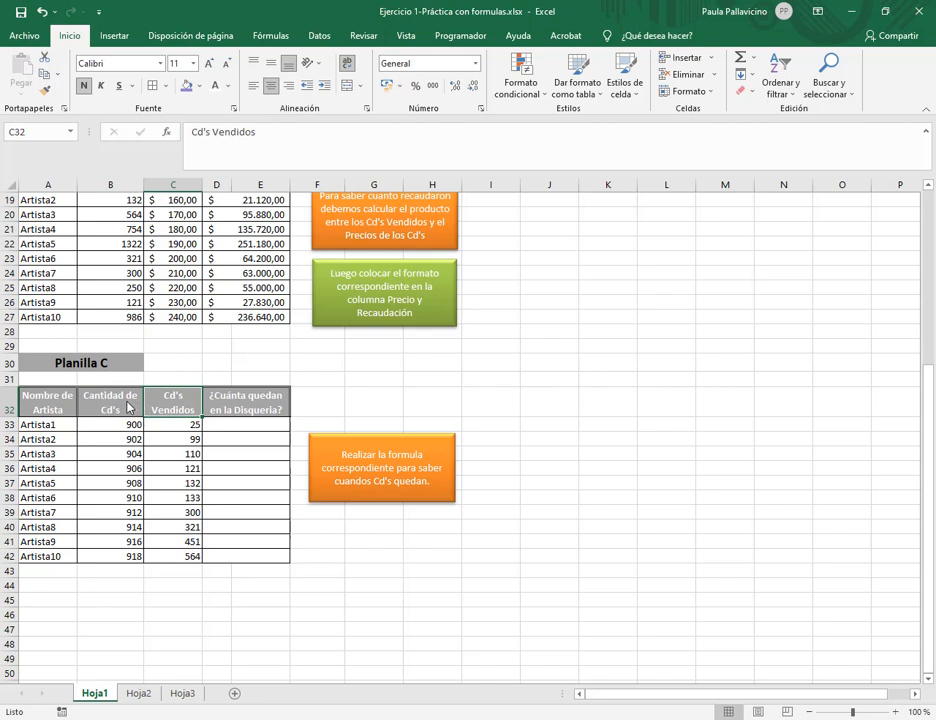
drag(130, 424, 132, 568)
drag(185, 424, 183, 565)
click(251, 427)
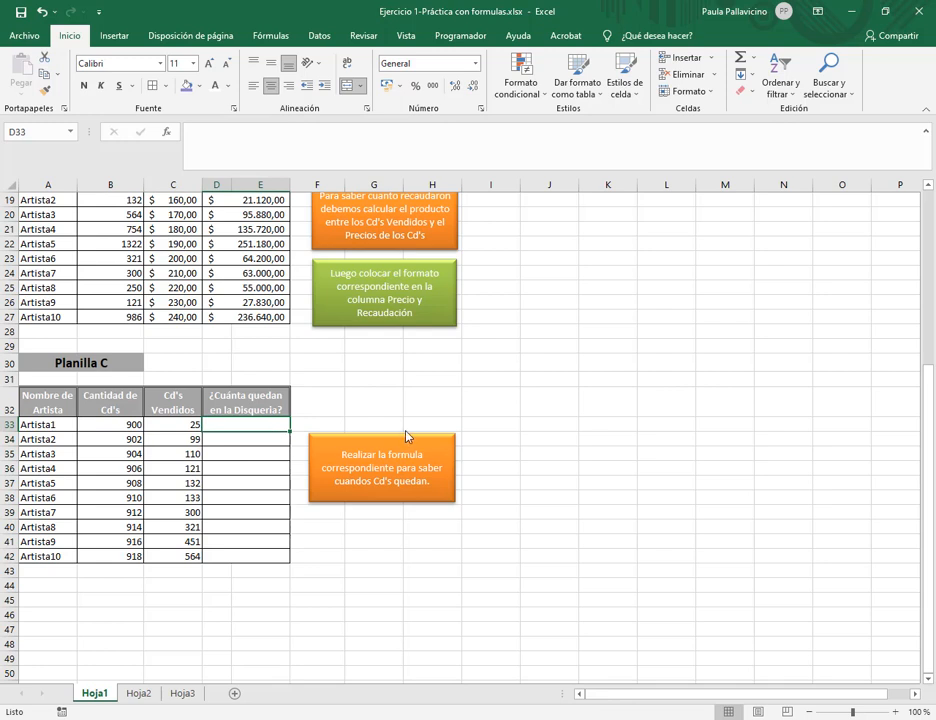
text(=)
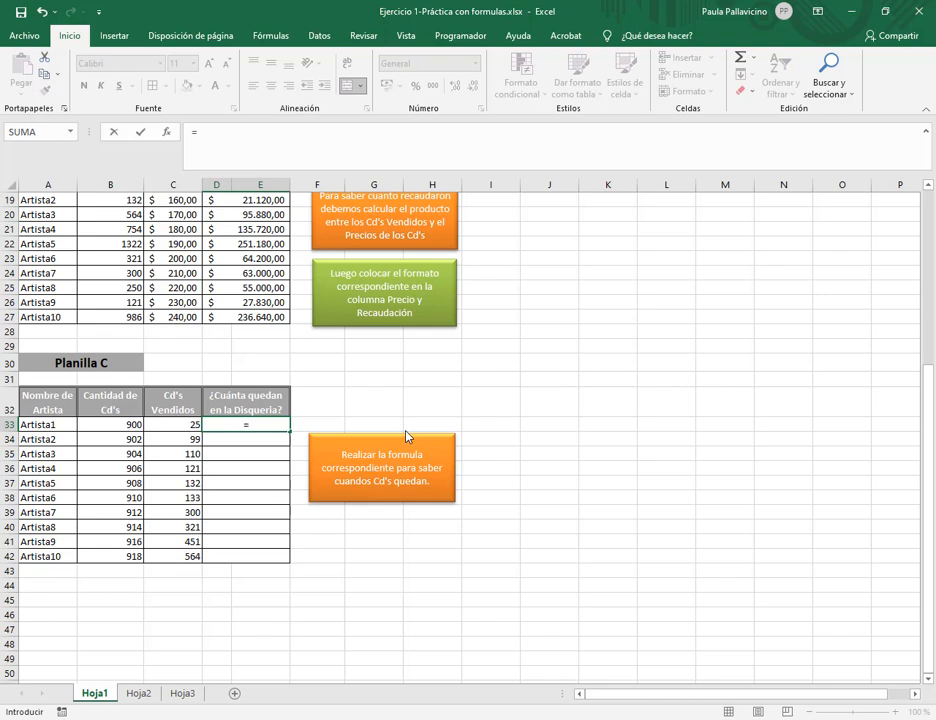
click(117, 424)
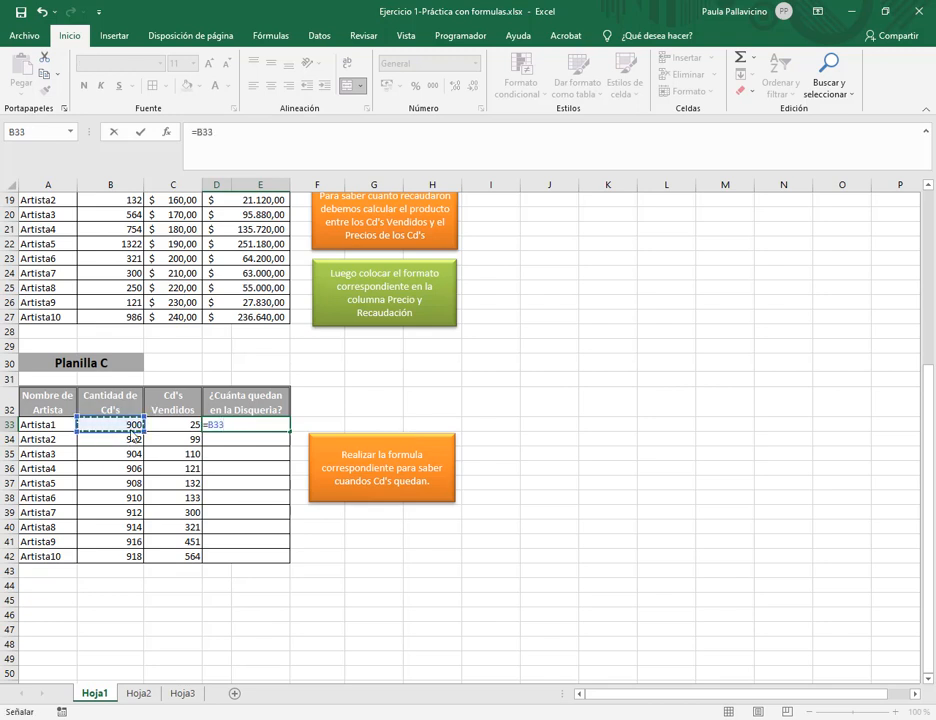
text(-)
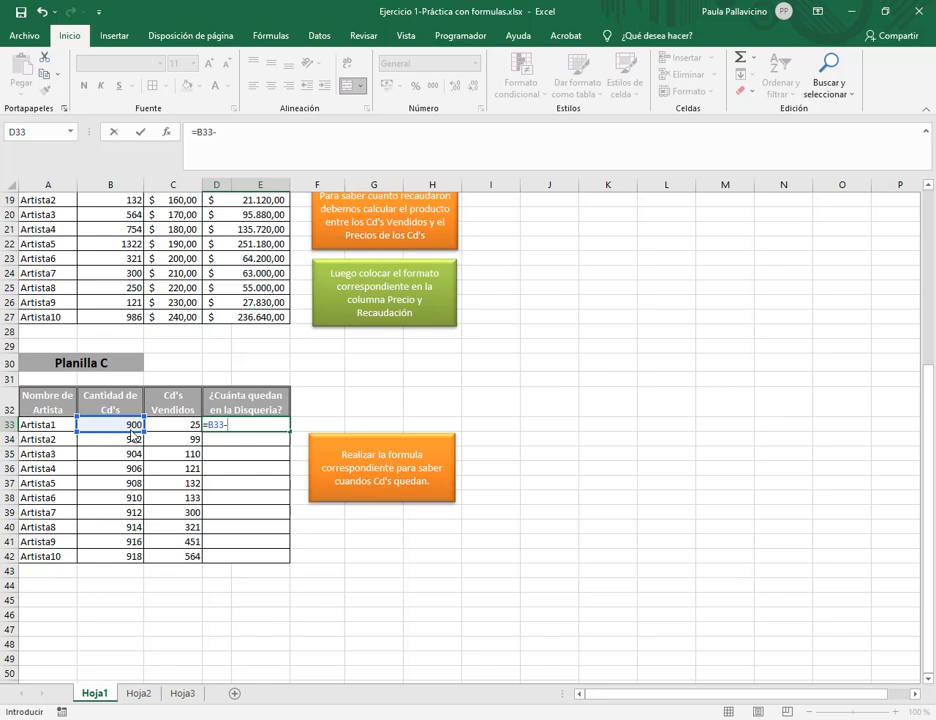
click(185, 425)
key(Return)
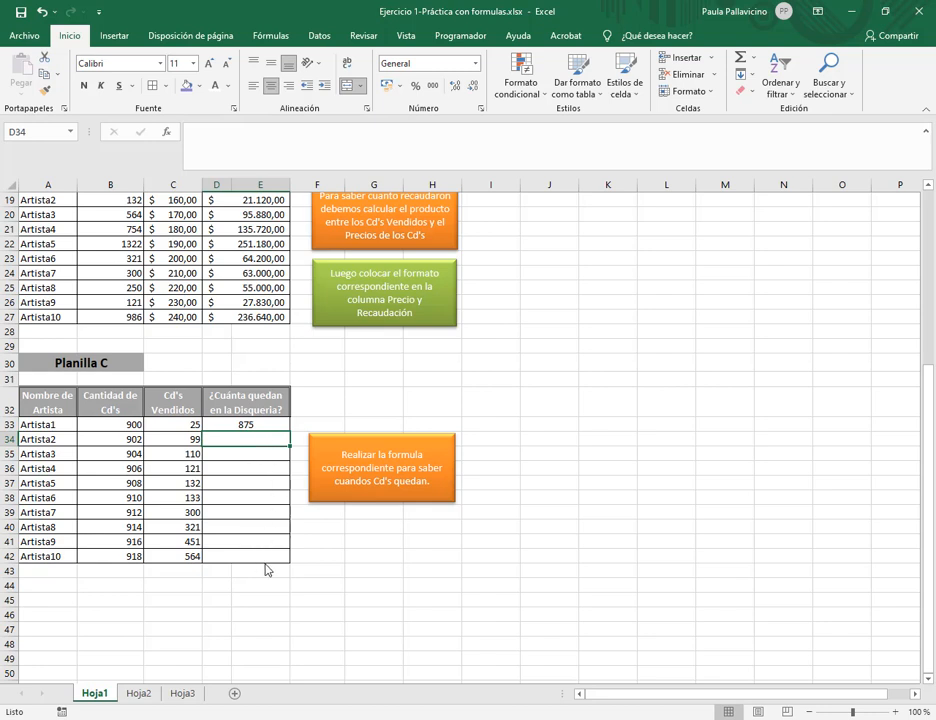
- Fill the remaining-CDs formula from D33 down to D42 for all artists in Planilla C
click(257, 427)
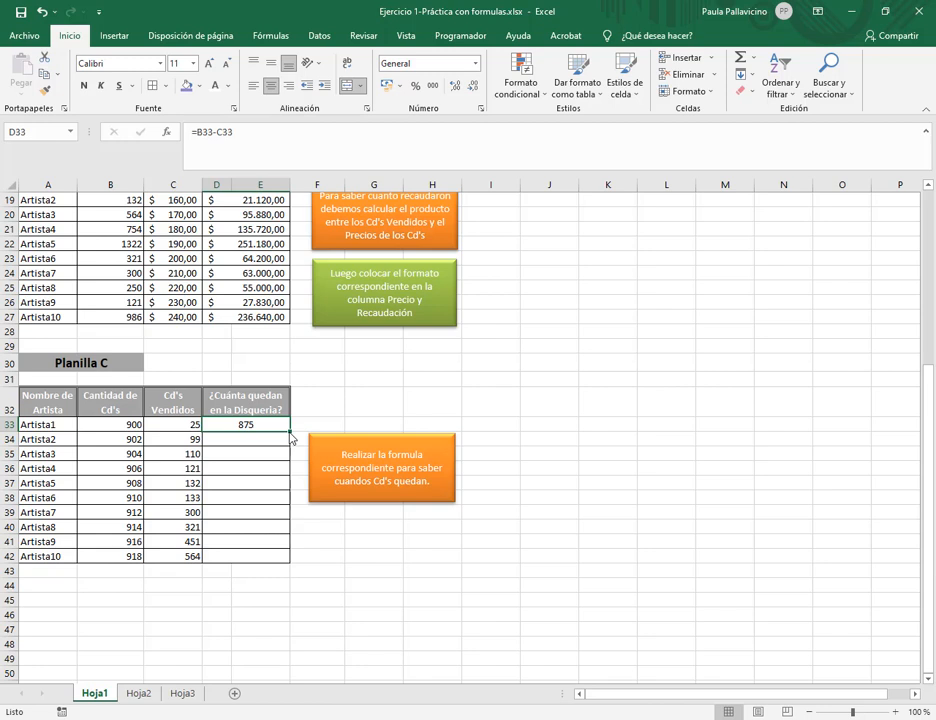
drag(291, 437, 294, 452)
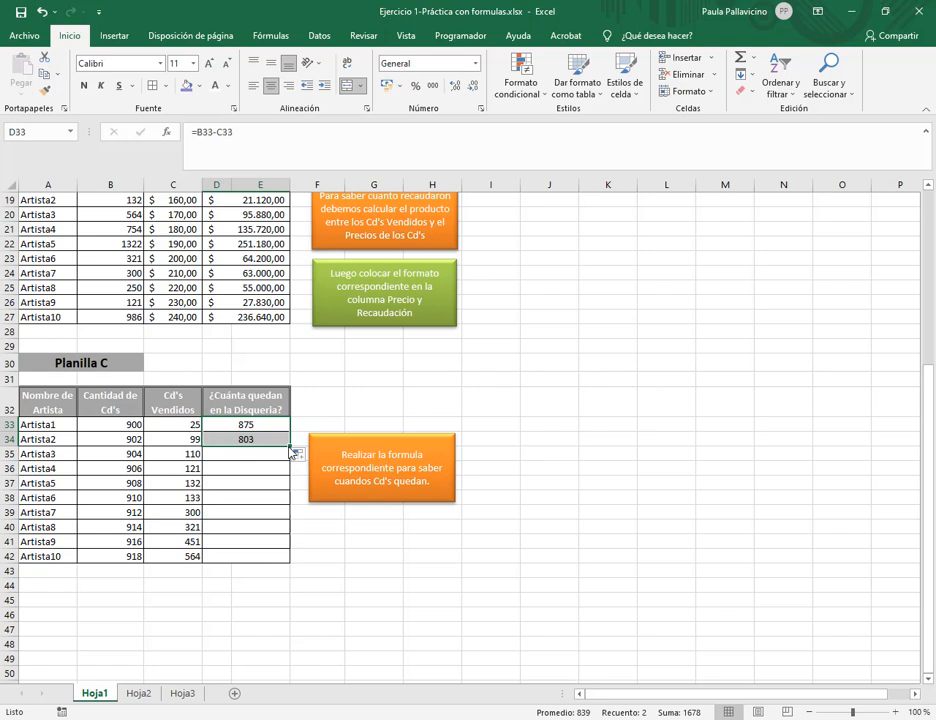
drag(292, 453, 295, 566)
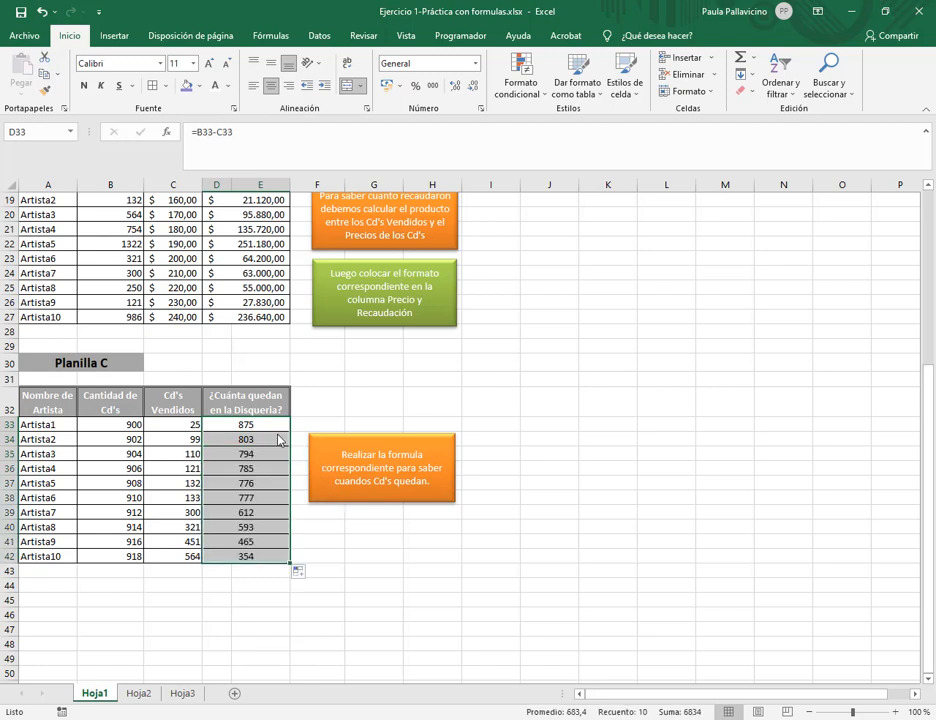
click(348, 541)
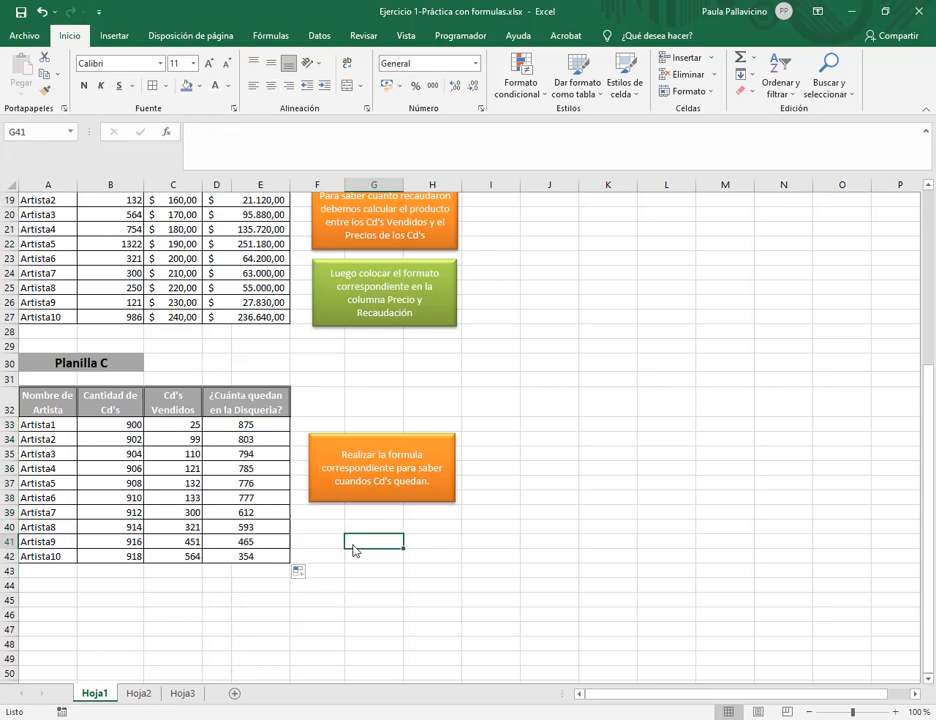
scroll(275, 401, up, 6)
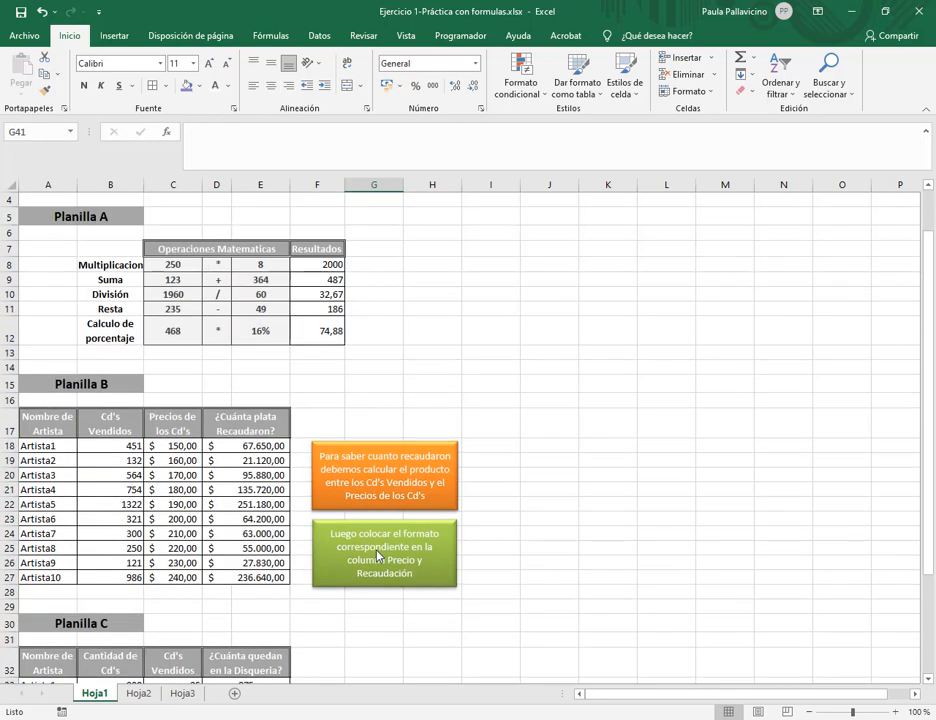
click(480, 339)
click(26, 35)
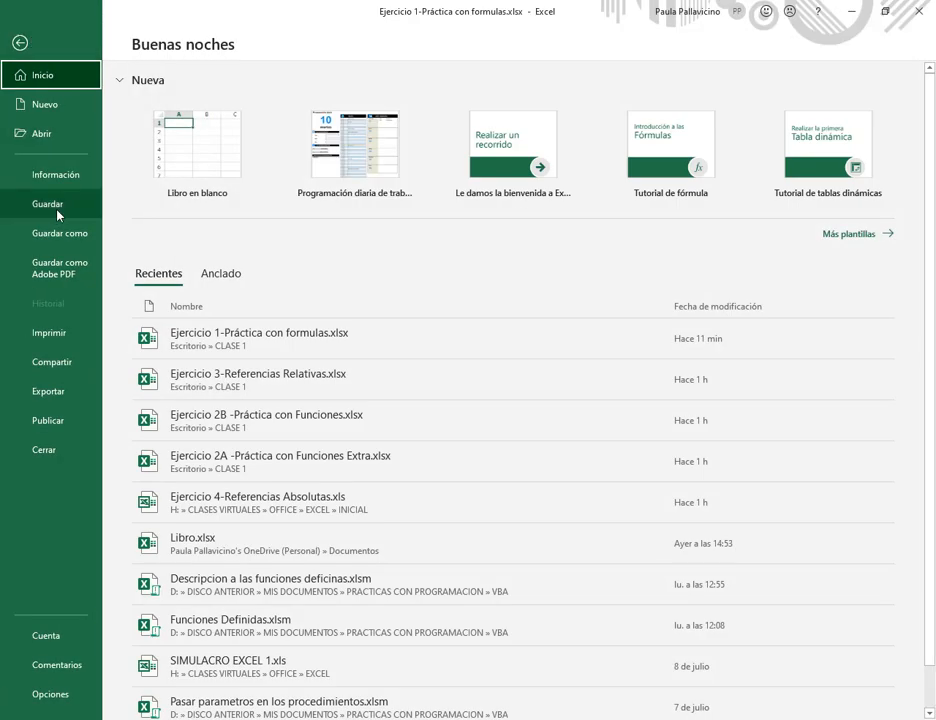
click(20, 42)
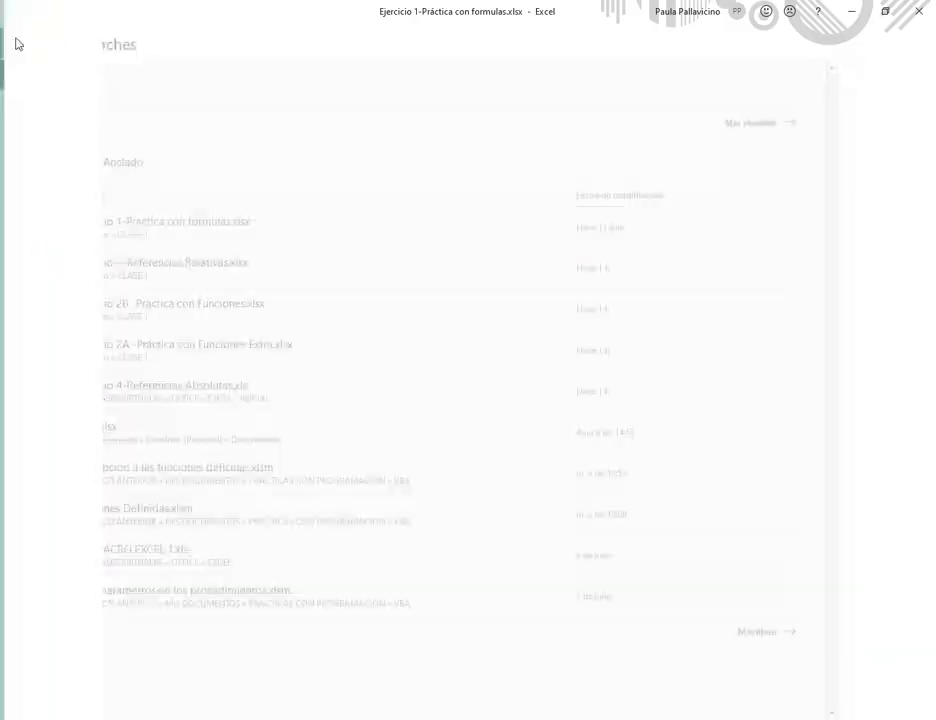
- Switch to the browser and review the announcements on the Google Classroom course's Tablón page
mouse_move(134, 709)
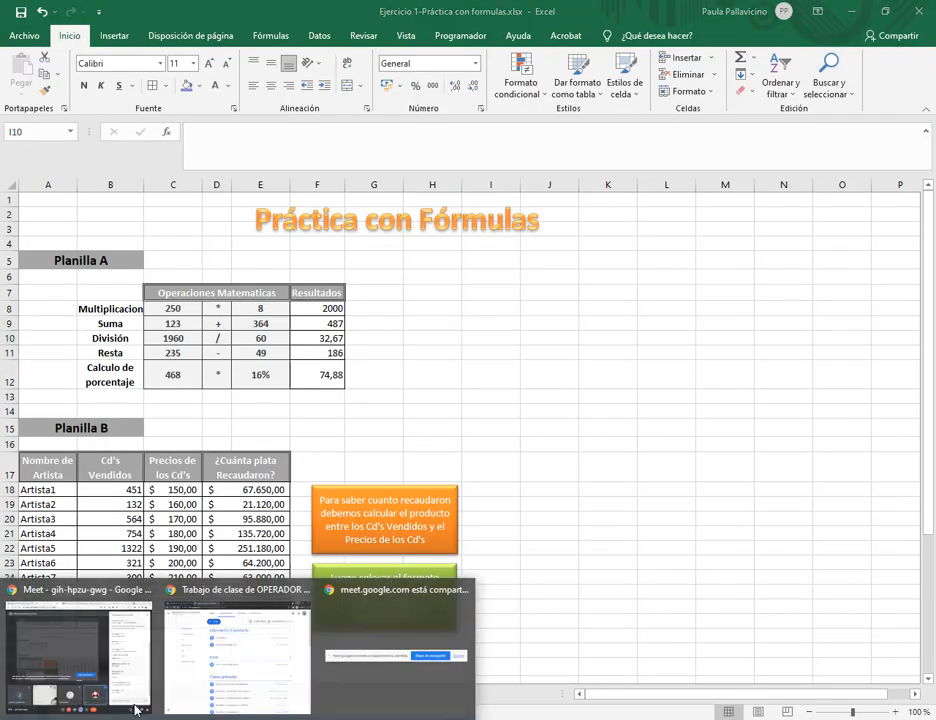
click(96, 597)
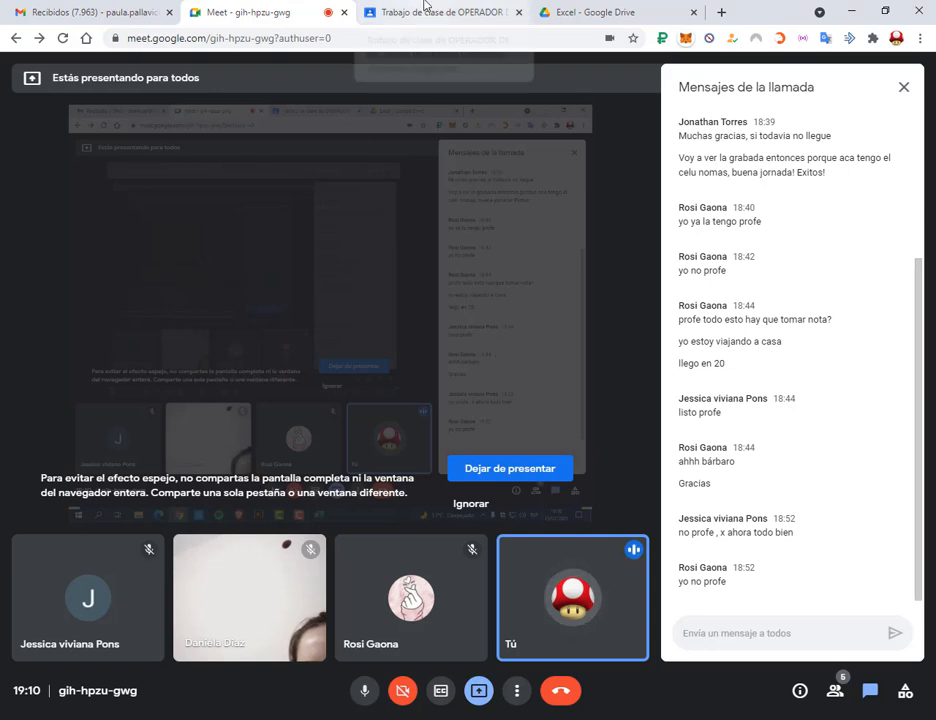
click(430, 10)
click(345, 86)
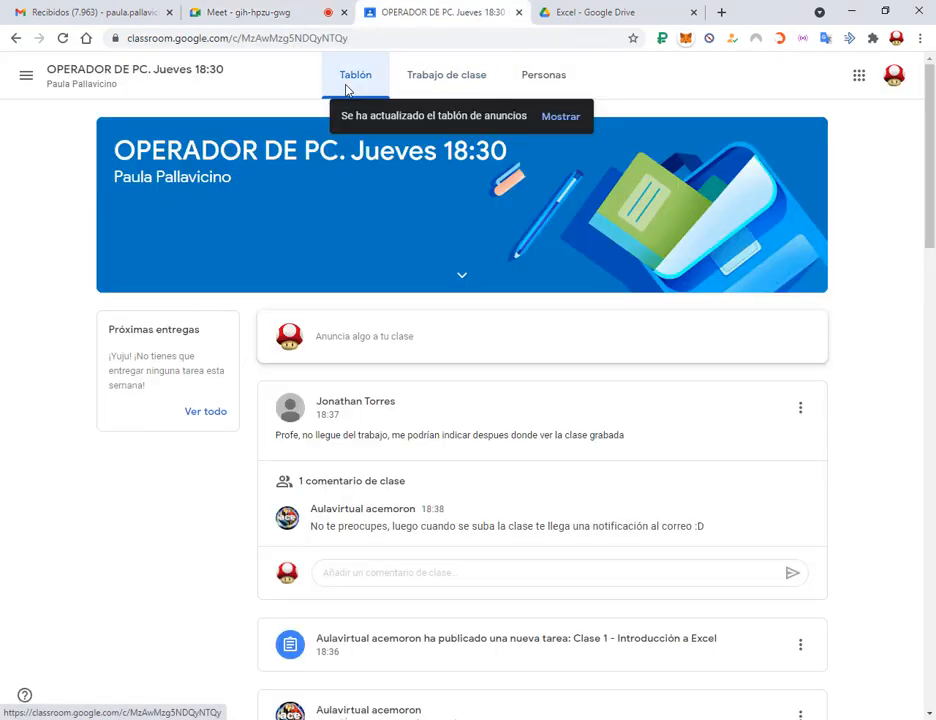
click(566, 118)
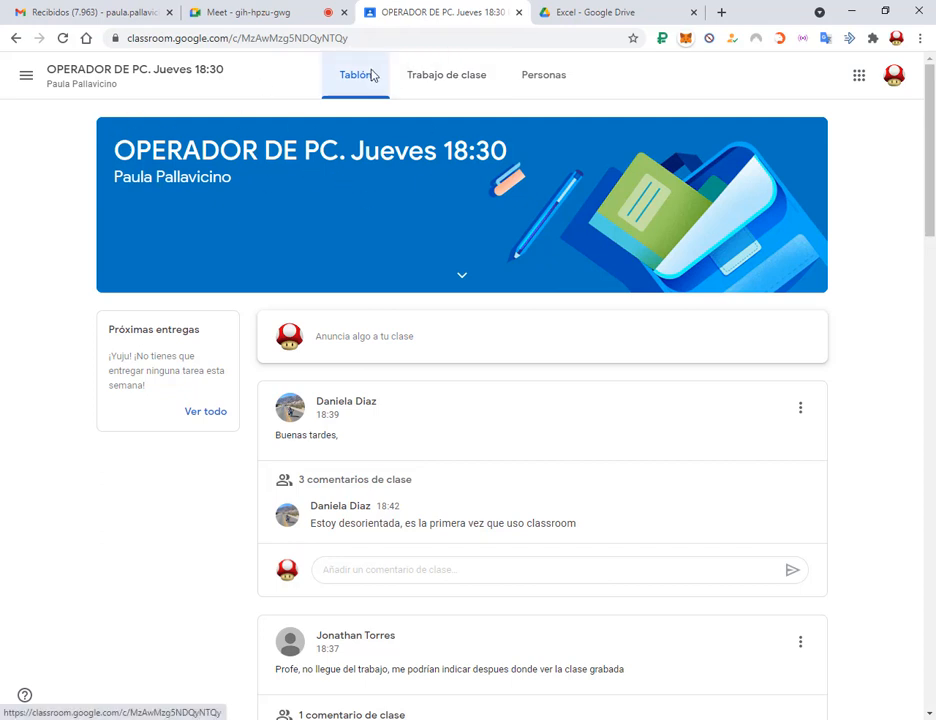
click(422, 80)
click(360, 82)
scroll(859, 322, down, 1)
scroll(859, 322, down, 7)
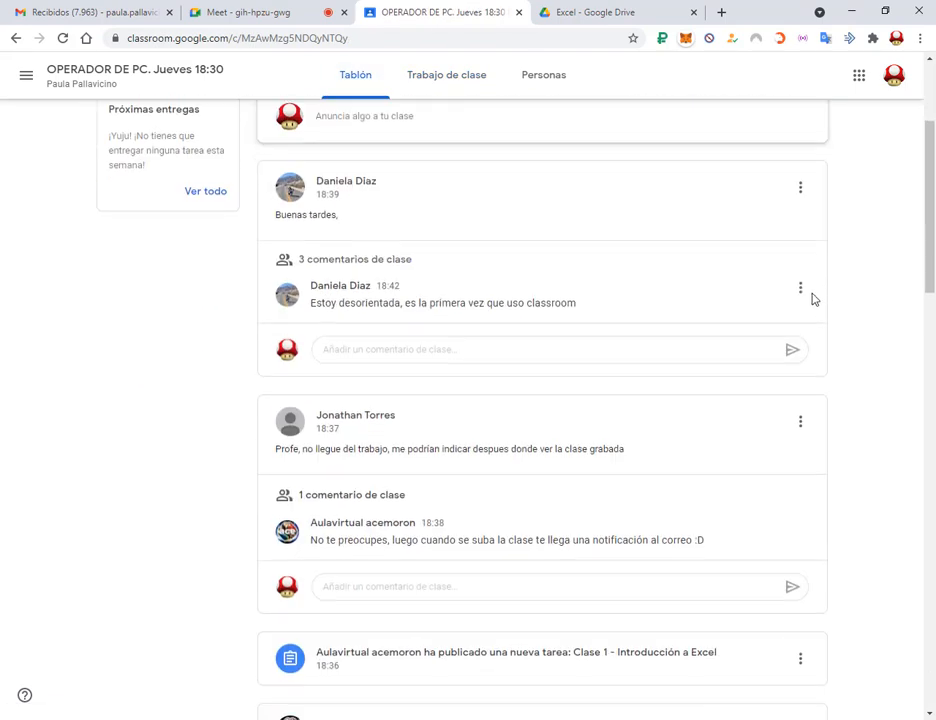
scroll(420, 384, down, 5)
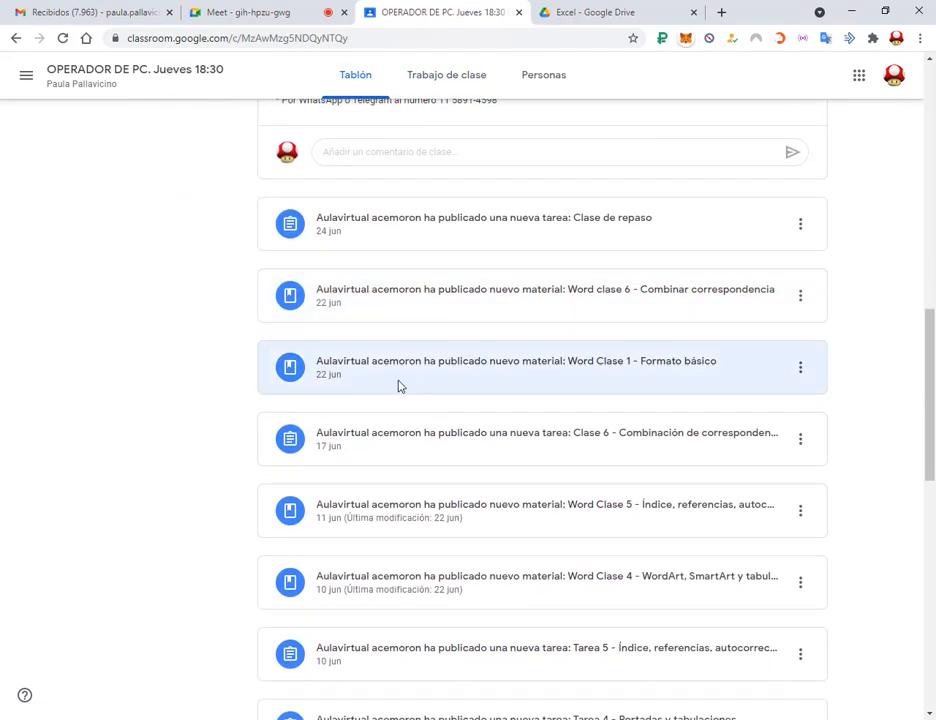
scroll(454, 317, up, 8)
scroll(456, 317, up, 4)
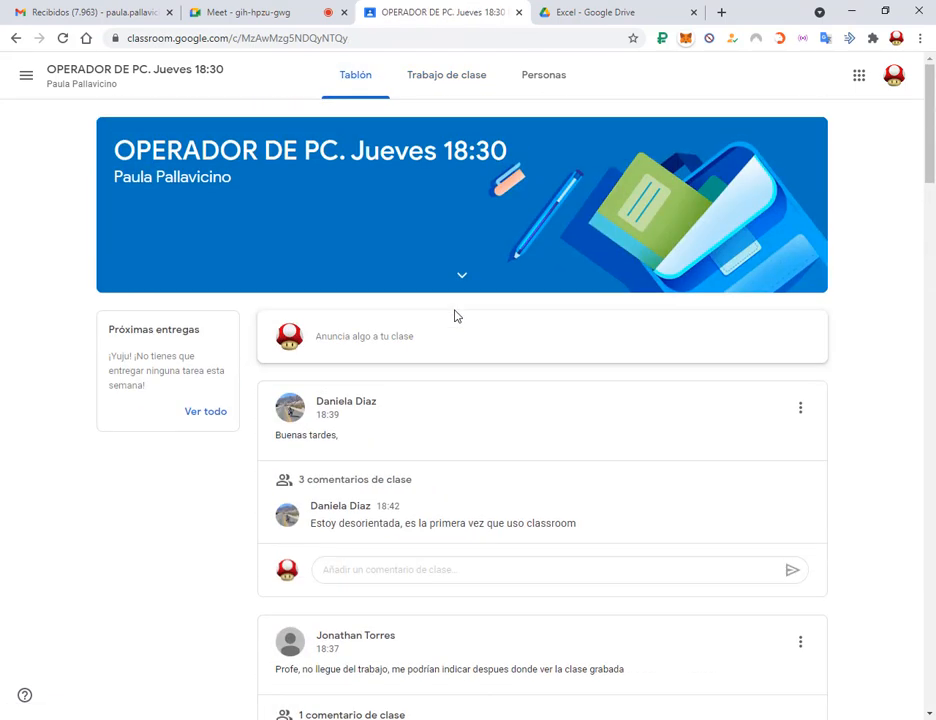
- Examine the Excel assignment and the Clases grabadas section on the course's Trabajo de clase page
click(455, 84)
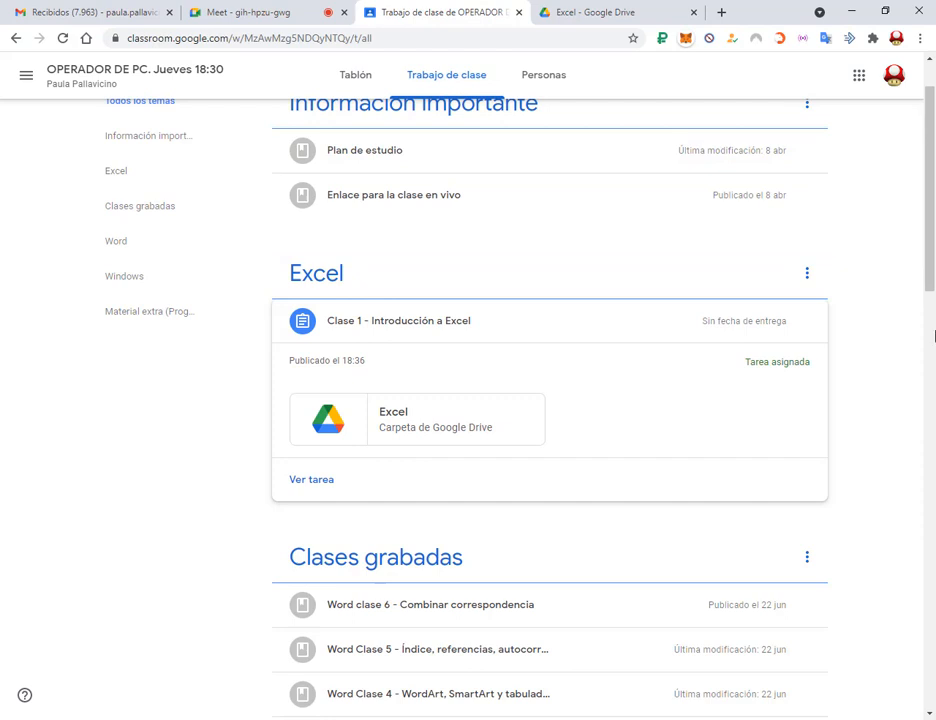
scroll(376, 203, down, 1)
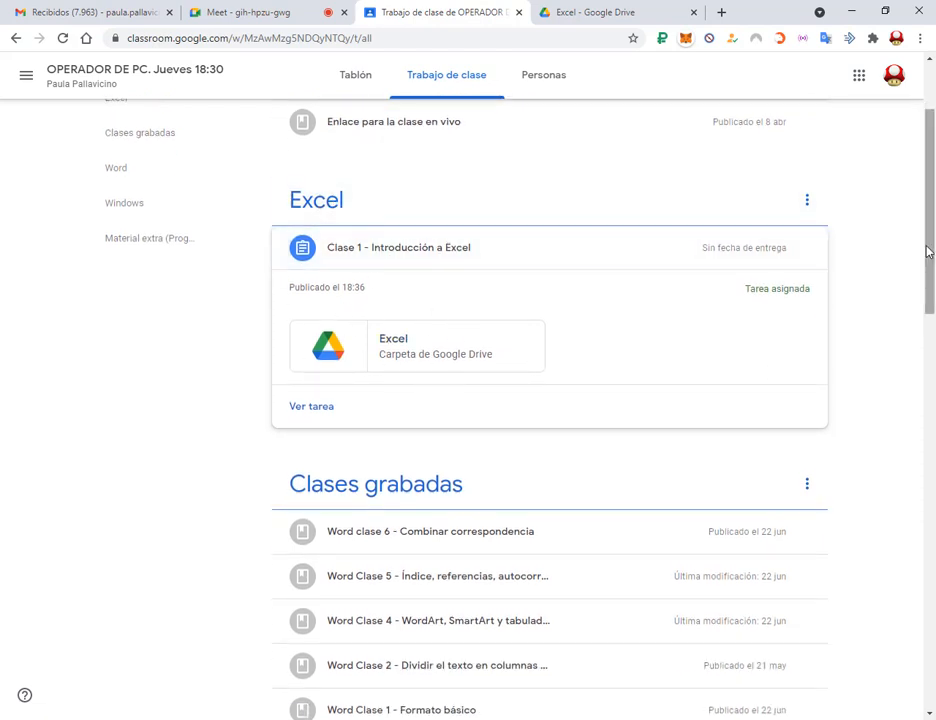
scroll(420, 398, down, 3)
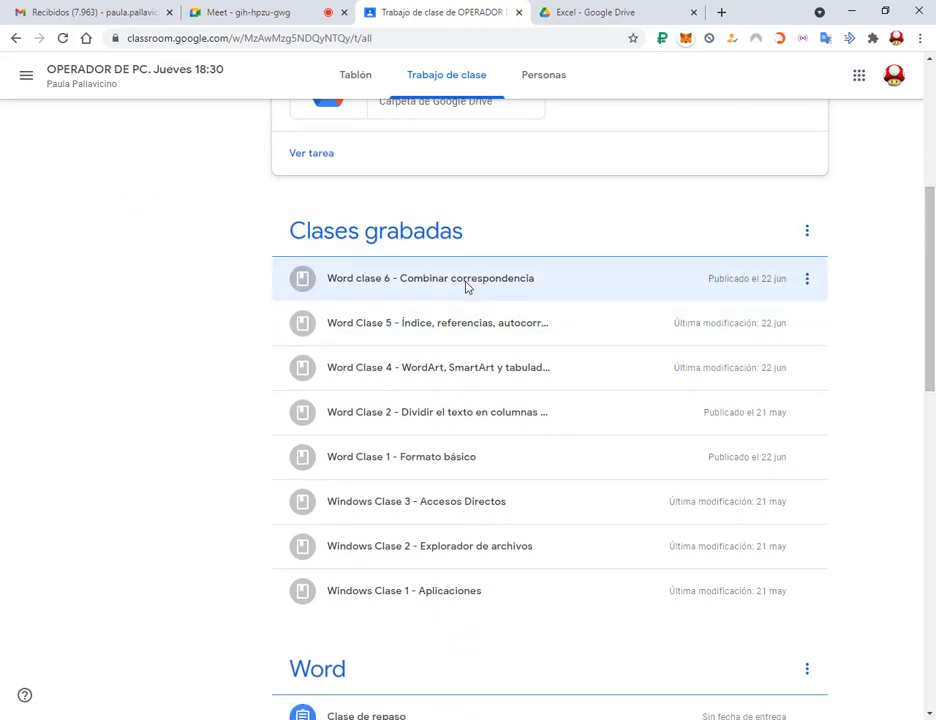
- Review the welcome post's contact options on the Tablón page, marking them temporarily with a red box and two arrows
click(366, 77)
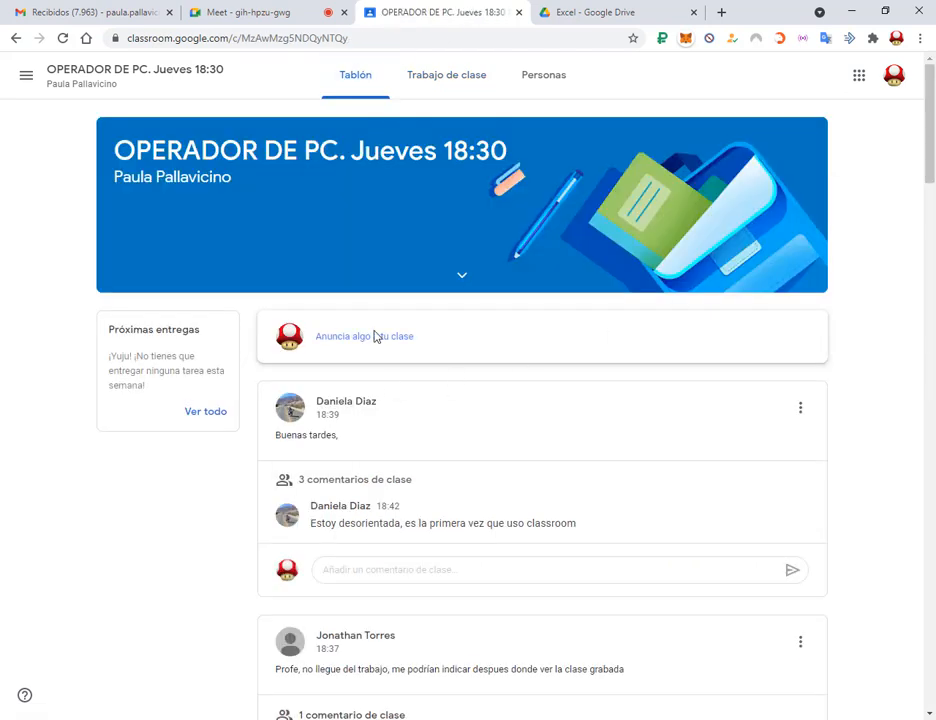
scroll(528, 395, down, 3)
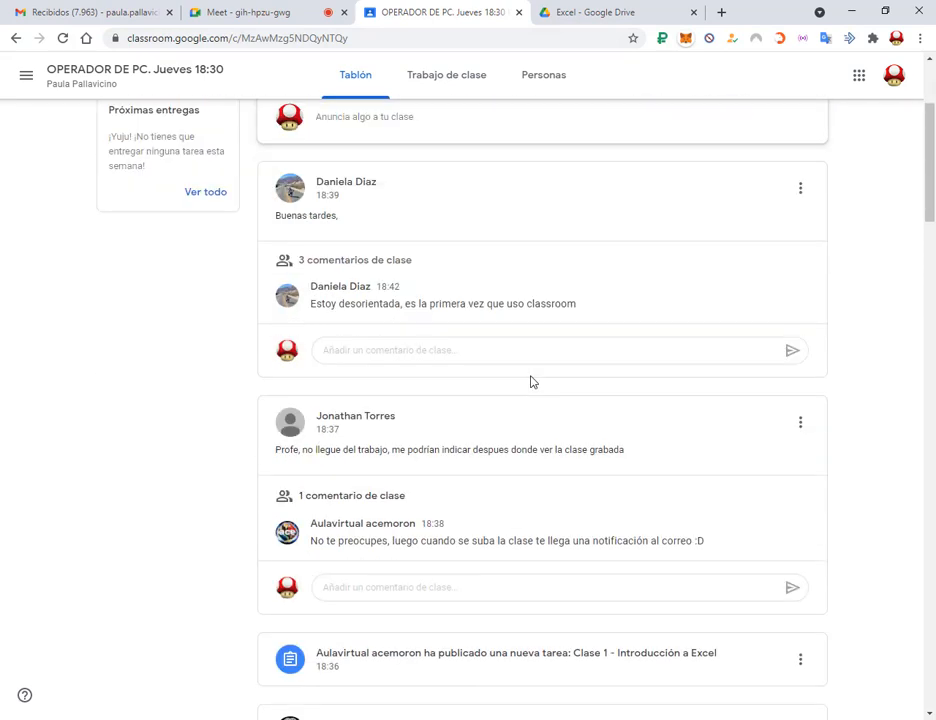
scroll(532, 381, down, 6)
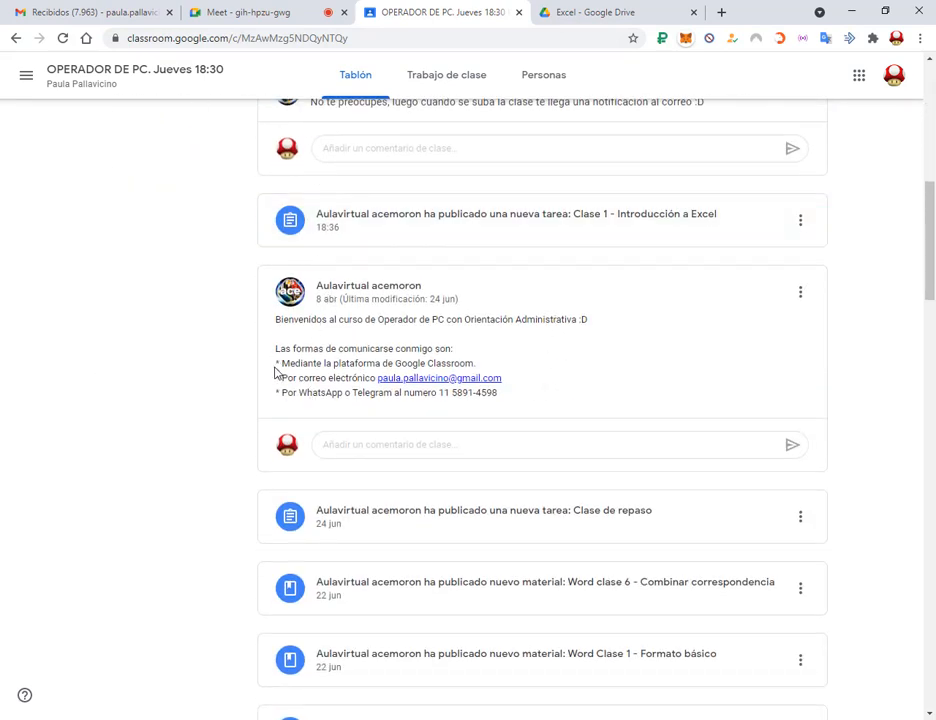
mouse_move(267, 363)
mouse_down()
mouse_move(516, 413)
mouse_move(506, 411)
mouse_up()
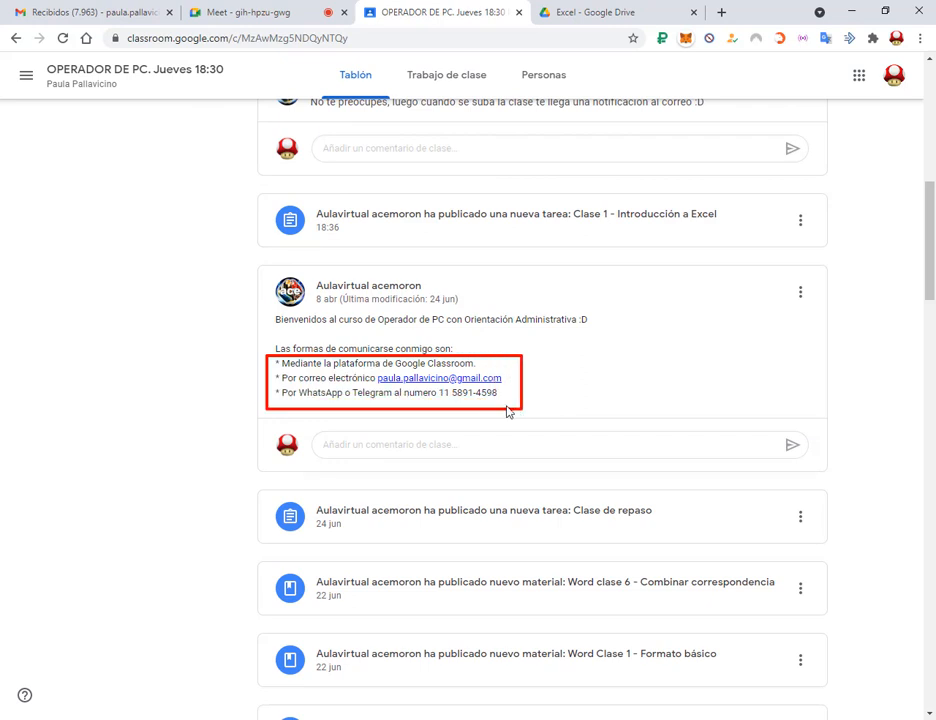
drag(555, 379, 510, 379)
drag(560, 404, 502, 393)
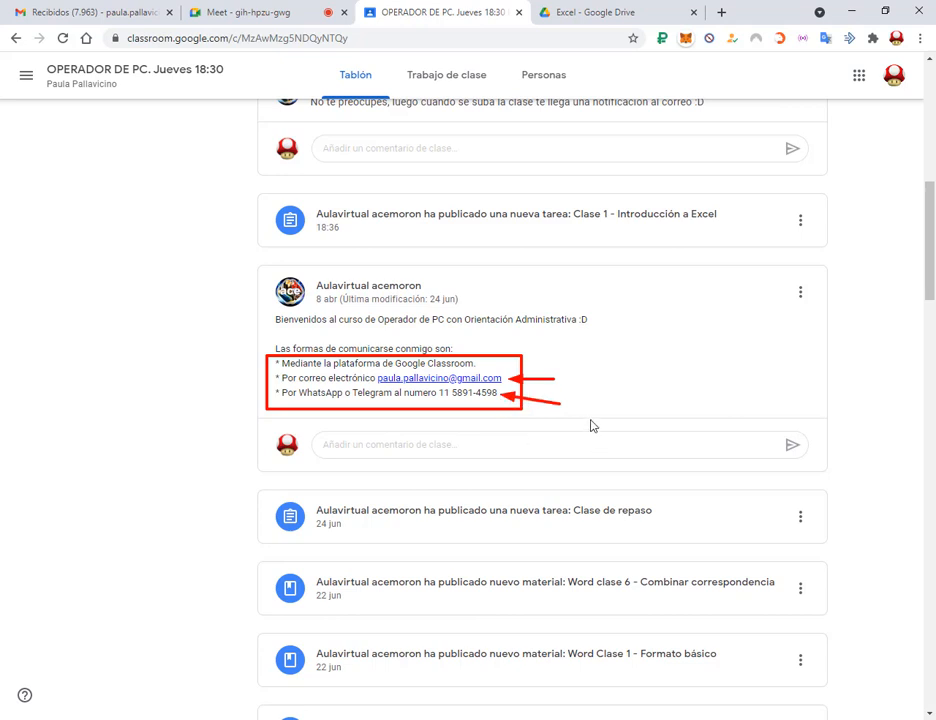
key(Escape)
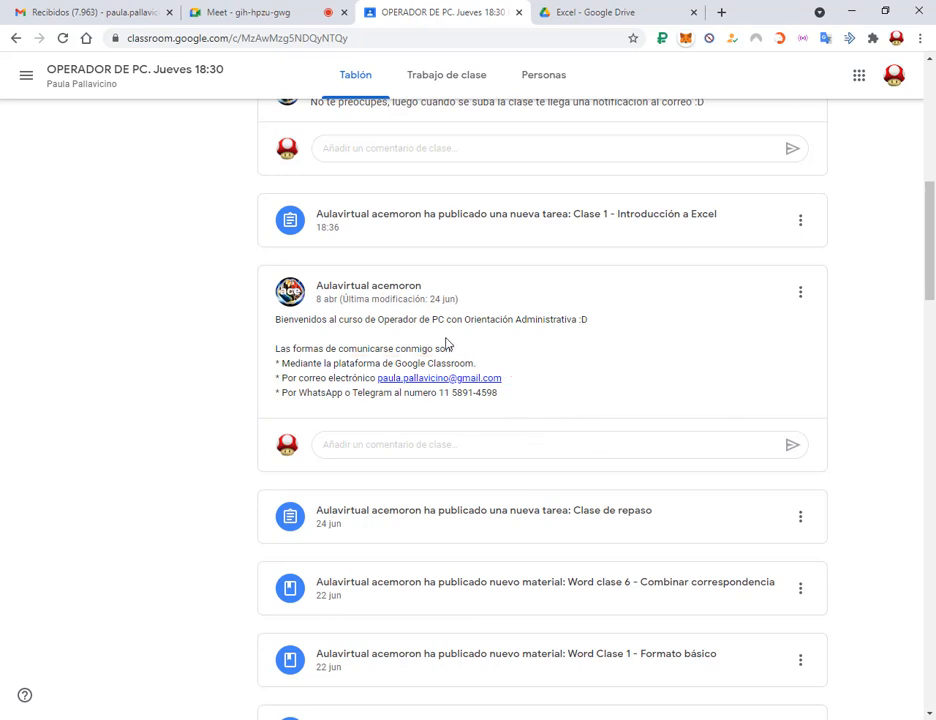
drag(500, 397, 441, 401)
click(444, 401)
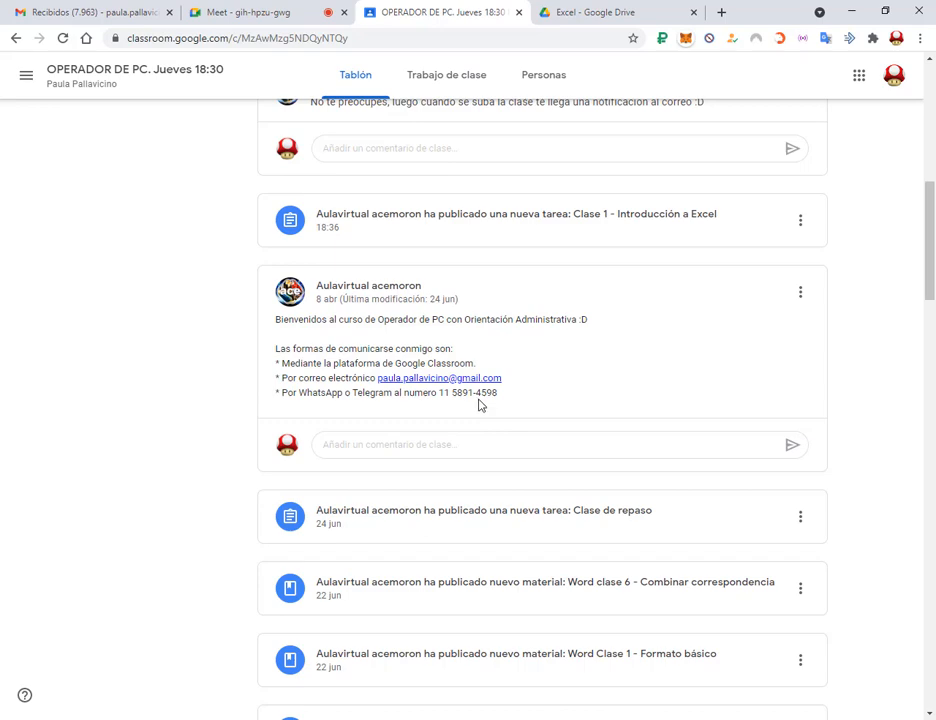
scroll(522, 458, up, 8)
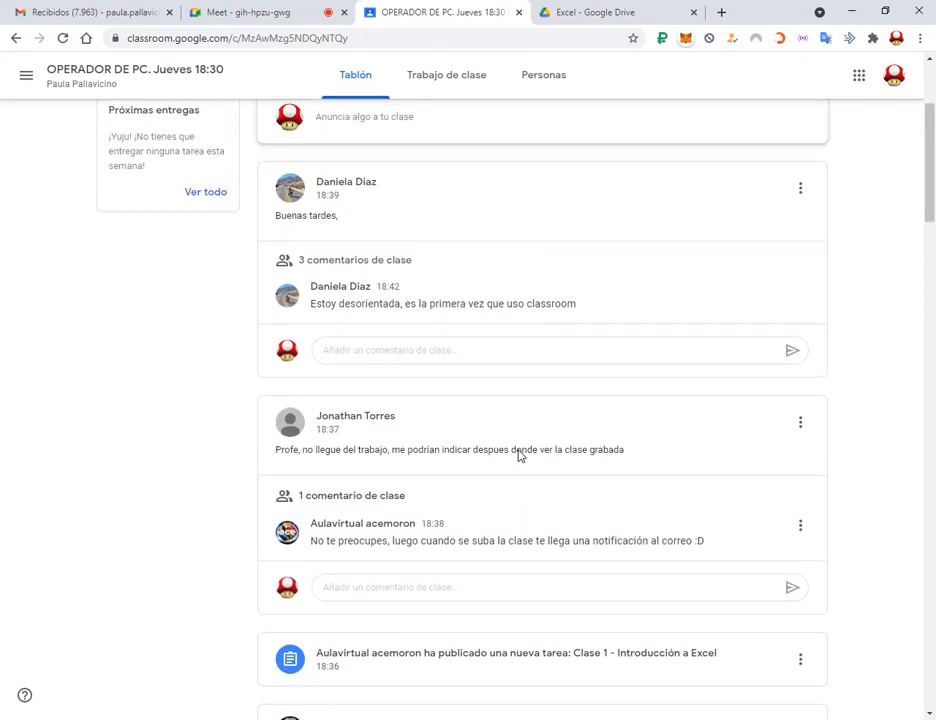
- Return to the Trabajo de clase page and switch to the Meet call to check the chat messages
click(424, 88)
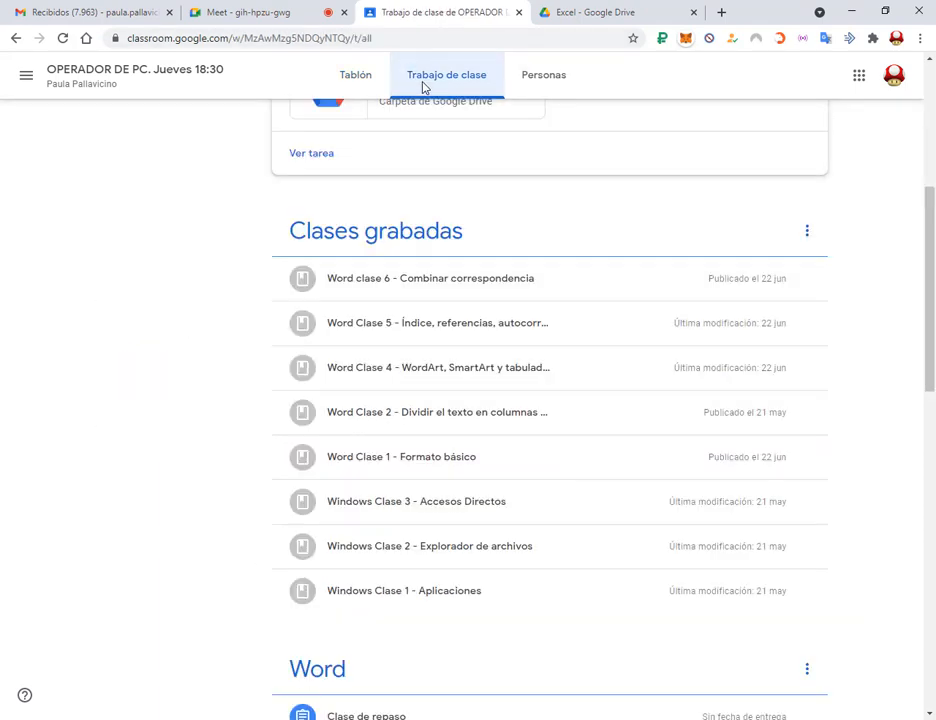
scroll(188, 305, up, 4)
click(250, 12)
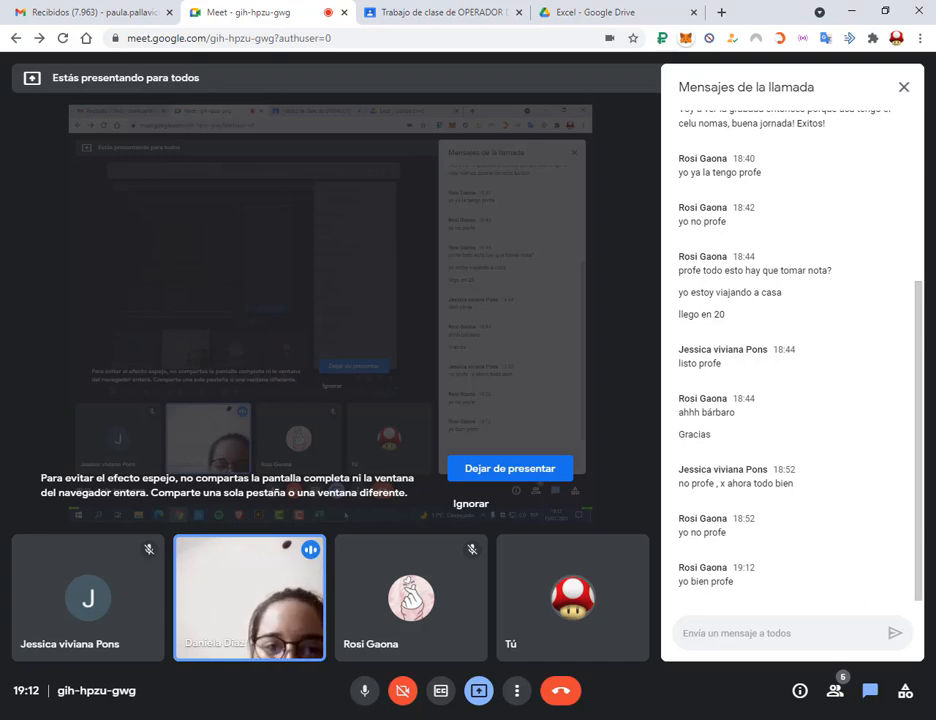
- Switch back to the Ejercicio 1 workbook in Excel and review Planilla B's title and column headers
mouse_move(447, 719)
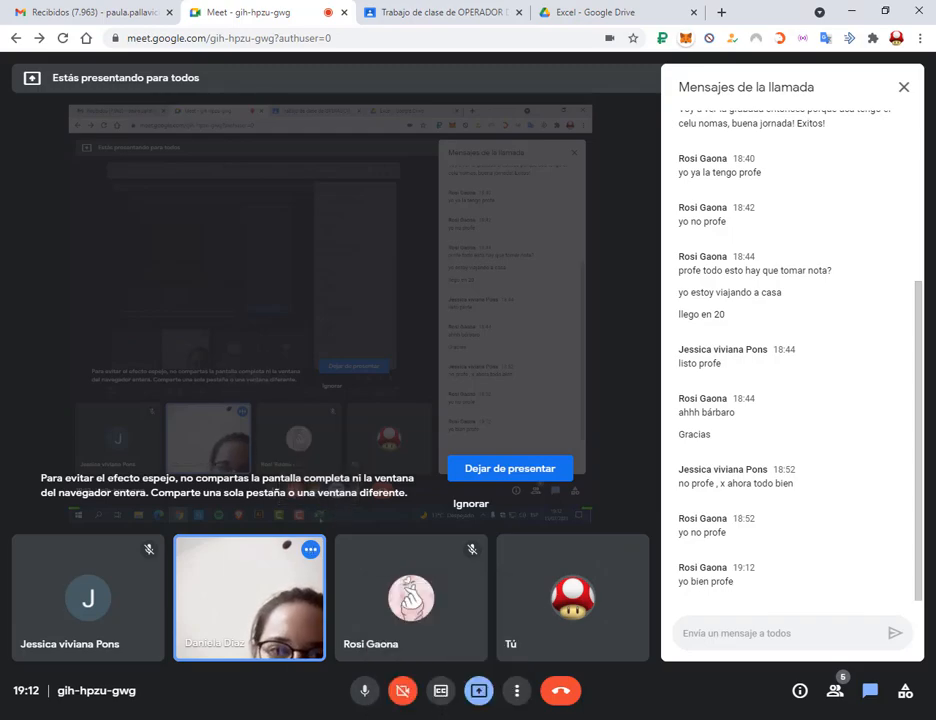
click(445, 719)
click(387, 444)
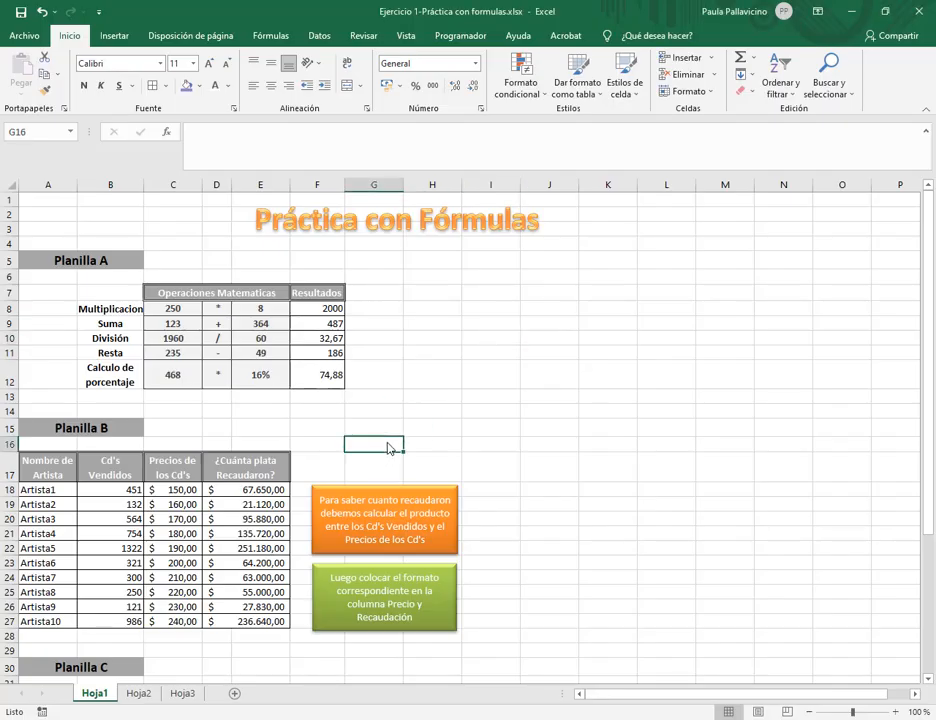
click(259, 466)
click(160, 468)
click(106, 468)
click(43, 470)
scroll(535, 392, down, 2)
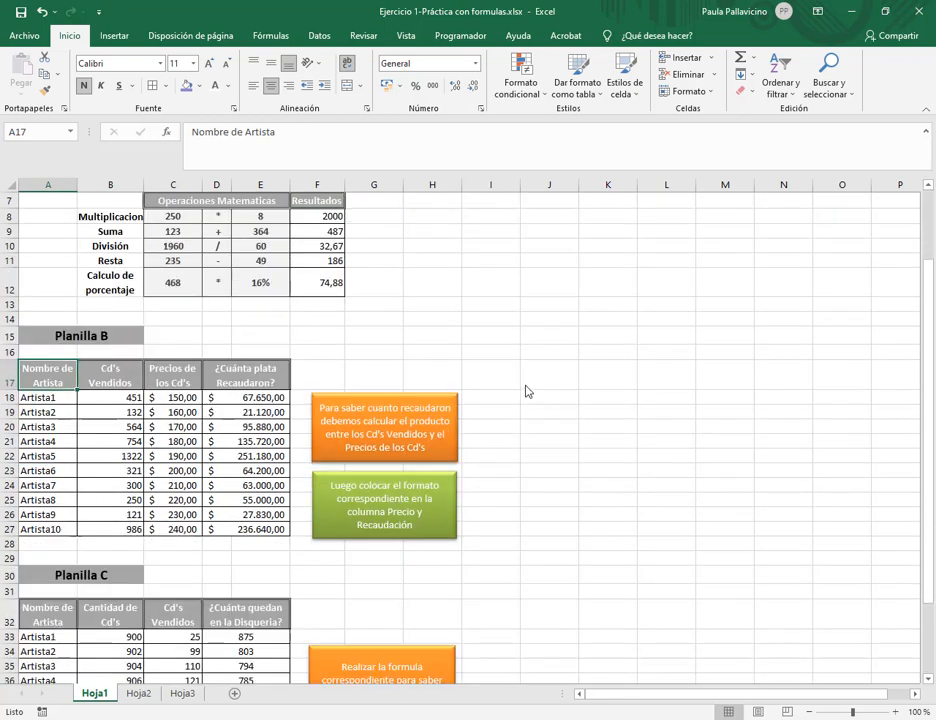
click(527, 388)
click(152, 338)
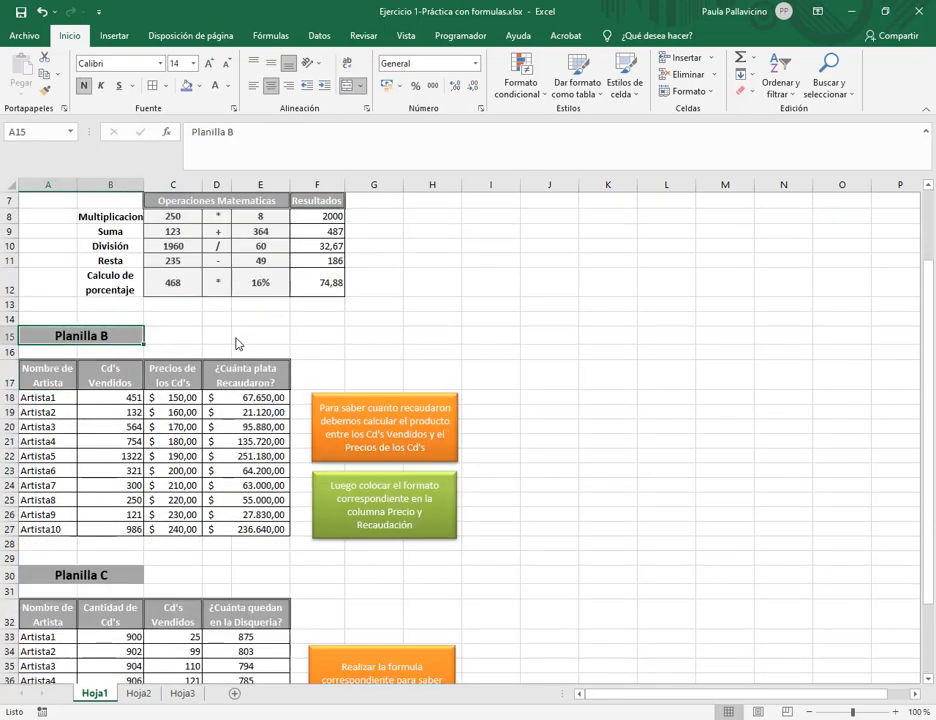
click(222, 336)
click(175, 337)
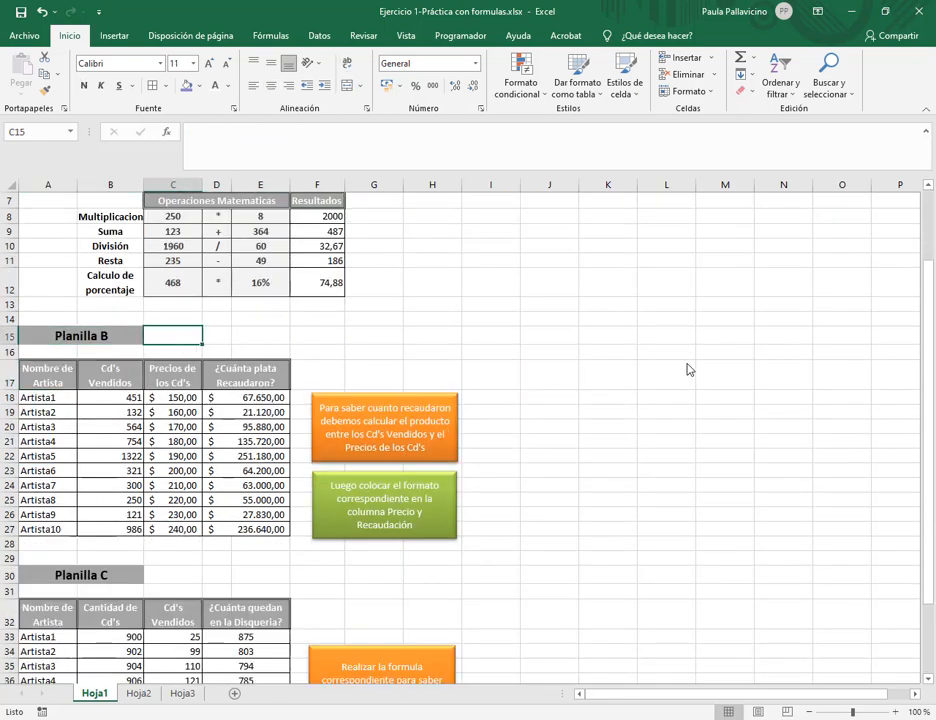
scroll(675, 384, up, 2)
- Open Ejercicio Nº3.pdf from the CLASE 1 folder, read its exercise instructions and close it
click(450, 719)
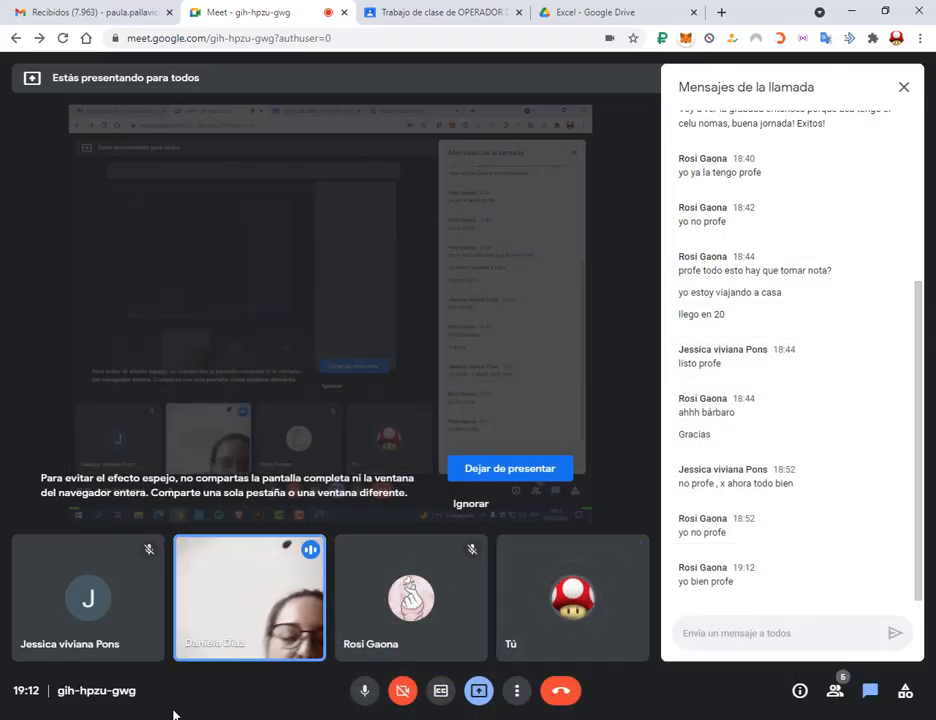
click(125, 719)
click(506, 556)
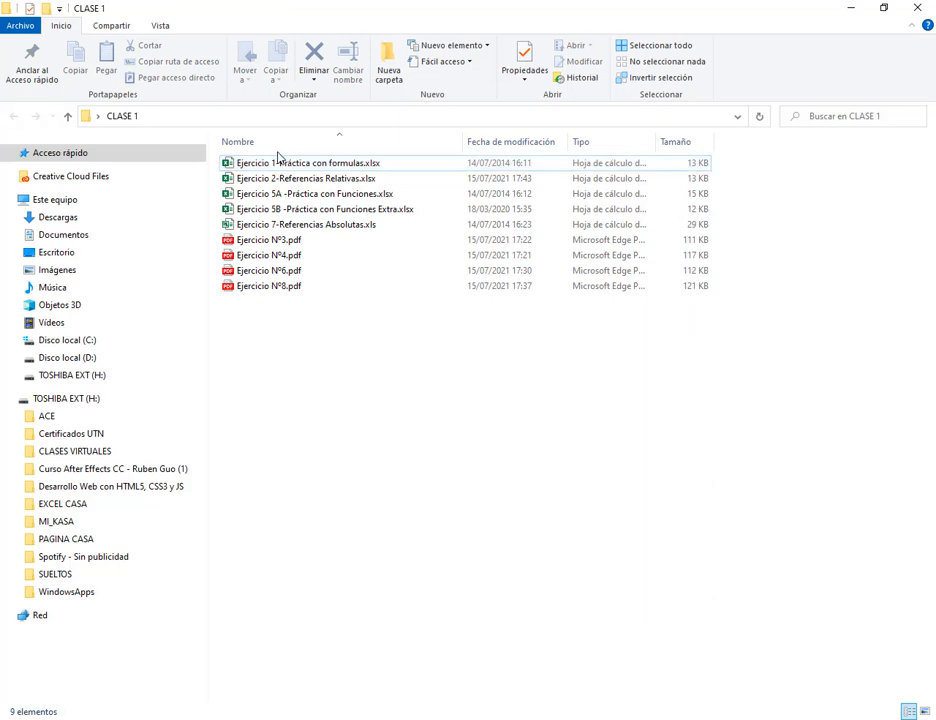
click(302, 242)
double_click(302, 242)
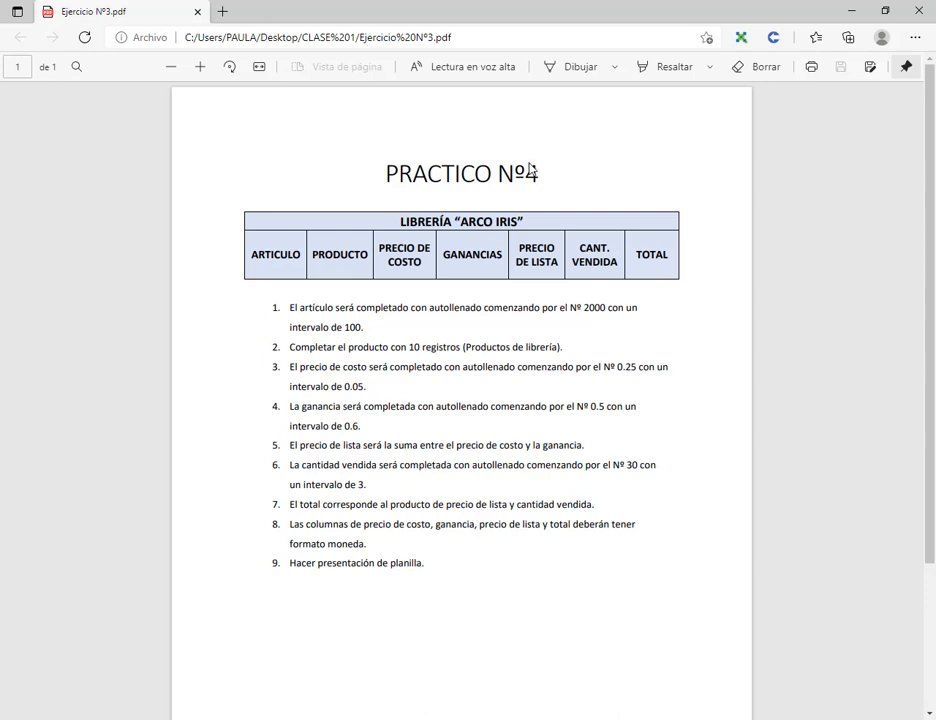
click(918, 10)
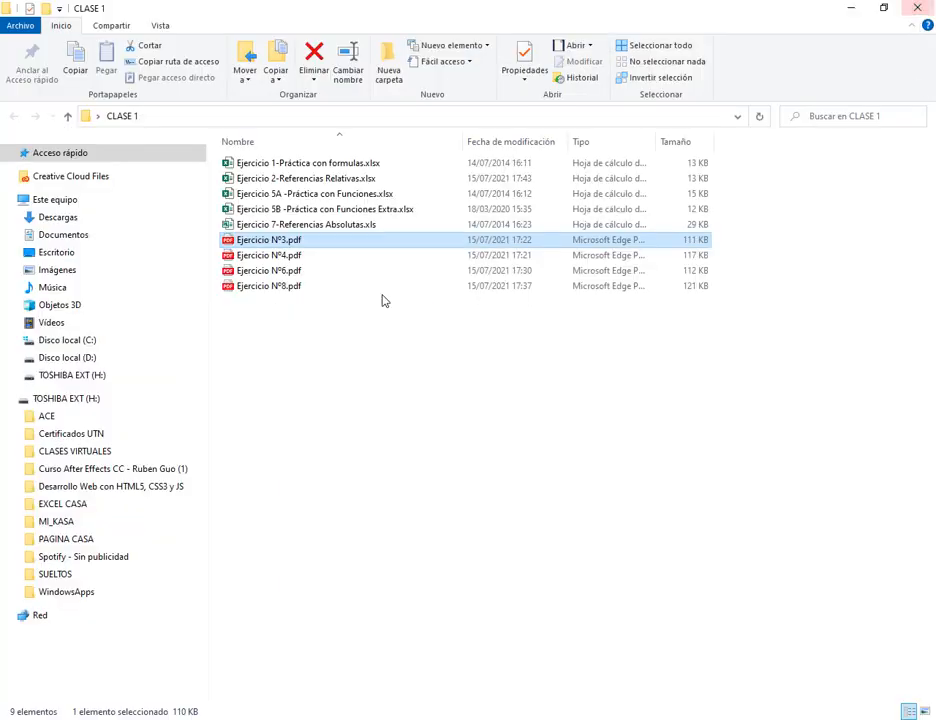
- Close the Ejercicio 1 workbook and open Ejercicio 2-Referencias Relativas.xlsx from the CLASE 1 folder
click(288, 336)
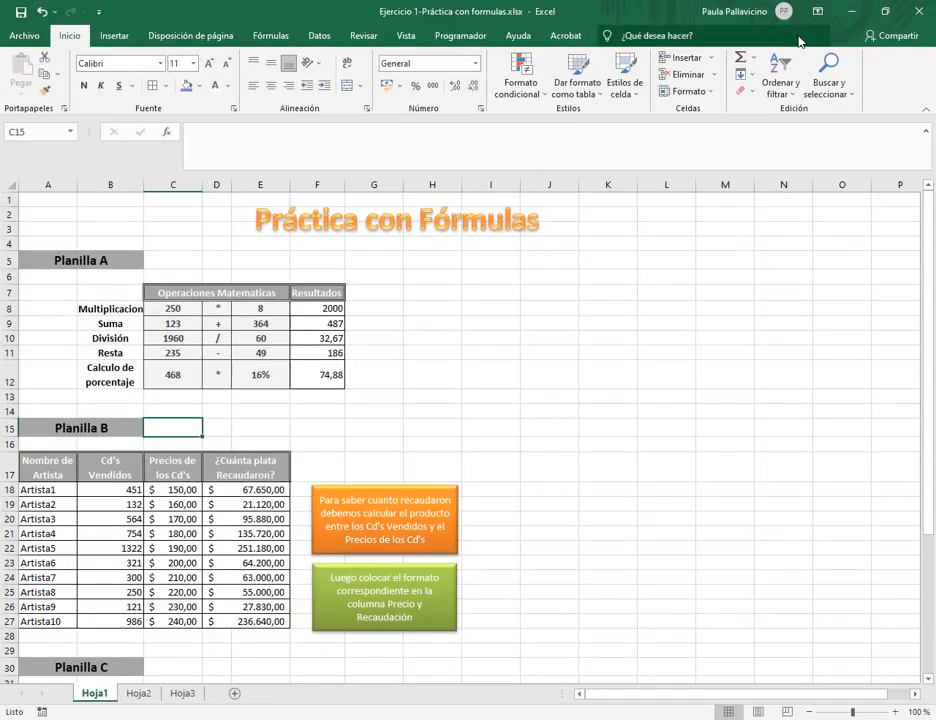
click(666, 308)
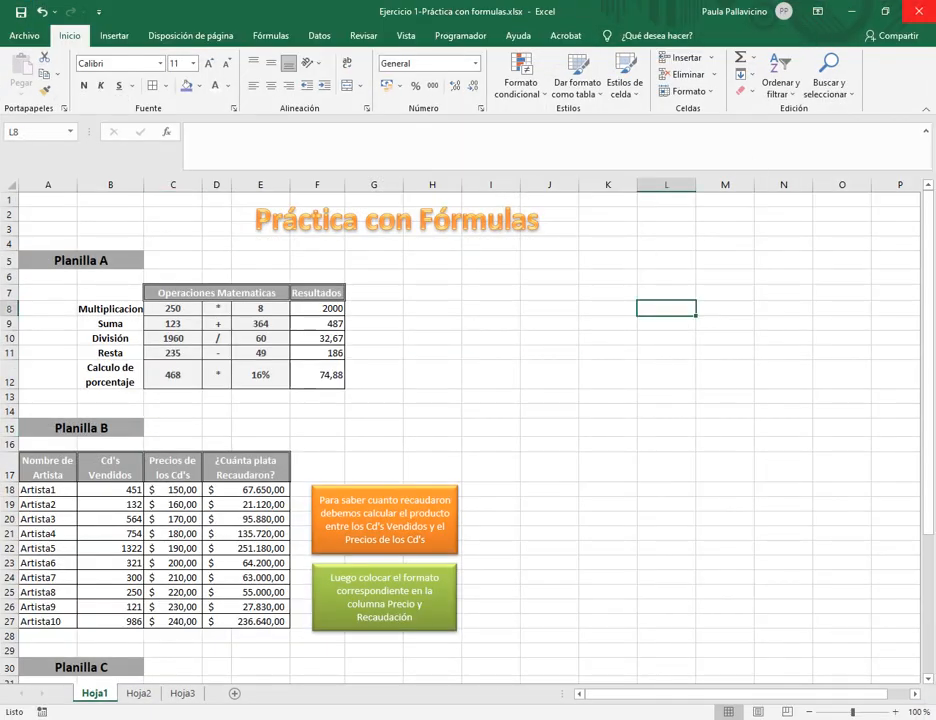
click(917, 11)
click(486, 393)
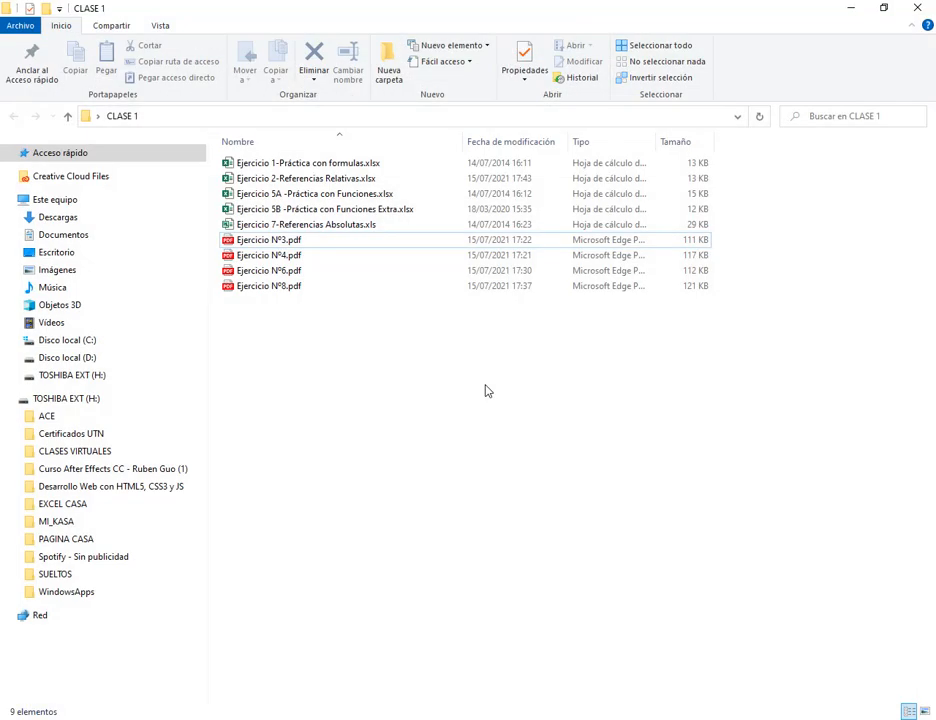
double_click(338, 181)
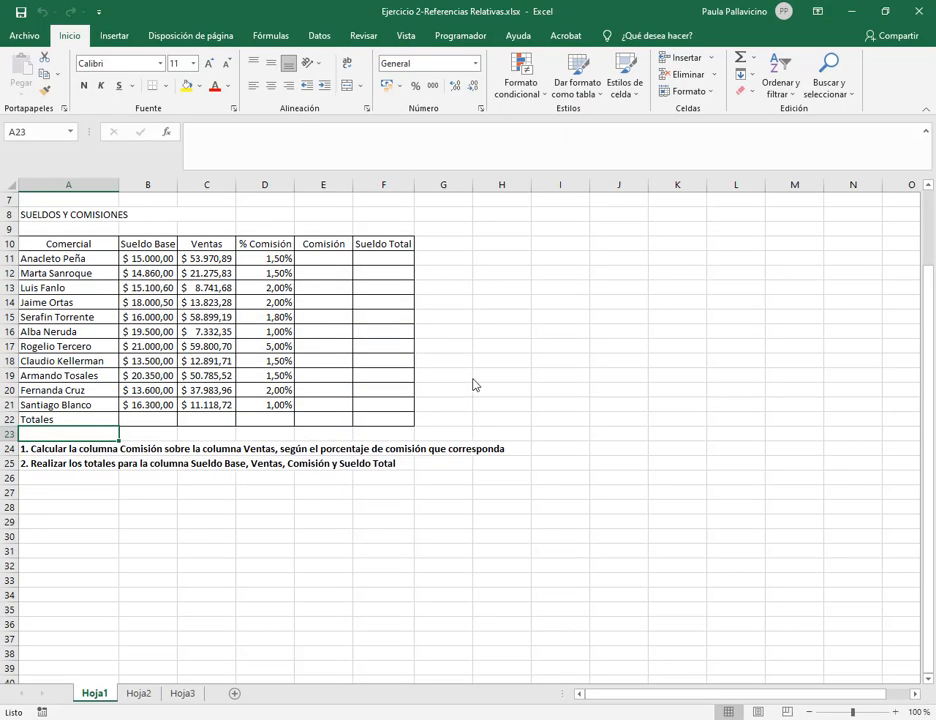
- Calculate the first salesperson's commission in E11 with the formula =C11*D11
click(545, 392)
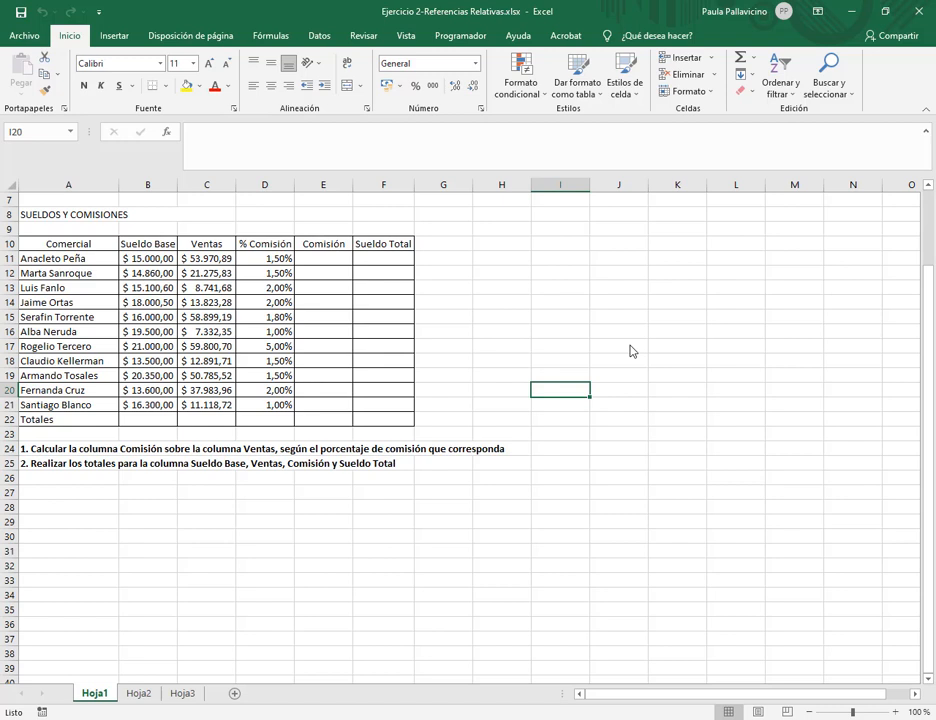
click(313, 265)
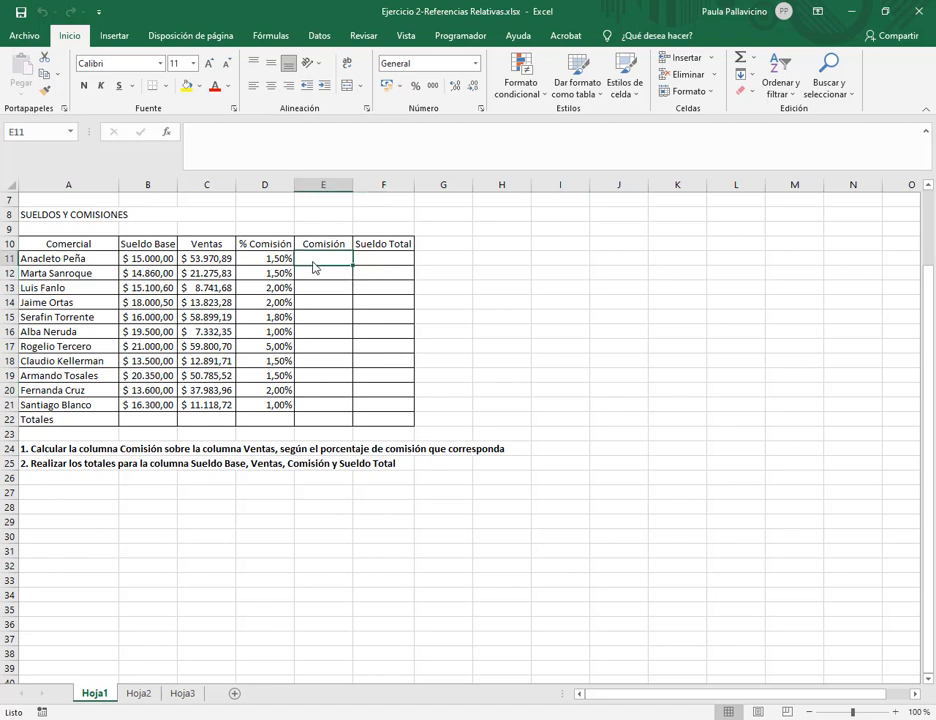
click(160, 262)
click(206, 260)
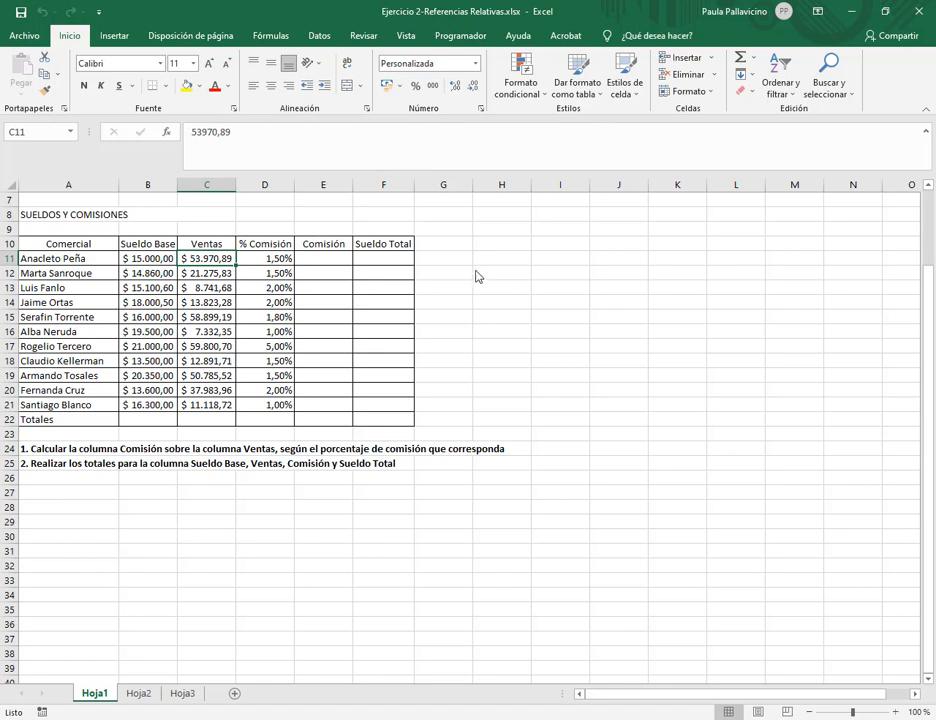
click(341, 261)
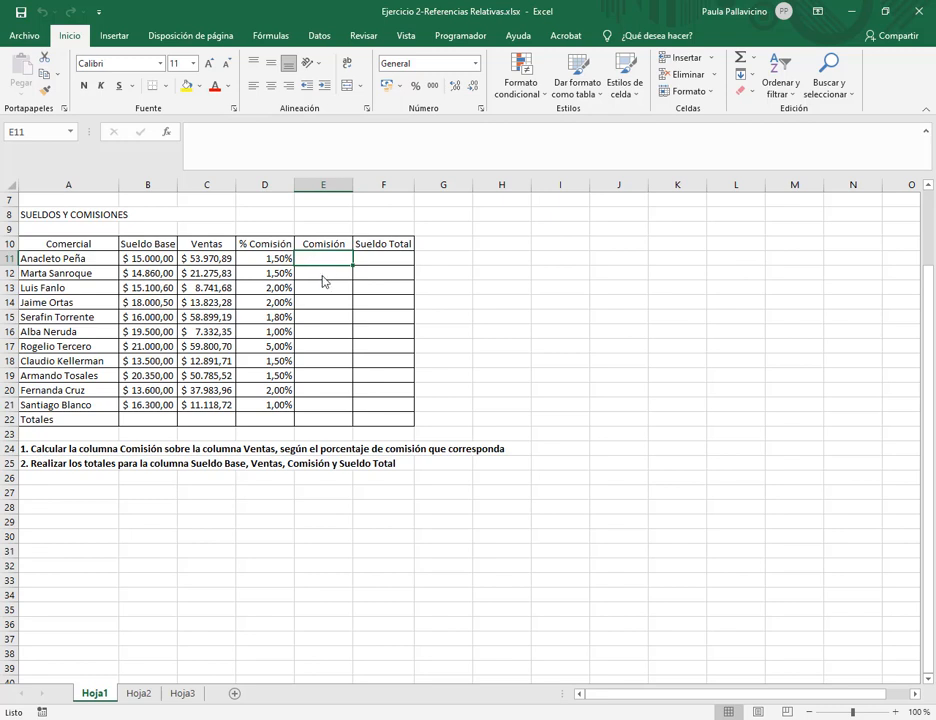
text(=)
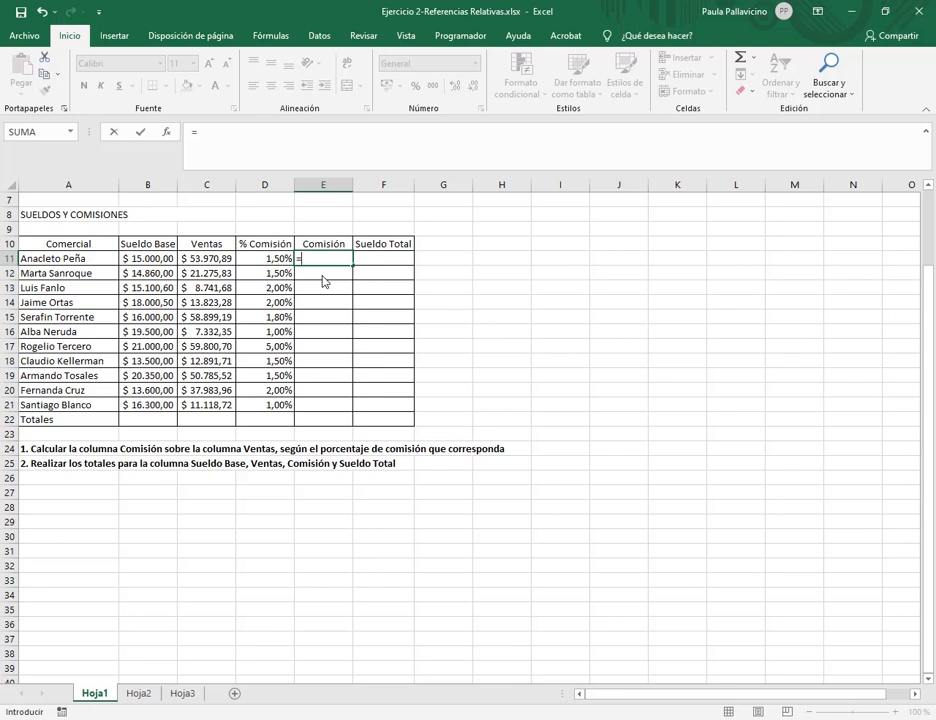
click(226, 262)
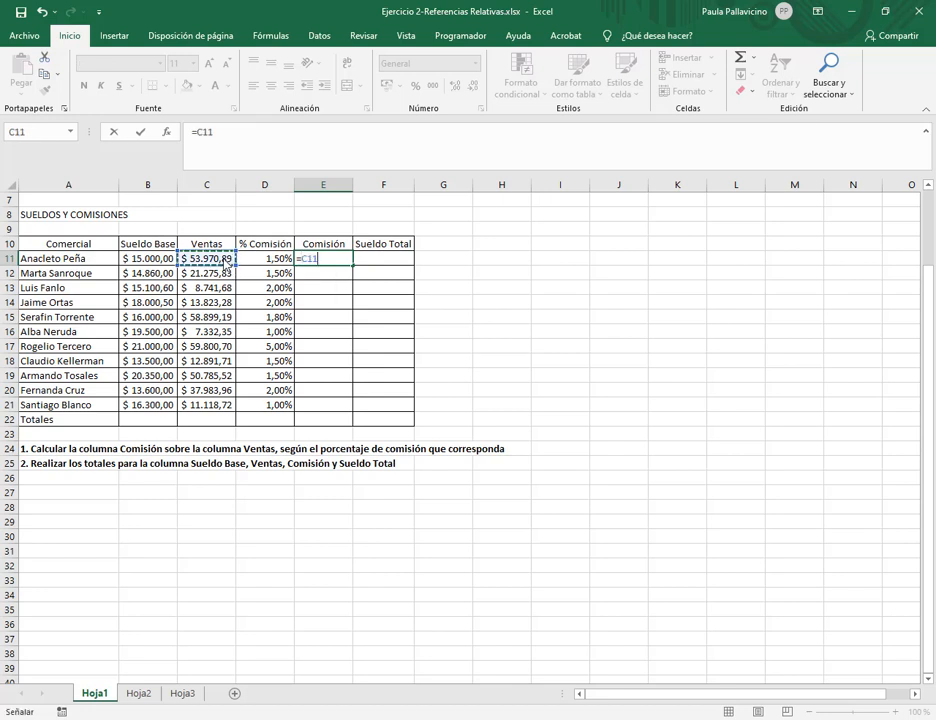
text(*)
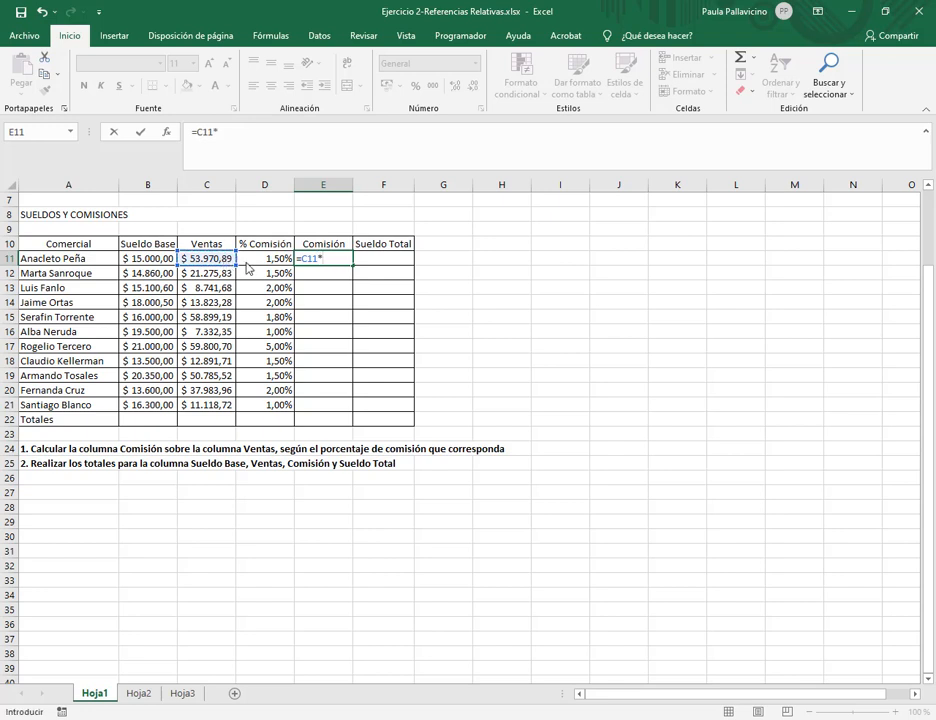
click(249, 266)
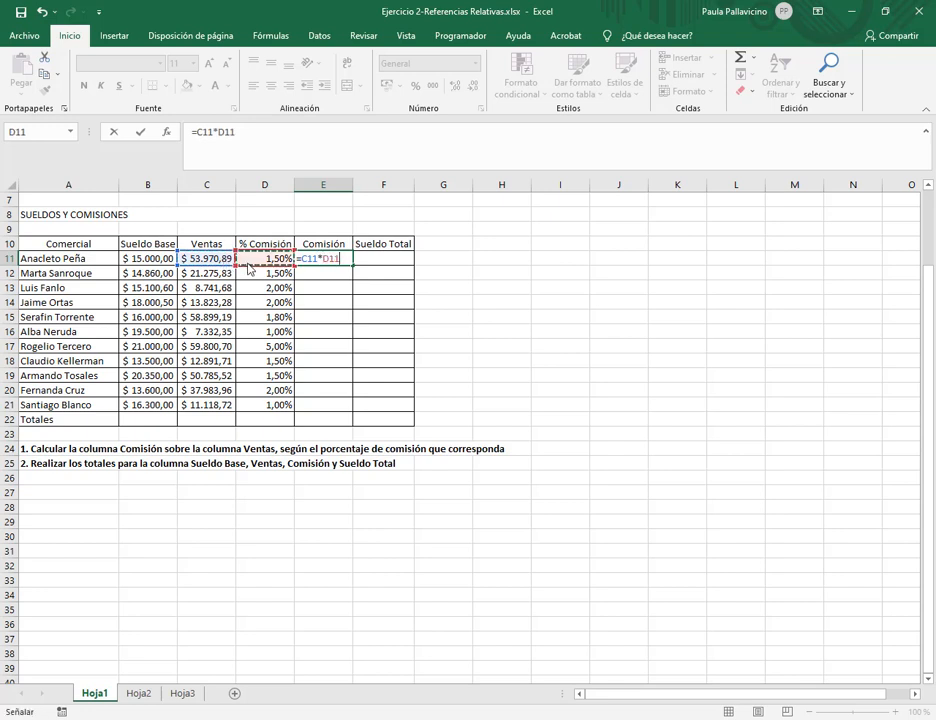
key(Return)
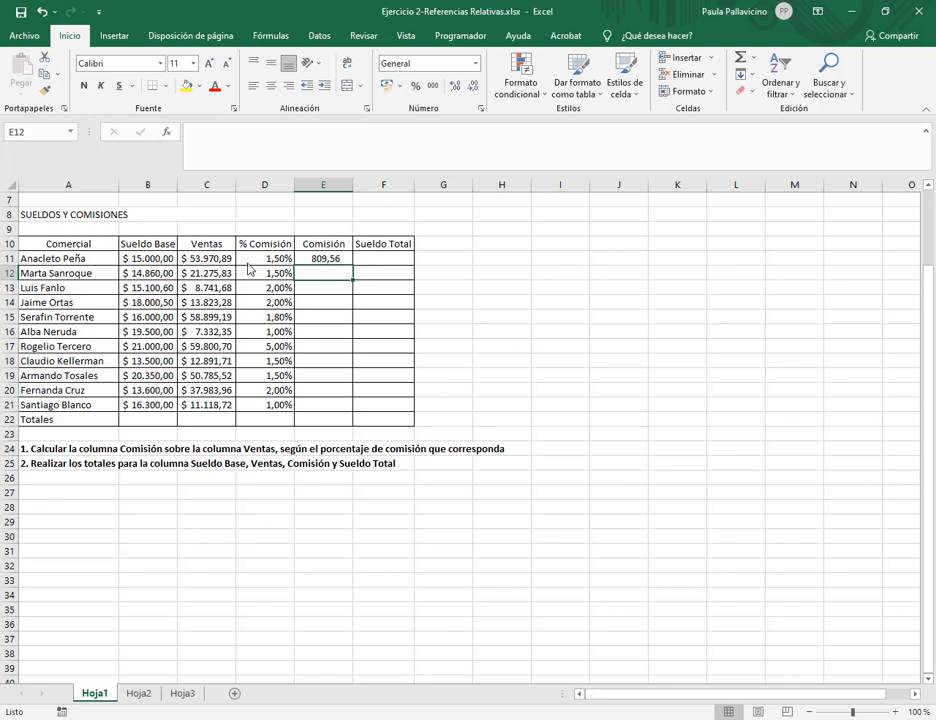
- Fill the commission formula from E11 down through E21 for the remaining salespeople
click(308, 264)
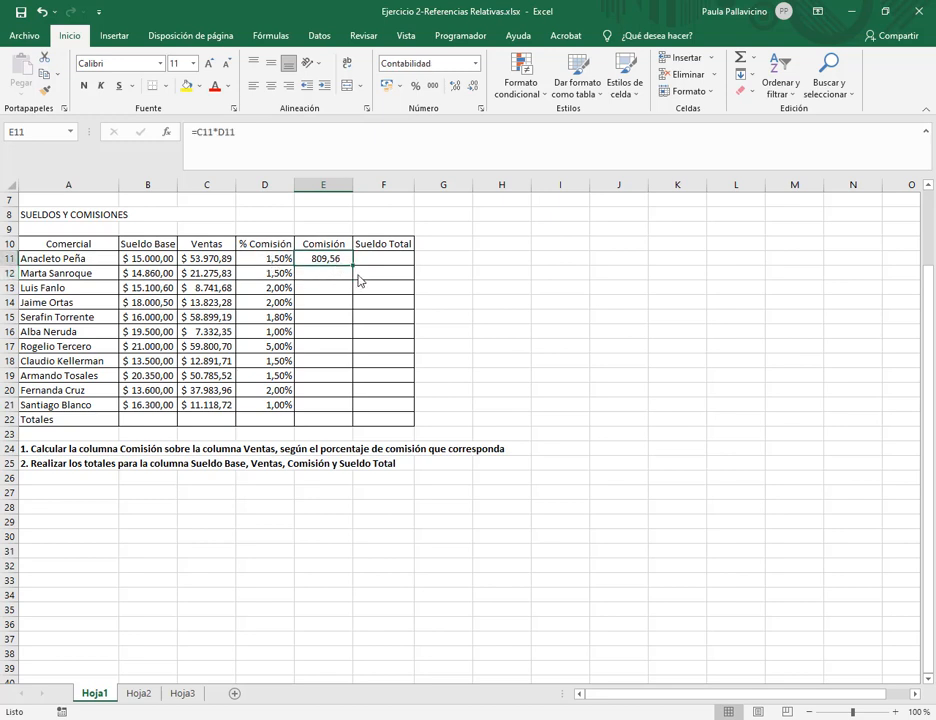
drag(336, 280, 339, 403)
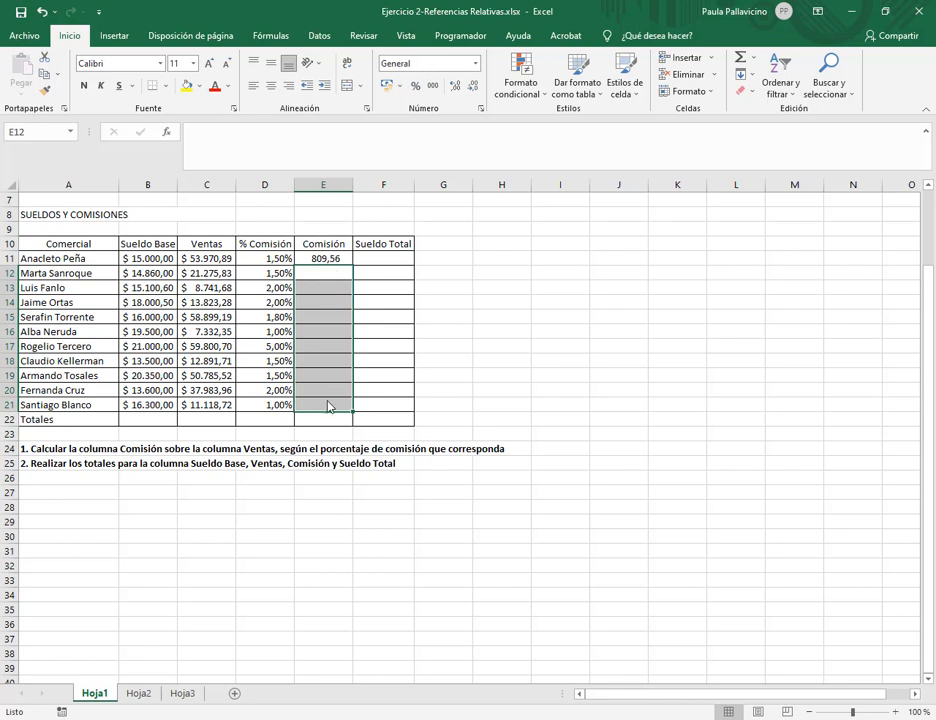
click(328, 406)
click(329, 273)
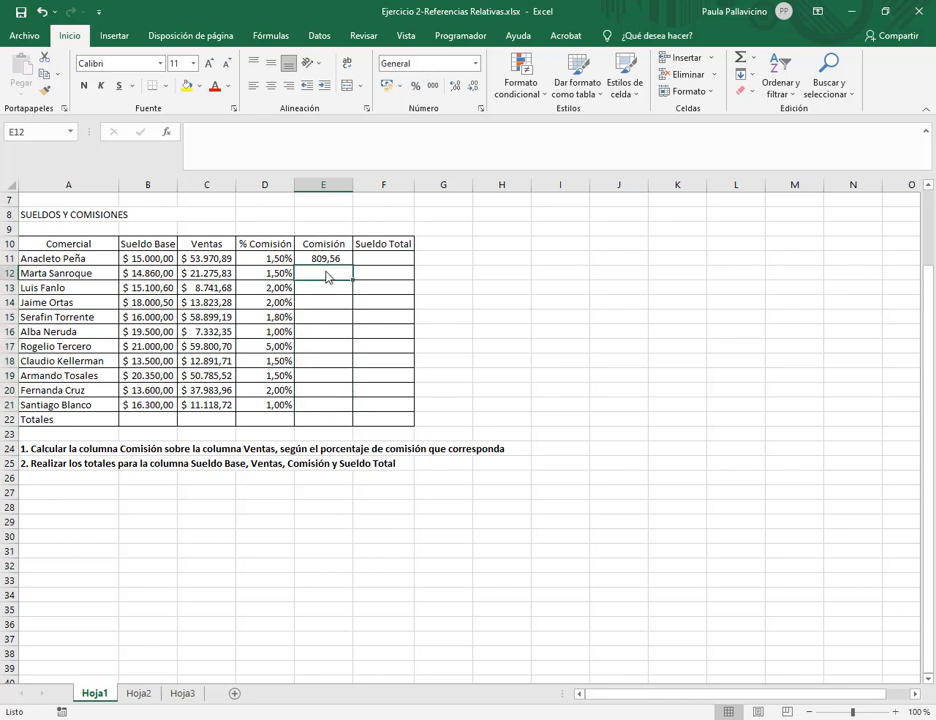
click(328, 262)
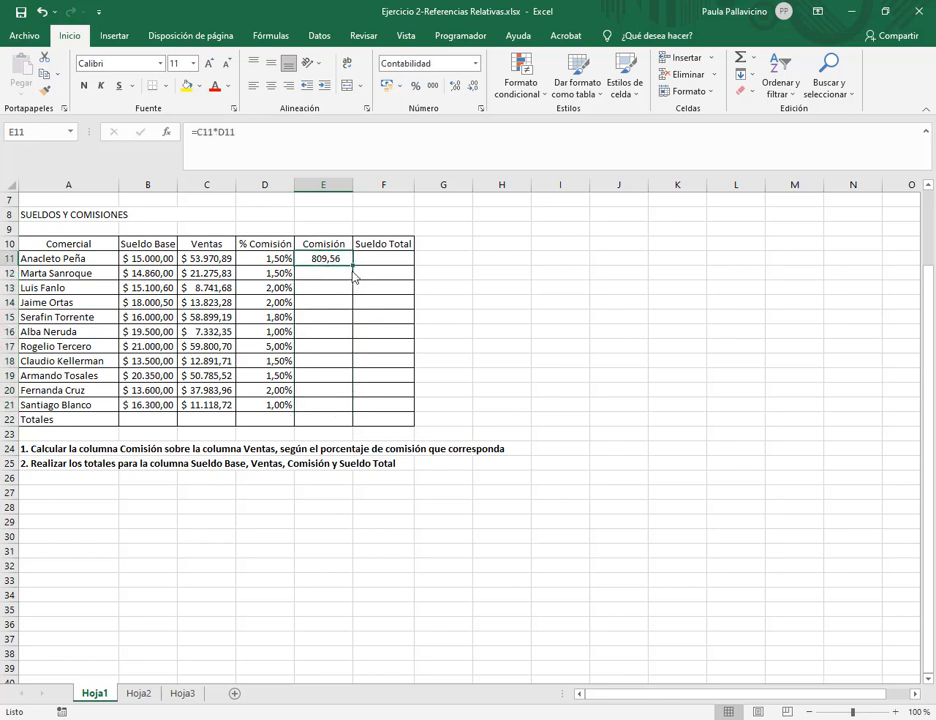
drag(353, 267, 355, 412)
- Inspect the Comisión formulas in E11, E12, E14 and E20 to compare their relative references, and highlight E11:E21
click(329, 277)
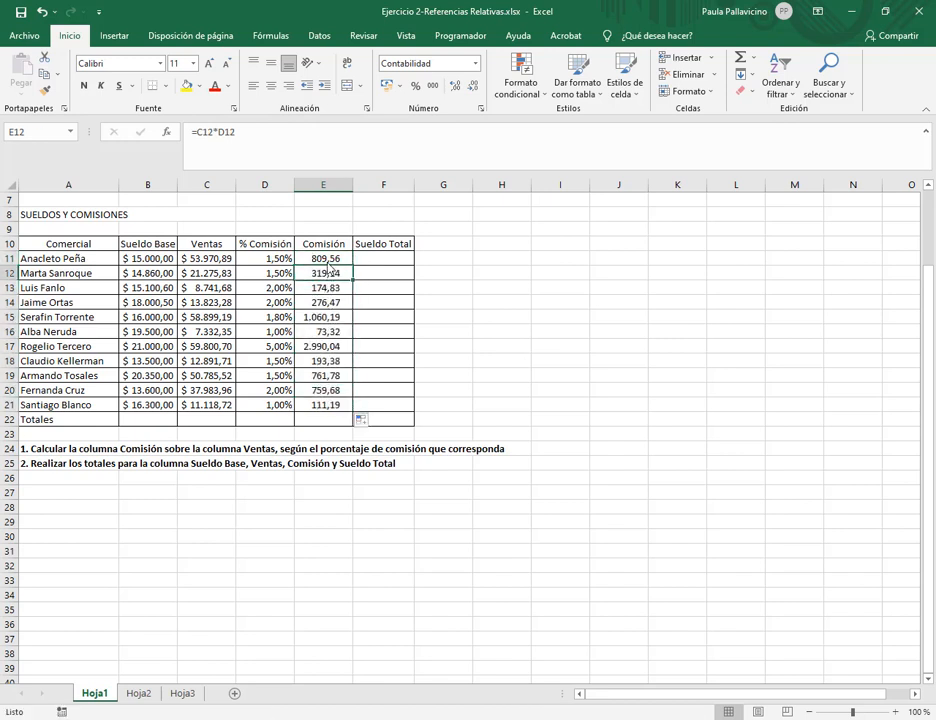
click(327, 260)
double_click(325, 261)
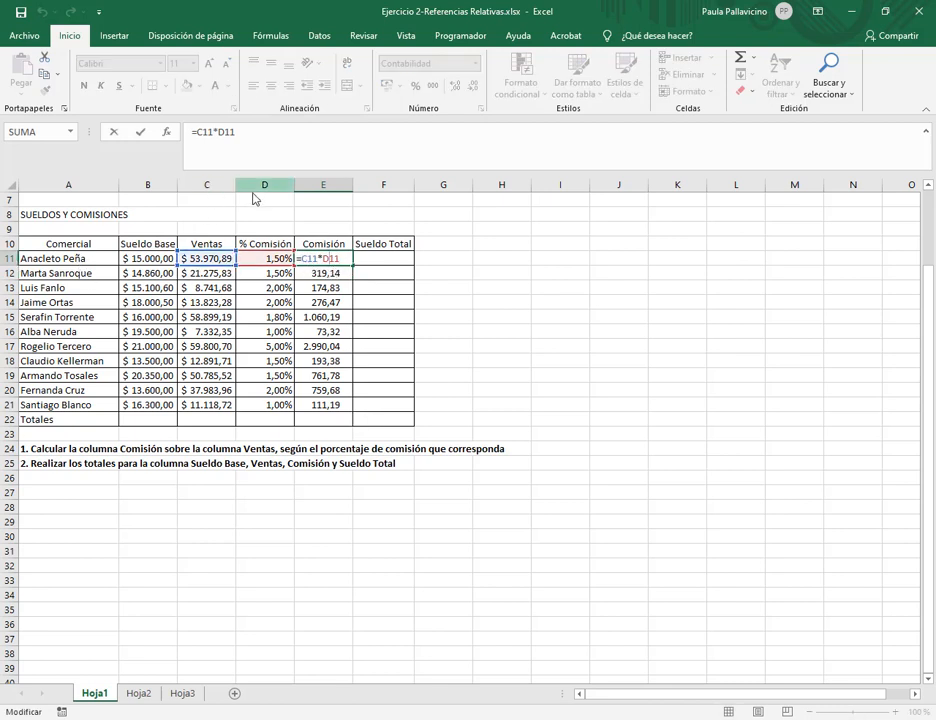
key(Escape)
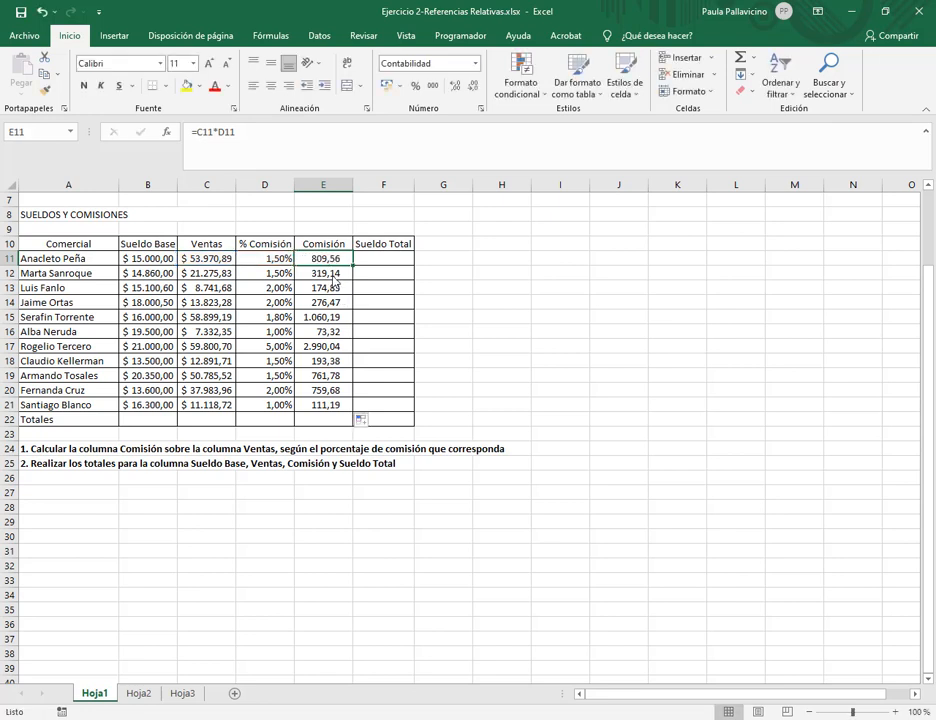
double_click(328, 273)
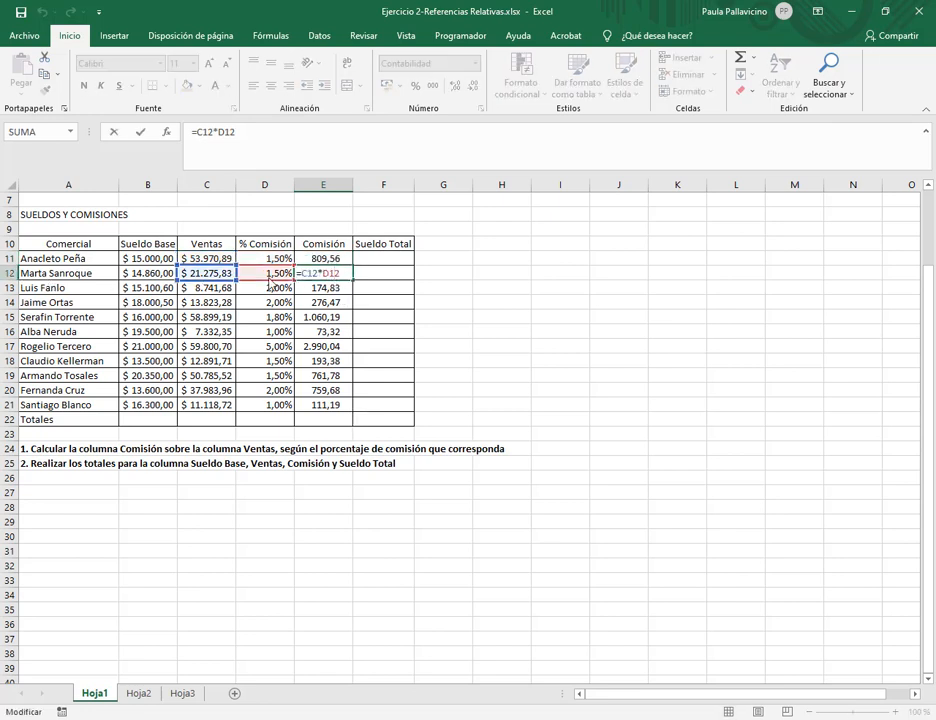
key(Escape)
double_click(322, 302)
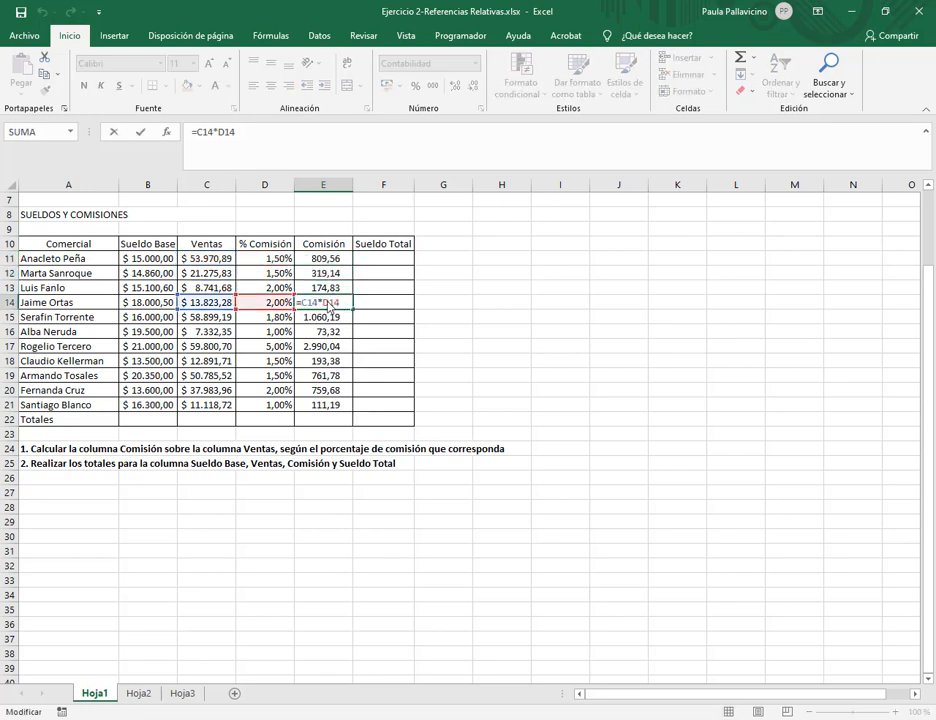
key(Escape)
double_click(345, 390)
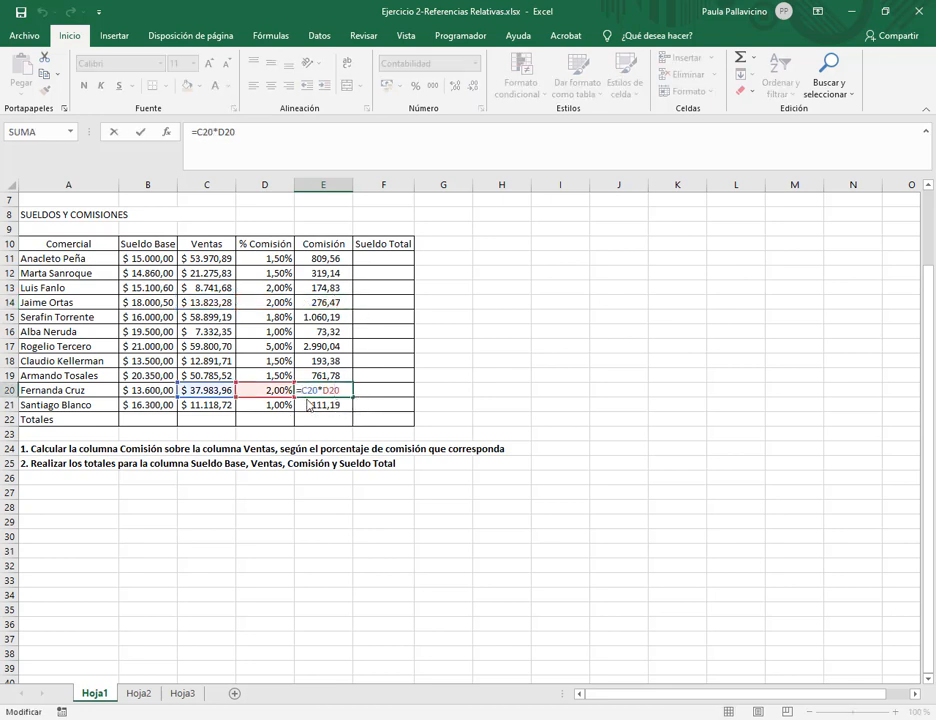
key(Escape)
drag(325, 258, 330, 406)
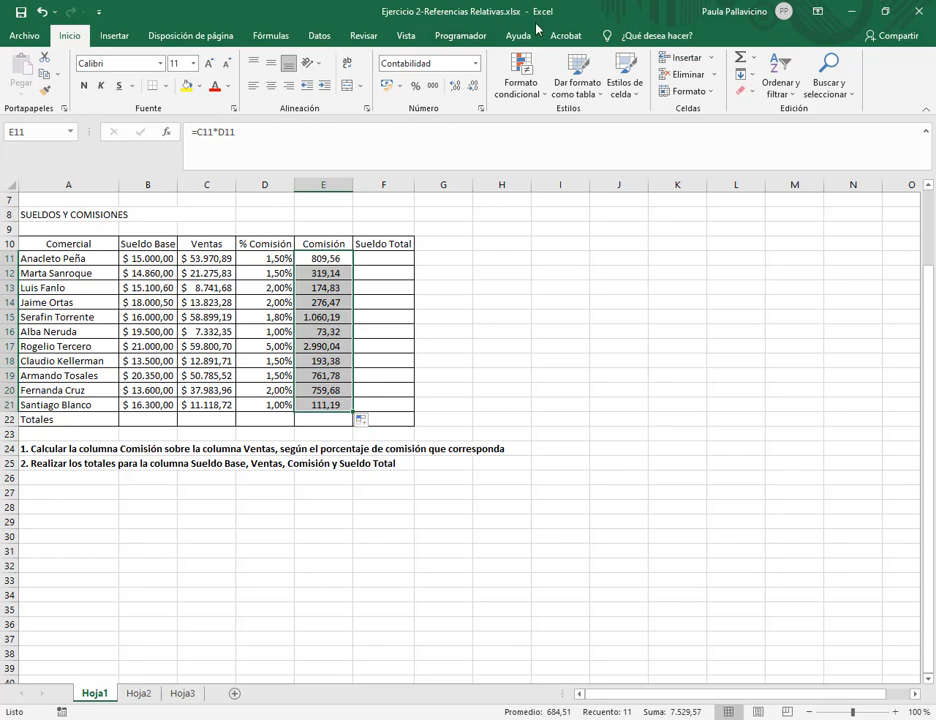
- Calculate the first Sueldo Total in F11 by adding base salary and commission with =B11+E11
key(Right)
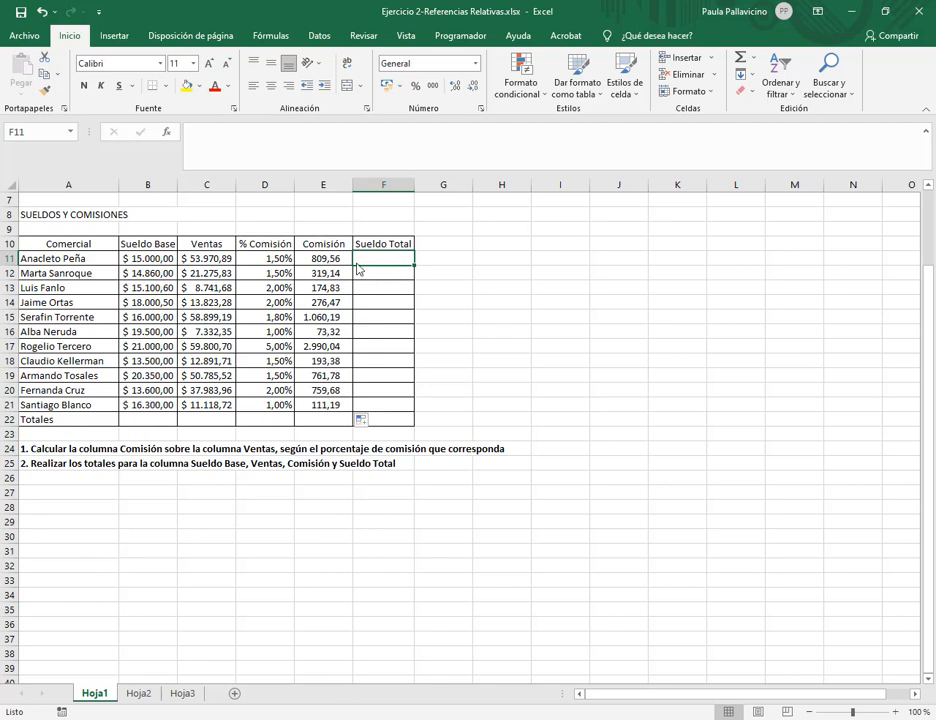
click(155, 261)
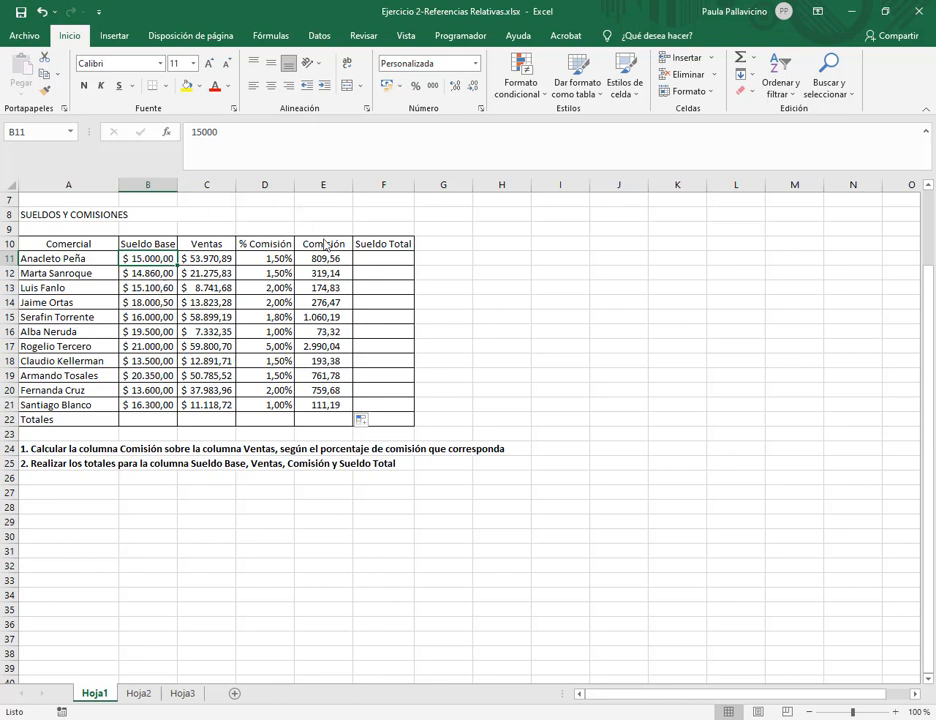
click(391, 264)
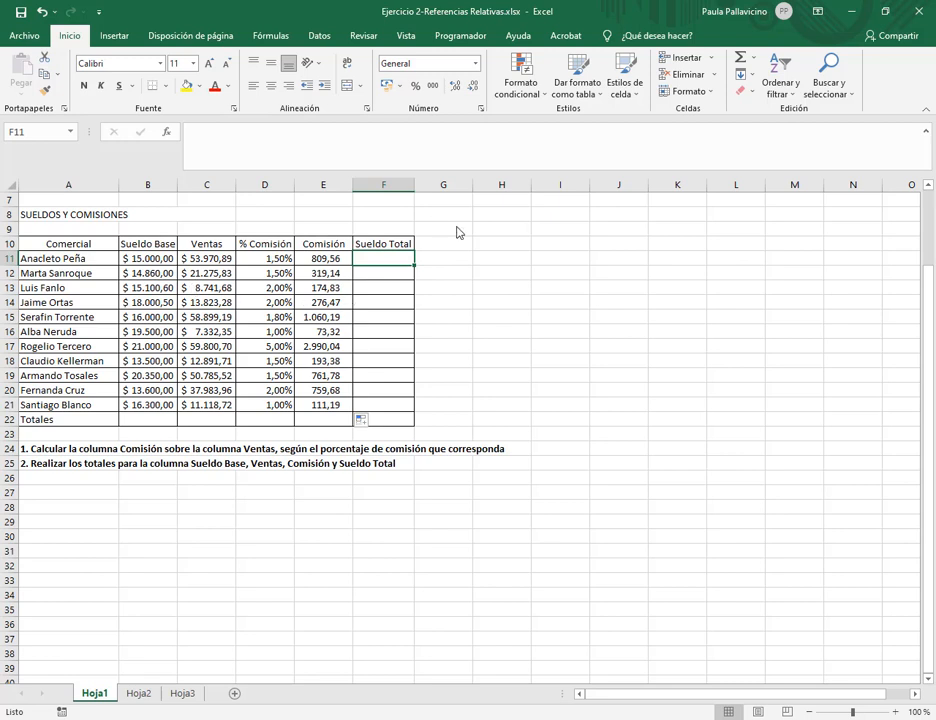
text(=)
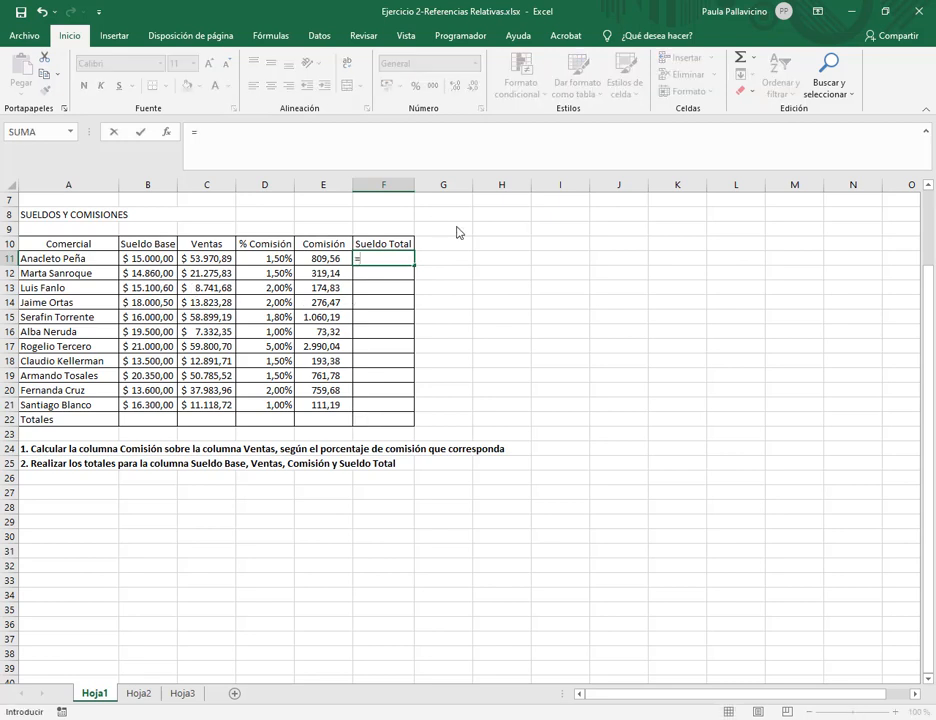
click(172, 262)
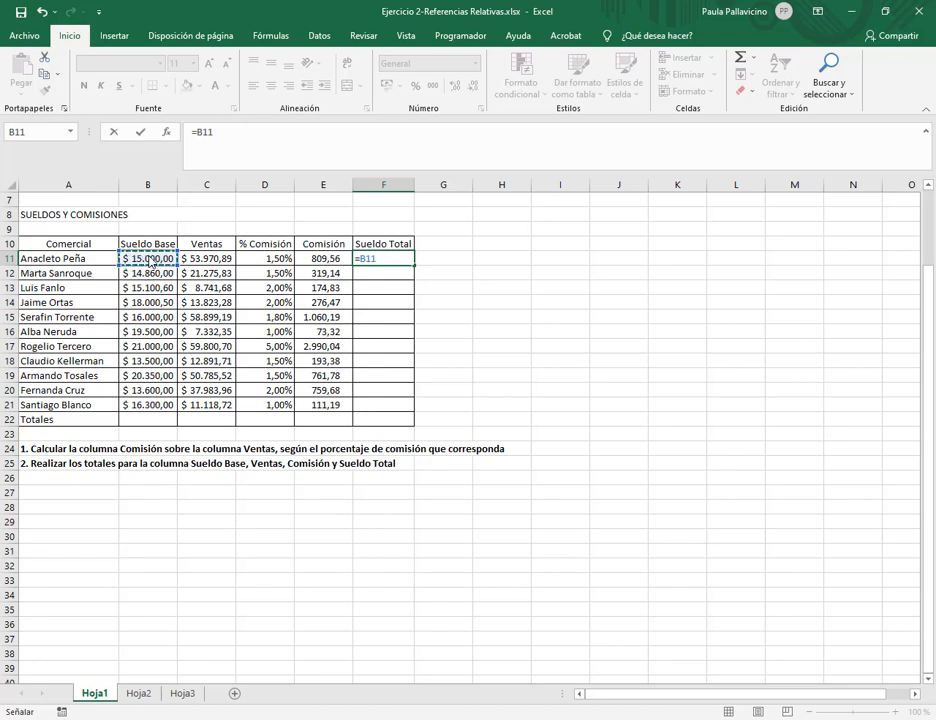
text(+)
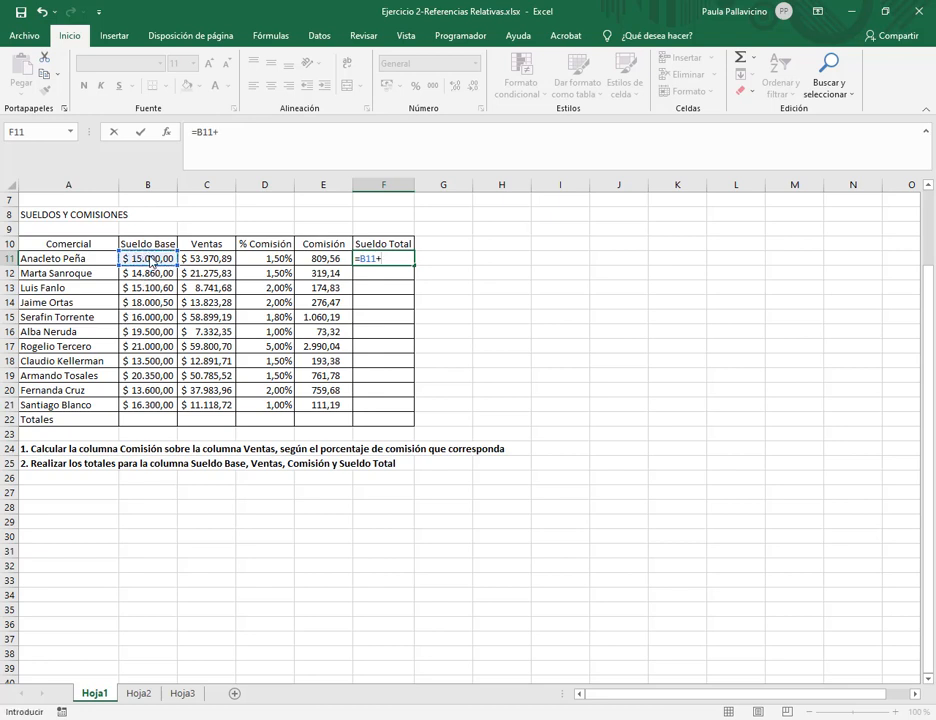
click(326, 259)
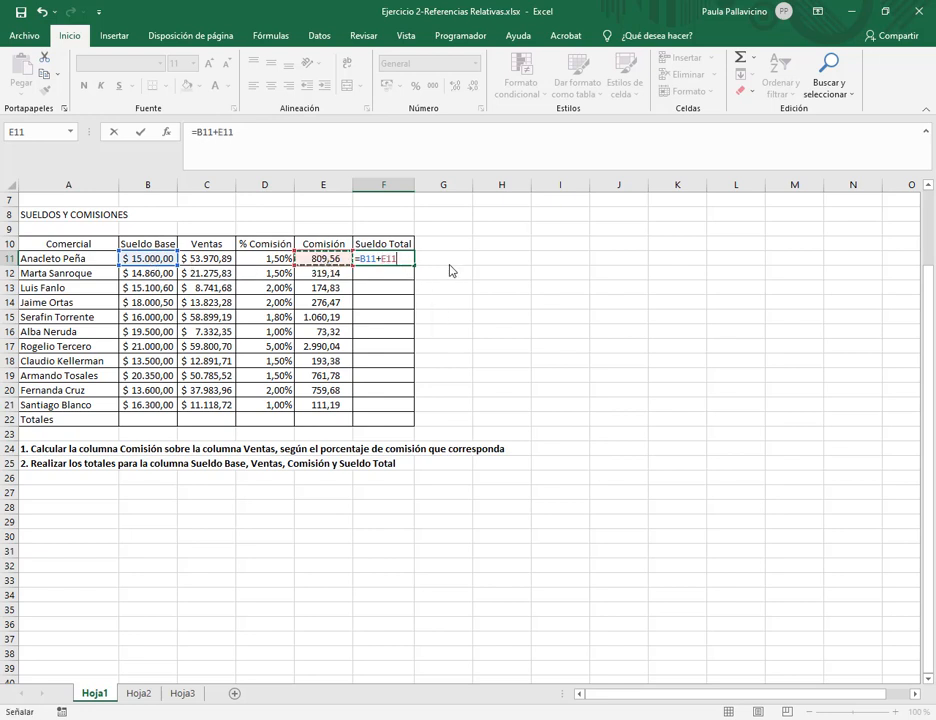
key(Return)
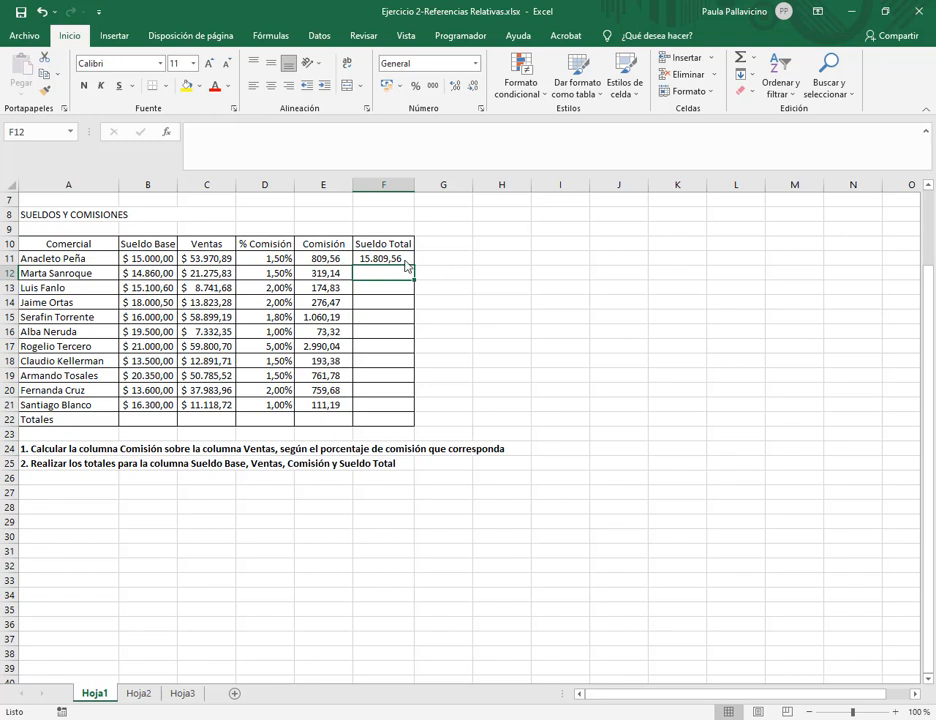
- Fill the Sueldo Total formula from F11 down through F21
click(407, 263)
drag(413, 268, 409, 419)
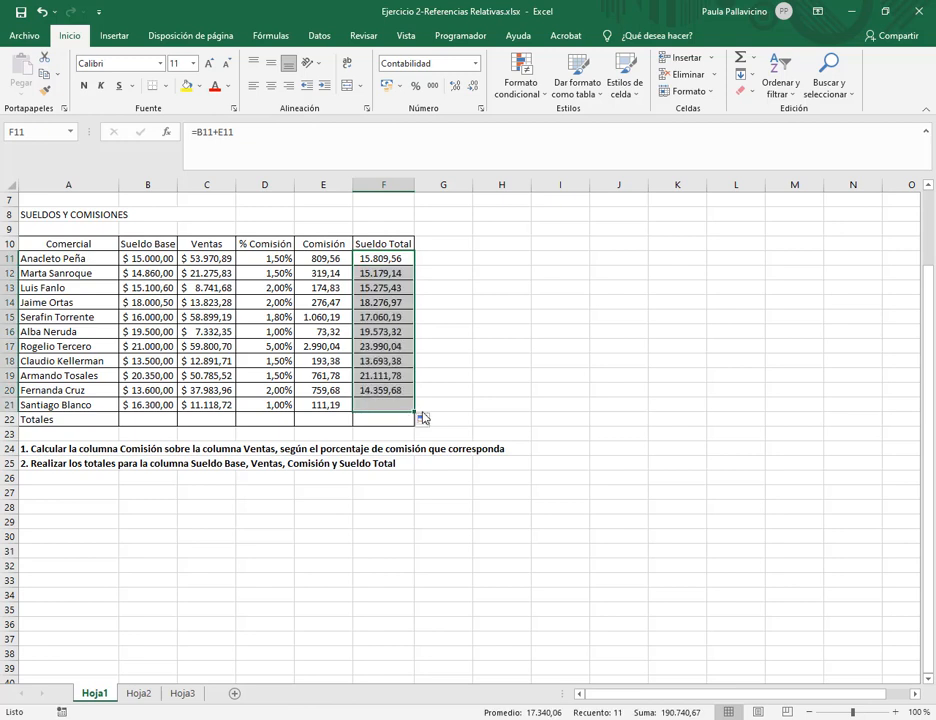
click(442, 420)
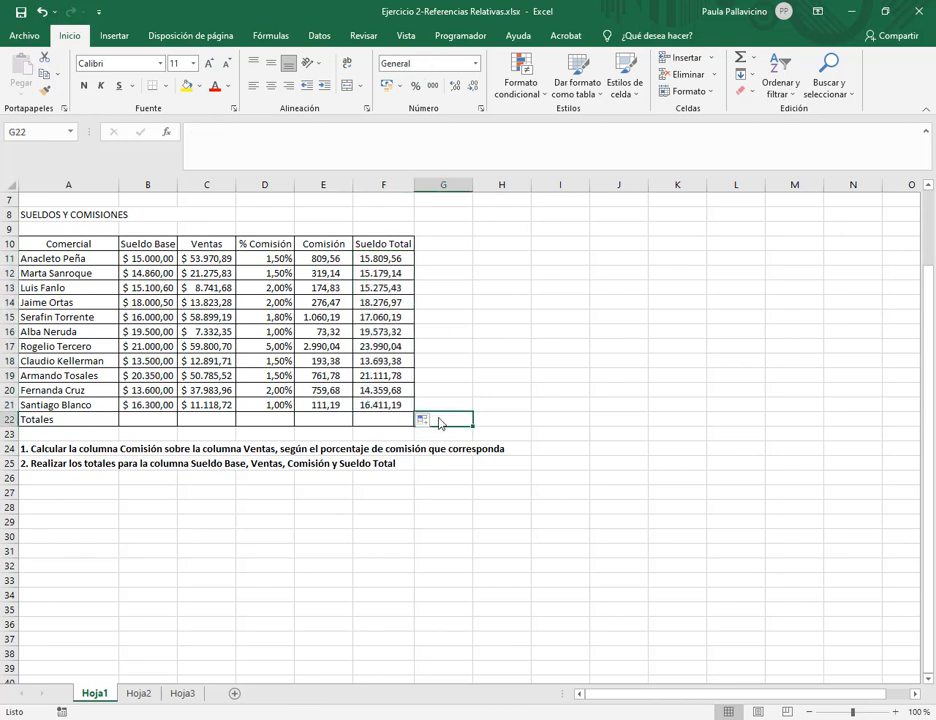
- Total the Sueldo Base column in B22 by adding every cell individually with =B11+B12+B13+B14+B15+B16+B17+B18+B19+B20+B21
click(66, 466)
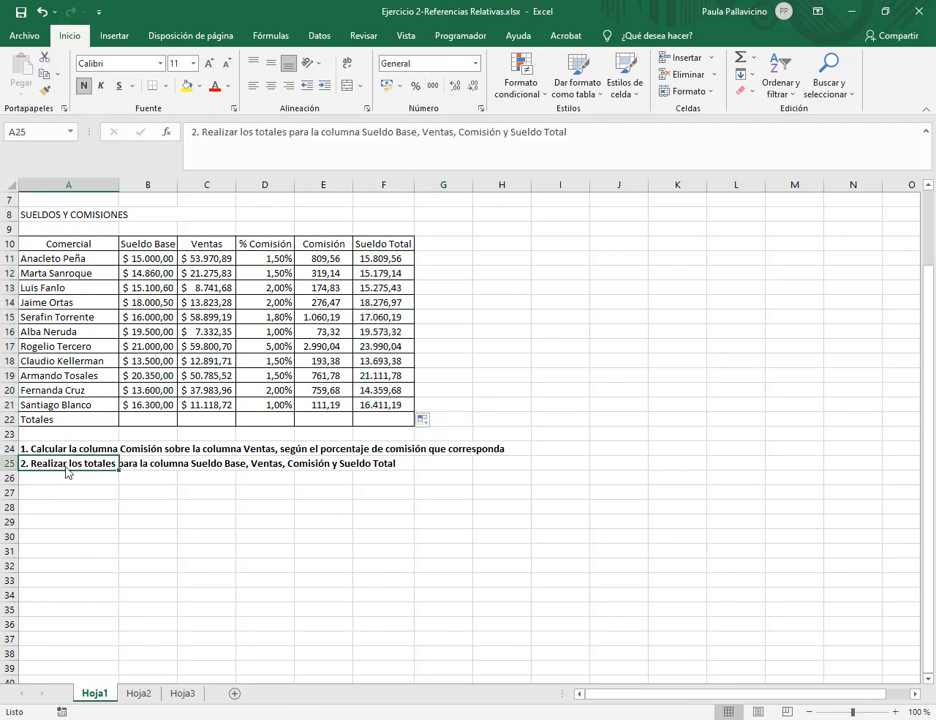
click(148, 420)
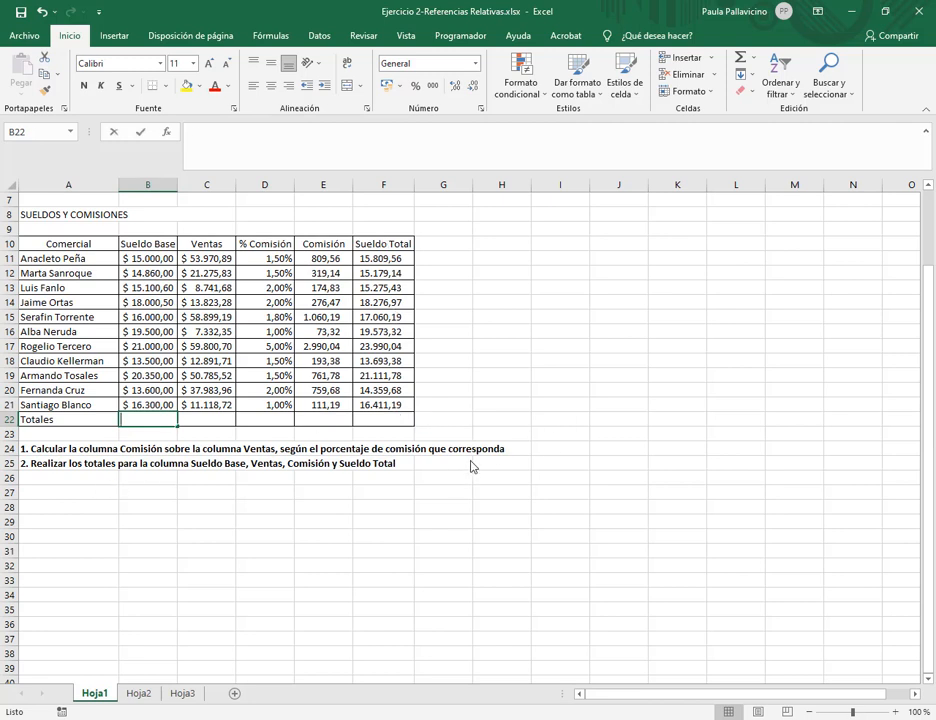
text(=)
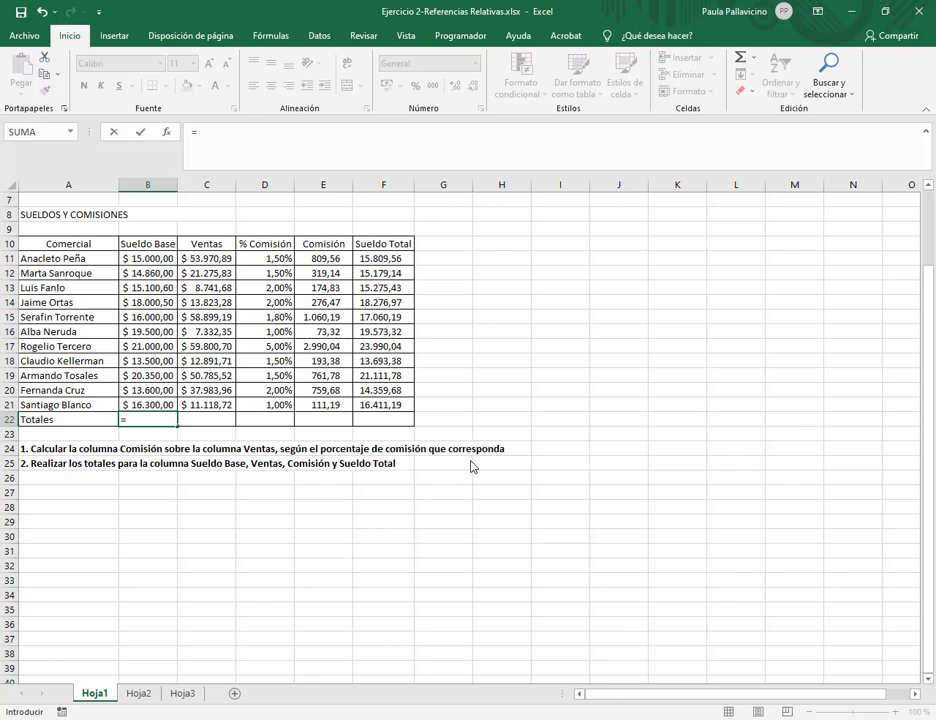
click(165, 261)
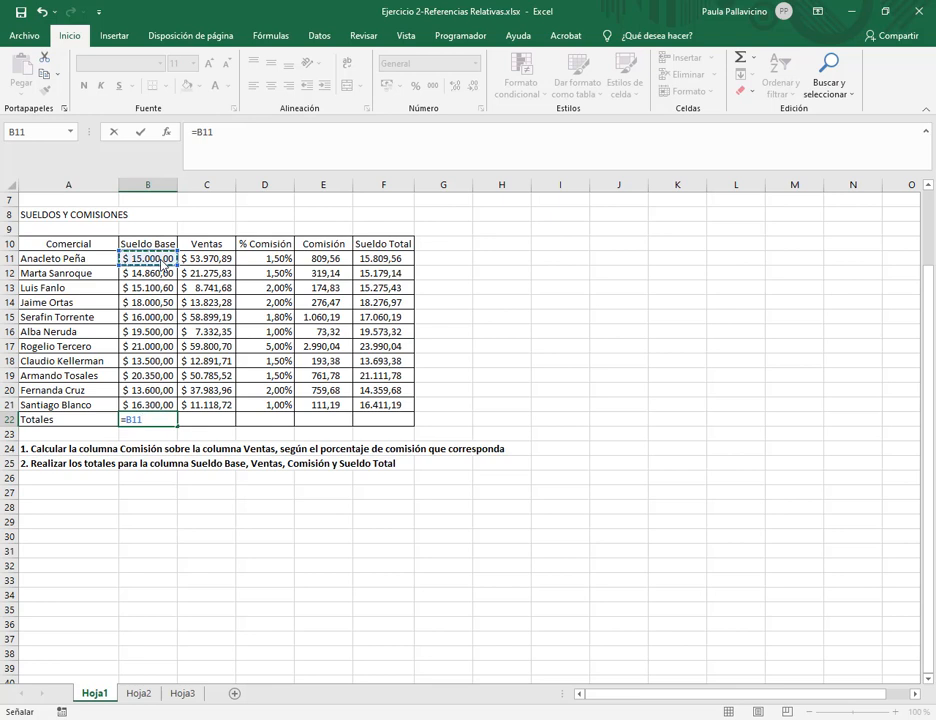
text(+)
click(163, 273)
text(+)
click(165, 289)
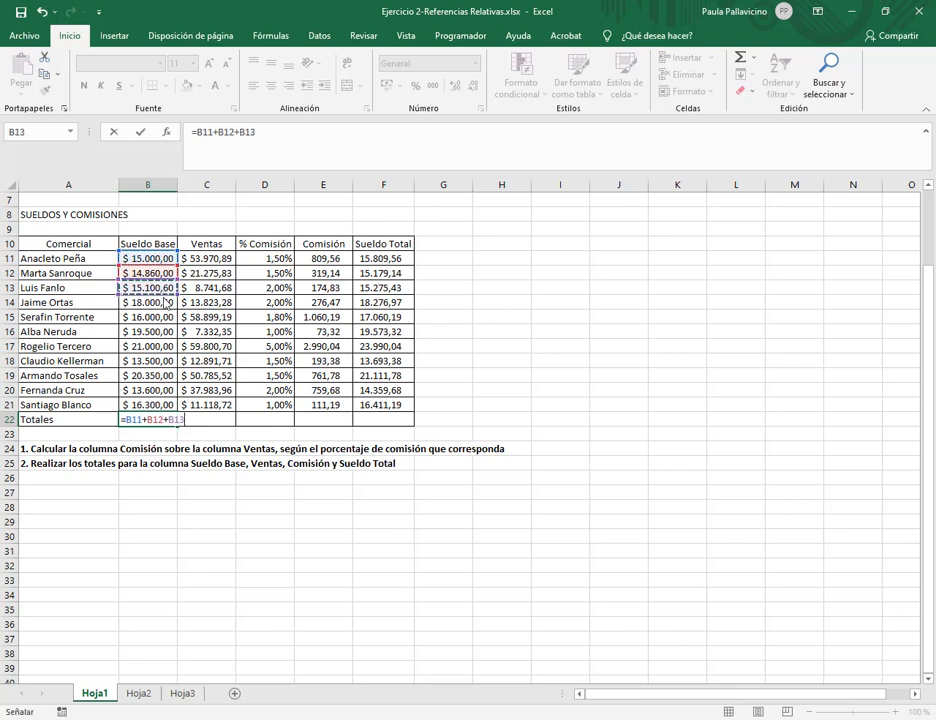
text(+)
click(165, 302)
text(+)
click(165, 317)
text(+)
click(165, 332)
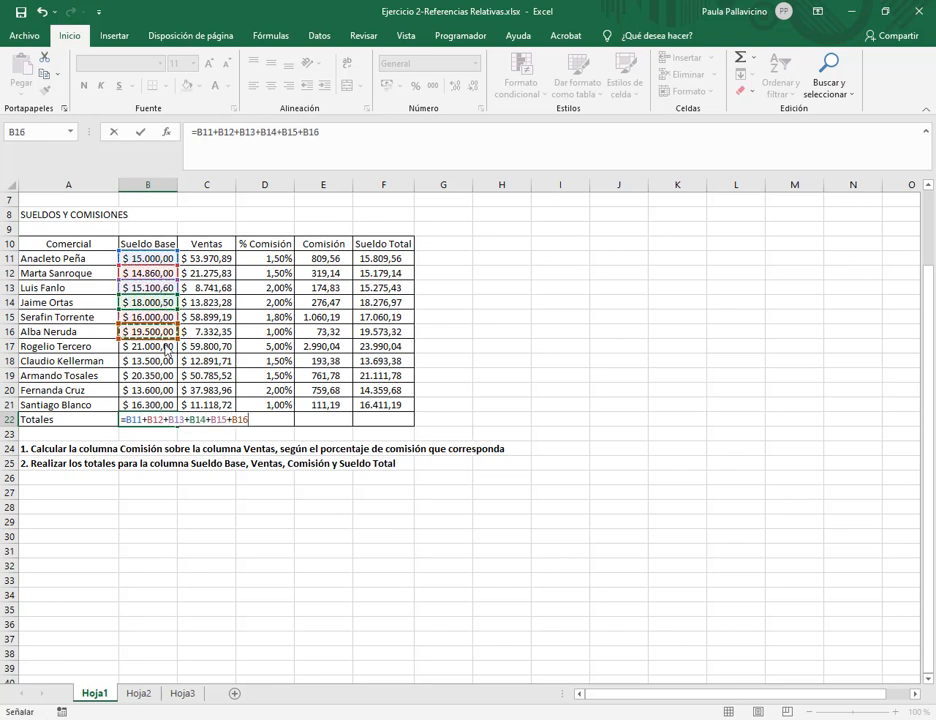
text(+)
click(165, 346)
text(+)
click(163, 361)
text(+)
click(162, 376)
text(+)
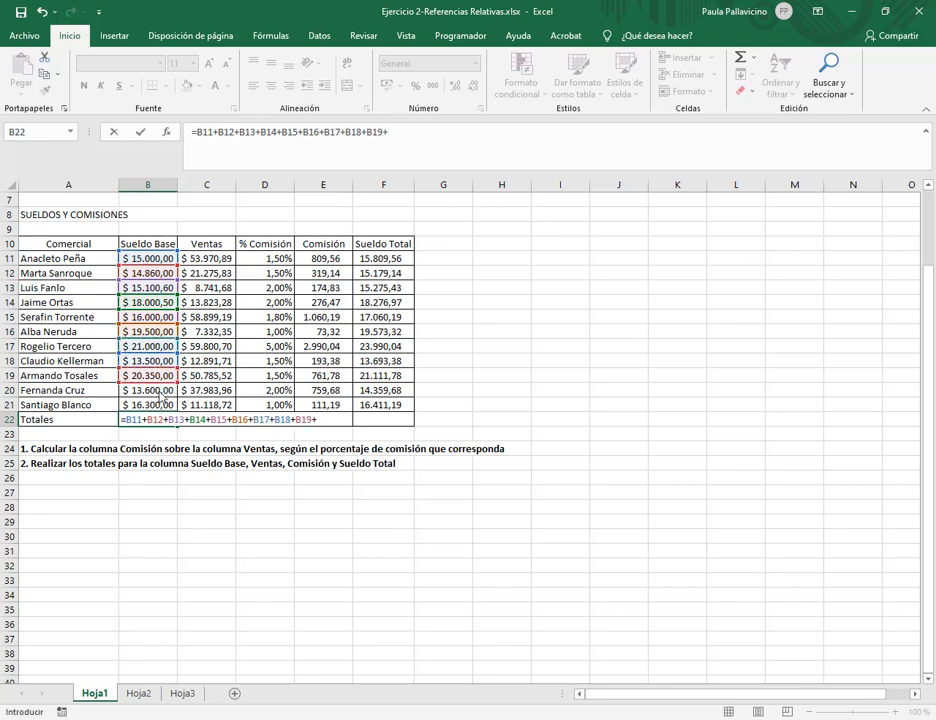
click(161, 391)
text(+)
click(162, 405)
text(+)
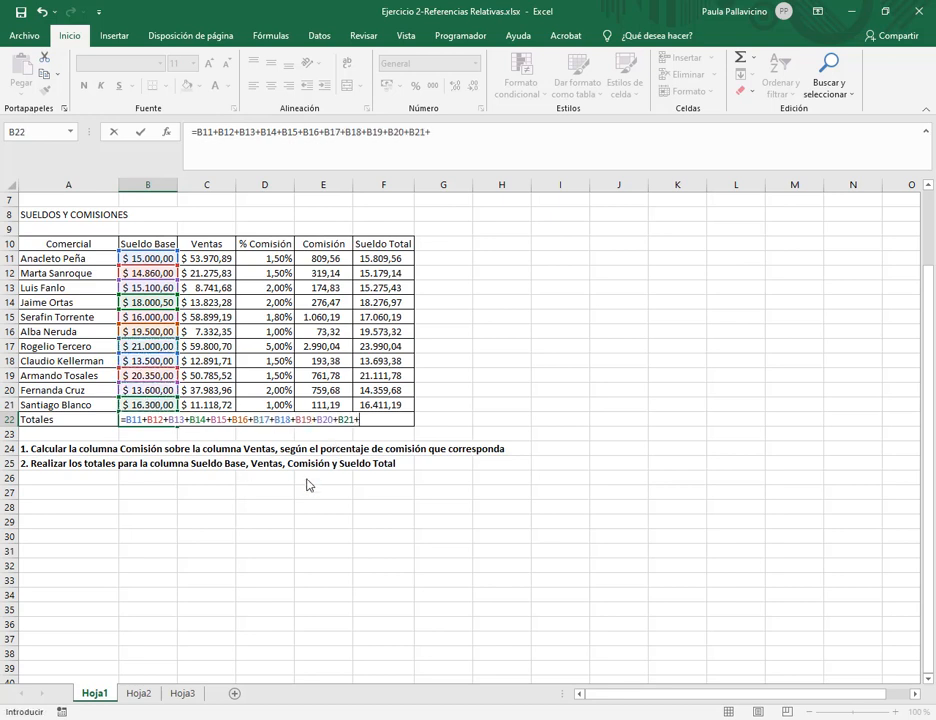
key(BackSpace)
key(ctrl+Return)
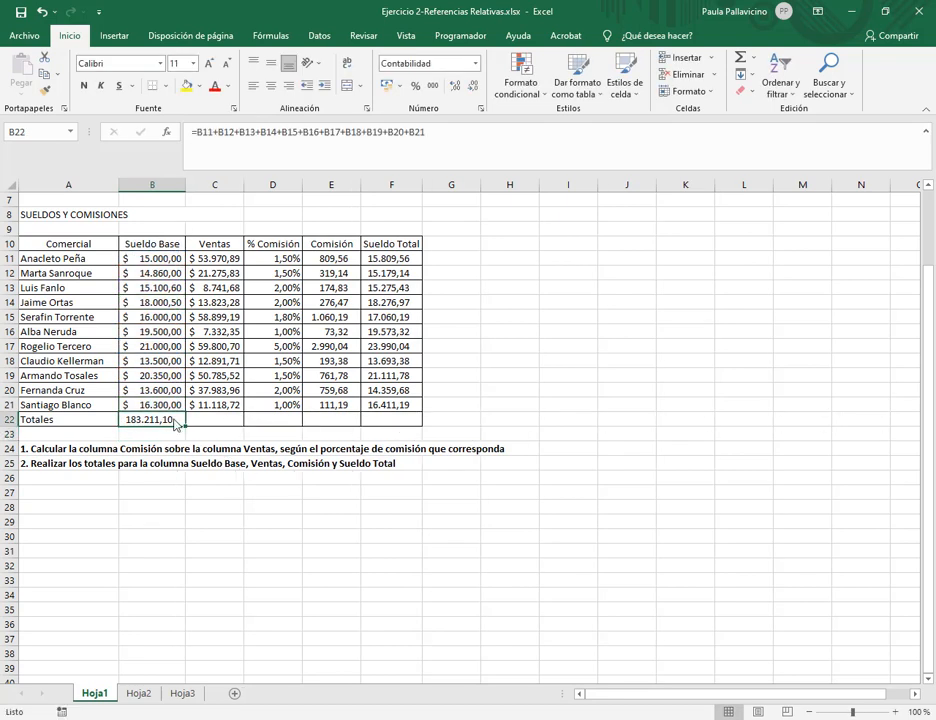
- Examine the cell-by-cell addition formula in B22 and highlight values in the Sueldo Base, Ventas, Comisión and Sueldo Total columns
drag(150, 258, 176, 413)
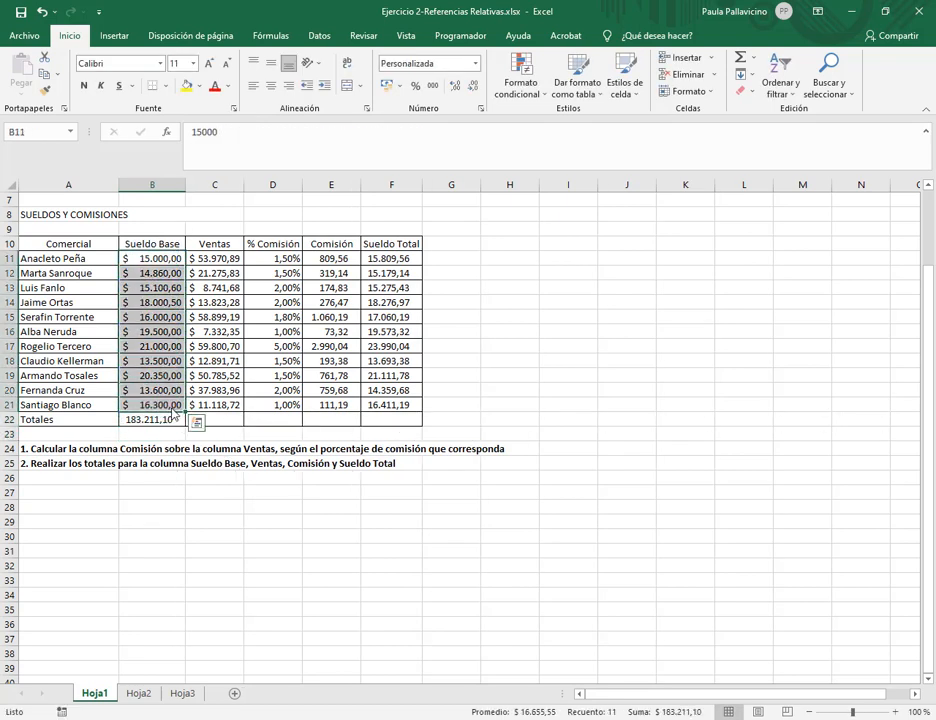
click(190, 322)
drag(165, 259, 168, 407)
double_click(155, 421)
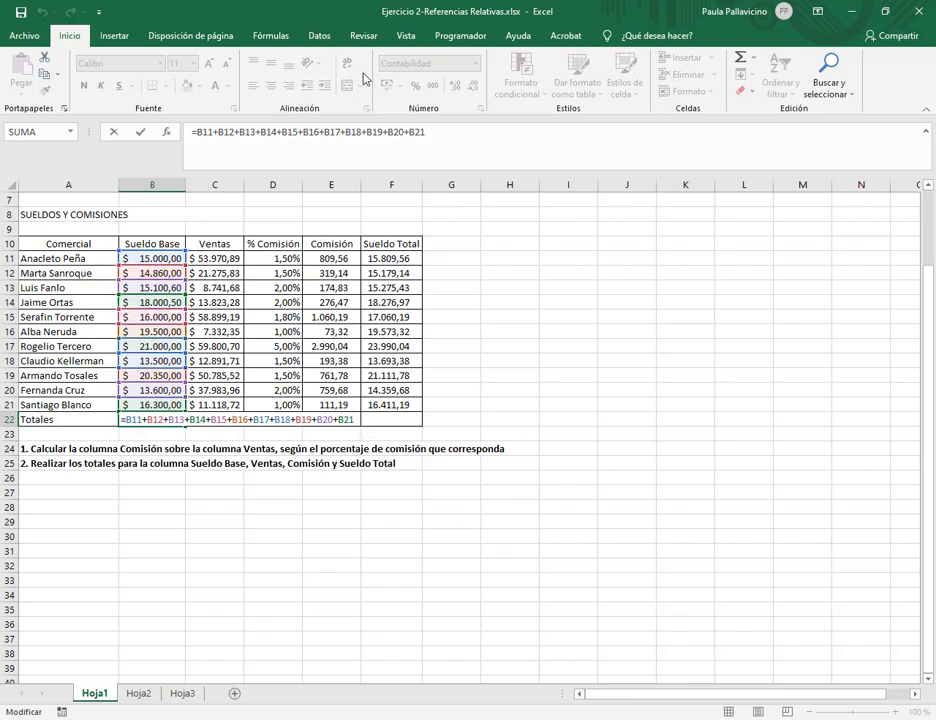
click(436, 133)
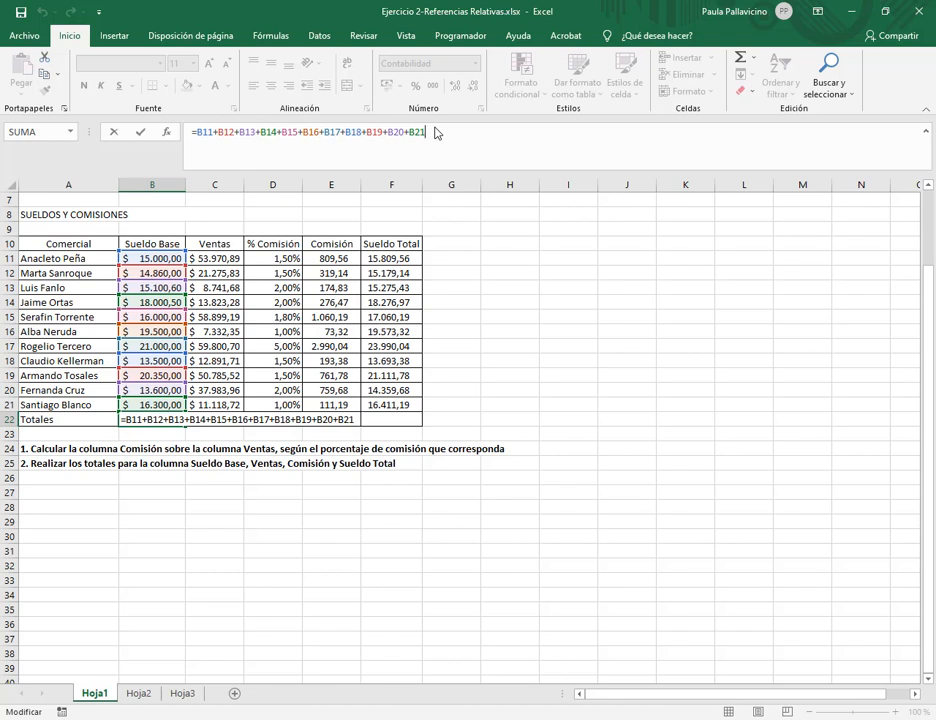
key(Return)
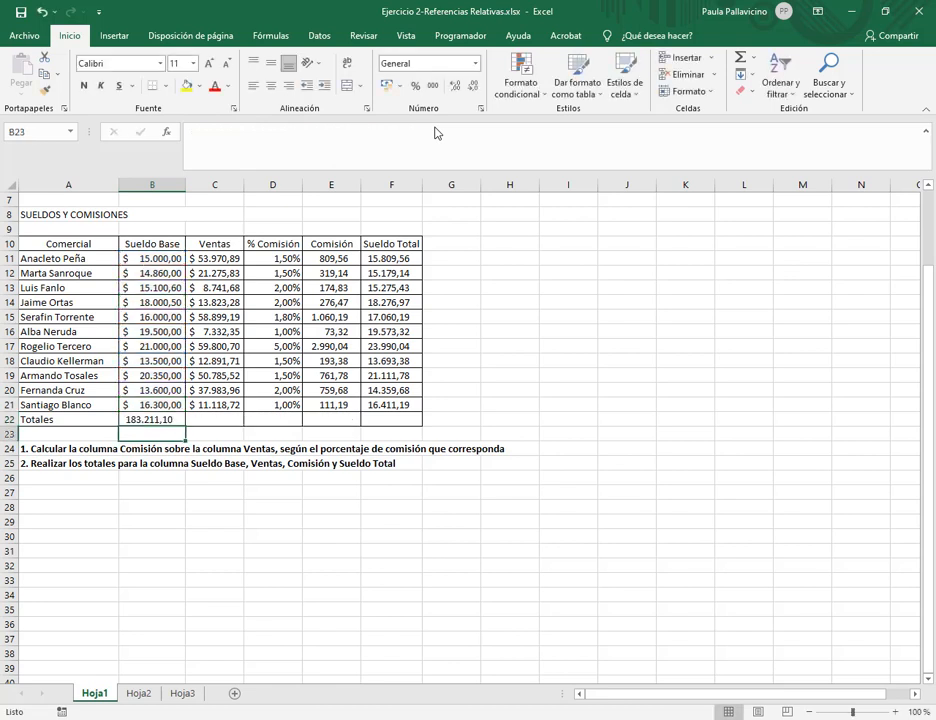
key(Up)
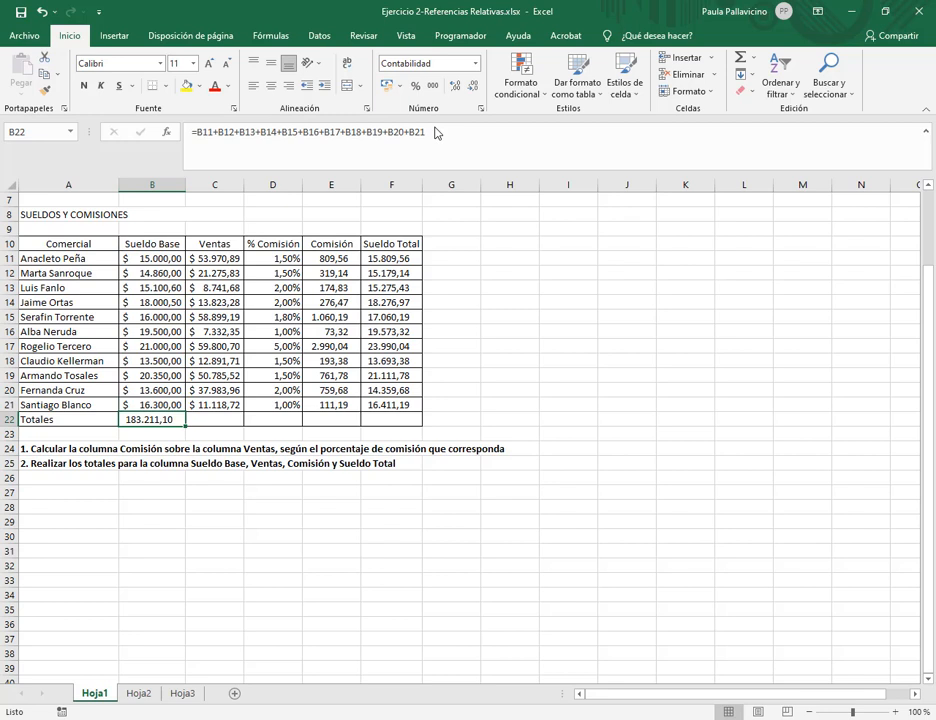
drag(150, 258, 163, 420)
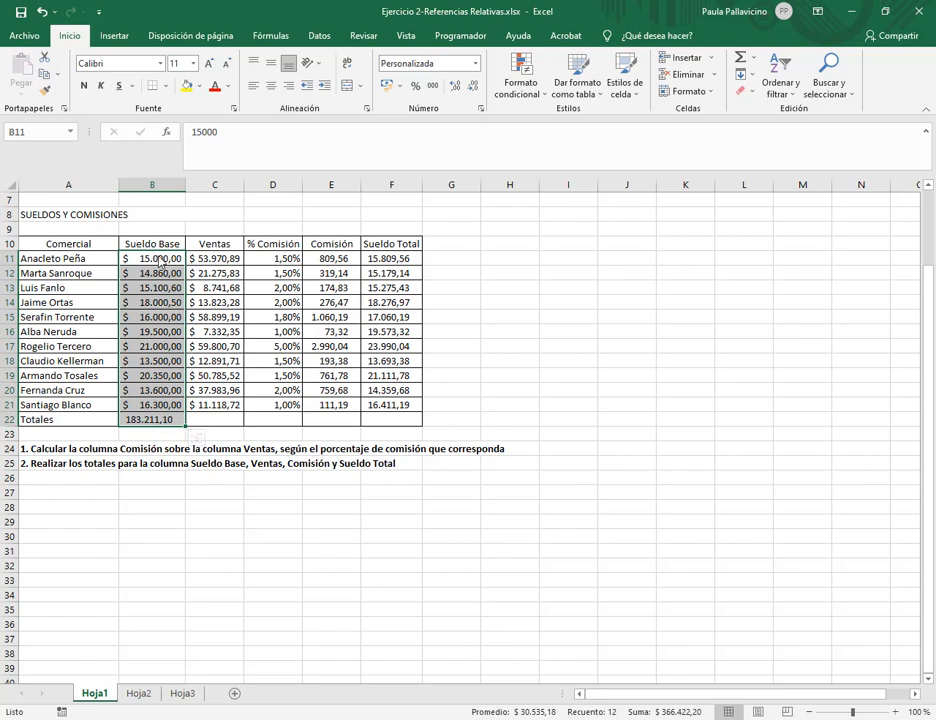
drag(160, 261, 194, 424)
drag(214, 243, 214, 390)
click(337, 262)
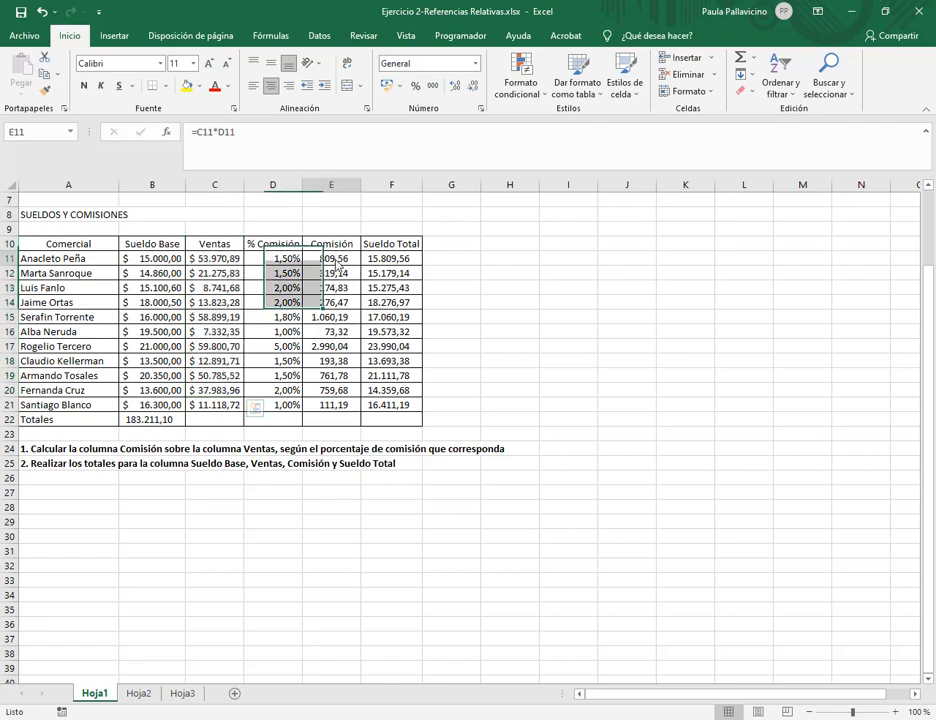
drag(337, 262, 330, 346)
drag(388, 273, 398, 337)
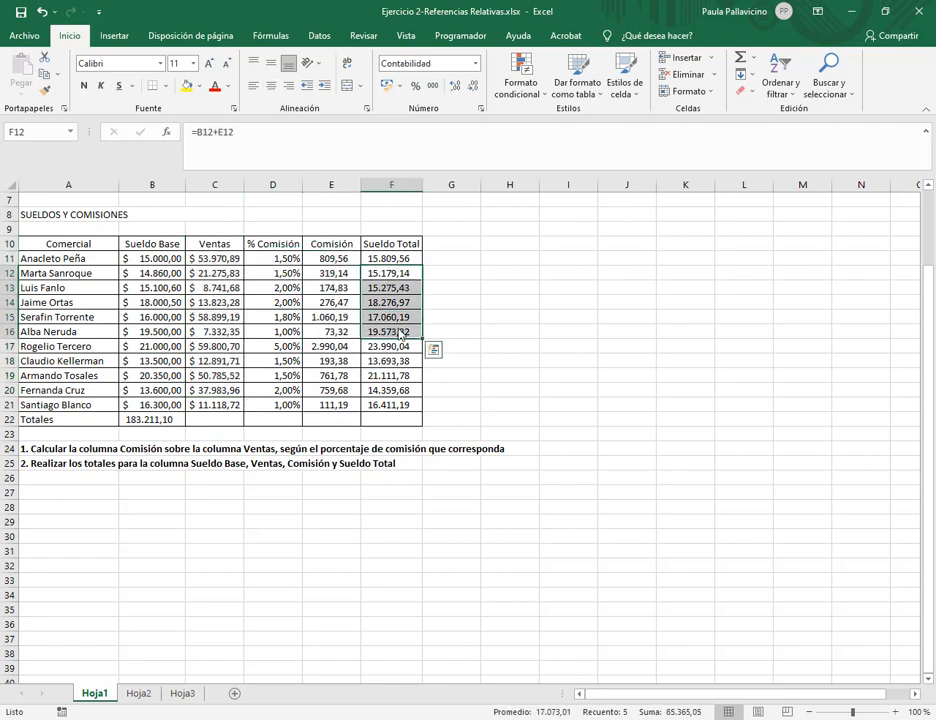
- Clear the cell-by-cell addition formula from B22
click(178, 420)
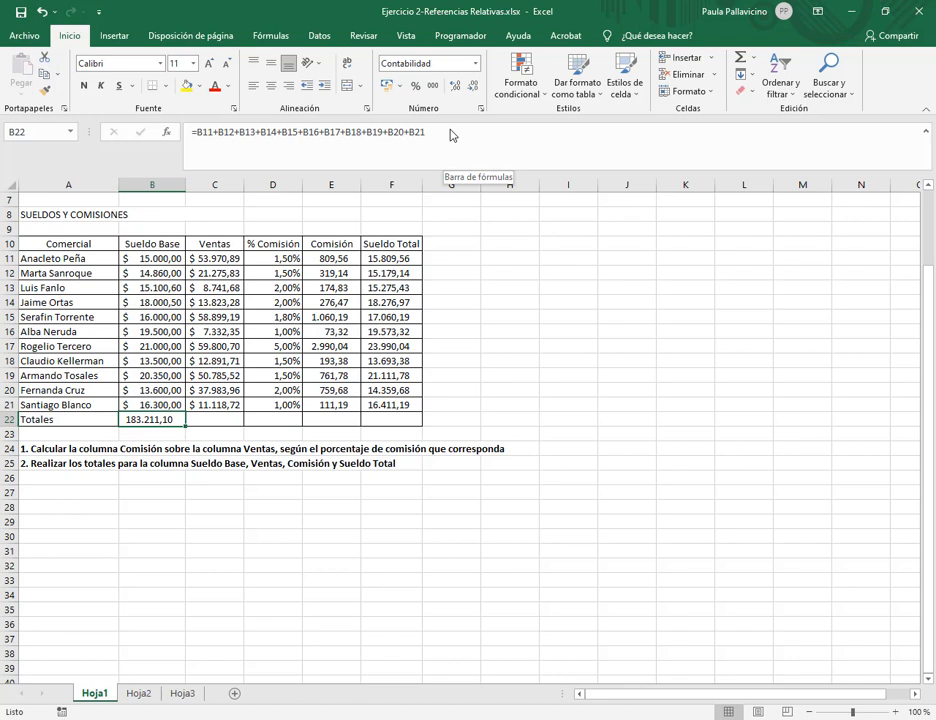
key(Delete)
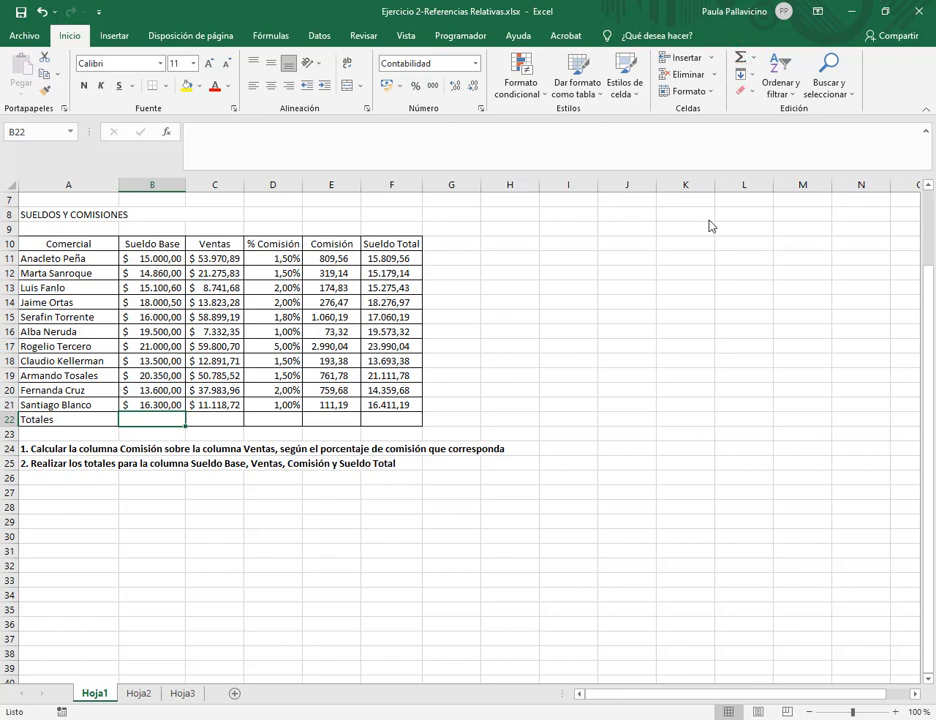
- Total the Sueldo Base column in cell B22 with =SUMA(B11:B21)
click(740, 62)
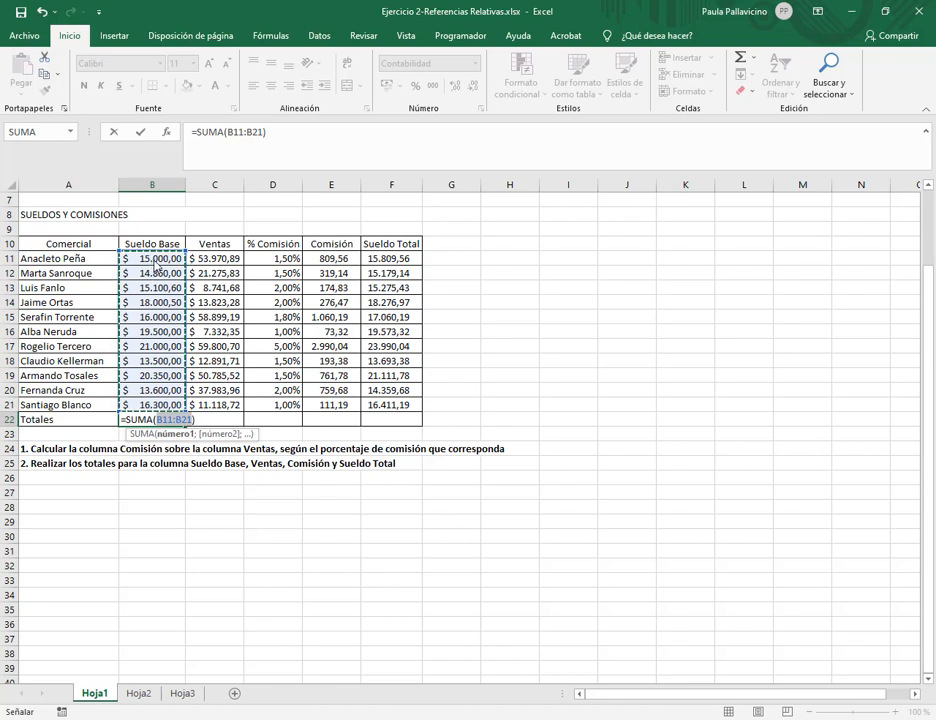
drag(156, 266, 165, 319)
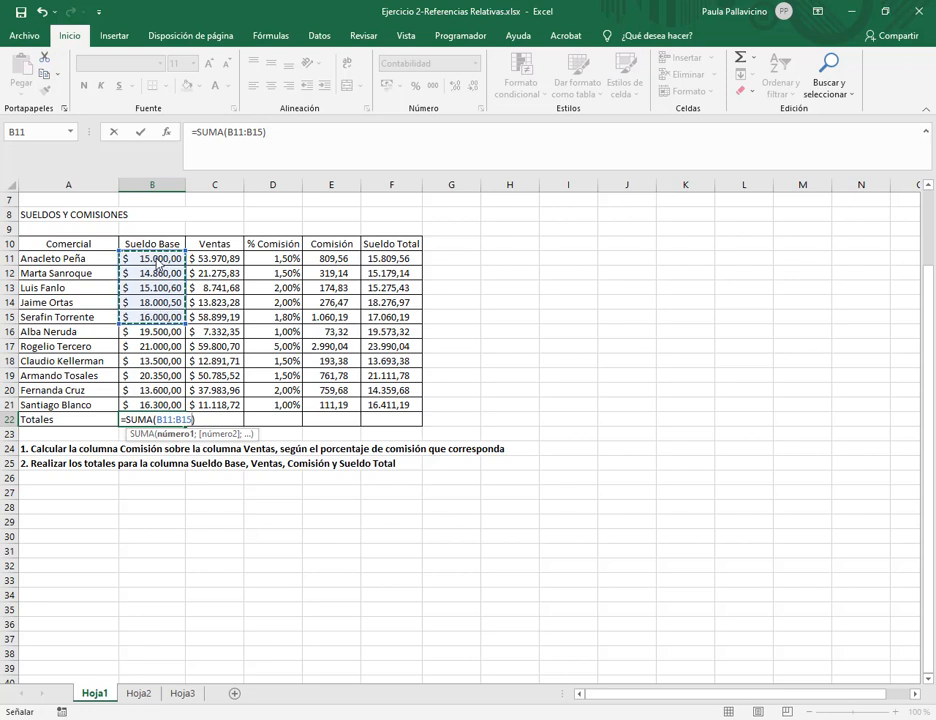
drag(157, 263, 163, 405)
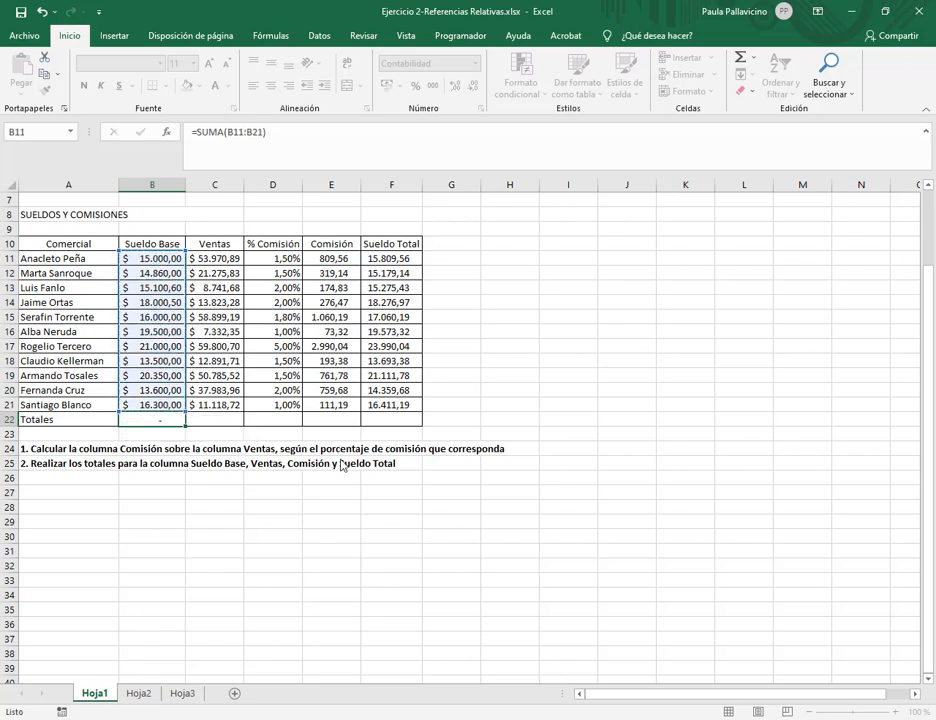
key(Return)
- Total the Ventas column in cell C22 with =SUMA(C11:C21)
click(214, 420)
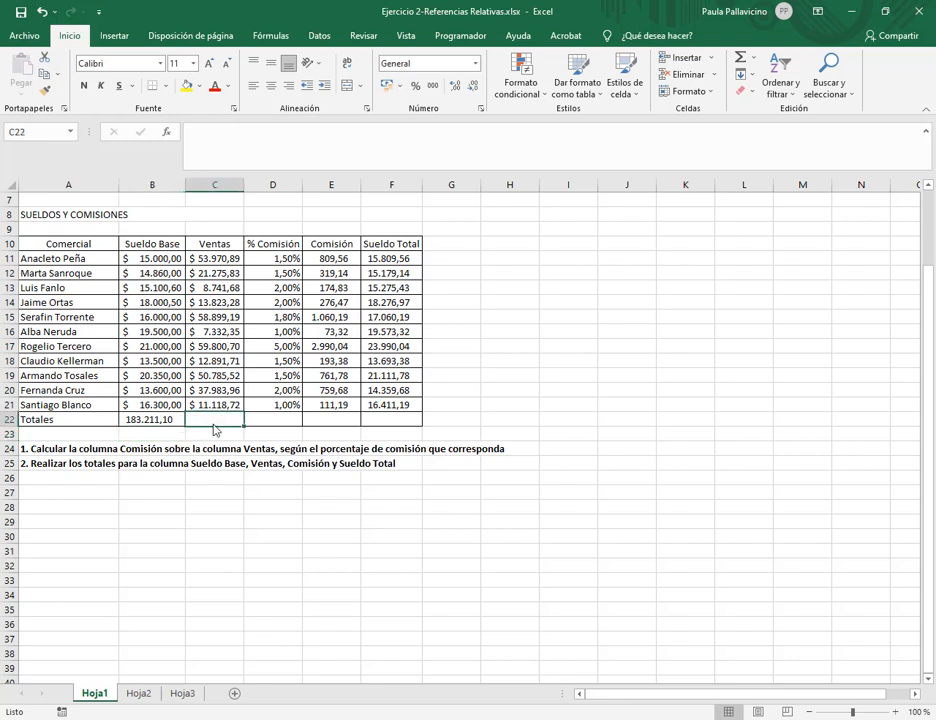
click(756, 61)
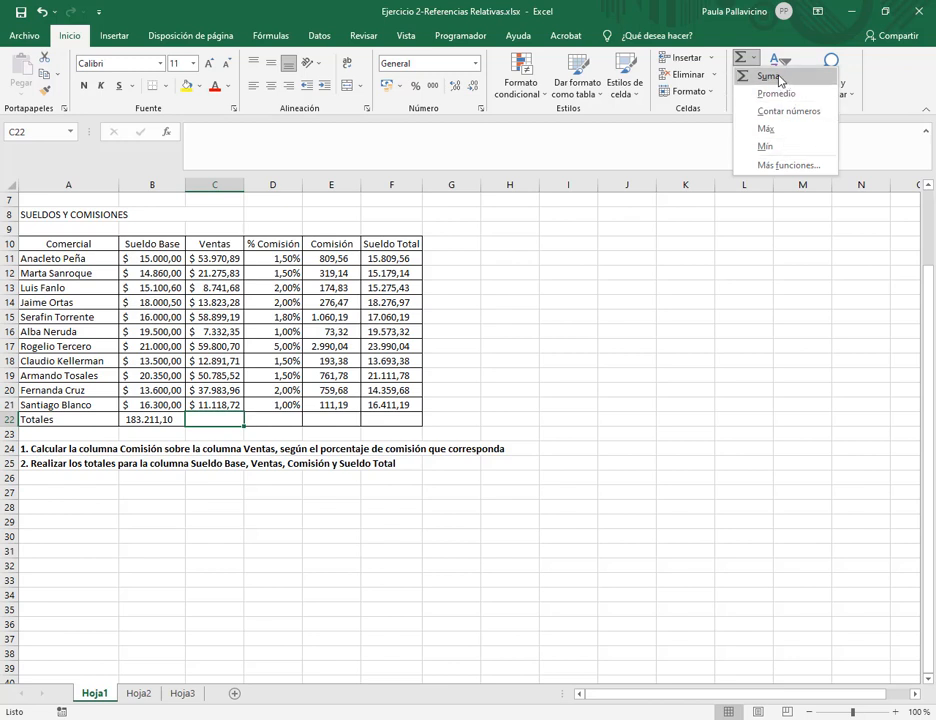
click(768, 76)
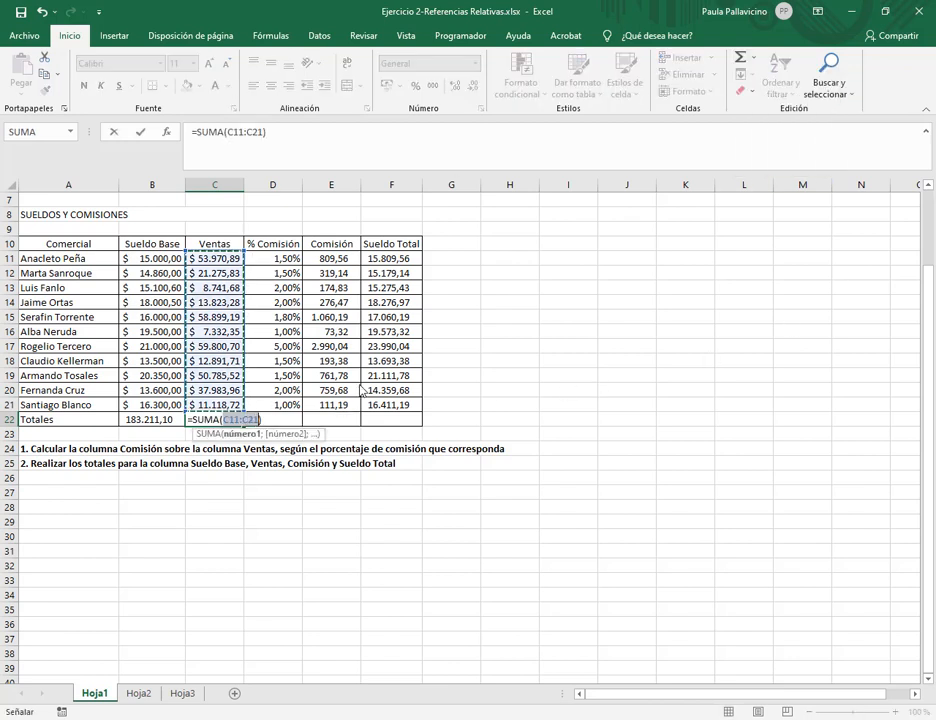
key(Return)
- Write the formula =SUMA(E11:E21) in cell E22 to total the Comisión column
click(286, 425)
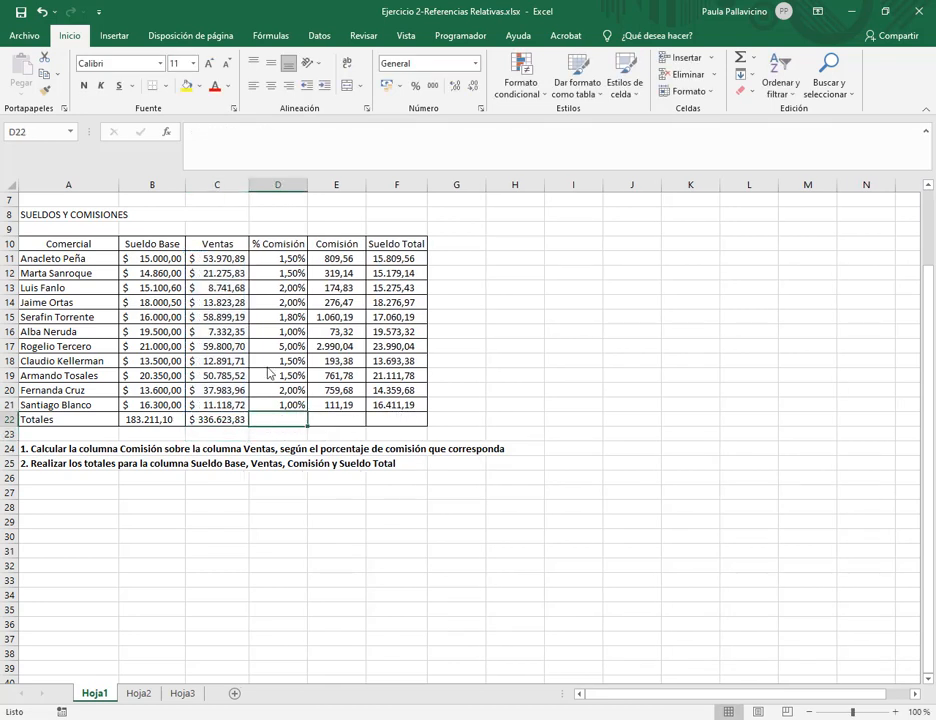
key(Right)
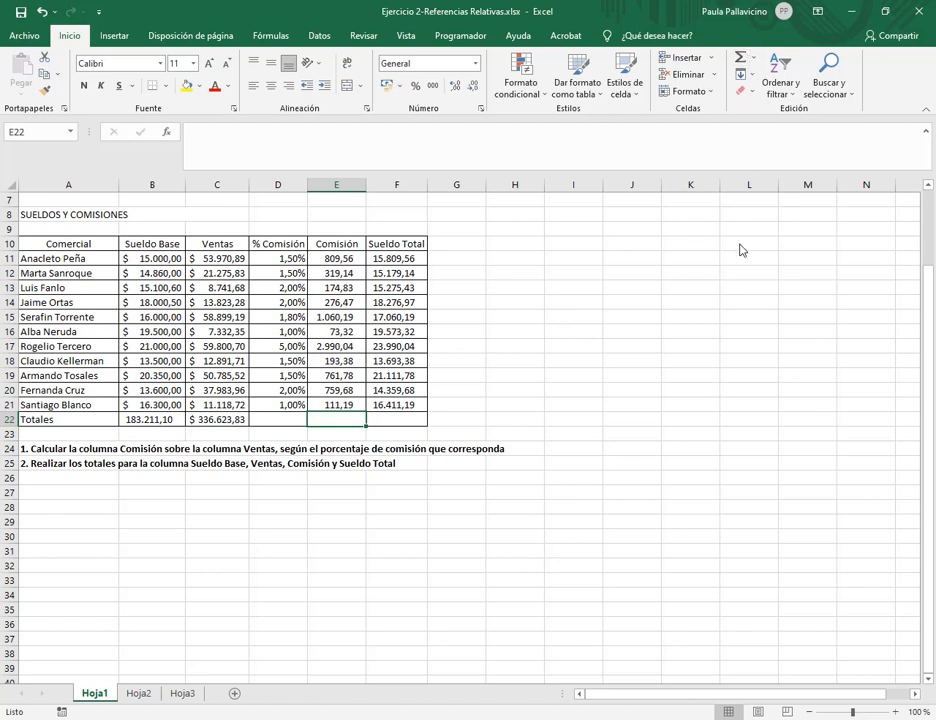
text(=)
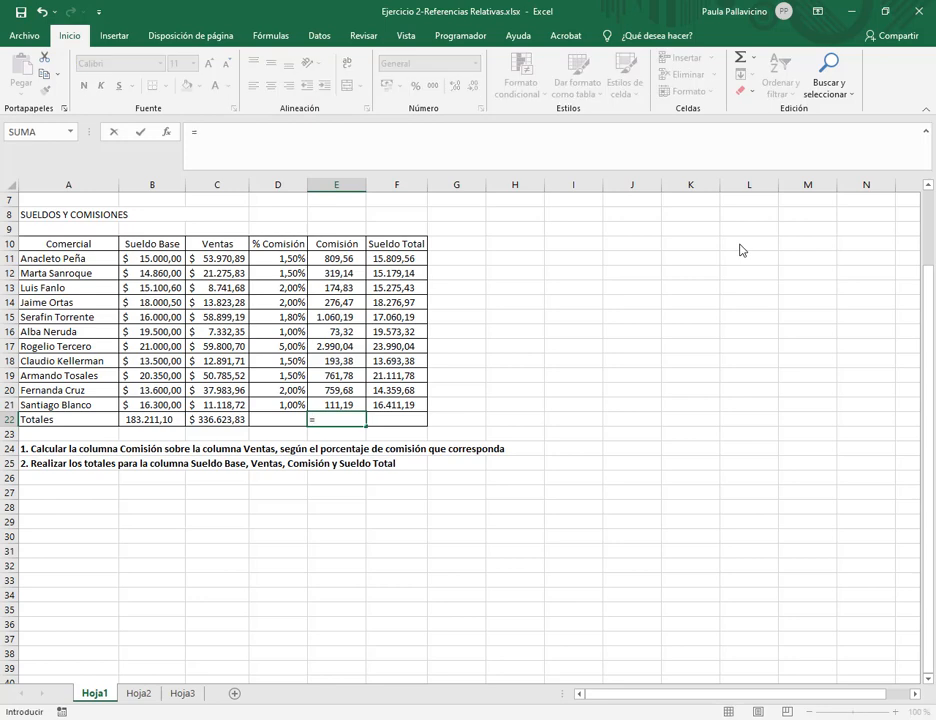
text(sum)
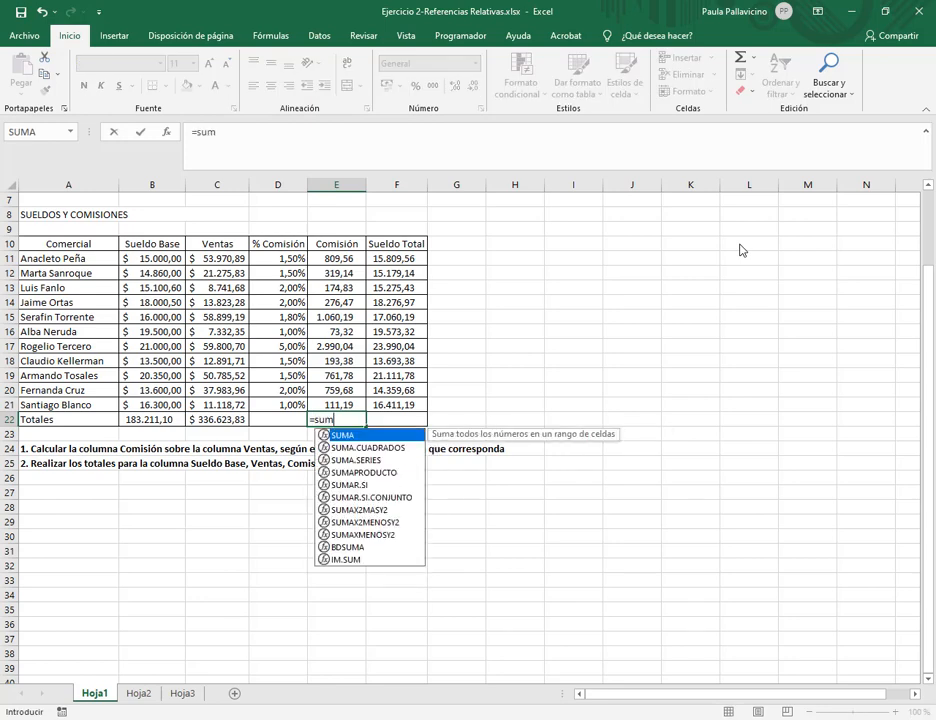
text(a)
key(BackSpace)
key(BackSpace)
key(BackSpace)
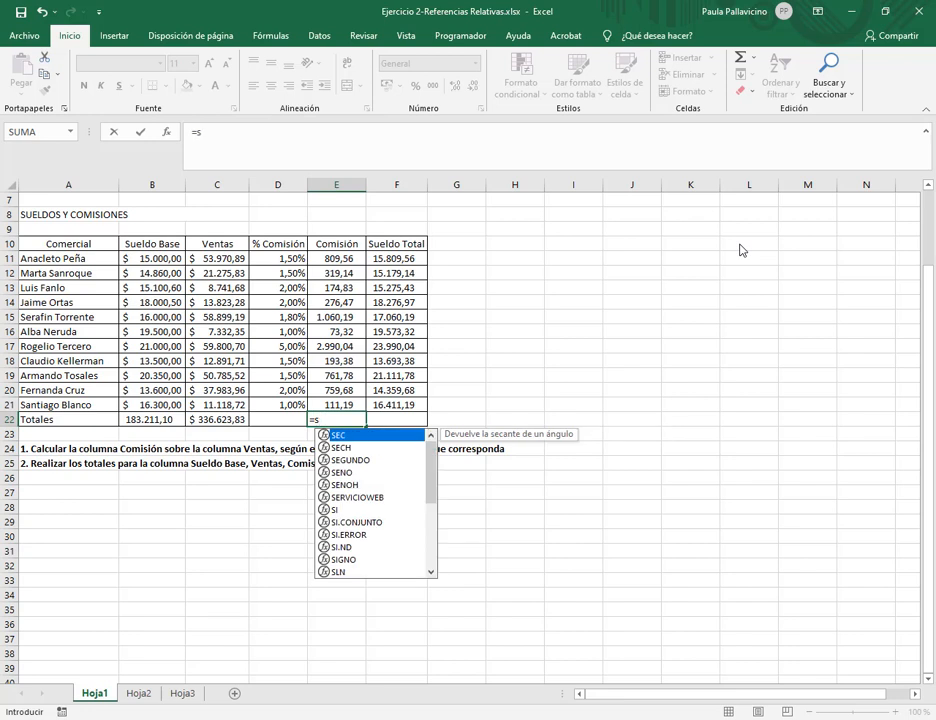
mouse_move(430, 475)
mouse_down()
mouse_move(430, 537)
mouse_move(430, 472)
mouse_up()
click(336, 424)
text(uma)
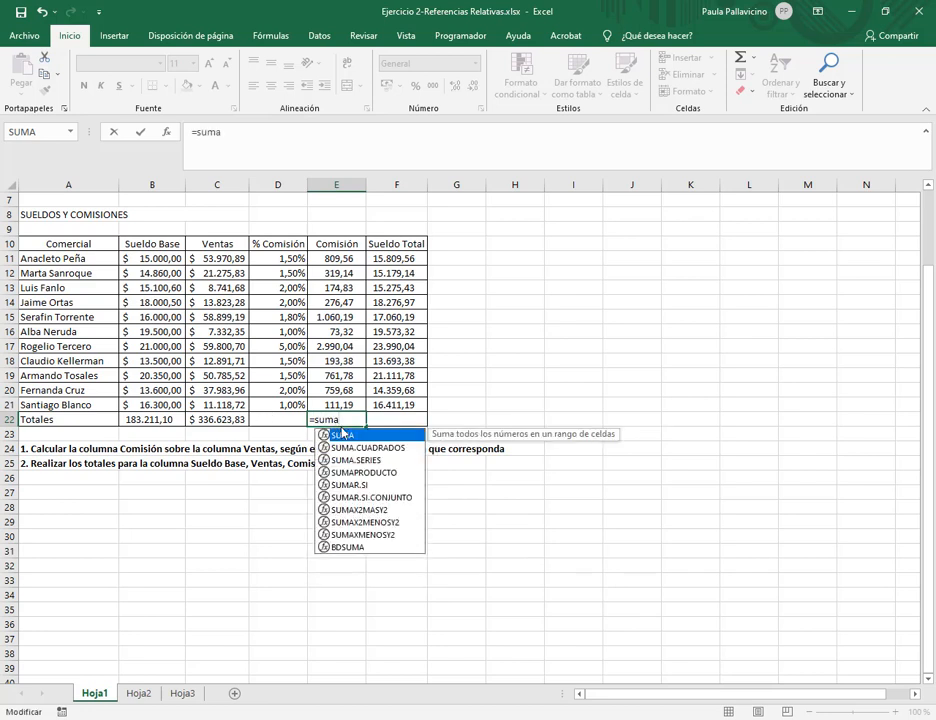
double_click(345, 438)
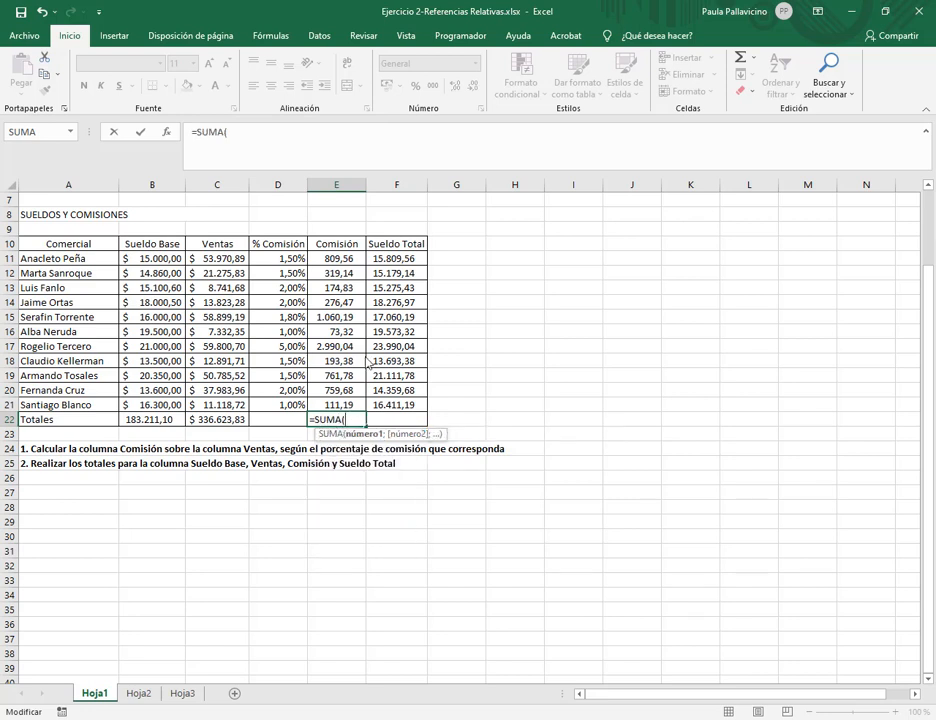
drag(348, 262, 345, 405)
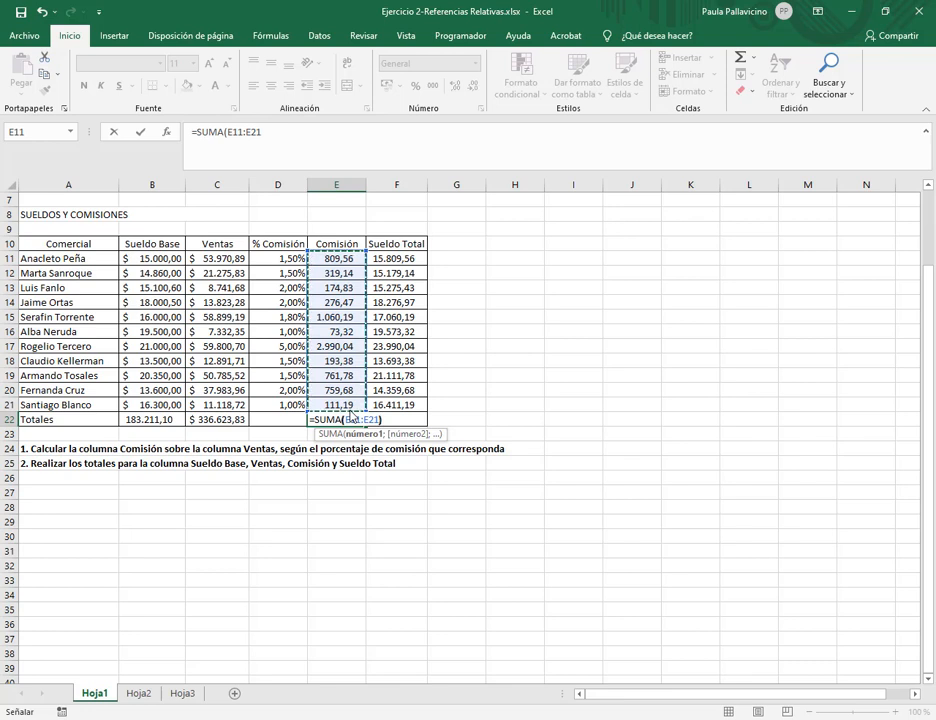
text())
key(Return)
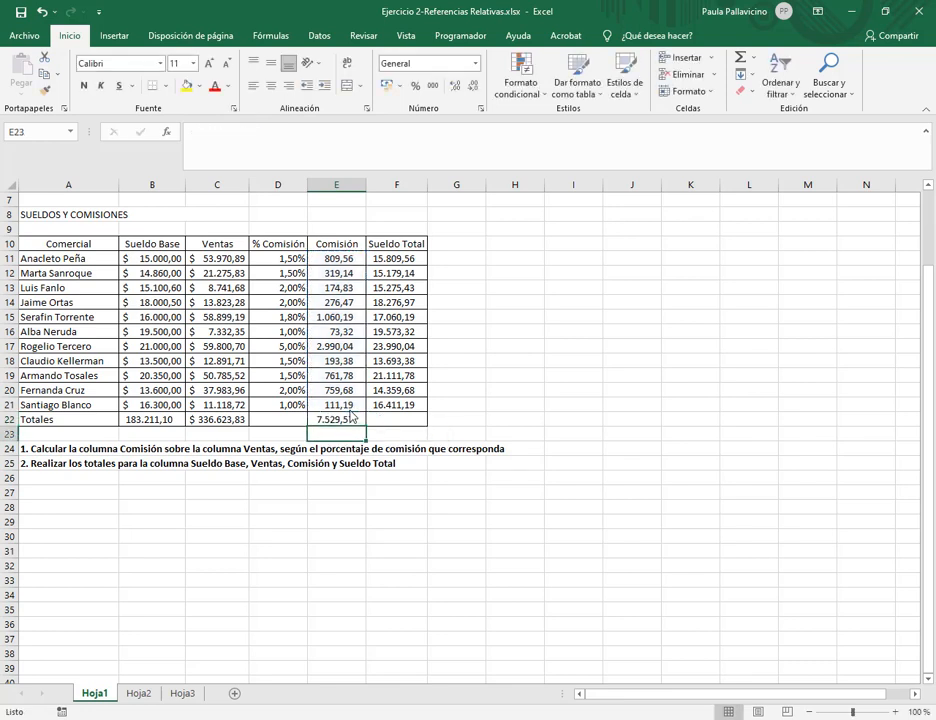
click(350, 416)
key(Right)
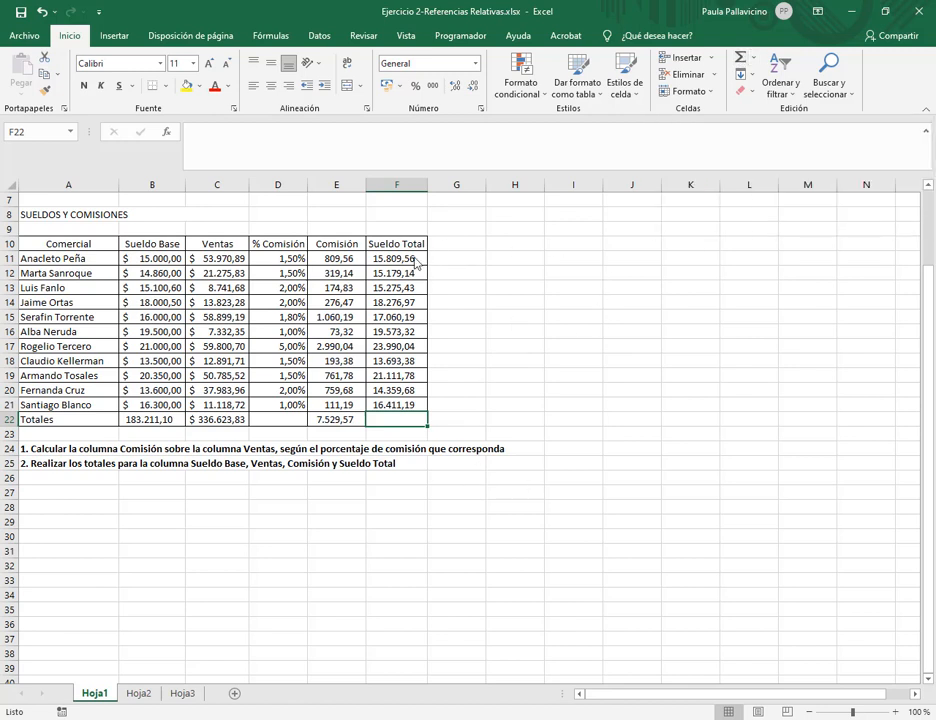
click(743, 58)
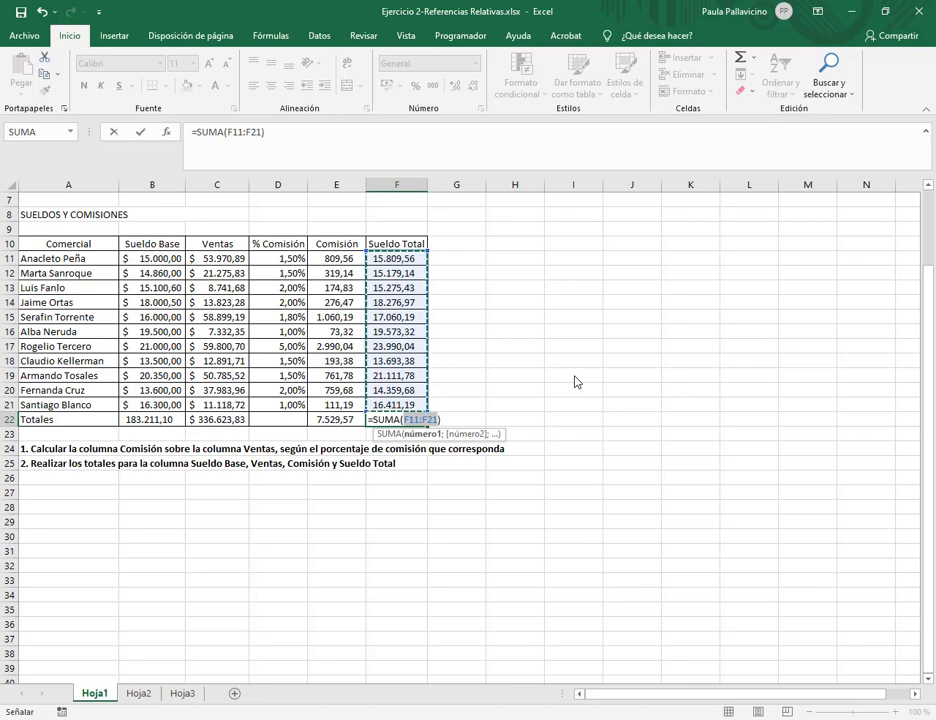
key(Escape)
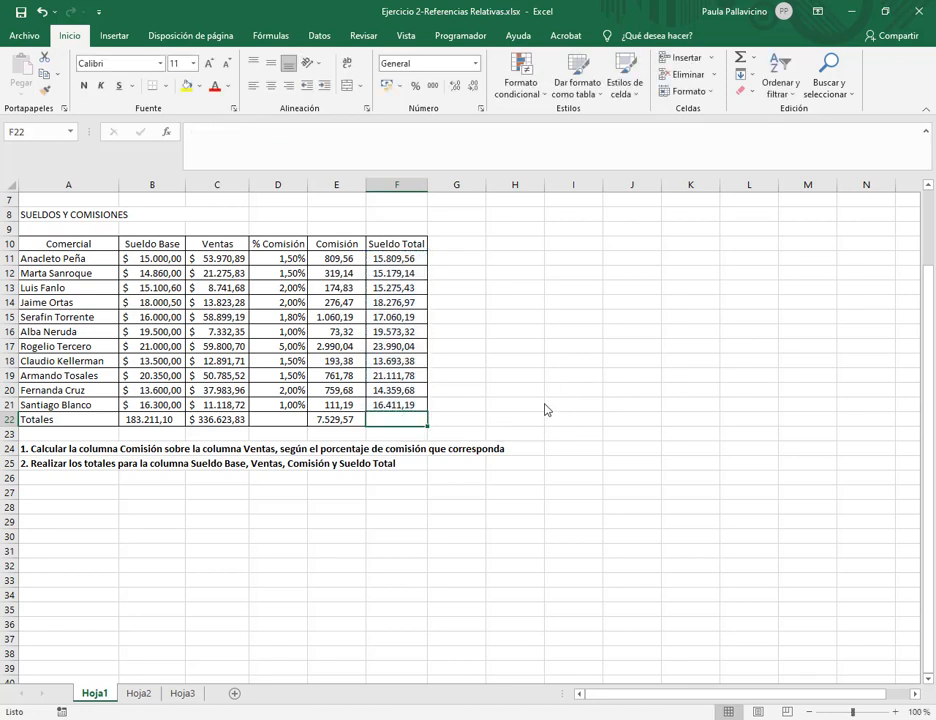
- Clear the totals in cells B22 to E22 of the Totales row
drag(347, 427, 155, 421)
key(Delete)
click(557, 512)
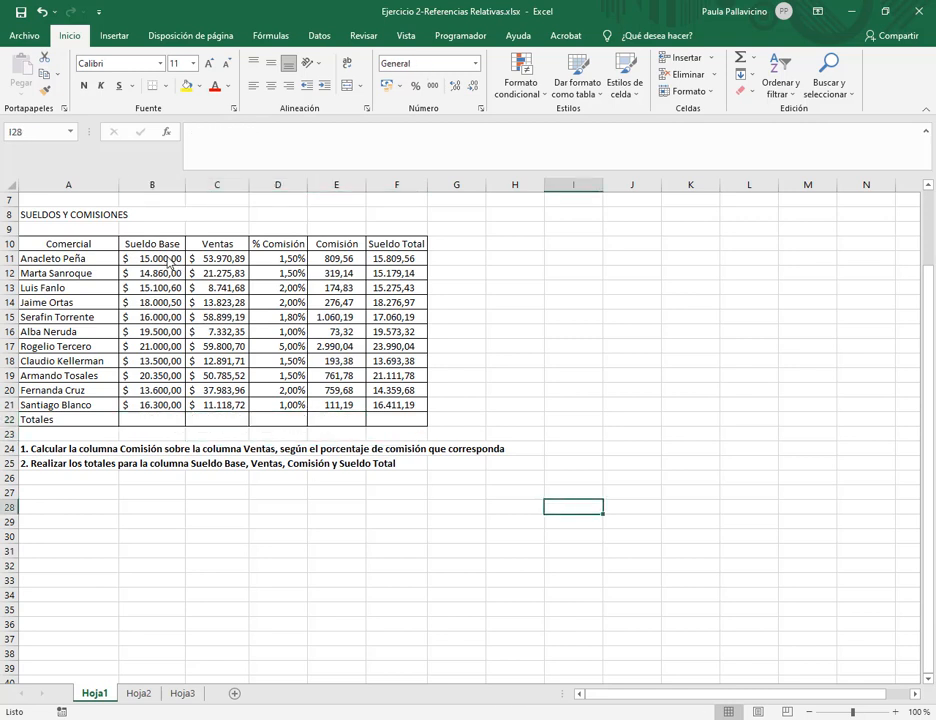
- AutoSum the Sueldo Base and Ventas columns by selecting rows 11 to 22, placing their totals in B22 and C22
drag(170, 262, 166, 425)
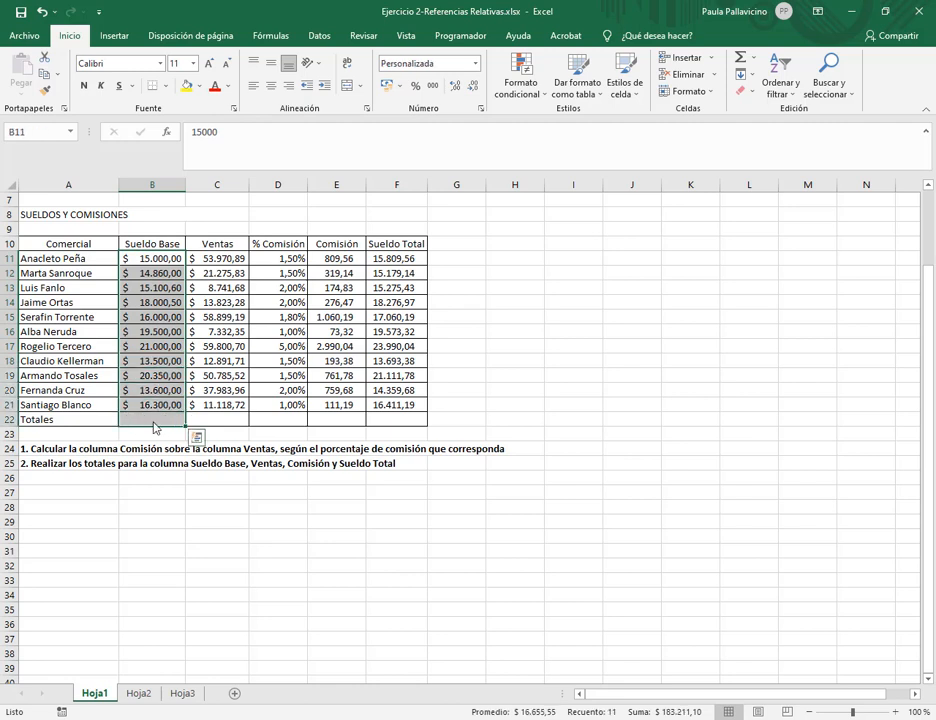
click(739, 60)
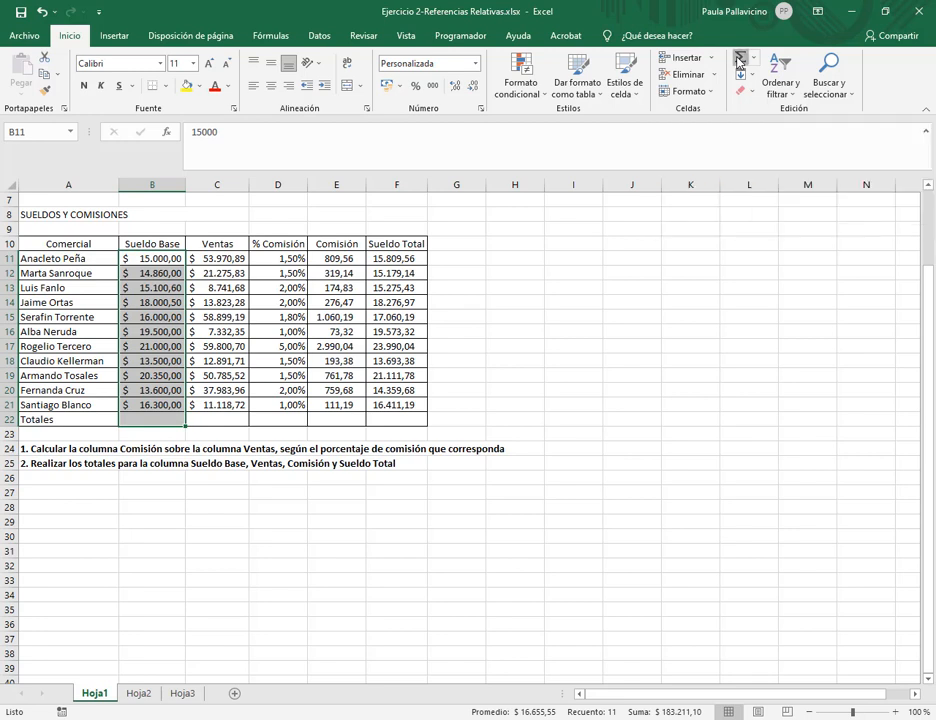
click(271, 436)
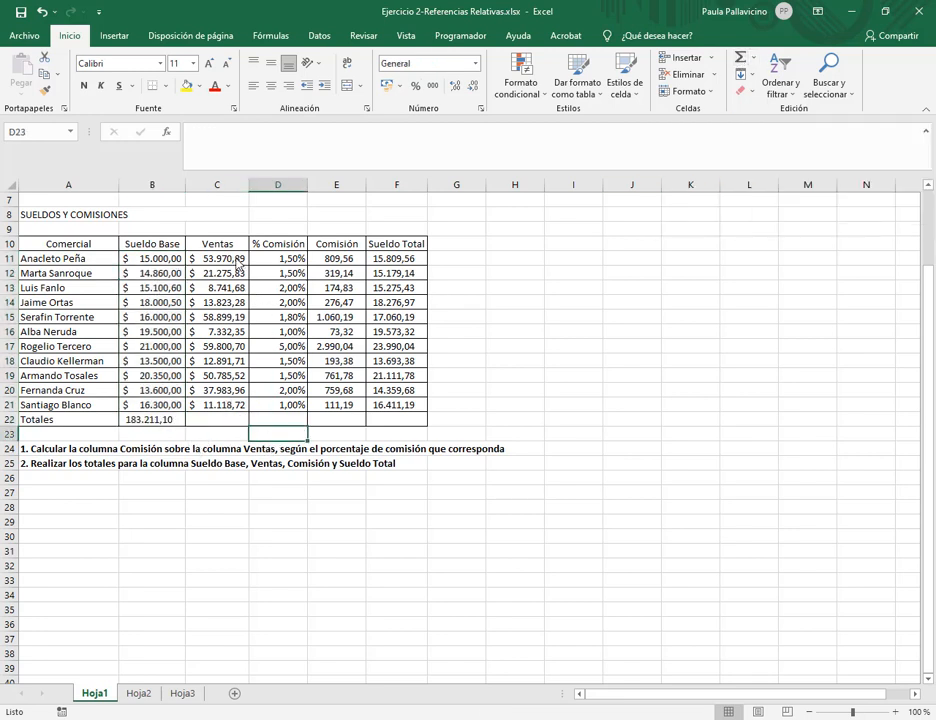
drag(240, 263, 228, 421)
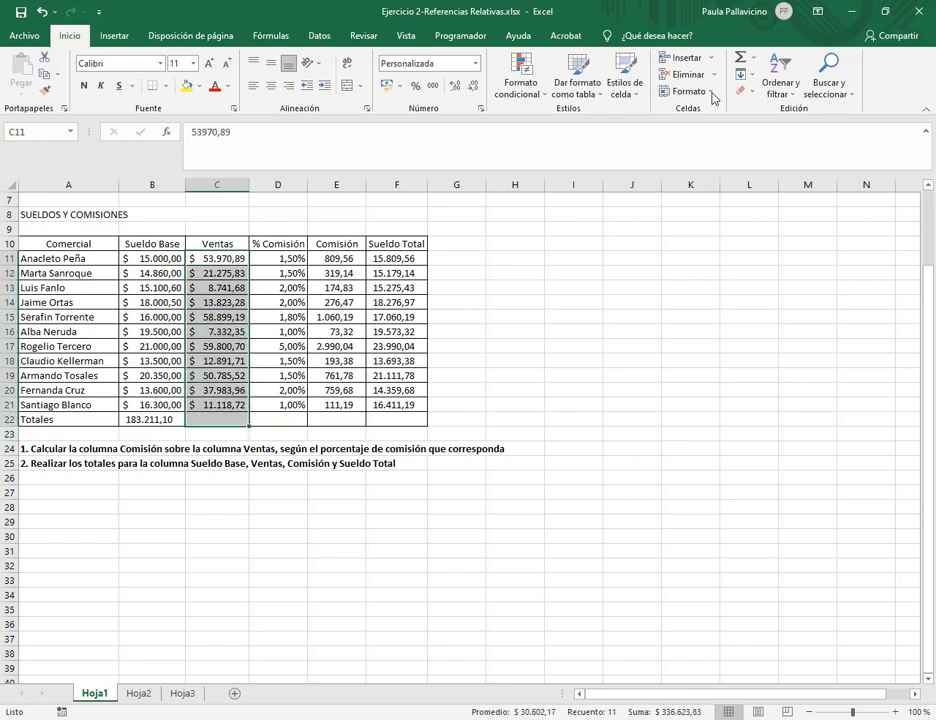
click(739, 60)
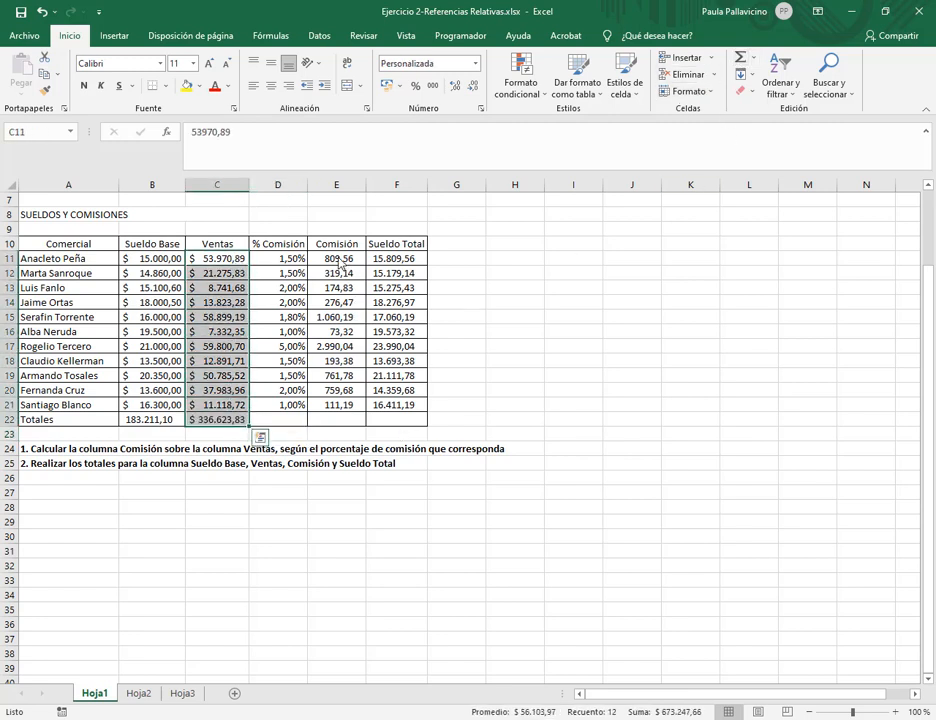
- AutoSum the Comisión and Sueldo Total columns together into row 22 and widen column F to fit its total
drag(340, 262, 381, 425)
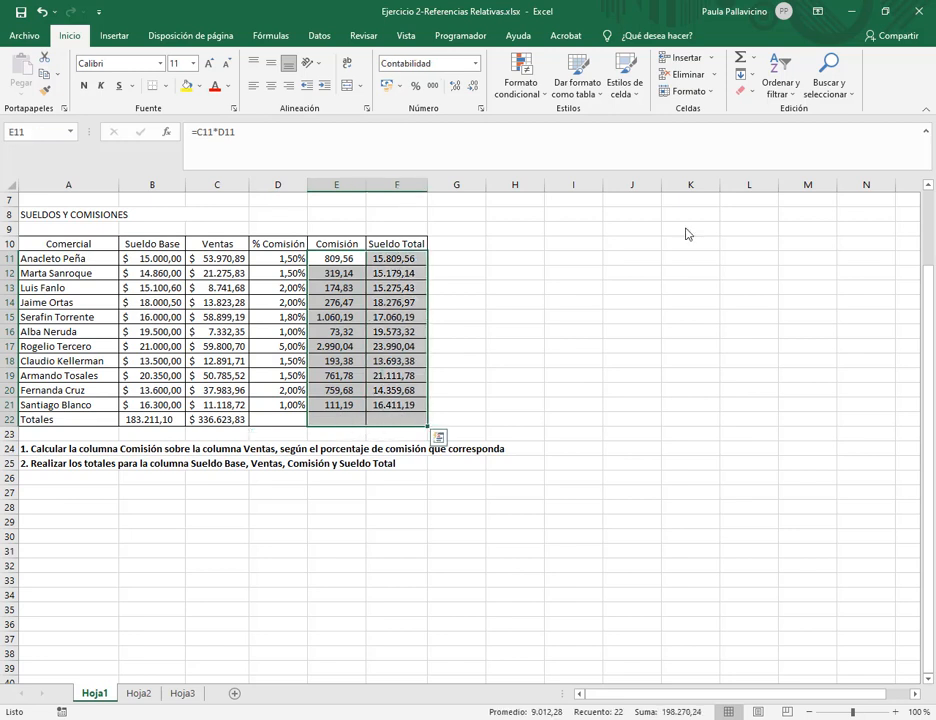
click(740, 60)
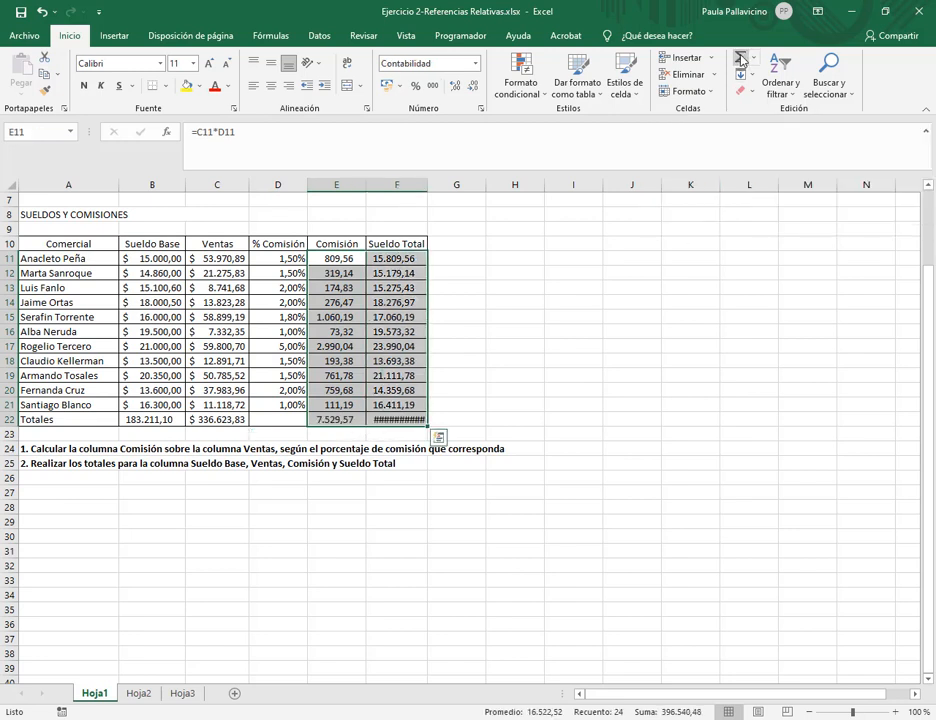
click(600, 396)
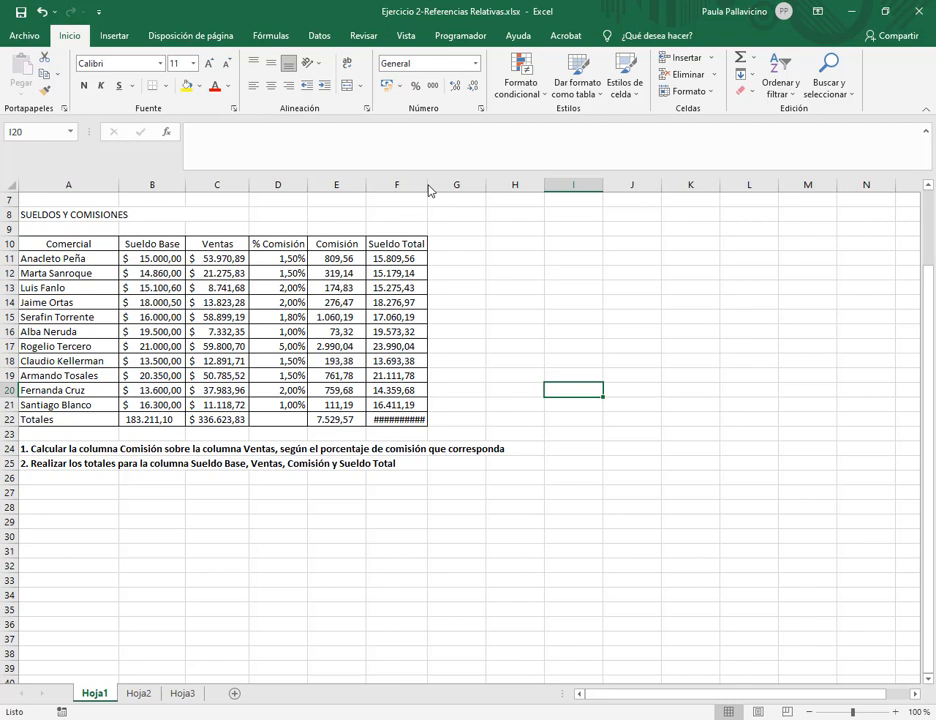
drag(428, 190, 438, 191)
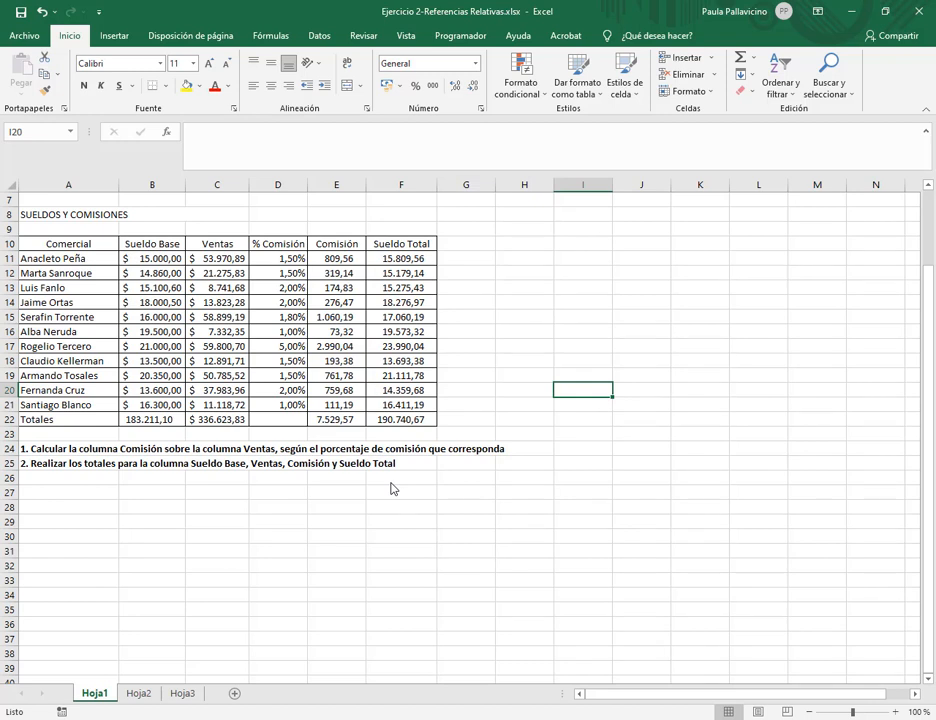
- Apply the $ Español (Argentina) accounting format to the Comisión and Sueldo Total cells E11:F22
click(346, 262)
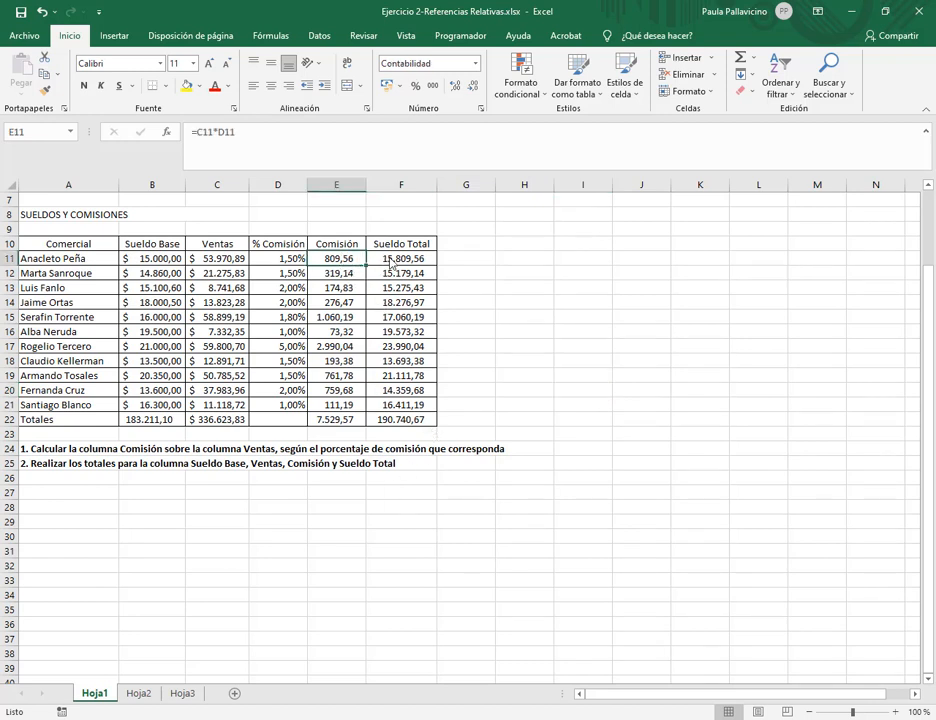
key(Right)
drag(336, 260, 398, 424)
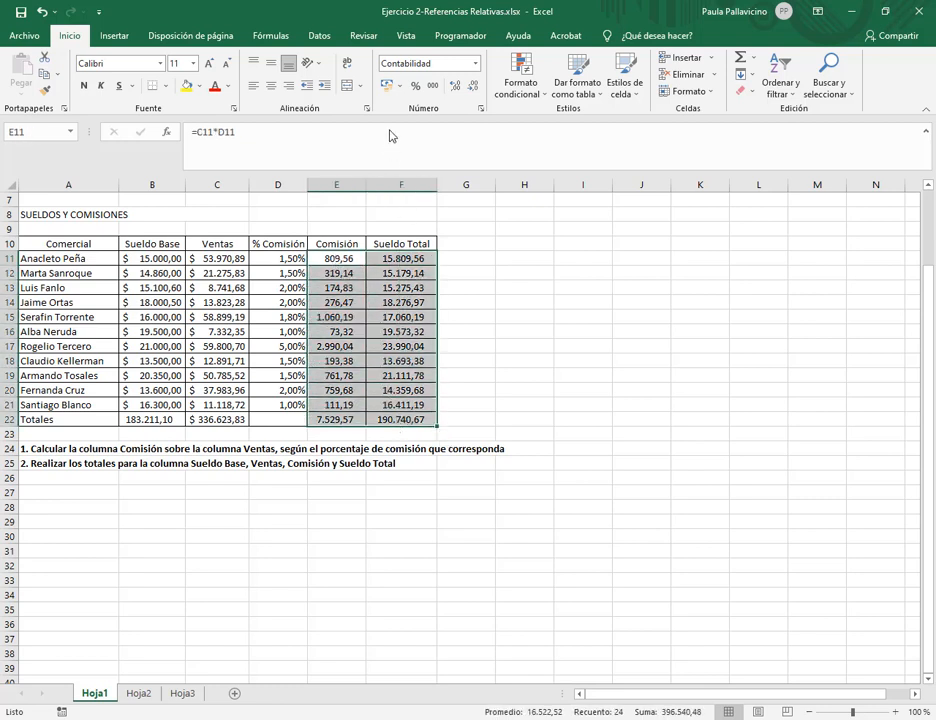
click(403, 88)
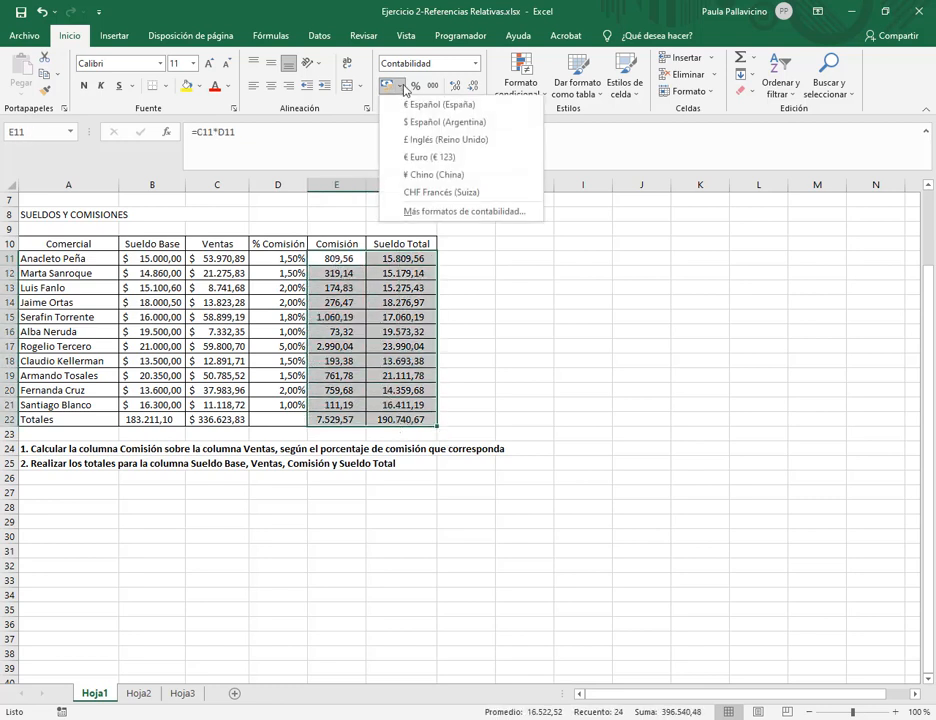
click(416, 121)
click(413, 291)
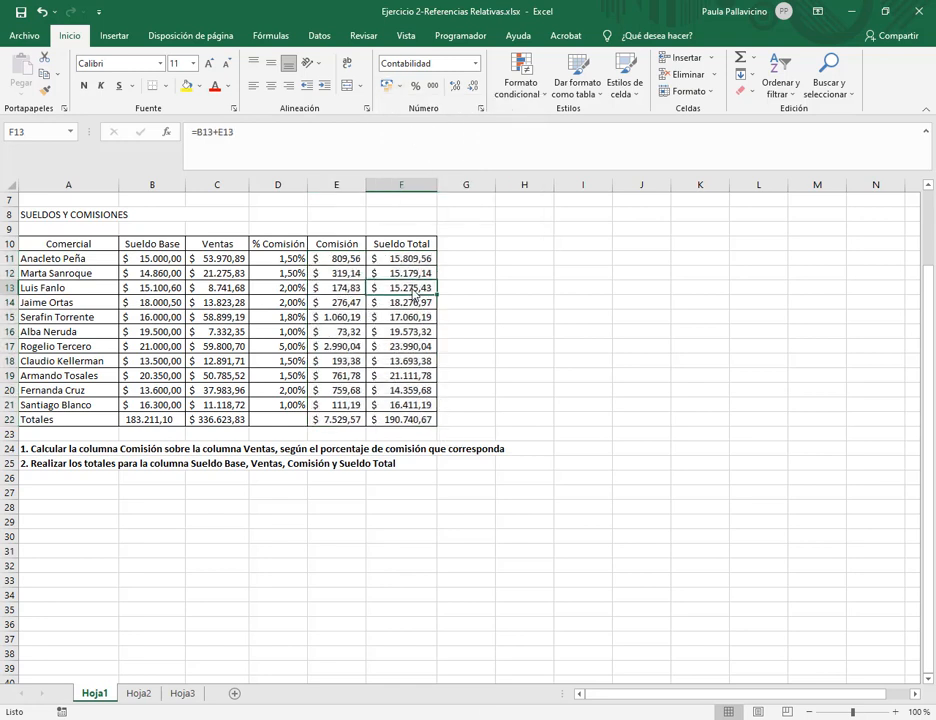
- Apply the $ Español (Argentina) accounting format to the Sueldo Base total in B22
click(137, 427)
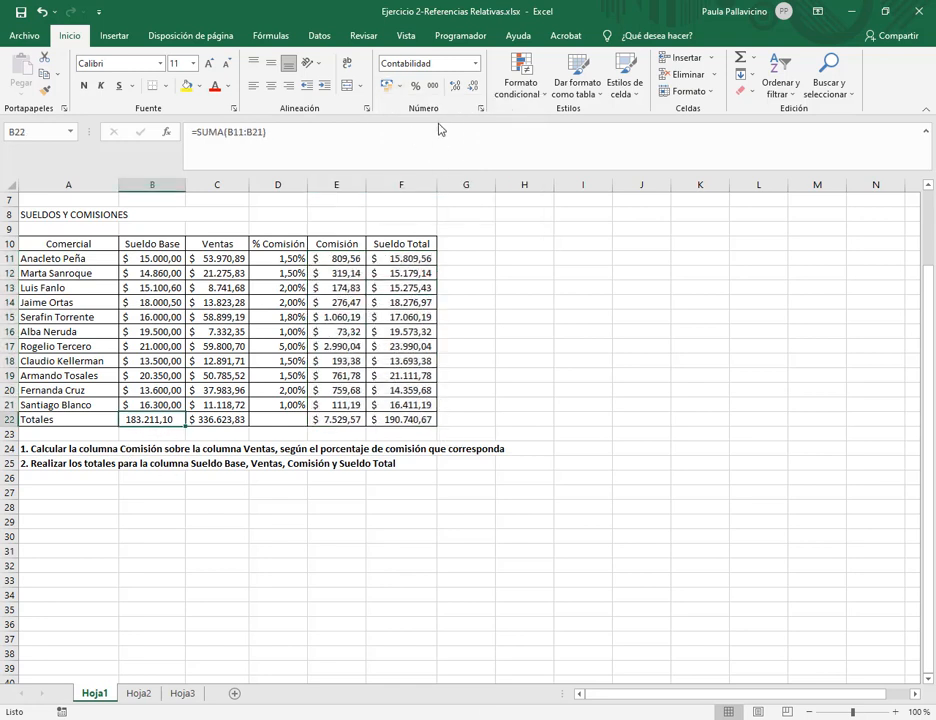
click(400, 87)
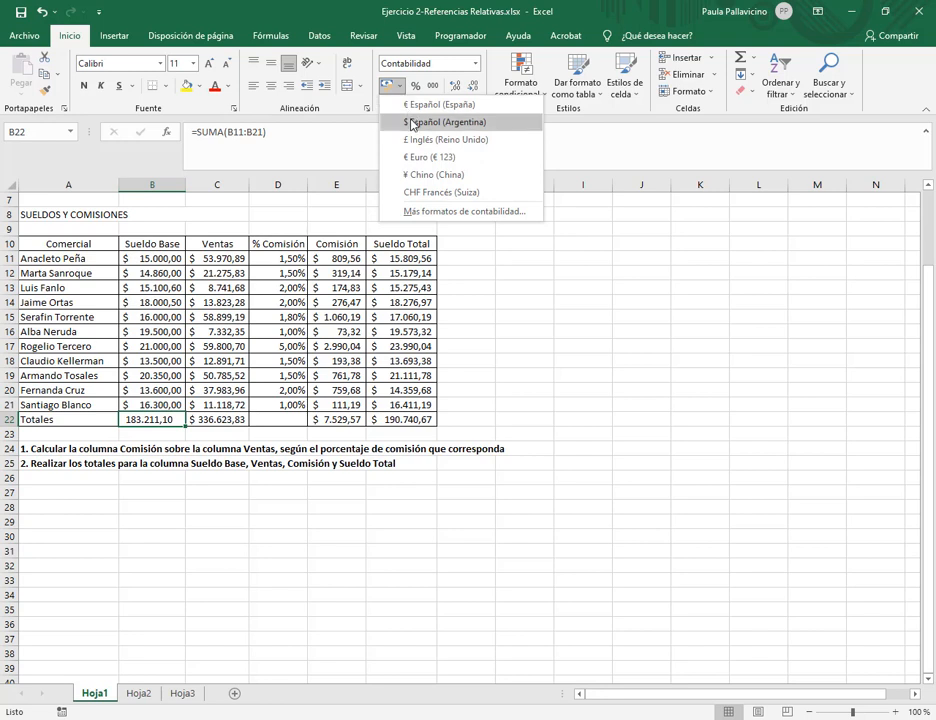
click(390, 122)
click(425, 331)
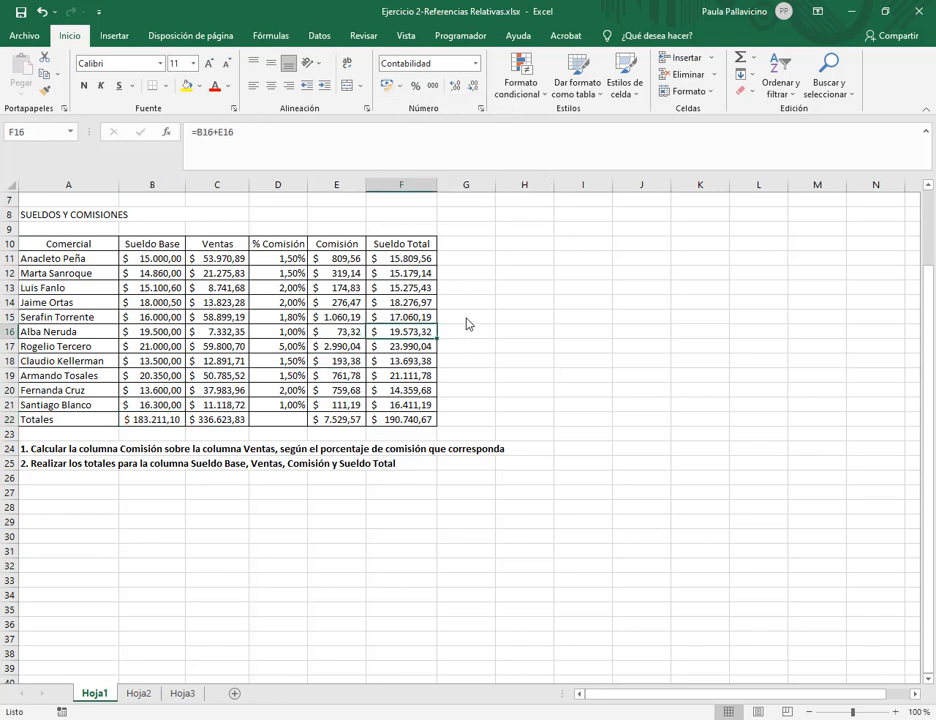
click(466, 321)
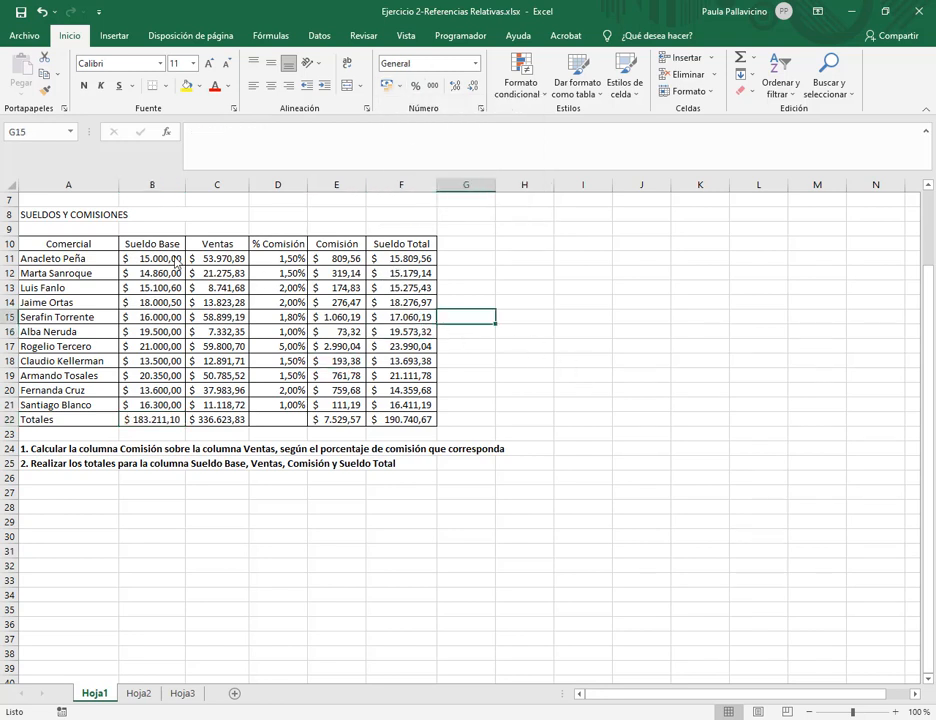
drag(88, 247, 395, 244)
click(68, 248)
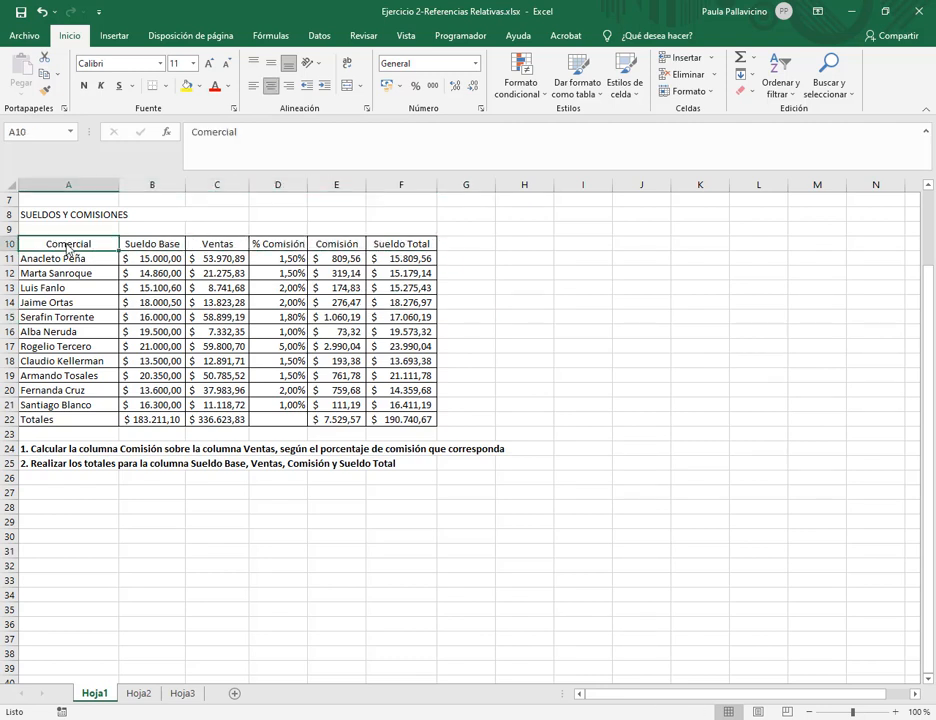
mouse_move(66, 236)
mouse_down()
mouse_move(69, 243)
mouse_move(70, 229)
mouse_up()
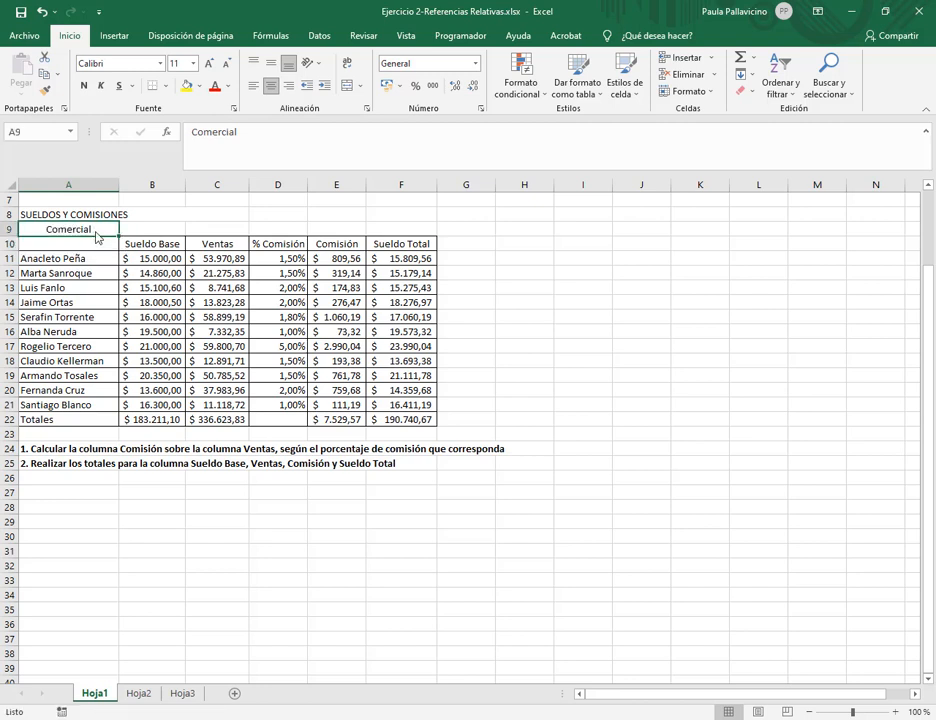
click(41, 12)
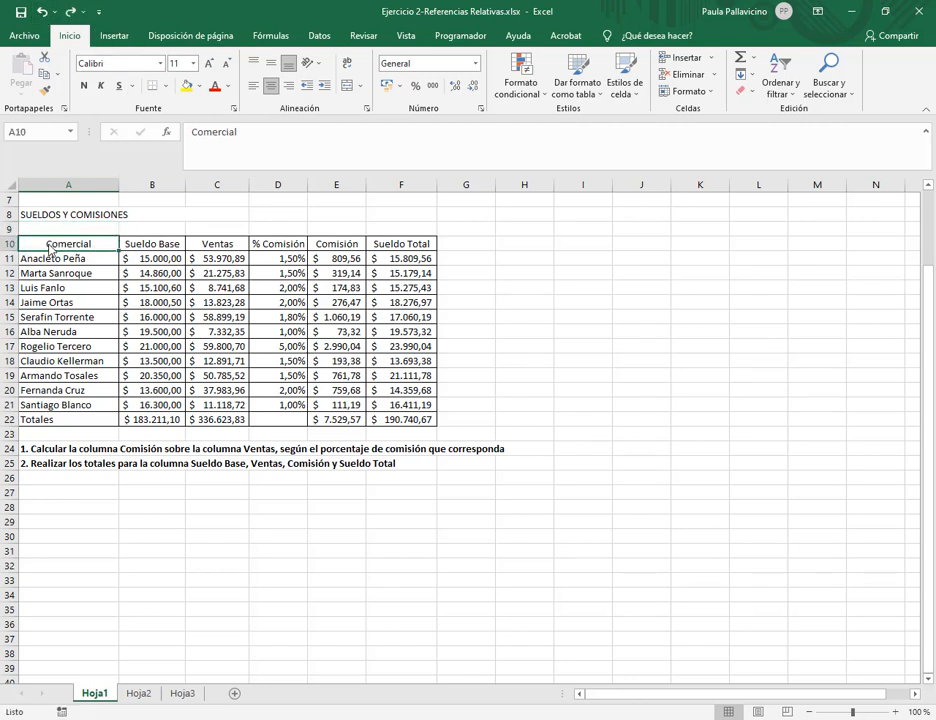
- Give the header row A10:F10 a light blue fill, bold text and the next larger font size
drag(62, 250, 400, 245)
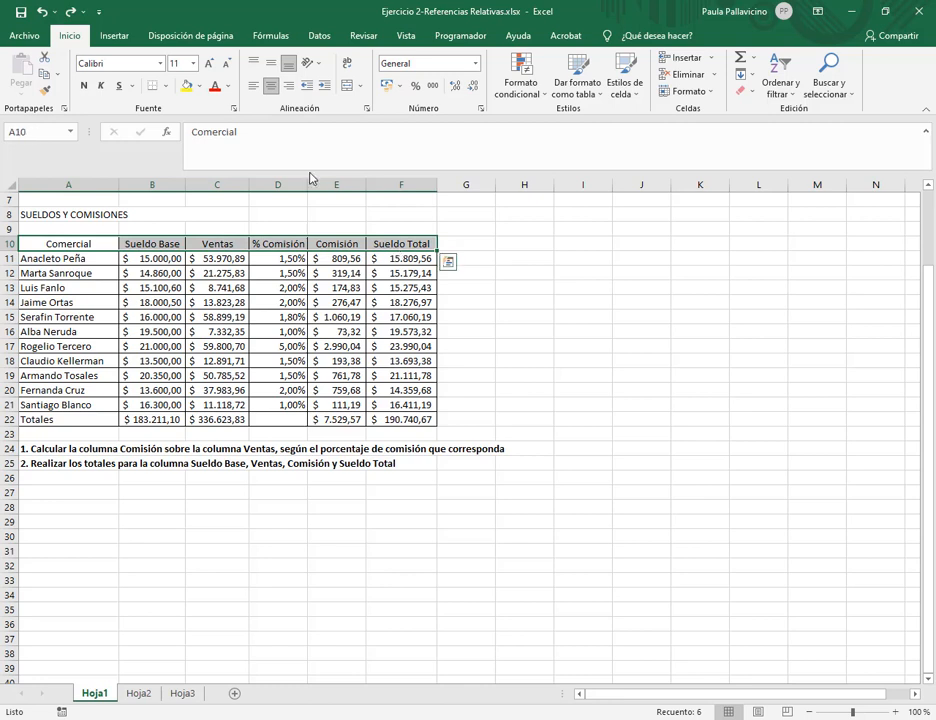
click(200, 88)
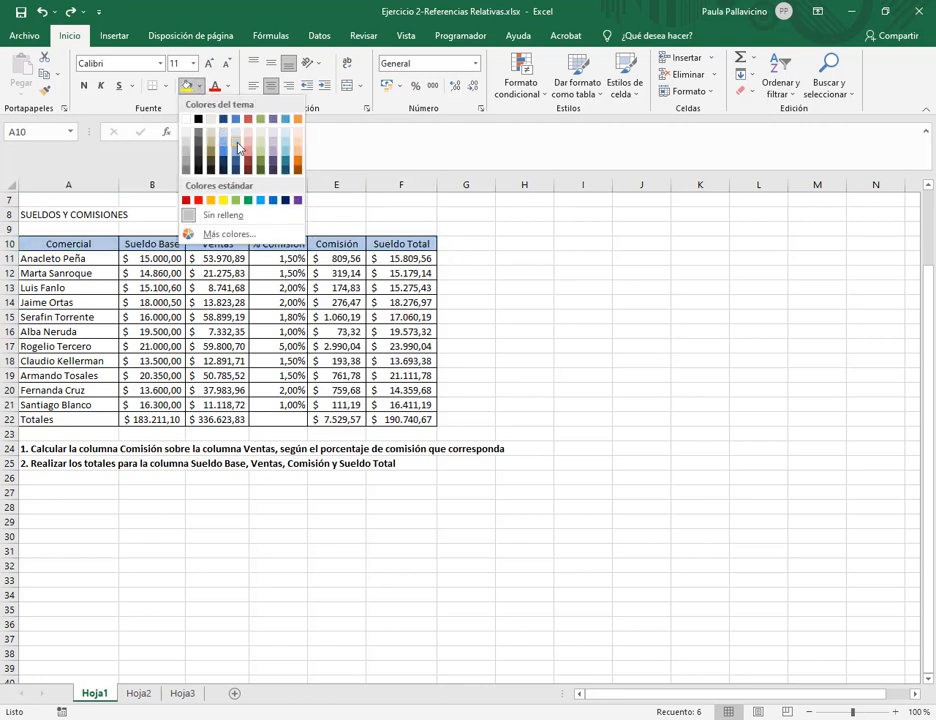
click(238, 148)
click(84, 85)
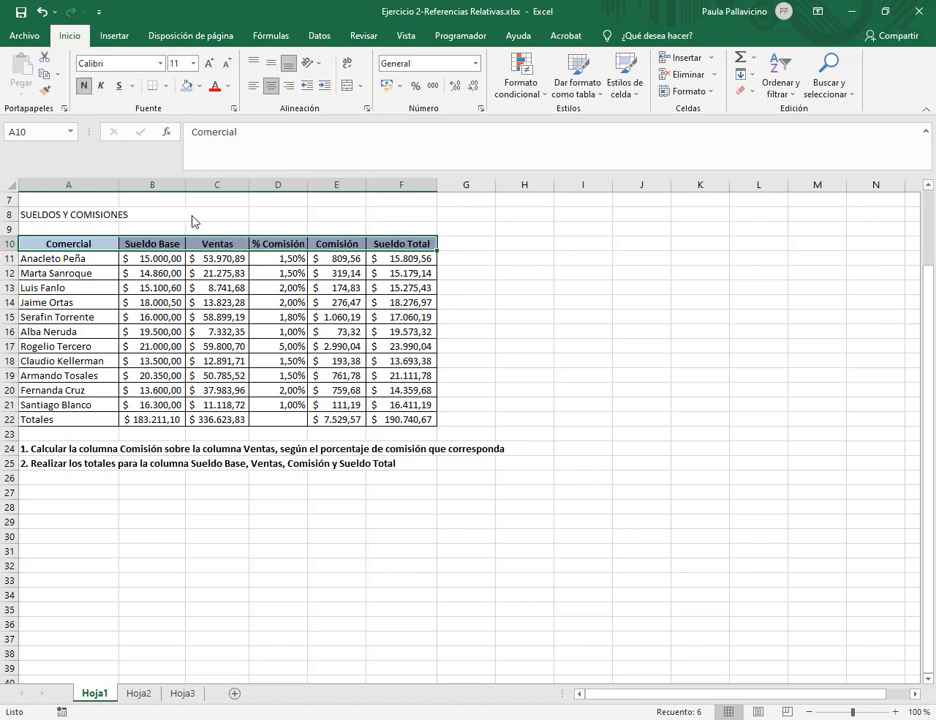
click(210, 67)
click(343, 332)
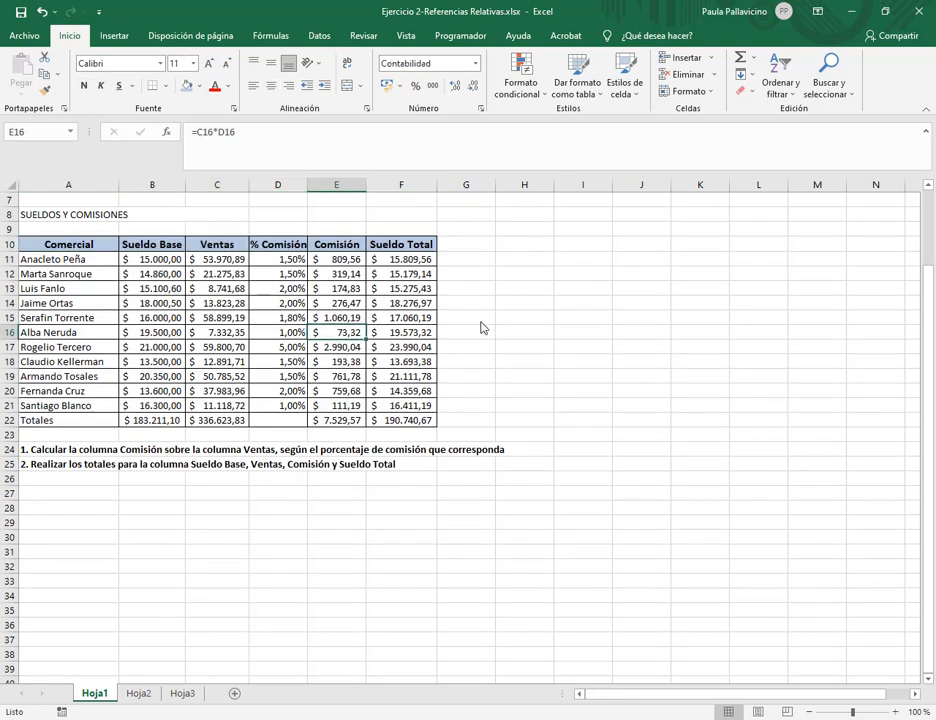
click(481, 327)
- Review the formula in F11, leave it unedited, and clear the Sueldo Total formulas in F11:F21
click(426, 260)
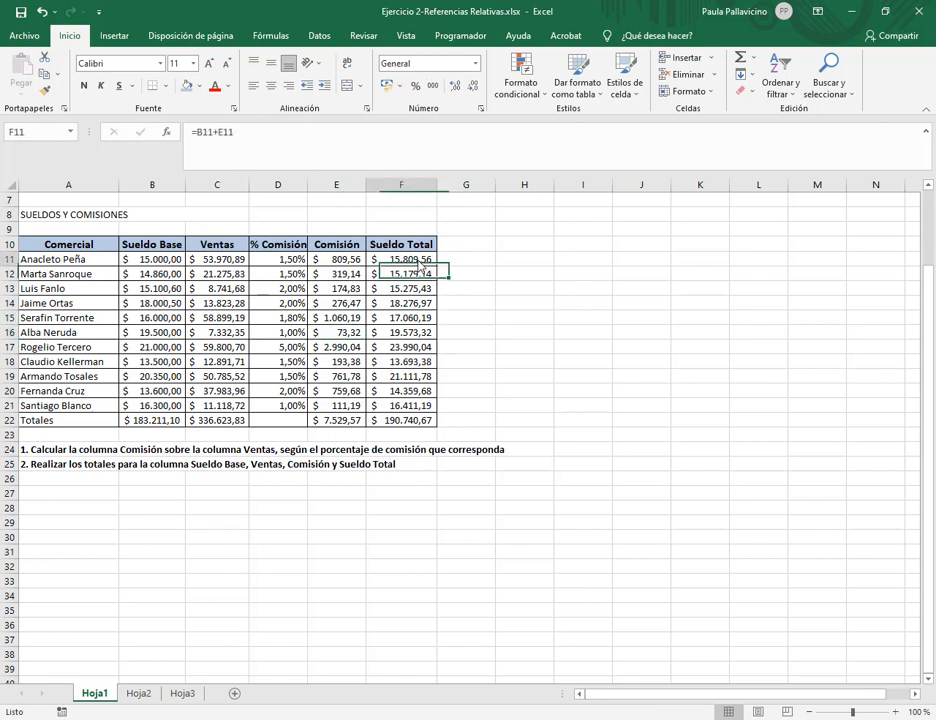
mouse_move(415, 426)
mouse_down()
mouse_move(267, 430)
mouse_move(415, 426)
mouse_up()
click(428, 262)
double_click(428, 262)
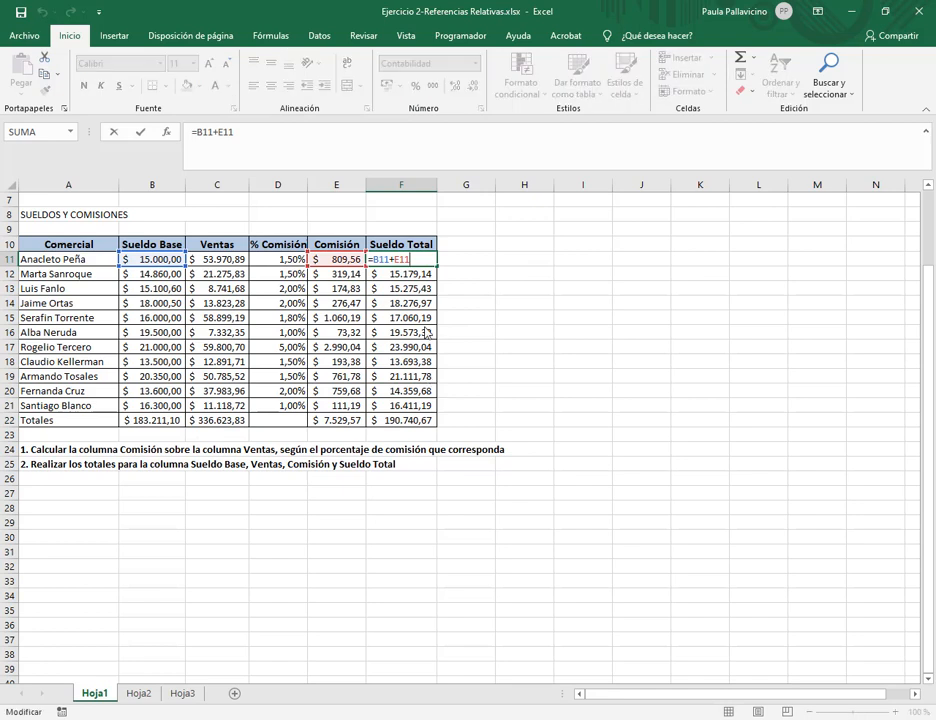
key(Escape)
drag(407, 265, 410, 405)
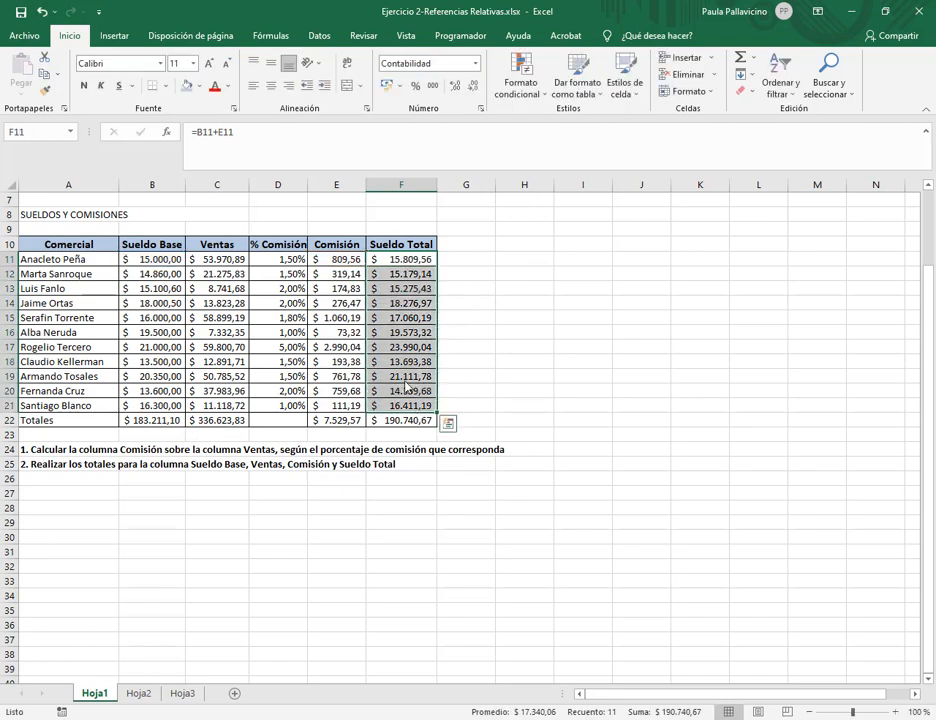
key(Delete)
- Calculate the Sueldo Total with =B11+E11 in F11 and fill the formula down to F21
click(415, 263)
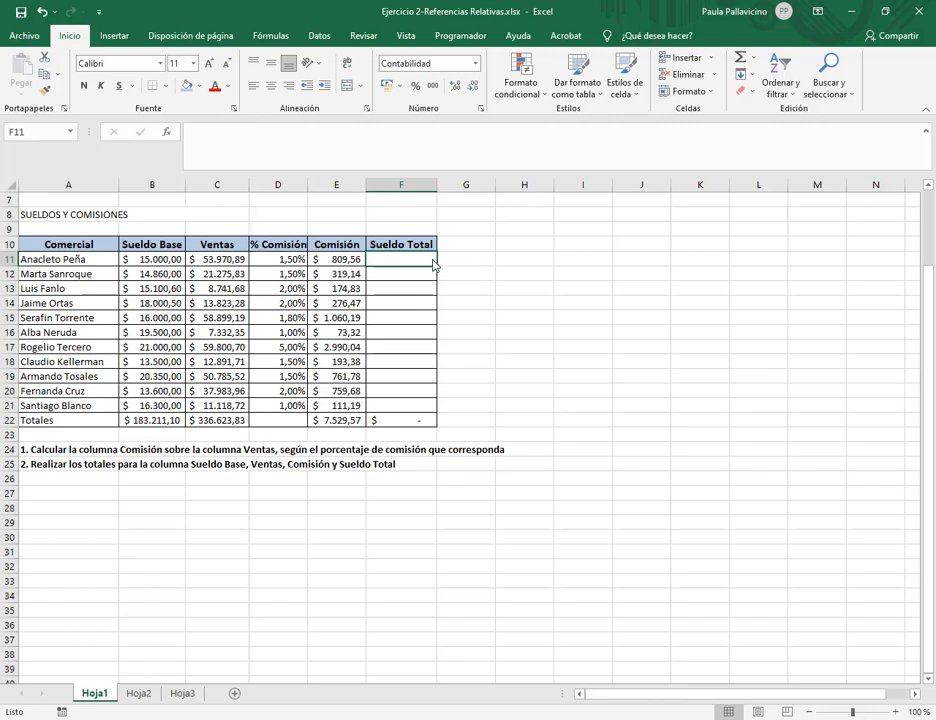
text(=)
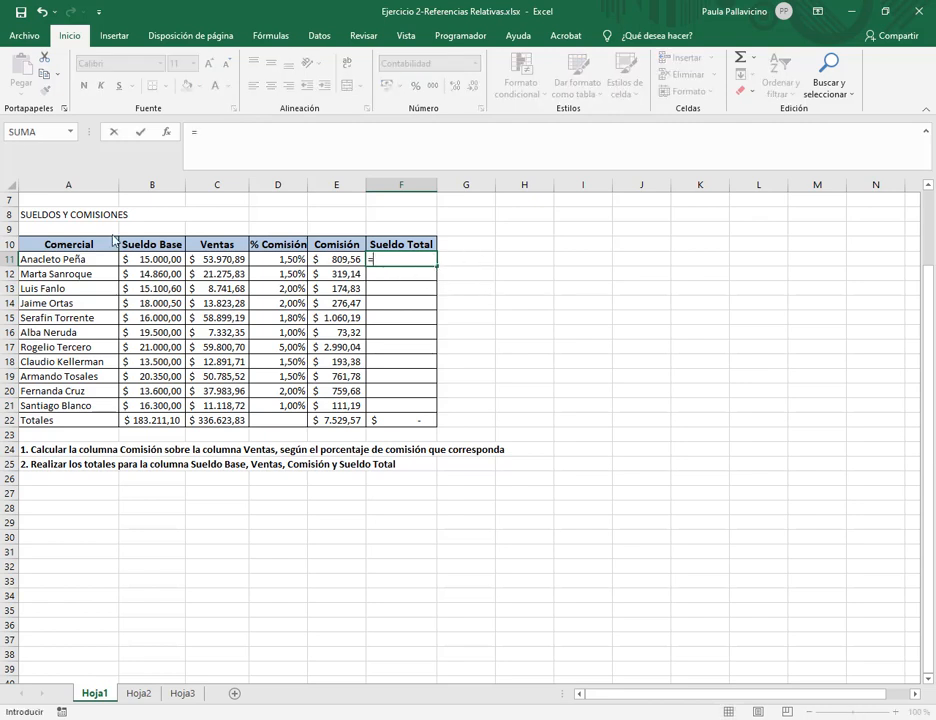
click(160, 260)
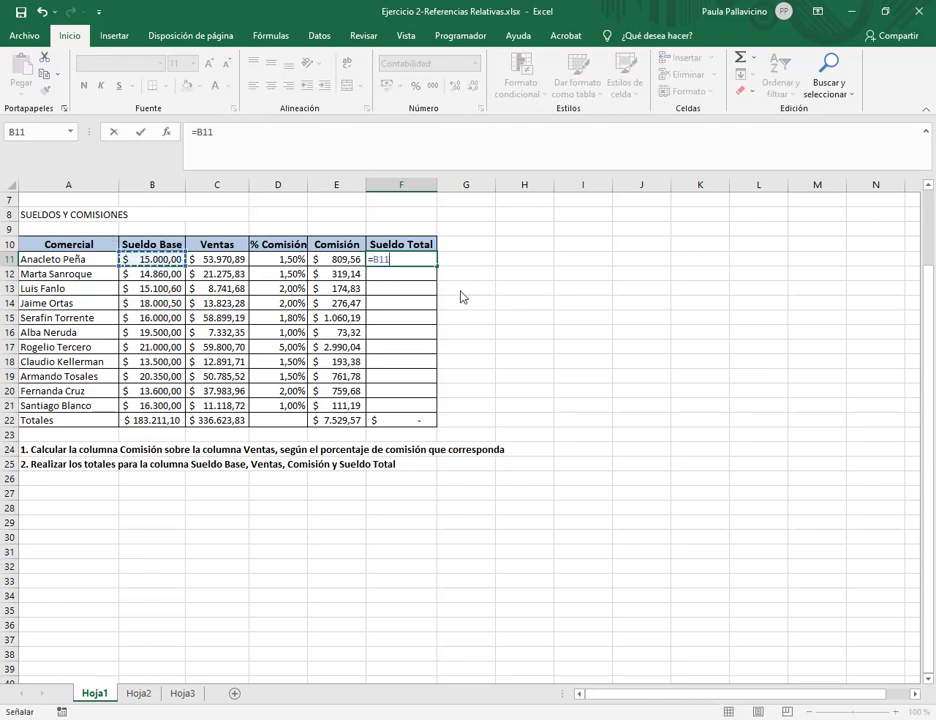
text(+)
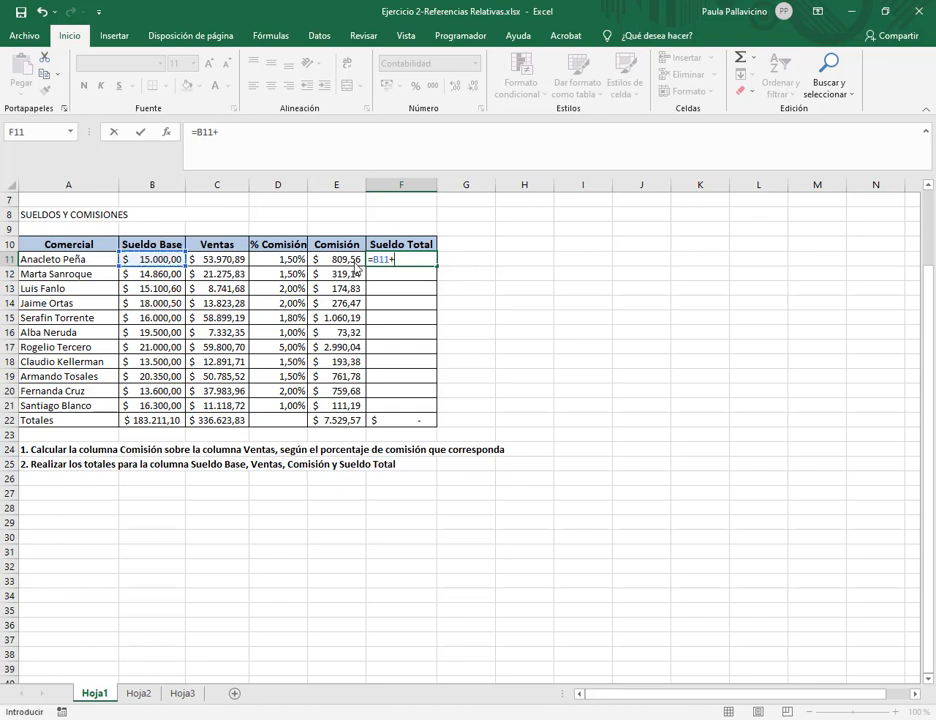
click(352, 263)
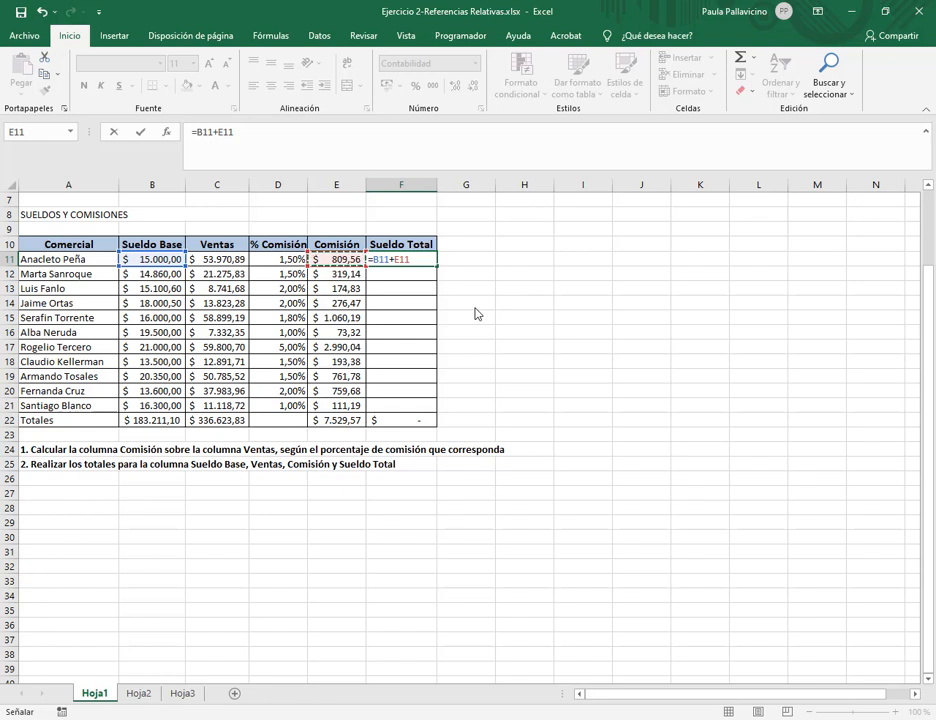
key(Return)
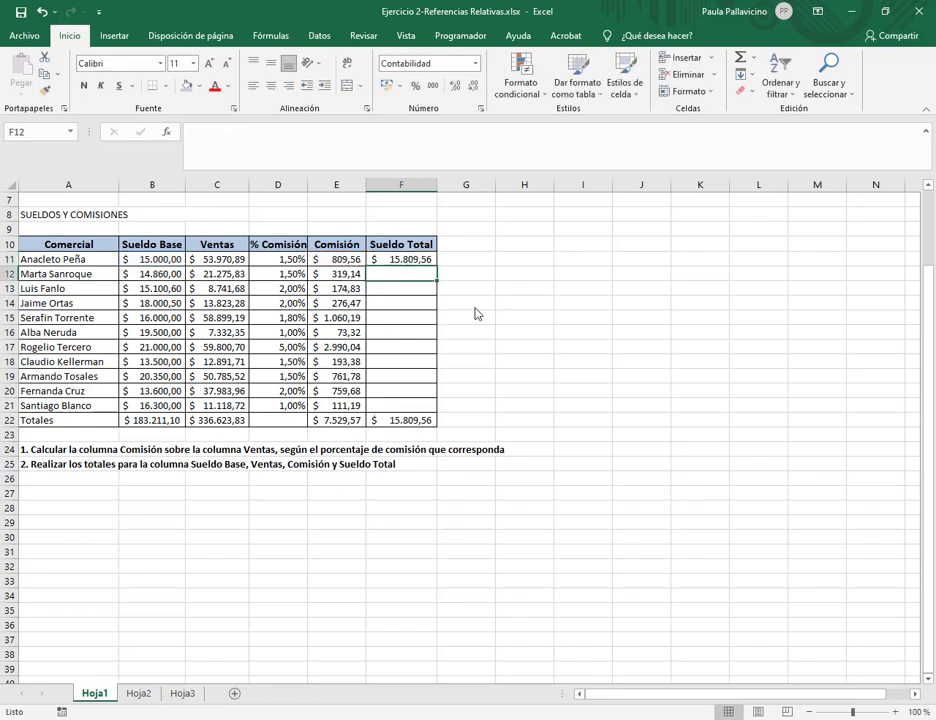
click(418, 261)
drag(436, 268, 430, 408)
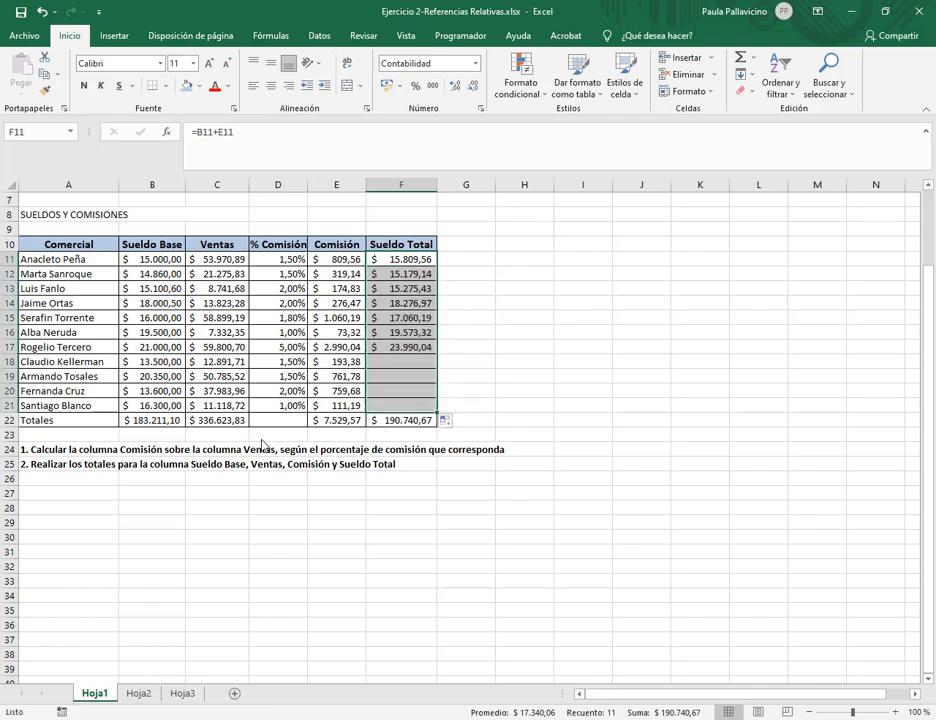
click(480, 320)
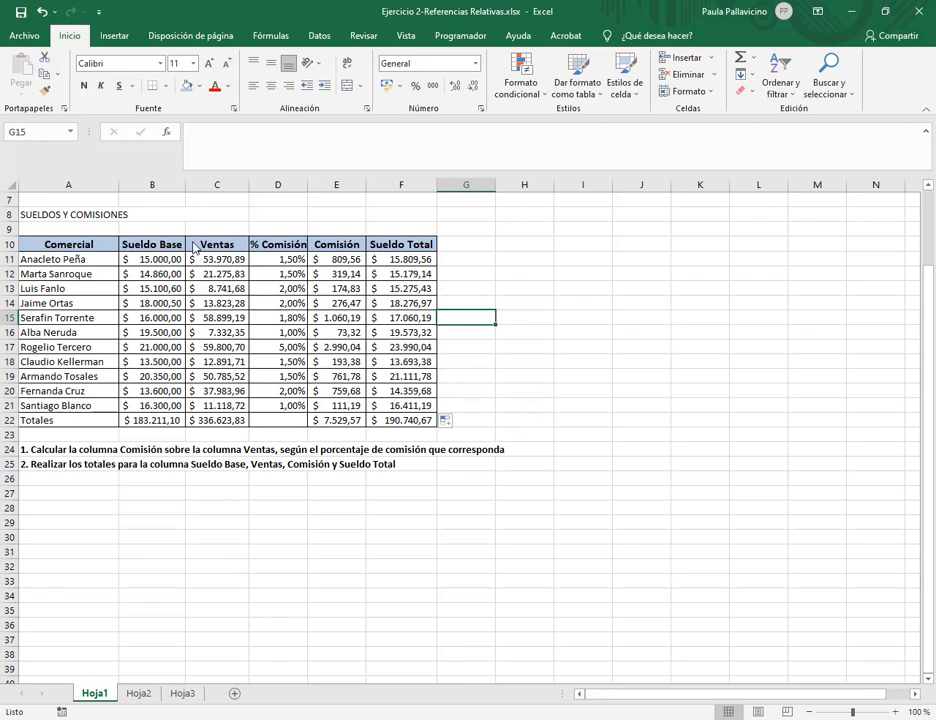
- Switch to the Google Meet call in Chrome to check the class chat, and return to the Excel workbook
click(94, 214)
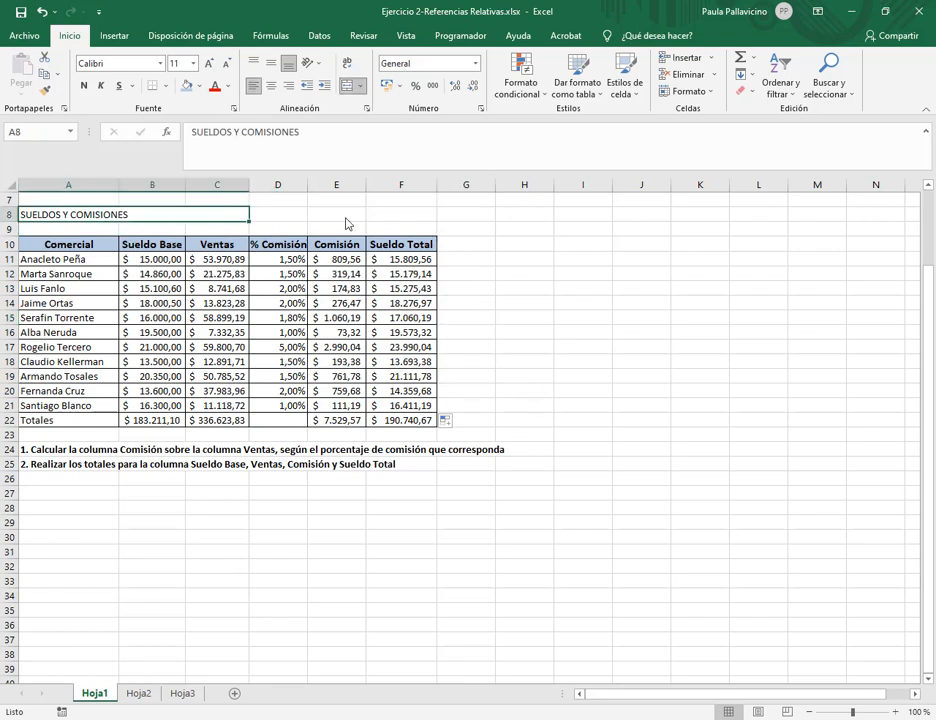
click(345, 303)
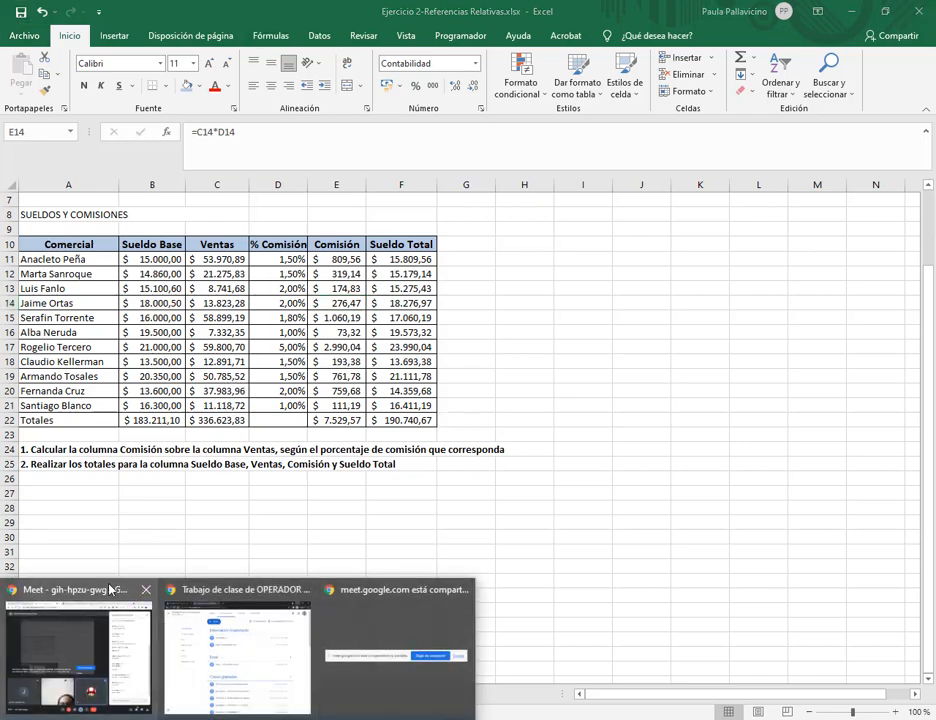
click(84, 657)
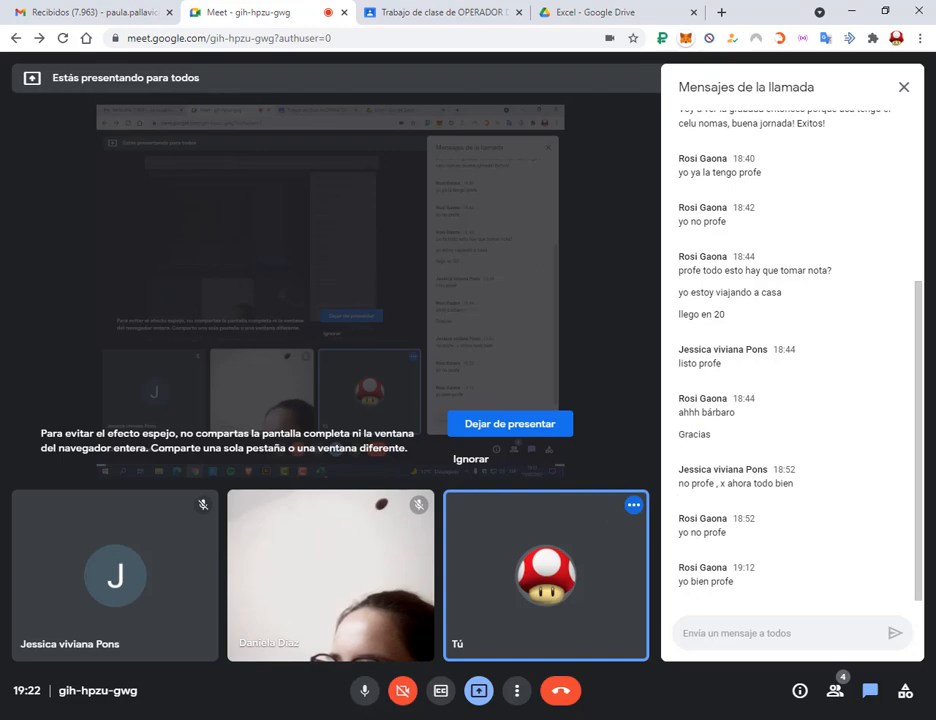
key(alt+Tab)
click(536, 422)
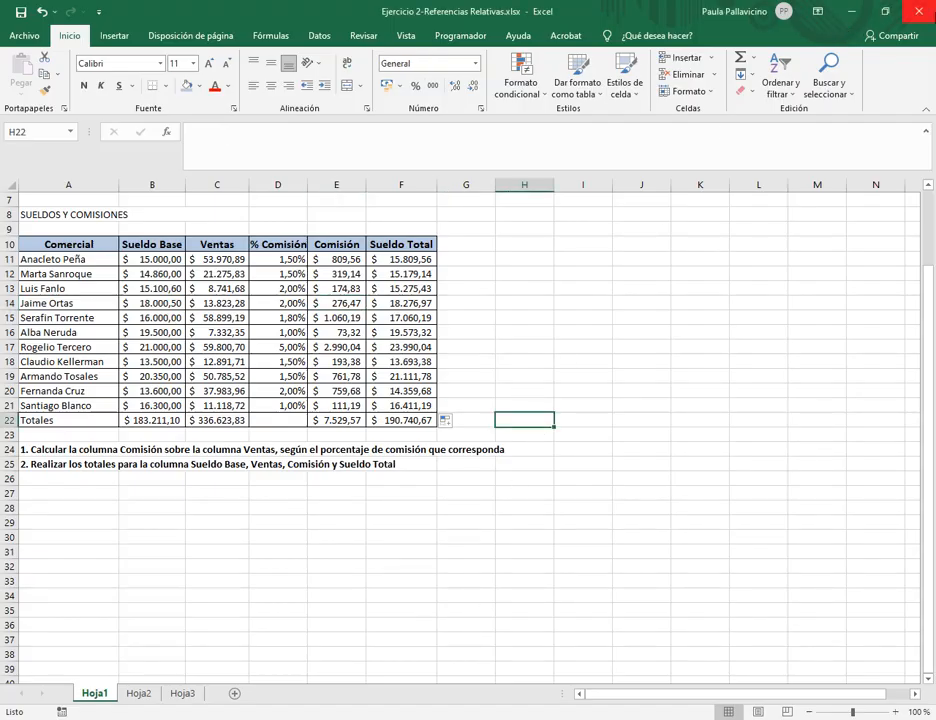
key(alt+Tab)
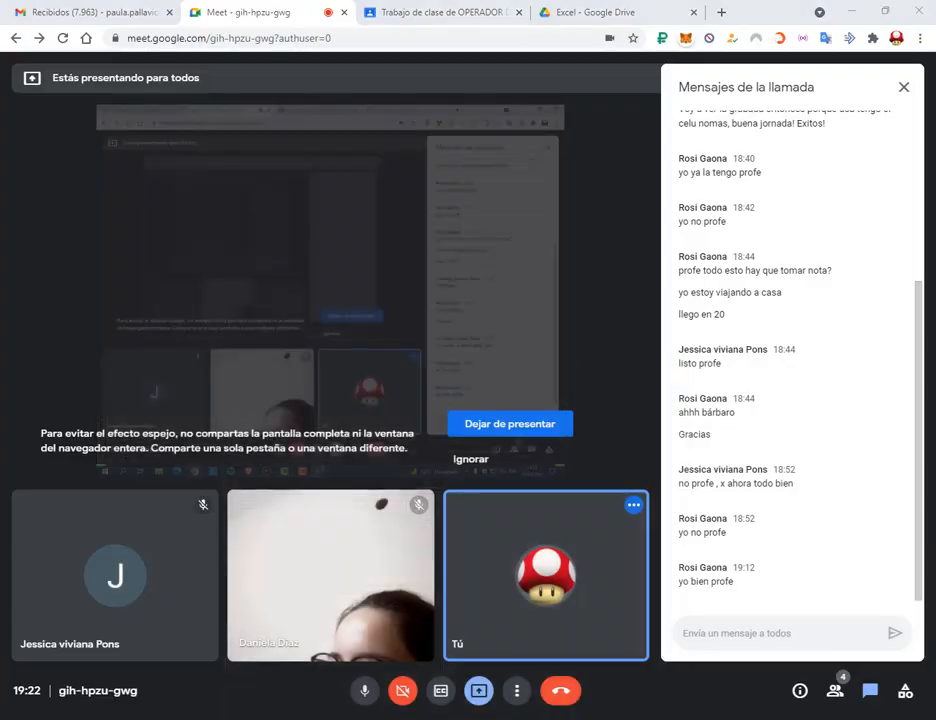
key(alt+Tab)
- Close the Ejercicio 2-Referencias Relativas workbook without saving and switch to the CLASE 1 folder in File Explorer
click(919, 11)
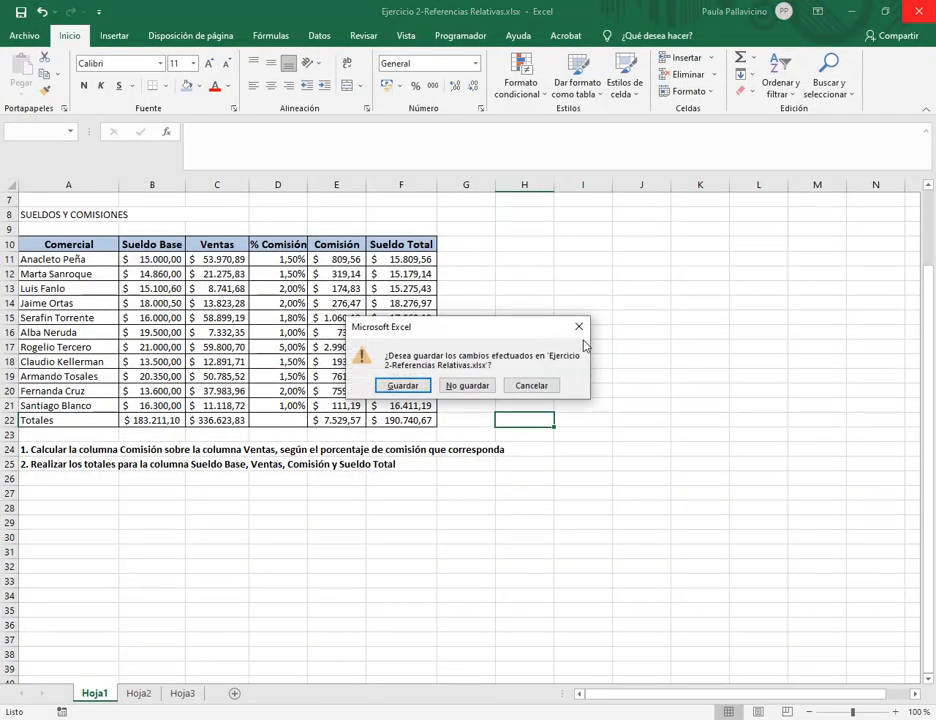
click(470, 391)
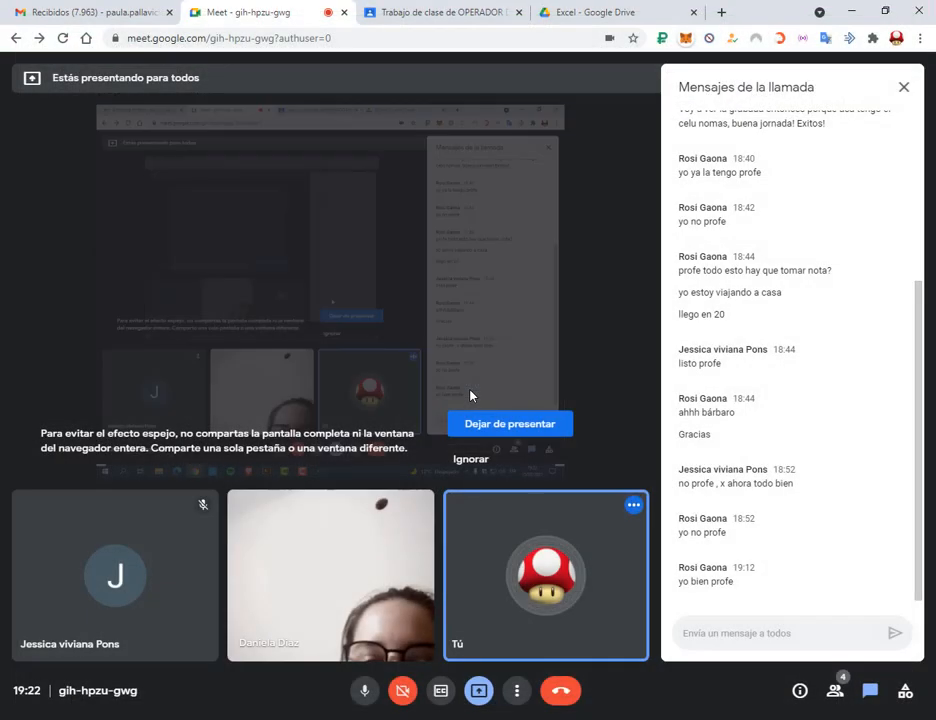
key(alt+Tab)
click(363, 351)
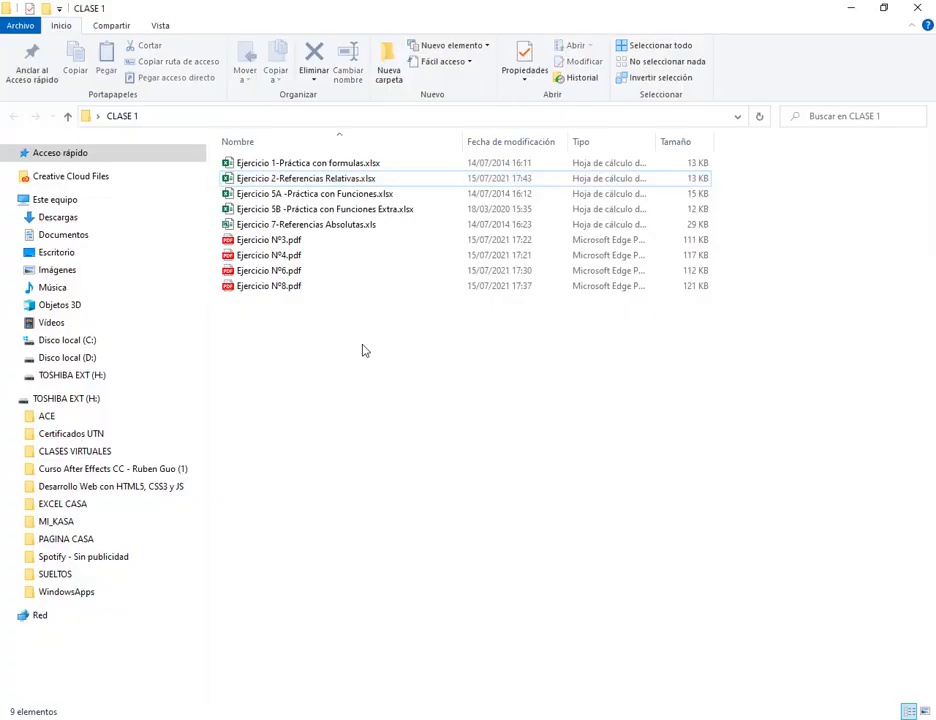
- Open Ejercicio Nº3.pdf from the CLASE 1 folder and review the LIBRERÍA “ARCO IRIS” table headings
click(281, 184)
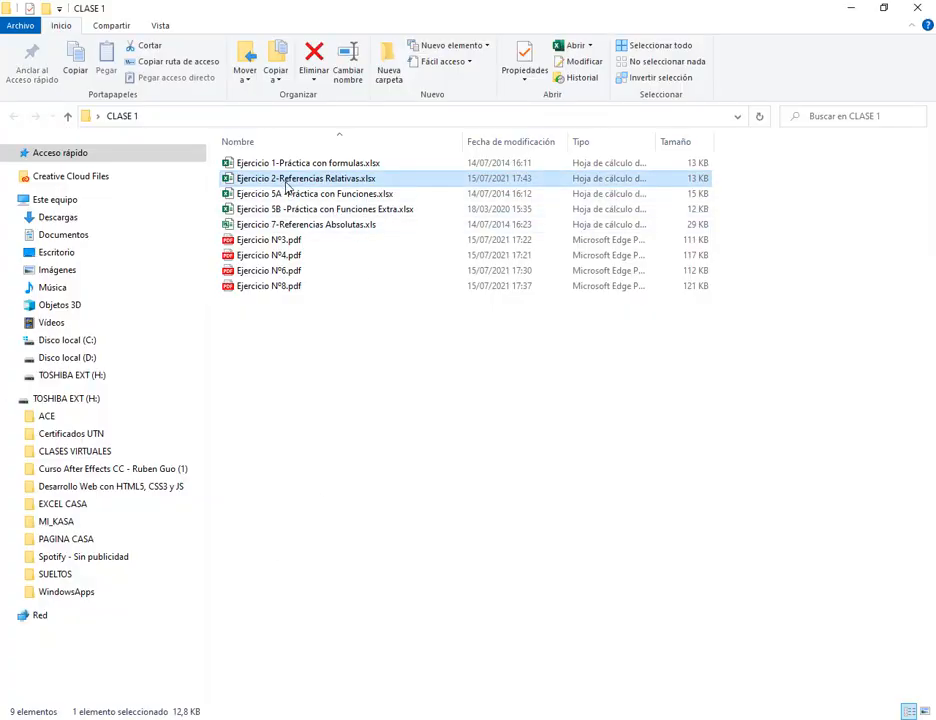
double_click(275, 244)
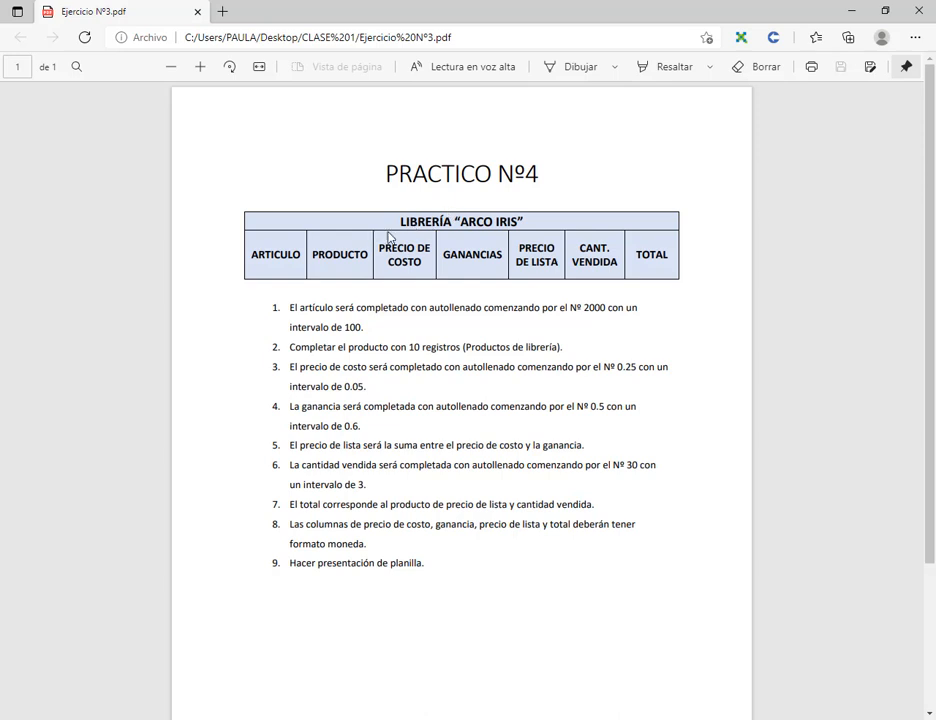
drag(401, 222, 560, 225)
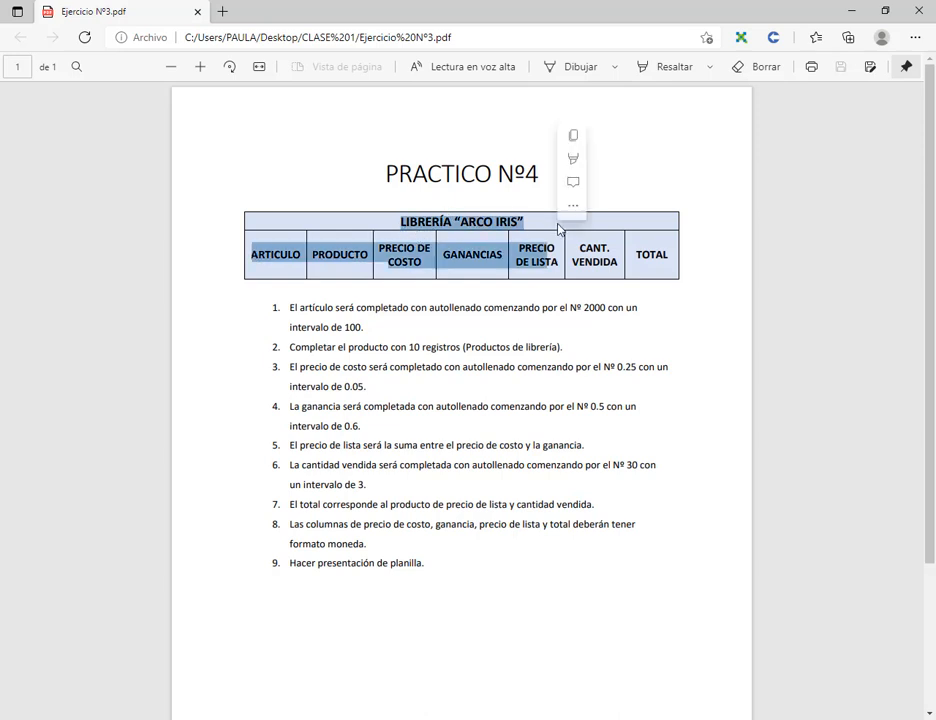
click(428, 221)
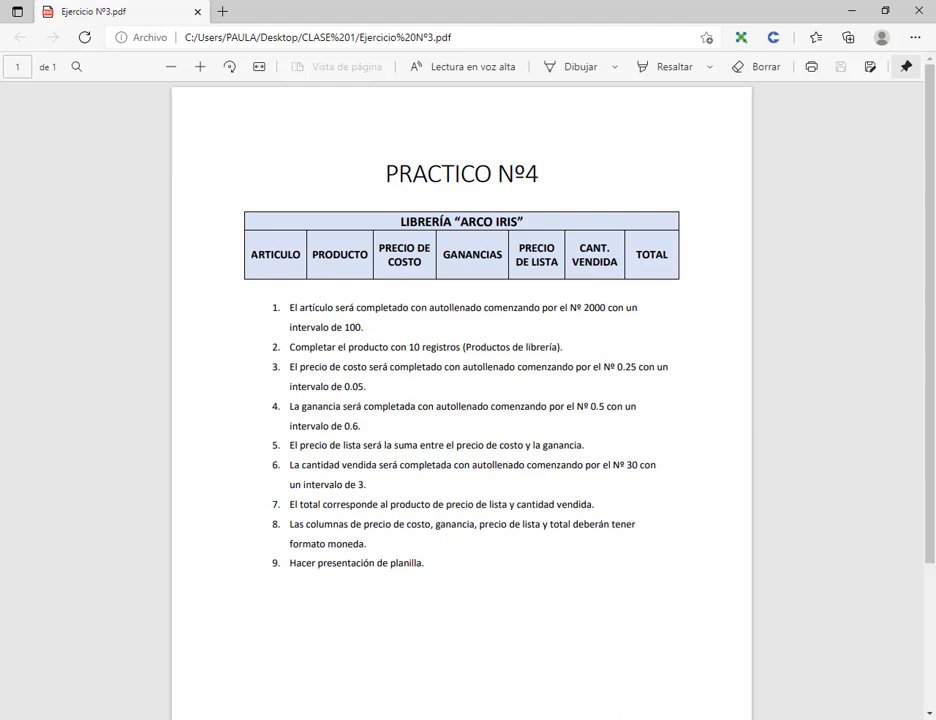
- Start Excel and create a blank workbook
key(super)
click(148, 464)
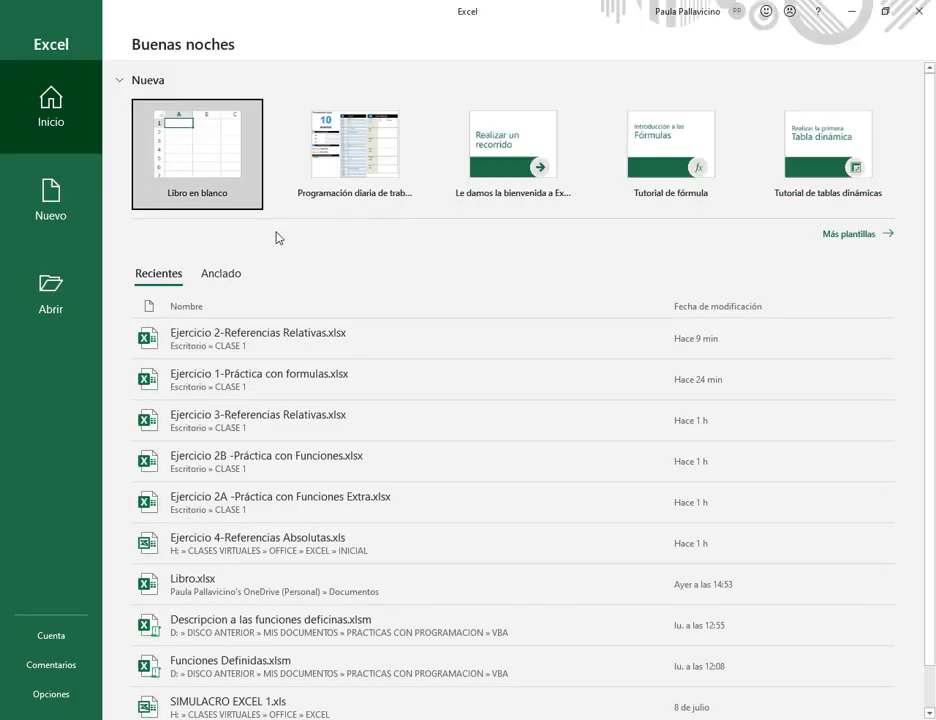
click(176, 186)
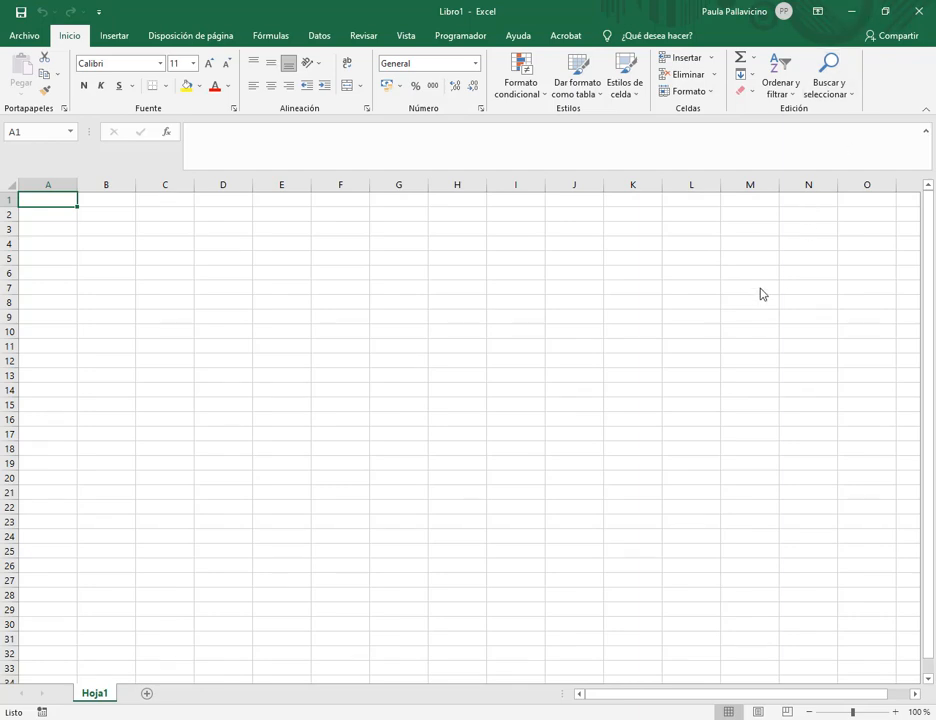
- Restore the new workbook's window to a smaller size, place it below the PDF's heading table, and select cell C2
click(887, 16)
drag(660, 134, 618, 309)
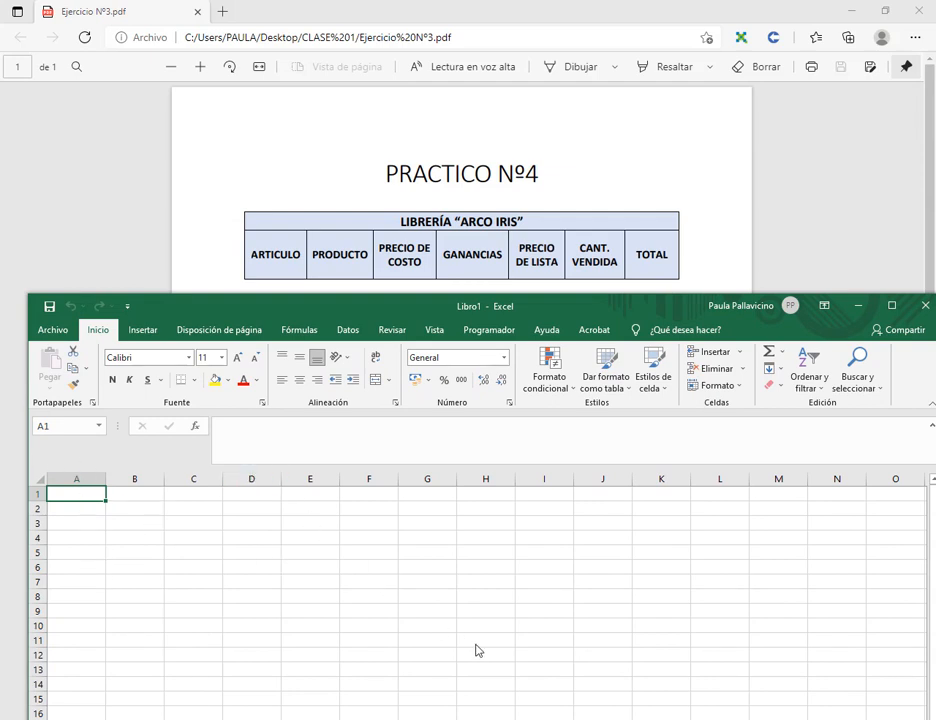
click(193, 510)
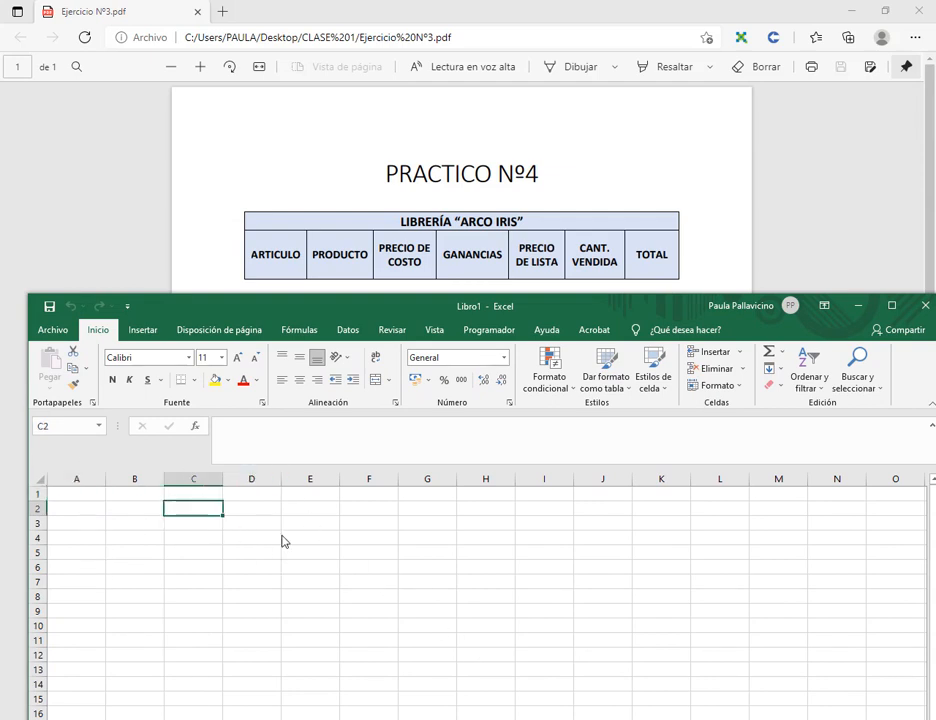
click(318, 549)
key(Up)
key(Up)
key(Up)
key(Left)
key(Down)
key(Down)
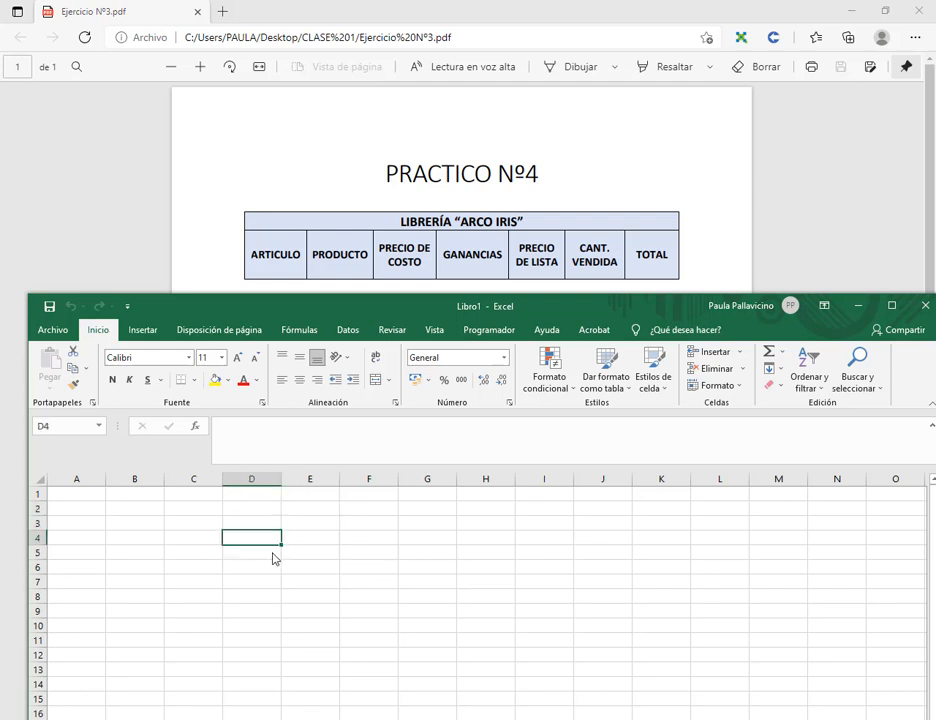
key(Right)
key(Right)
key(Down)
key(Down)
key(Down)
key(Up)
key(Left)
key(Right)
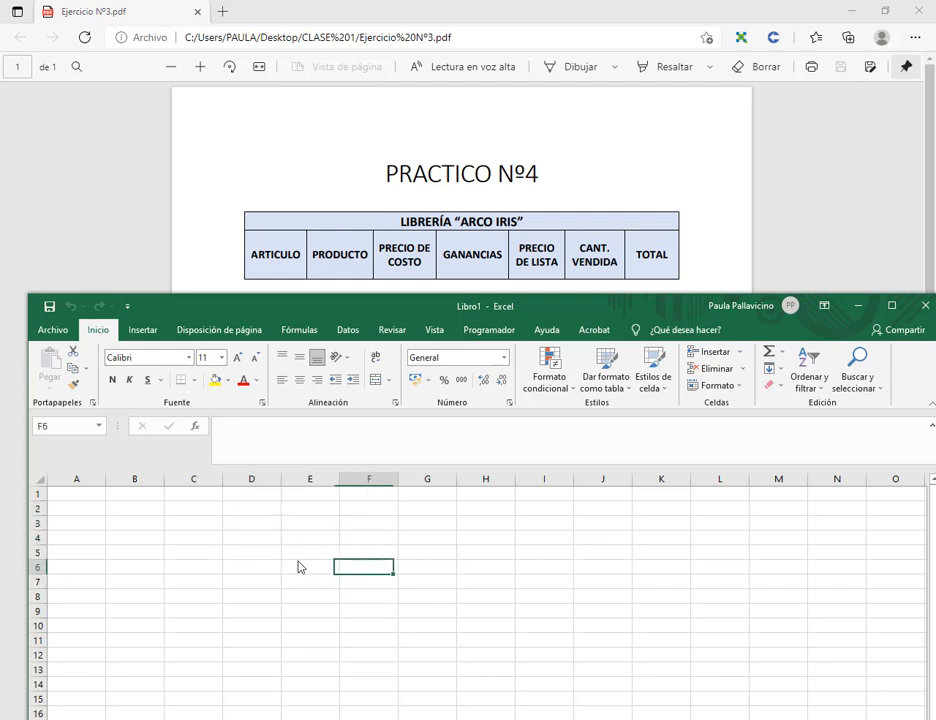
- Enter the table title LIBRERÍA "ARCO IRIS" in cell A1
click(97, 494)
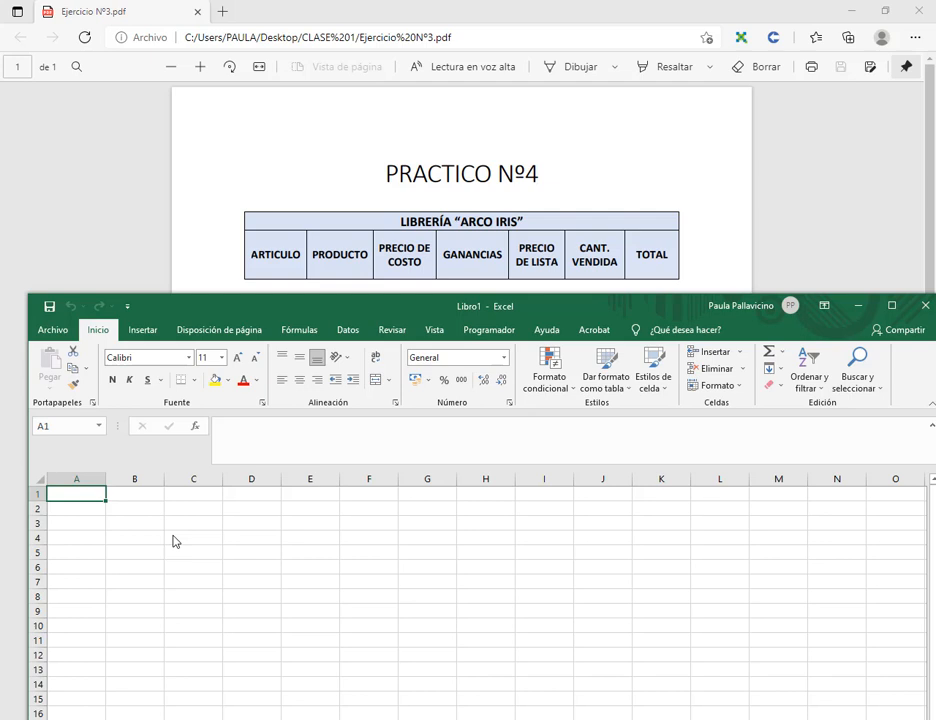
text(LIBRERÍ)
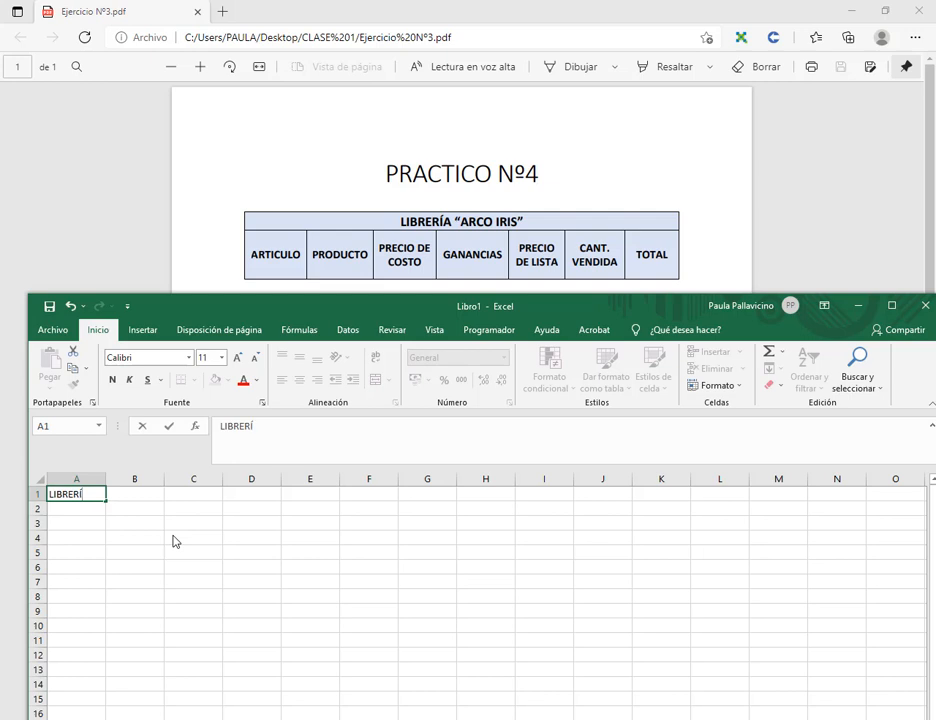
text(A "ARCO IRIS)
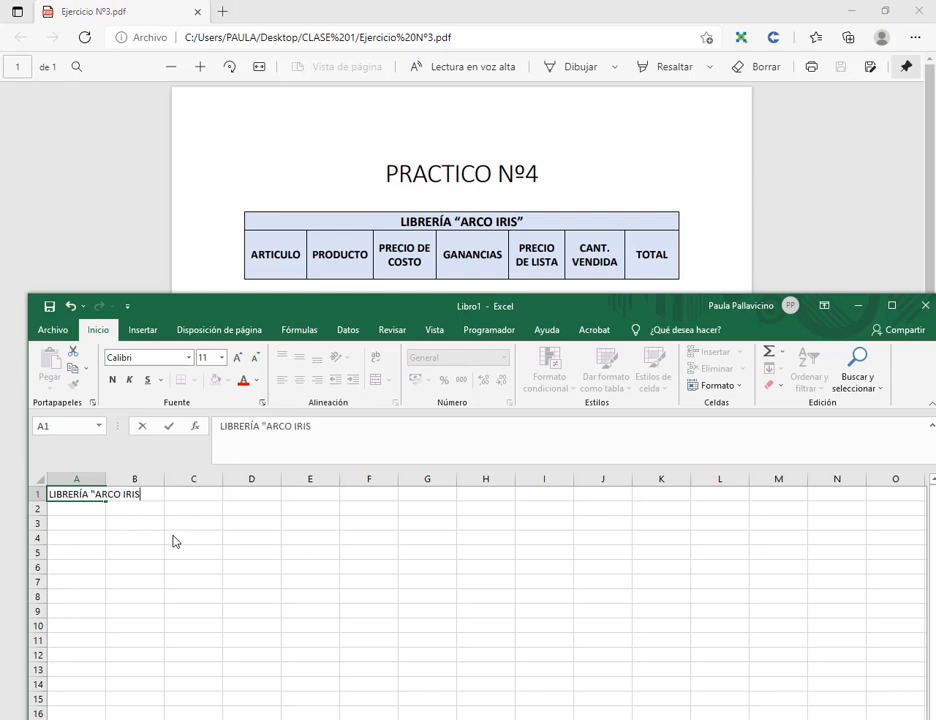
key(Return)
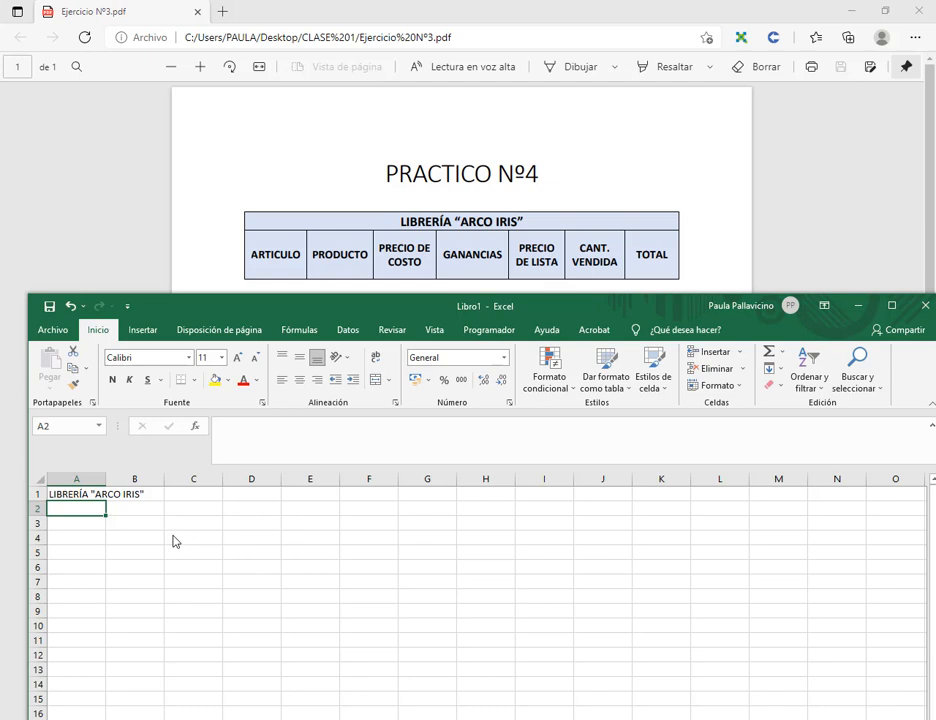
- Enter the column headings ARTICULO, PRODUCTO and PRECIO DE COSTO in cells A2 to C2
text(ARTICULO)
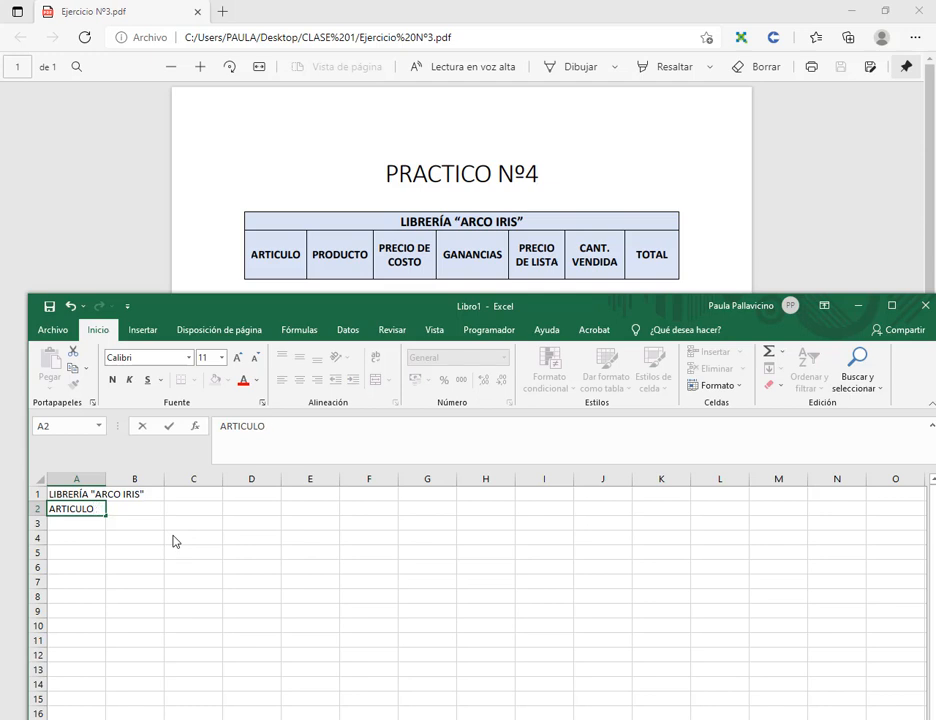
key(Tab)
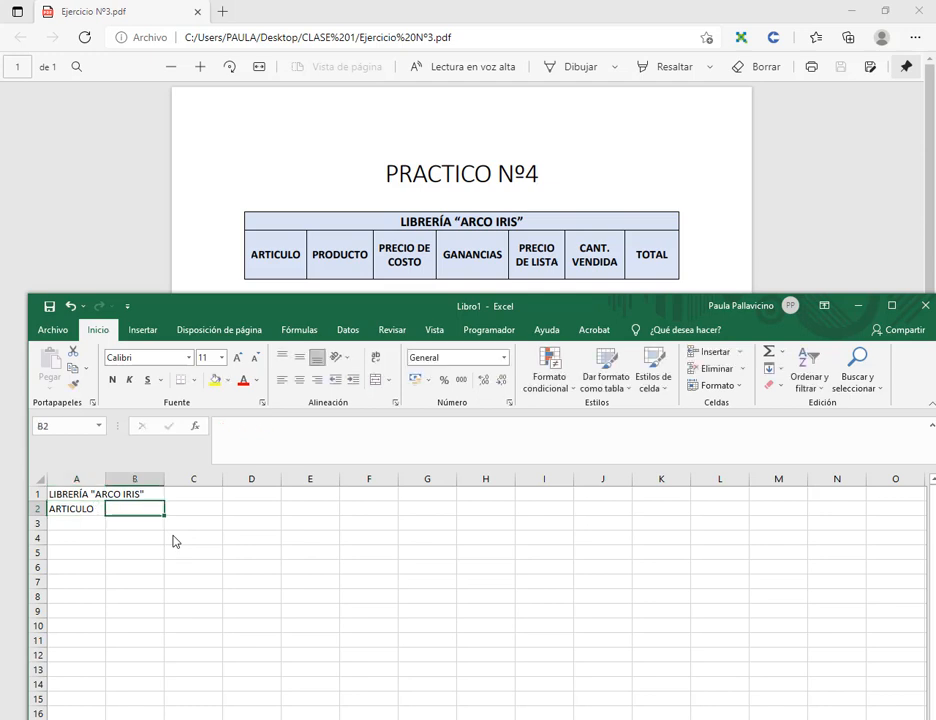
text(PRODUCTO)
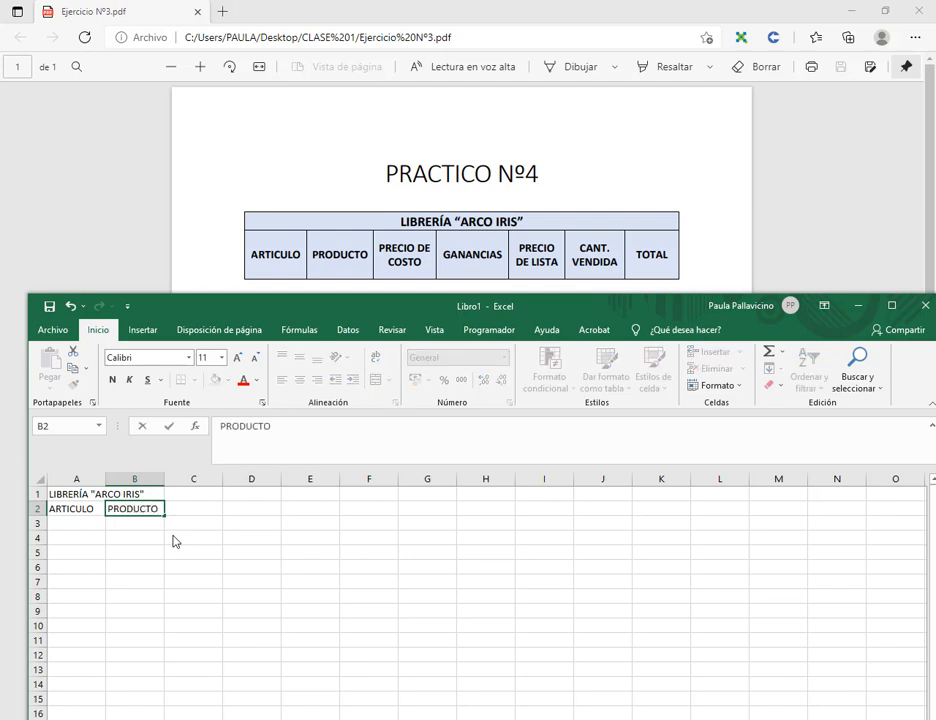
key(Tab)
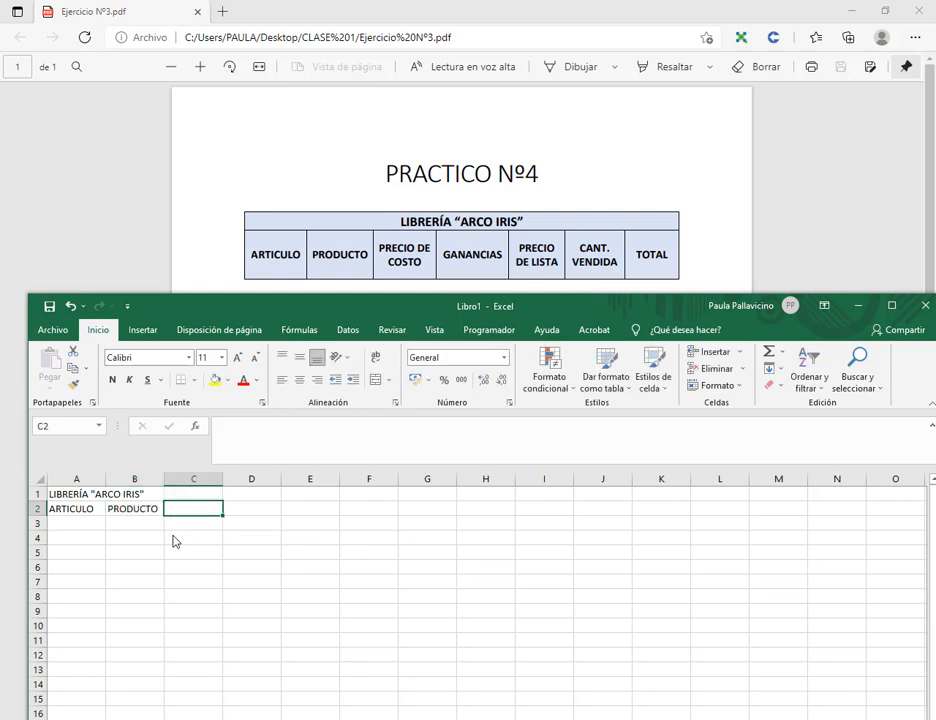
text(PRECIO)
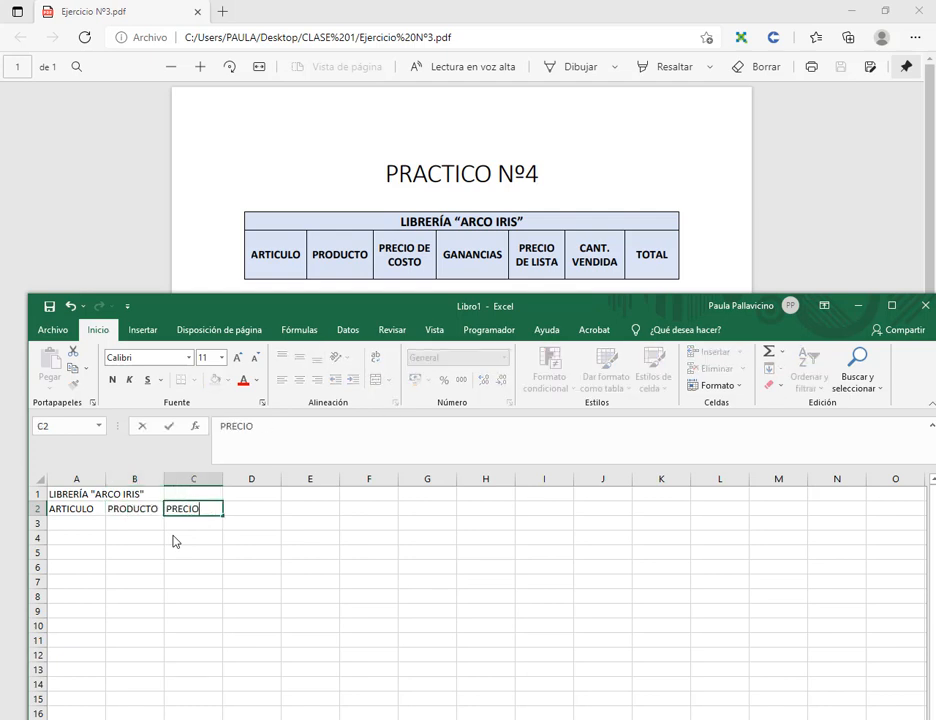
text( DE COSTO)
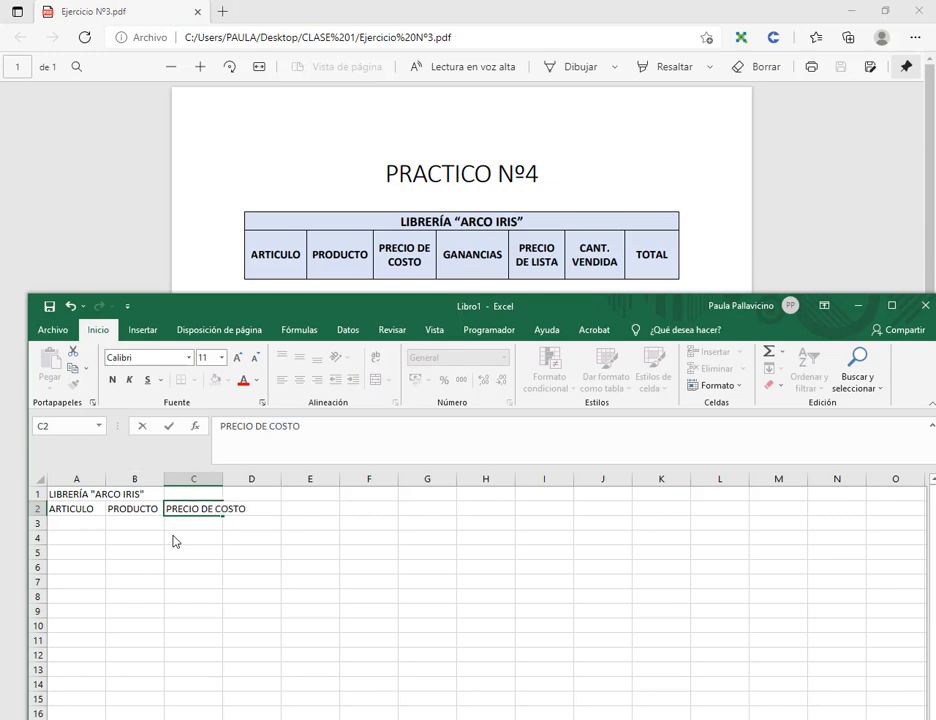
key(Tab)
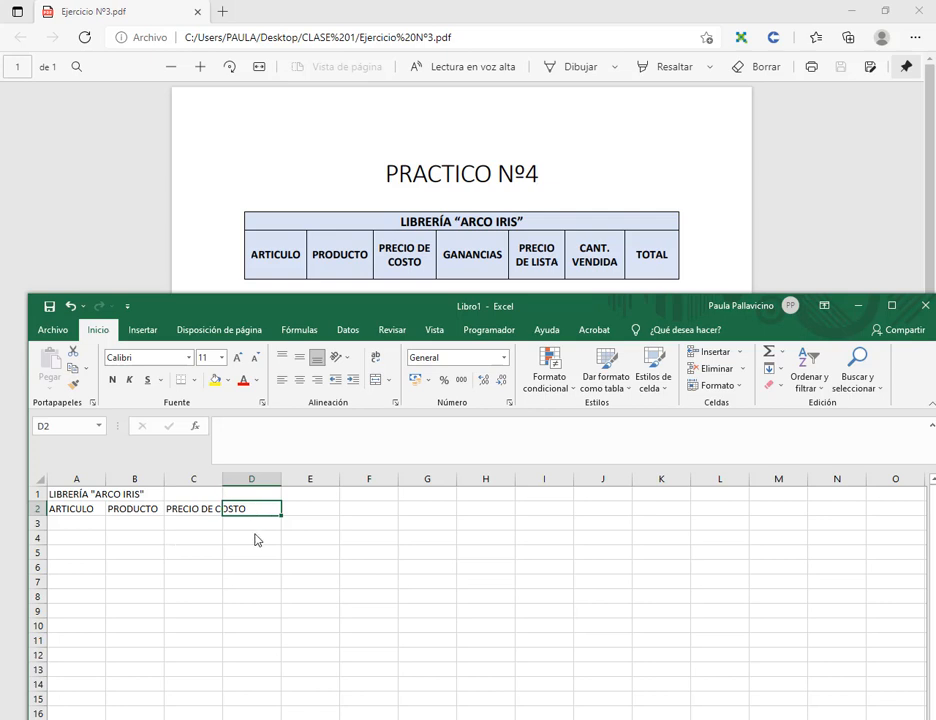
- Enter the remaining headings GANANCIAS, PRECIO DE LISTA, CANT. VENDIDA and TOTAL in cells D2 to G2
text(GANANCIAS)
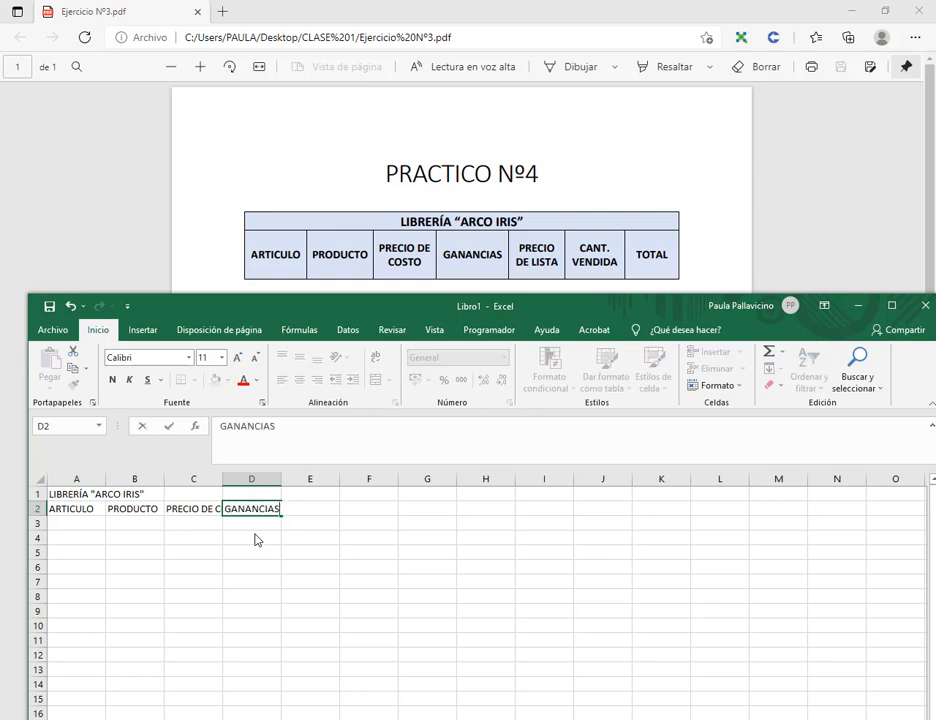
key(Tab)
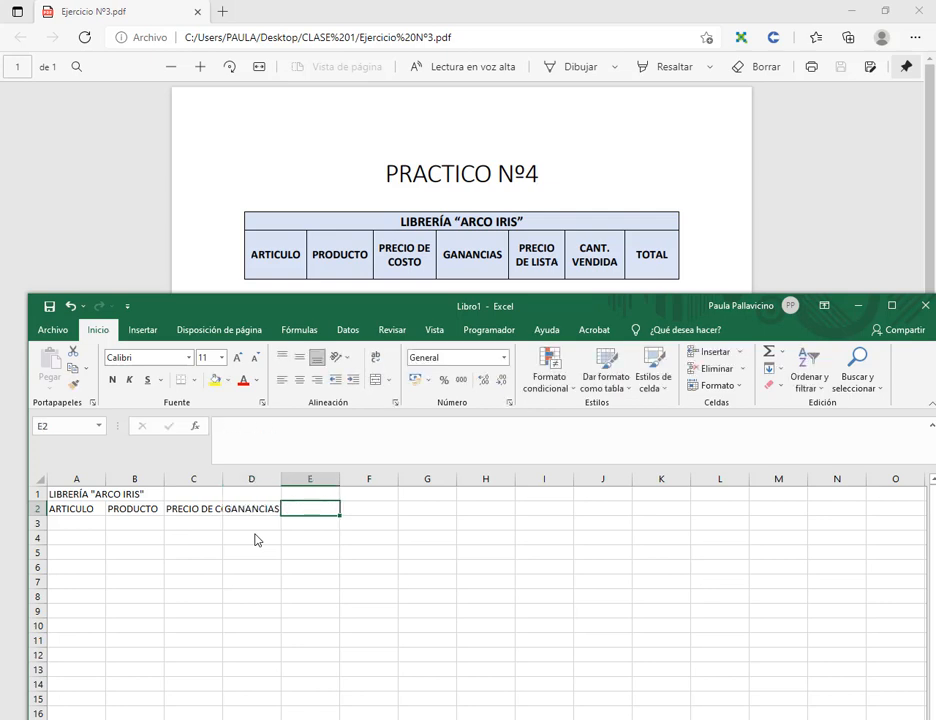
text(PRECIO DE LISTA)
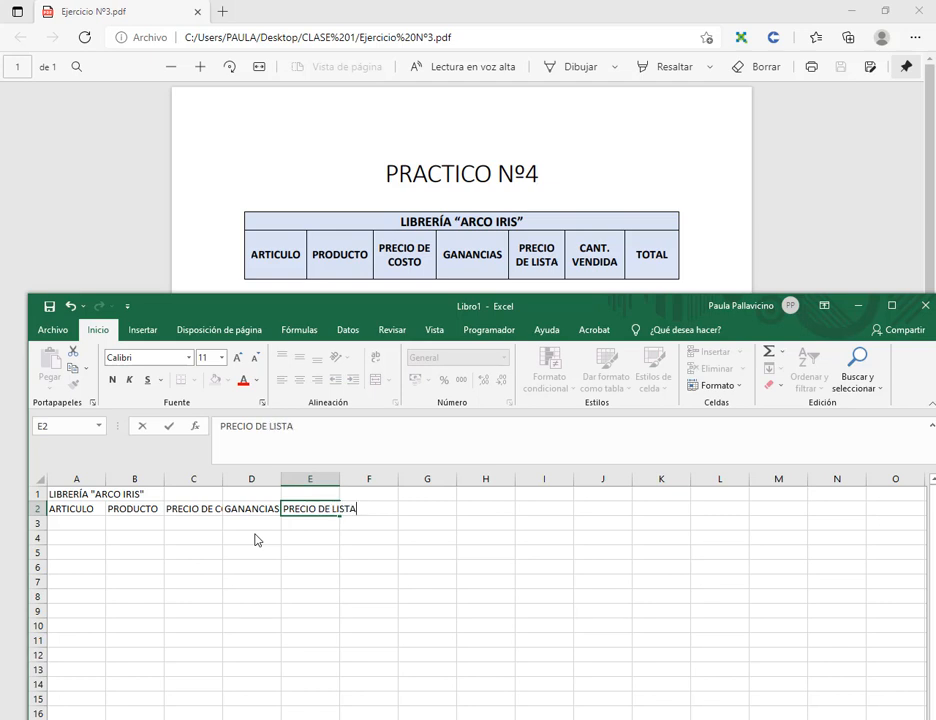
key(Tab)
text(CANT.)
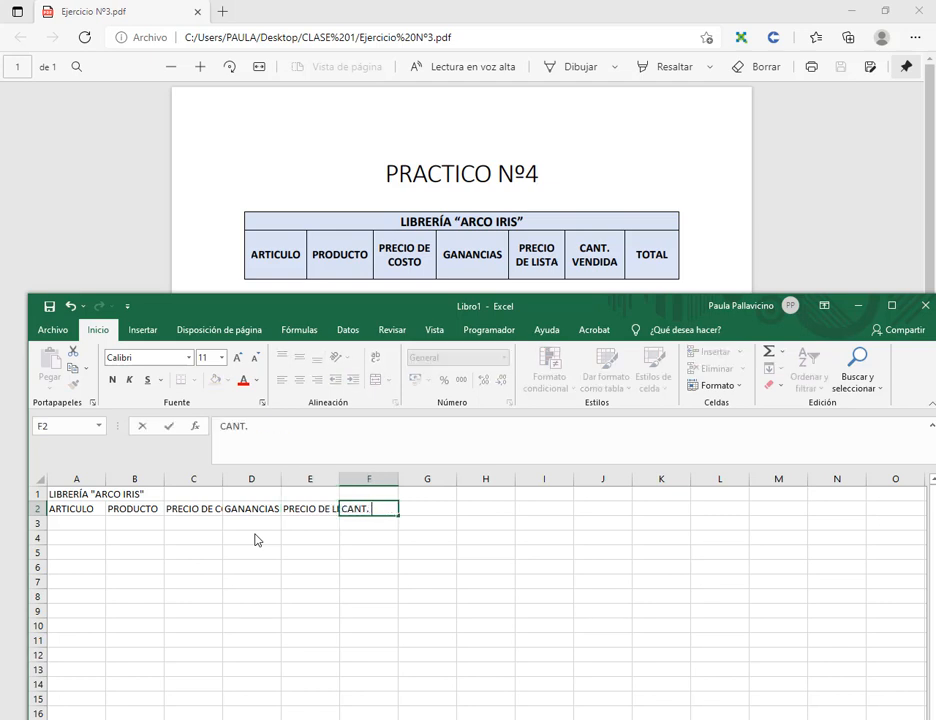
text( VENDIDA)
key(Tab)
text(TOTAL)
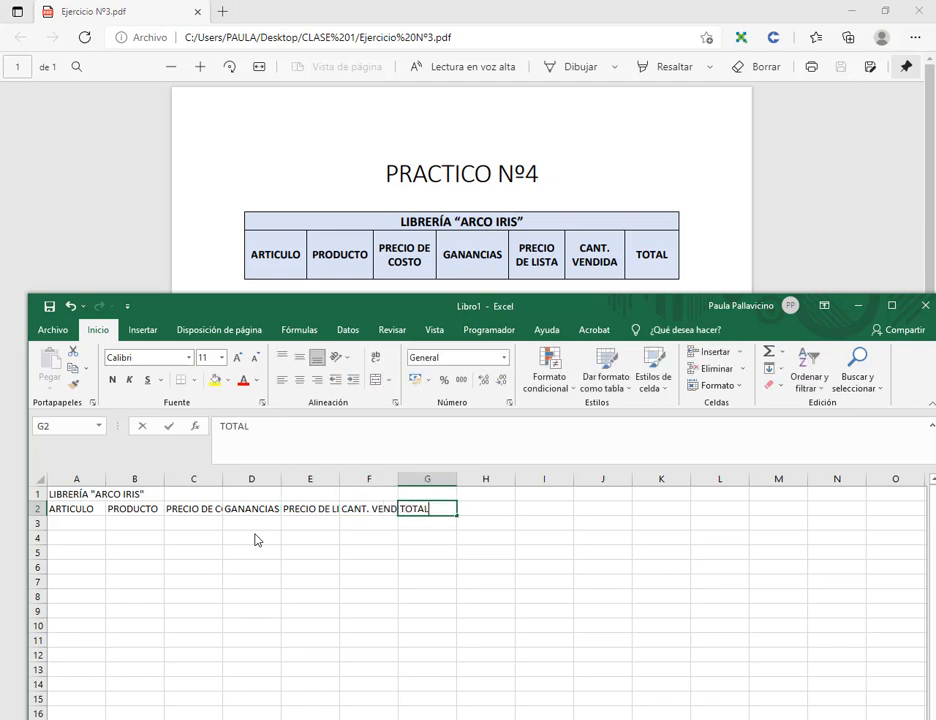
key(Return)
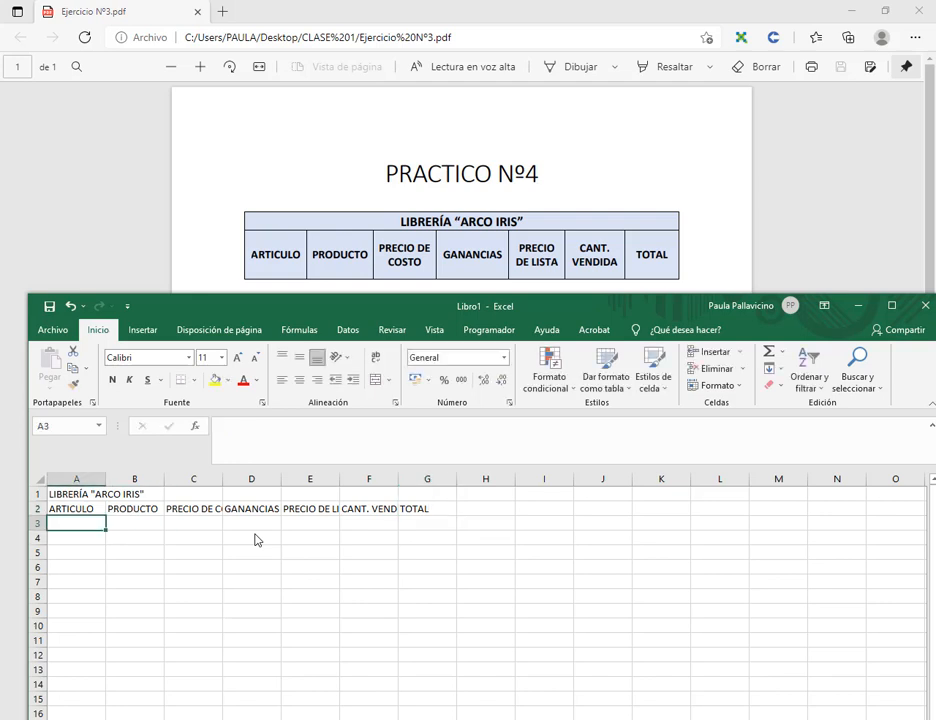
- Check the cut-off headings in row 2 and apply text wrapping to the heading cells A2:G2
click(240, 612)
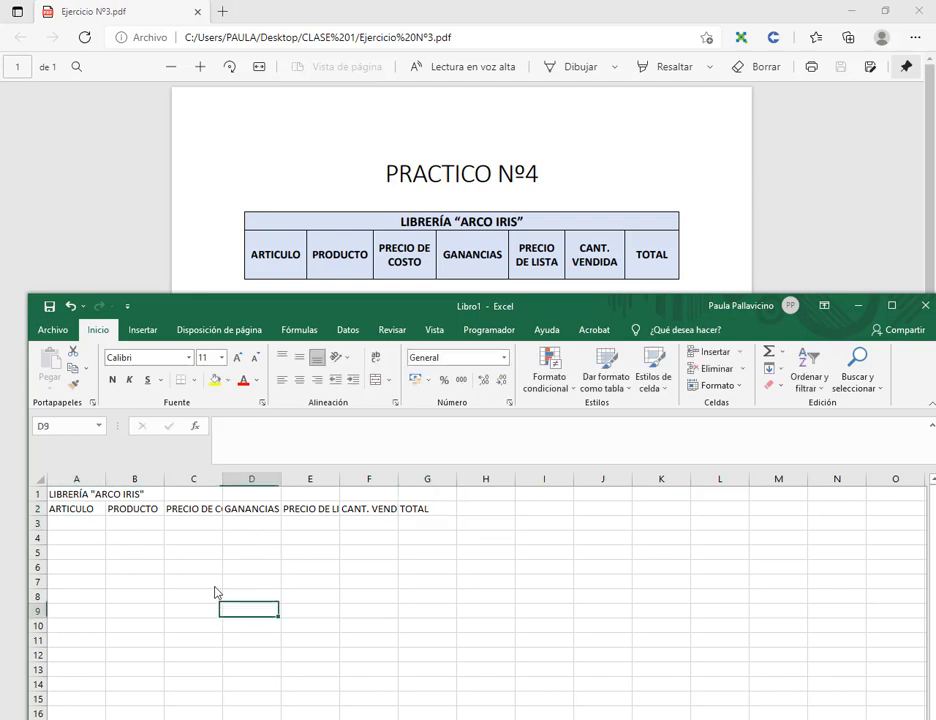
click(207, 511)
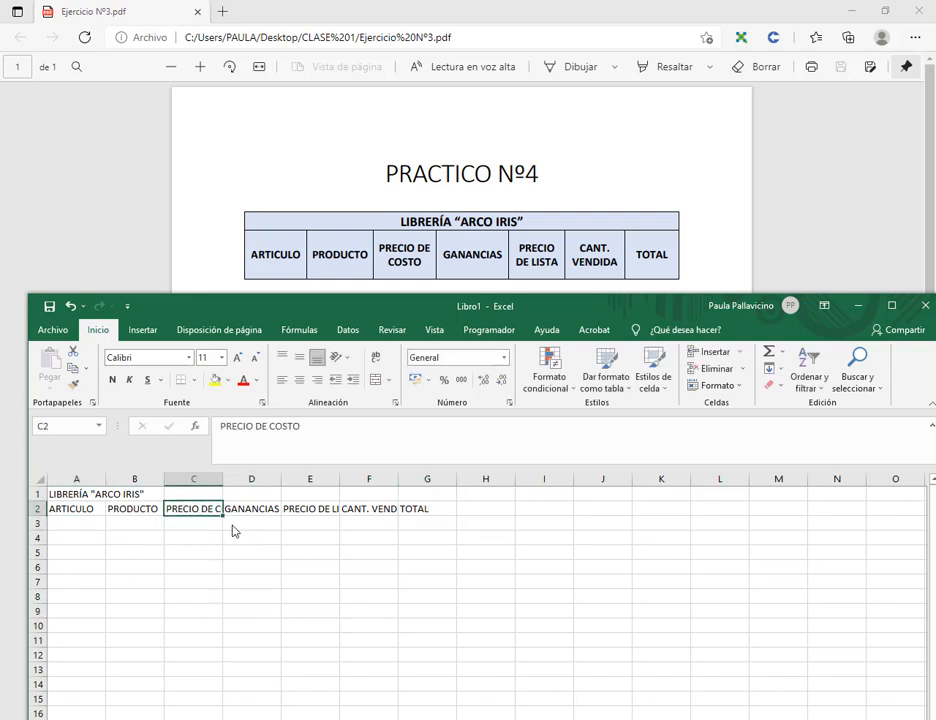
click(311, 512)
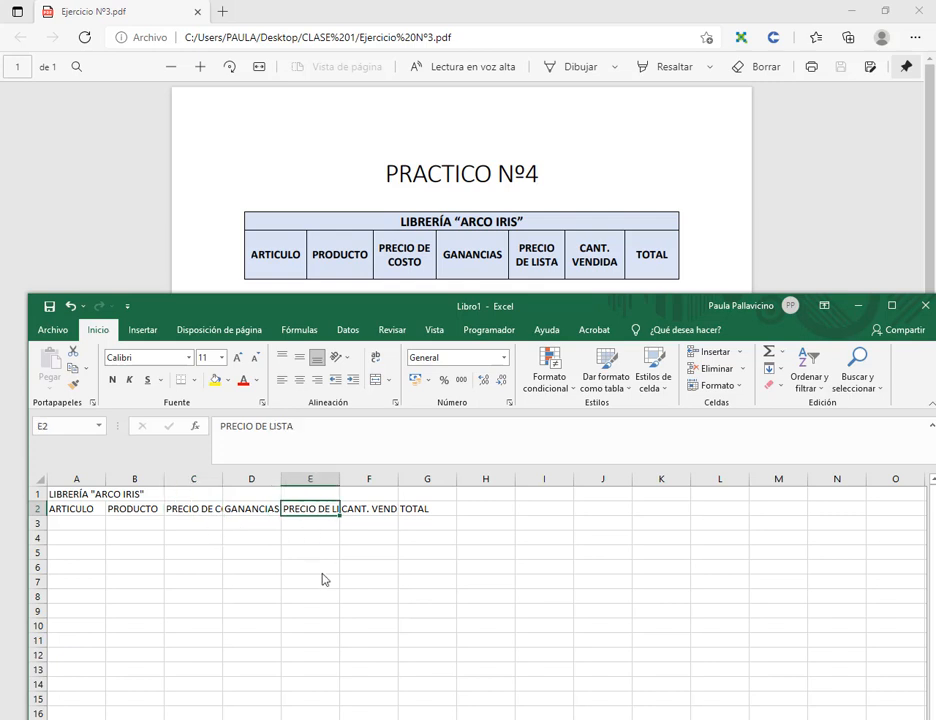
click(382, 512)
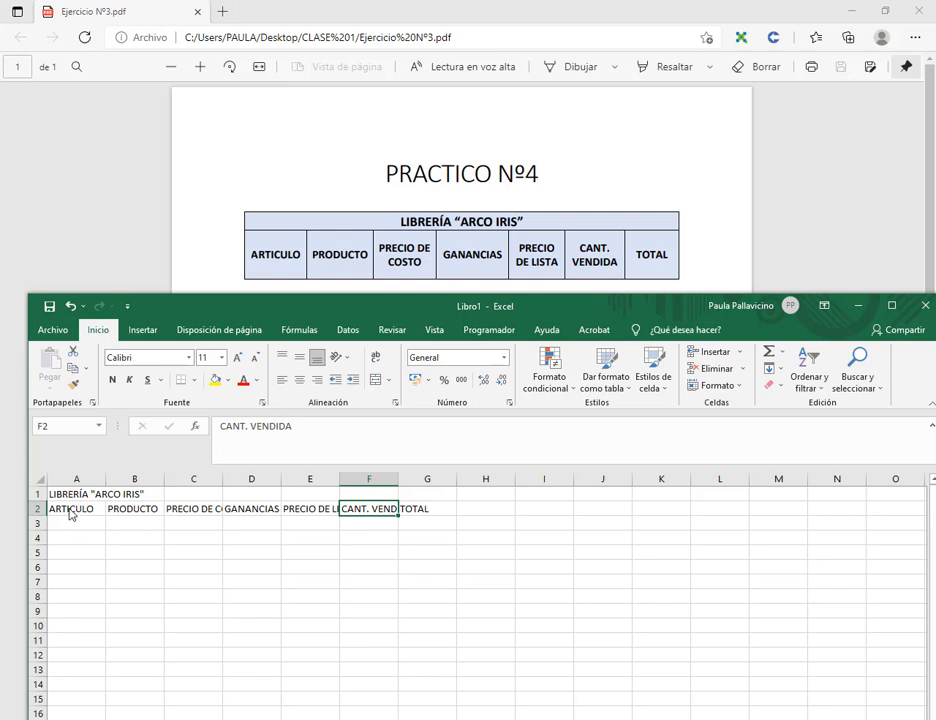
drag(71, 514, 440, 512)
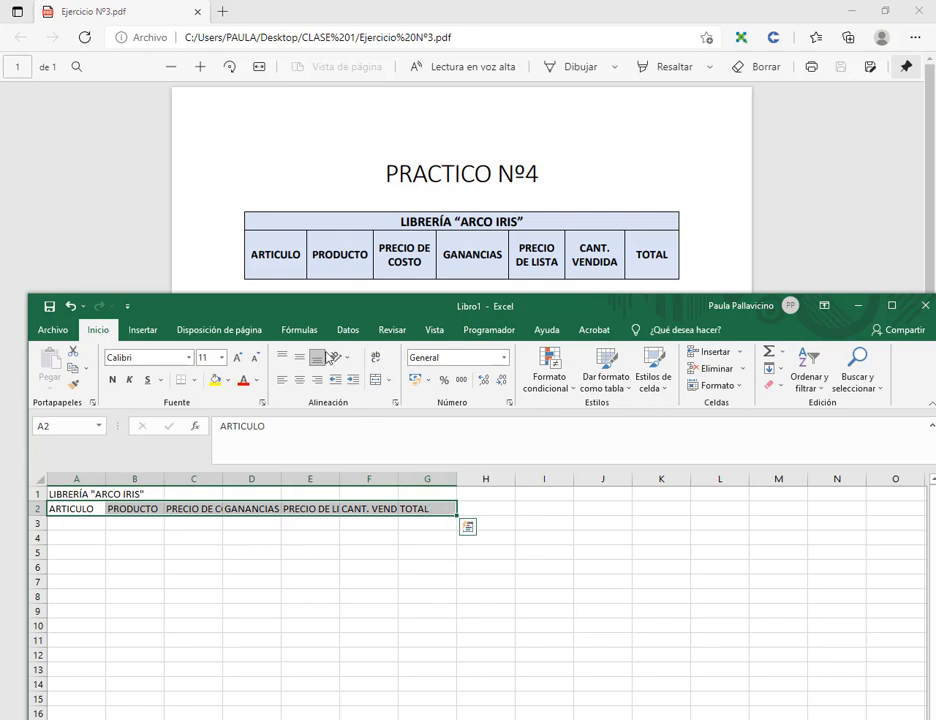
drag(266, 344, 416, 412)
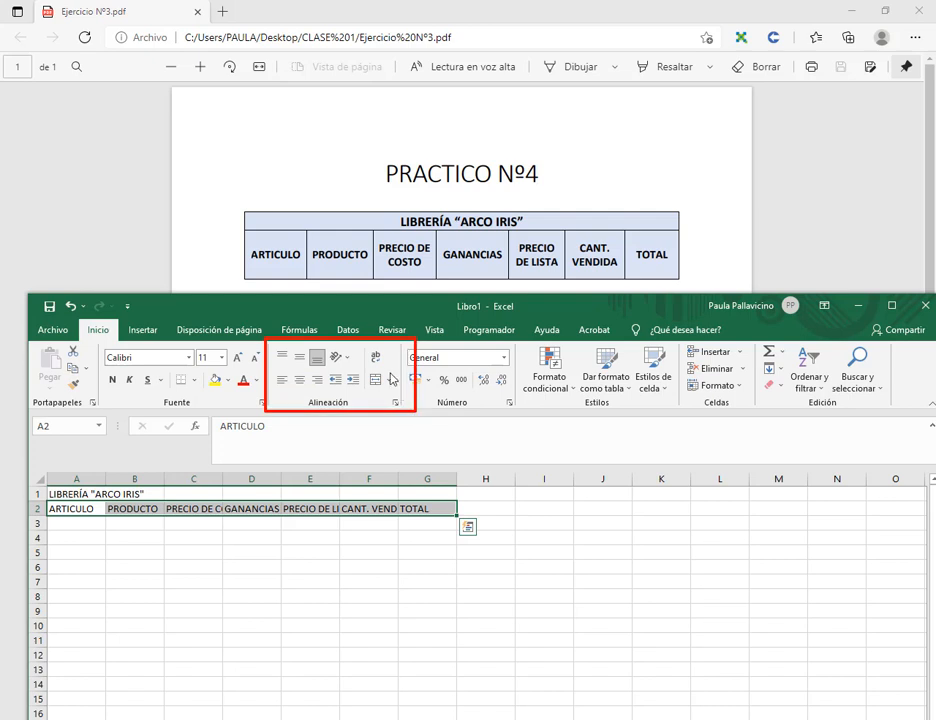
drag(364, 345, 387, 369)
key(Escape)
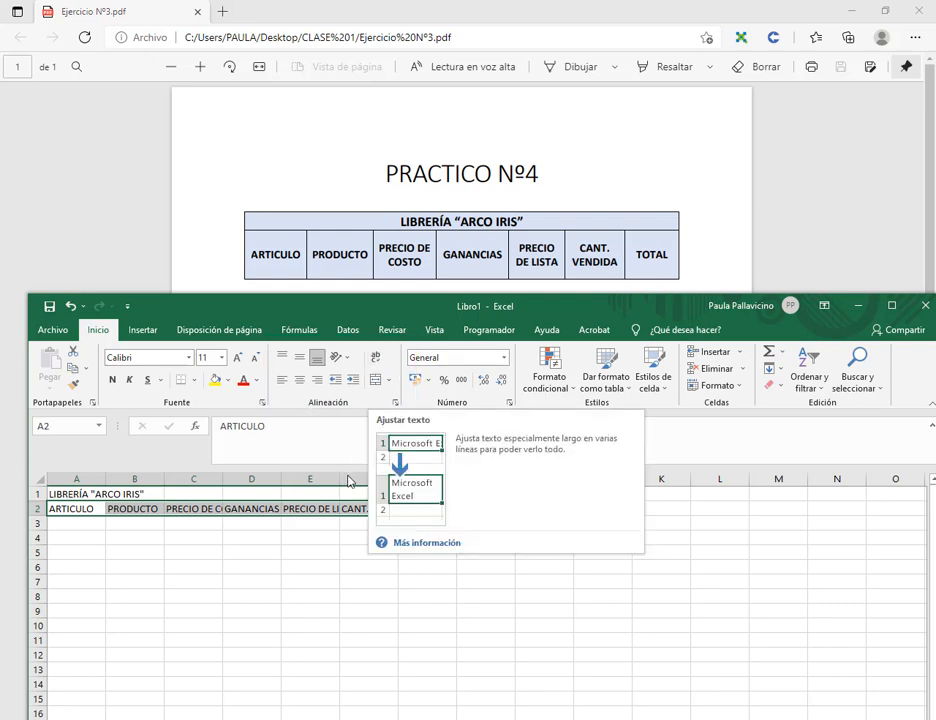
click(375, 362)
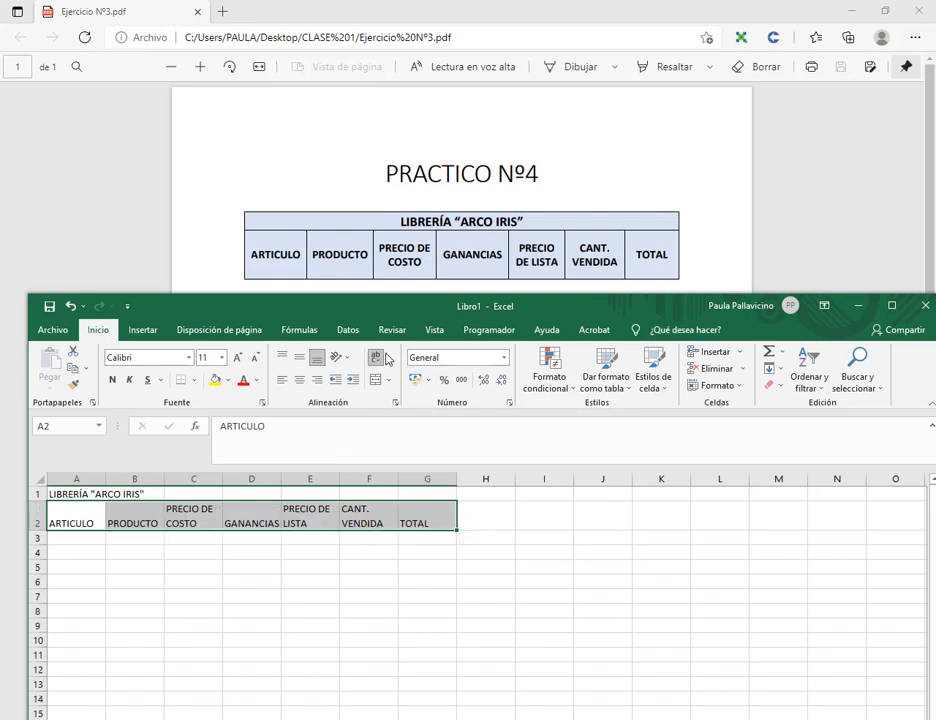
click(72, 519)
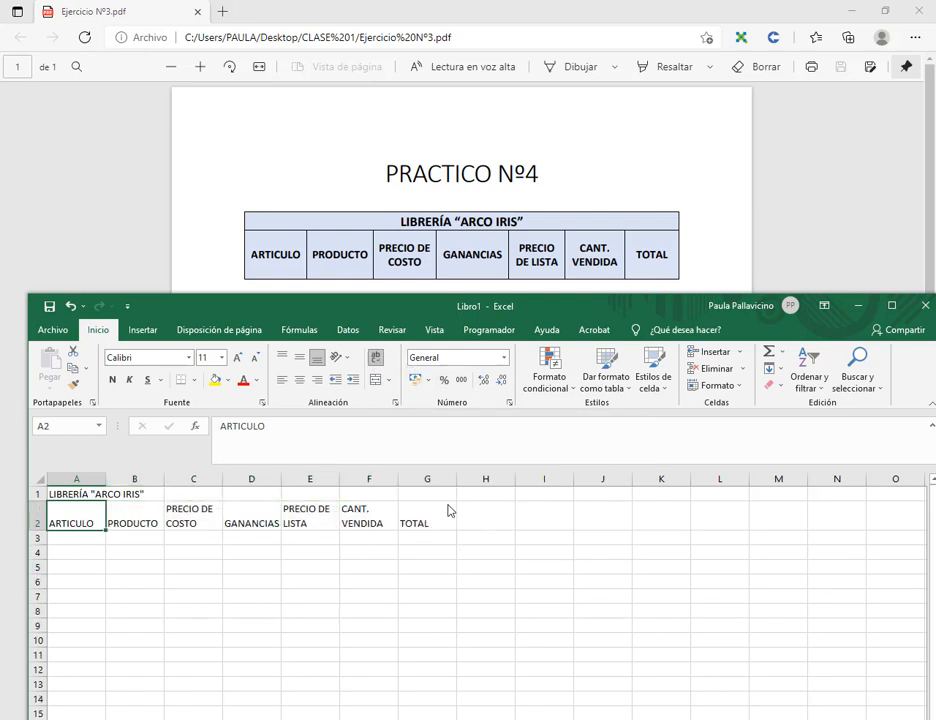
click(197, 524)
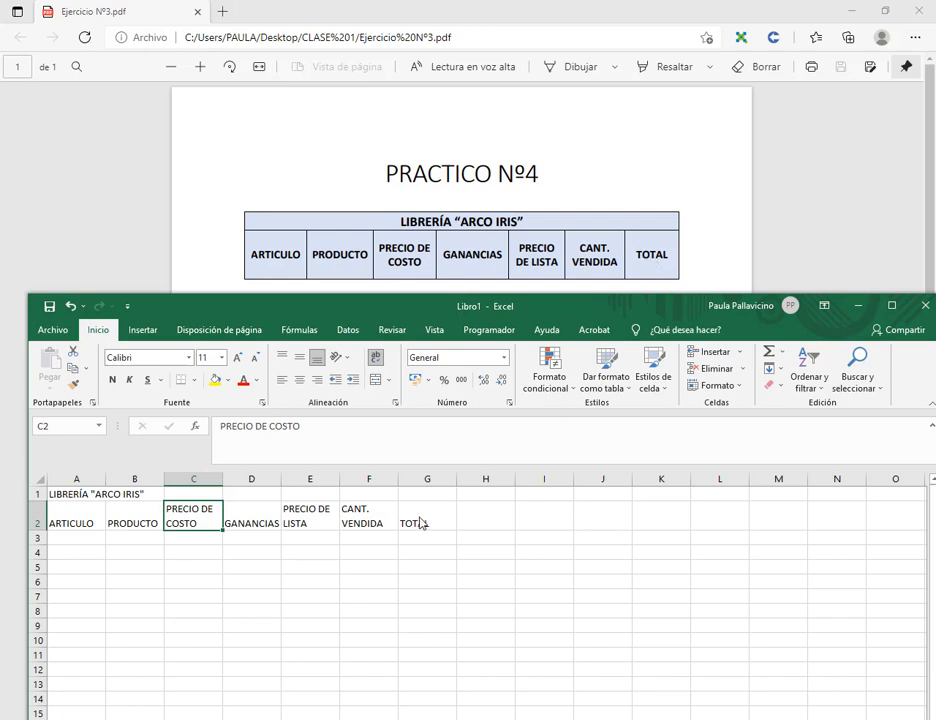
- Try right alignment on the headings in A2:G2 and set them to horizontally centred
drag(420, 522, 82, 535)
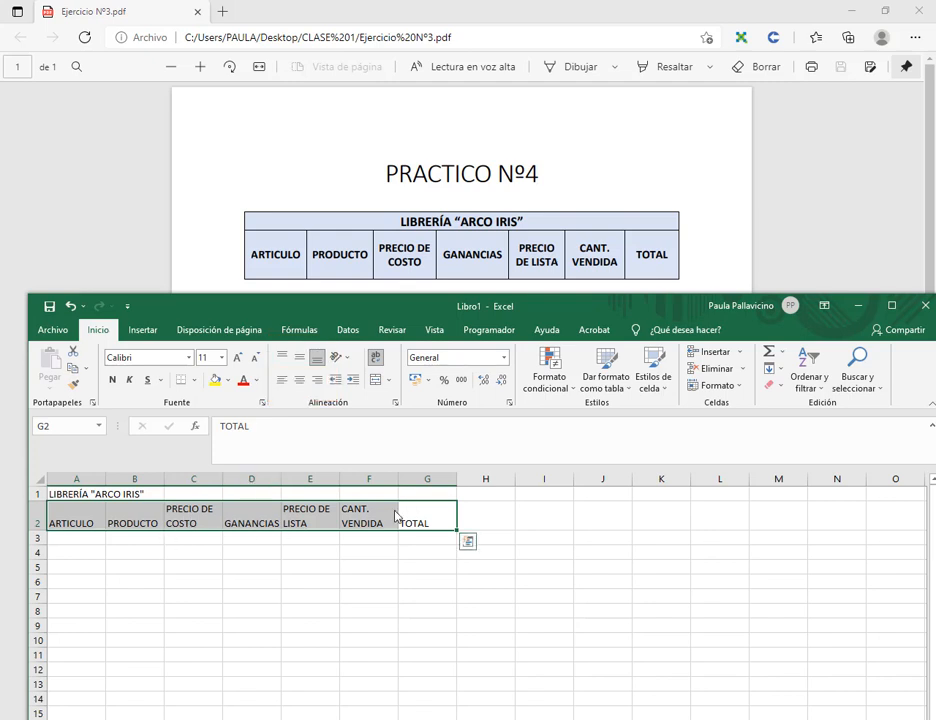
click(299, 380)
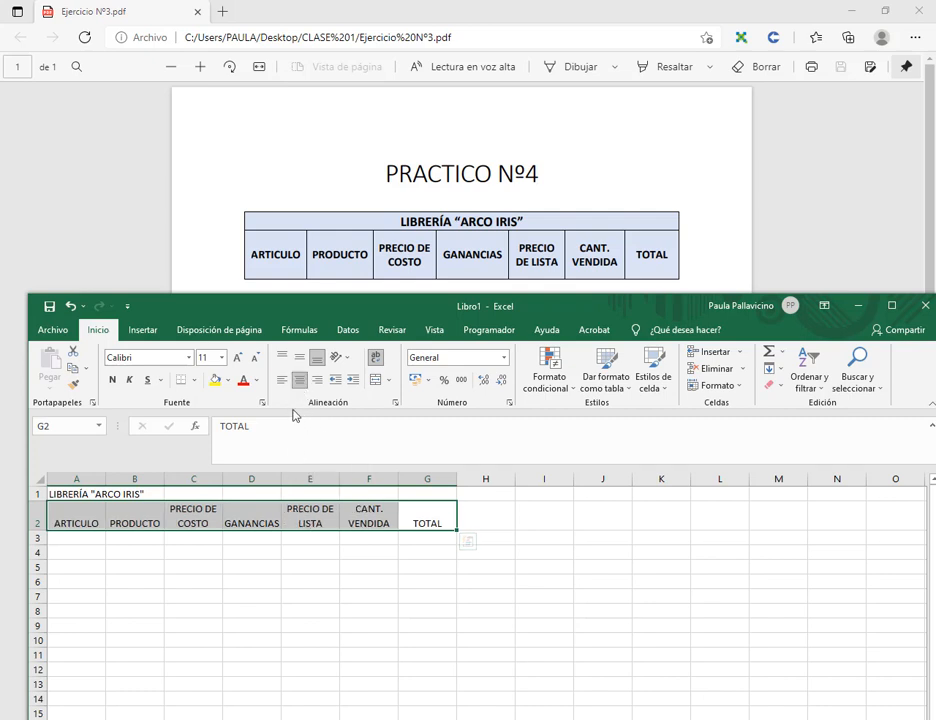
click(316, 380)
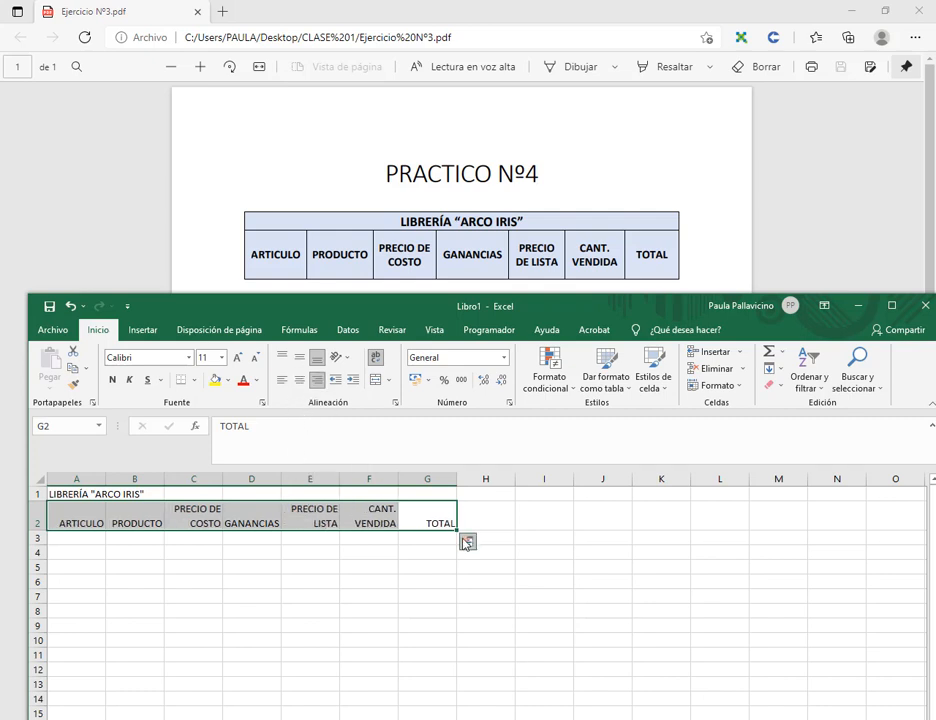
click(299, 380)
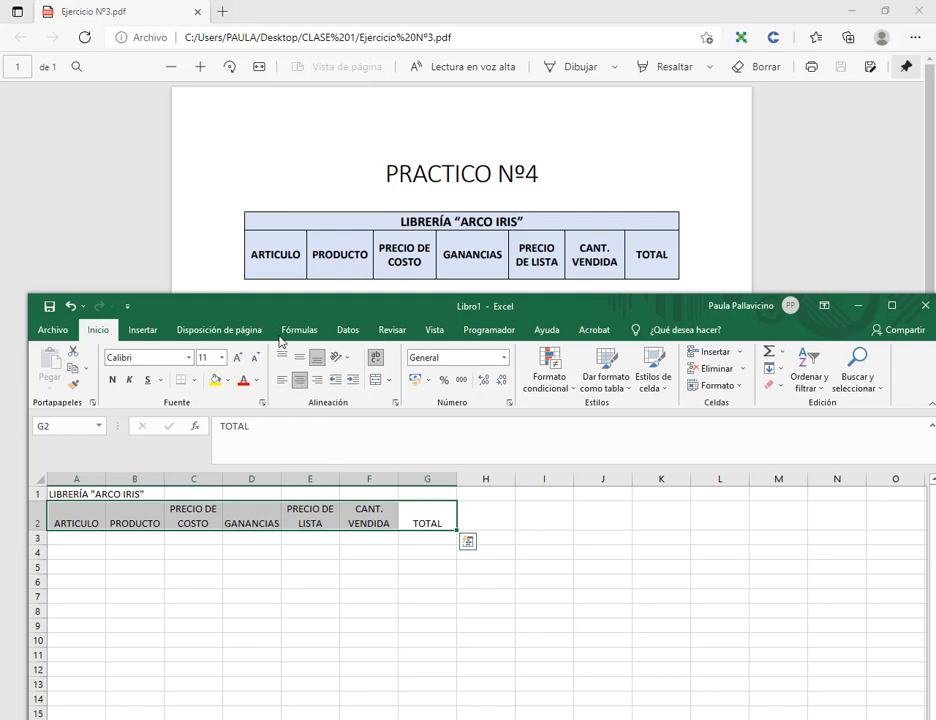
drag(270, 345, 333, 397)
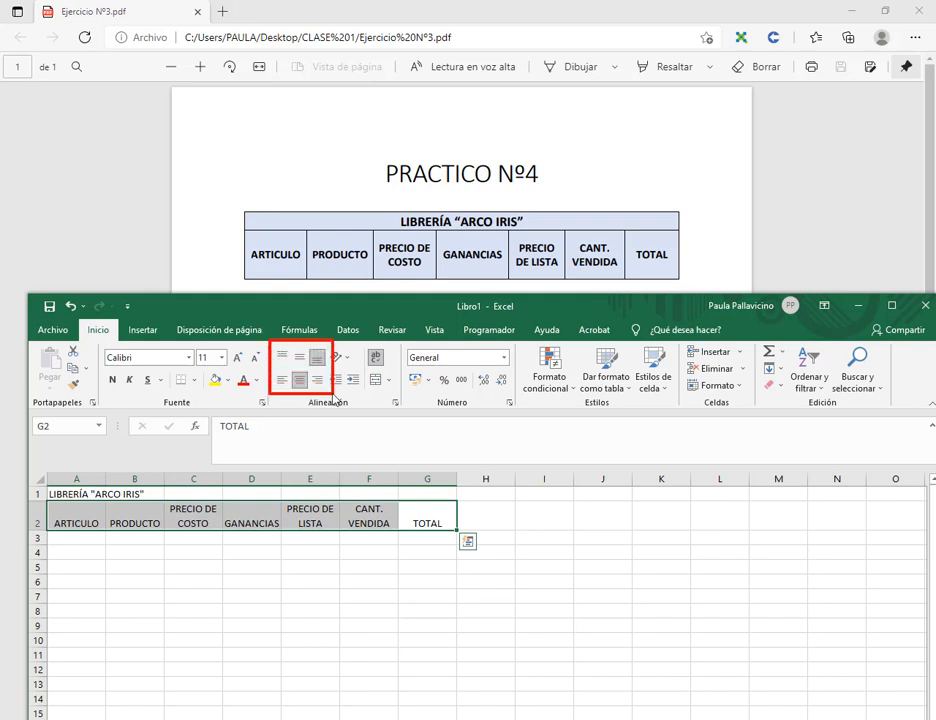
drag(275, 343, 328, 370)
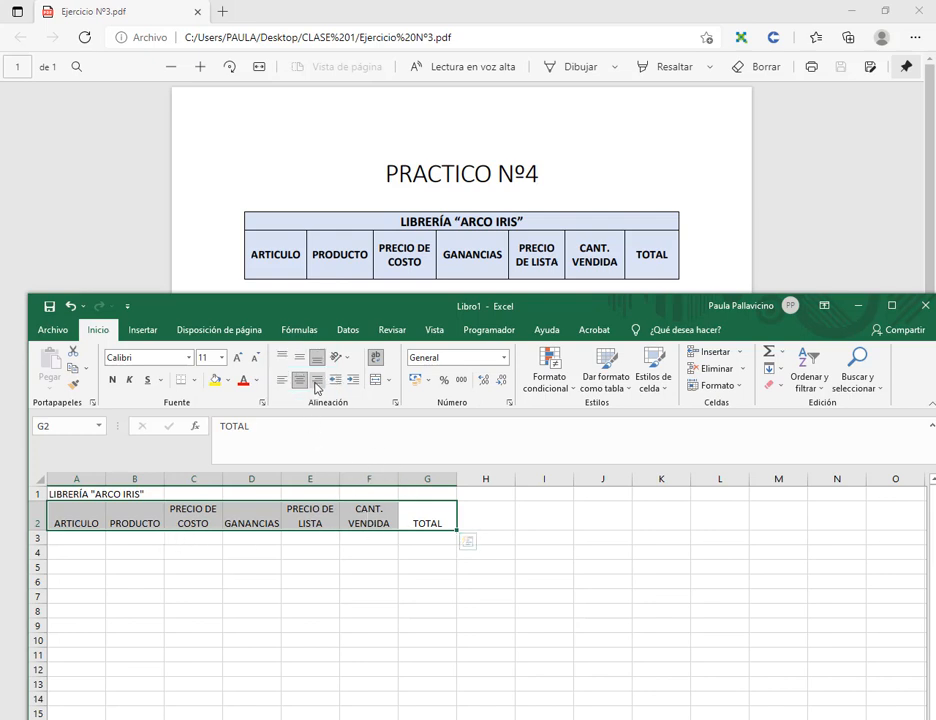
- Try top alignment on the headings in A2:G2 and set them to vertically centred
click(283, 360)
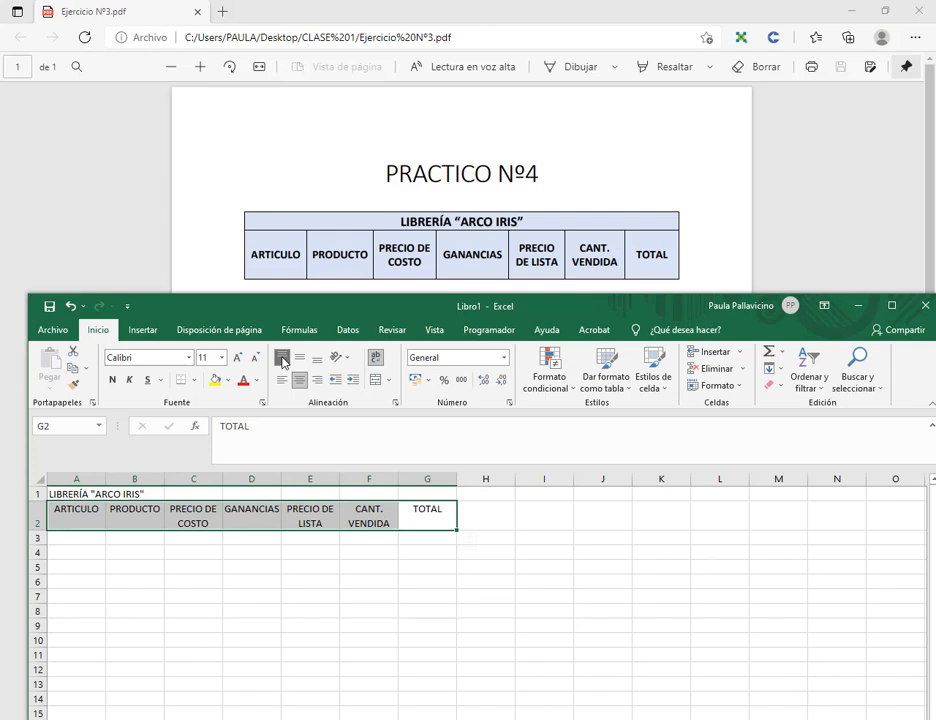
click(299, 358)
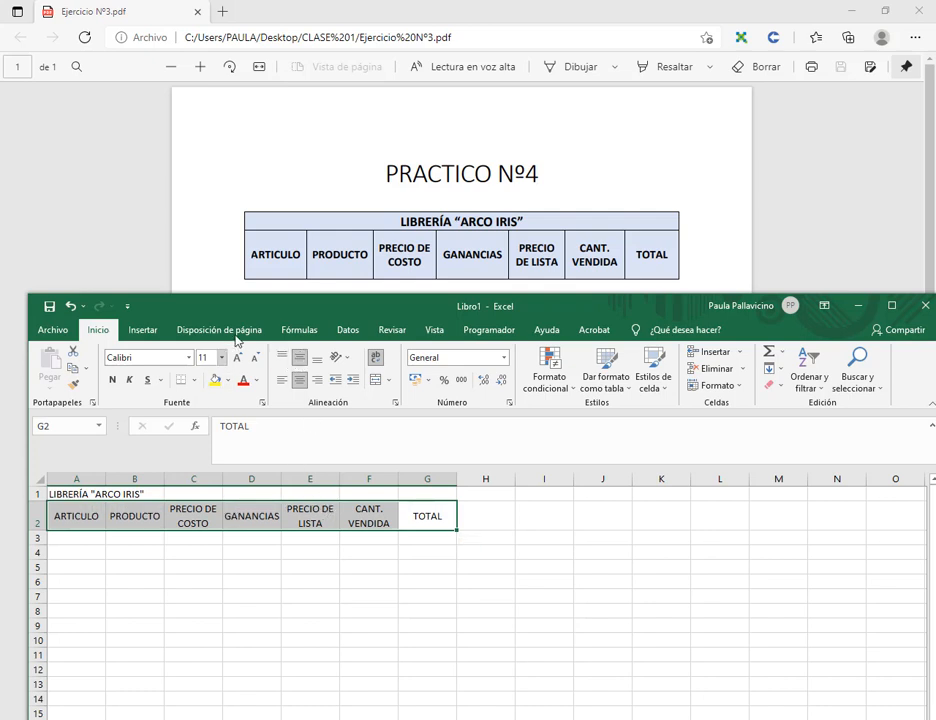
click(276, 598)
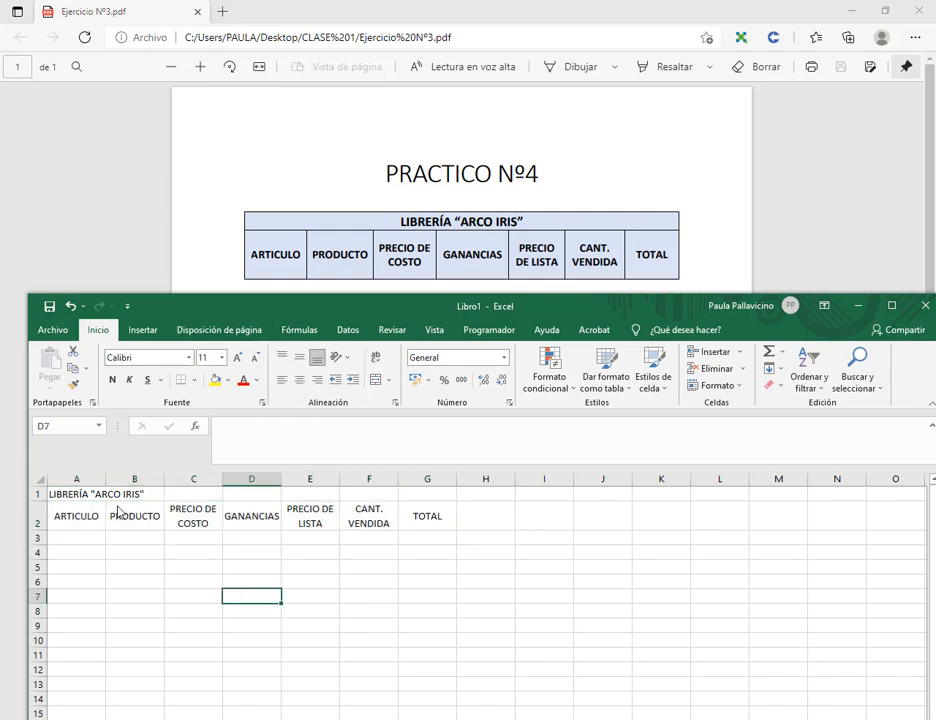
drag(80, 515, 427, 505)
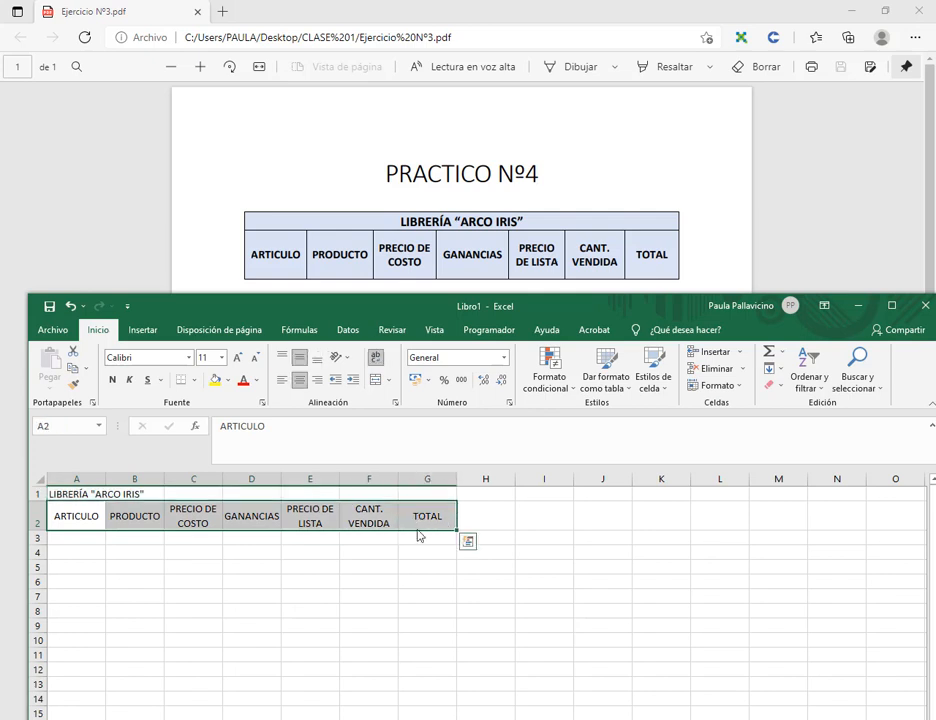
click(384, 620)
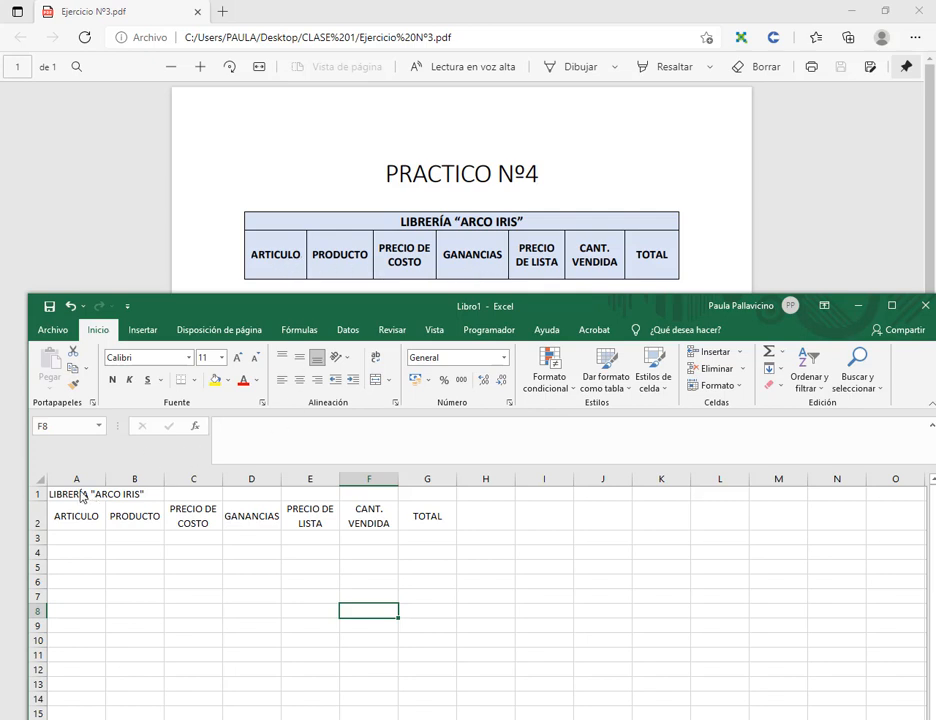
- Try horizontal centring on the title in A1:G1 without merging the cells
drag(82, 497, 427, 497)
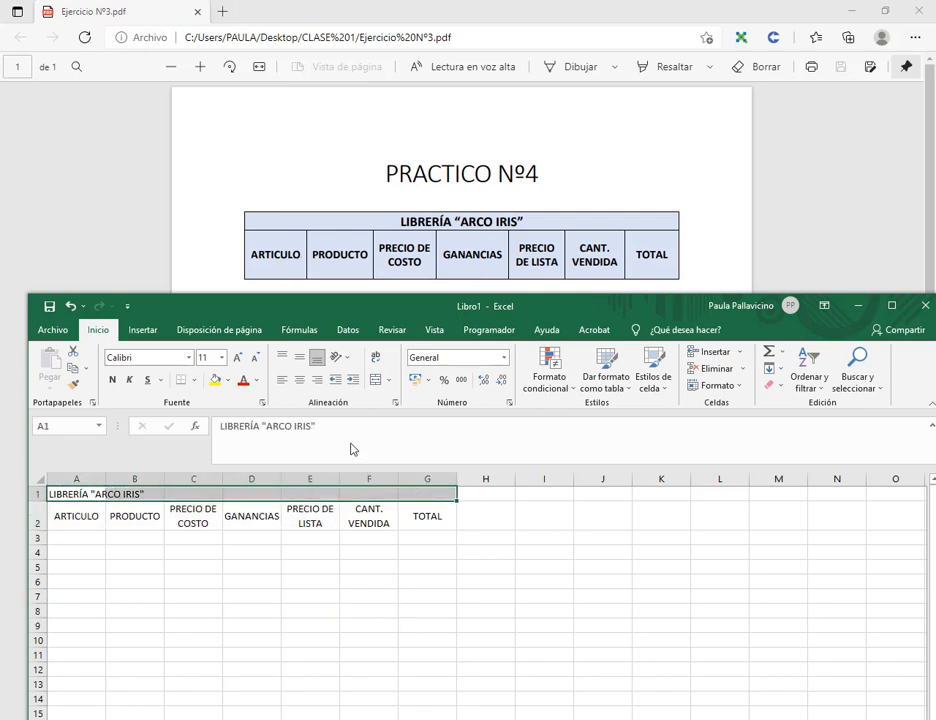
click(302, 383)
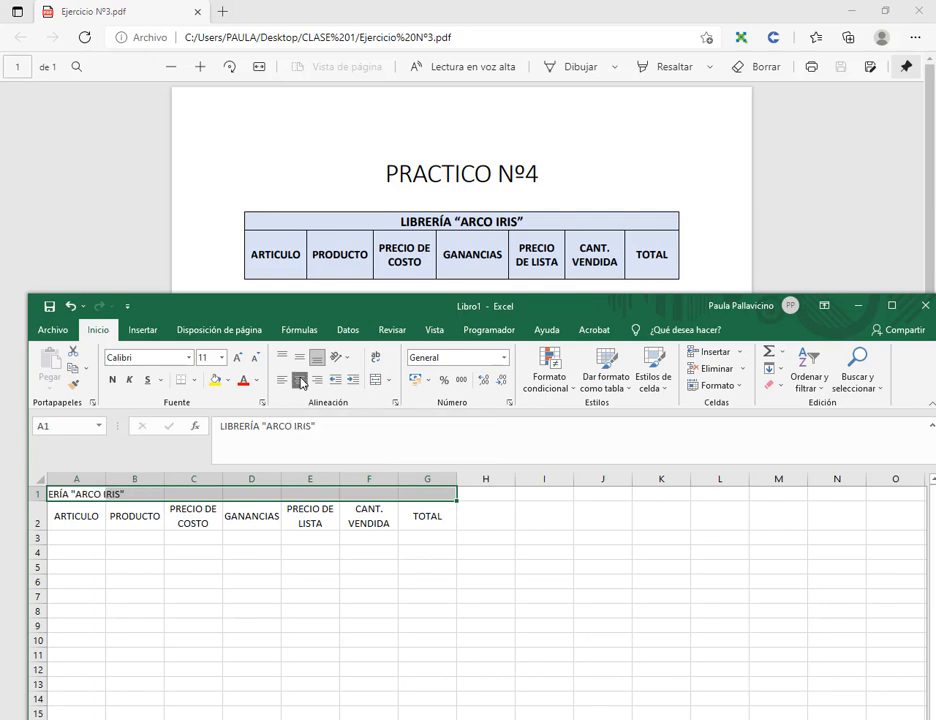
click(111, 596)
click(79, 497)
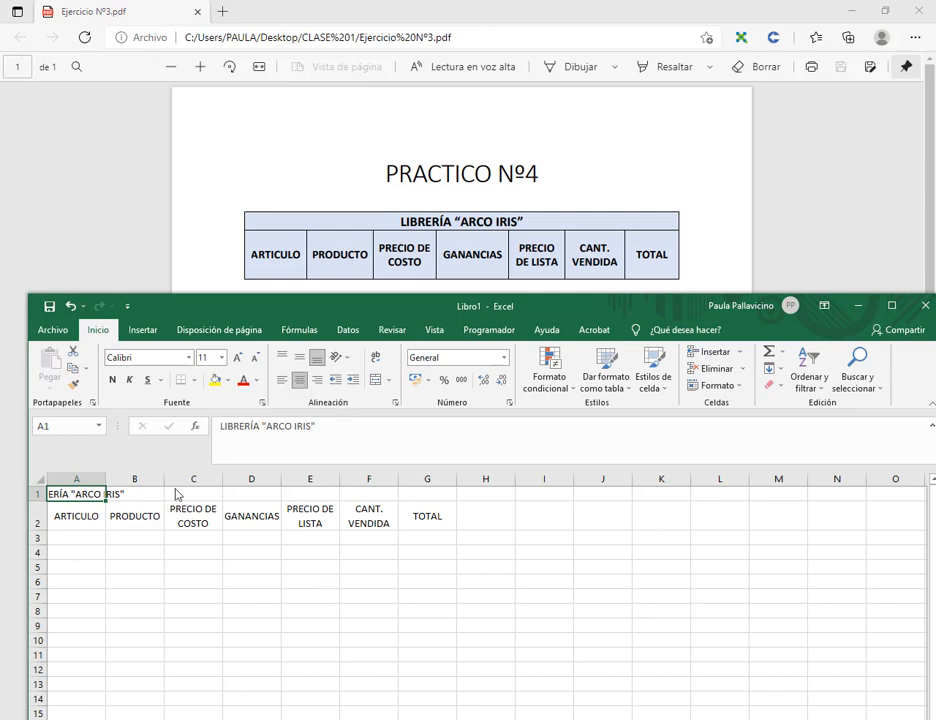
- Merge and centre the LIBRERÍA "ARCO IRIS" title across cells A1:G1
drag(82, 499, 425, 501)
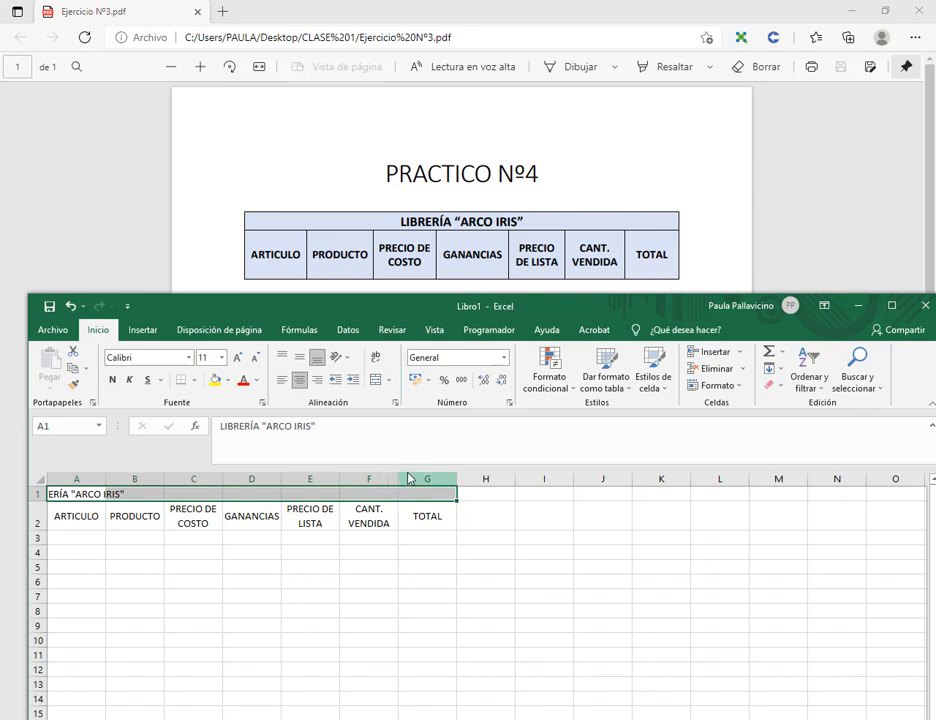
click(389, 381)
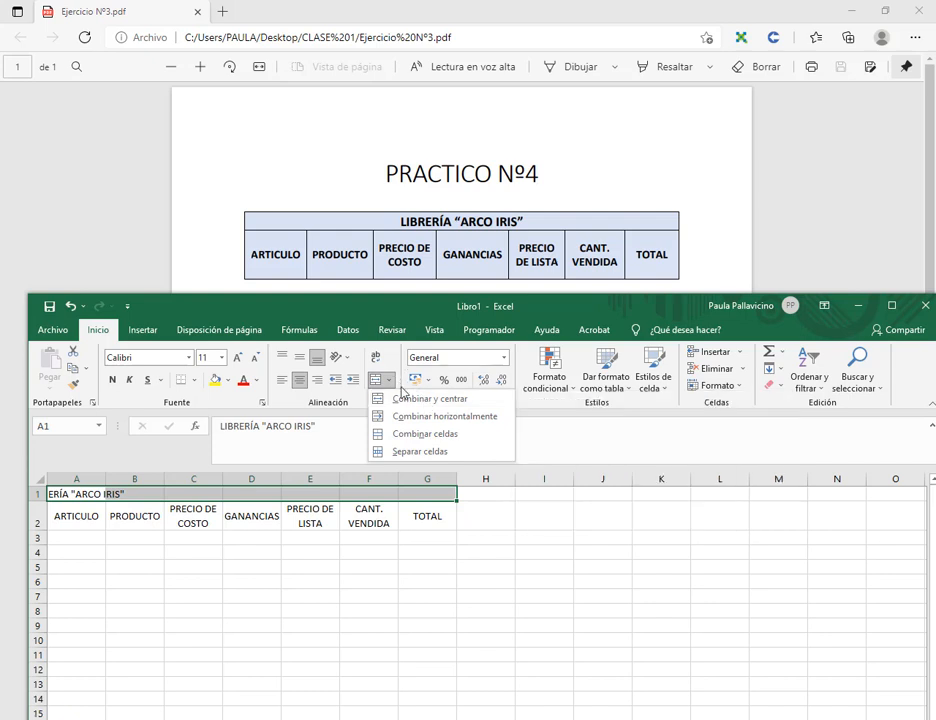
click(409, 400)
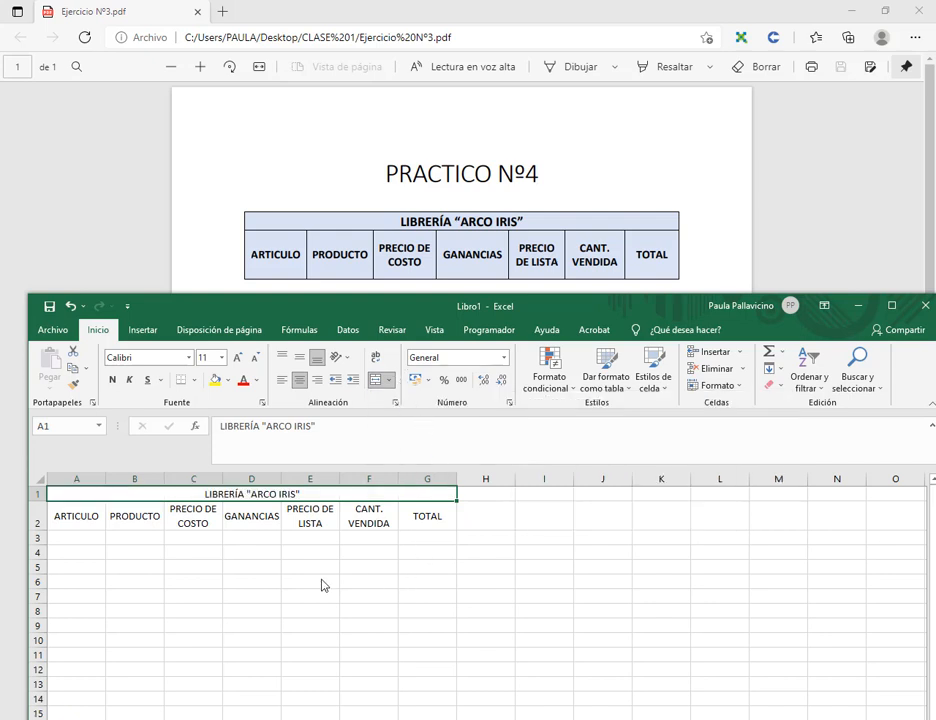
click(251, 624)
click(265, 500)
click(479, 520)
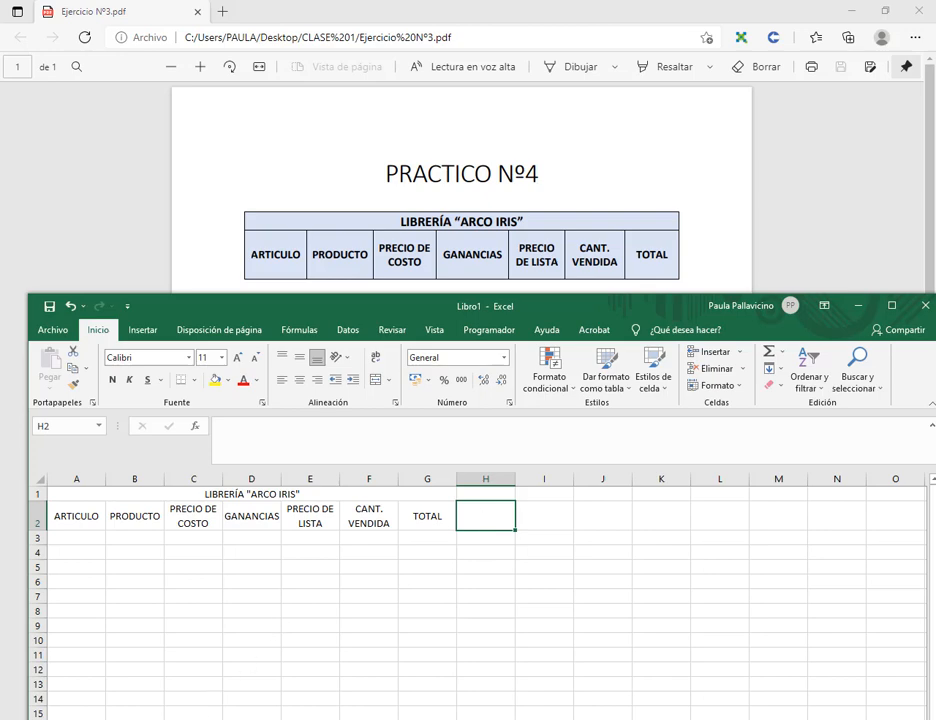
- Switch to the Google Meet call to check on it and return to the Libro1 workbook in Excel
click(94, 645)
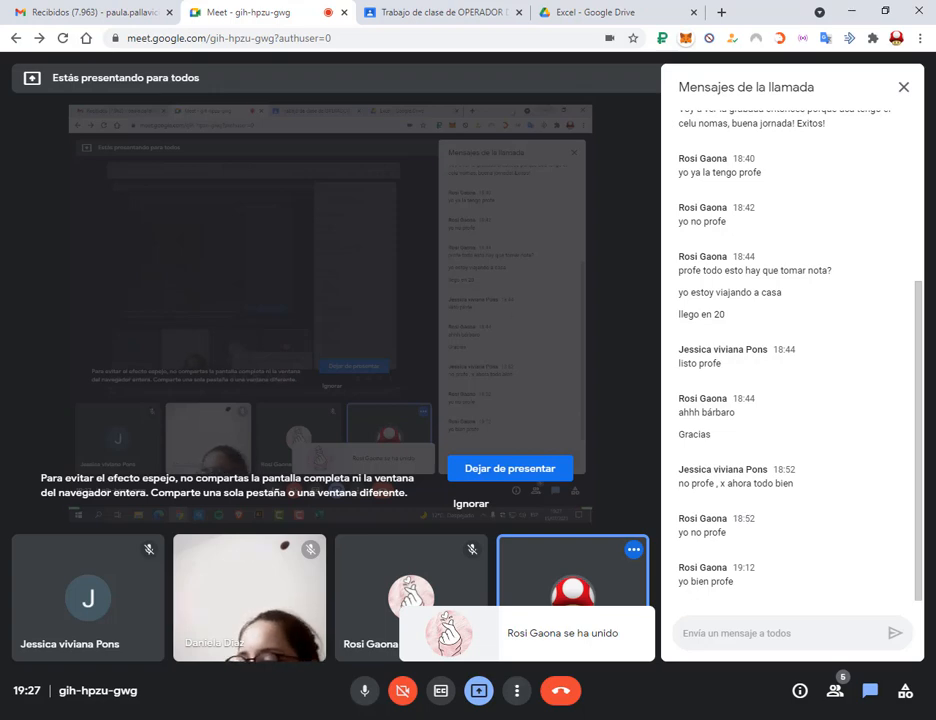
click(460, 694)
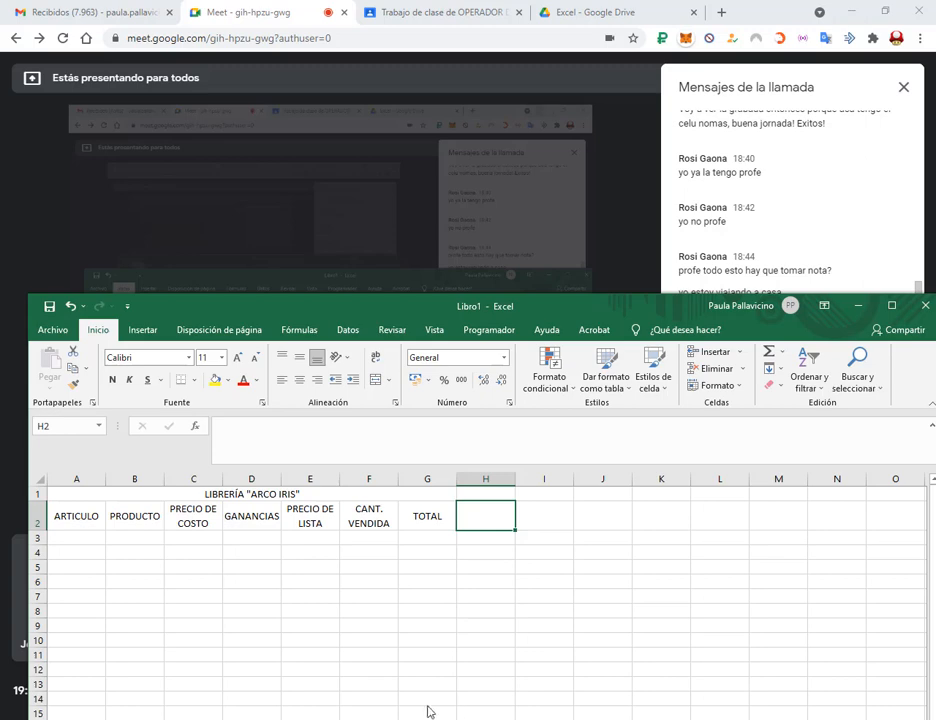
click(428, 711)
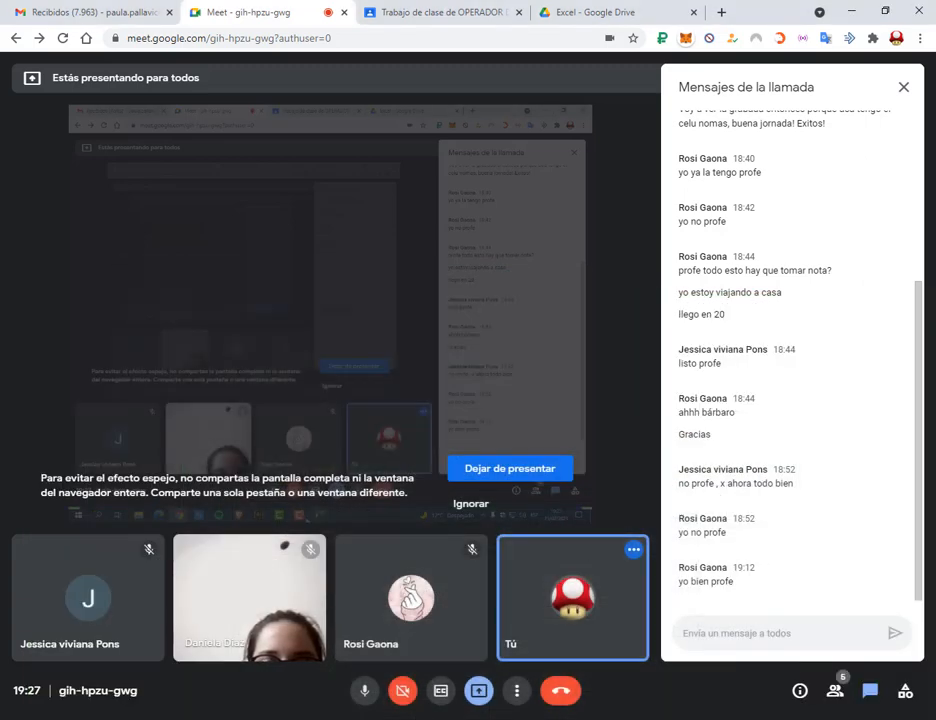
key(alt+Tab)
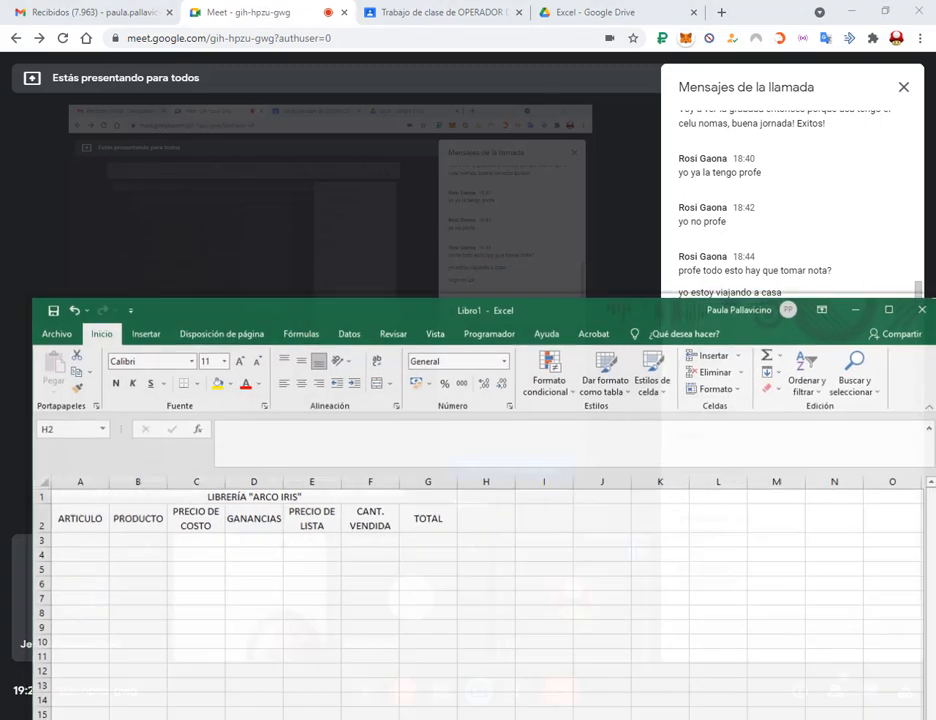
key(alt+Tab)
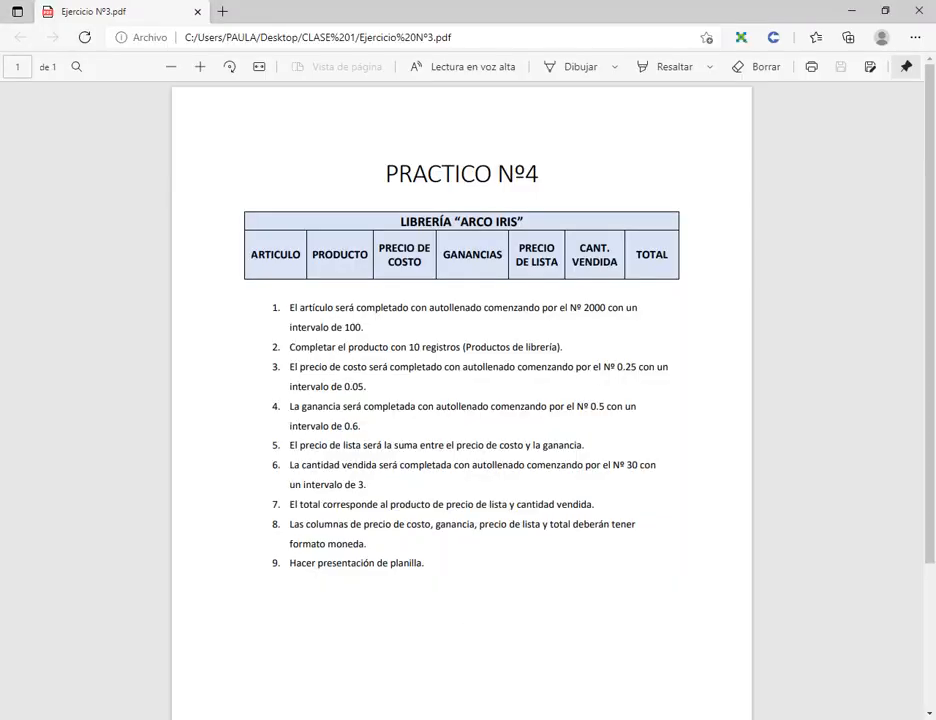
key(alt+Tab)
- Undo the merge of the title in A1:G1 and redo it
click(299, 496)
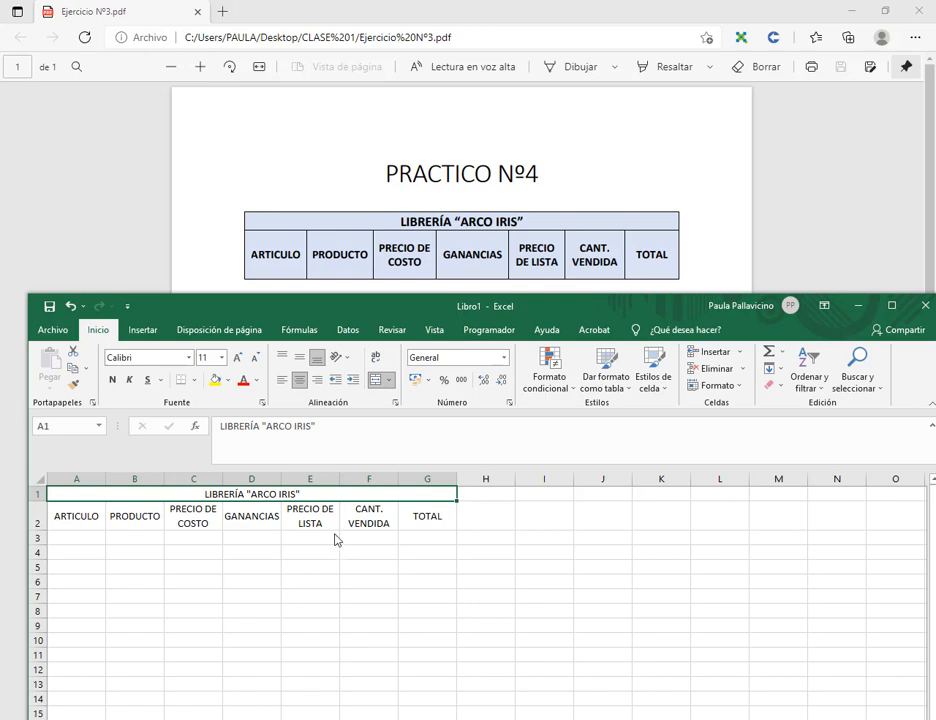
click(71, 308)
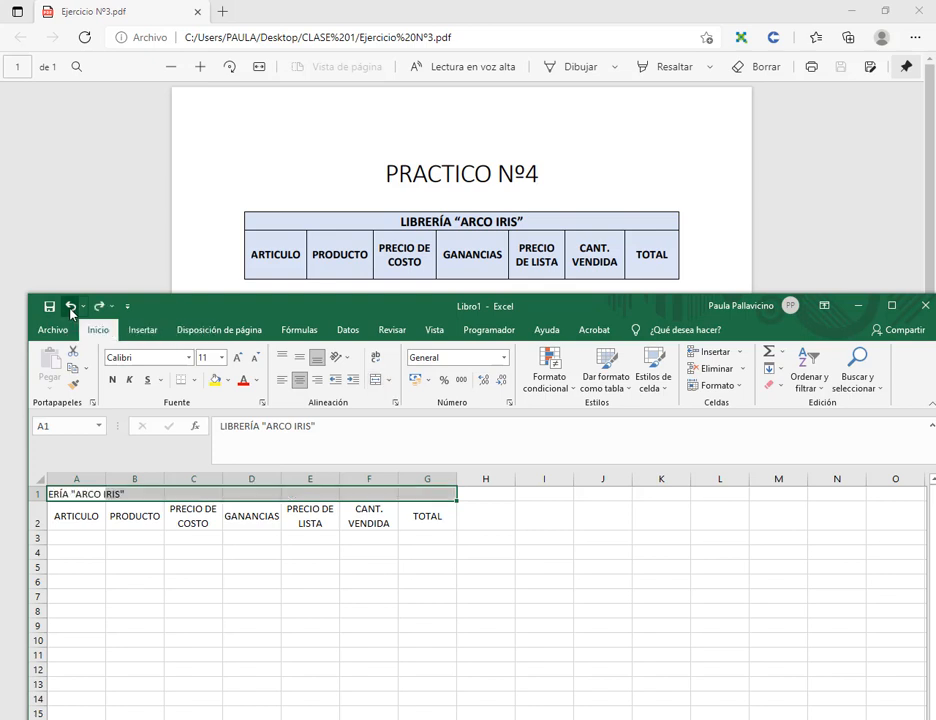
click(101, 307)
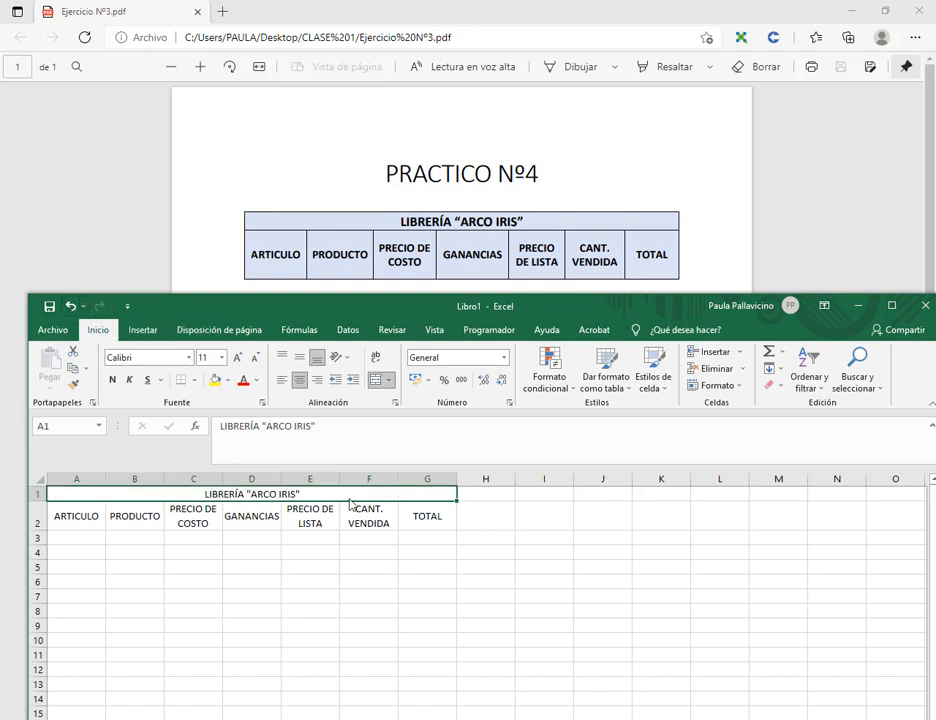
- Fill the merged title cell with the lightest blue theme colour and make its text bold
click(228, 380)
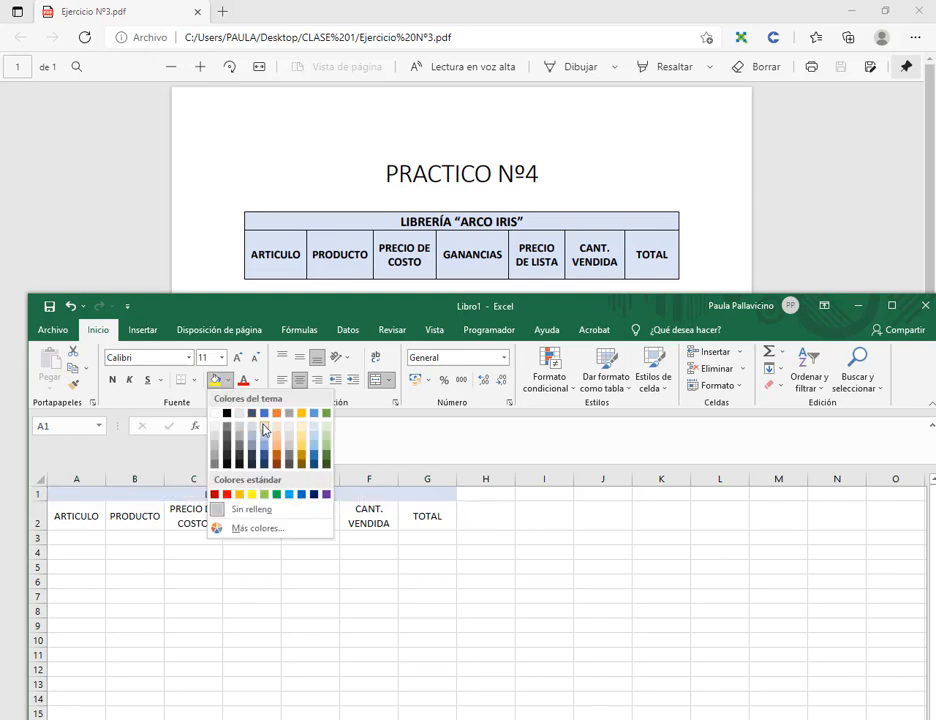
click(265, 430)
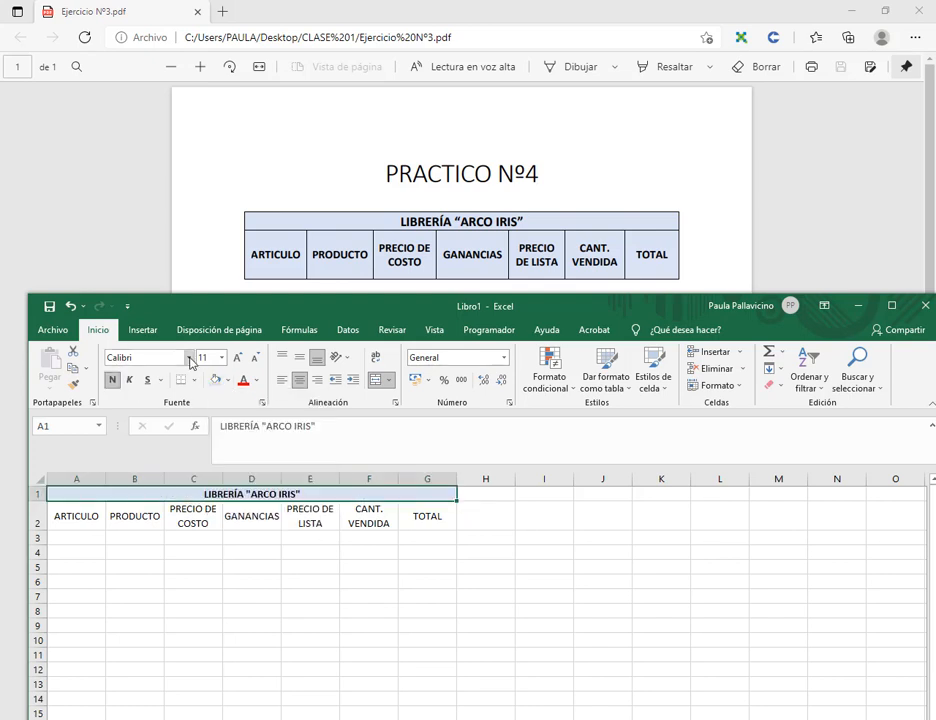
- Set the title's font to Adobe Fan Heiti Std, size 12, in the dark blue-grey theme colour
click(190, 362)
click(153, 531)
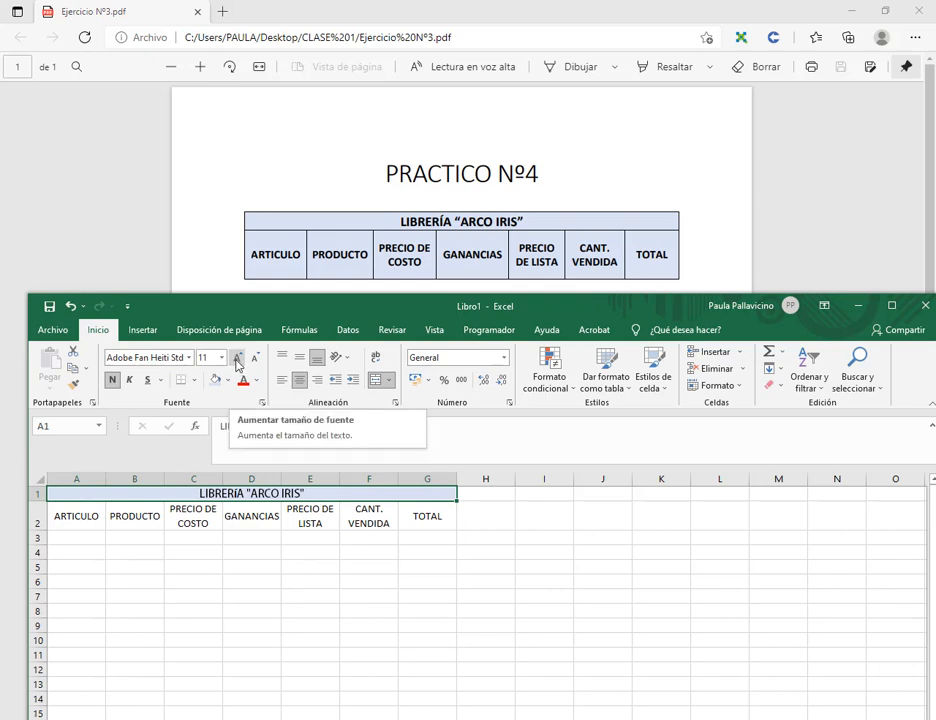
click(237, 358)
click(256, 380)
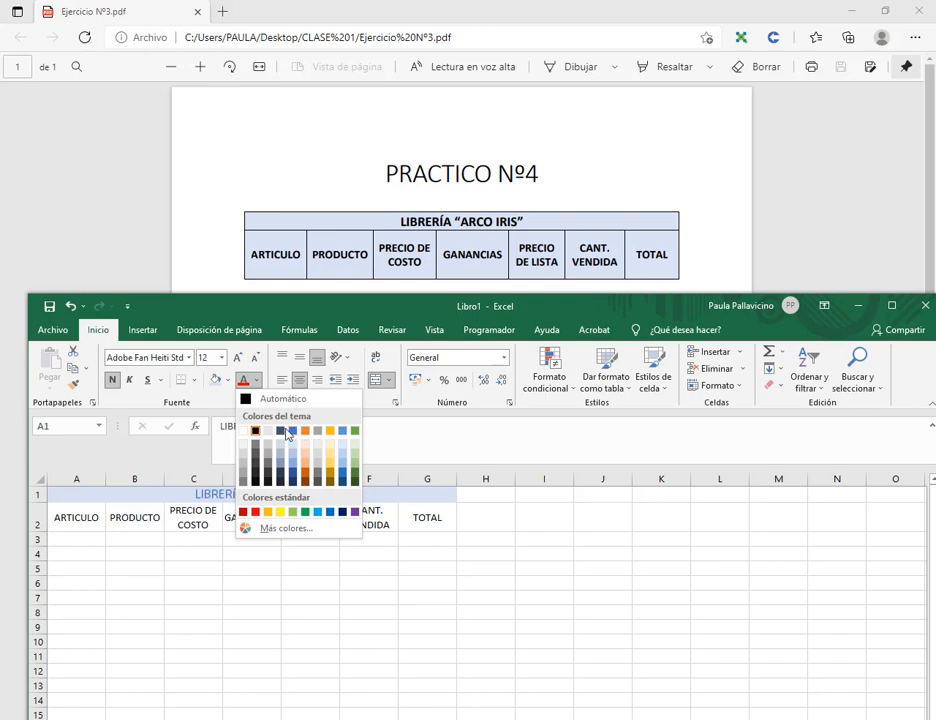
click(287, 432)
click(299, 595)
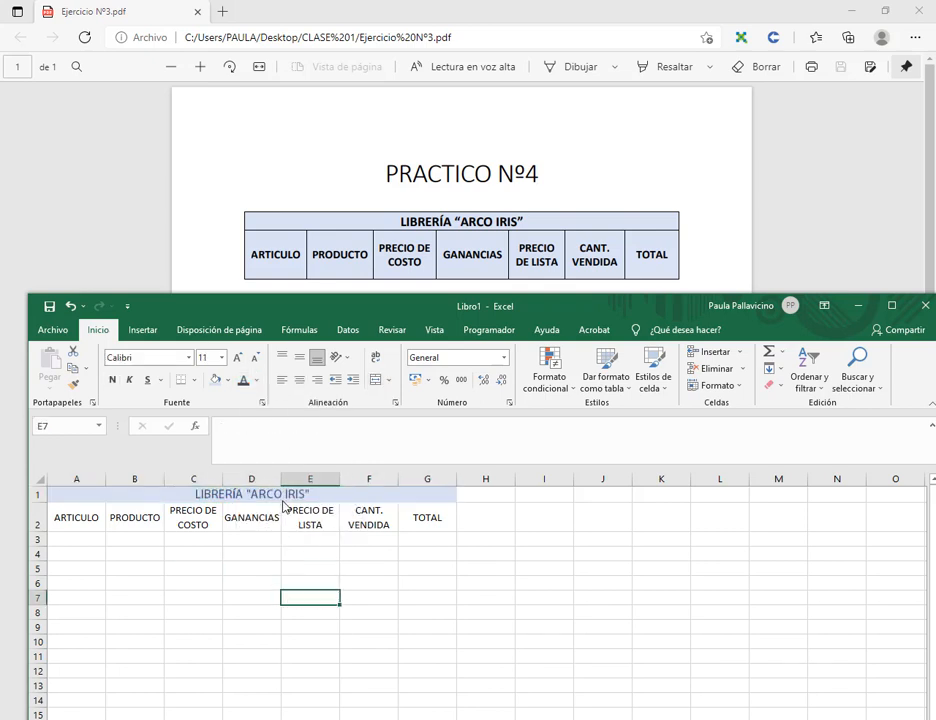
- Undo the title's latest font colour and size changes and redo them
click(287, 497)
click(72, 307)
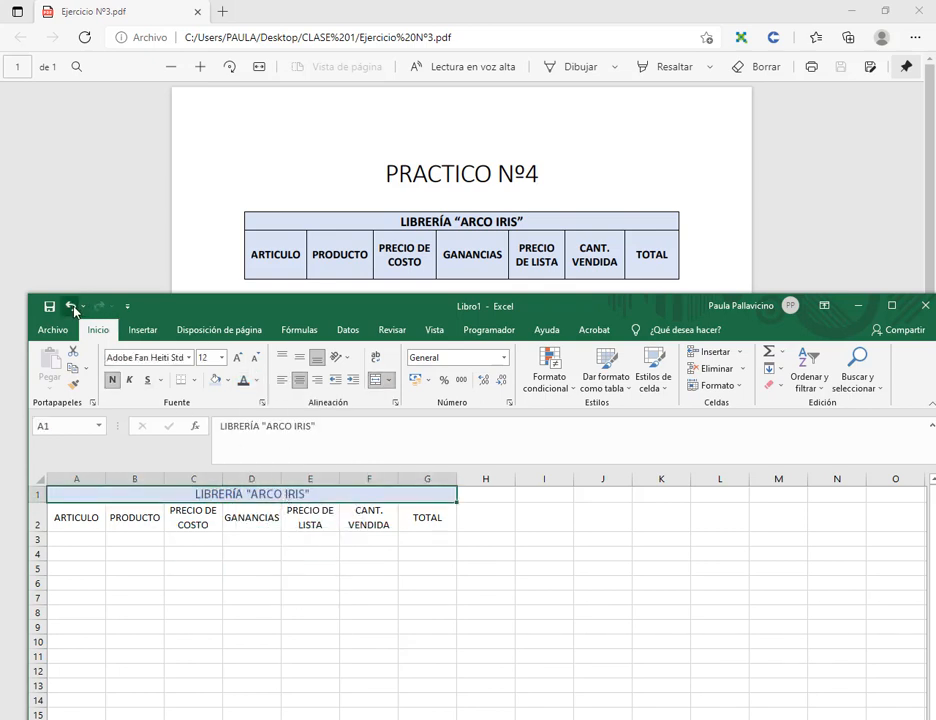
click(72, 307)
click(72, 307)
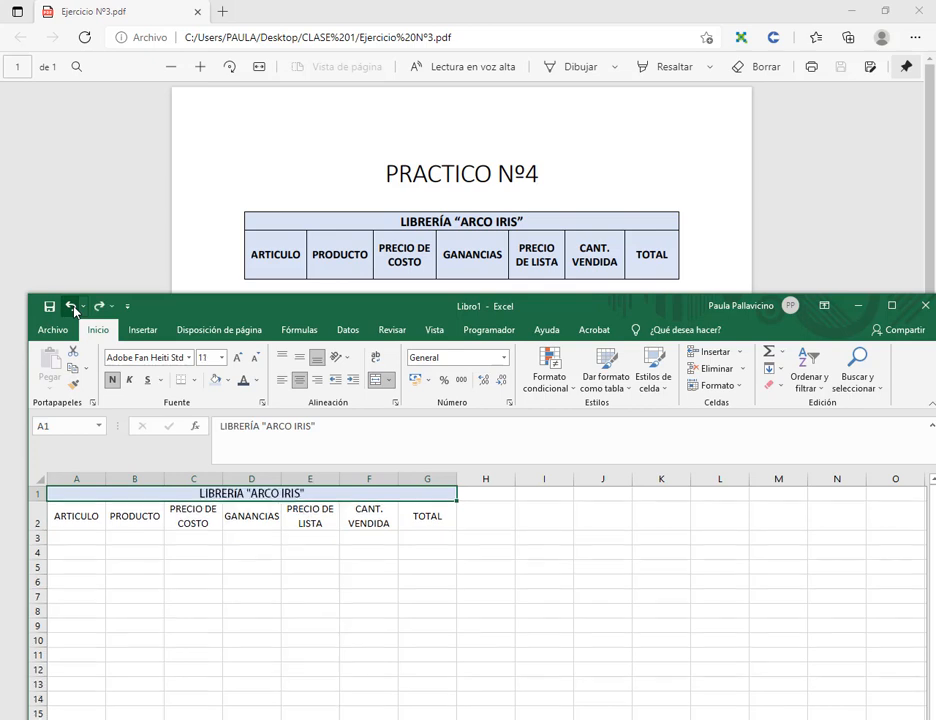
click(99, 311)
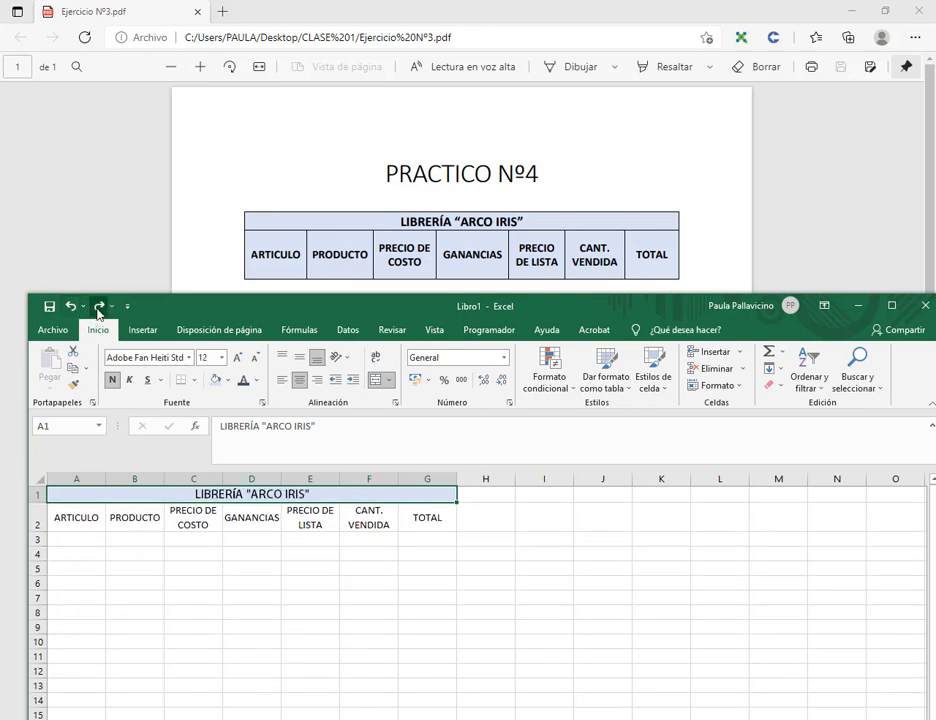
click(356, 568)
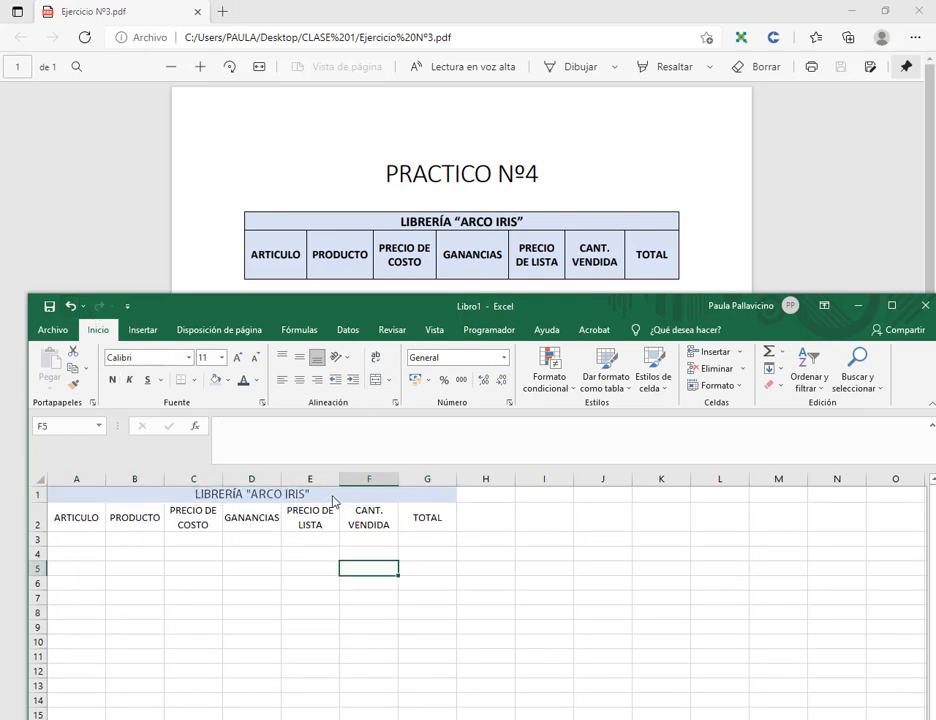
- Unmerge the title cell into A1:G1 and merge and centre the range again
click(167, 488)
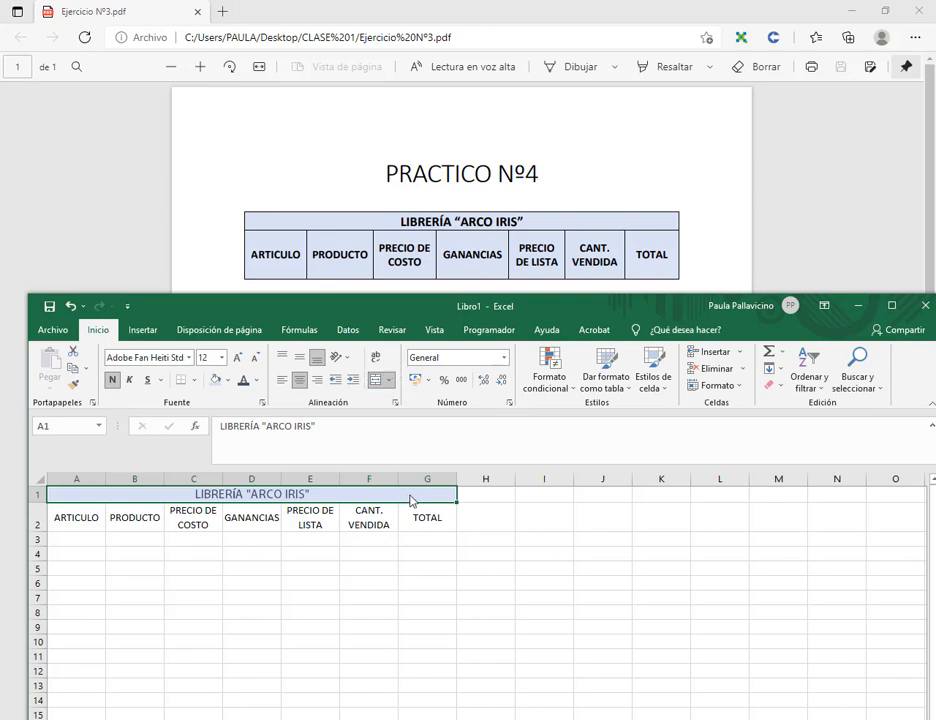
click(377, 384)
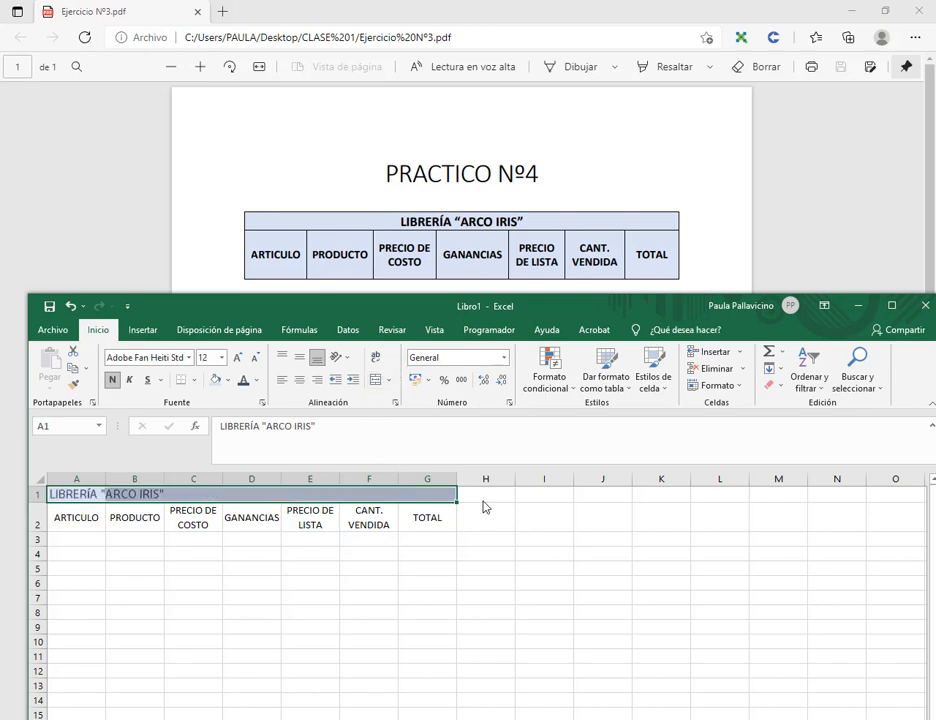
click(138, 588)
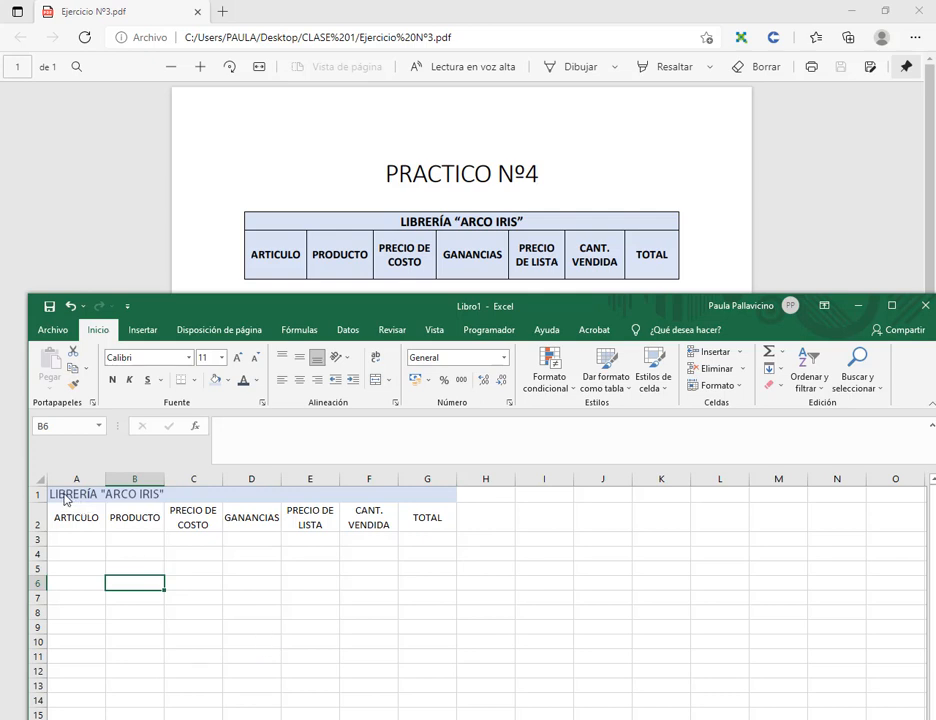
drag(70, 496, 439, 497)
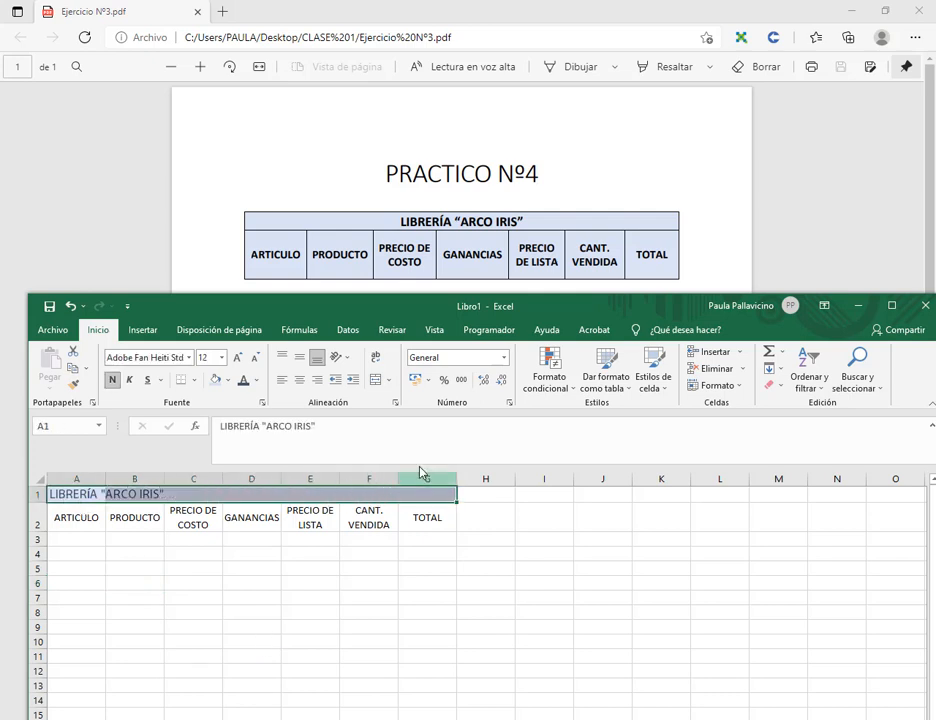
click(377, 382)
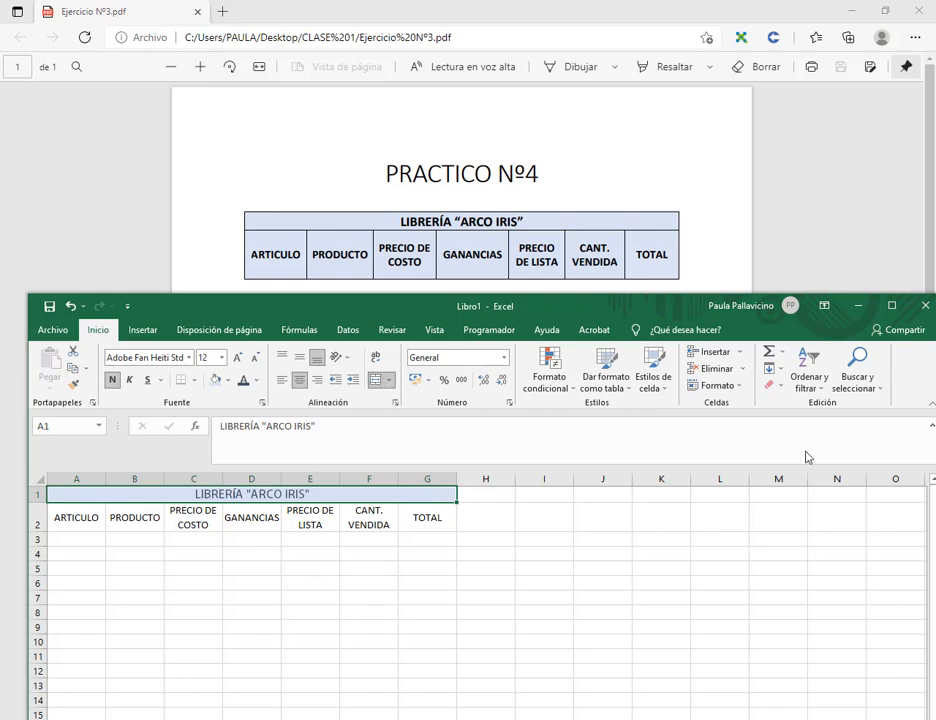
- Clear all formatting from the title in A1:G1 and merge and centre the range again
click(779, 391)
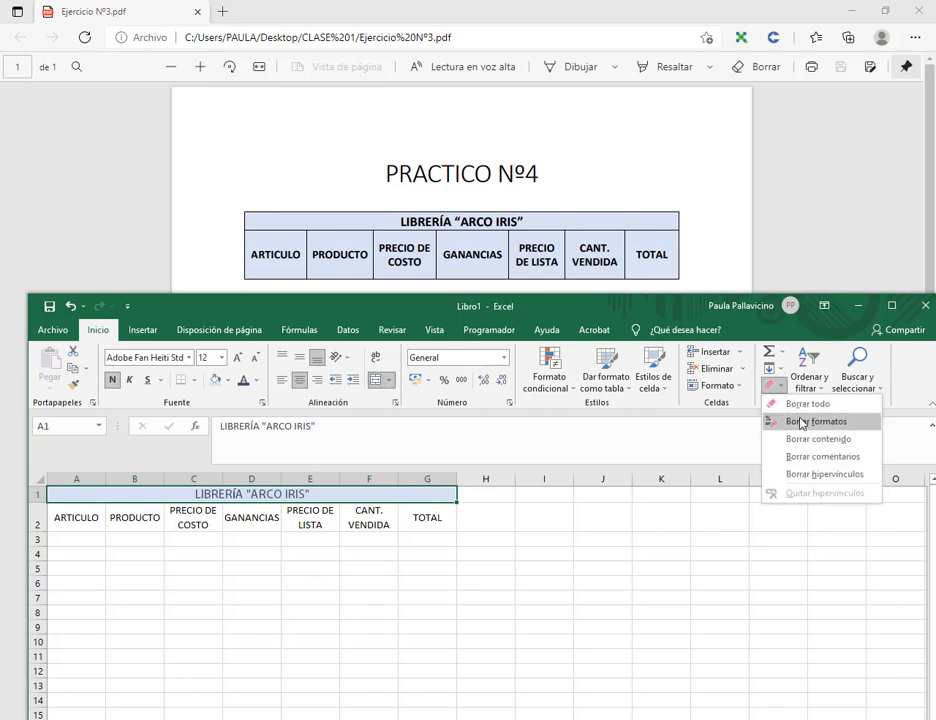
click(802, 421)
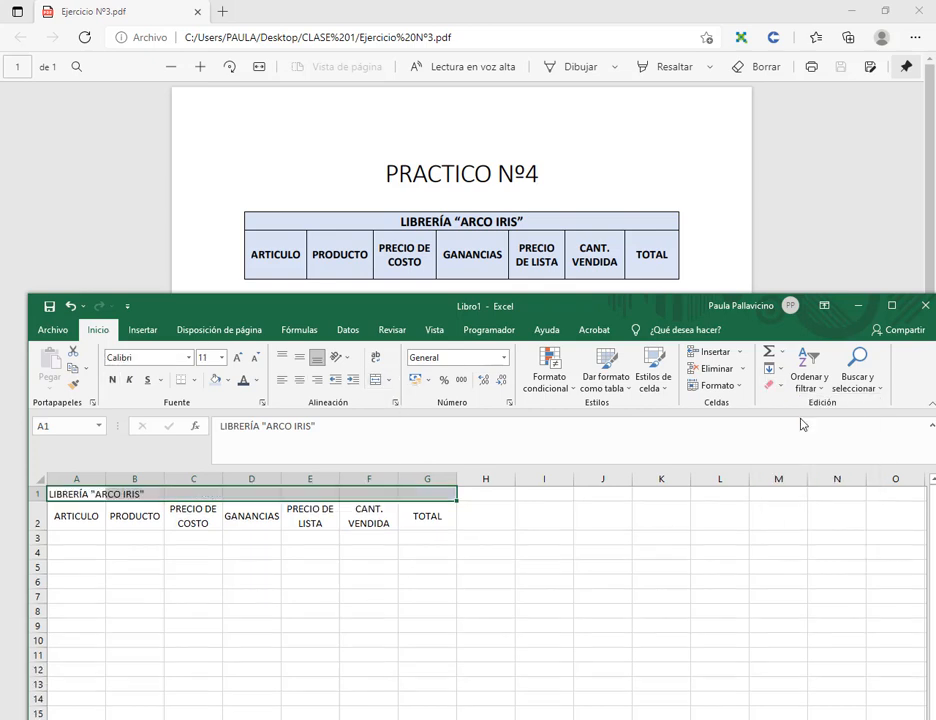
click(376, 380)
click(540, 583)
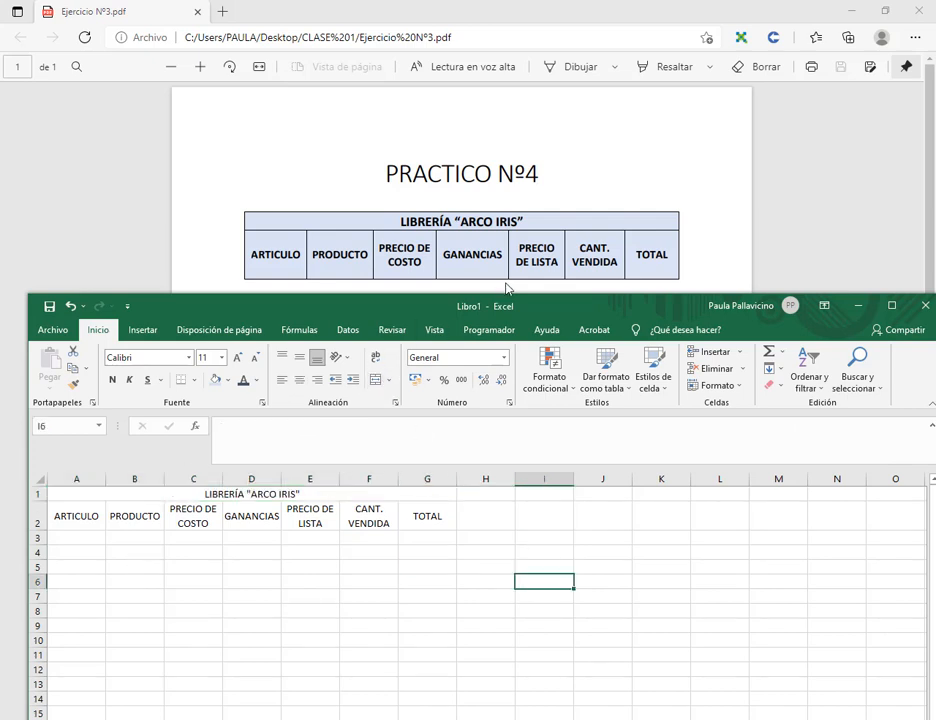
- Enter the first two ARTICULO numbers, 2000 in A3 and 2100 in A4, following the PDF's first instruction
drag(84, 522, 440, 521)
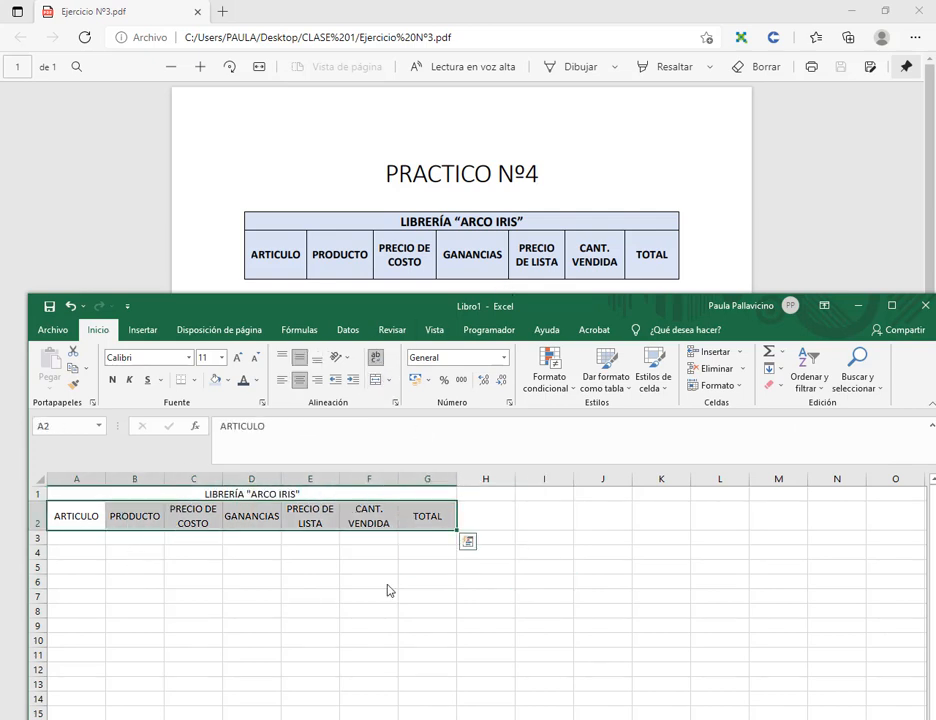
scroll(566, 218, down, 2)
scroll(566, 218, down, 1)
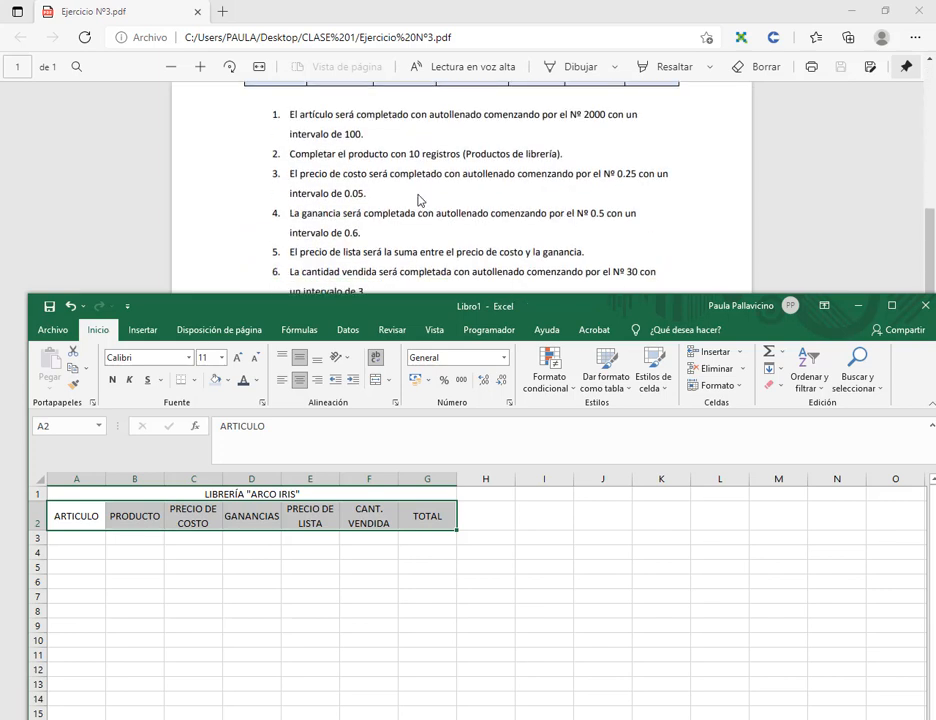
click(78, 539)
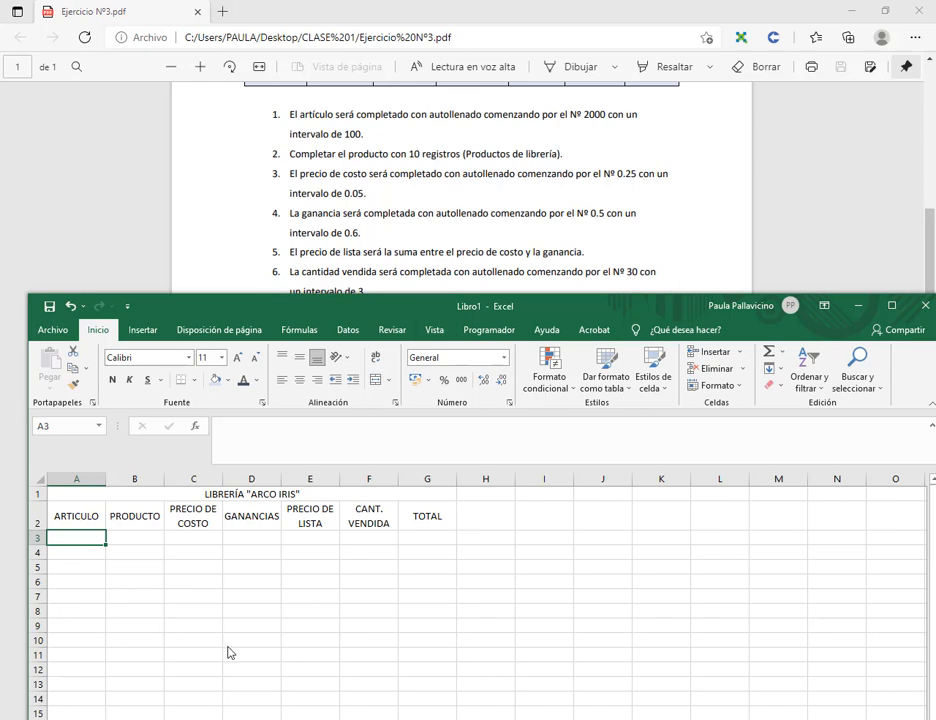
text(2000)
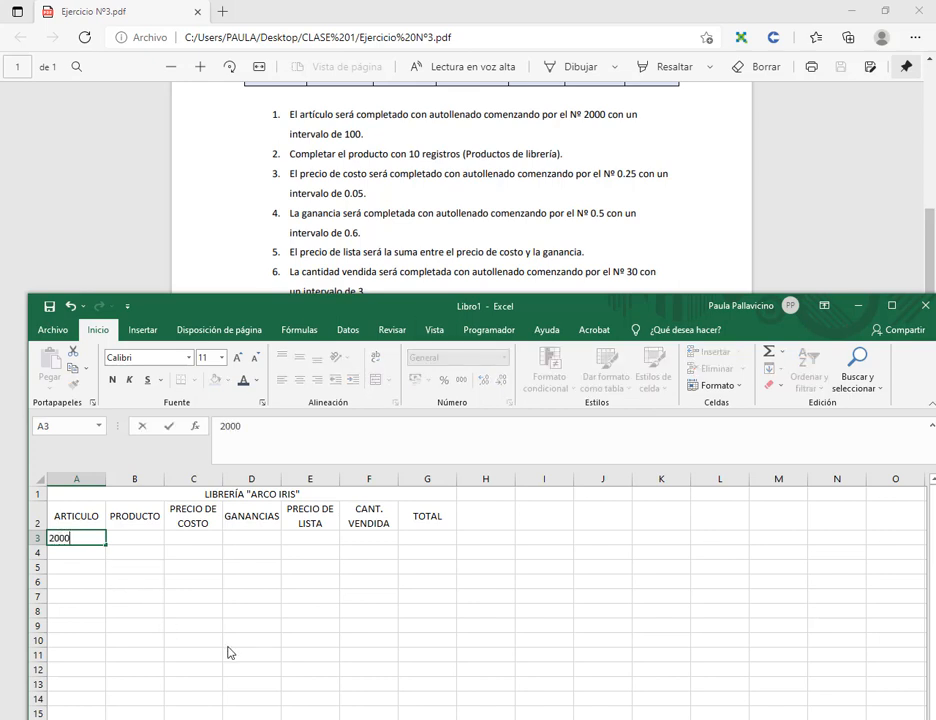
key(Return)
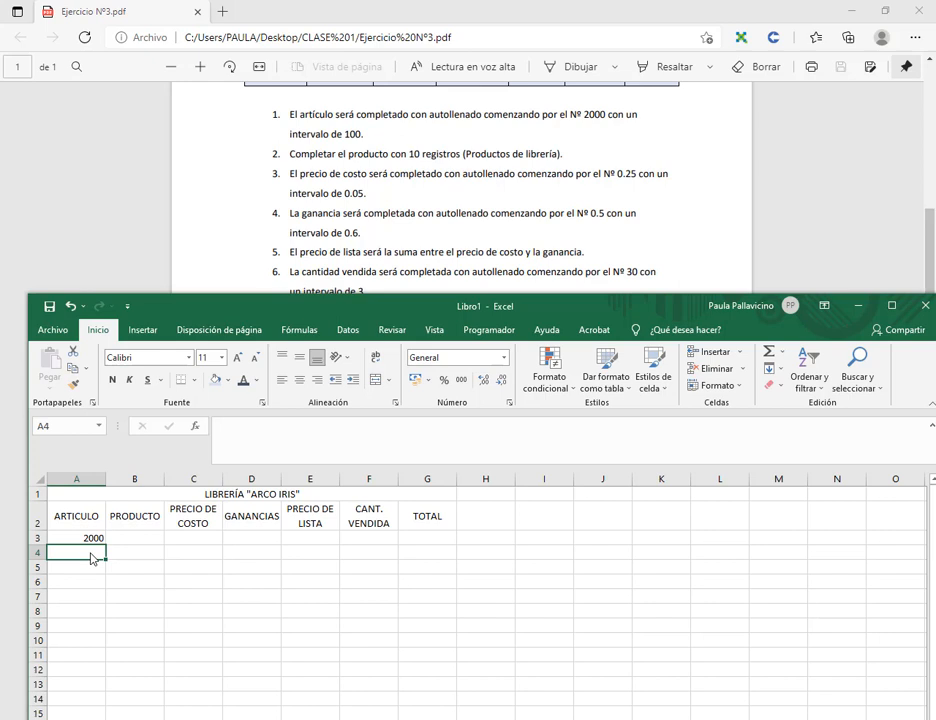
text(2100)
key(Return)
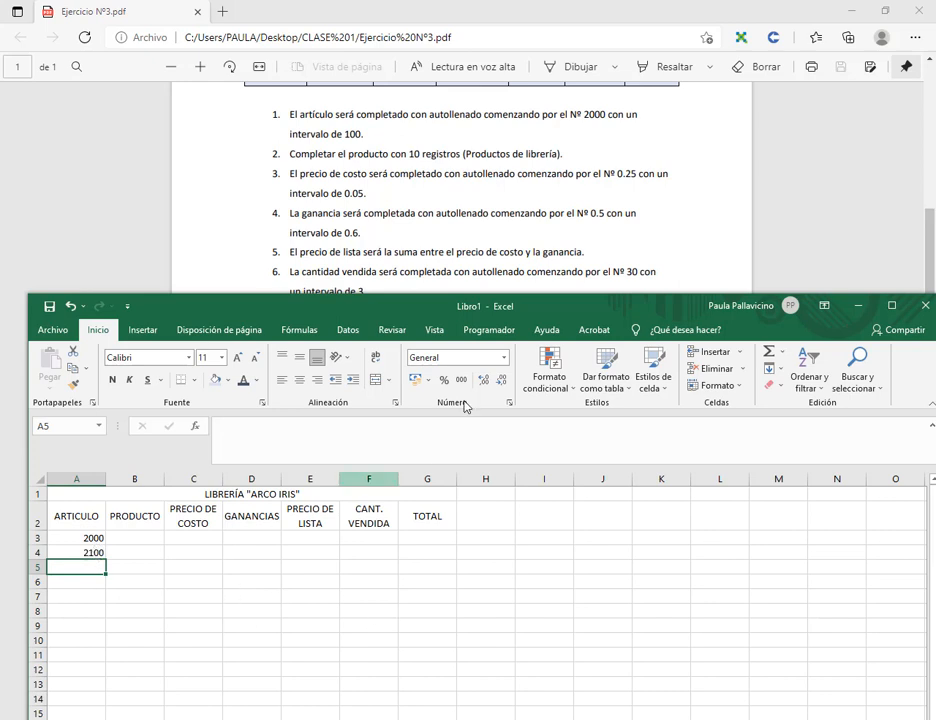
- Autofill the ARTICULO series from A3:A4 down to A12
drag(519, 300, 520, 207)
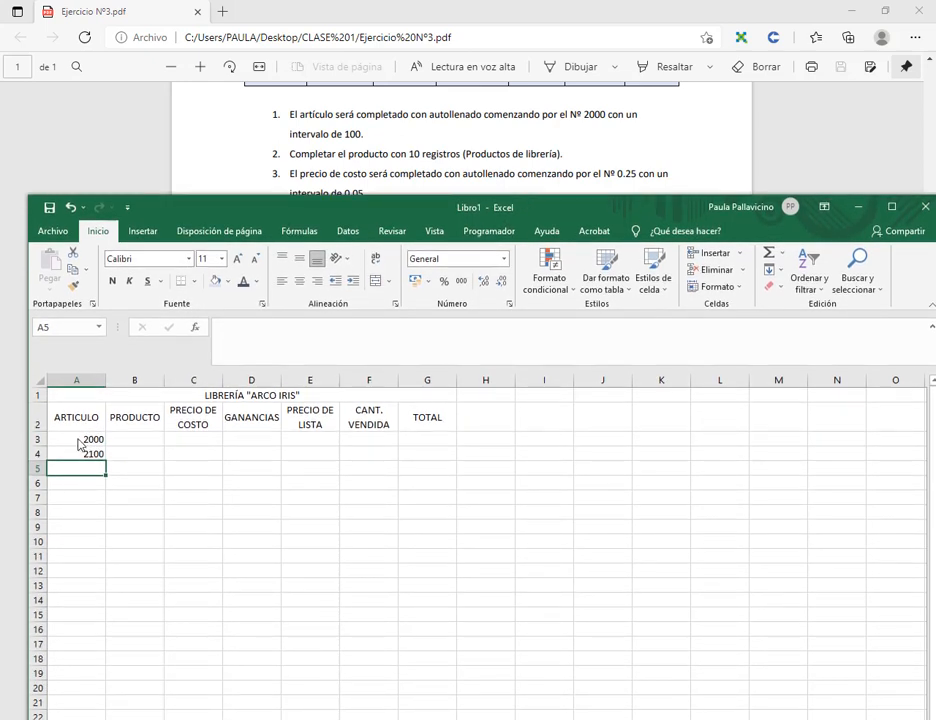
drag(73, 445, 76, 458)
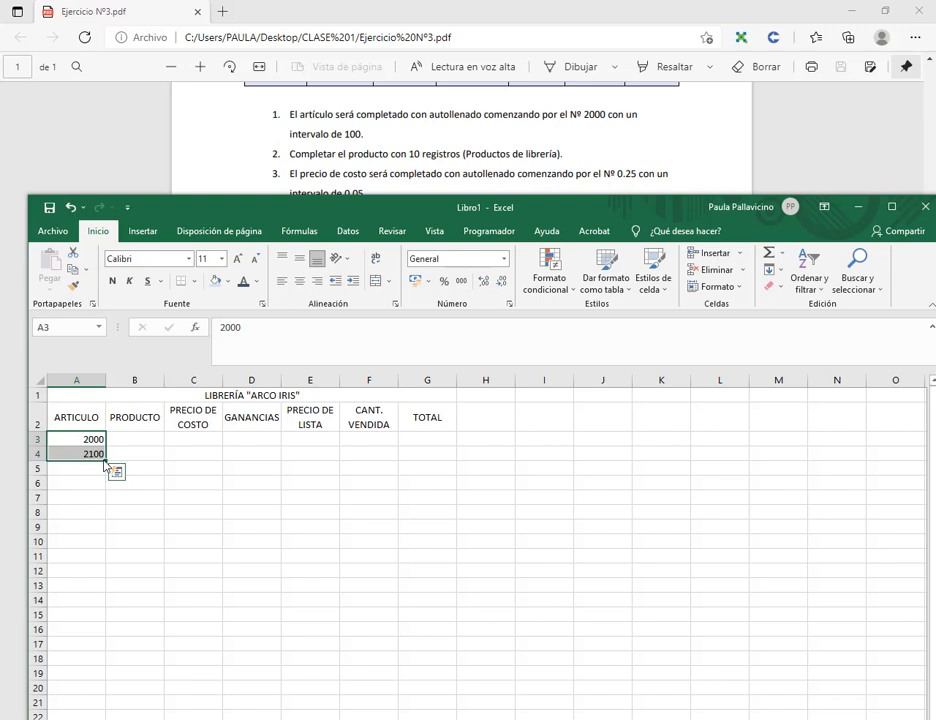
drag(105, 461, 109, 582)
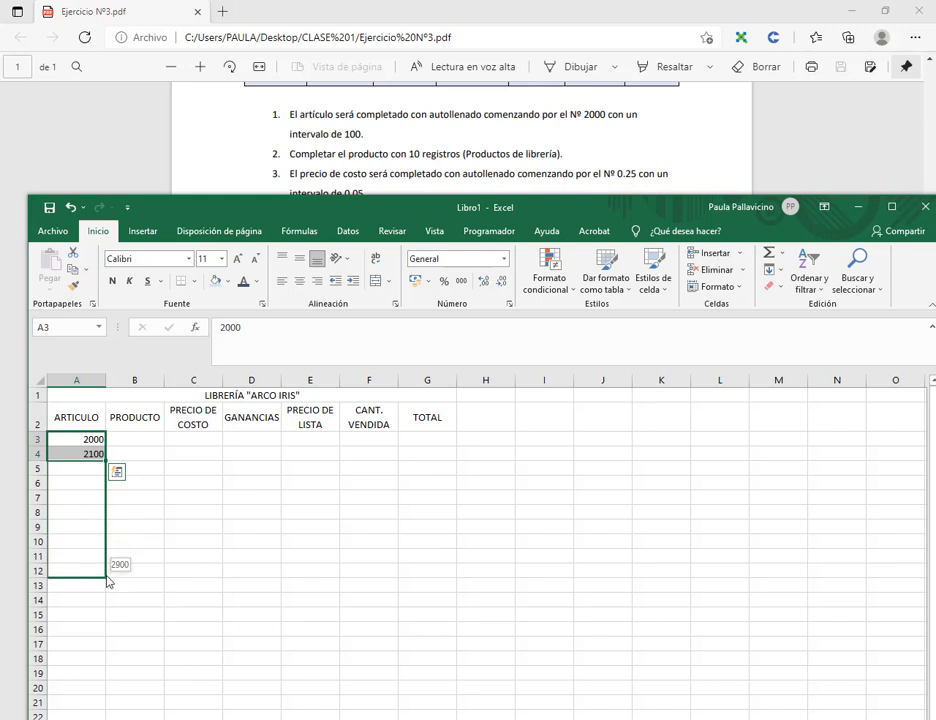
drag(109, 582, 110, 581)
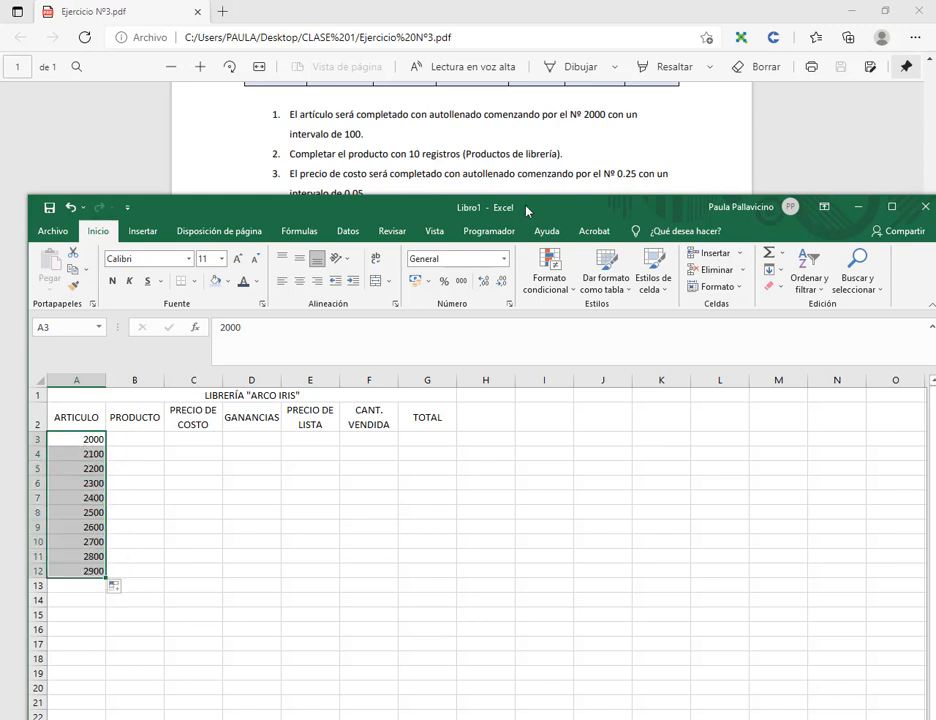
drag(537, 209, 537, 246)
click(195, 564)
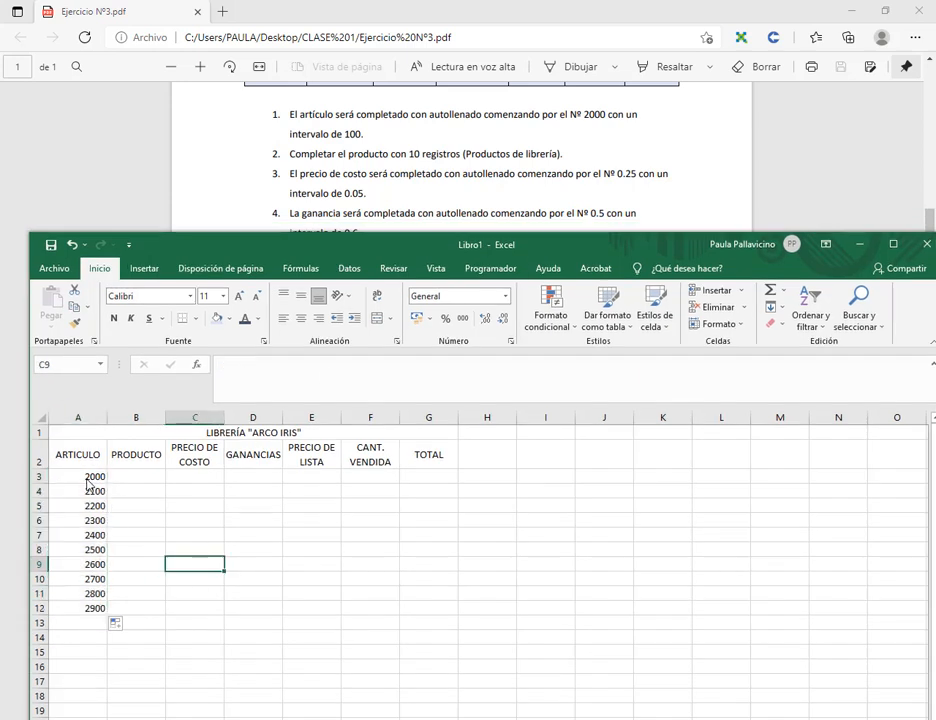
- Clear the ARTICULO numbers in A4:A12 and enter 2100 in A4 again
drag(85, 483, 110, 615)
key(Delete)
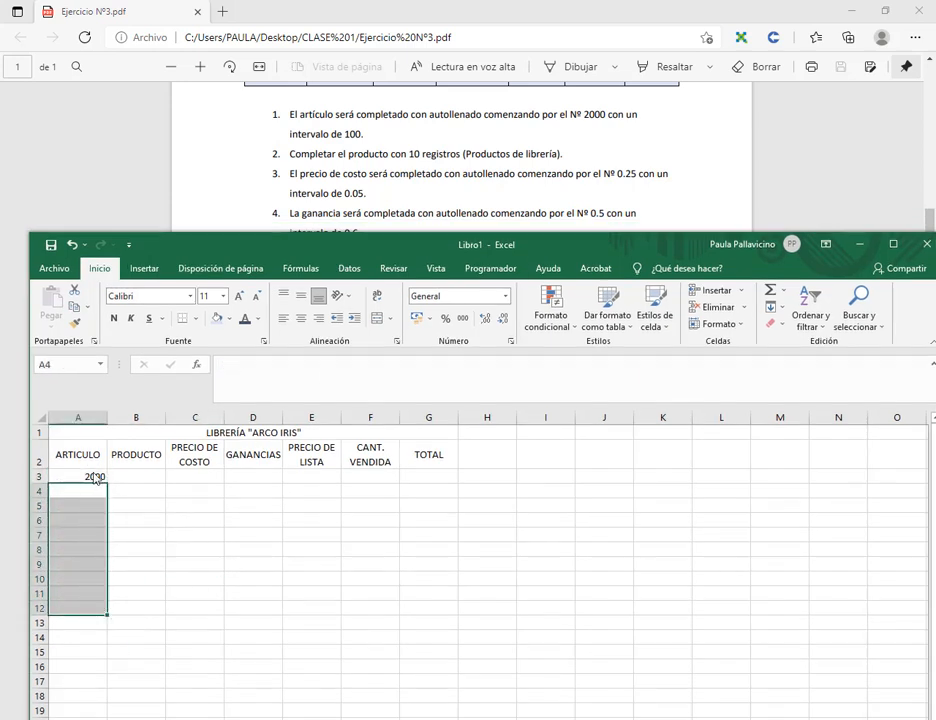
click(94, 477)
click(107, 493)
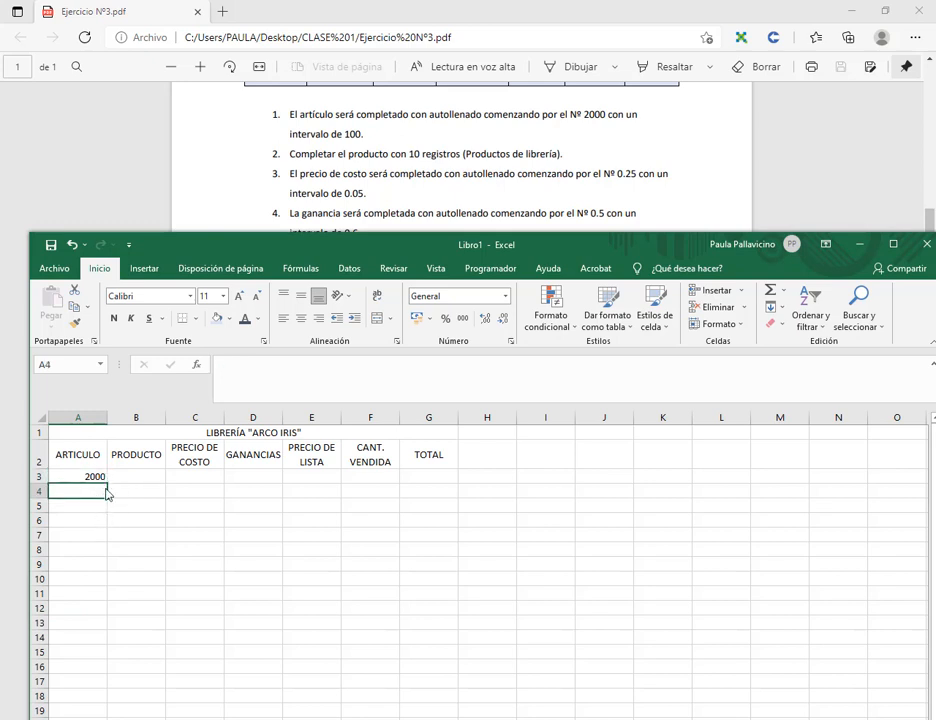
text(2100)
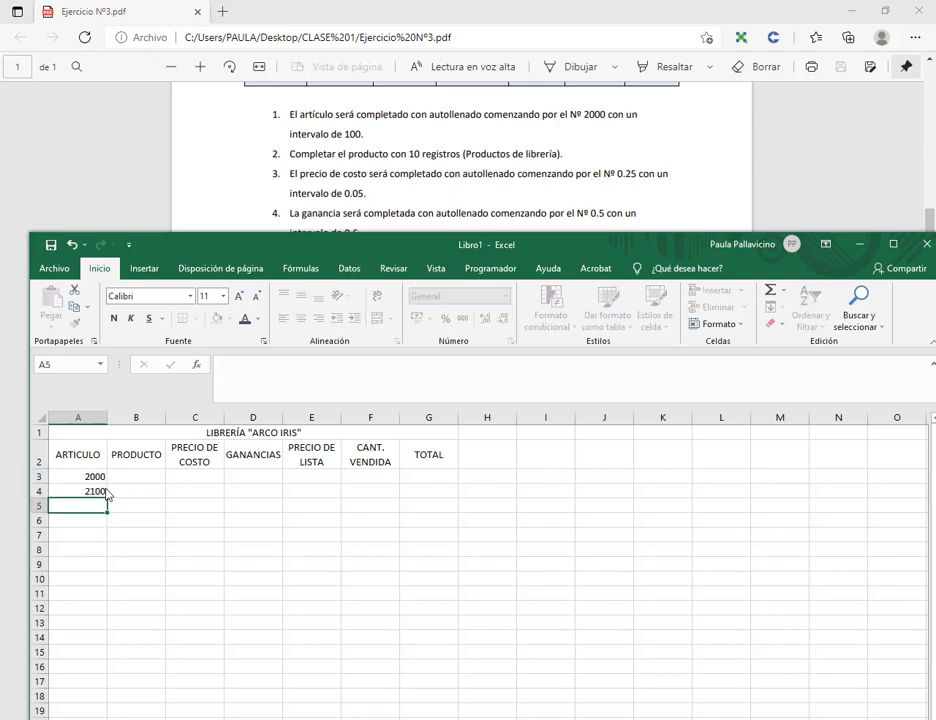
key(Return)
- Try to autofill the ARTICULO column down to A12 from A3 alone, and undo the fill
key(Up)
key(Up)
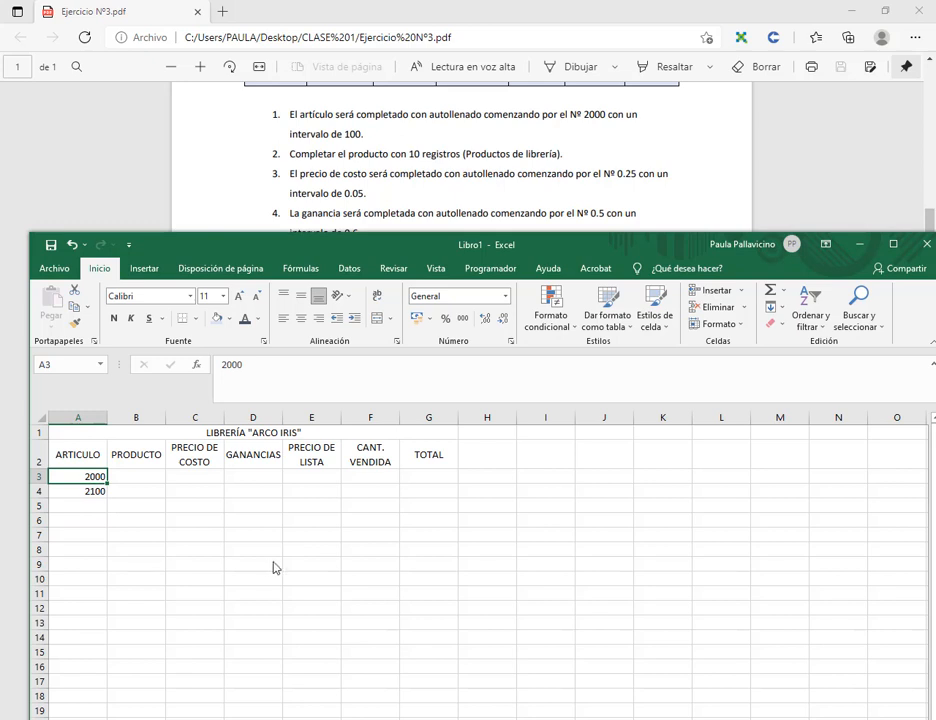
drag(107, 485, 109, 620)
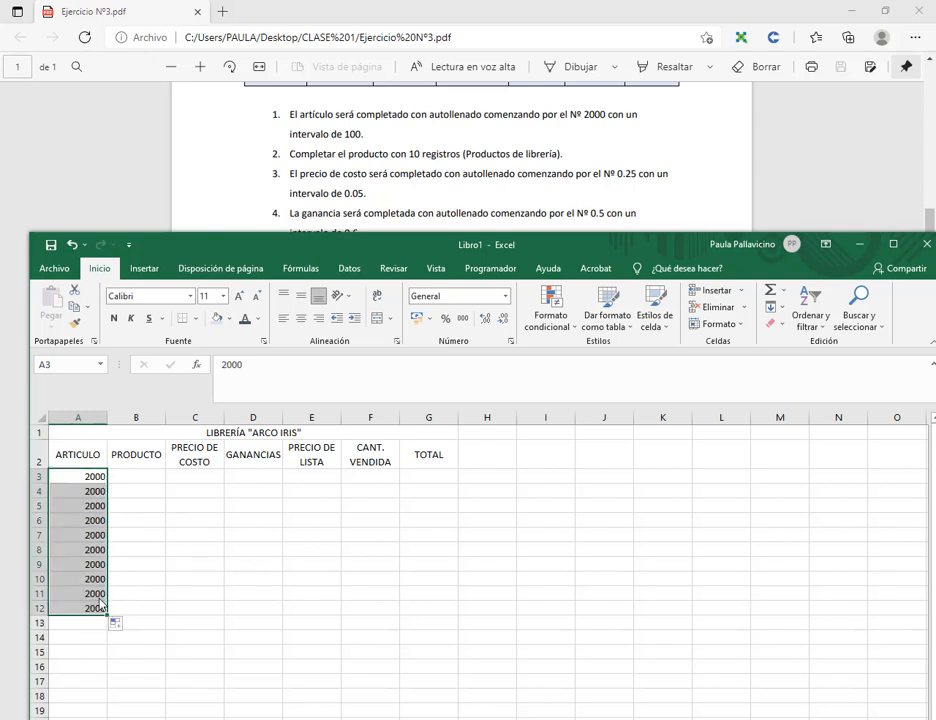
click(72, 244)
- Autofill the ARTICULO column down to A12 using both starting values in A3:A4
drag(95, 470, 110, 532)
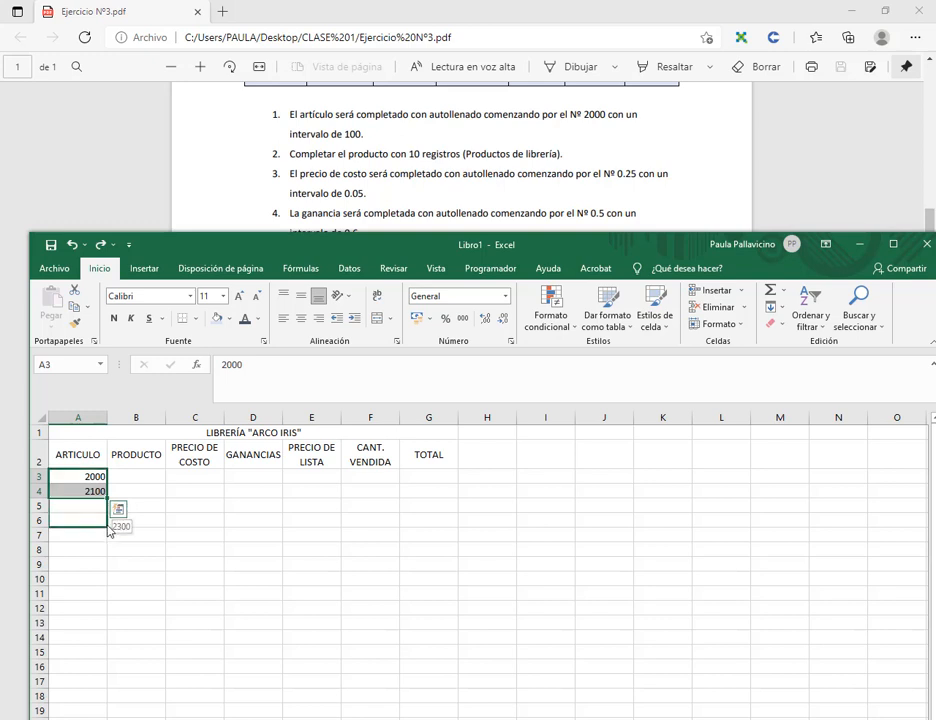
drag(110, 532, 110, 617)
click(121, 480)
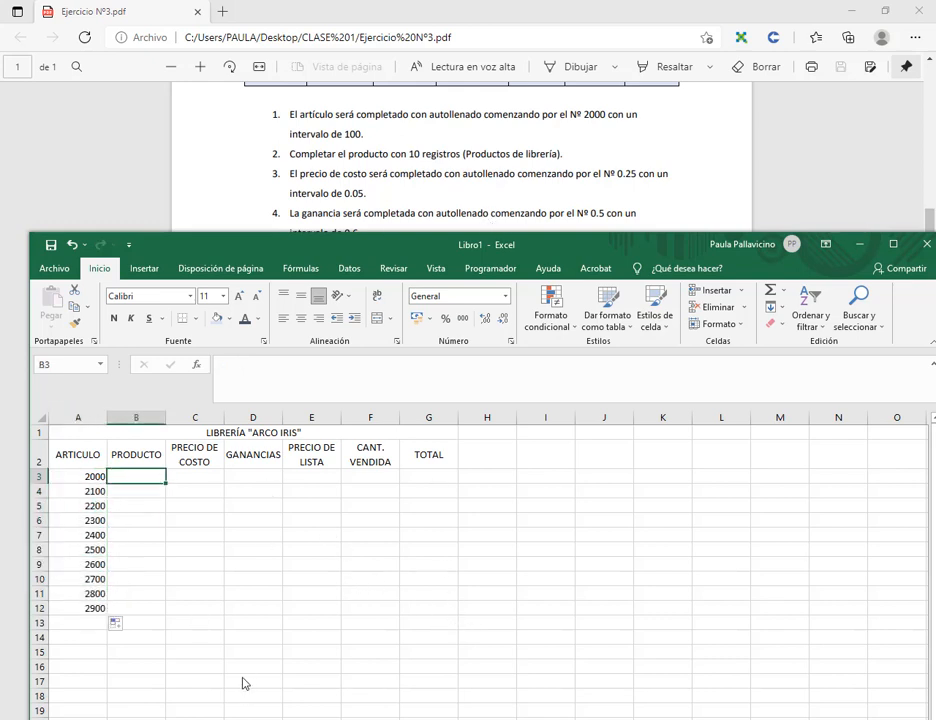
click(305, 160)
drag(305, 160, 500, 162)
click(438, 591)
click(443, 714)
drag(136, 484, 138, 612)
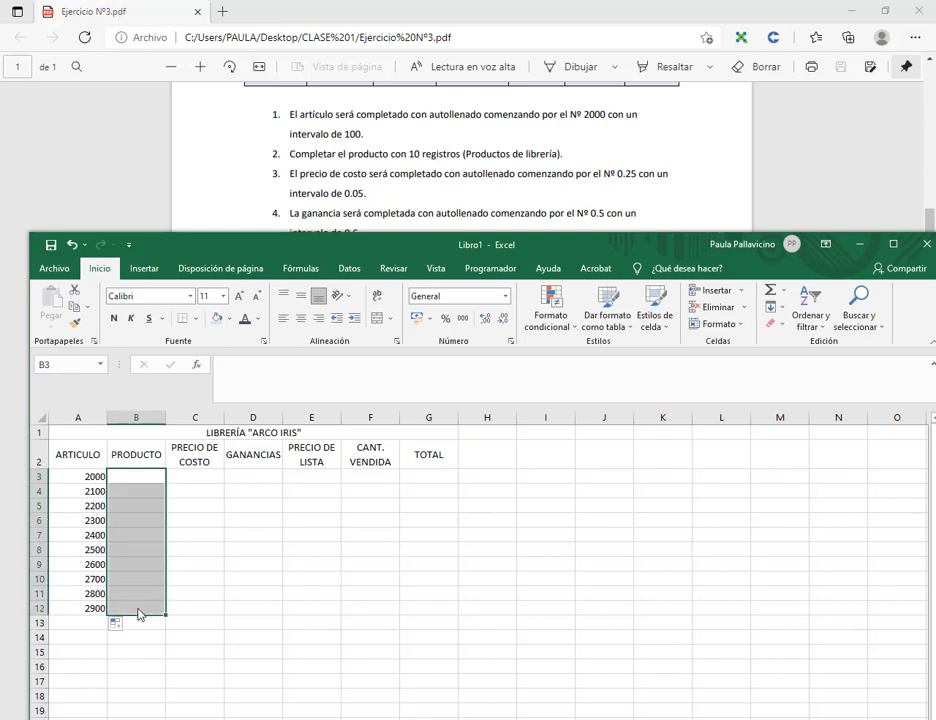
- Enter Producto 1 in B3 and autofill the PRODUCTO column down to Producto 10 in B12
click(155, 479)
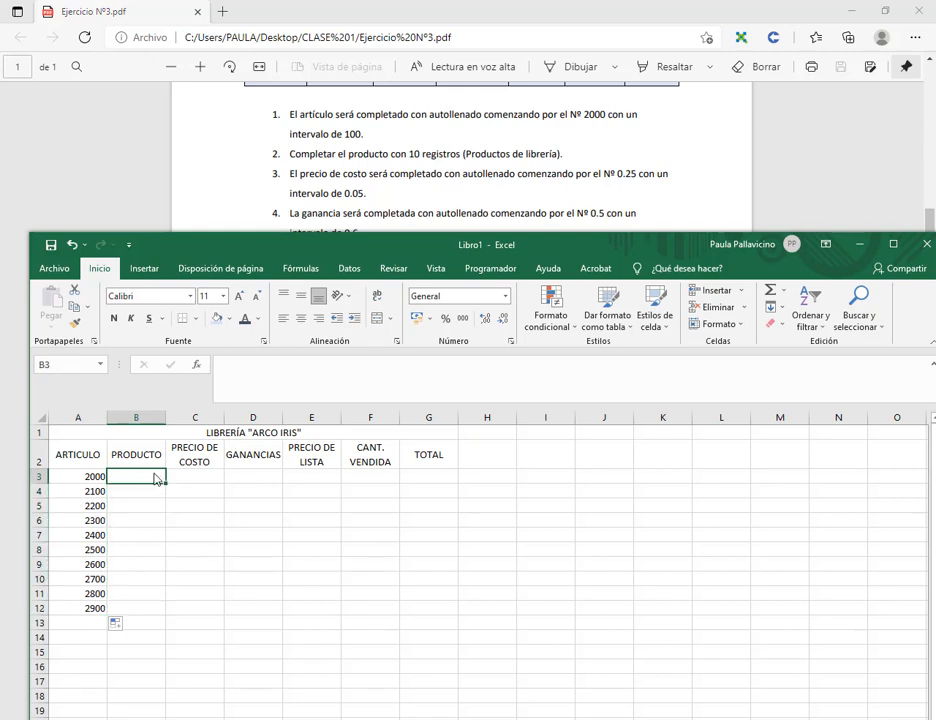
text(pRODUCTO)
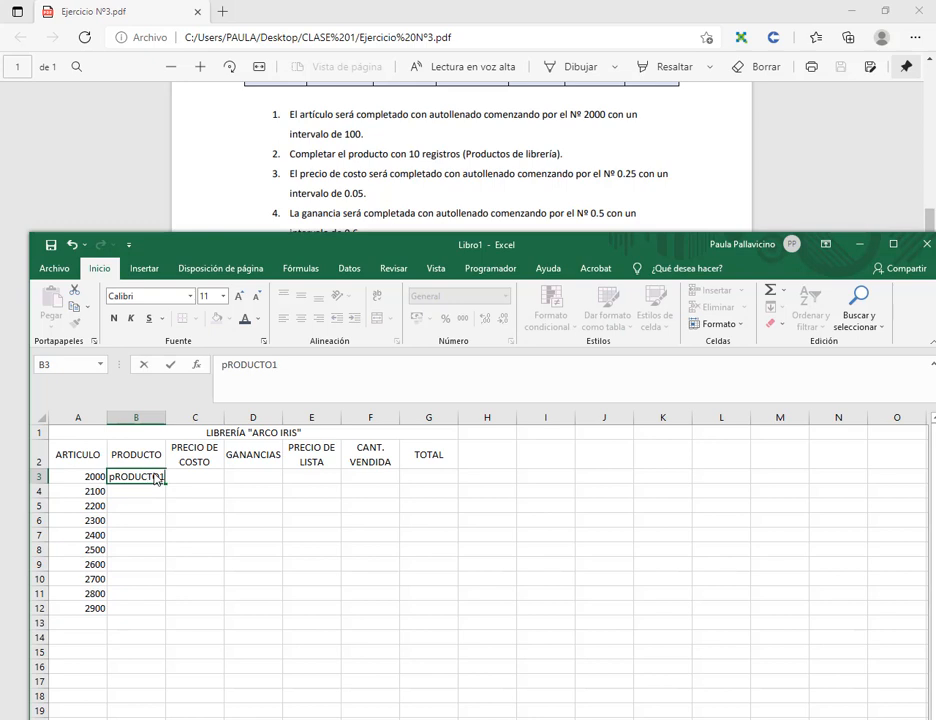
text( 1)
key(Return)
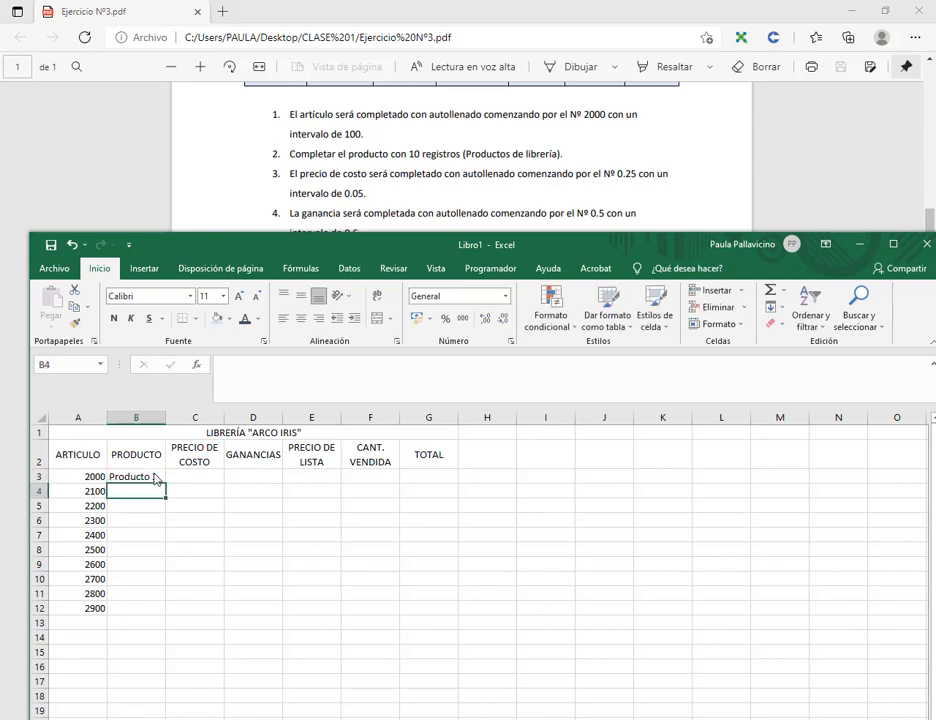
click(155, 479)
drag(164, 484, 167, 500)
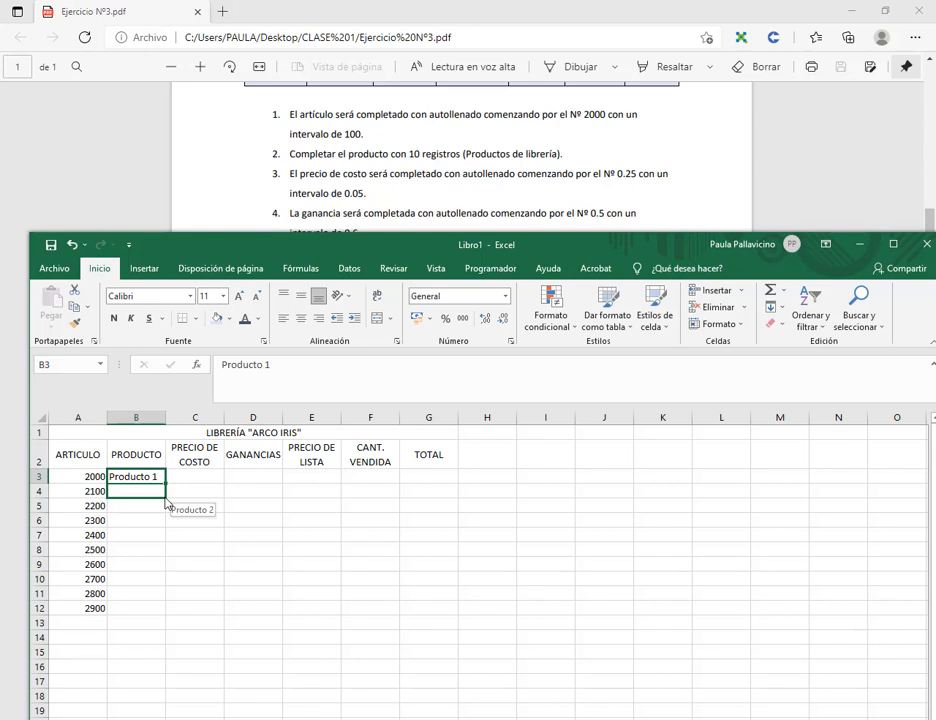
drag(167, 502, 164, 622)
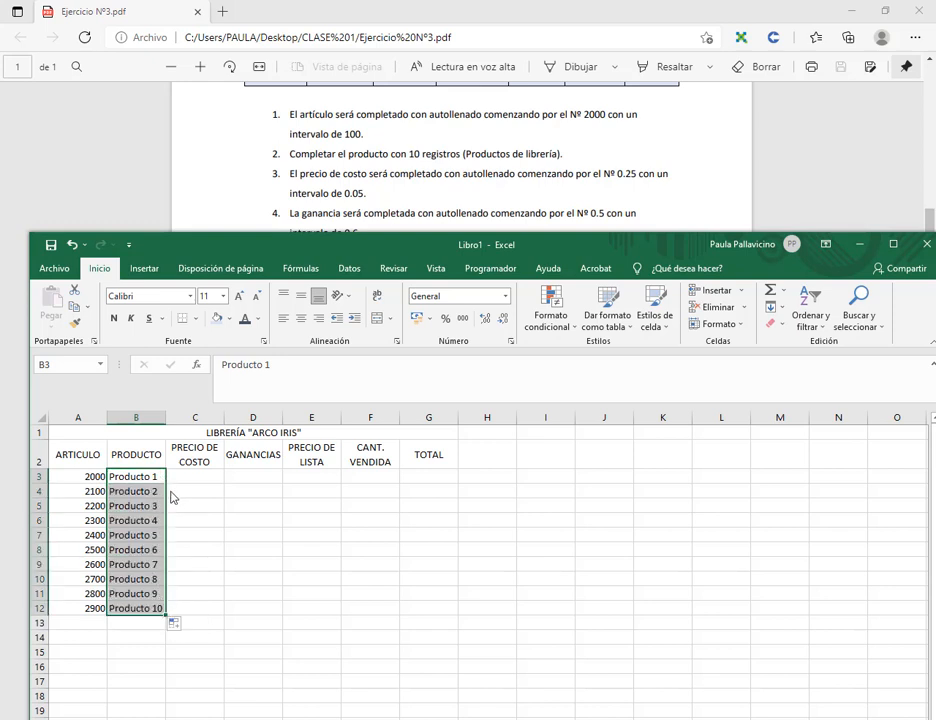
- Enter 0,25 as the first PRECIO DE COSTO value in C3
key(Right)
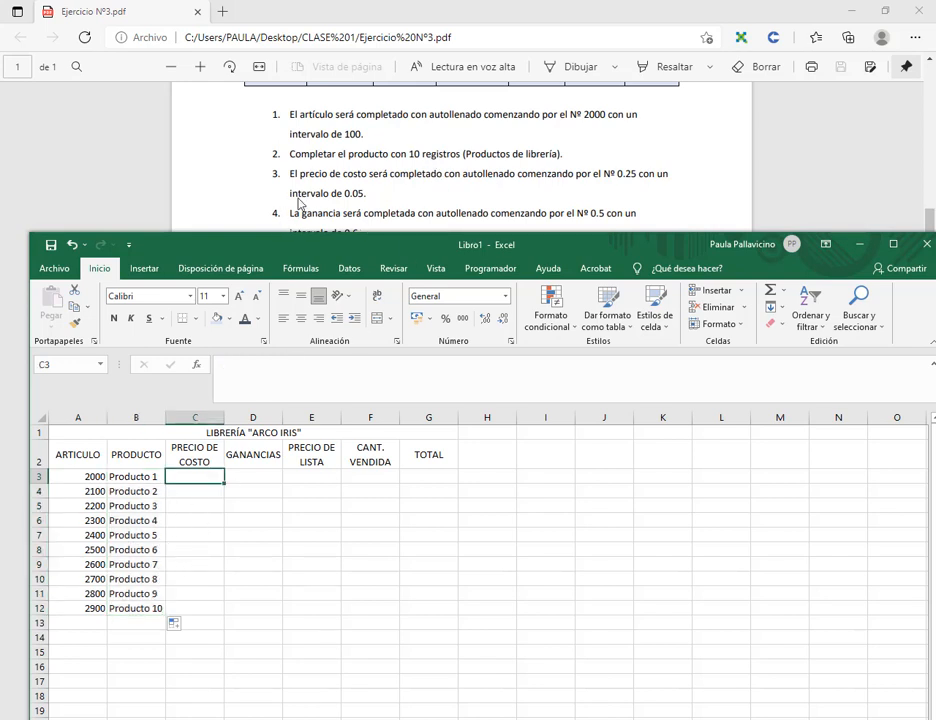
drag(360, 249, 361, 266)
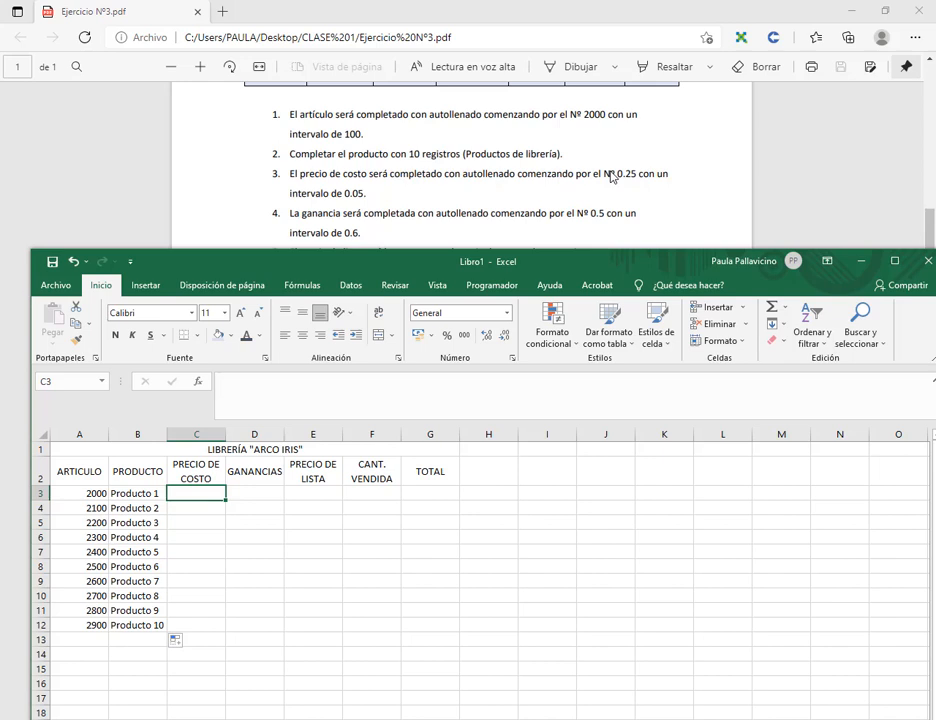
text(0,25)
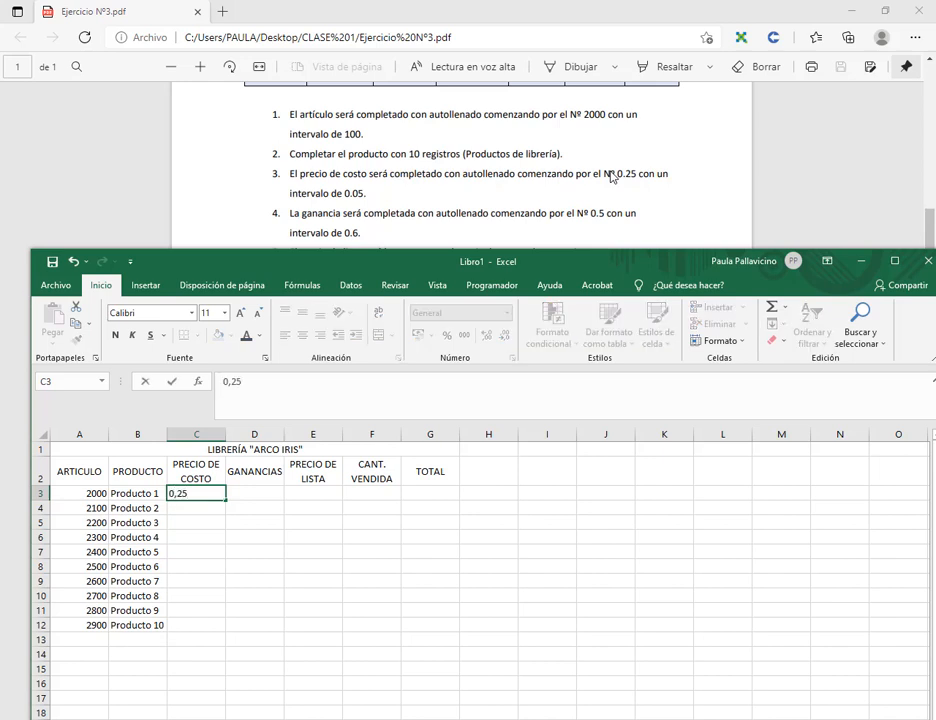
key(Return)
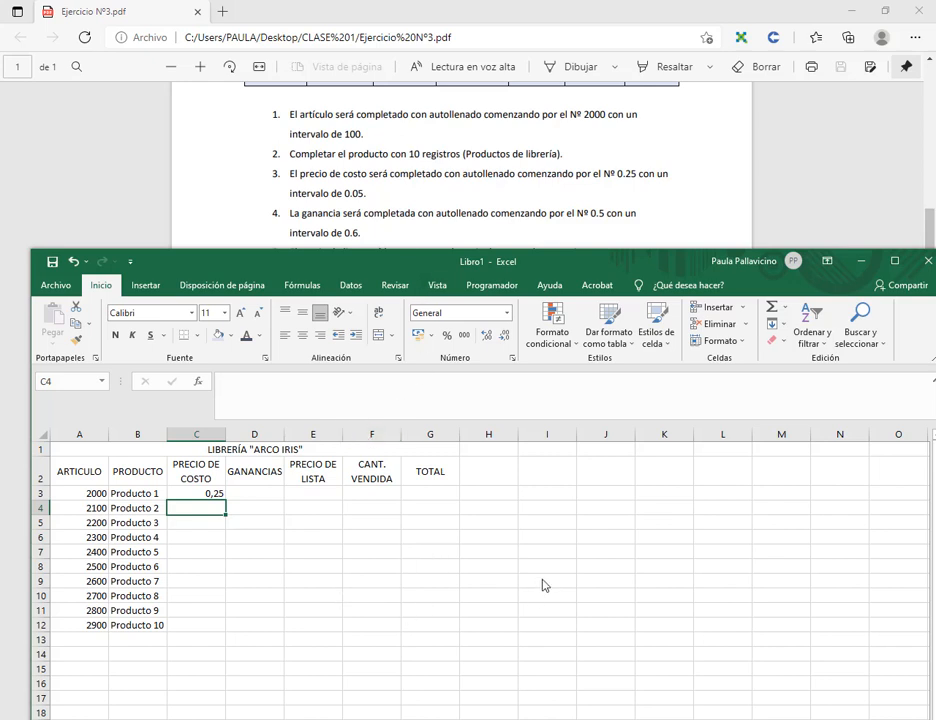
- Enter 0.05 as the second PRECIO DE COSTO value in C4
text(0.)
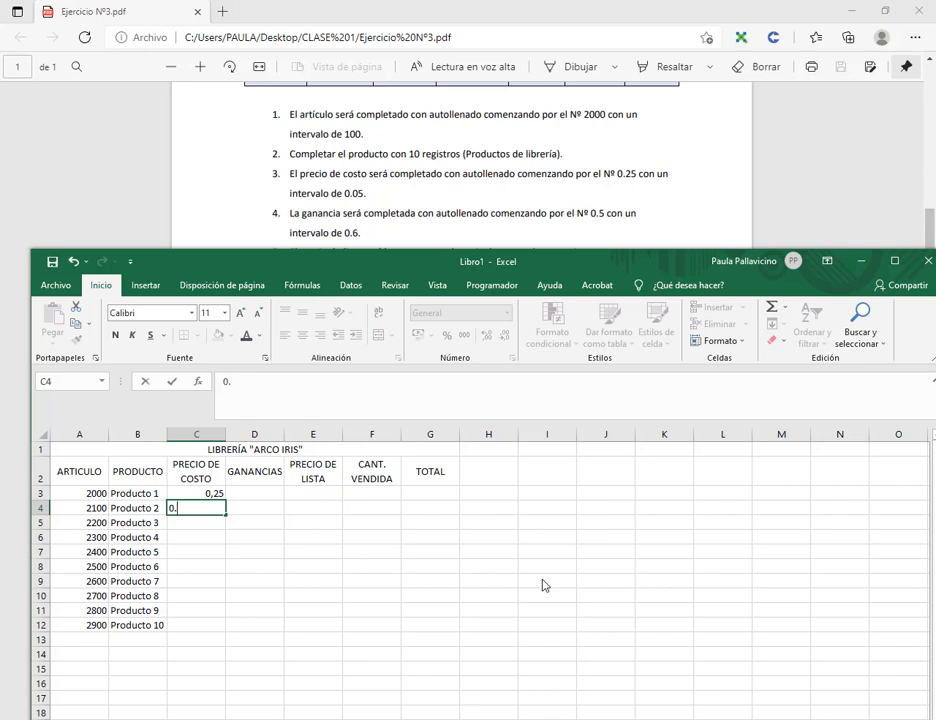
text(05)
key(Return)
- Replace the second PRECIO DE COSTO value in C4 with 0.30
key(Up)
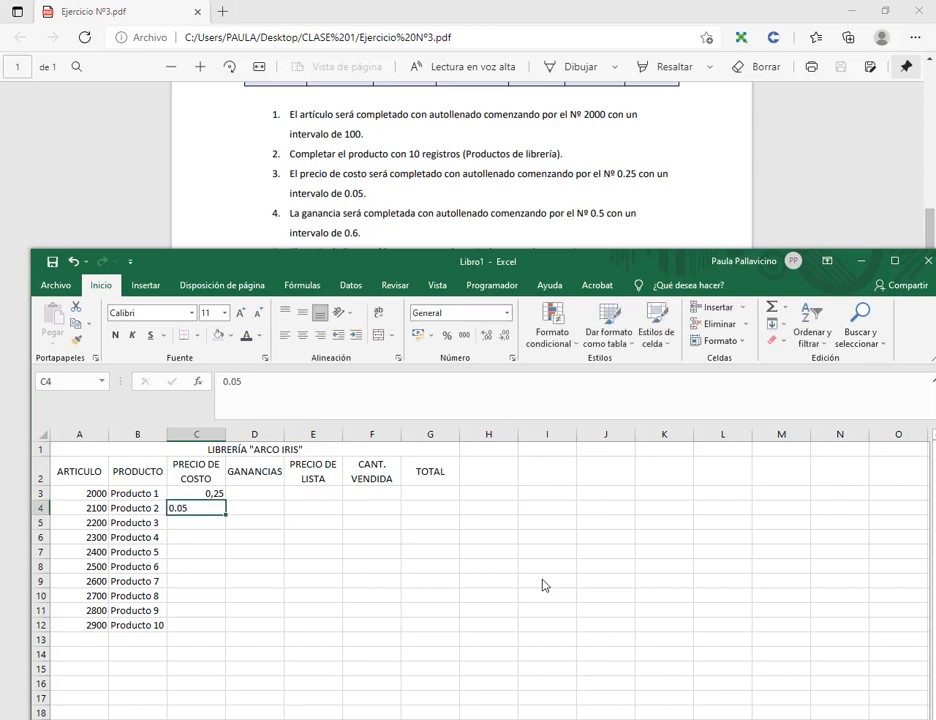
text(0.3)
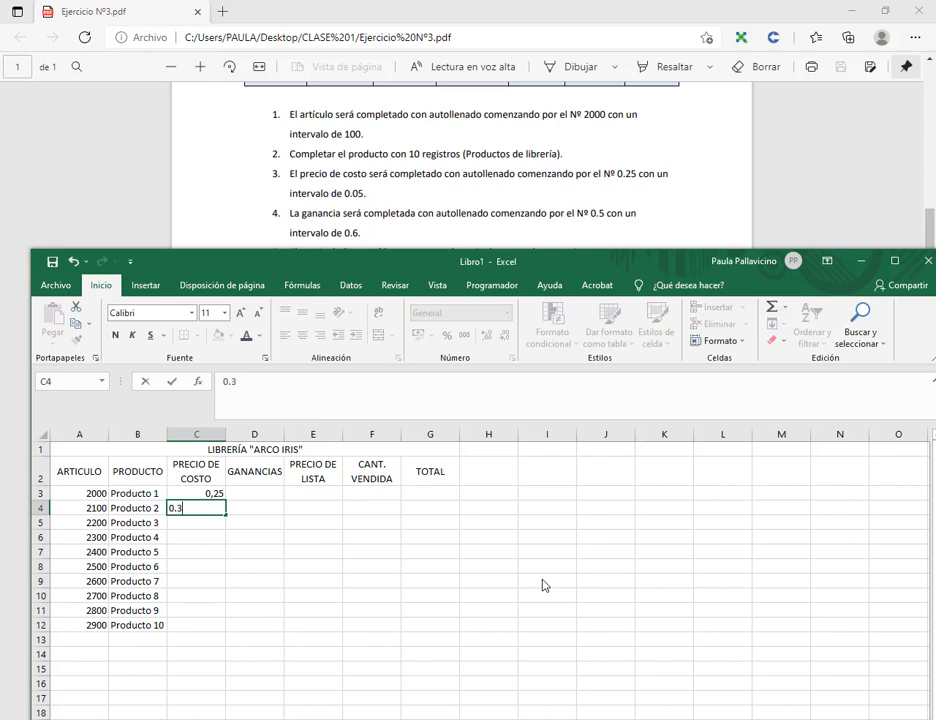
text(0)
key(Return)
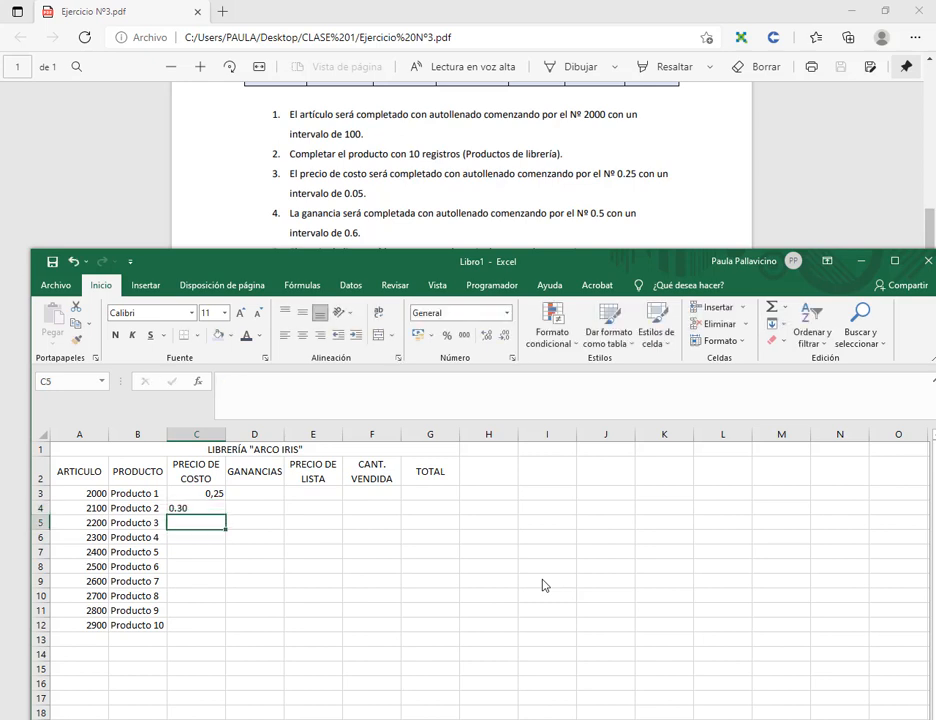
- Compare the alignment of the PRECIO DE COSTO entries in C3 and C4 with the ARTICULO numbers and the PRODUCTO texts
click(204, 509)
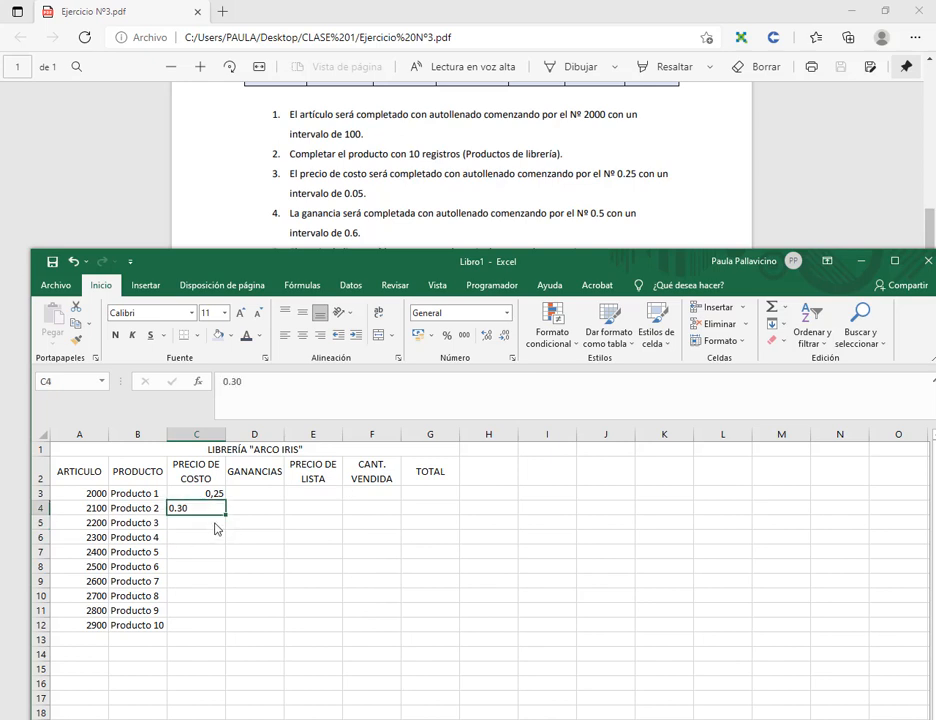
key(Up)
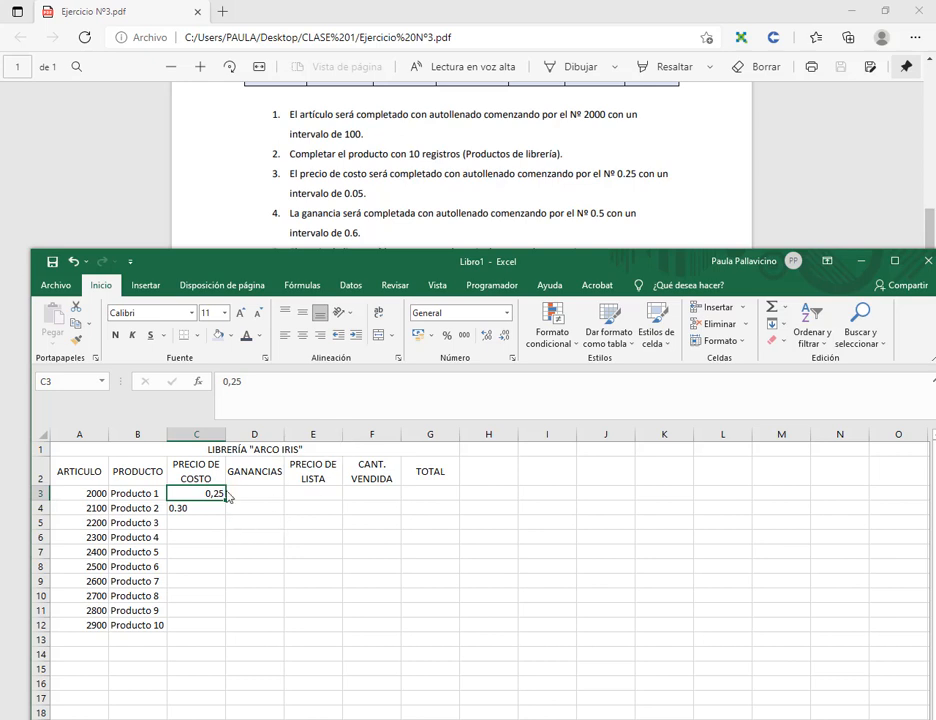
click(201, 511)
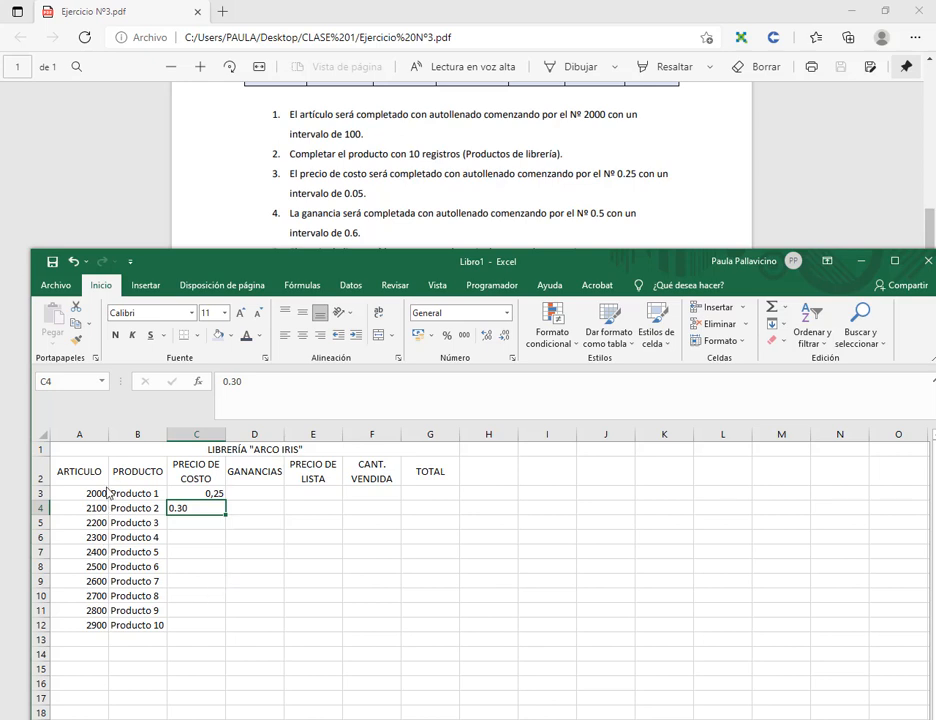
drag(108, 486, 166, 631)
drag(52, 484, 110, 638)
click(261, 510)
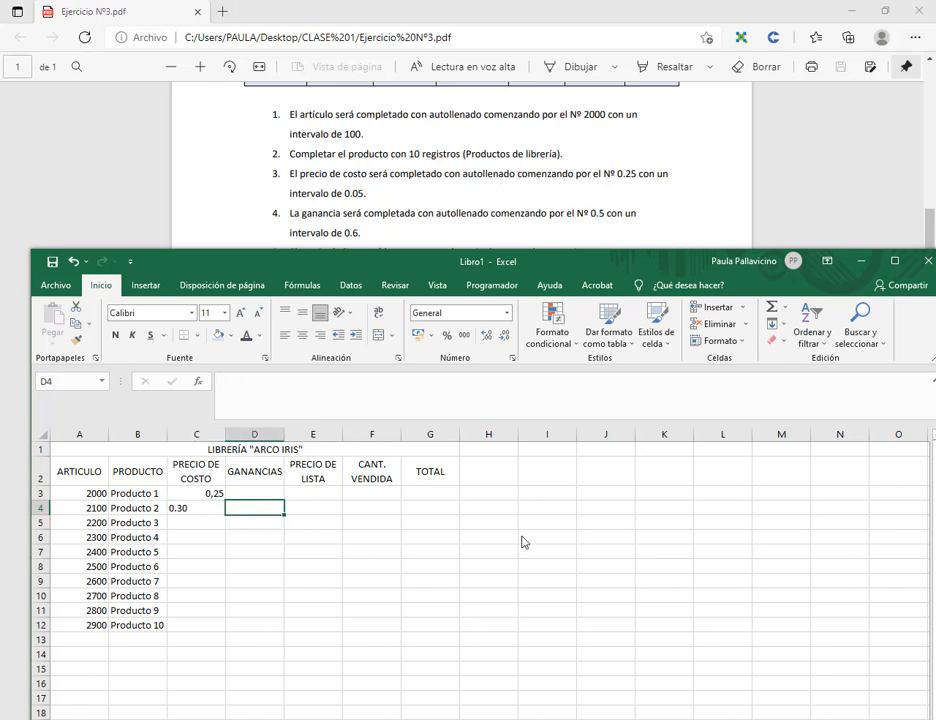
click(212, 509)
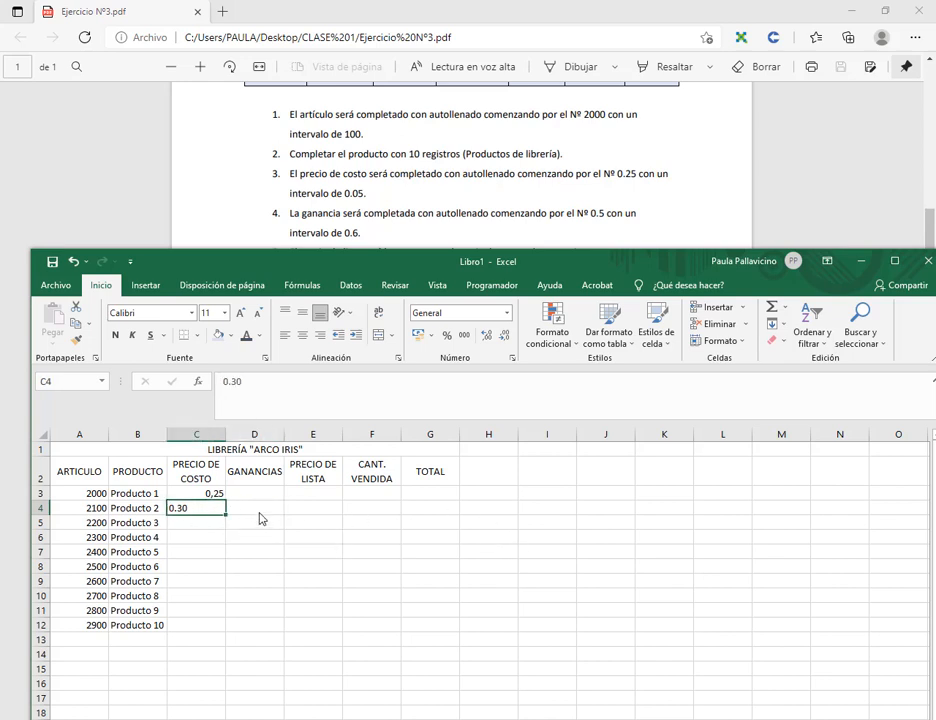
- Try adding the ARTICULO number in A4 and the price in C4 with the formula =A4+C4 in D4
click(260, 517)
text(=)
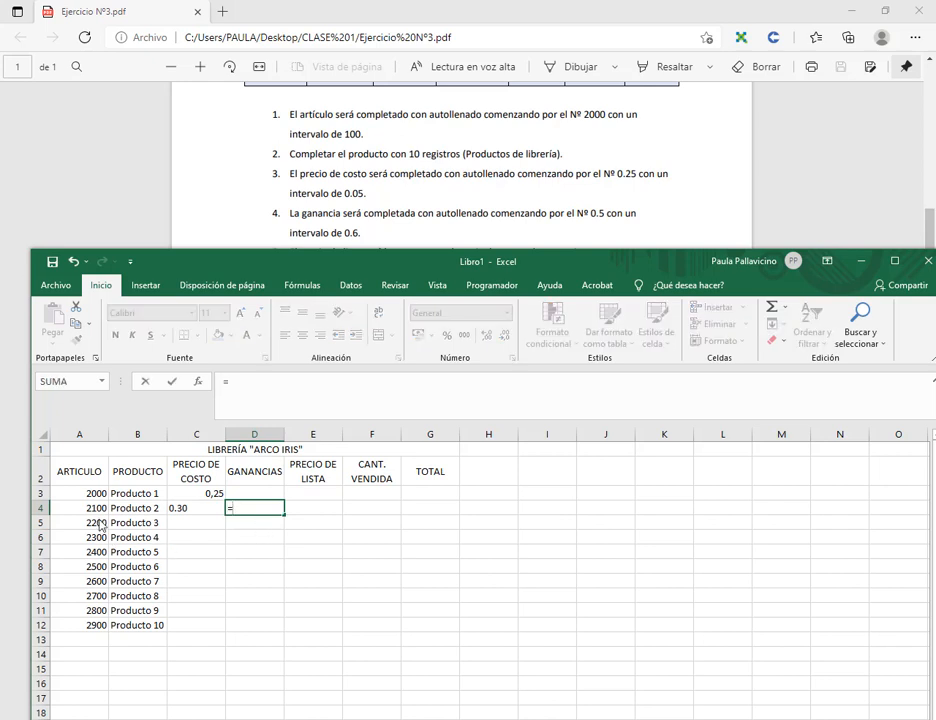
click(92, 510)
text(+)
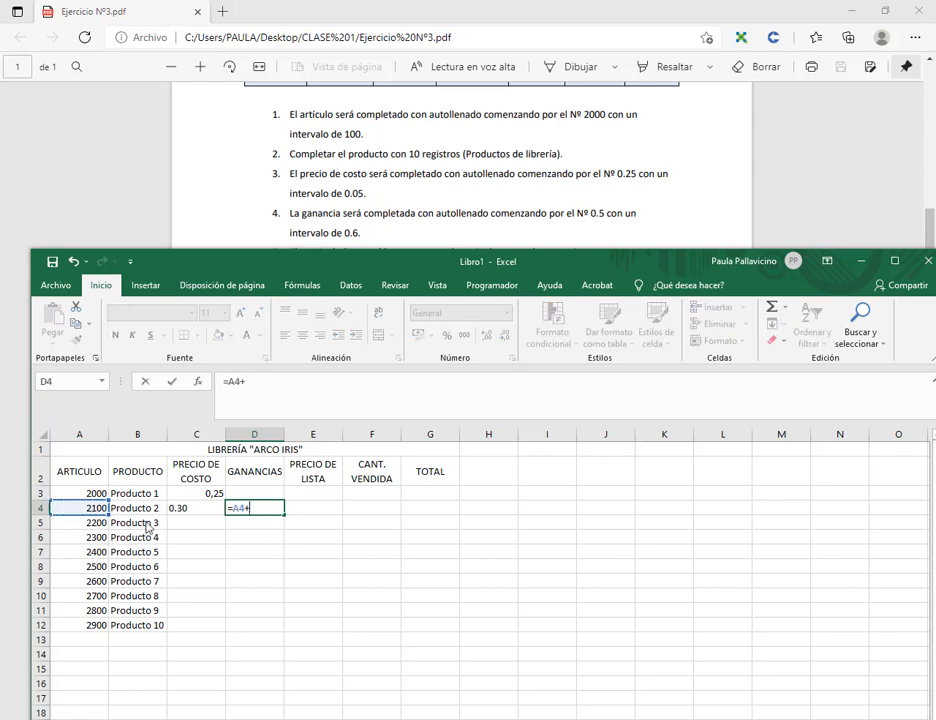
click(192, 513)
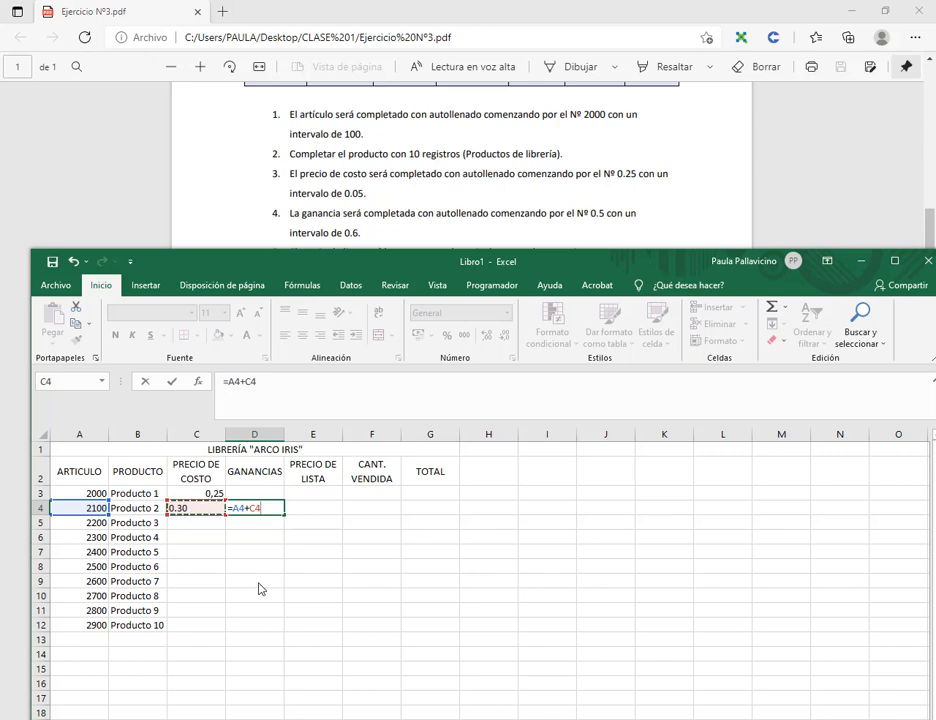
key(Return)
click(257, 513)
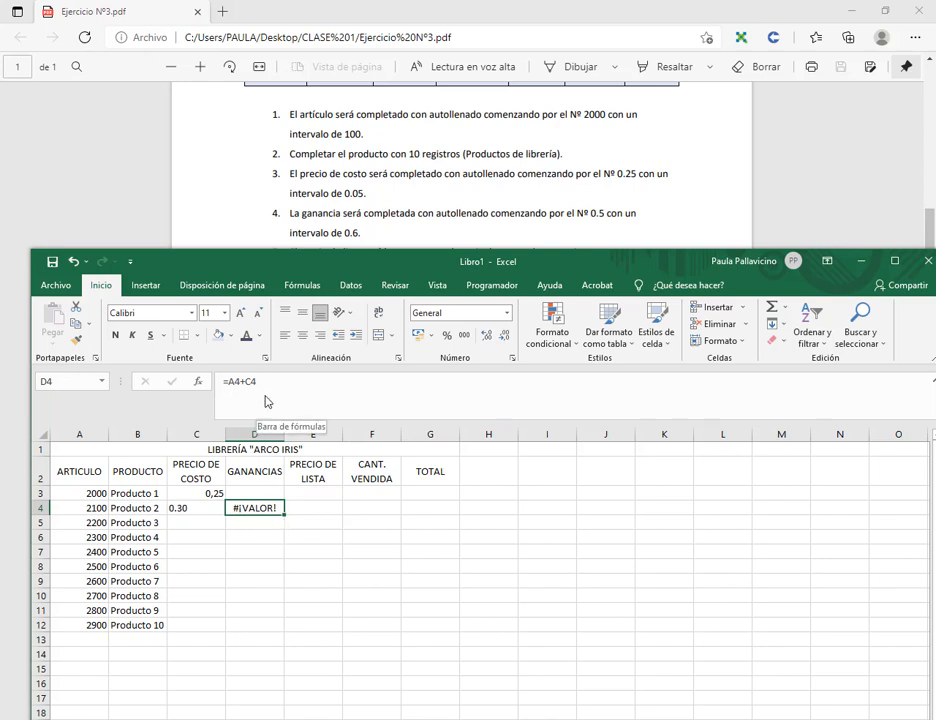
- Check the cells A4 and C4 used by the test formula, and clear the formula from D4
click(190, 512)
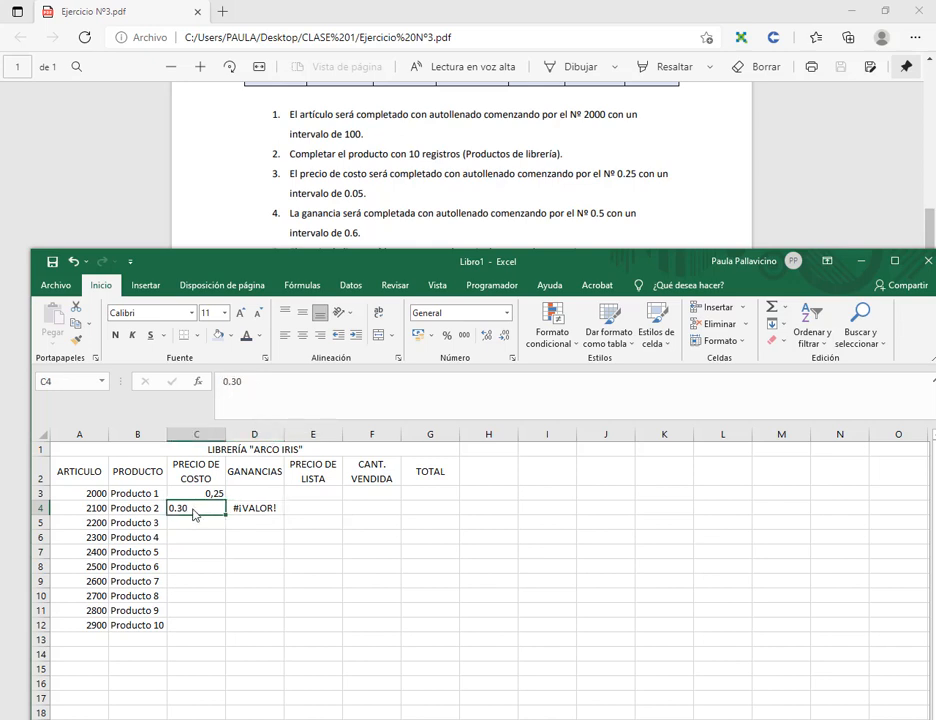
click(99, 510)
click(194, 510)
click(262, 512)
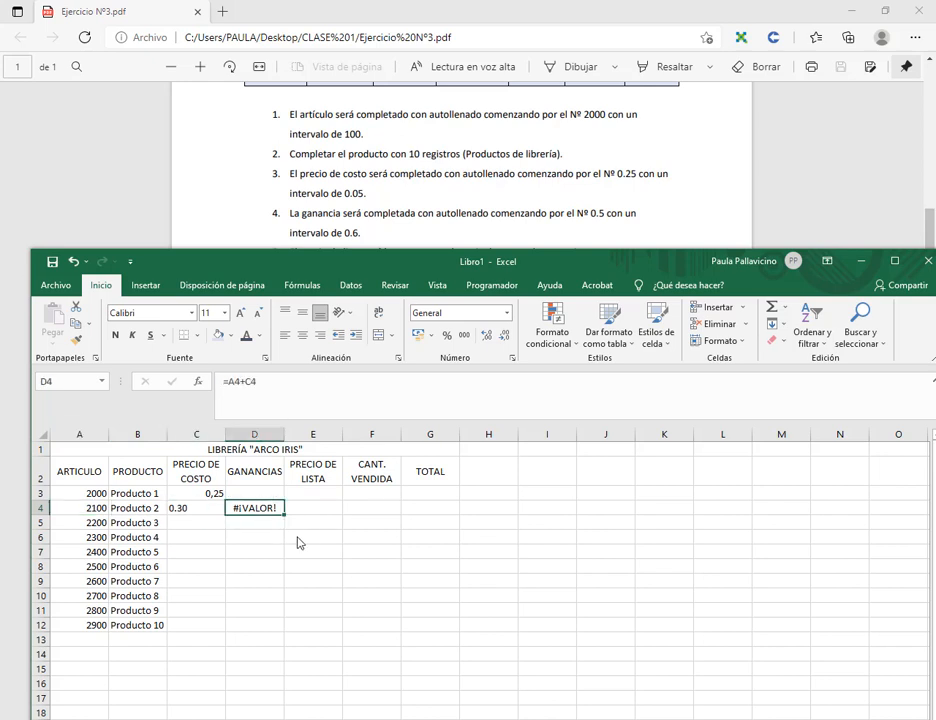
key(Delete)
- Replace the decimal point with a comma in the second PRECIO DE COSTO value, making C4 0,30
key(Left)
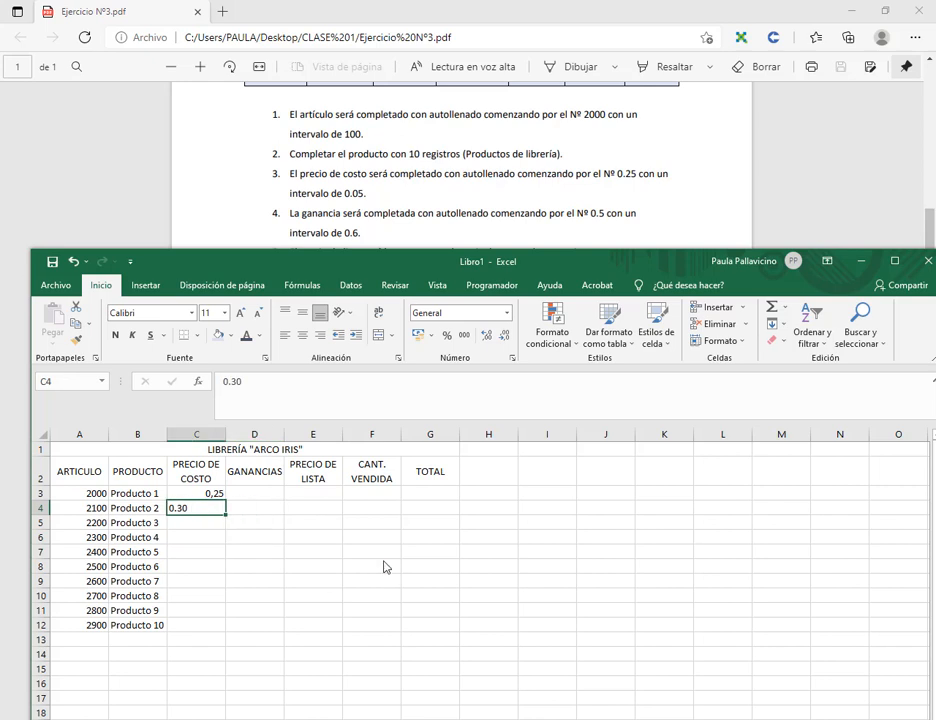
click(233, 386)
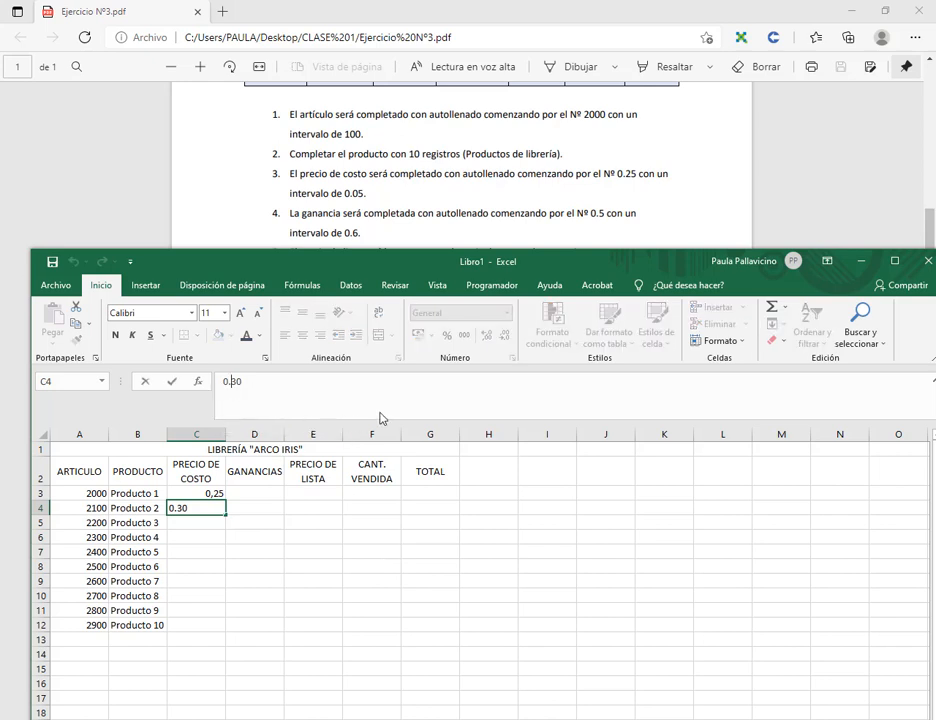
key(BackSpace)
text(,)
key(Return)
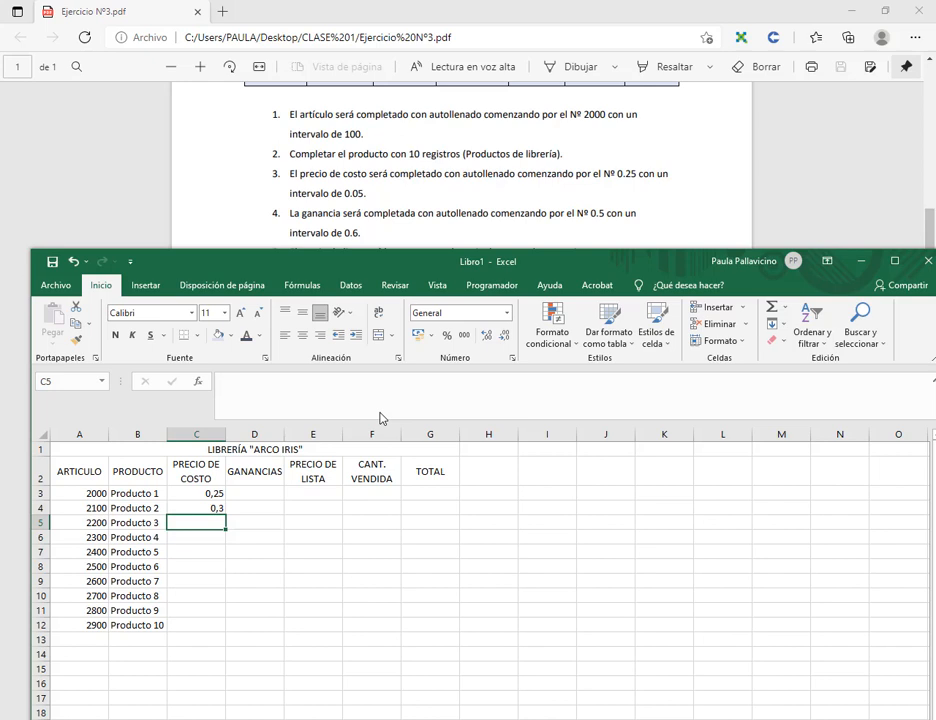
click(194, 495)
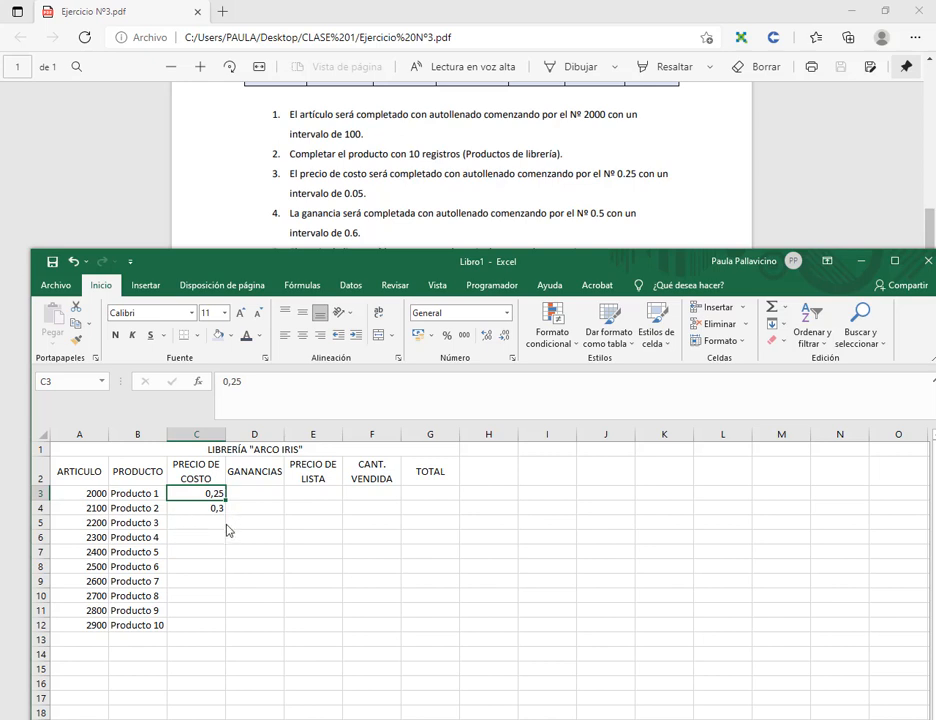
- Remove the second PRECIO DE COSTO value from C4, keeping only the starting value in C3
key(ctrl+z)
key(Down)
key(Down)
key(Down)
key(Down)
key(Down)
click(187, 497)
drag(656, 266, 644, 263)
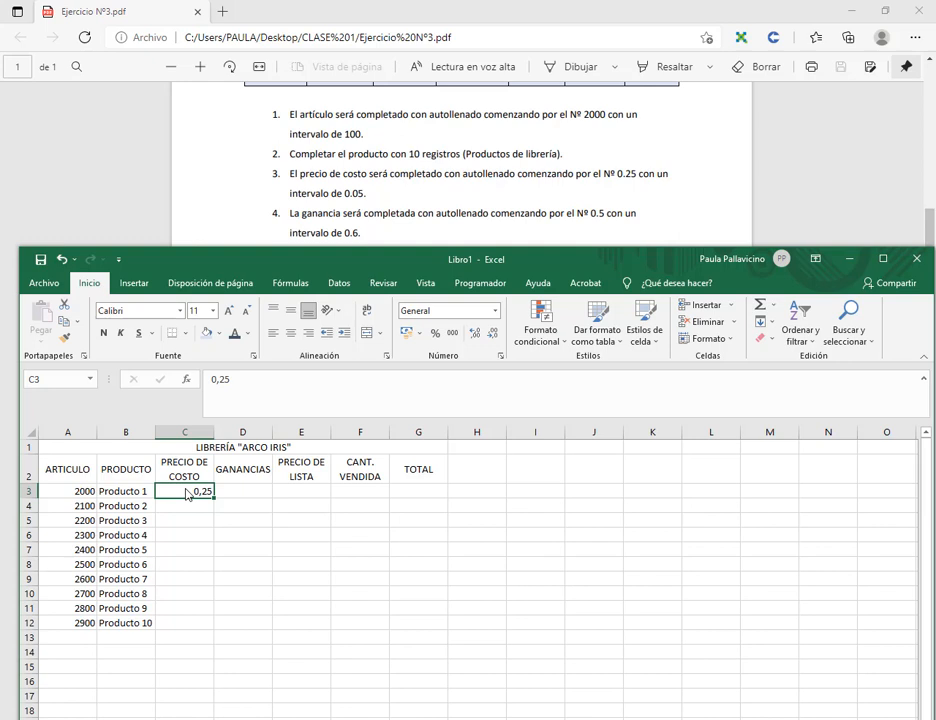
- Fill C3:C12 with a linear column series from the starting value in C3, using an increment of 0,05
drag(188, 493, 184, 627)
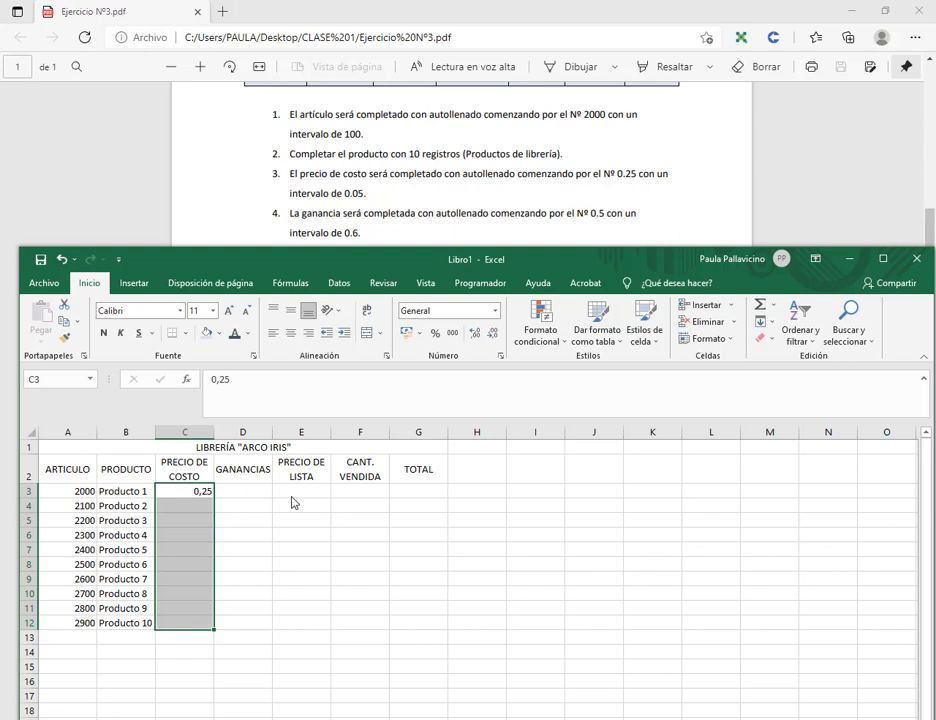
drag(194, 497, 179, 626)
click(772, 330)
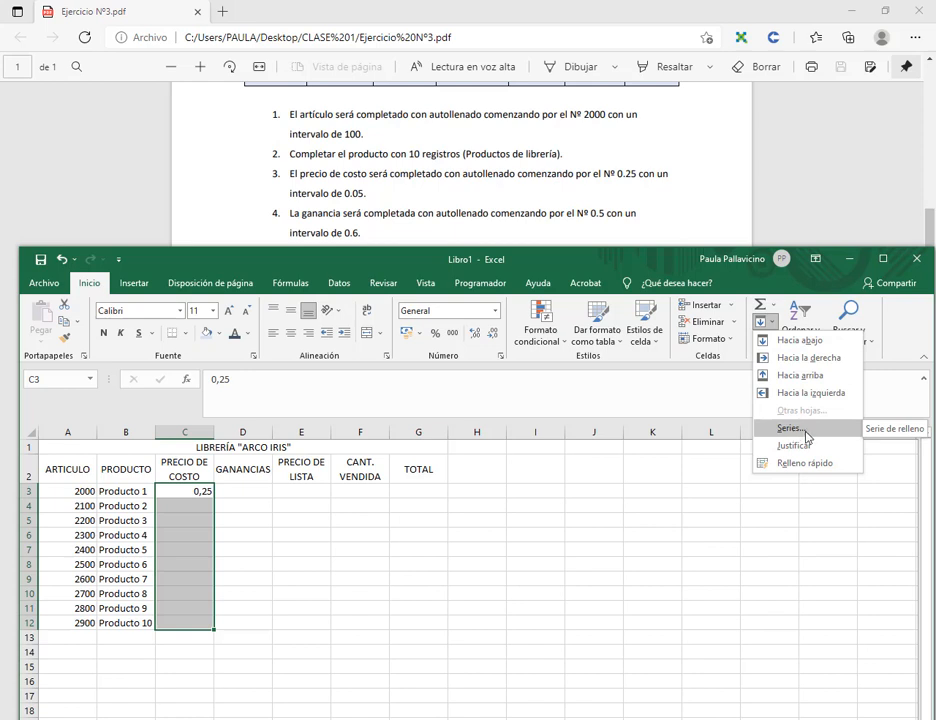
click(792, 428)
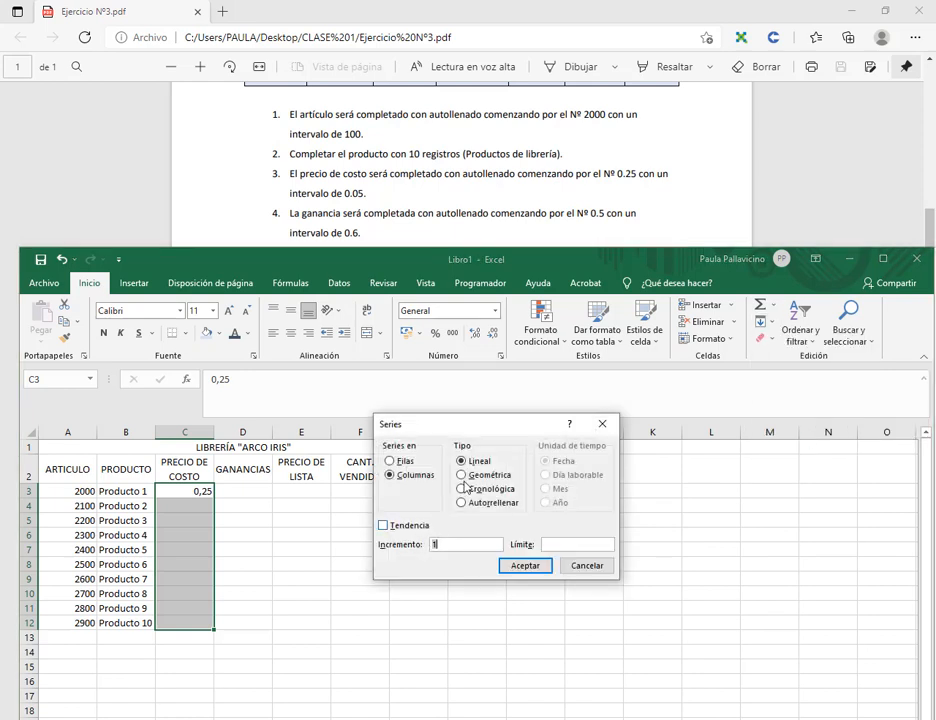
drag(488, 432, 496, 433)
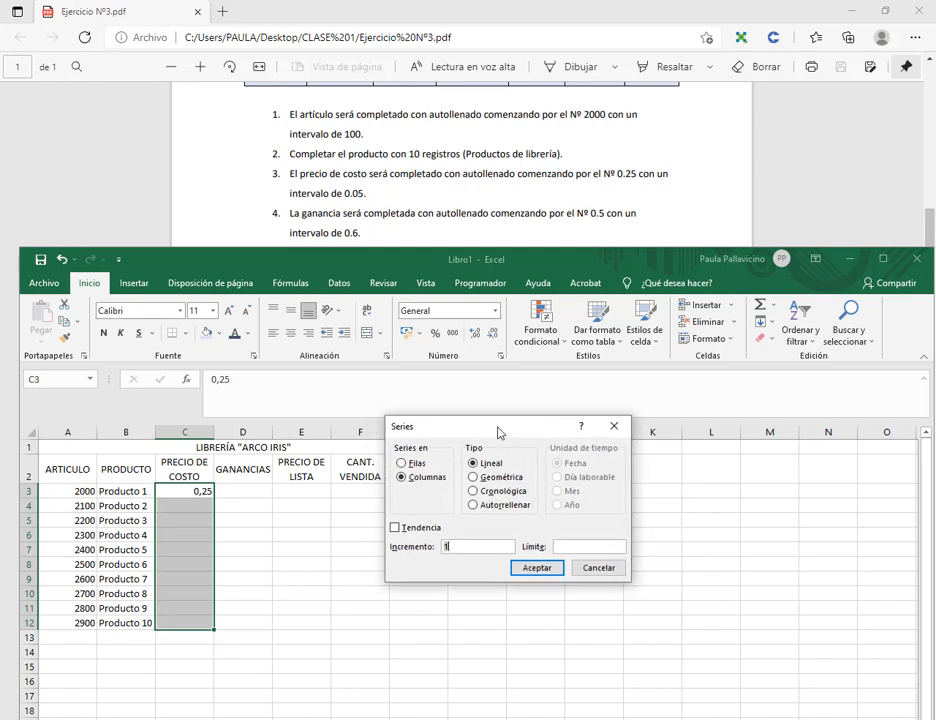
click(490, 548)
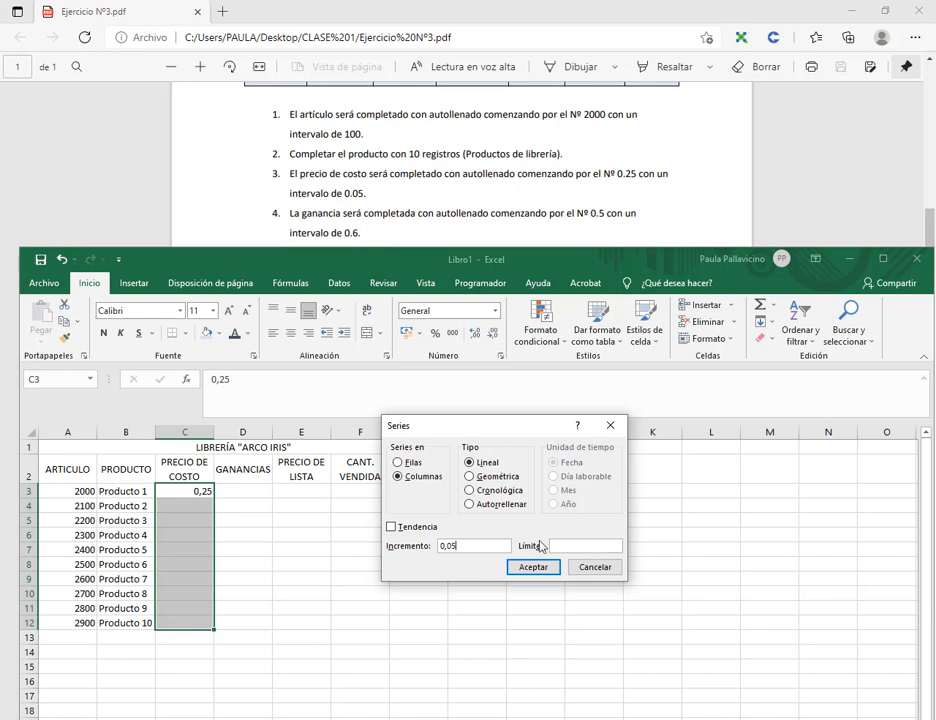
click(540, 567)
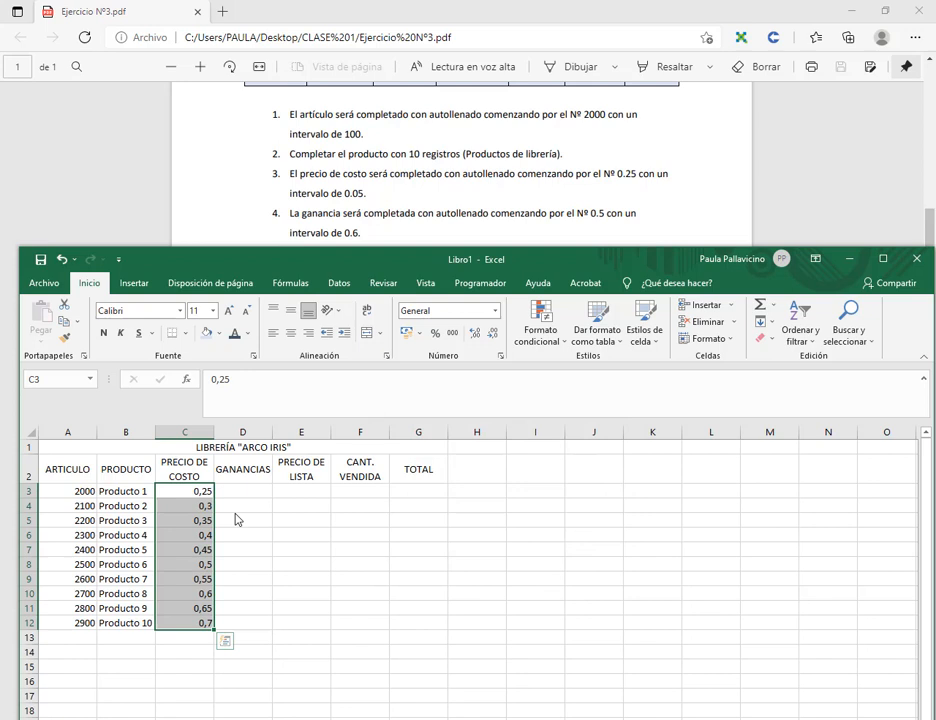
- Delete the filled PRECIO DE COSTO values from C4:C12, keeping the starting value in C3
drag(200, 507, 194, 606)
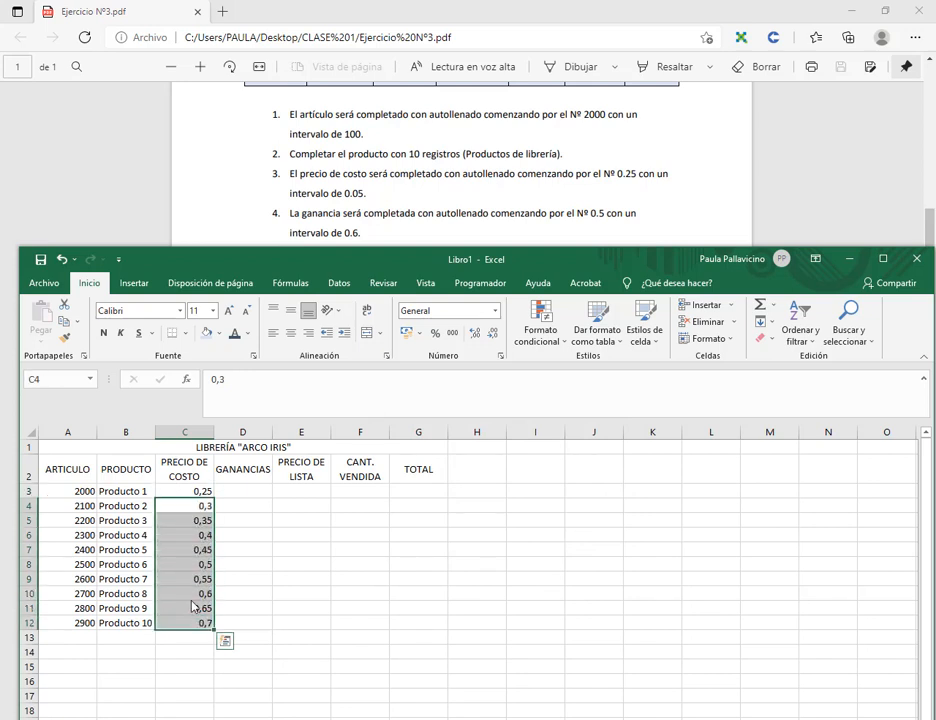
click(80, 507)
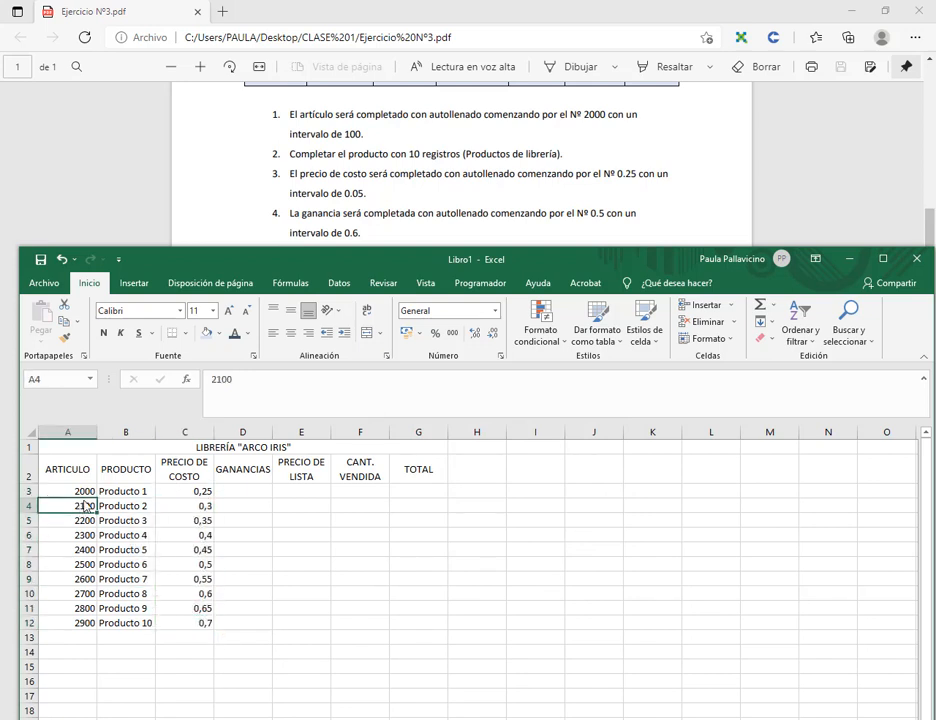
click(195, 494)
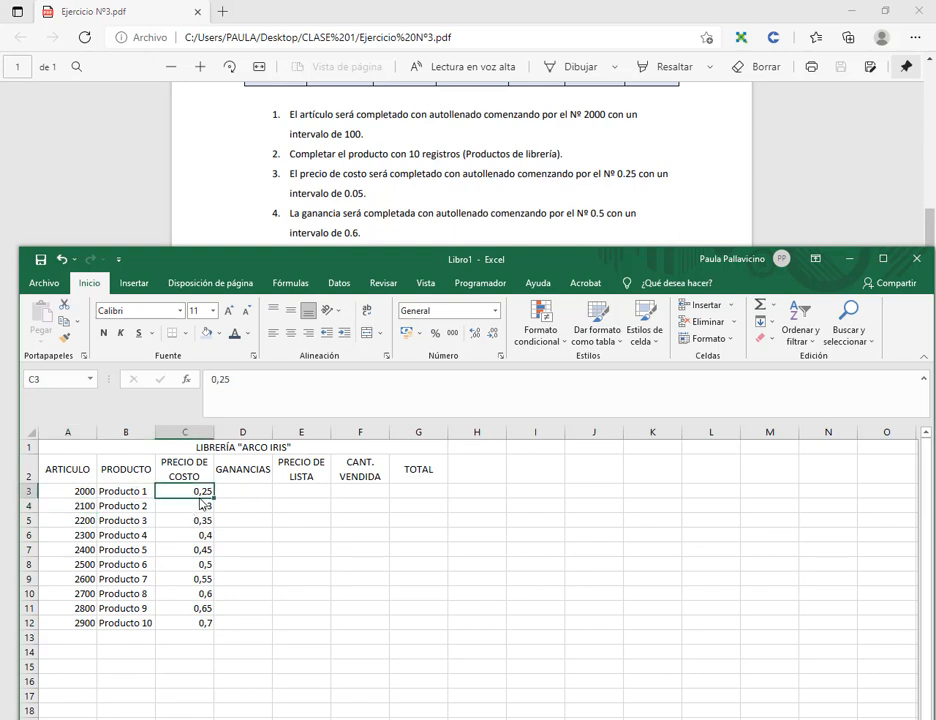
drag(200, 506, 196, 624)
key(Delete)
click(392, 553)
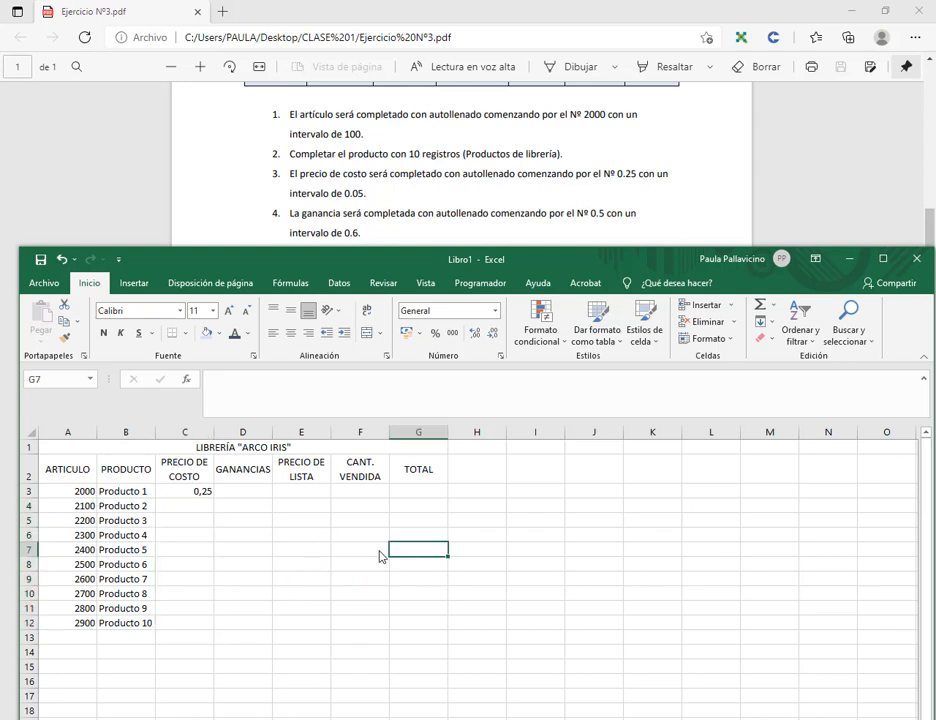
- Refill the PRECIO DE COSTO column from C3 down to C12 as a linear series with an increment of 0,05
click(195, 492)
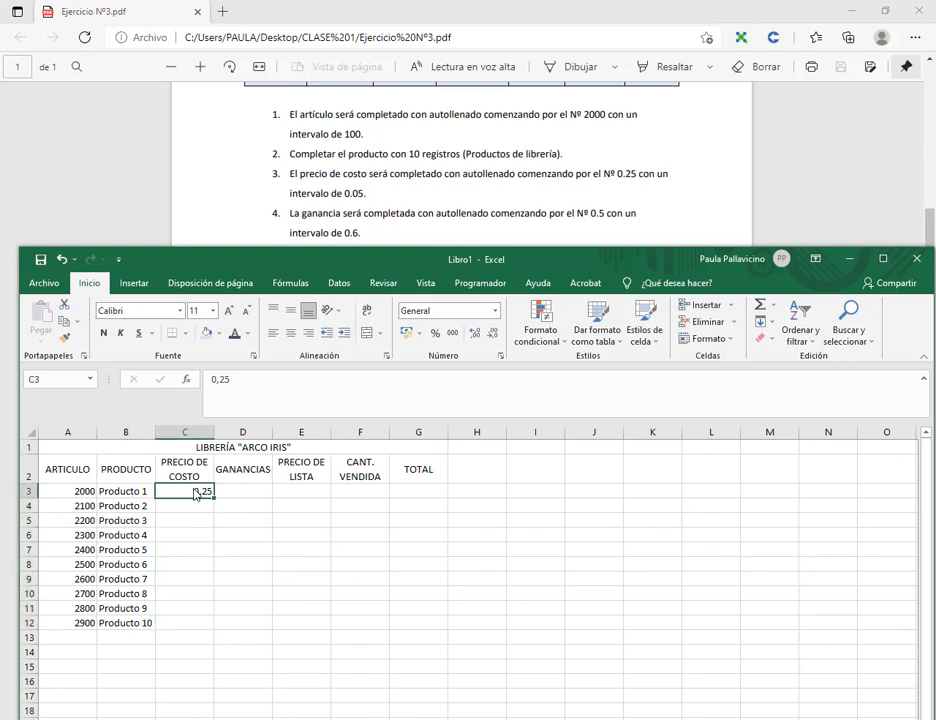
drag(197, 494, 195, 623)
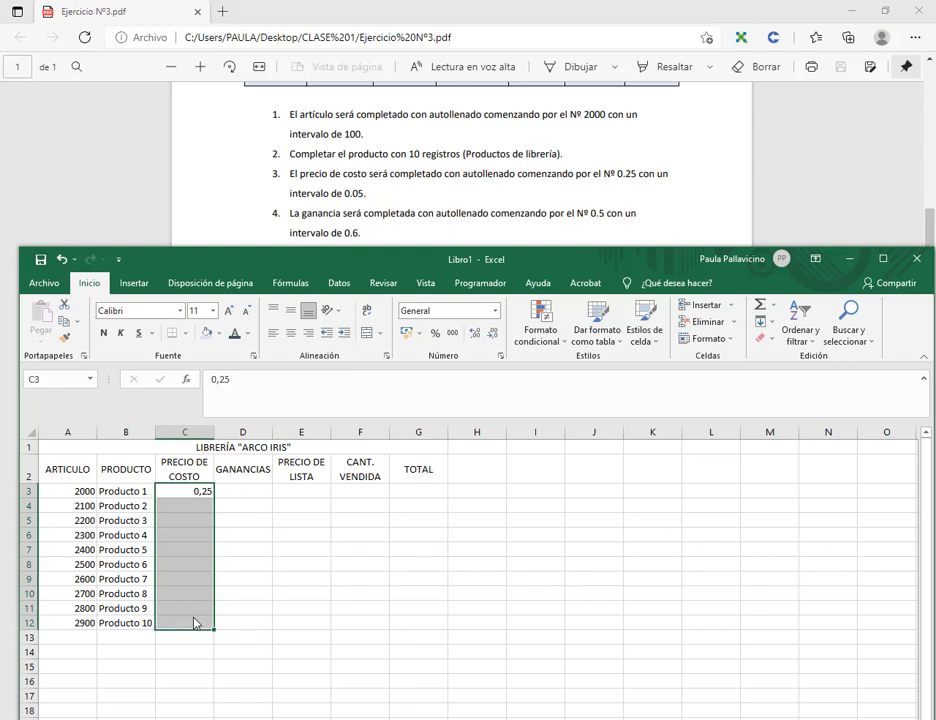
click(772, 324)
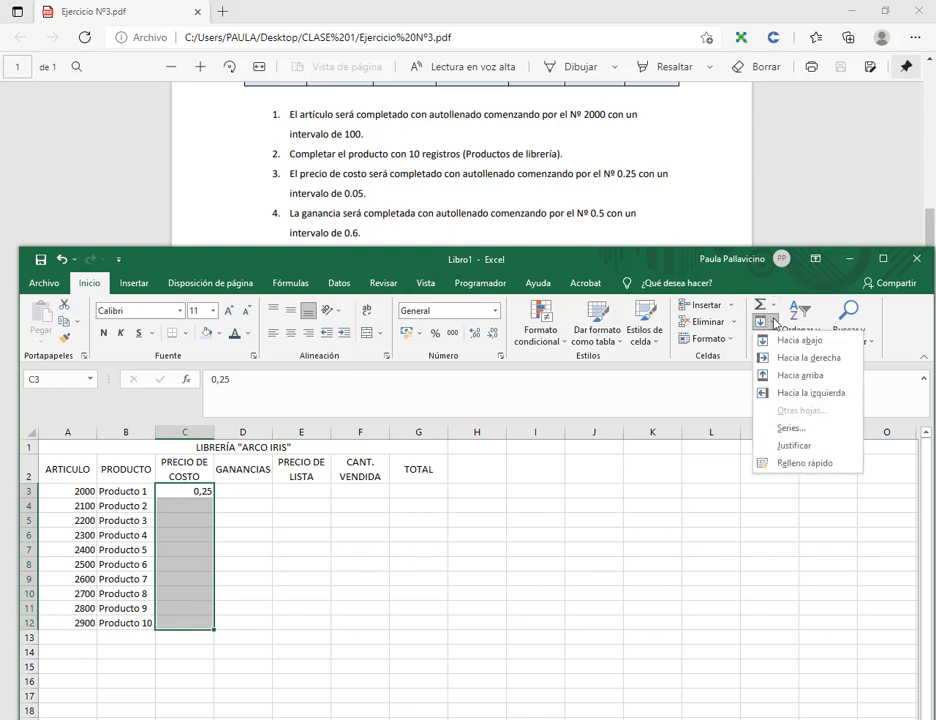
click(760, 328)
click(762, 326)
click(767, 329)
click(762, 329)
click(791, 428)
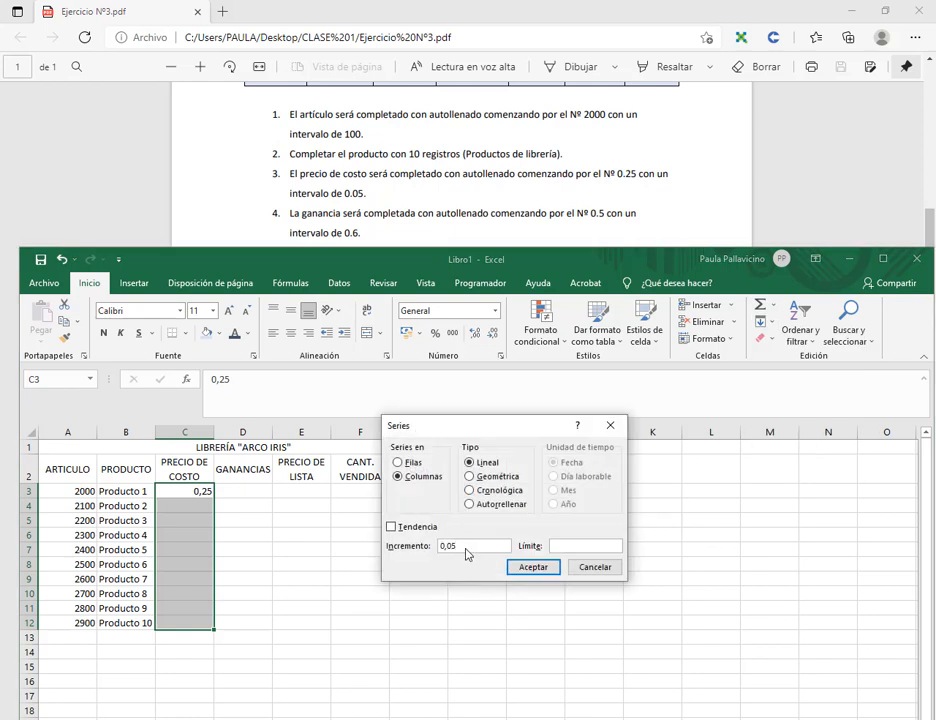
click(534, 566)
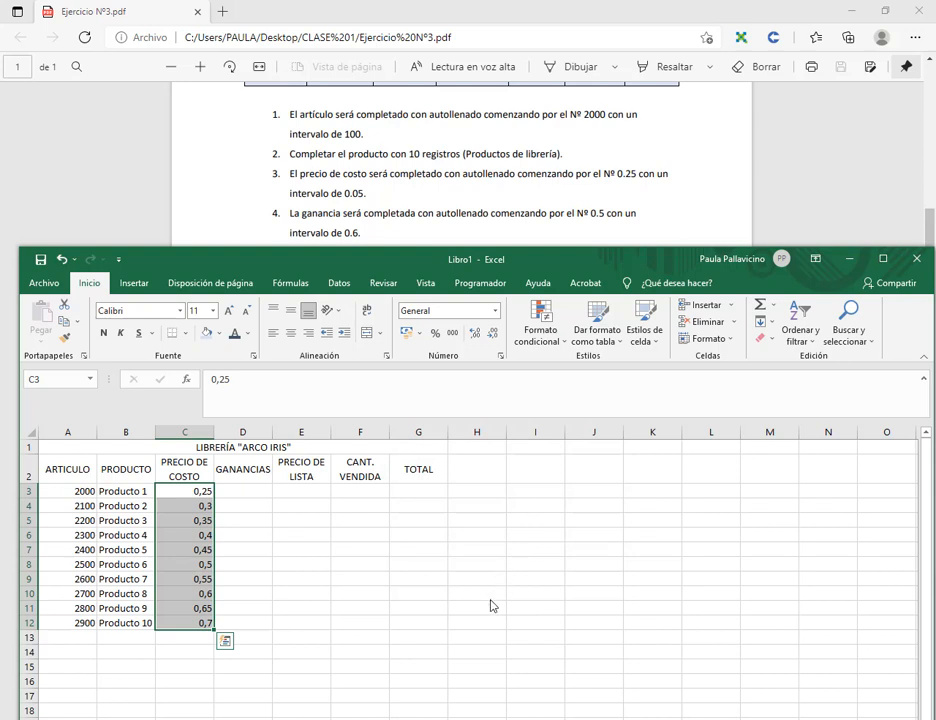
- Review the filled PRECIO DE COSTO values from C3 down to C12 to check the interval between them
click(188, 494)
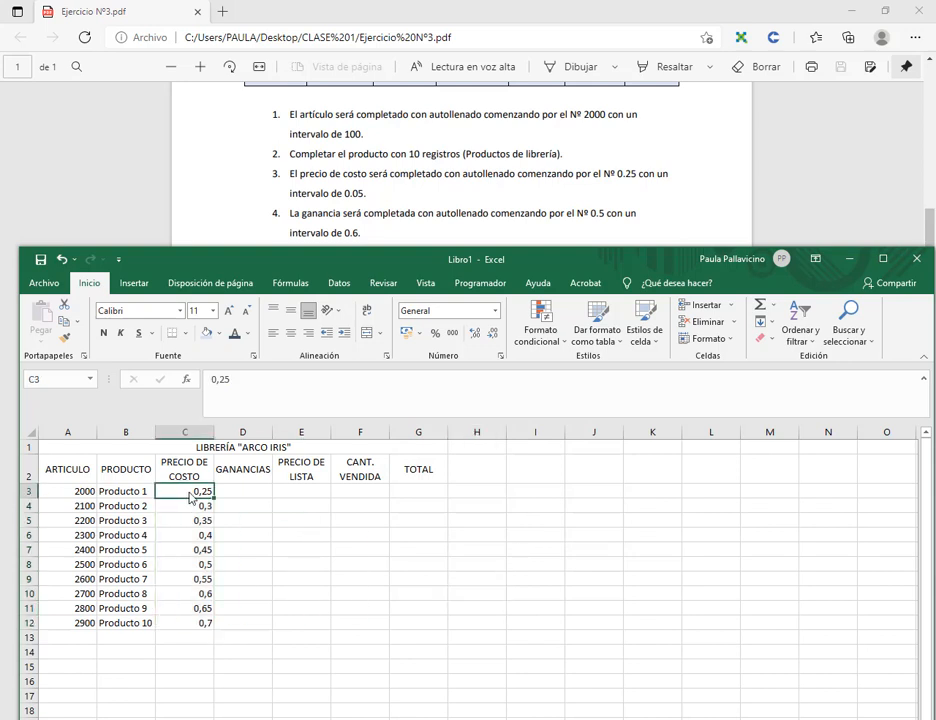
click(193, 511)
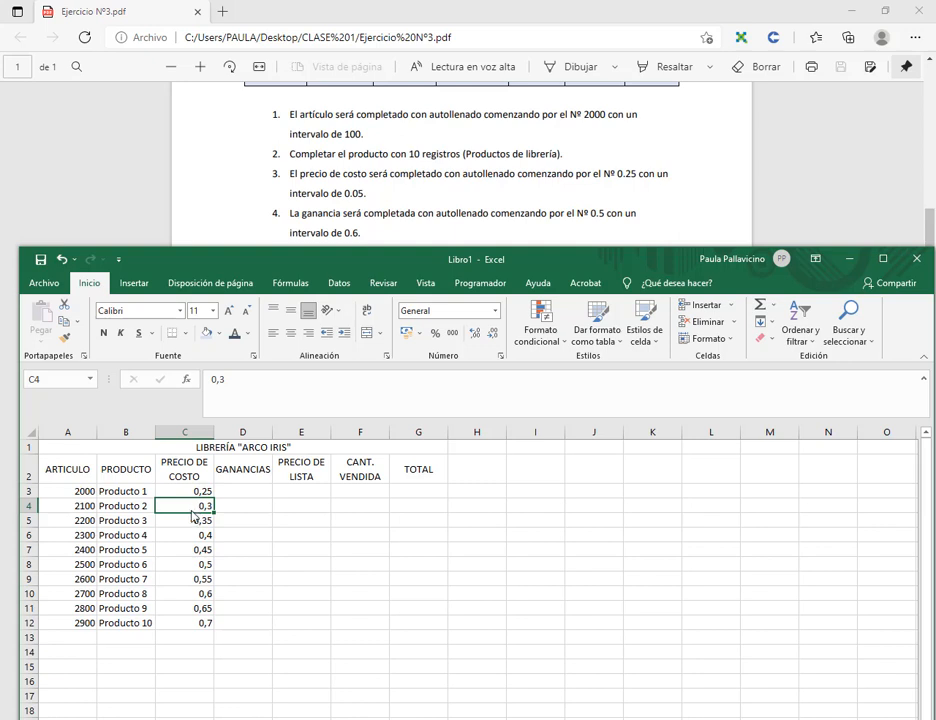
click(197, 535)
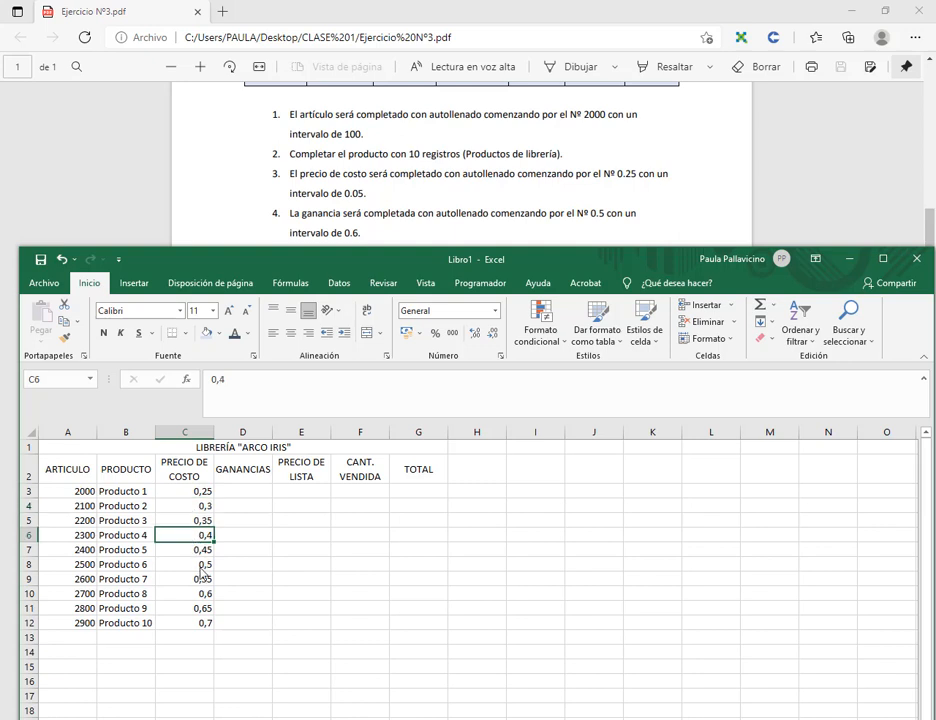
click(201, 564)
click(200, 593)
click(202, 624)
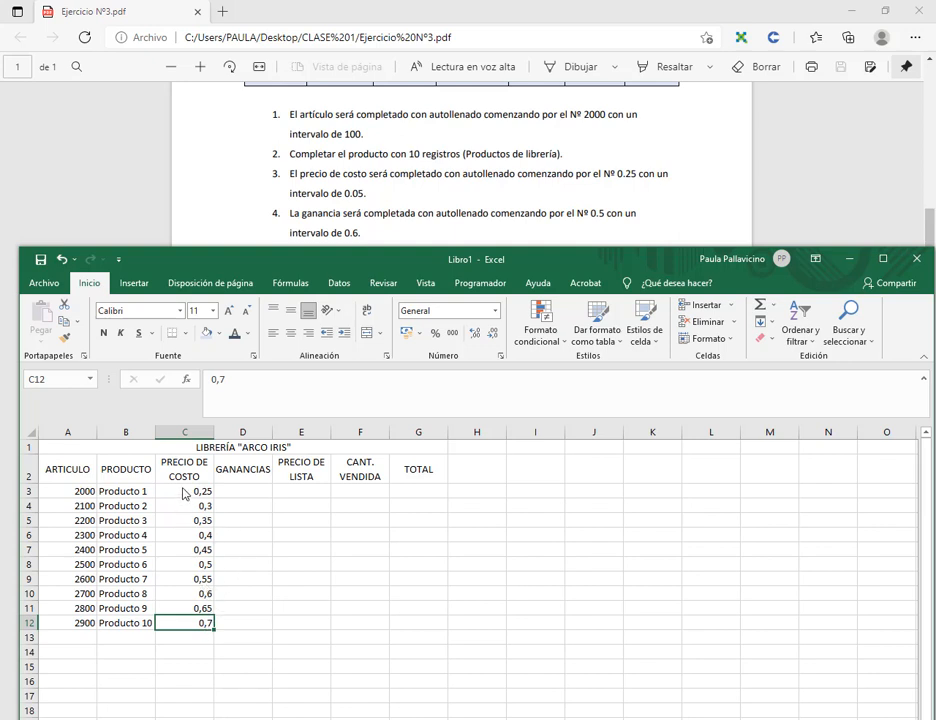
- Apply the thousands-separator number style to the PRECIO DE COSTO values in C3:C12 so they show two decimals
drag(209, 494, 211, 626)
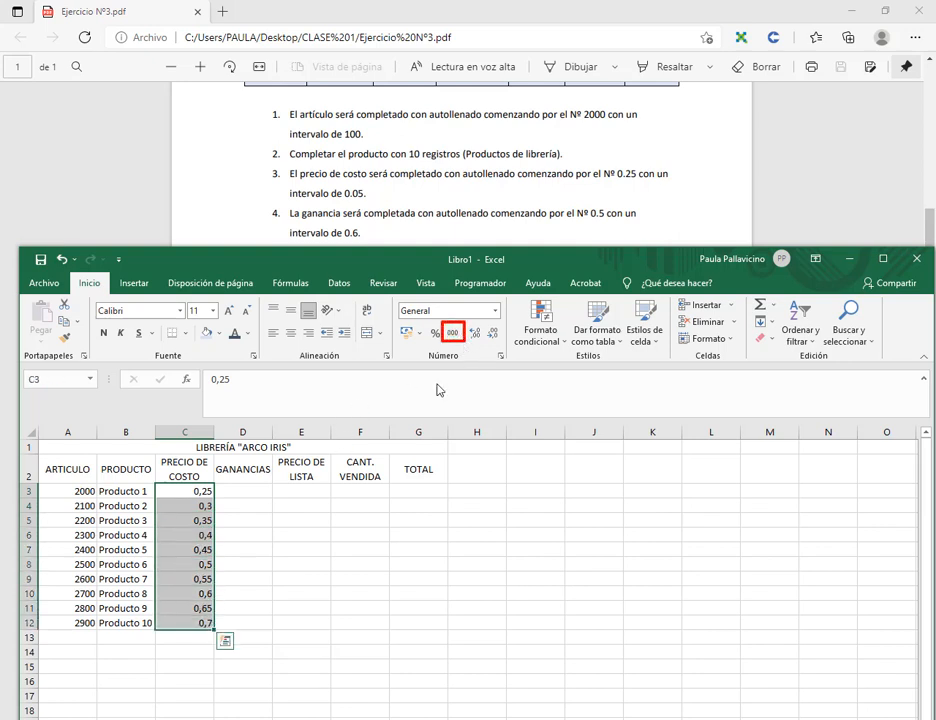
click(453, 336)
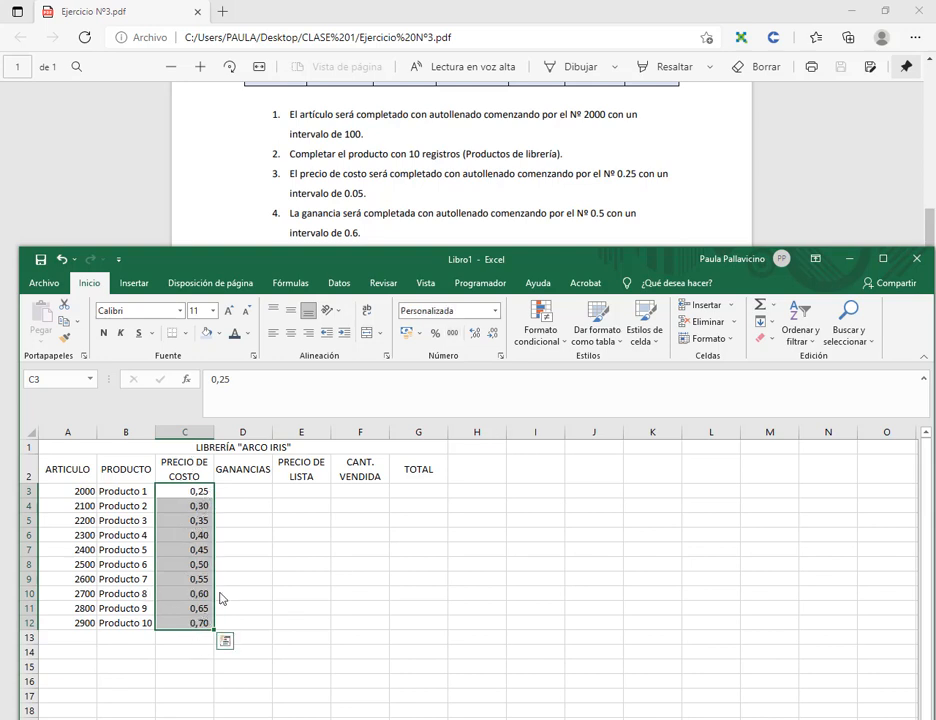
- Enter 0,5 in D3 and fill the GANANCIAS column down to D12 as a linear series with an increment of 0,6
click(243, 491)
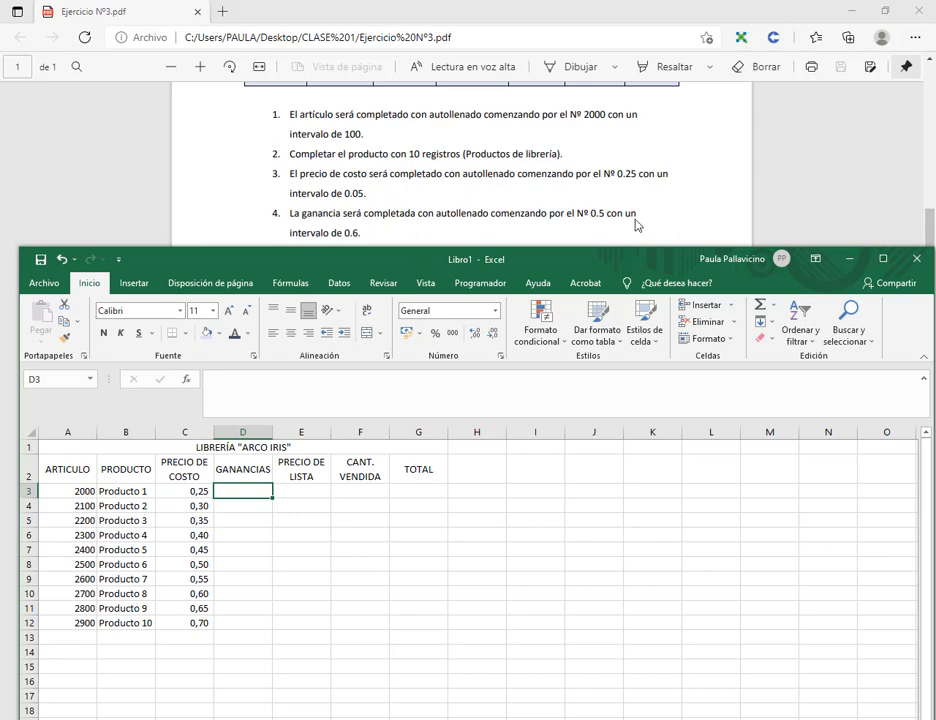
drag(415, 266, 415, 264)
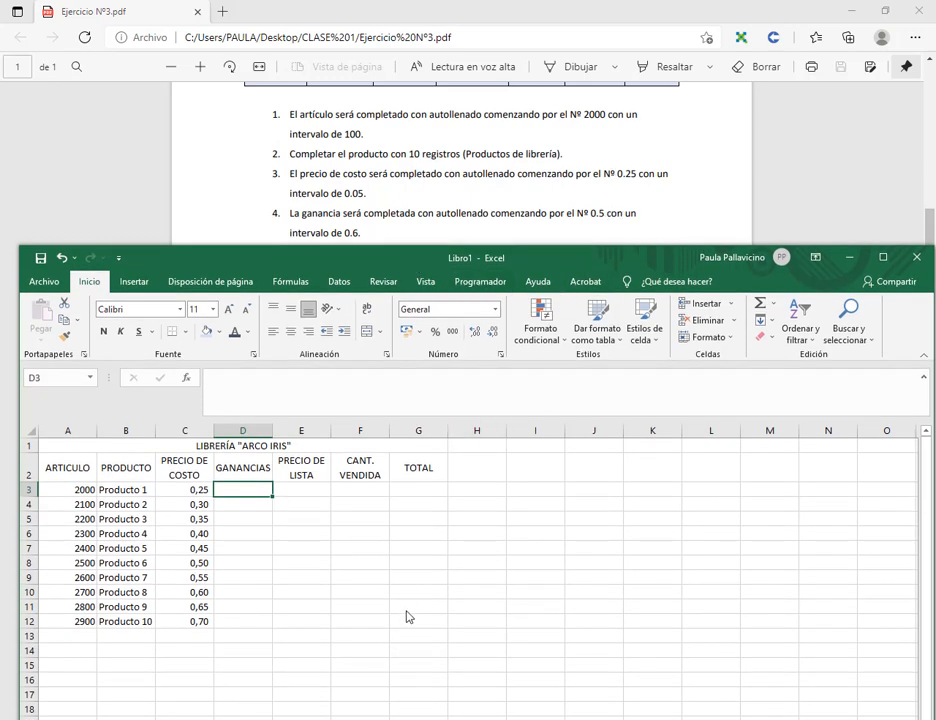
text(0,5)
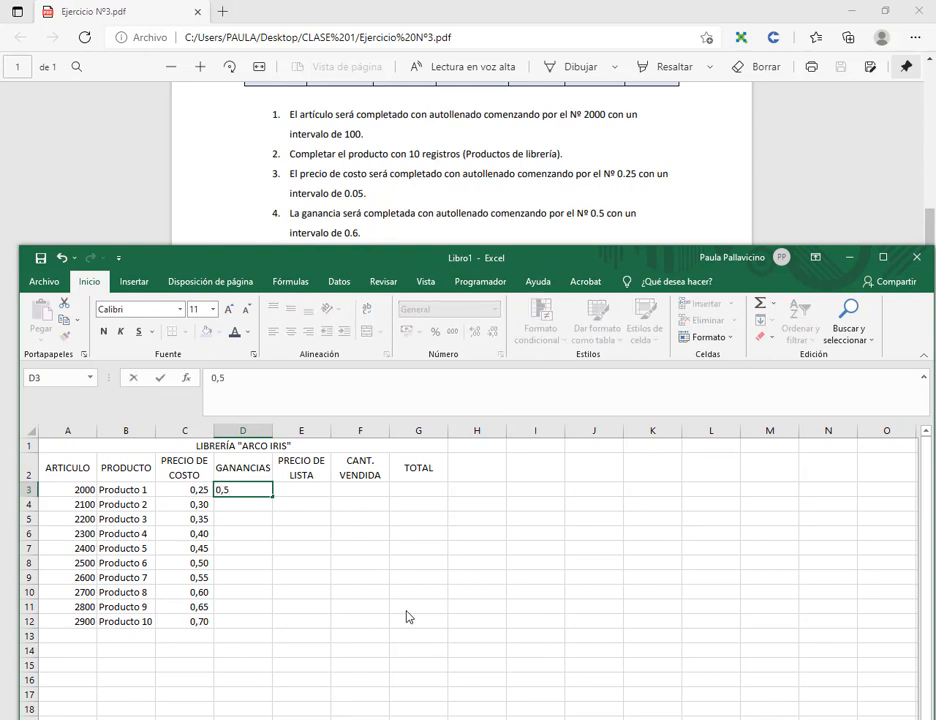
key(Return)
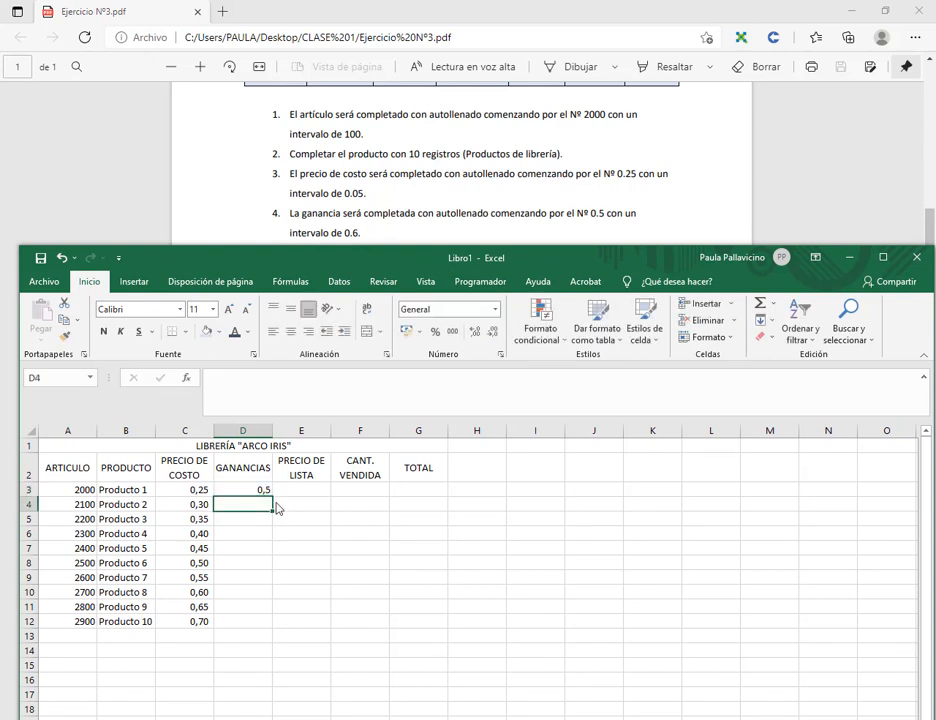
drag(252, 492, 255, 627)
click(765, 320)
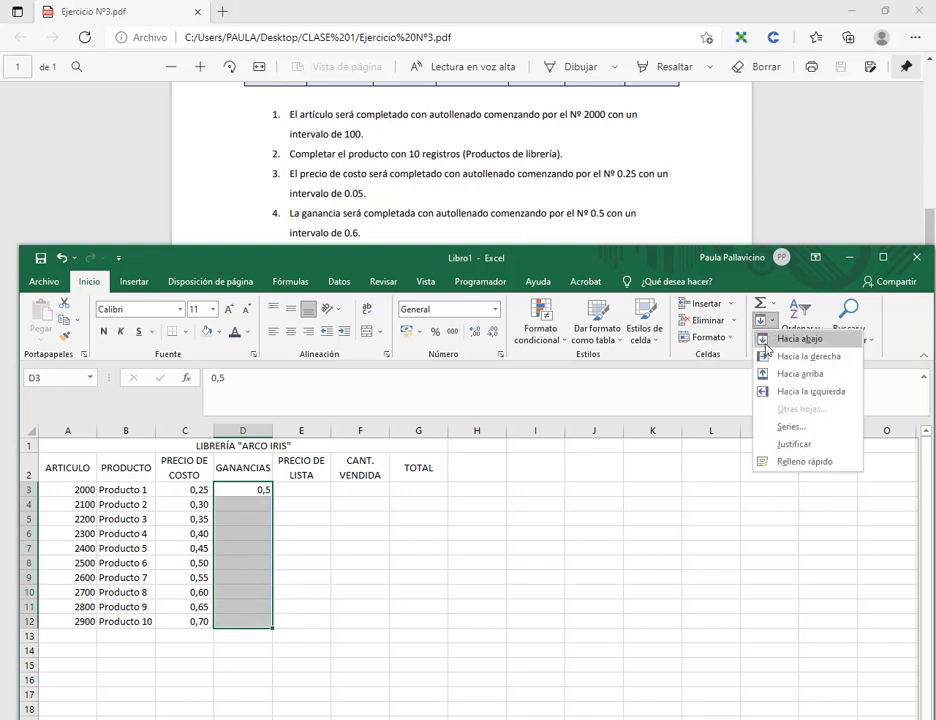
click(779, 428)
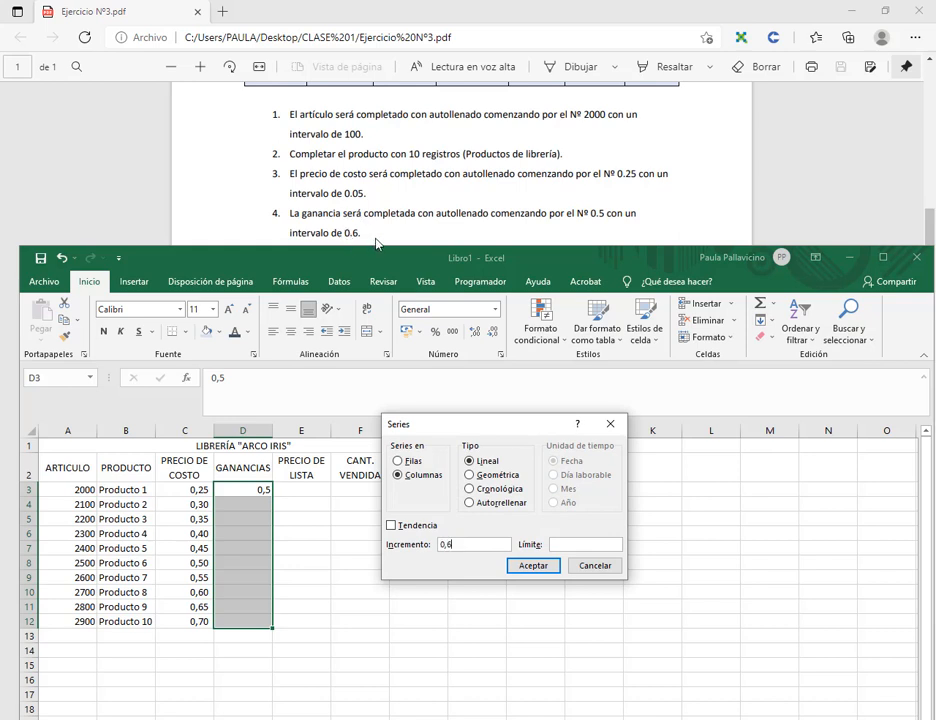
click(533, 565)
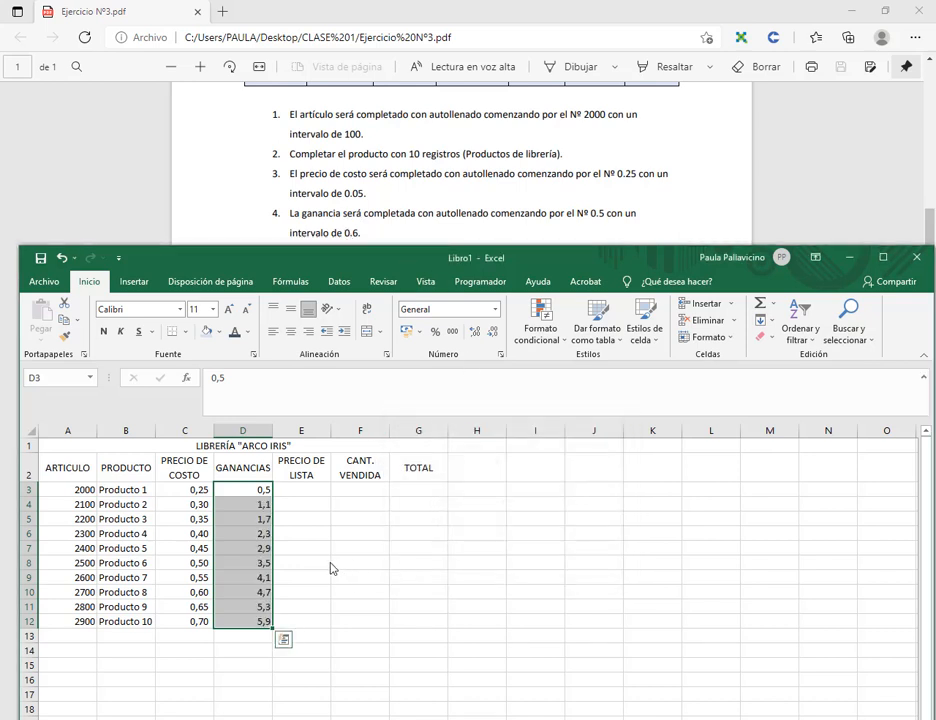
- Calculate PRECIO DE LISTA in E3 with the formula =C3+D3 and copy it down to E12
click(309, 491)
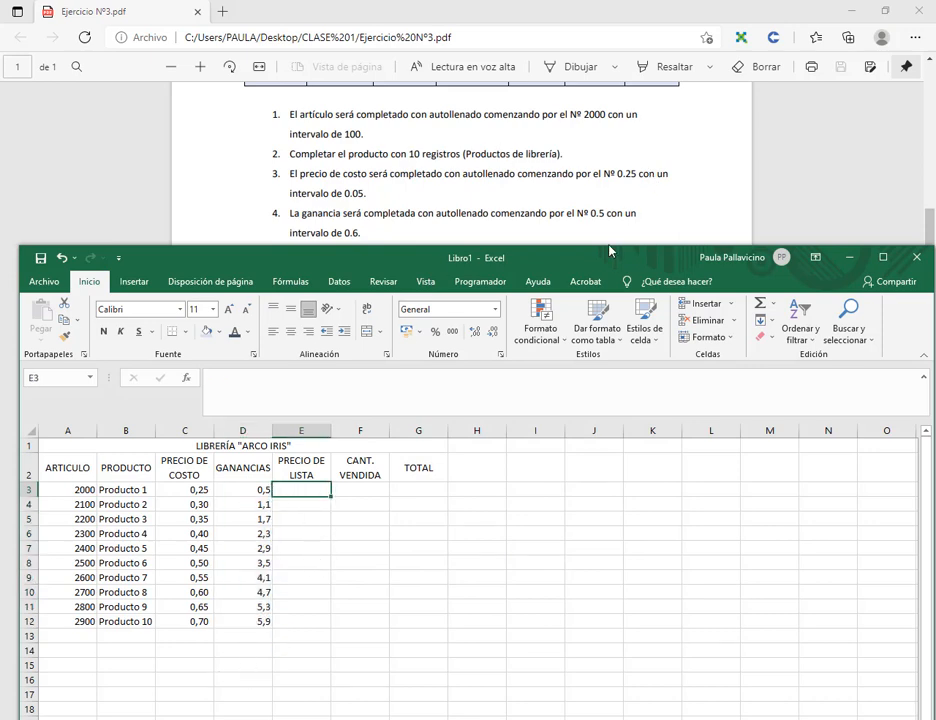
drag(598, 264, 593, 291)
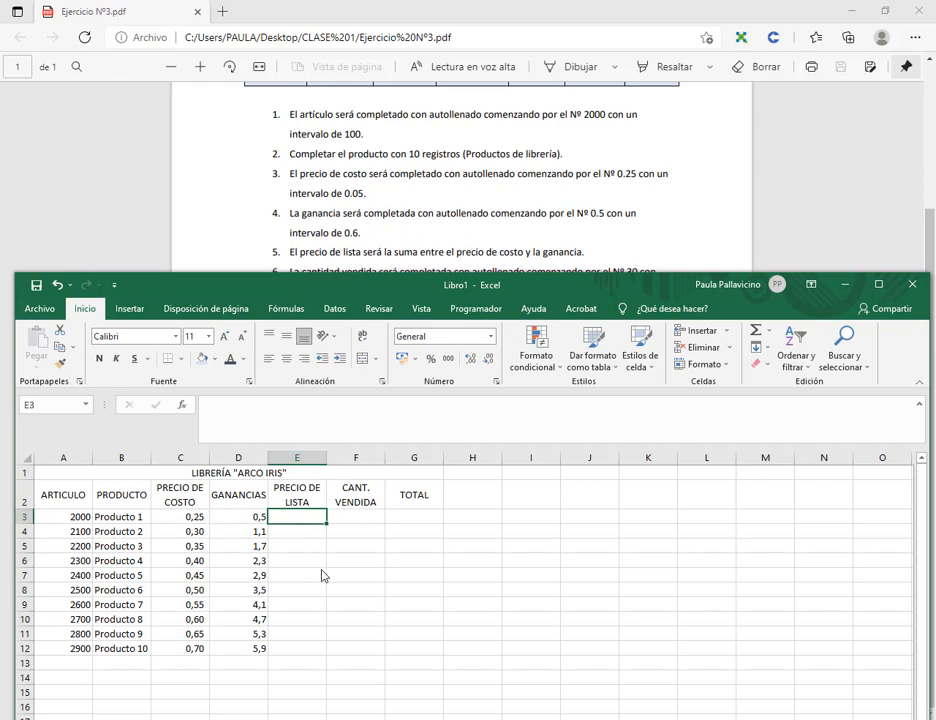
text(=)
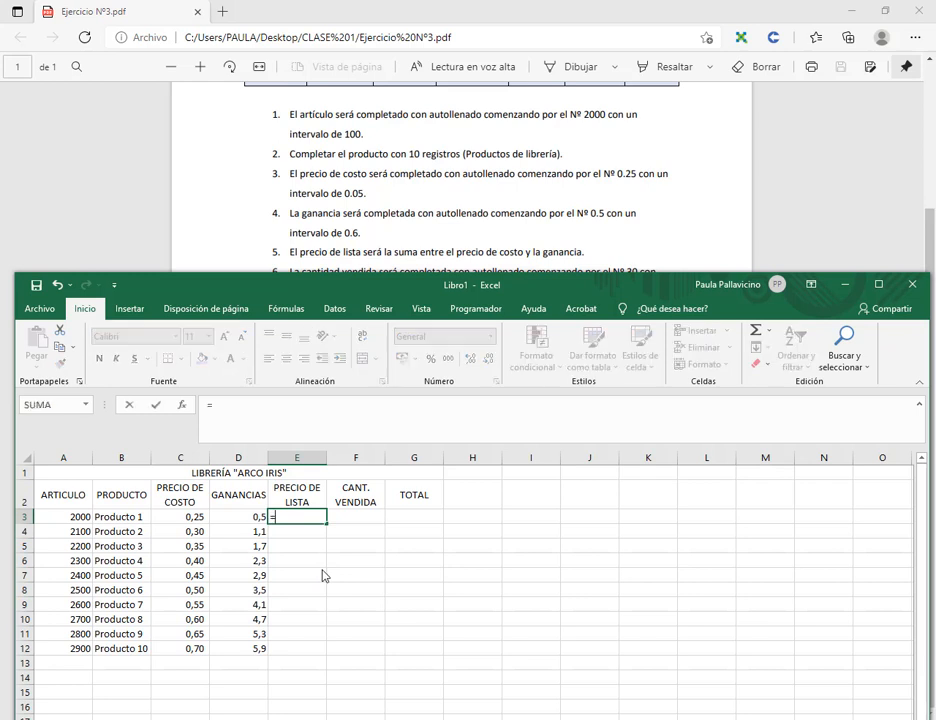
click(180, 517)
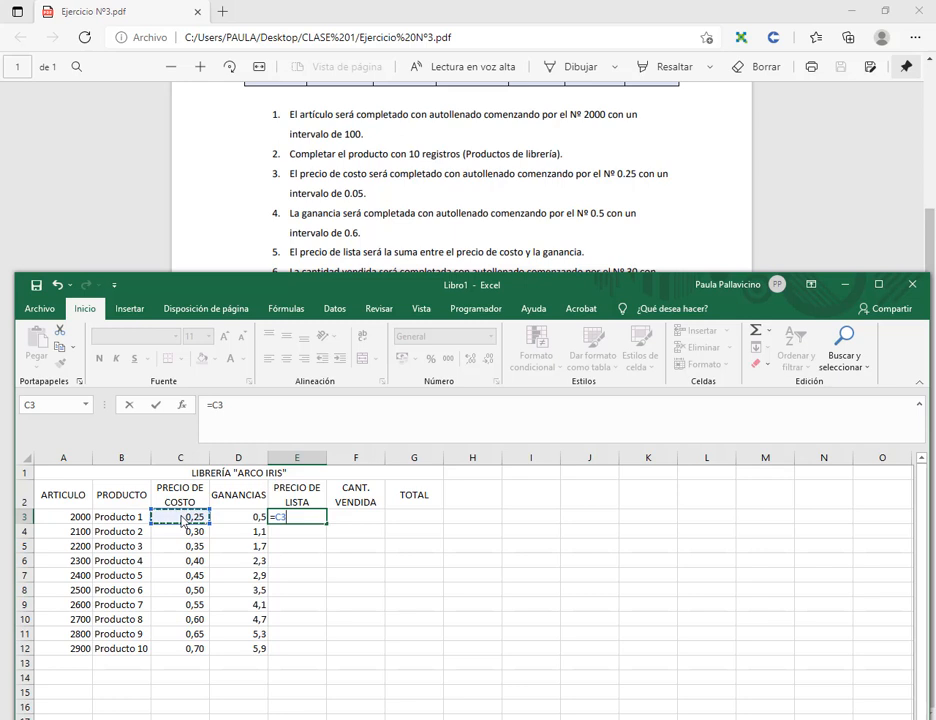
text(+)
click(245, 517)
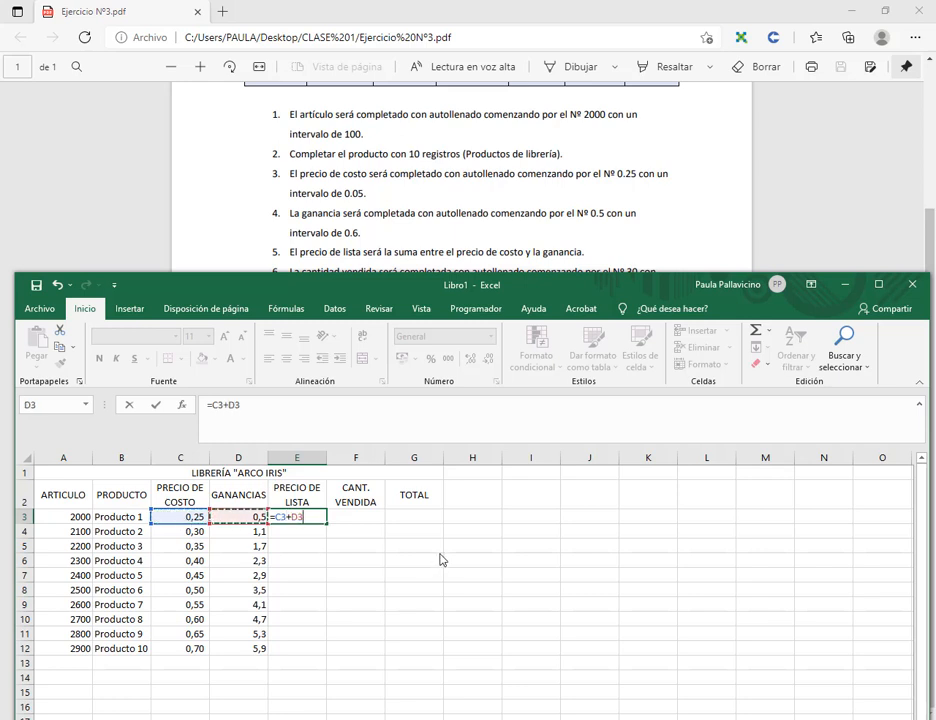
key(Return)
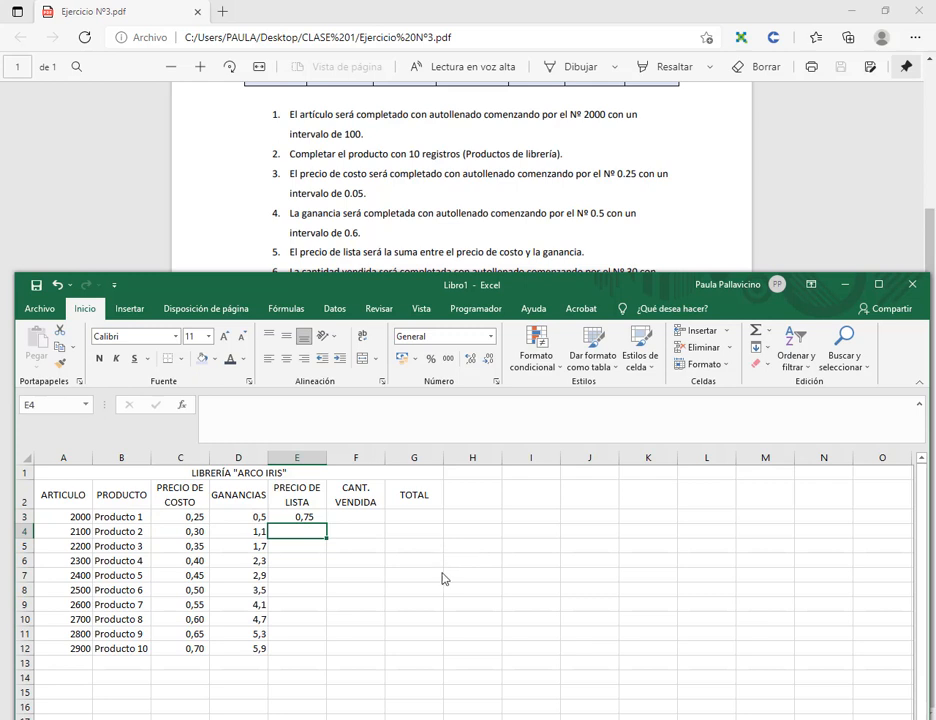
click(297, 518)
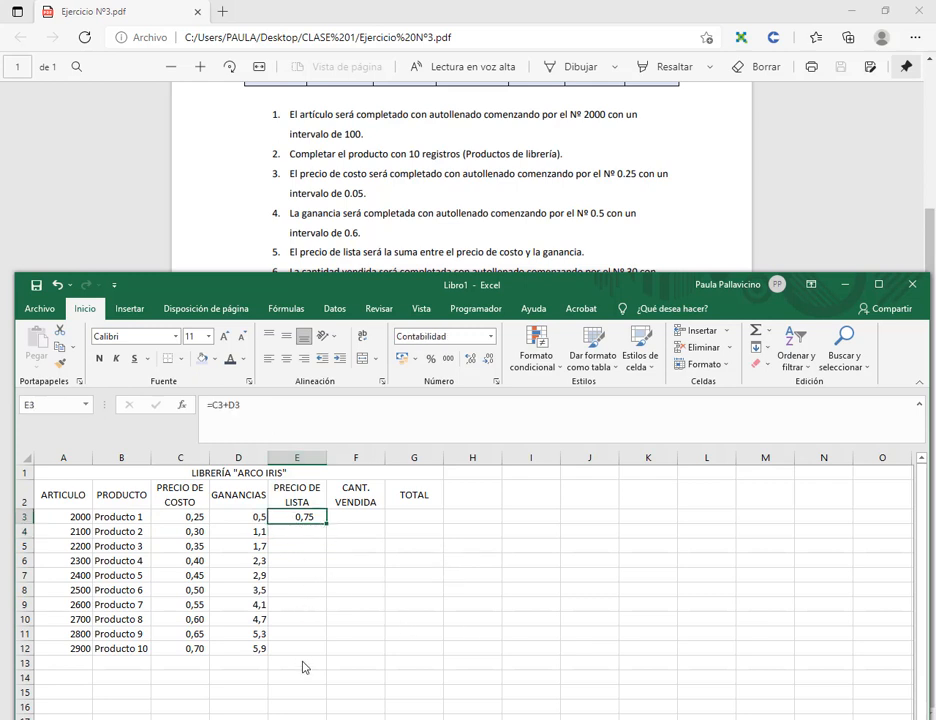
double_click(325, 526)
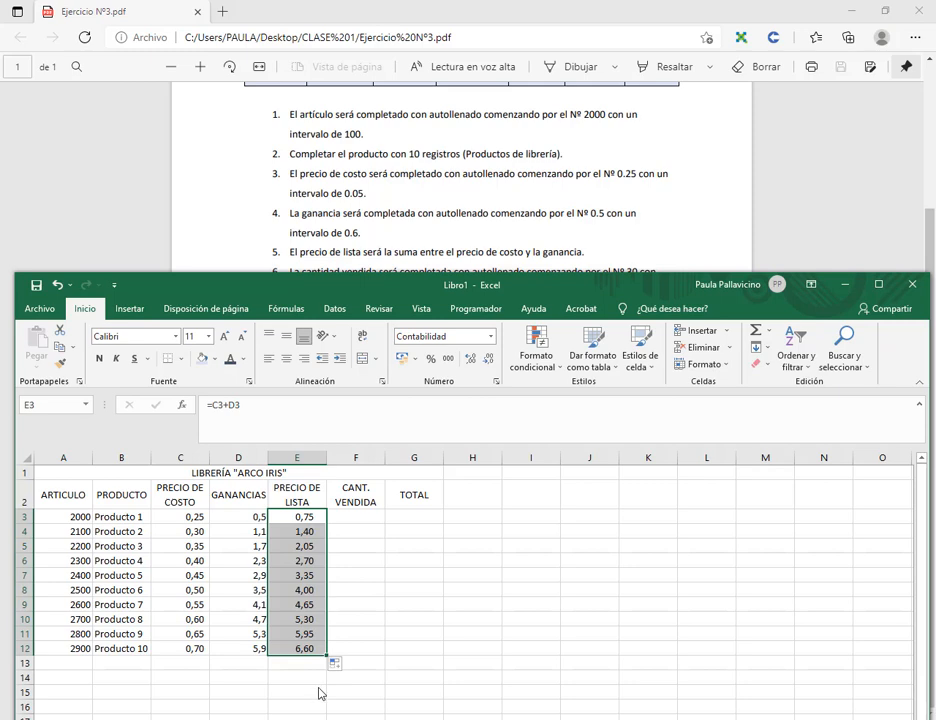
- Enter 30 as the starting CANT. VENDIDA value in F3
drag(556, 294, 564, 323)
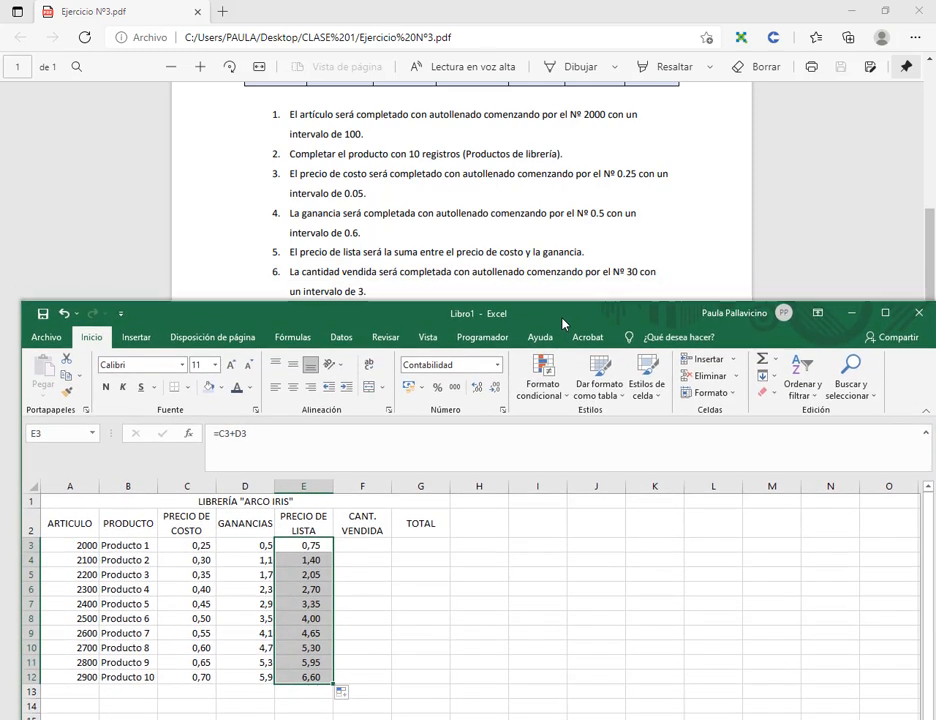
click(374, 546)
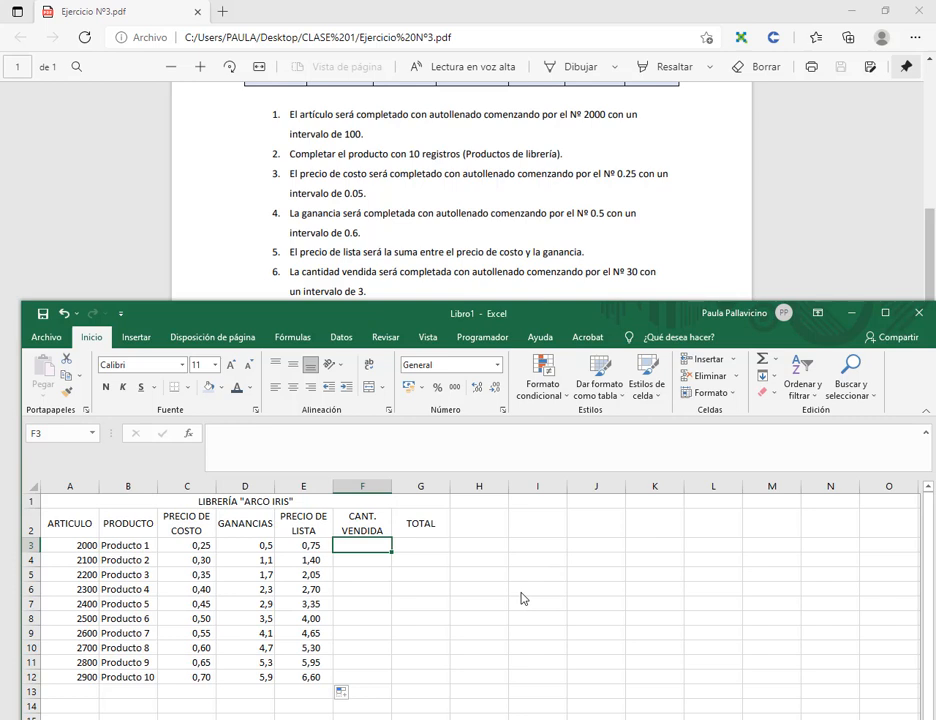
text(30)
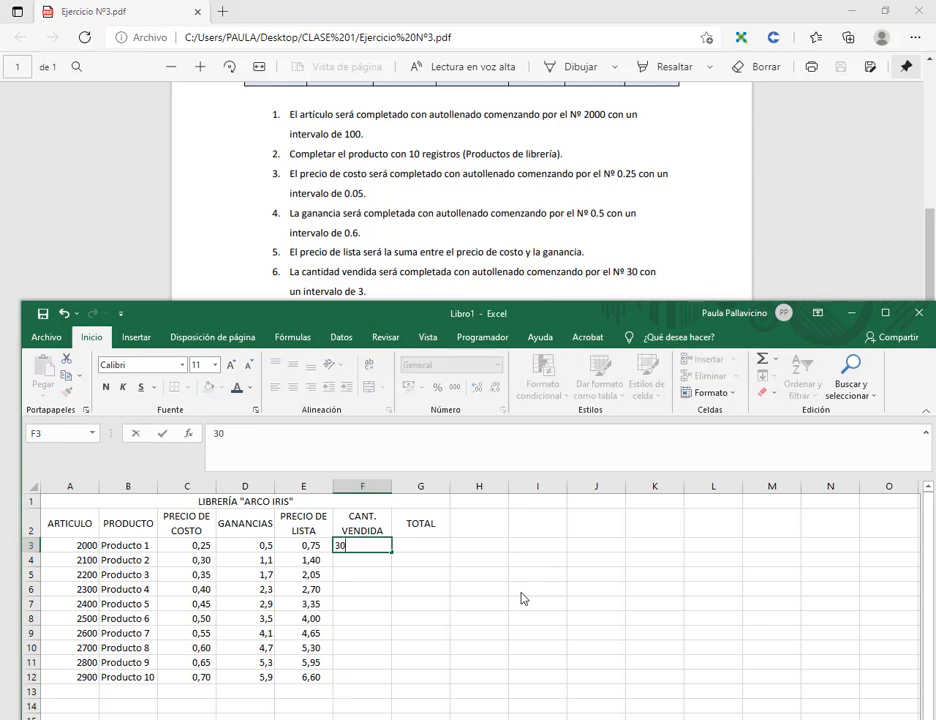
key(Return)
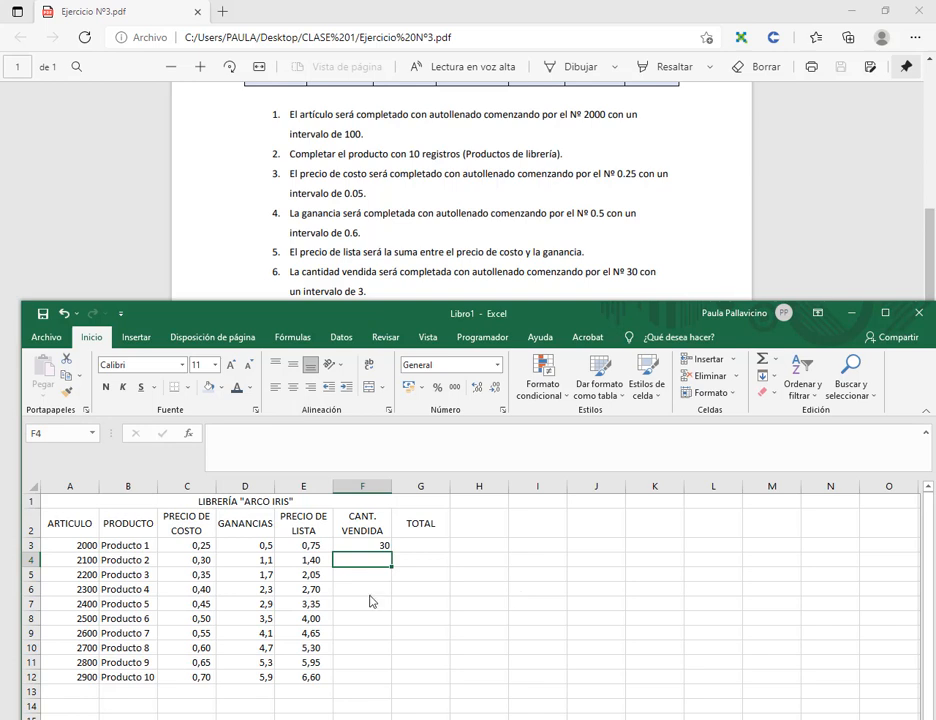
drag(380, 546, 361, 684)
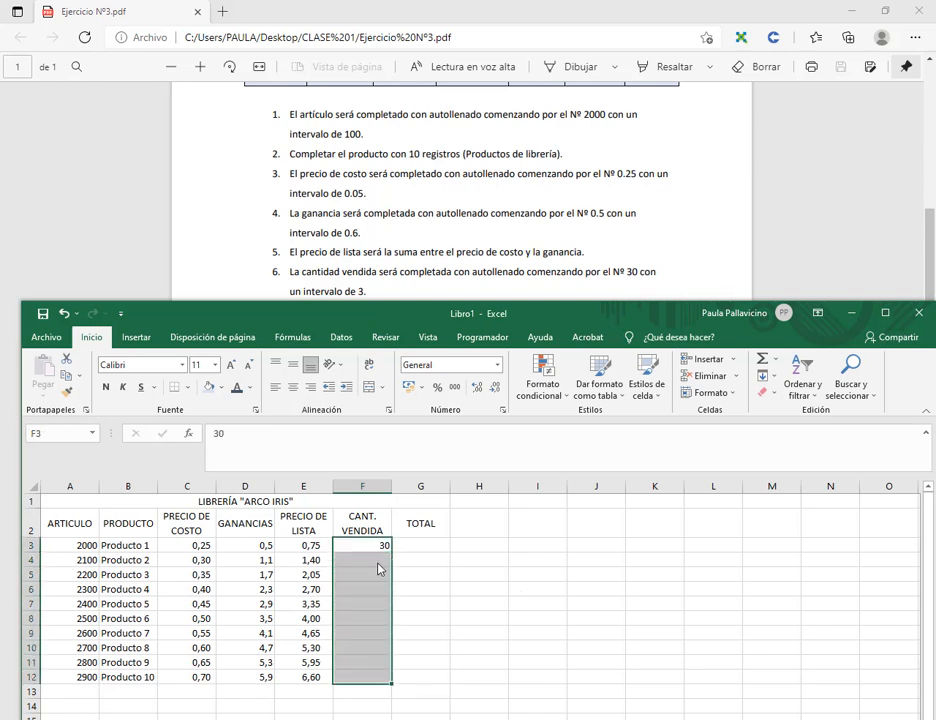
click(775, 382)
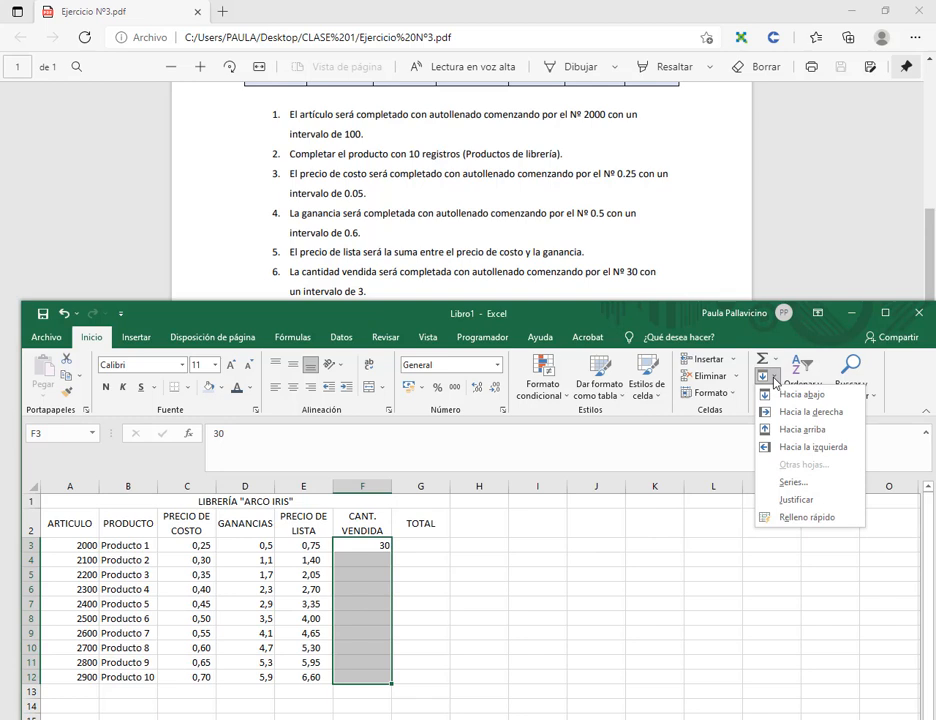
click(792, 482)
text(3)
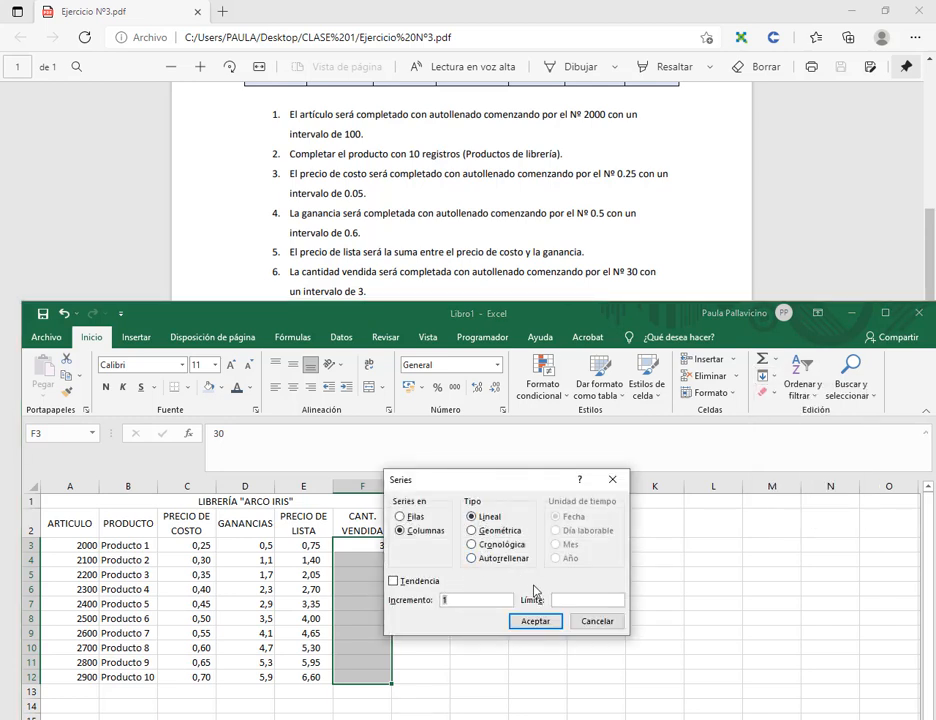
click(597, 621)
click(600, 620)
- Enter 33 in F4 and autofill the CANT. VENDIDA series from F3:F4 down to F12
click(378, 562)
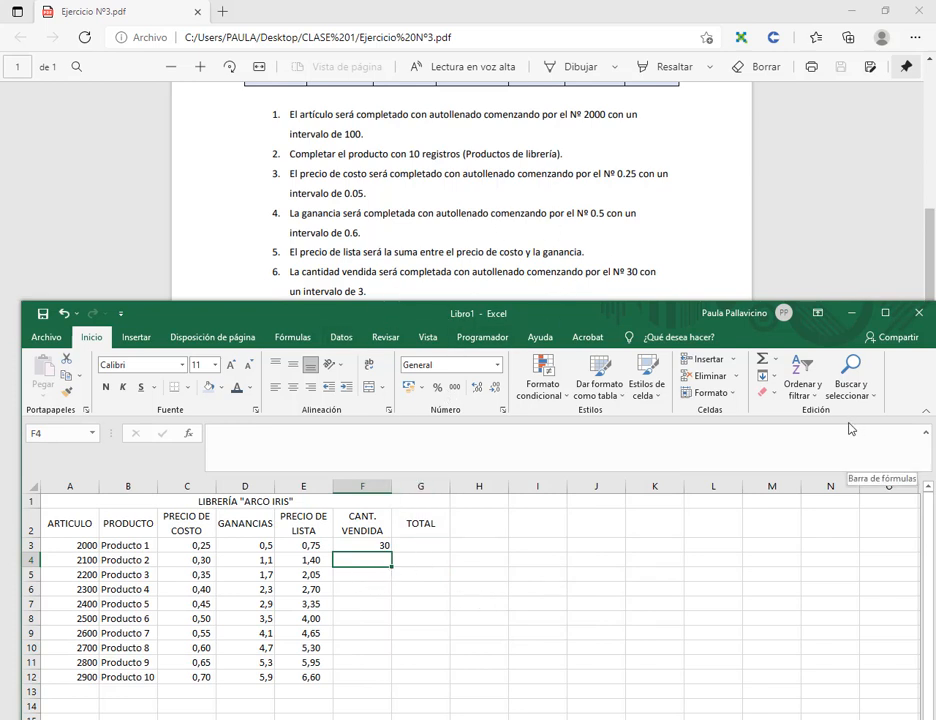
text(33)
key(Return)
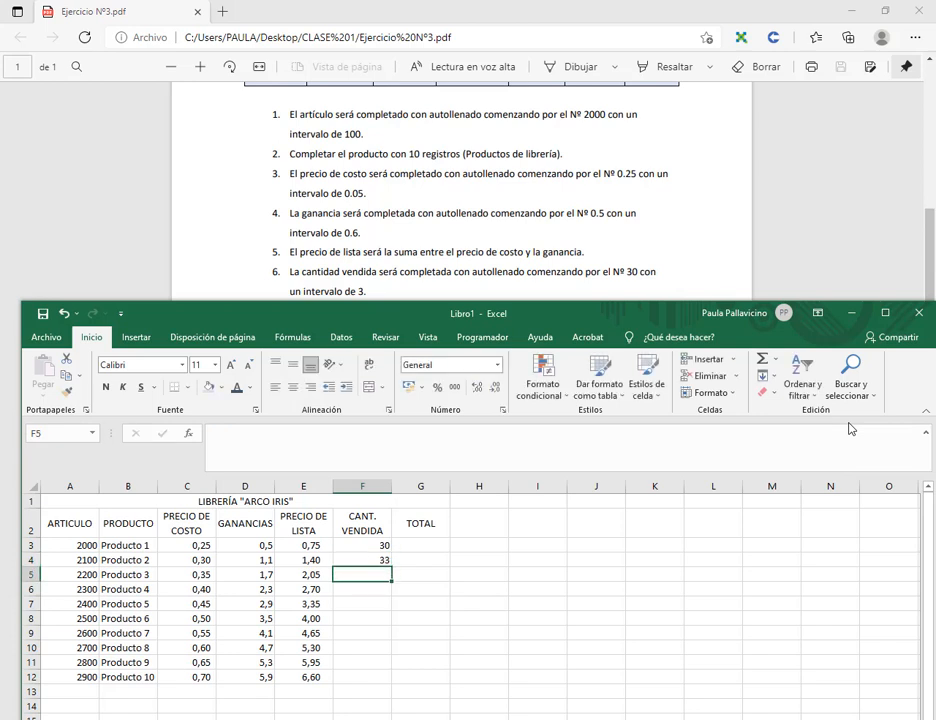
drag(384, 546, 393, 684)
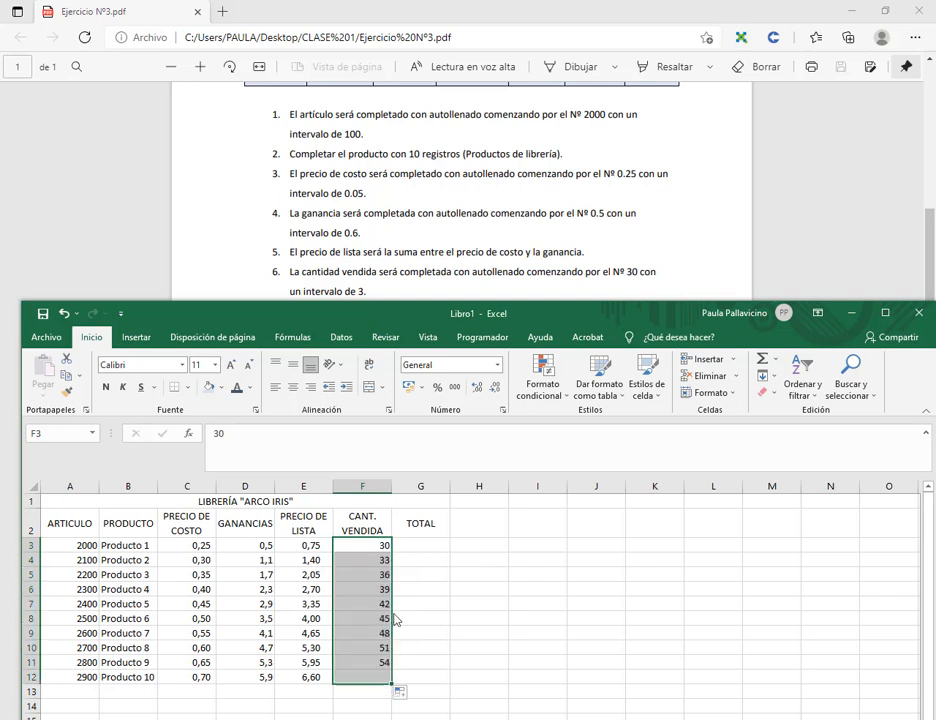
- Calculate TOTAL in G3 with the formula =E3*F3 and copy it down to G12
click(407, 551)
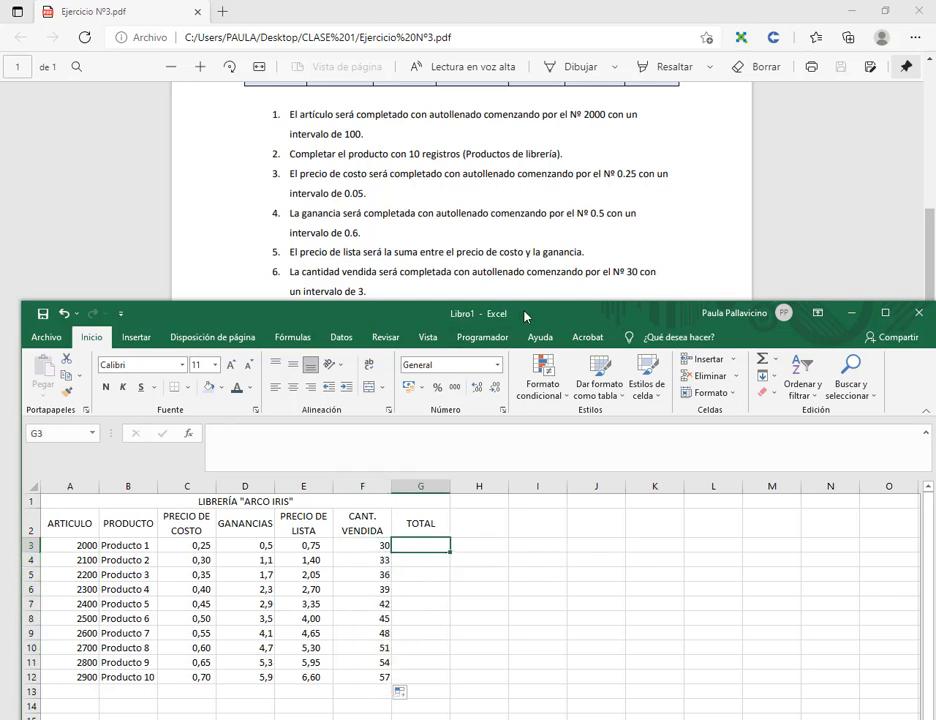
drag(526, 317, 513, 222)
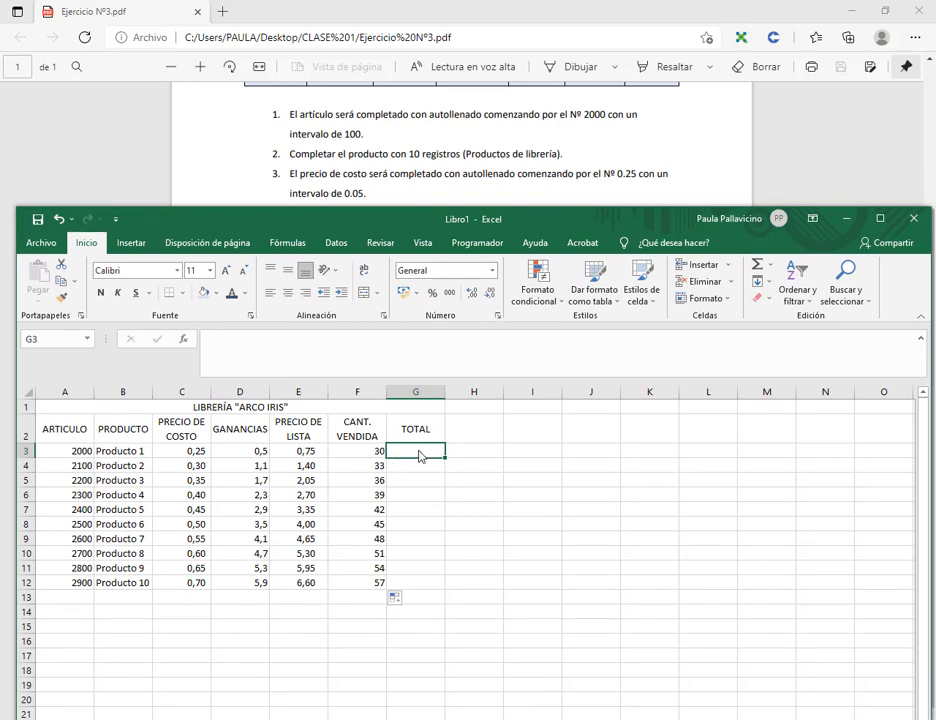
text(=)
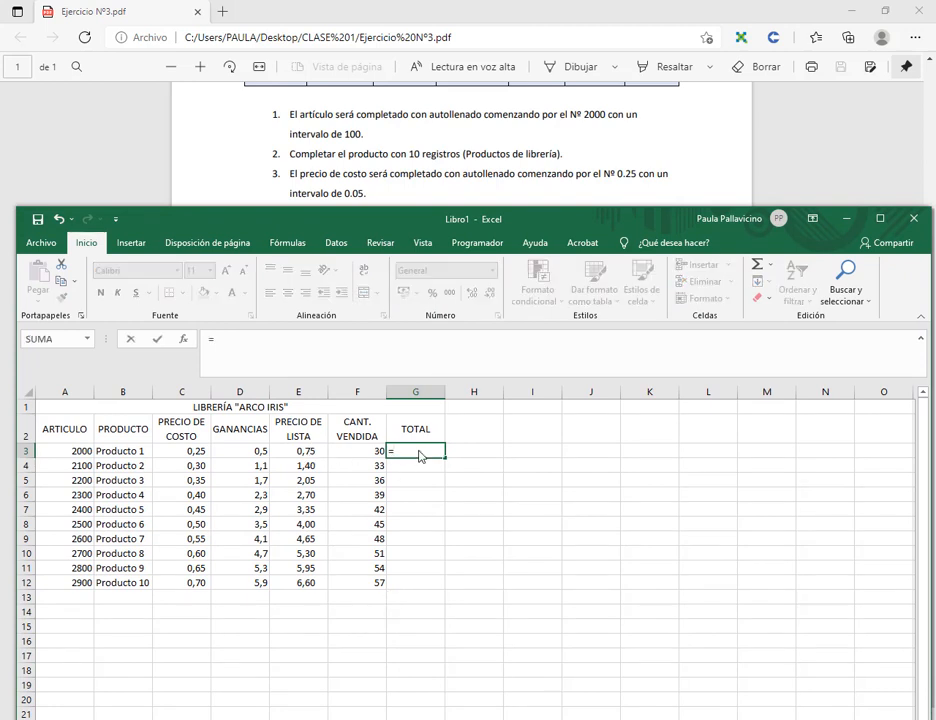
click(302, 454)
text(*)
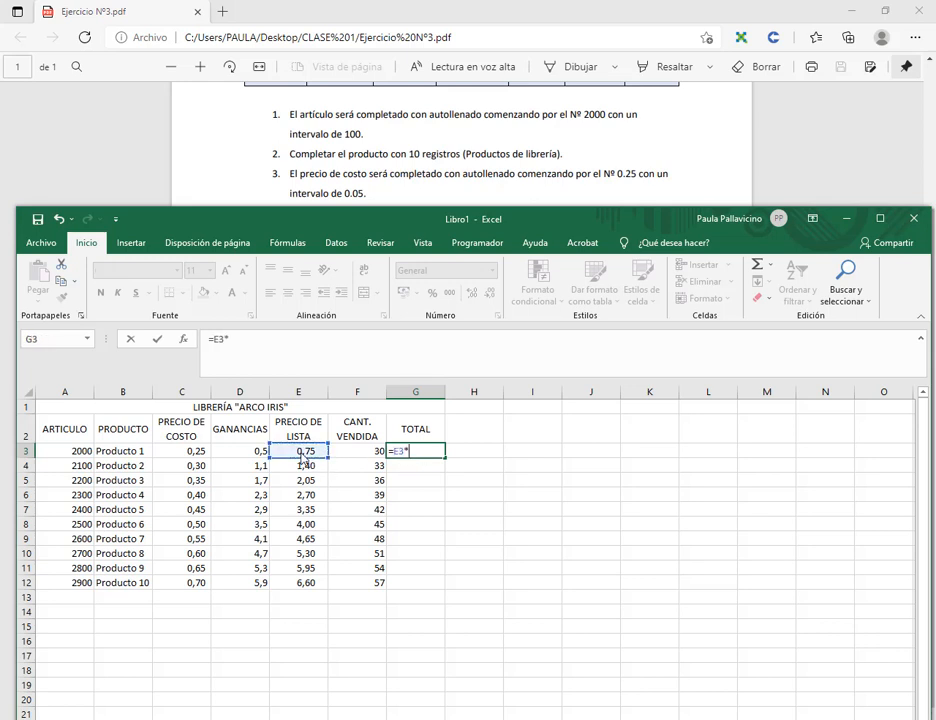
click(345, 455)
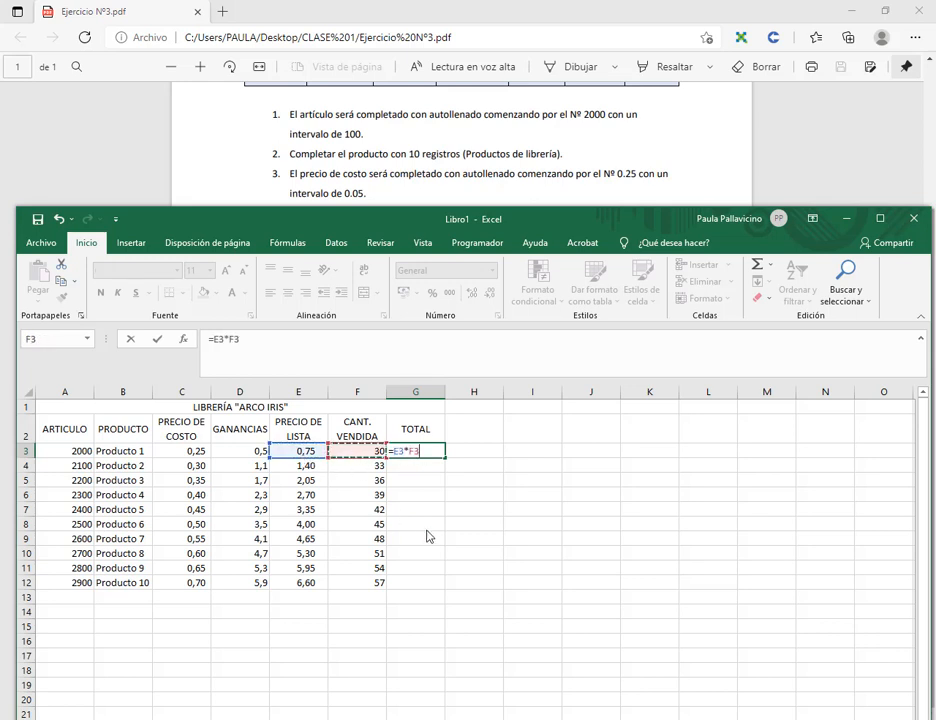
key(Return)
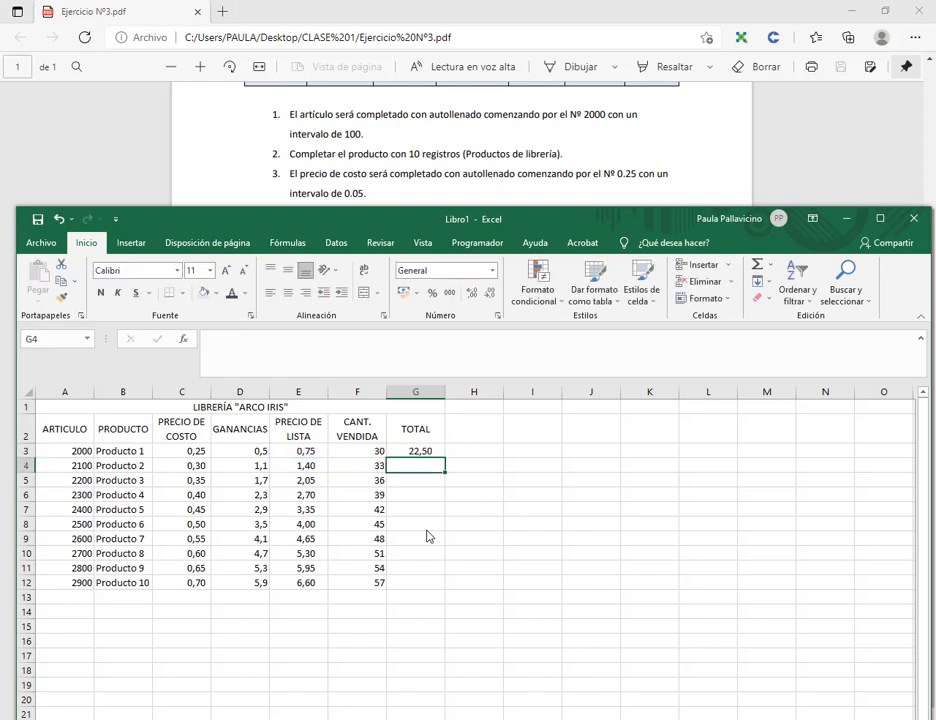
click(434, 452)
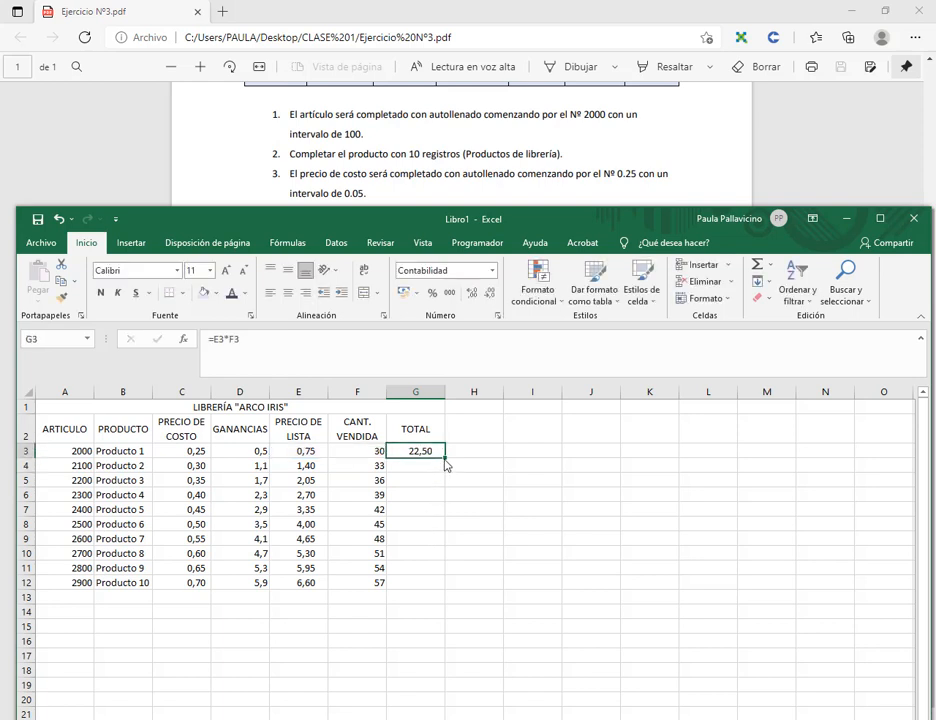
double_click(445, 460)
click(496, 540)
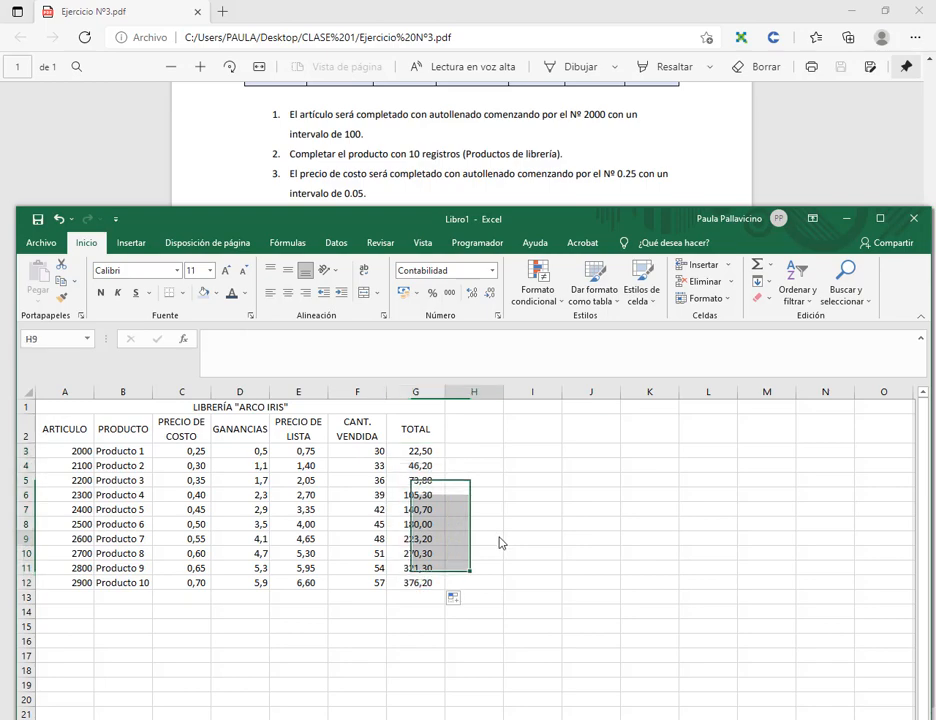
- Apply the $ Español (Argentina) accounting format to the PRECIO DE COSTO, GANANCIAS and PRECIO DE LISTA values in C3:E12
drag(545, 219, 549, 402)
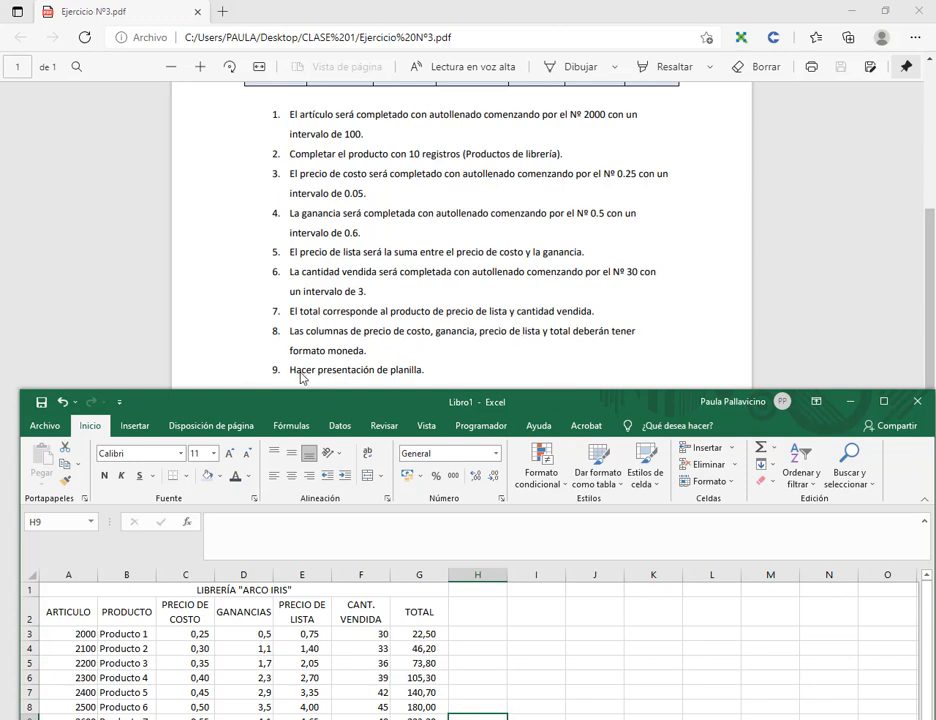
drag(678, 405, 666, 70)
click(874, 66)
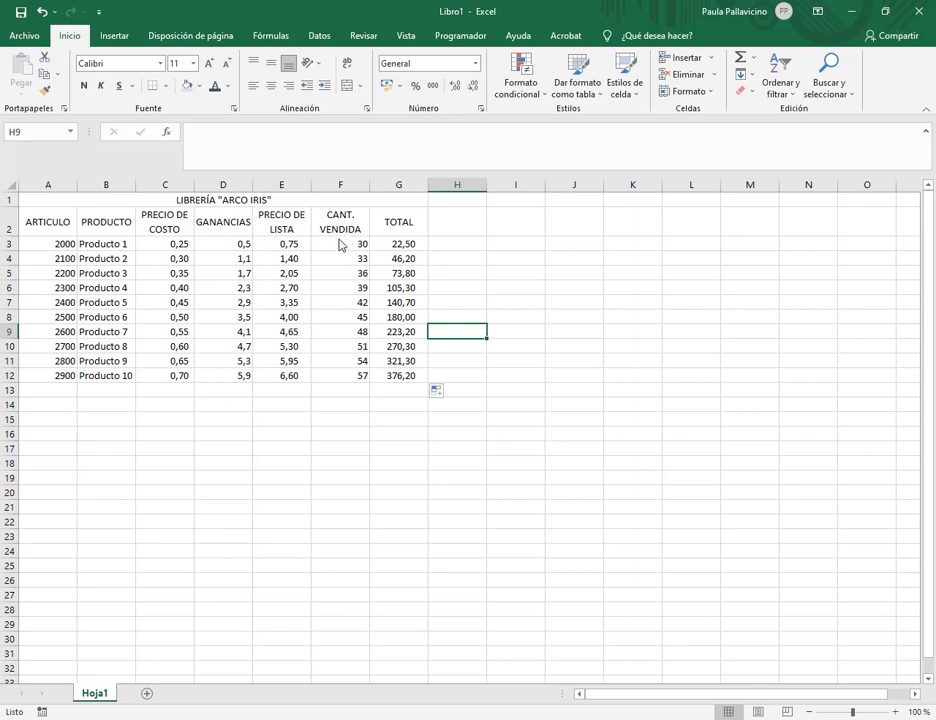
drag(211, 246, 278, 386)
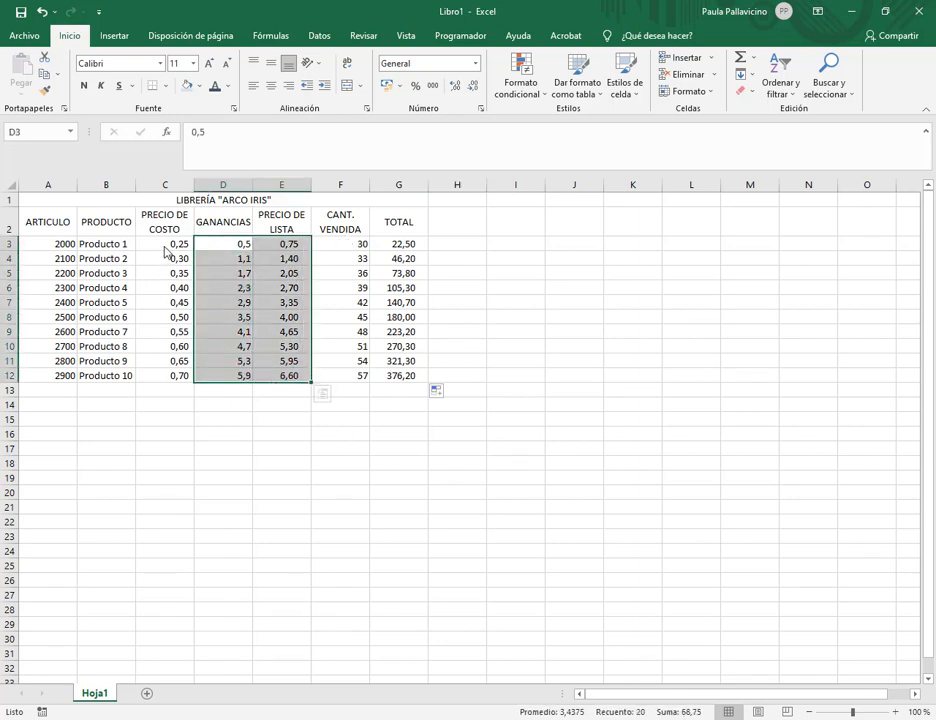
drag(167, 250, 281, 376)
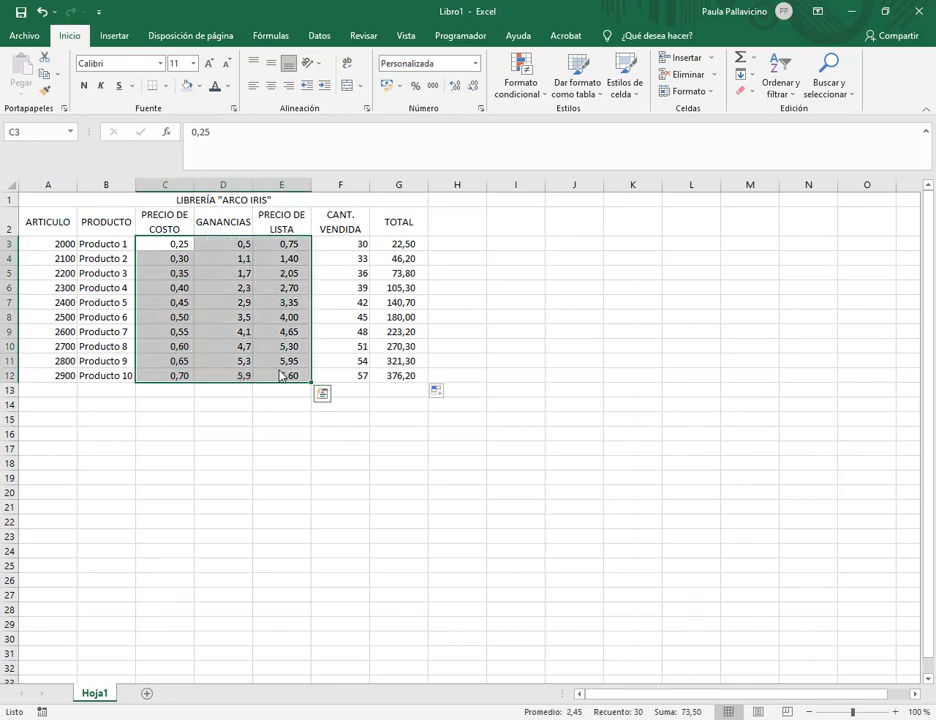
click(397, 85)
click(423, 122)
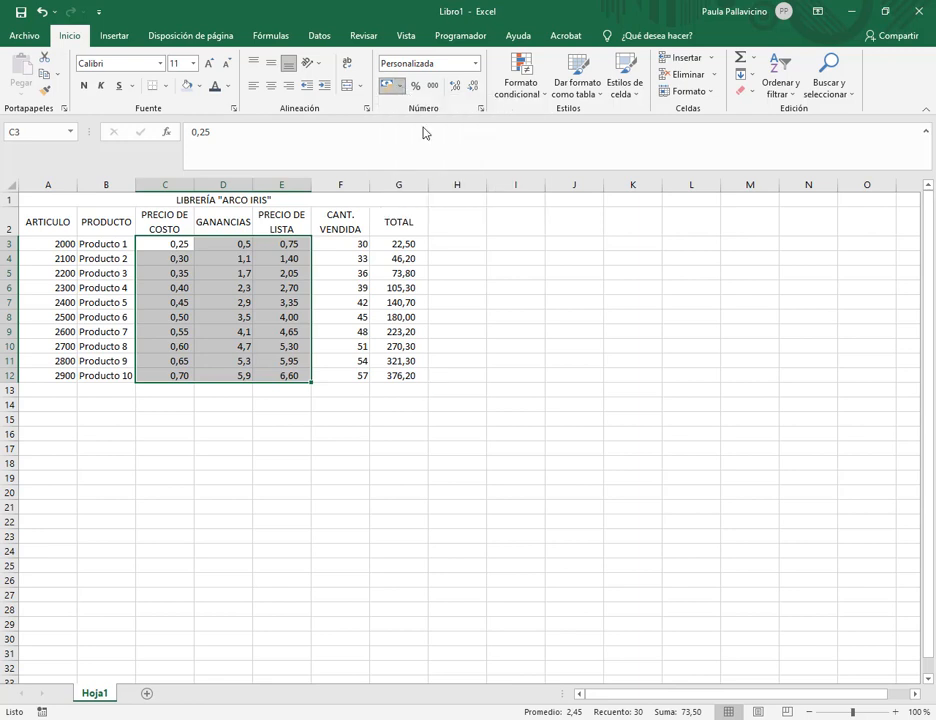
- Apply the $ Español (Argentina) accounting format to the TOTAL values in G3:G12
click(413, 248)
drag(410, 246, 411, 376)
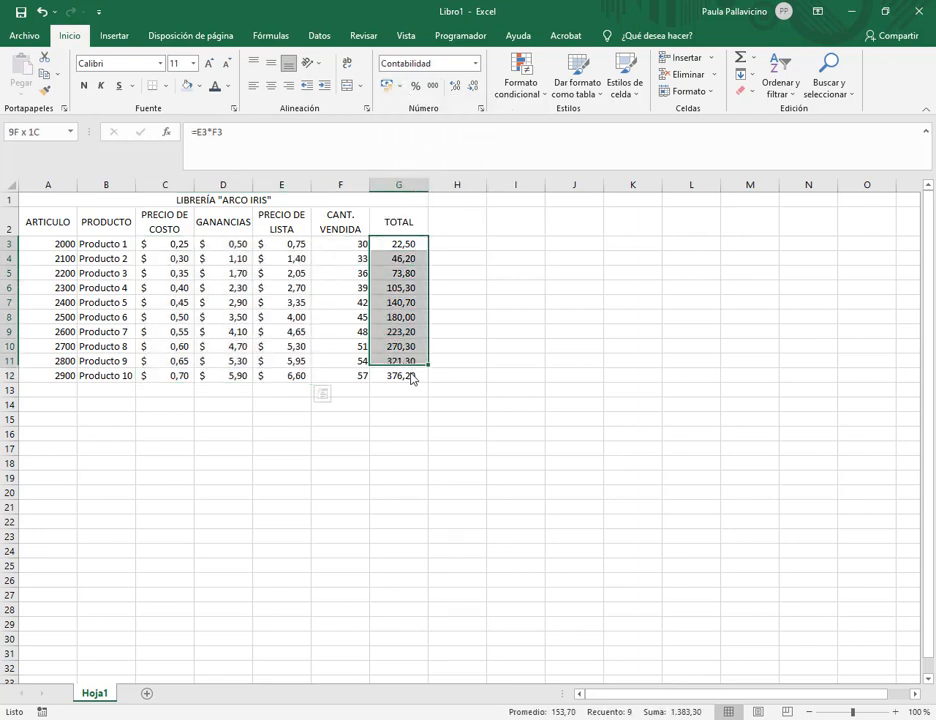
click(398, 86)
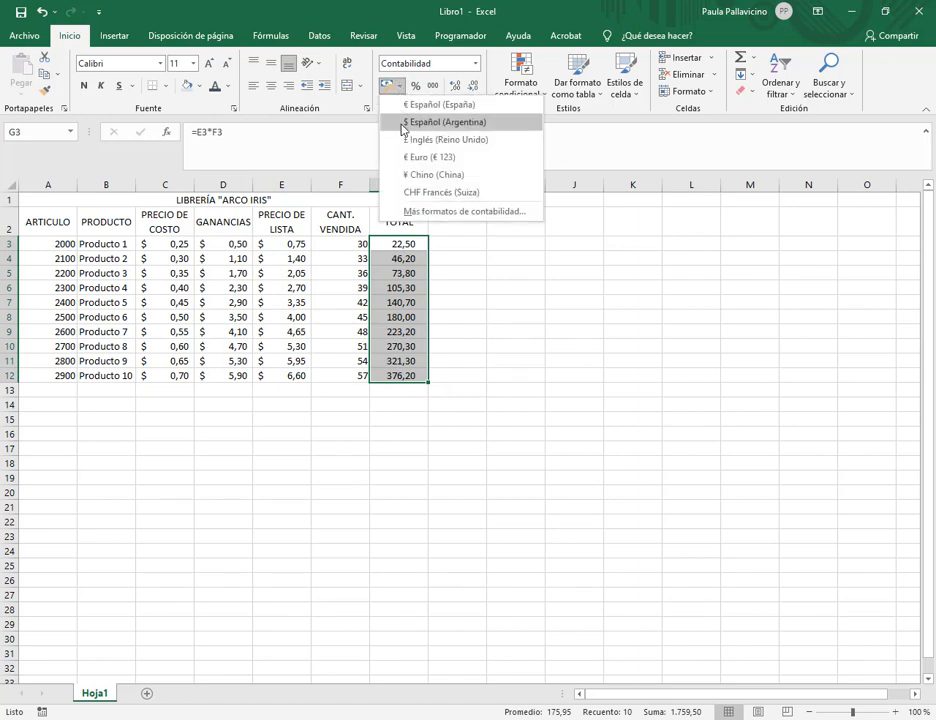
click(410, 123)
click(515, 302)
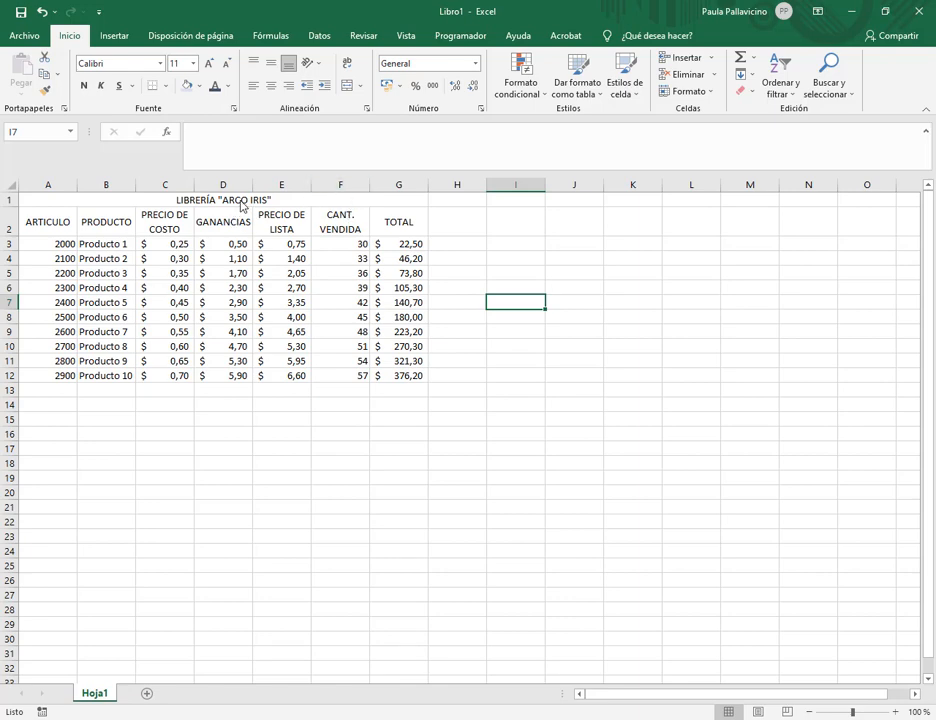
- Check the print preview of the table and return to the worksheet
click(22, 36)
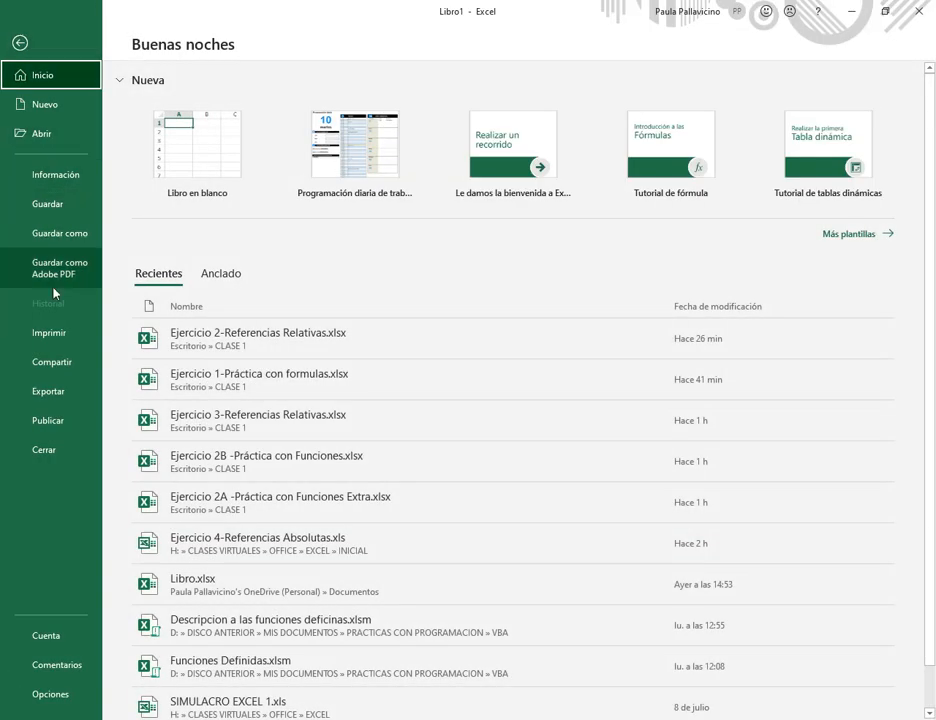
click(62, 333)
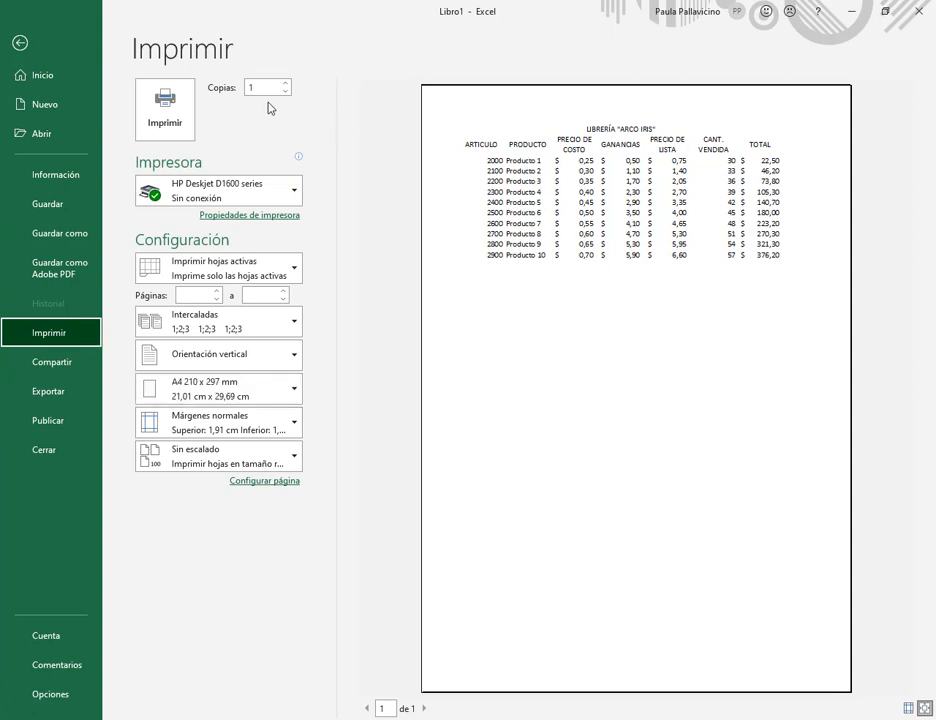
click(20, 42)
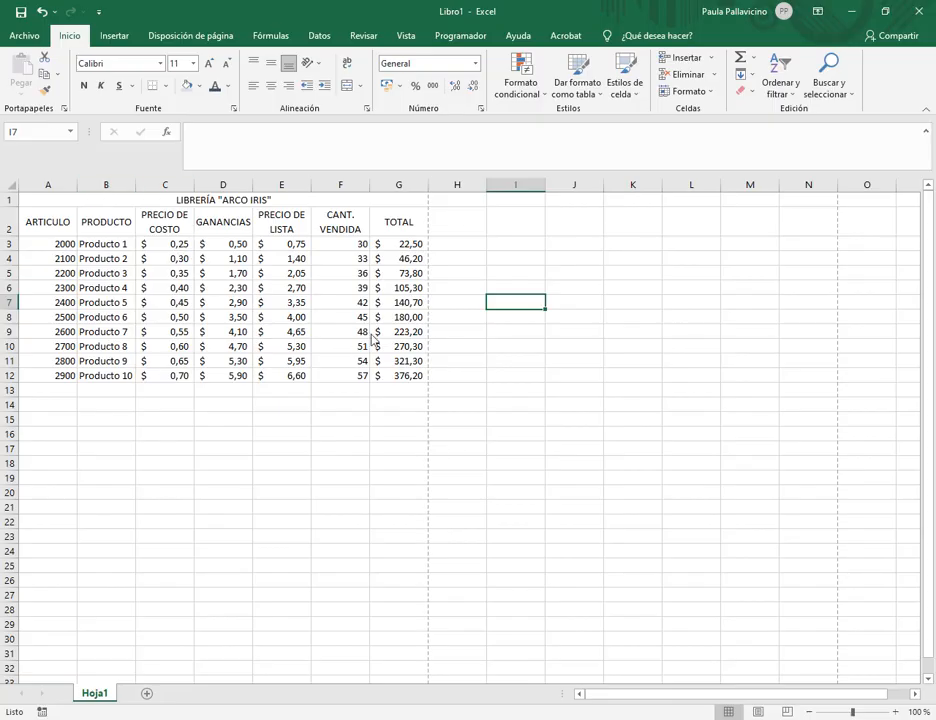
- Apply all borders to the whole table in A1:G12
click(257, 204)
drag(256, 205, 275, 378)
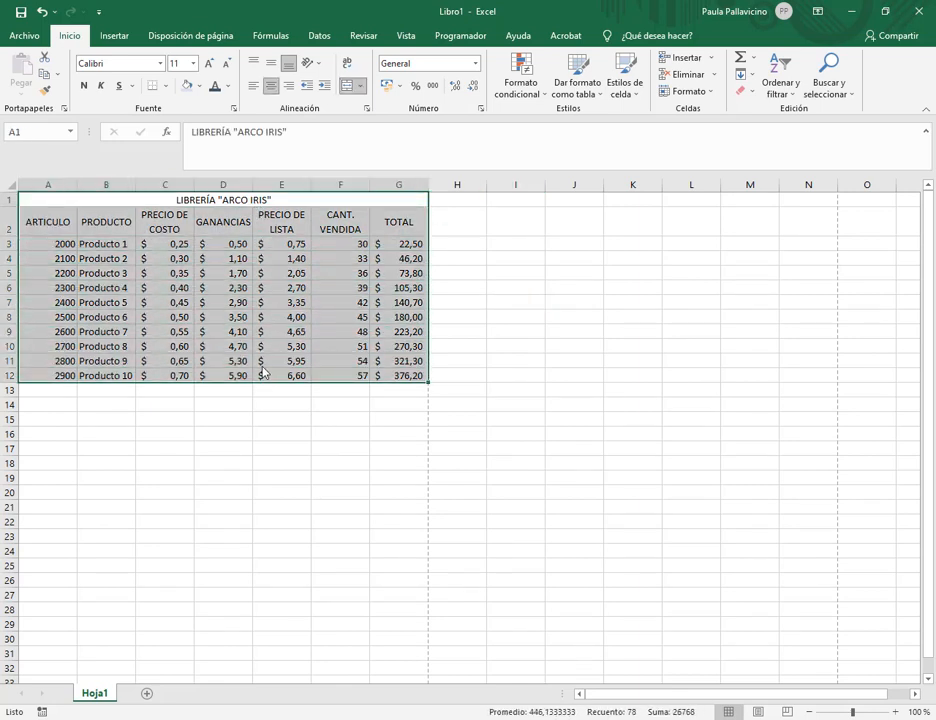
click(168, 87)
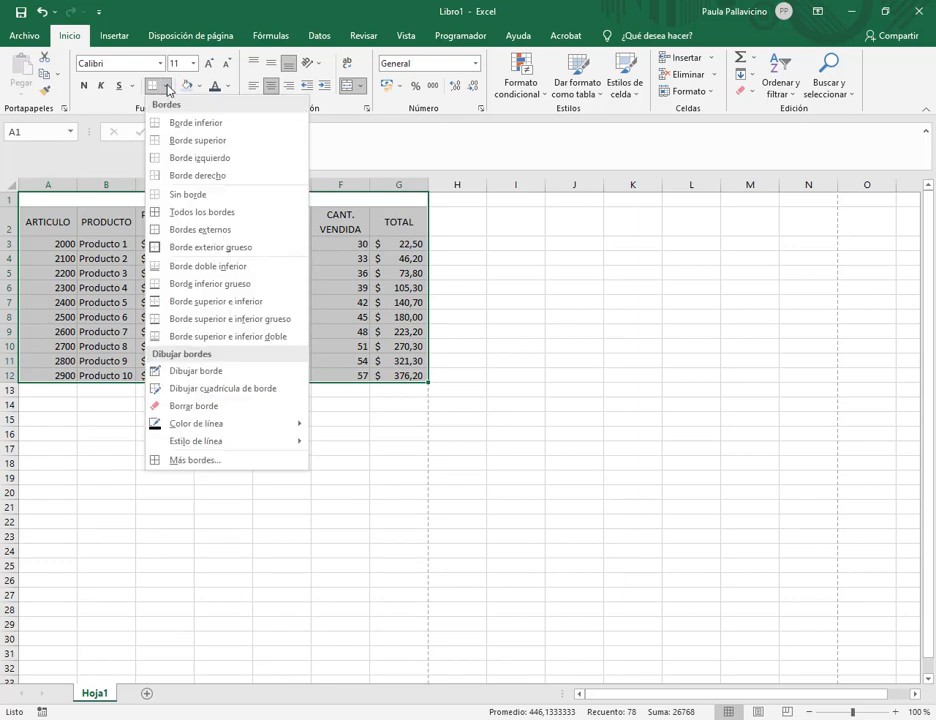
click(190, 212)
click(256, 305)
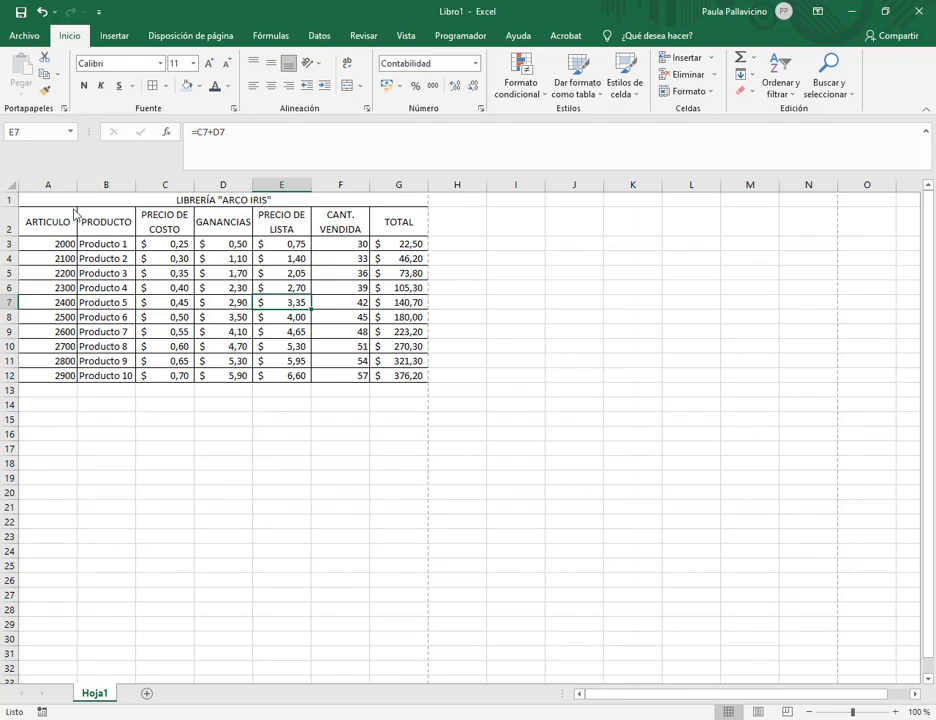
- Give the title and header rows in A1:G2 a light blue fill and bold text, and increase the title's font size to 12
drag(79, 203, 268, 230)
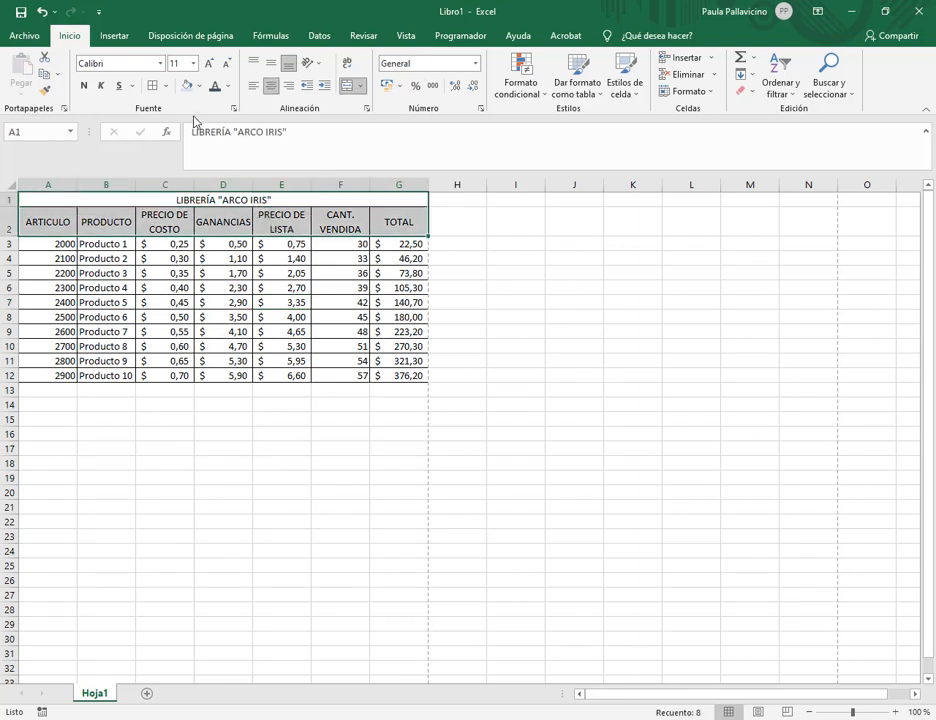
click(186, 85)
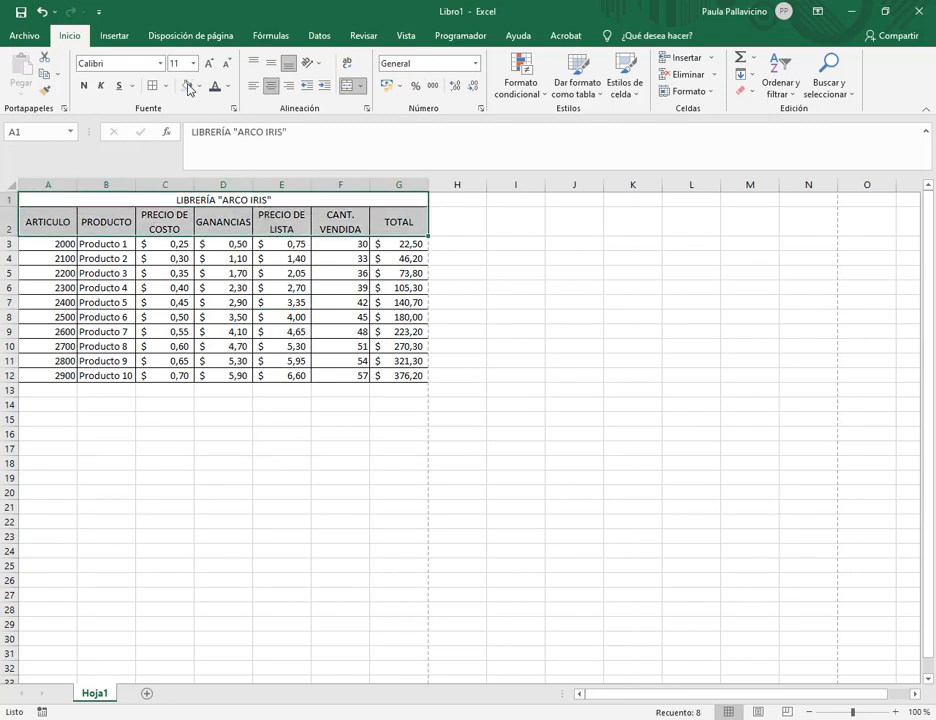
click(84, 86)
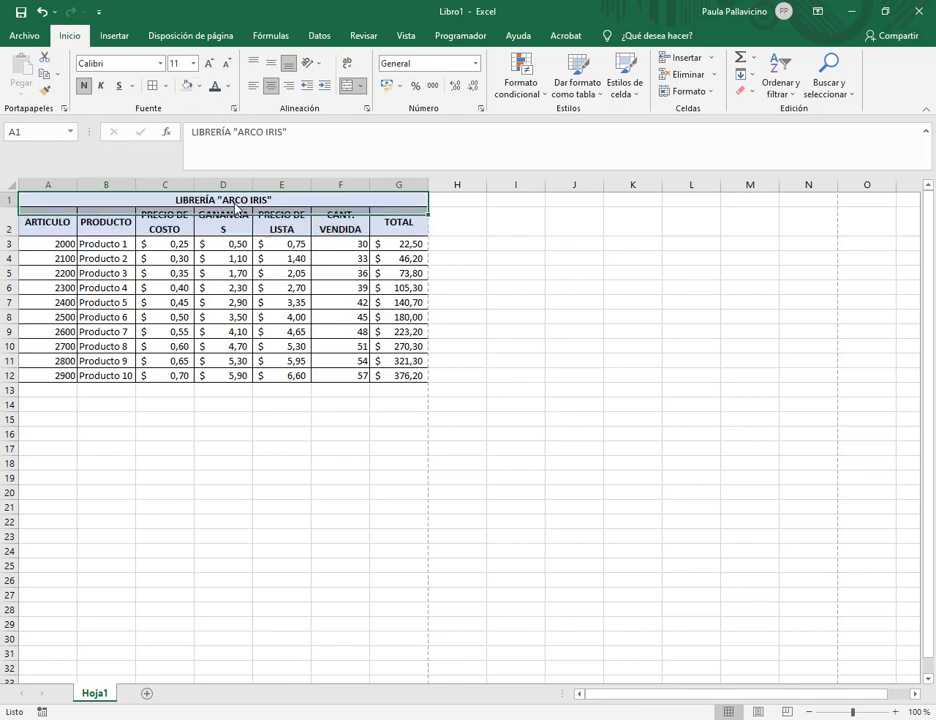
click(209, 64)
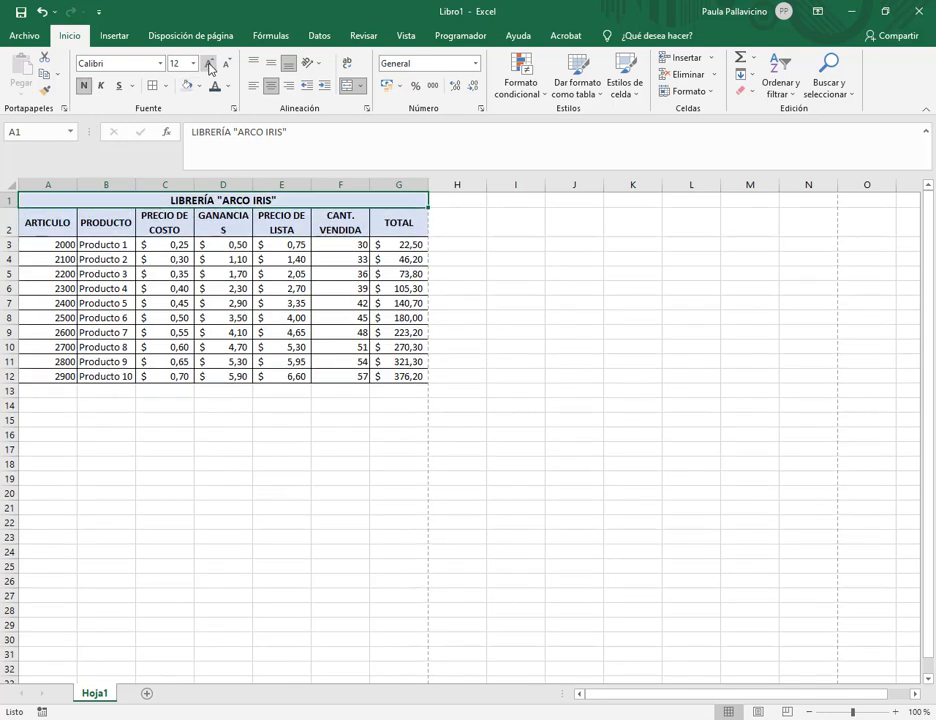
click(286, 451)
click(224, 232)
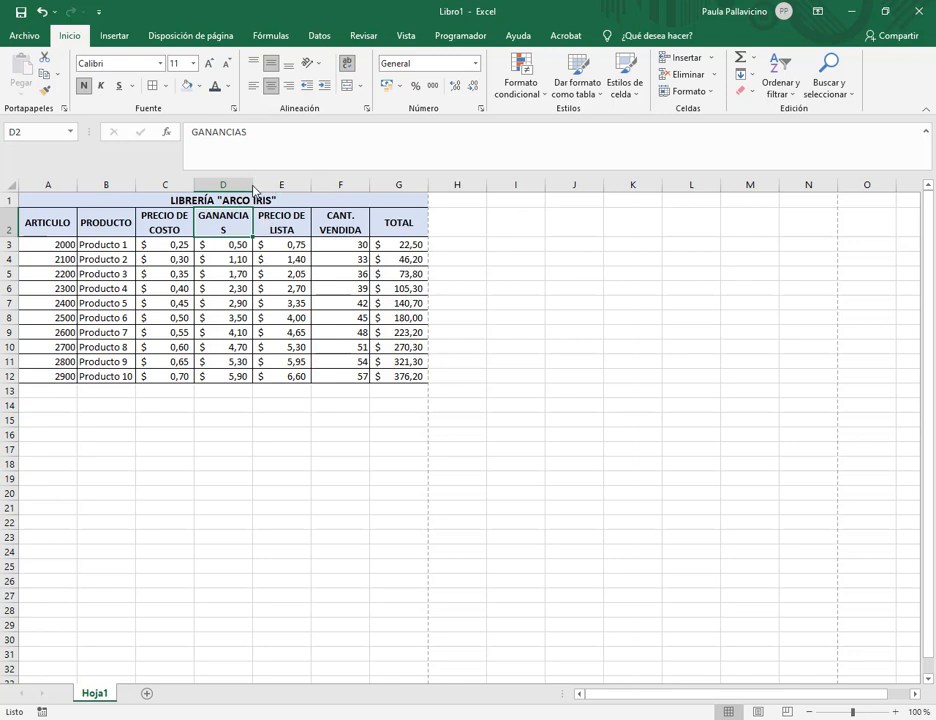
drag(253, 190, 257, 190)
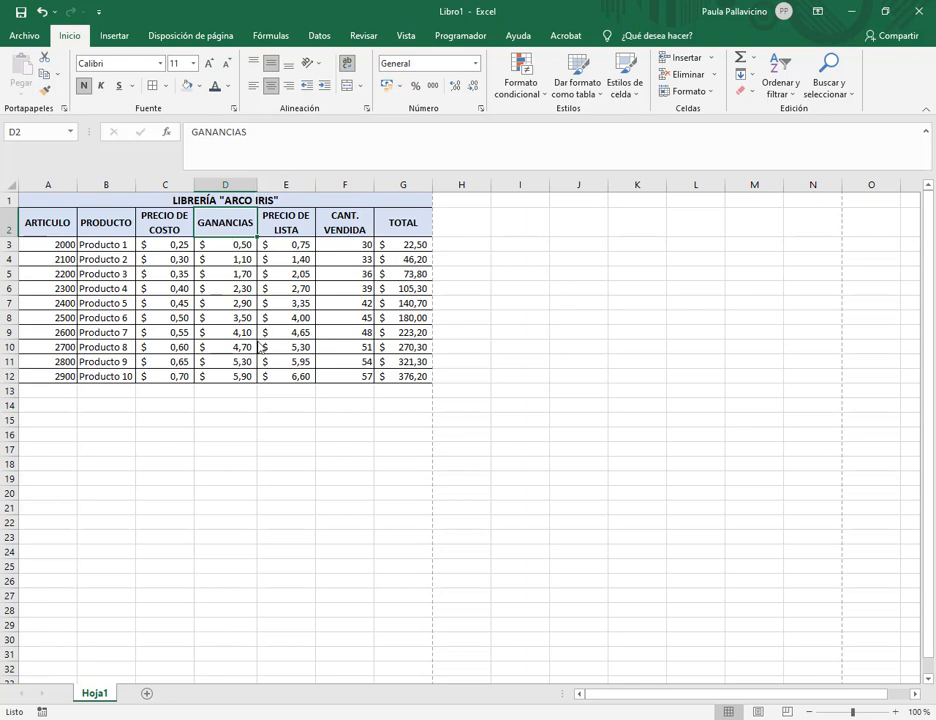
click(43, 11)
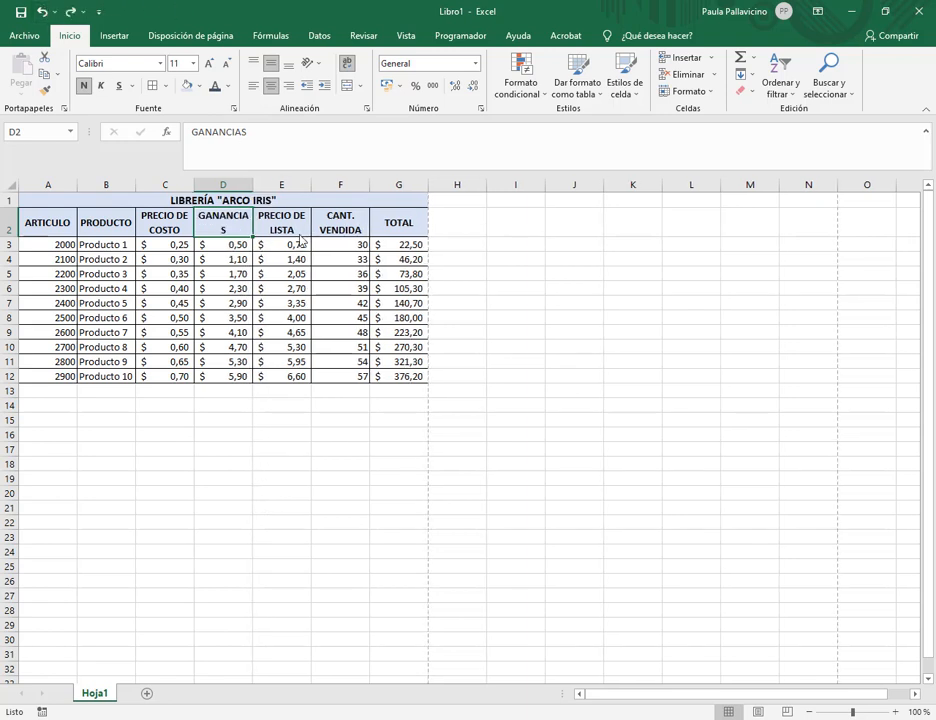
- Widen column D until the GANANCIAS header fits on one line
double_click(253, 189)
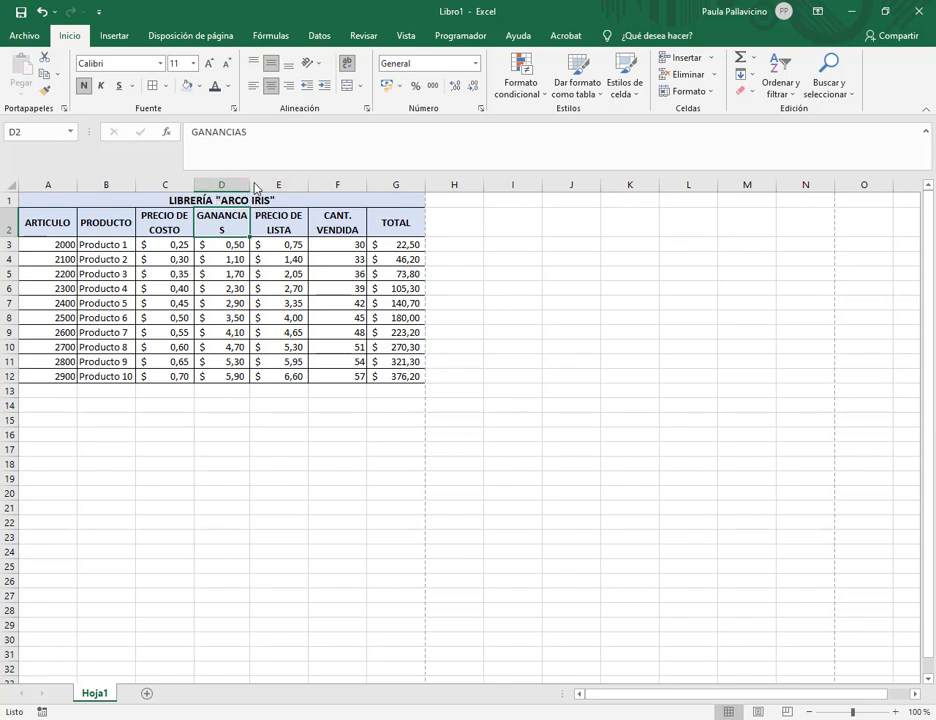
drag(254, 188, 266, 189)
click(352, 479)
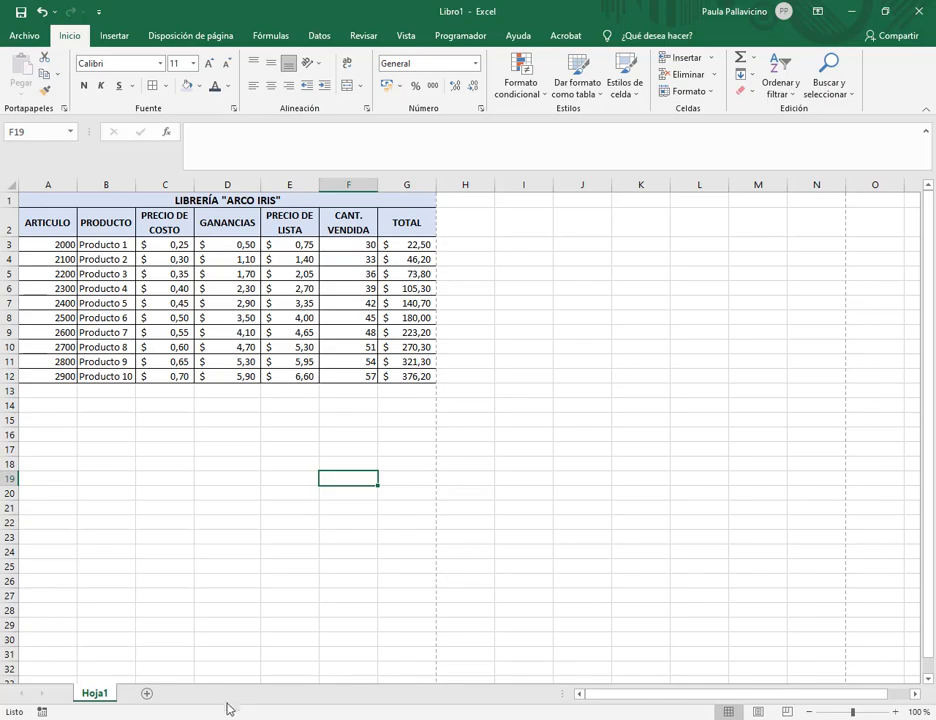
click(122, 600)
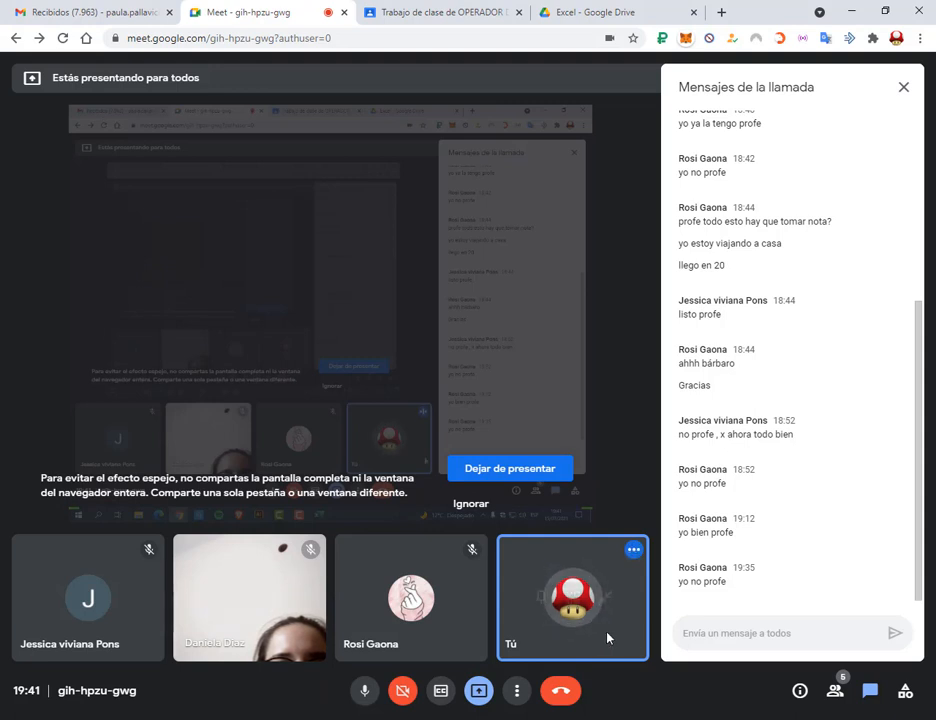
key(alt+Tab)
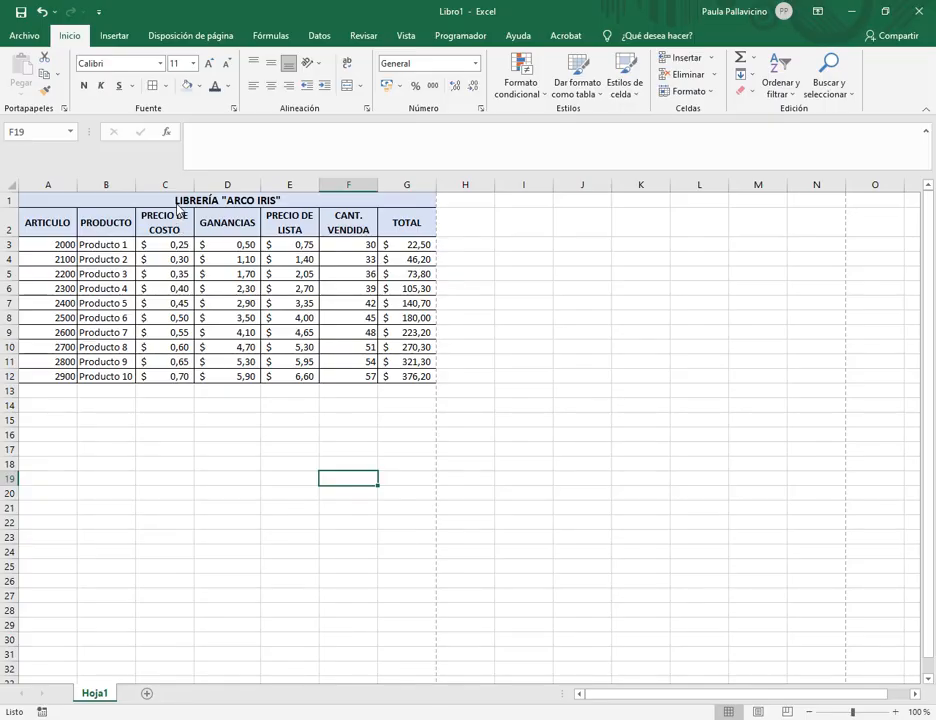
drag(45, 200, 35, 218)
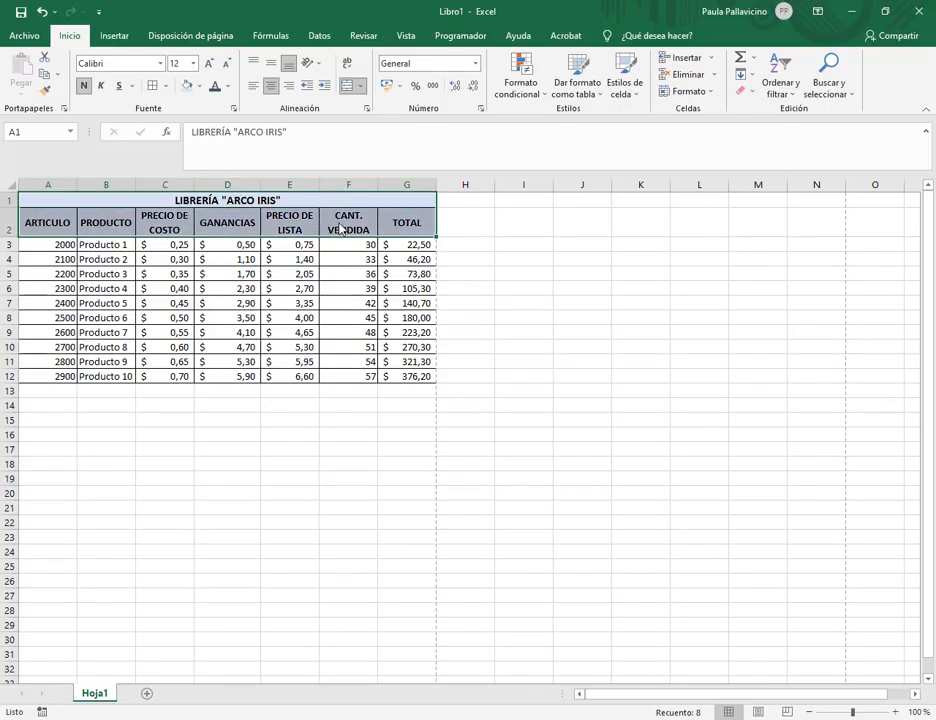
click(410, 222)
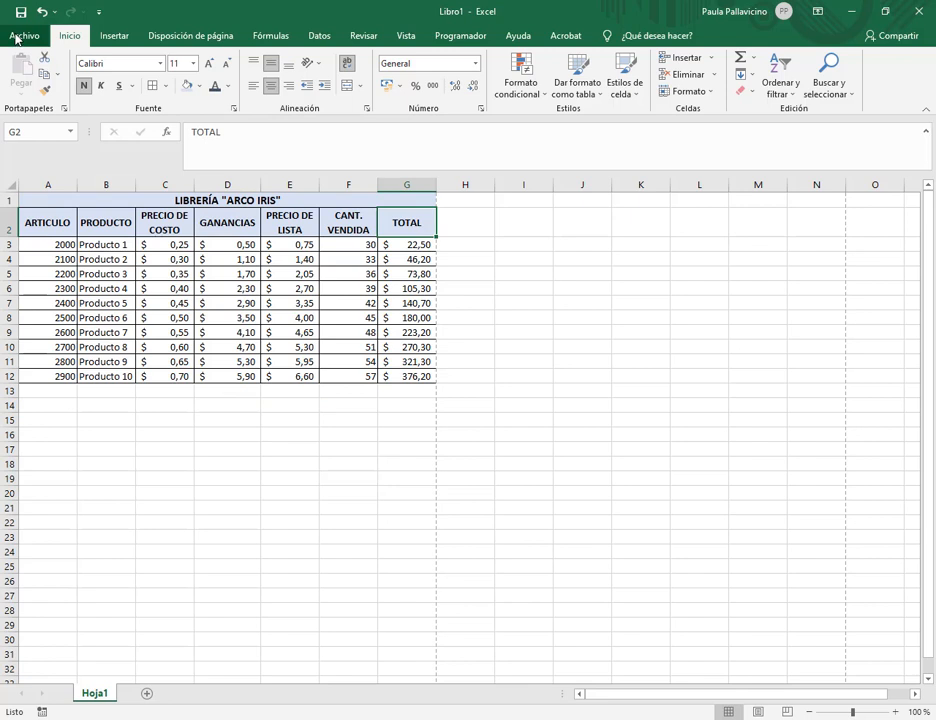
click(489, 303)
click(493, 274)
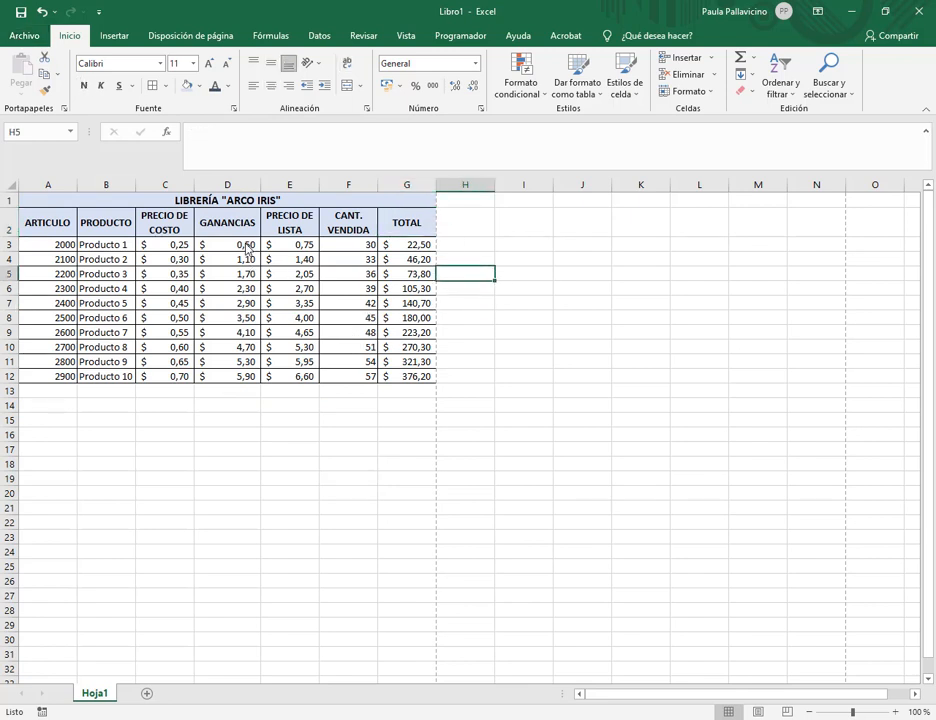
drag(247, 249, 247, 376)
click(725, 337)
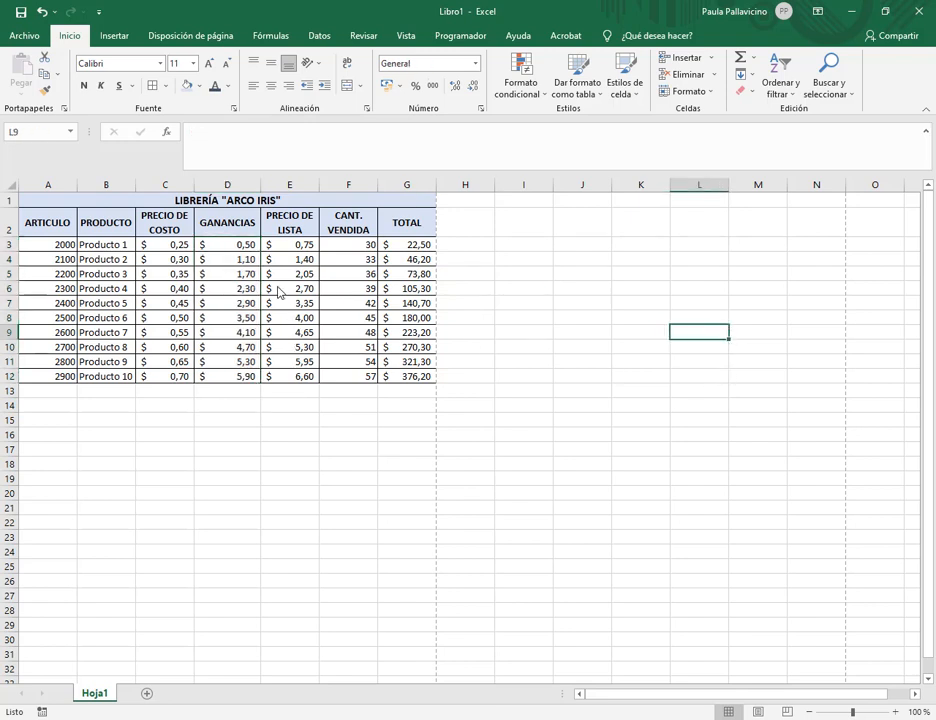
key(ctrl+Home)
key(shift+Down)
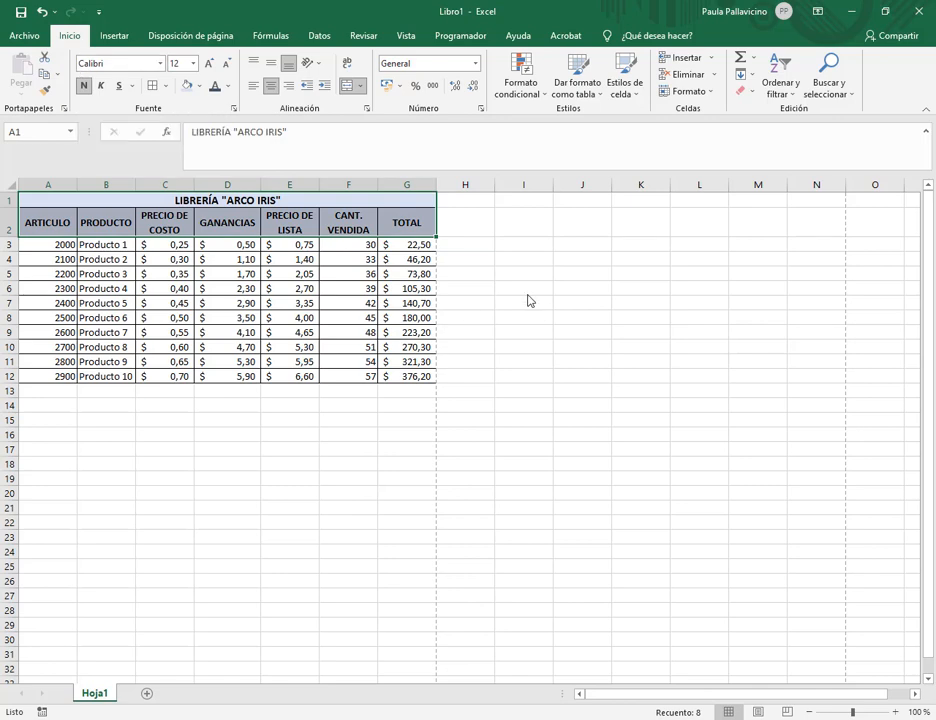
click(582, 346)
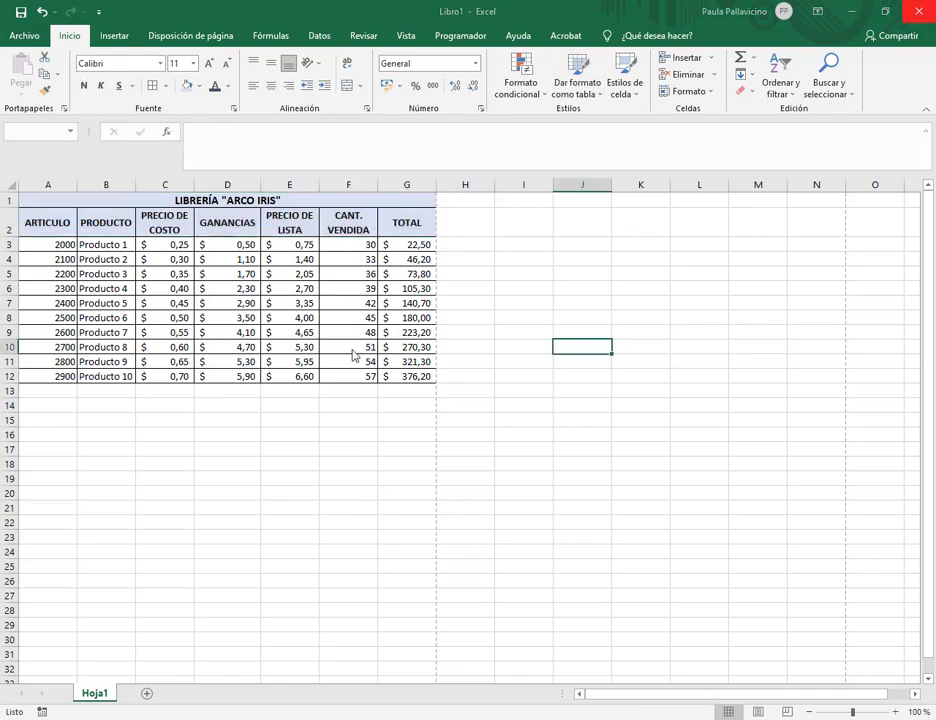
- Close the Libro1 workbook without saving its changes
key(ctrl+w)
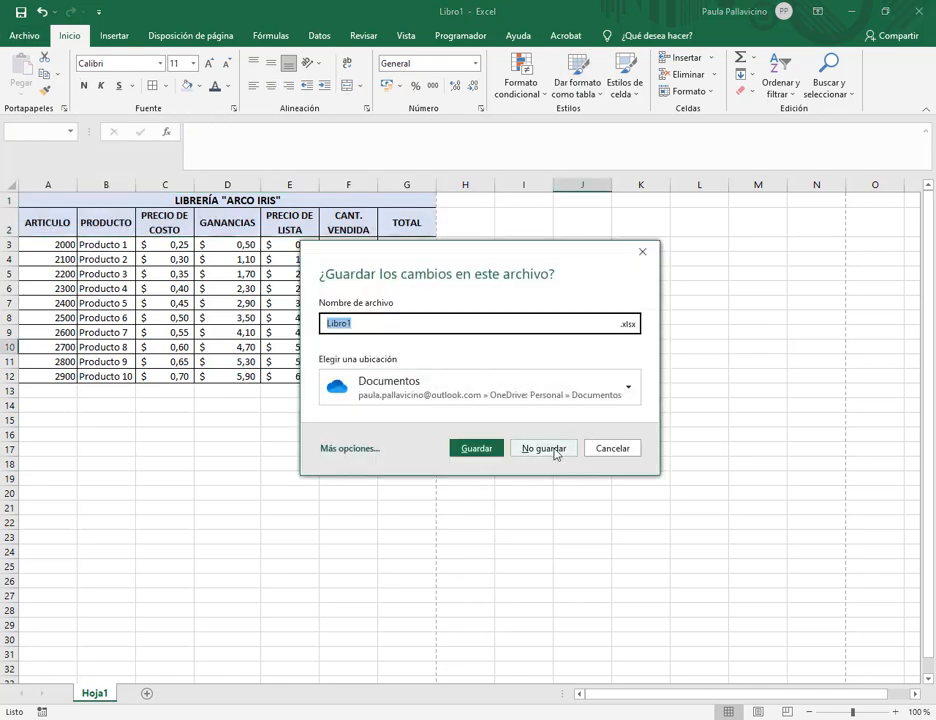
click(544, 448)
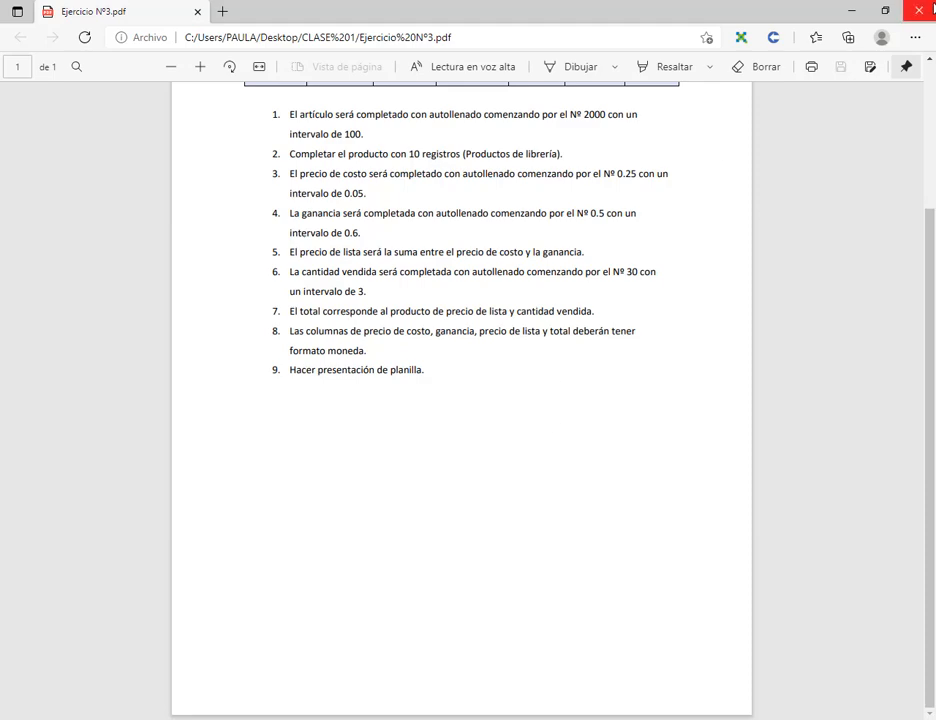
- Close Ejercicio Nº3.pdf and open Ejercicio Nº4.pdf from the CLASE 1 folder
click(918, 10)
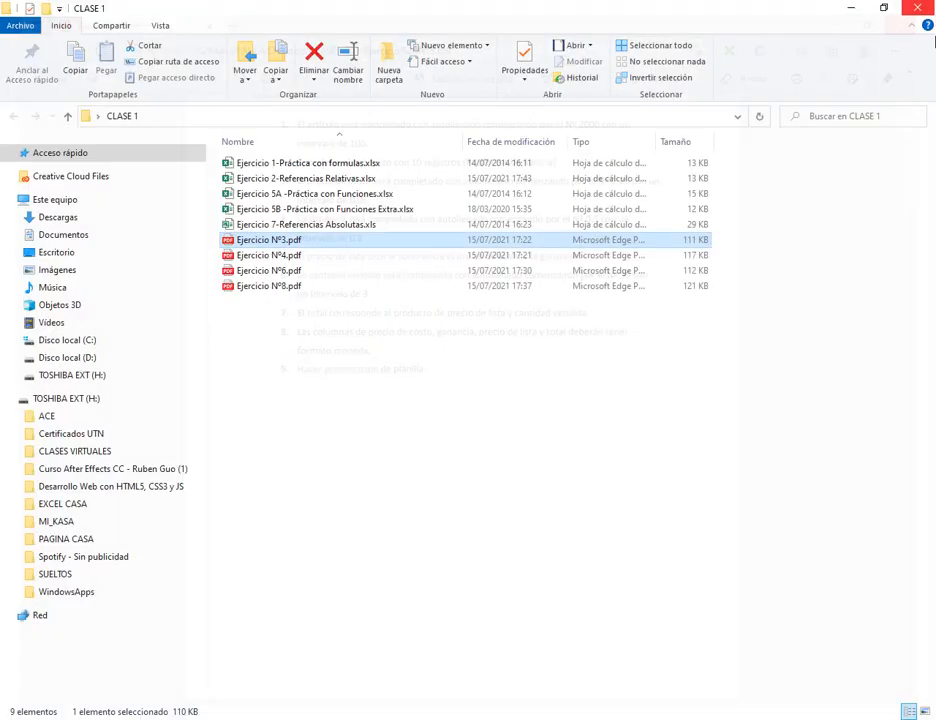
click(289, 257)
key(Return)
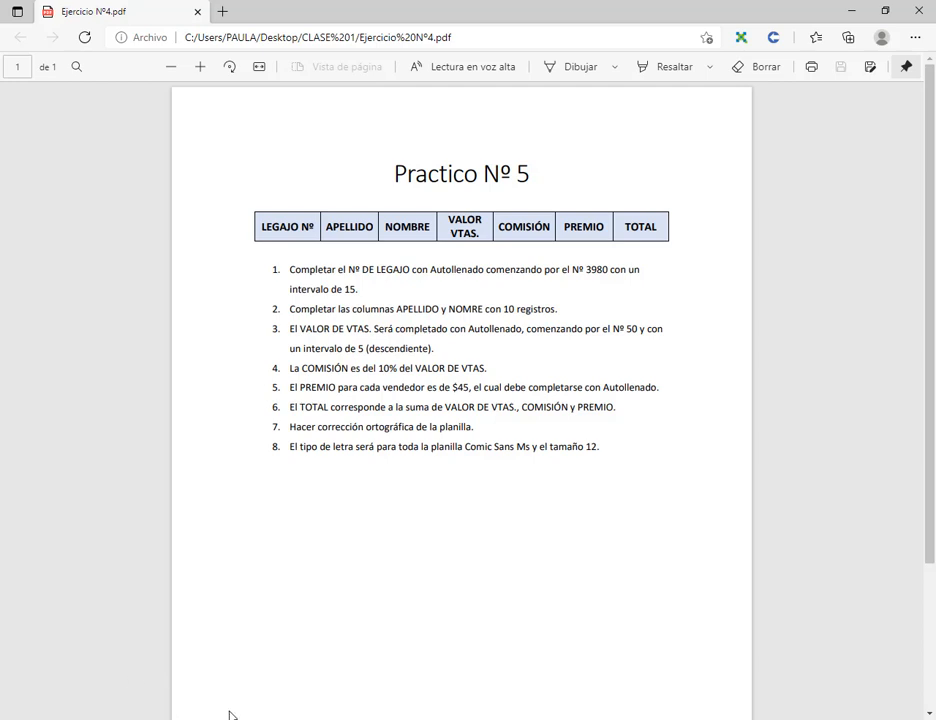
- Open a new blank Excel workbook and place its window below the header table of the exercise PDF
key(super)
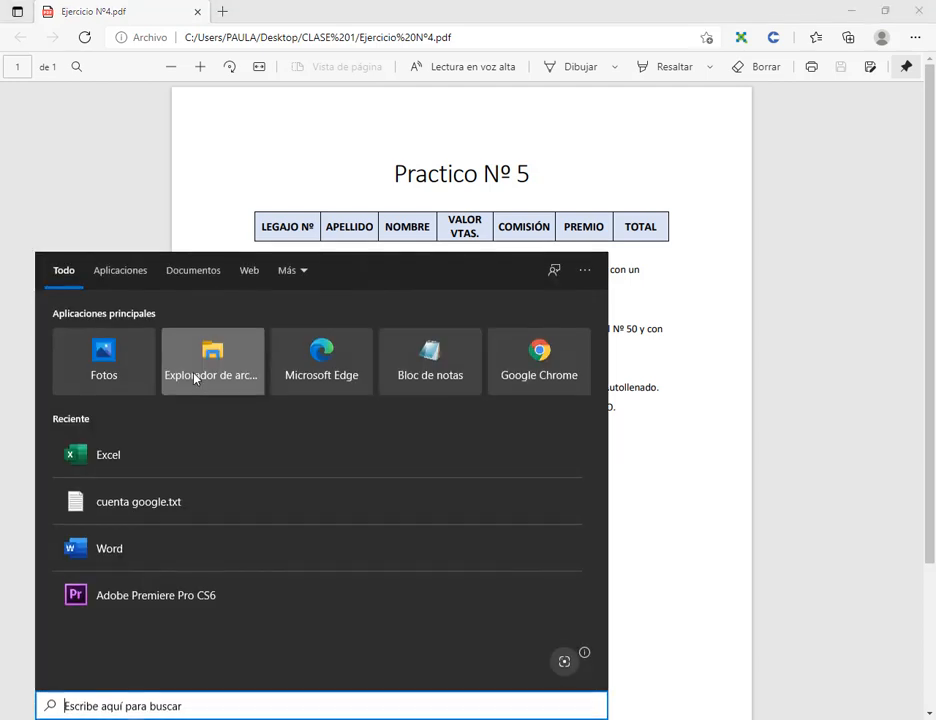
click(140, 474)
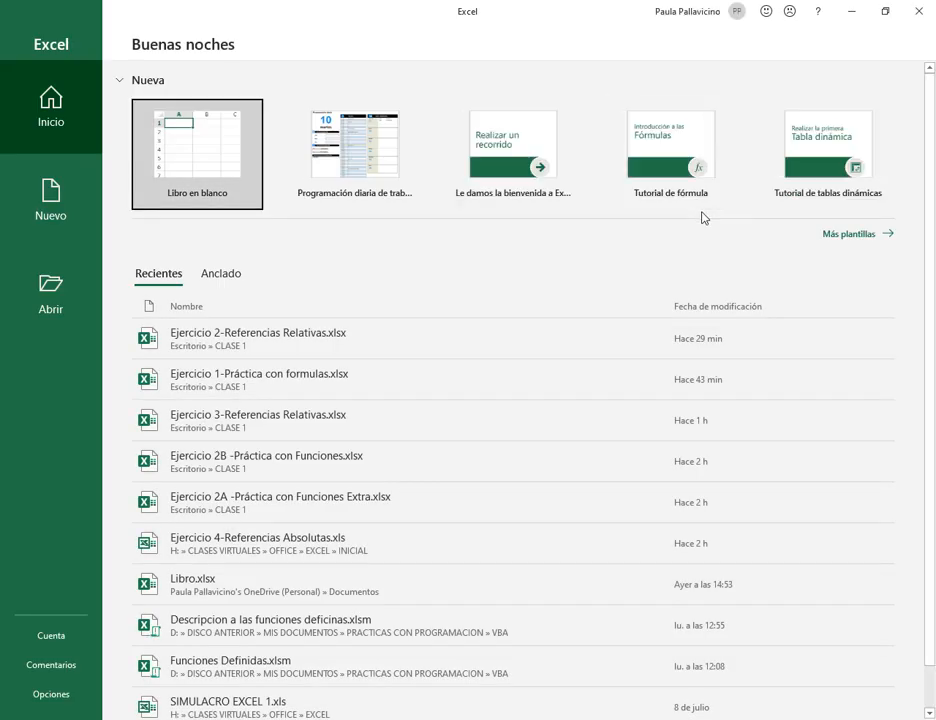
click(199, 158)
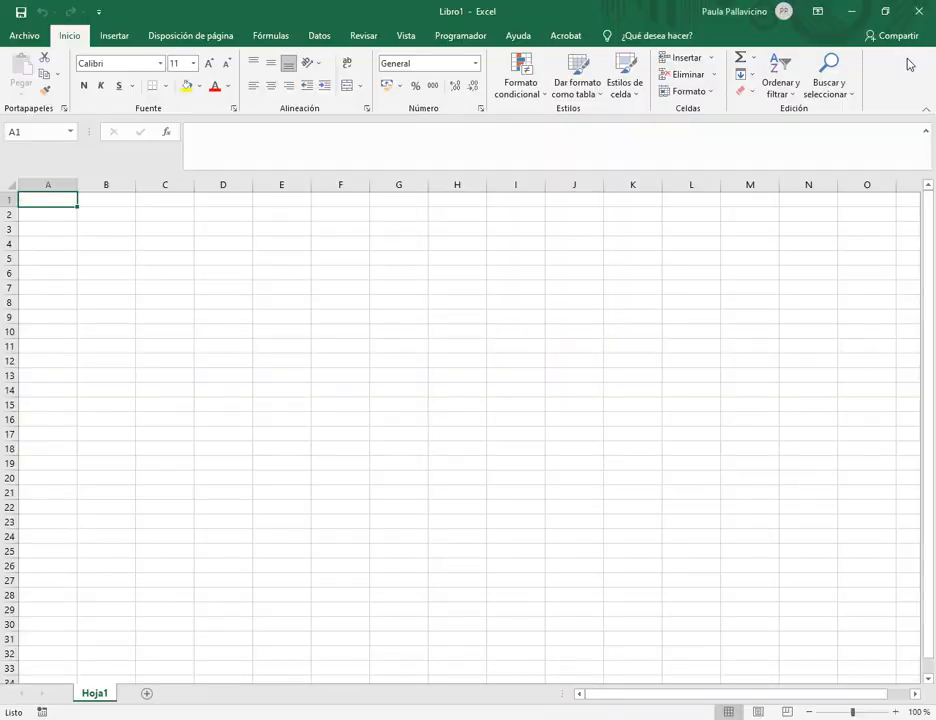
click(885, 11)
drag(535, 72, 587, 274)
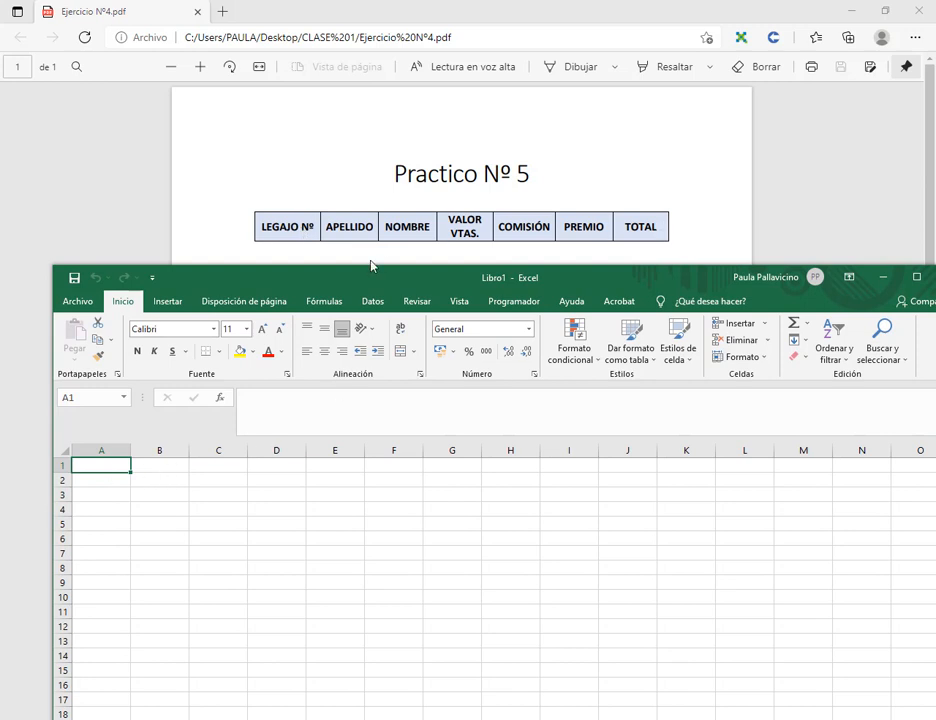
- Enter the headers LEGAJO Nº, APELLIDO and NOMBRE in cells A1 to C1
text(LE)
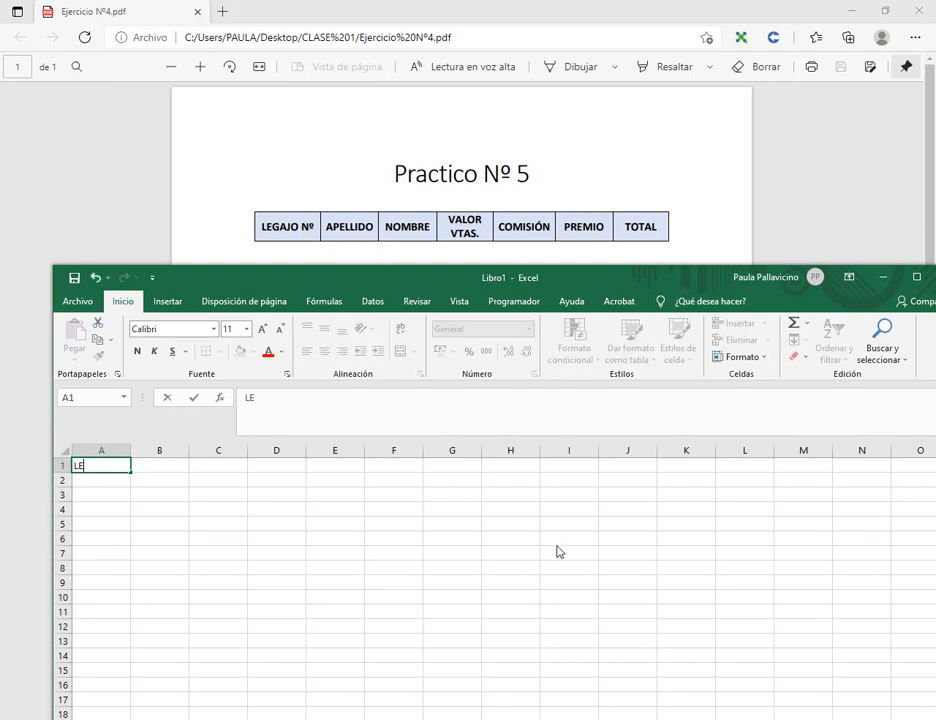
text(GAJO Nº)
key(Tab)
text(APELLI)
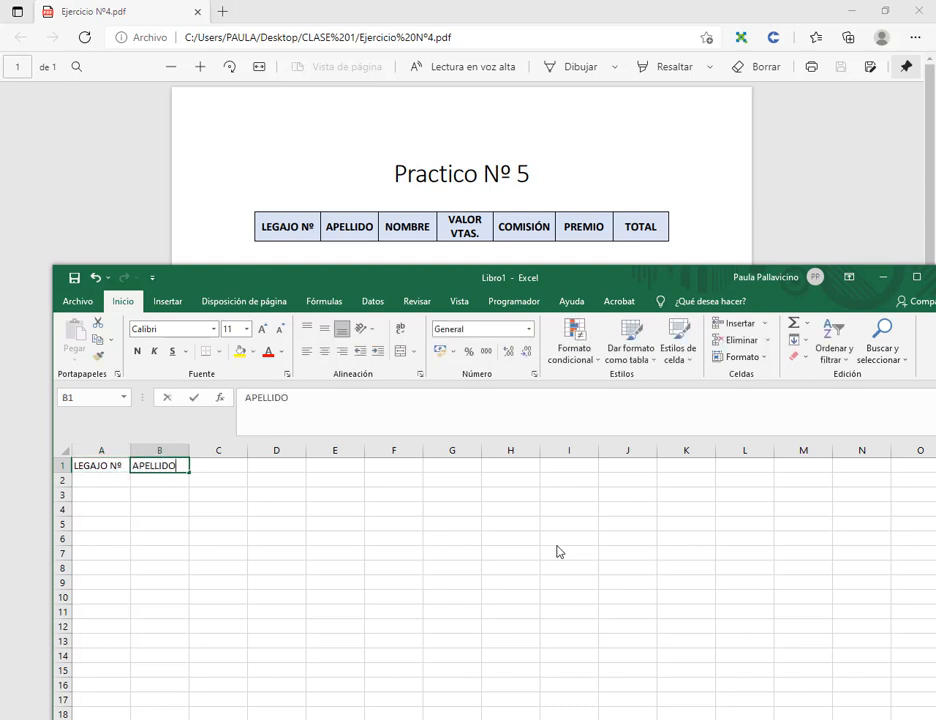
key(Tab)
text(NOMVRE)
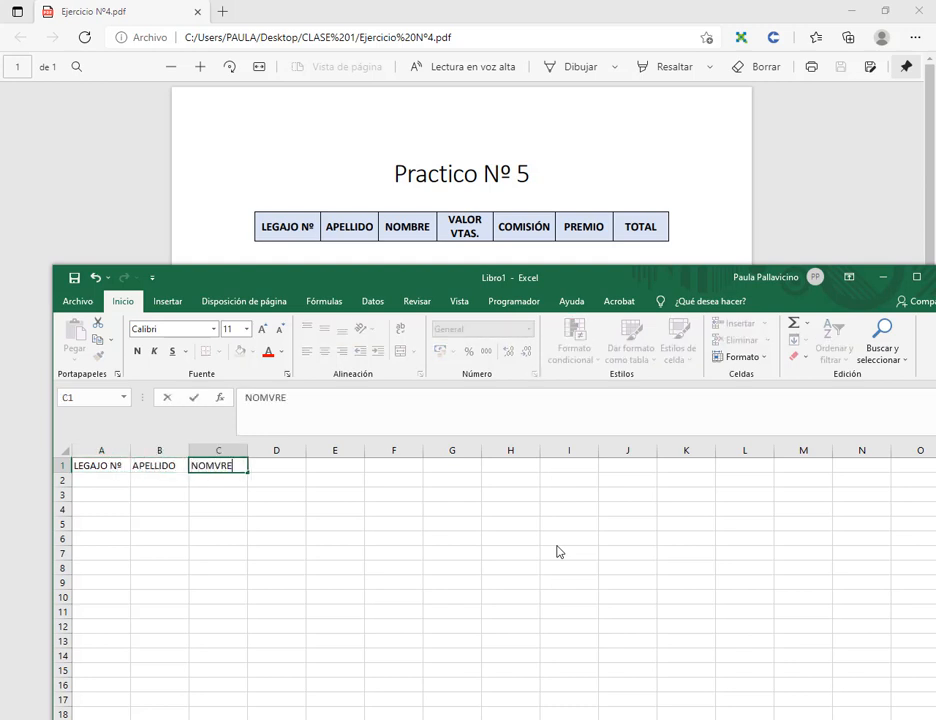
key(BackSpace)
key(BackSpace)
key(BackSpace)
text(BRE)
key(Tab)
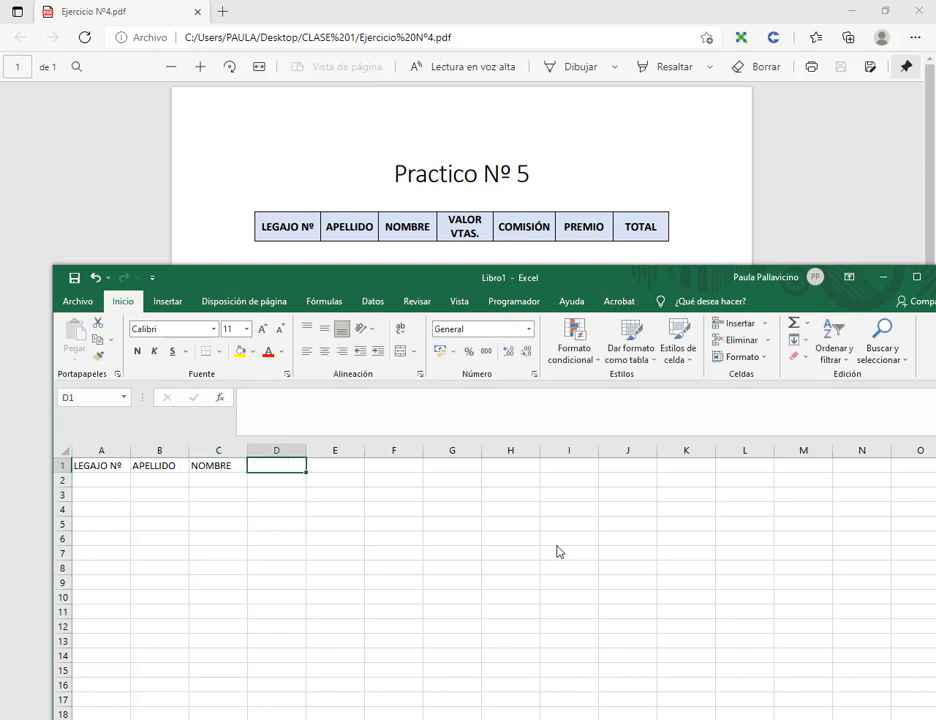
- Enter the headers VALOR VTAS. and COMISIÓN in cells D1 and E1
text(VALOR V)
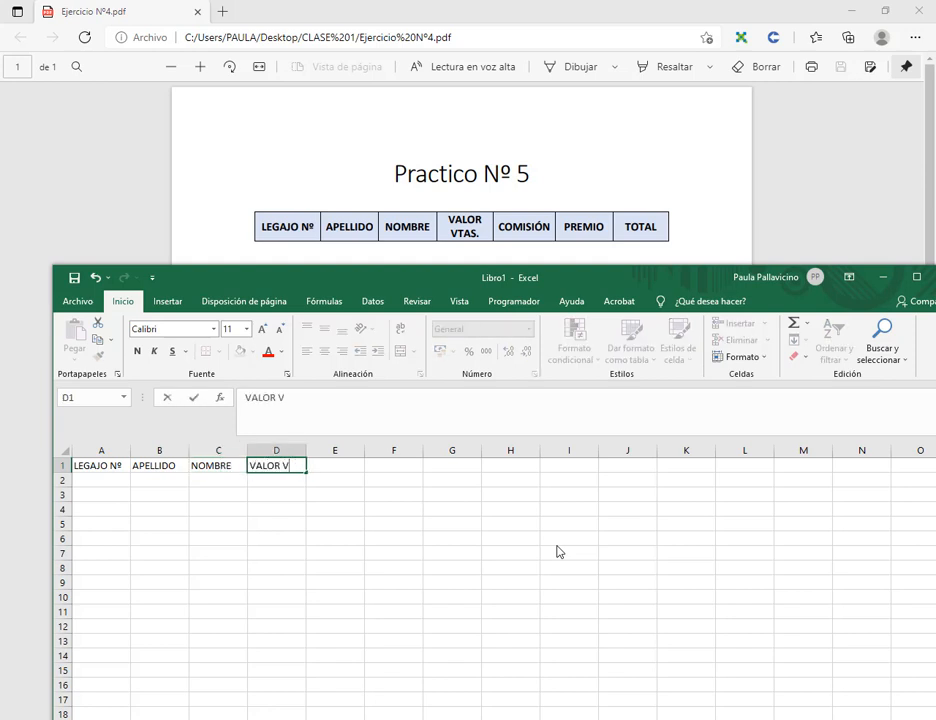
text(TAS.)
key(Tab)
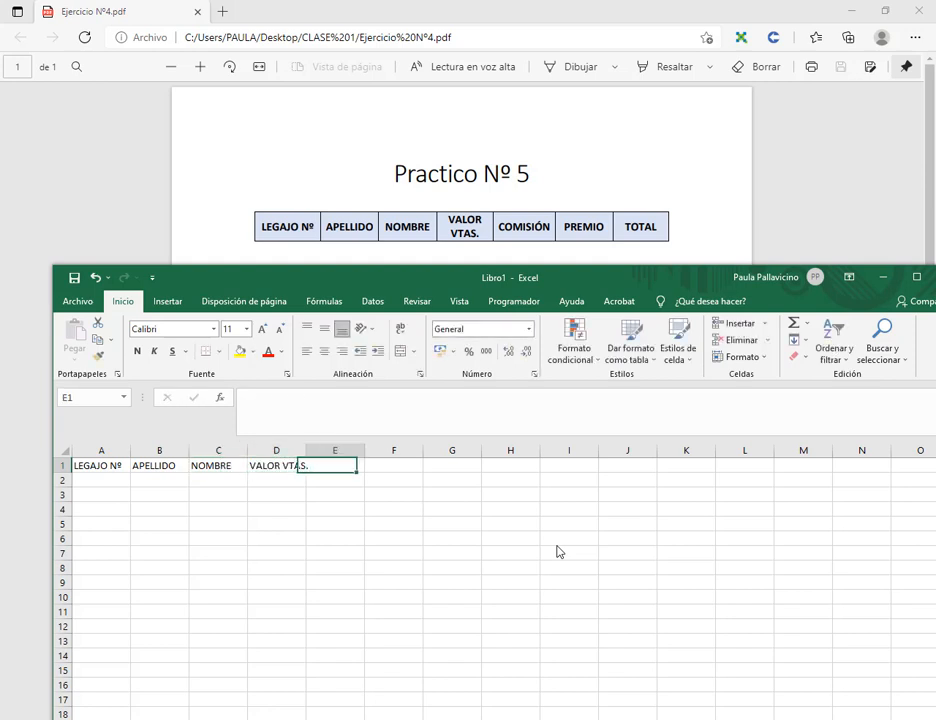
text(COMISI¨ON)
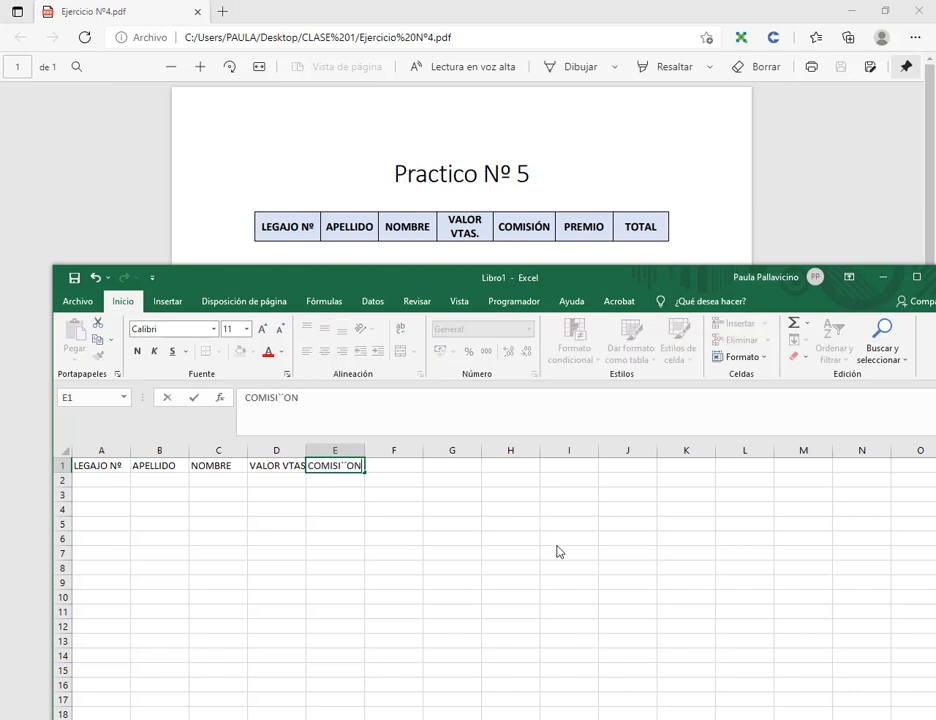
key(BackSpace)
key(BackSpace)
text(N)
key(Tab)
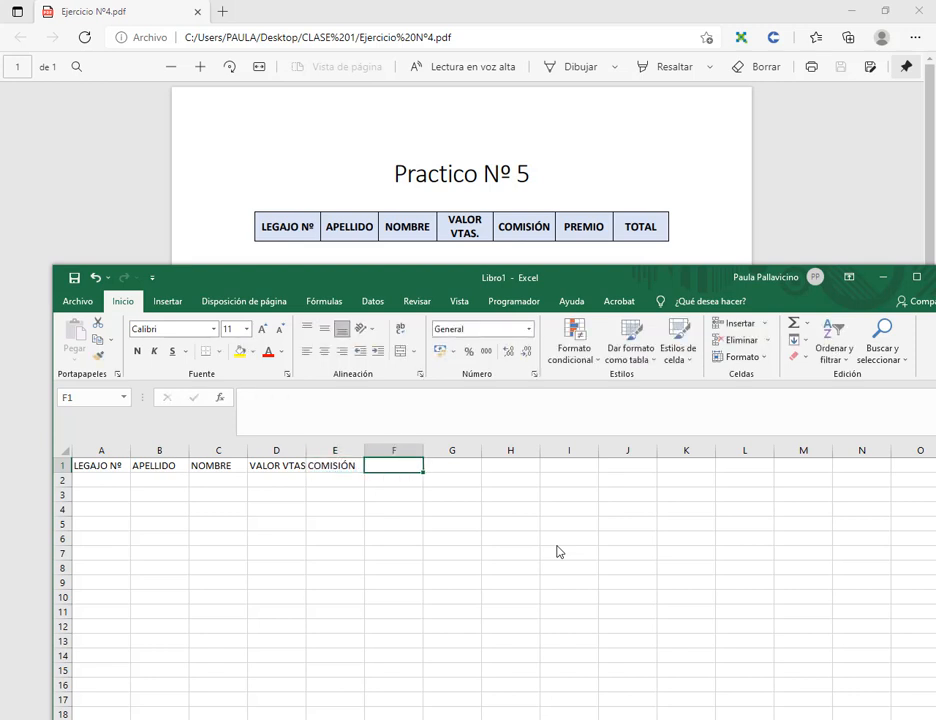
- Enter the headers PREMIO and TOTAL in cells F1 and G1
text(PREMIO)
key(Tab)
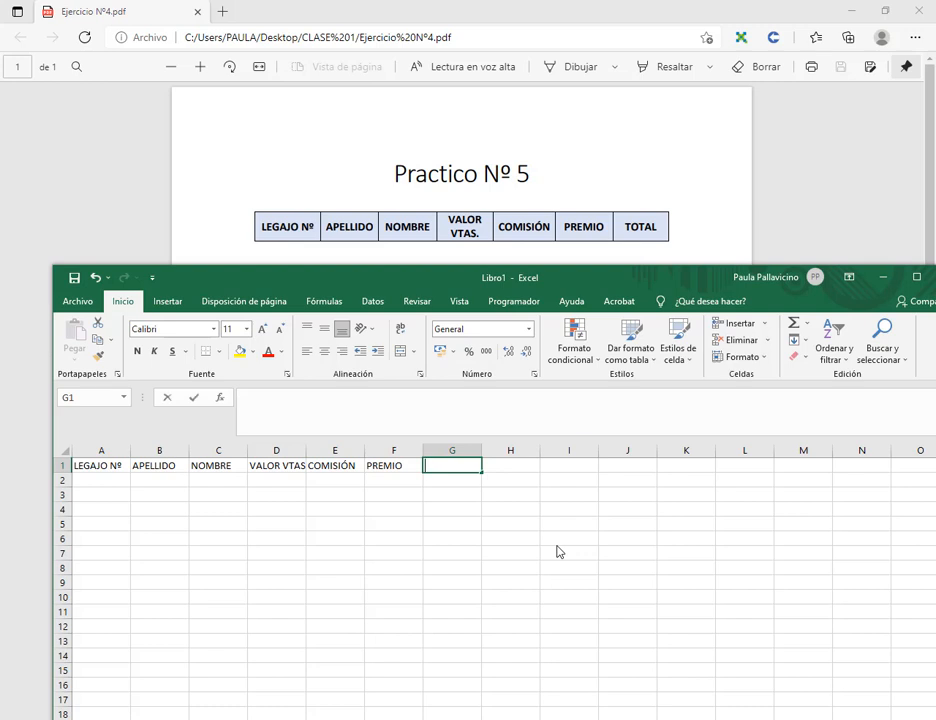
text(NO)
key(BackSpace)
key(BackSpace)
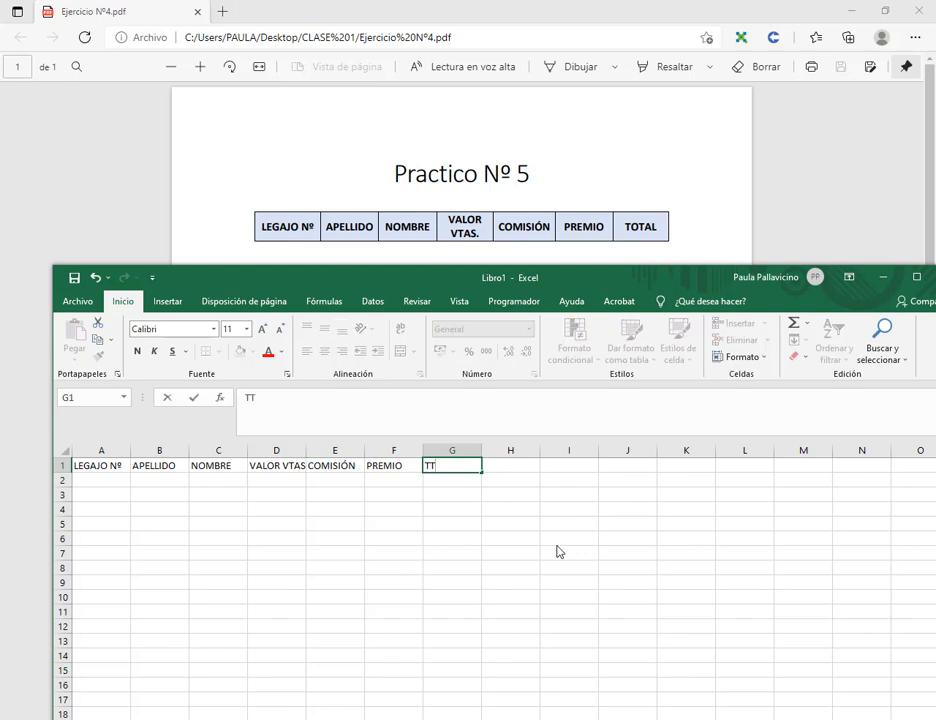
text(TOTAL)
key(Return)
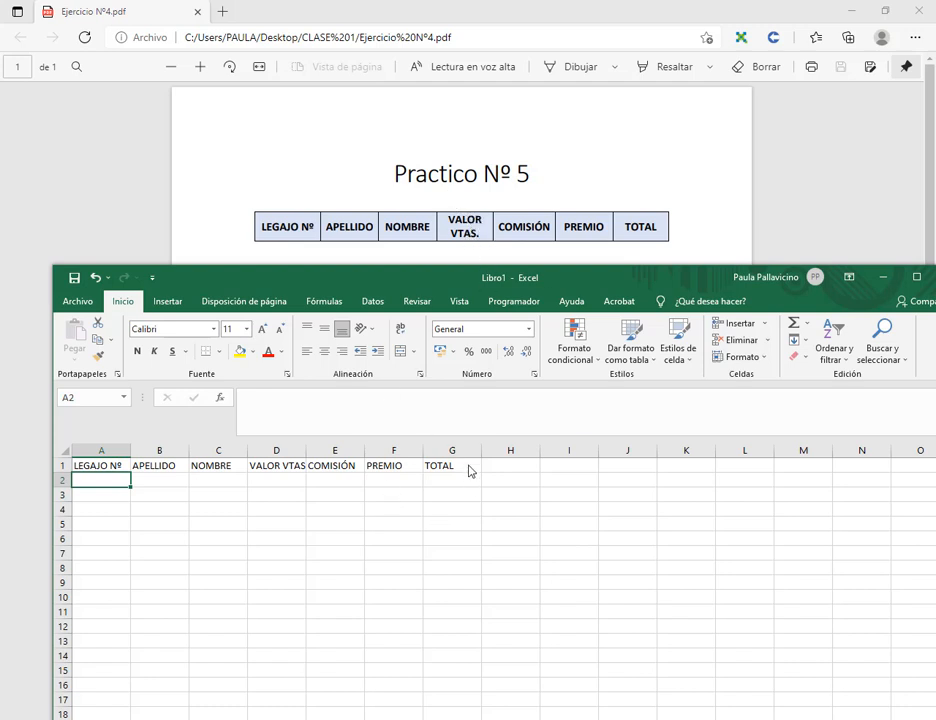
- Wrap the text of the header row A1:G1 and center it horizontally and vertically
drag(472, 470, 92, 468)
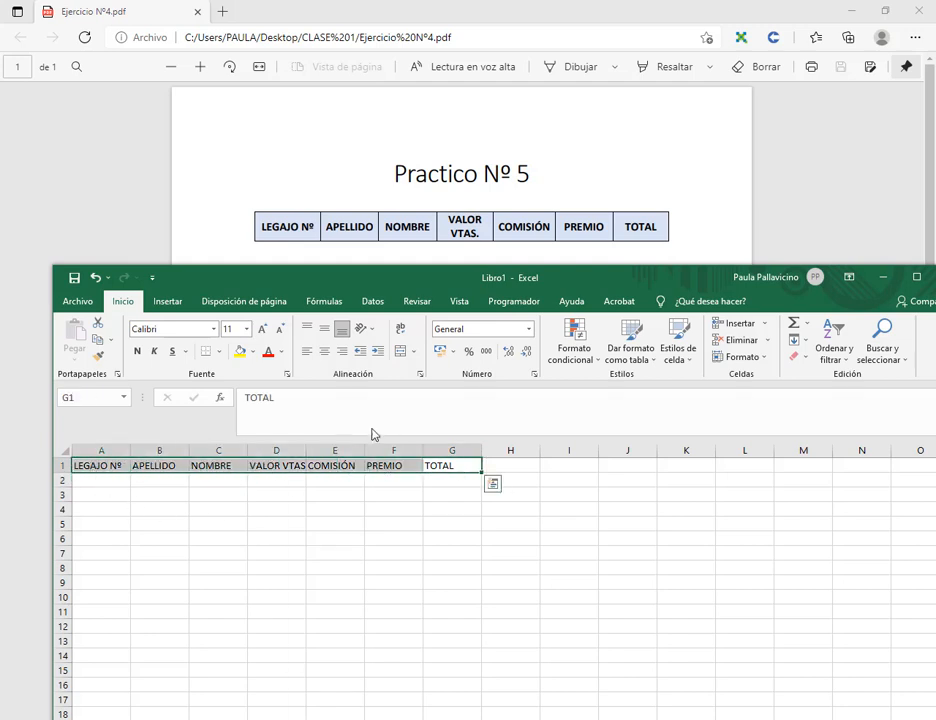
click(401, 330)
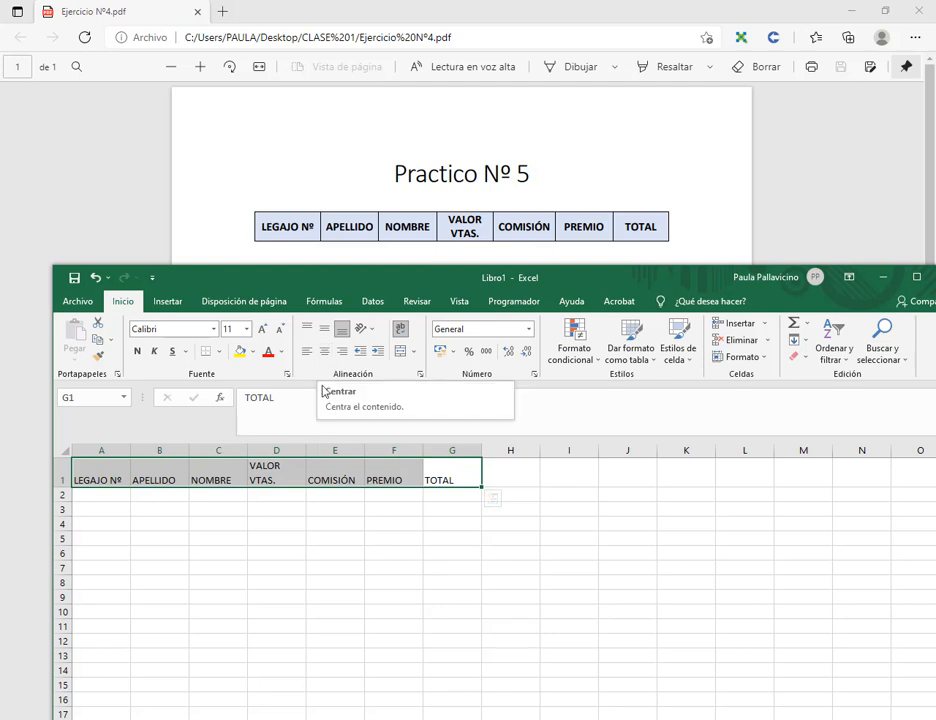
click(325, 352)
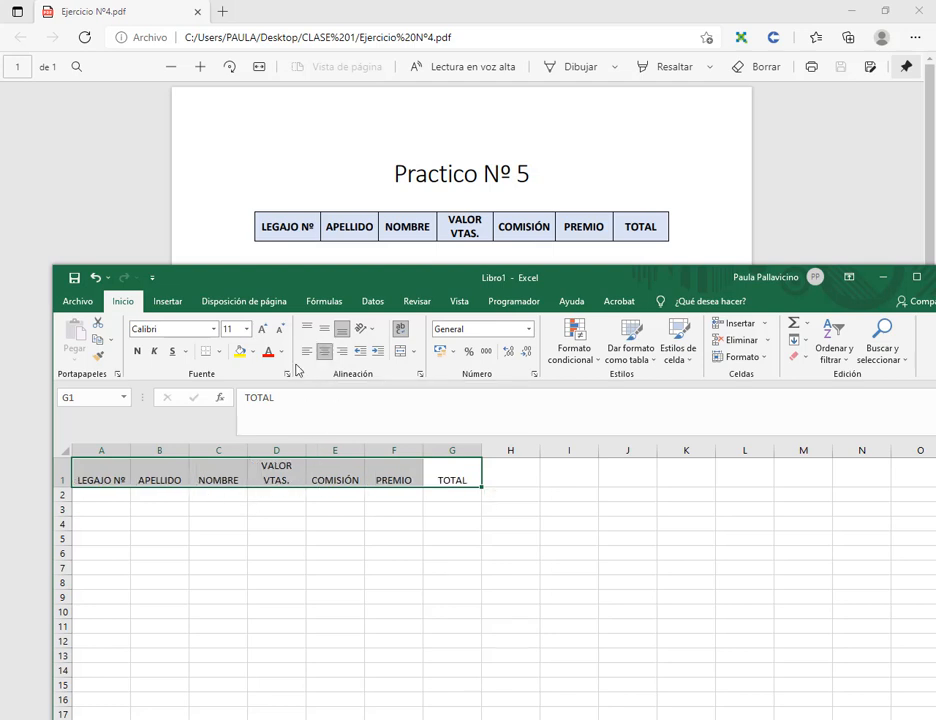
click(325, 328)
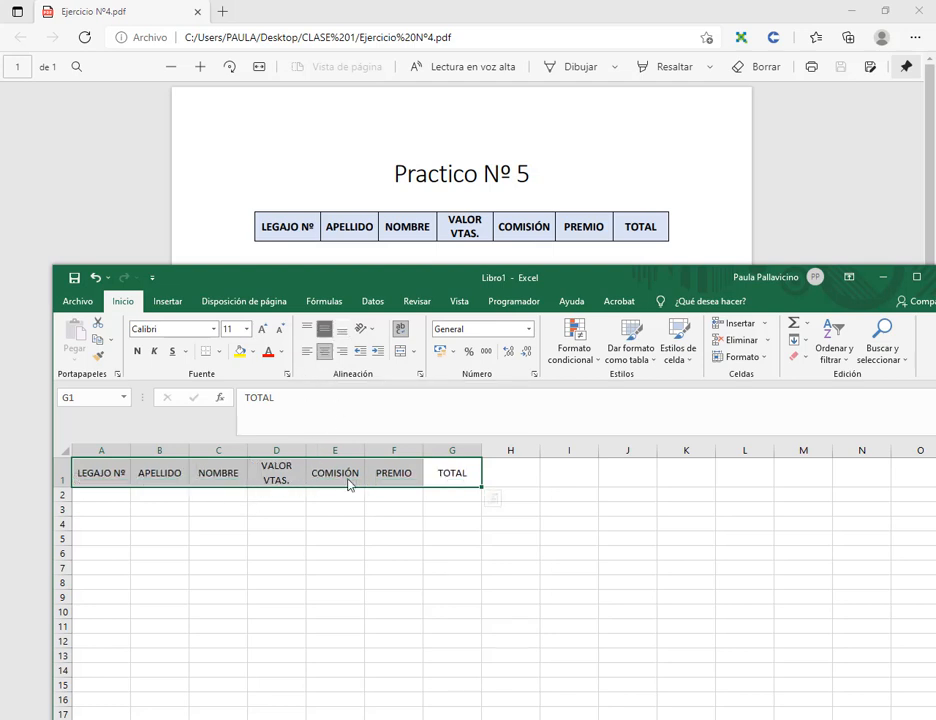
- Enter 3980 in A2 as the first LEGAJO Nº, following the first instruction of the exercise
click(100, 494)
scroll(518, 210, down, 2)
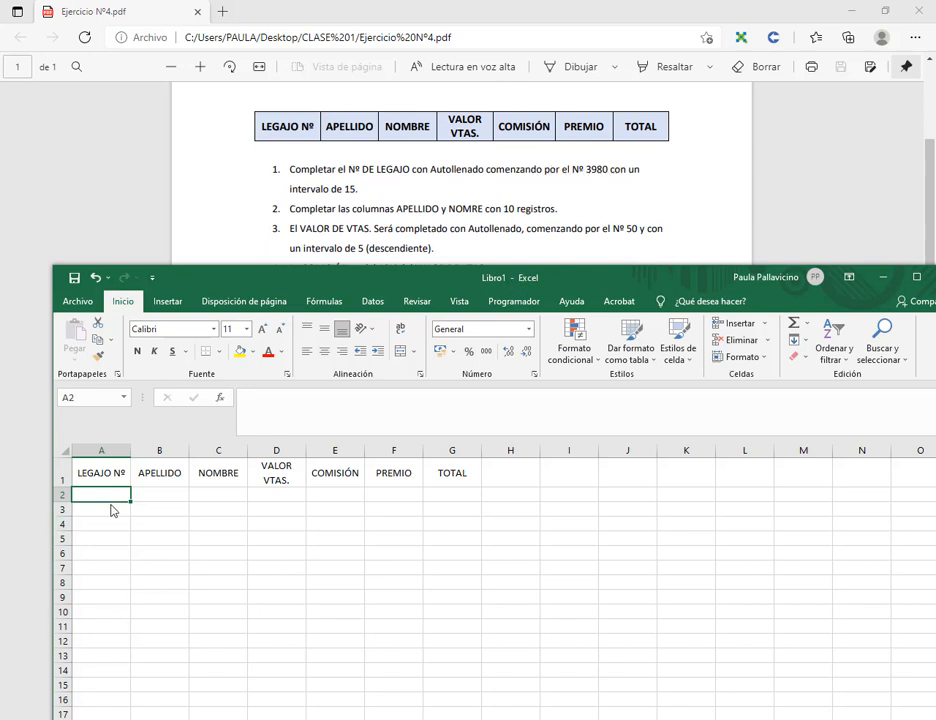
text(3980)
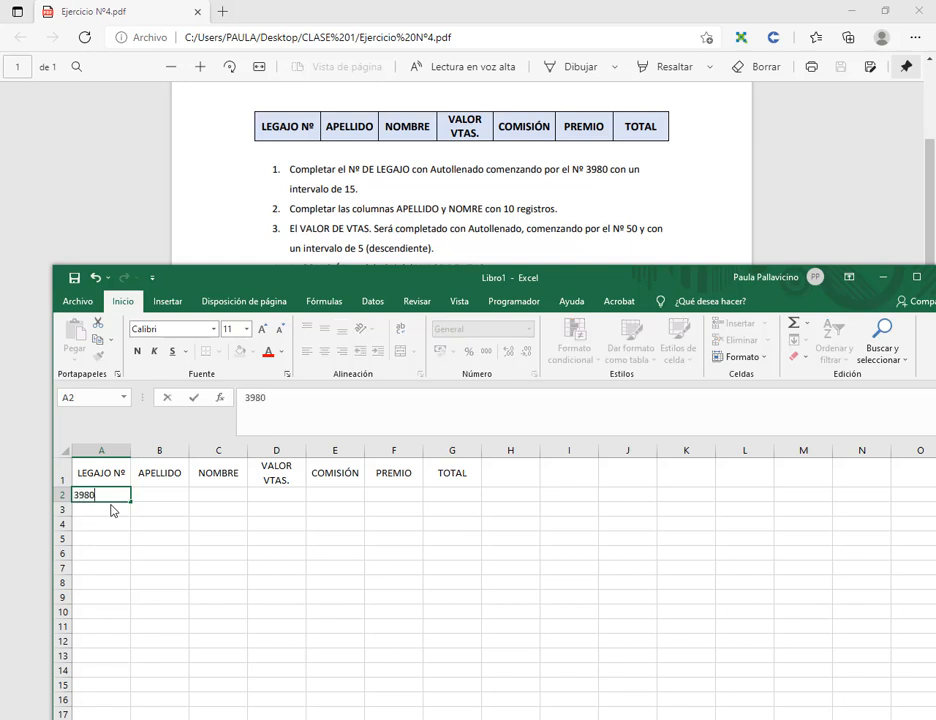
key(Return)
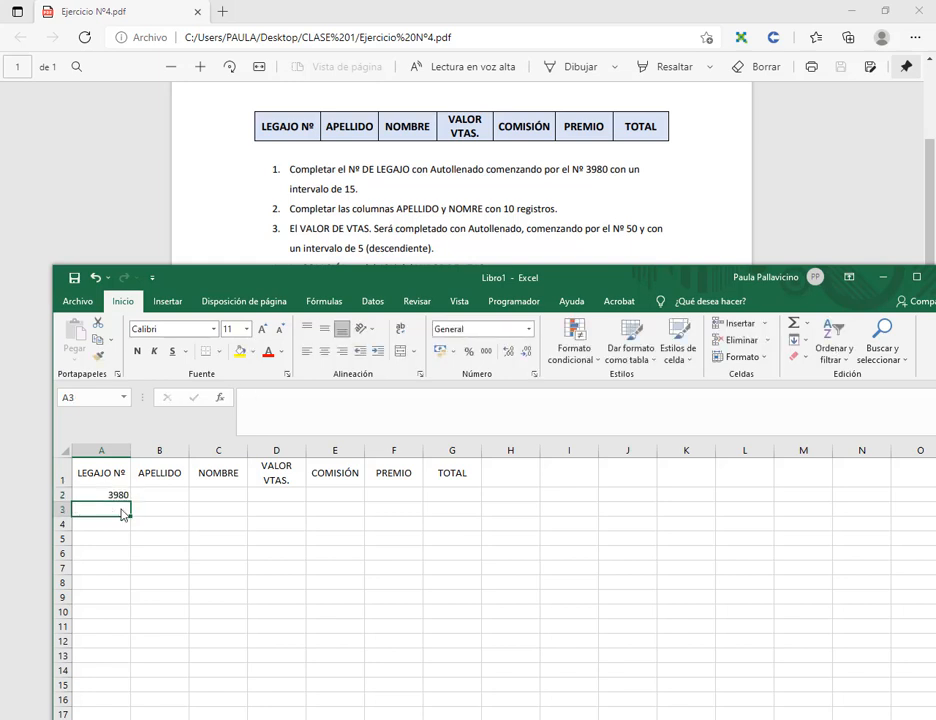
scroll(165, 590, down, 1)
scroll(168, 564, up, 1)
- Fill A2:A11 with a linear column series using an increment of 15
drag(98, 499, 101, 529)
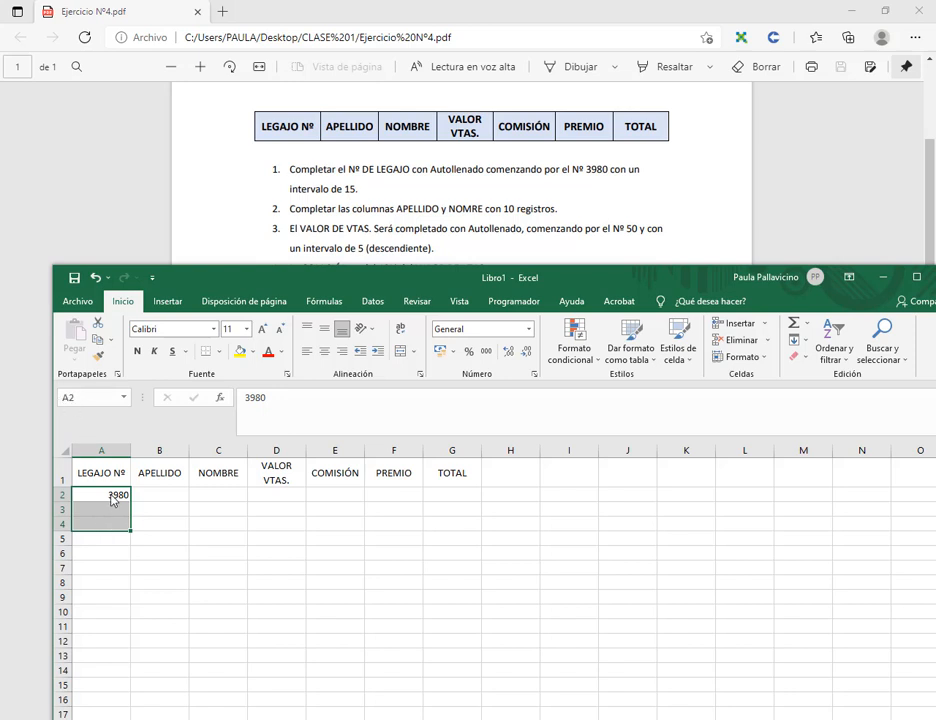
click(115, 497)
drag(114, 498, 117, 627)
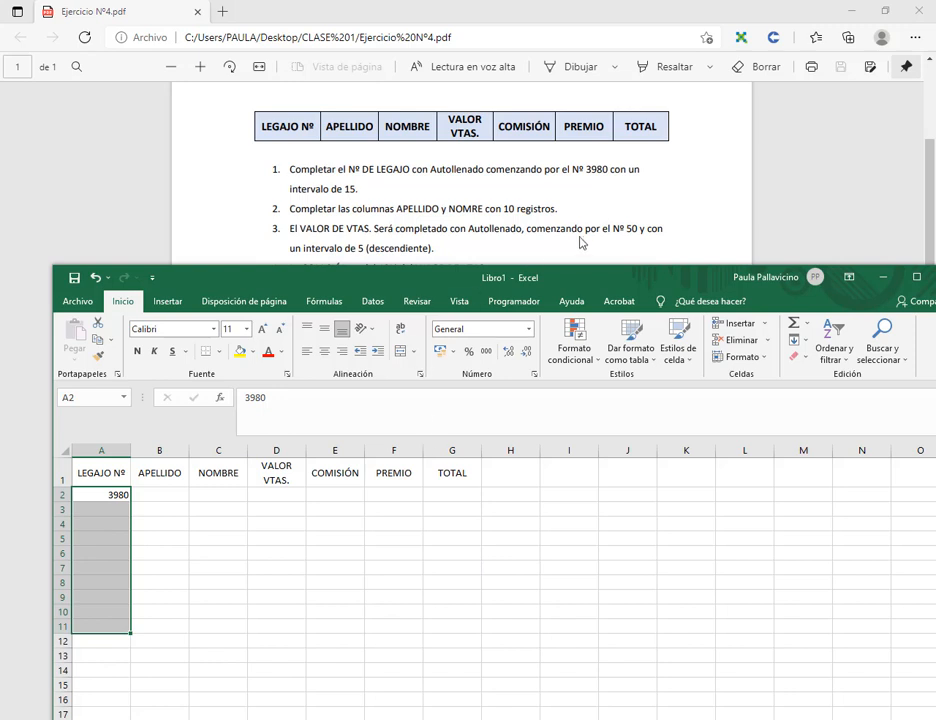
click(799, 344)
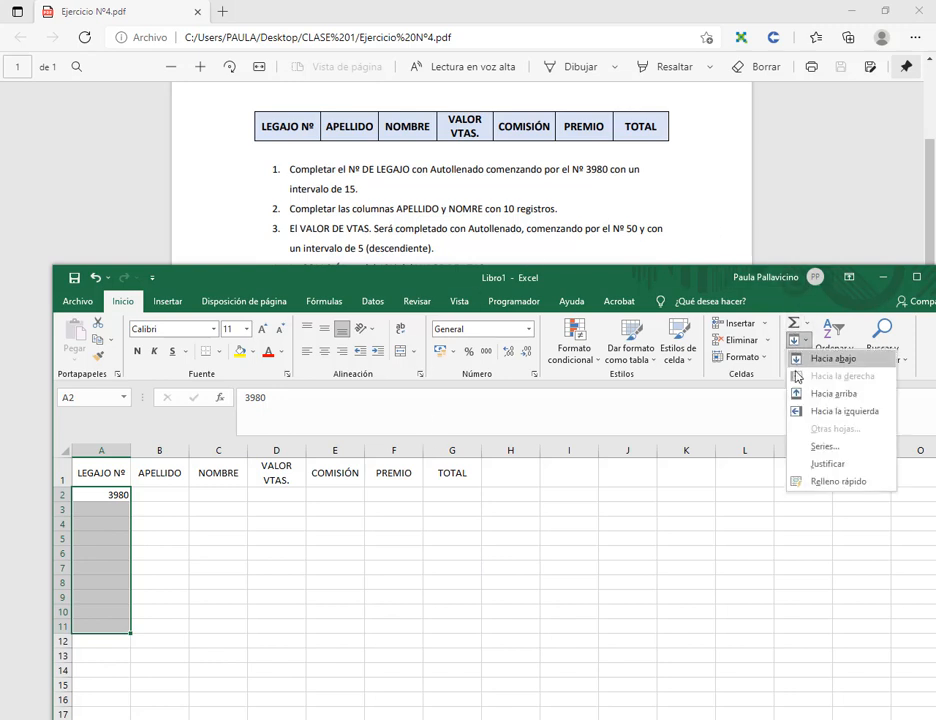
click(825, 446)
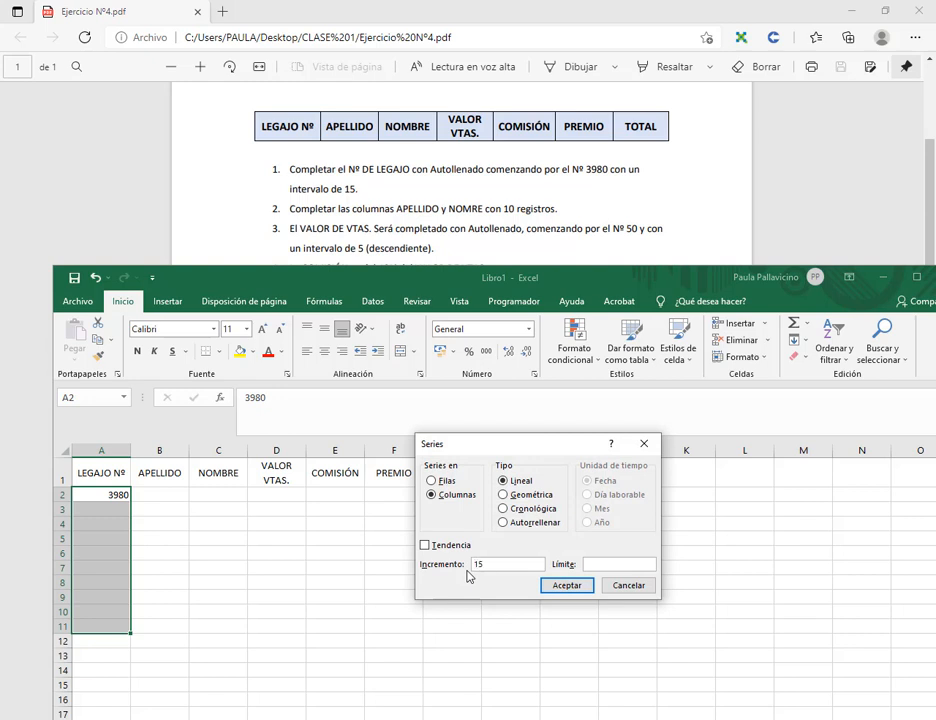
text(15)
key(Return)
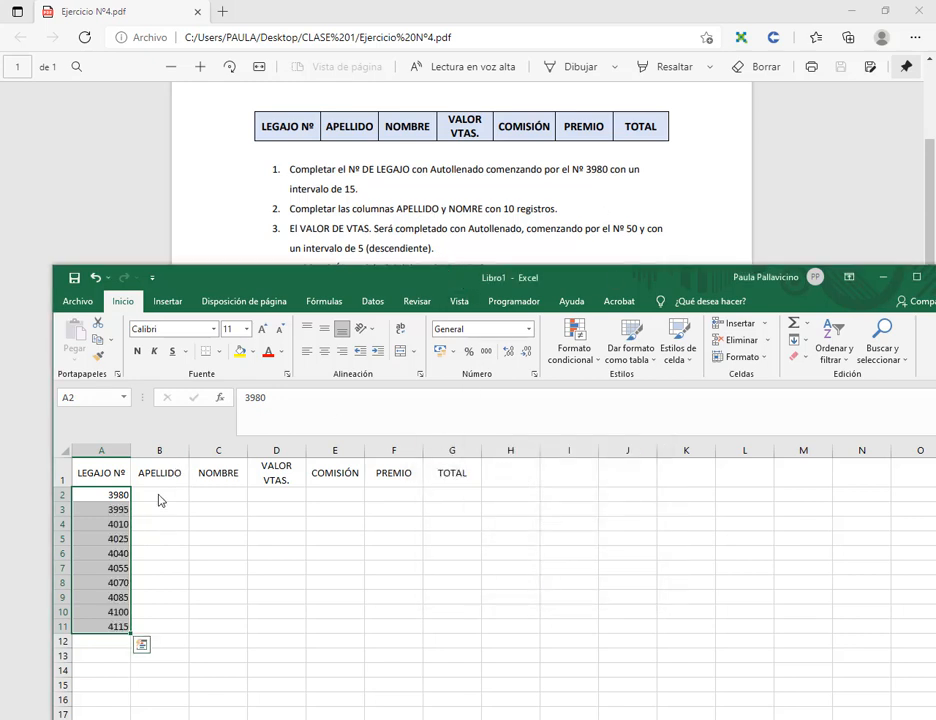
- Enter 50 in D2 as the first VALOR VTAS. amount, following the third instruction of the exercise
drag(160, 500, 226, 630)
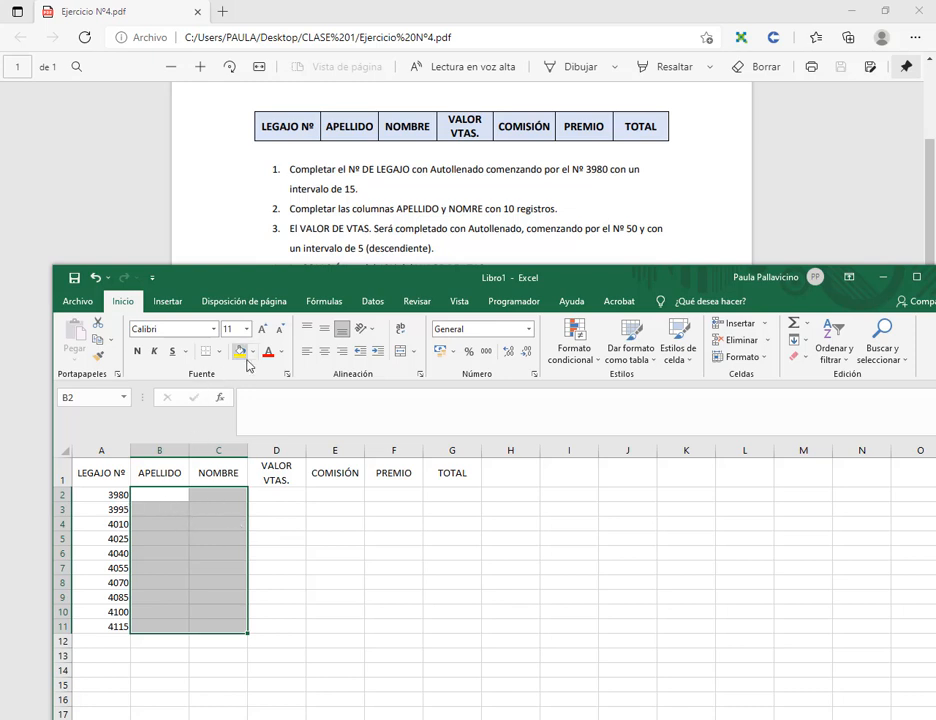
scroll(420, 236, down, 2)
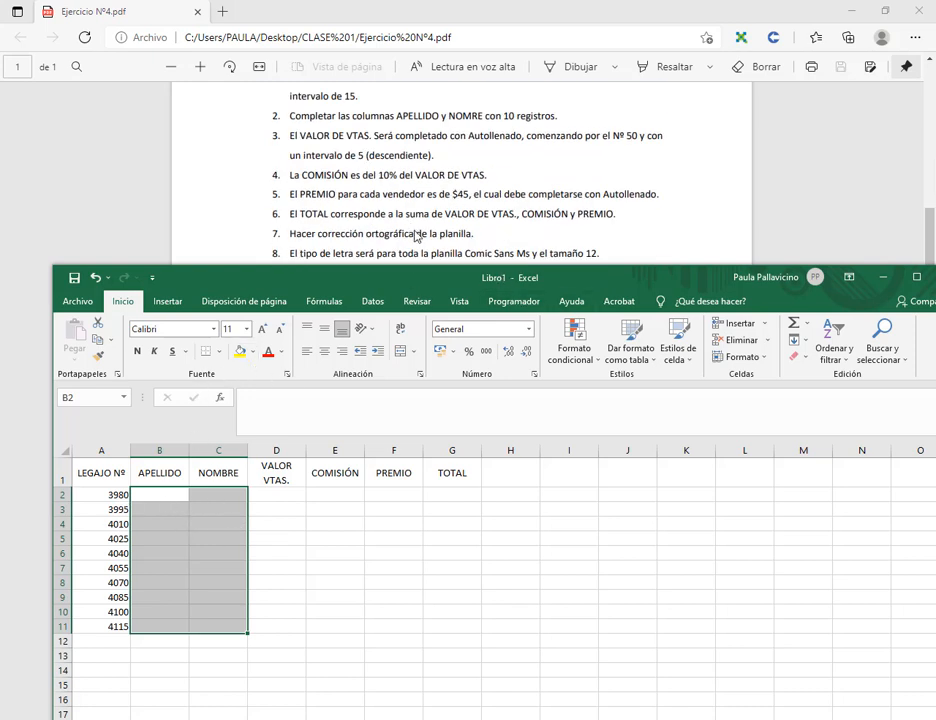
scroll(397, 200, up, 2)
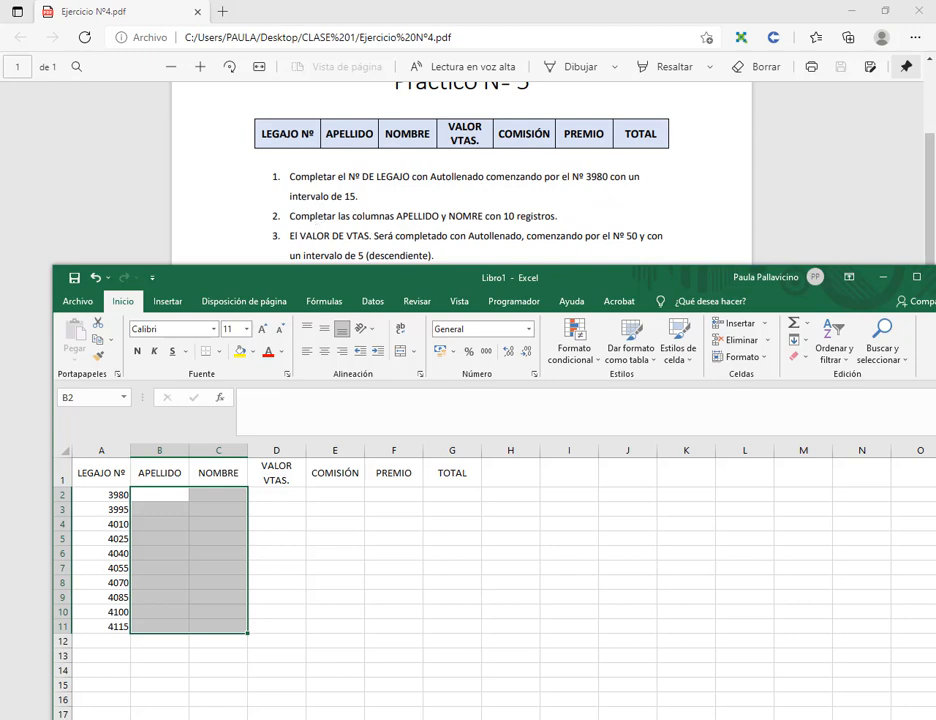
drag(930, 180, 932, 246)
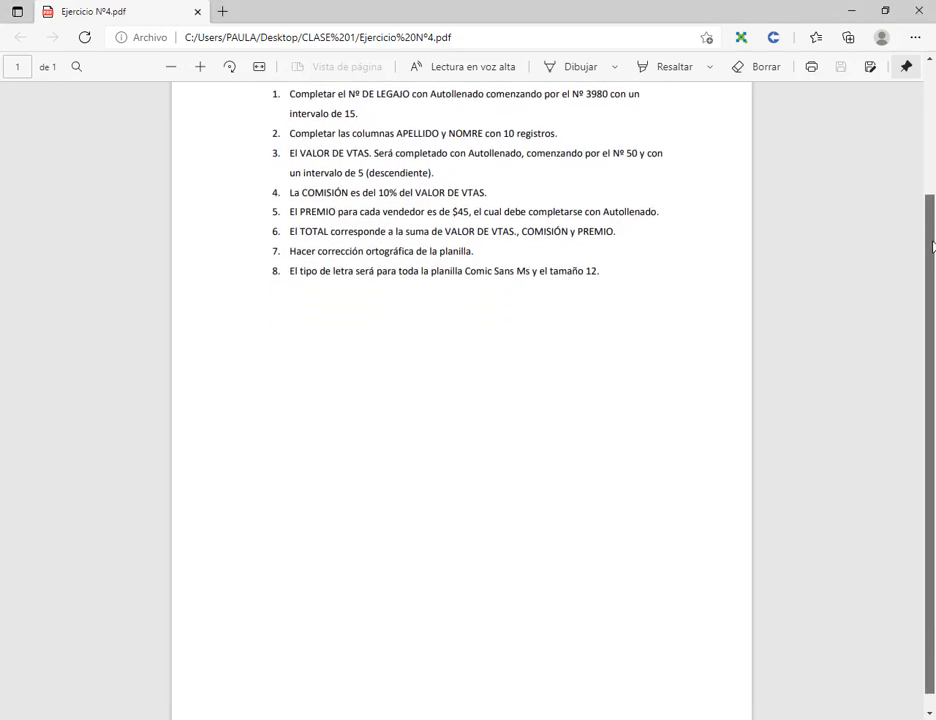
key(alt+Tab)
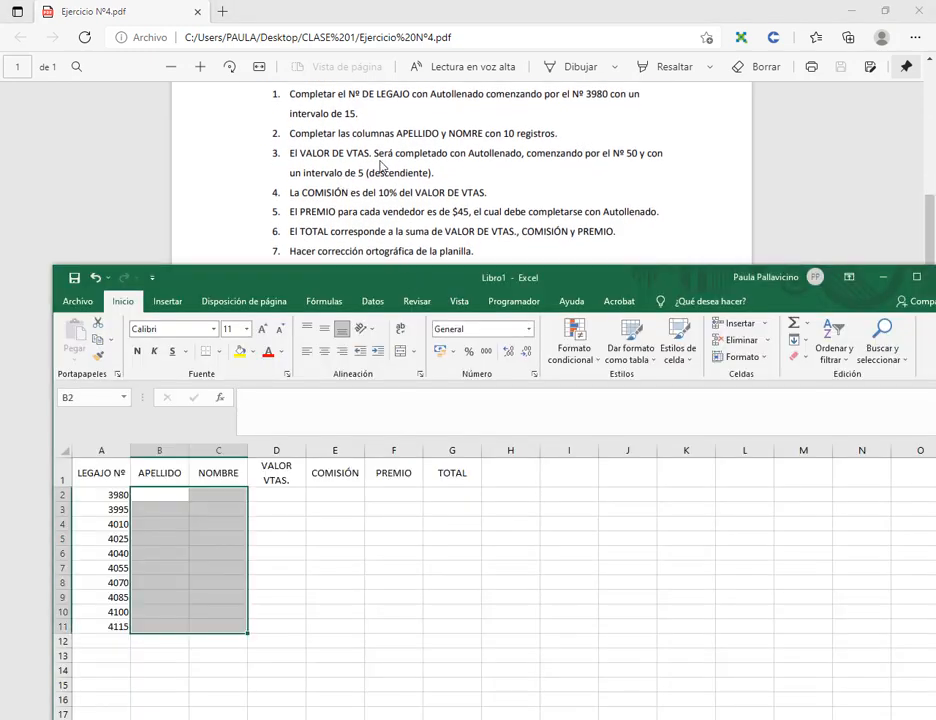
click(276, 497)
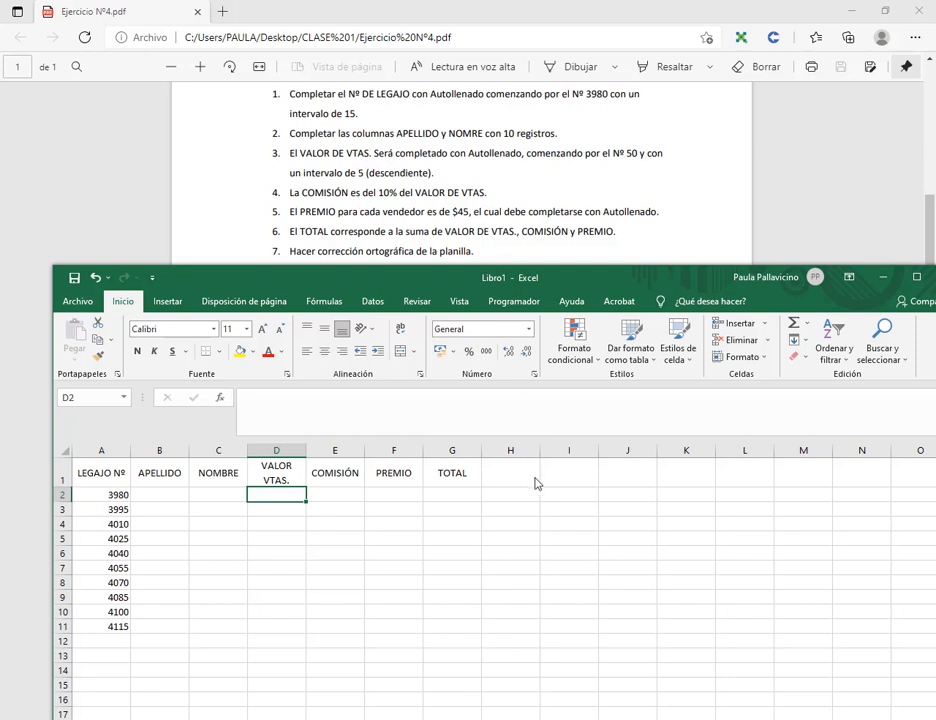
text(50)
key(Return)
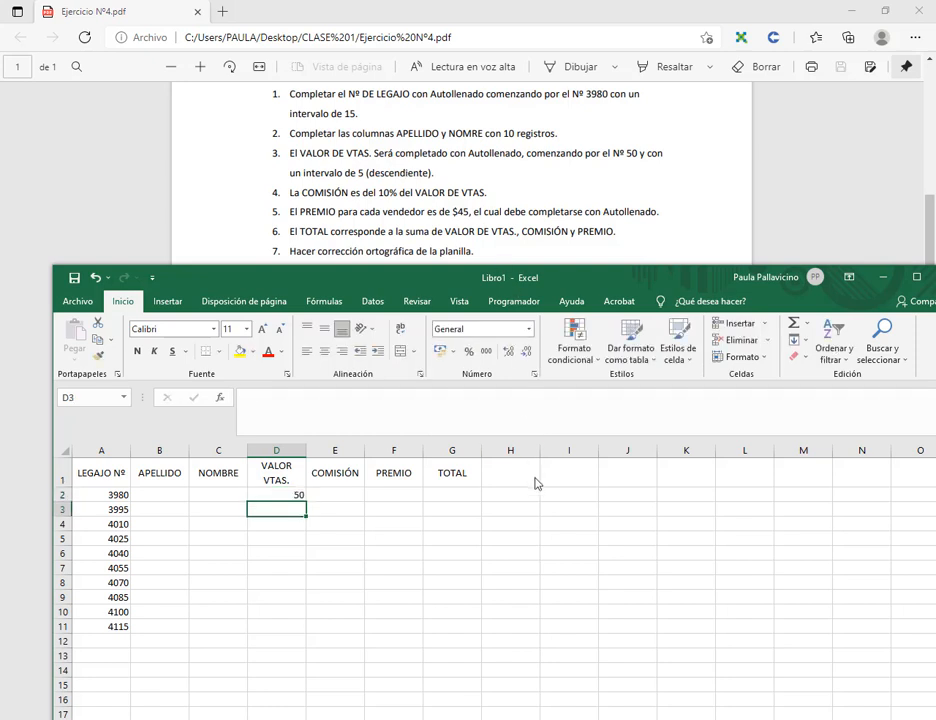
- Fill D2:D11 with a linear column series using an increment of -5
drag(293, 500, 286, 633)
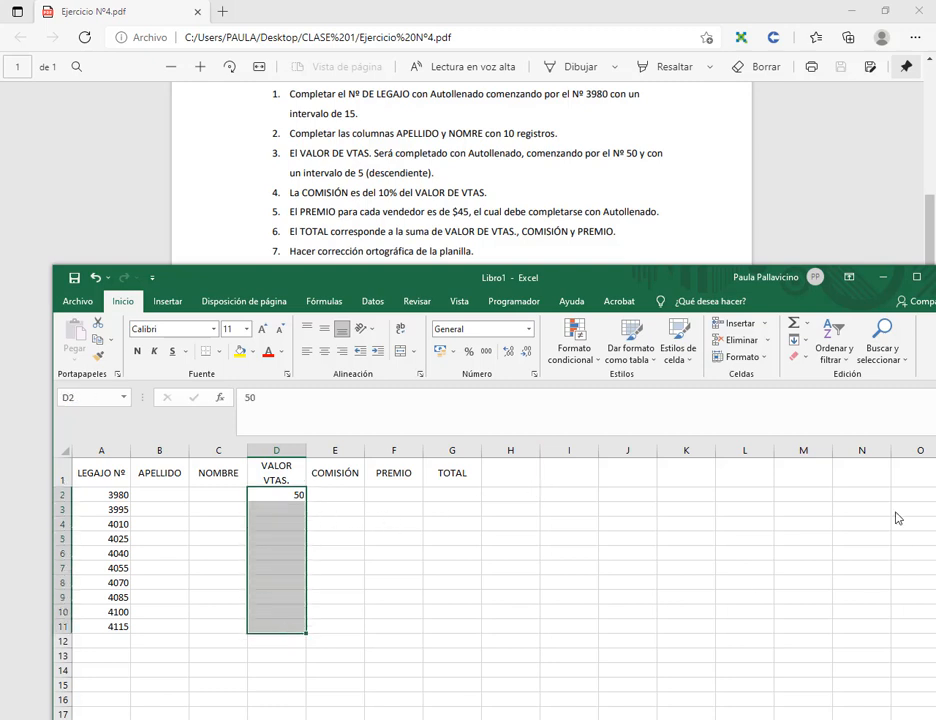
click(801, 343)
click(821, 445)
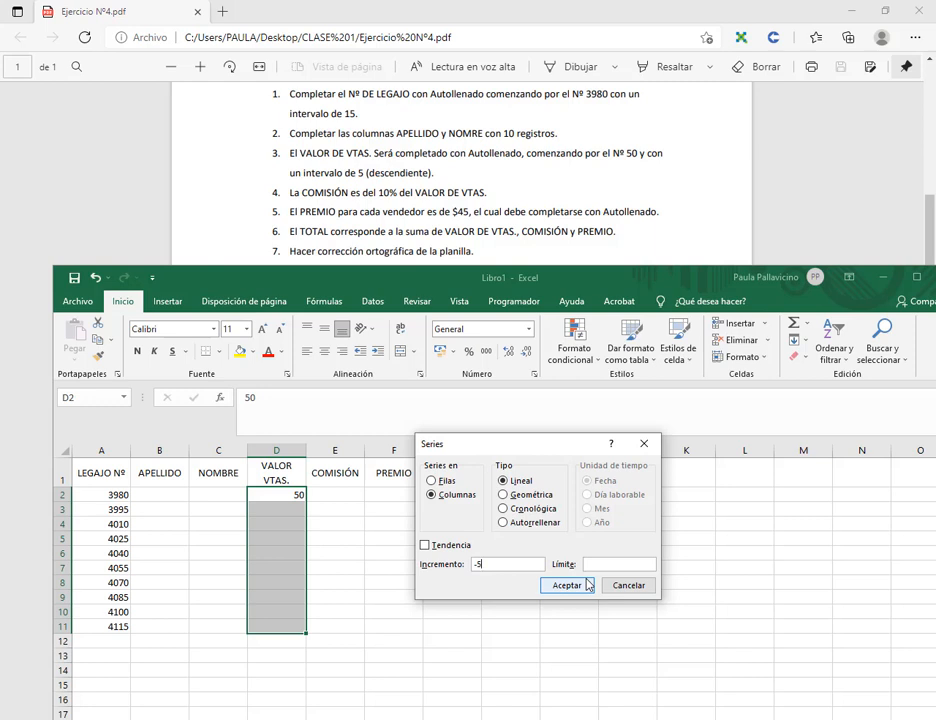
click(588, 585)
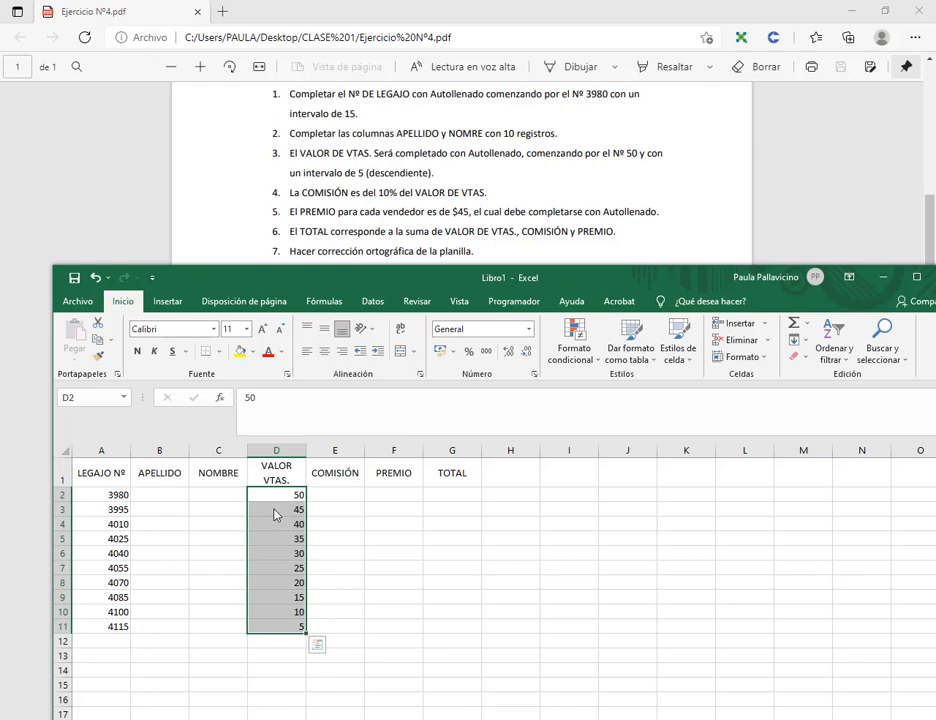
- Calculate COMISIÓN in E2 with the formula =D2*10% and copy it down through E11
click(352, 494)
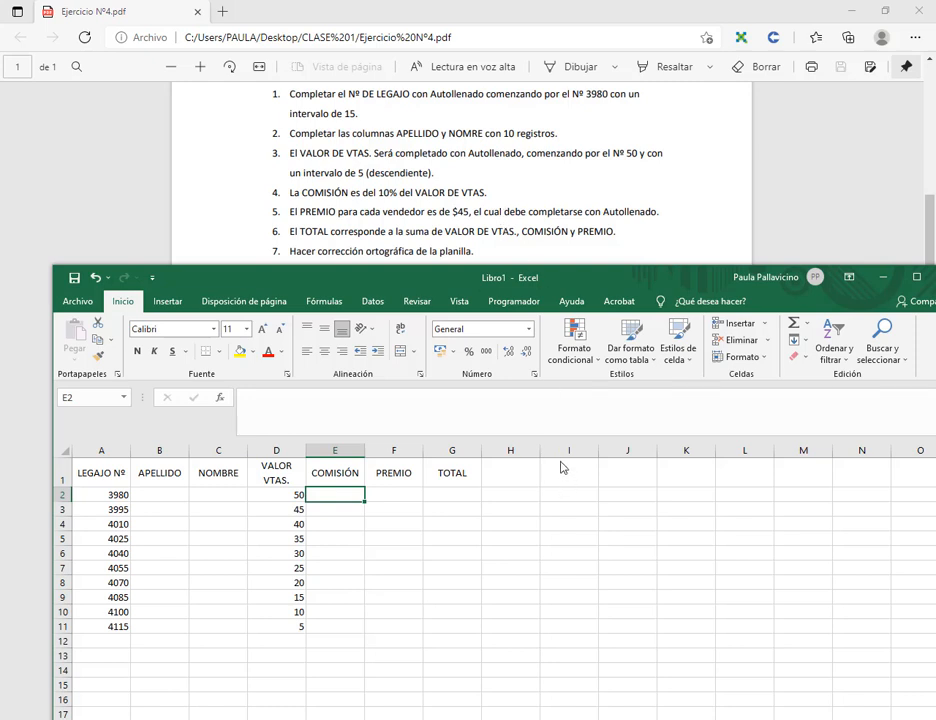
text(=)
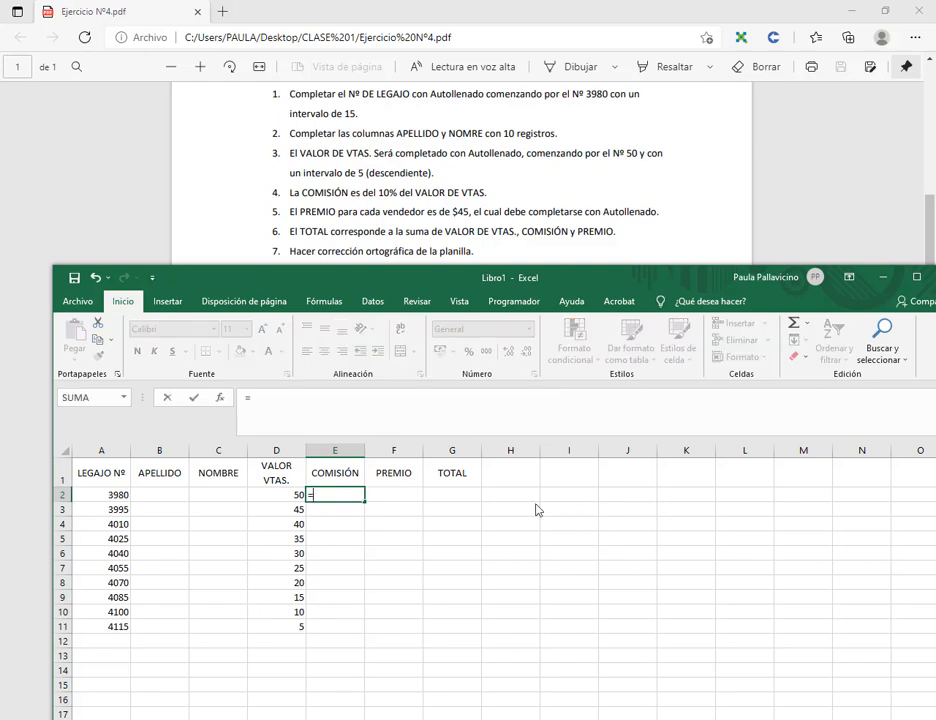
click(276, 497)
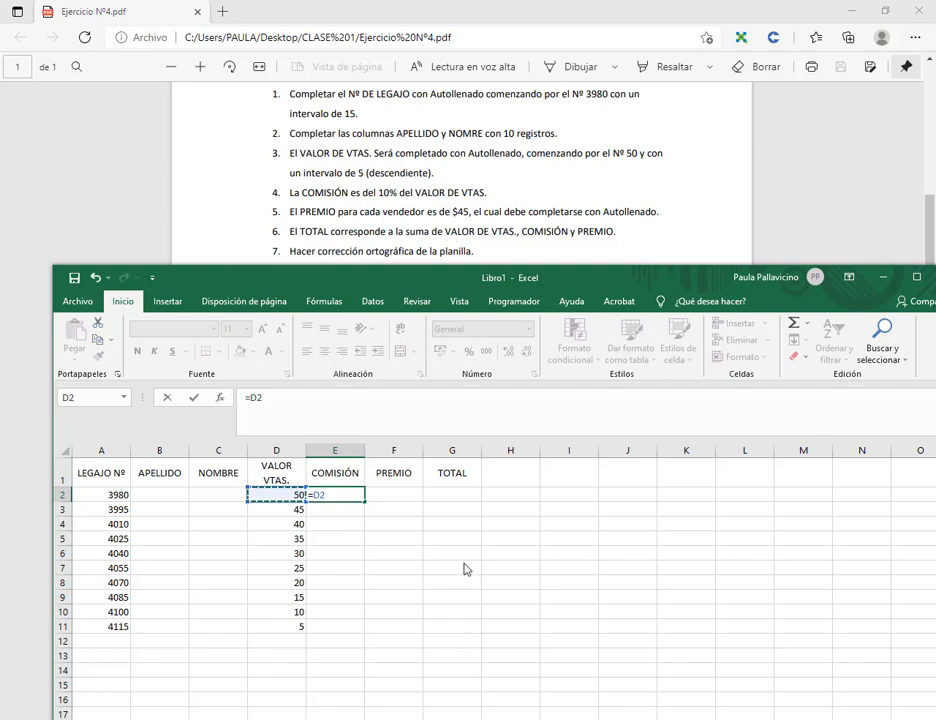
text(*10%)
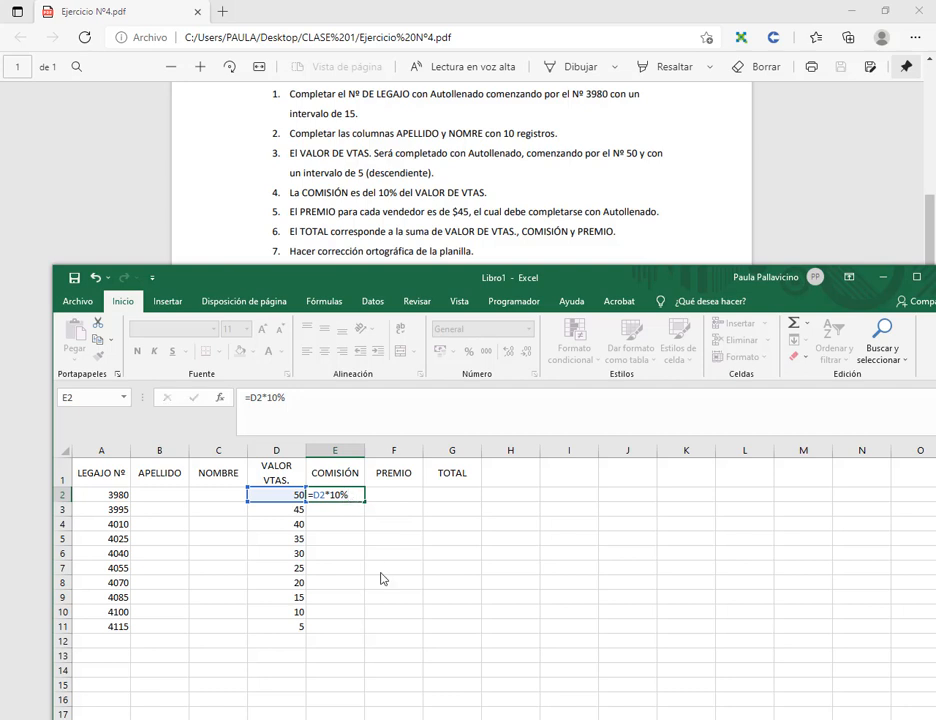
key(Return)
click(362, 495)
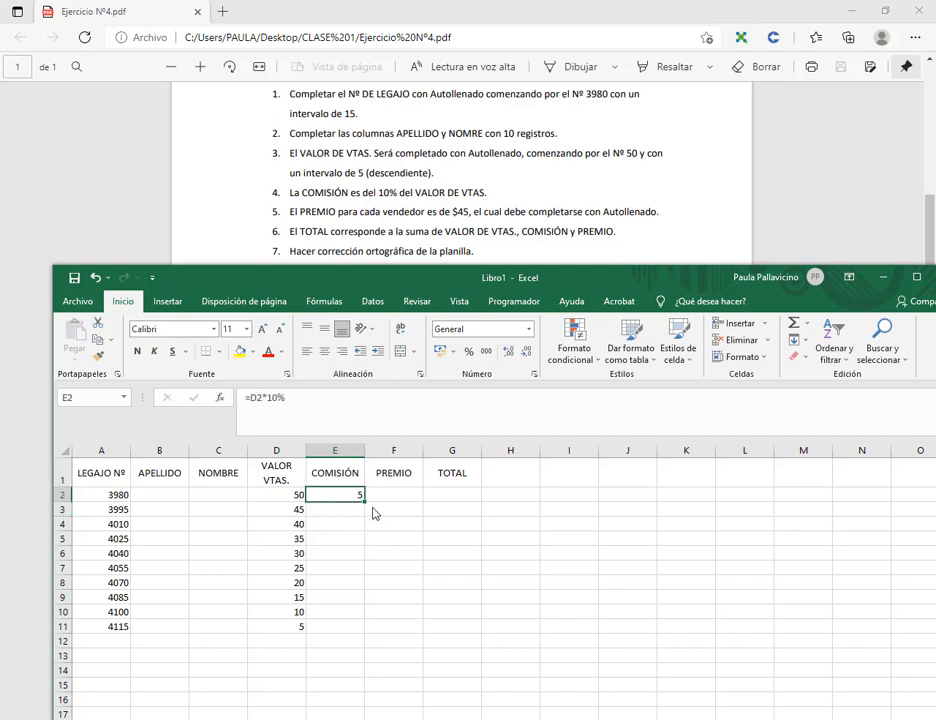
drag(369, 506, 368, 637)
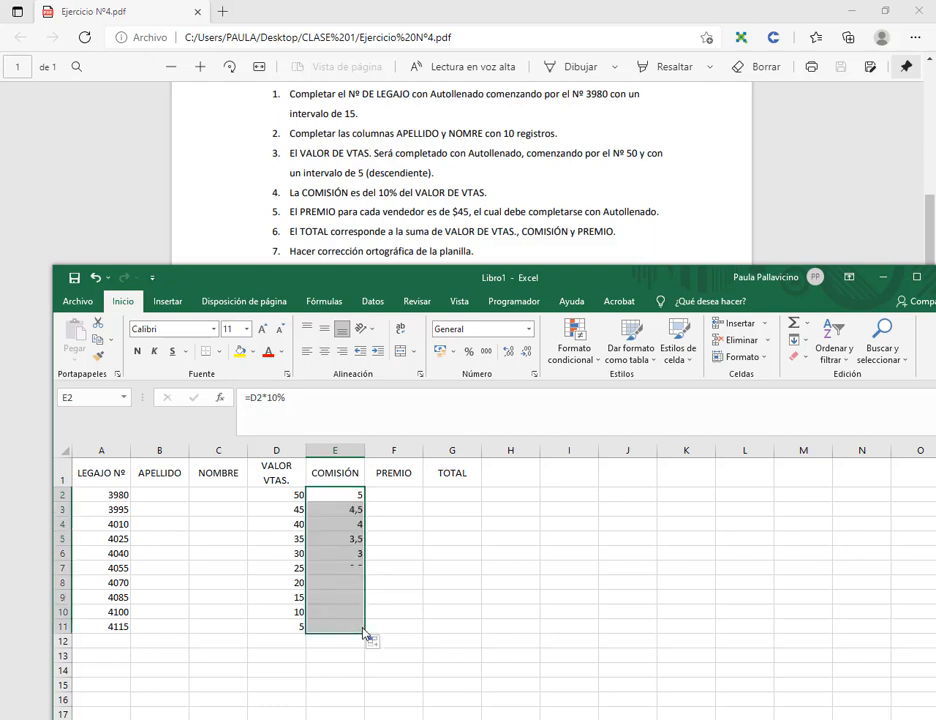
- Inspect the COMISIÓN formulas in E8 and E2 to check which sales cell each one references
double_click(344, 585)
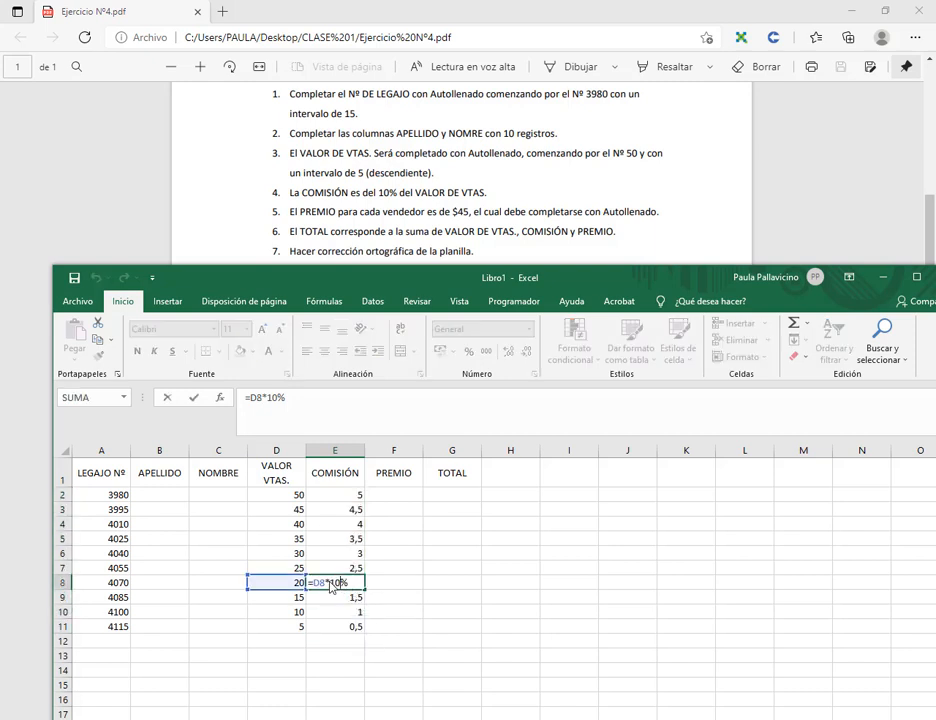
drag(328, 583, 352, 590)
click(352, 590)
key(Return)
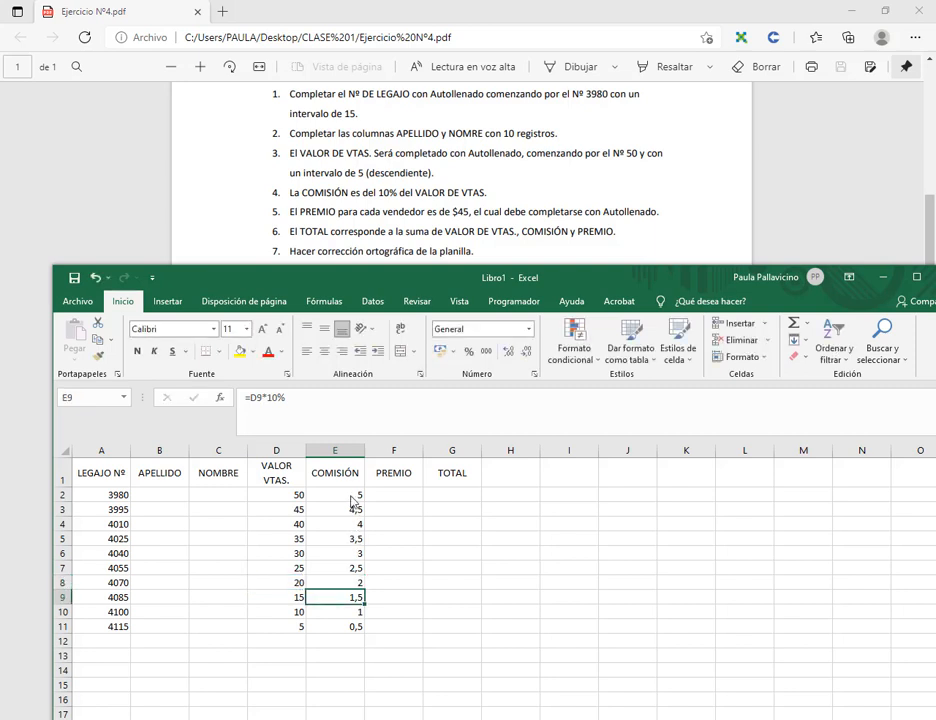
click(350, 496)
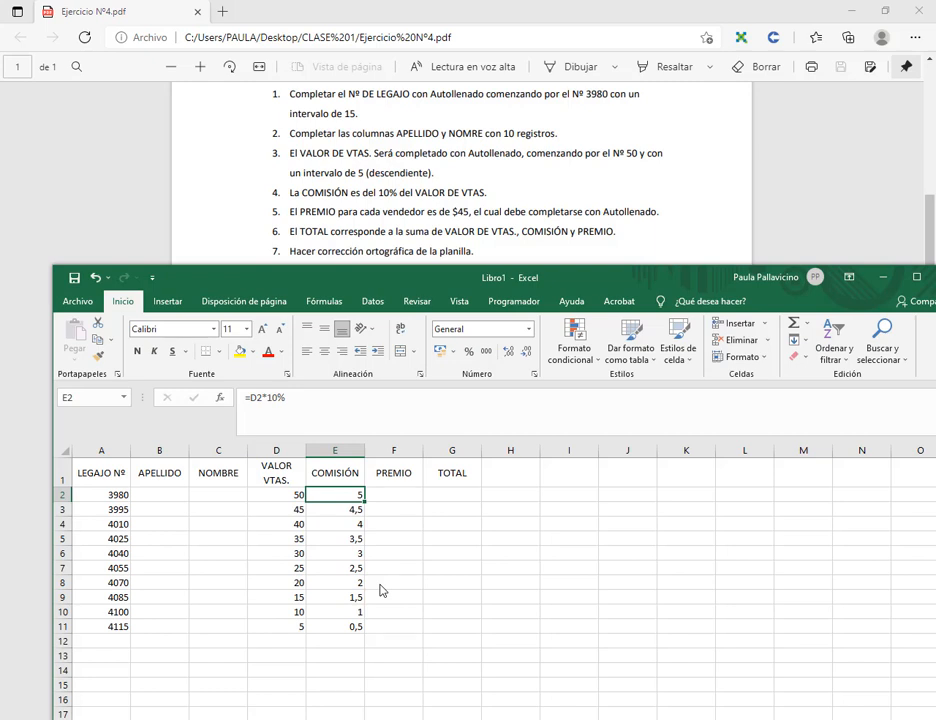
double_click(352, 496)
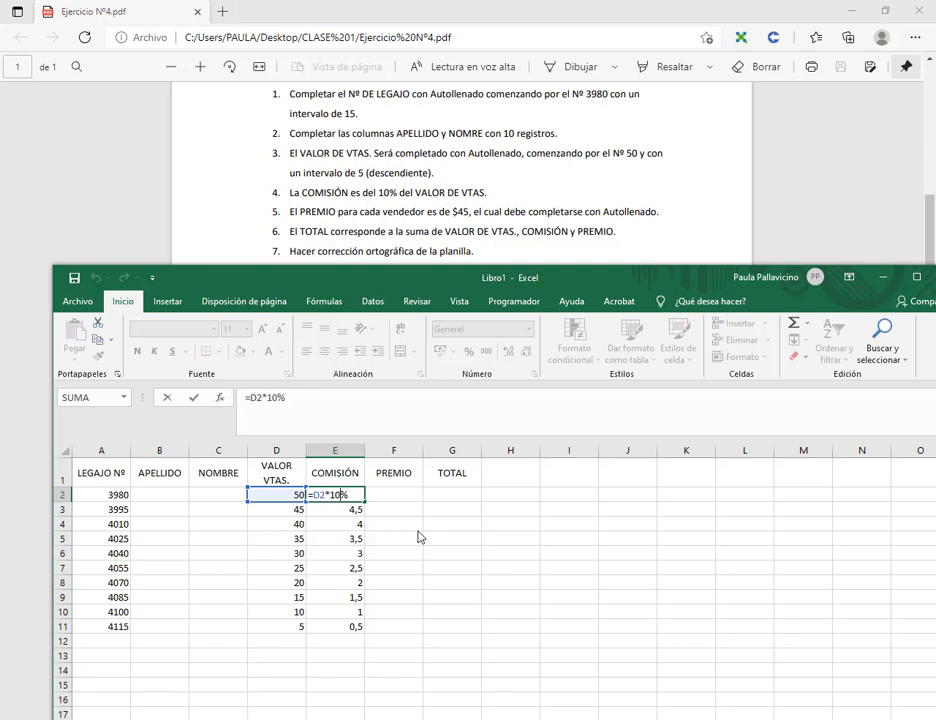
key(ctrl+Return)
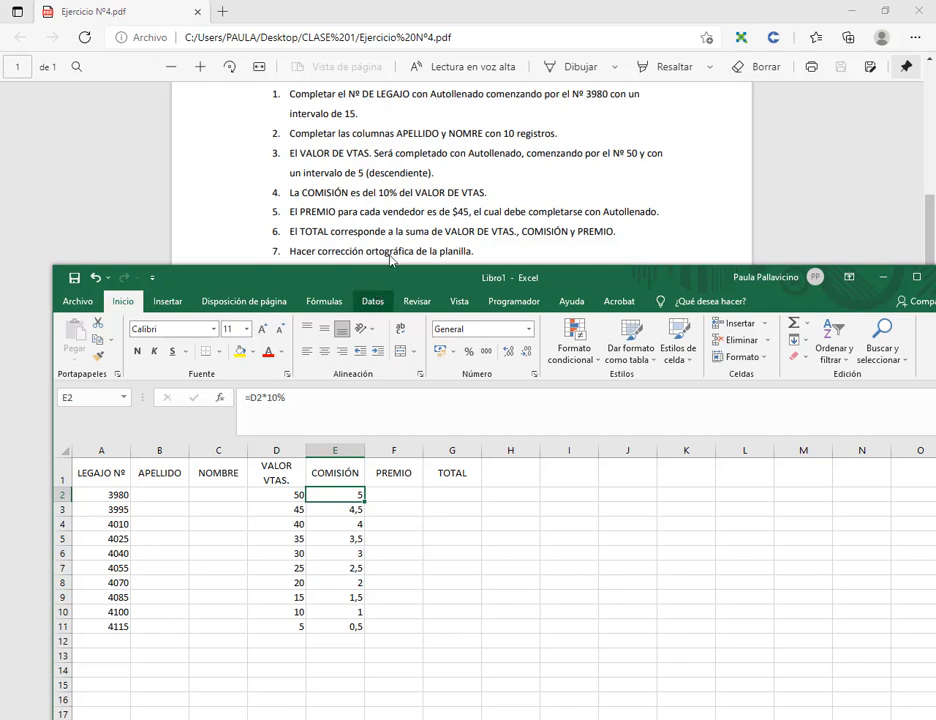
- Enter 45 in F2 as the PREMIO and autofill the same value down through F11
click(410, 474)
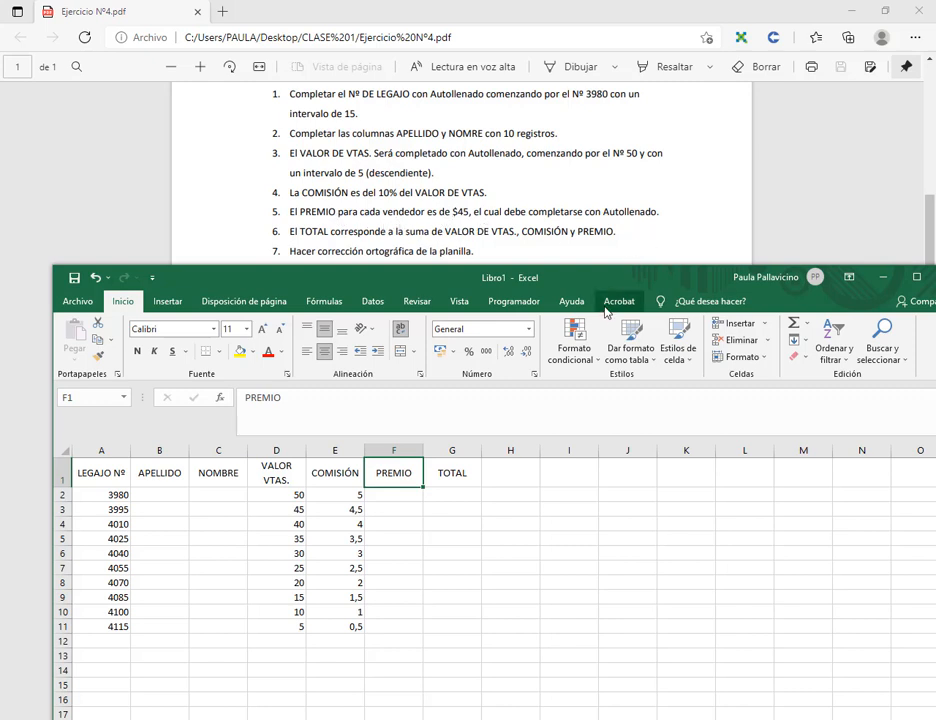
click(393, 496)
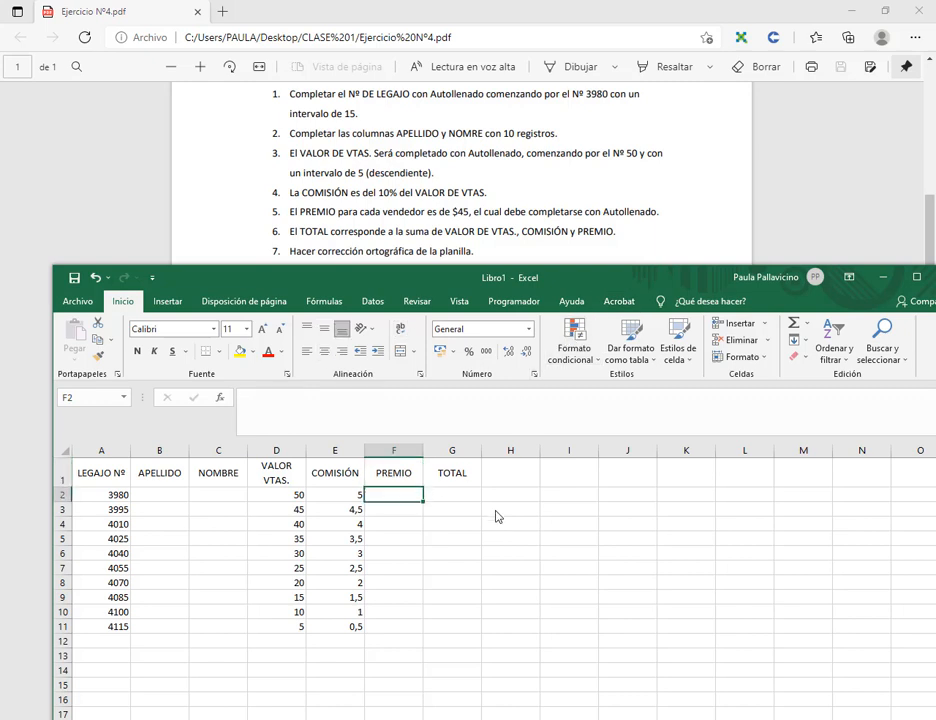
text(45)
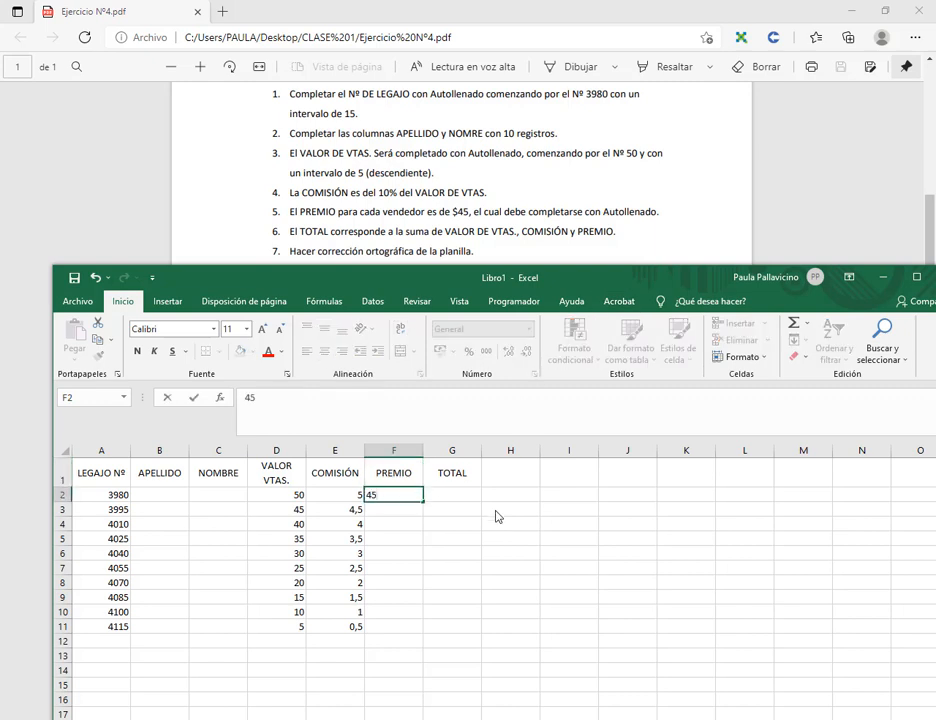
key(Return)
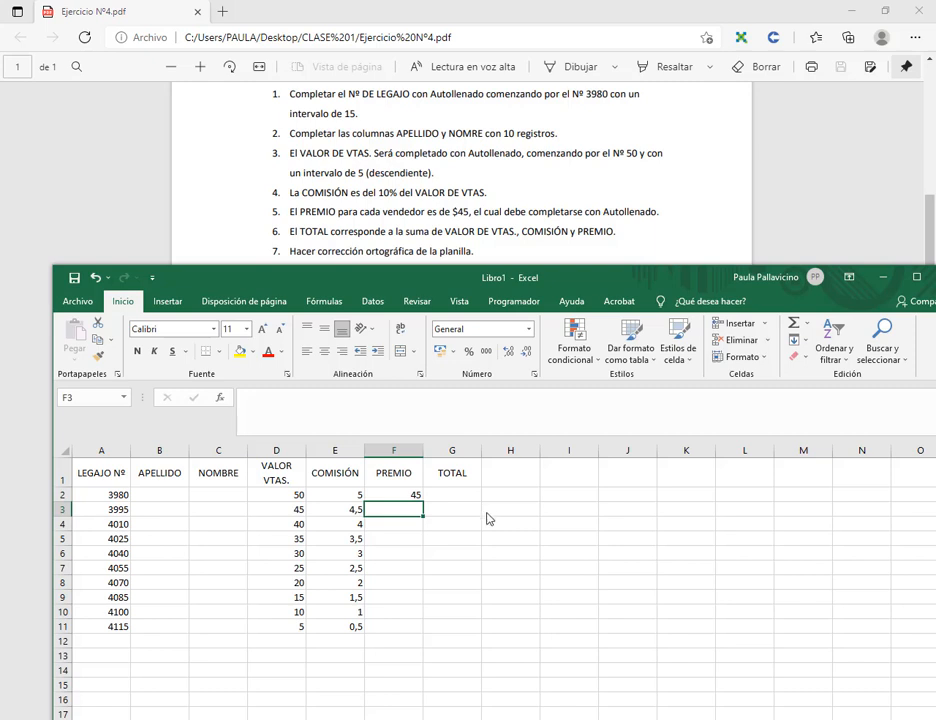
click(412, 497)
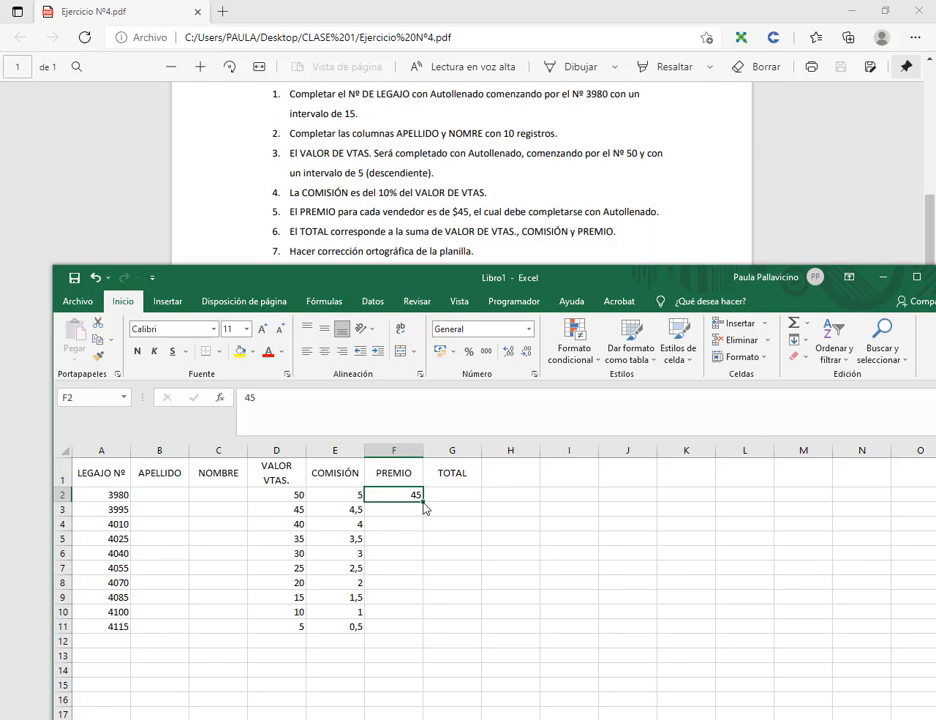
drag(423, 502, 425, 632)
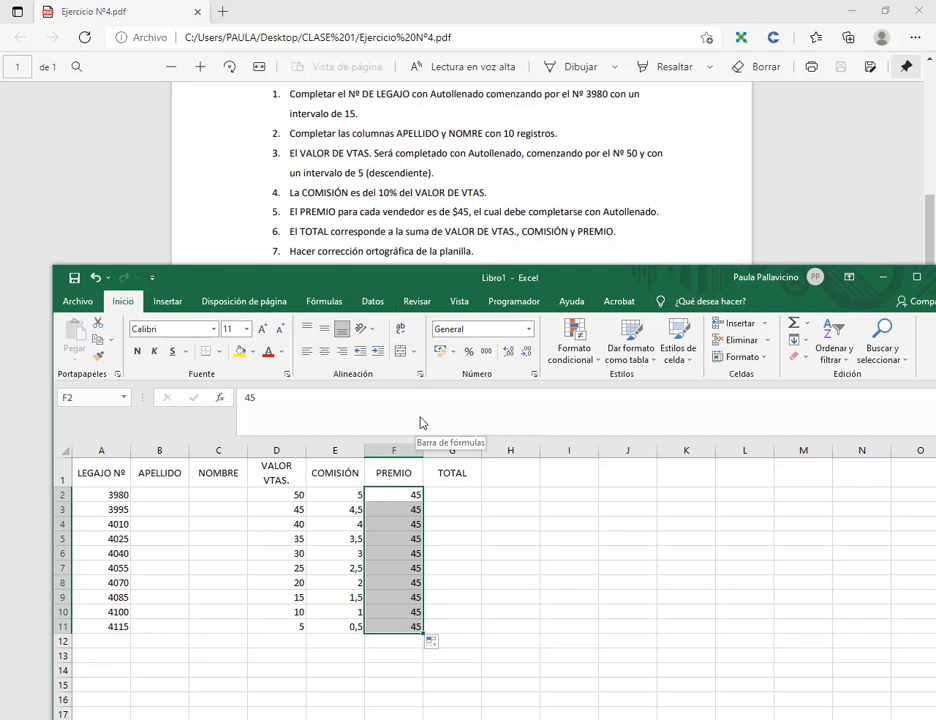
- Calculate TOTAL in G2 with the formula =D2+E2+F2 and copy it down through G11
click(450, 495)
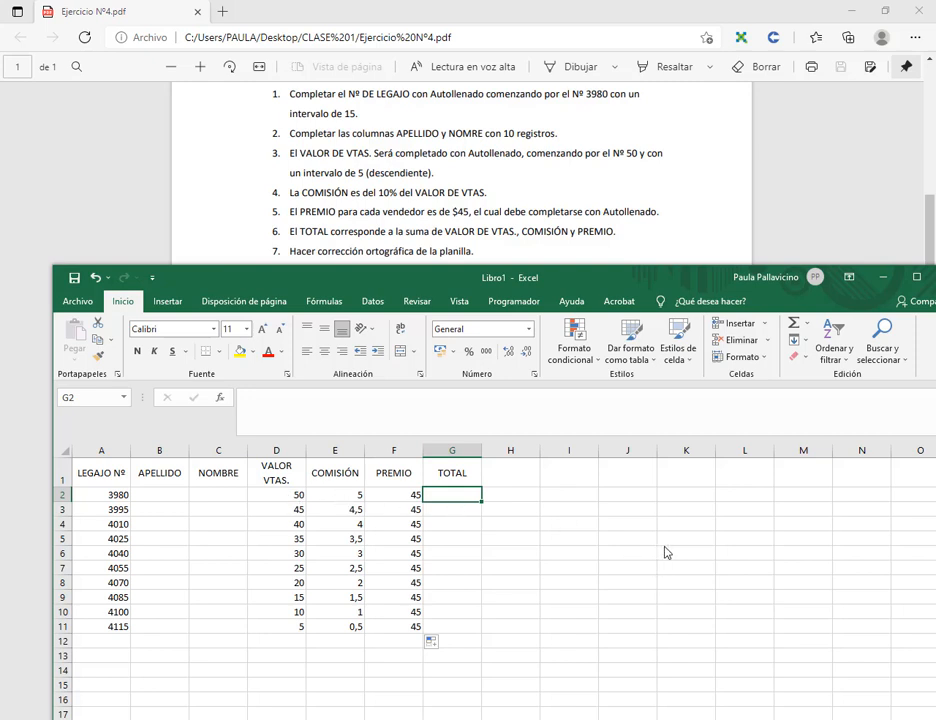
text(=)
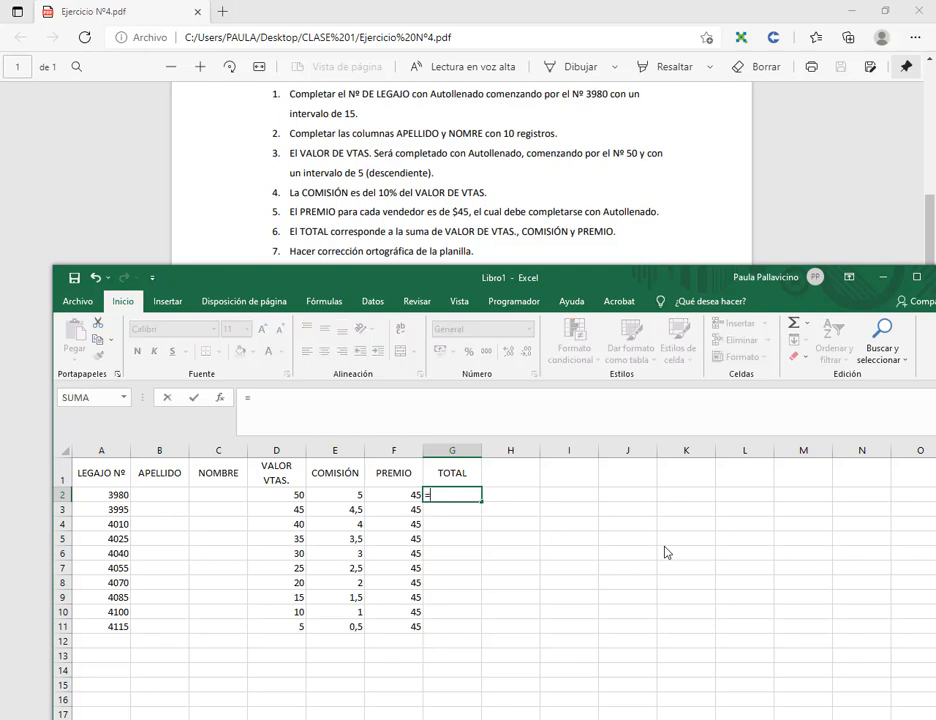
click(300, 496)
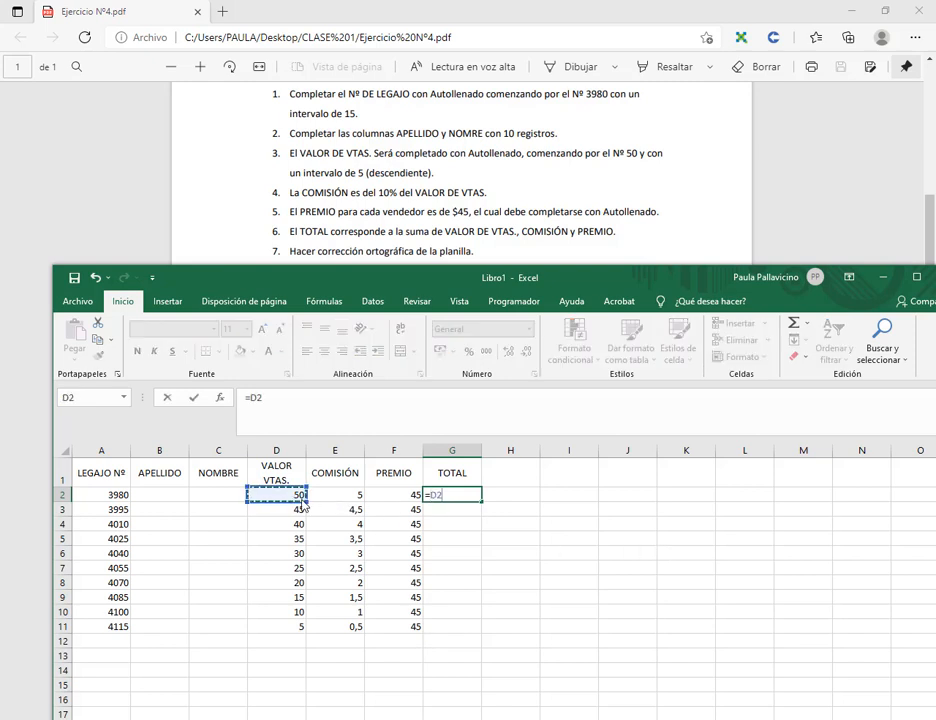
text(+)
click(338, 501)
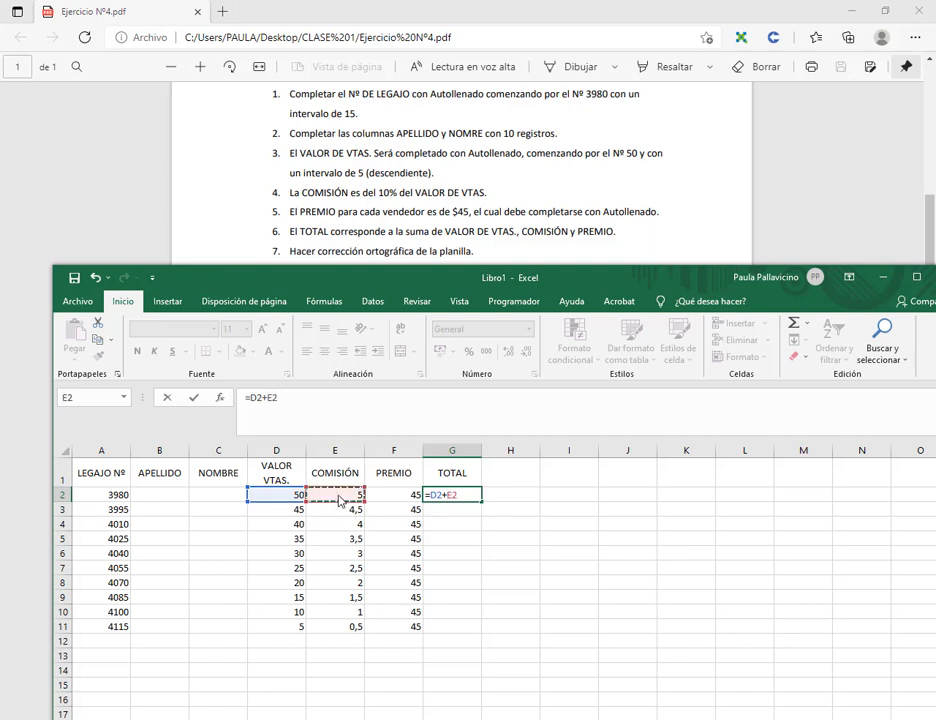
text(+)
click(397, 498)
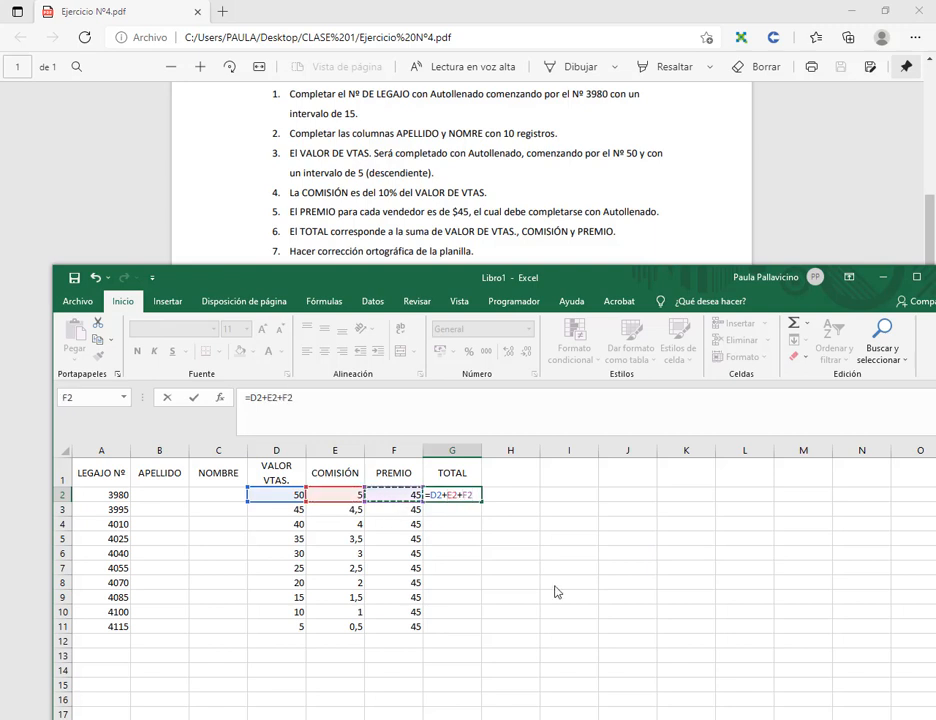
key(Return)
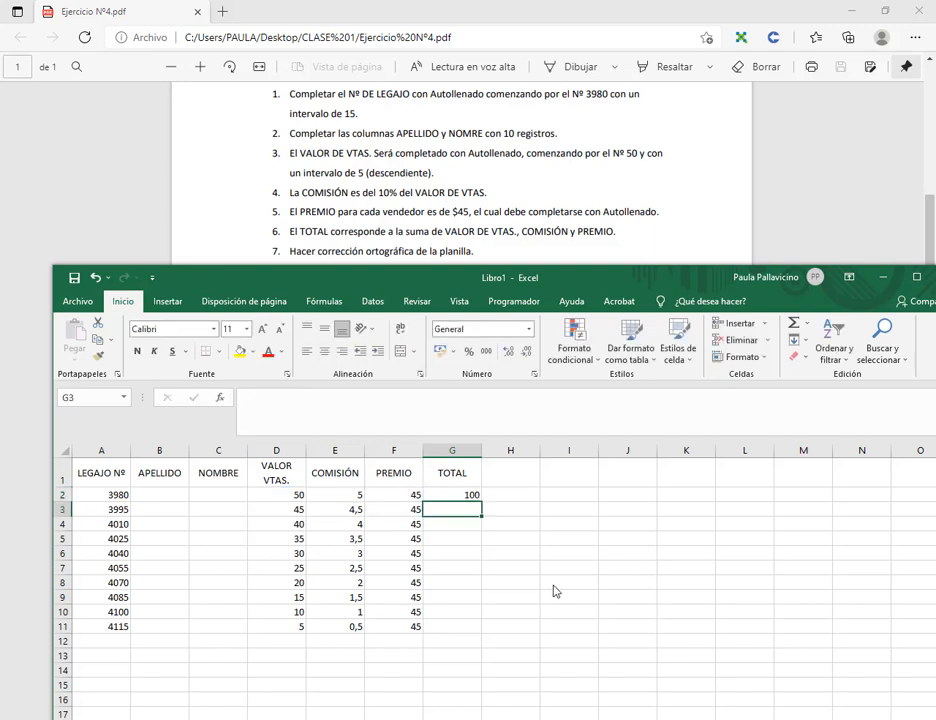
click(470, 497)
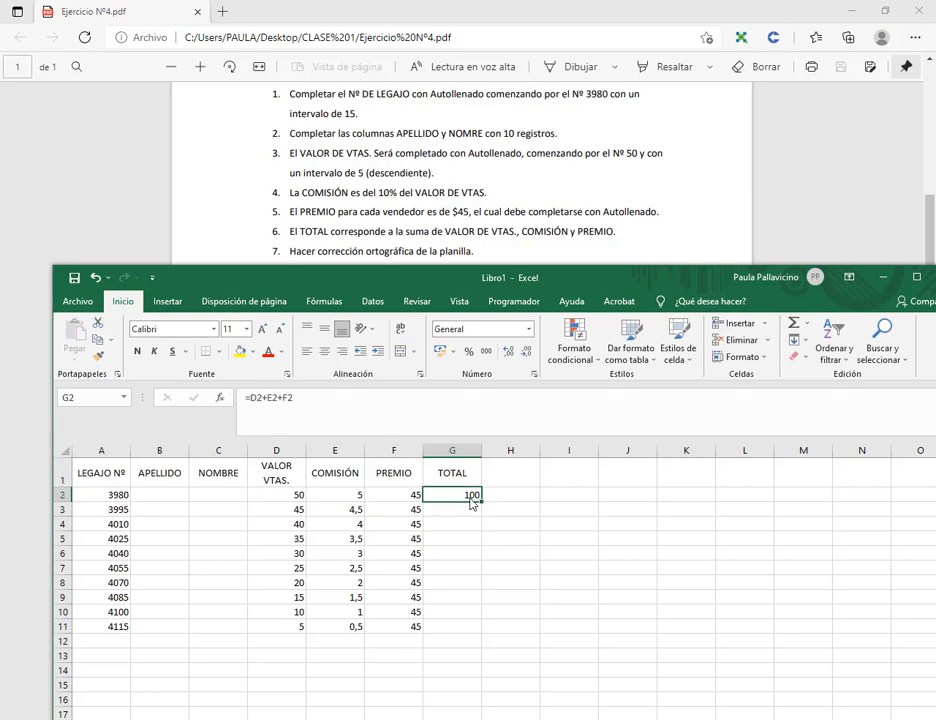
drag(481, 502, 485, 633)
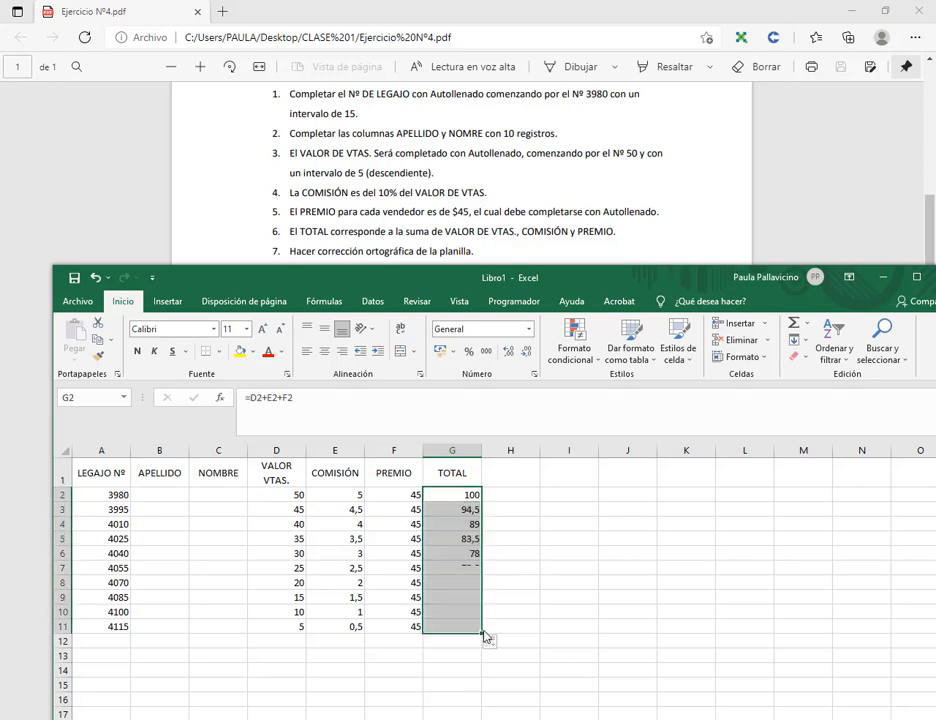
- Run the spelling check on the commission table A1:G11
drag(595, 280, 603, 313)
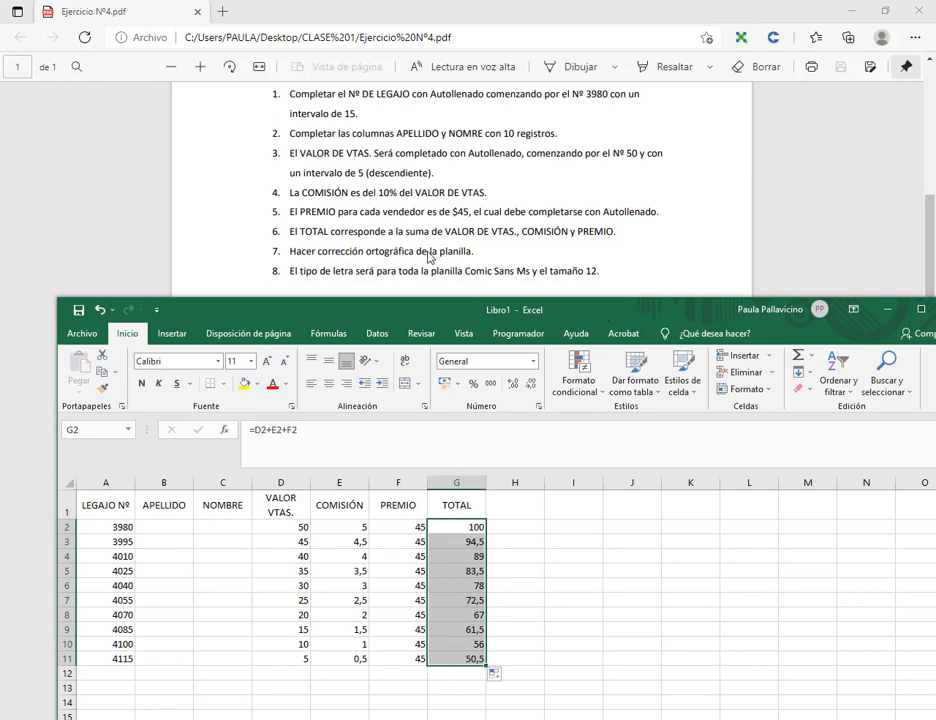
click(518, 570)
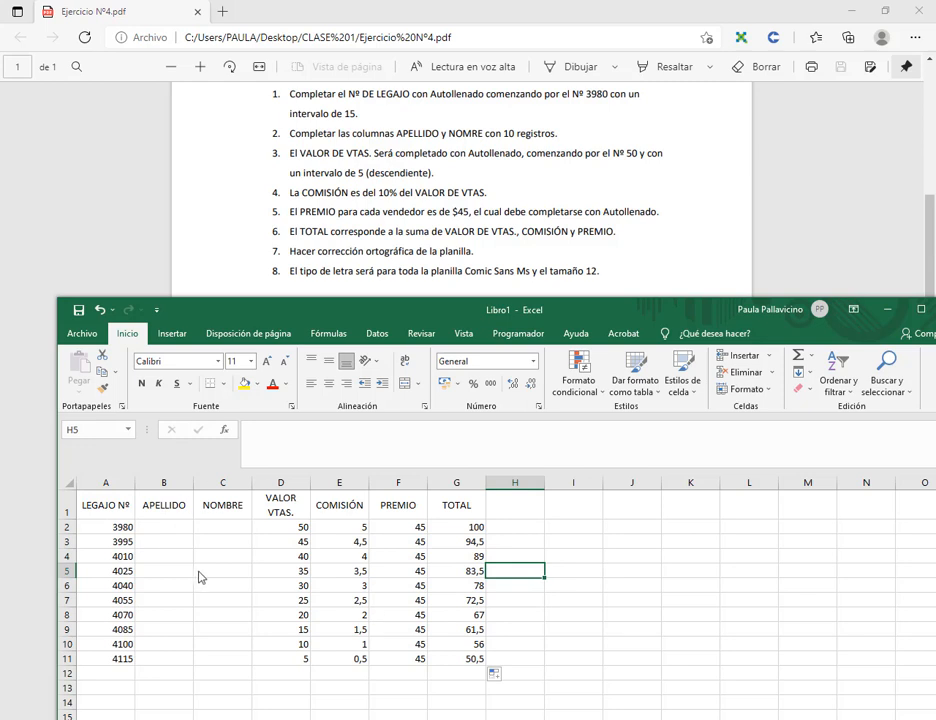
drag(95, 510, 476, 662)
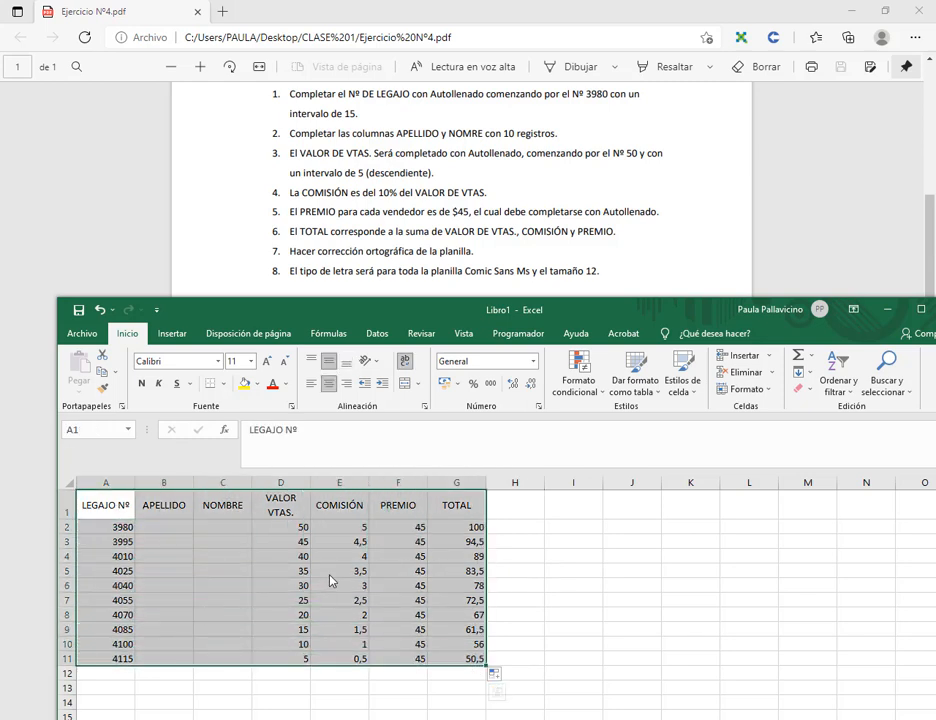
click(432, 335)
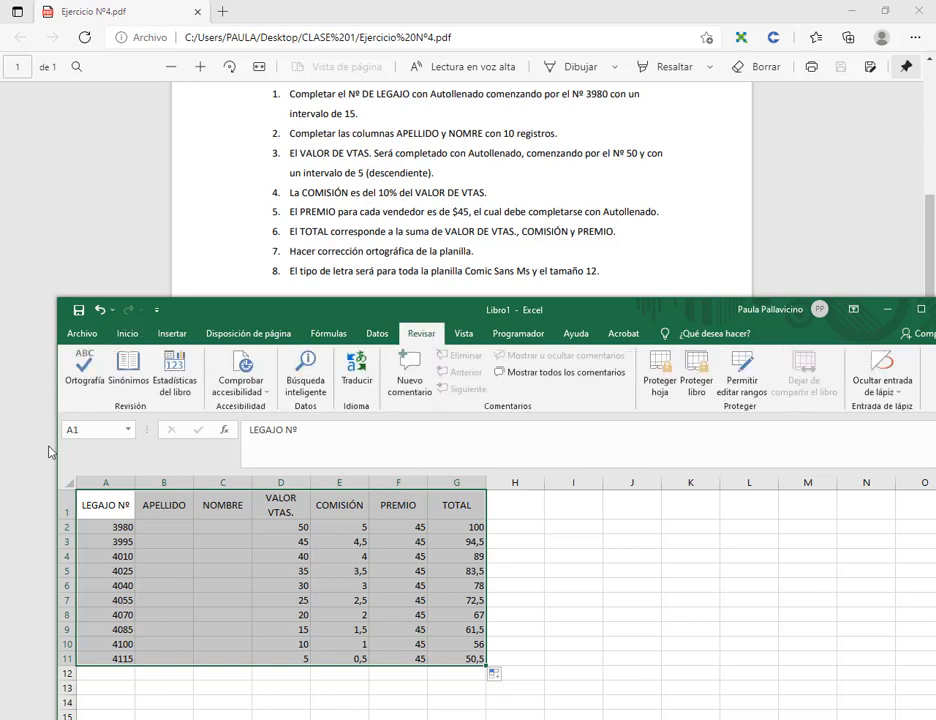
click(84, 373)
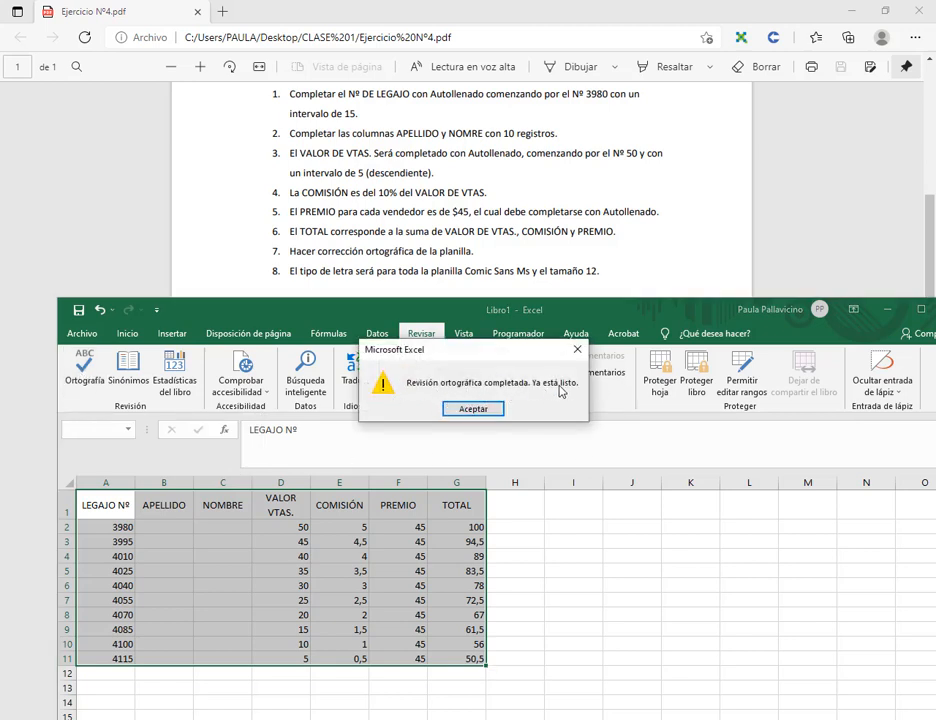
click(472, 409)
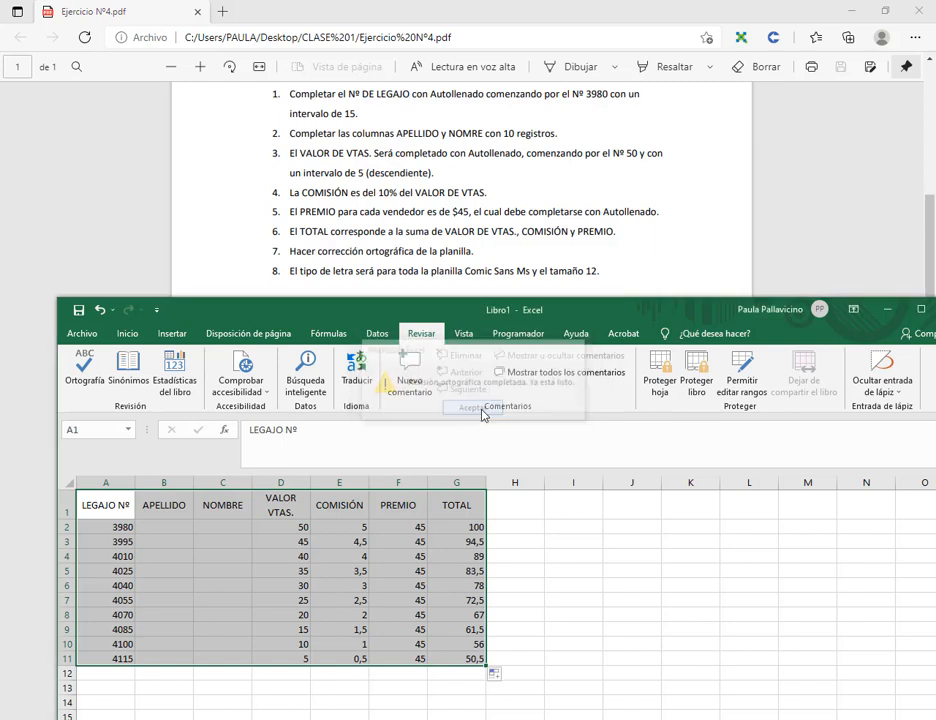
click(397, 623)
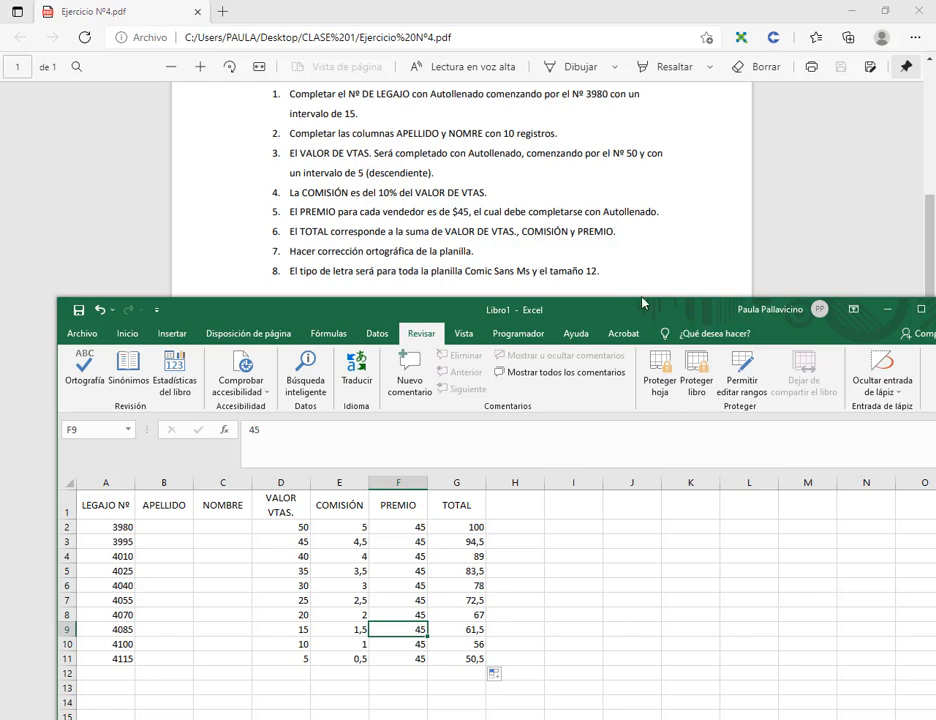
- Set the font of the whole table A1:G11 to Comic Sans MS, size 12
drag(116, 513, 455, 660)
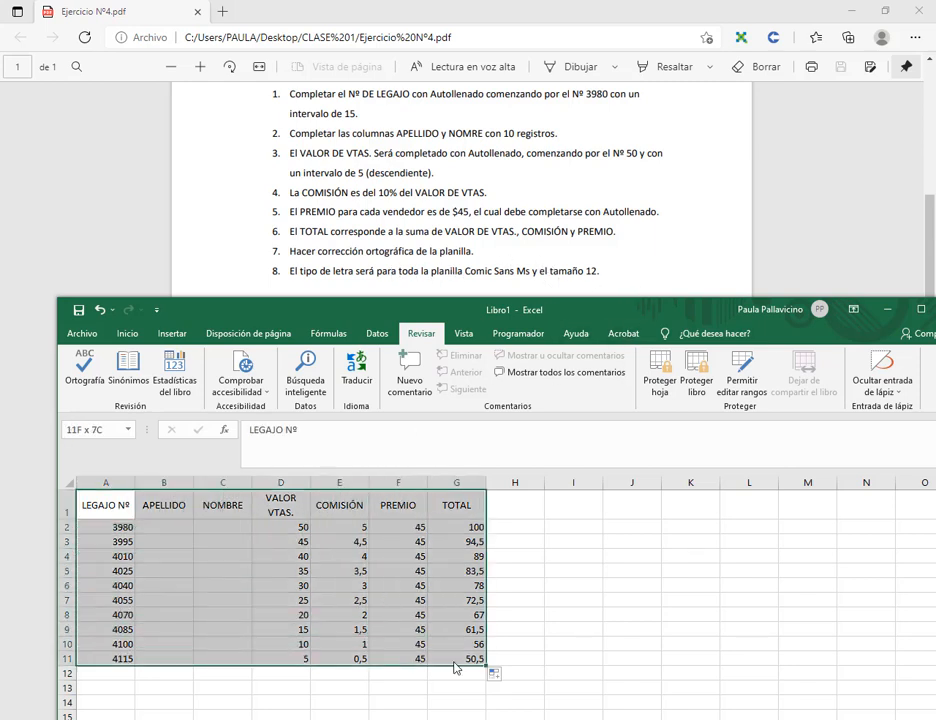
click(127, 333)
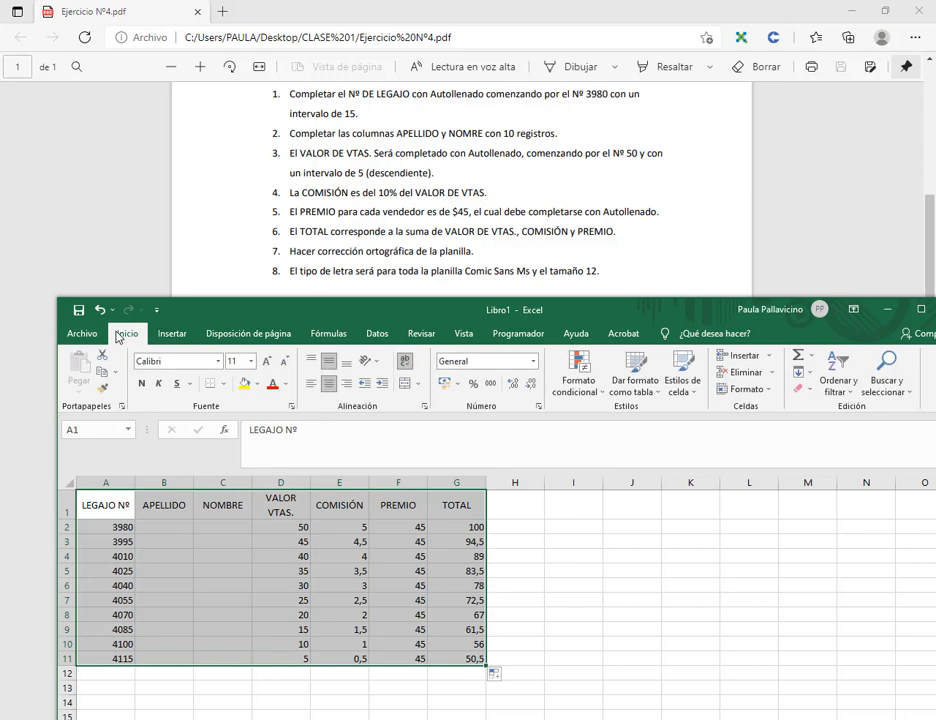
click(218, 362)
scroll(222, 226, down, 10)
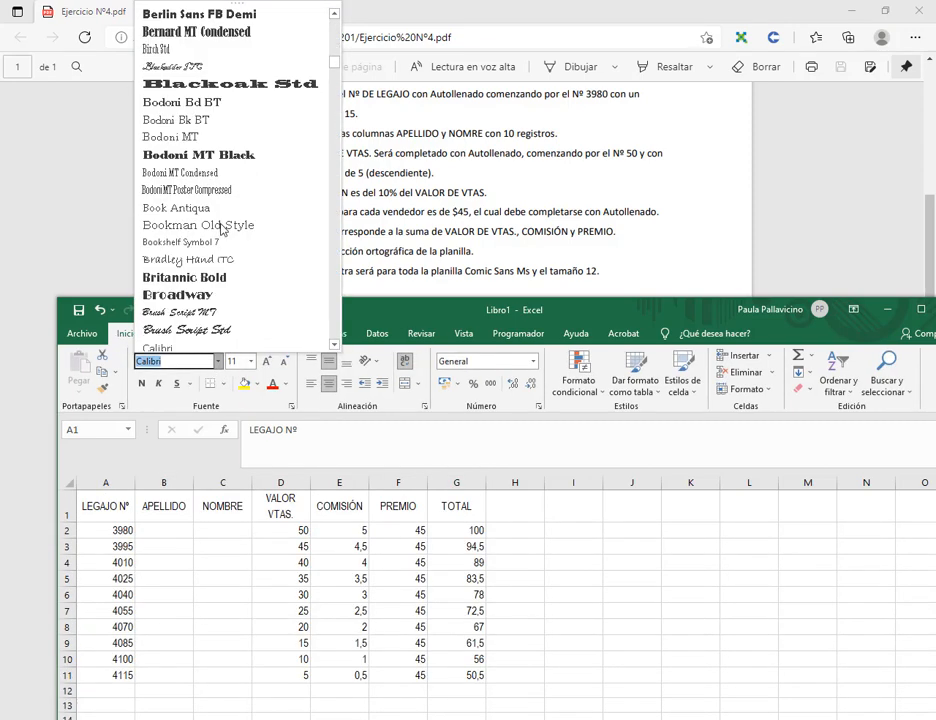
scroll(222, 228, down, 10)
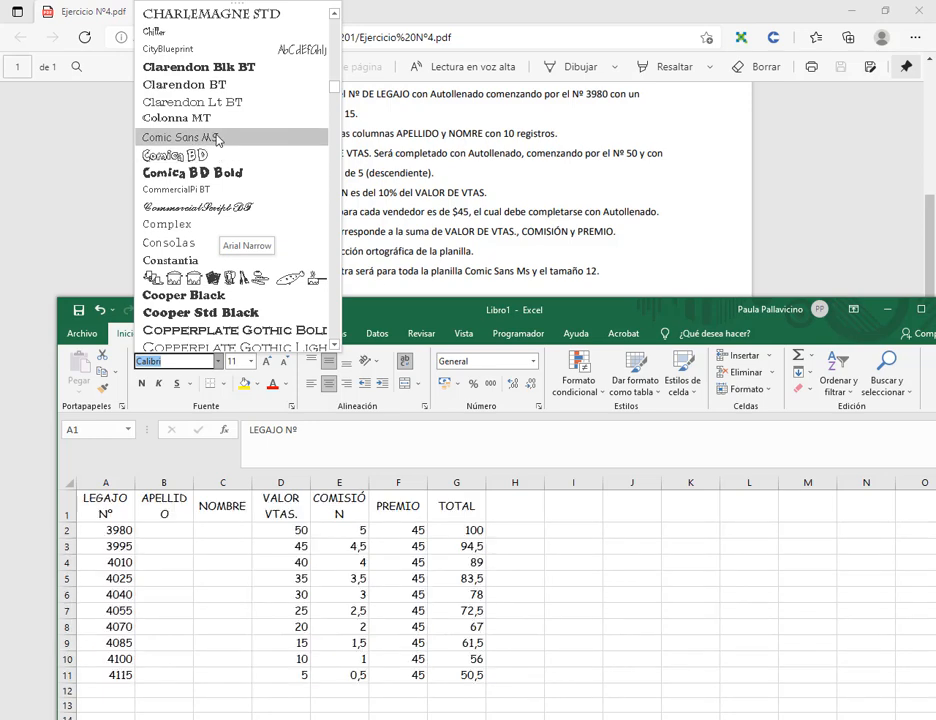
click(217, 139)
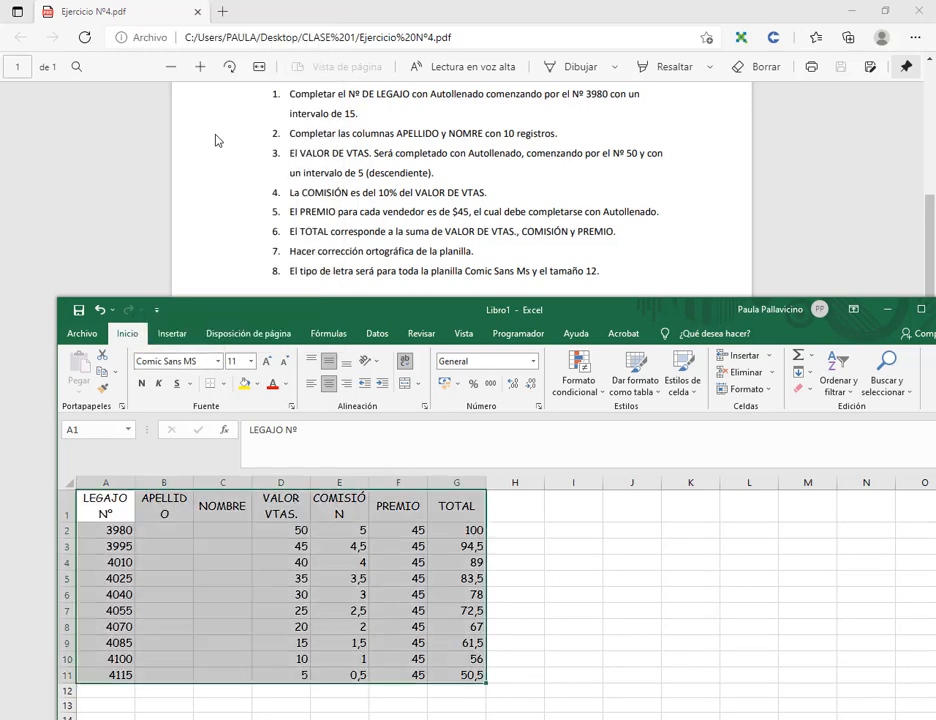
click(251, 361)
click(240, 436)
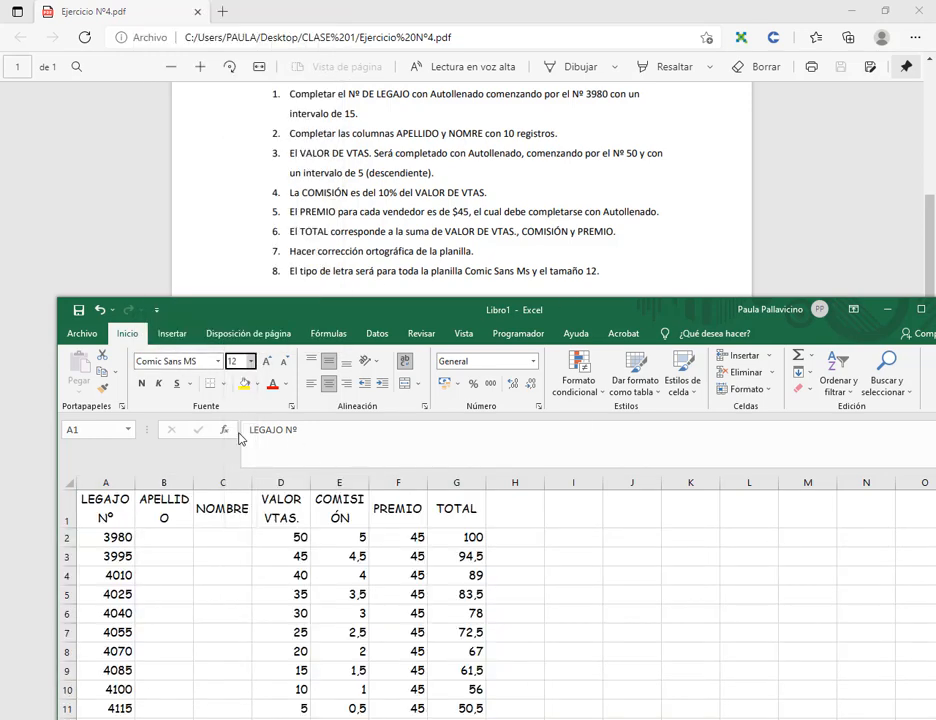
click(570, 620)
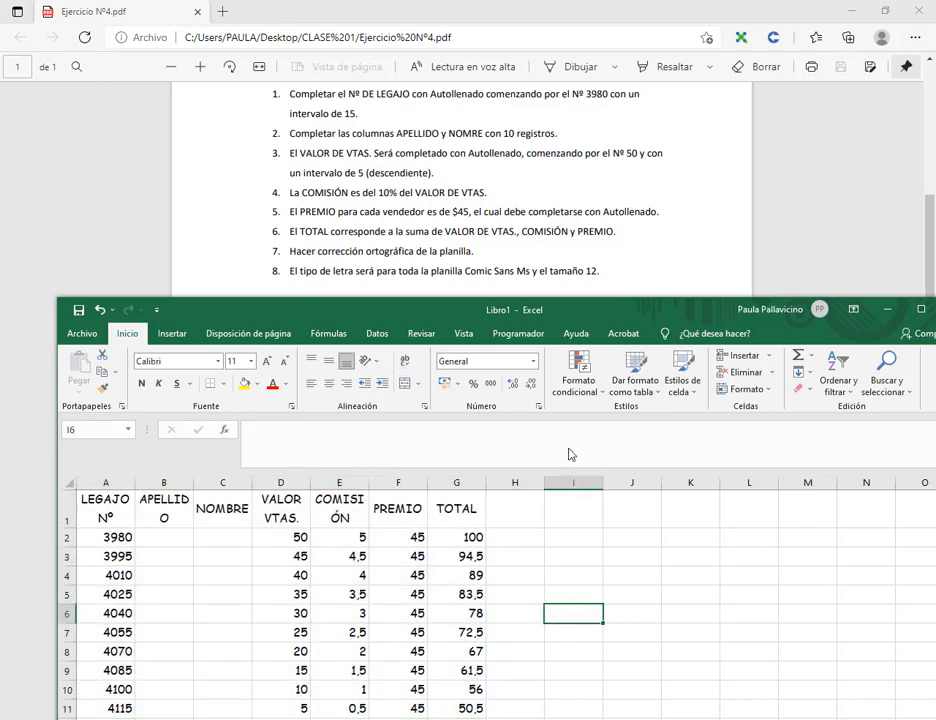
- Maximize the workbook window and widen columns B and E so APELLIDO and COMISIÓN each fit on one line
drag(562, 306, 525, 138)
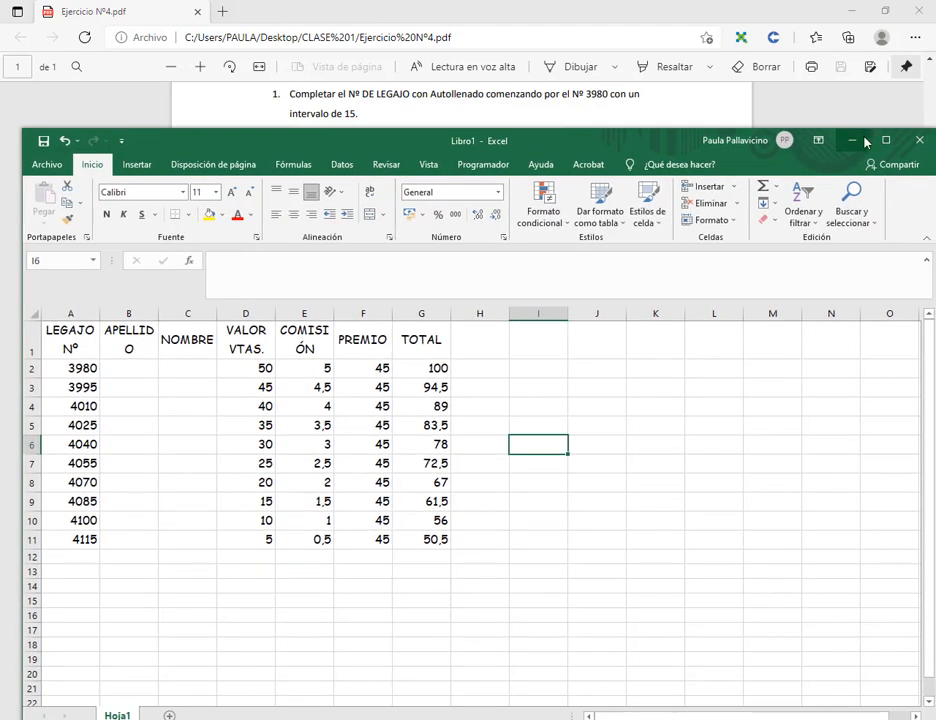
click(886, 140)
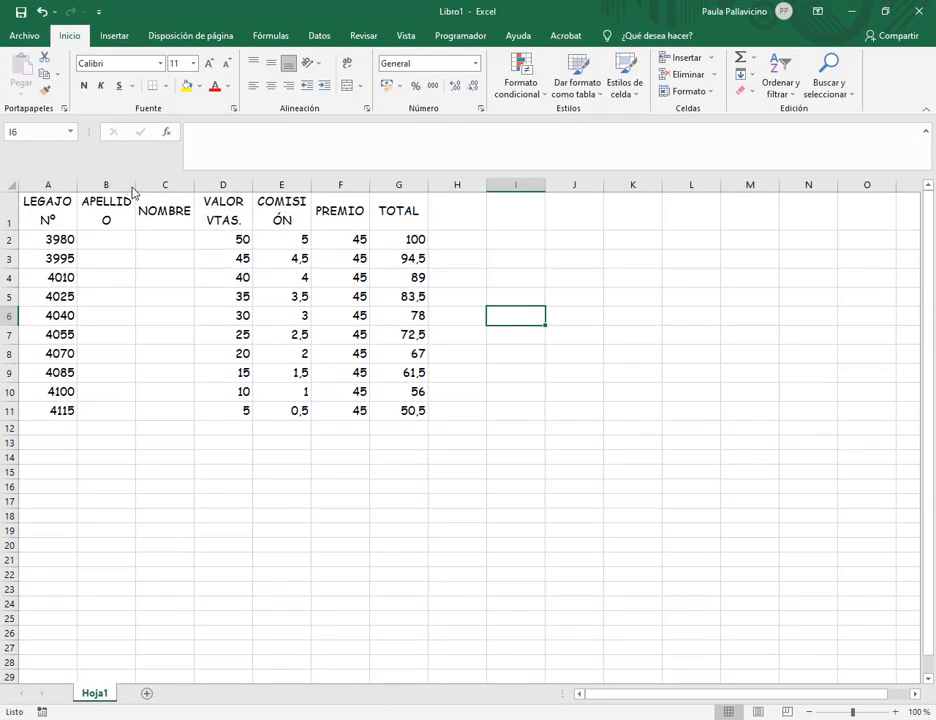
drag(135, 188, 143, 188)
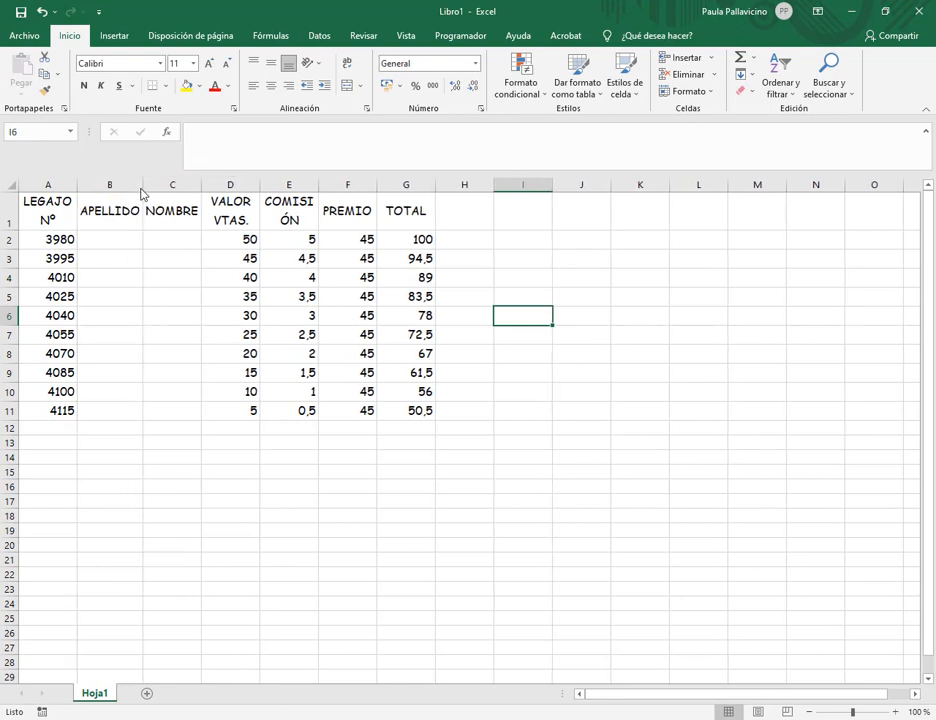
drag(318, 187, 337, 189)
click(544, 243)
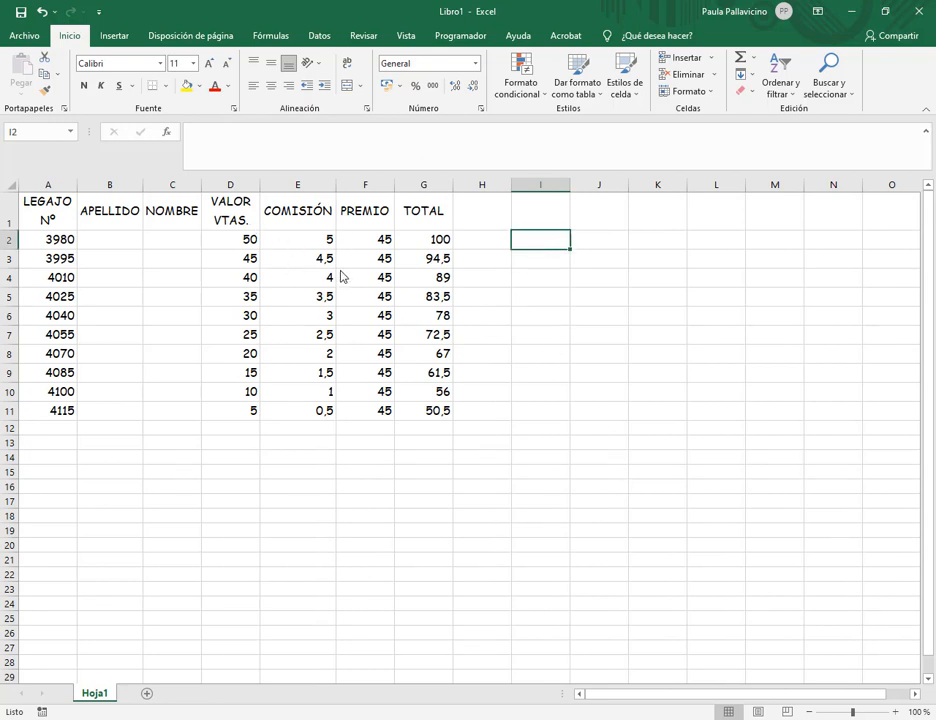
- Apply the $ Español (Argentina) accounting format to COMISIÓN, PREMIO and TOTAL in E2:G11 and to VALOR VTAS. in D2:D11
drag(298, 243, 418, 420)
click(396, 86)
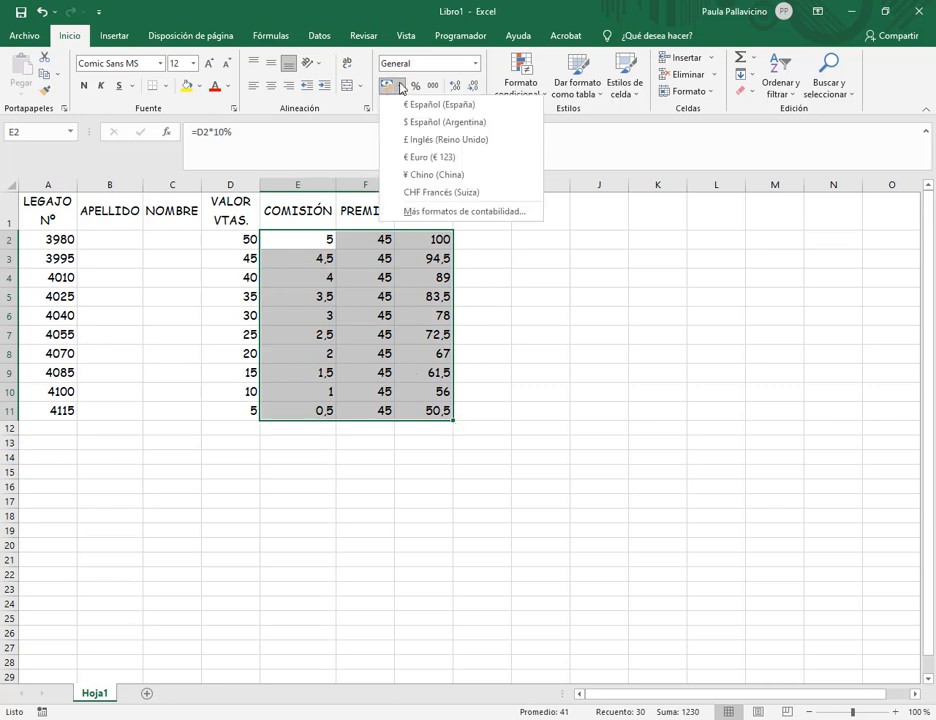
click(411, 122)
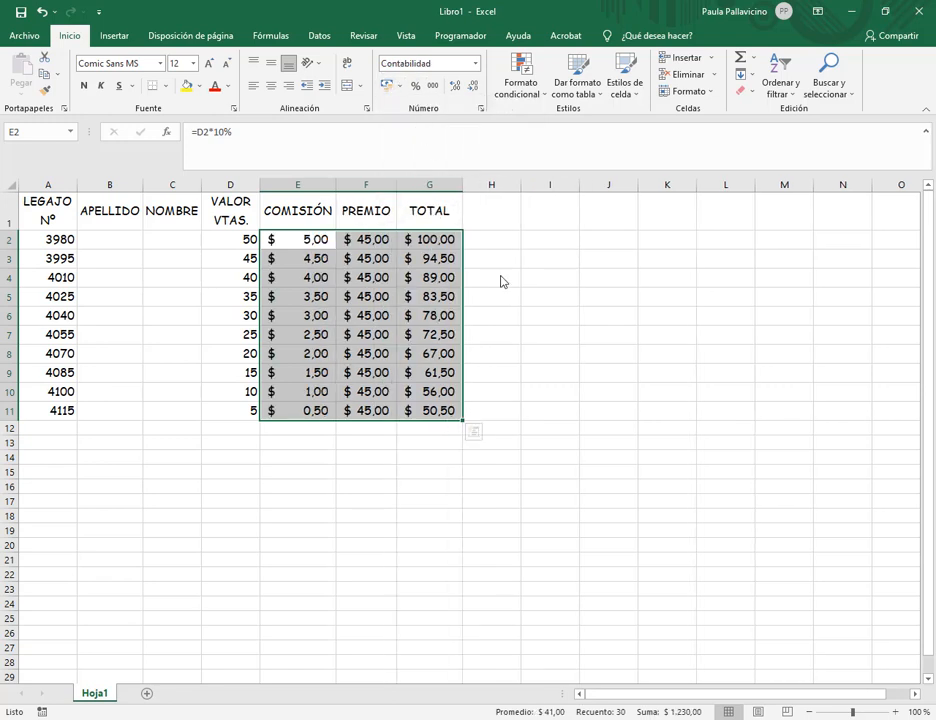
click(500, 279)
drag(234, 242, 243, 424)
click(396, 86)
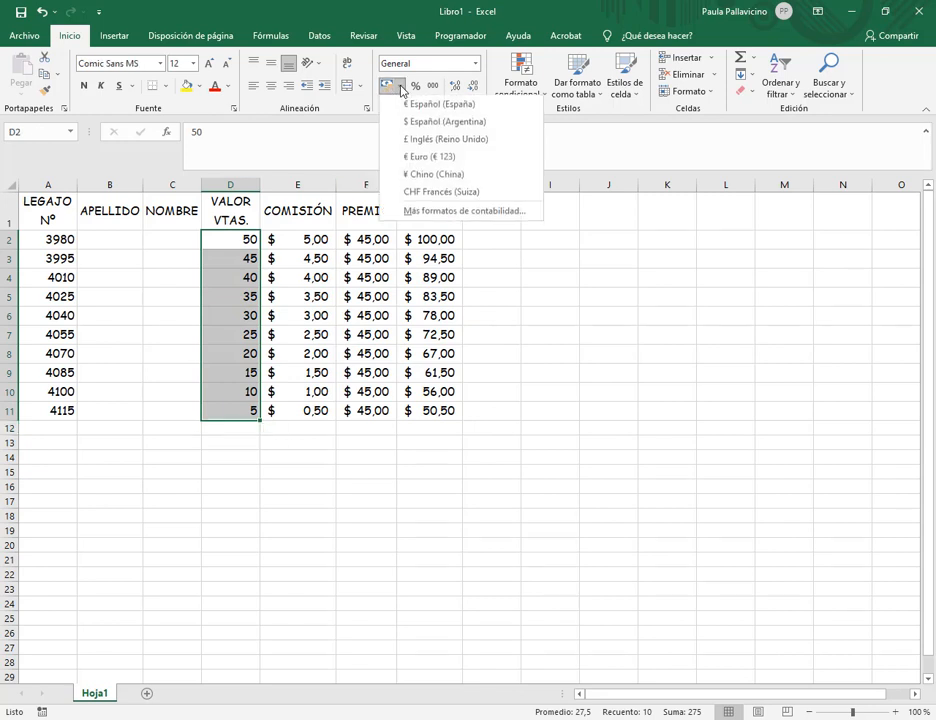
click(415, 122)
- Add all borders to the table range A1:G11
drag(48, 215, 427, 420)
click(162, 86)
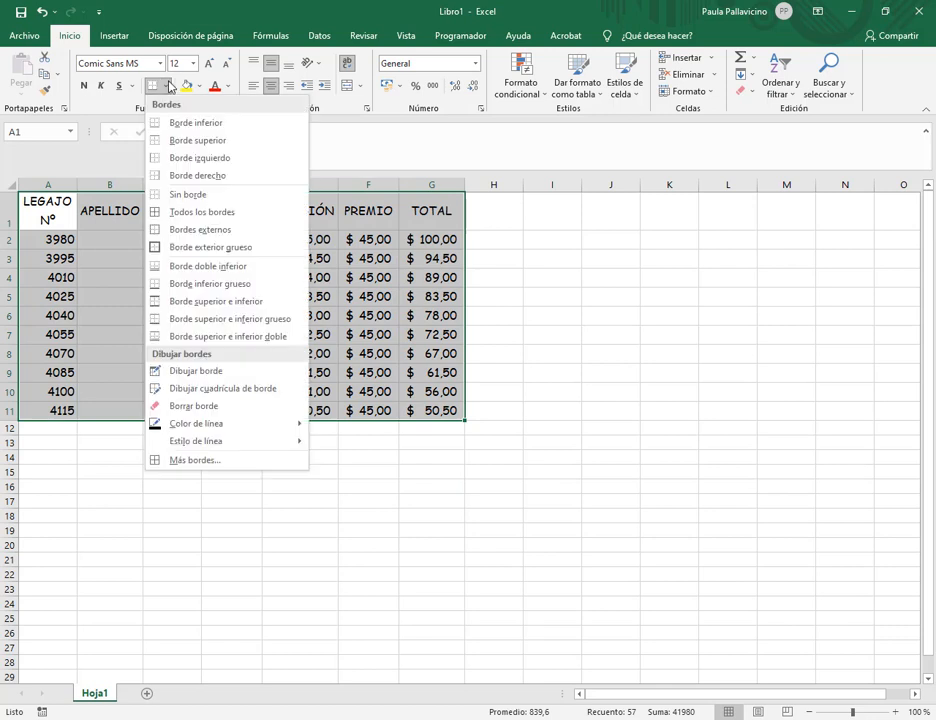
click(208, 214)
click(508, 316)
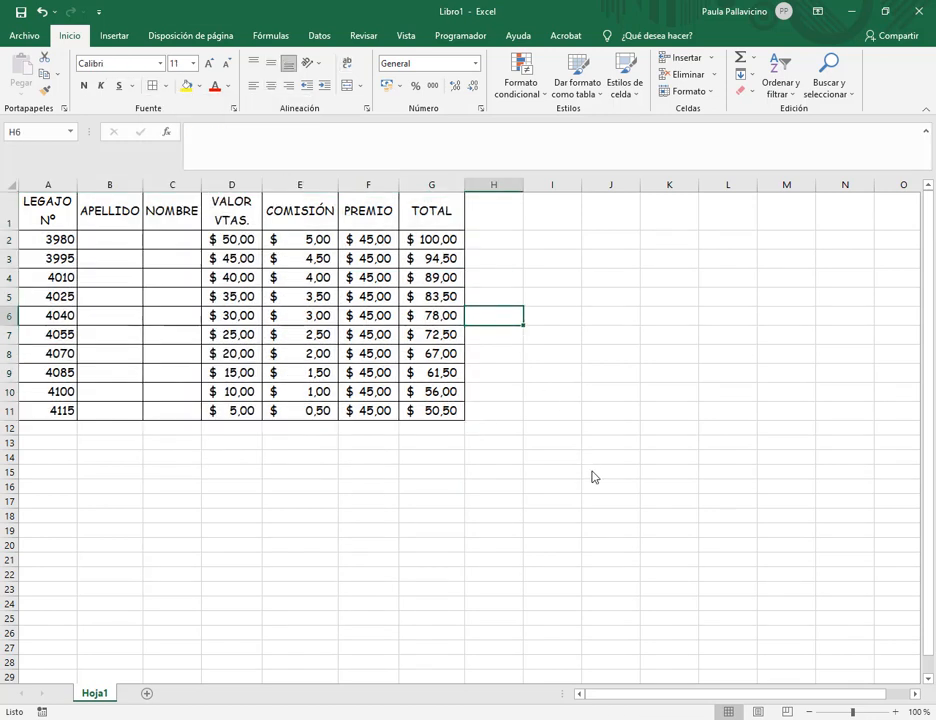
- Fill the header row A1:G1 with a light blue theme color
drag(418, 218, 50, 219)
click(199, 88)
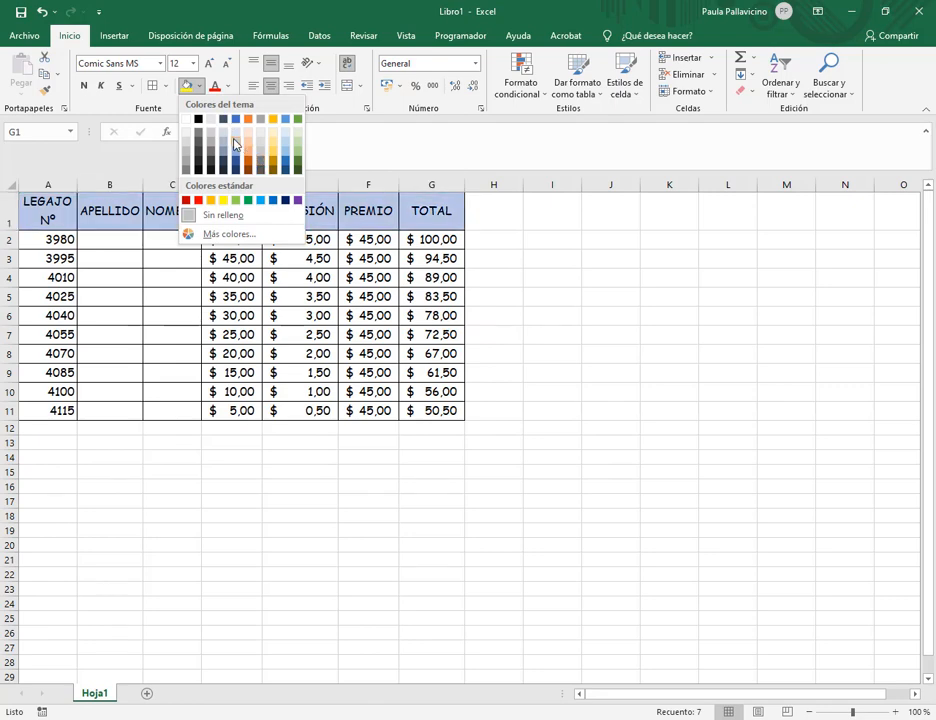
click(235, 145)
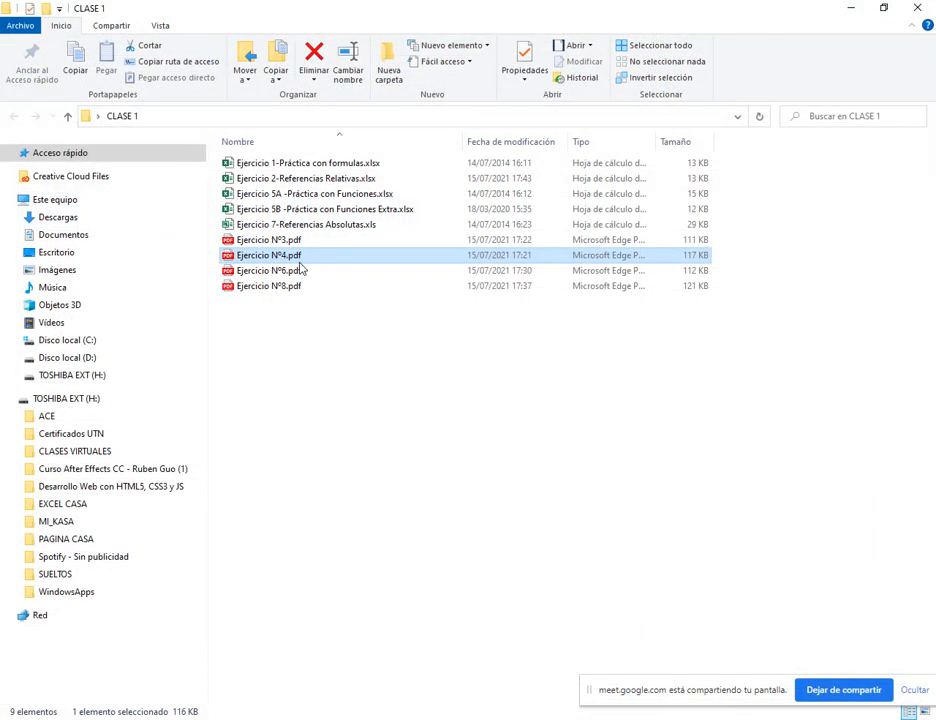
- Open Ejercicio 5A -Práctica con Funciones.xlsx from the CLASE 1 folder and select the empty sales cells B9:J10 of Planilla A
double_click(307, 196)
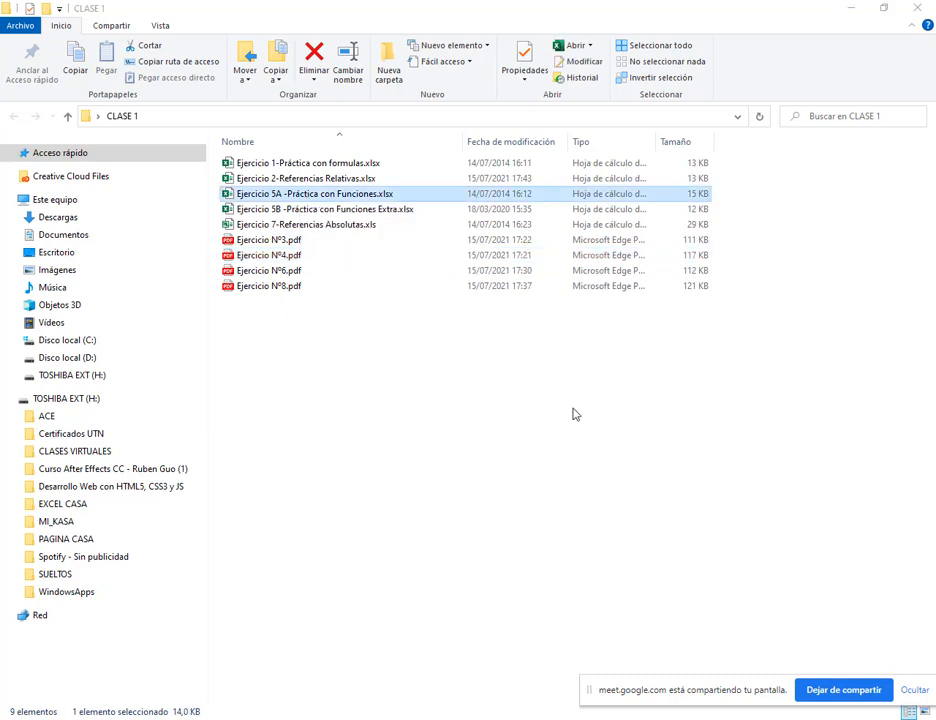
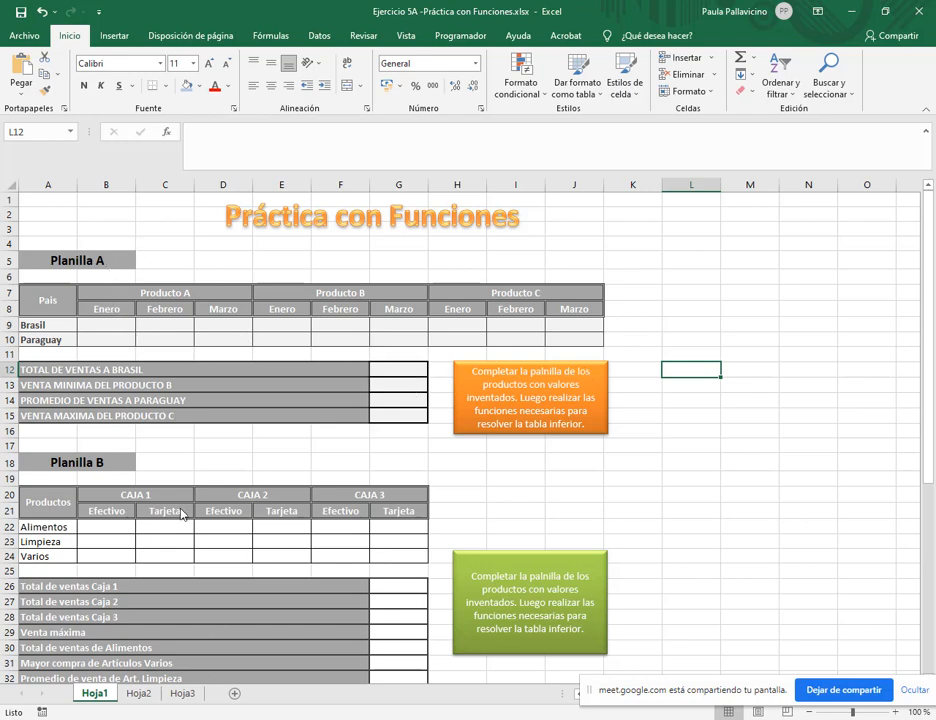
drag(100, 326, 575, 348)
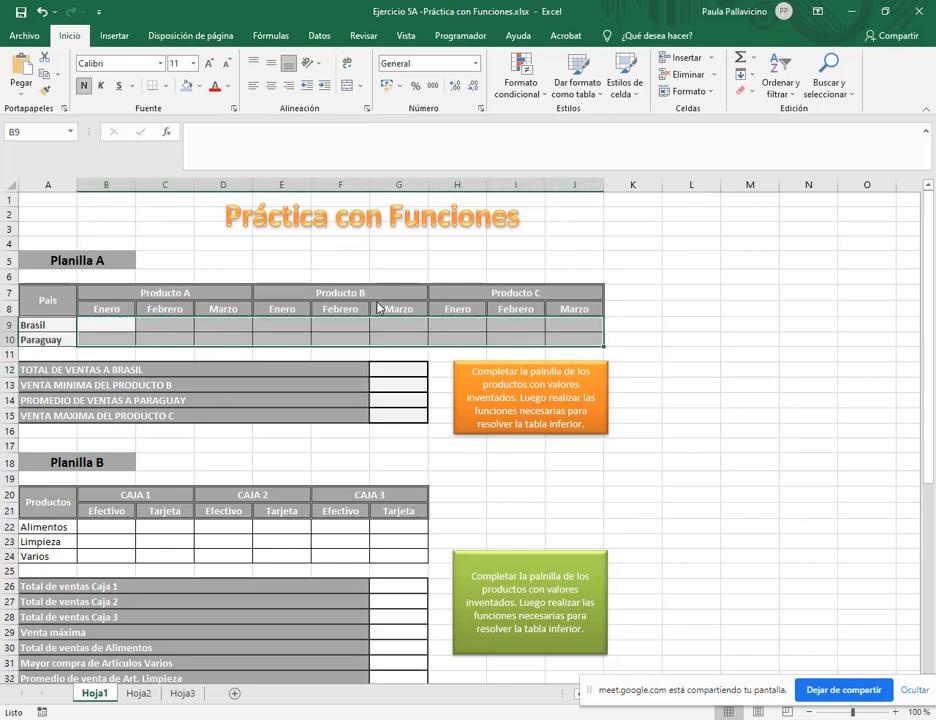
- Enter the Producto A sales for Enero in Planilla A: 200 for Brasil and 123 for Paraguay
click(117, 327)
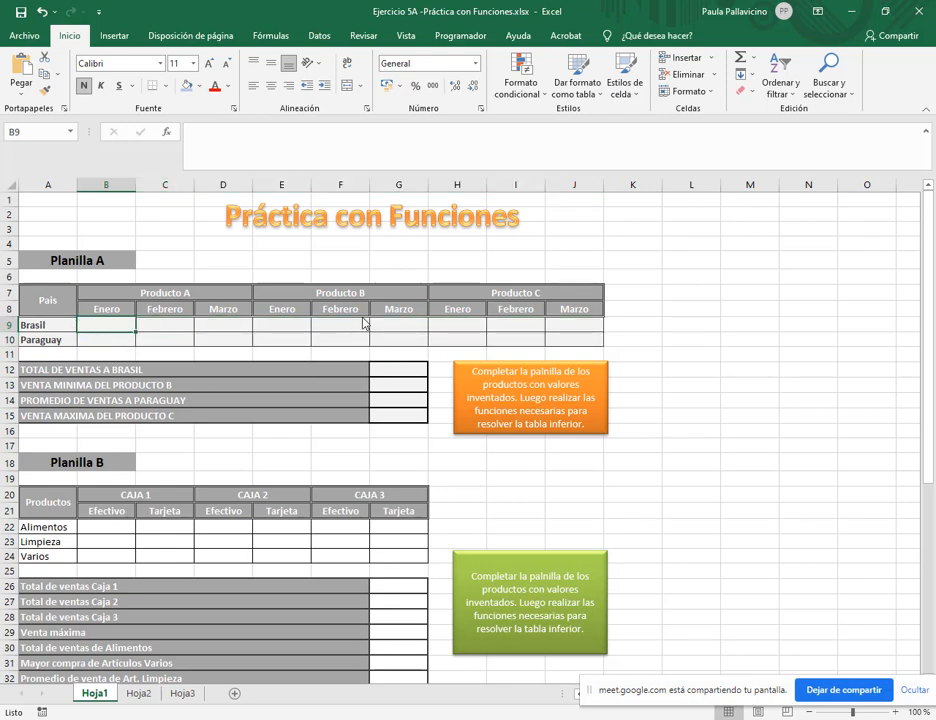
text(200)
key(Return)
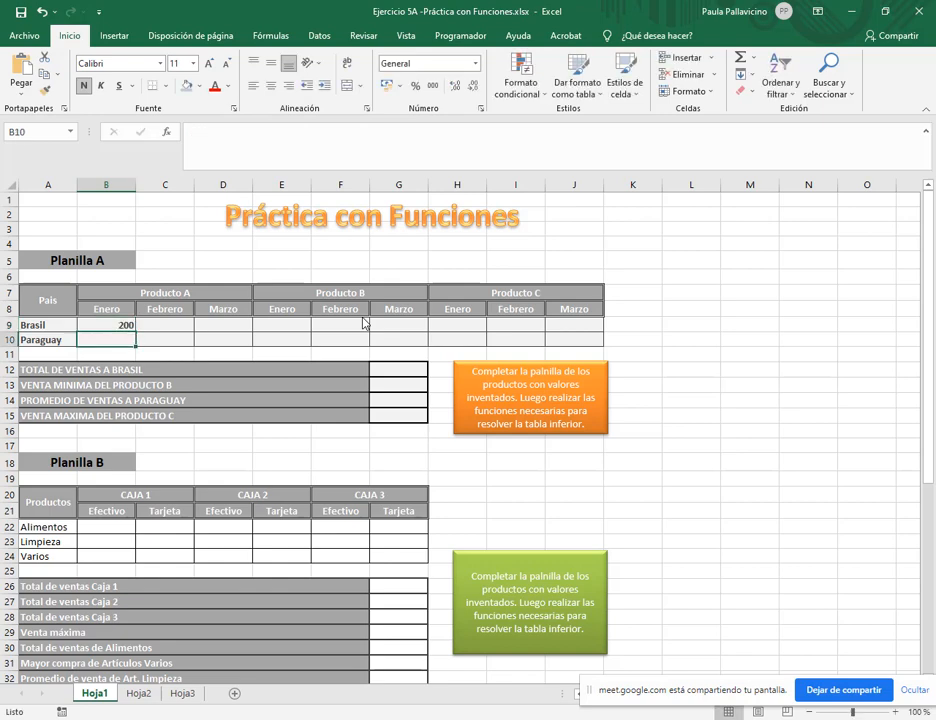
text(123)
key(Tab)
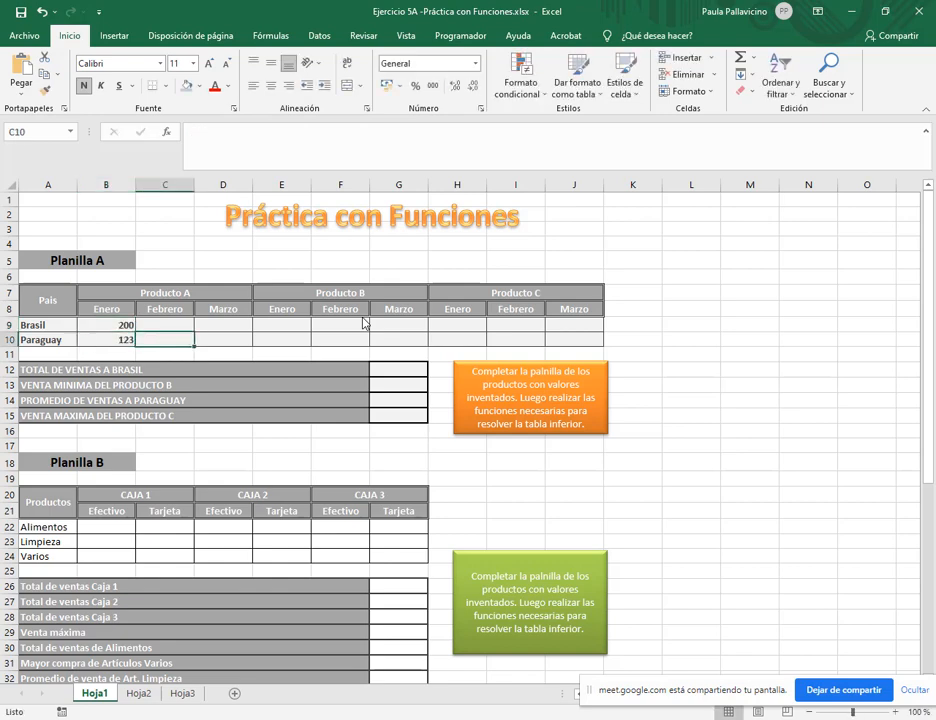
- Enter Brasil's remaining Producto A sales in Planilla A: 56 for Febrero and 120 for Marzo
key(Up)
text(56)
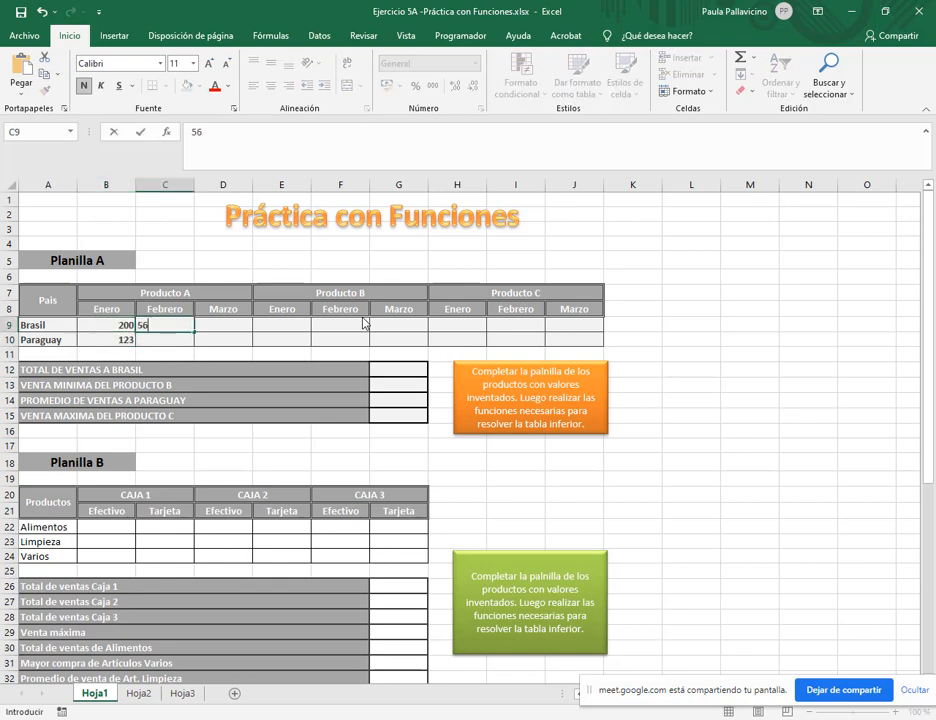
key(Tab)
text(1)
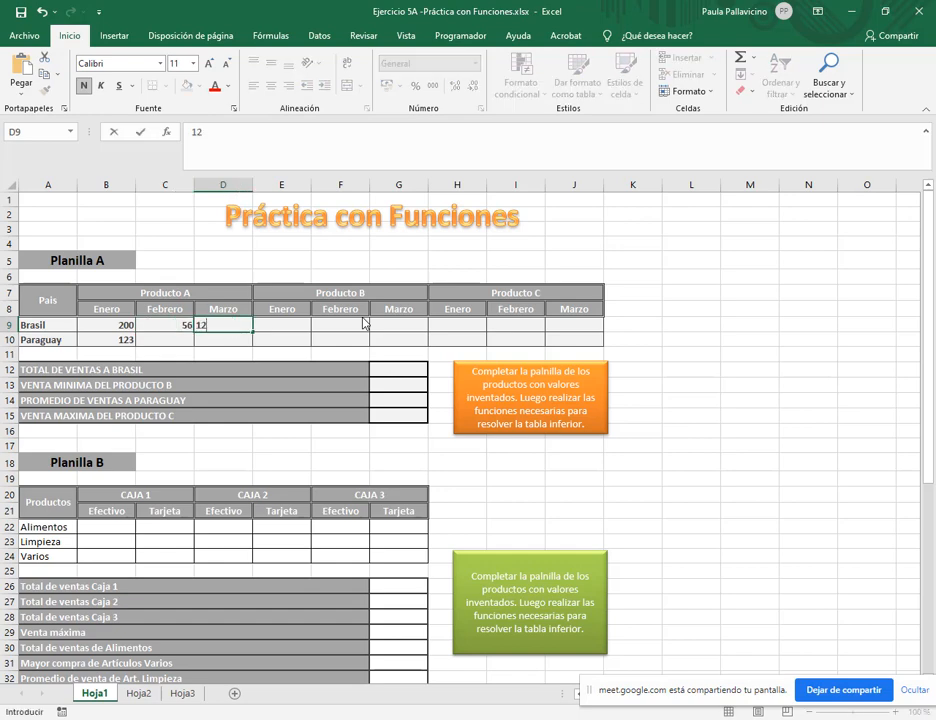
text(20)
key(Tab)
- Enter Brasil's Producto B sales in Planilla A: 201 for Enero, 897 for Febrero and 512 for Marzo
text(201)
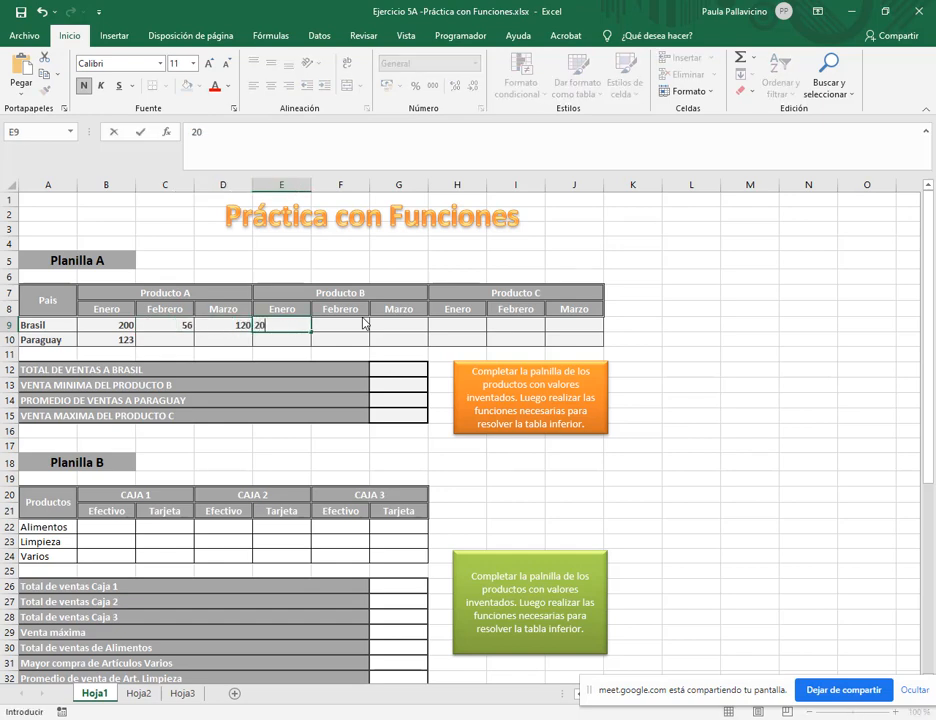
key(Tab)
text(89)
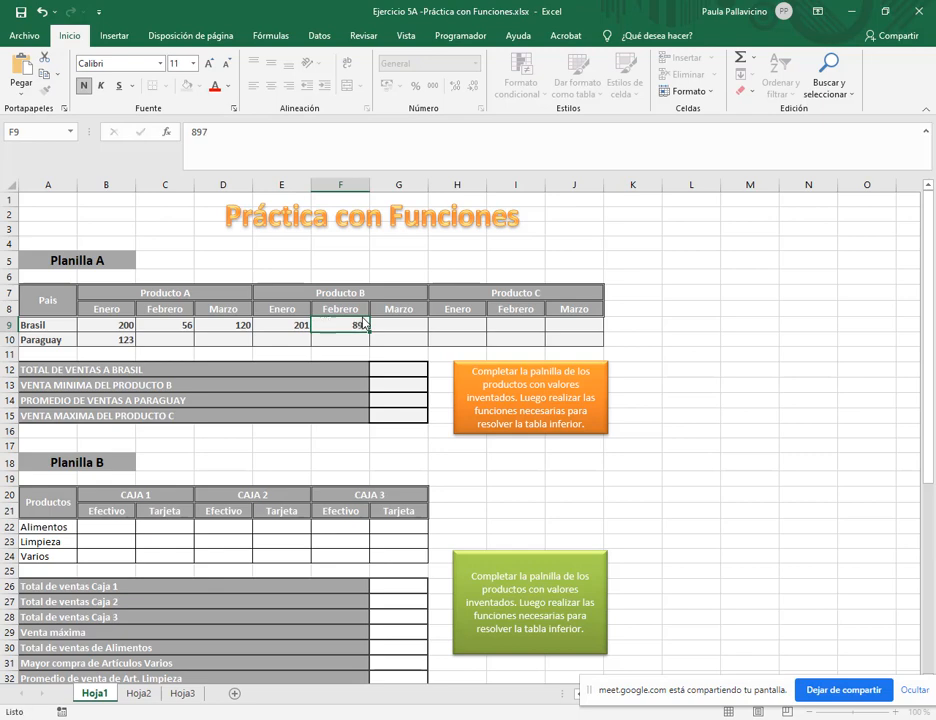
key(Tab)
text(512)
key(Tab)
- Enter Brasil's Producto C sales in Planilla A: 302 for Enero, 658 for Febrero and 573 for Marzo
text(20)
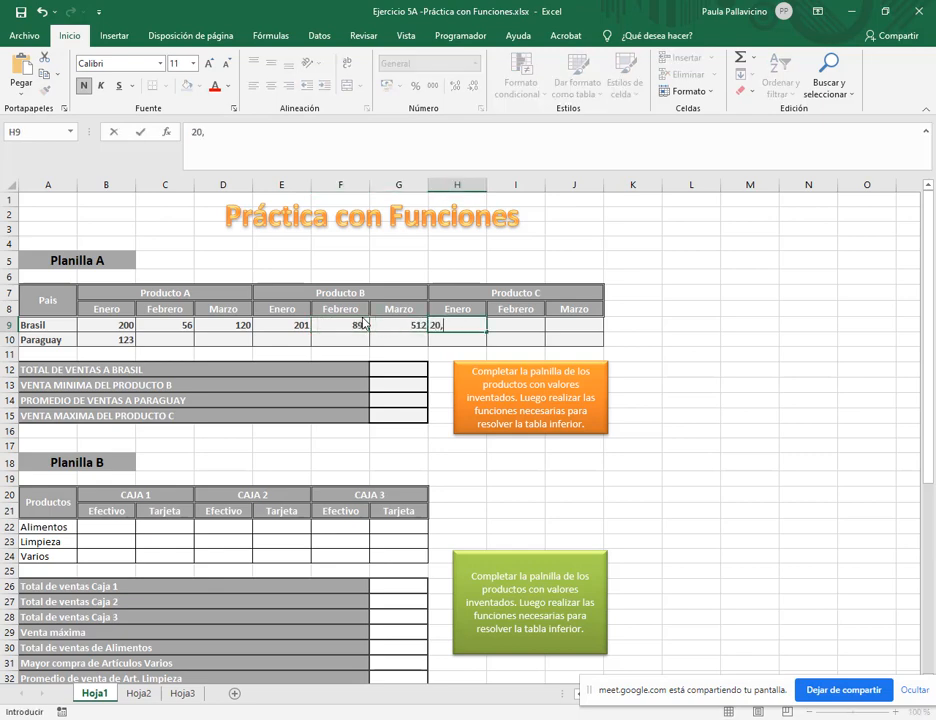
key(Tab)
key(shift+Tab)
text(302)
key(Tab)
text(658)
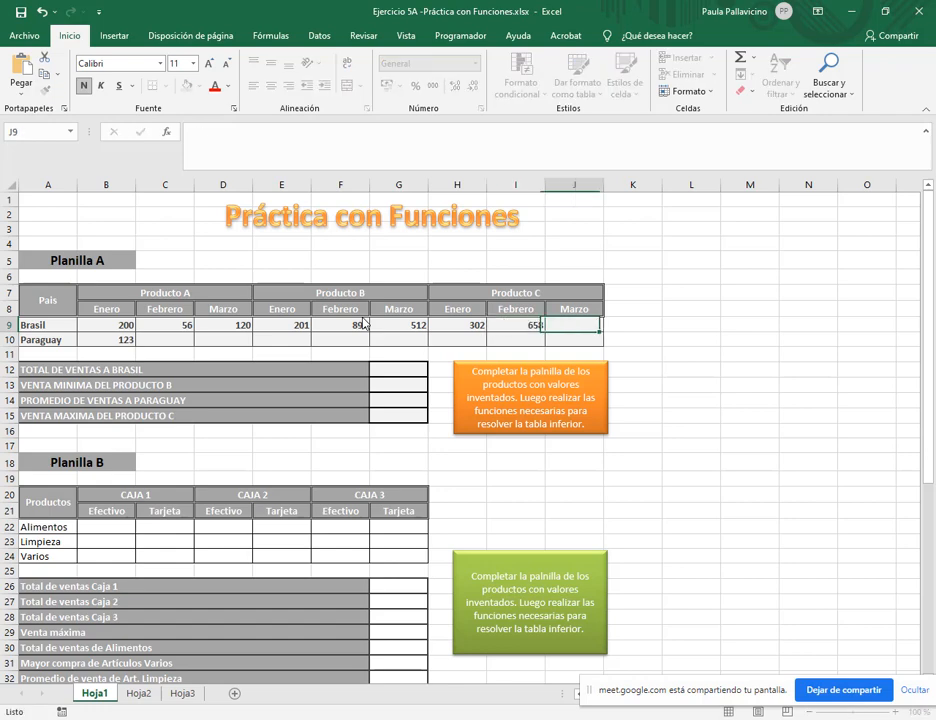
key(Tab)
text(5)
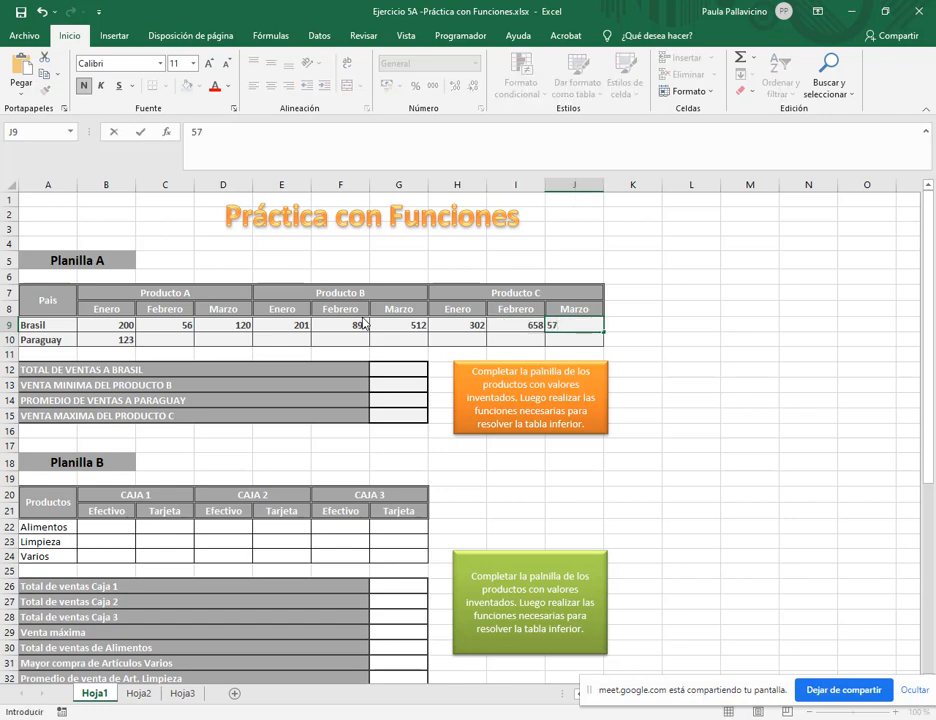
key(Return)
- Enter Paraguay's remaining Producto A sales in Planilla A: 105 for Febrero and 758 for Marzo
key(Left)
key(Left)
key(Left)
key(Left)
key(Left)
key(Left)
key(Left)
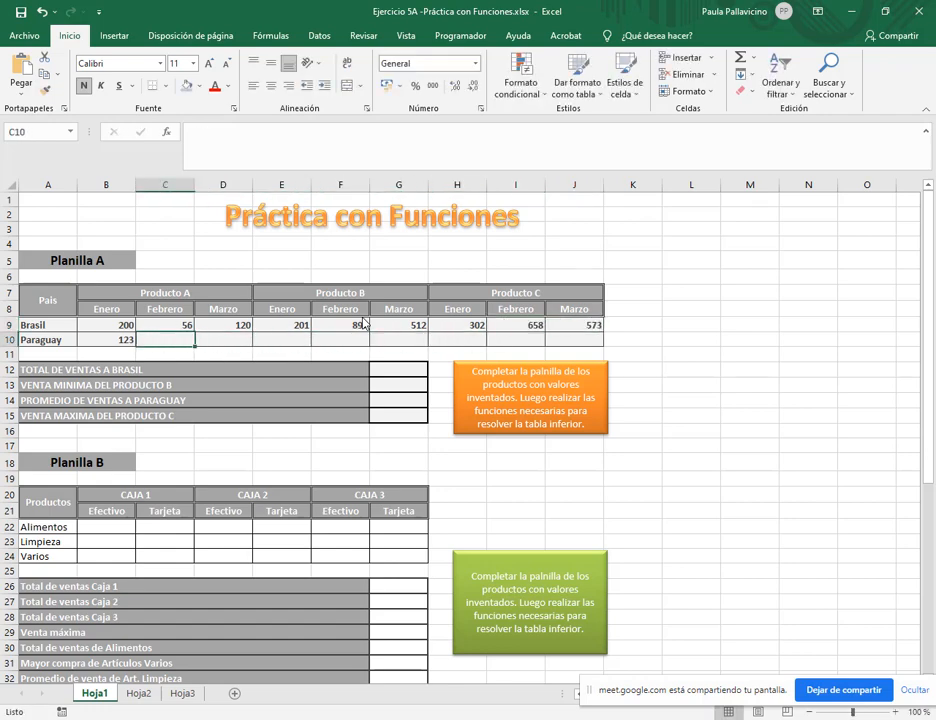
text(105)
key(Tab)
text(7)
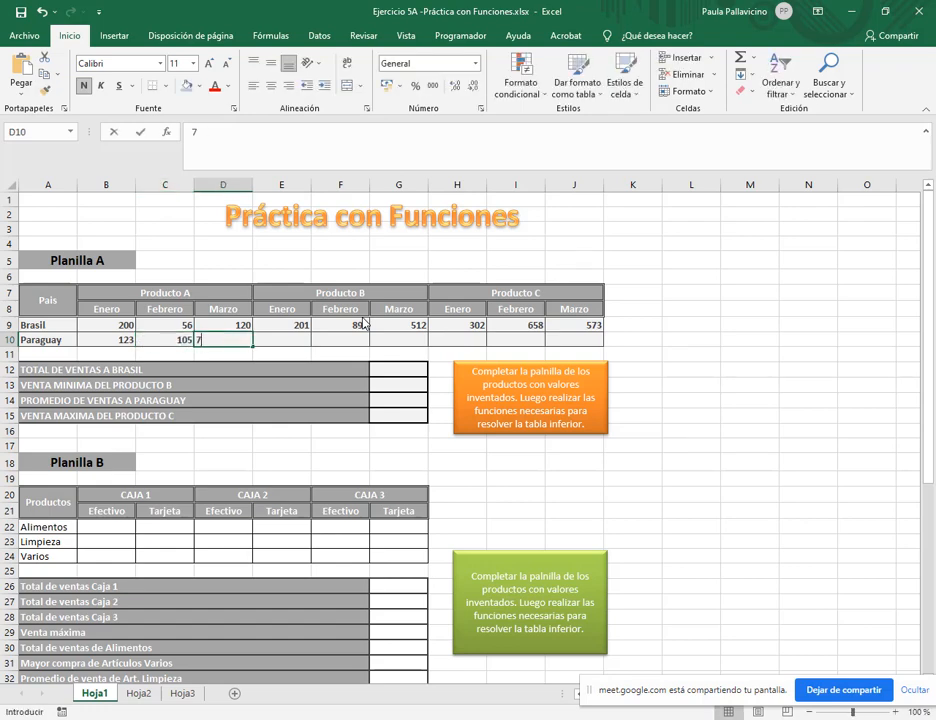
text(58)
key(Tab)
- Enter Paraguay's Producto B sales in Planilla A: 984 for Enero and 120 for Febrero
text(984)
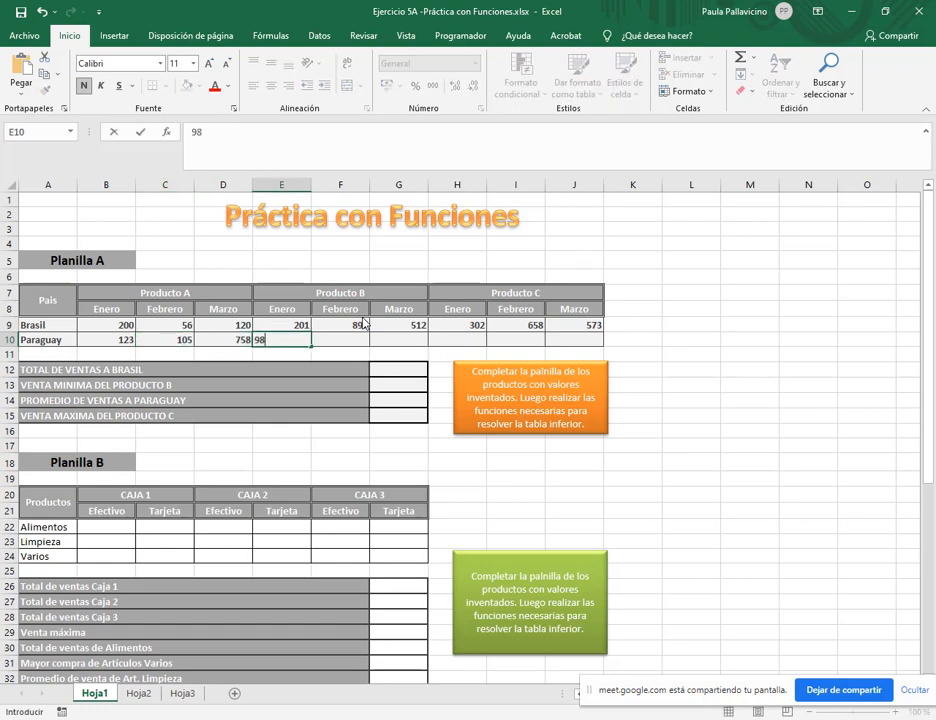
key(Tab)
text(120)
key(Tab)
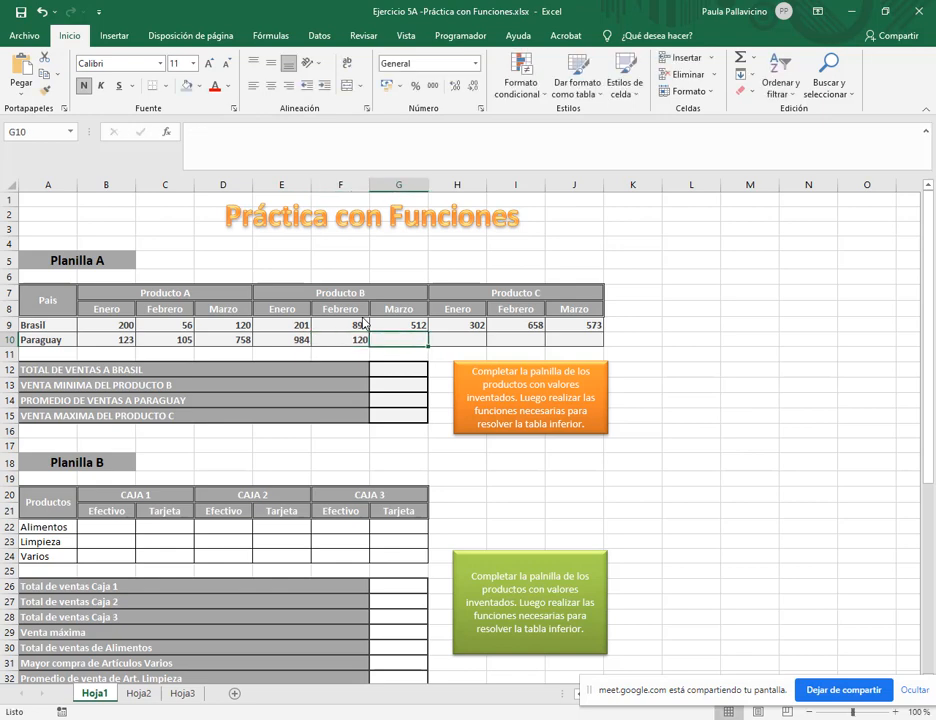
- Complete Paraguay's sales in G10:J10 with 356 for Producto B Marzo and 480, 762 and 975 for Producto C
text(356)
key(Tab)
text(48)
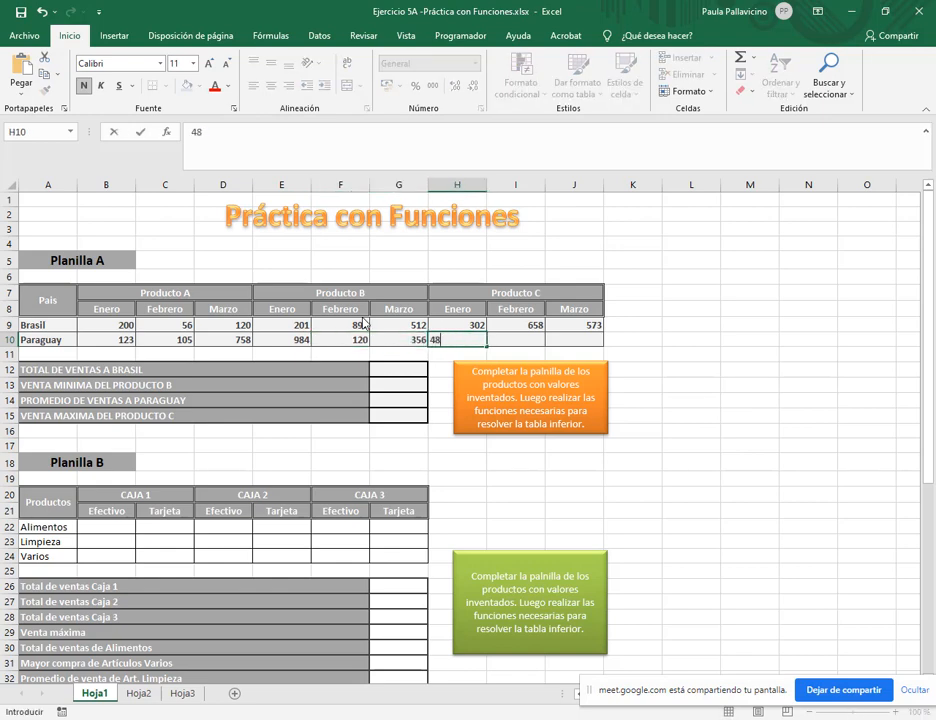
text(0)
key(Tab)
text(762)
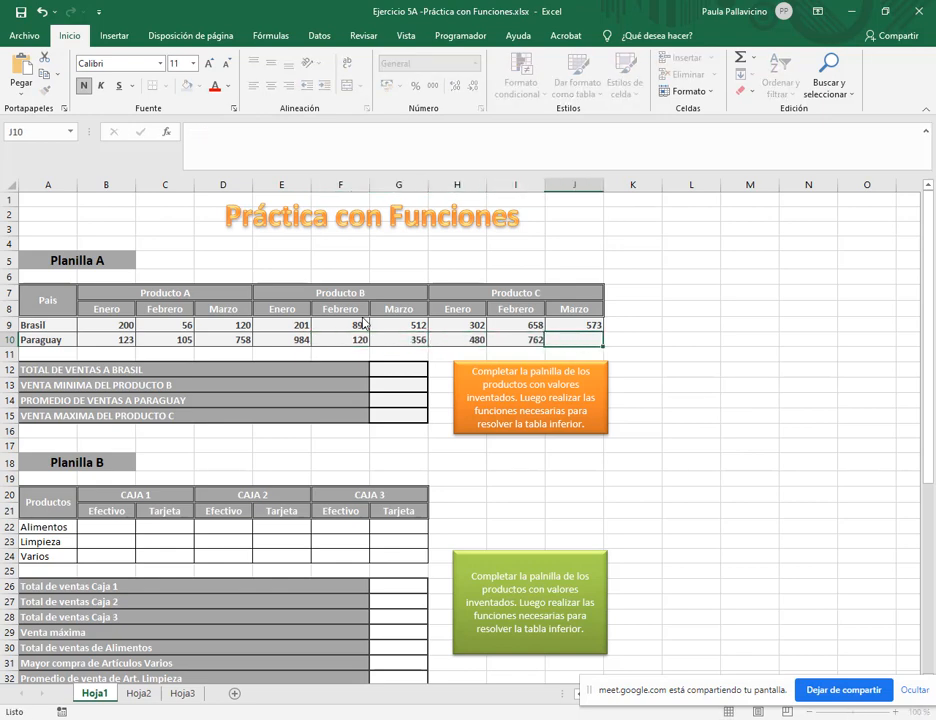
key(Tab)
text(975)
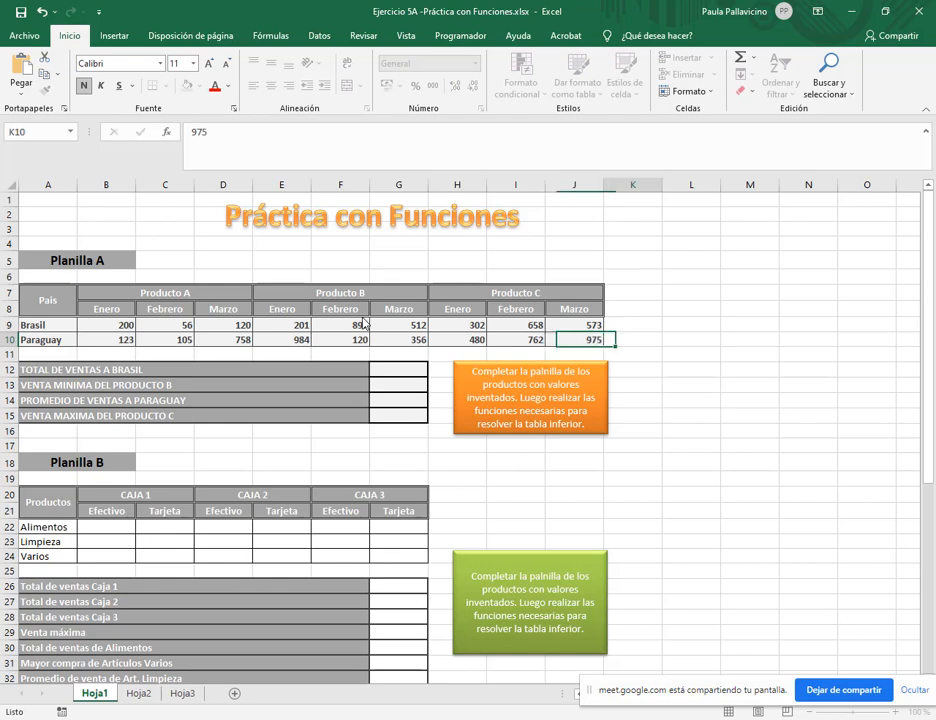
key(Tab)
- Calculate Brasil's total sales in G12 with the SUMA function over B9:J9
click(398, 371)
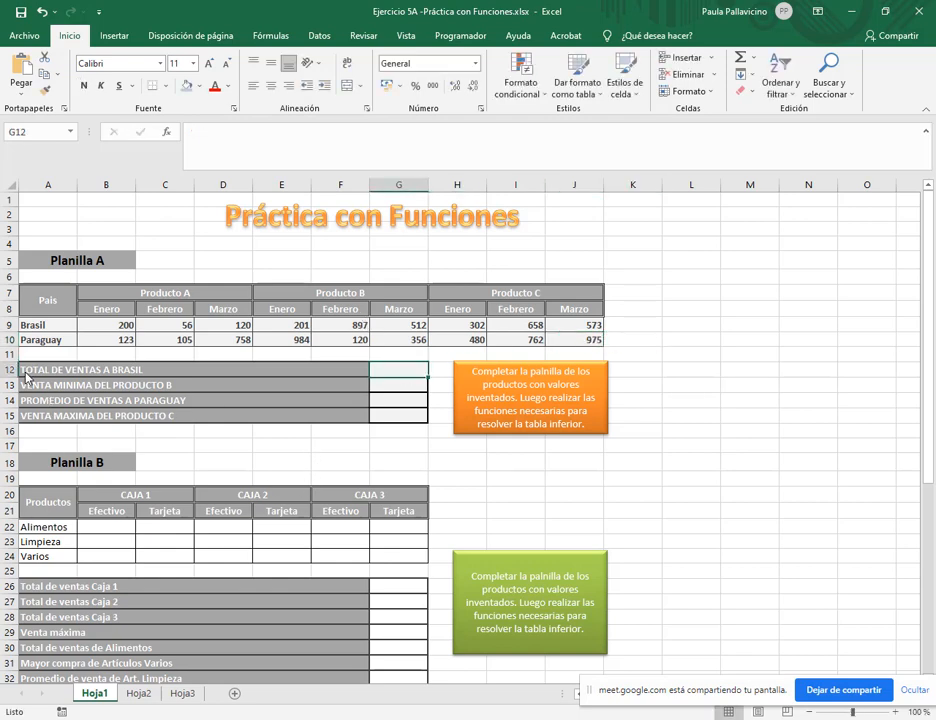
mouse_move(17, 363)
mouse_down()
mouse_move(303, 396)
mouse_move(430, 378)
mouse_up()
click(741, 62)
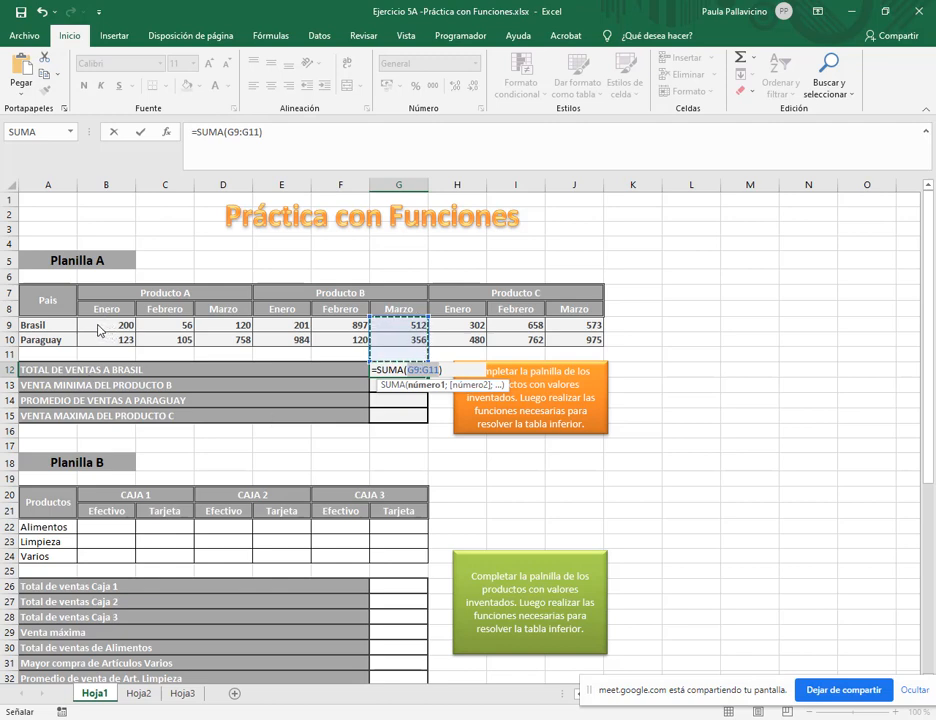
drag(100, 330, 574, 330)
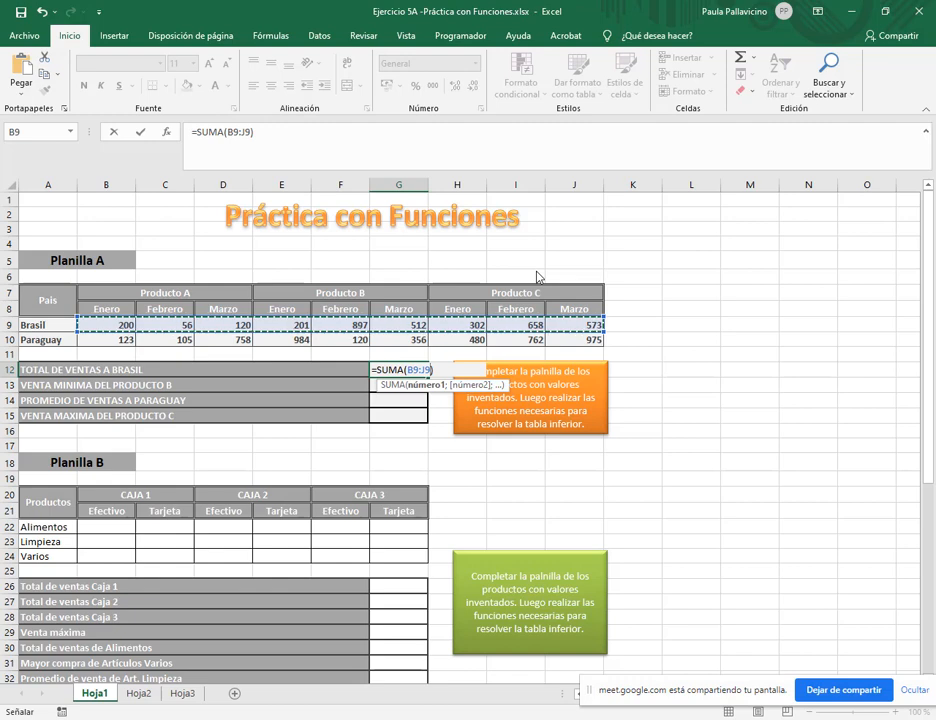
key(Return)
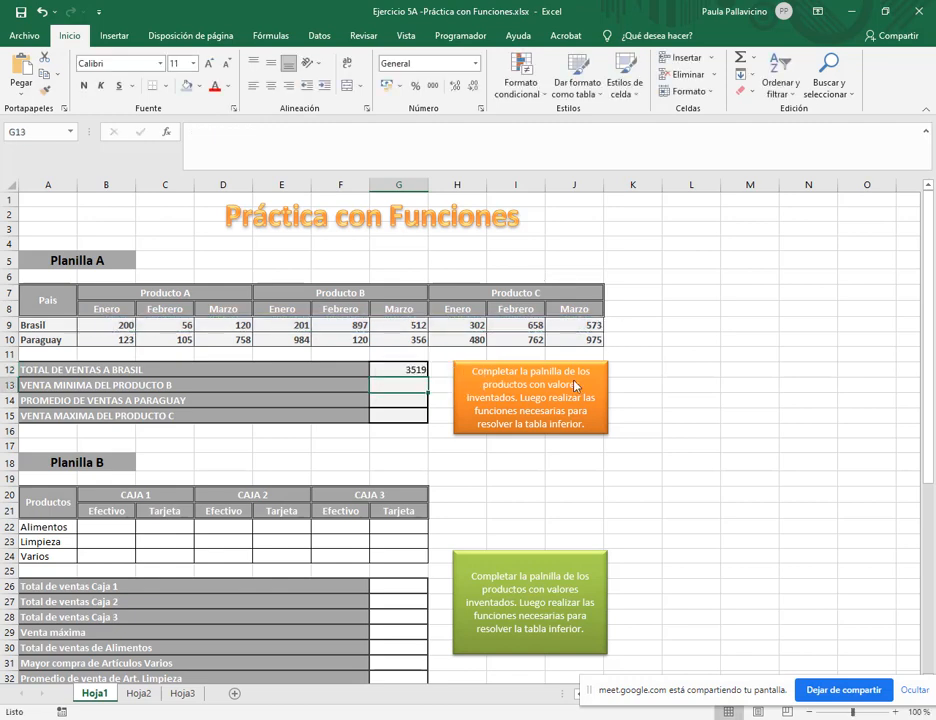
drag(15, 380, 432, 393)
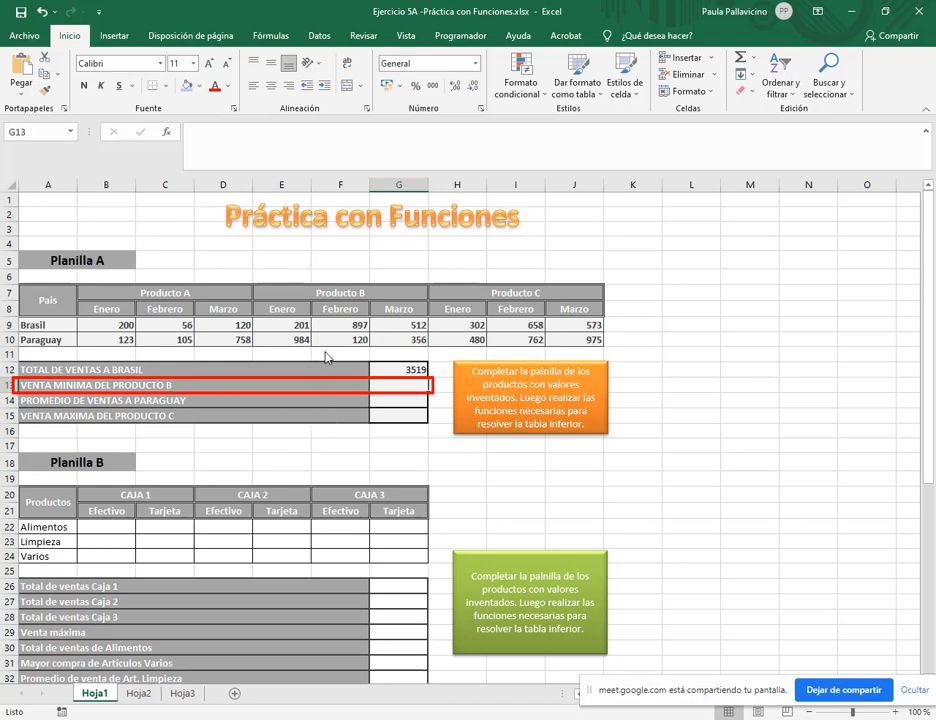
mouse_move(253, 286)
mouse_down()
mouse_move(446, 357)
mouse_move(435, 344)
mouse_move(432, 355)
mouse_up()
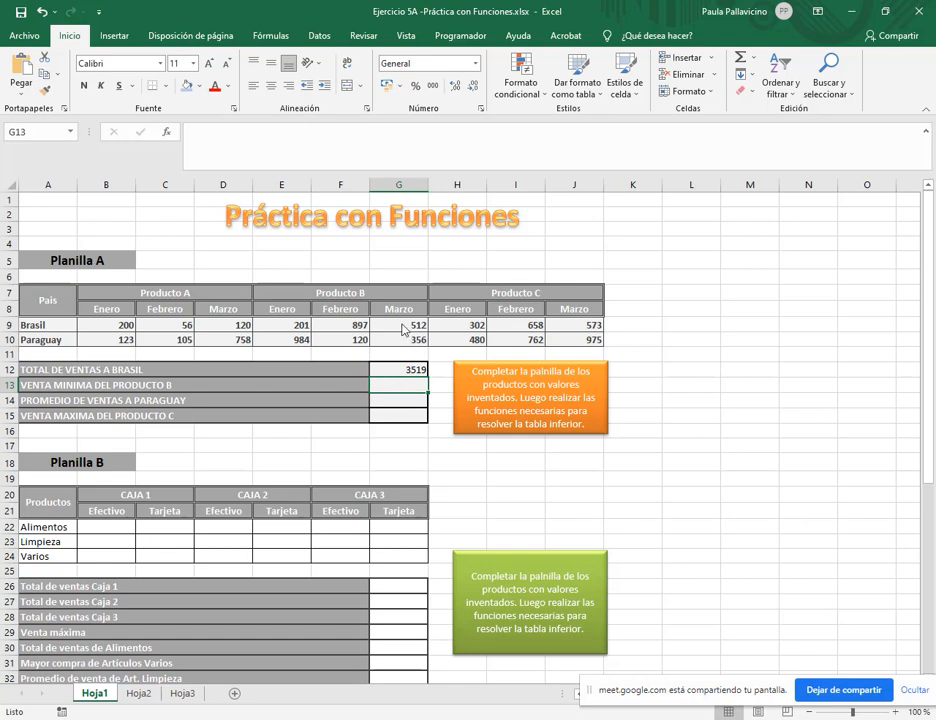
click(285, 341)
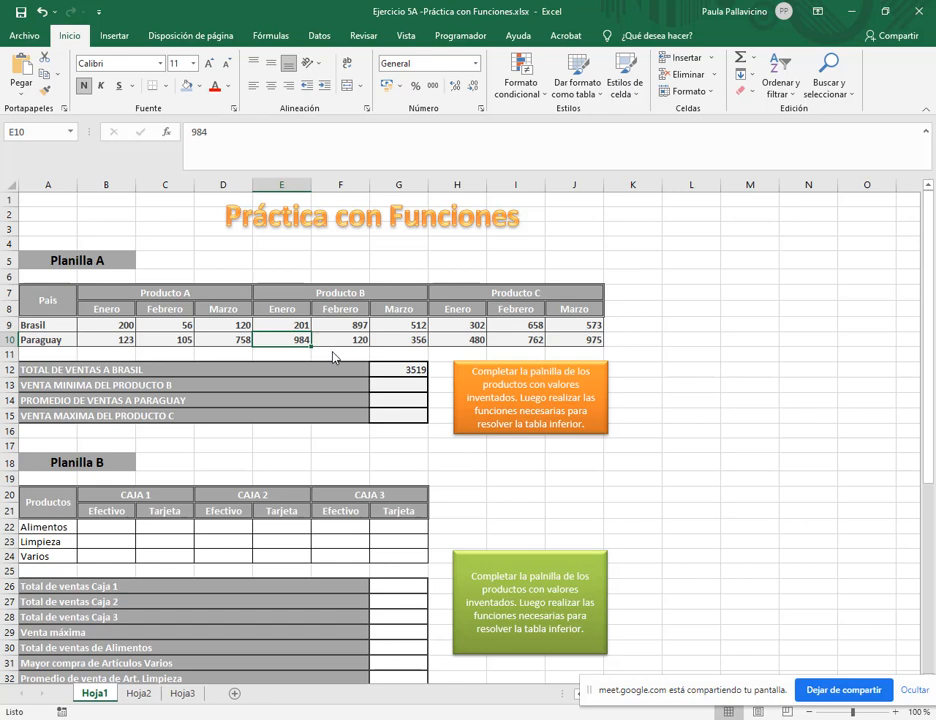
text(50)
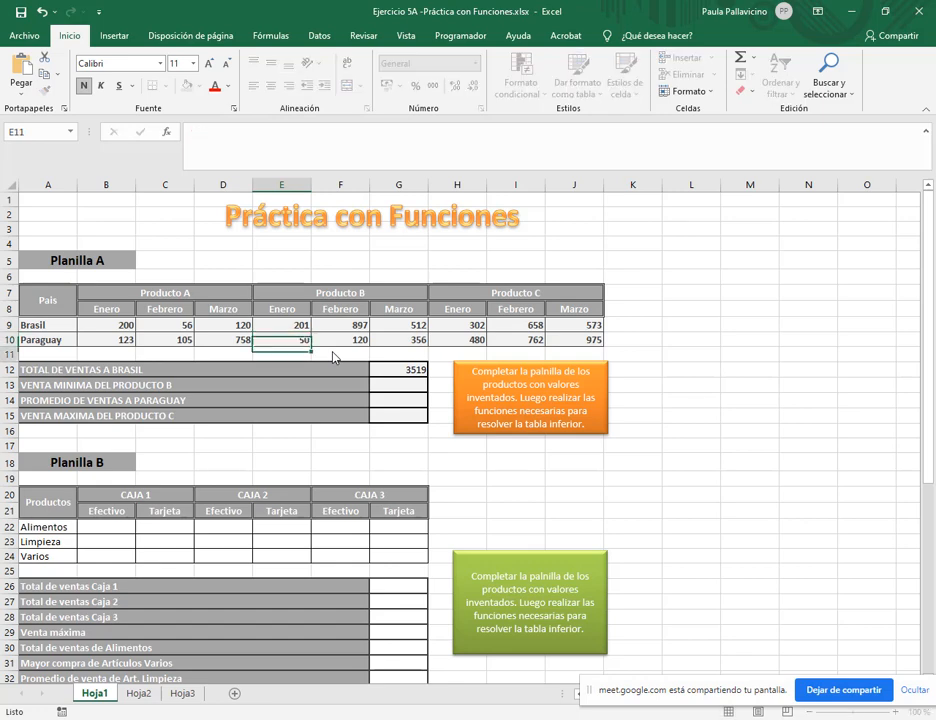
key(Return)
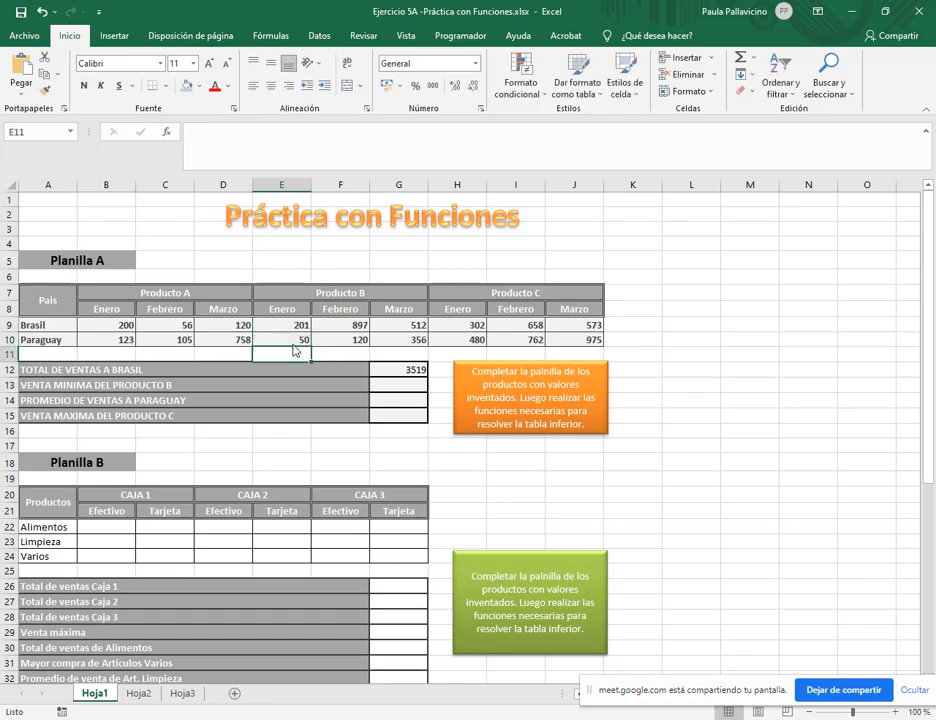
key(ctrl+z)
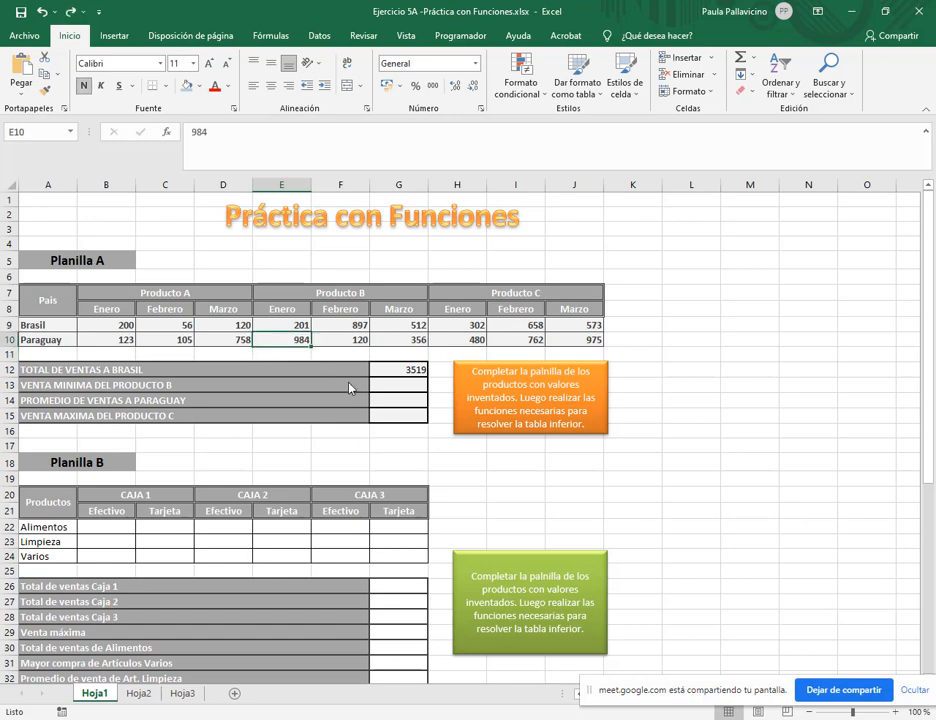
- Calculate the minimum sale of Producto B in G13 with the MIN function over E9:G10
click(400, 390)
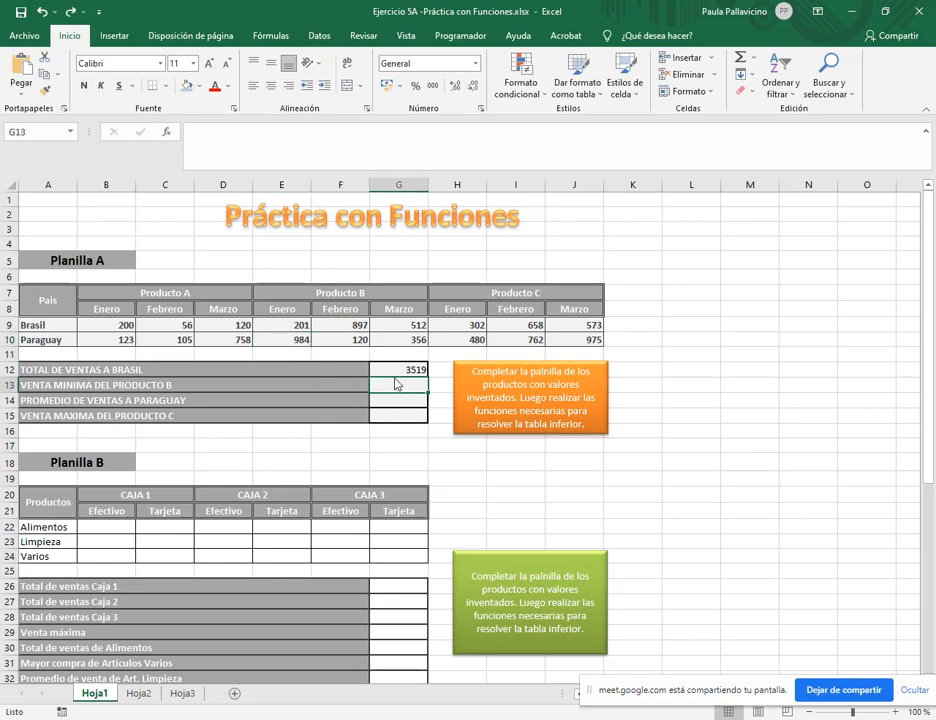
click(755, 61)
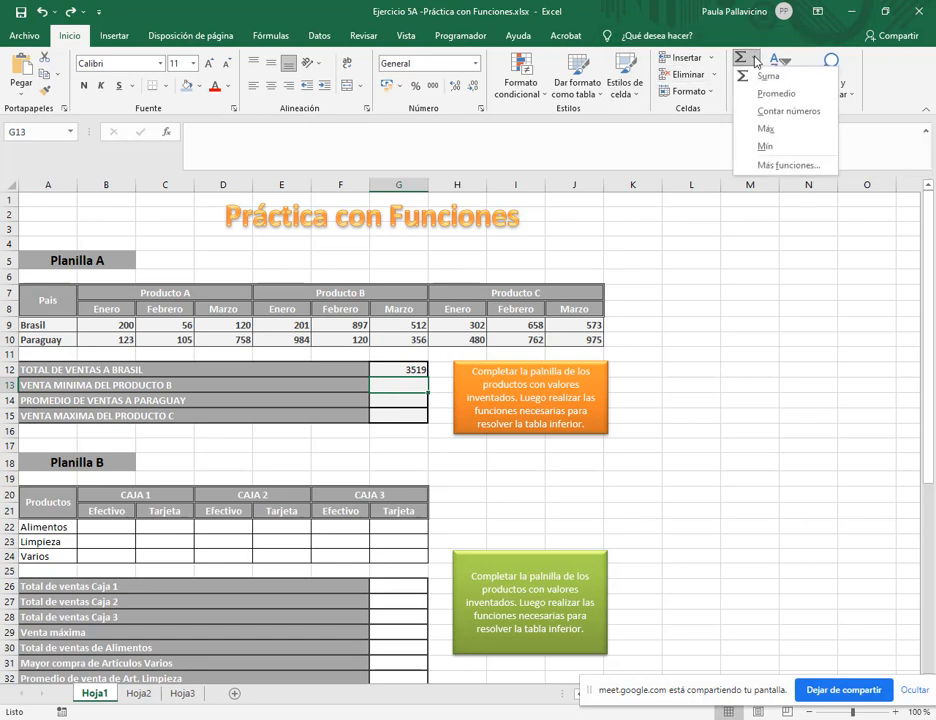
click(793, 150)
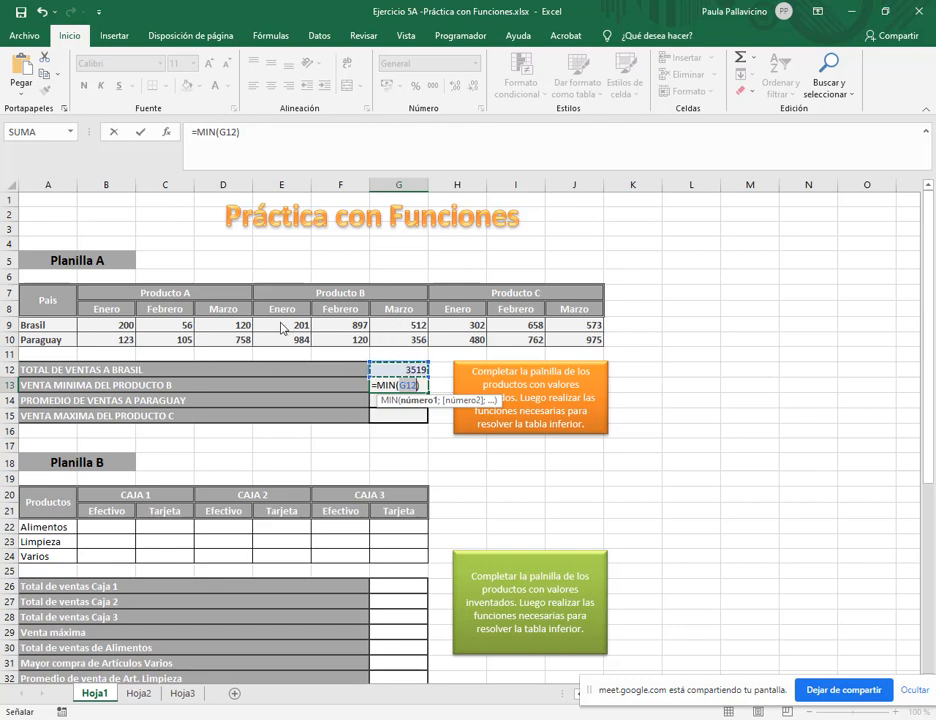
drag(284, 326, 405, 342)
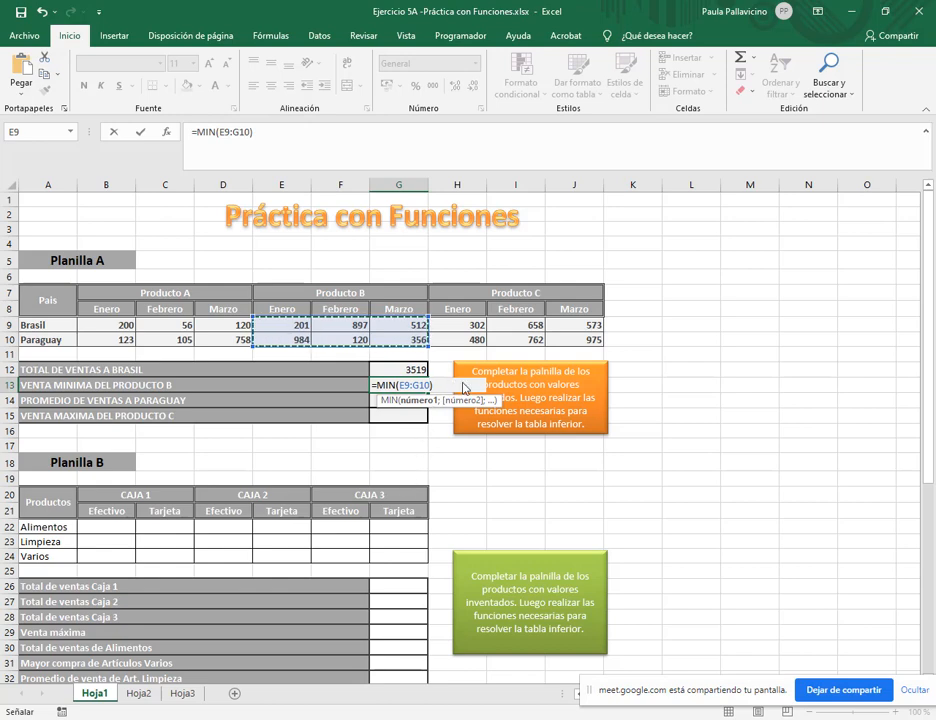
key(Return)
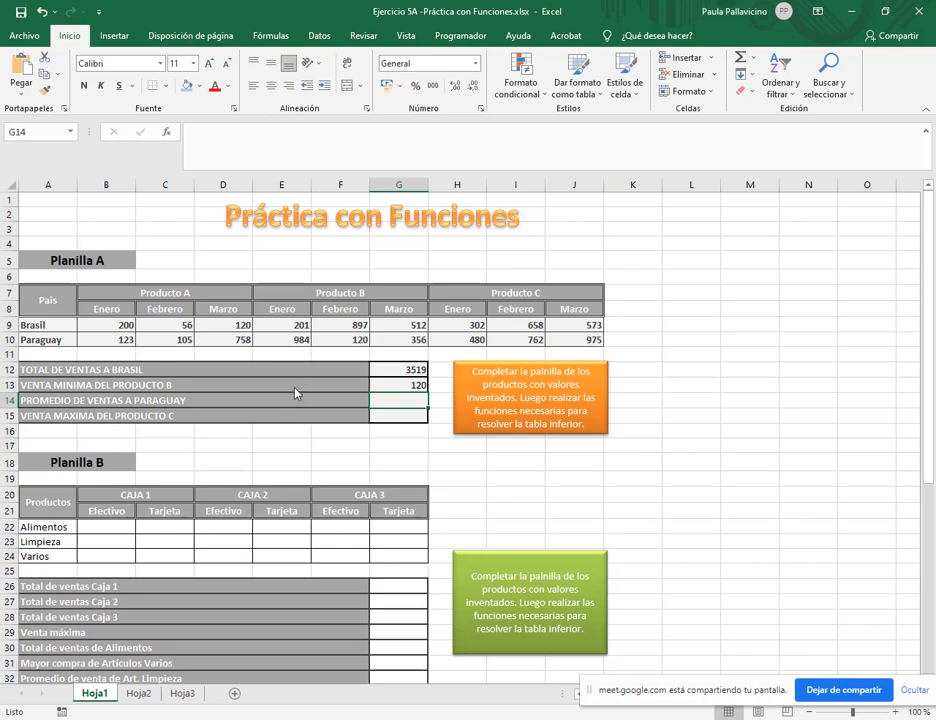
- Set Brasil's Febrero sales of Producto B to 75 and check the total and minimum formulas in G12 and G13
click(295, 327)
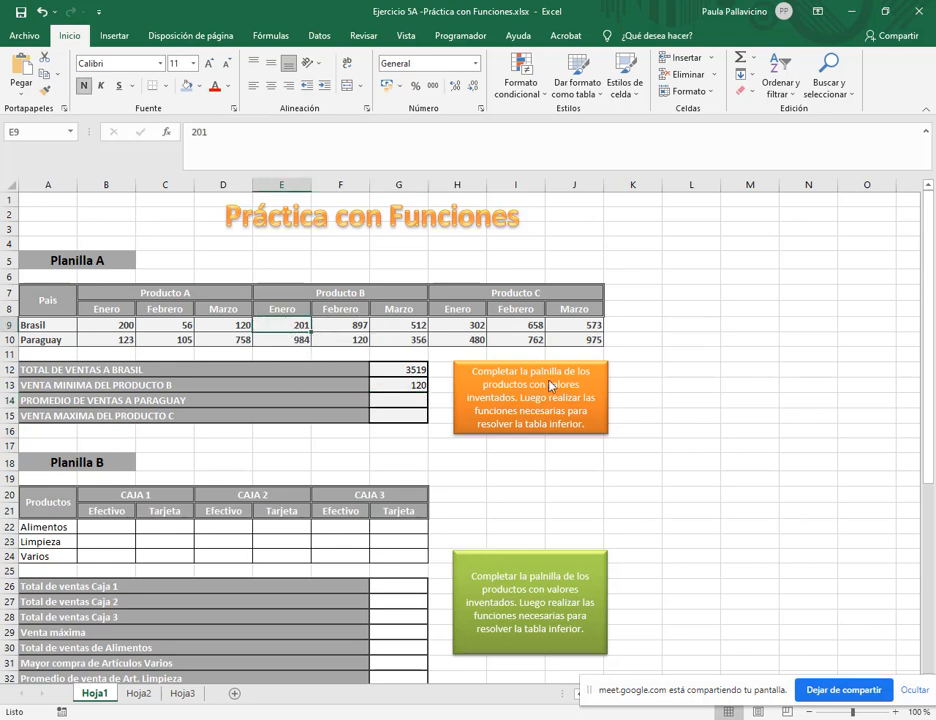
key(Right)
text(75)
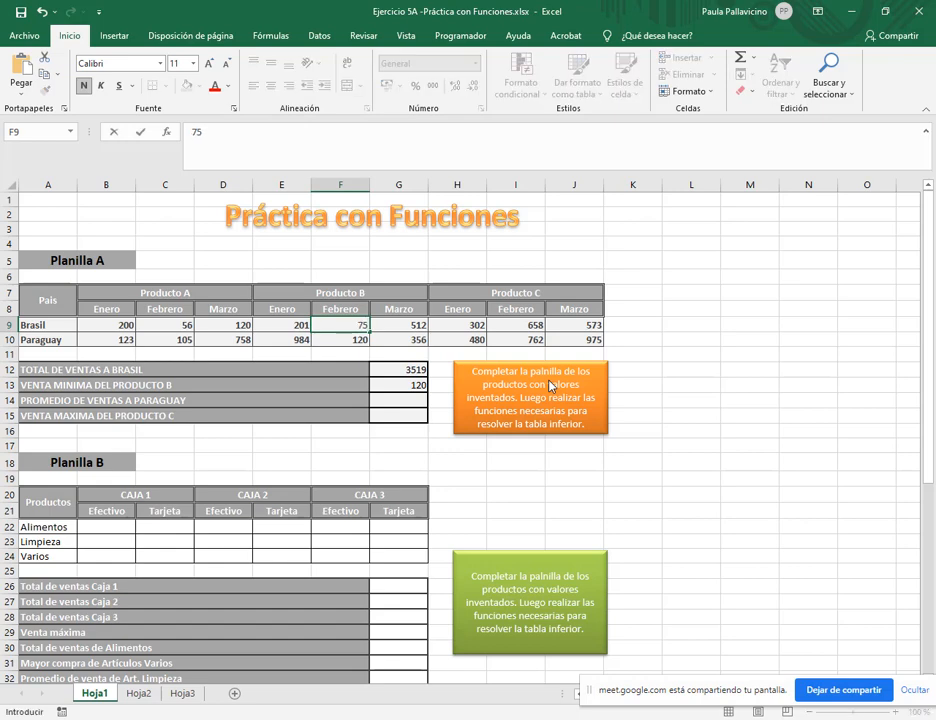
key(Return)
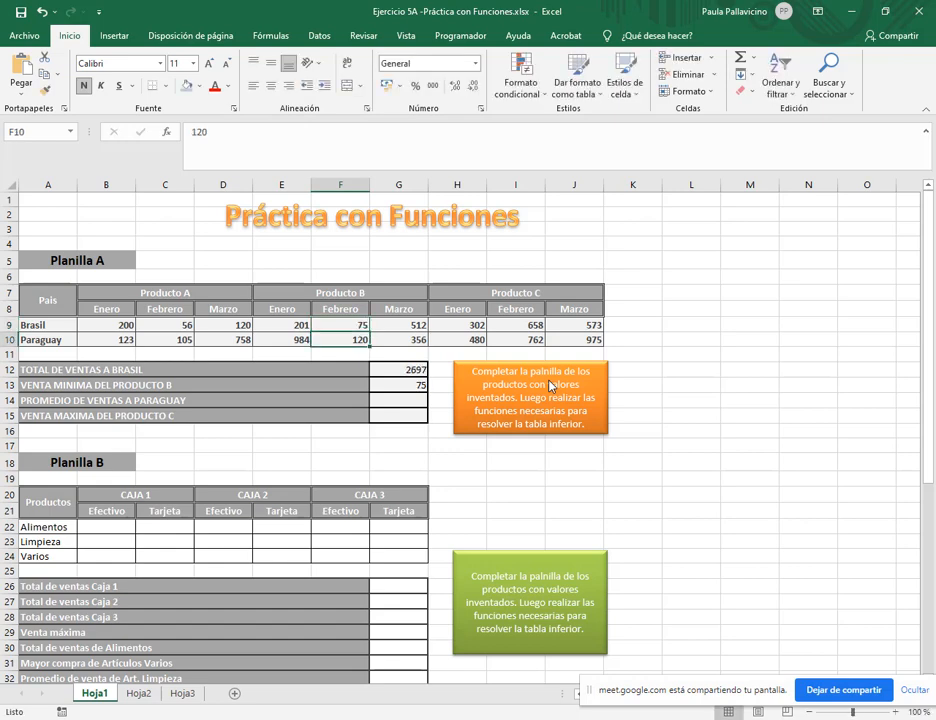
click(398, 370)
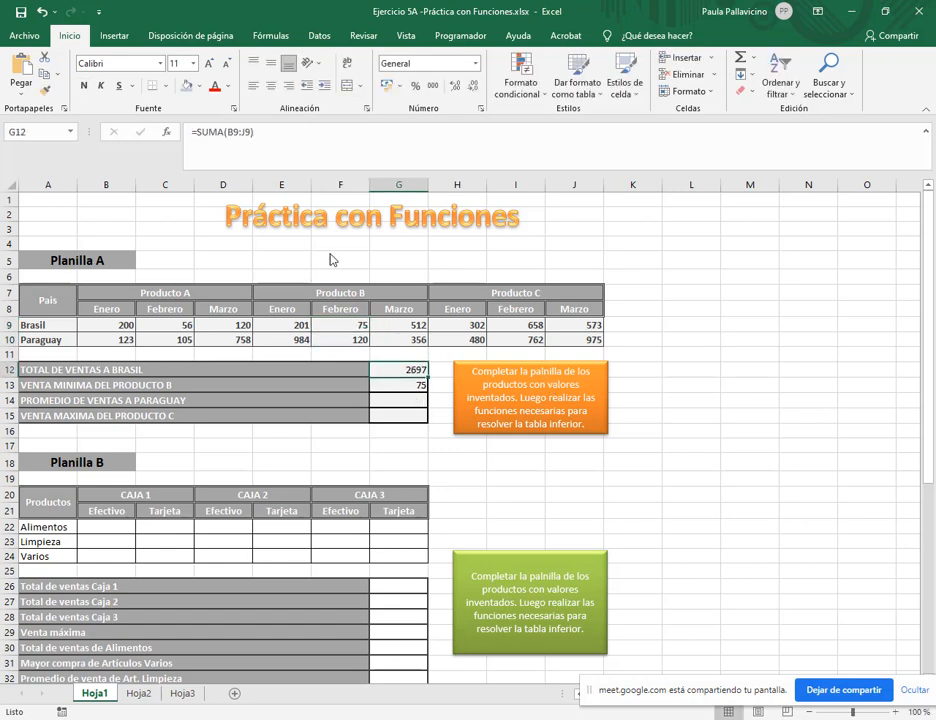
click(420, 384)
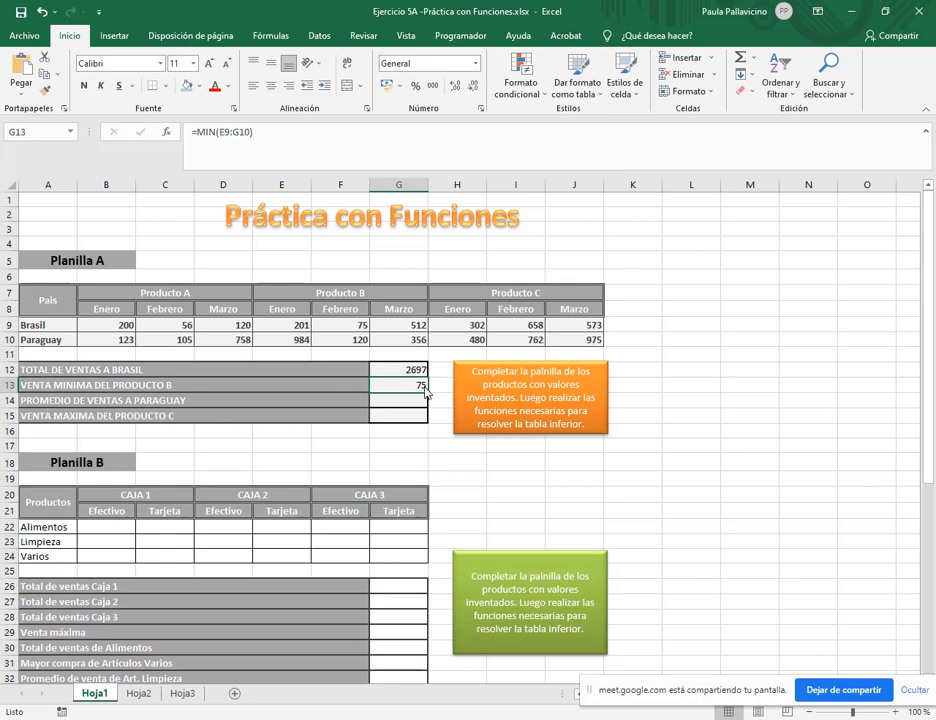
- Calculate Paraguay's average sales in G14 with the PROMEDIO function over B10:J10
click(397, 401)
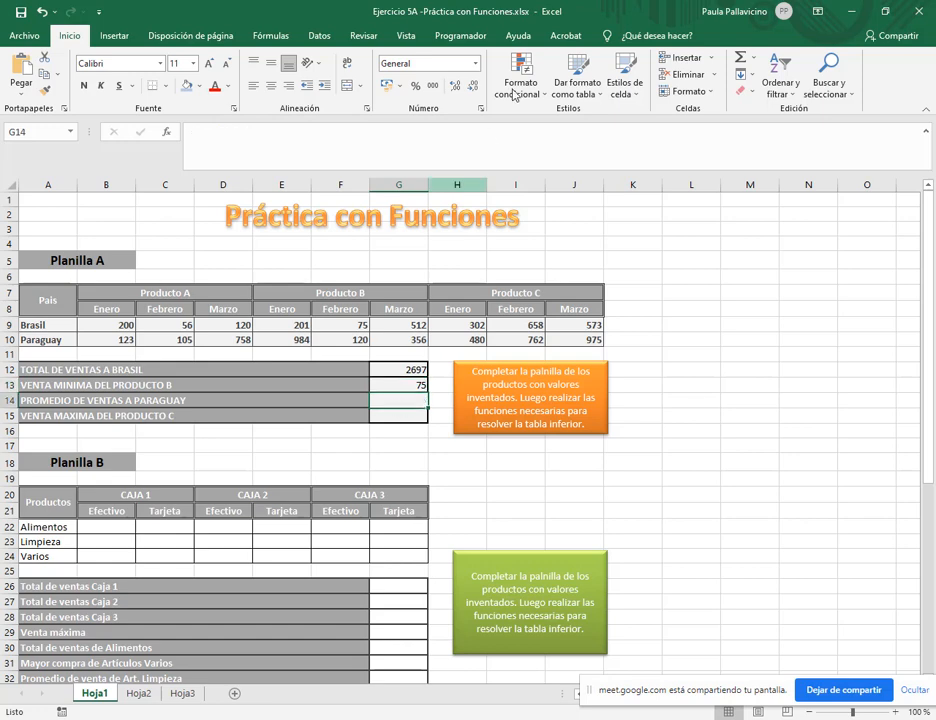
click(756, 62)
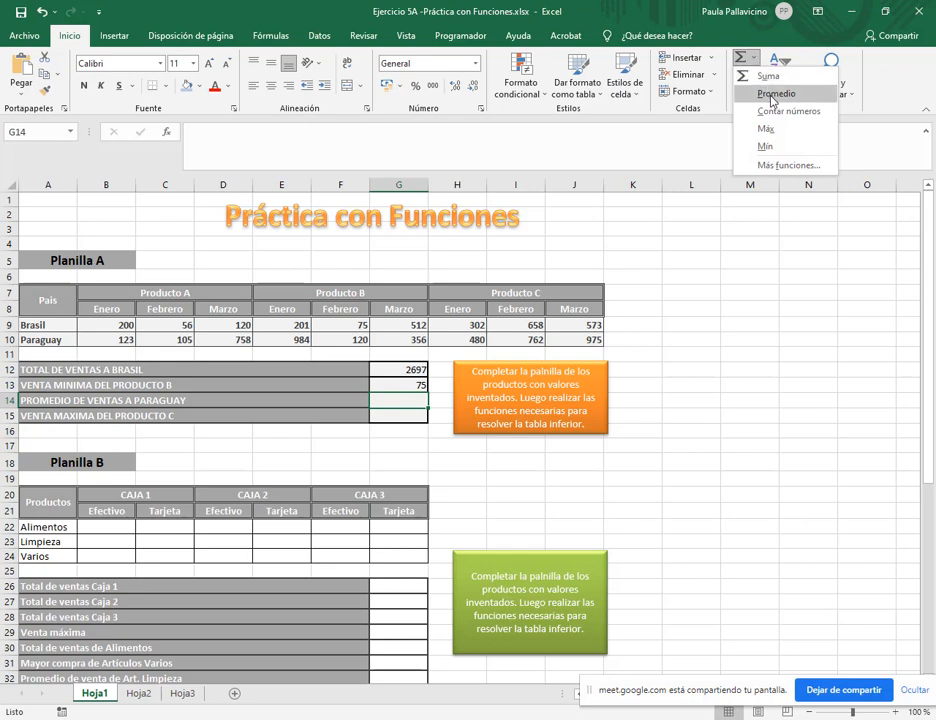
click(773, 96)
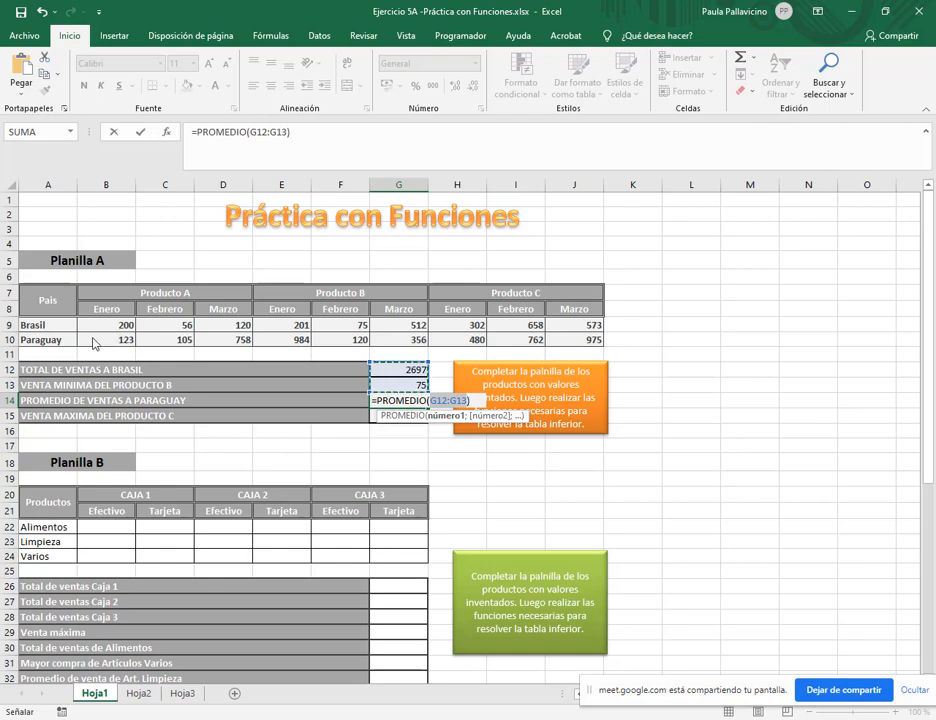
drag(99, 344, 572, 348)
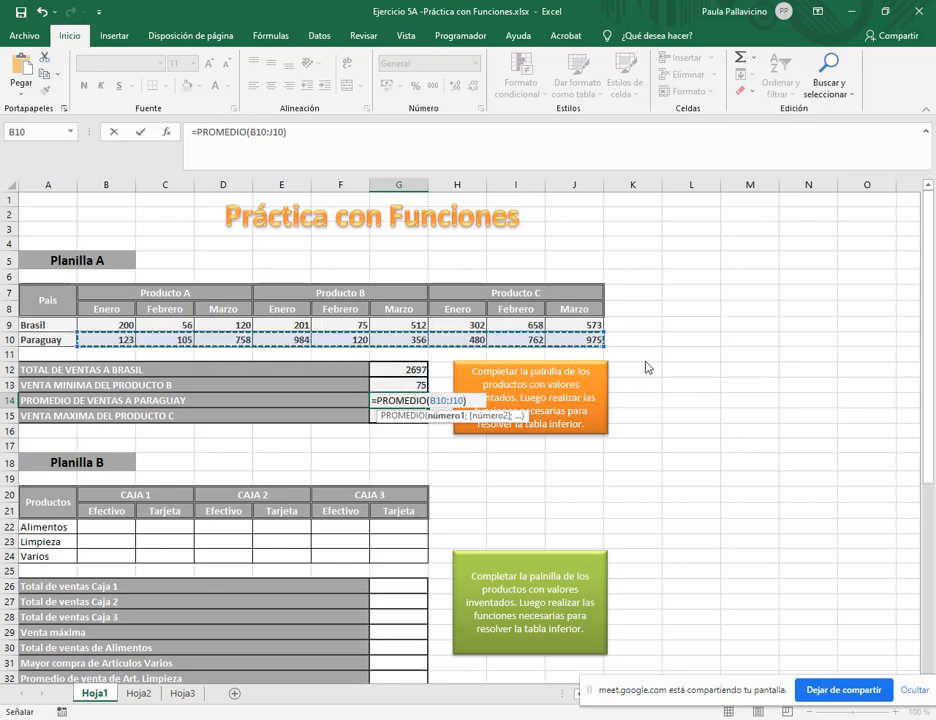
key(Return)
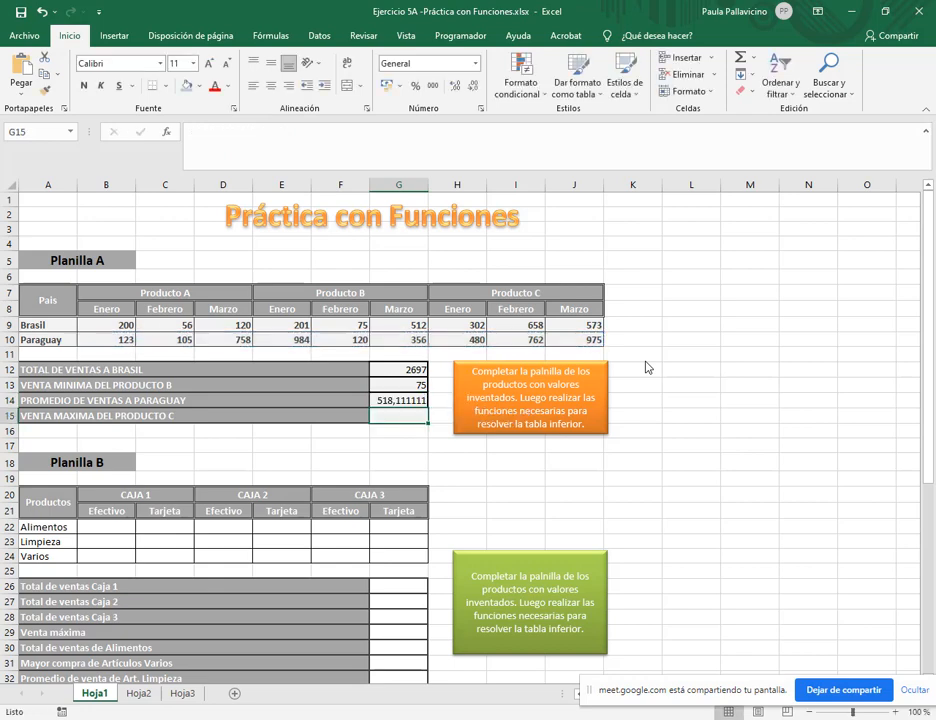
- Reduce the Paraguay sales average in G14 to two decimal places
click(410, 401)
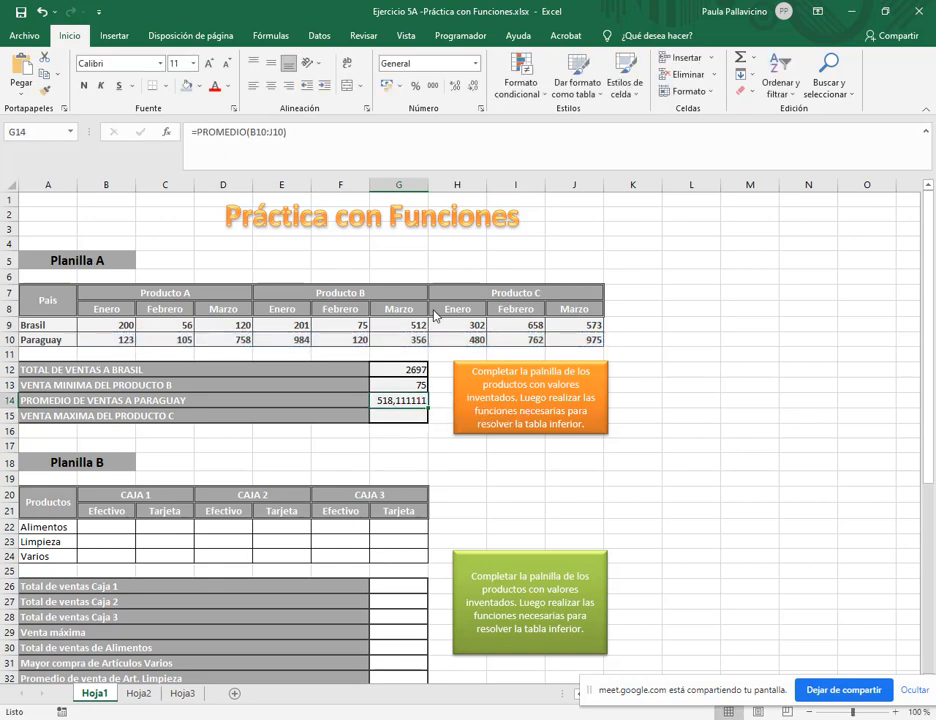
drag(444, 75, 482, 94)
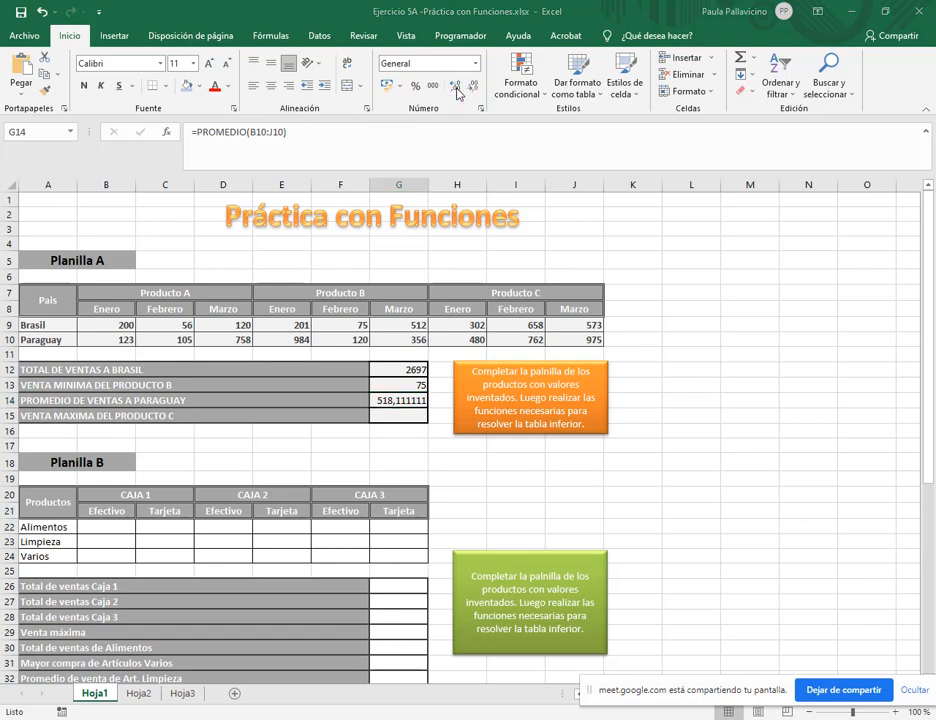
click(474, 87)
click(474, 87)
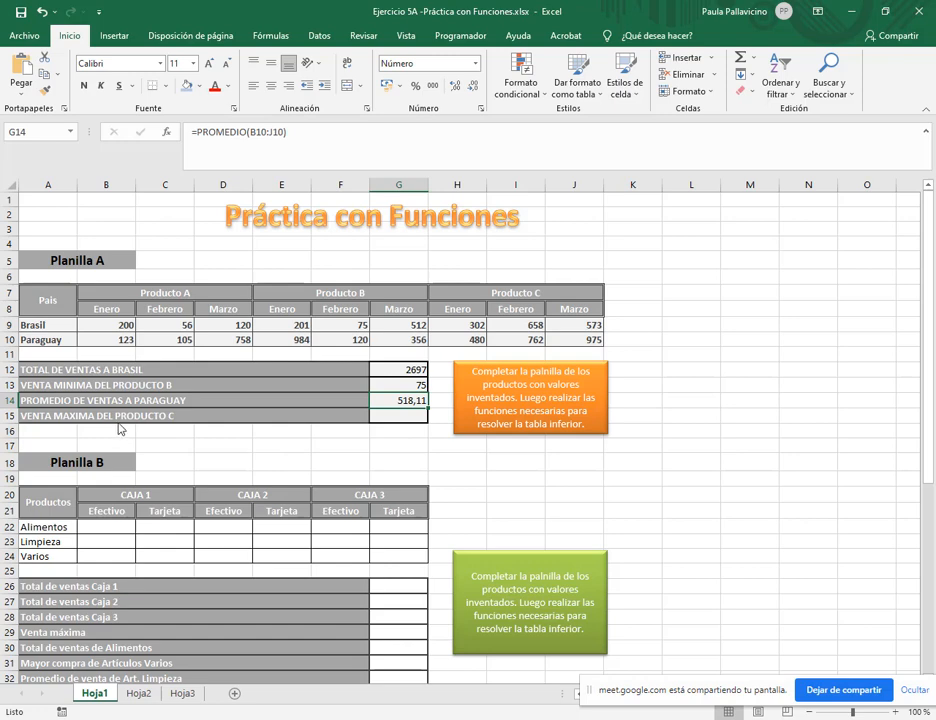
- Calculate the maximum sale of Producto C in G15 with the MAX function over H9:J10
click(397, 420)
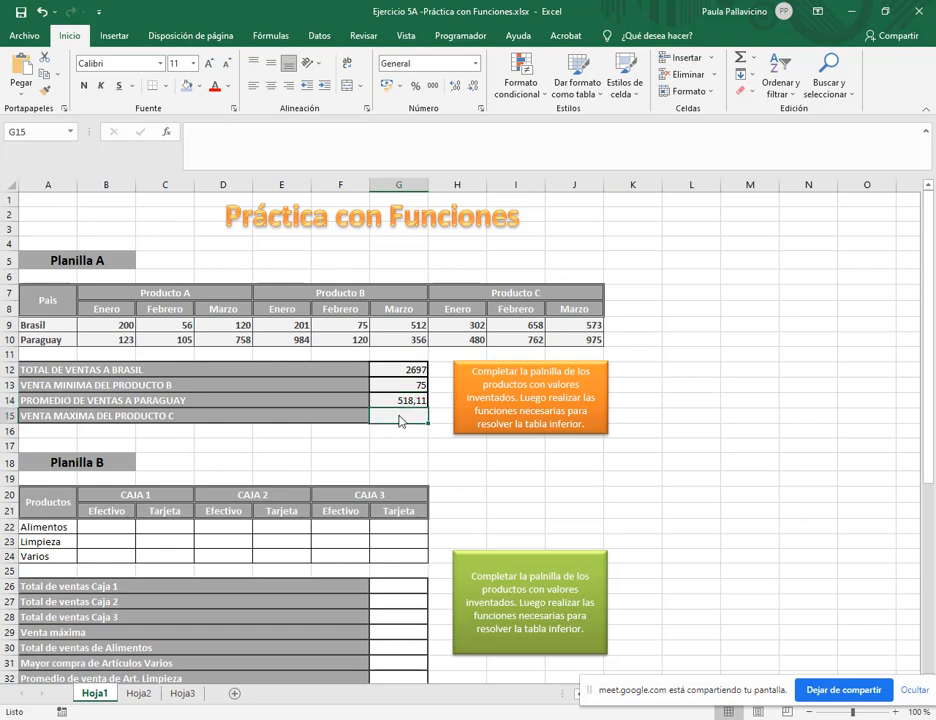
click(752, 57)
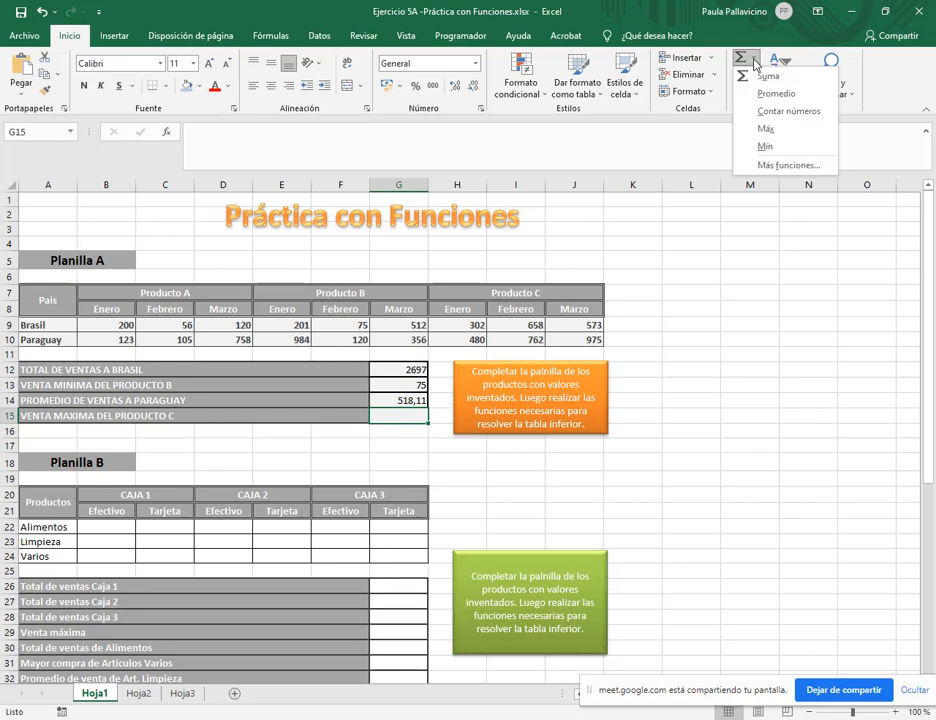
click(767, 129)
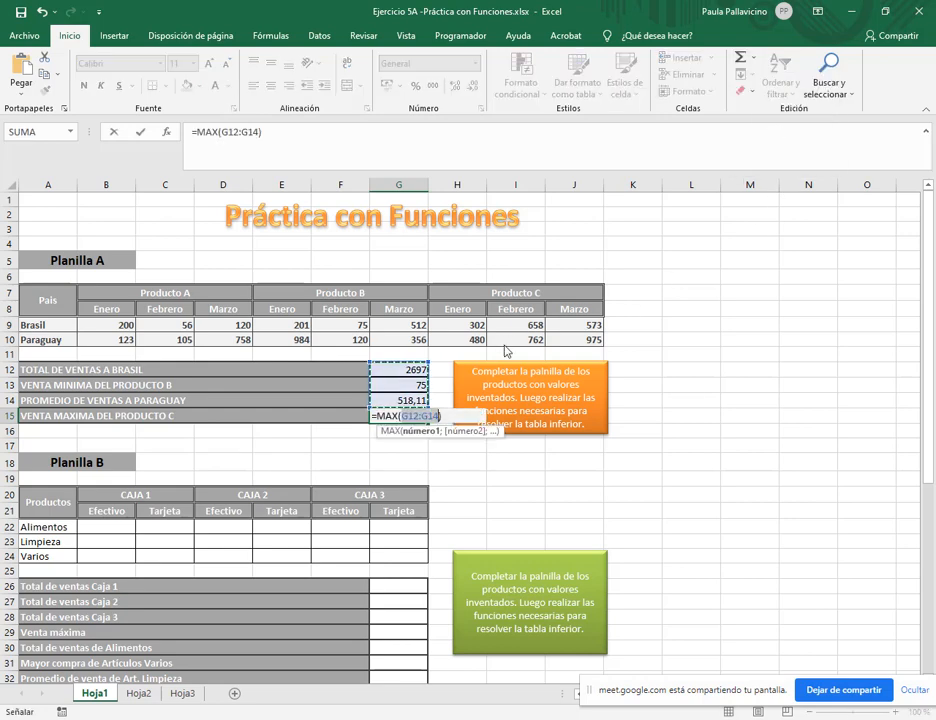
drag(460, 326, 578, 349)
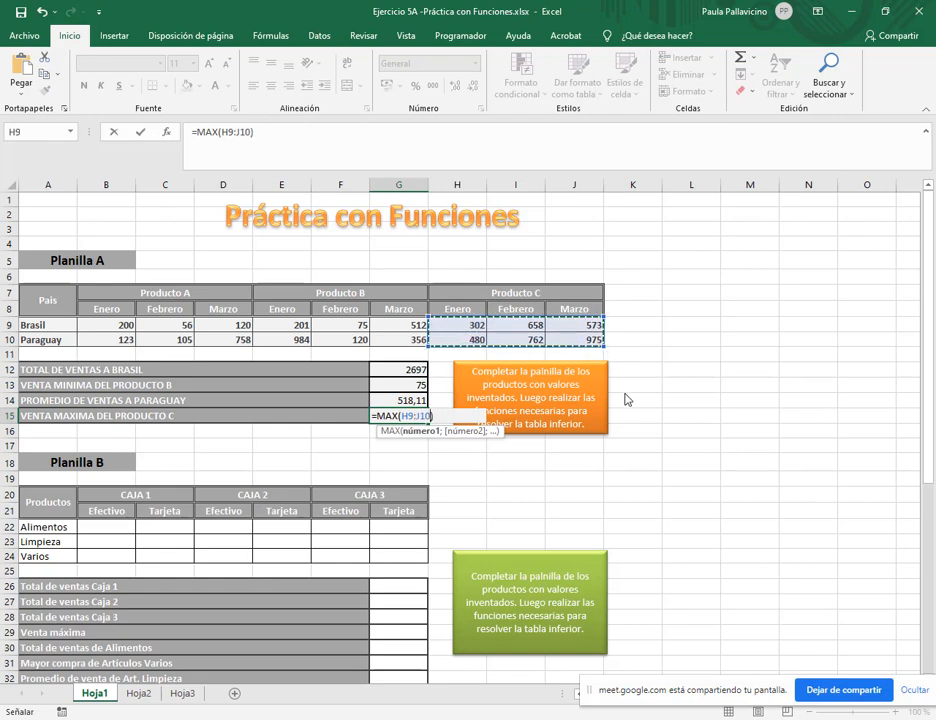
key(Return)
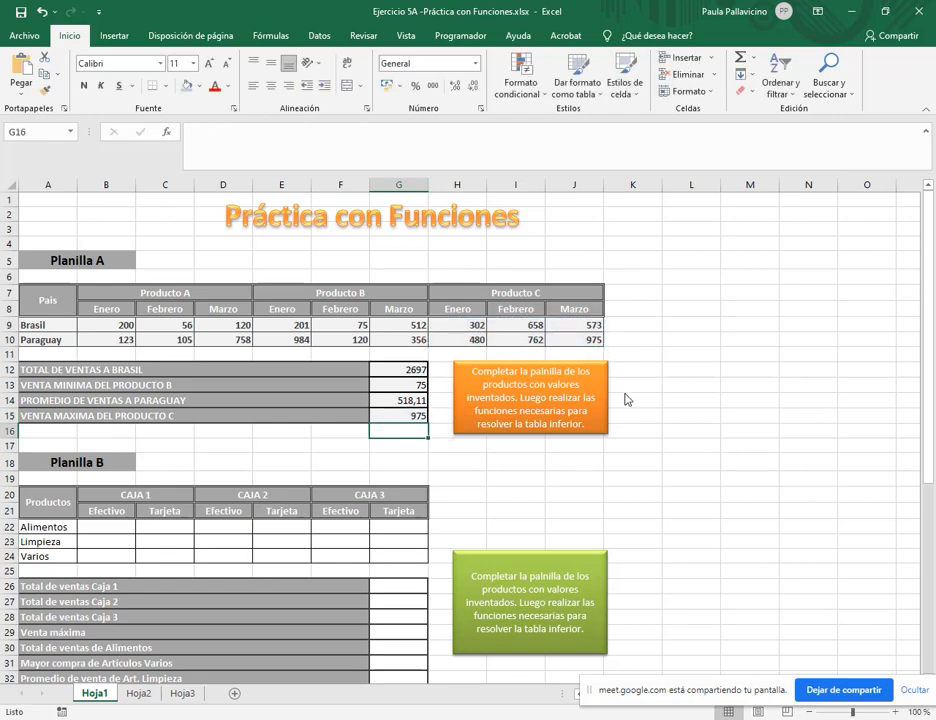
- Review the total, minimum, average and maximum formulas in cells G12 to G15 of Planilla A
click(395, 370)
click(395, 386)
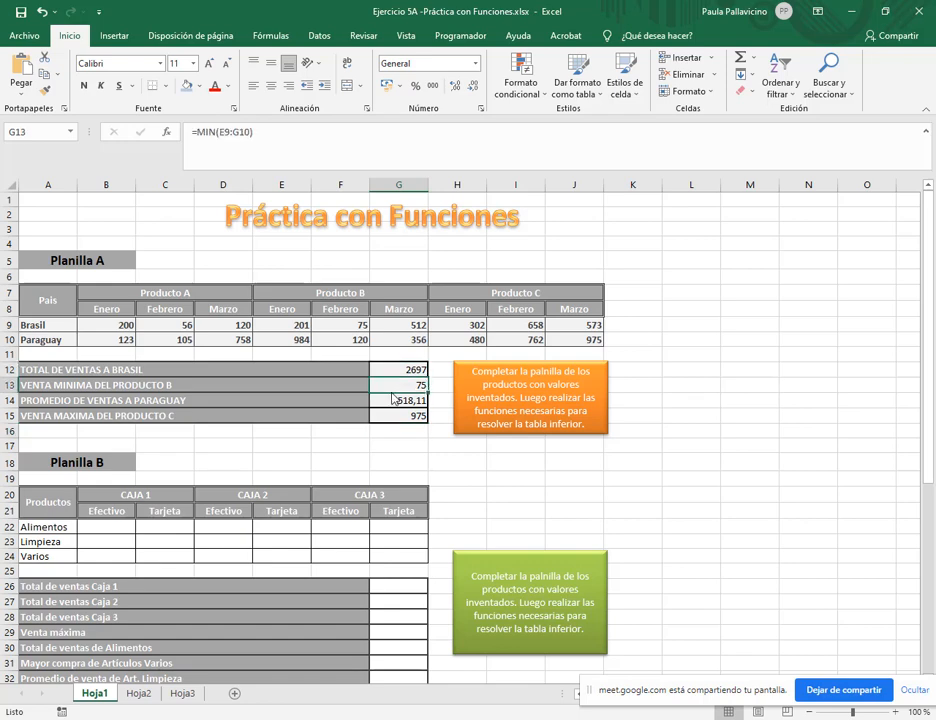
click(395, 400)
click(393, 414)
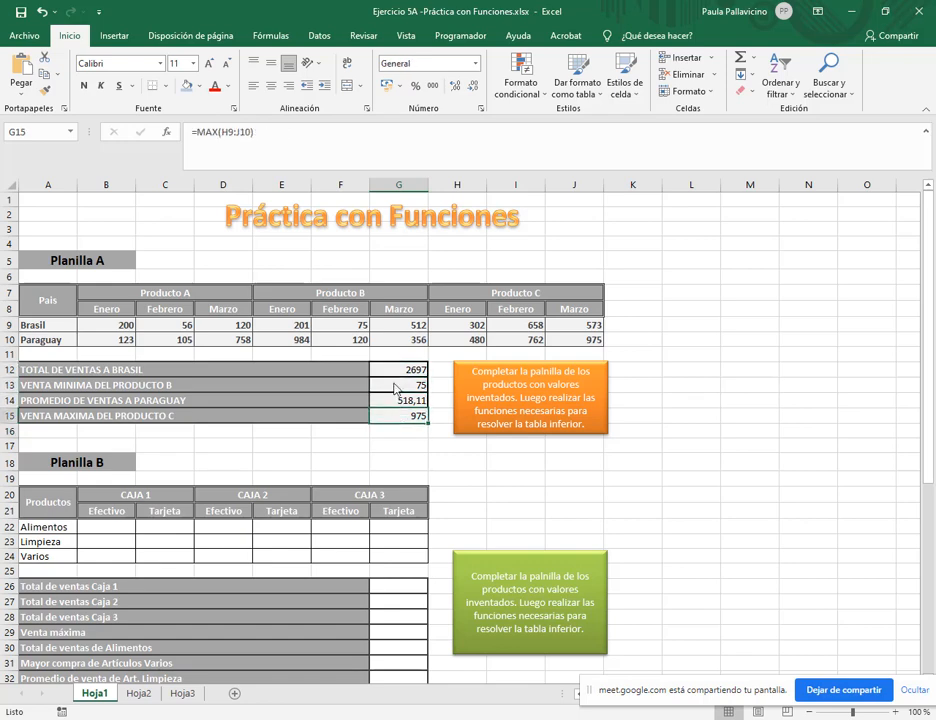
click(401, 372)
click(404, 388)
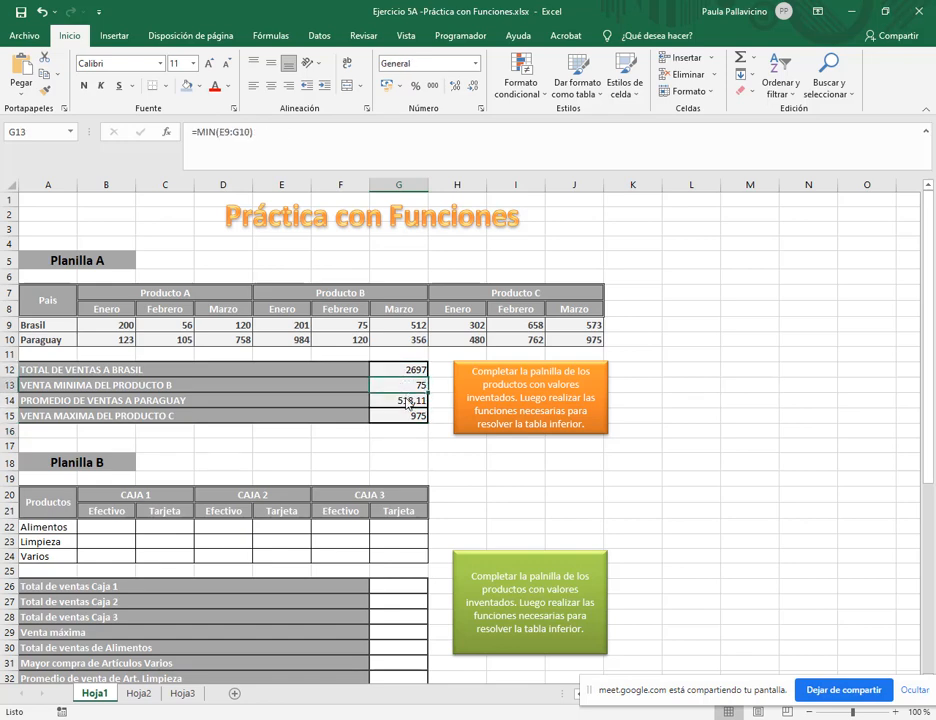
click(407, 402)
click(410, 416)
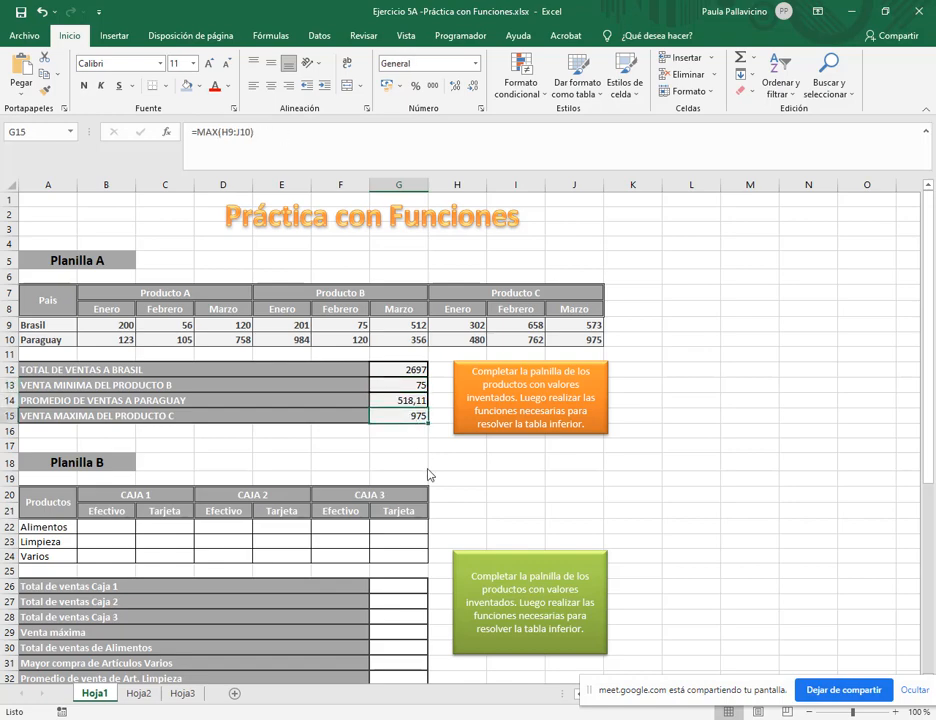
- Fill Planilla B's Caja 1 Efectivo column with 589 for Alimentos, 457 for Limpieza and 124 for Varios
scroll(430, 470, down, 5)
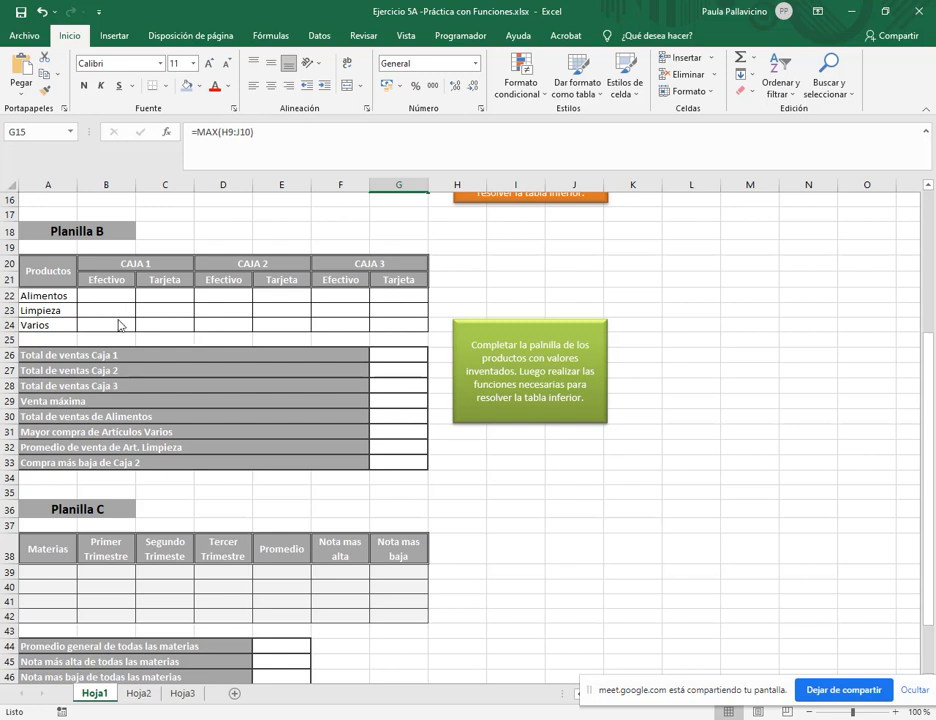
click(126, 316)
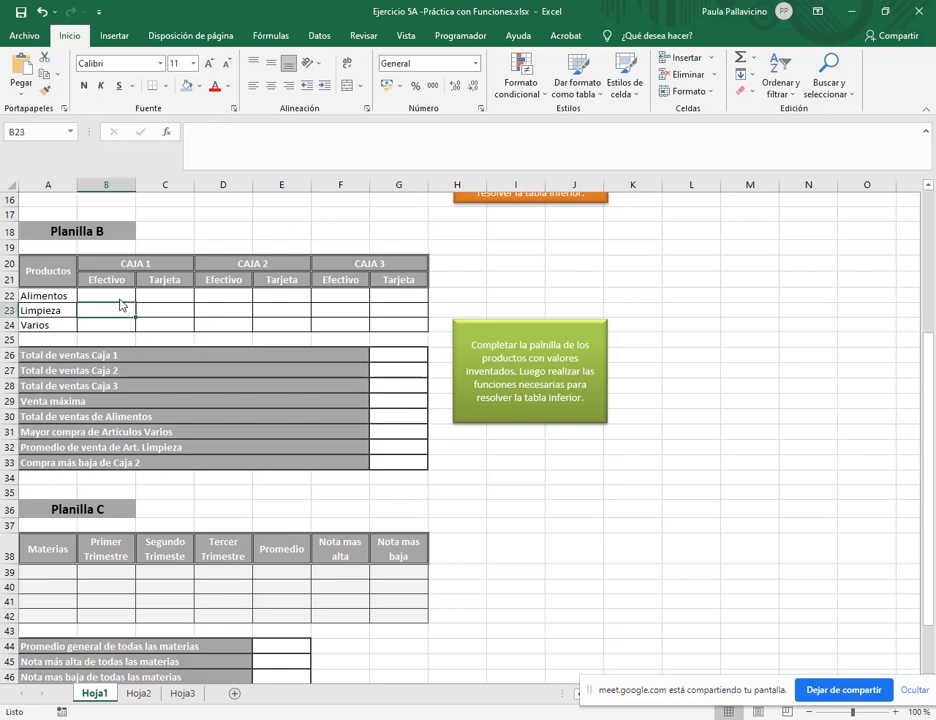
click(124, 297)
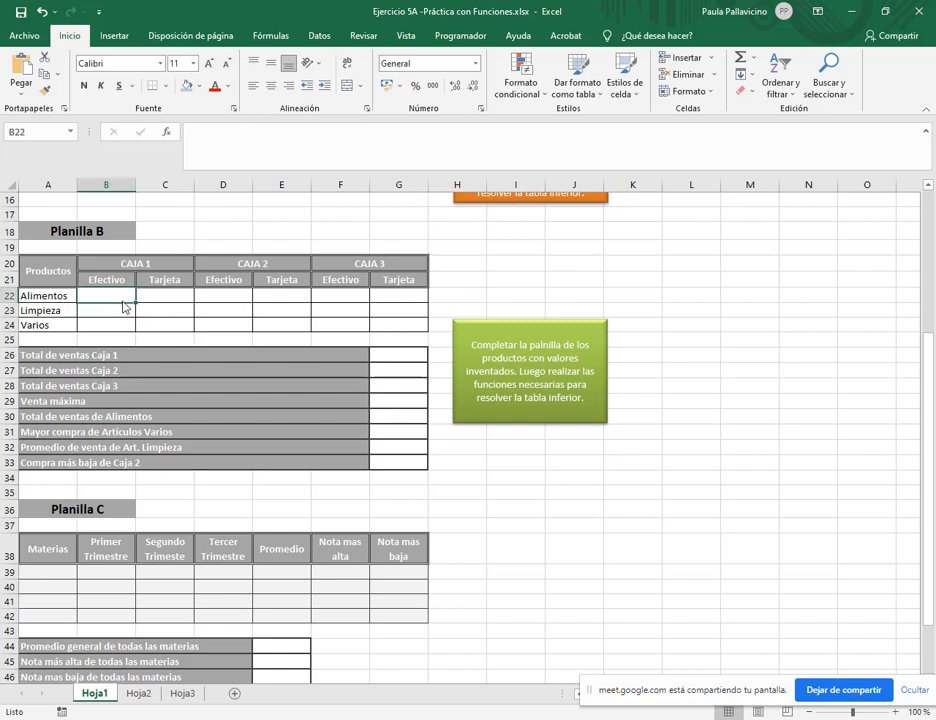
text(589)
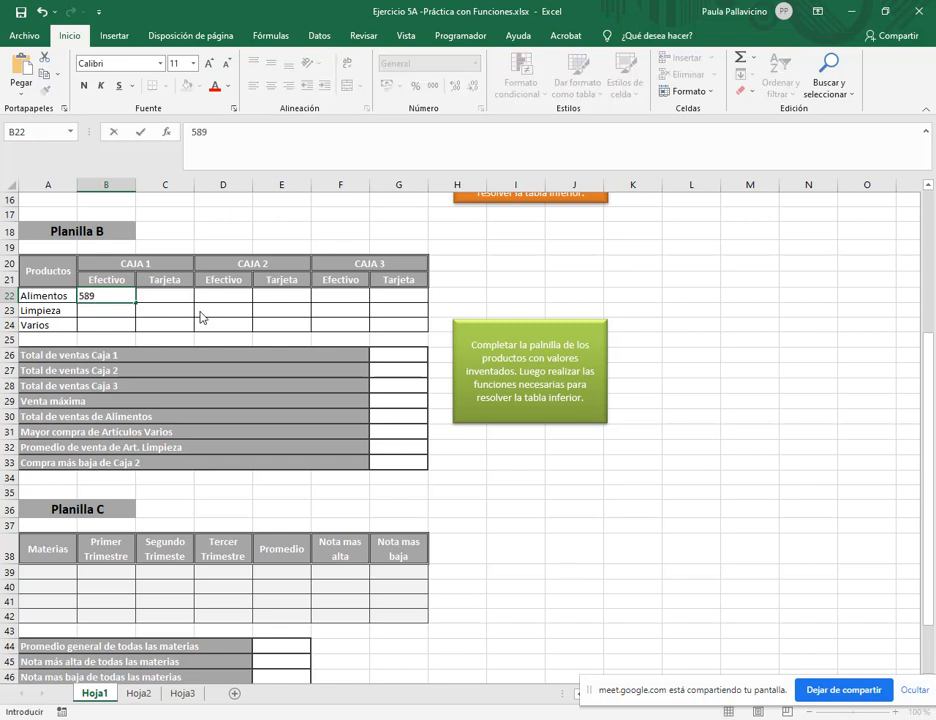
key(Return)
text(457)
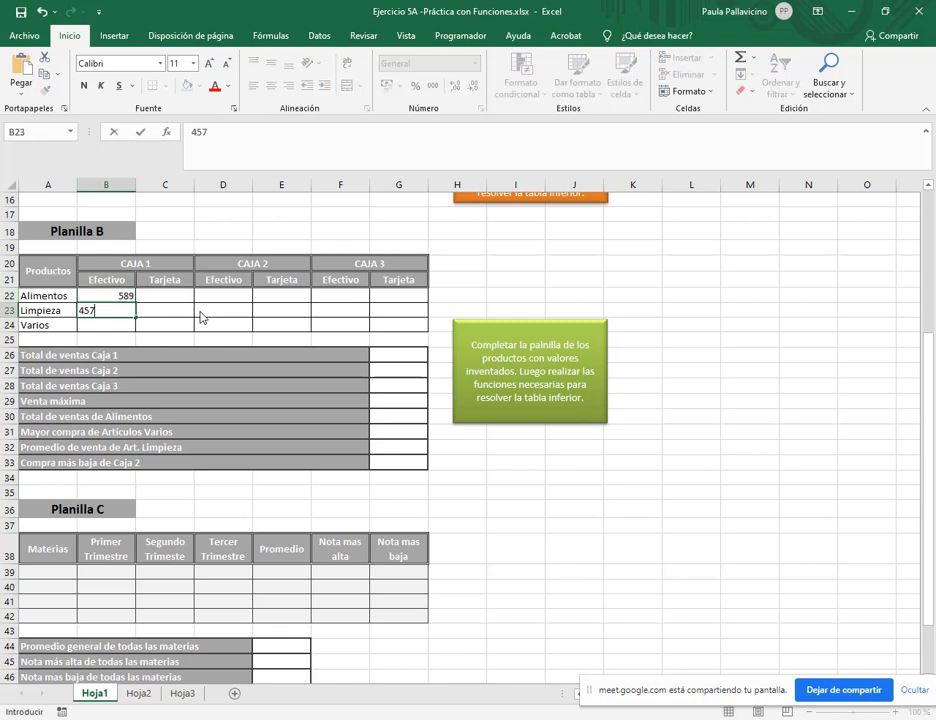
key(Return)
text(124)
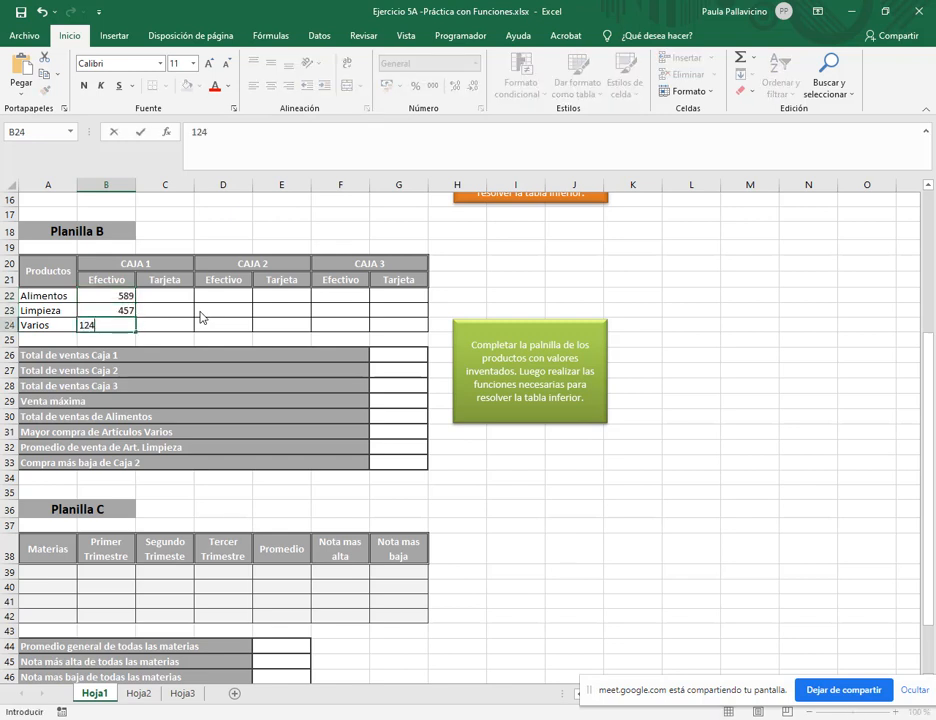
key(Right)
- Fill the Caja 1 Tarjeta column with 798 for Alimentos, 487 for Limpieza and 135 for Varios
key(Up)
key(Up)
text(798)
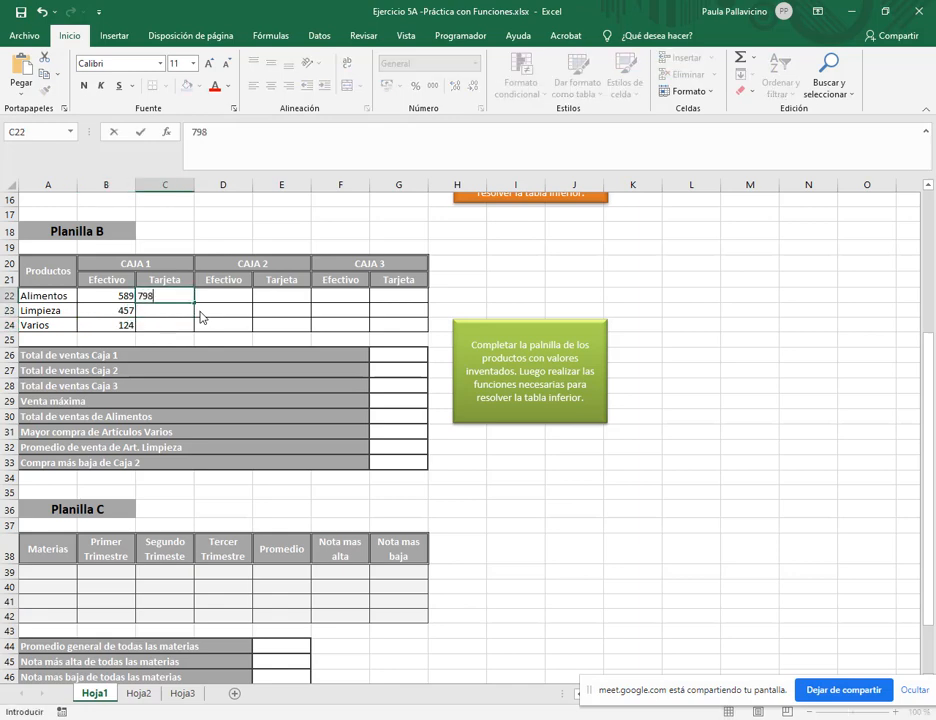
key(Return)
text(487)
key(Return)
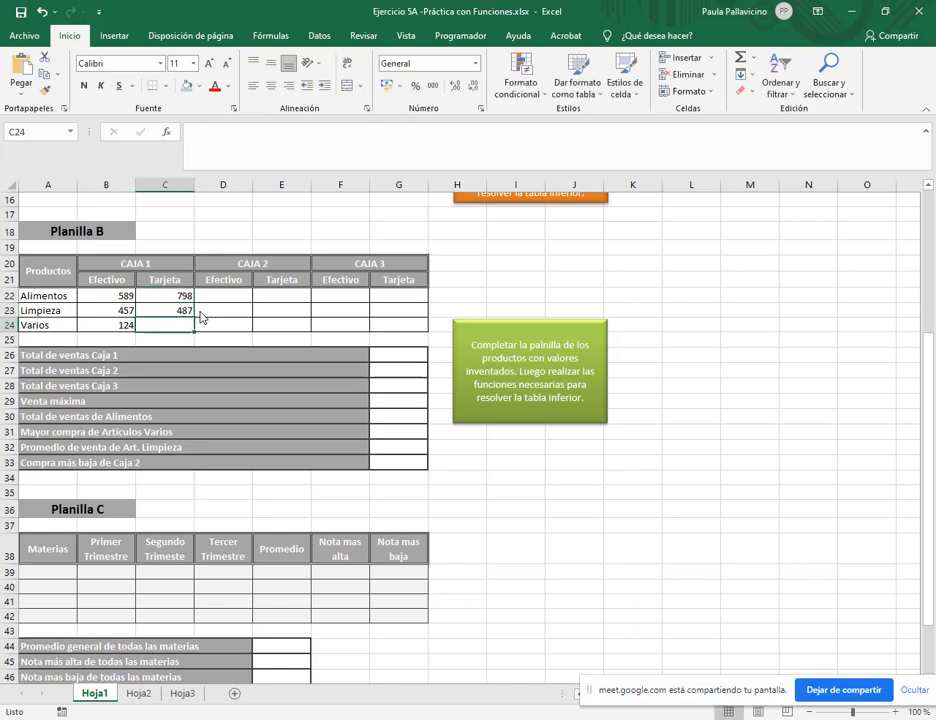
text(135)
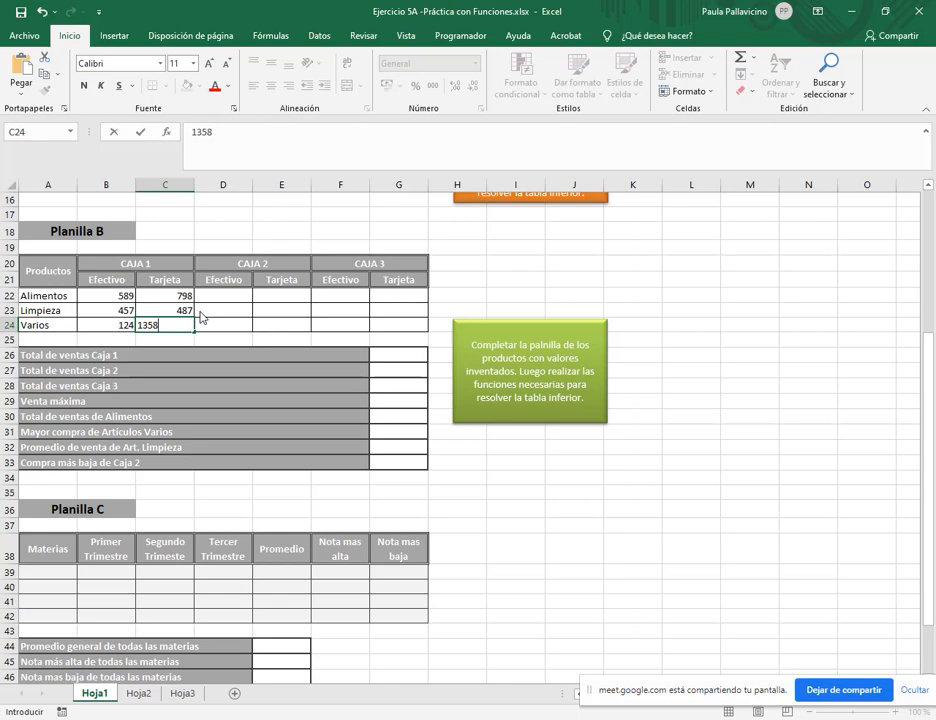
key(Right)
- Fill the Caja 2 Efectivo column with 513 for Alimentos, 724 for Limpieza and 395 for Varios
key(Up)
key(Up)
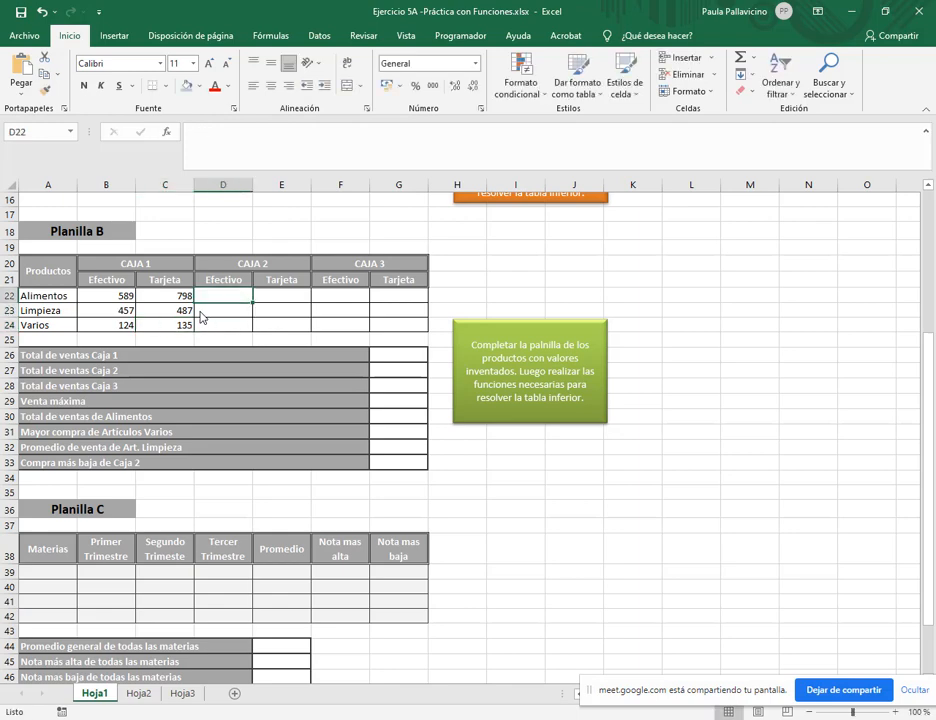
text(513)
key(Return)
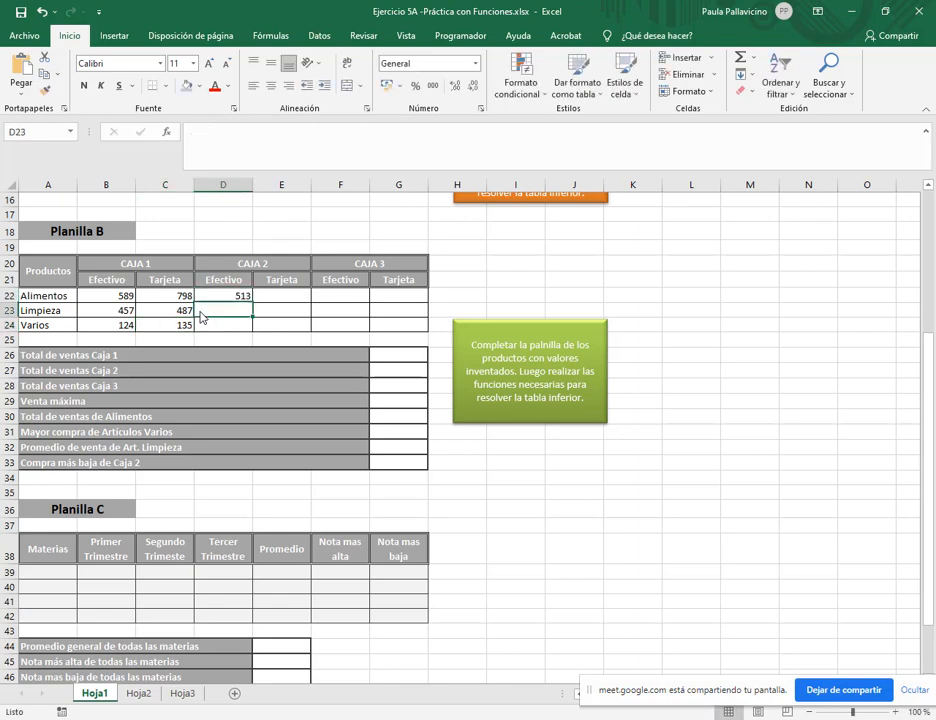
text(724)
key(Return)
text(3)
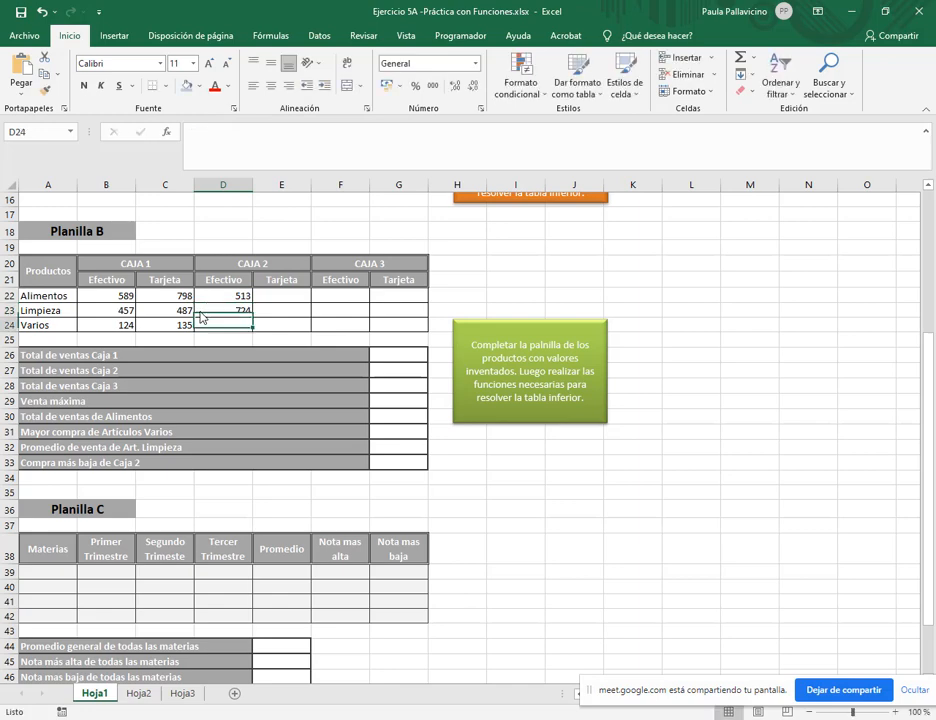
text(95)
key(Right)
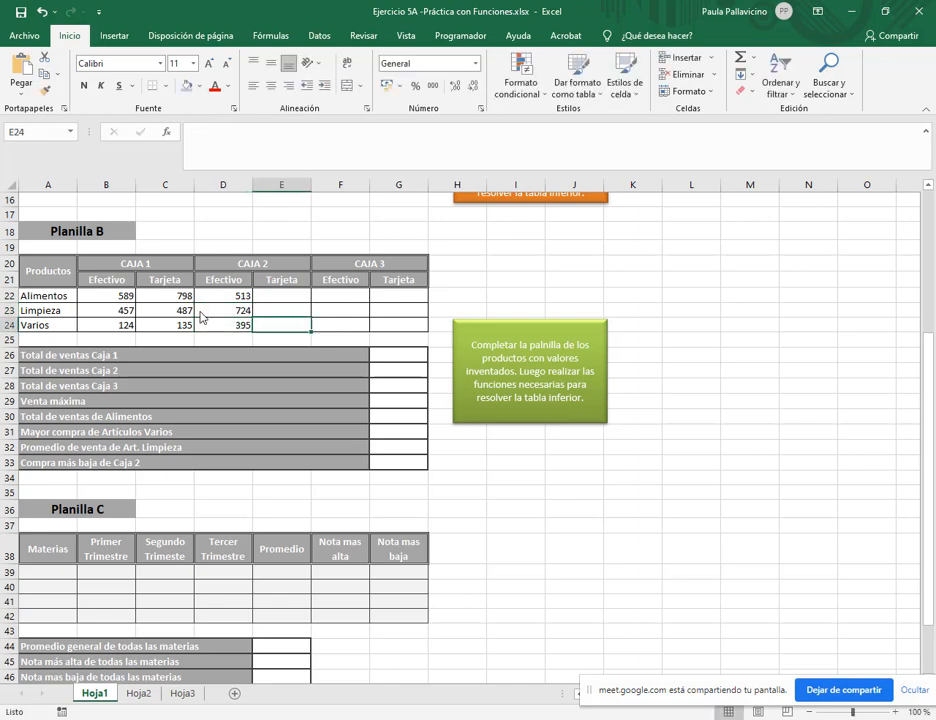
- Fill the Caja 2 Tarjeta column with 145 for Alimentos, 698 for Limpieza and 234 for Varios
key(Up)
key(Up)
text(0)
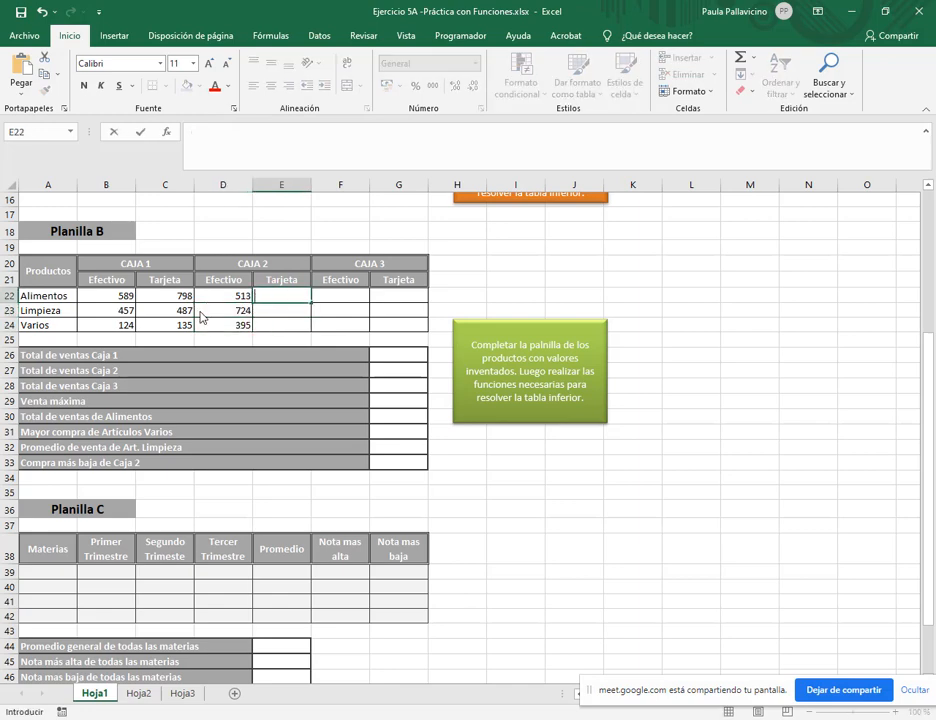
text(145)
key(Return)
text(6)
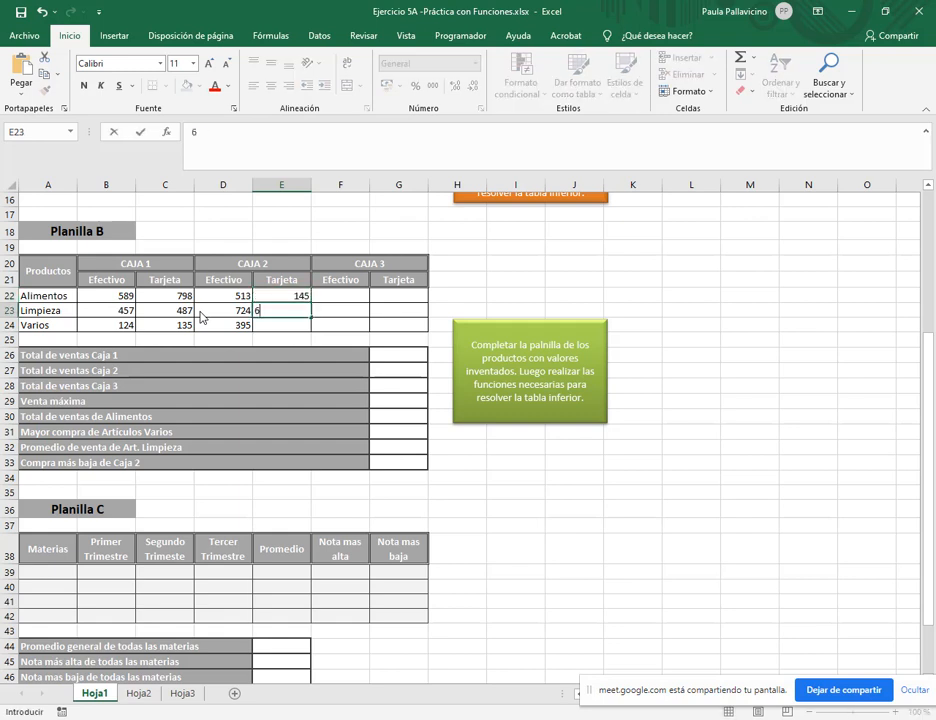
text(98)
key(Return)
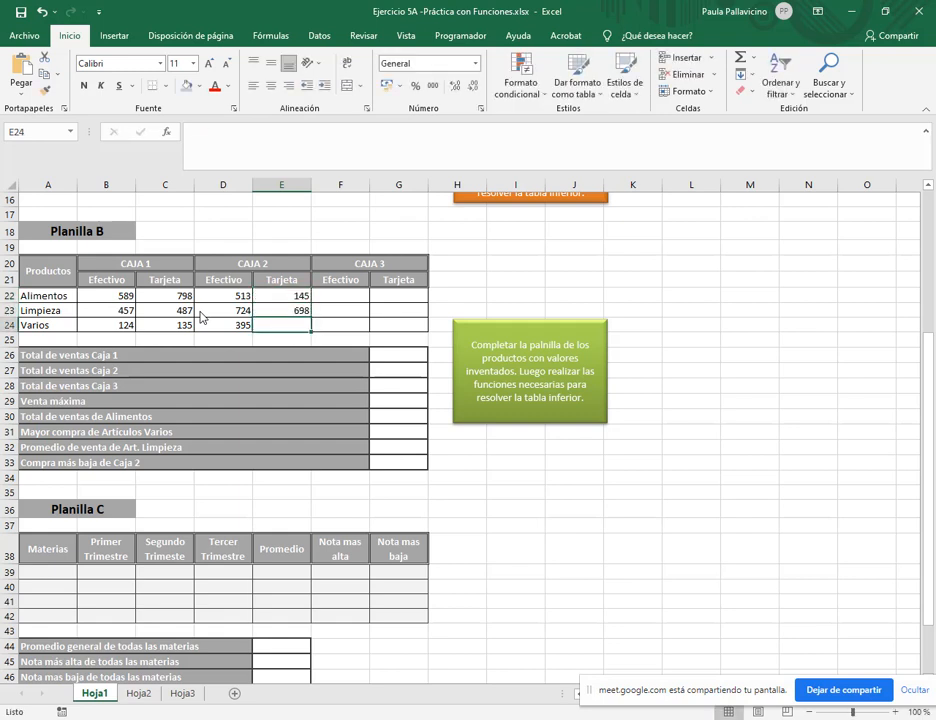
text(234)
key(Tab)
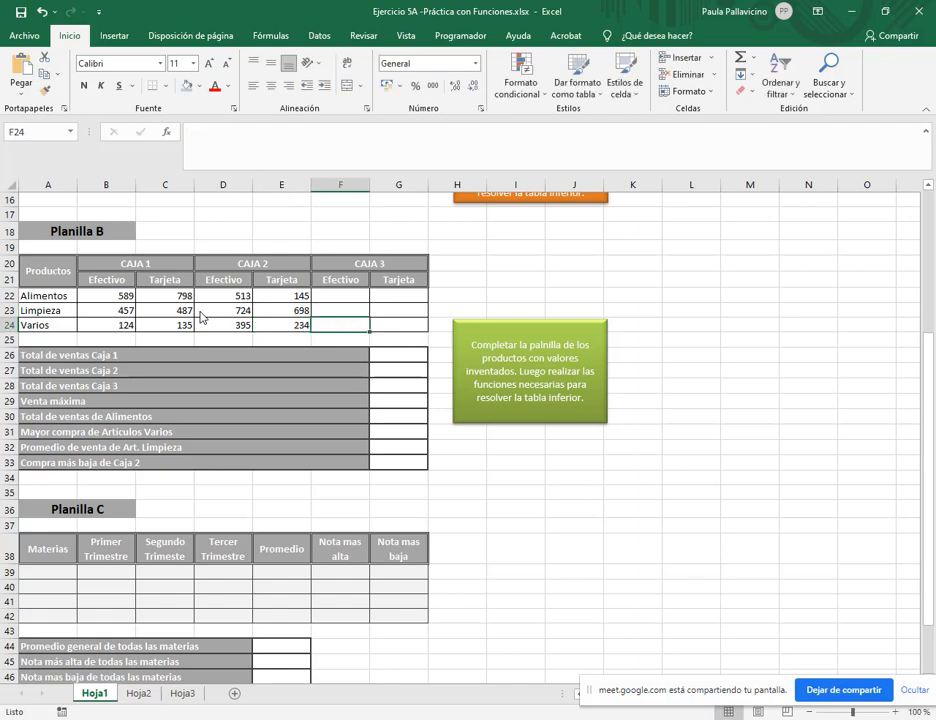
- Fill the Caja 3 Efectivo column with 157 for Alimentos, 634 for Limpieza and 824 for Varios
key(Up)
key(Up)
text(157)
key(Return)
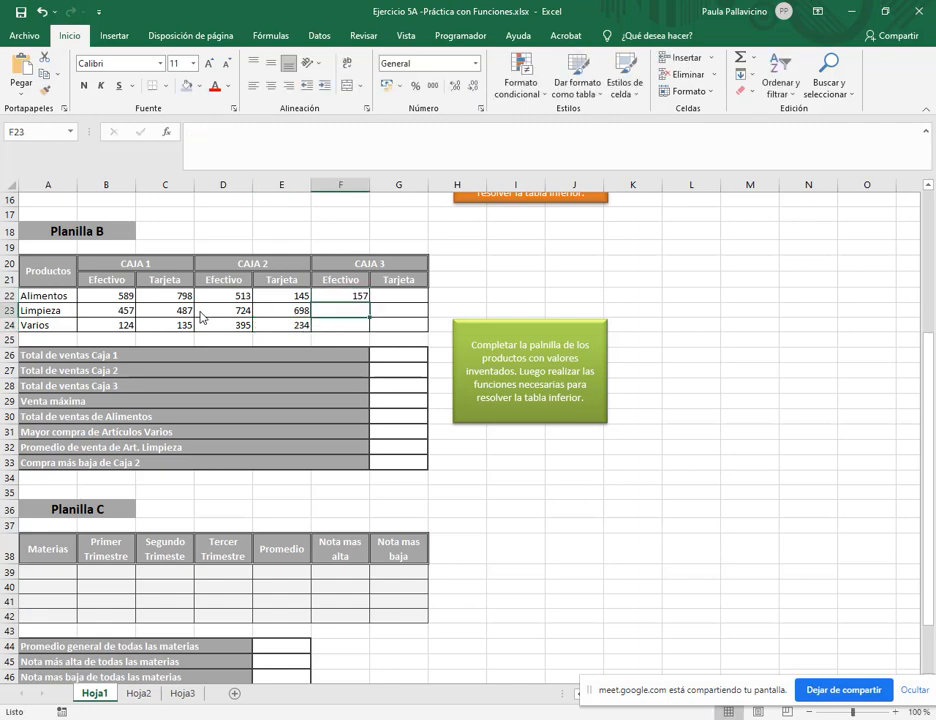
text(634)
key(Return)
text(8)
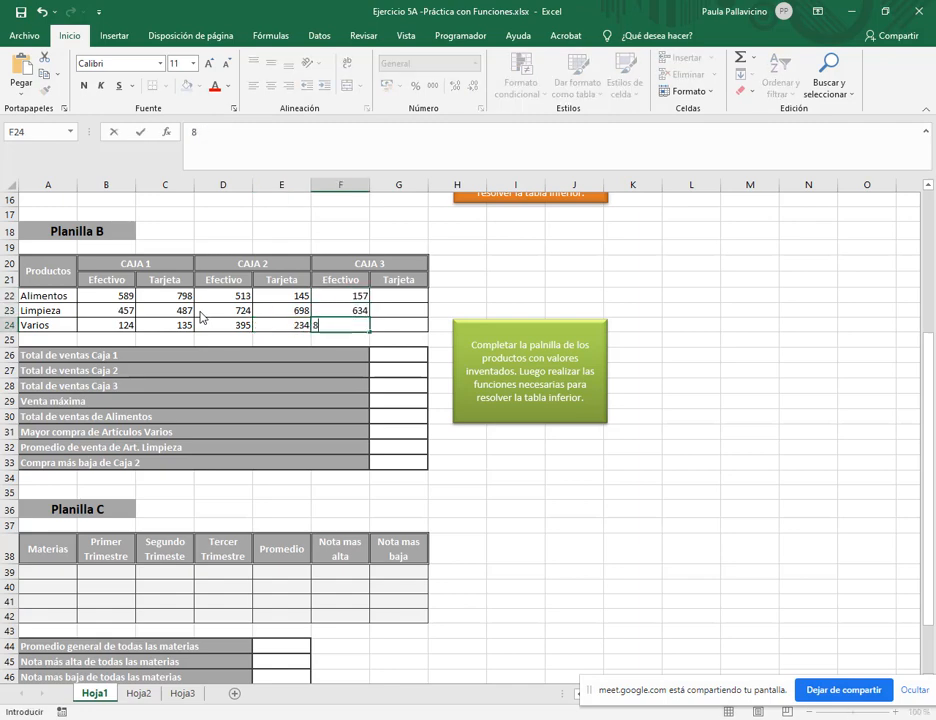
text(24)
key(Return)
- Fill the Caja 3 Tarjeta column with 976 for Alimentos, 634 for Limpieza and 258 for Varios
key(Right)
key(Up)
key(Up)
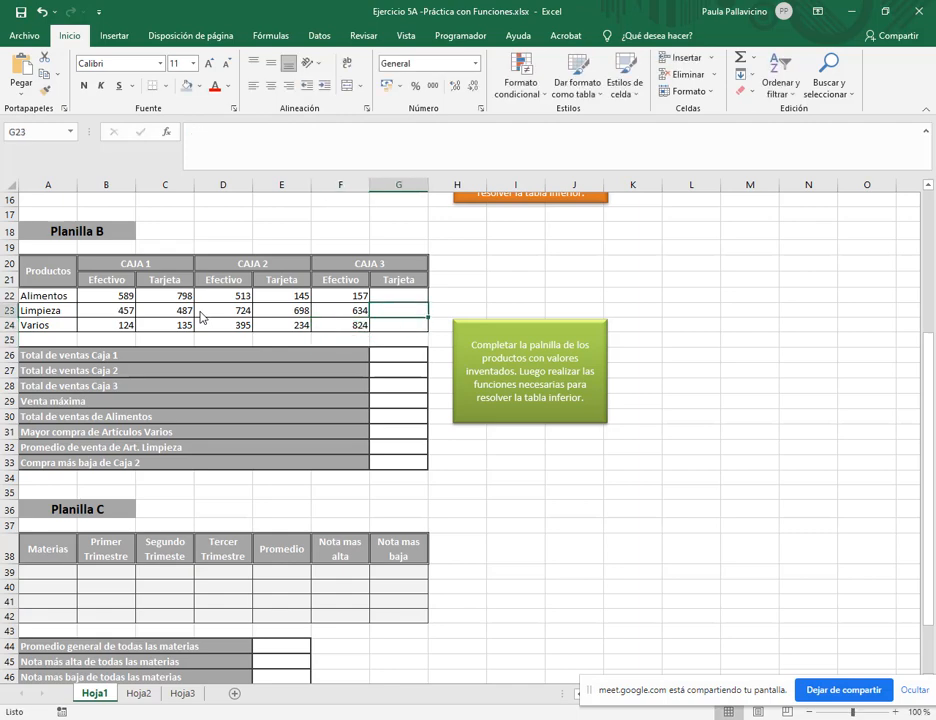
key(Up)
text(976)
key(Return)
text(634)
key(Return)
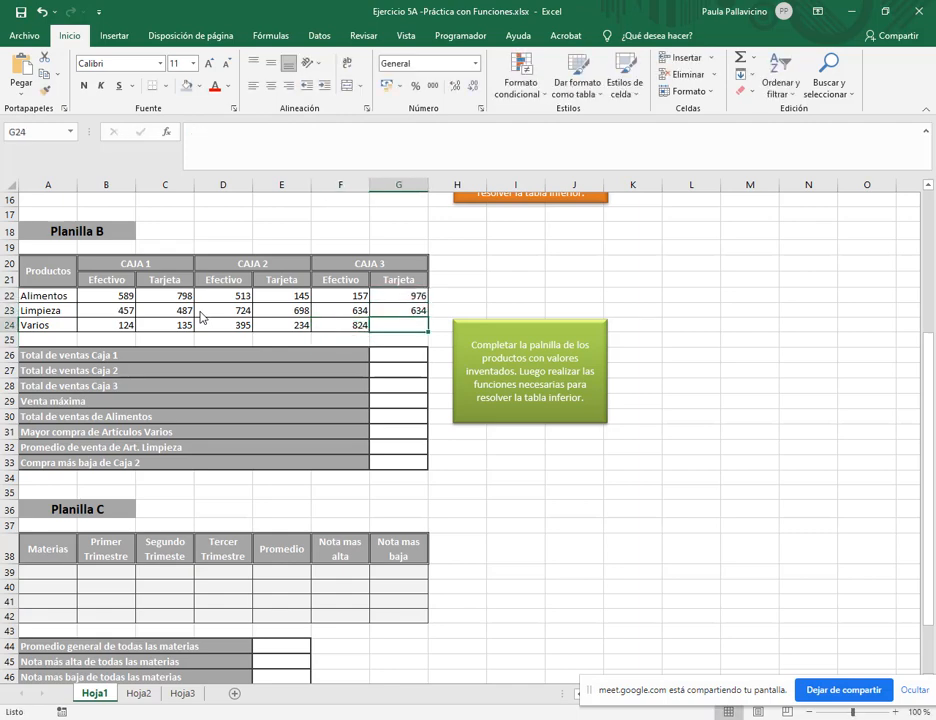
text(258)
key(Return)
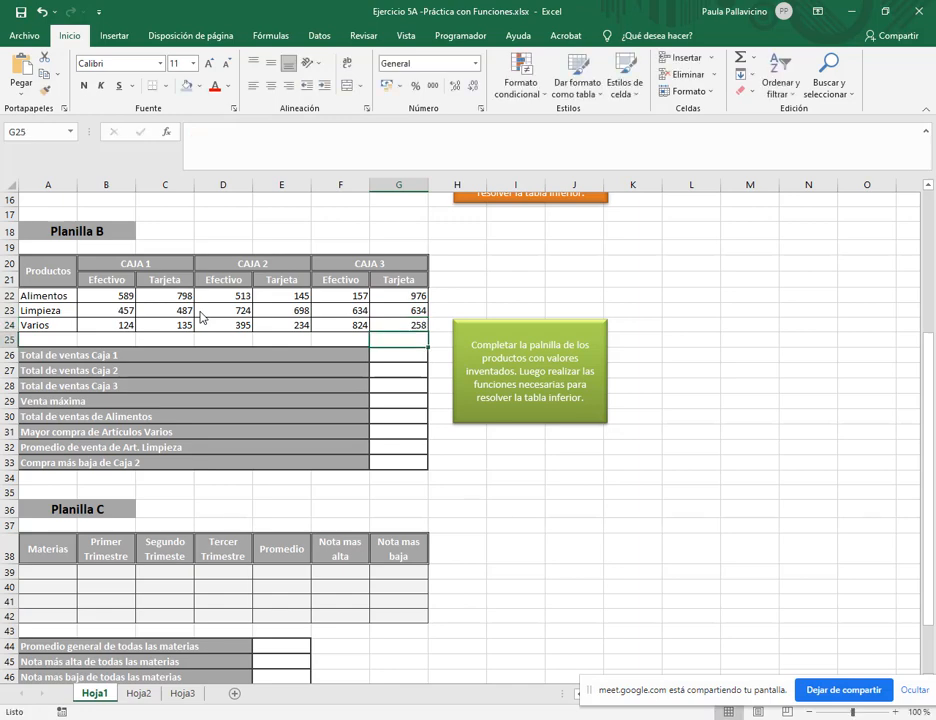
- Calculate the total sales of Caja 1 in G26 with the SUMA function over B22:C24
key(Return)
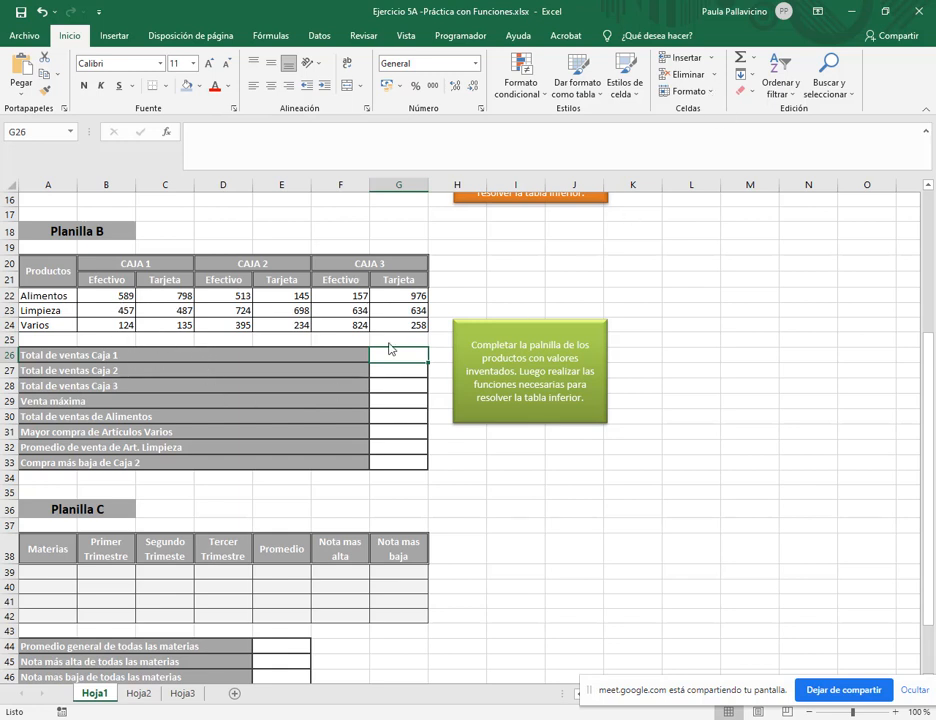
click(753, 57)
click(767, 77)
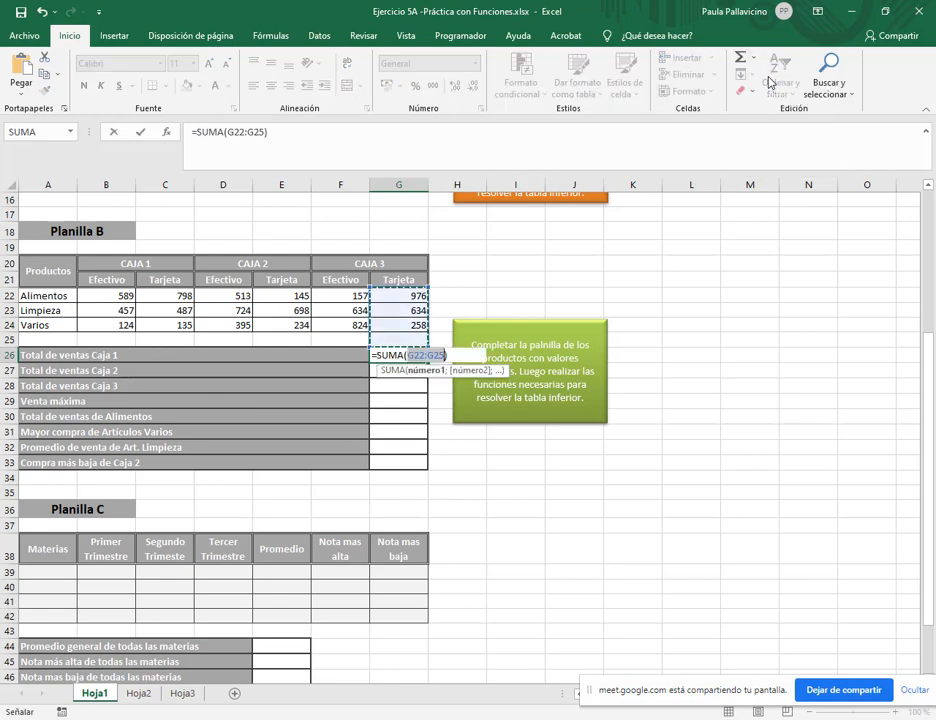
click(110, 300)
drag(110, 305, 159, 328)
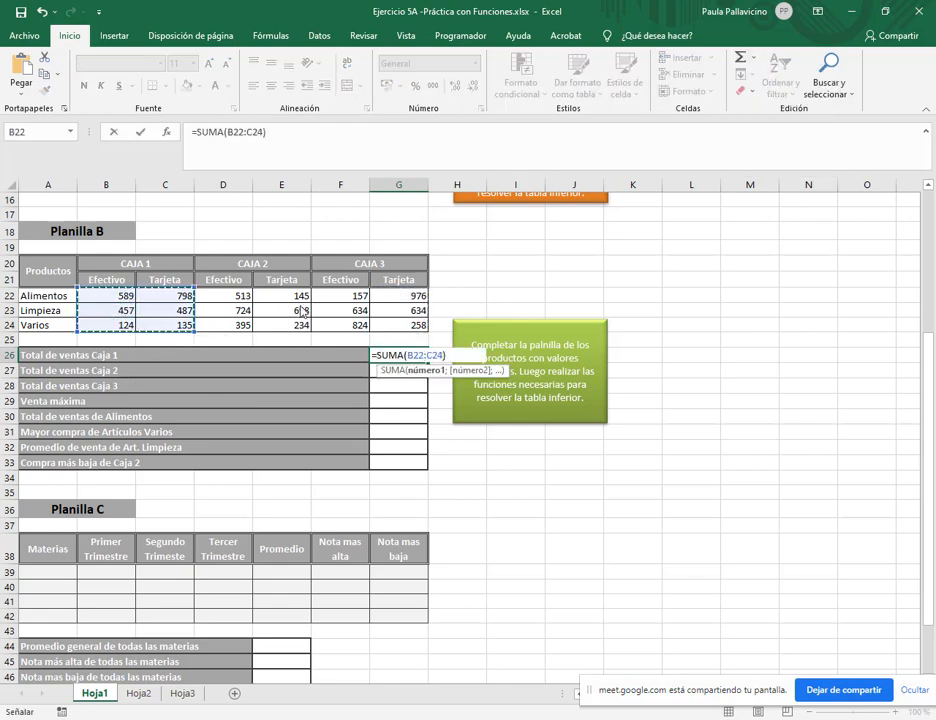
key(Return)
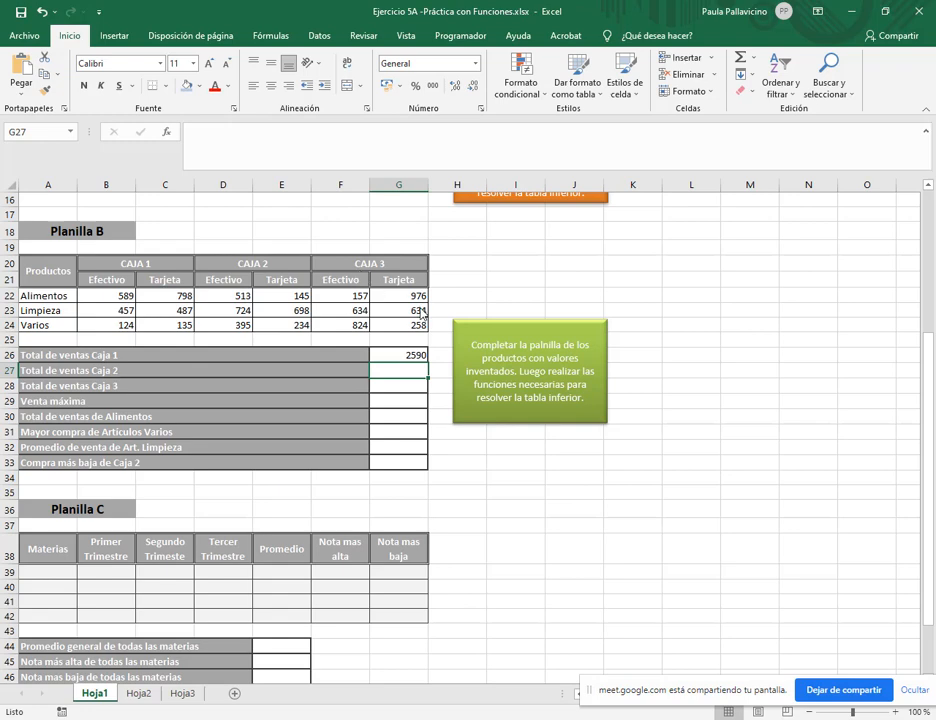
- Calculate the total sales of Caja 2 in G27 with the SUMA function over D22:E24
double_click(394, 374)
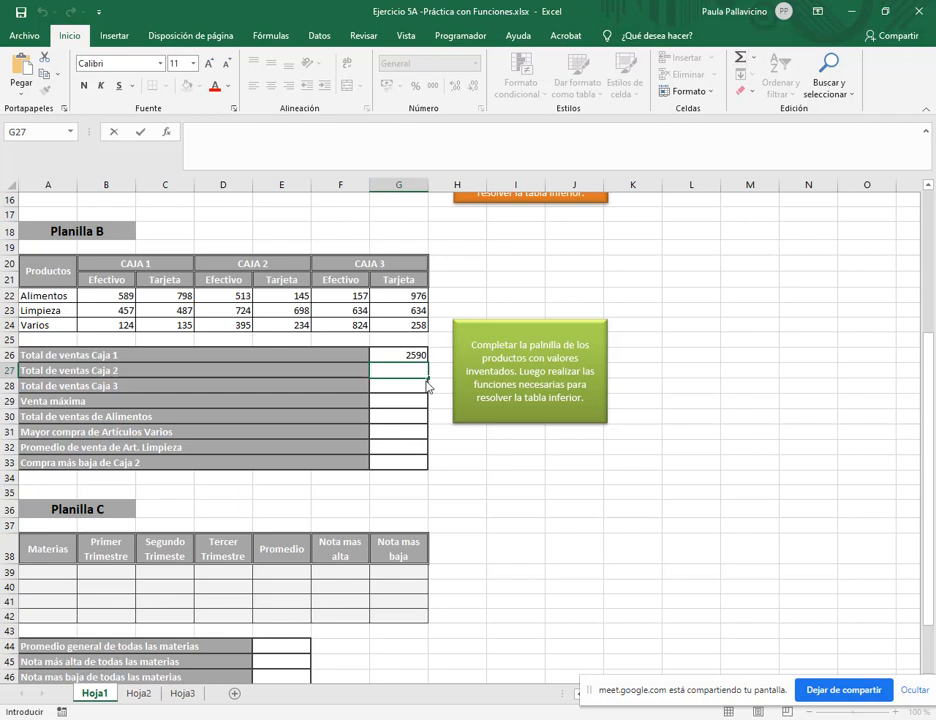
key(Escape)
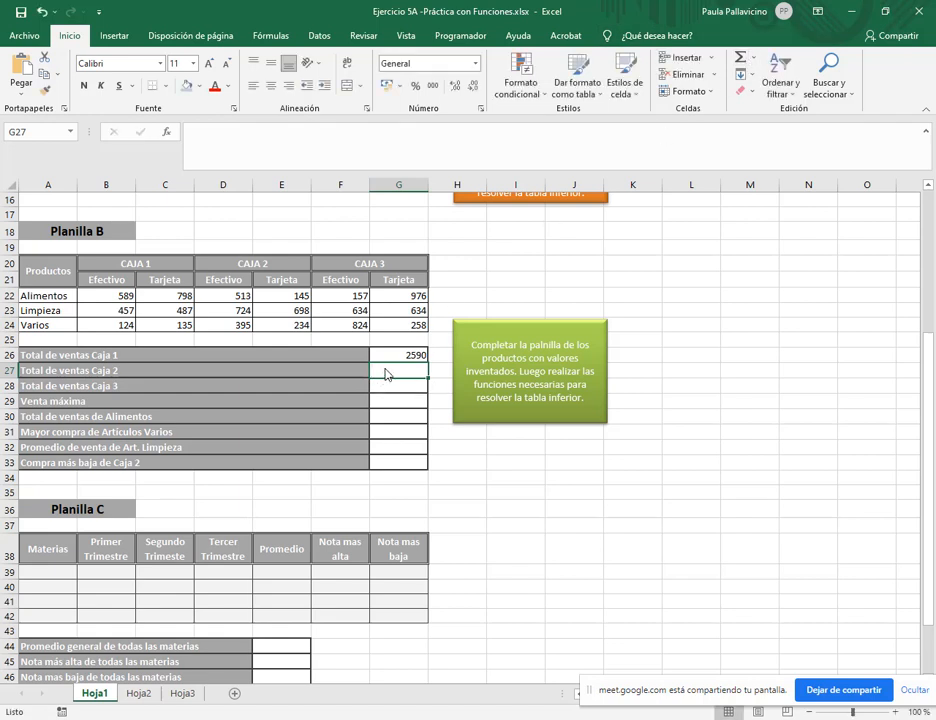
click(741, 57)
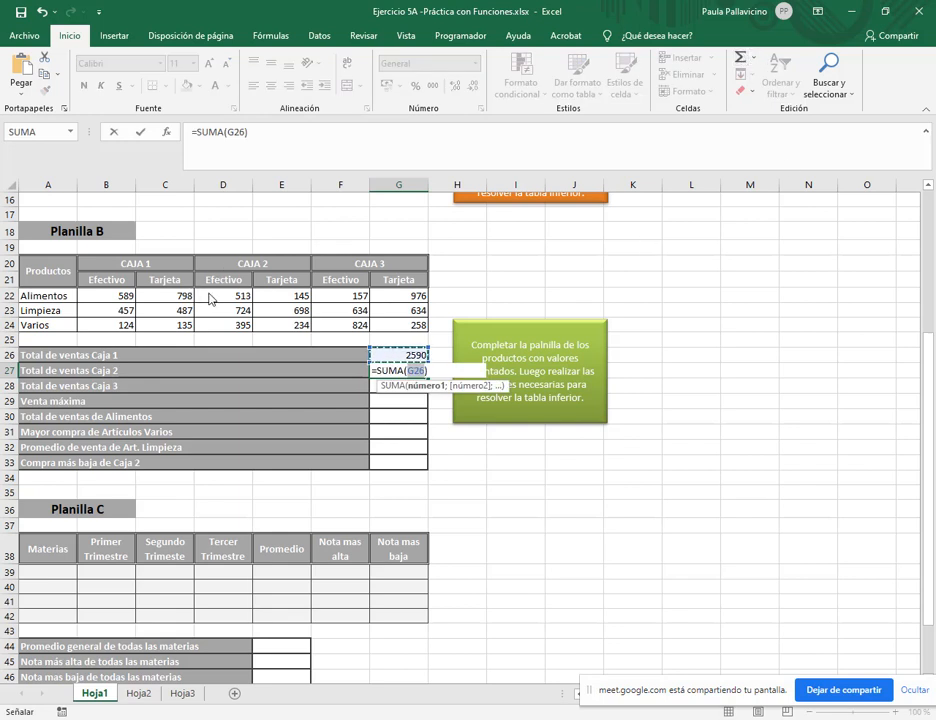
drag(211, 298, 282, 331)
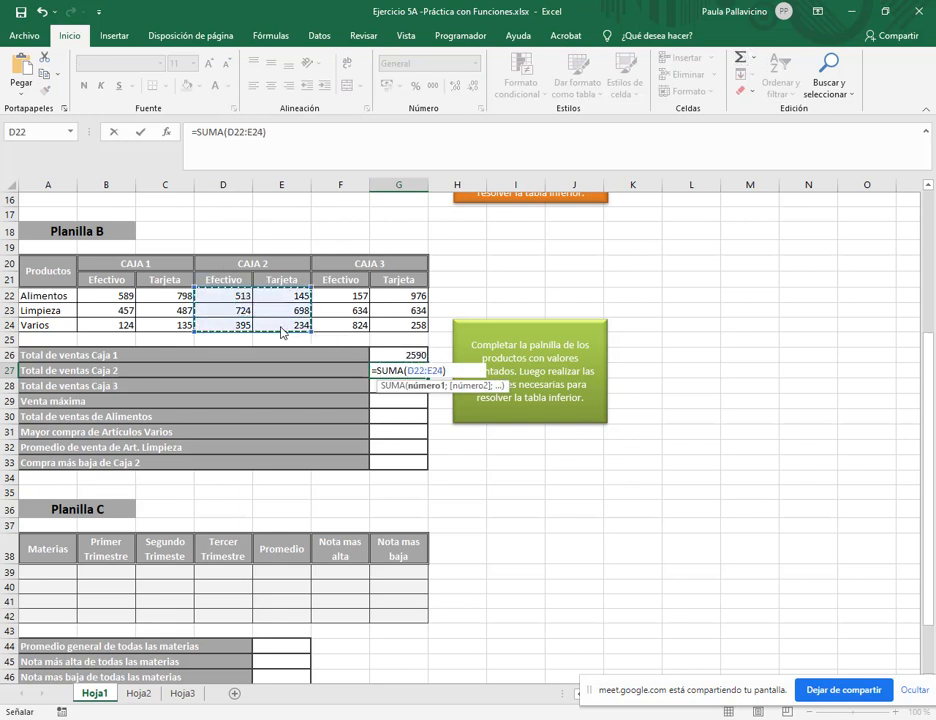
key(Return)
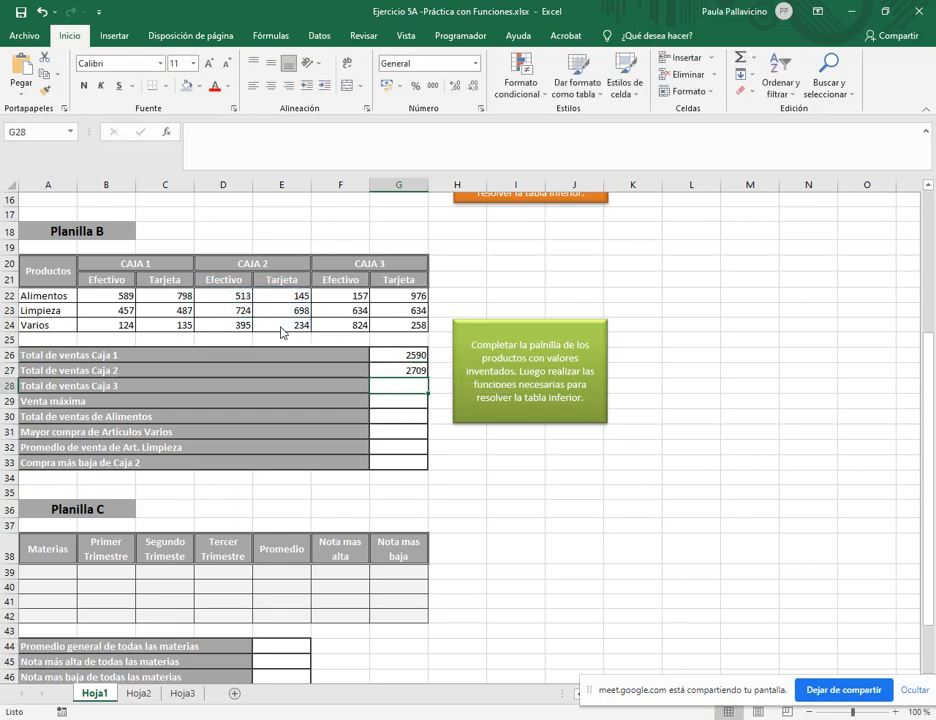
- Calculate the total sales of Caja 3 in G28 with the SUMA function over F22:G24
click(741, 57)
drag(343, 296, 405, 326)
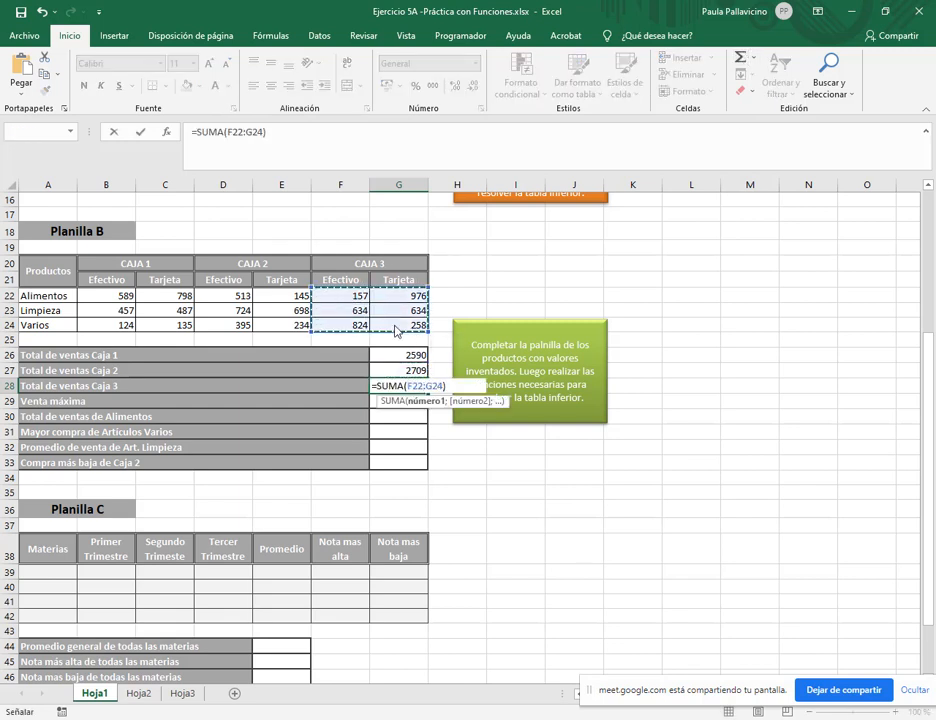
key(Return)
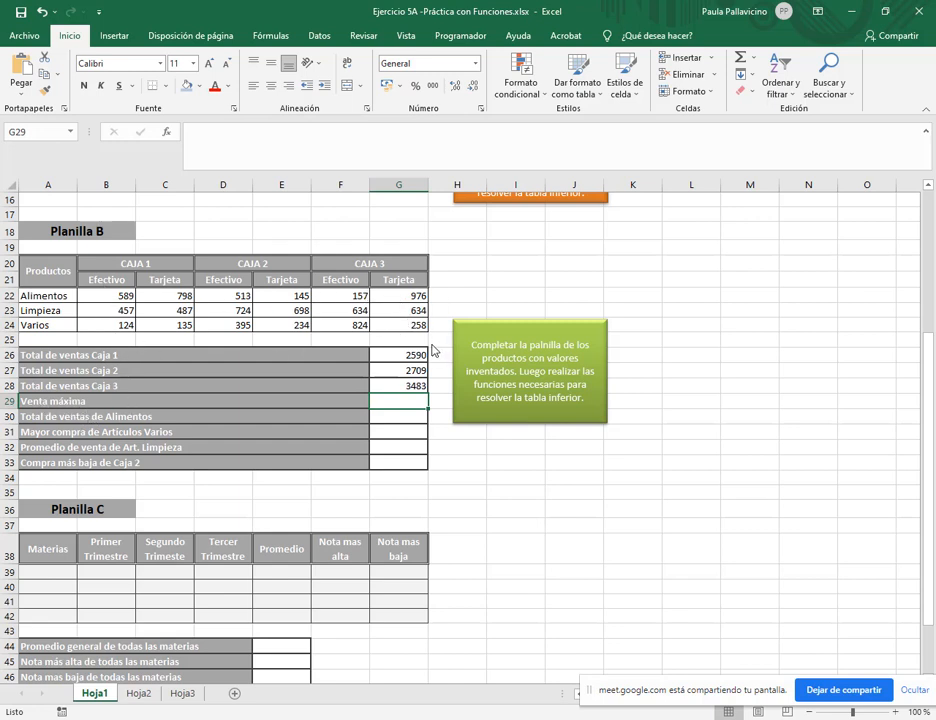
- Calculate the Venta máxima in G29 with the MAX function over all Planilla B sales, B22:G24
click(754, 60)
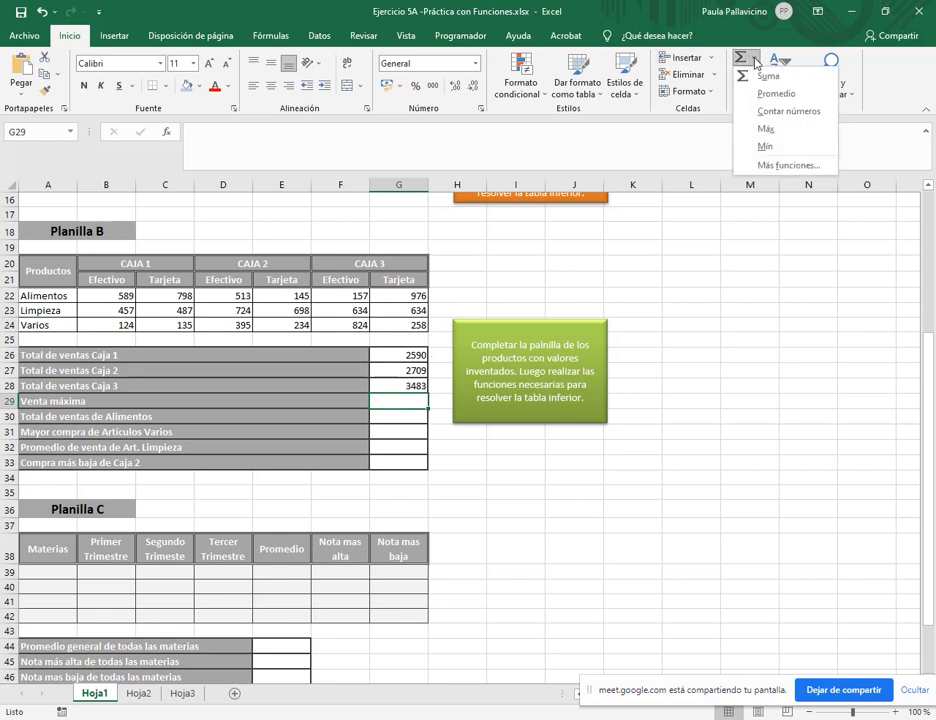
click(779, 132)
drag(106, 295, 388, 330)
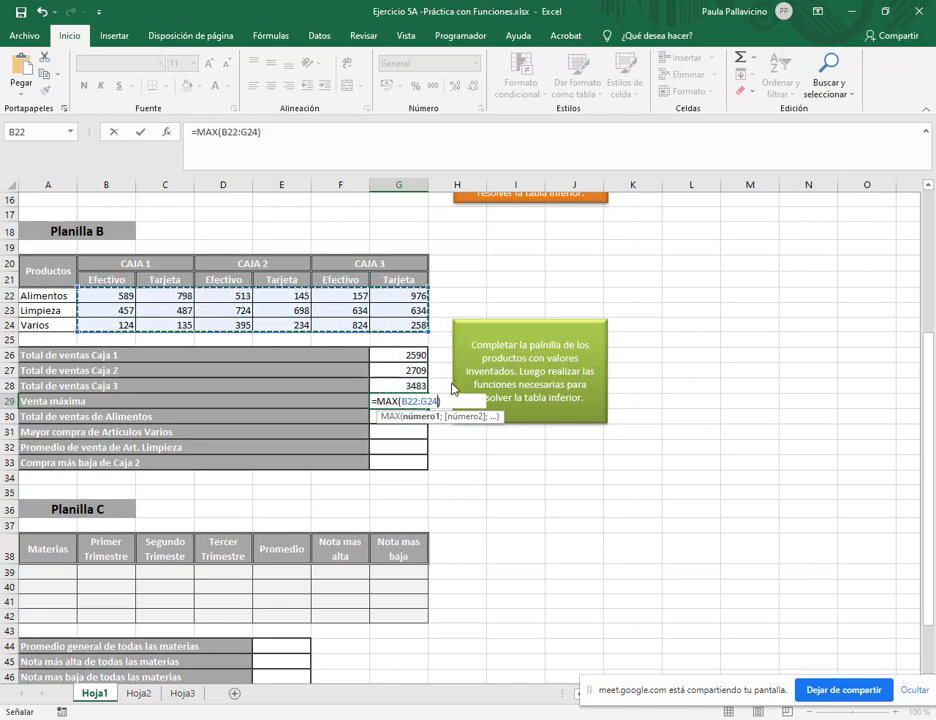
key(Return)
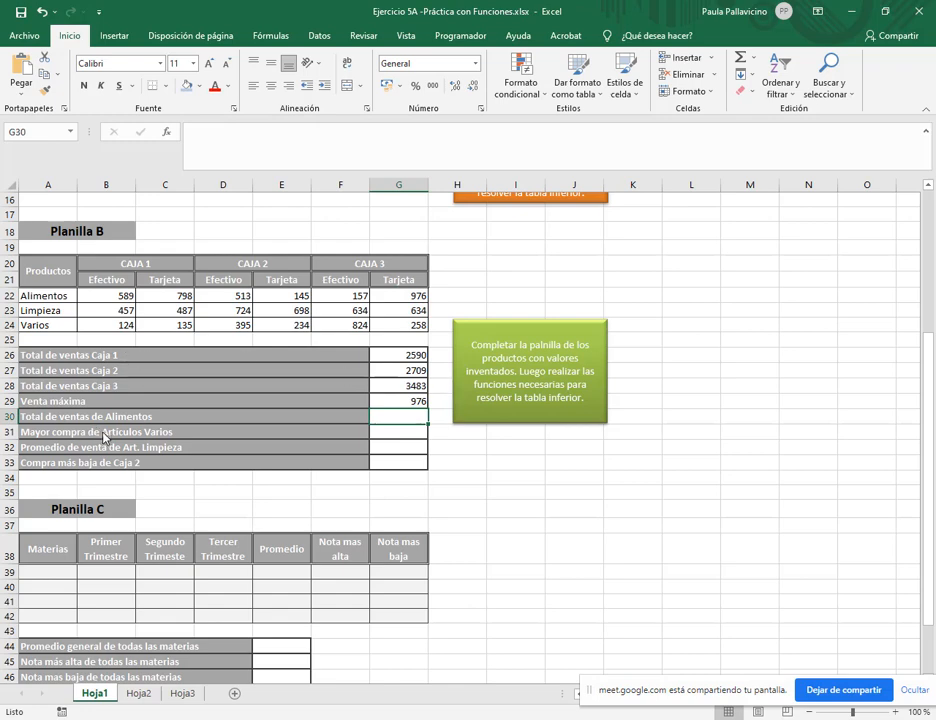
- Calculate the total sales of Alimentos in G30 with the SUMA function over B22:G22
click(754, 57)
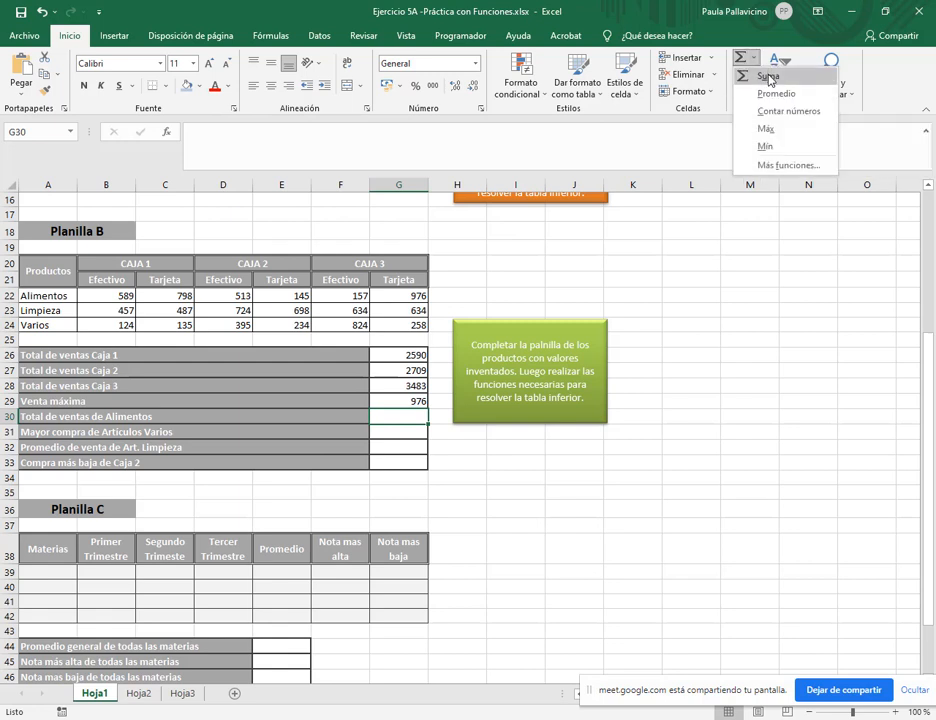
click(768, 77)
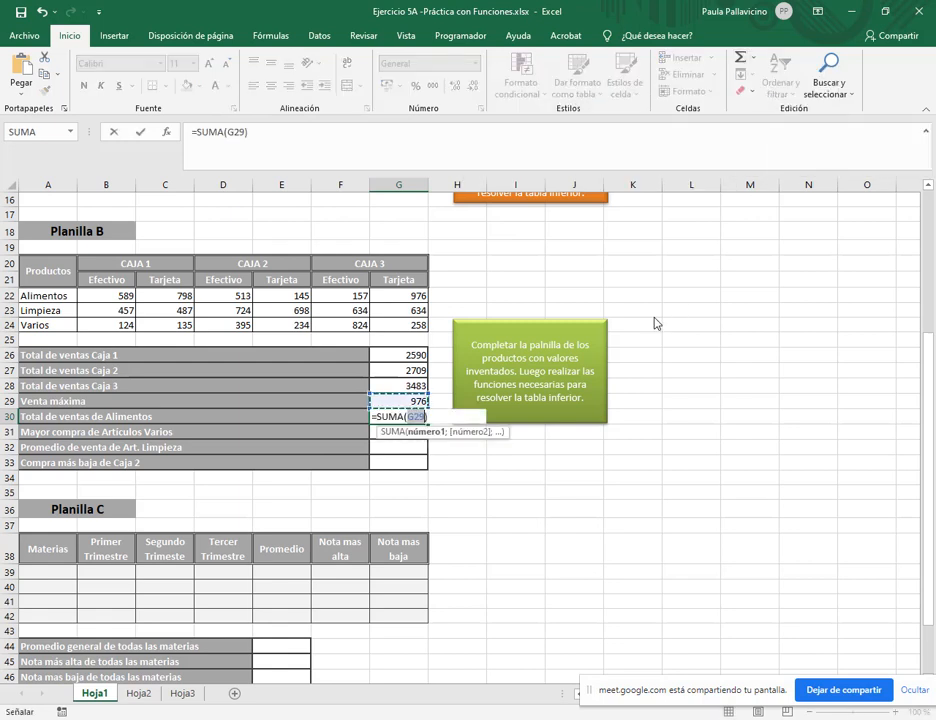
drag(119, 297, 381, 297)
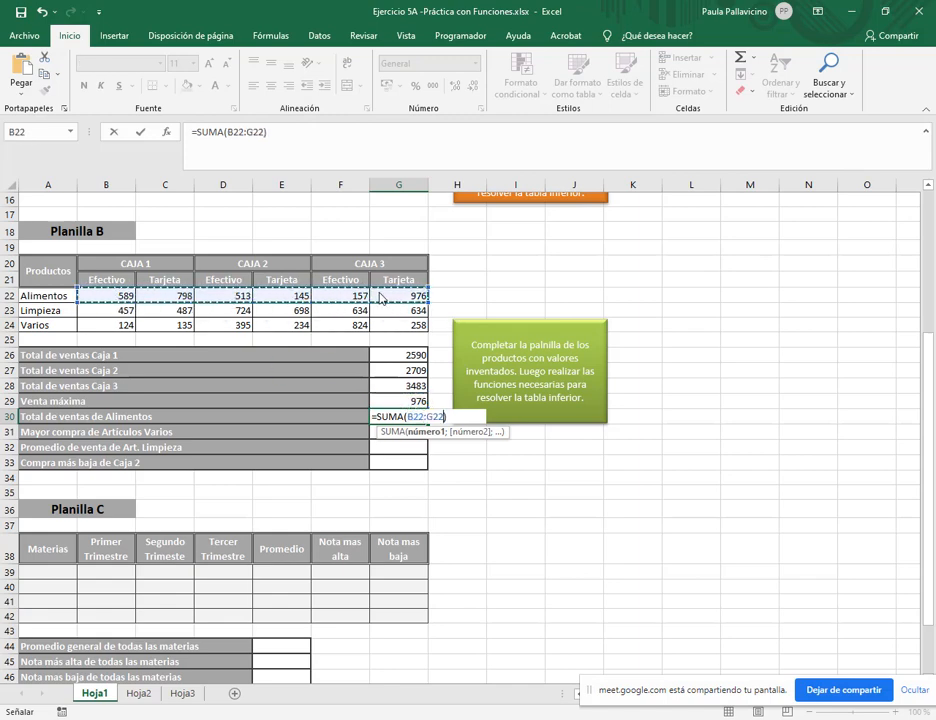
key(Return)
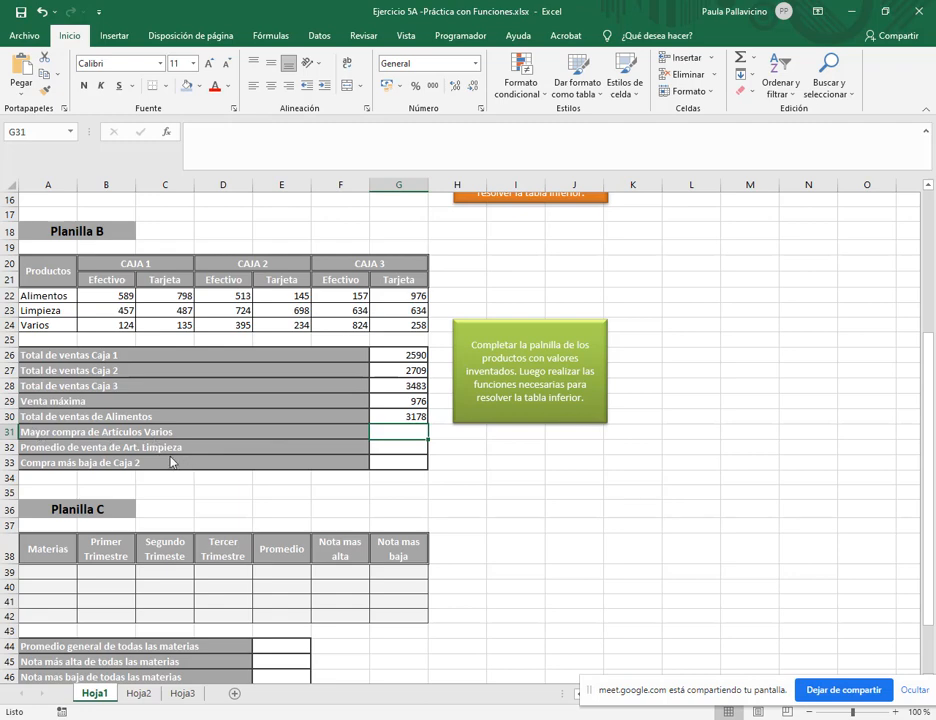
- Calculate the largest purchase of Artículos Varios in G31 with the MAX function over B24:G24
click(754, 59)
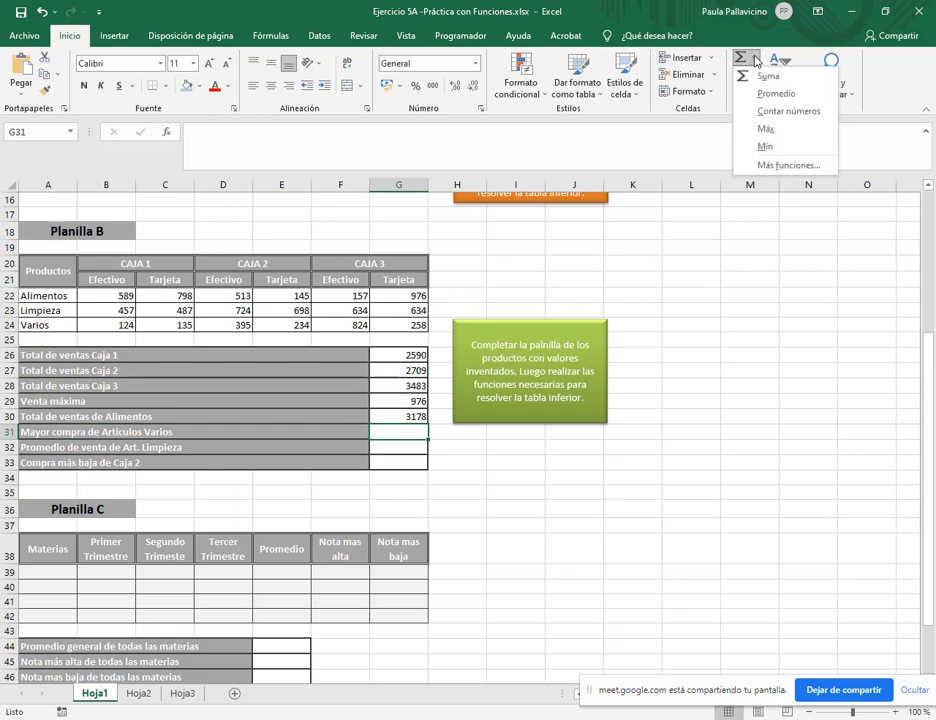
click(766, 131)
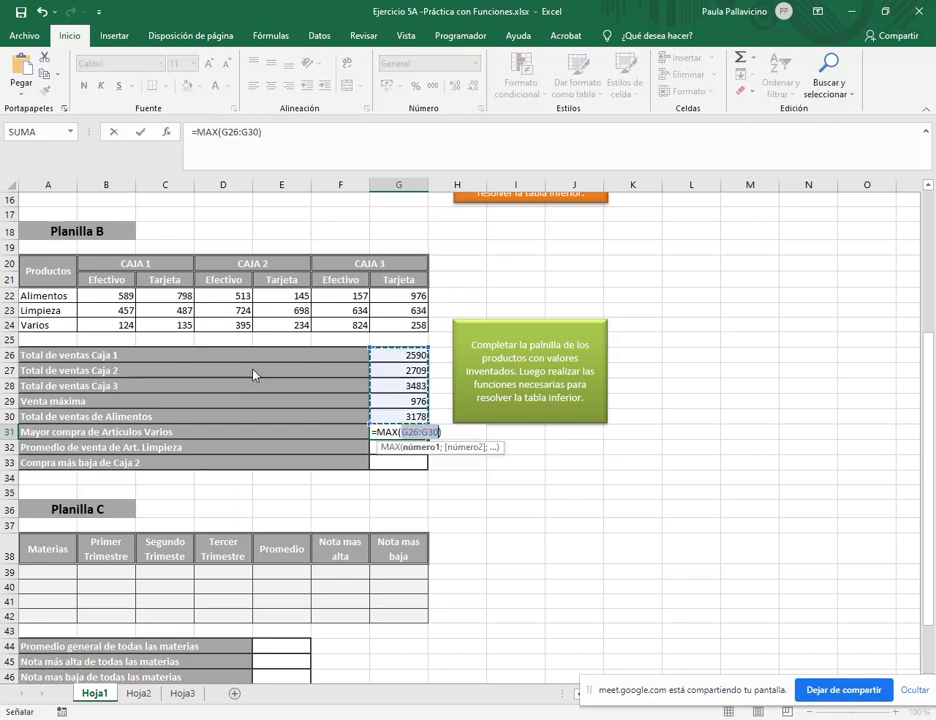
drag(115, 325, 395, 327)
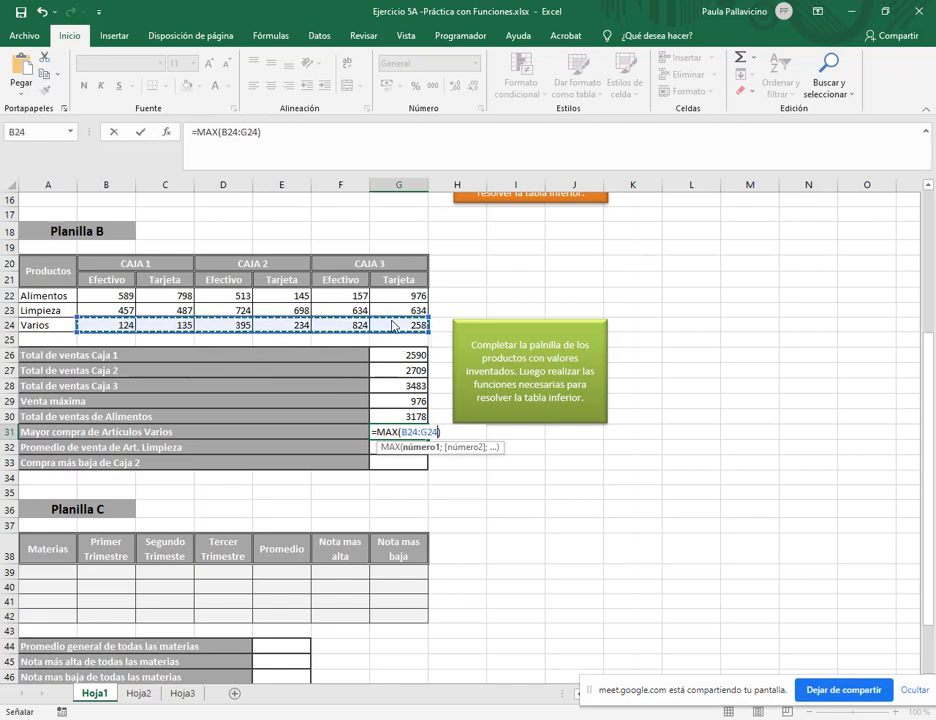
key(Return)
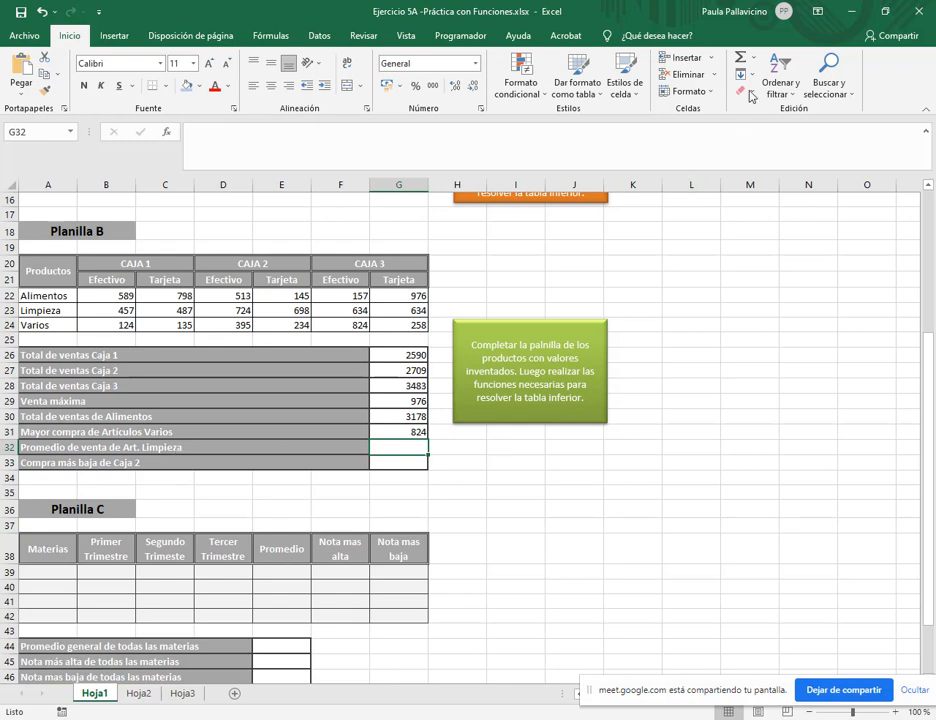
- Calculate the average sale of Limpieza articles in G32 with the PROMEDIO function over B23:G23
click(753, 58)
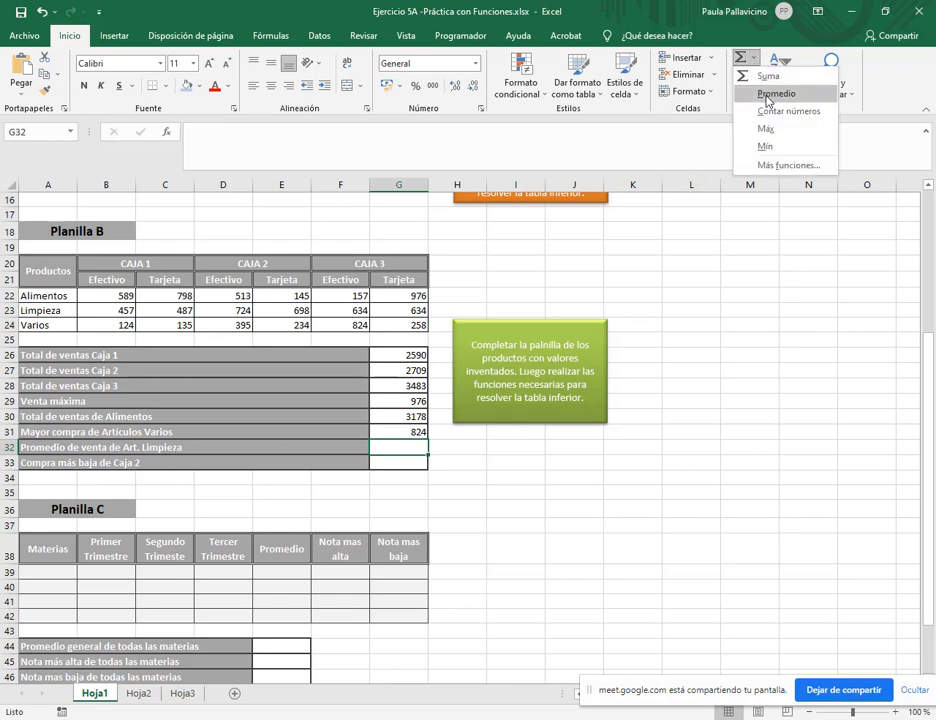
click(767, 95)
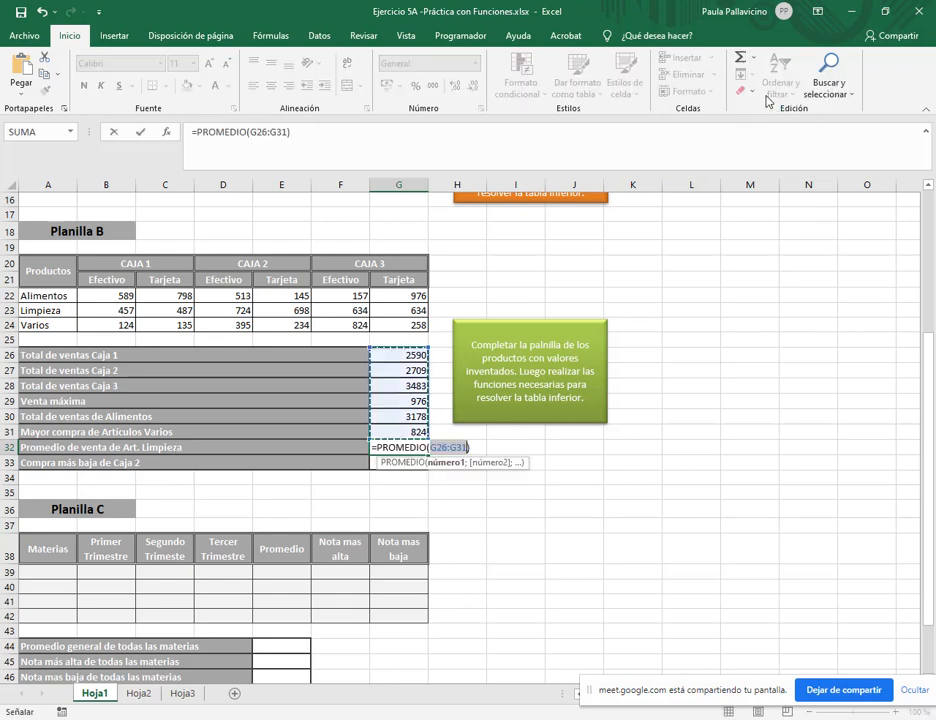
click(104, 313)
drag(104, 318, 425, 311)
drag(104, 316, 389, 311)
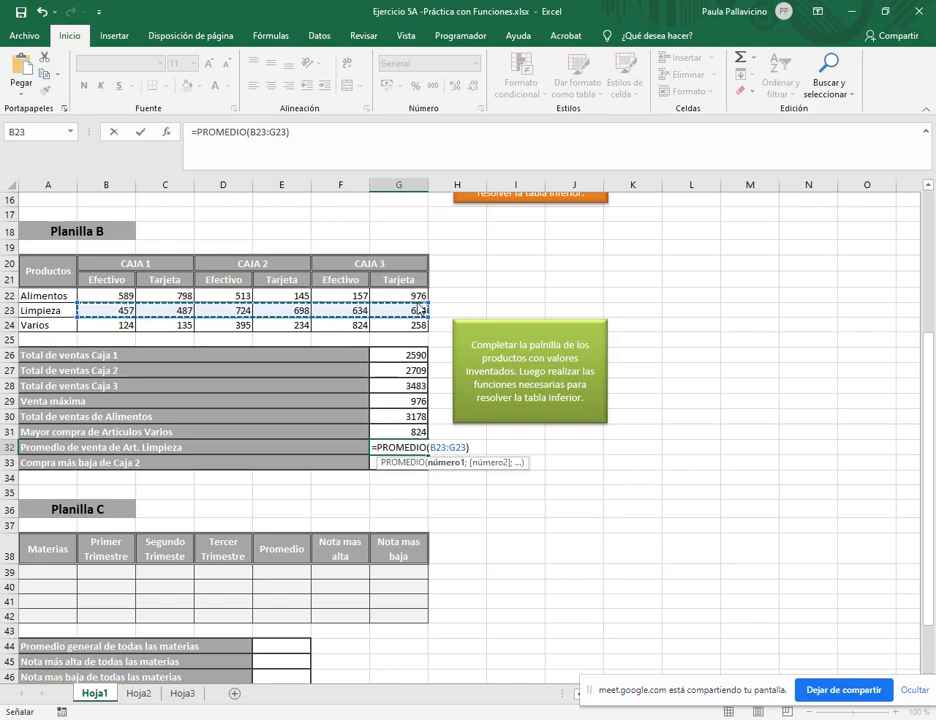
drag(121, 289, 125, 326)
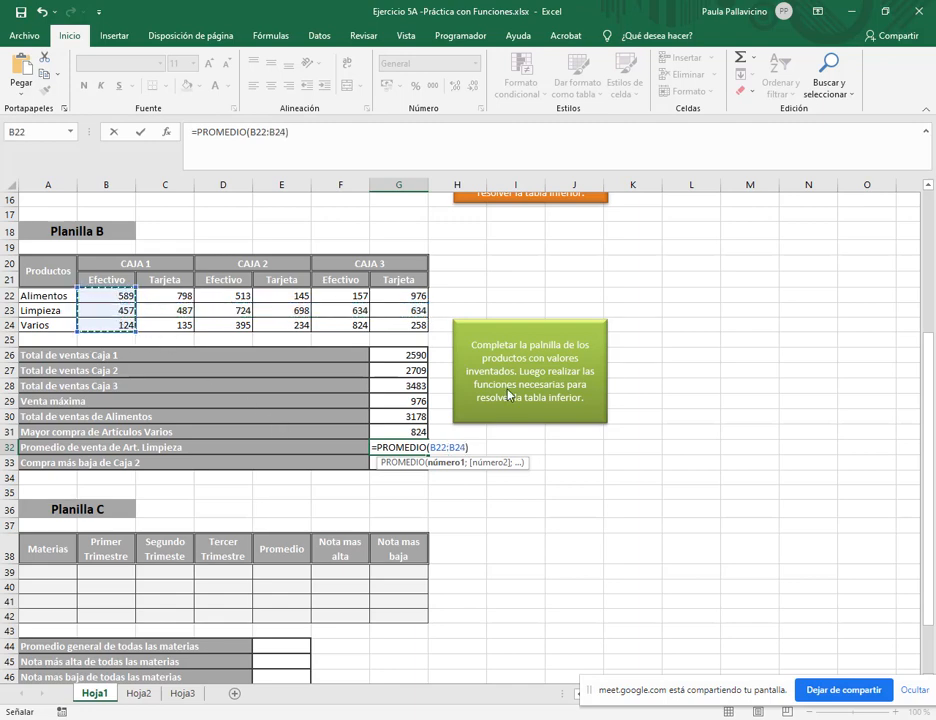
click(113, 314)
drag(113, 314, 455, 310)
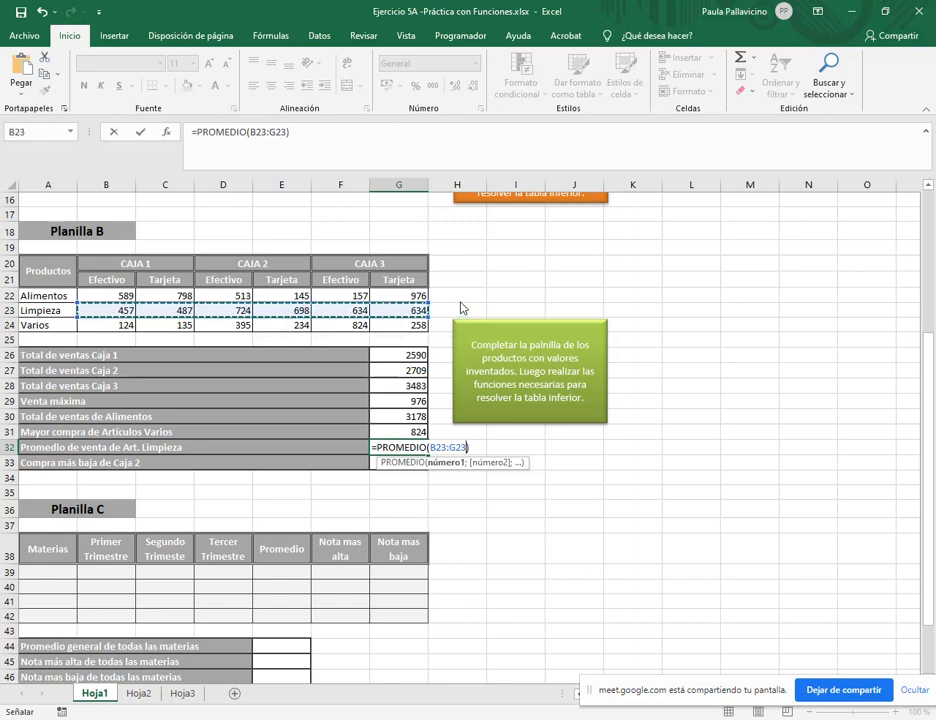
key(Return)
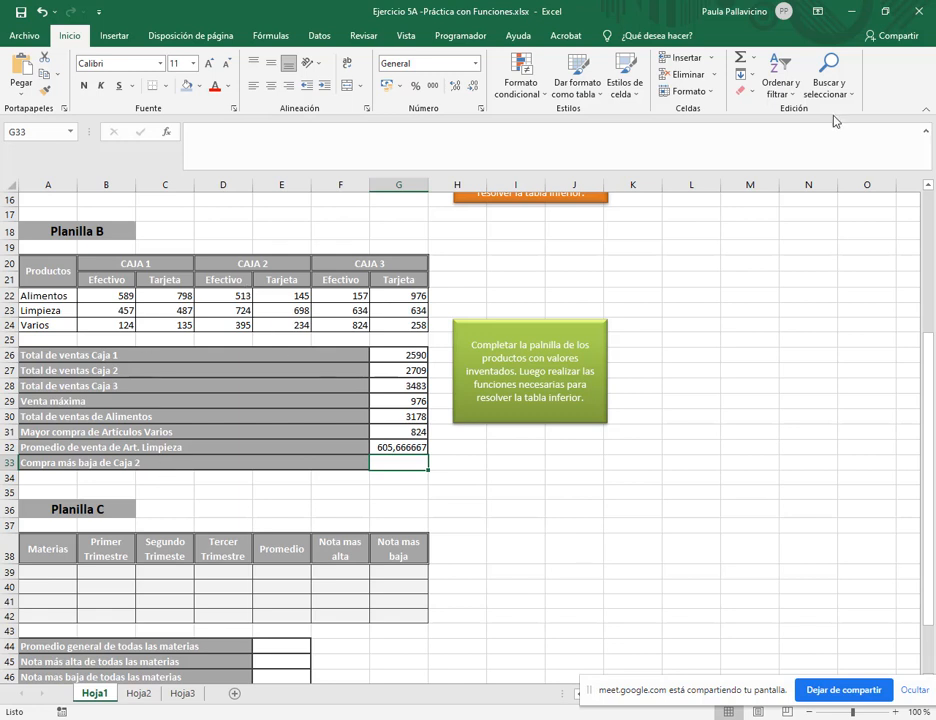
- Calculate the lowest purchase of Caja 2 in G33 with the MIN function over D22:E24
click(753, 58)
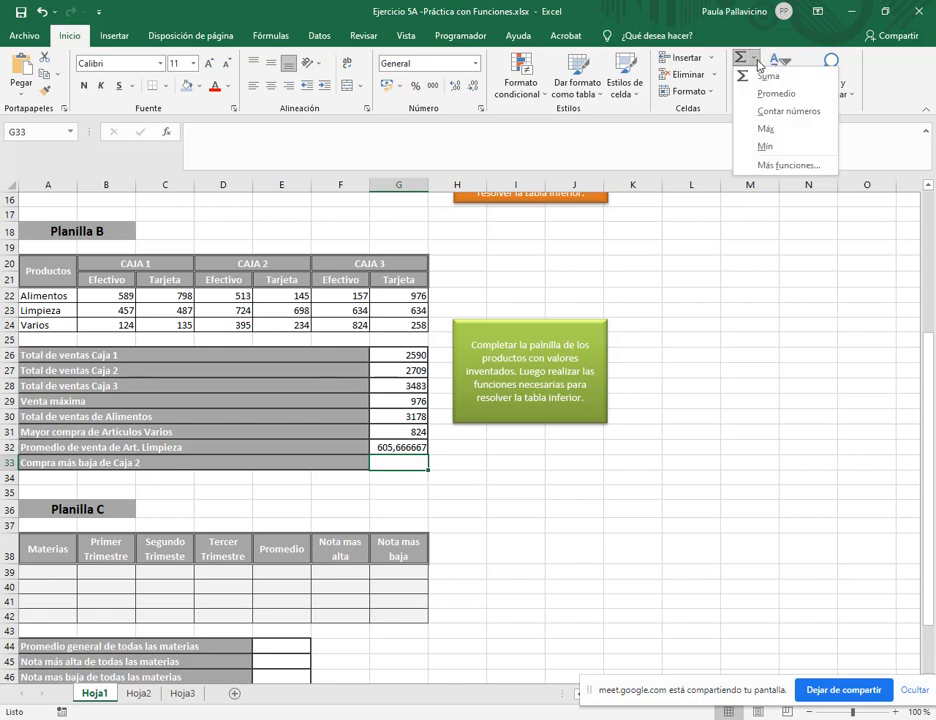
click(765, 147)
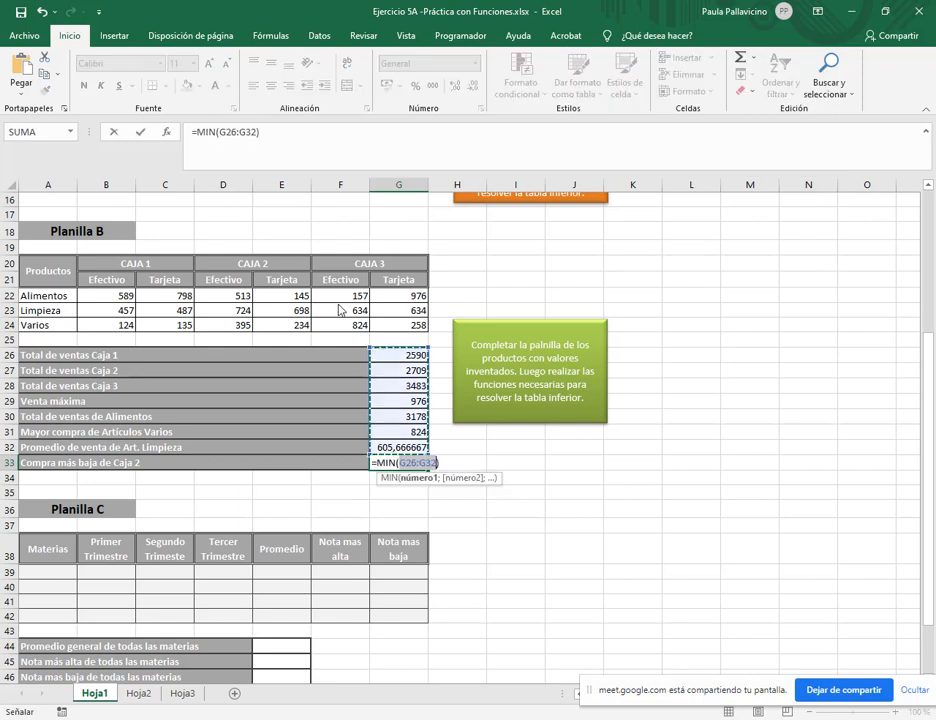
drag(215, 294, 277, 328)
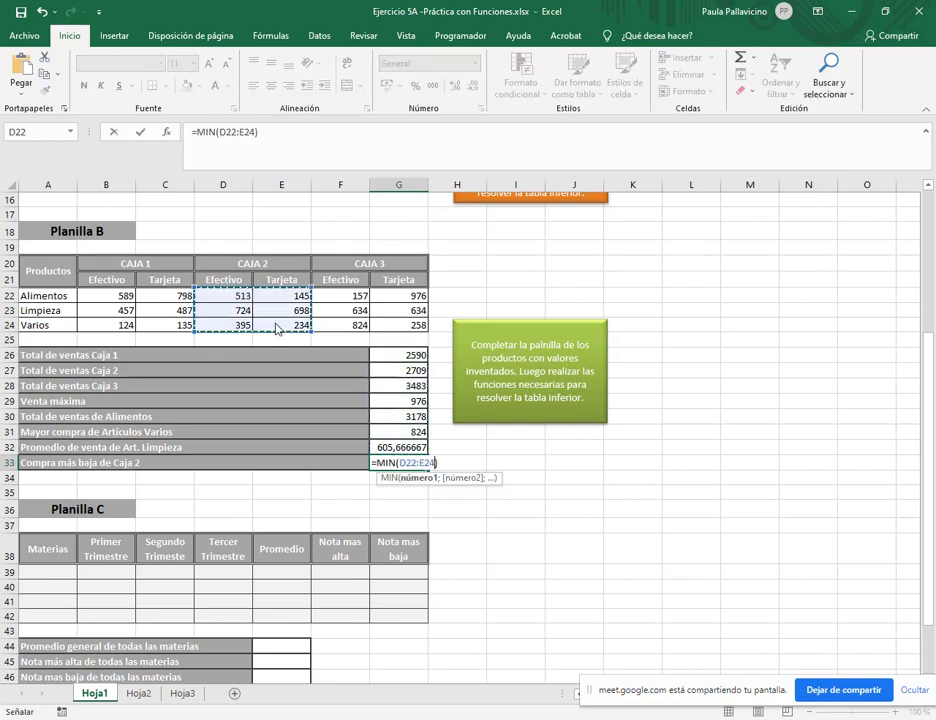
key(Return)
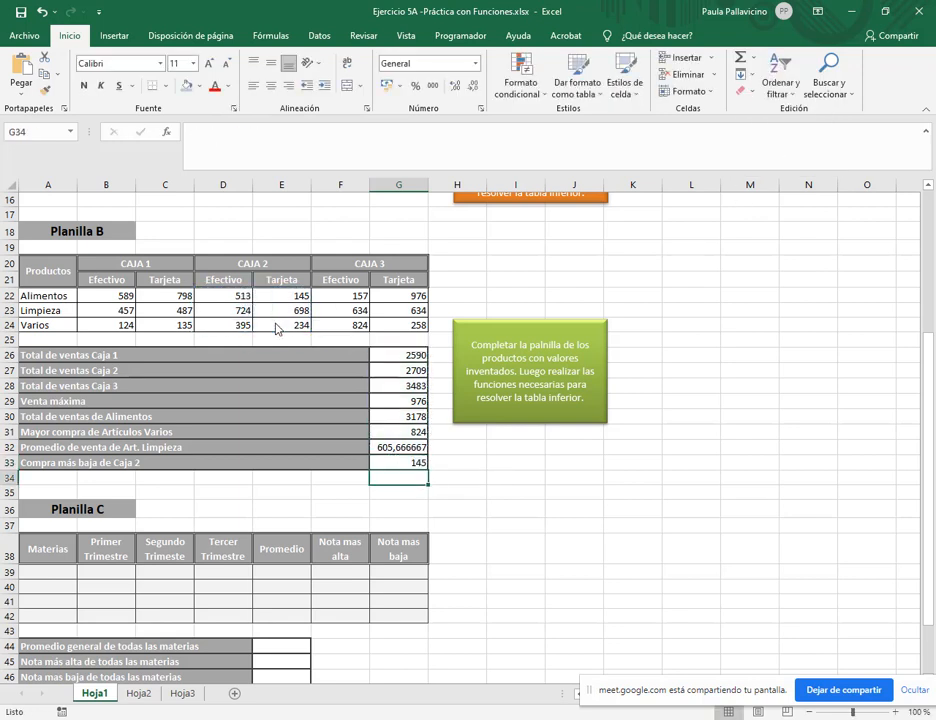
- Reduce the Limpieza average in G32 to two decimal places
click(418, 450)
click(473, 88)
click(473, 88)
click(473, 88)
click(473, 88)
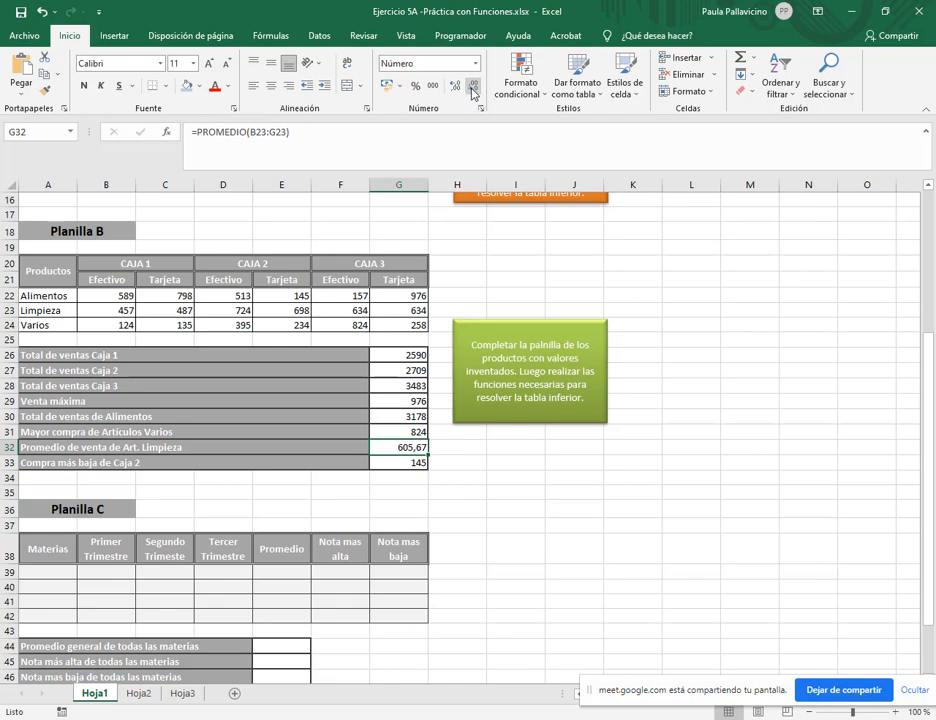
- Examine the empty Materias and trimester cells of Planilla C together with the instructions below the table
click(529, 547)
scroll(529, 547, down, 4)
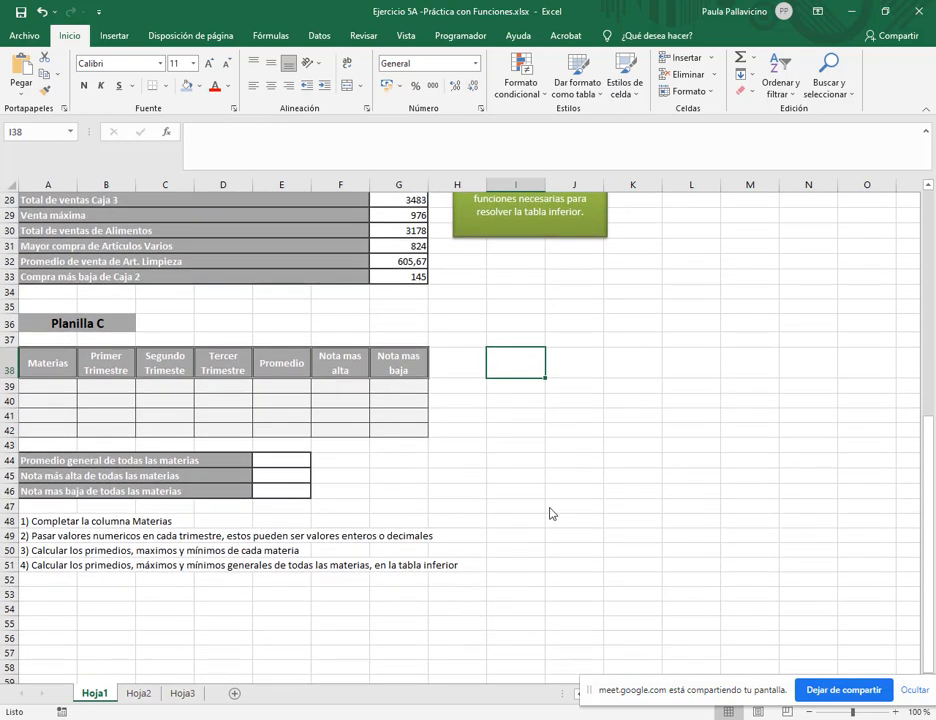
click(63, 388)
click(68, 402)
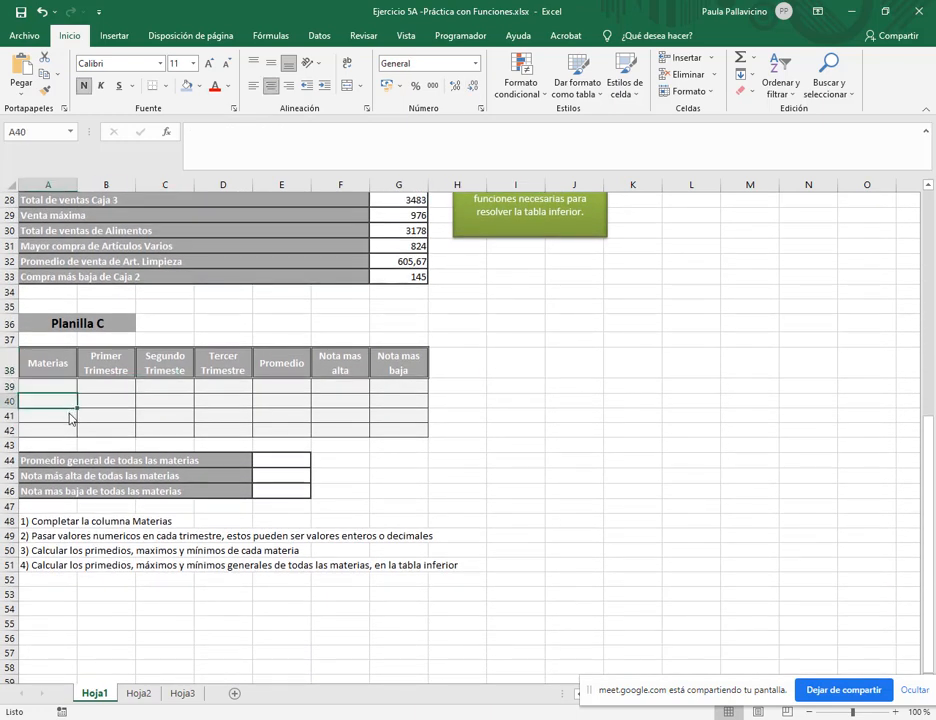
click(70, 417)
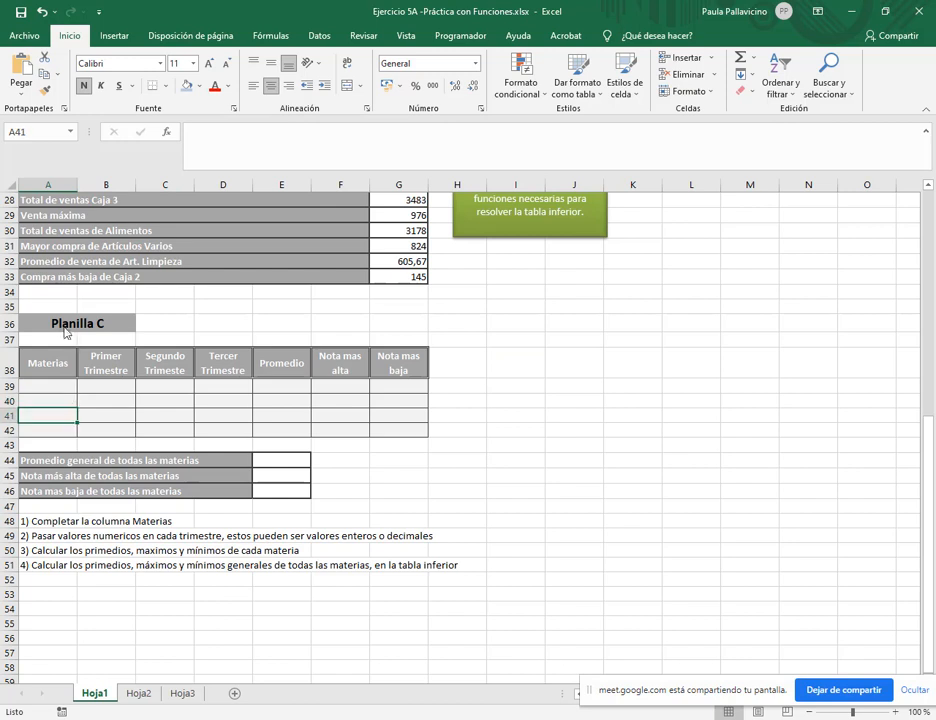
click(58, 386)
key(shift+Down)
key(shift+Down)
key(shift+Down)
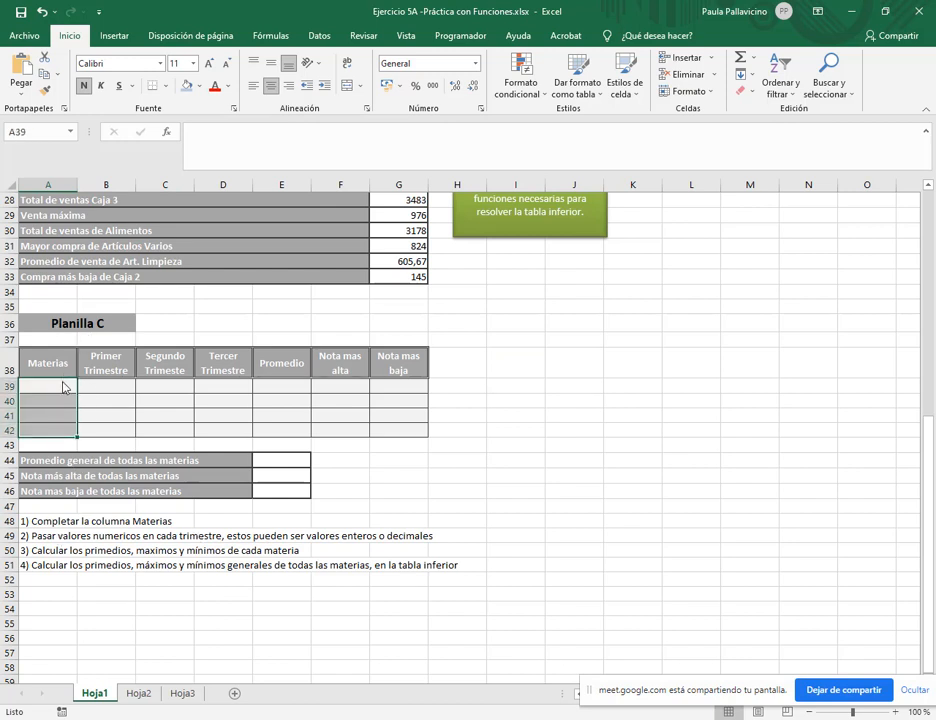
click(63, 386)
key(Down)
key(Down)
key(Down)
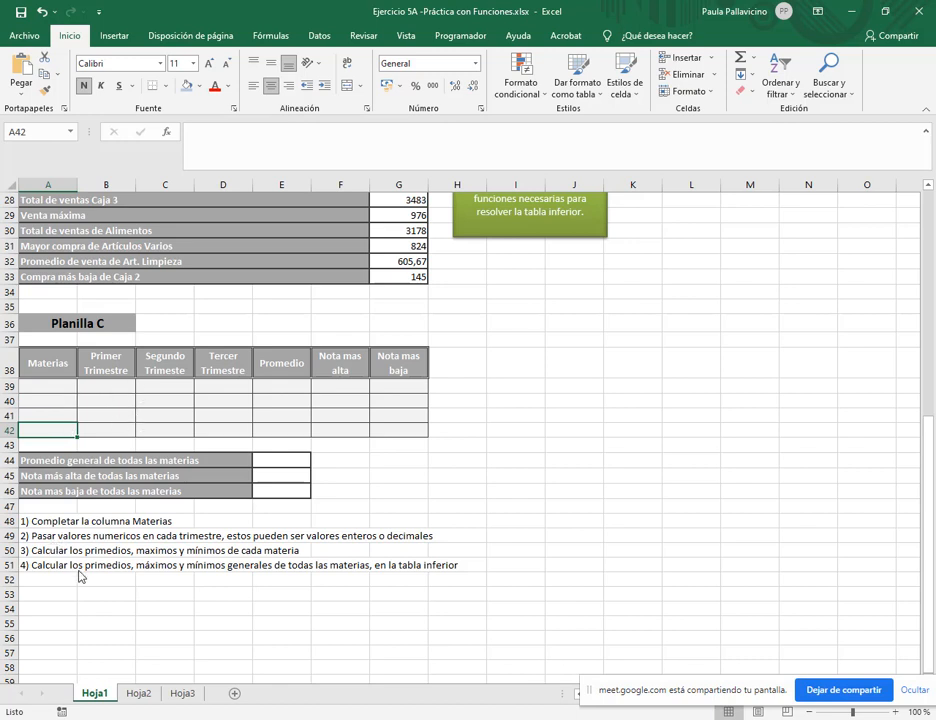
drag(110, 388, 216, 433)
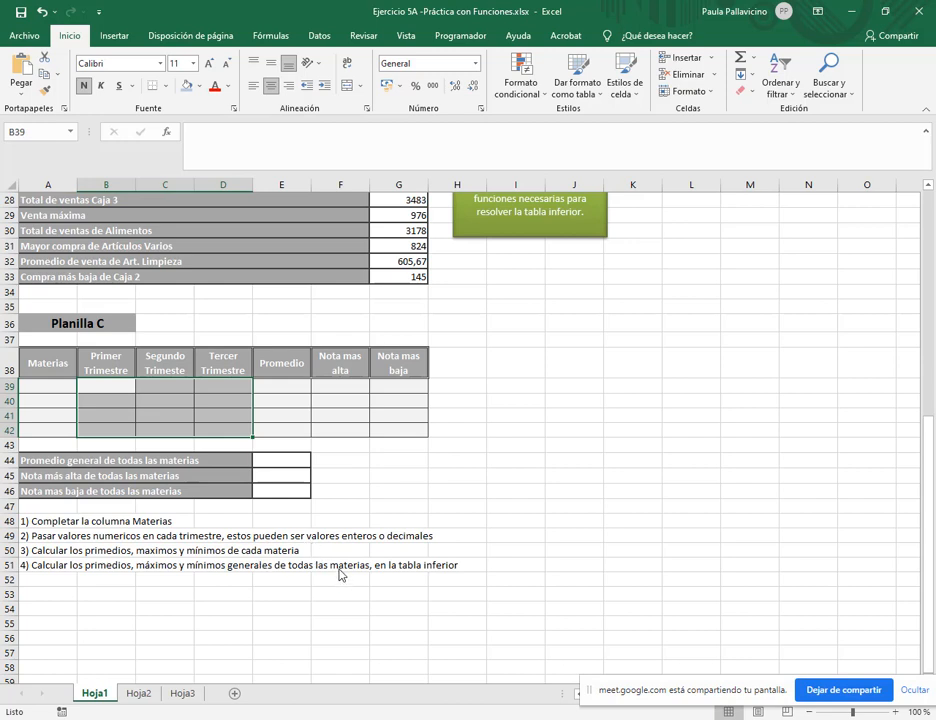
- Enter the Primer Trimestre grades 9, 7,5, 8 and 6,5 in B39:B42 of Planilla C
click(117, 390)
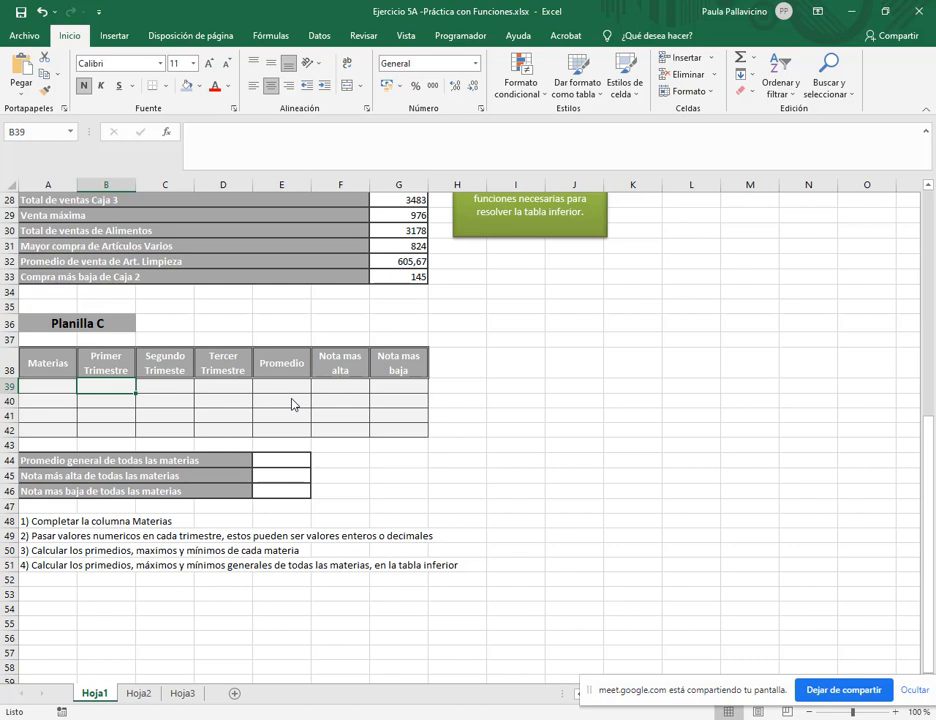
text(9)
key(Return)
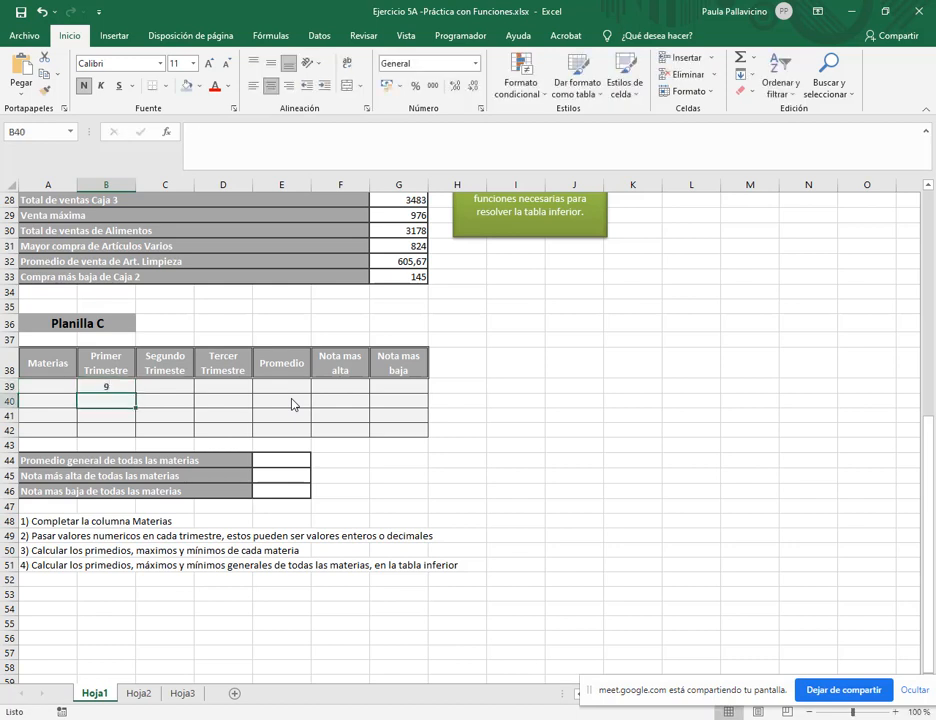
text(7,5)
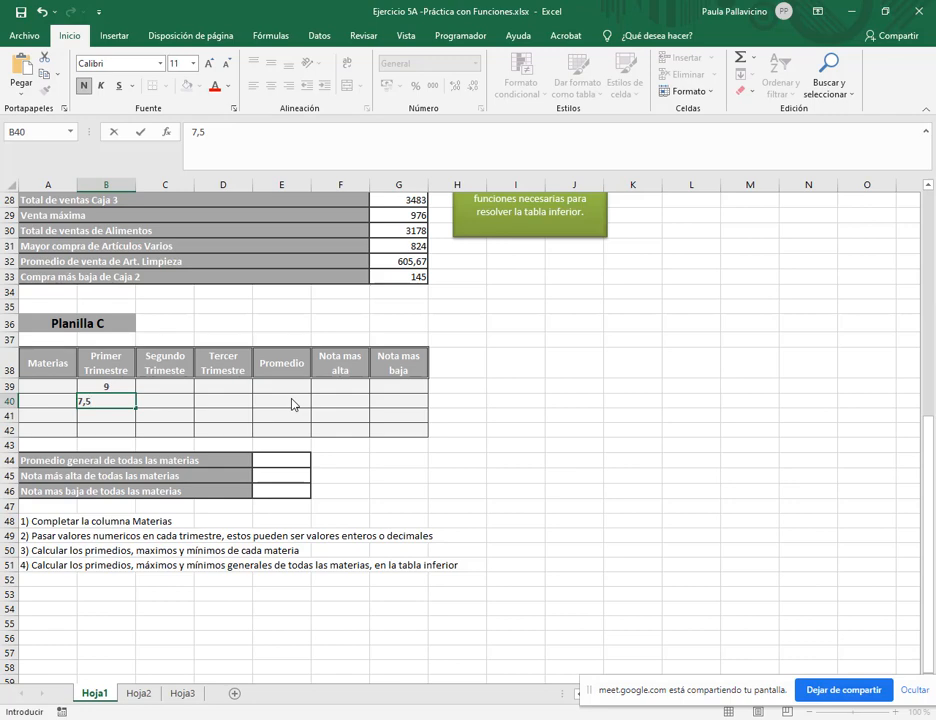
key(Return)
text(8)
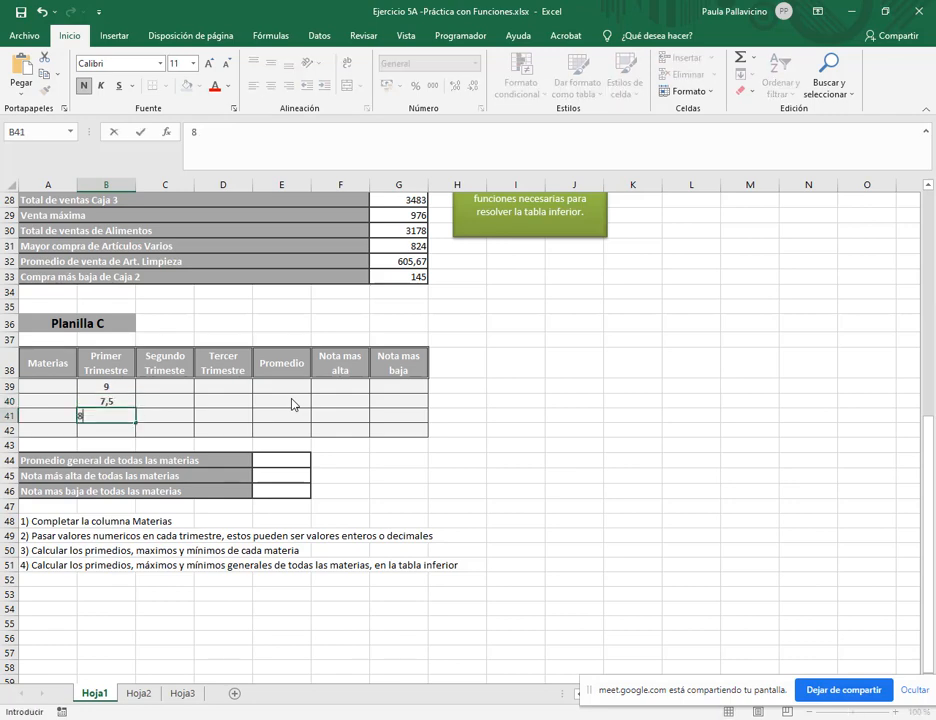
key(Return)
text(6)
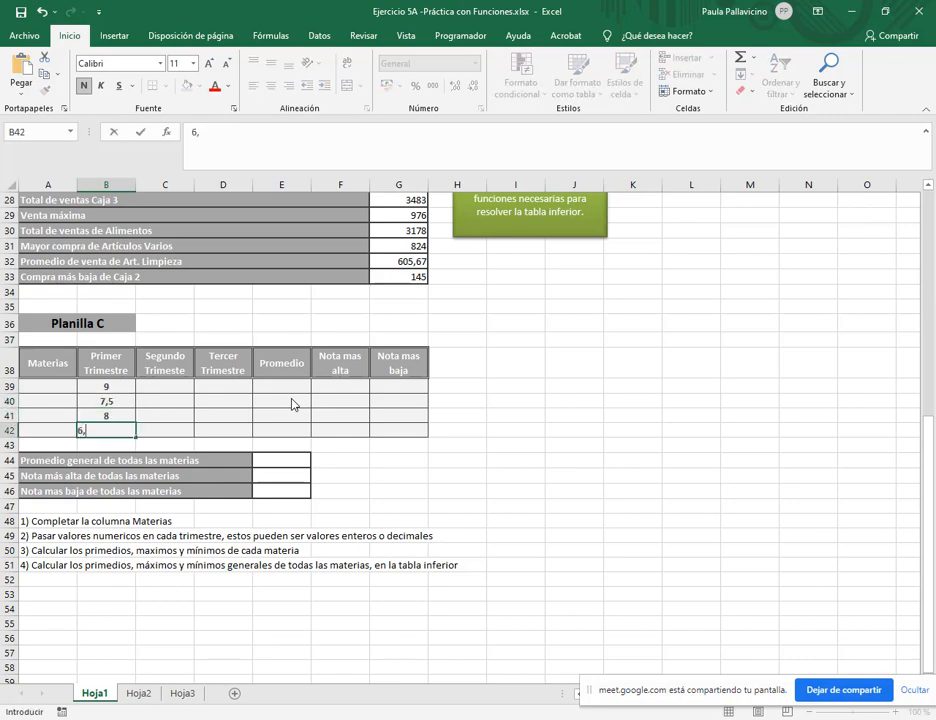
text(,5)
key(Right)
- Enter the Segundo Trimestre grades 10, 8, 7 and 6 in C39:C42
key(Up)
key(Up)
key(Up)
text(10)
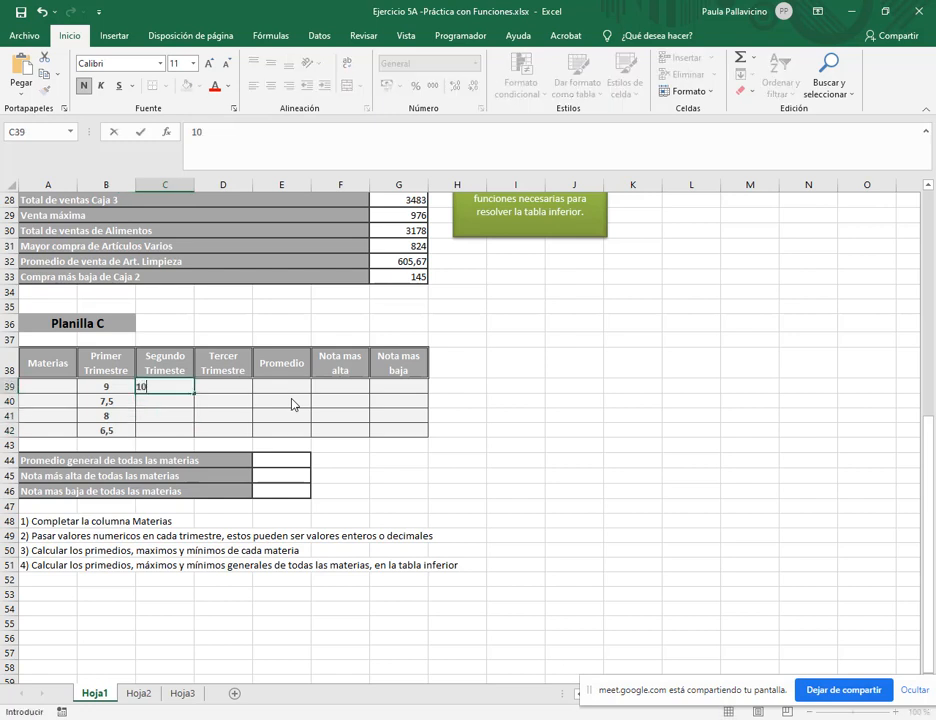
key(Return)
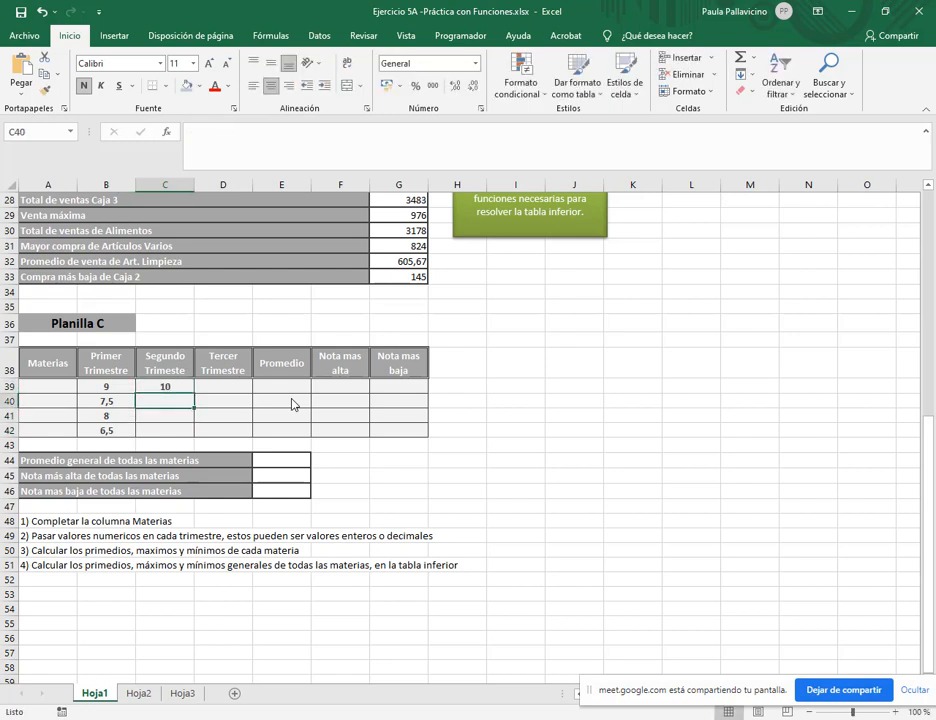
text(8)
key(Return)
text(7)
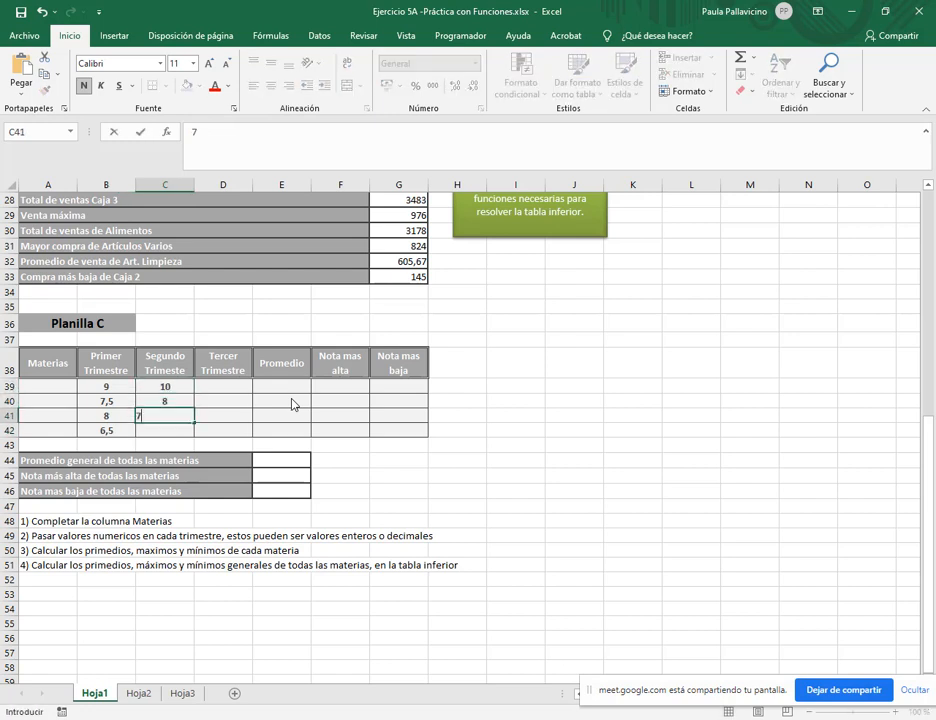
key(Return)
text(6)
key(Return)
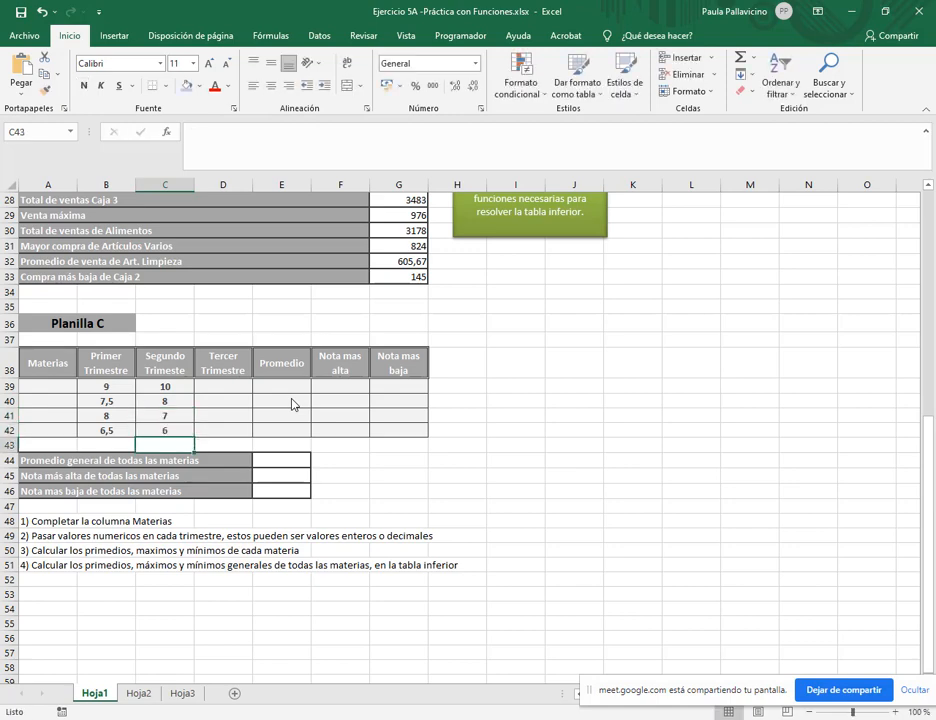
- Enter the Tercer Trimestre grades 8, 4, 5 and 8 in D39:D42
key(Right)
key(Up)
key(Up)
key(Up)
key(Up)
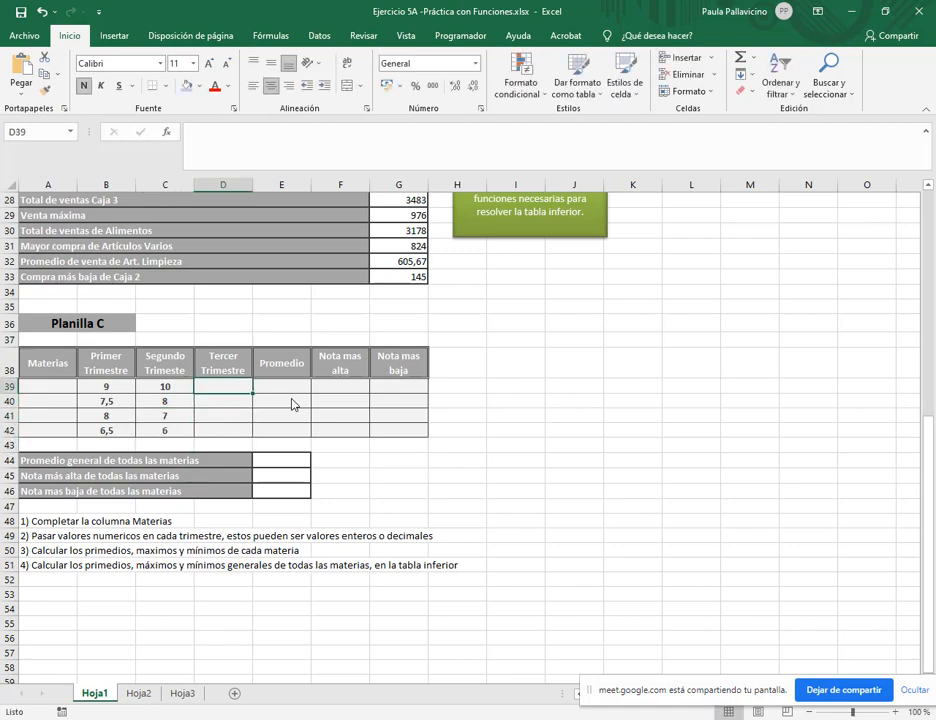
text(8)
key(Return)
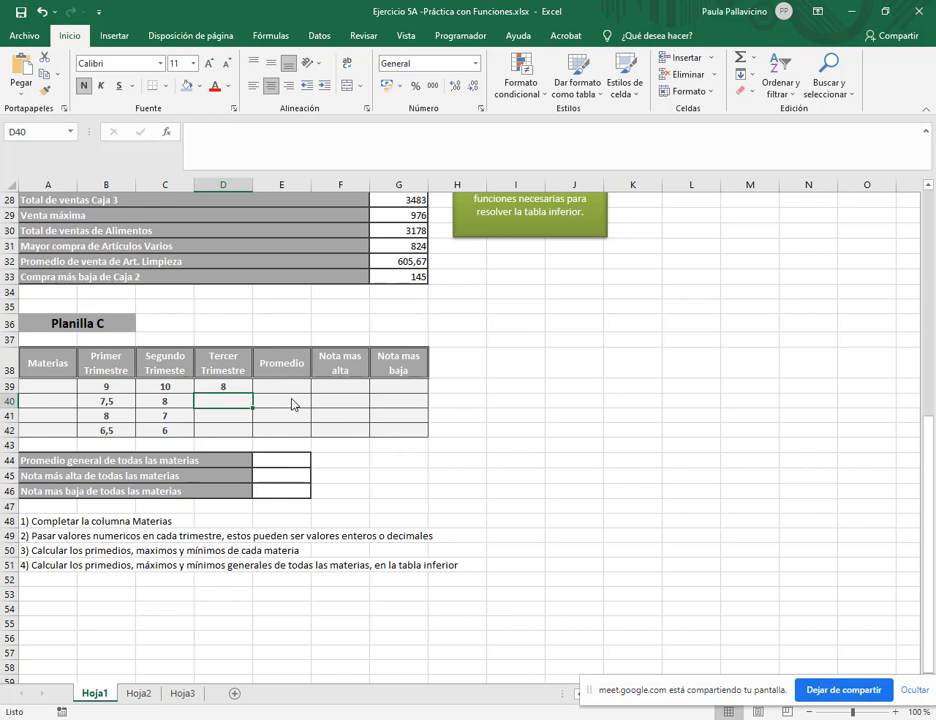
text(4)
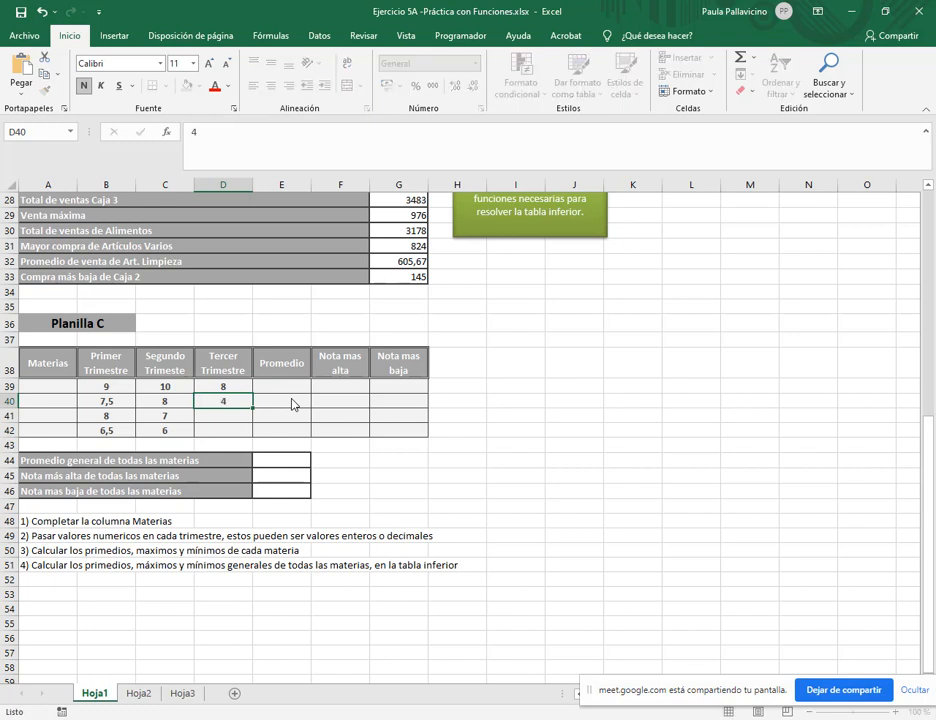
key(Return)
text(5)
key(Return)
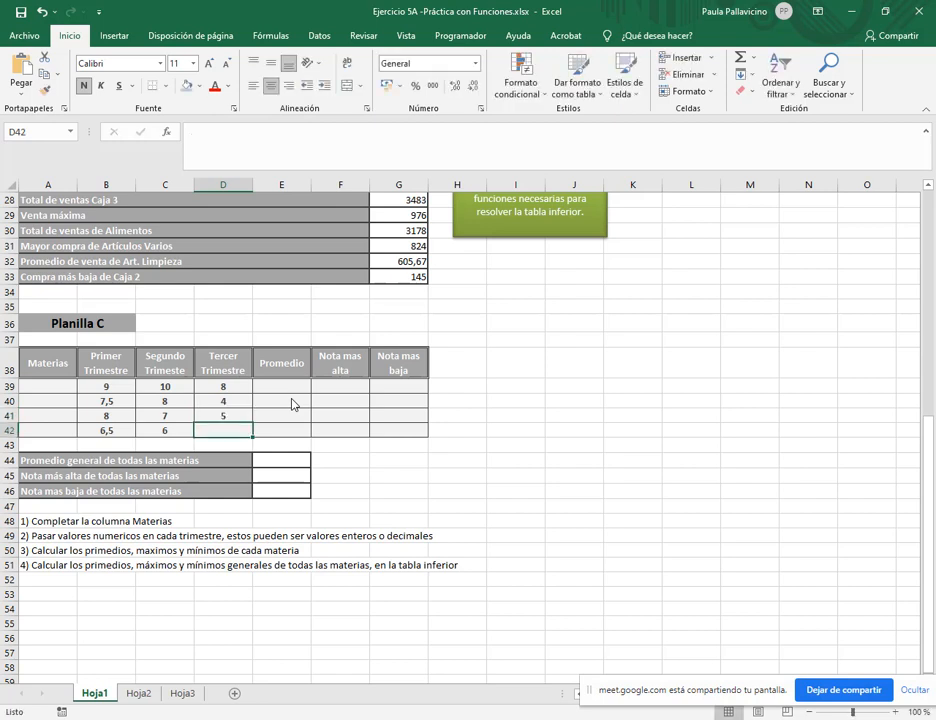
text(7)
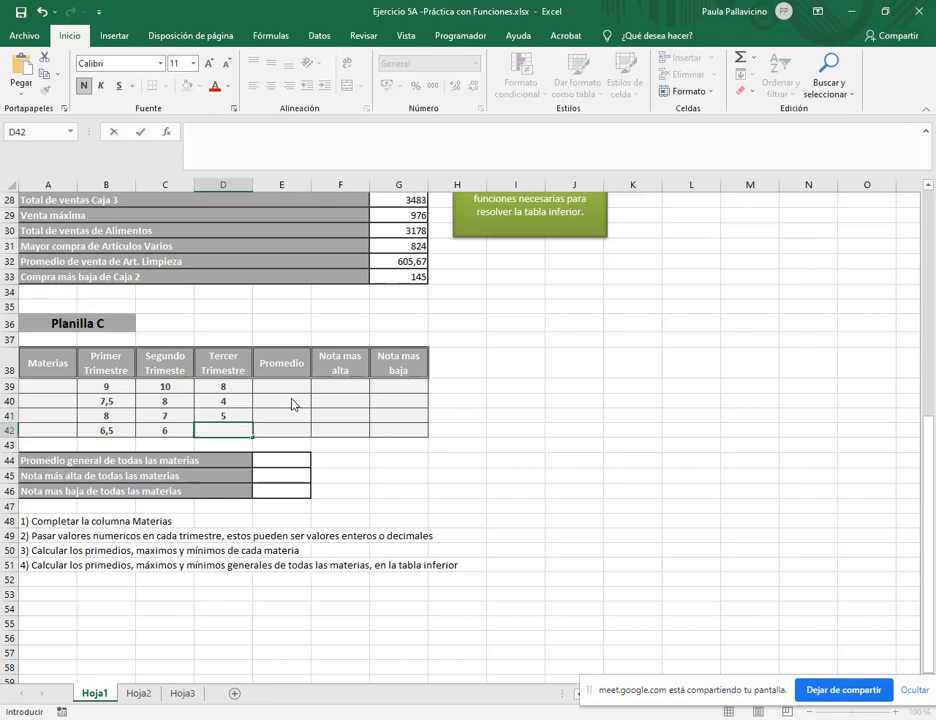
text(8)
key(Return)
- Calculate the first subject's average in E39 with PROMEDIO over B39:D39 and fill the formula down to E42
click(289, 385)
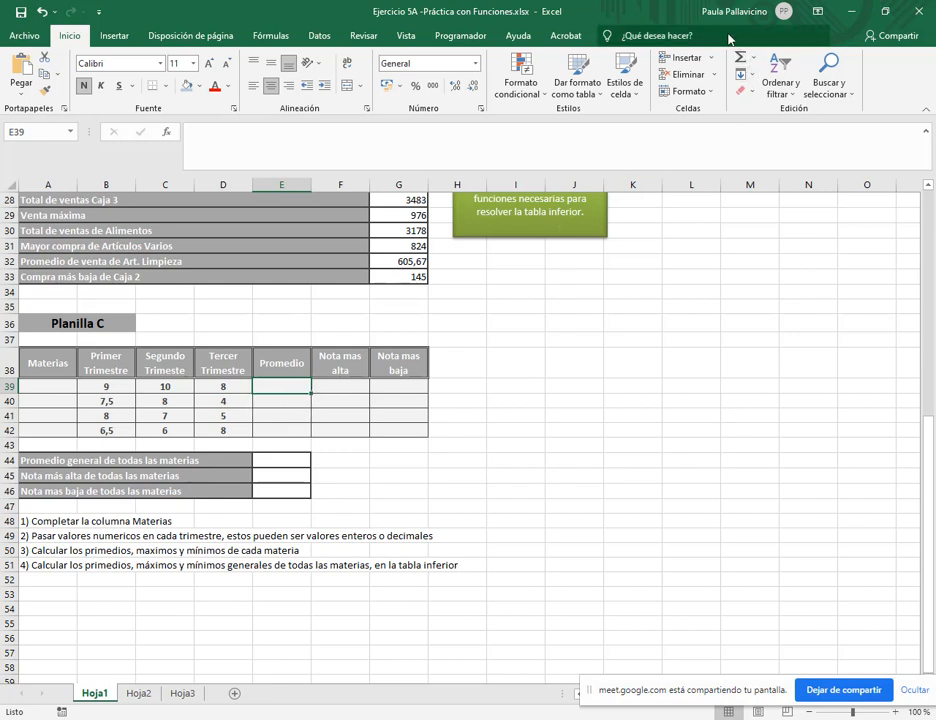
click(753, 57)
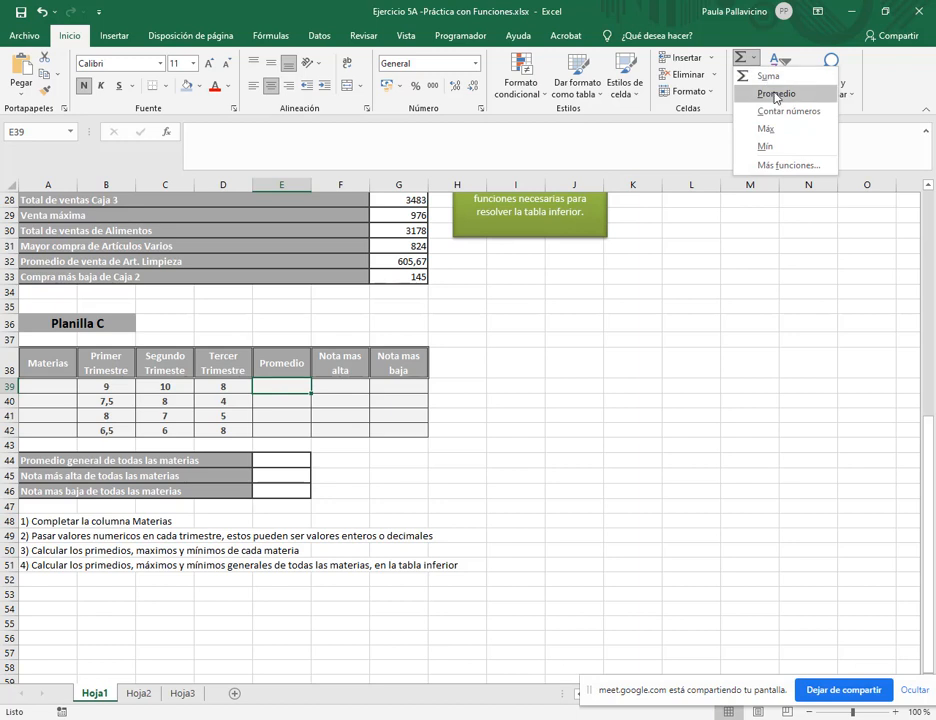
click(790, 93)
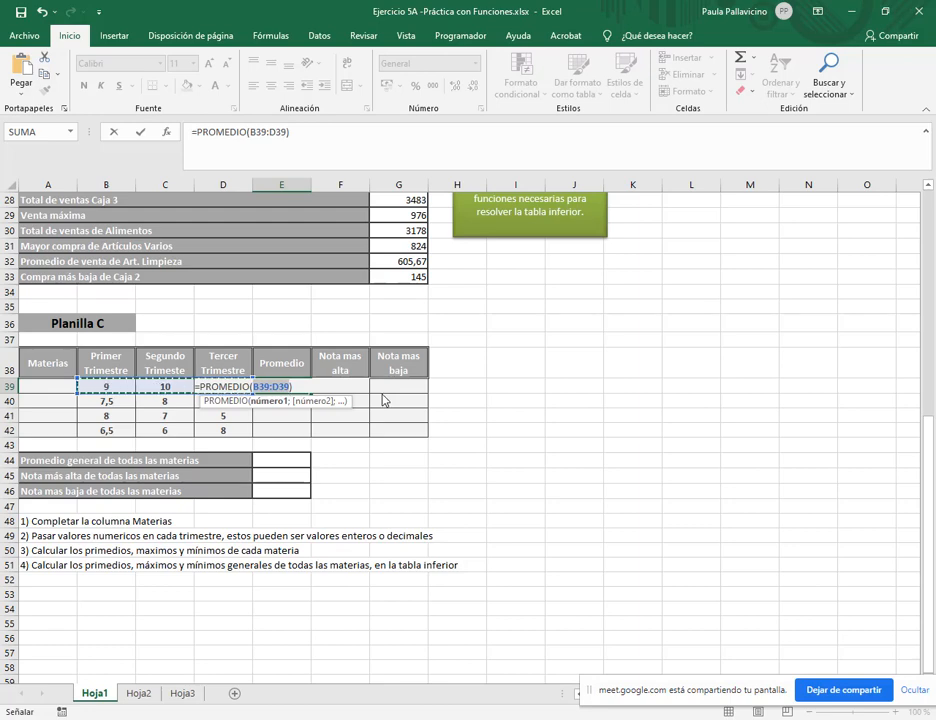
key(Return)
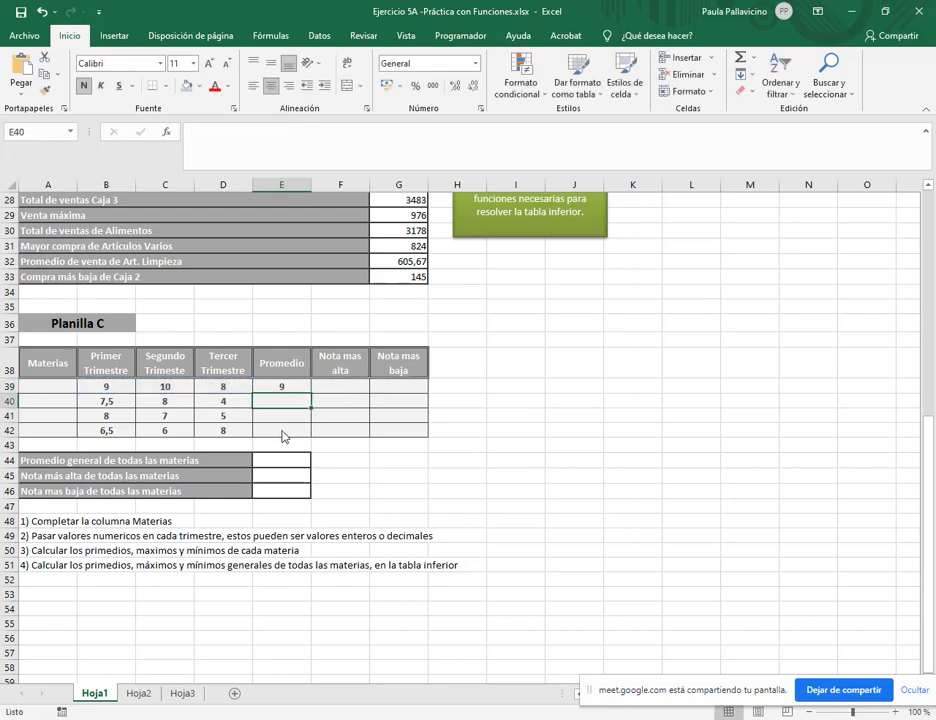
click(294, 391)
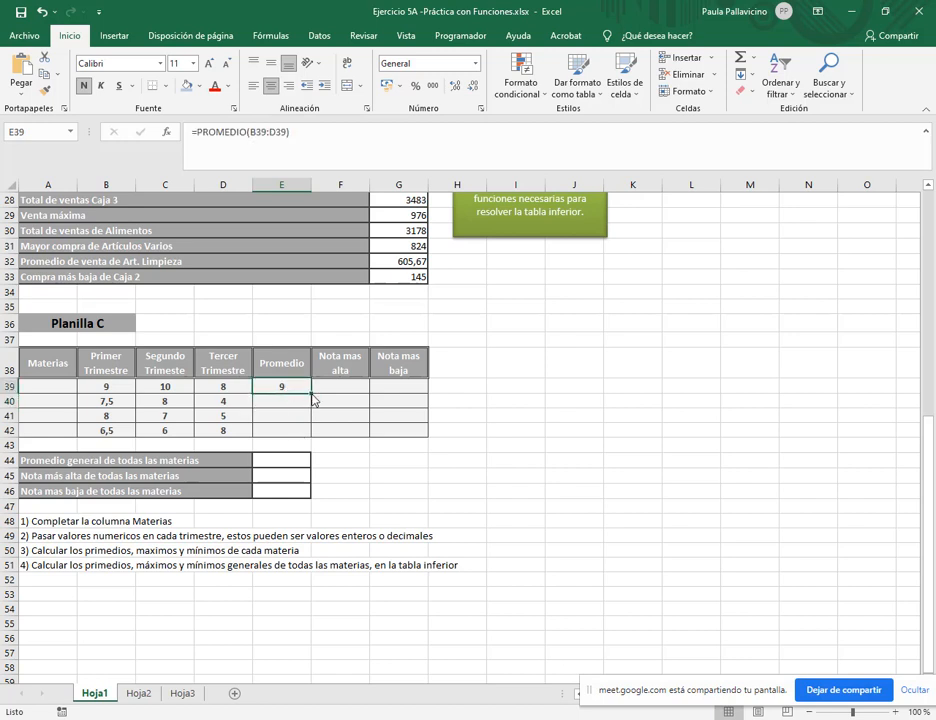
drag(312, 399, 311, 437)
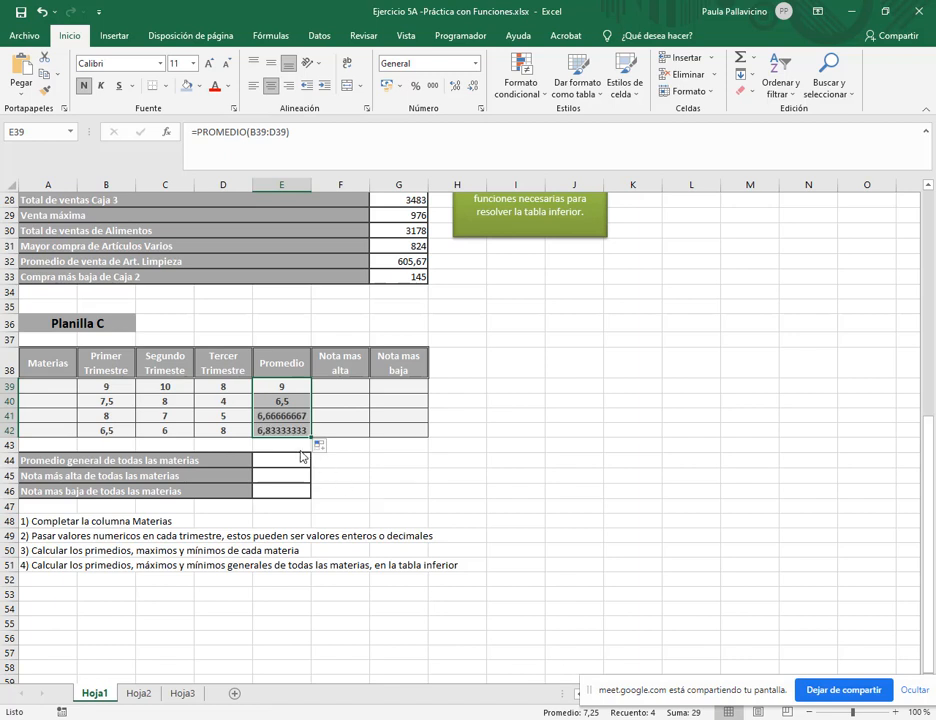
- Reduce the averages in E41:E42 to two decimal places
click(293, 420)
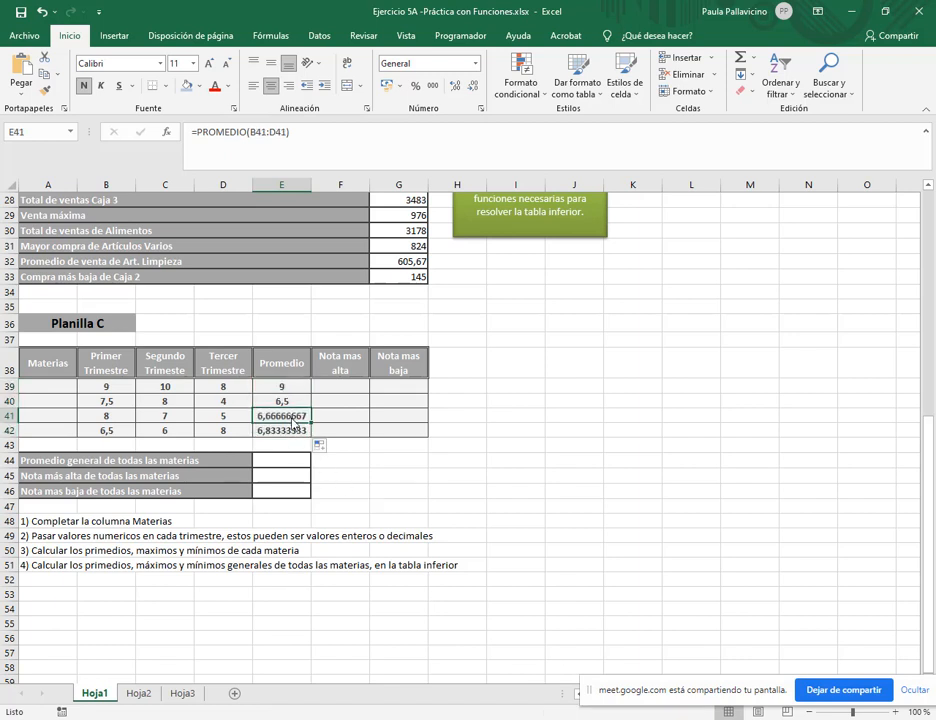
drag(293, 420, 293, 431)
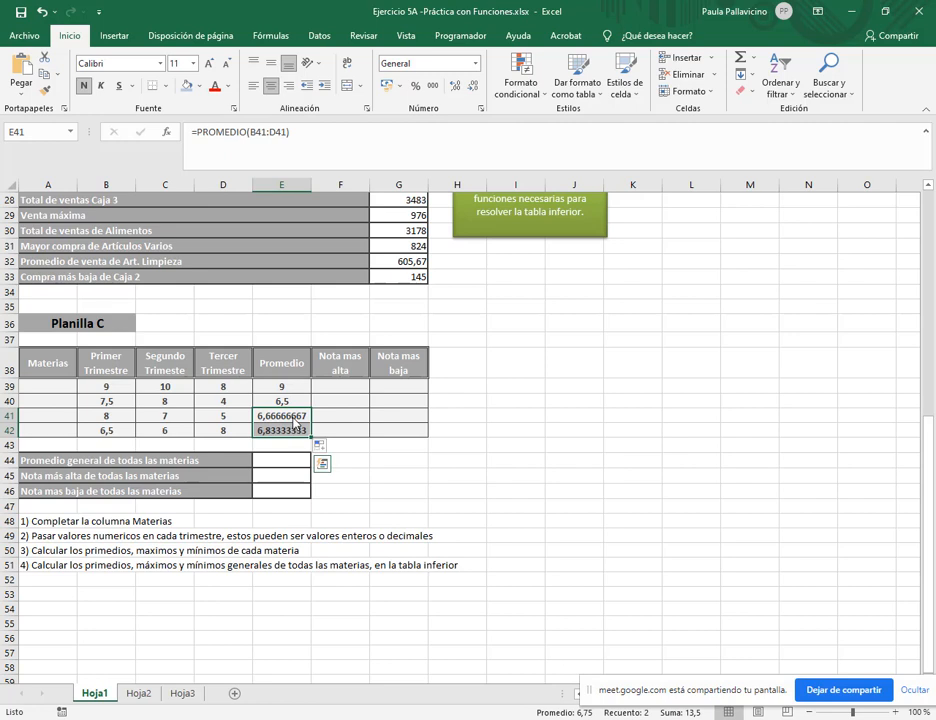
click(473, 87)
click(473, 87)
click(473, 87)
click(473, 87)
click(473, 87)
click(473, 87)
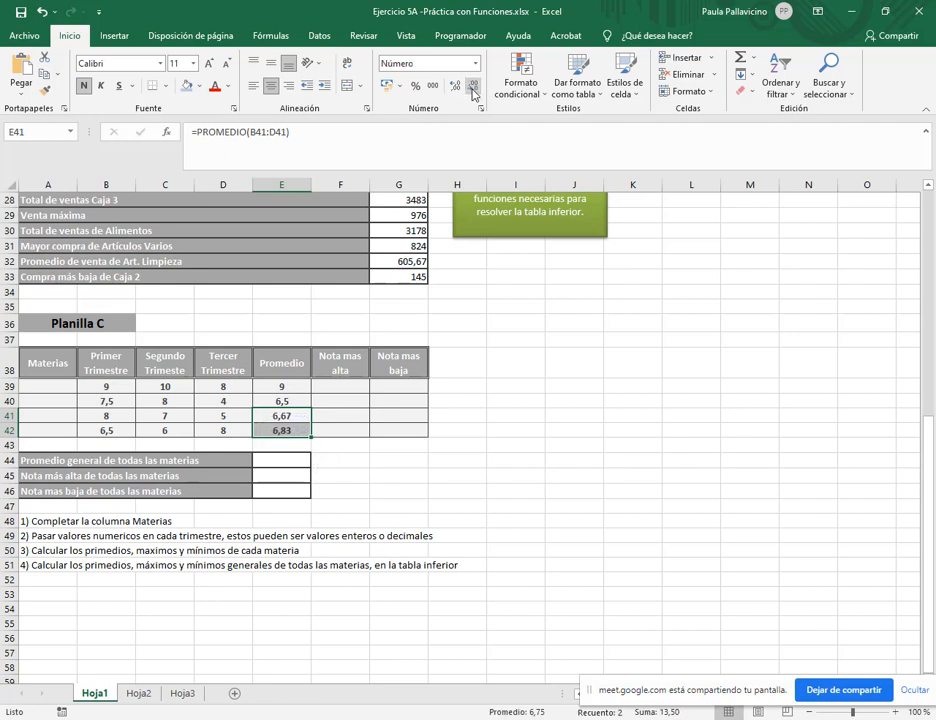
- Calculate the highest grade in F39 with MAX over B39:D39 and fill the formula down to F42
click(345, 389)
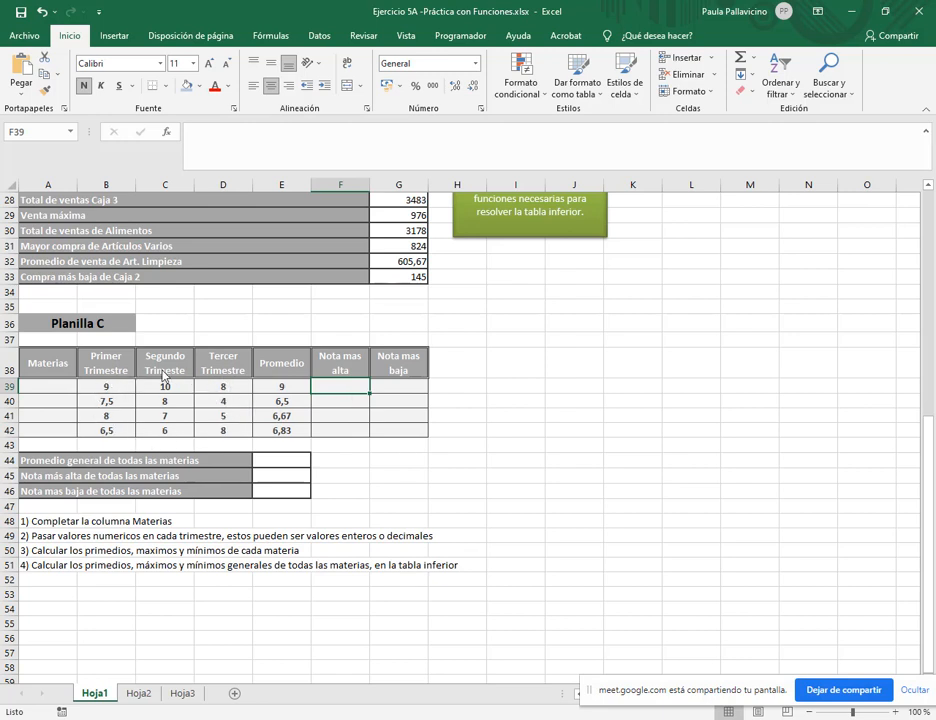
click(754, 59)
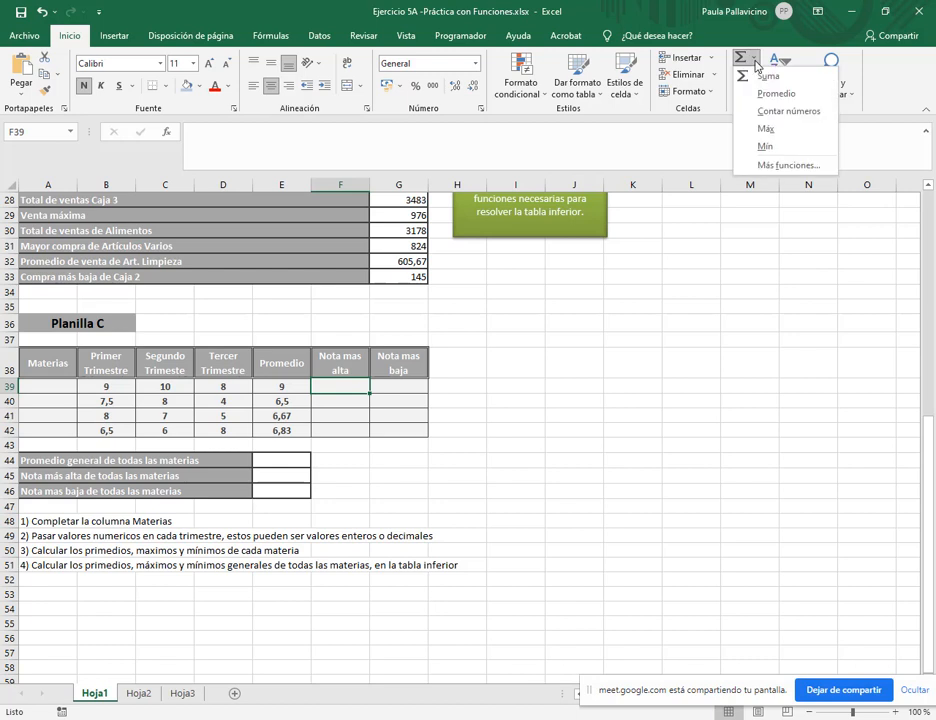
click(779, 138)
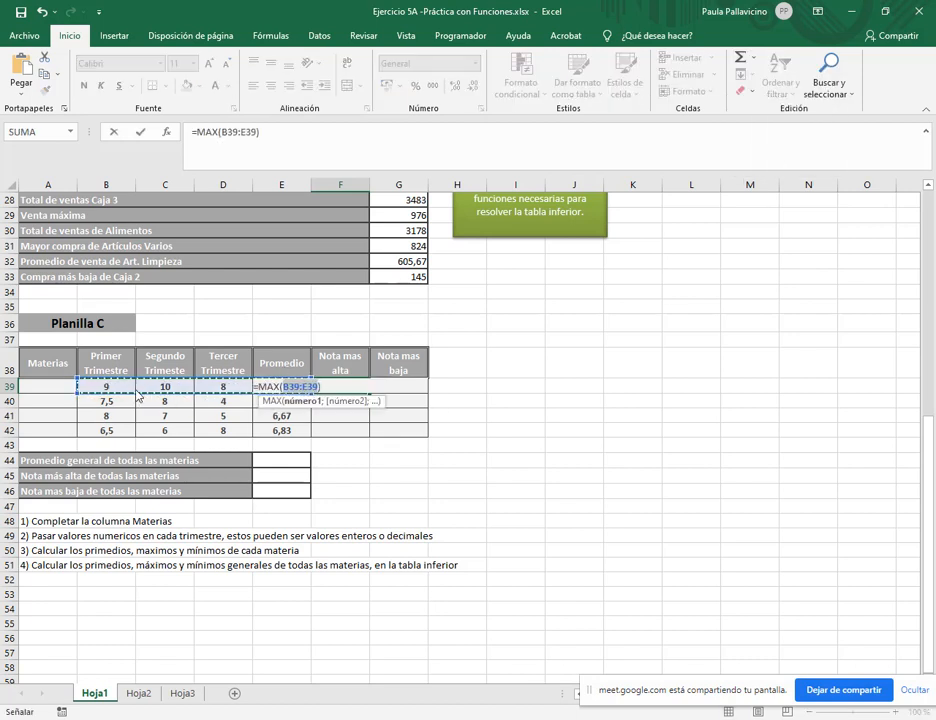
drag(104, 386, 222, 386)
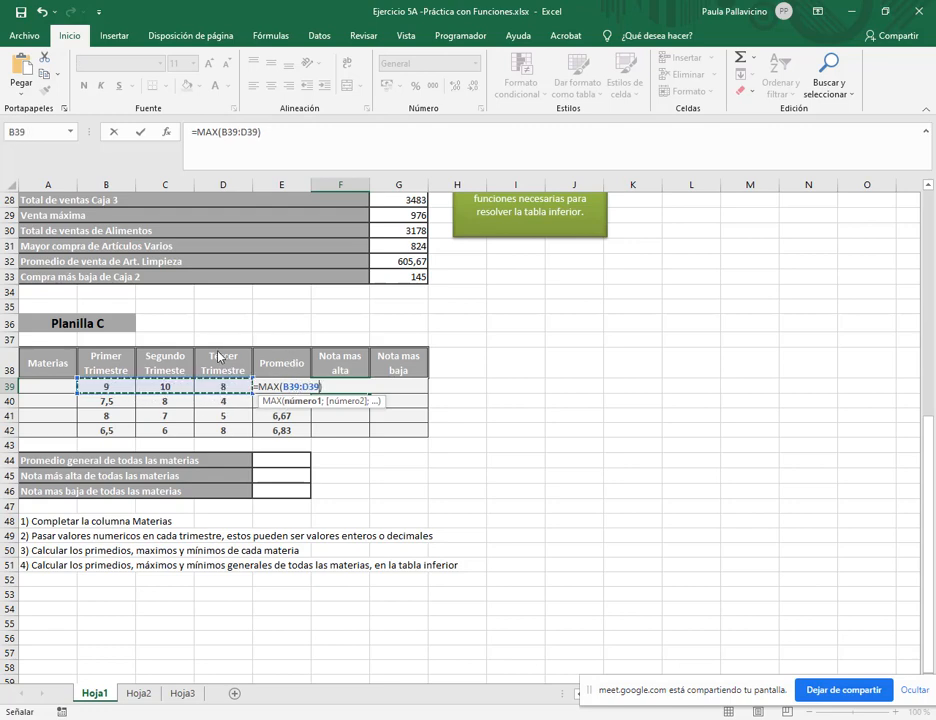
key(Return)
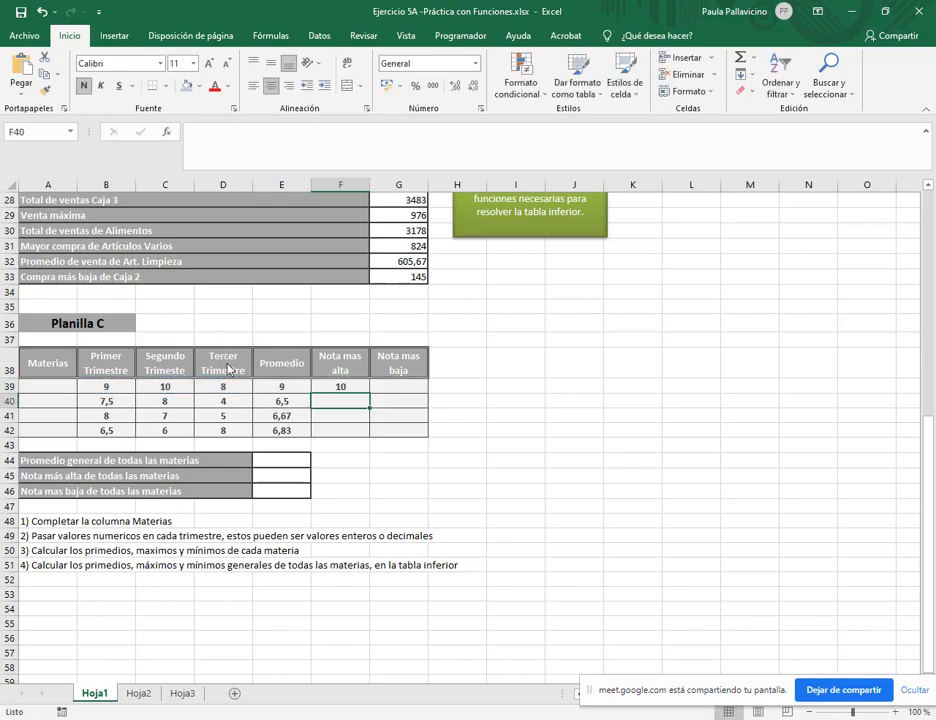
click(359, 389)
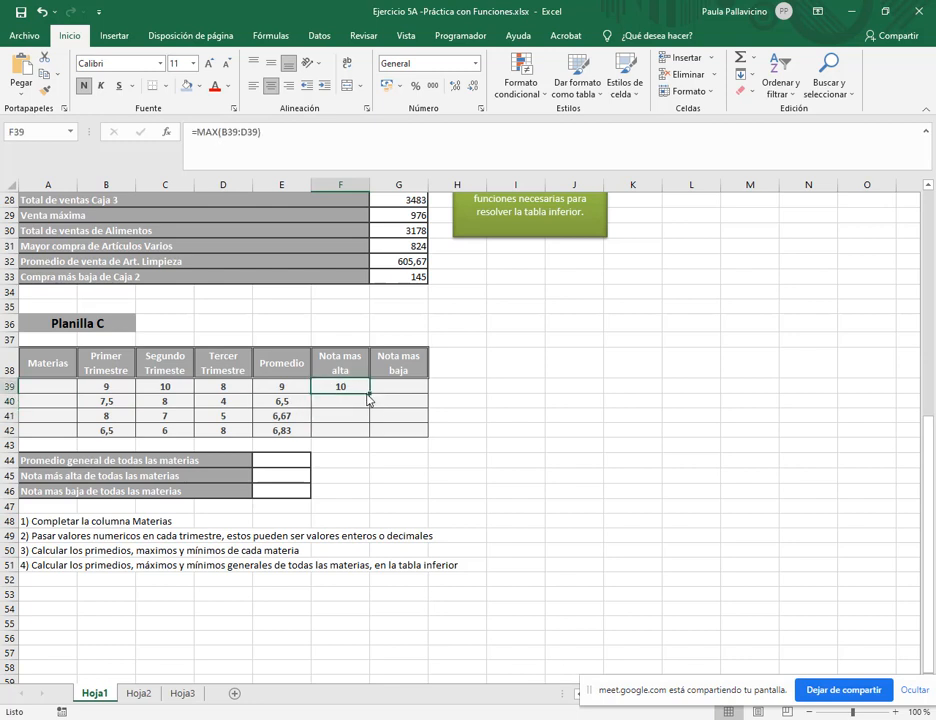
drag(367, 398, 368, 432)
- Calculate the lowest grade in G39 with MIN over B39:D39 and fill the formula down to G42
click(410, 391)
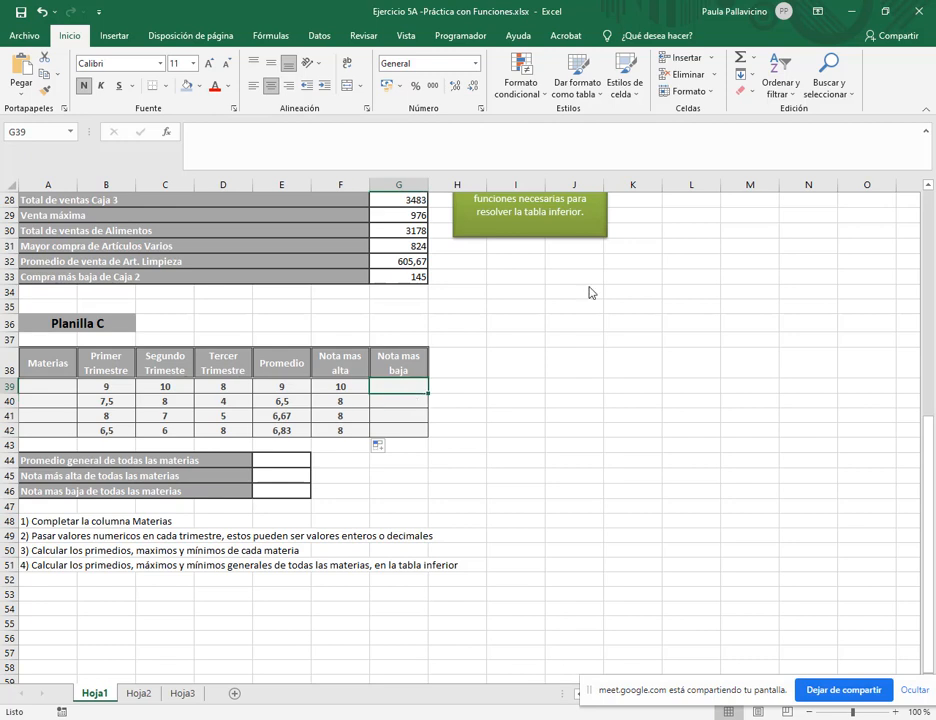
click(753, 57)
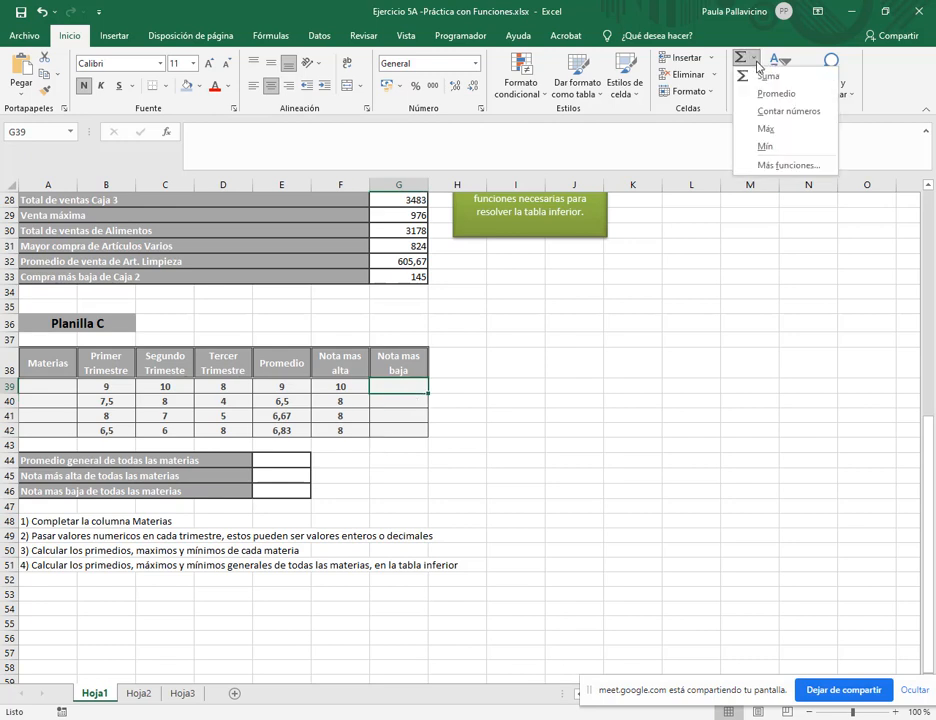
click(771, 147)
click(112, 387)
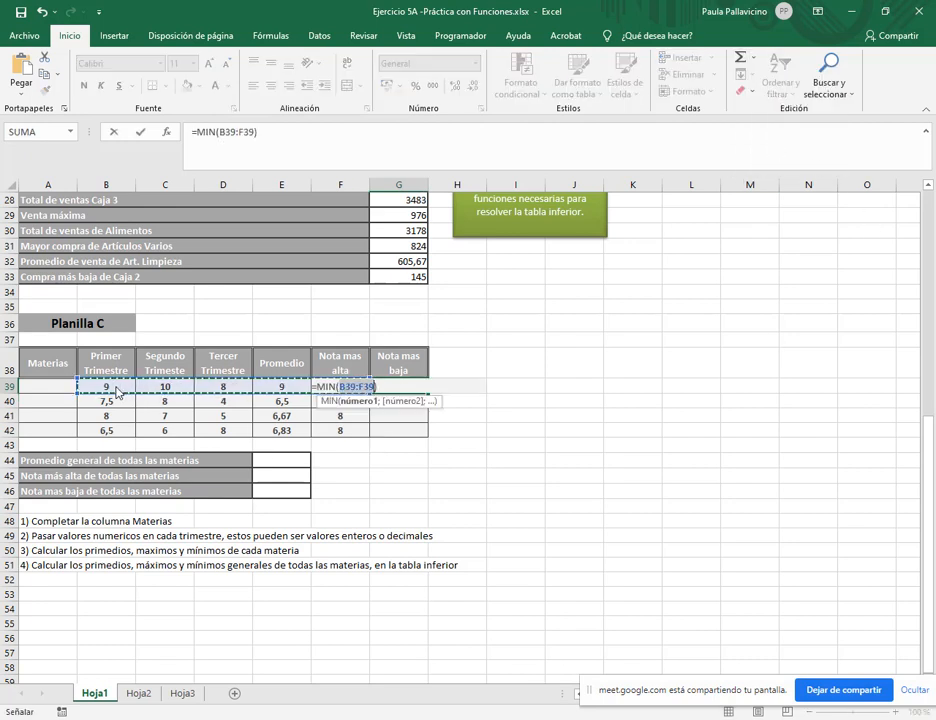
drag(152, 392, 224, 394)
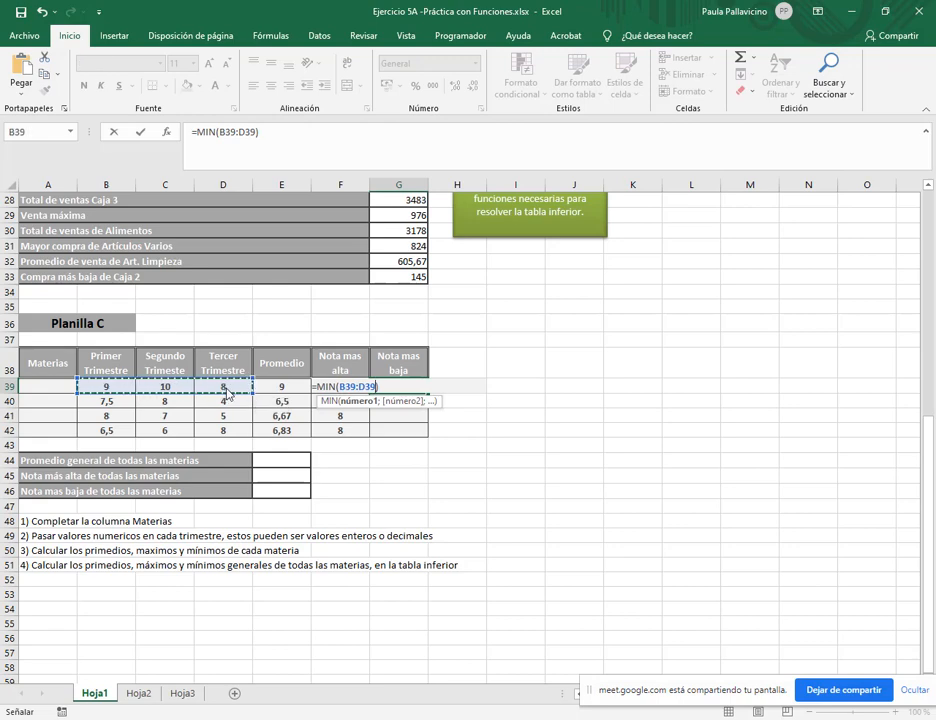
key(Return)
click(416, 387)
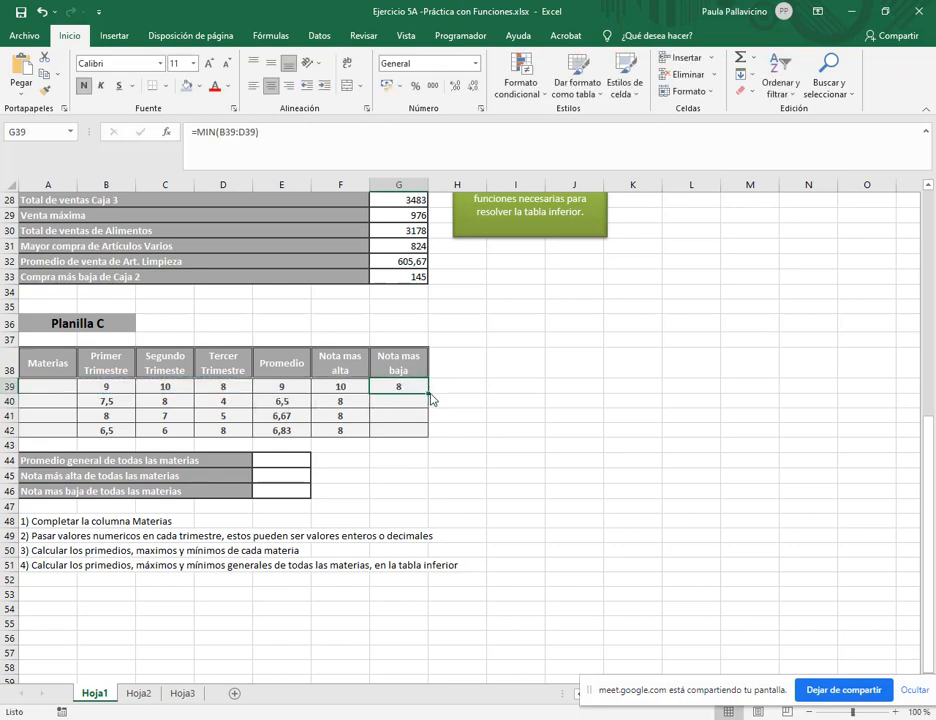
drag(431, 399, 428, 438)
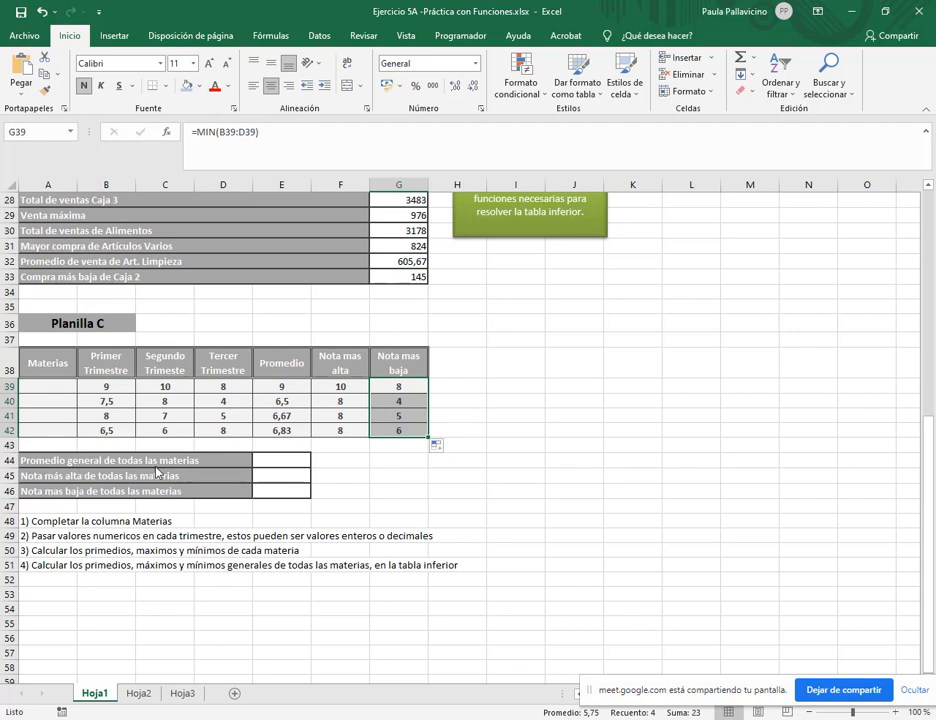
- Calculate the general average of all subjects in E44 with PROMEDIO over E39:E42
click(280, 460)
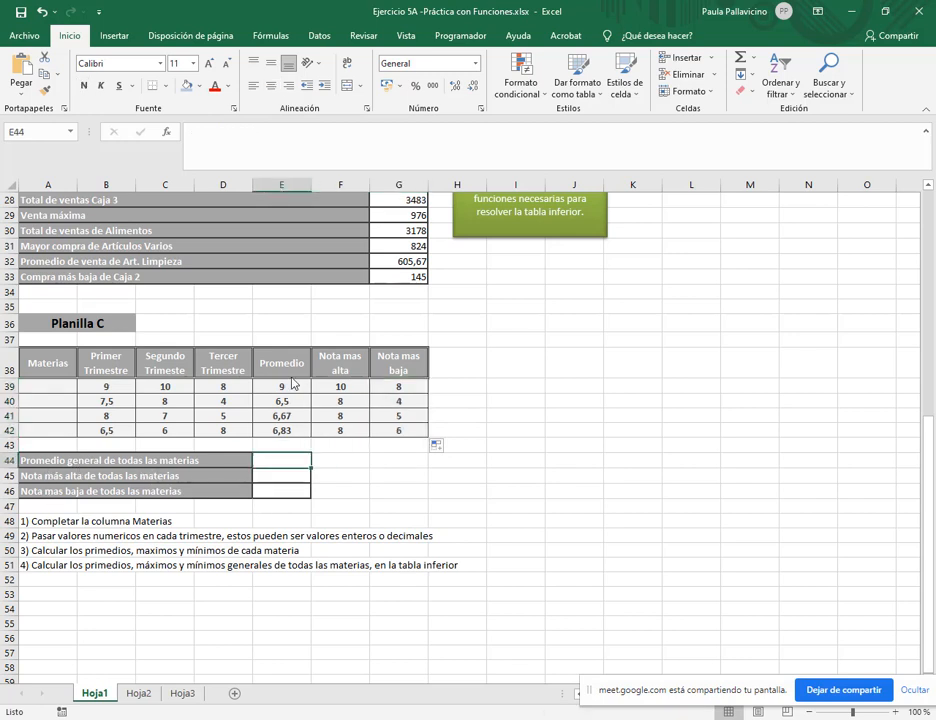
click(752, 58)
click(766, 96)
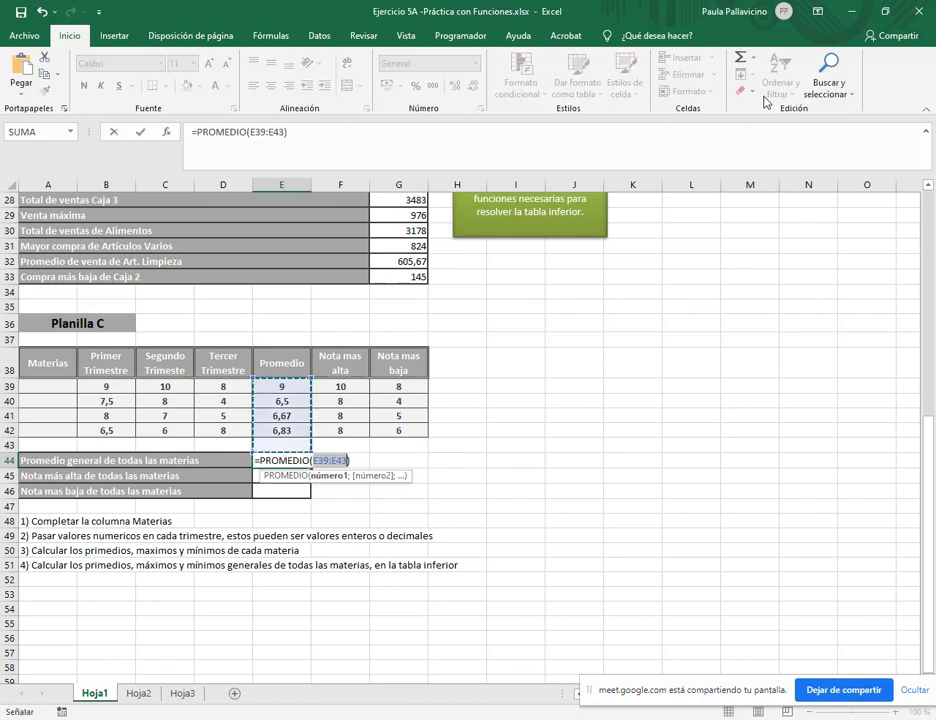
drag(299, 391, 293, 431)
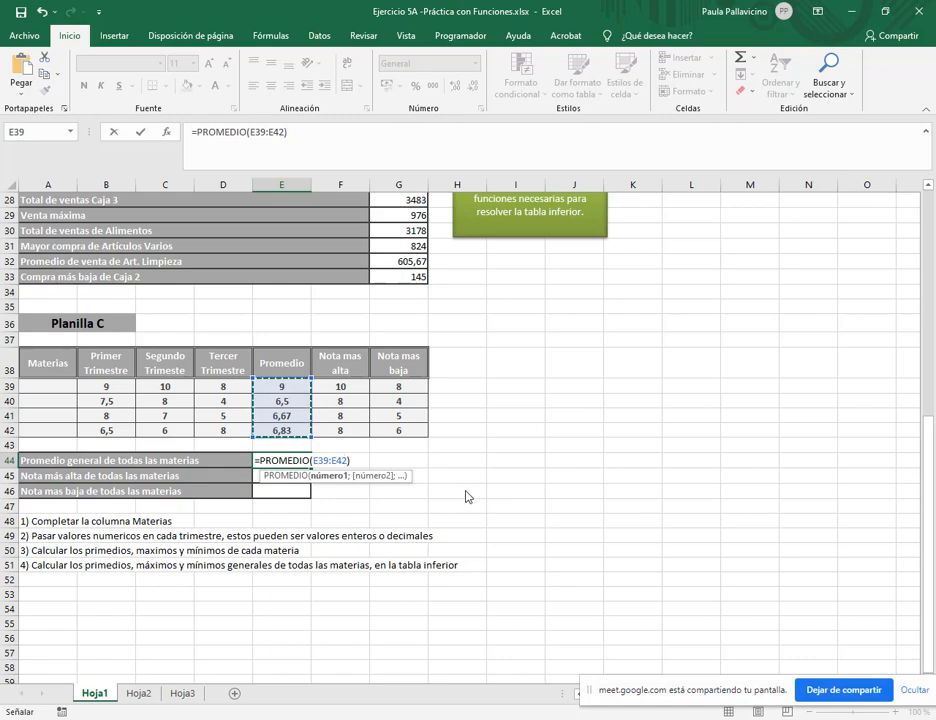
key(Return)
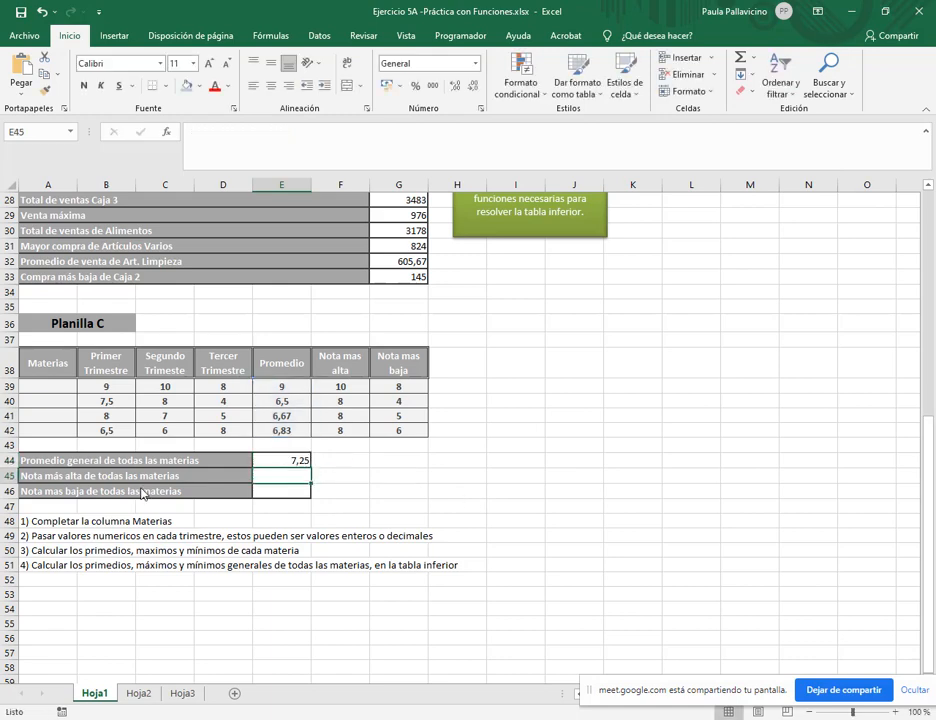
- Calculate the highest grade of all subjects in E45 with MAX over F39:F42
click(753, 57)
click(765, 129)
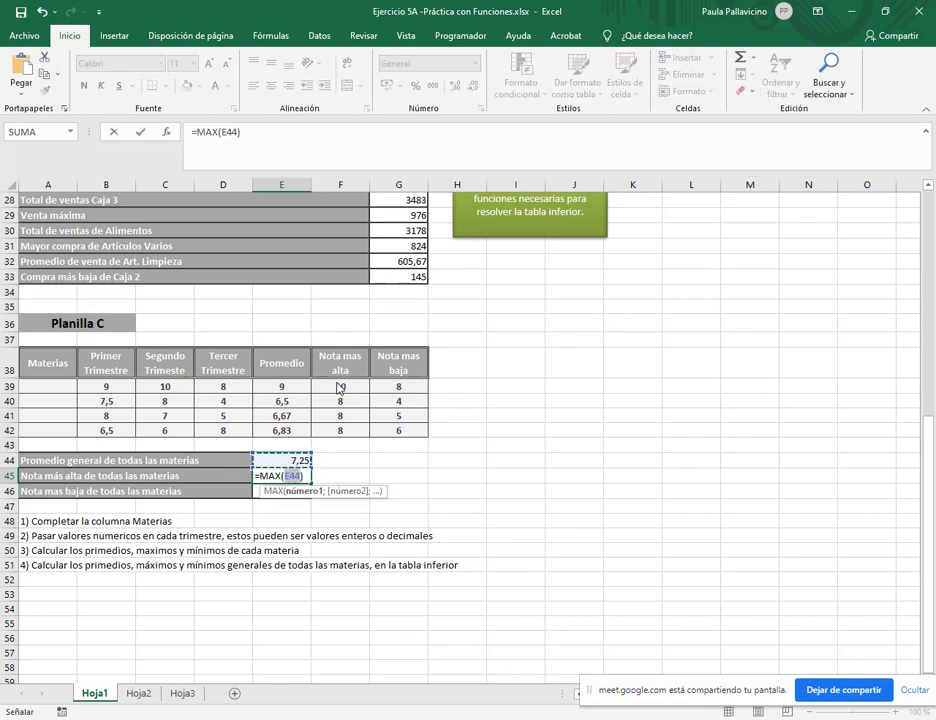
drag(340, 386, 343, 433)
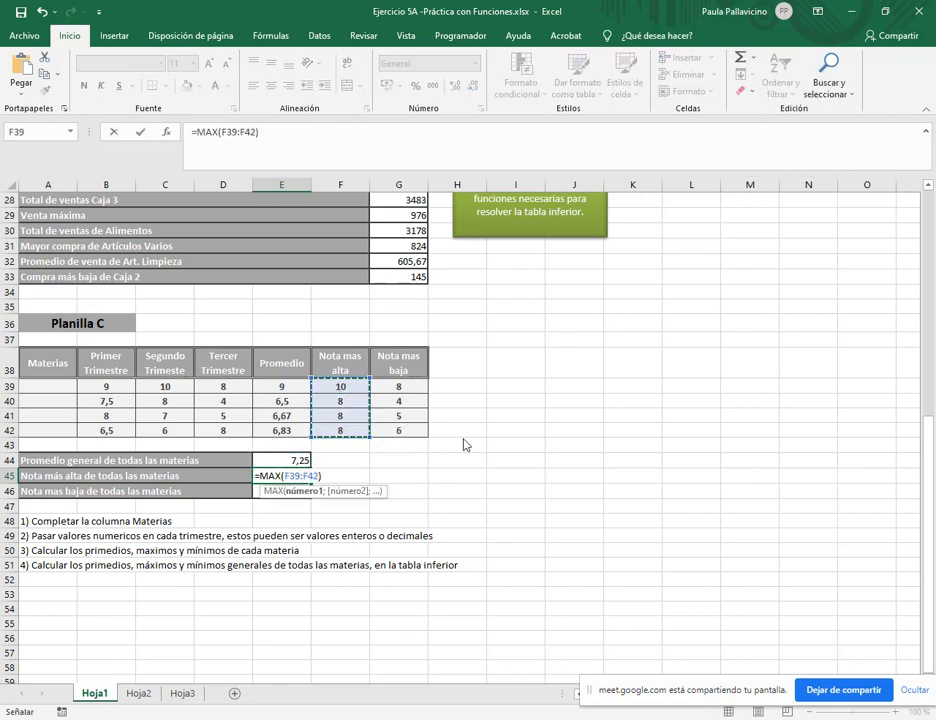
key(Return)
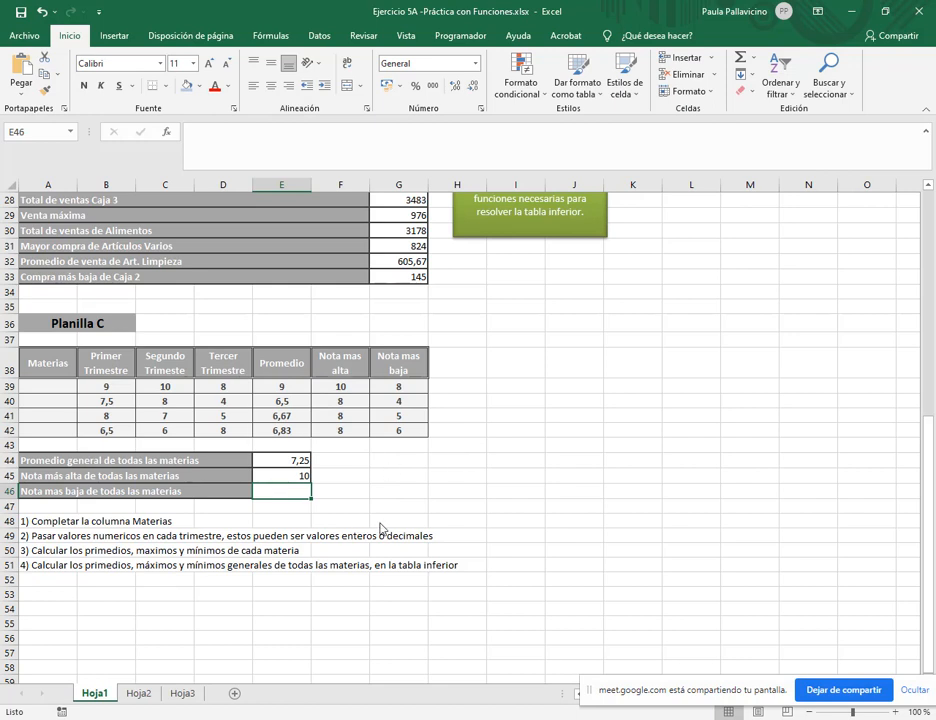
- Calculate the lowest grade of all subjects in E46 with MIN over G39:G42
click(758, 62)
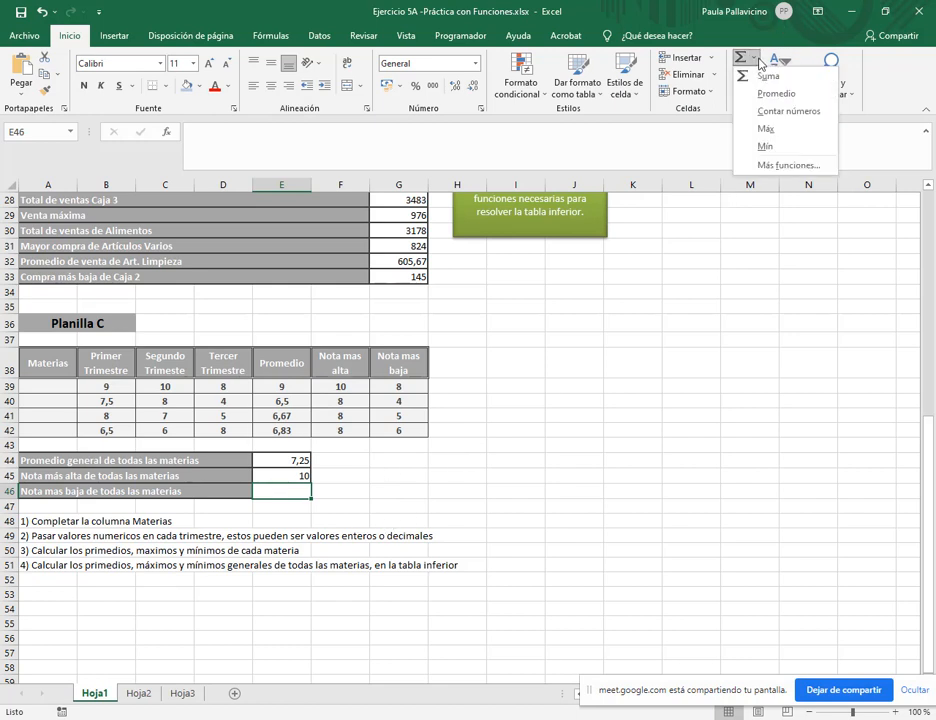
click(765, 146)
drag(405, 387, 421, 435)
key(Return)
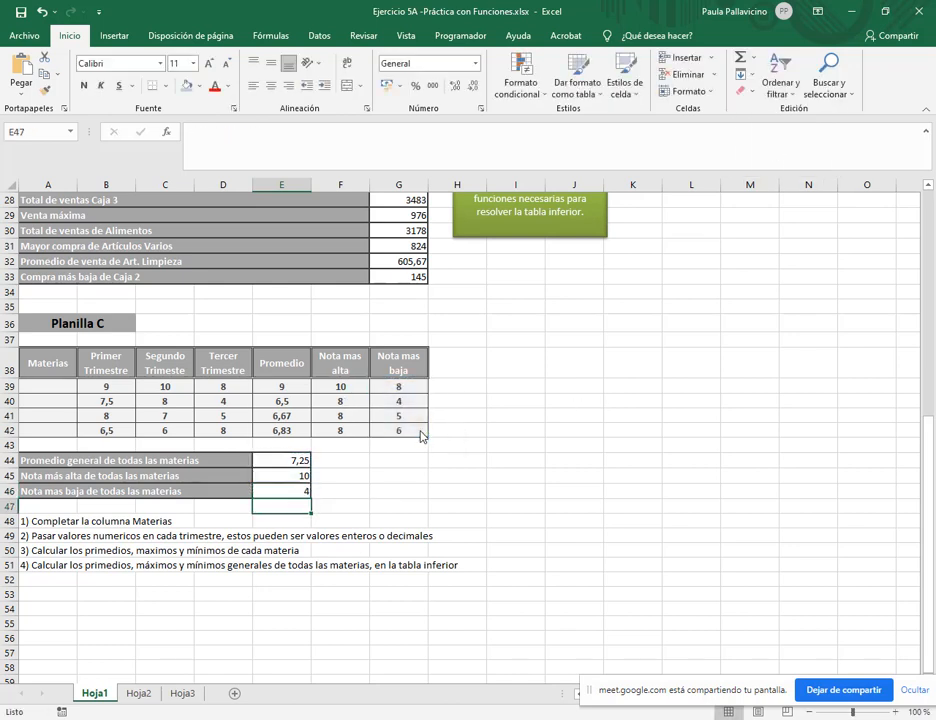
click(422, 491)
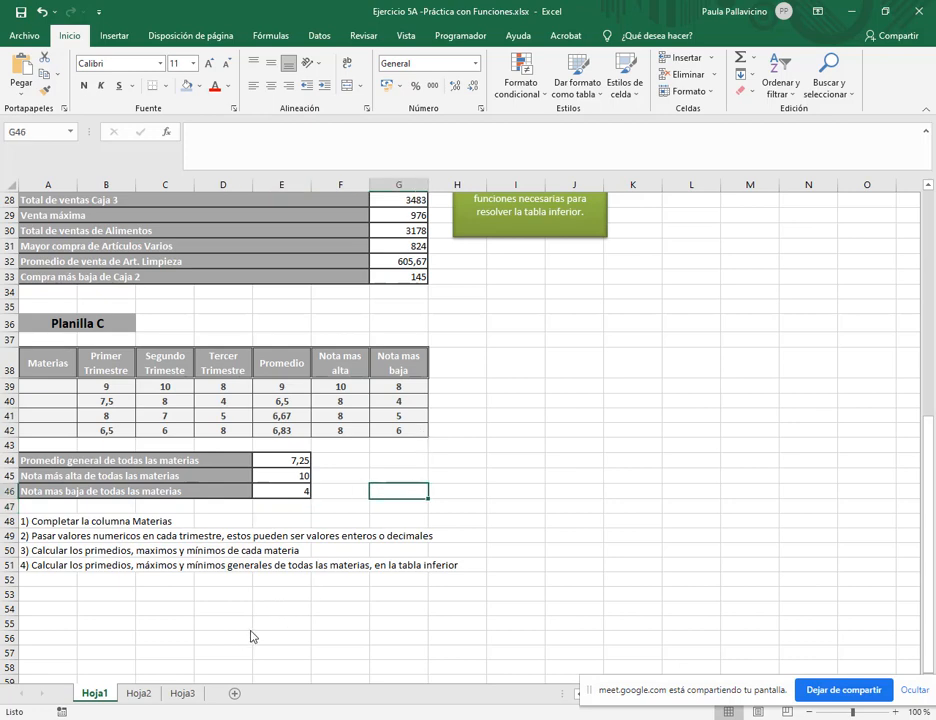
- Close the Ejercicio 5A workbook without saving its changes
scroll(252, 636, up, 5)
click(709, 376)
scroll(400, 435, up, 4)
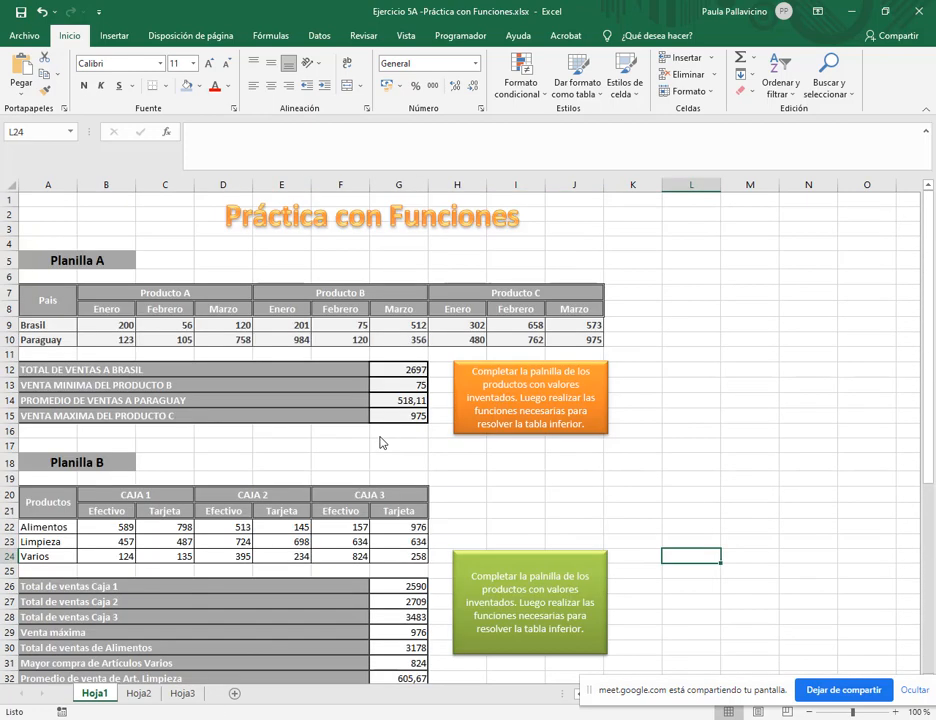
click(375, 466)
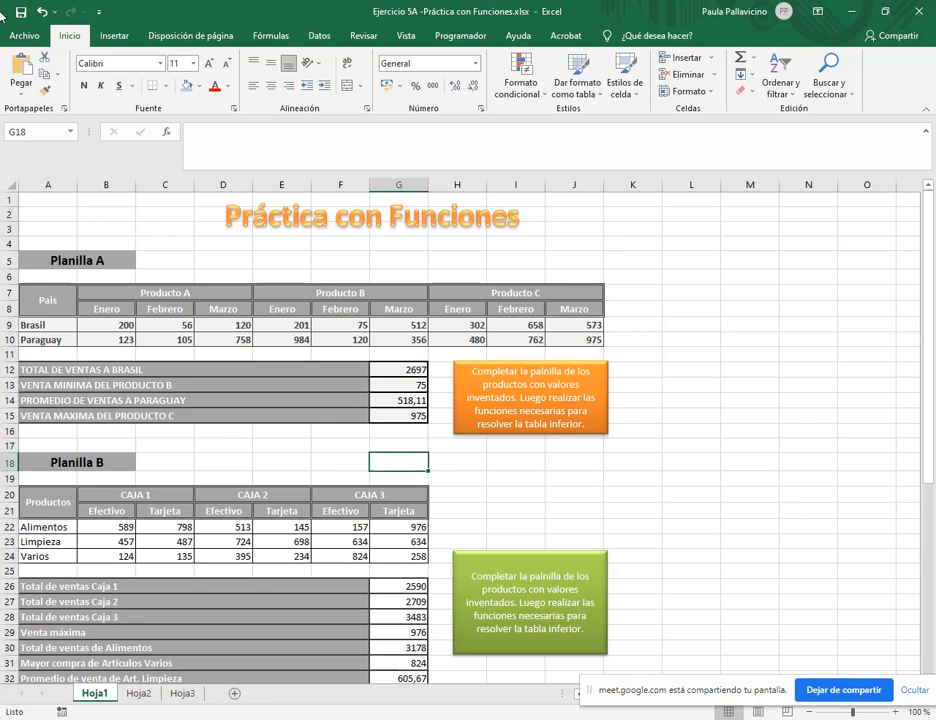
key(ctrl+w)
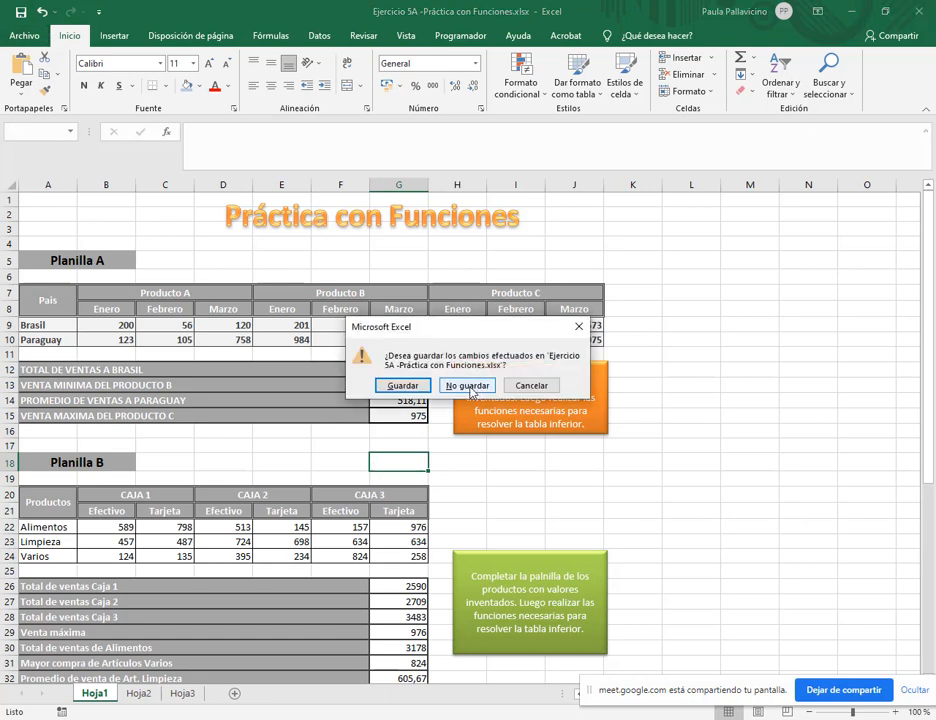
click(469, 386)
- Open the workbook Ejercicio 5B -Práctica con Funciones Extra.xlsx from the CLASE 1 folder
key(alt+Tab)
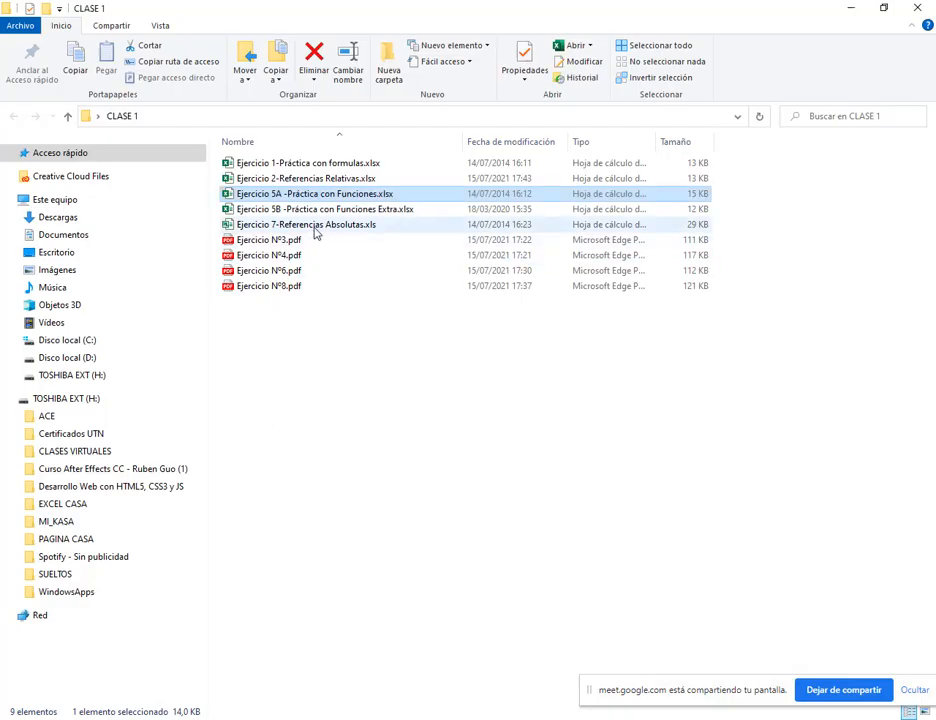
click(335, 209)
key(alt+Tab)
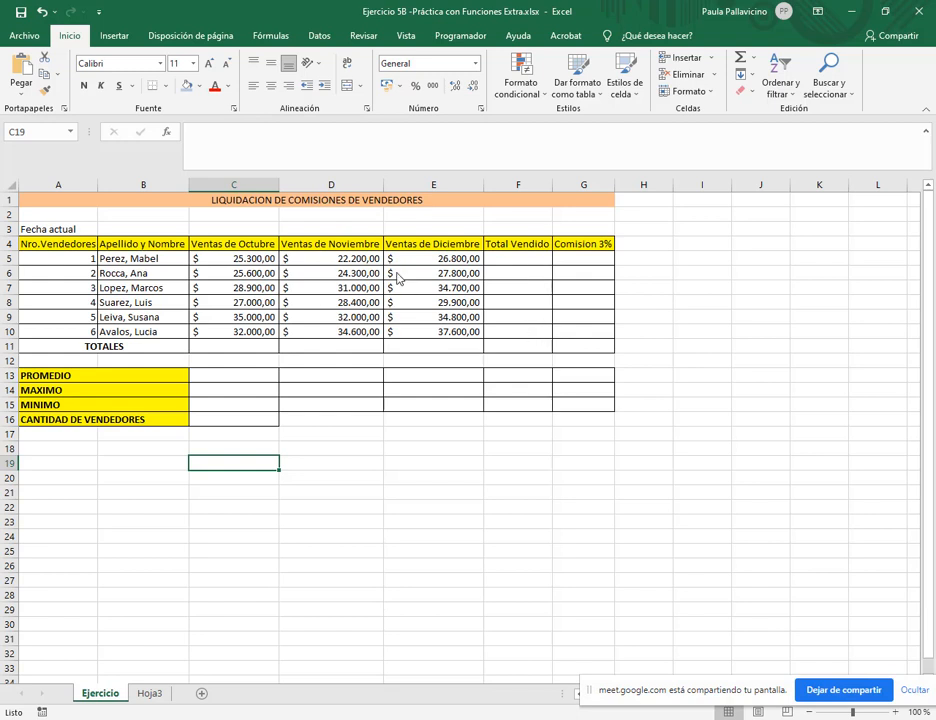
- Examine the commission sheet's title, the first seller's monthly sales and the empty Total Vendido and Comision 3% columns
click(288, 201)
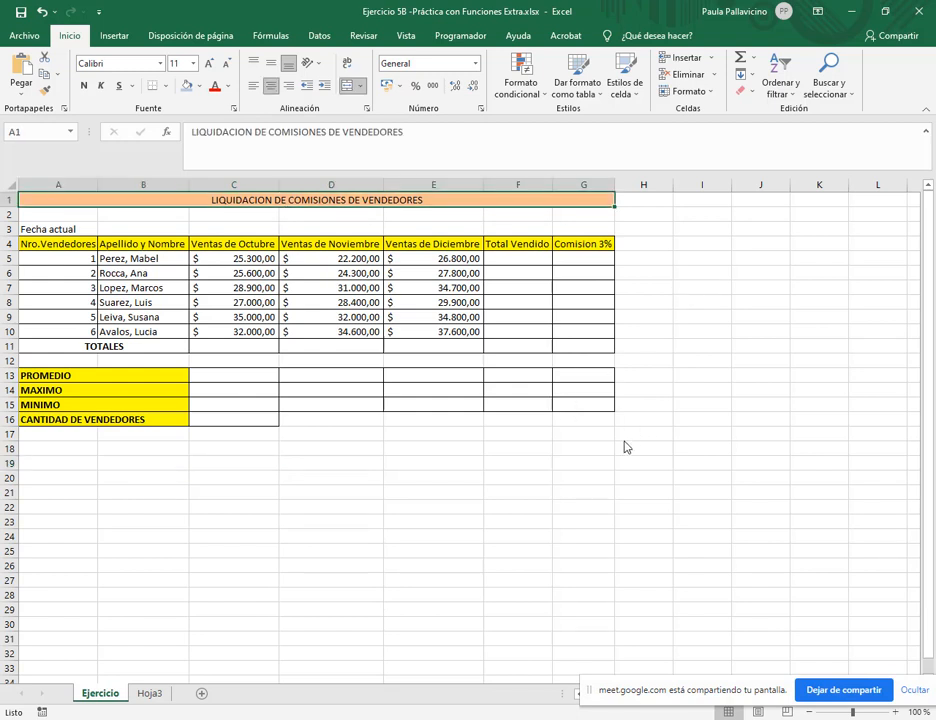
click(500, 263)
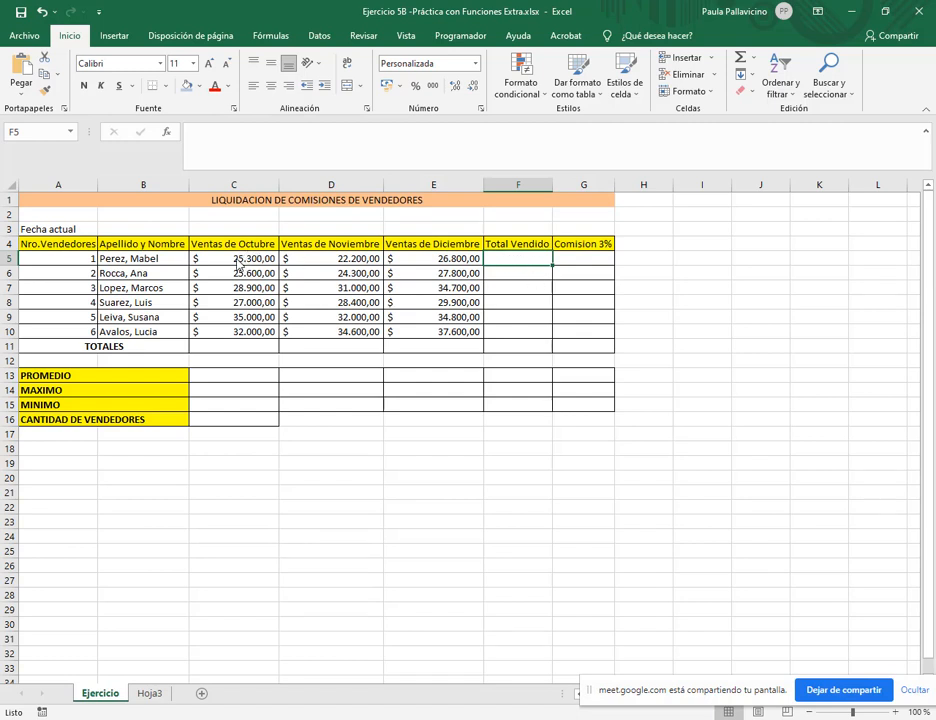
drag(240, 263, 428, 259)
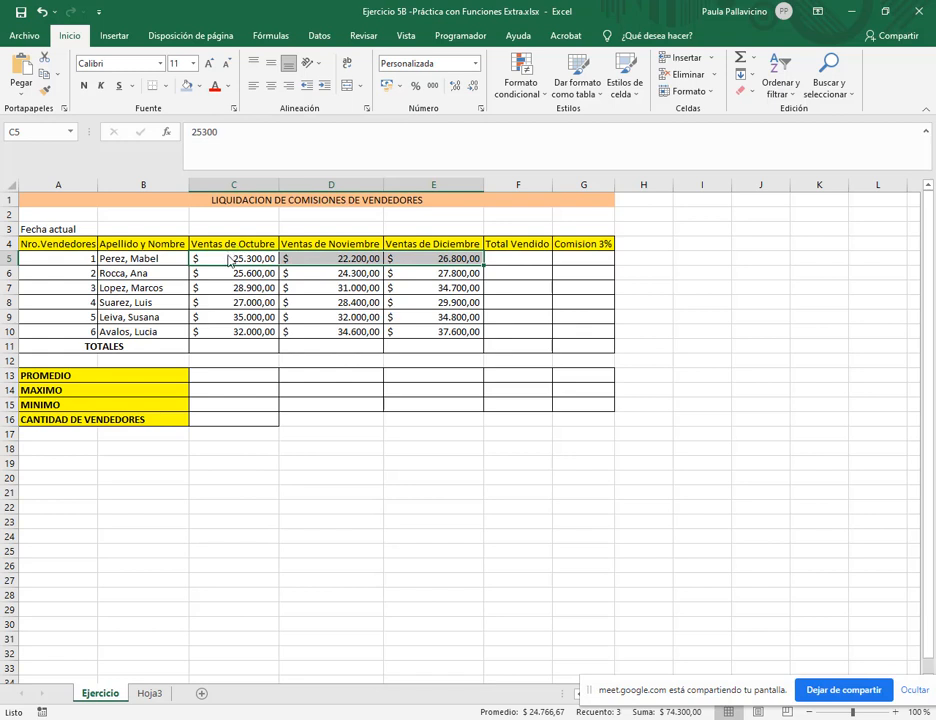
drag(229, 262, 430, 262)
click(572, 262)
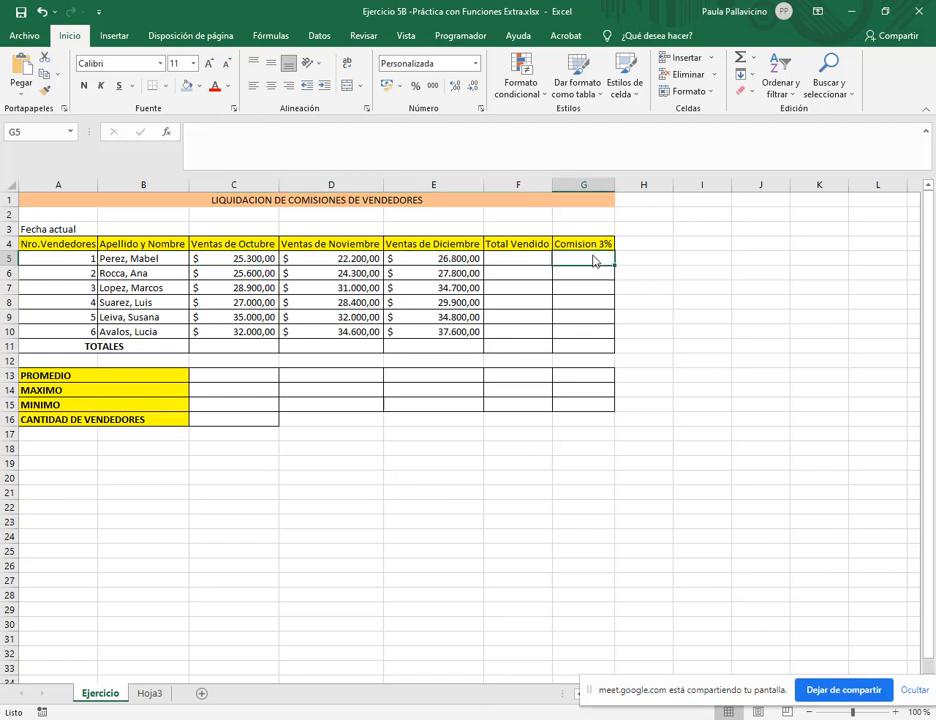
drag(522, 261, 522, 331)
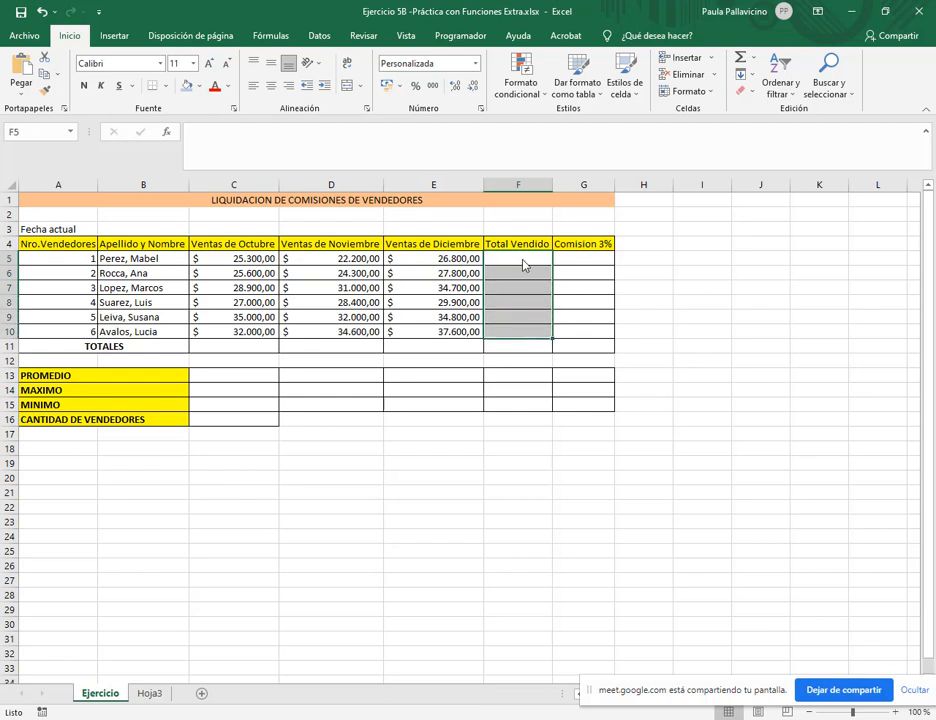
click(523, 262)
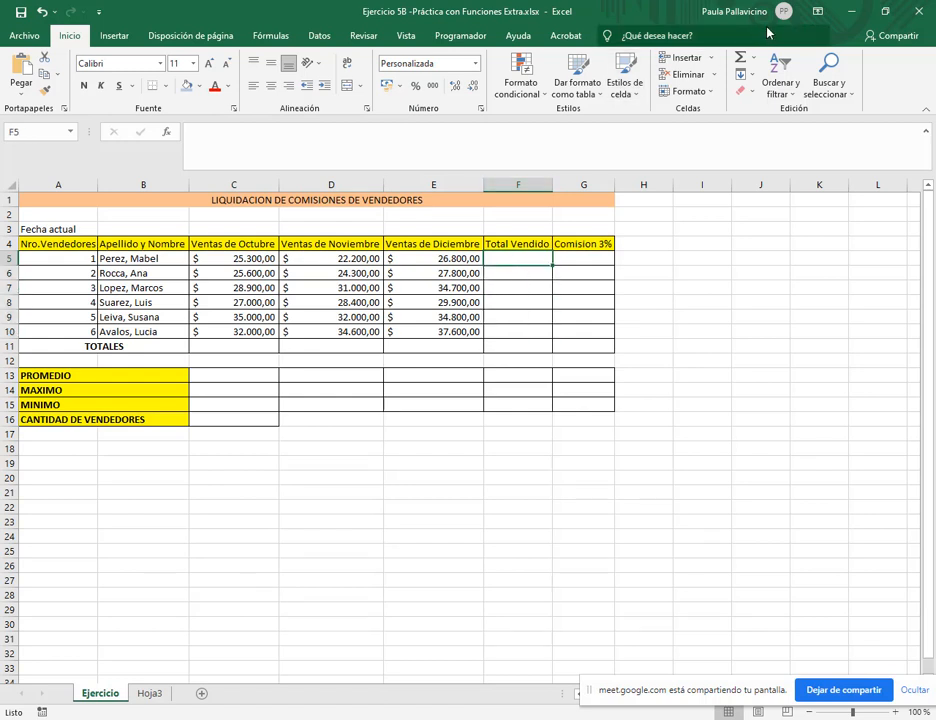
click(756, 58)
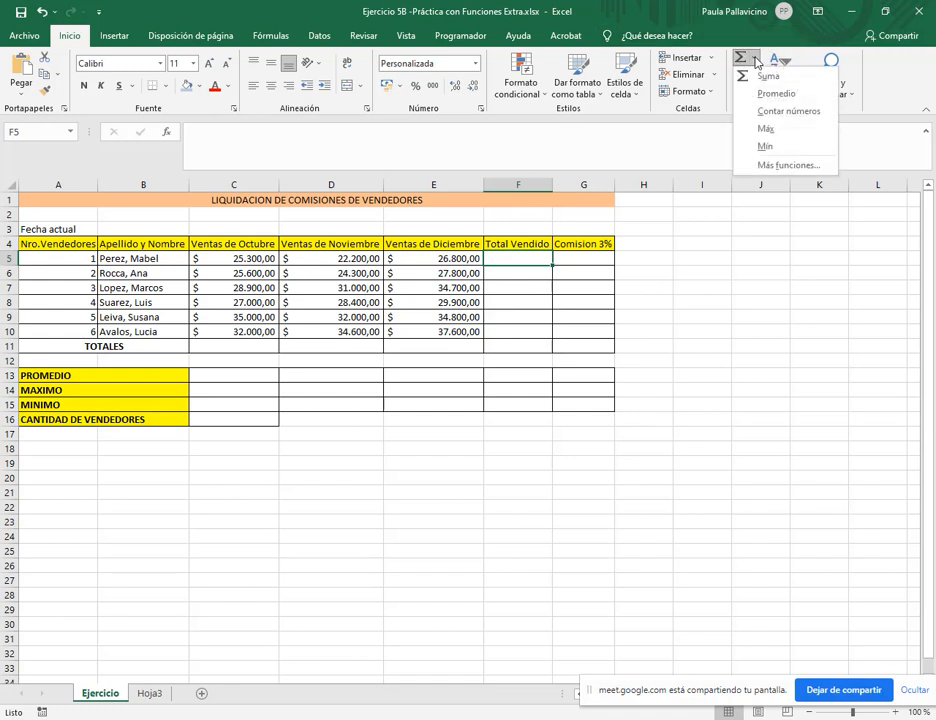
click(762, 76)
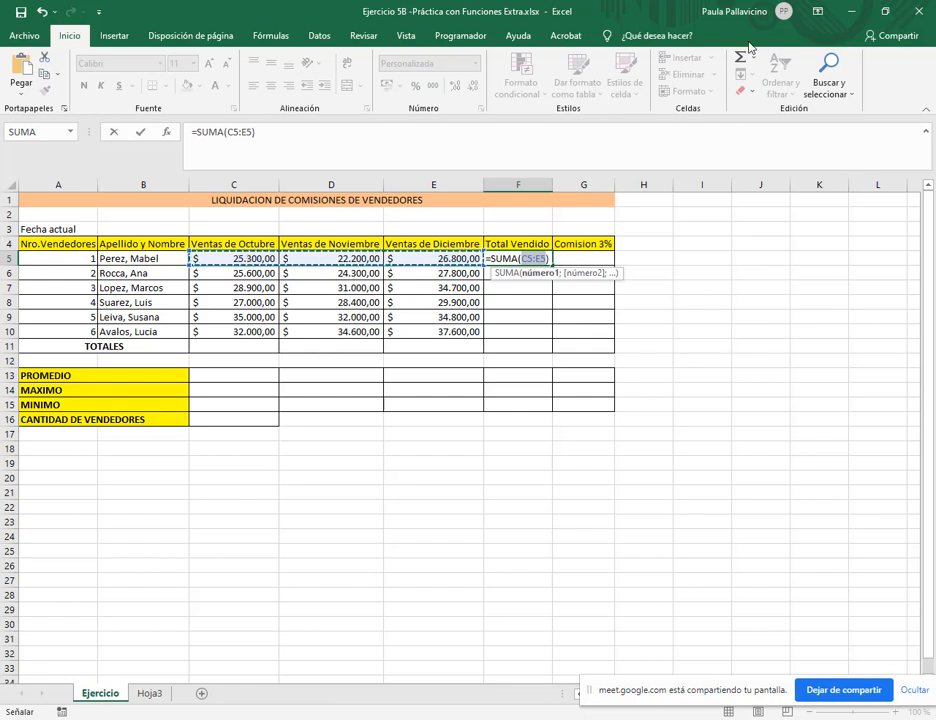
key(Escape)
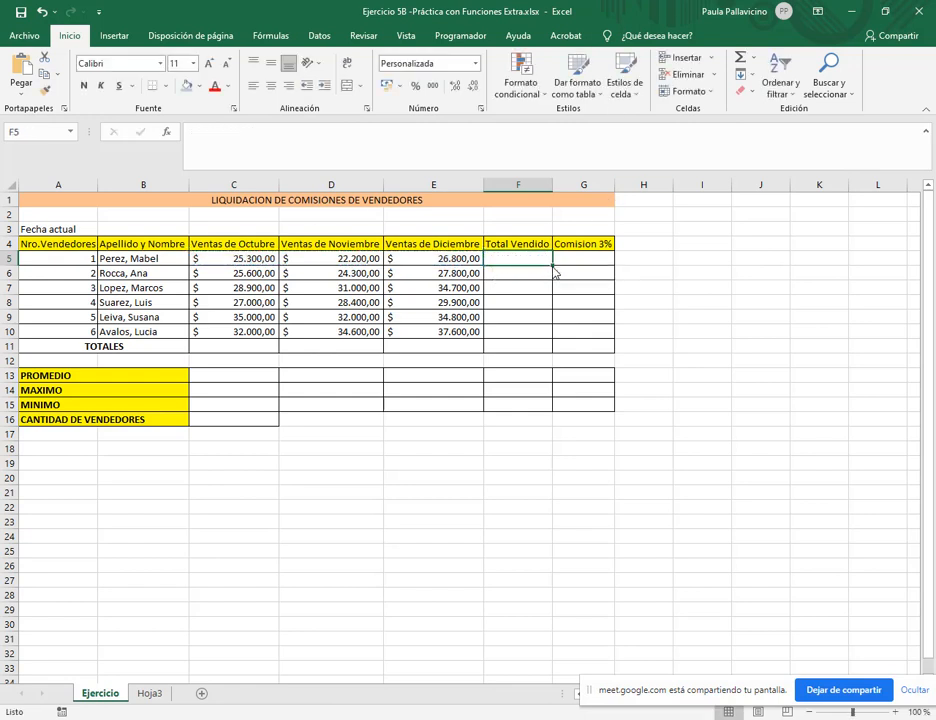
- Try the first seller's total in F5 with the formula =C5+D5+E5, and clear the cell
text(=)
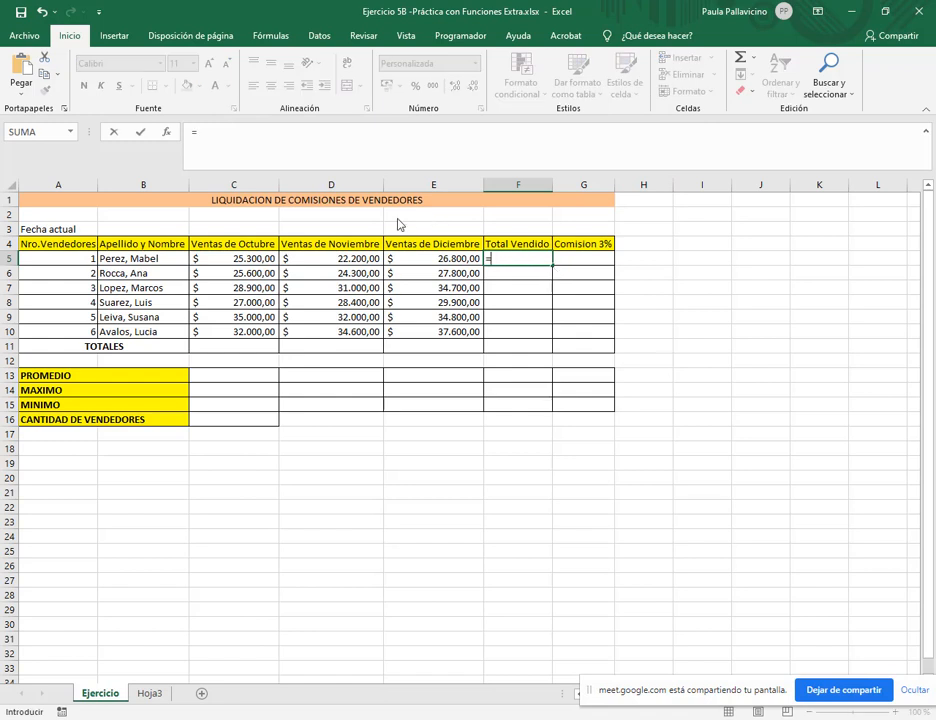
click(265, 258)
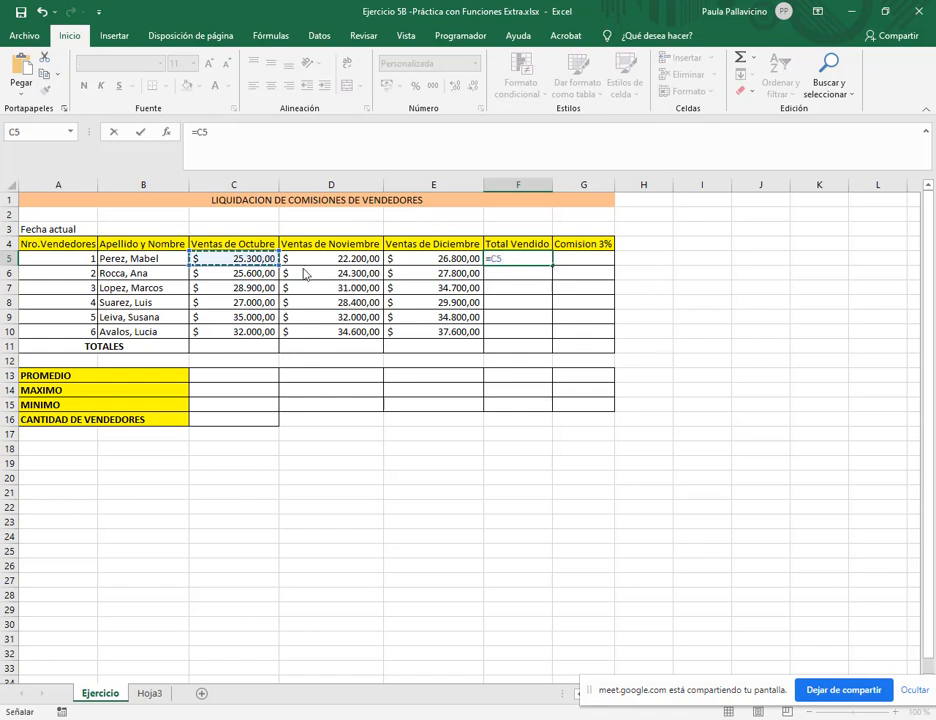
text(+)
click(313, 260)
text(+)
click(415, 262)
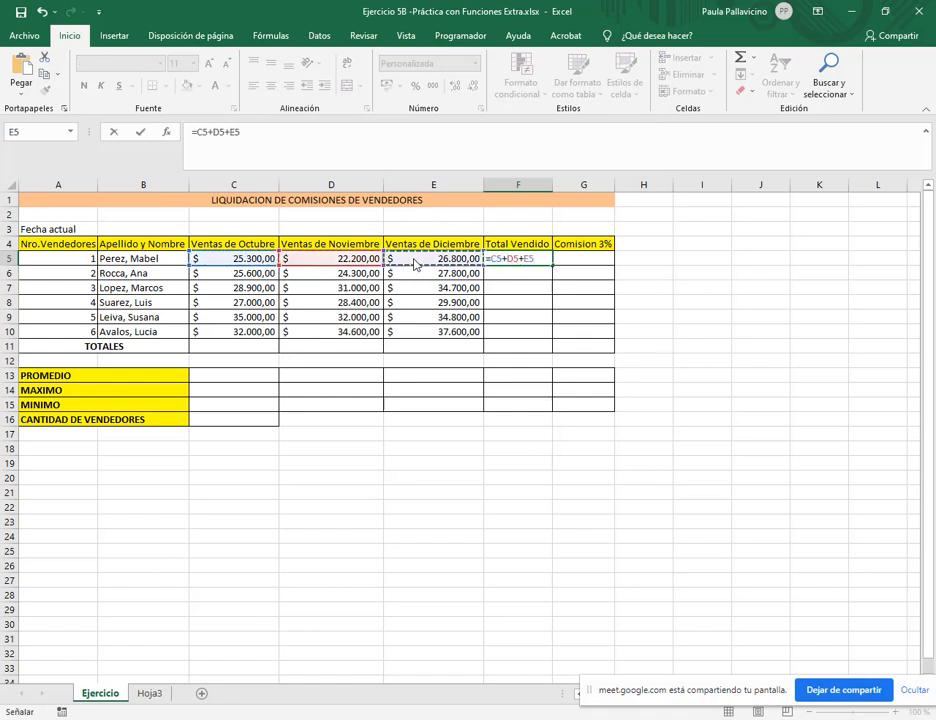
key(ctrl+Return)
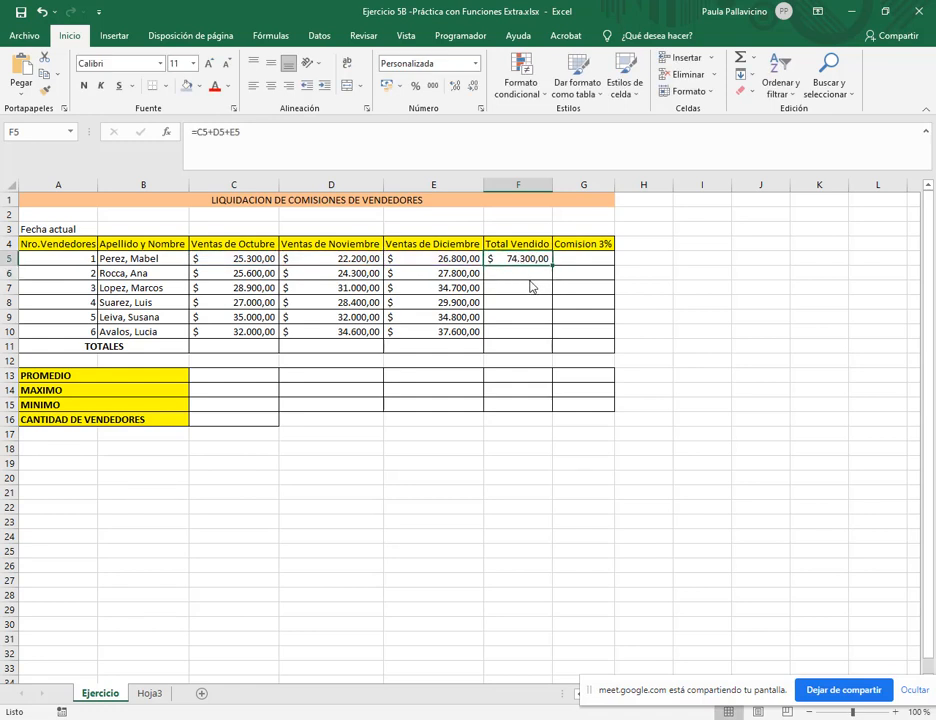
key(Delete)
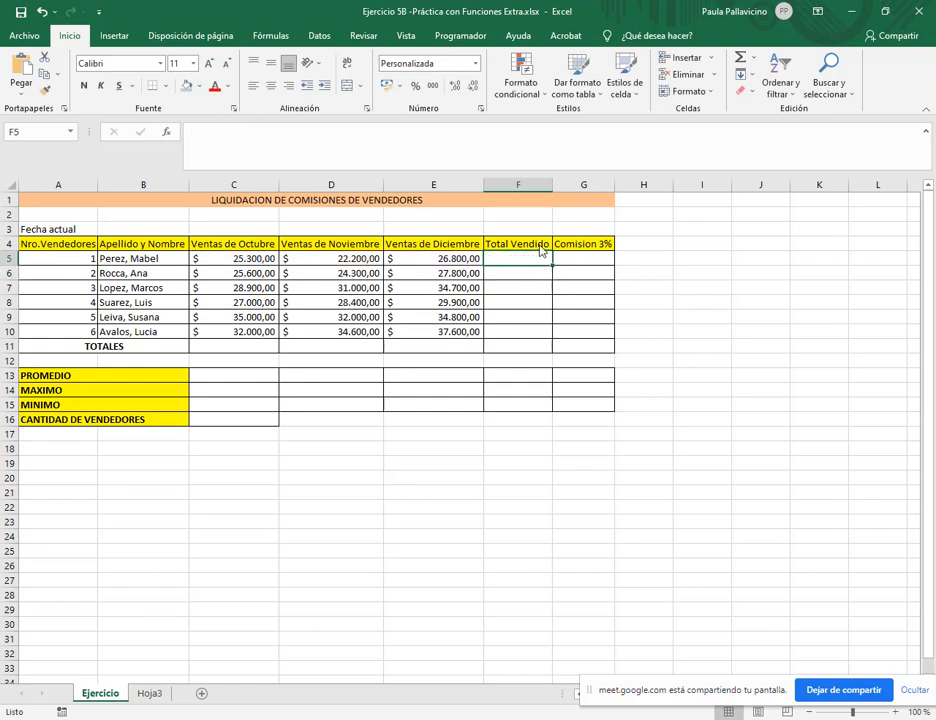
- Calculate the first seller's Total Vendido in F5 with SUMA over C5:E5 and fill the formula down to F10
click(755, 62)
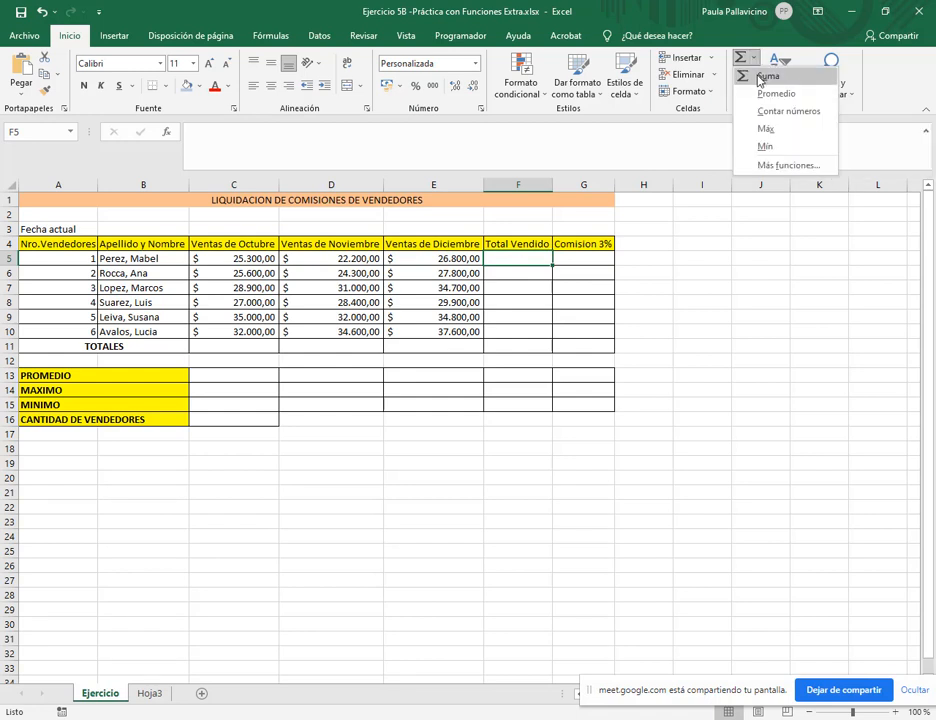
click(762, 75)
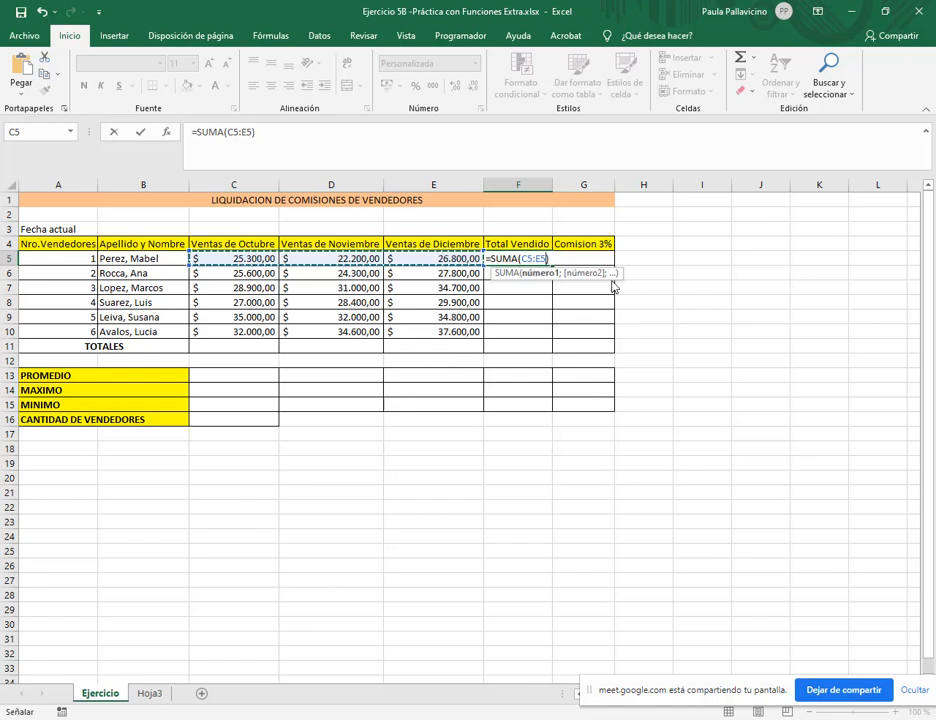
key(Return)
click(510, 259)
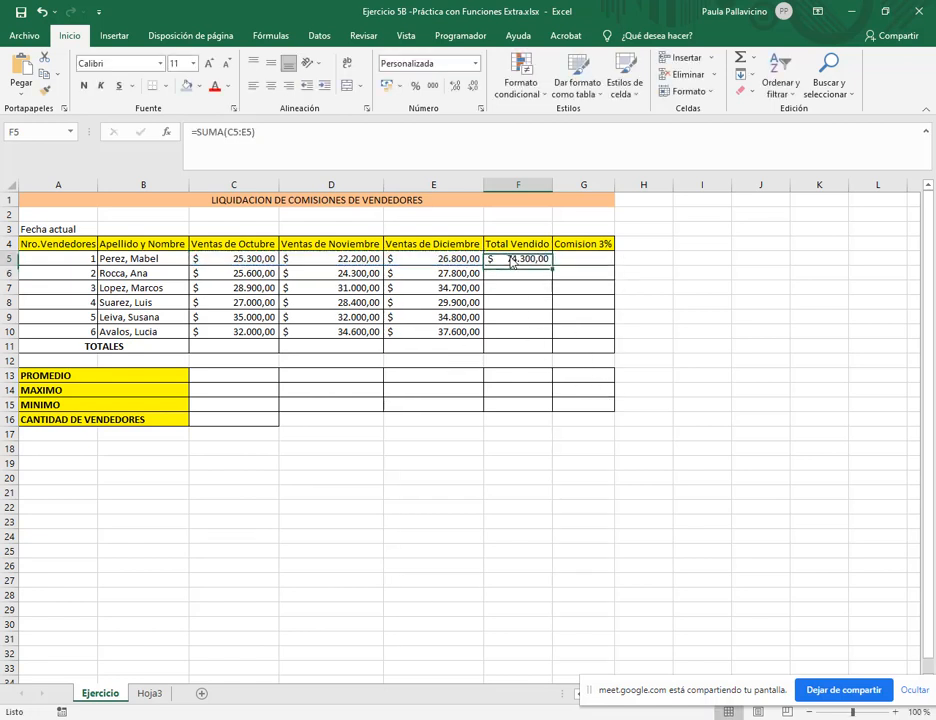
drag(552, 267, 548, 335)
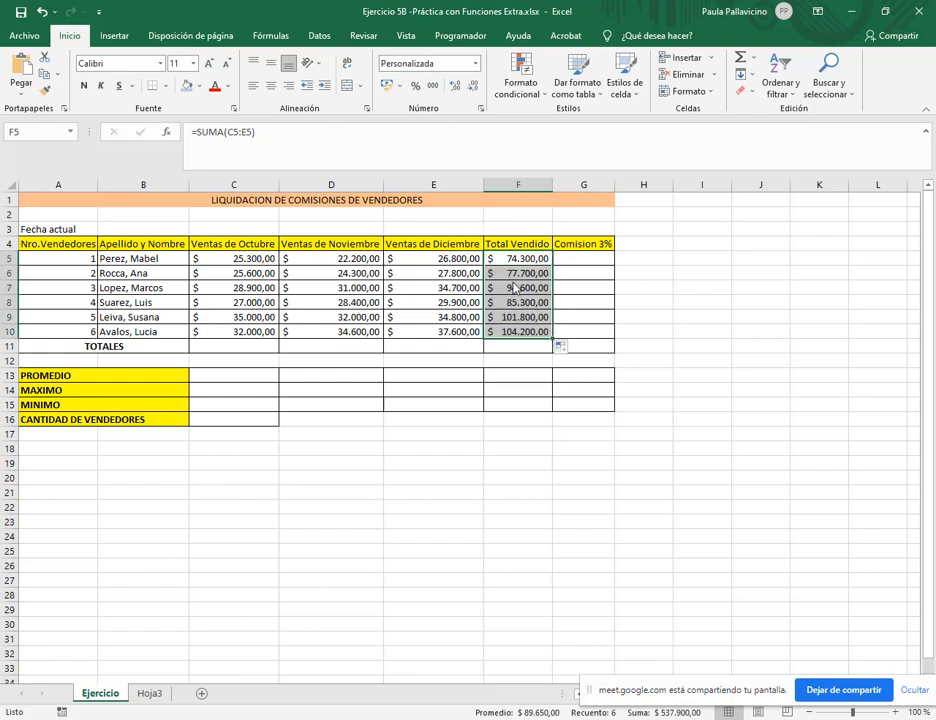
click(509, 279)
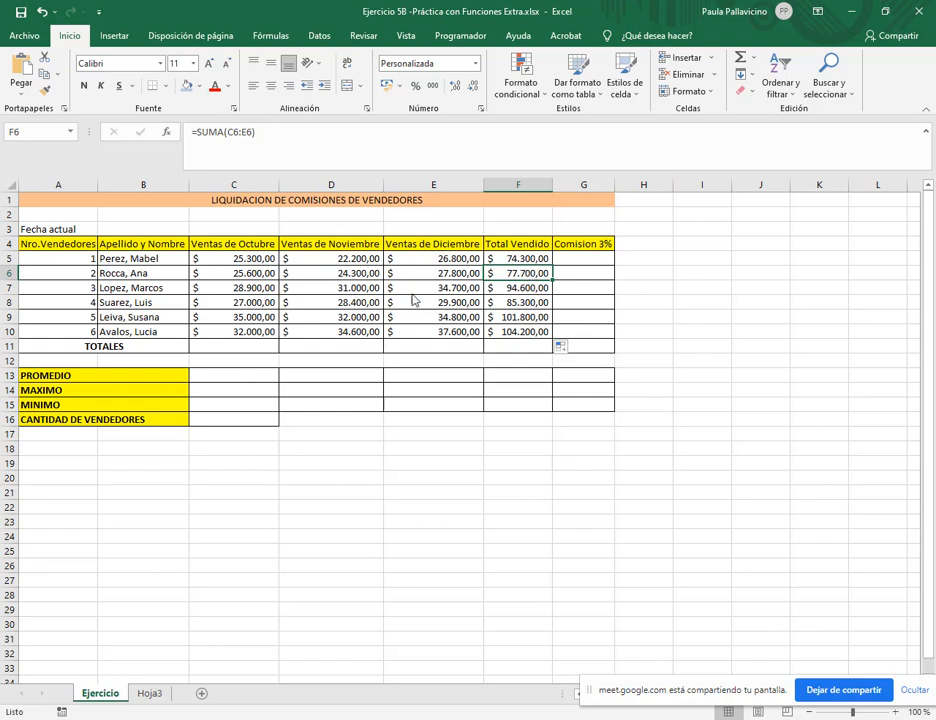
- Calculate the first seller's Comision 3% in G5 with the formula =F5*3% and fill it down to G10
click(575, 262)
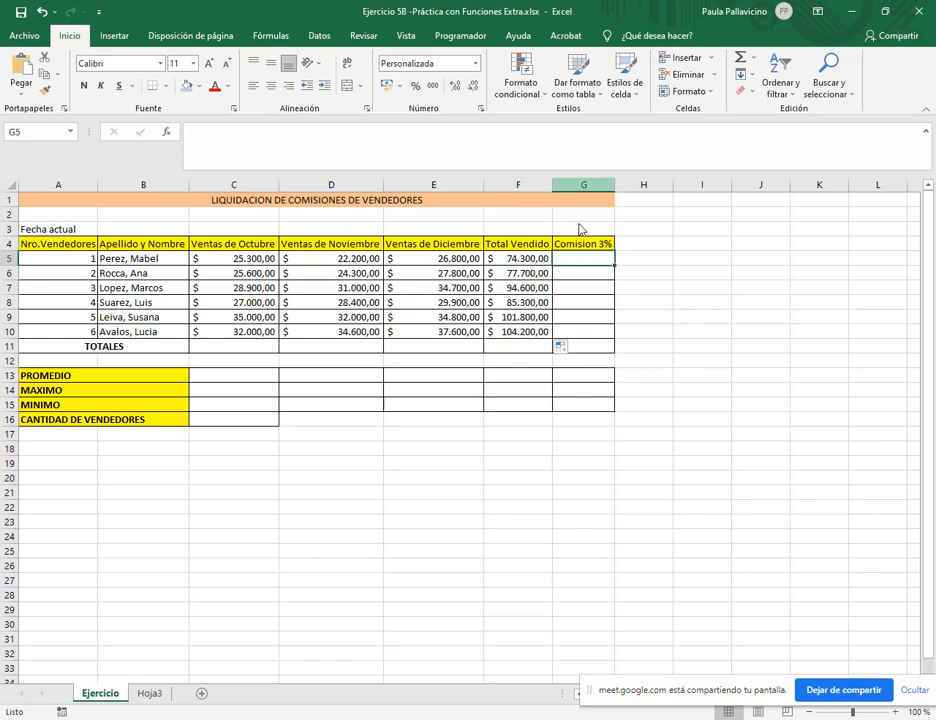
text(=)
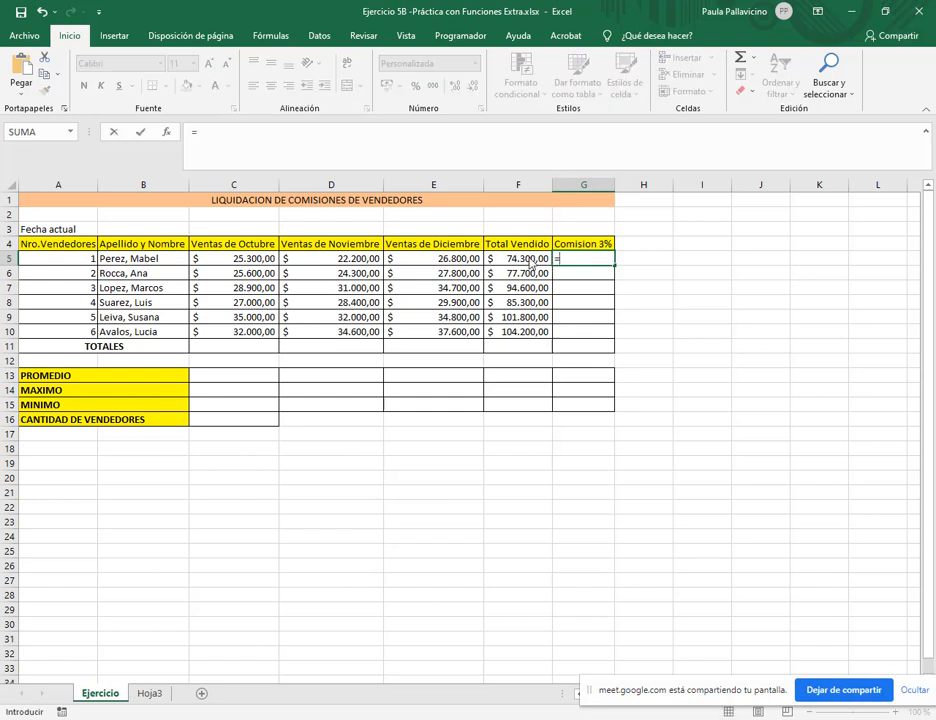
key(Left)
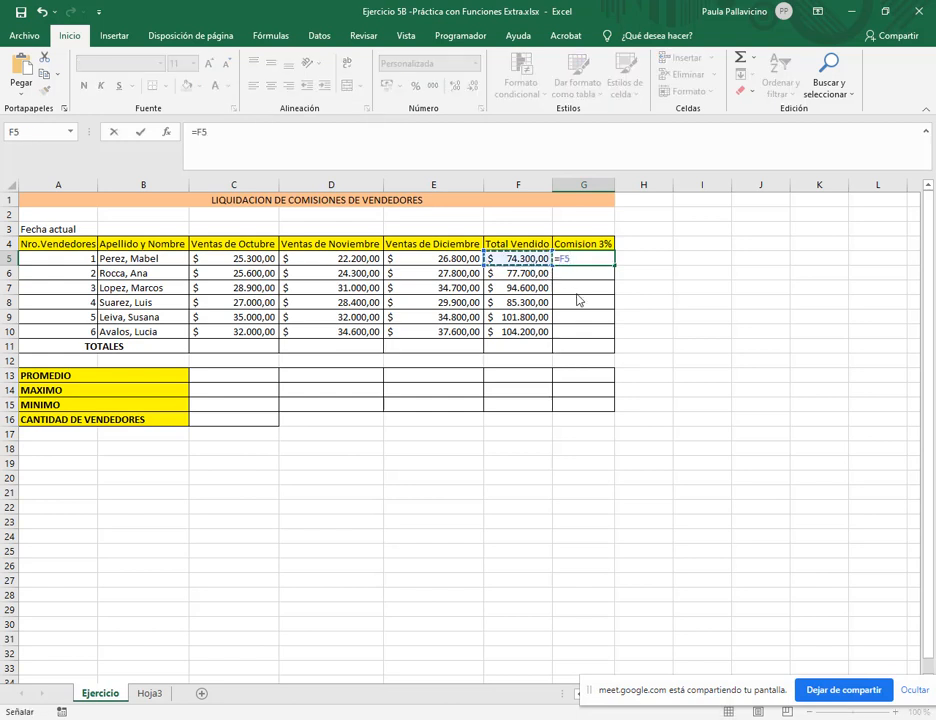
text(*)
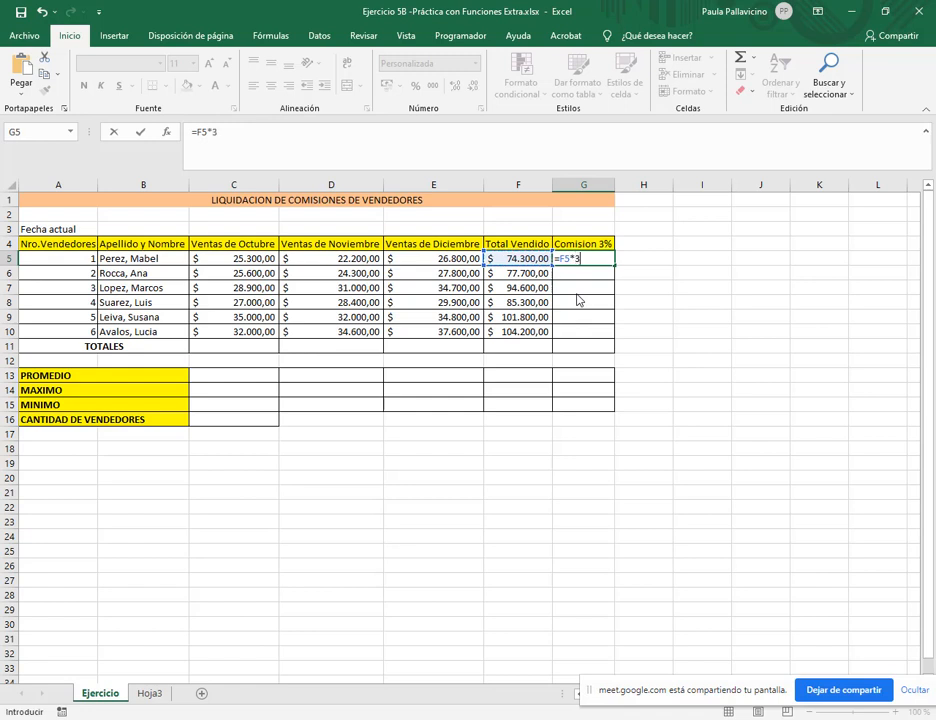
text(3%)
key(Return)
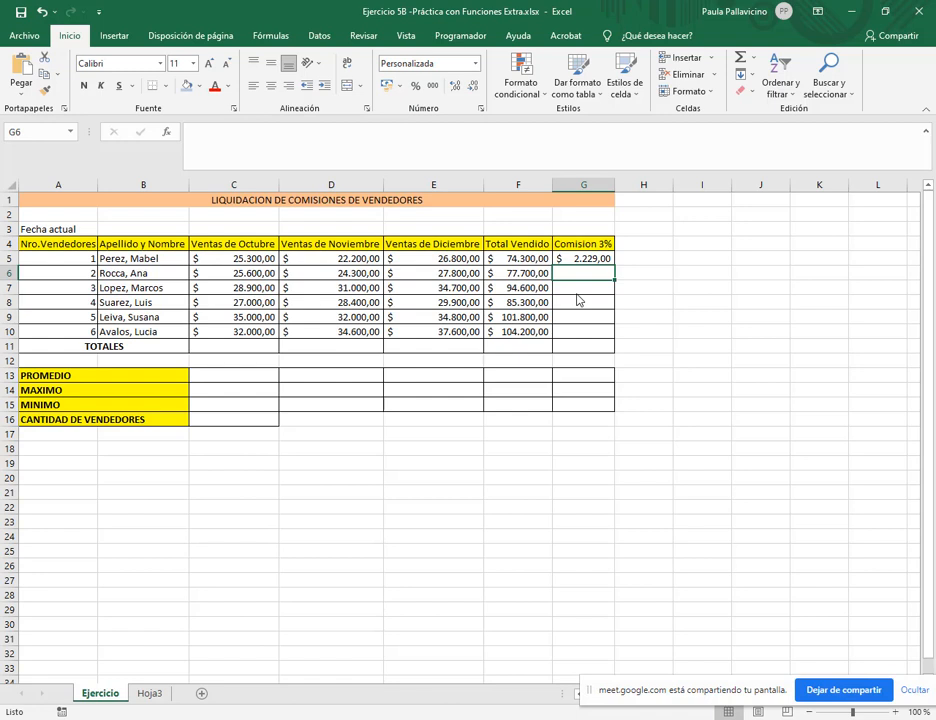
click(598, 260)
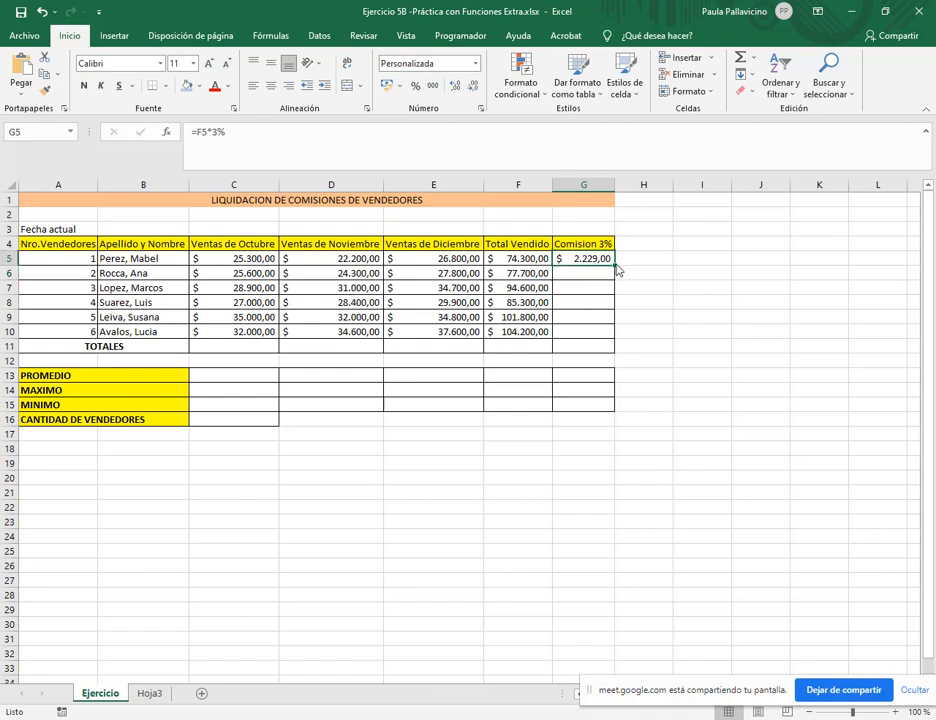
drag(616, 268, 606, 338)
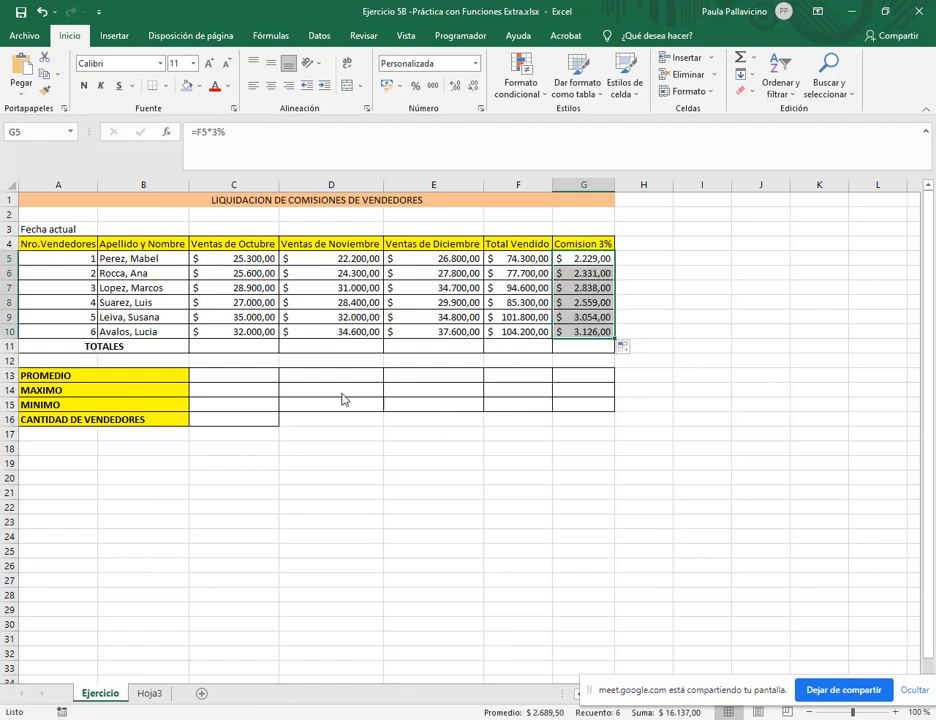
- Examine which columns the TOTALES row has to add up, from Ventas de Octubre through Comision 3%
click(121, 347)
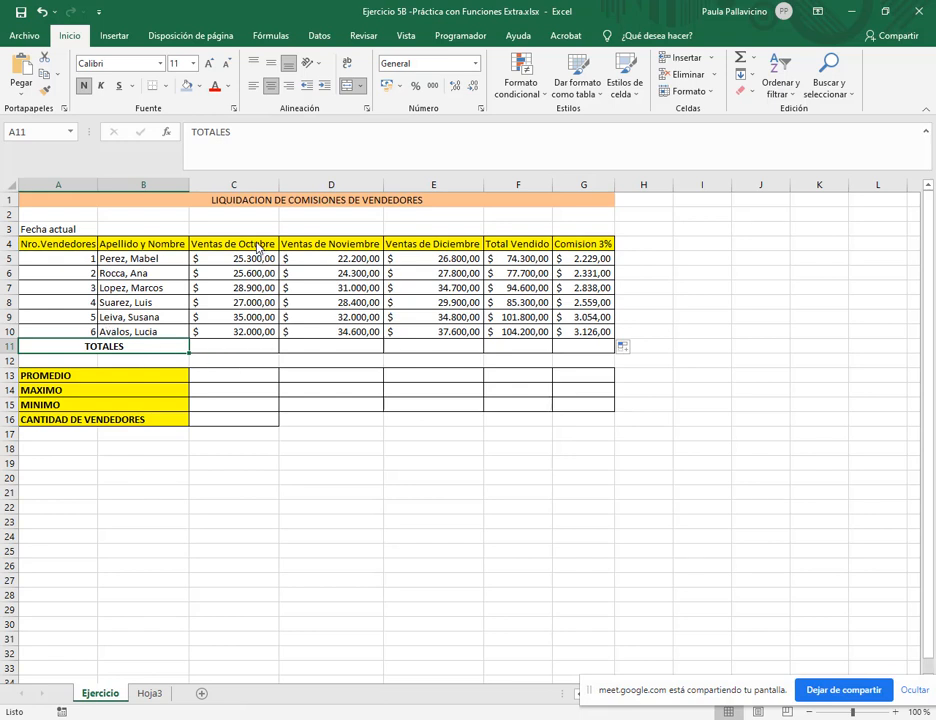
drag(258, 246, 257, 335)
drag(313, 247, 343, 346)
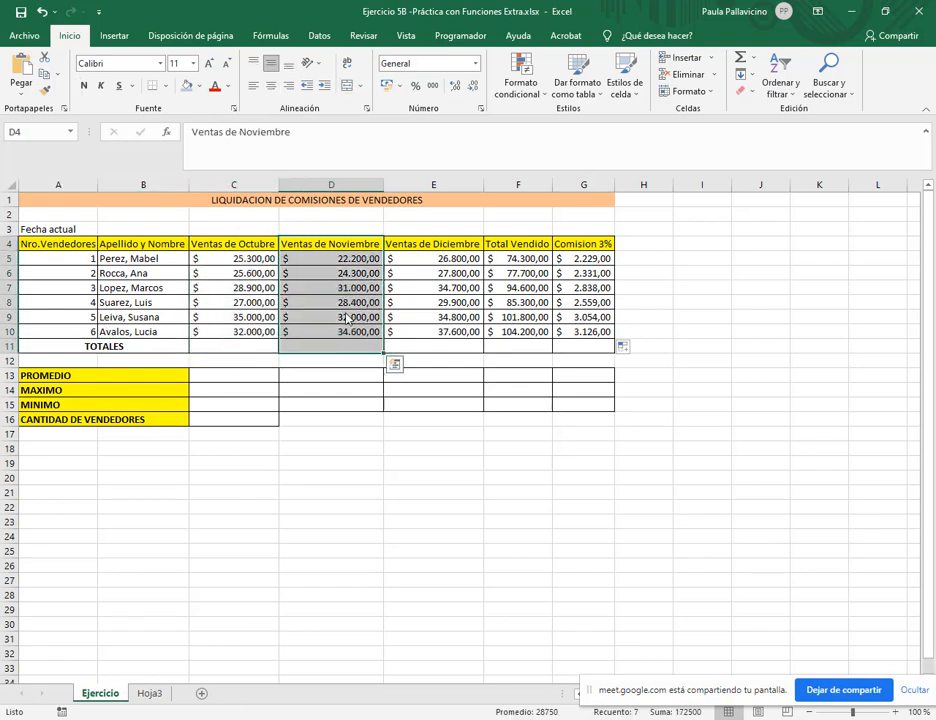
drag(418, 245, 418, 355)
click(516, 244)
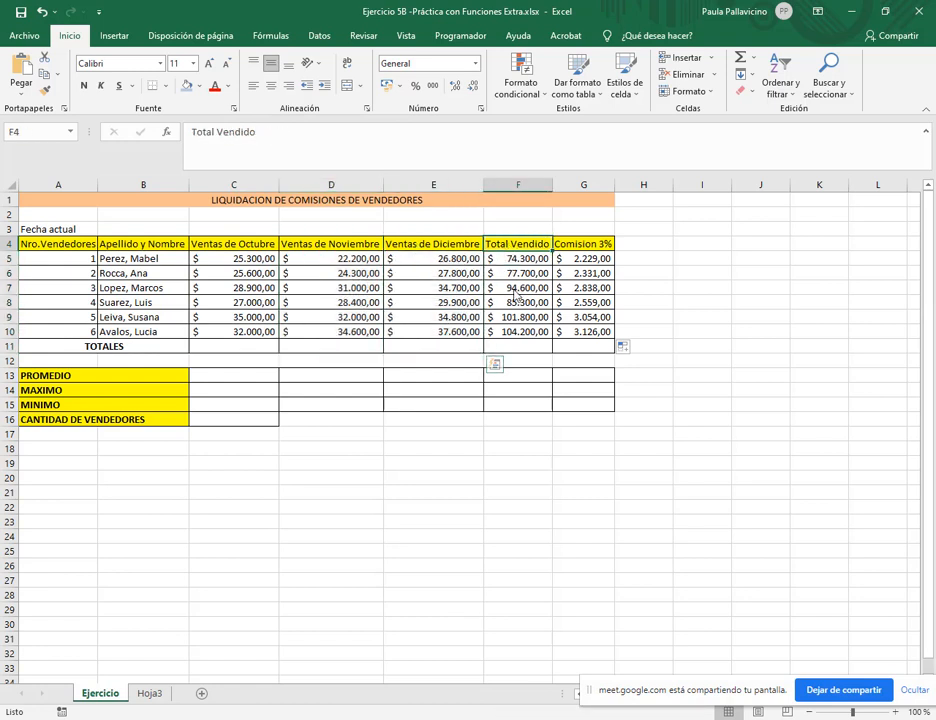
drag(516, 296, 518, 350)
drag(583, 244, 585, 350)
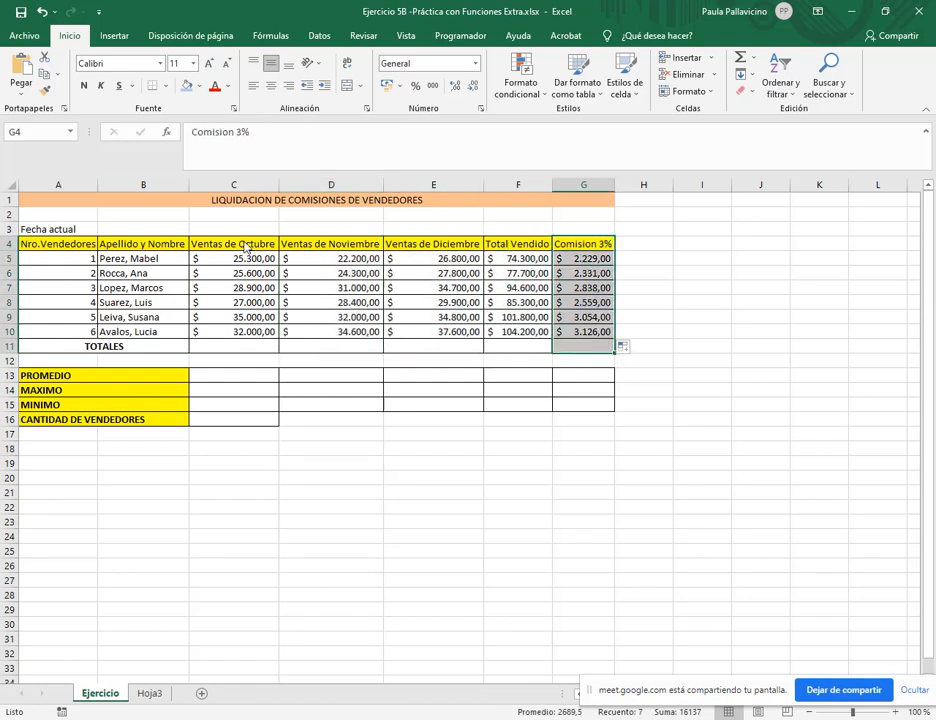
- Fill the TOTALES row from C11 to G11 with SUMA totals of rows 5 to 10 in each column
drag(244, 244, 257, 355)
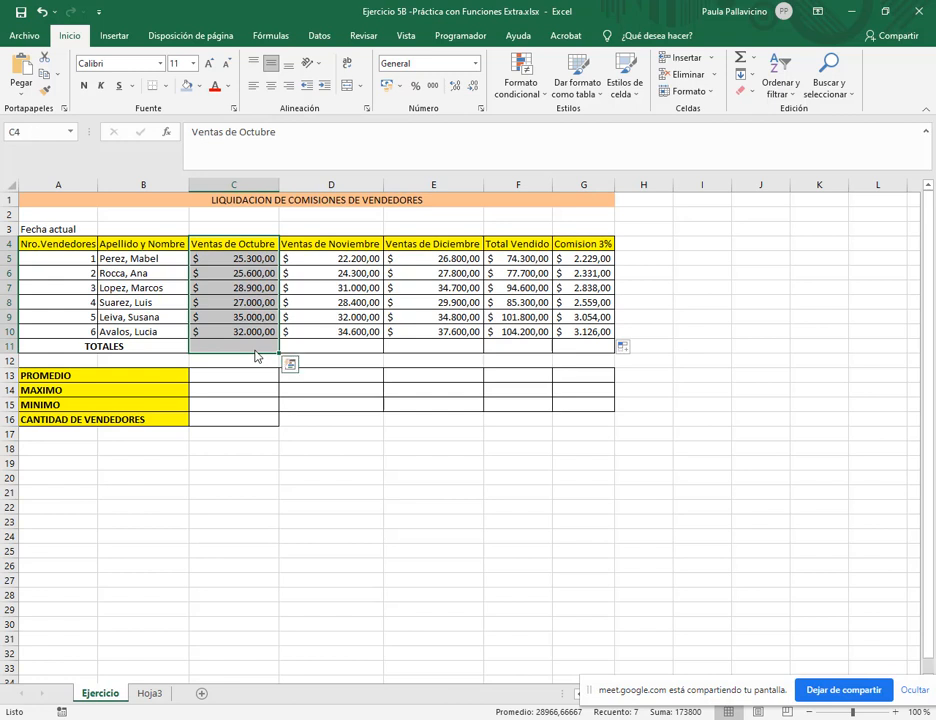
click(741, 62)
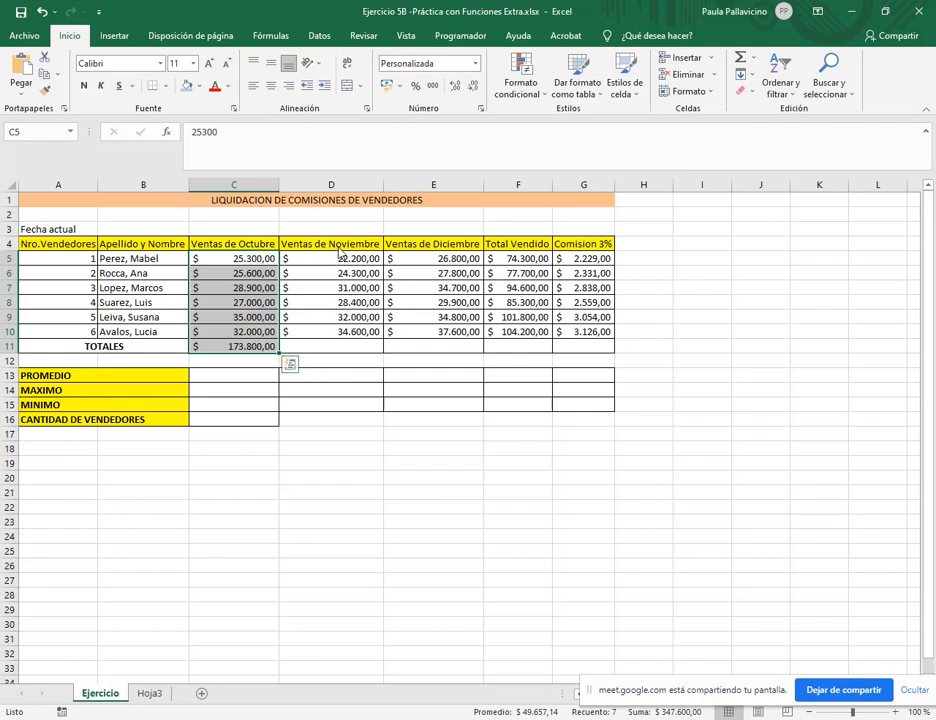
drag(337, 247, 581, 355)
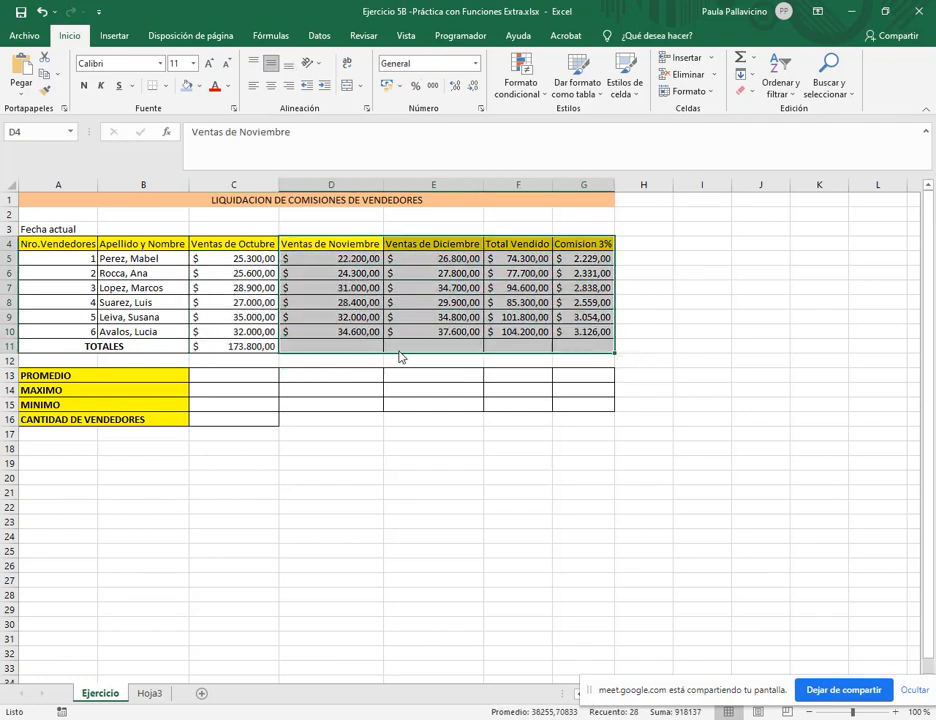
click(742, 62)
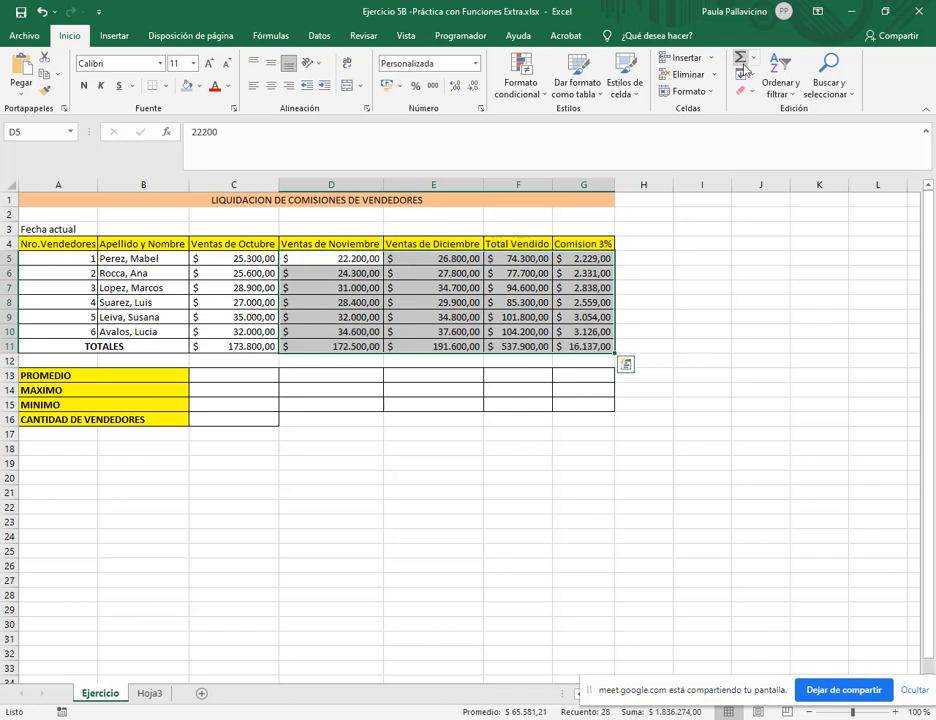
click(583, 349)
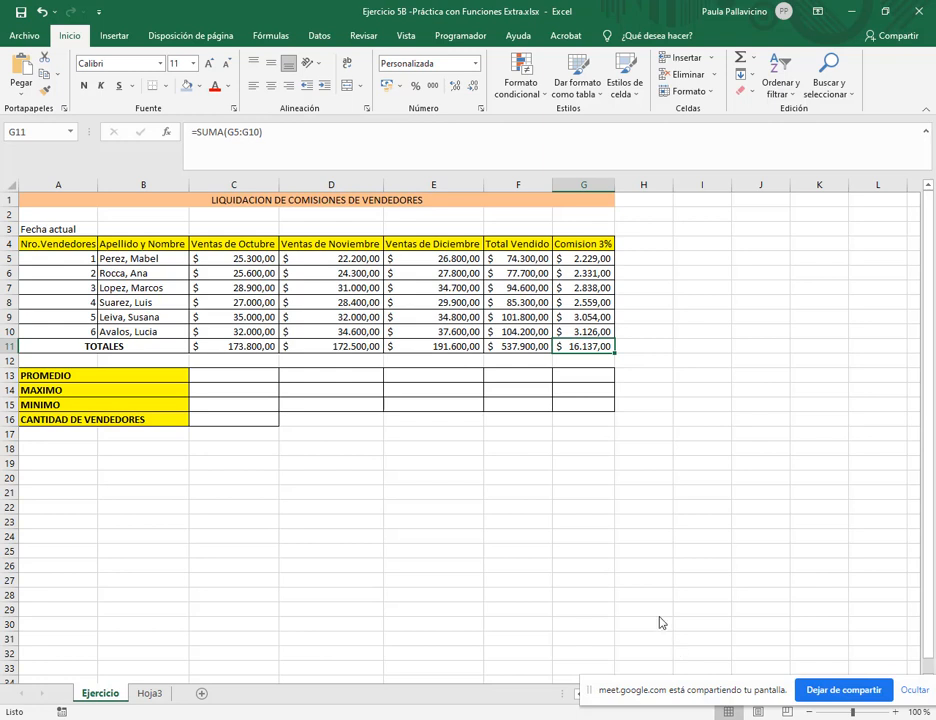
- Calculate the October sales average in C13 with PROMEDIO over C5:C10, leaving out the totals row
click(42, 378)
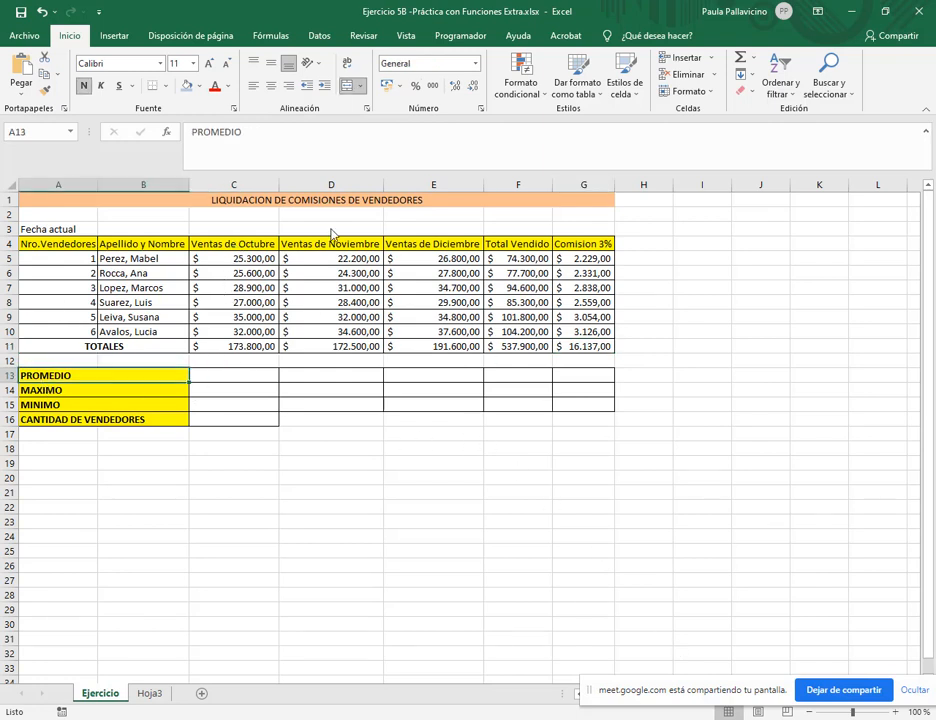
click(240, 383)
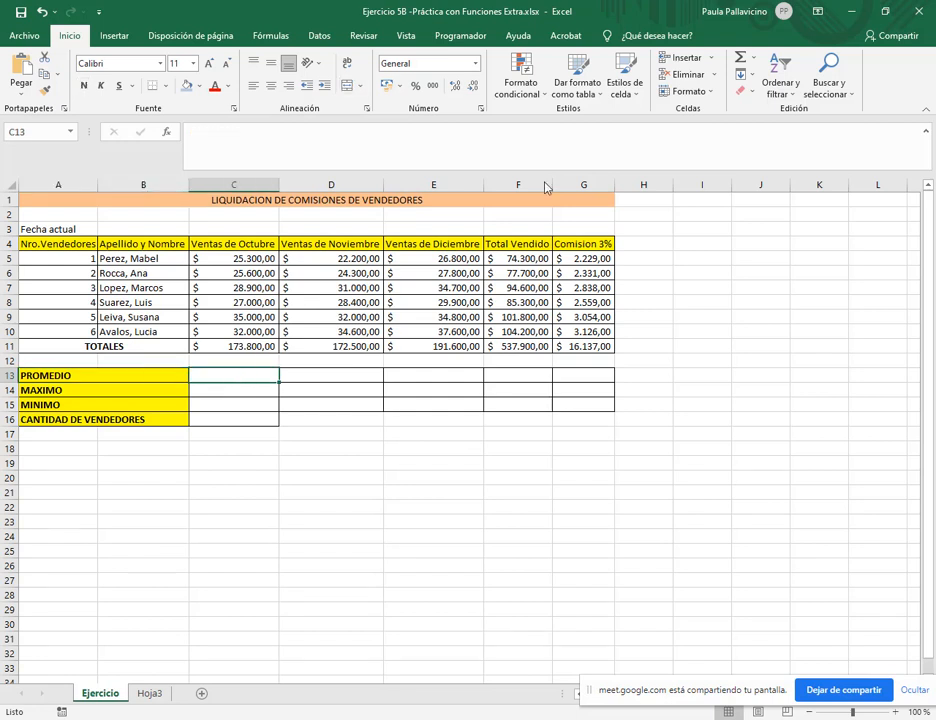
click(755, 58)
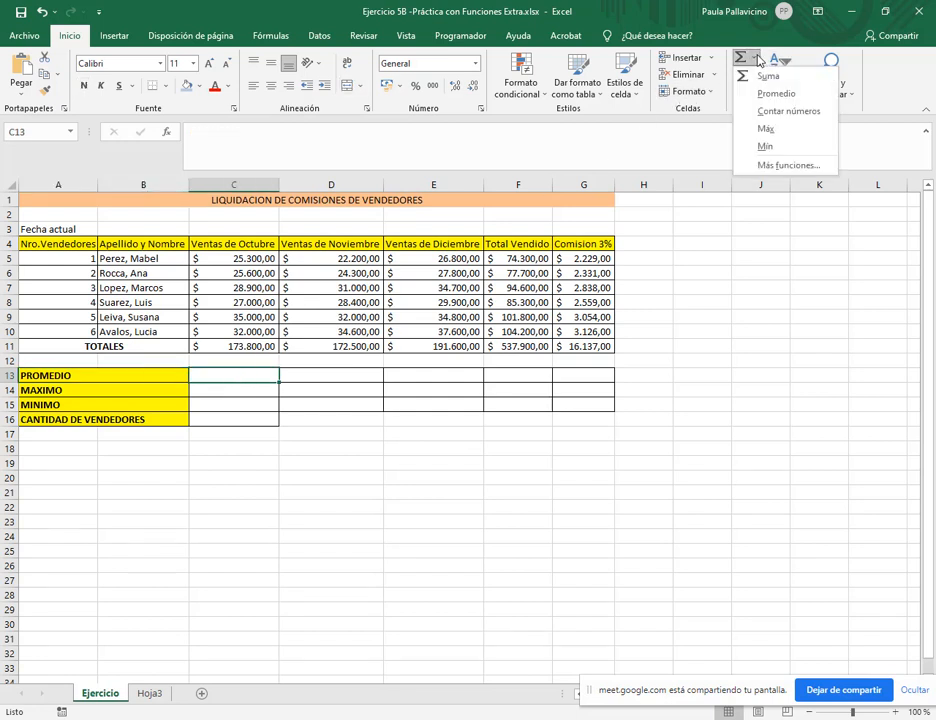
click(775, 93)
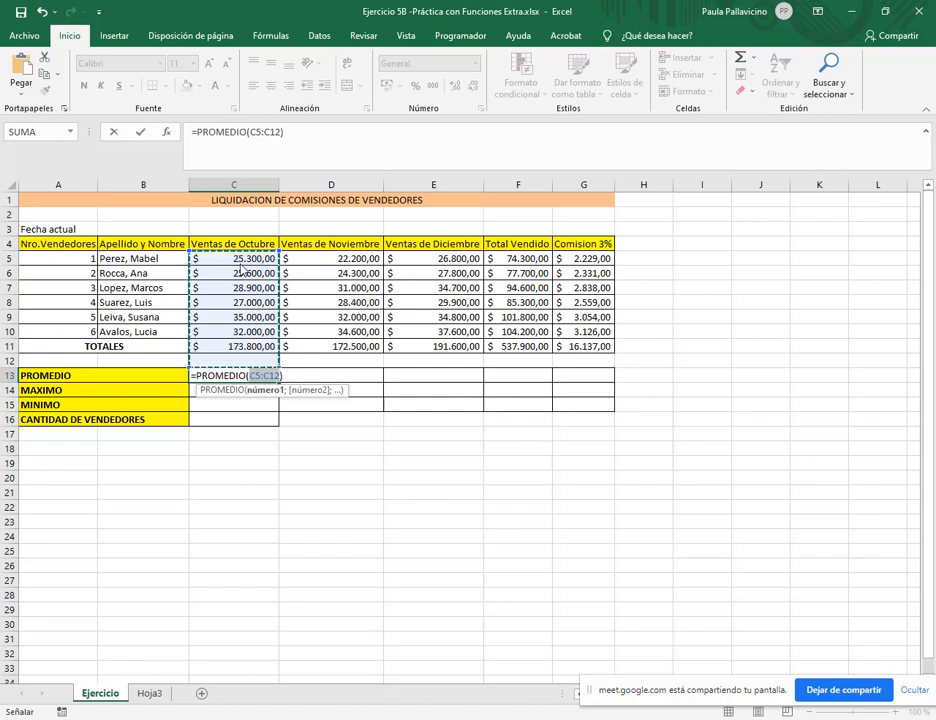
drag(243, 260, 252, 336)
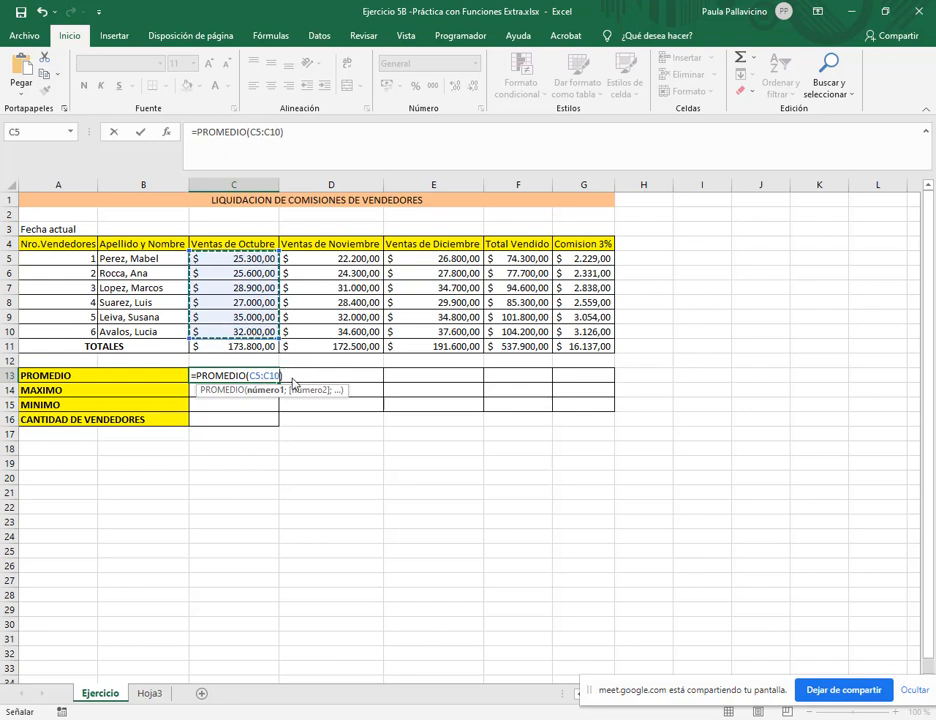
key(Return)
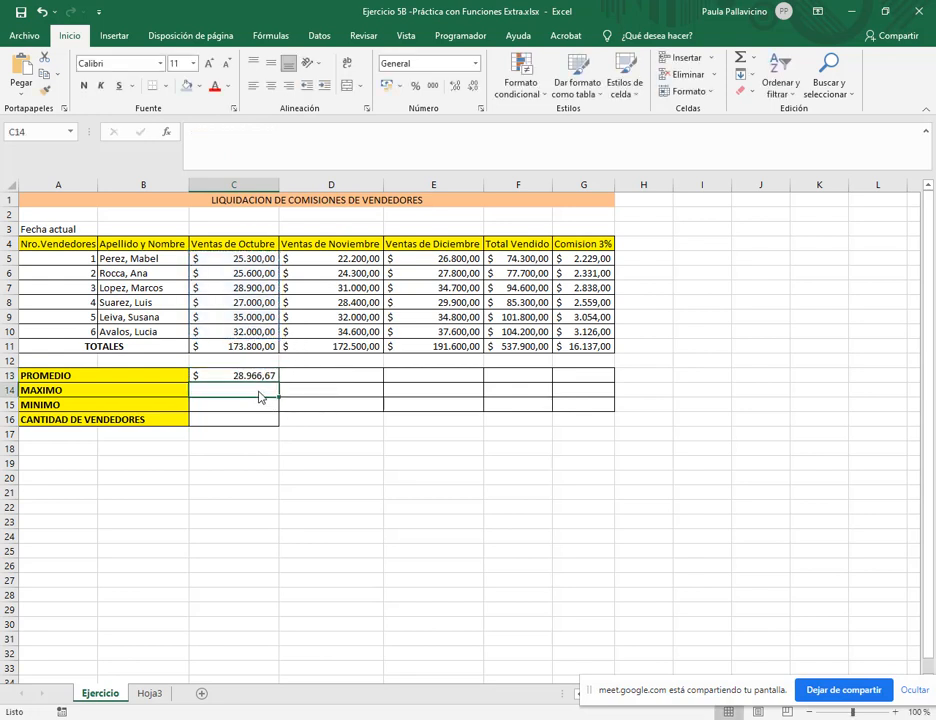
- Calculate the highest October sale in C14 with MAX over C5:C10
click(756, 58)
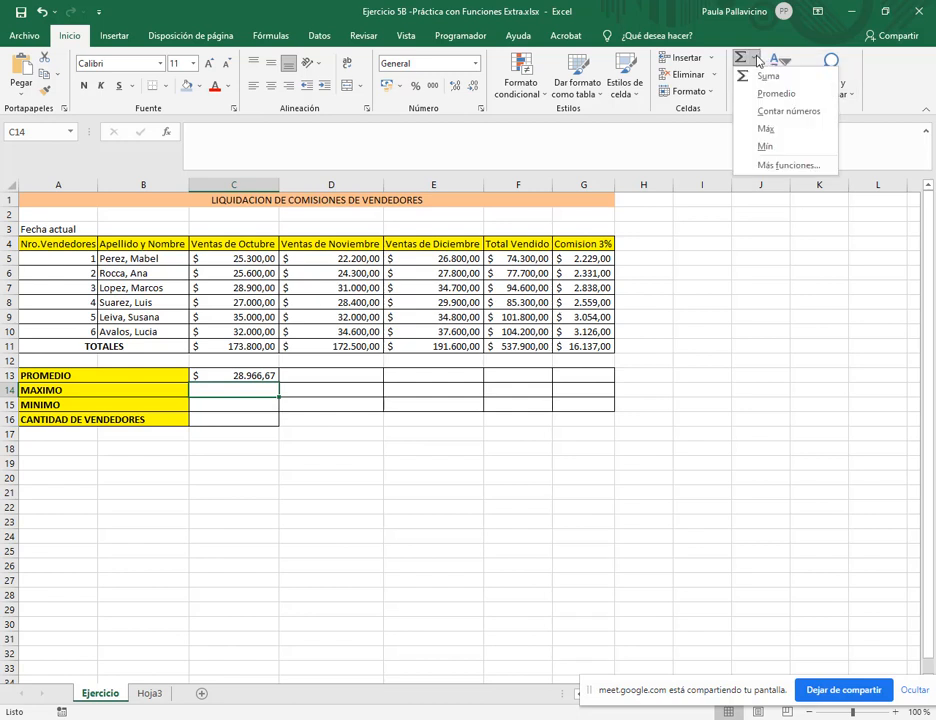
click(758, 128)
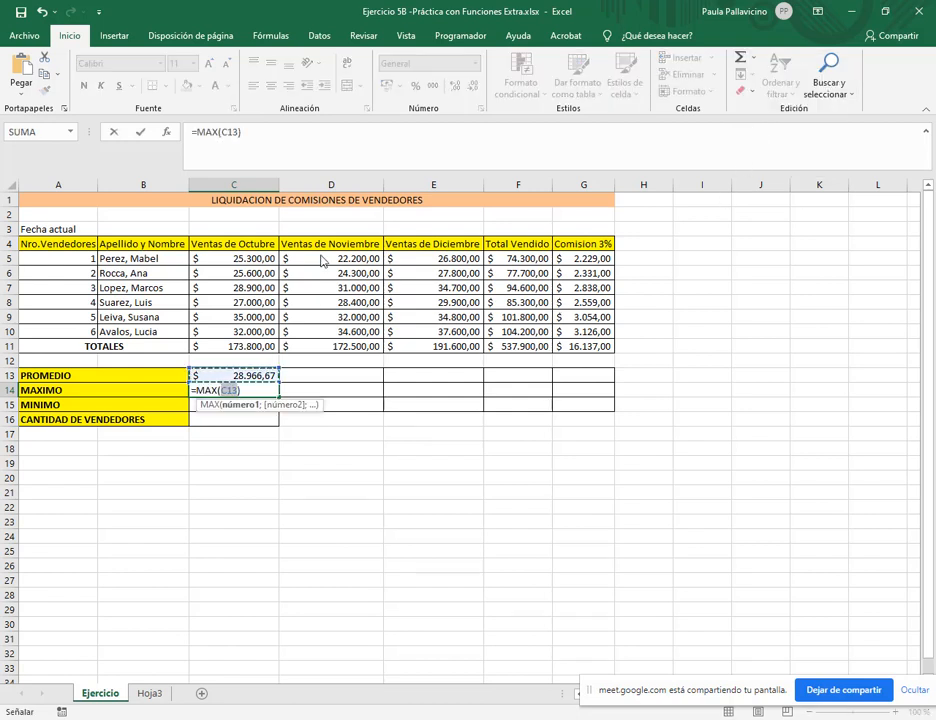
drag(249, 262, 247, 338)
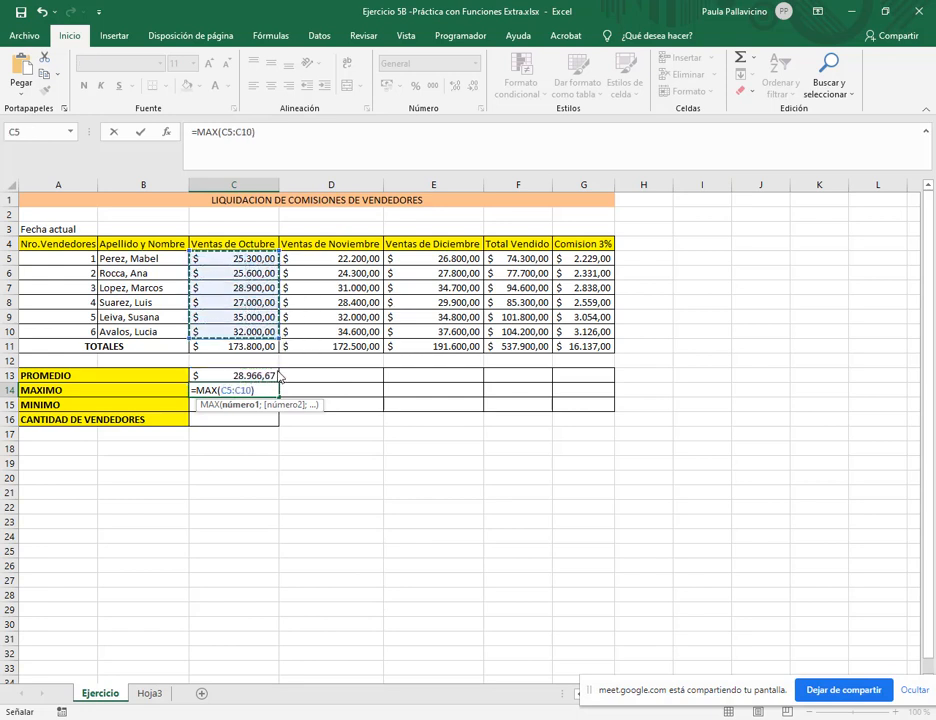
key(Return)
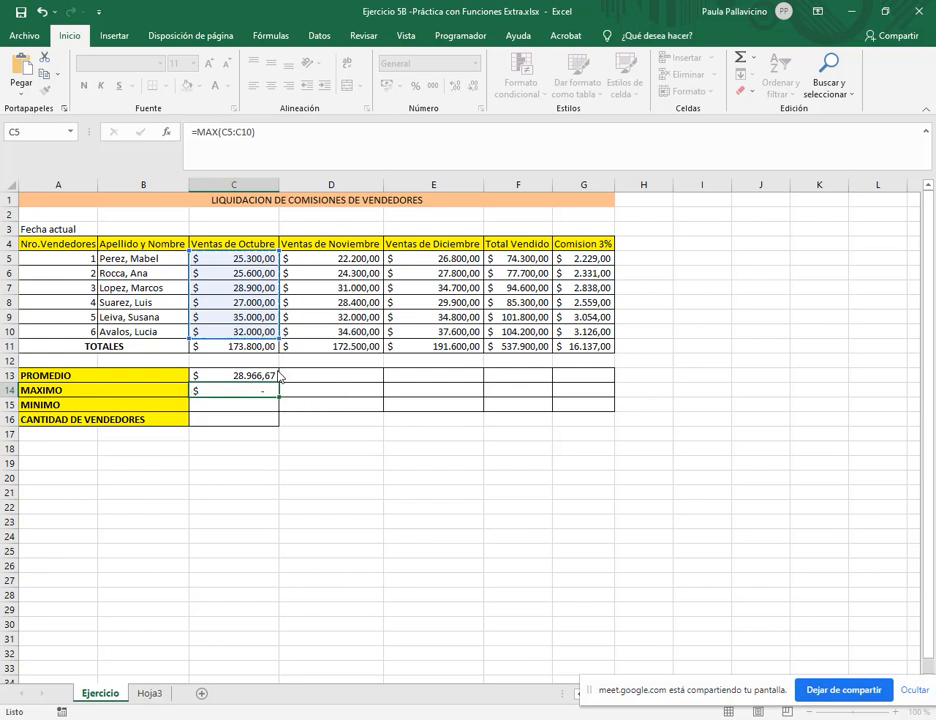
- Calculate the lowest October sale in C15 with MIN over C5:C10
click(754, 62)
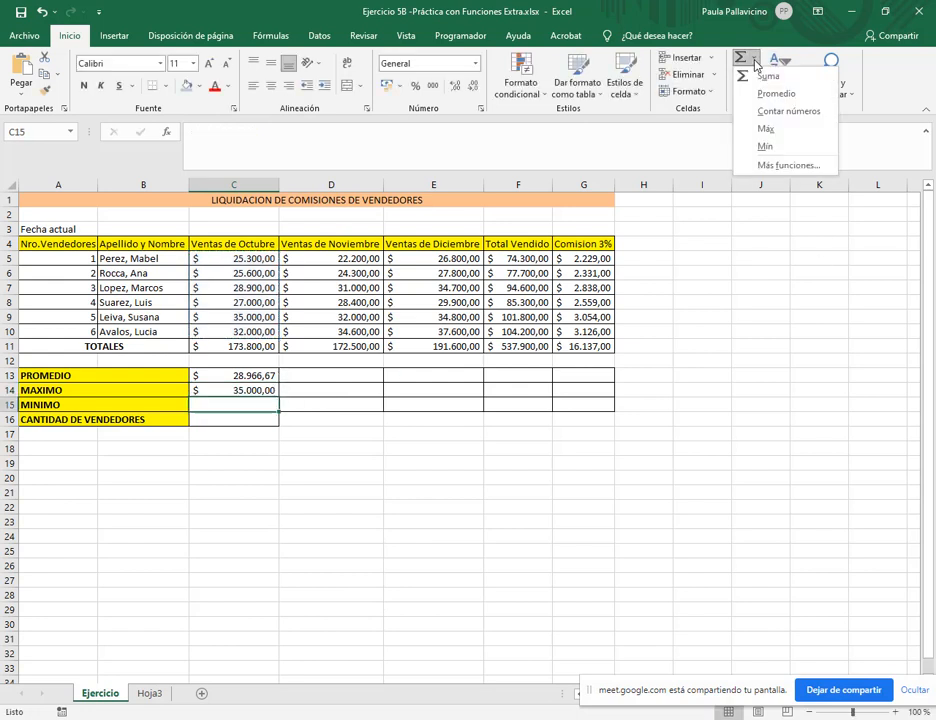
click(765, 148)
drag(250, 258, 276, 334)
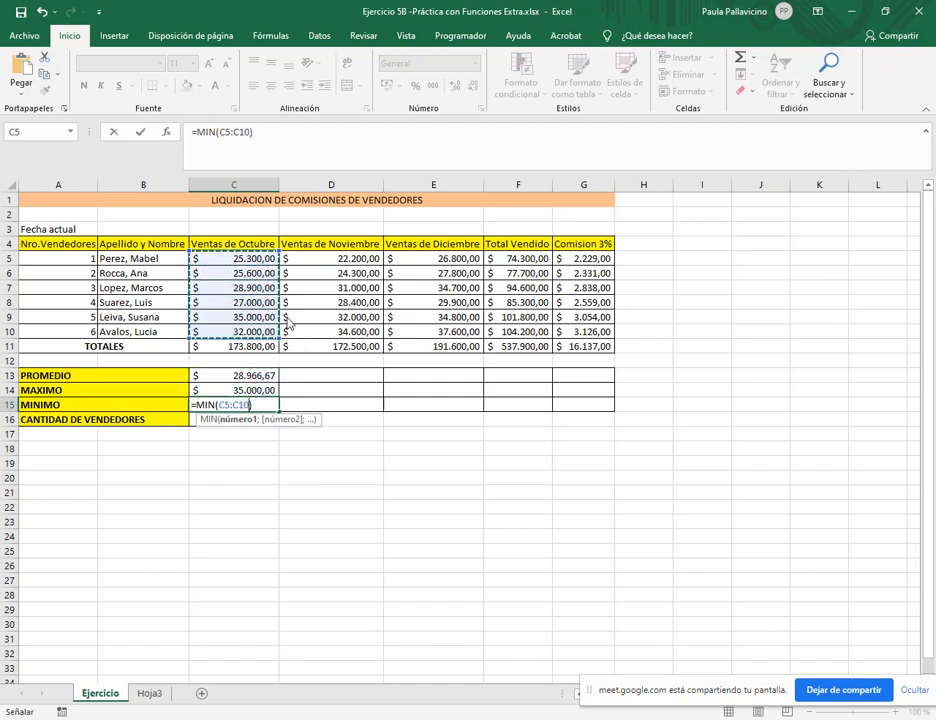
key(Return)
- Fill the PROMEDIO formula from C13 across the row to G13
click(258, 378)
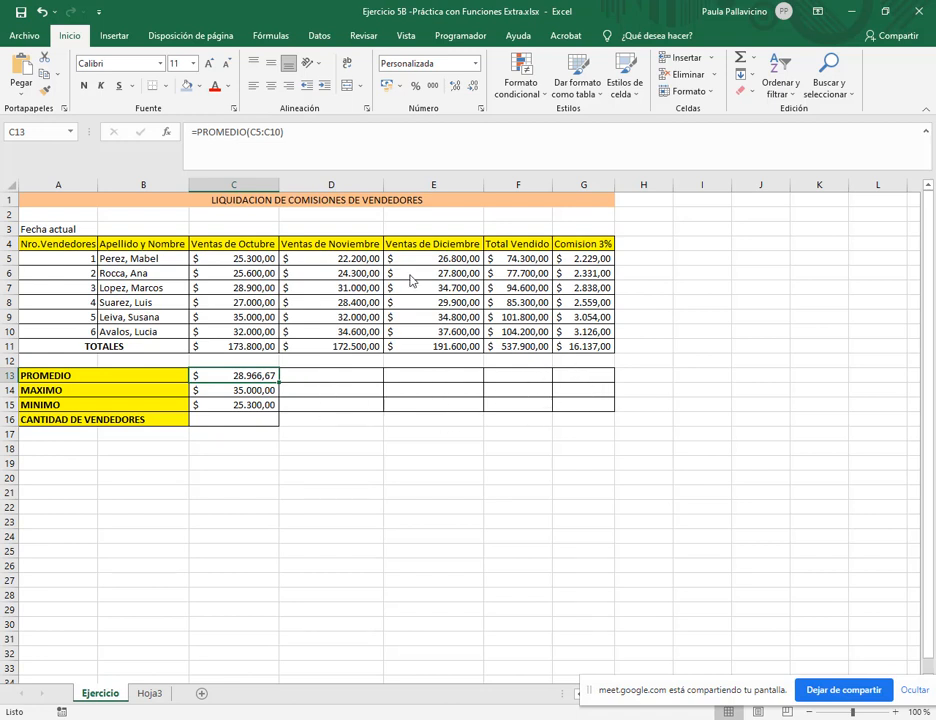
click(588, 262)
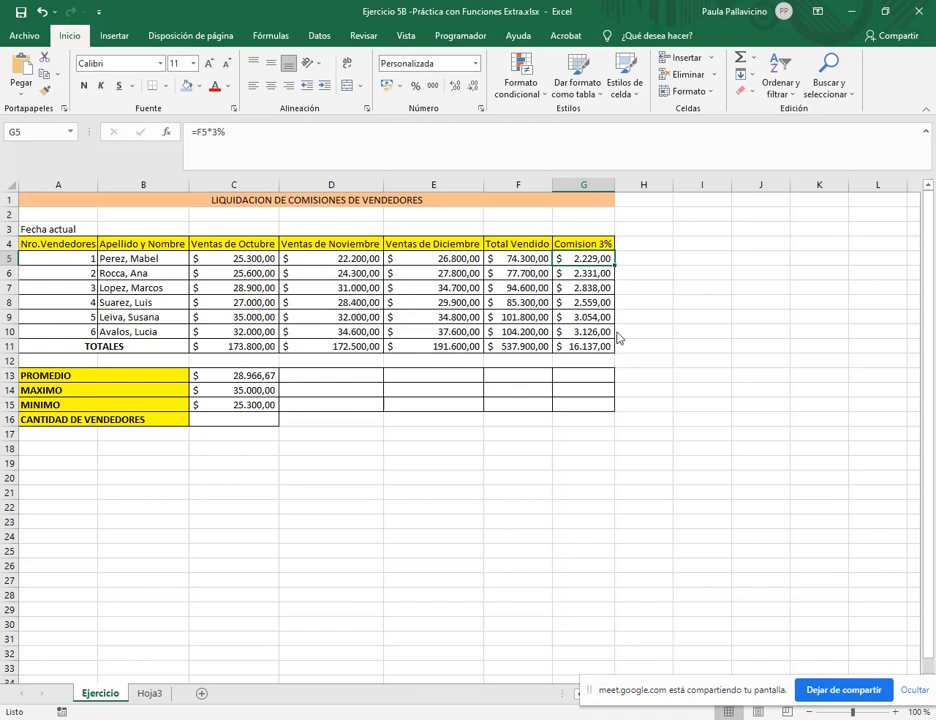
click(276, 377)
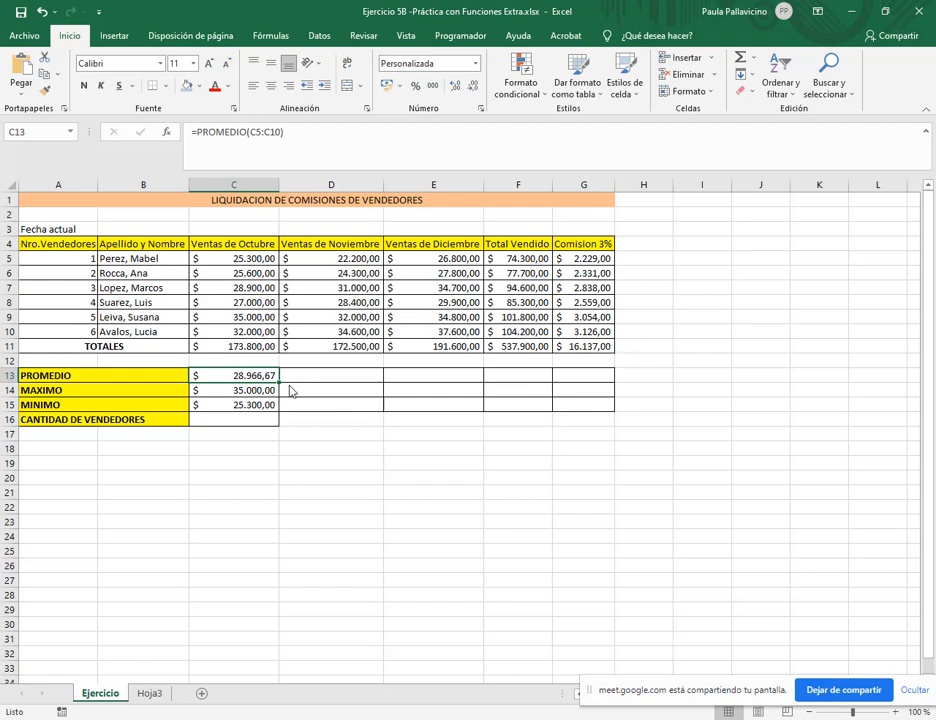
drag(280, 386, 418, 386)
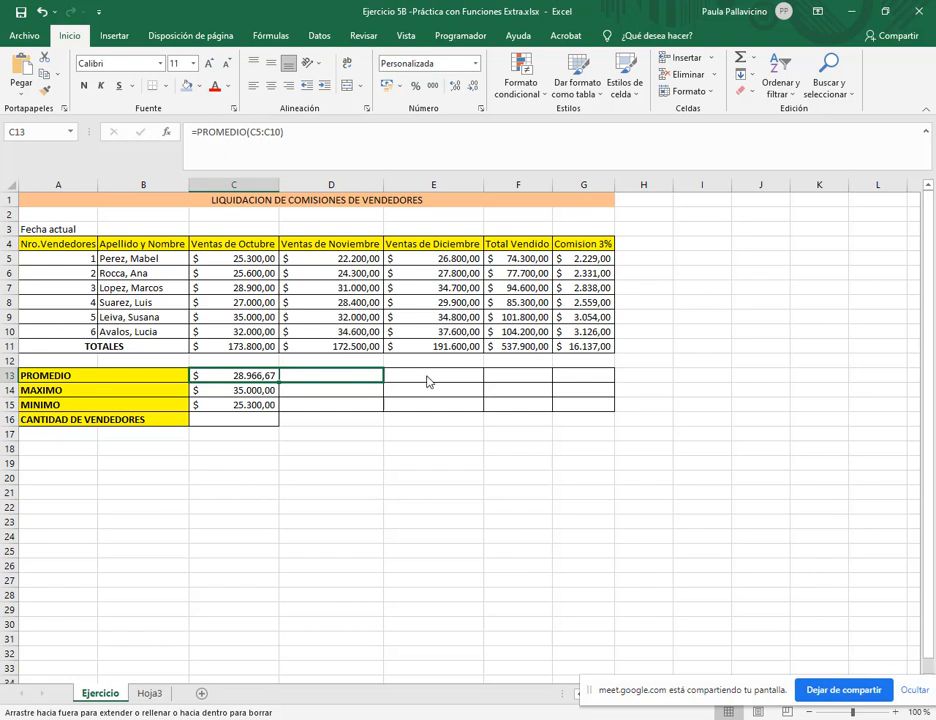
drag(436, 381, 600, 380)
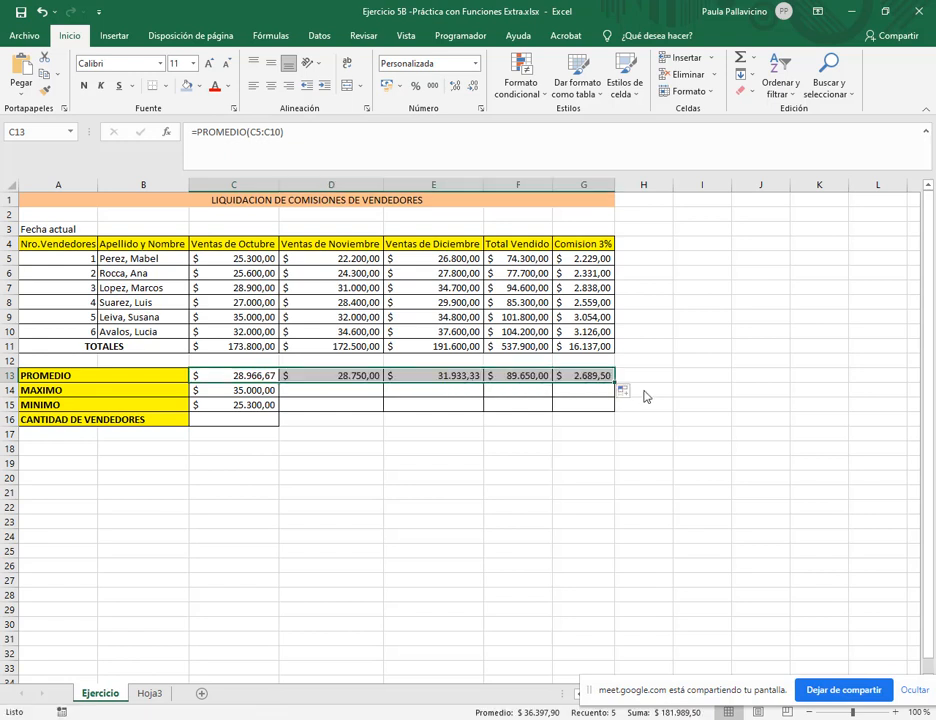
- Check the cell ranges used by the PROMEDIO formulas in D13 through G13
click(355, 383)
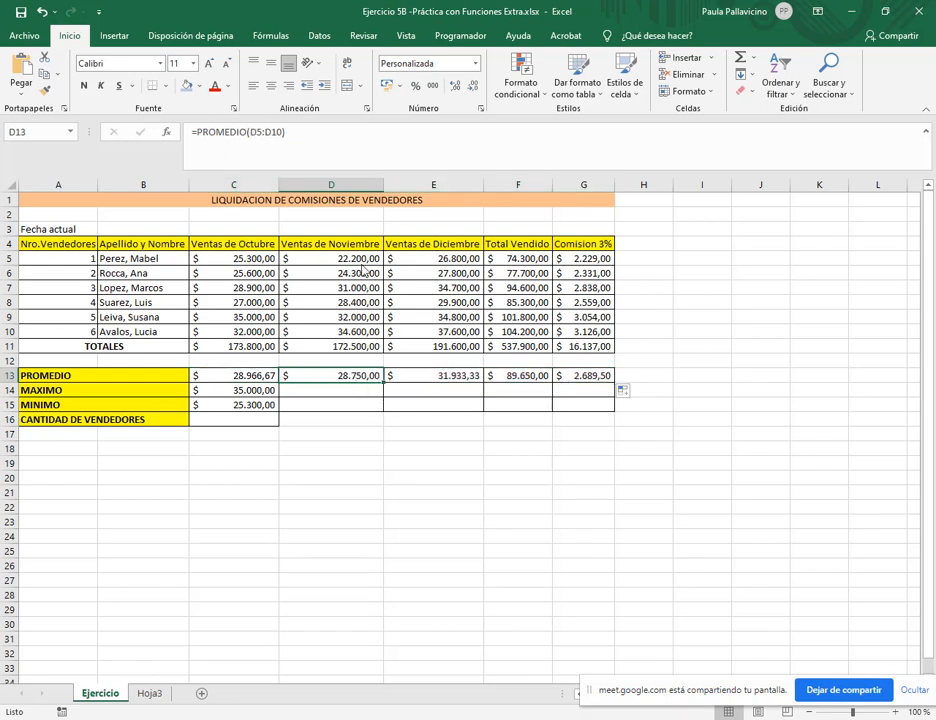
double_click(367, 381)
key(Escape)
double_click(459, 381)
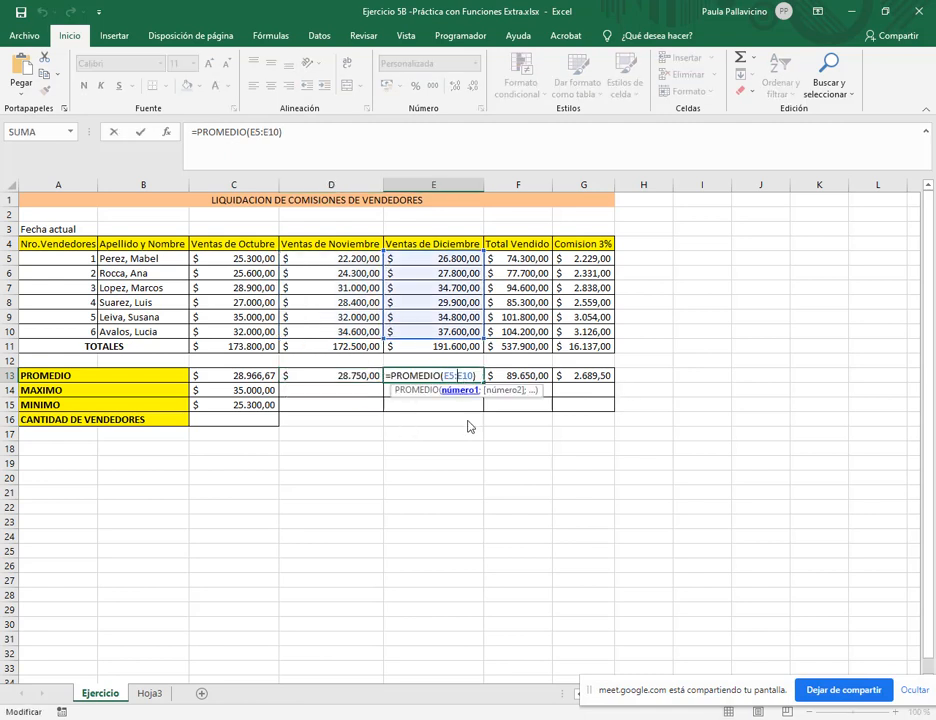
key(Escape)
double_click(528, 379)
key(Escape)
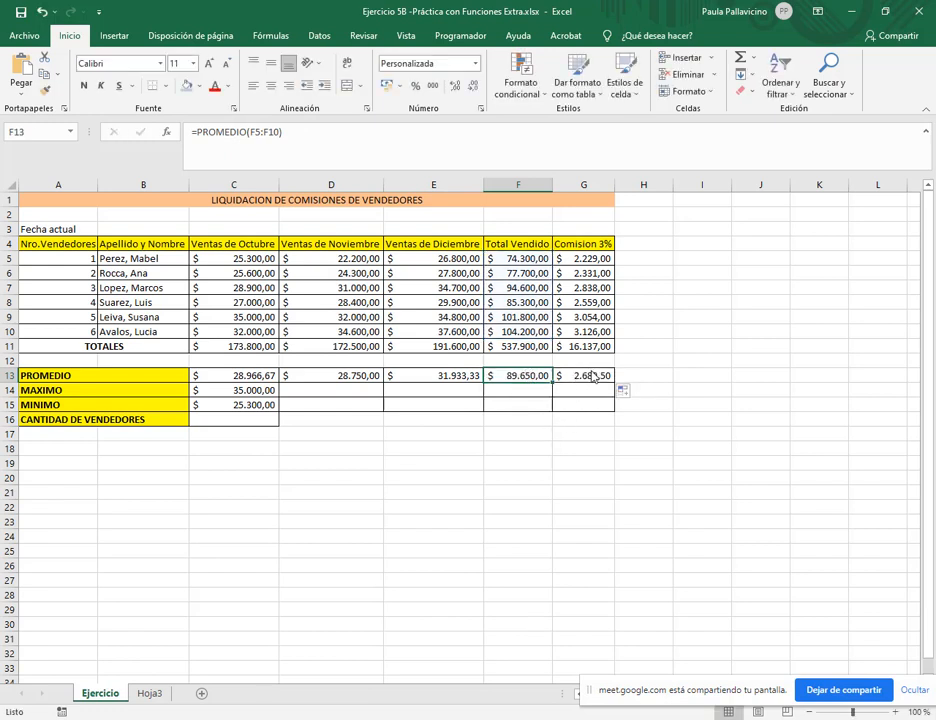
double_click(592, 377)
key(Escape)
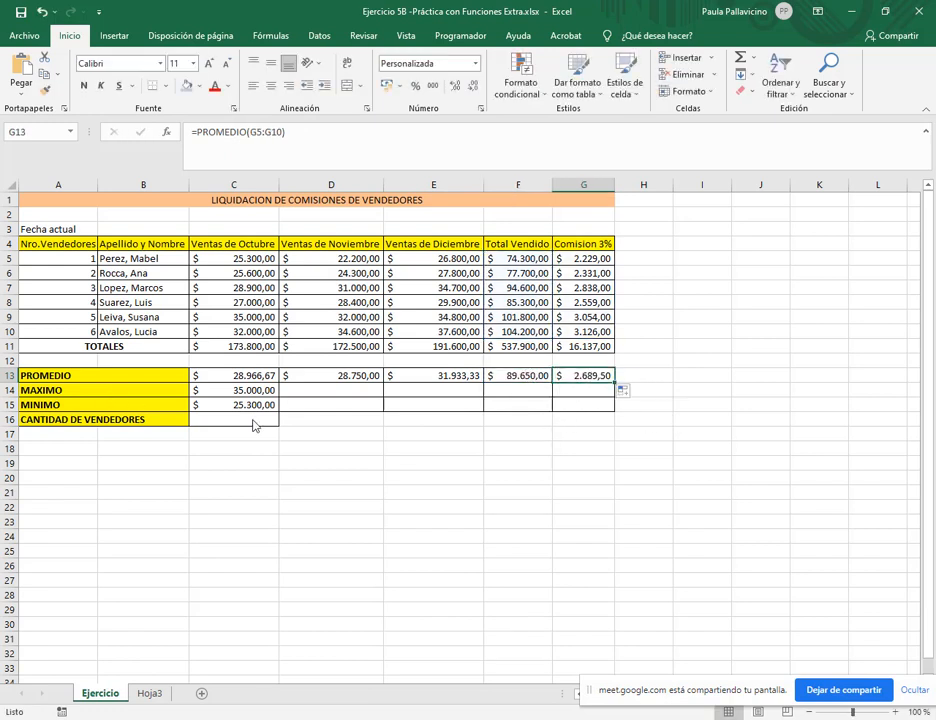
- Fill the MAX formula from C14 across to G14 and the MIN formula from C15 across to G15
click(251, 394)
drag(281, 404, 594, 397)
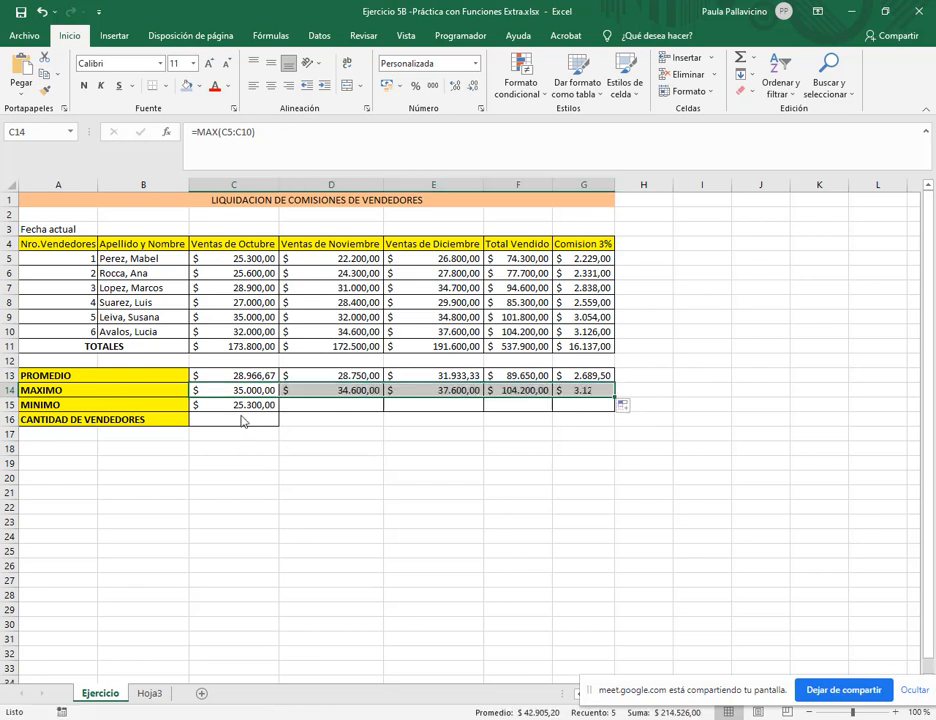
click(270, 408)
drag(282, 414, 594, 412)
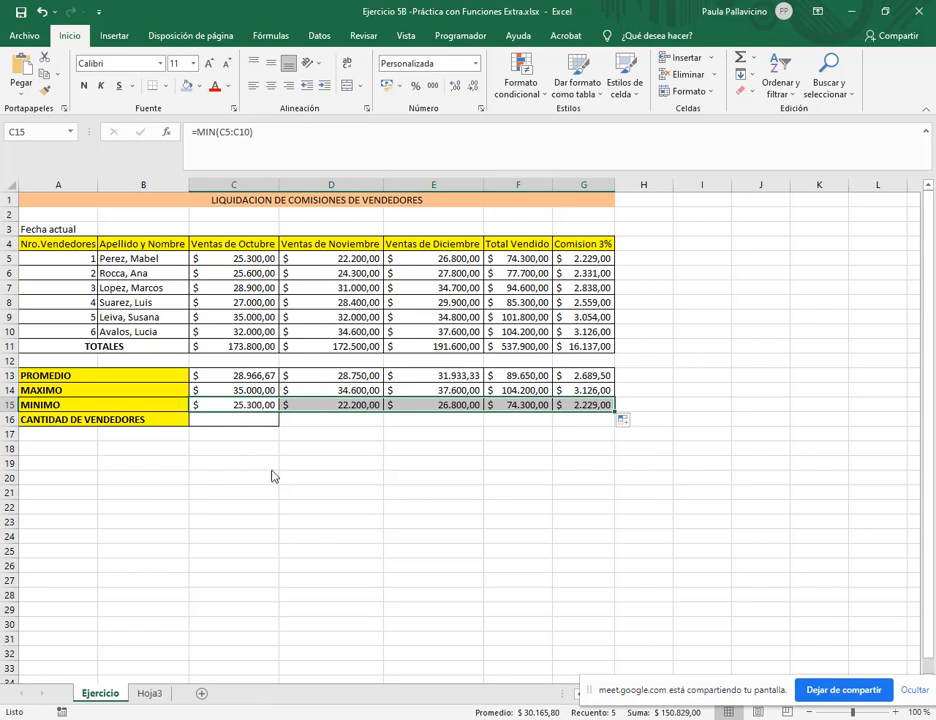
- Count the sellers in C16 with CONTAR over the seller numbers in A5:A10
click(250, 420)
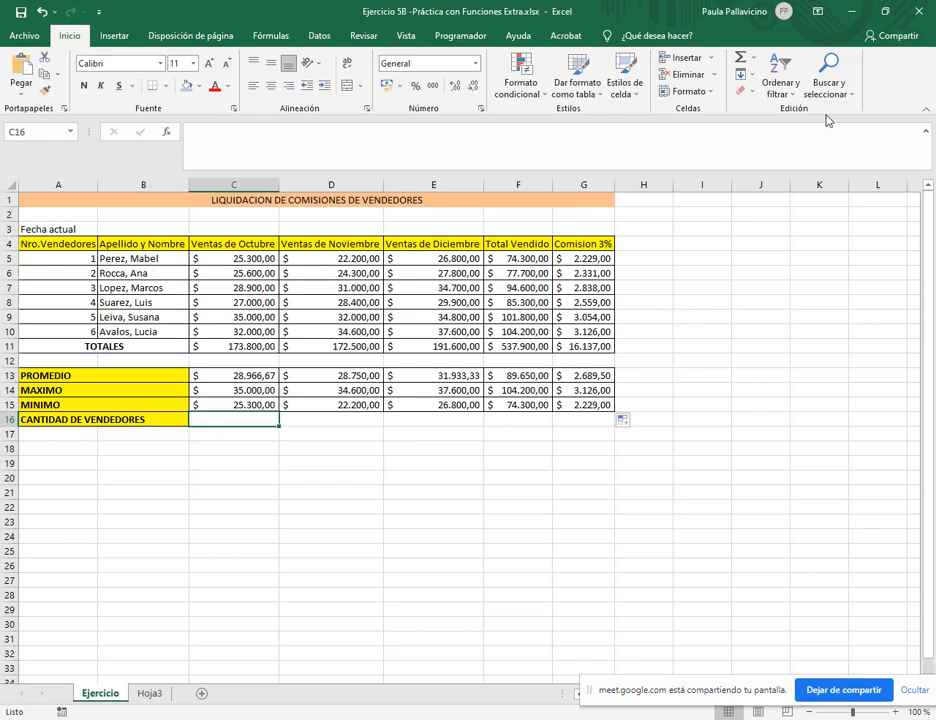
click(756, 60)
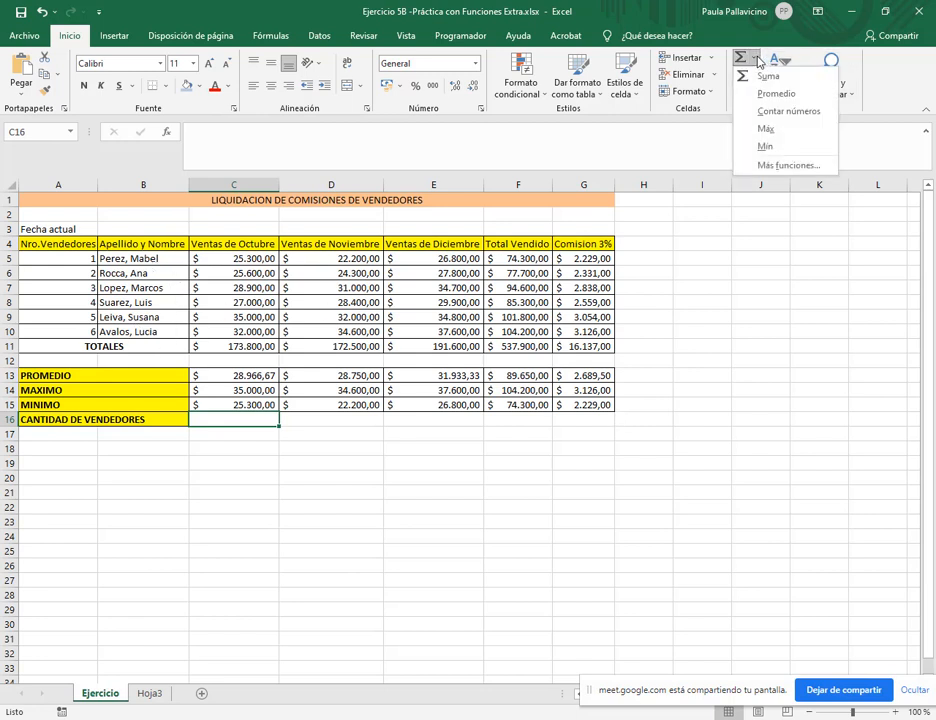
click(773, 118)
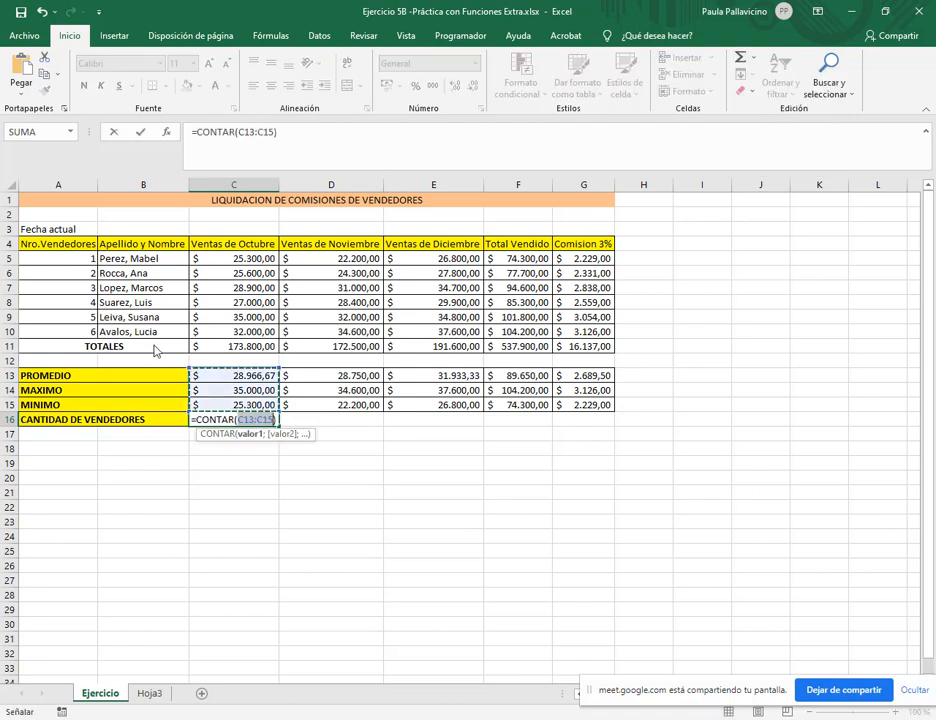
click(86, 260)
drag(90, 280, 88, 332)
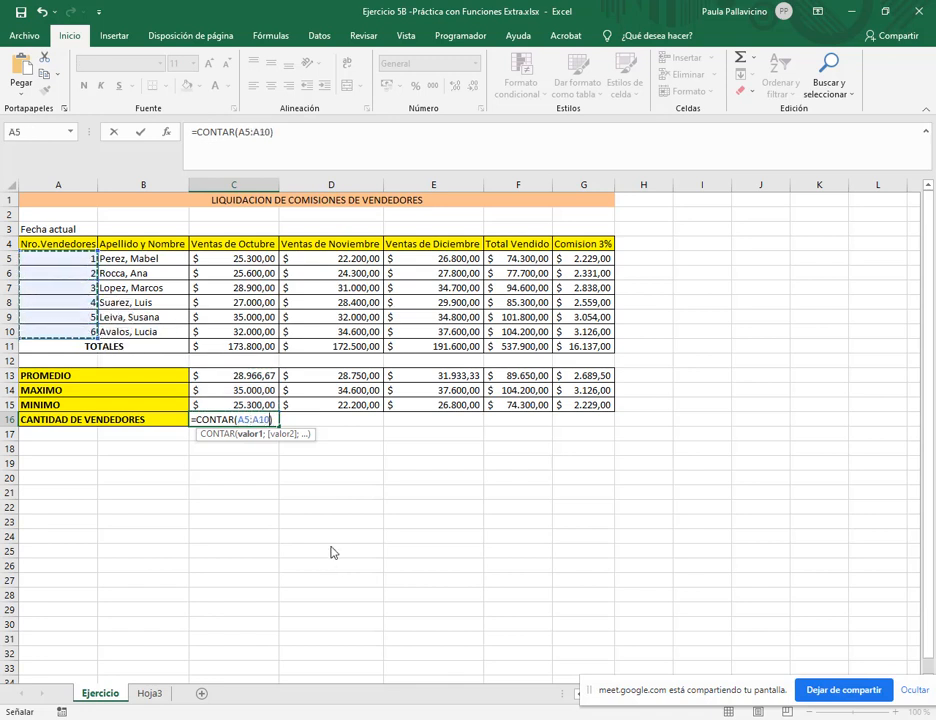
key(Return)
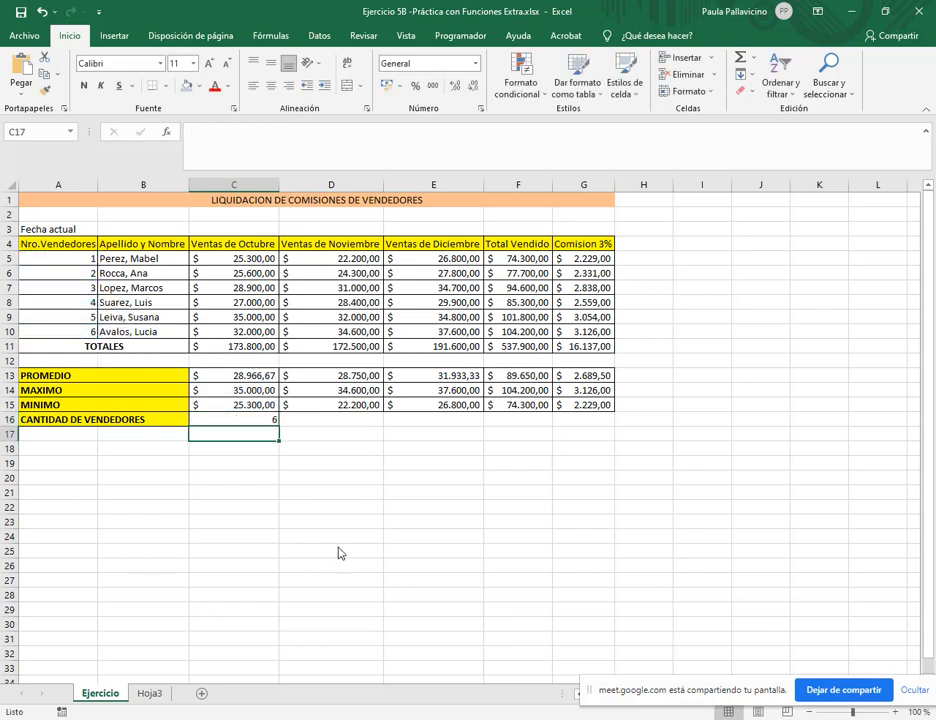
- Replace the count in C16 with CONTAR over the seller names in B5:B10, and undo that entry
key(Up)
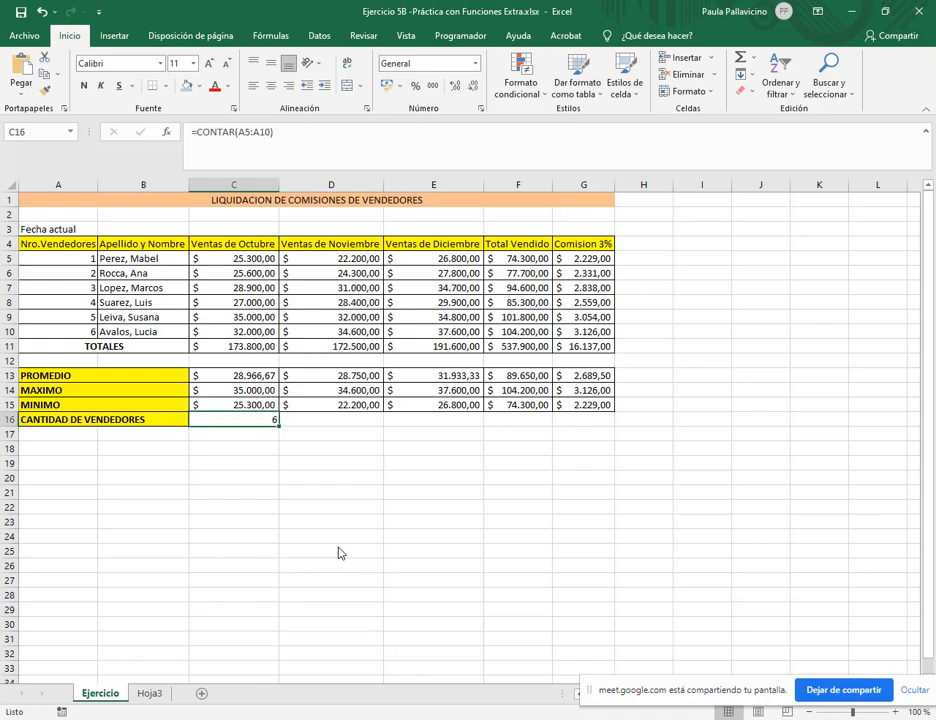
key(Delete)
click(753, 57)
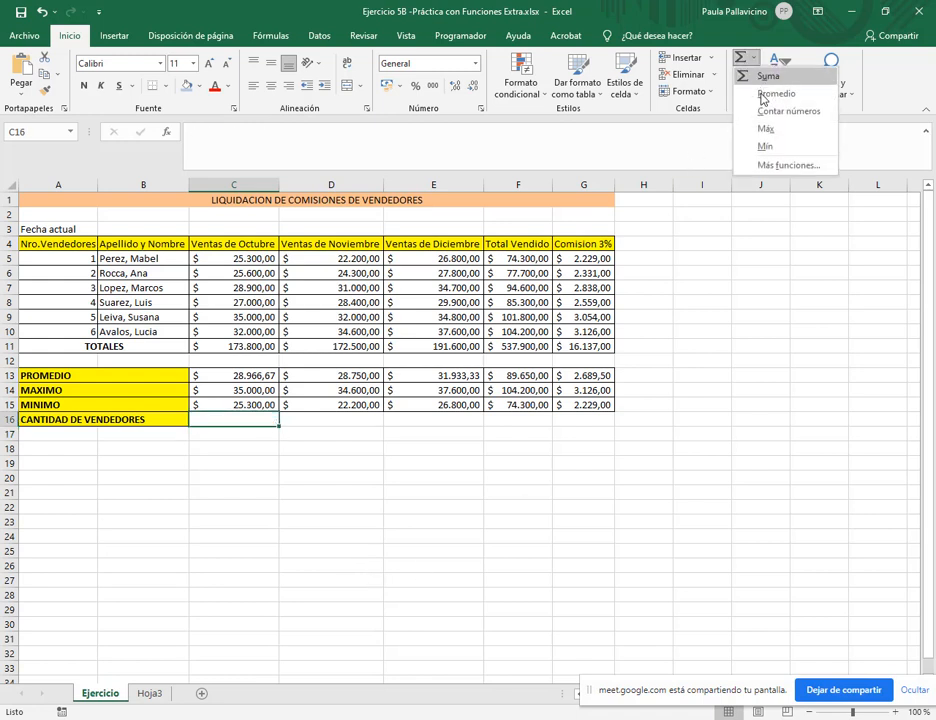
click(788, 111)
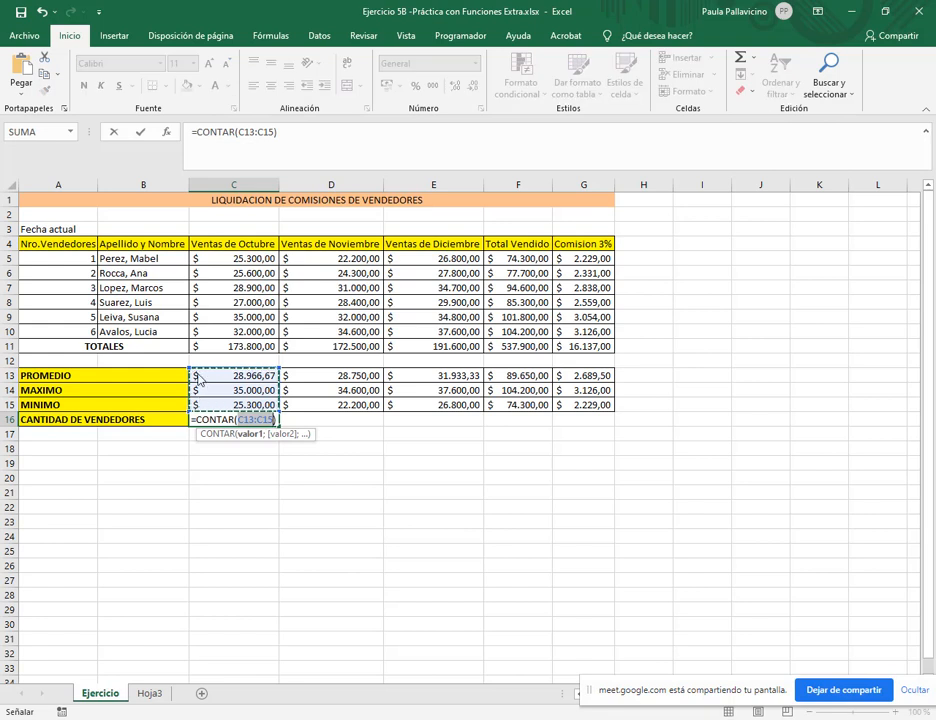
drag(150, 259, 166, 340)
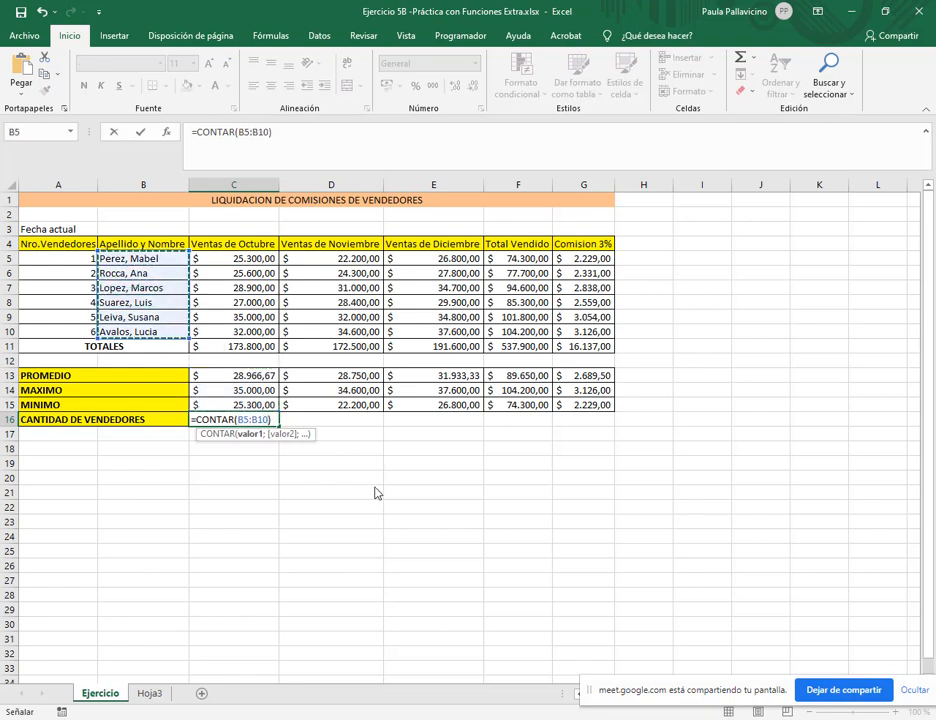
key(Return)
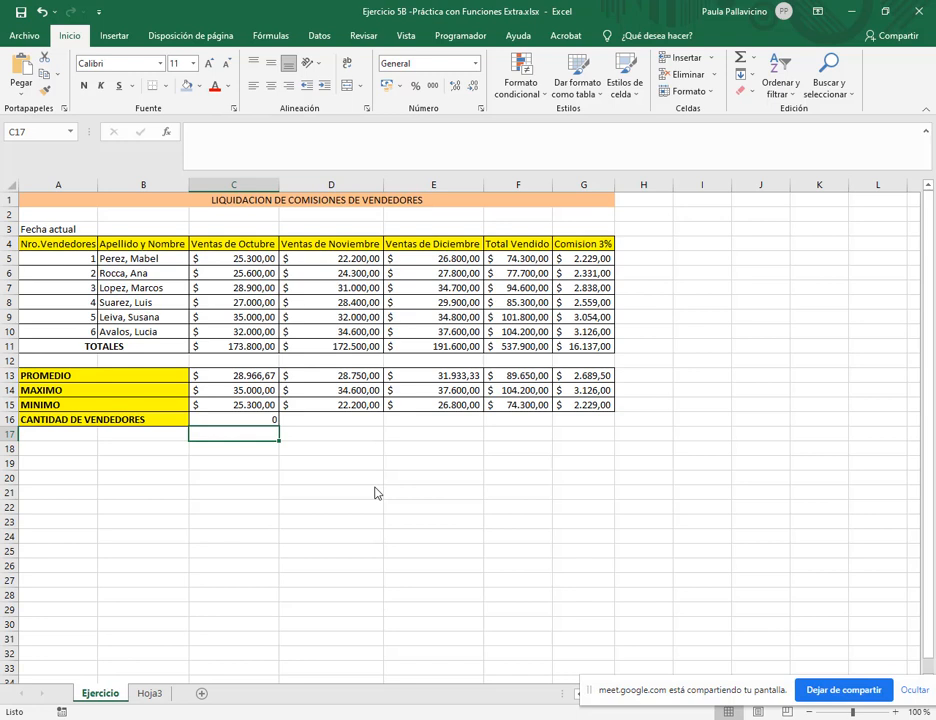
key(Up)
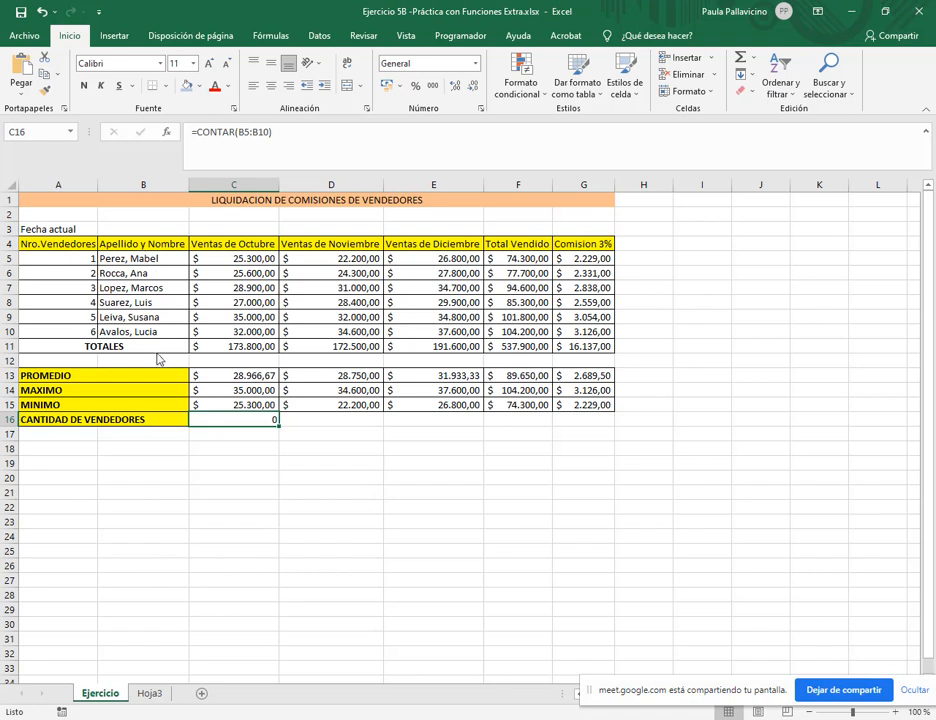
click(40, 13)
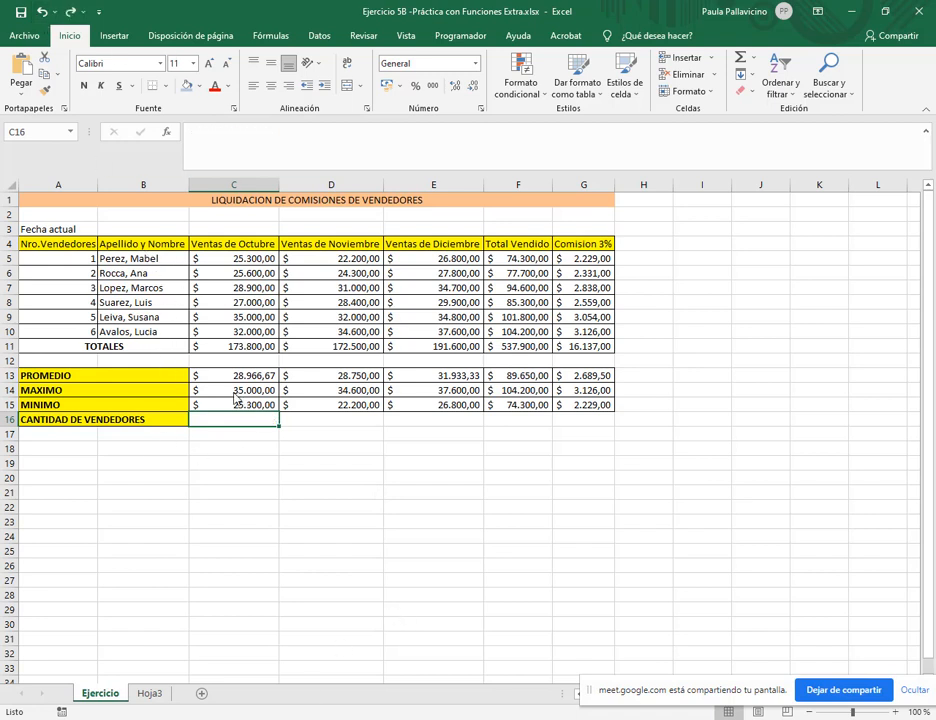
click(306, 424)
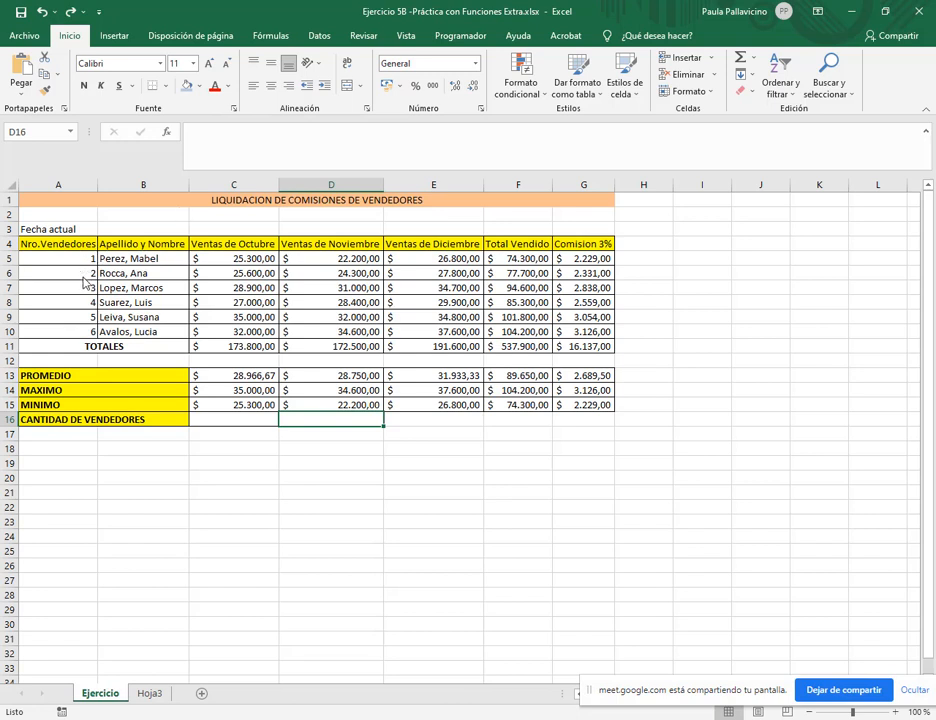
- Label C16 as CONTAR and count the seller numbers A5:A10 in D16 with the CONTAR function
click(242, 424)
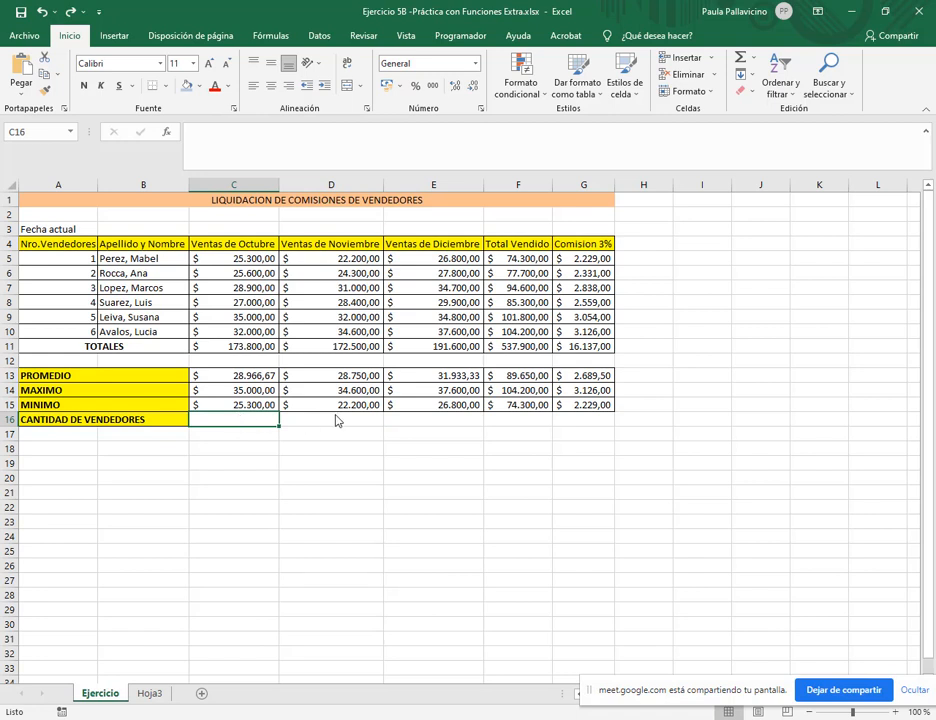
text(CONTAR)
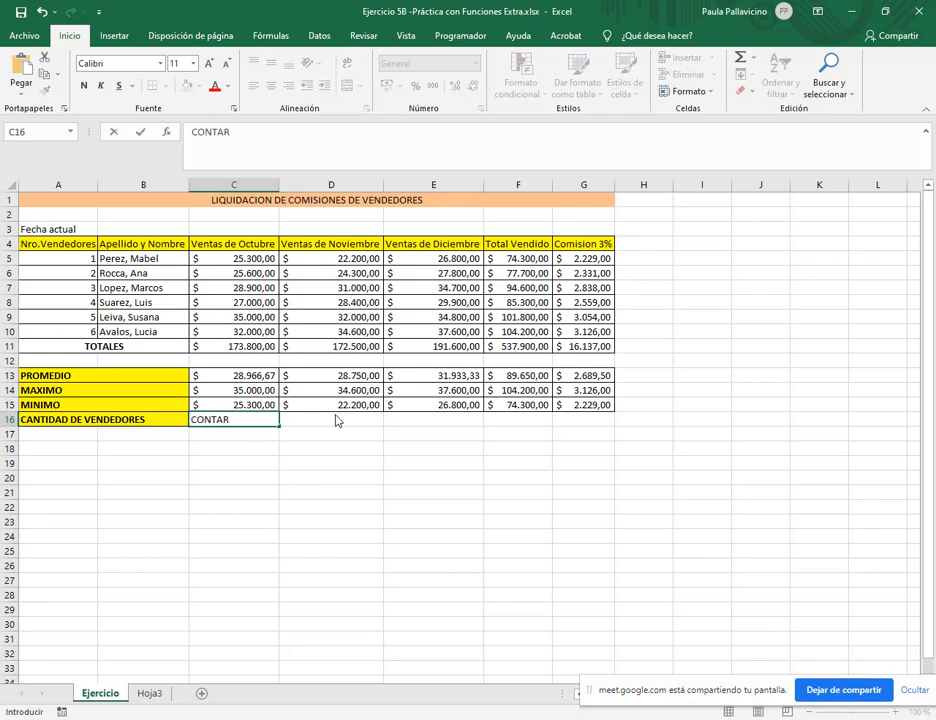
click(337, 421)
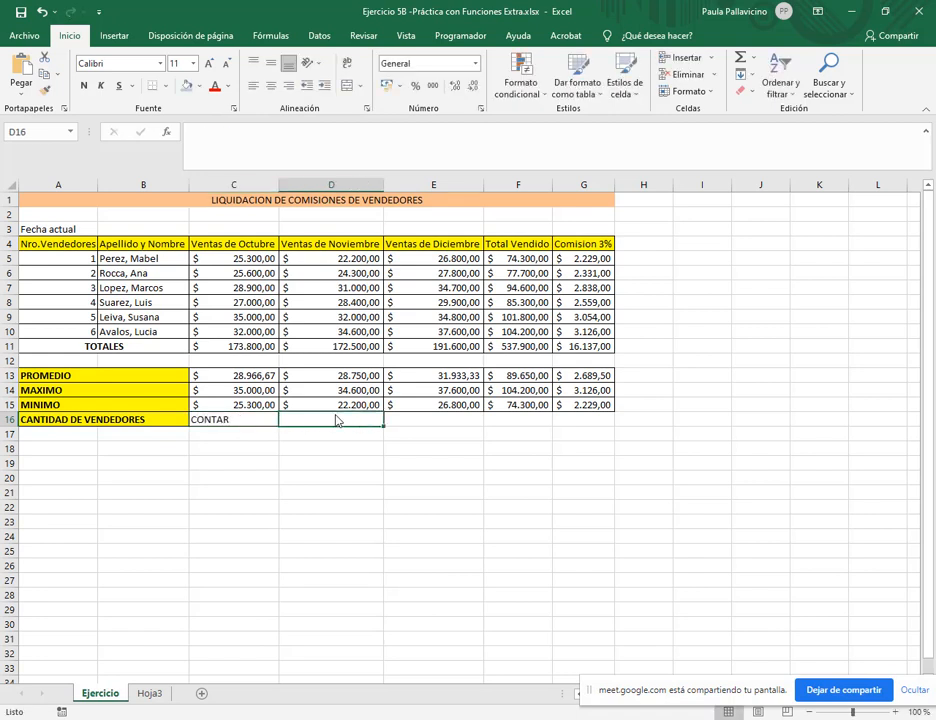
text(=)
key(Escape)
click(752, 58)
click(770, 109)
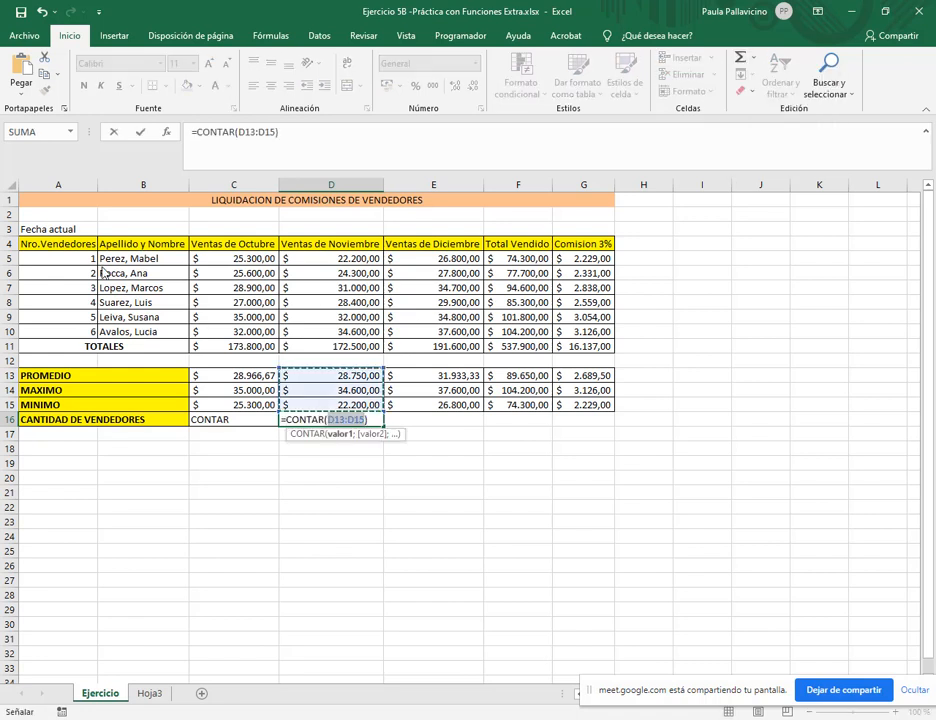
drag(85, 258, 92, 340)
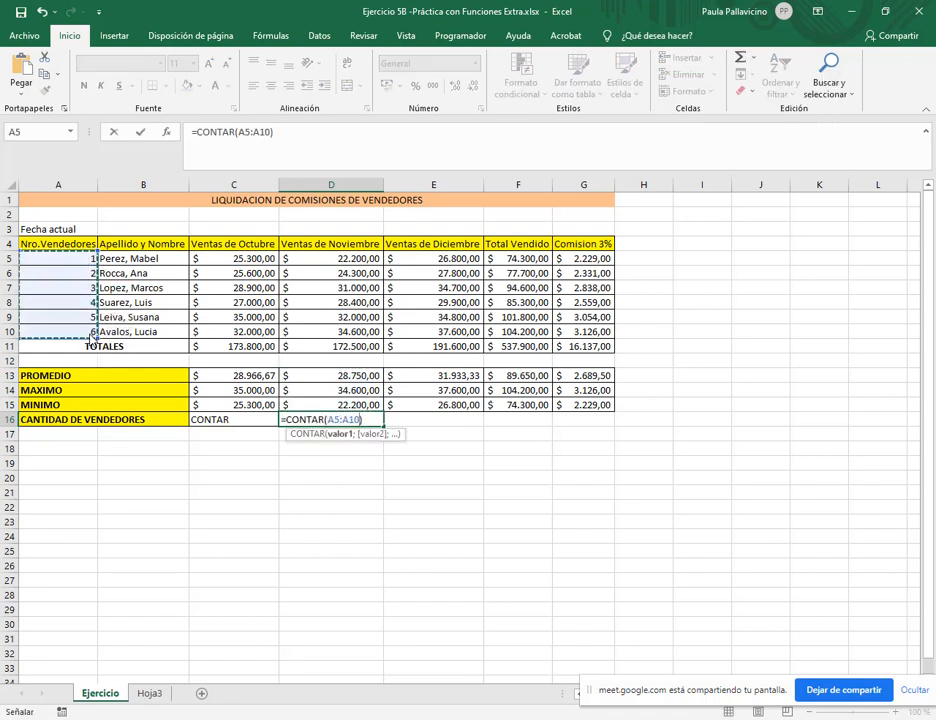
key(Return)
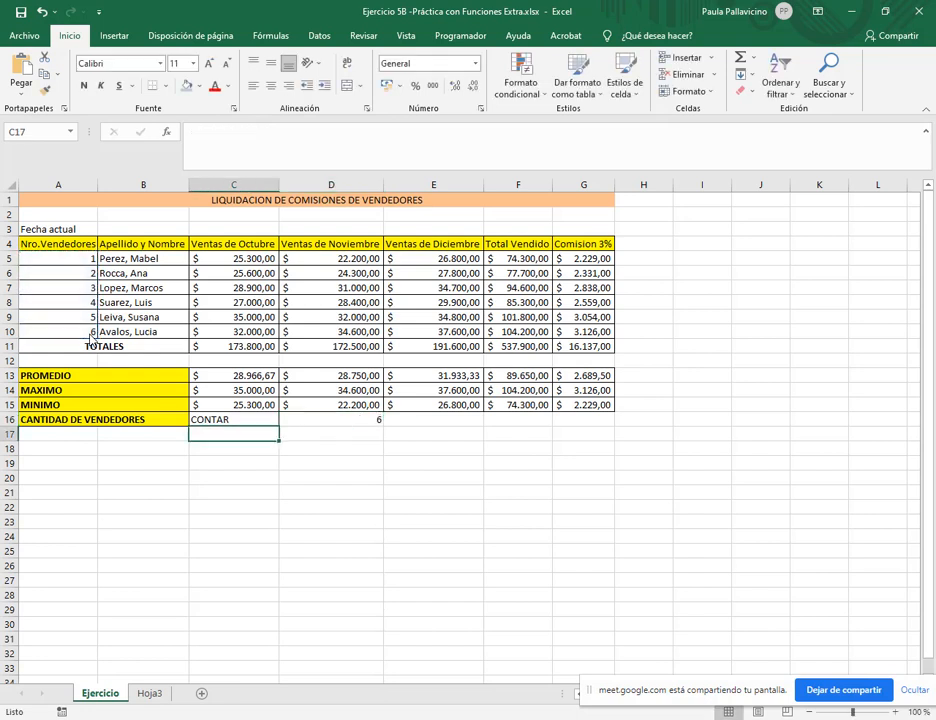
- Label C17 as CONTARA and count the seller names B5:B10 in D17 with the CONTARA function
text(CONTAR)
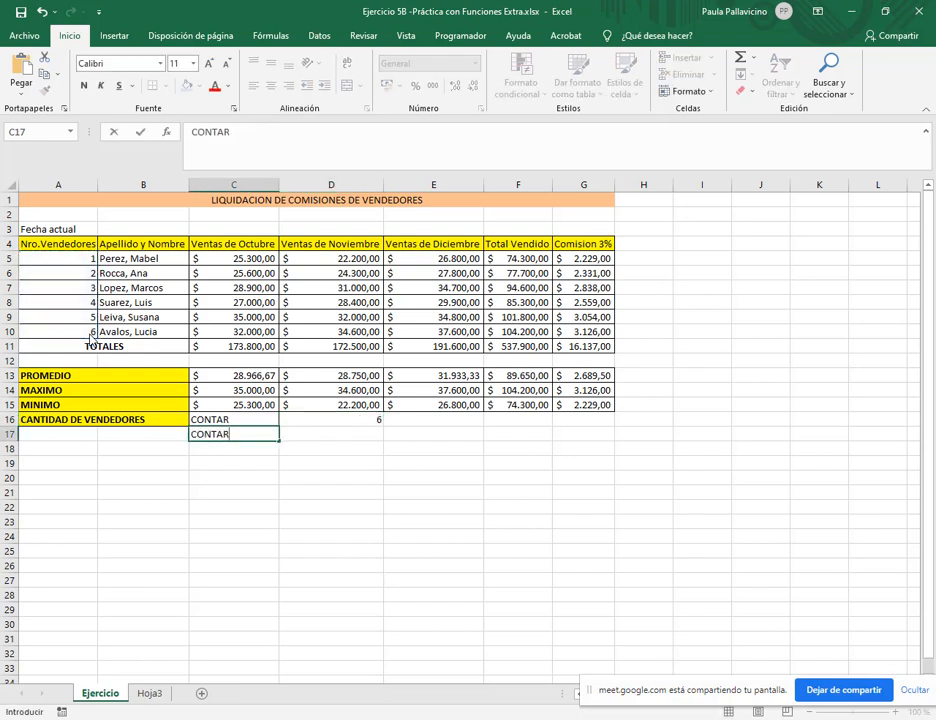
text(A)
key(Tab)
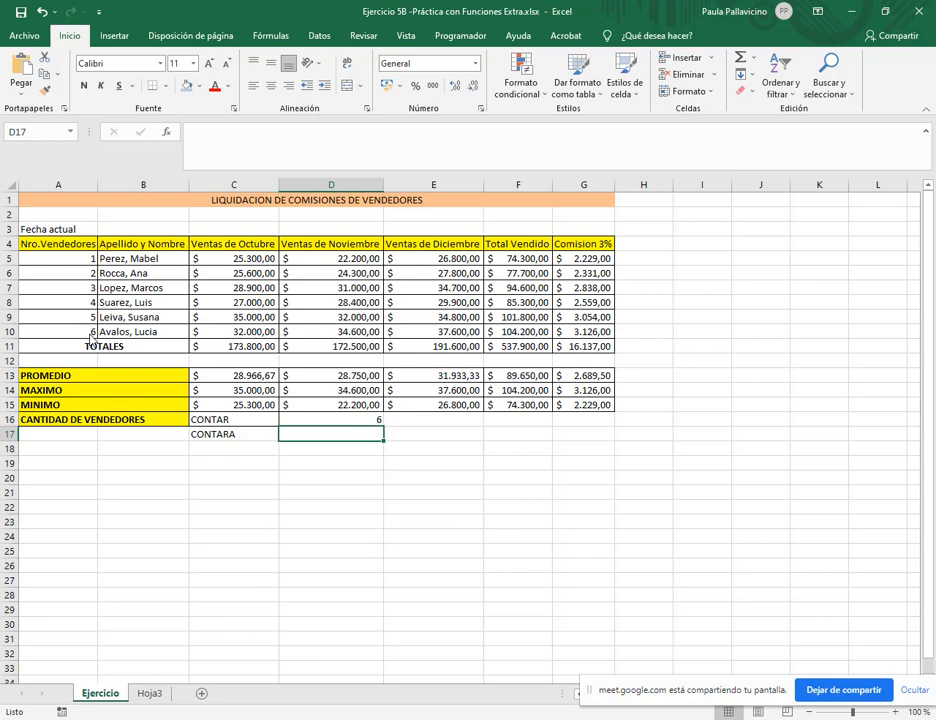
click(753, 57)
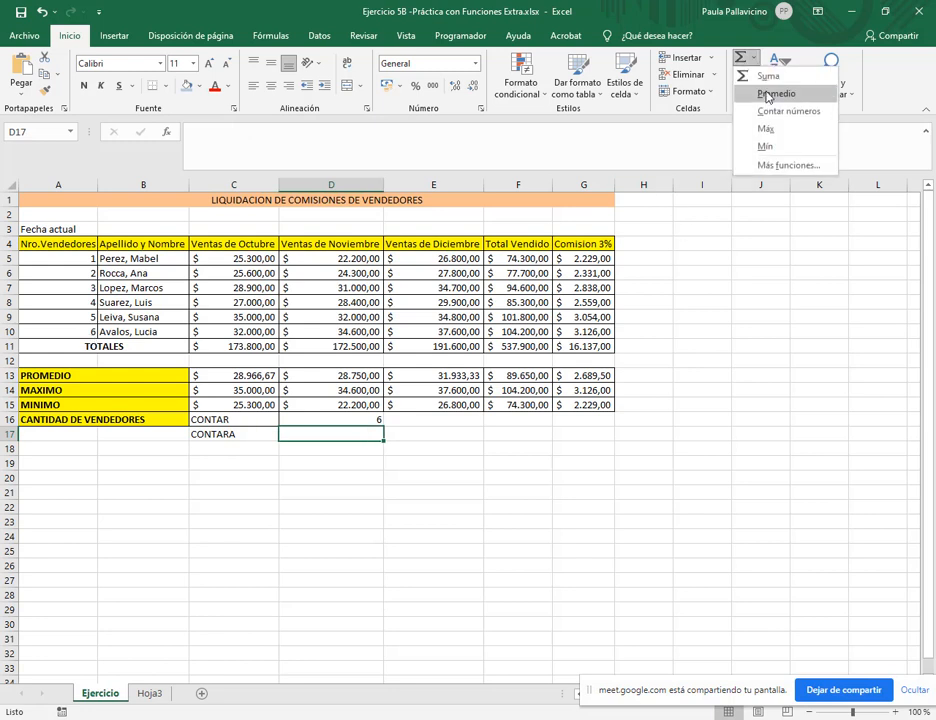
click(368, 437)
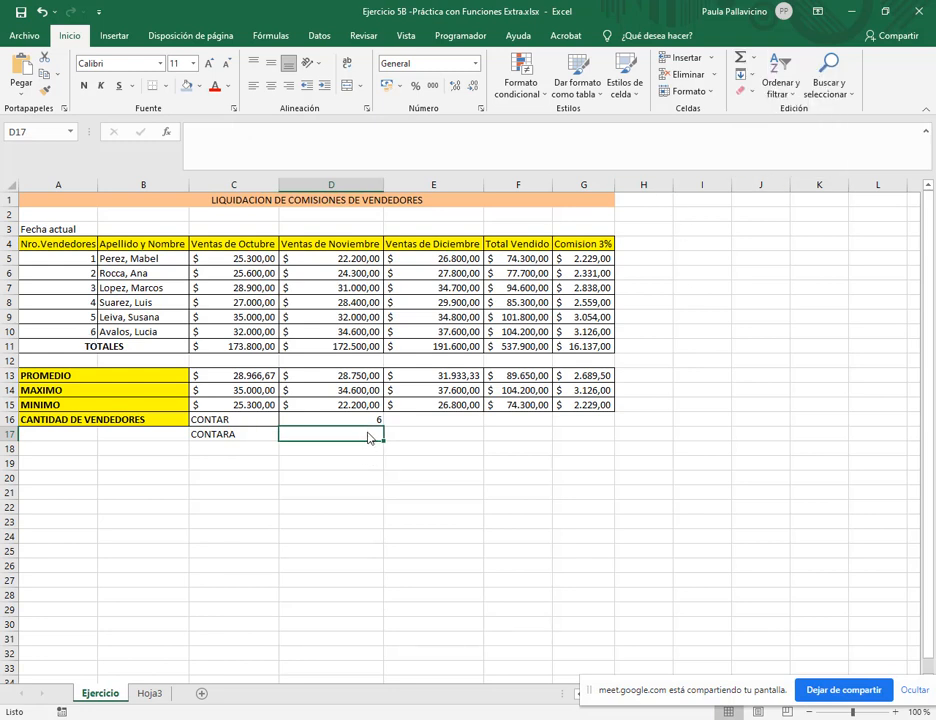
text(=)
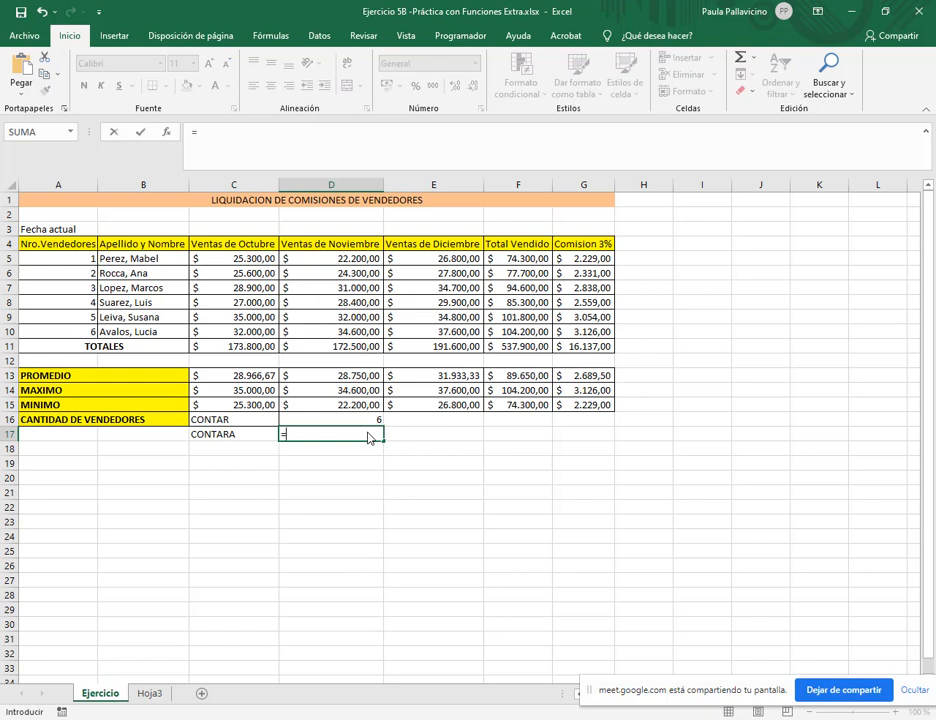
text(CO)
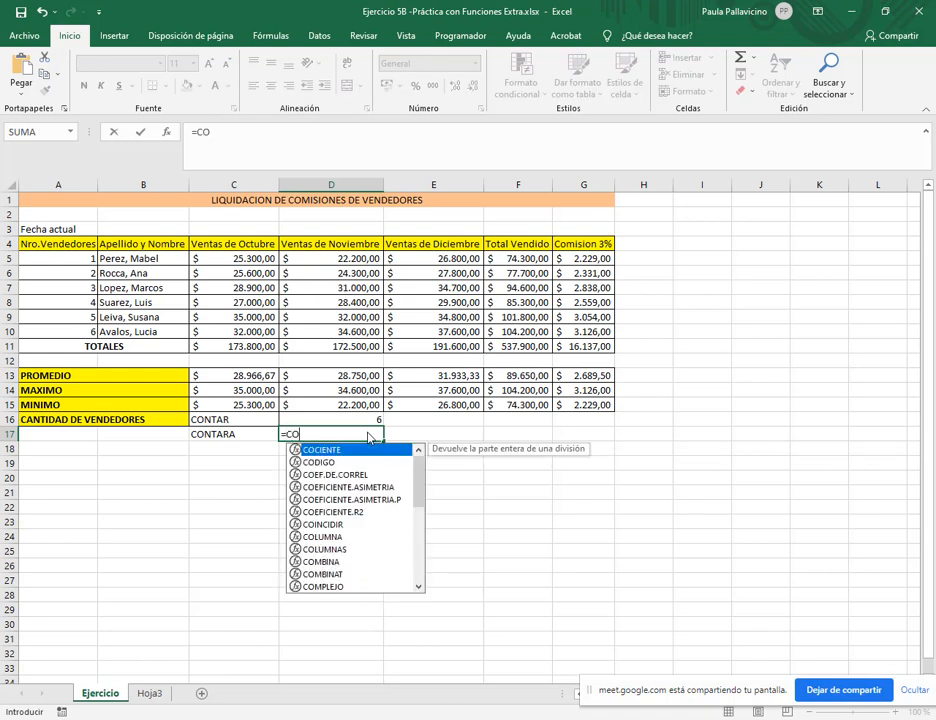
text(NTARA)
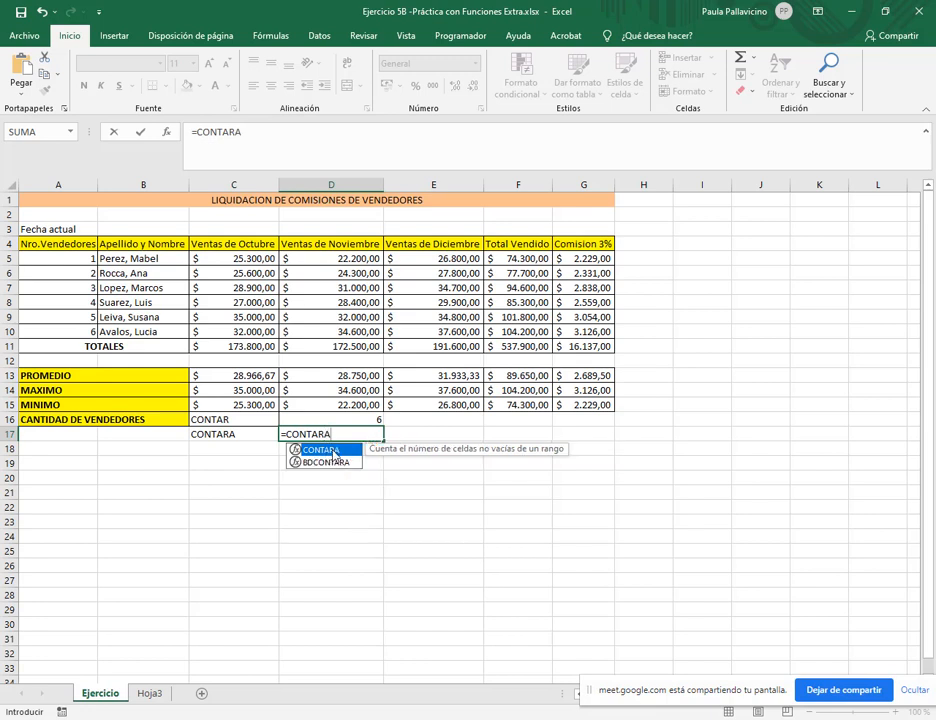
double_click(329, 454)
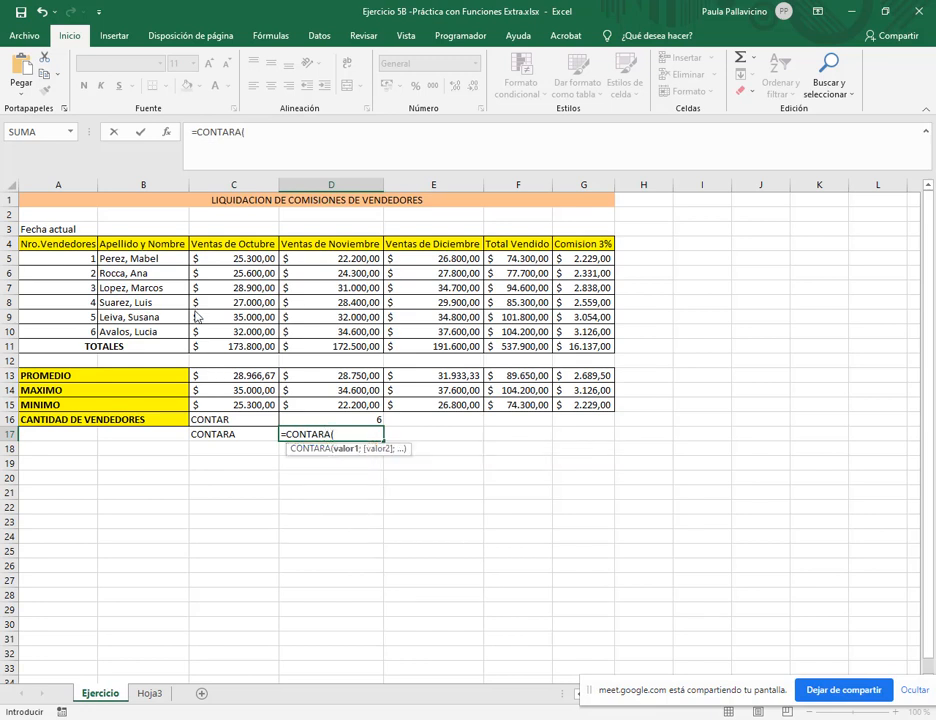
drag(140, 258, 145, 331)
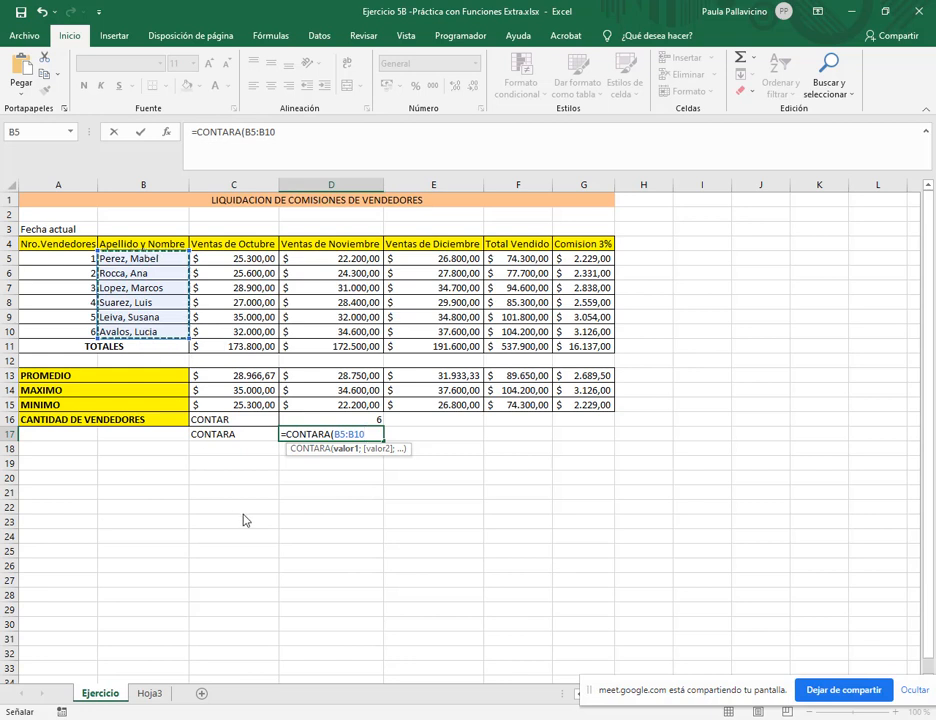
text())
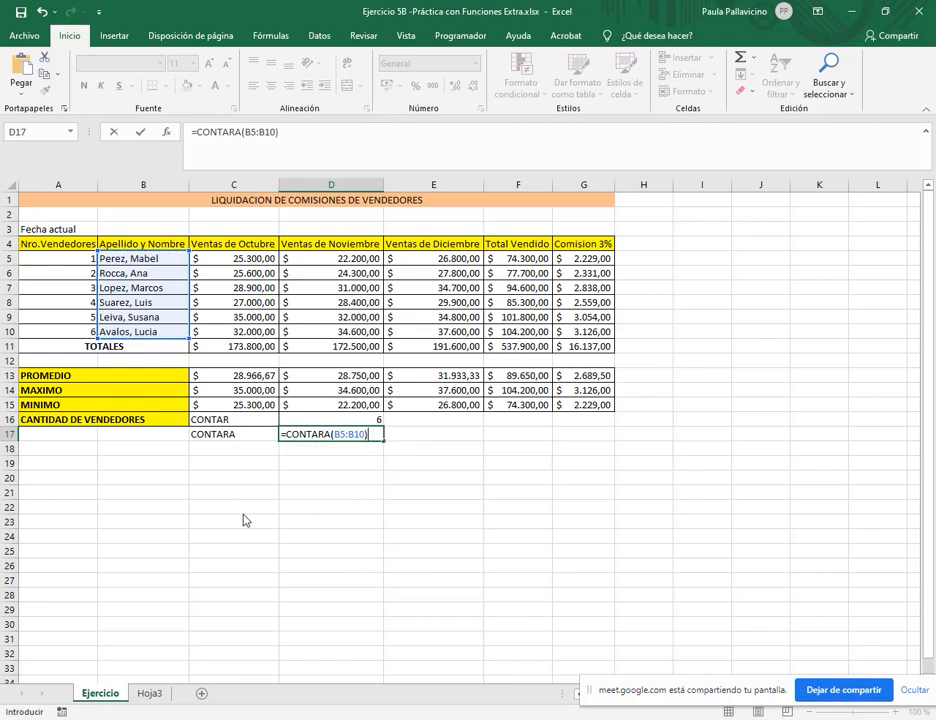
key(Return)
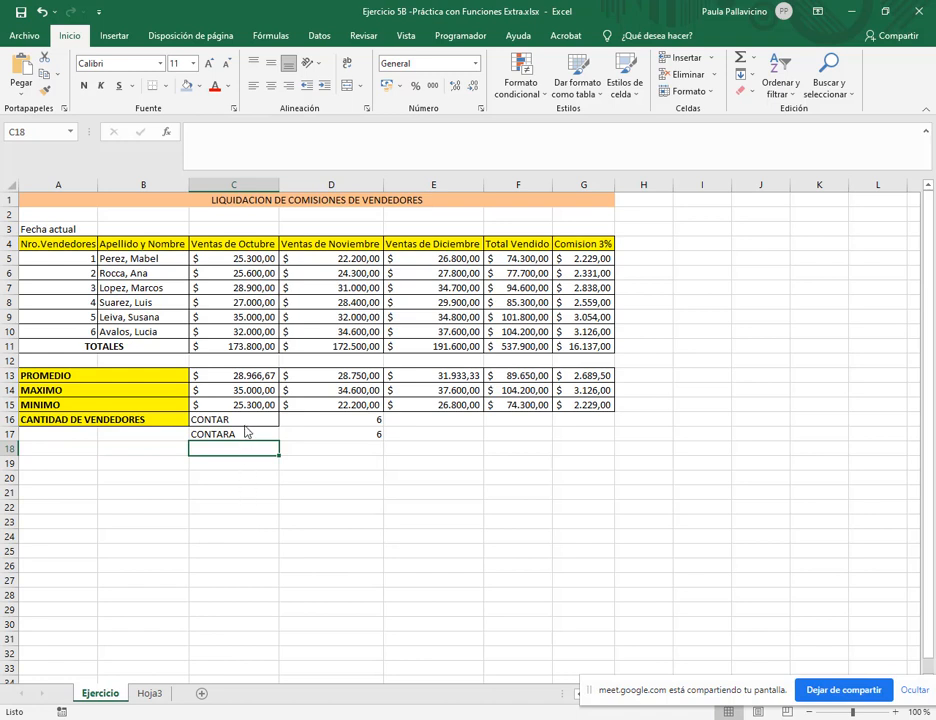
key(Up)
key(Up)
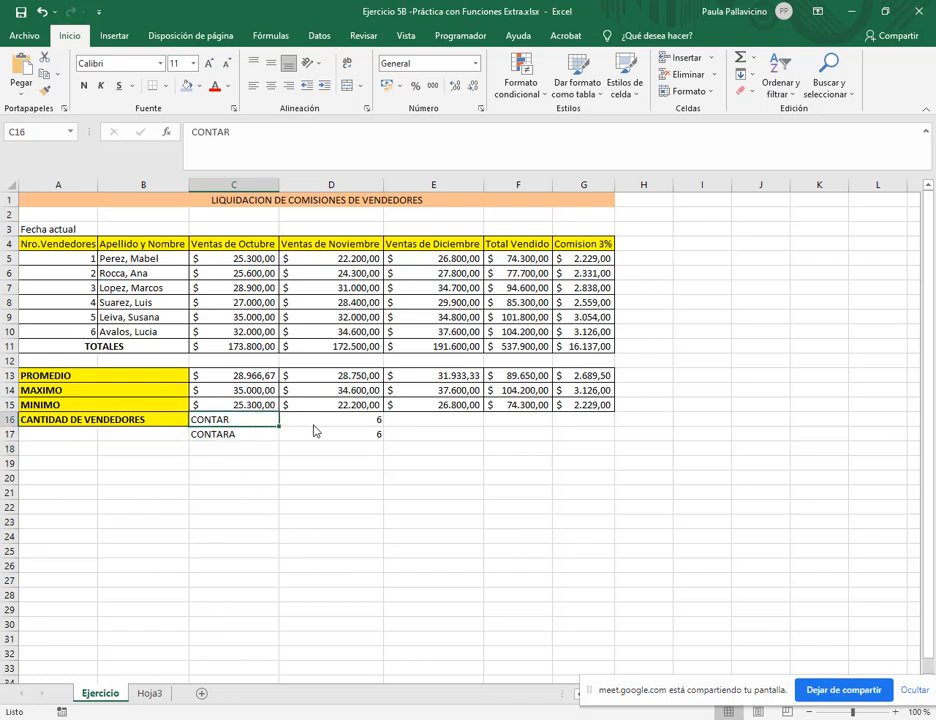
click(251, 437)
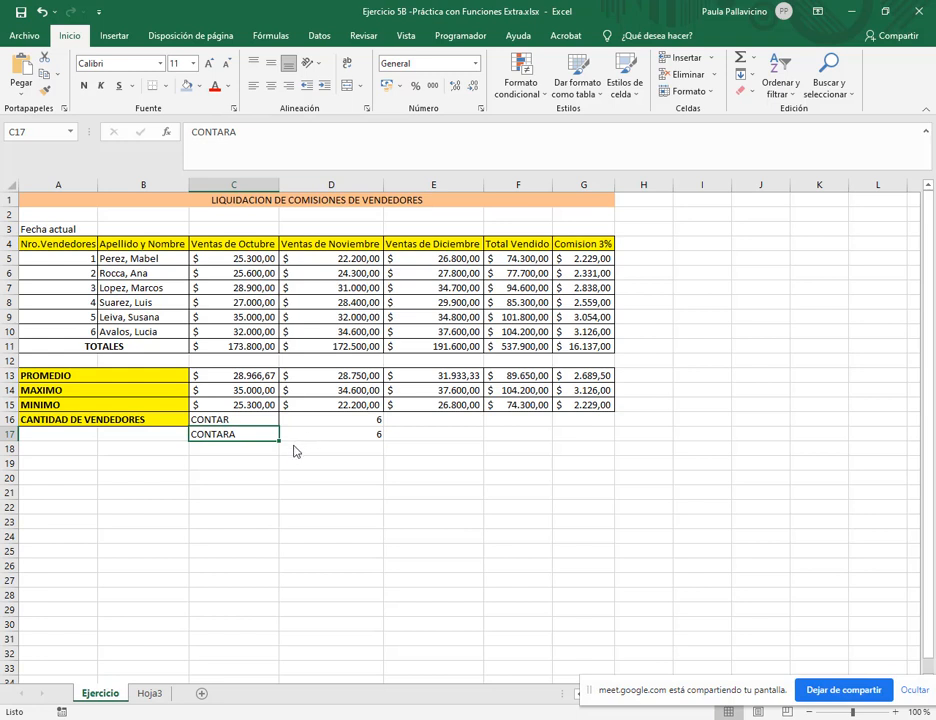
click(403, 434)
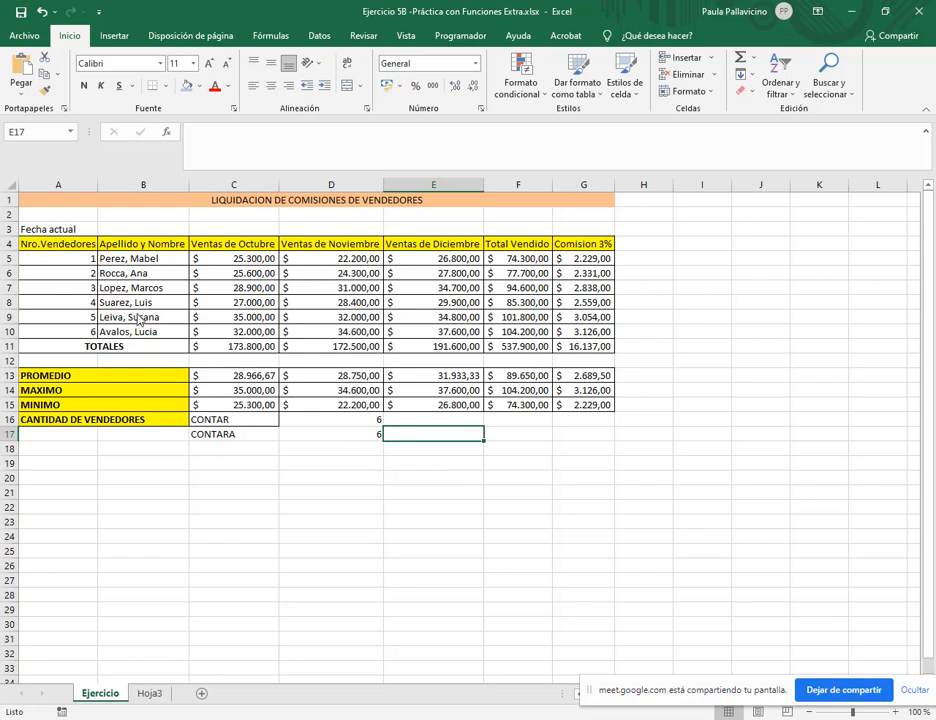
- Enter the date 15/07/2021 in B3, beside the Fecha actual label
click(52, 241)
click(52, 230)
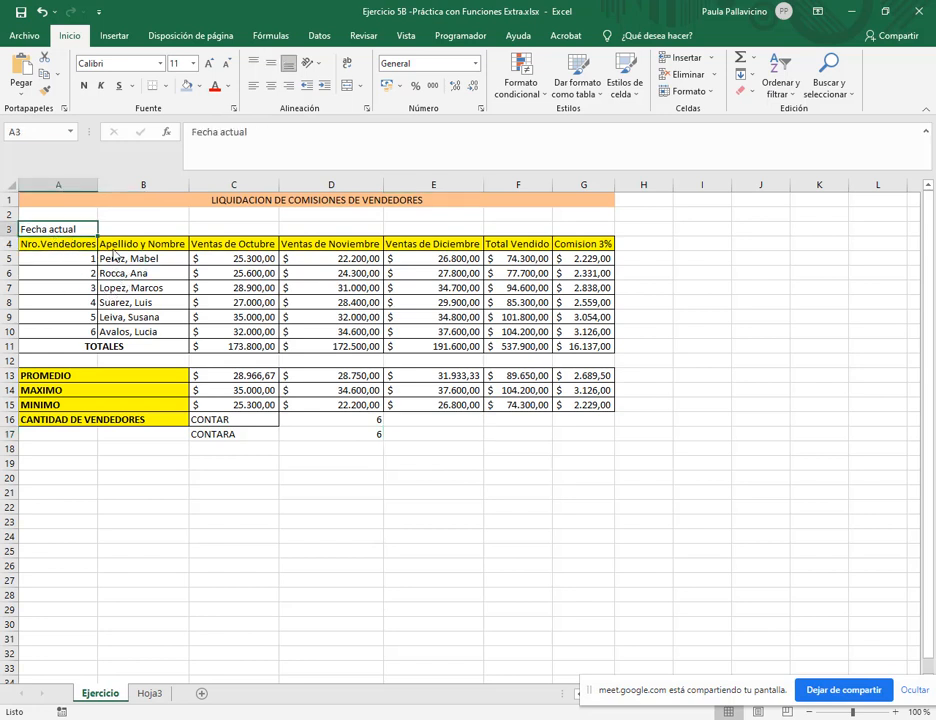
click(130, 230)
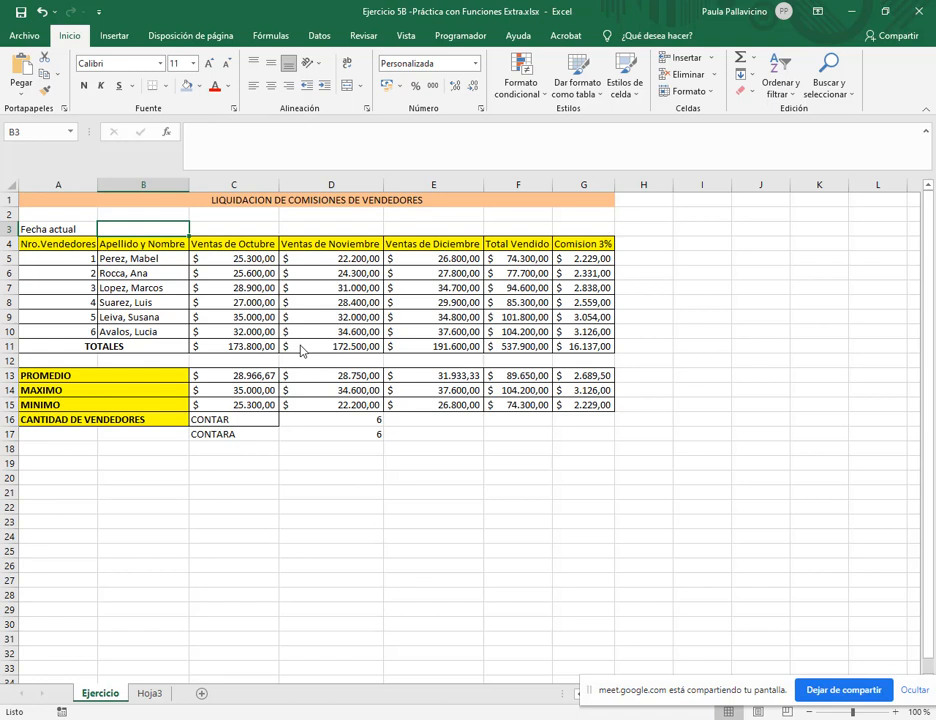
text(15)
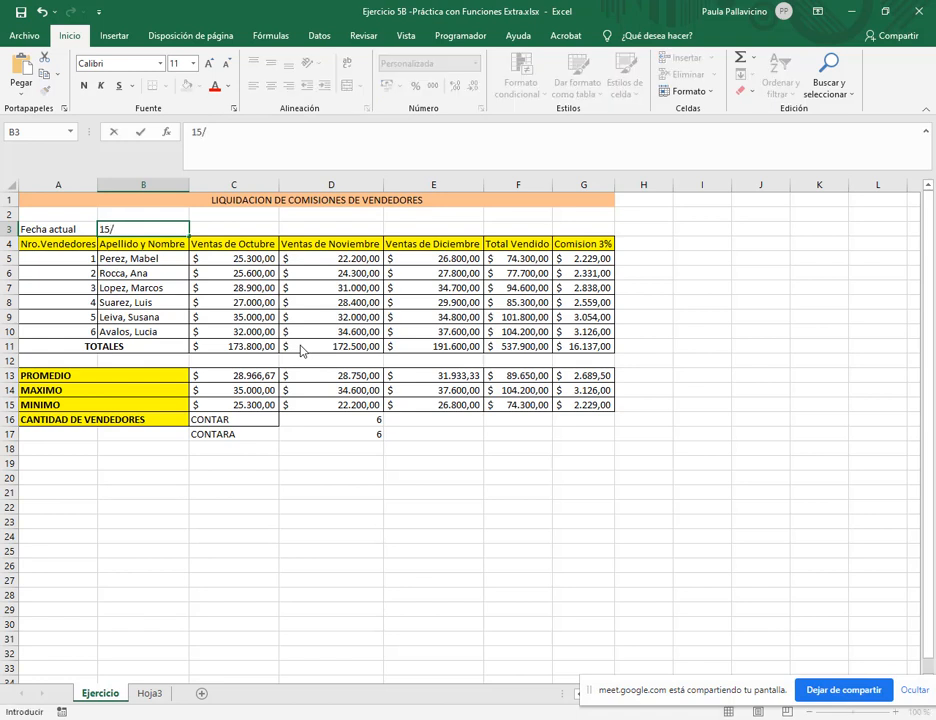
text(/07/20221)
key(Return)
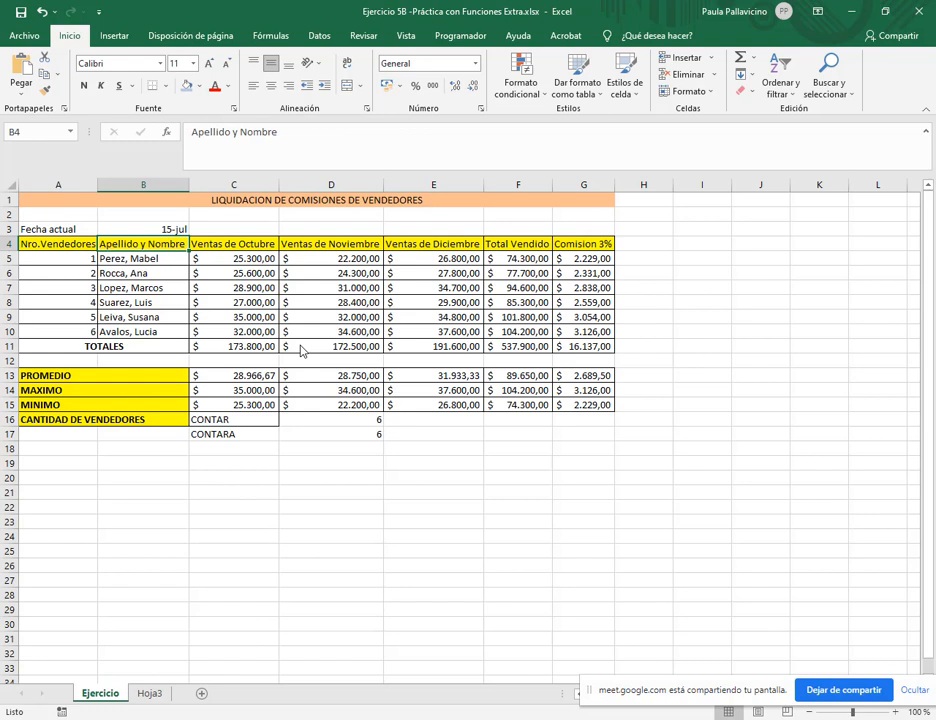
- Format the date cell B3 as Fecha corta
key(Up)
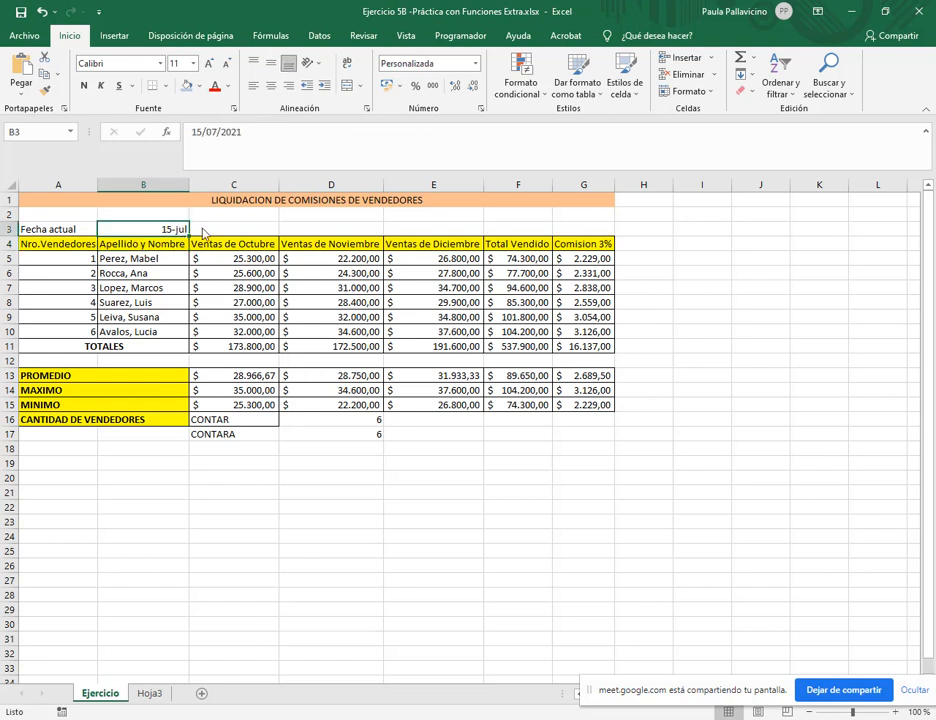
click(475, 64)
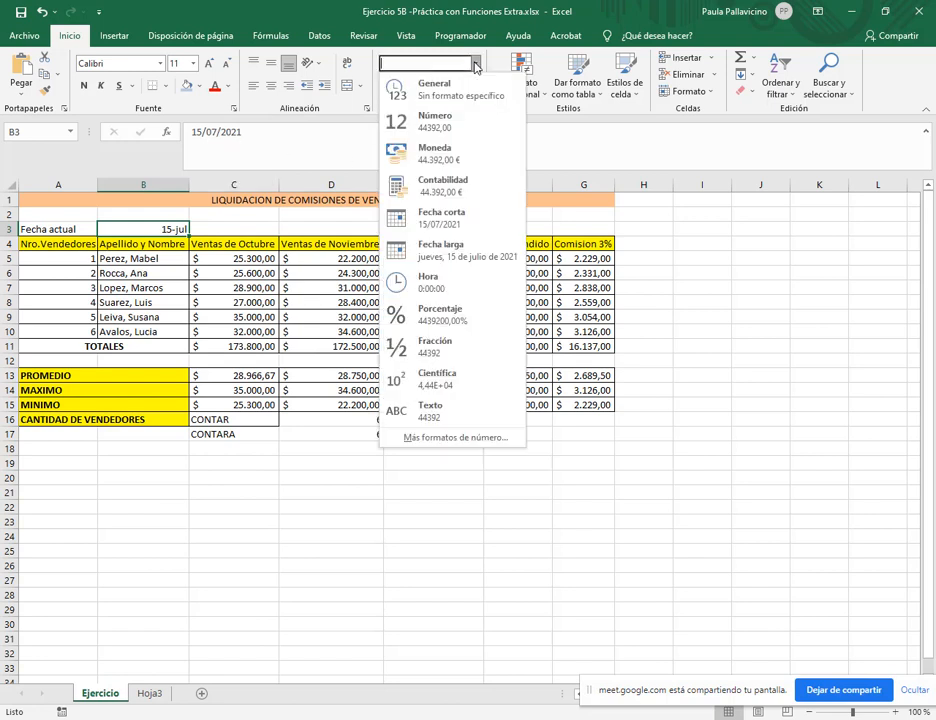
click(437, 222)
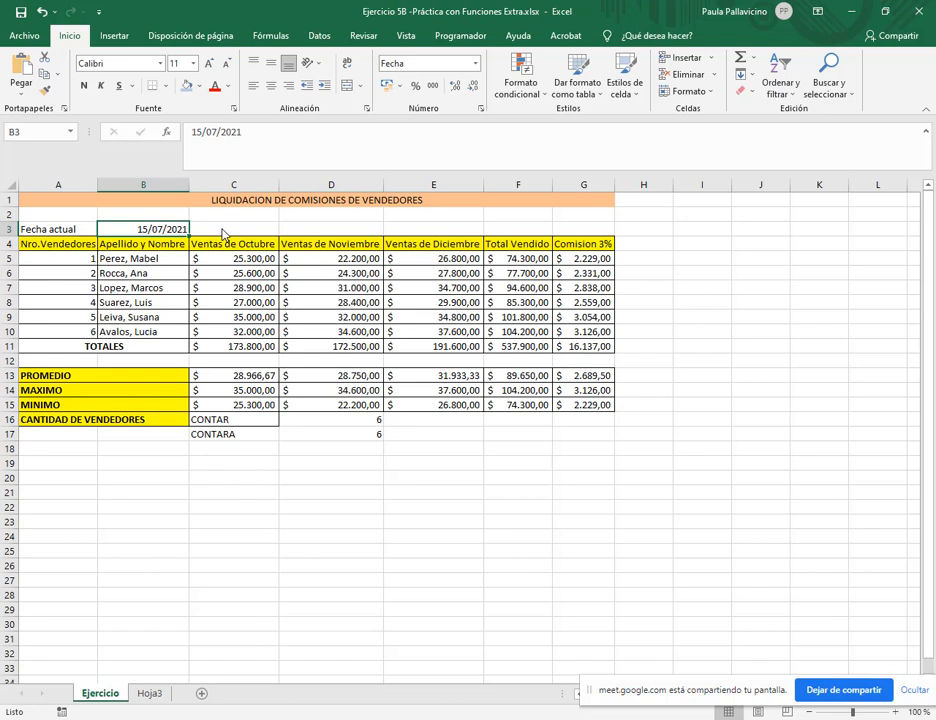
- Replace the typed date in B3 with the formula =HOY()
text(=)
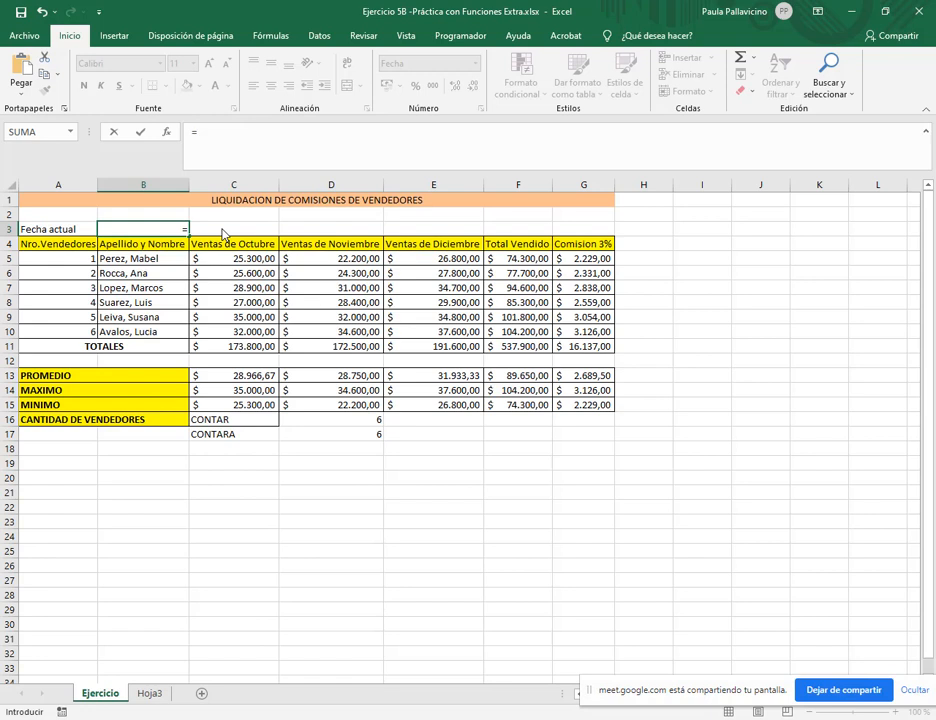
text(HOY)
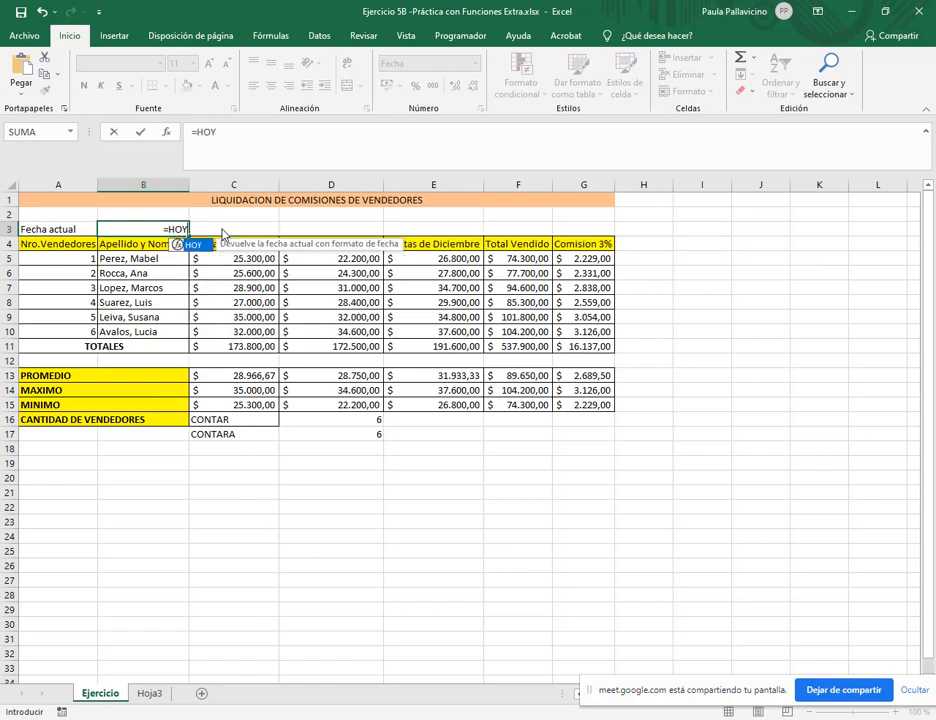
text(())
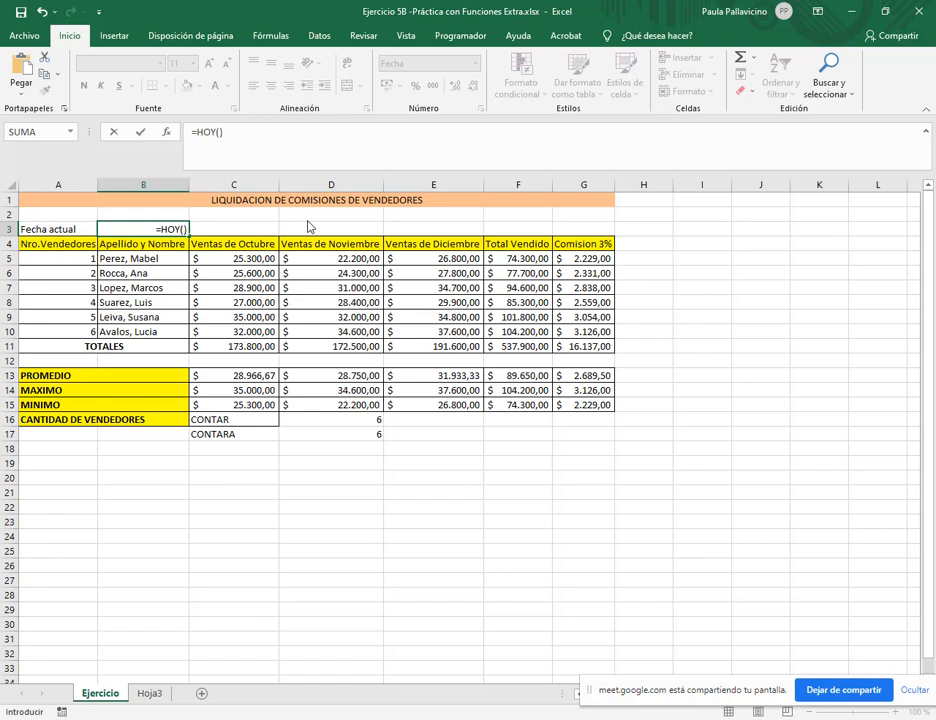
key(Return)
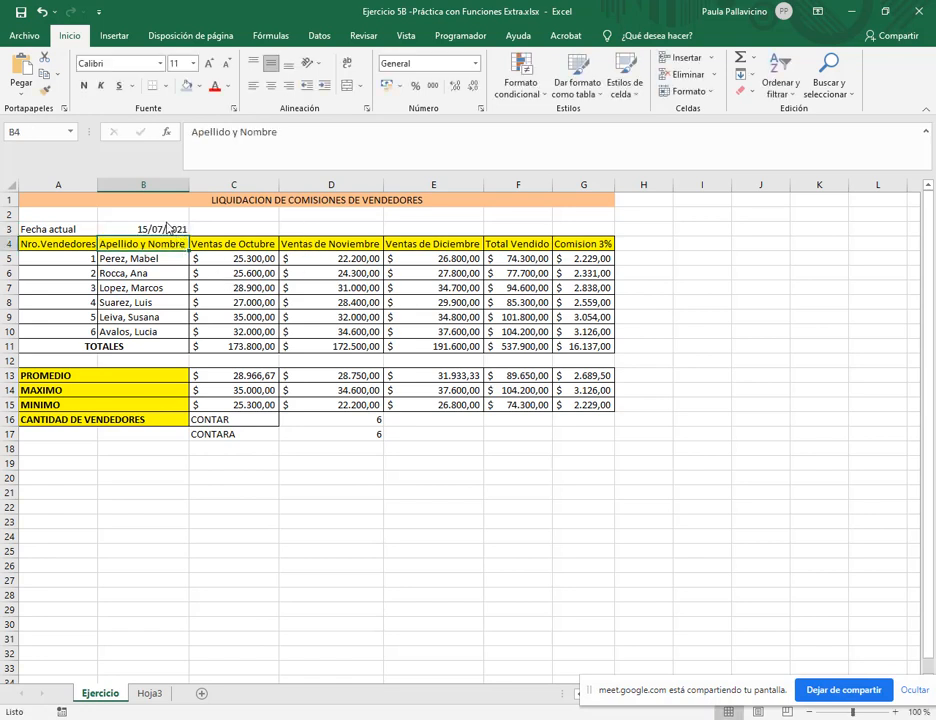
click(168, 228)
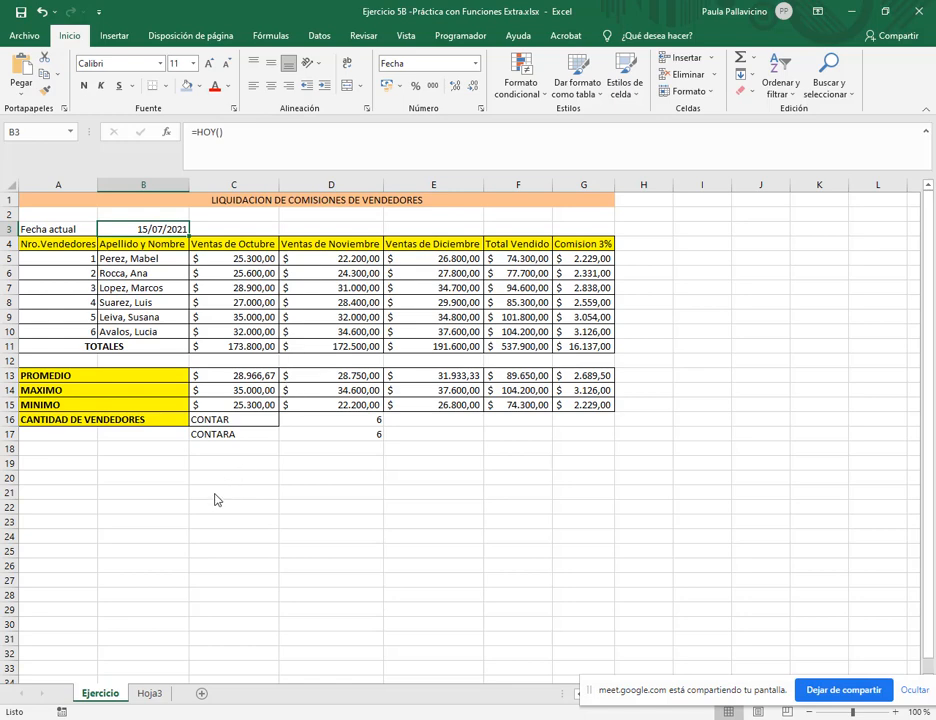
- Switch to the Google Meet call to check its chat messages, and return to the Excel workbook
click(82, 650)
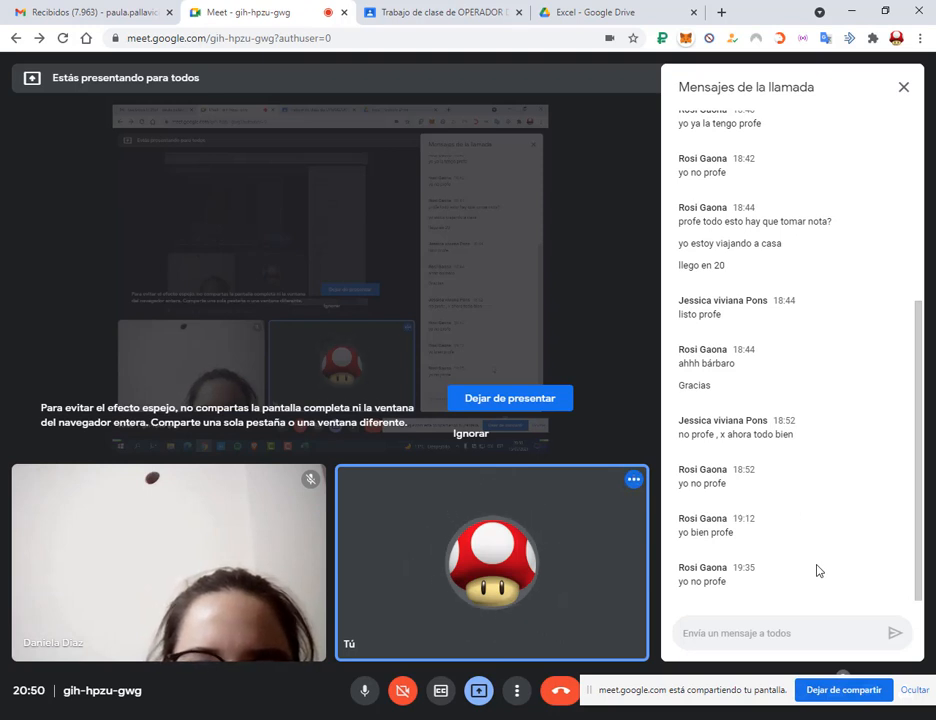
click(850, 17)
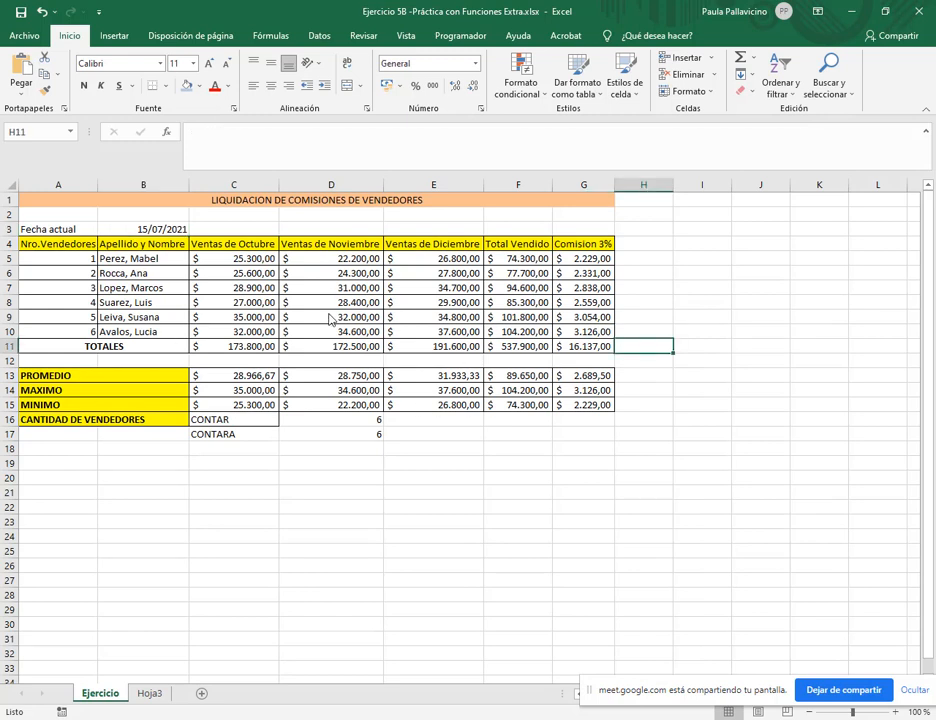
- Close the Ejercicio 5B workbook without saving and open Ejercicio Nº6.pdf from the CLASE 1 folder
click(920, 12)
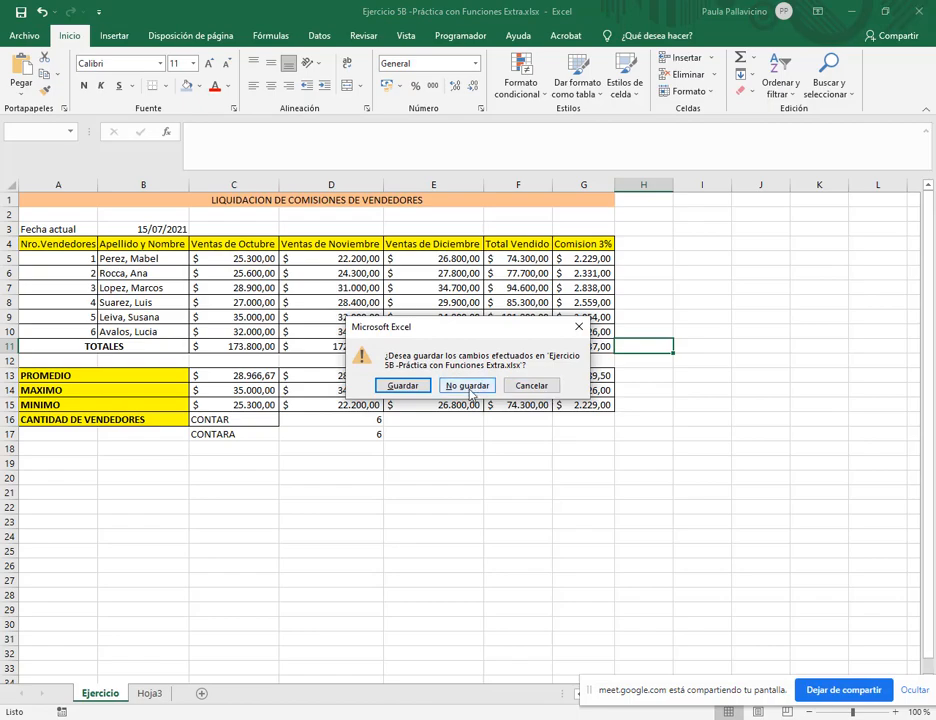
click(462, 384)
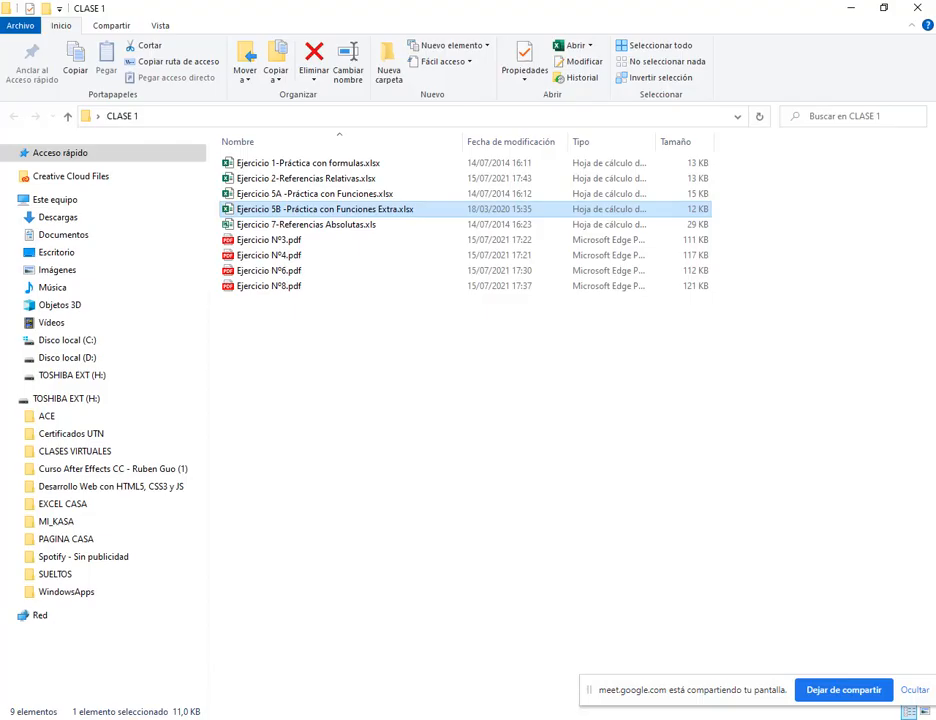
double_click(276, 270)
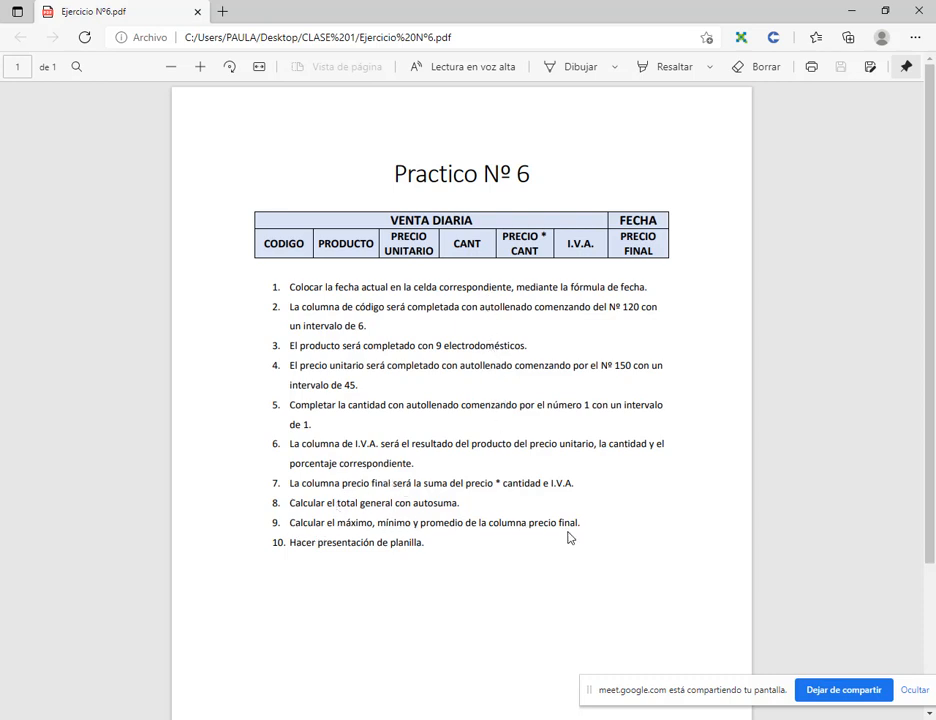
- Switch to the blank Excel workbook and place its restored window below the Practico Nº 6 table headings of the PDF
key(alt+Tab)
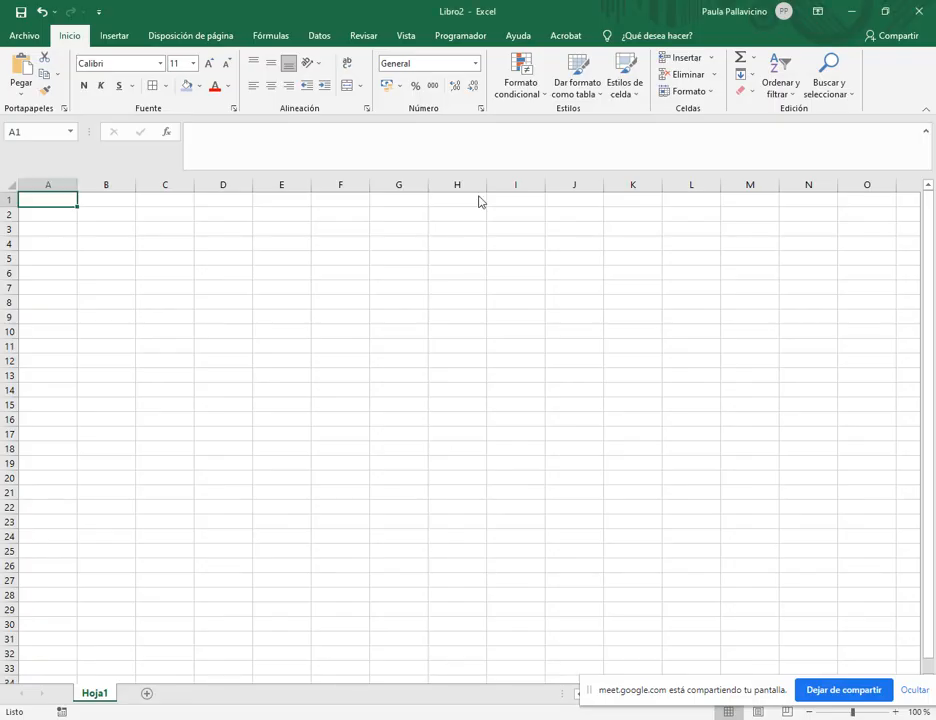
double_click(650, 11)
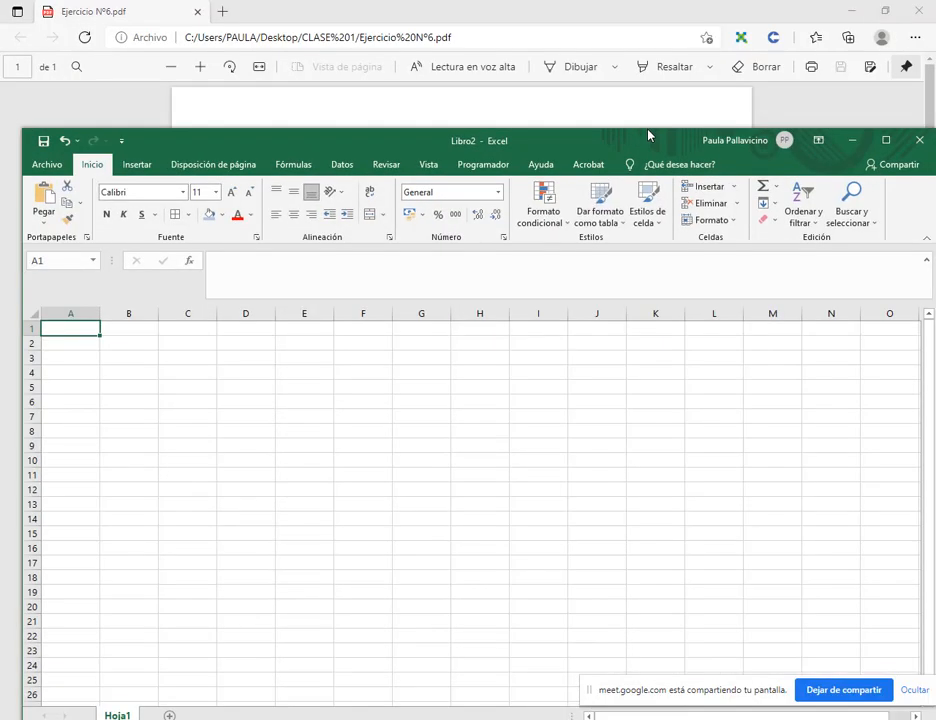
drag(648, 135, 638, 317)
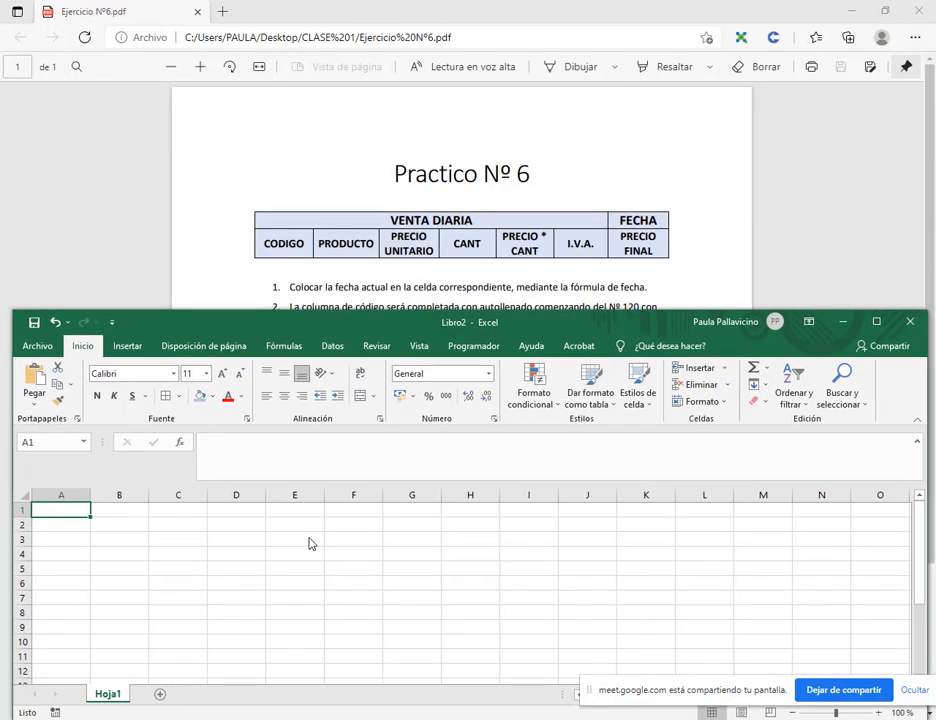
text(venta)
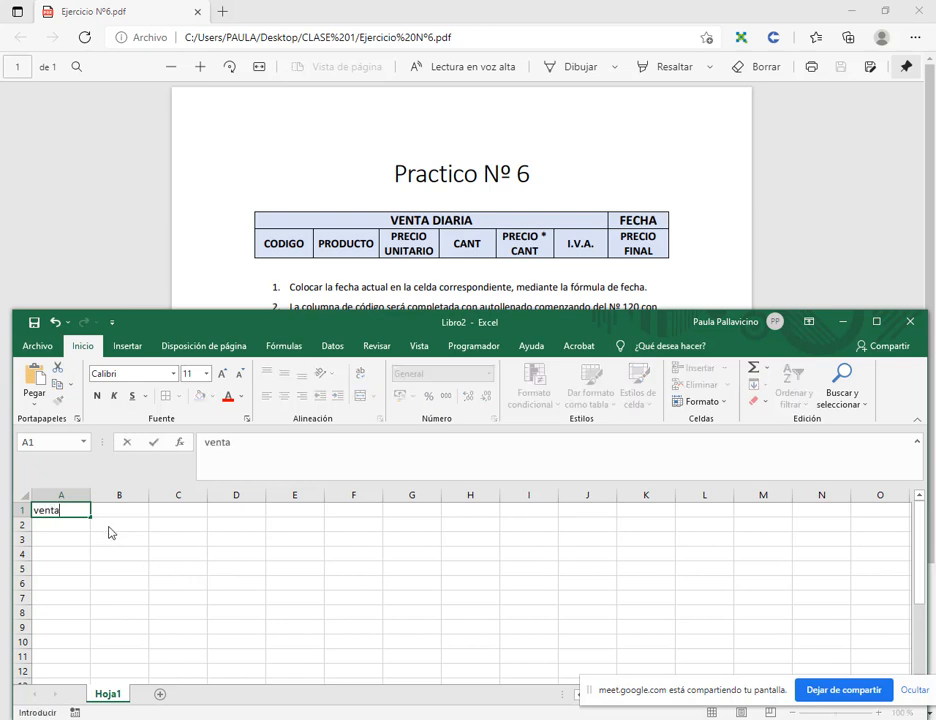
key(BackSpace)
key(BackSpace)
key(BackSpace)
key(BackSpace)
key(BackSpace)
- Enter the heading VENTA DIARIA in A1 and the heading FECHA in G1
text(VENTA D)
text(IARIA)
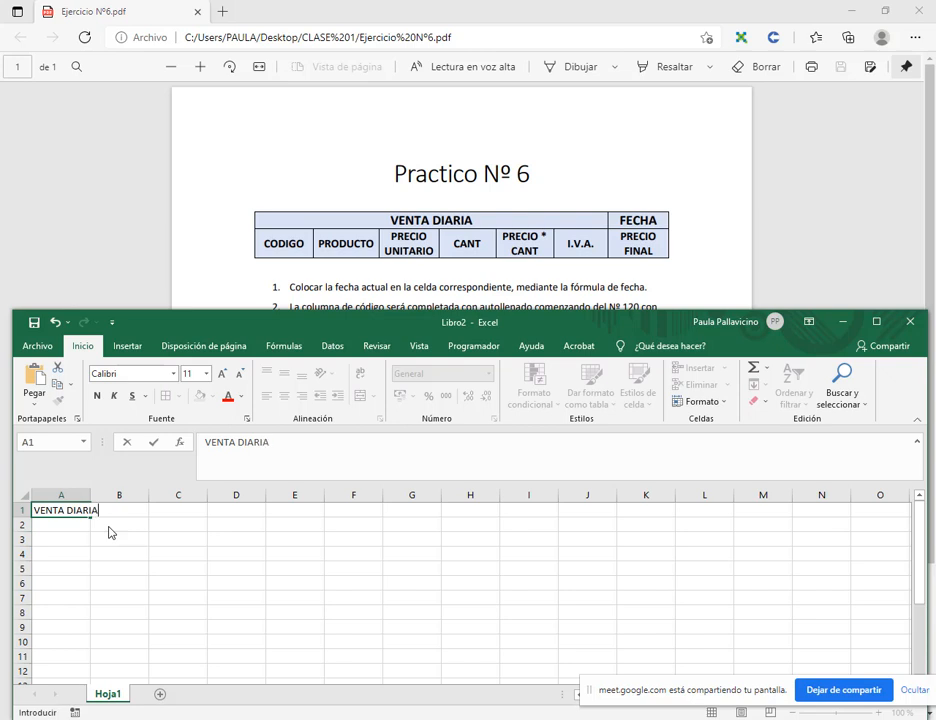
key(Tab)
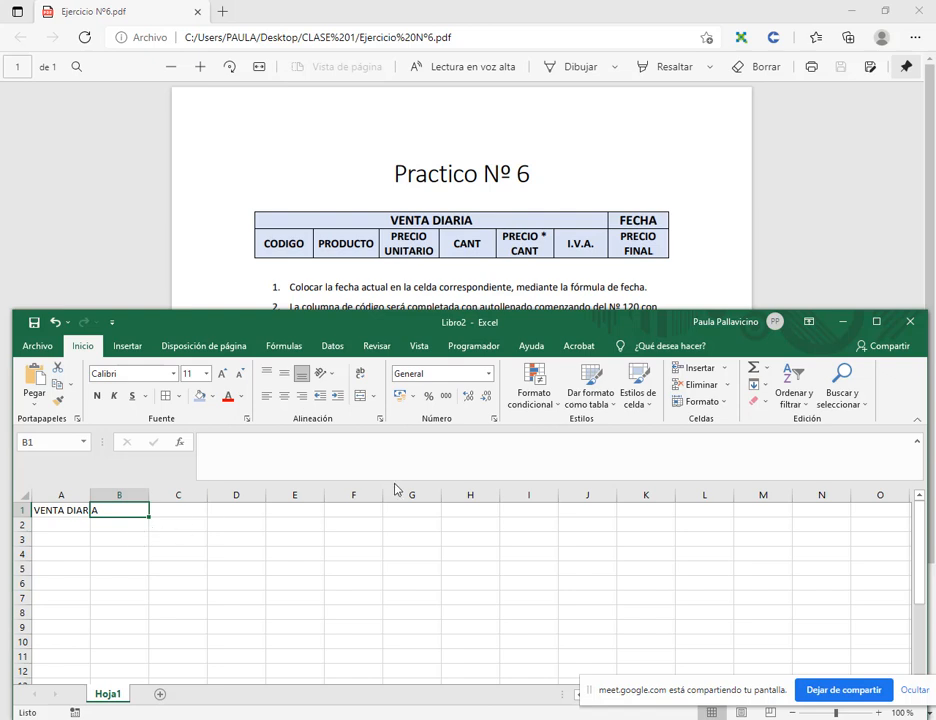
key(Right)
key(Right)
key(Right)
key(Right)
key(Right)
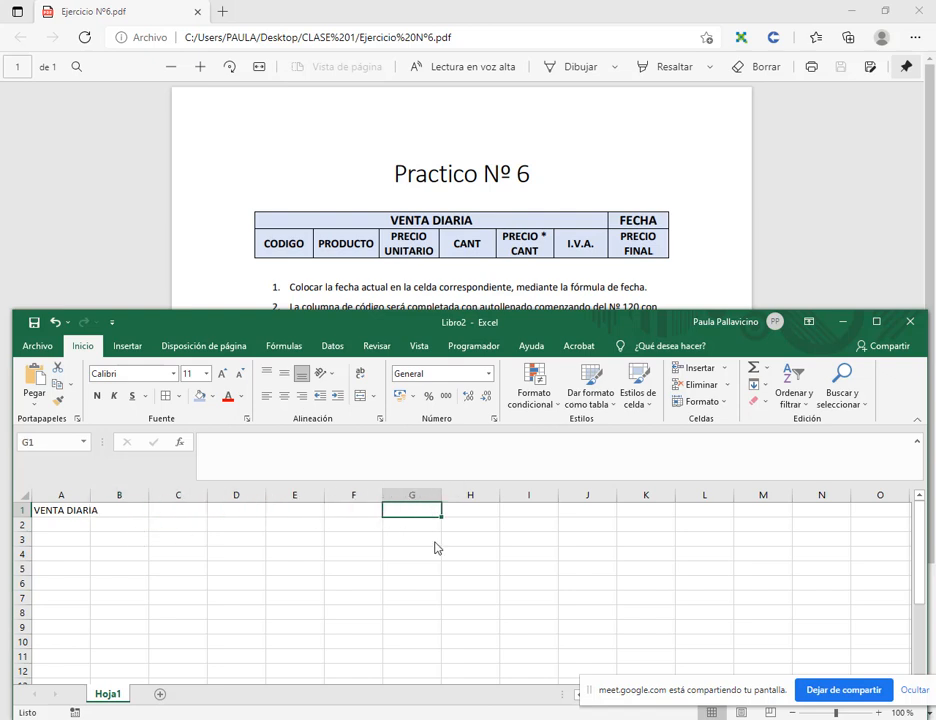
text(FECHA)
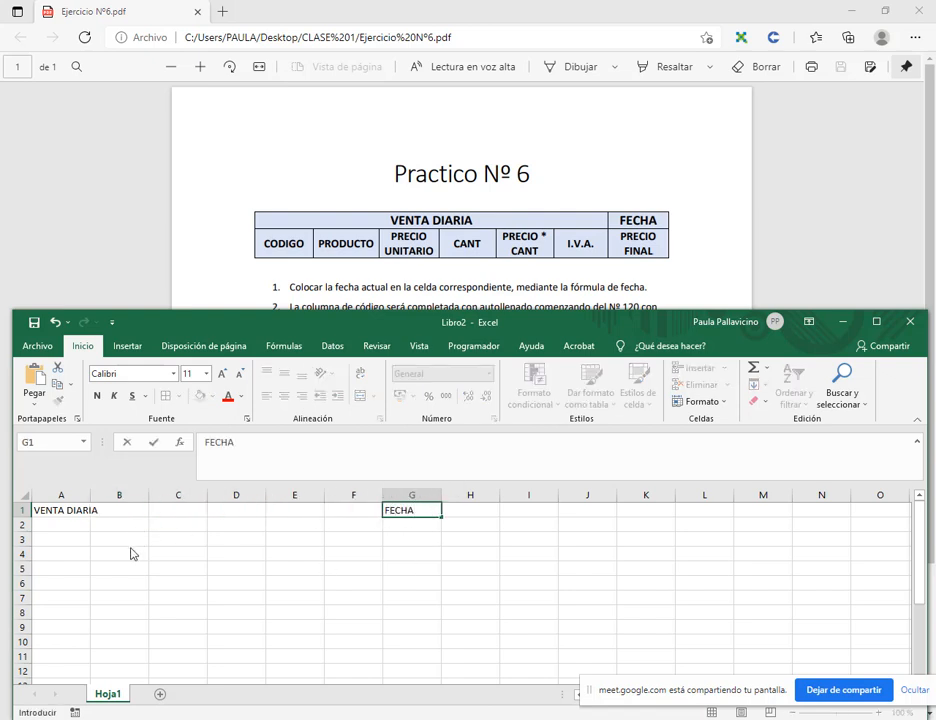
- Enter the column headings CODIGO, PRODUCTO and PRECIO UNITARIO in A2:C2
click(76, 527)
text(CODIGO)
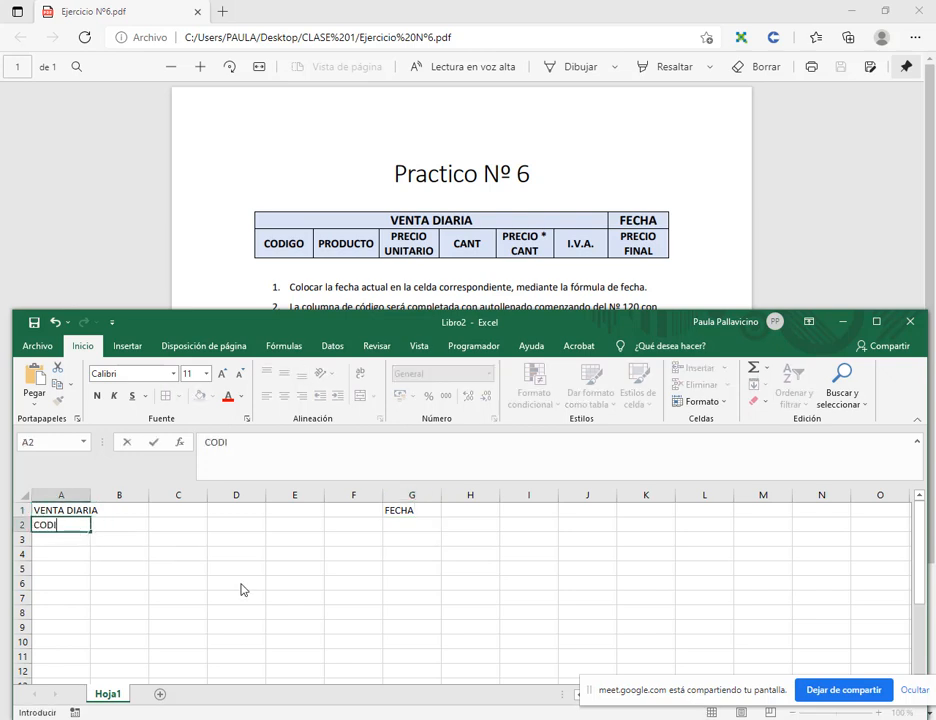
key(Tab)
text(PRODUCTO)
key(Tab)
text(P)
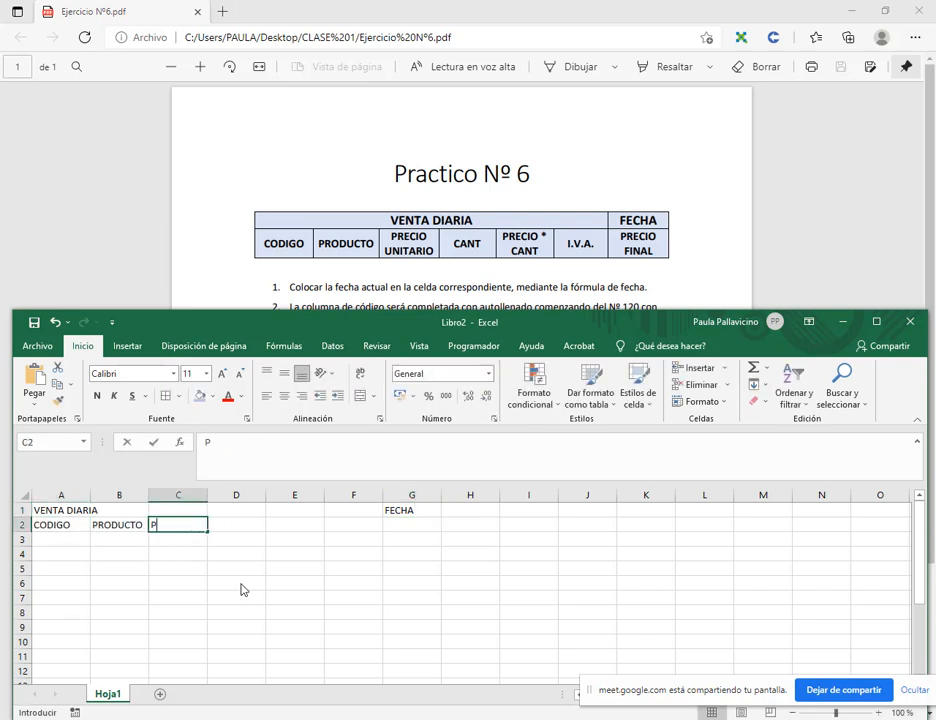
text(RECIO UNITARIO)
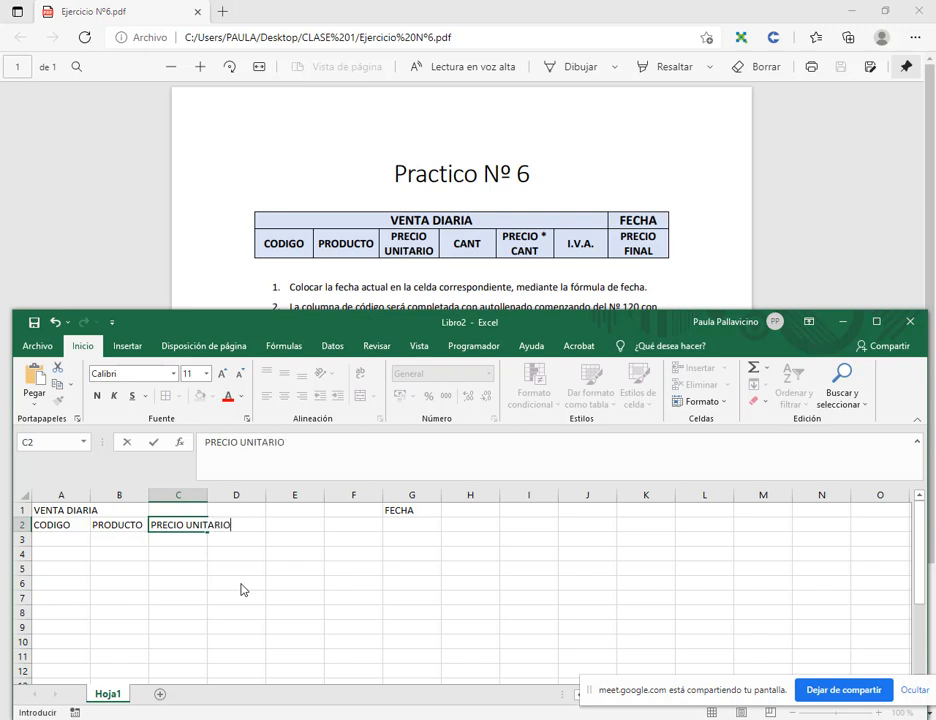
key(Tab)
- Enter the remaining column headings CANT, PRECIO * CANT, I.V.A. and PRECIO FINAL in D2:G2
text(CANT)
key(Tab)
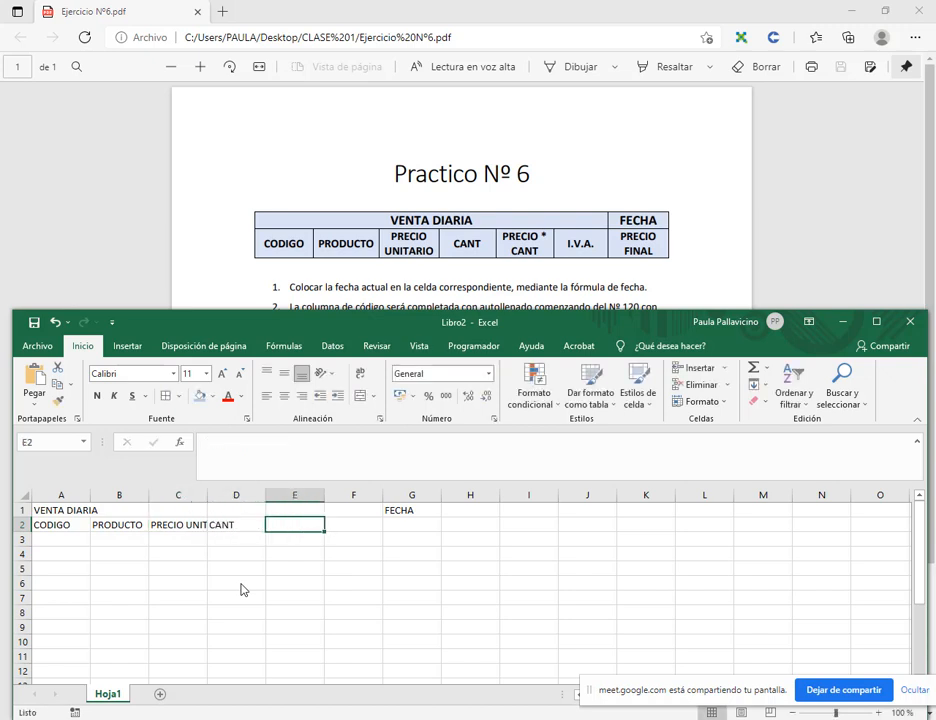
text(PRECIO * CANT)
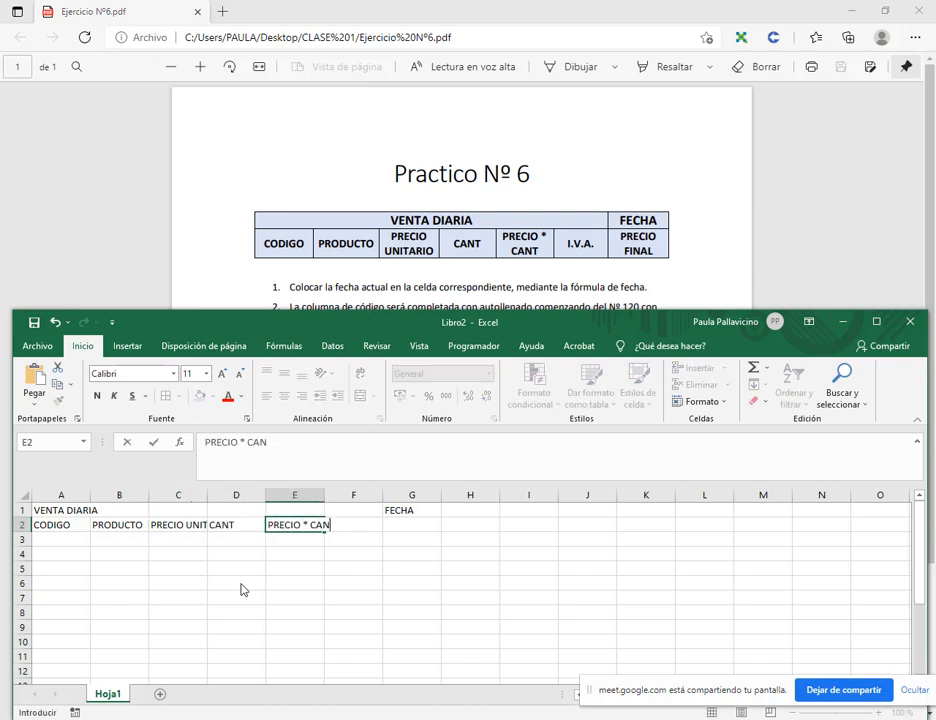
key(Tab)
text(I)
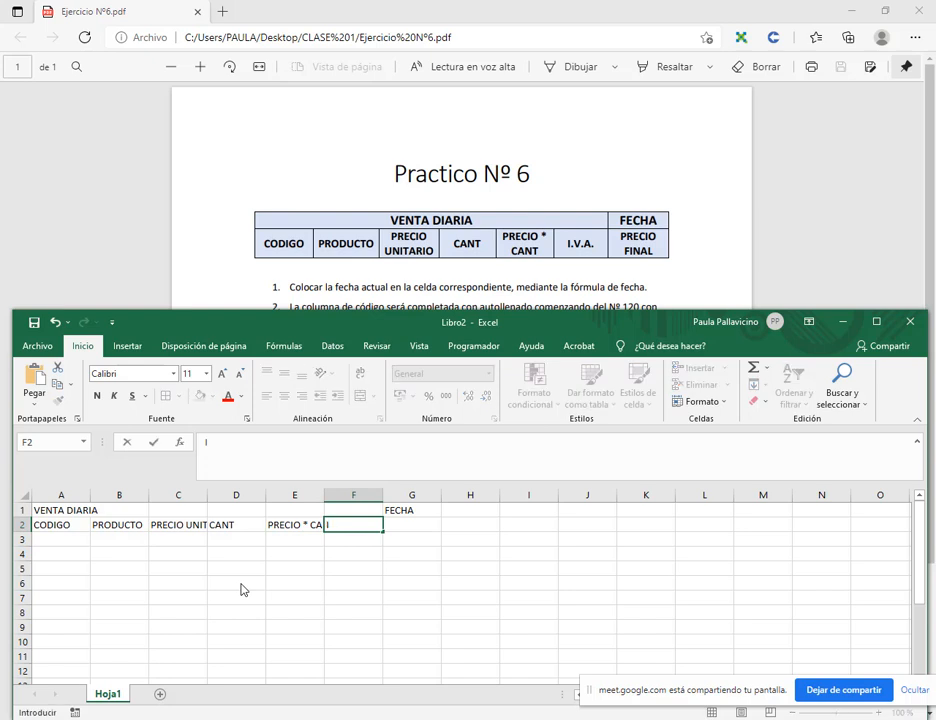
key(Tab)
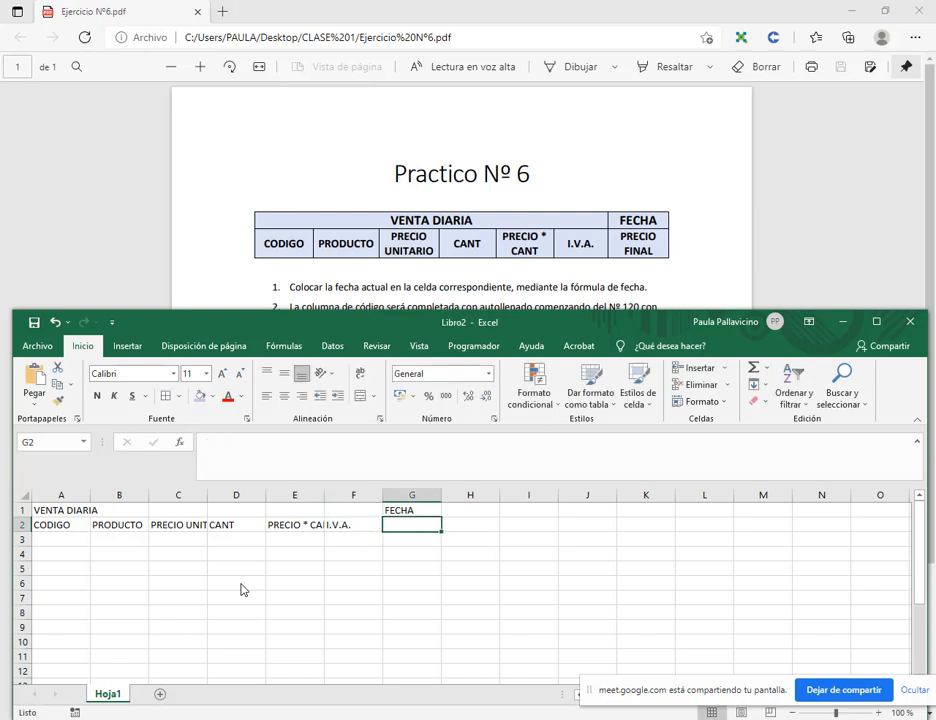
text(PRECIO FINAL)
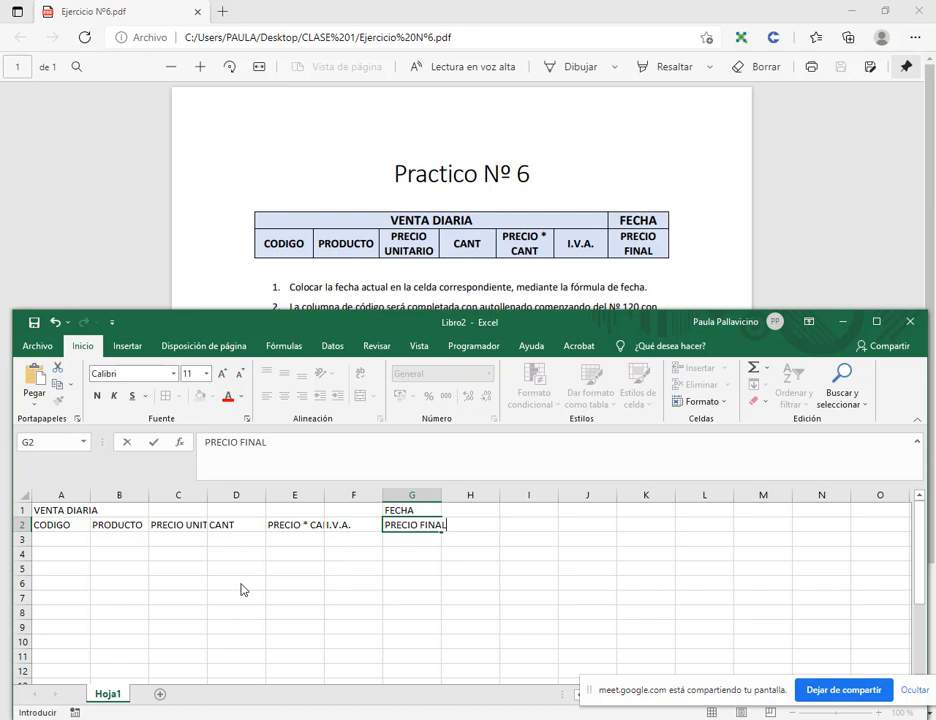
key(Return)
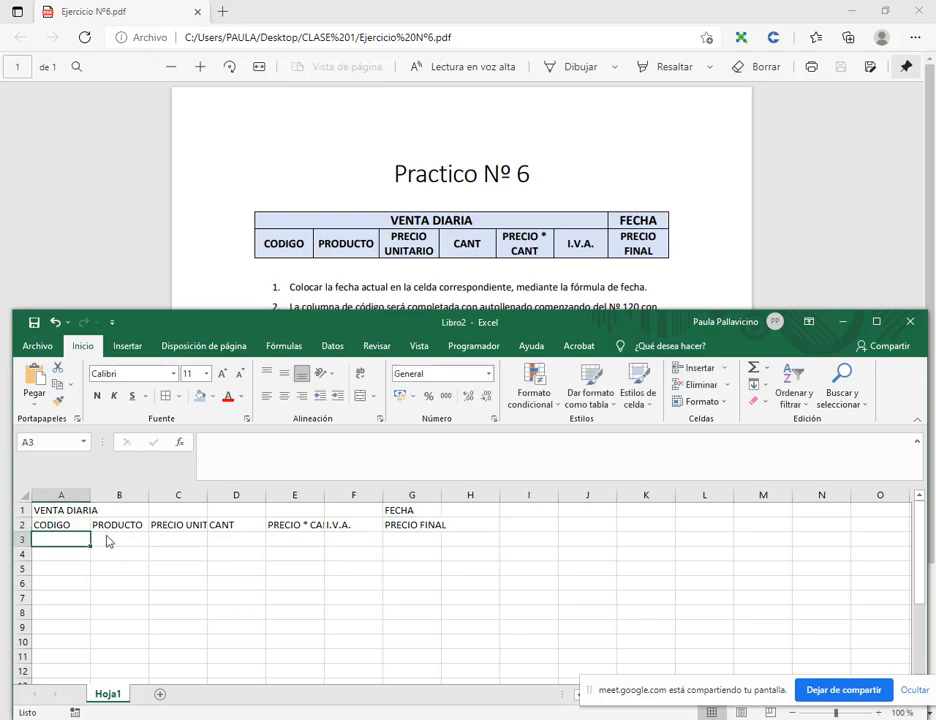
- Merge and centre VENTA DIARIA across A1:F1, and wrap the headings in A2:G2 with horizontal and vertical centring
drag(42, 511, 340, 515)
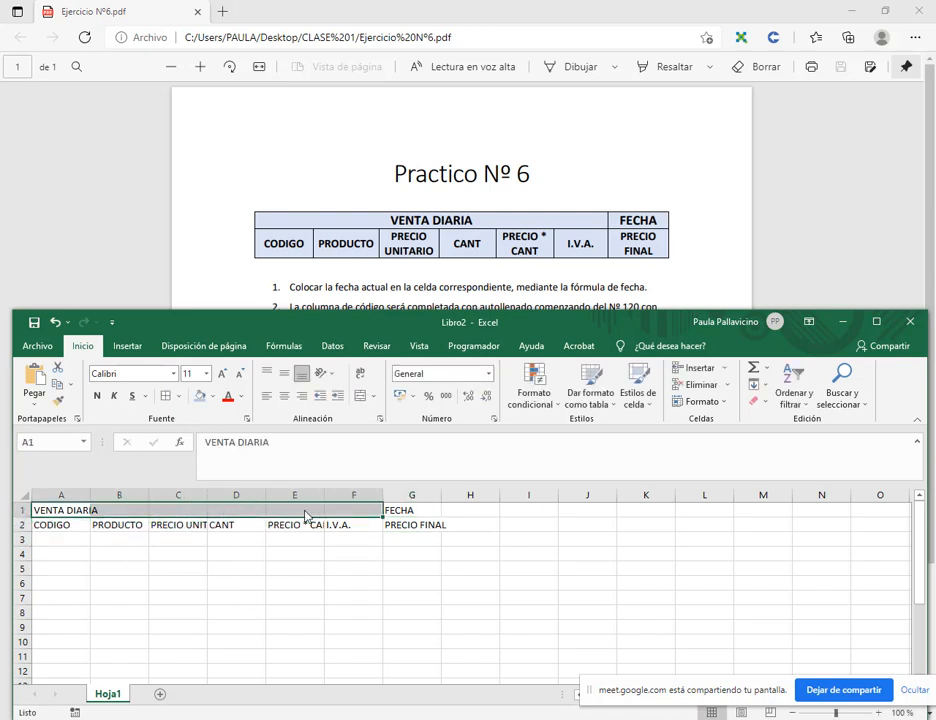
click(362, 396)
drag(61, 528, 420, 528)
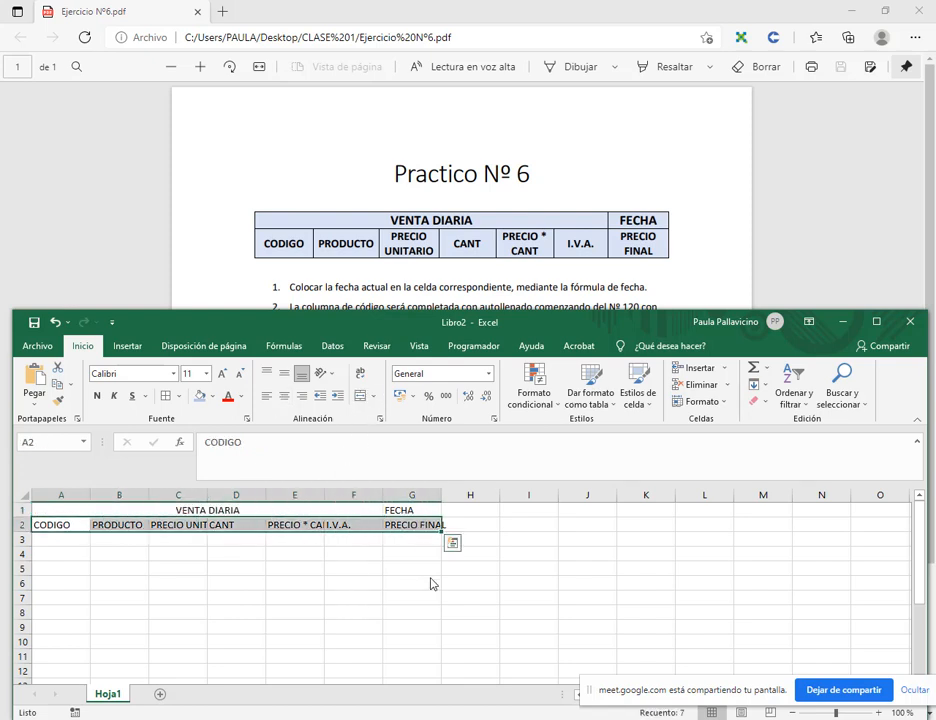
click(361, 373)
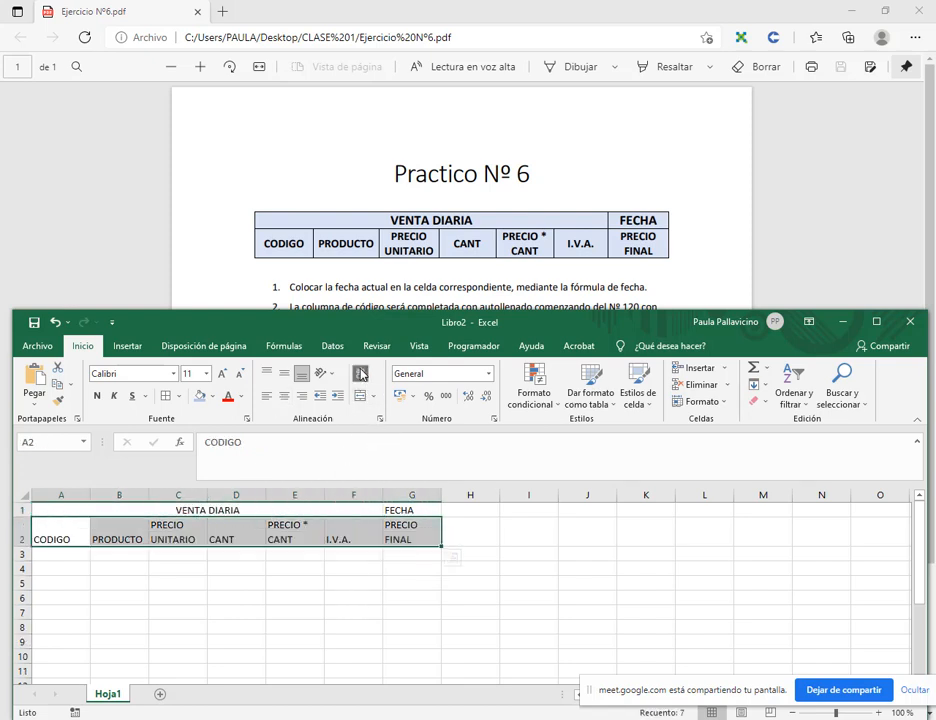
click(285, 395)
click(285, 374)
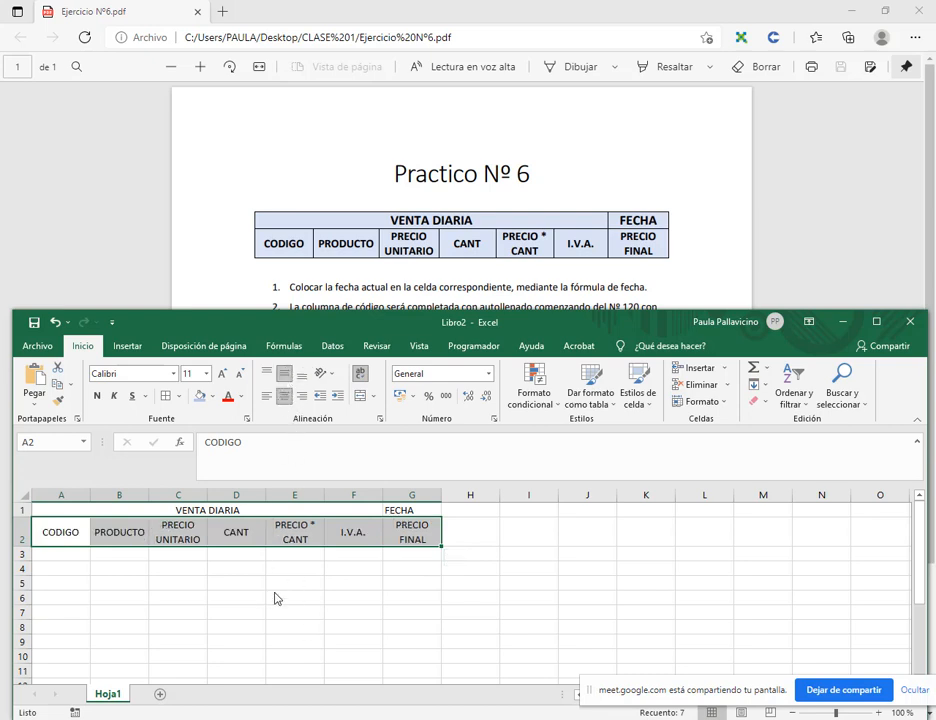
click(355, 599)
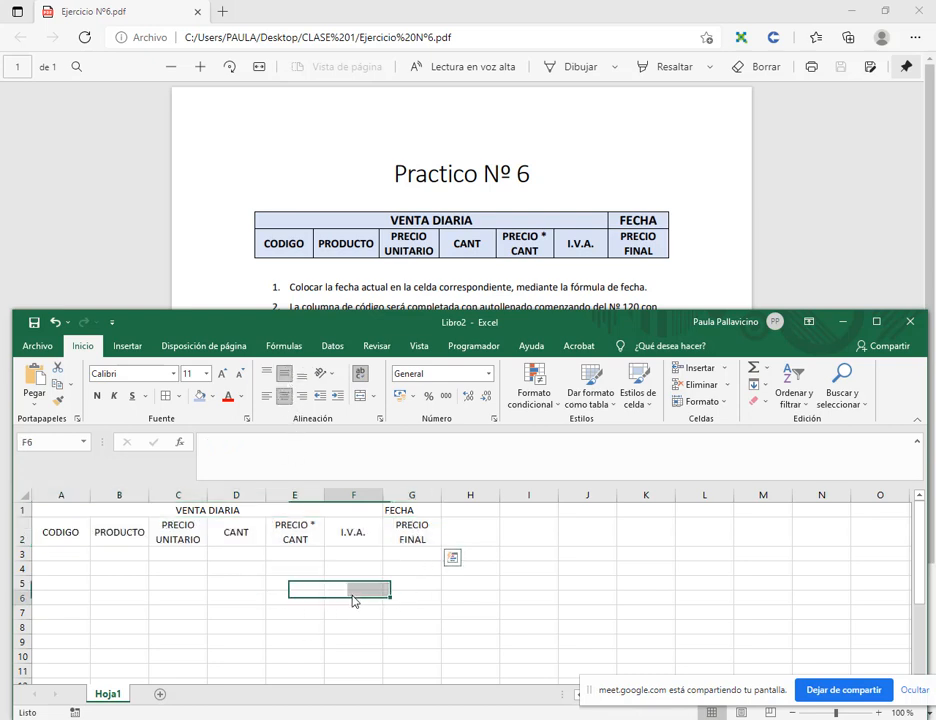
- Try the formula =HOY() in G1 in place of the FECHA heading
click(66, 558)
scroll(426, 287, down, 2)
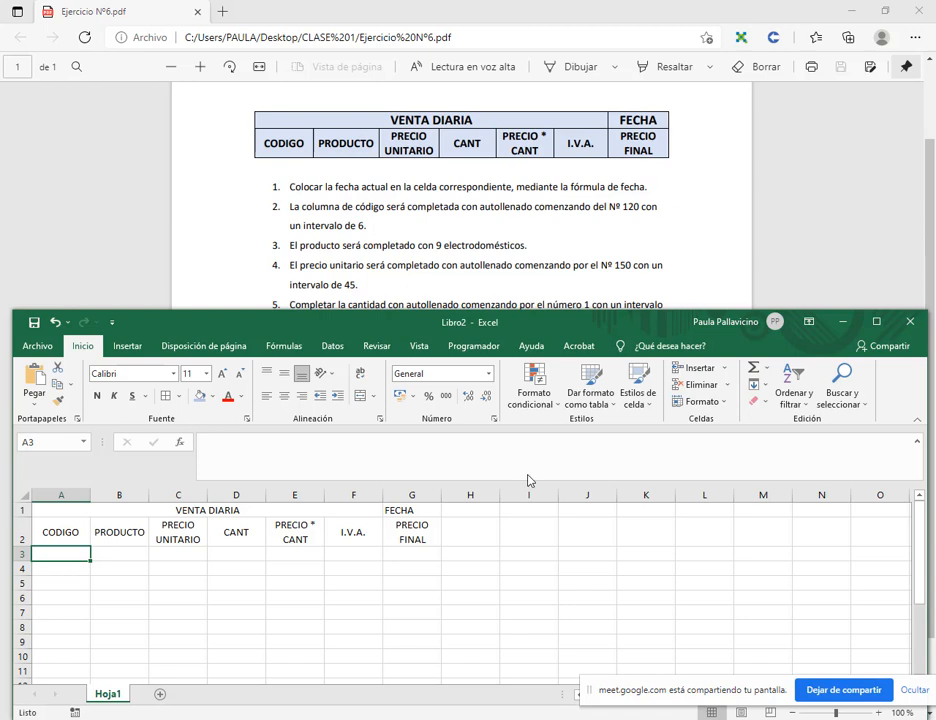
click(405, 510)
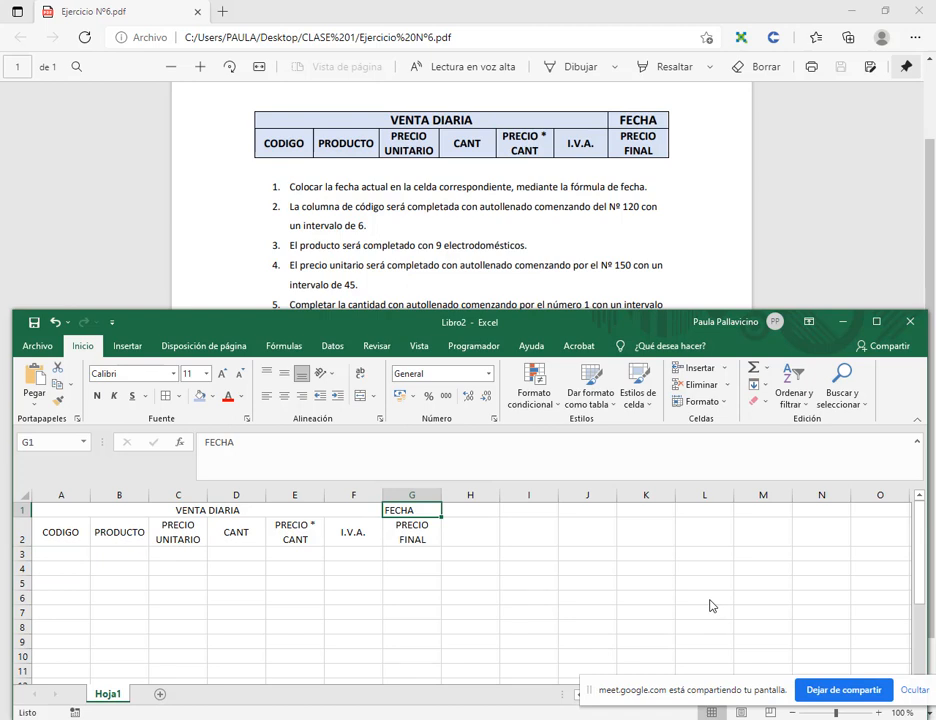
text(=HO)
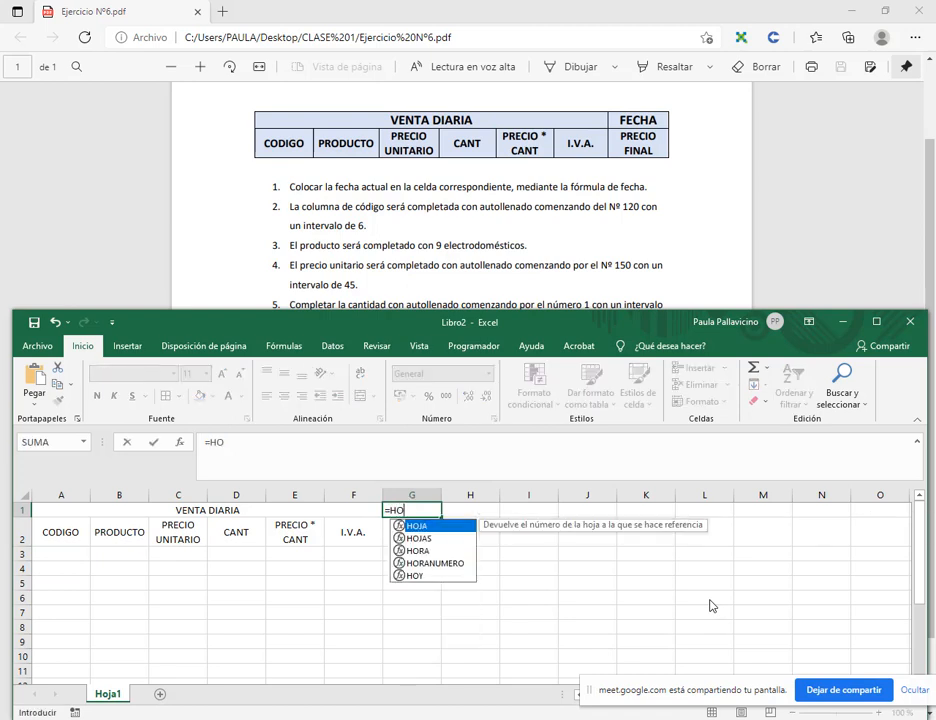
text(Y())
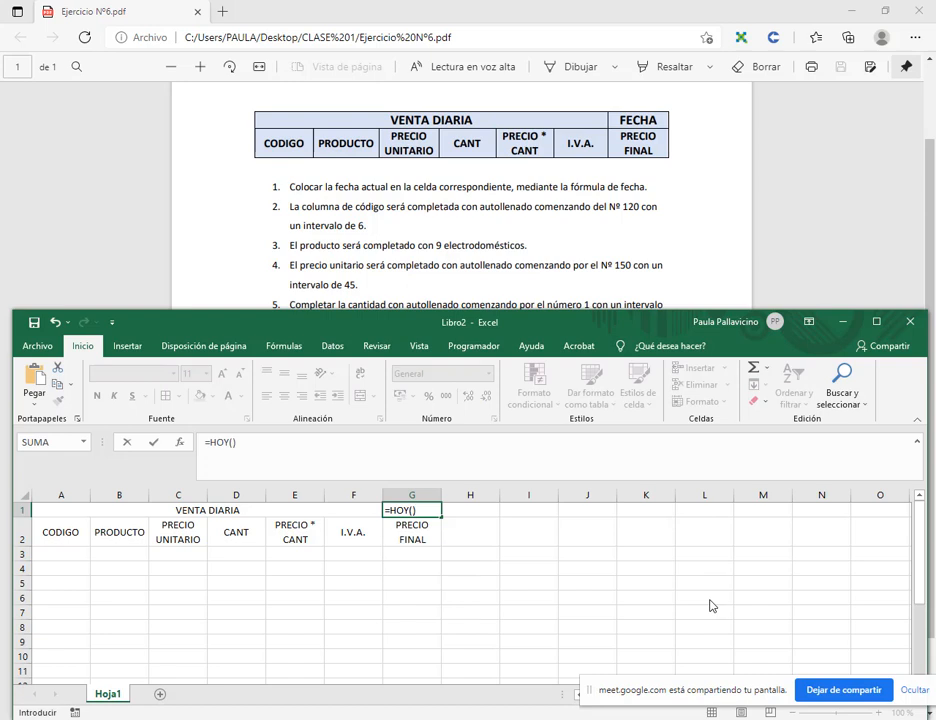
key(BackSpace)
key(BackSpace)
key(BackSpace)
key(BackSpace)
key(BackSpace)
- Fill G1 with the date formula =FECHA(2021;07;15)
text(FECH)
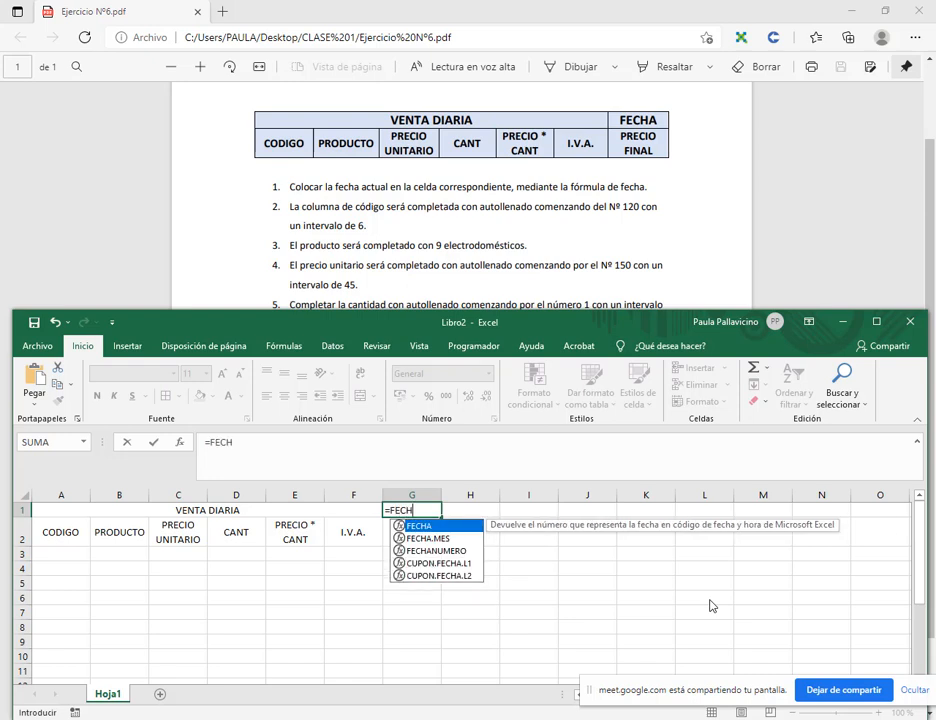
text(A()
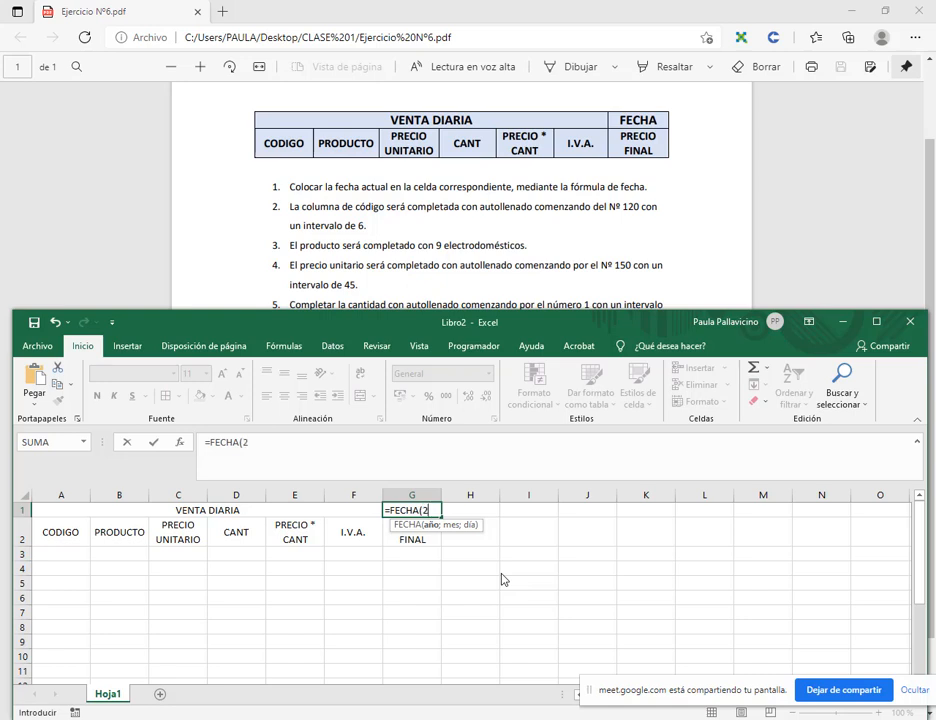
text(2021;07)
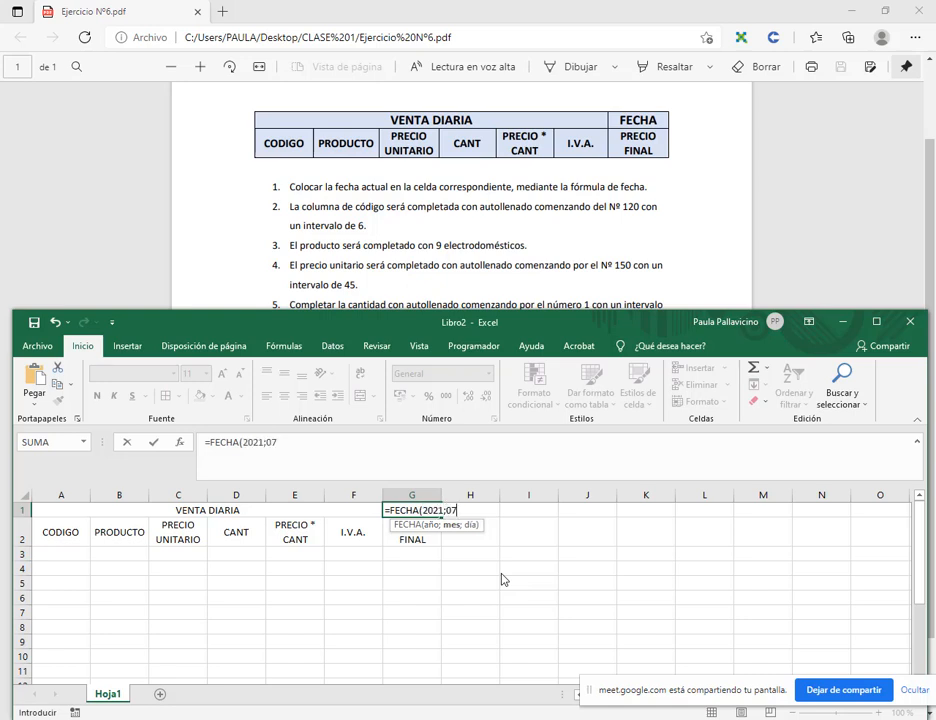
text(;15))
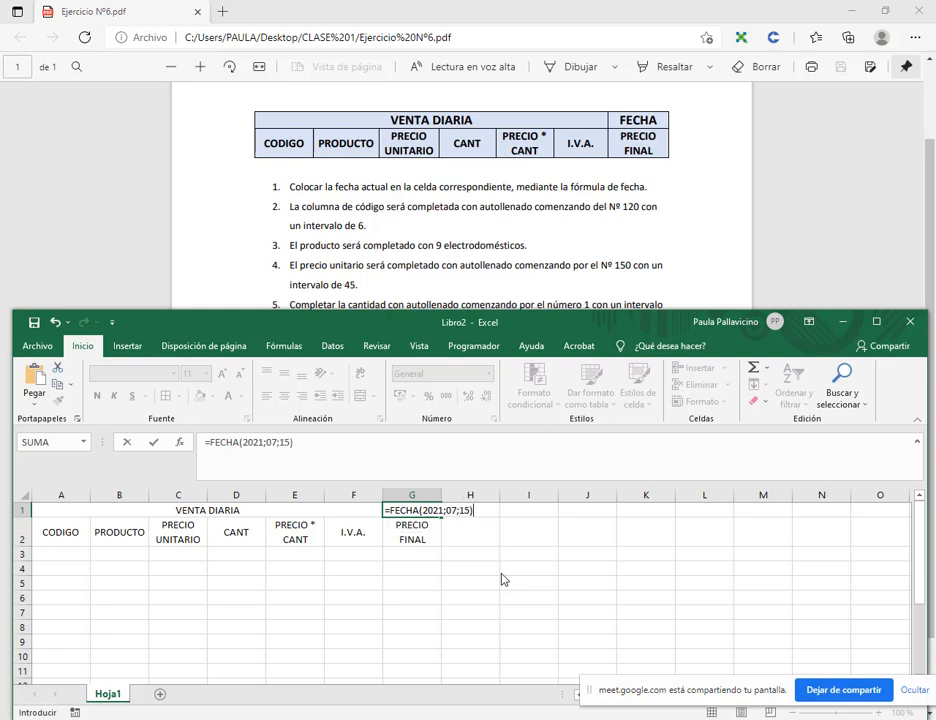
key(Return)
key(Up)
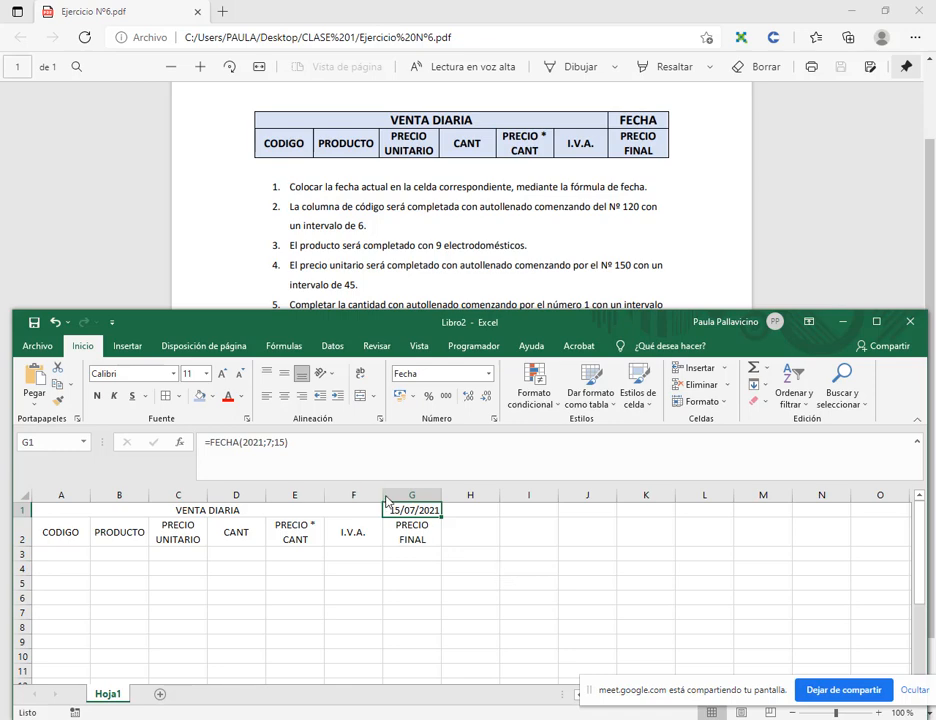
- Enter 150 in A3 as the first code and extend the workbook window upward to show more rows
click(51, 557)
scroll(255, 182, down, 2)
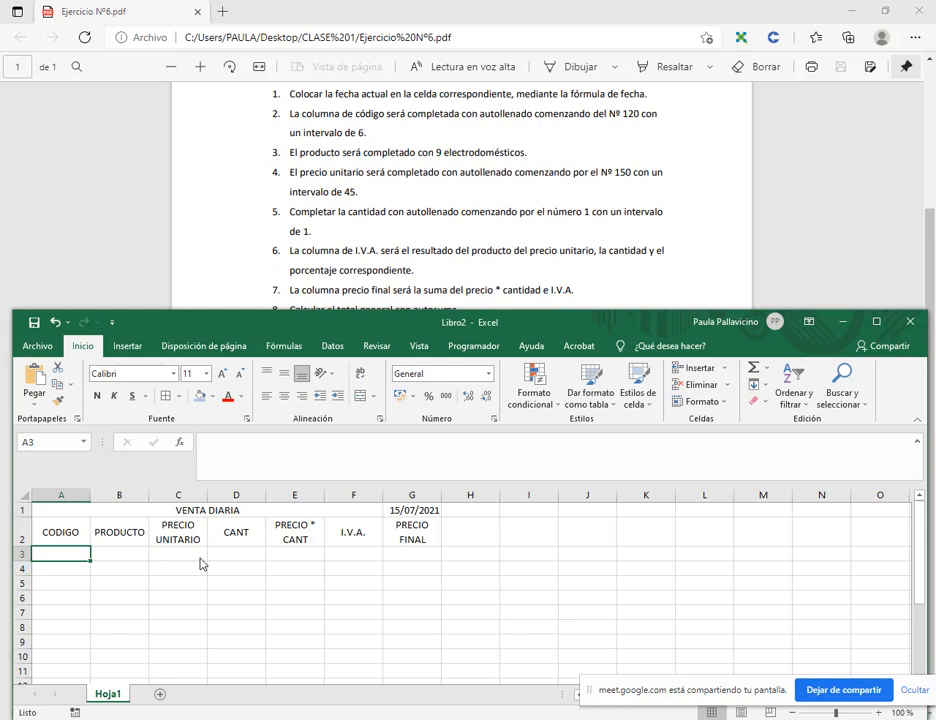
text(150)
key(Return)
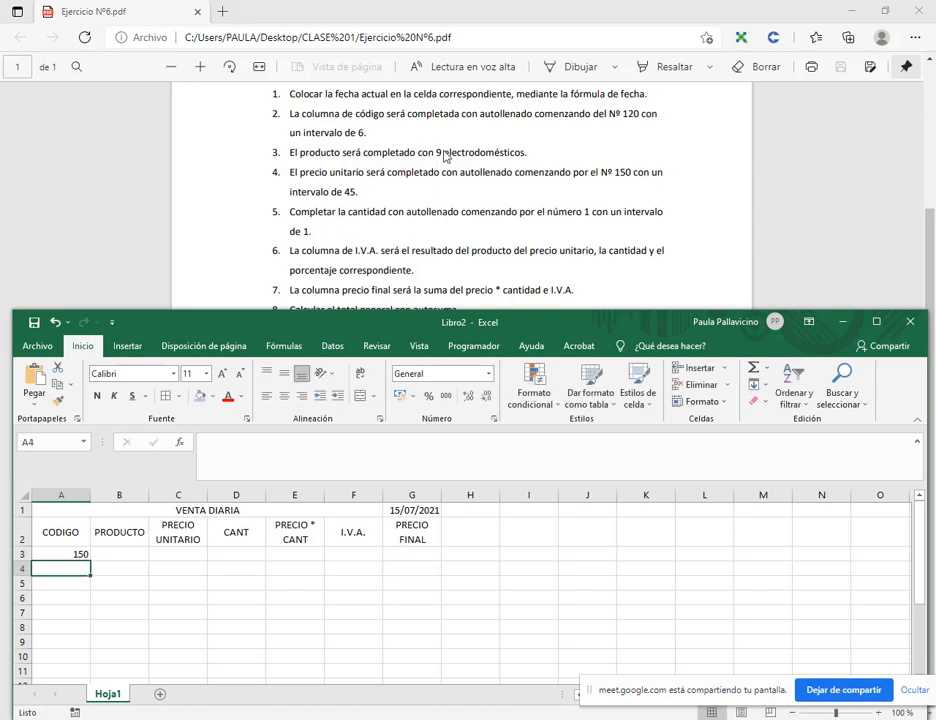
scroll(92, 557, down, 1)
scroll(92, 555, up, 1)
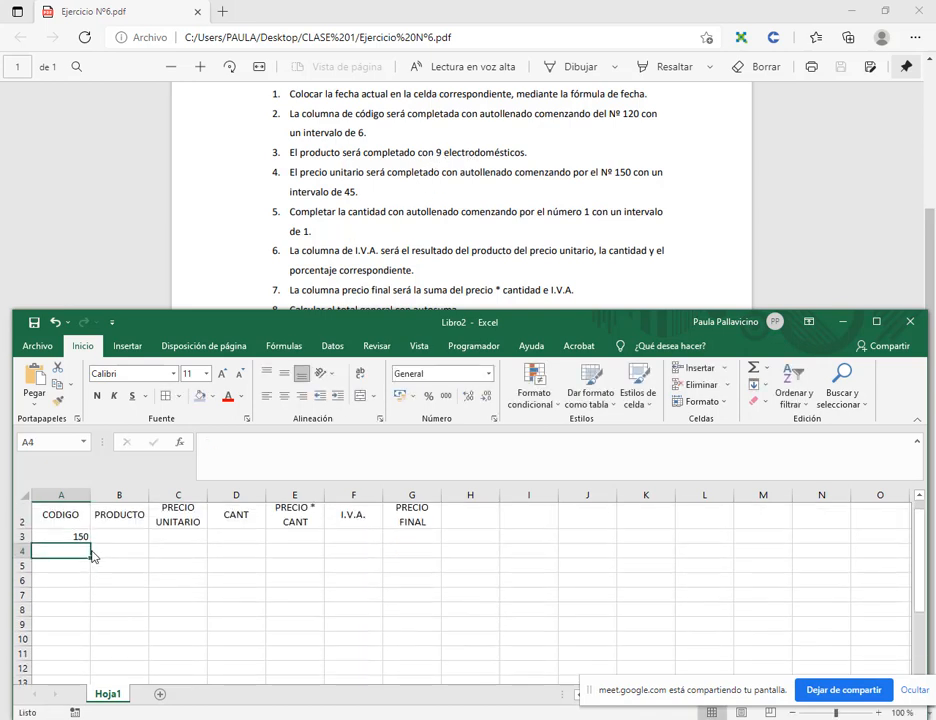
drag(412, 313, 412, 280)
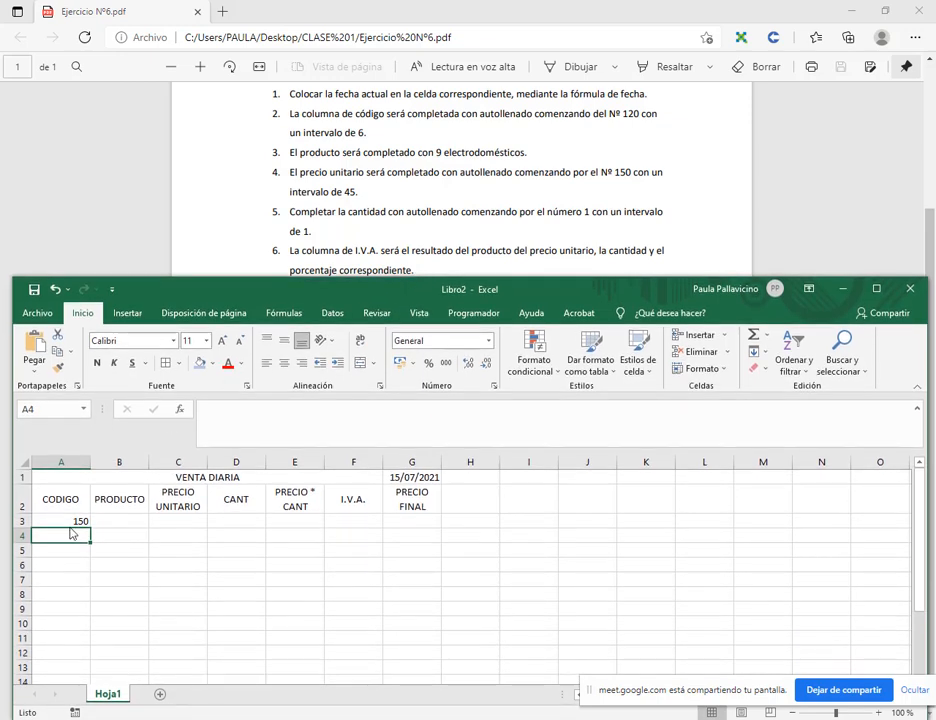
- Fill the code cells A3:A11 with a linear column series in increments of 6
drag(71, 524, 74, 640)
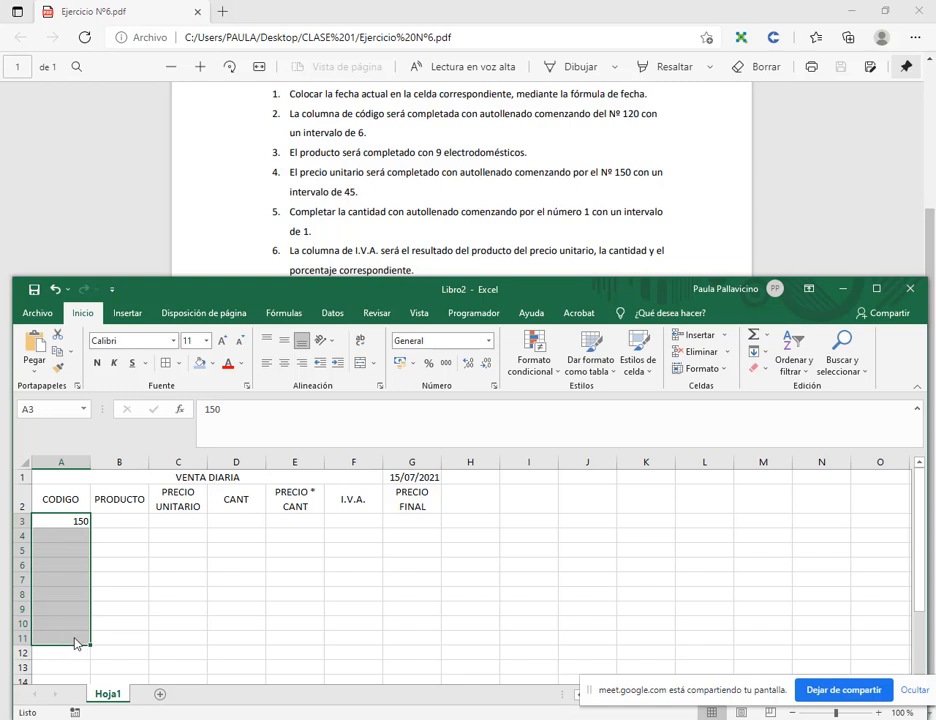
click(755, 352)
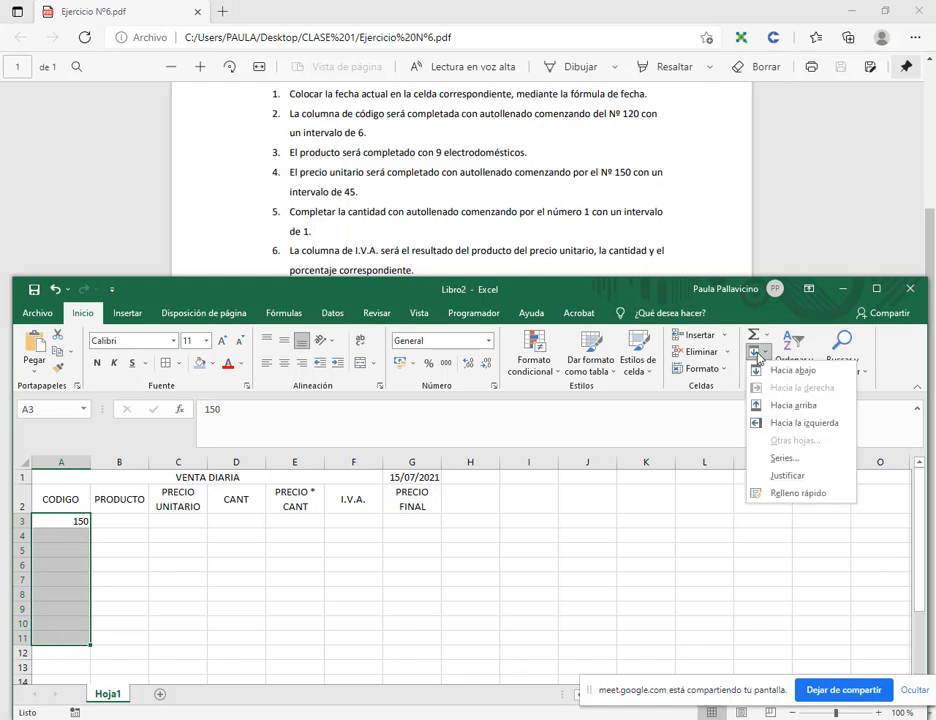
click(764, 462)
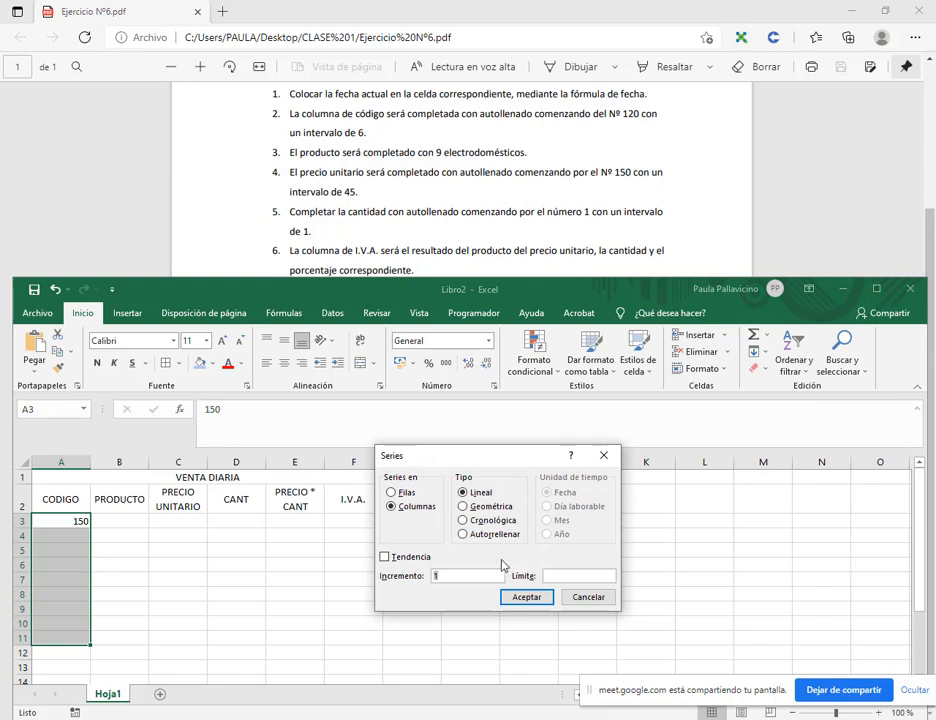
text(6)
click(516, 597)
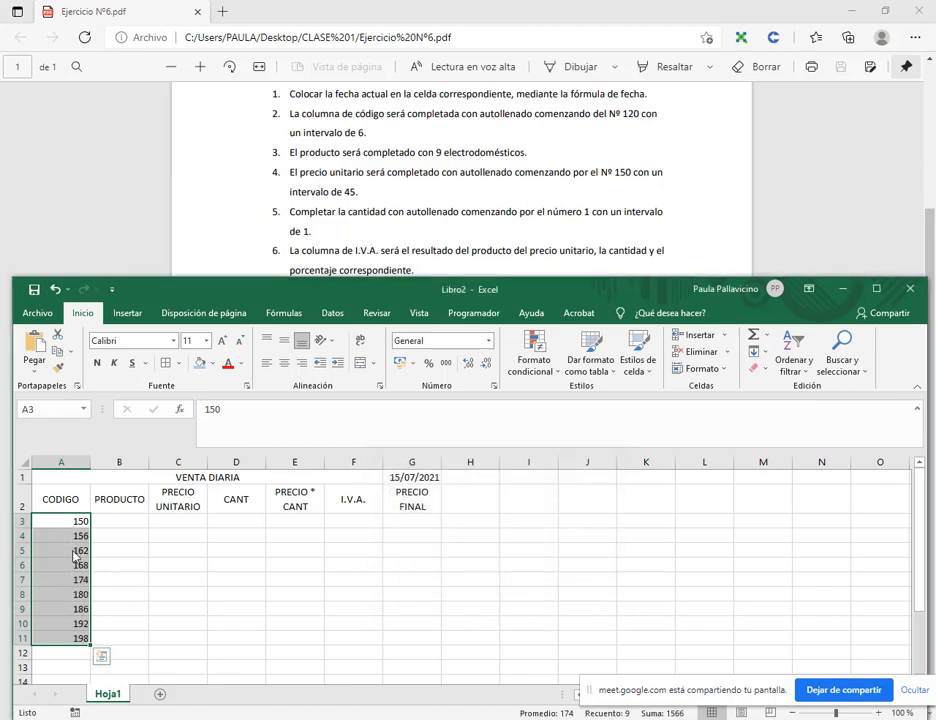
- Enter 150 in C3 and fill the unit prices C3:C11 with a linear series in increments of 45
drag(117, 524, 113, 640)
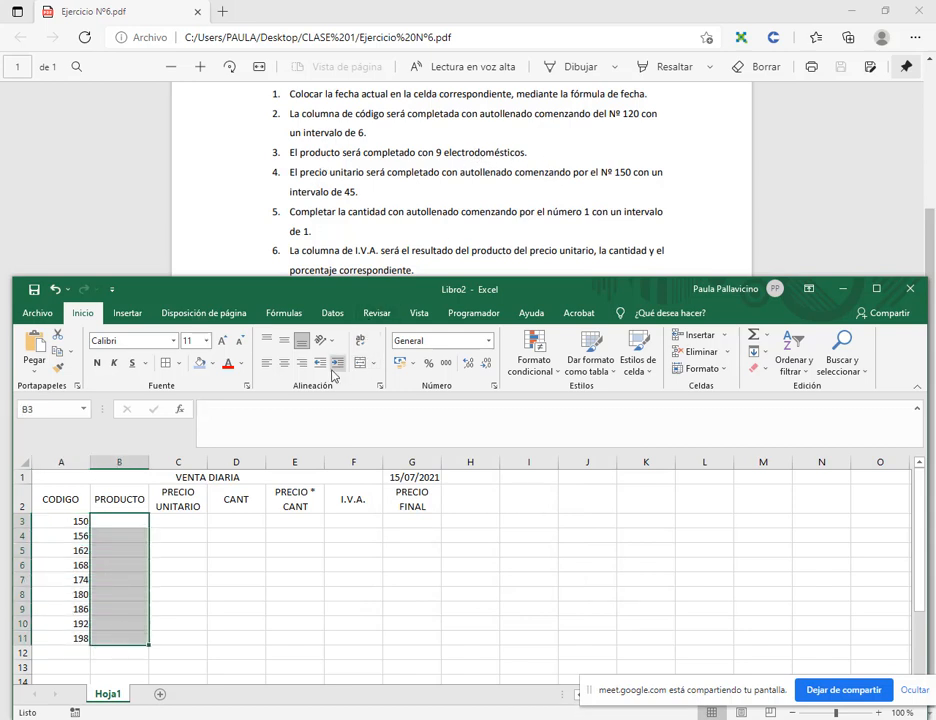
click(182, 523)
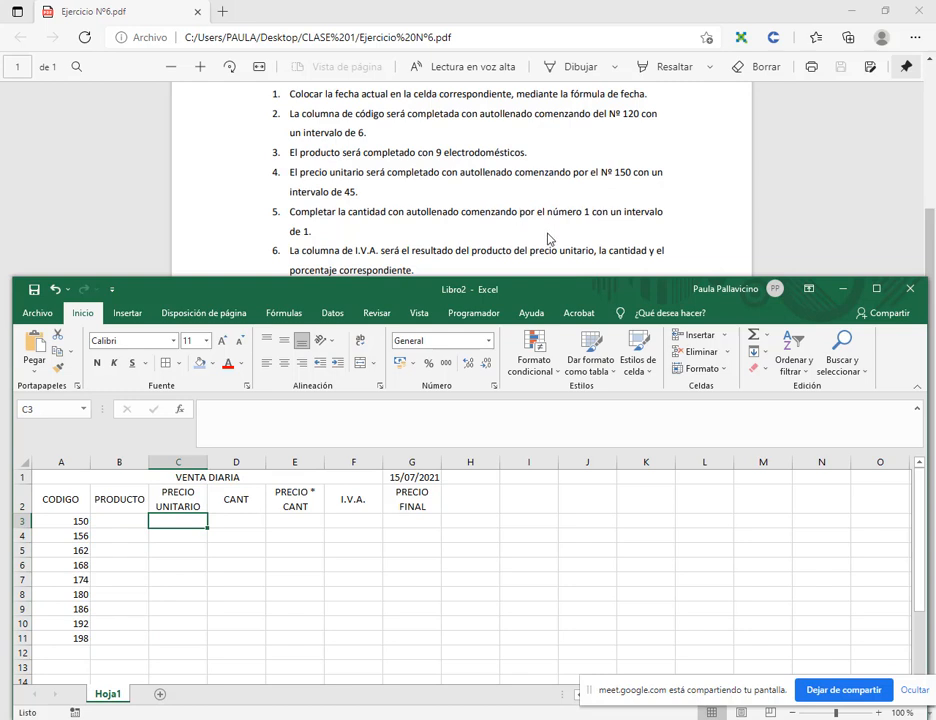
text(150)
key(Return)
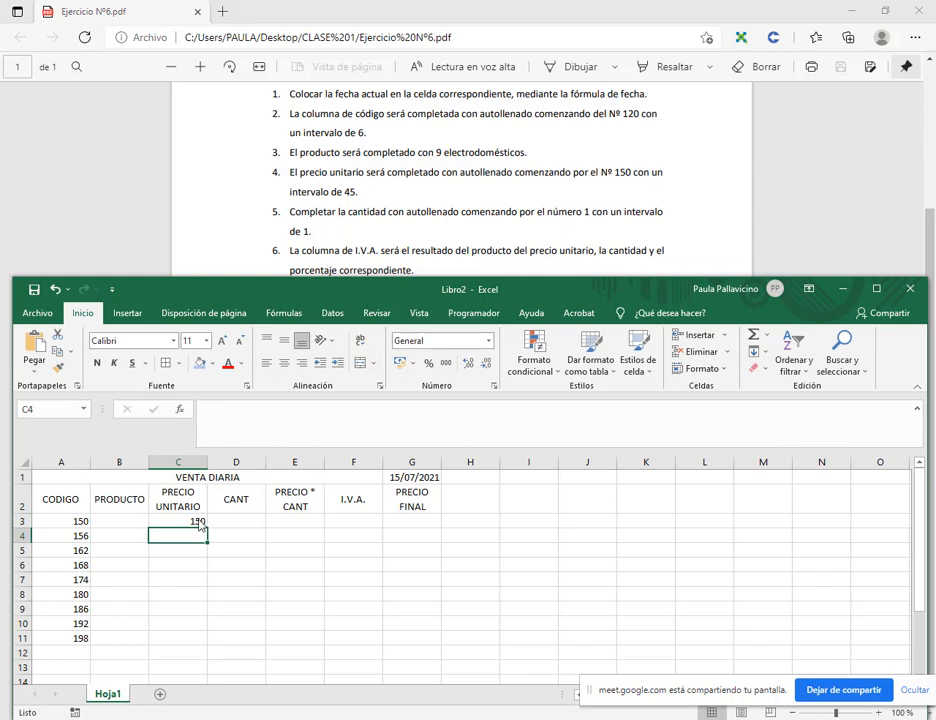
drag(200, 524, 198, 643)
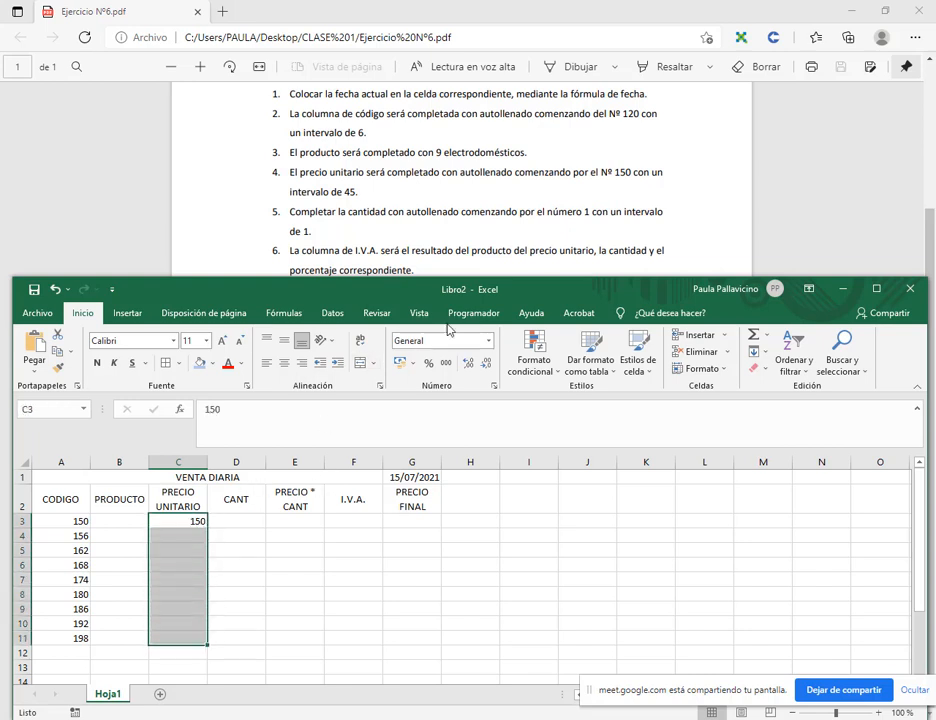
click(757, 356)
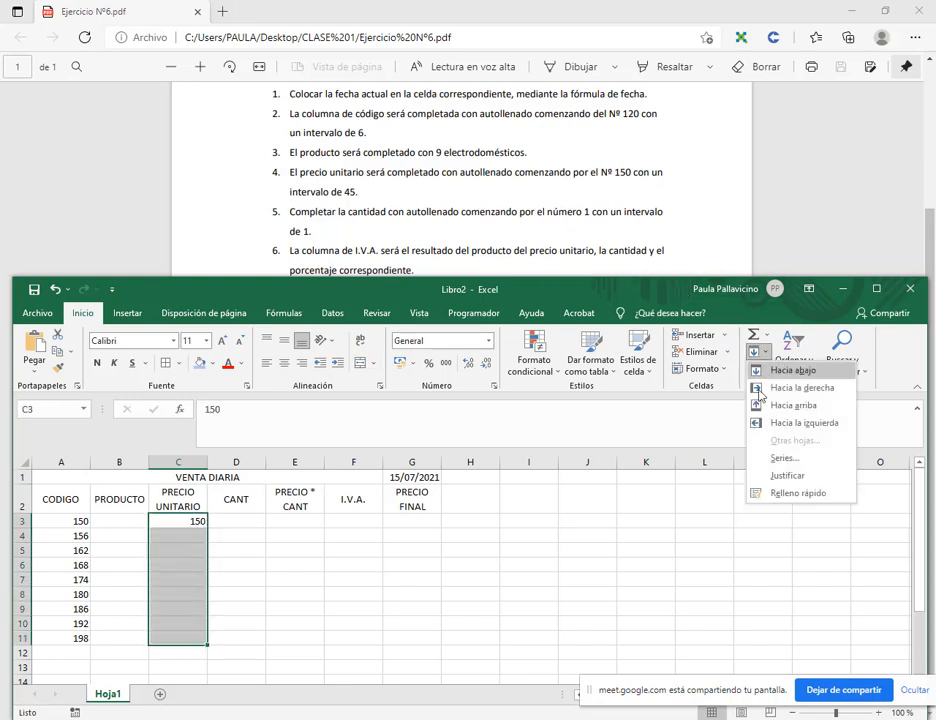
click(775, 457)
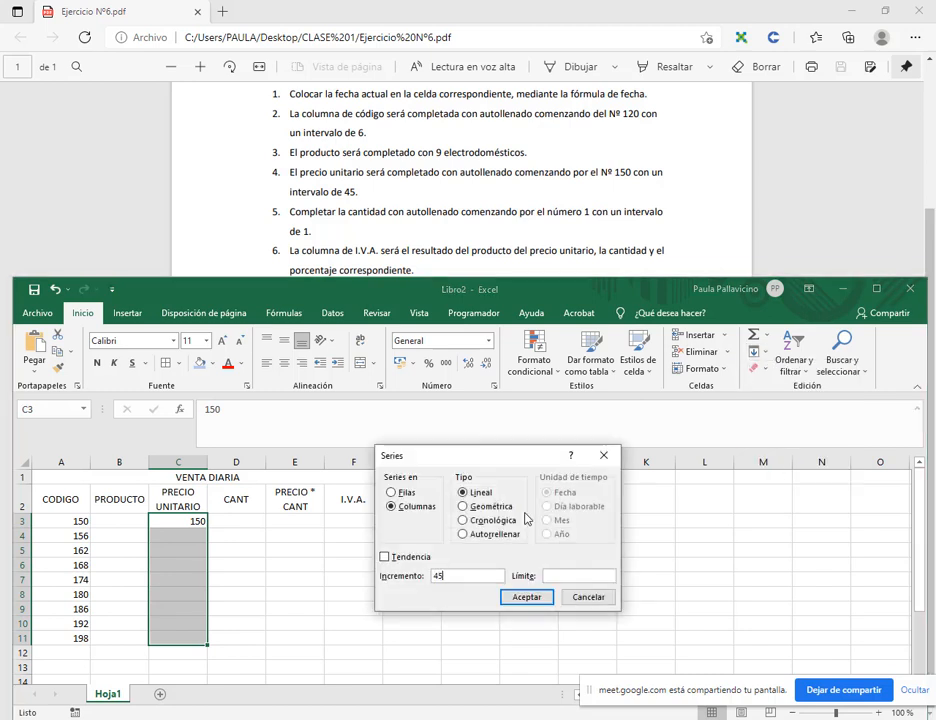
click(527, 597)
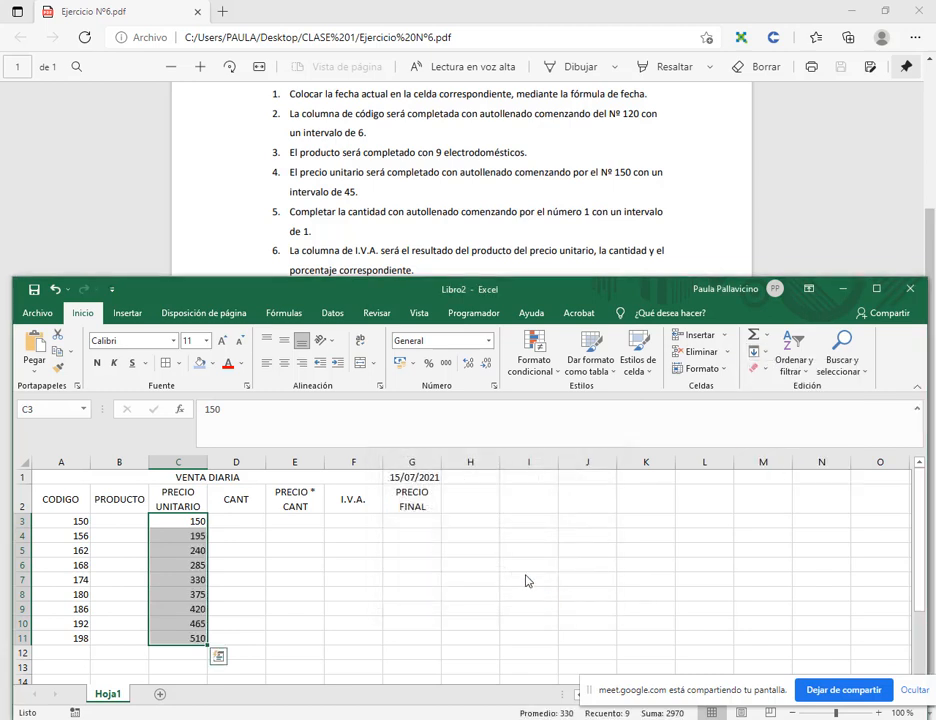
- Enter 1 in D3 and fill the quantities D3:D11 with a linear series in increments of 1
click(251, 523)
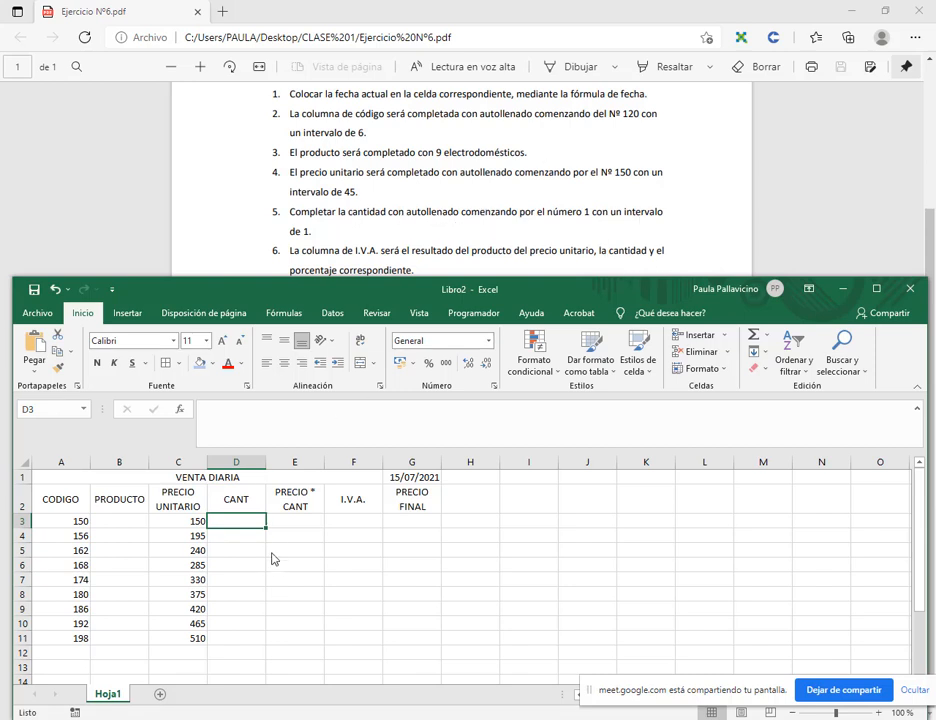
text(1)
key(Return)
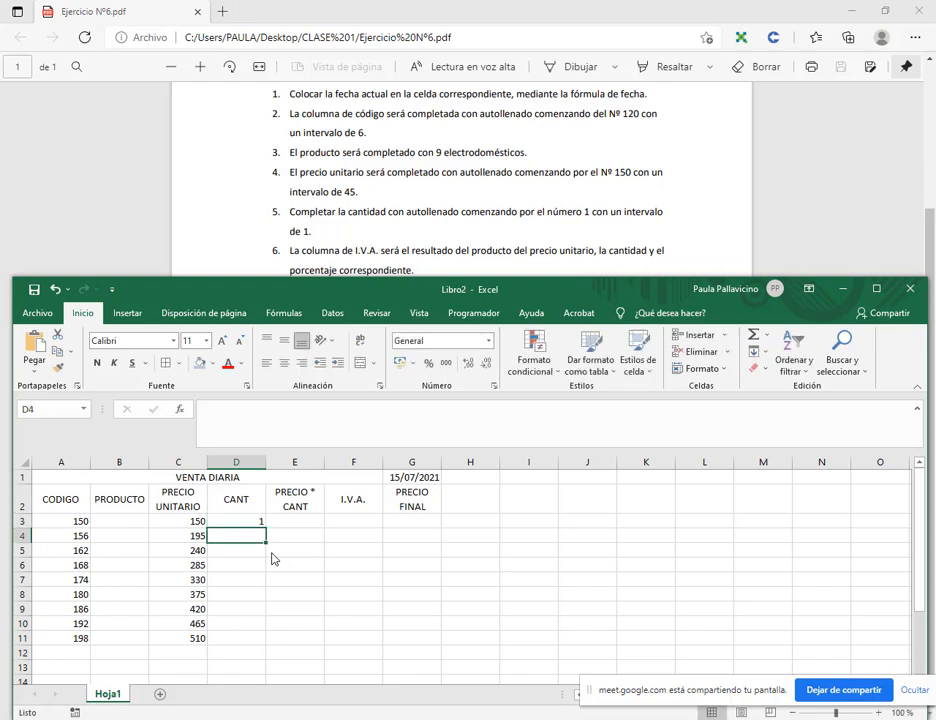
drag(255, 522, 257, 640)
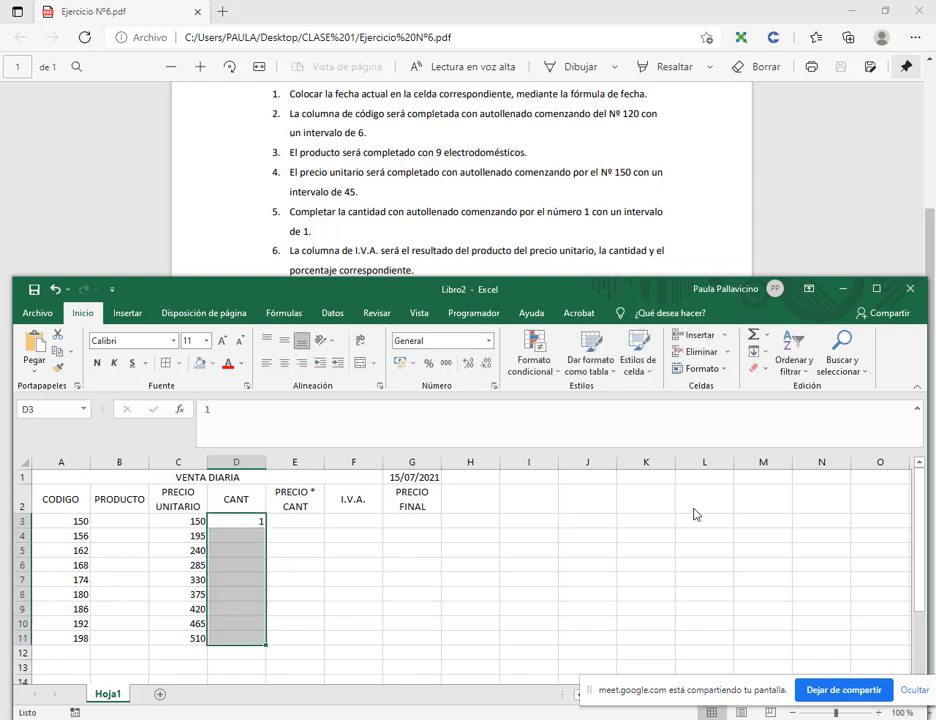
click(758, 354)
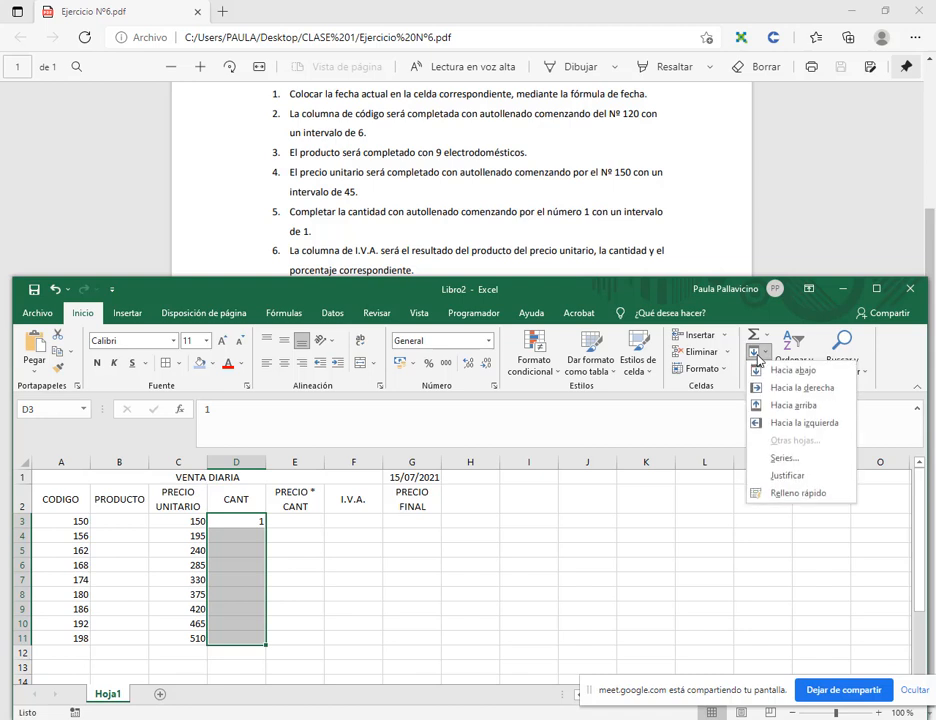
click(772, 459)
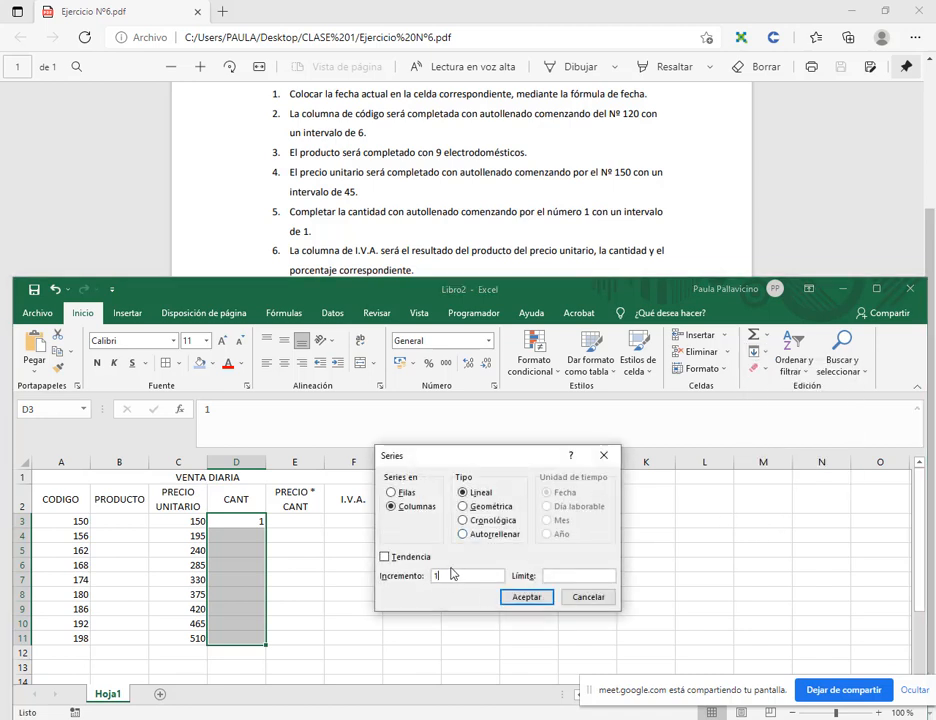
click(512, 598)
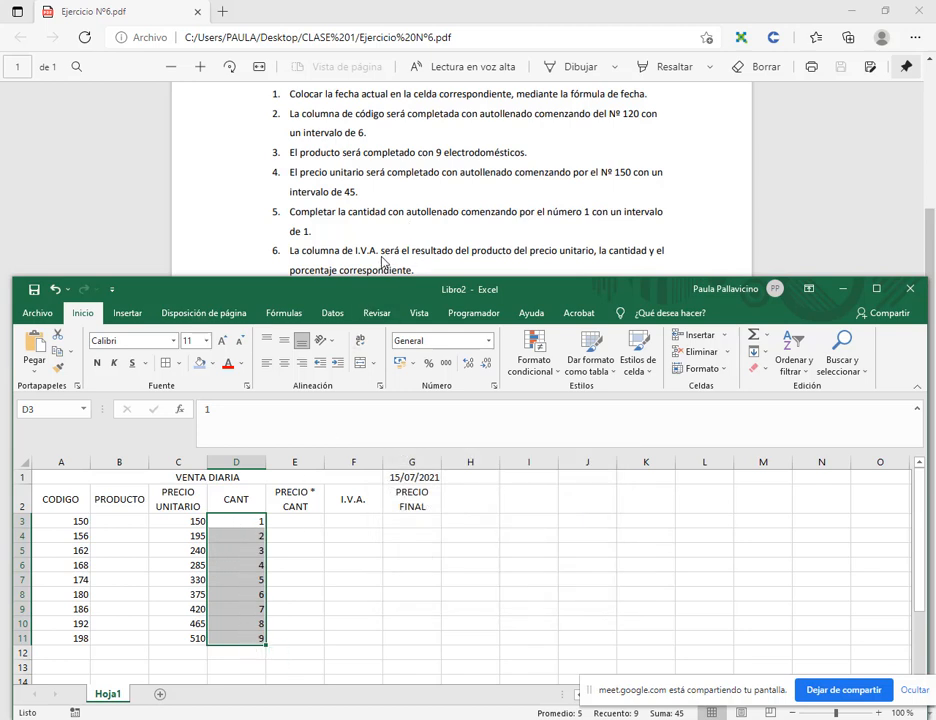
- Calculate price times quantity in E3 with =C3*D3 and copy the formula down to E11
drag(387, 295, 390, 302)
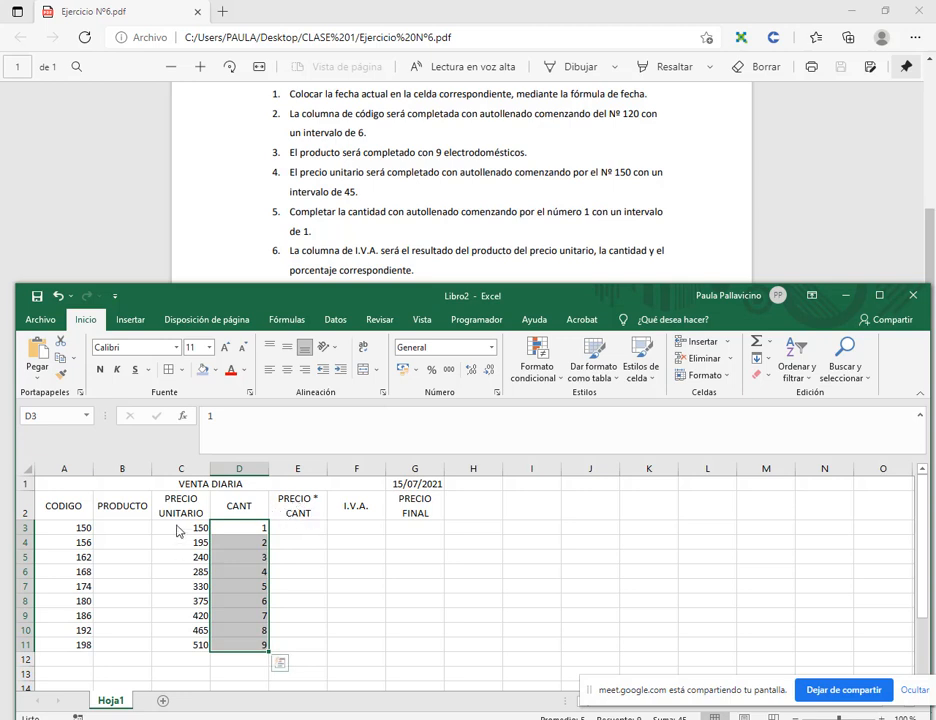
click(296, 530)
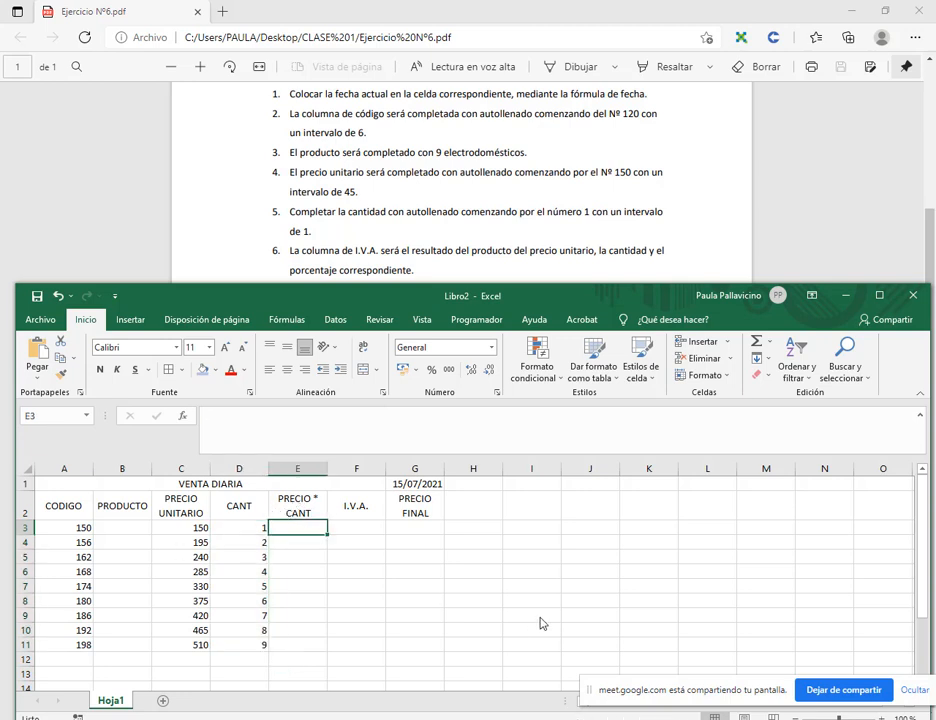
text(=)
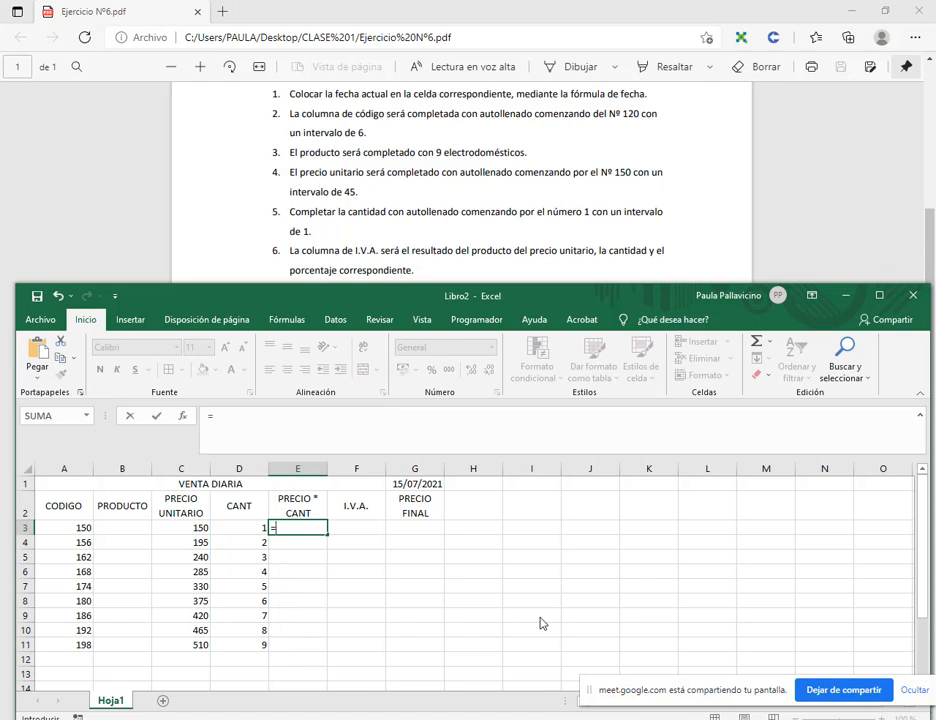
click(172, 530)
text(*)
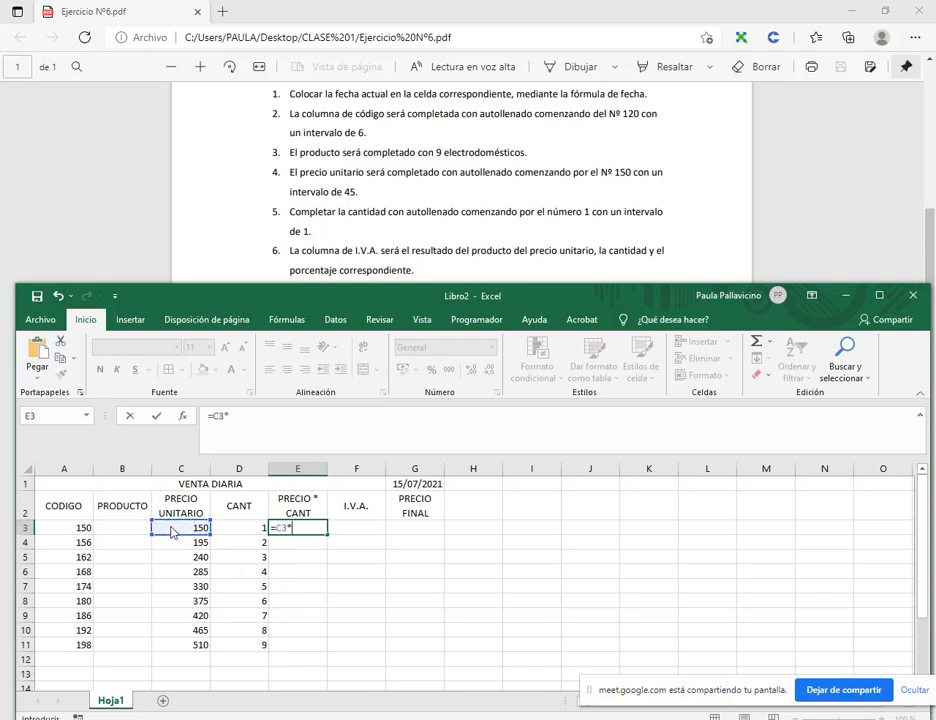
click(226, 532)
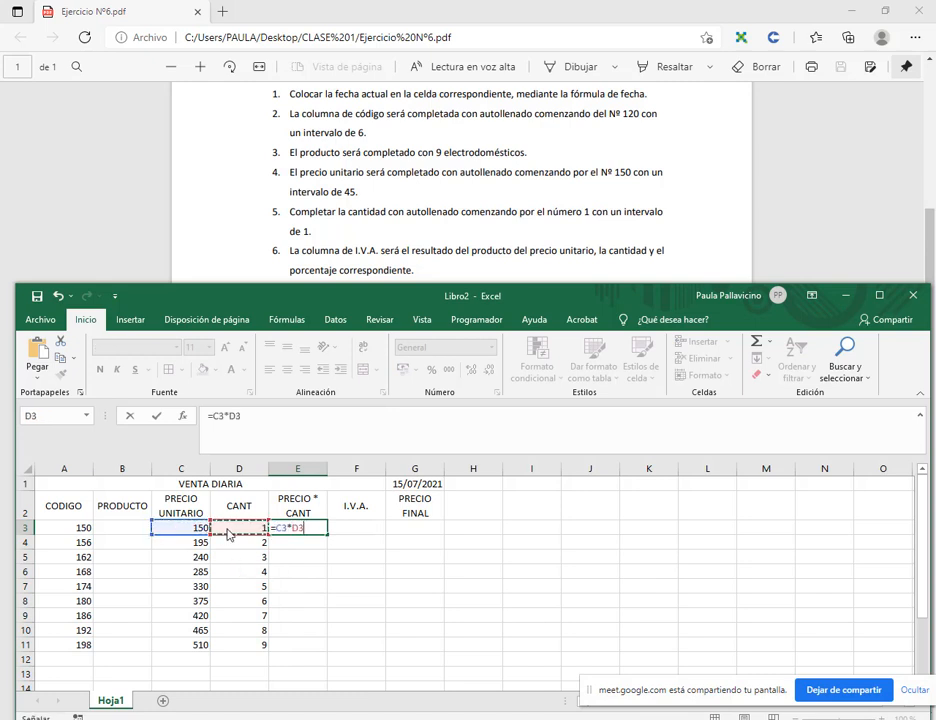
key(Return)
click(285, 529)
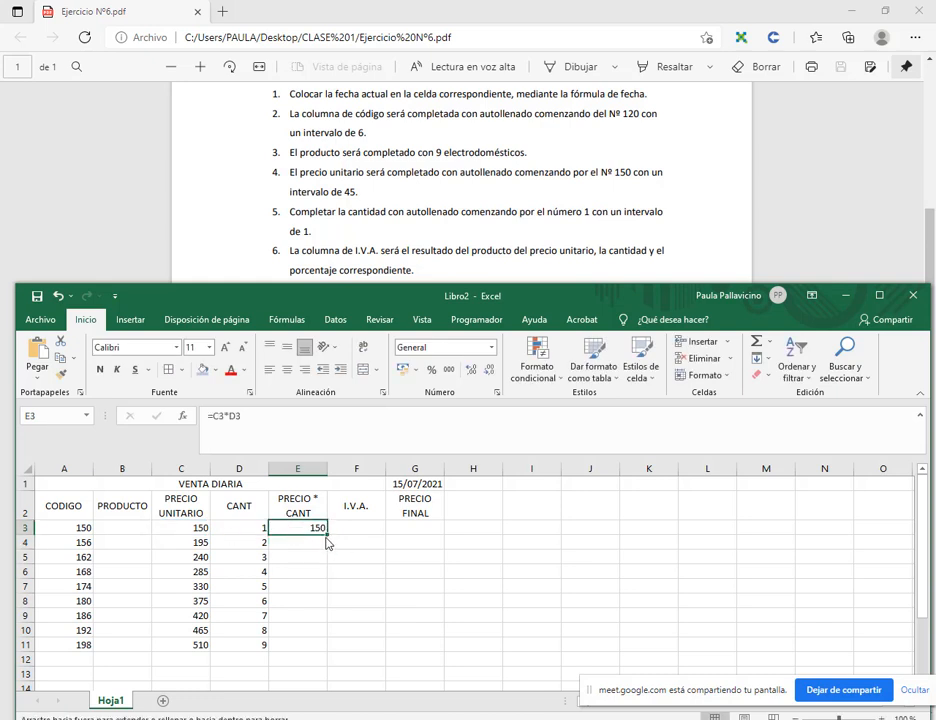
drag(326, 543, 313, 652)
- Calculate the I.V.A. in F3 with =E3*21% and copy the formula down to F11
click(376, 527)
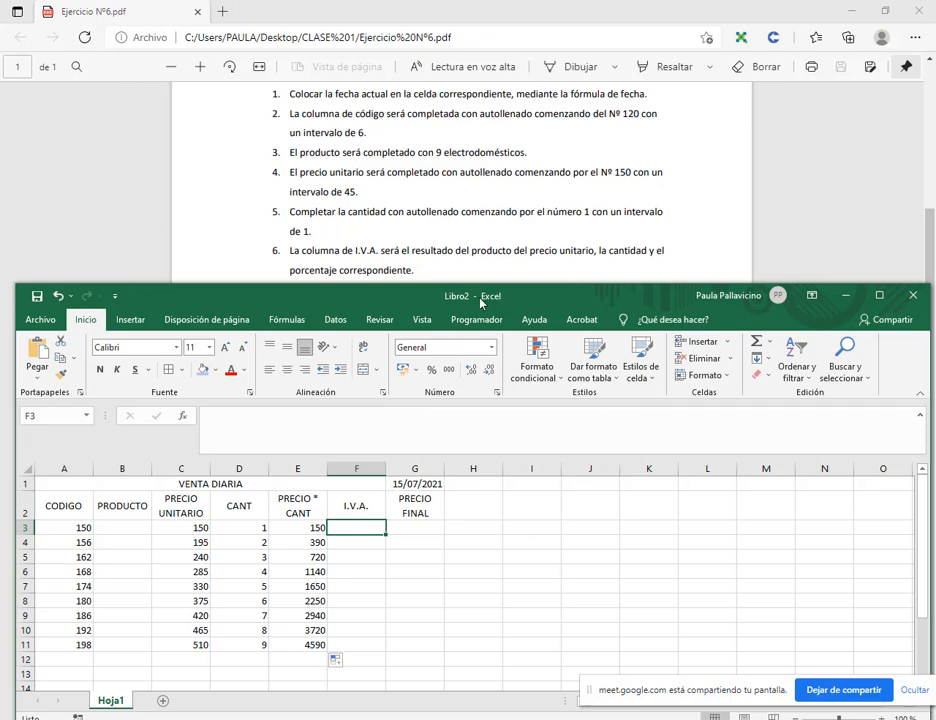
drag(480, 299, 487, 233)
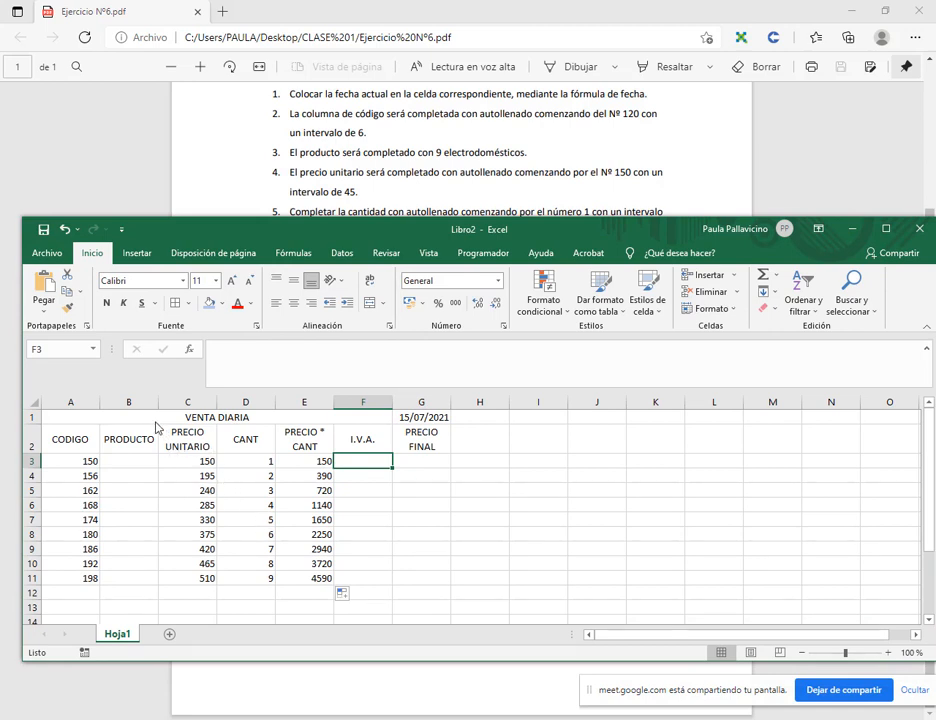
mouse_move(155, 424)
mouse_down()
mouse_move(215, 457)
mouse_move(277, 456)
mouse_up()
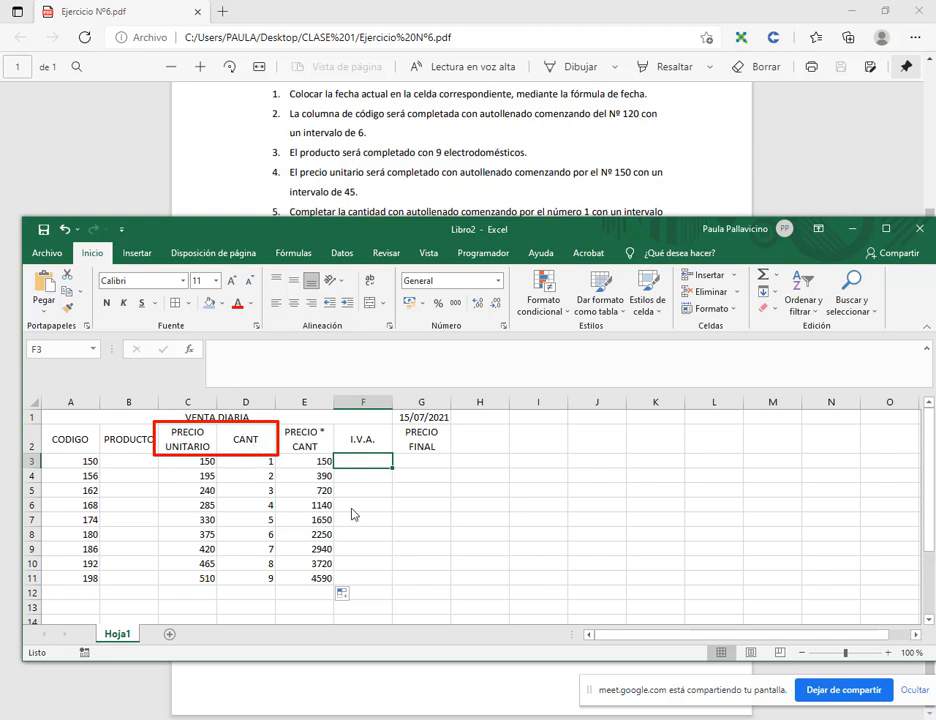
mouse_move(276, 425)
mouse_down()
mouse_move(333, 457)
mouse_move(334, 586)
mouse_up()
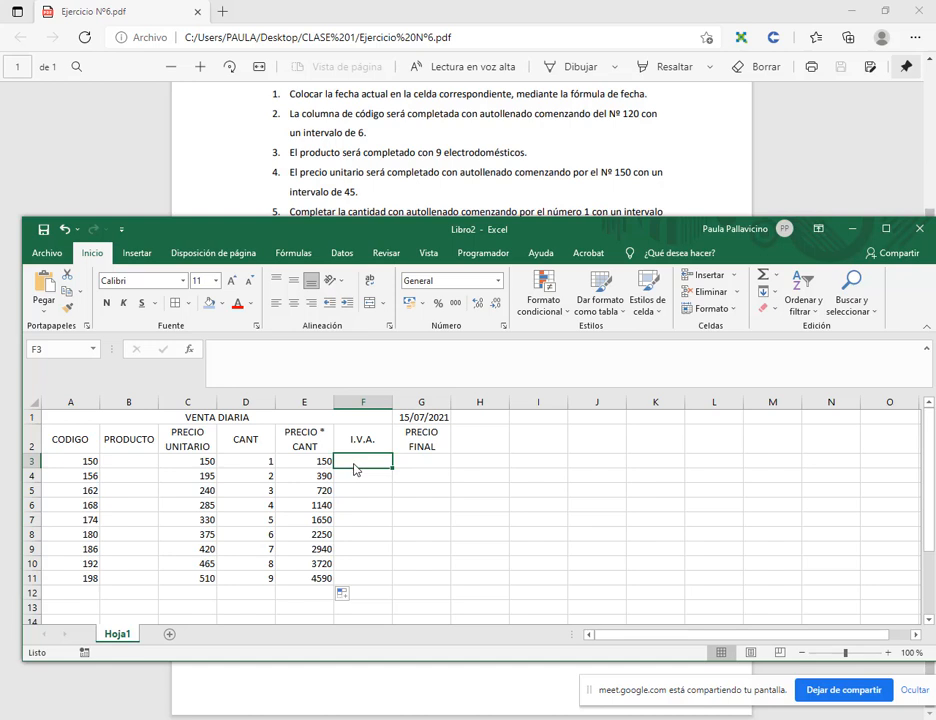
text(=)
click(320, 462)
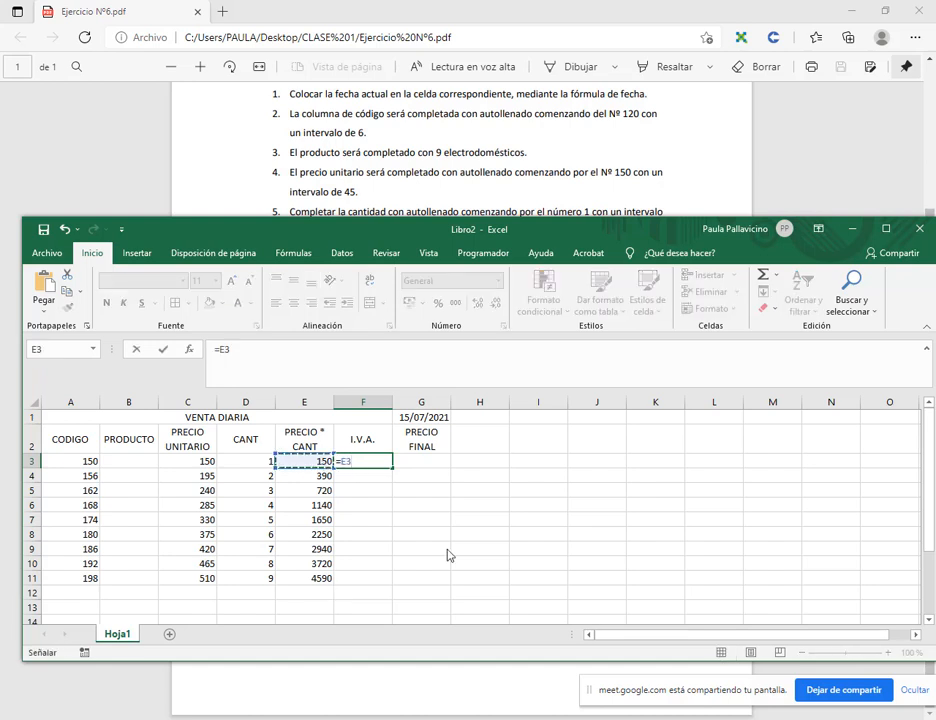
text(*)
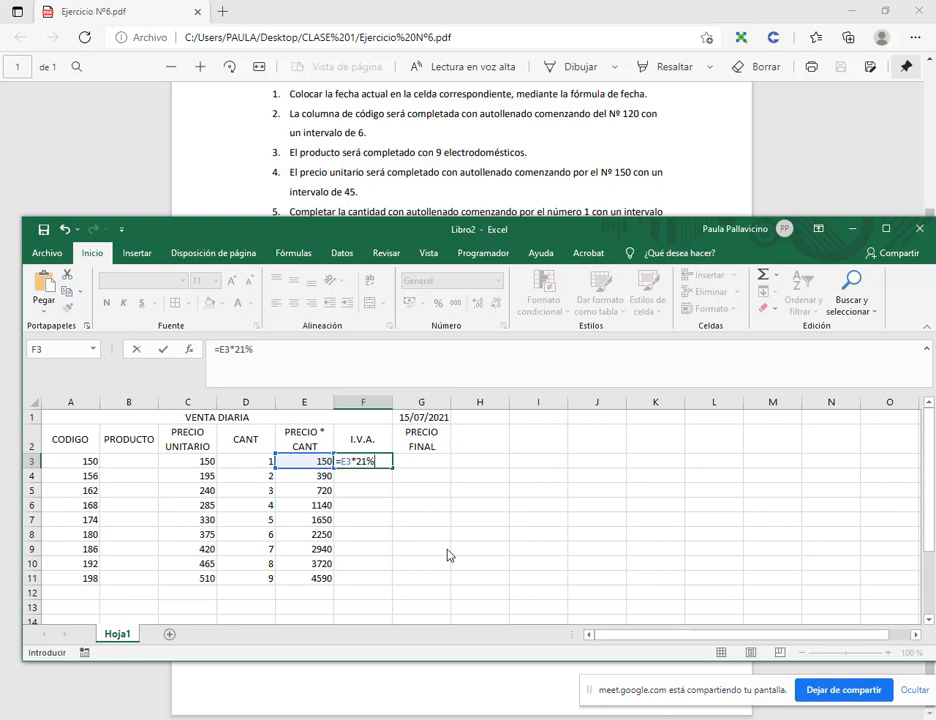
text(21%)
key(Return)
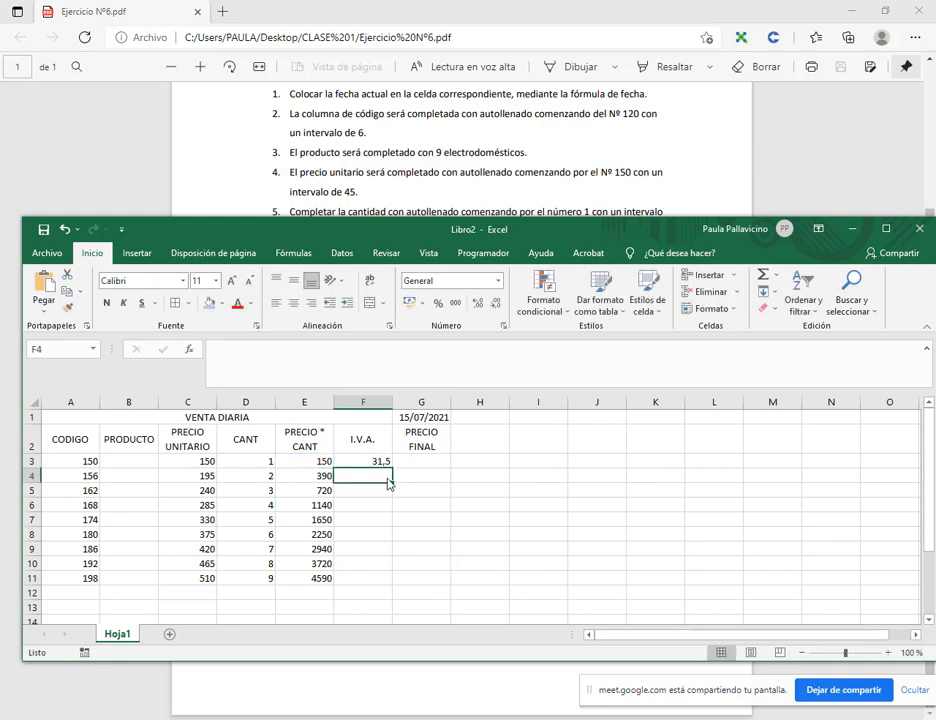
click(385, 462)
drag(392, 469, 393, 588)
- Try calculating the final price in G3 with =E3+F3, and clear the cell
click(424, 464)
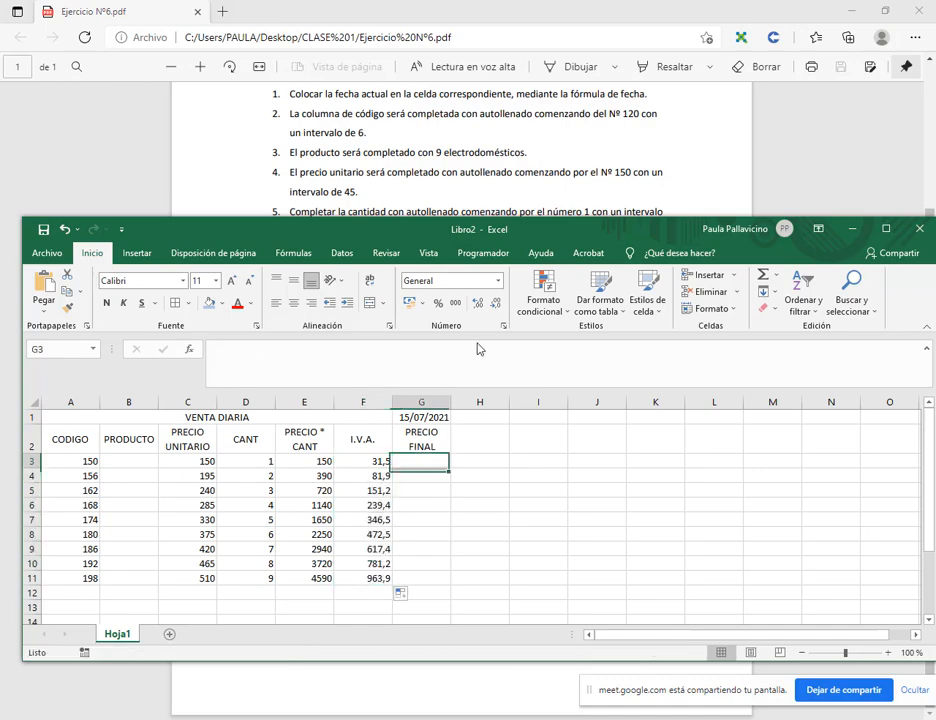
drag(545, 238, 536, 383)
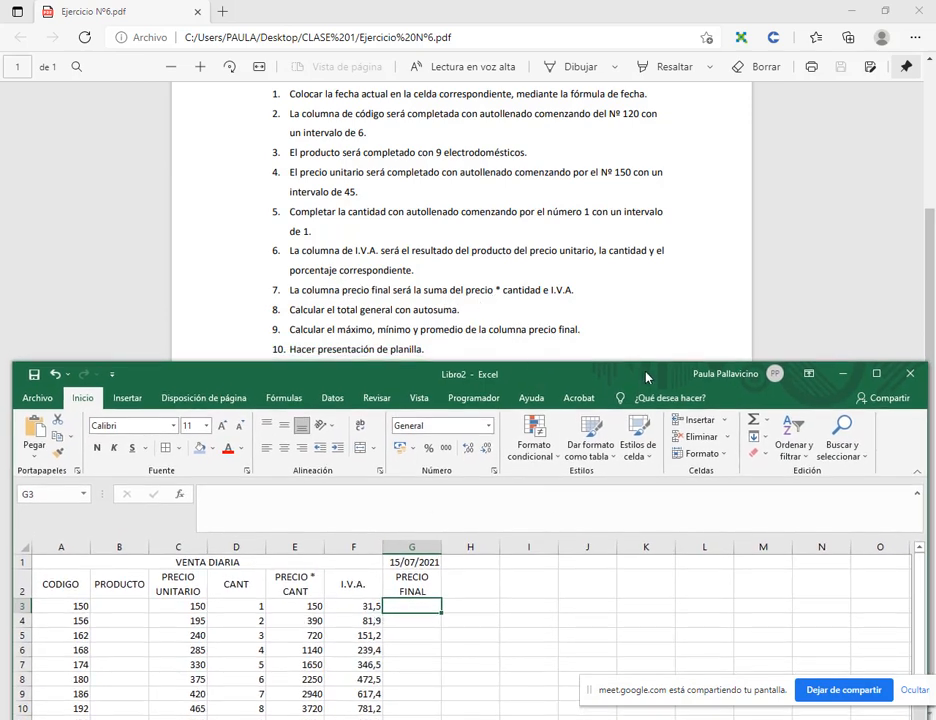
drag(646, 377, 660, 146)
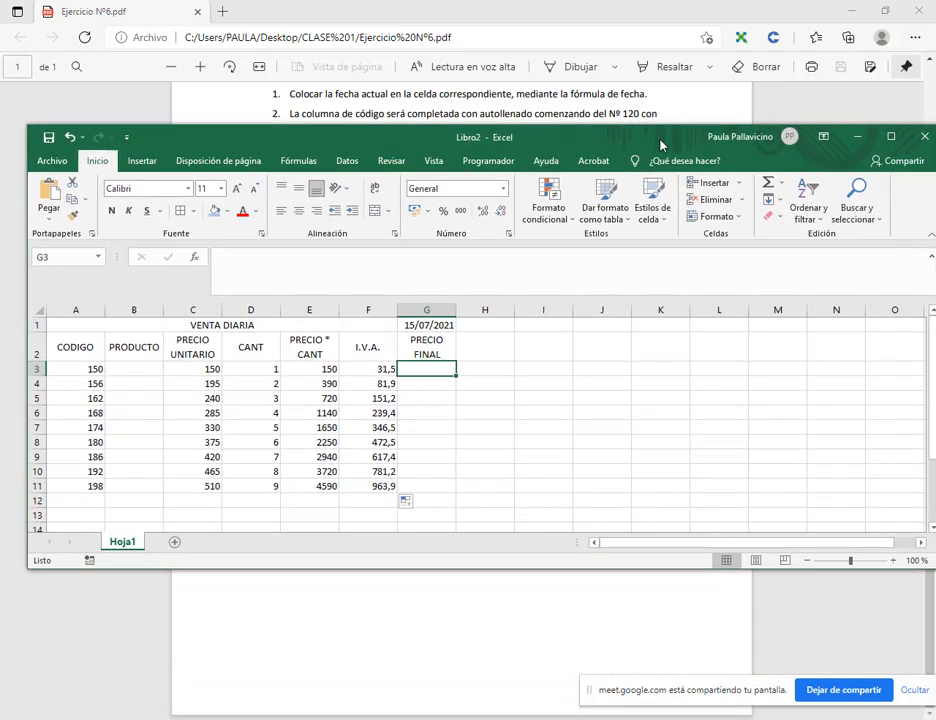
text(=)
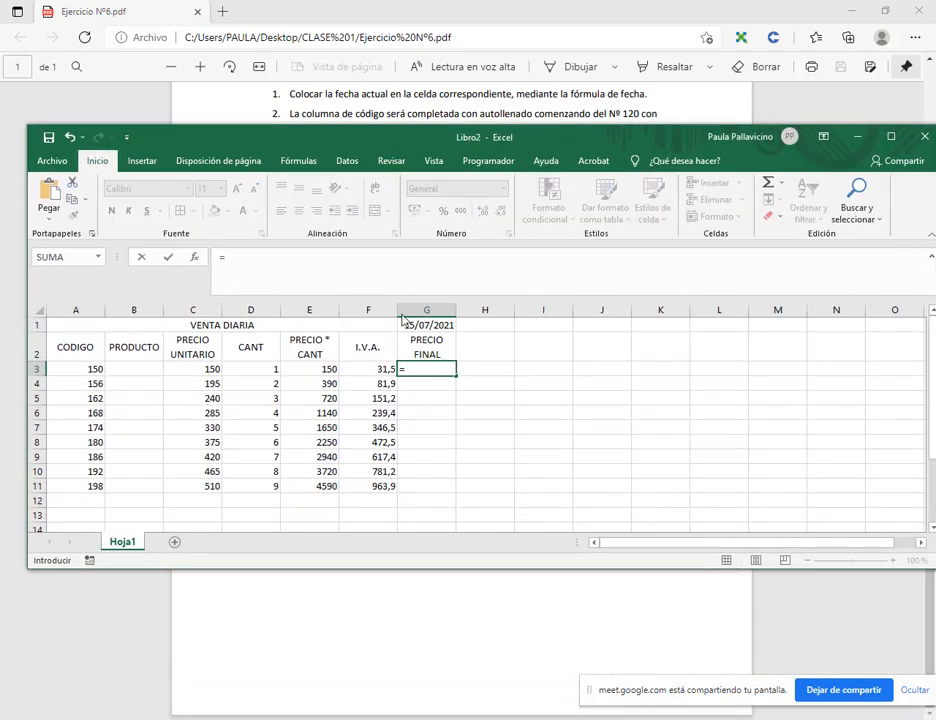
click(318, 370)
text(+)
click(360, 371)
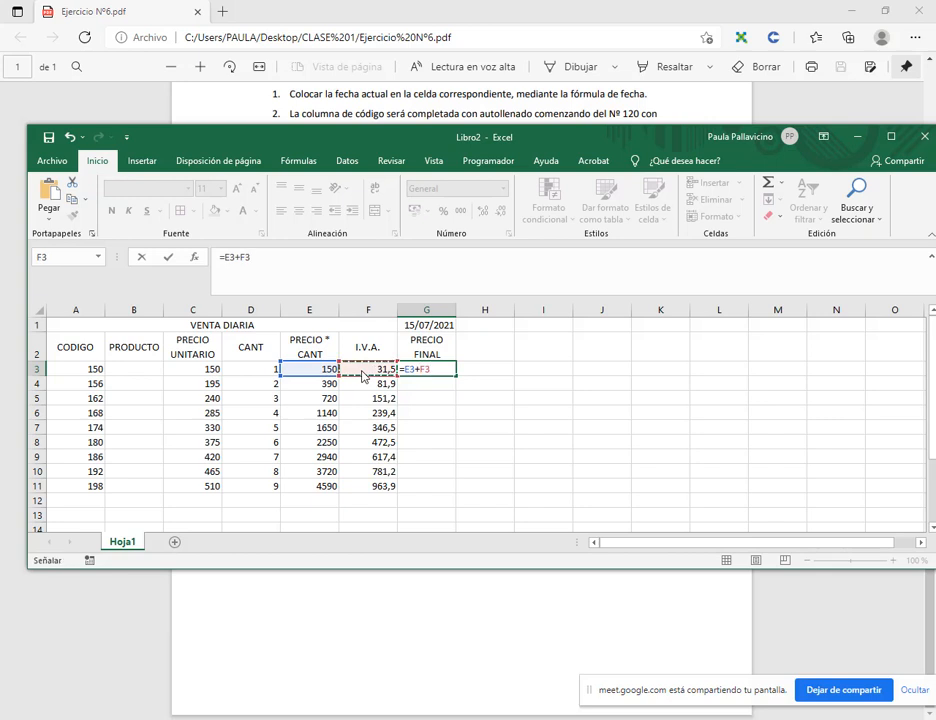
key(Return)
click(421, 369)
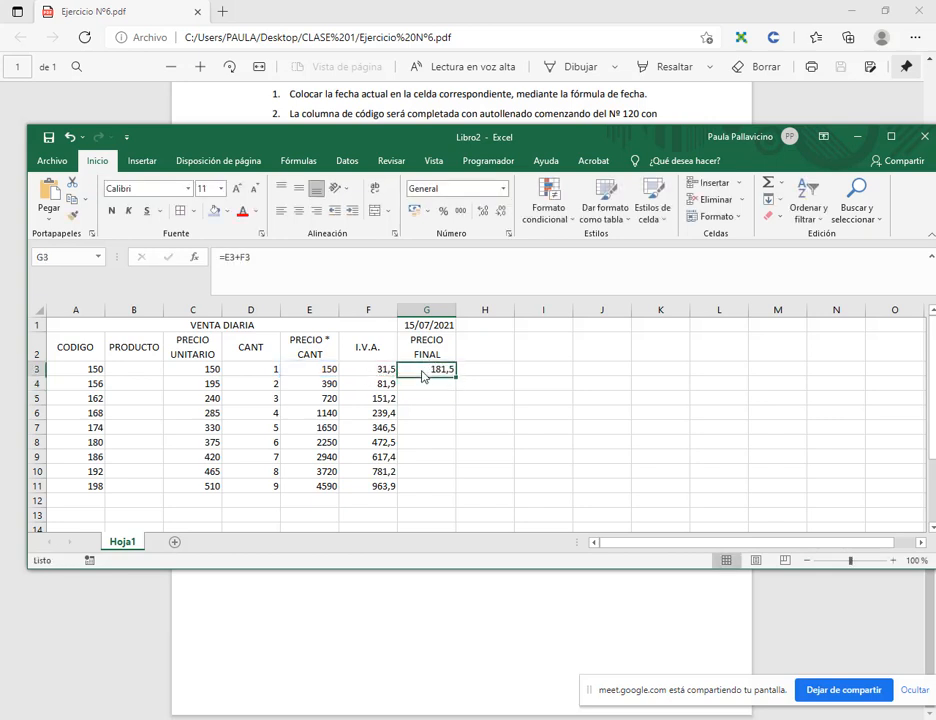
key(Delete)
- Calculate the final price in G3 with =SUMA(E3:F3) and copy the formula down to G11
click(784, 184)
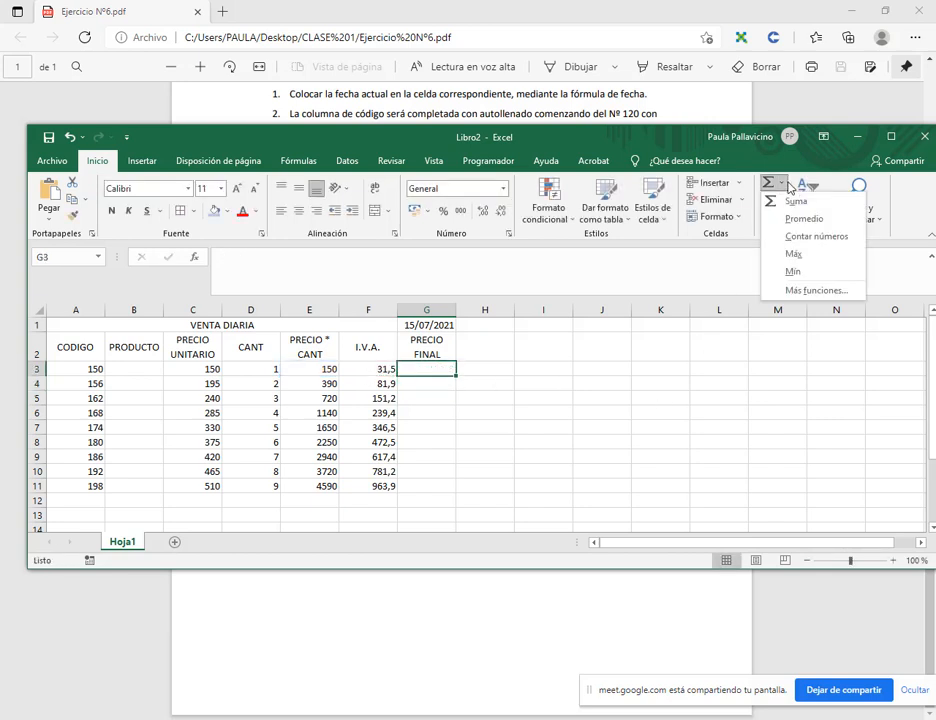
click(796, 200)
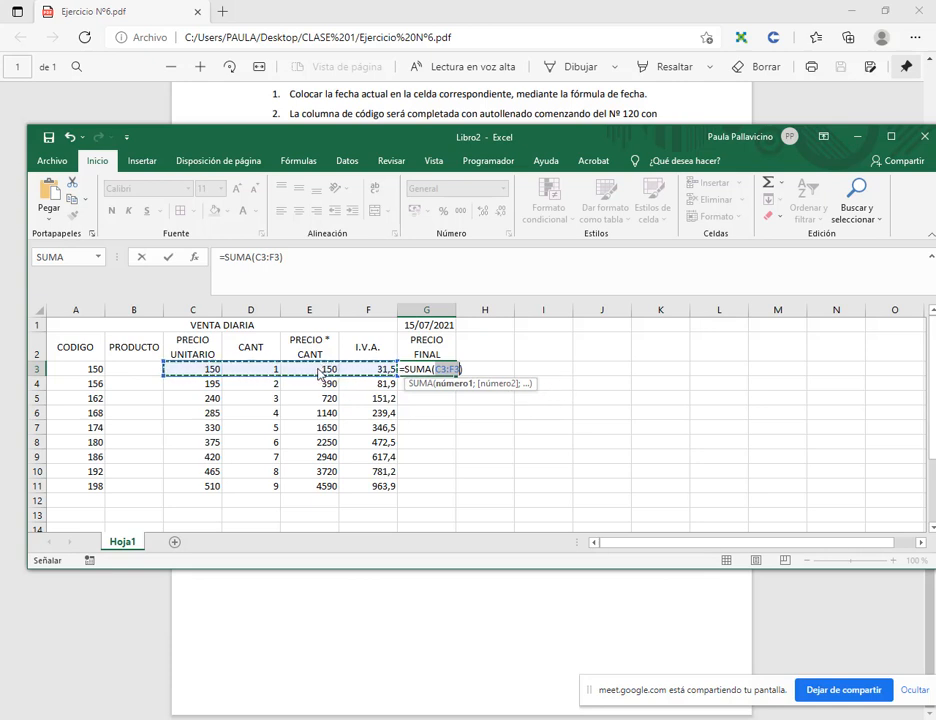
drag(322, 372, 345, 376)
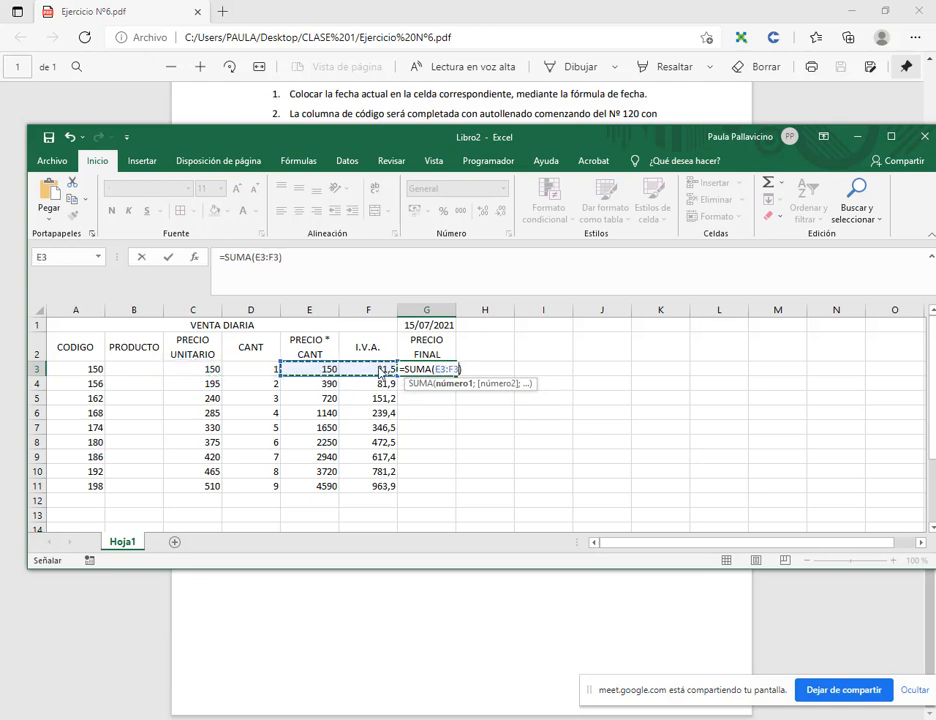
key(Return)
click(452, 377)
double_click(457, 381)
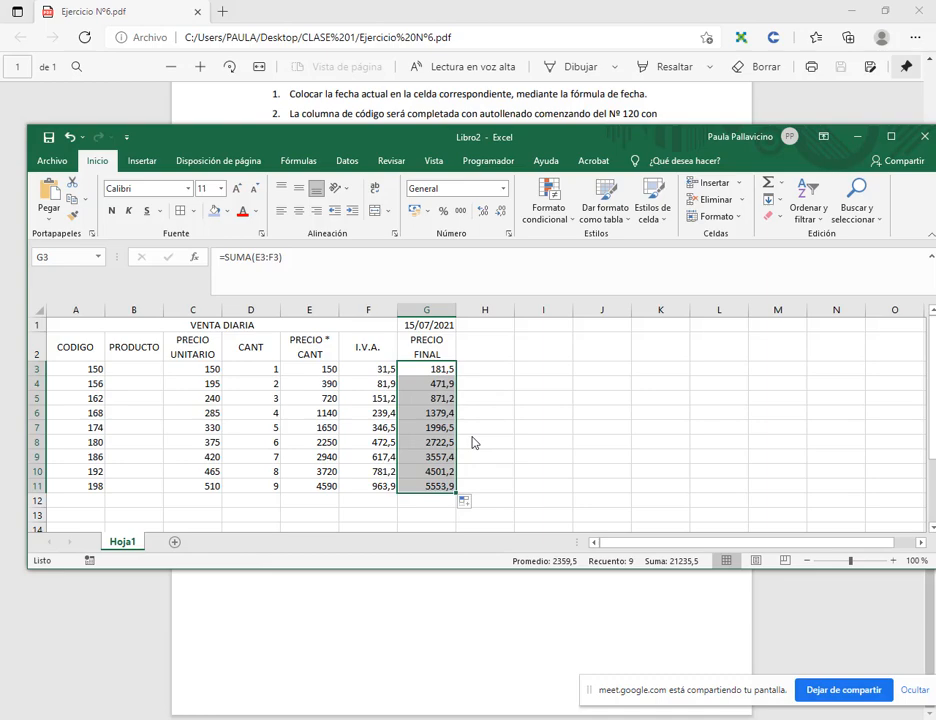
- Check the exercise instructions and enter the label TOTAL GRAL. in F12
drag(533, 141, 532, 438)
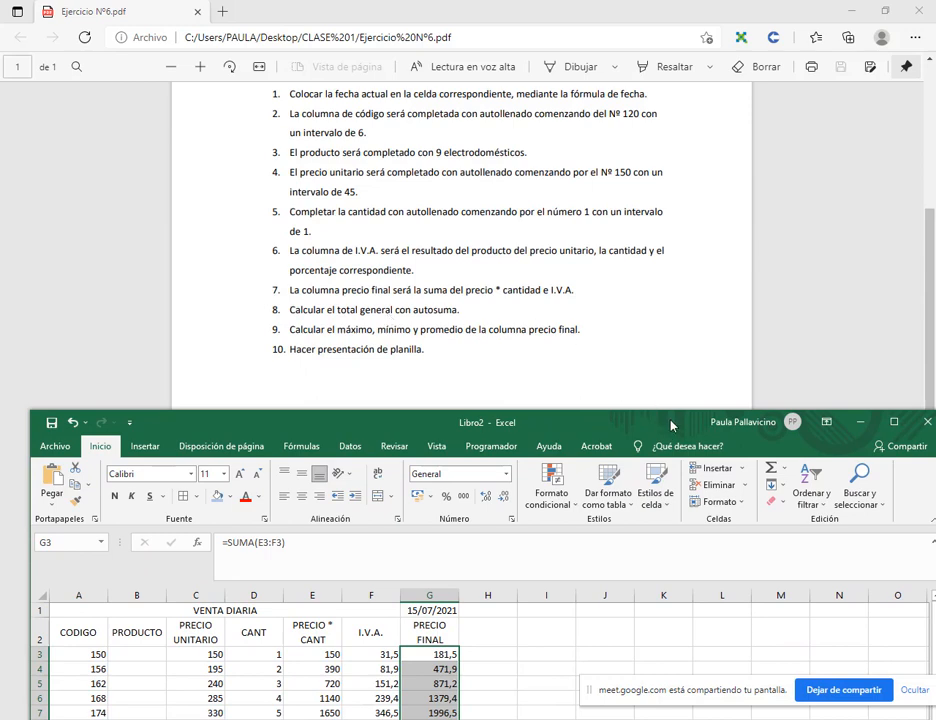
drag(671, 426, 669, 176)
scroll(236, 445, down, 1)
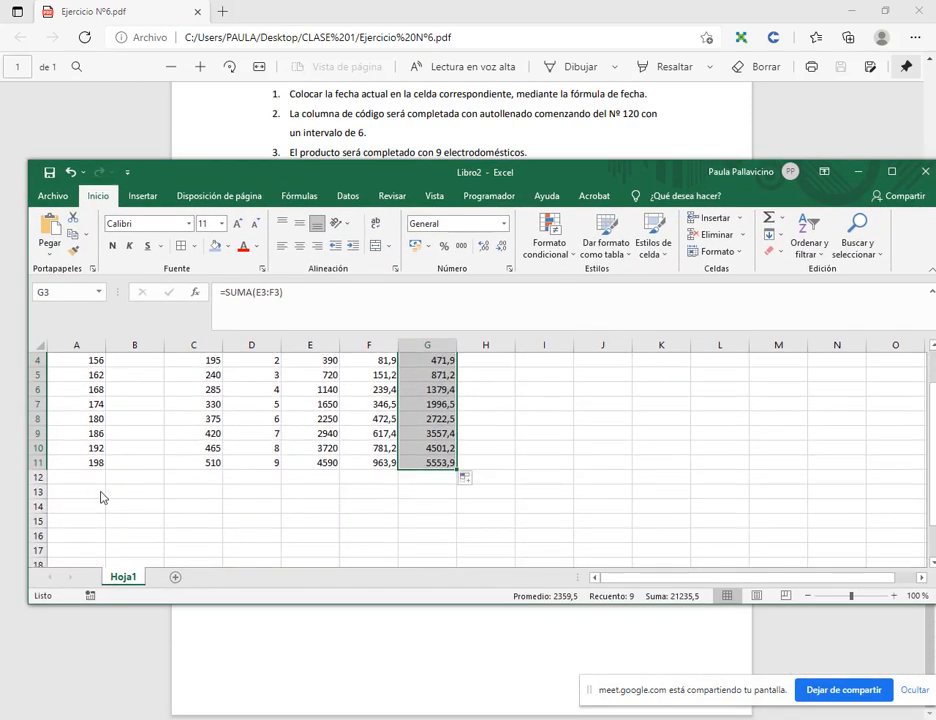
click(362, 479)
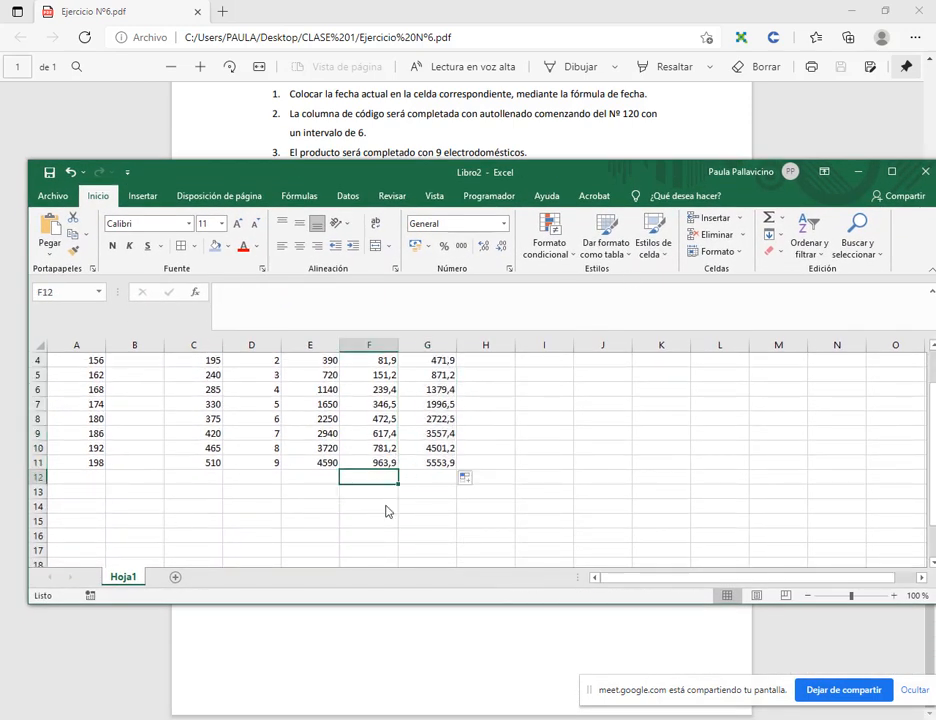
text(t)
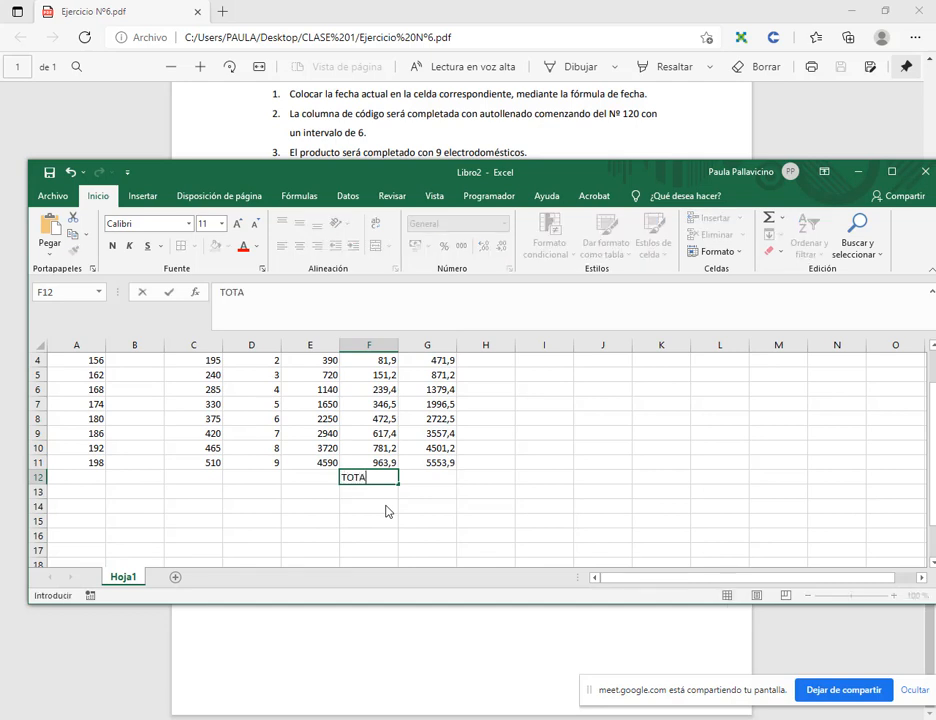
text(OTAL GRAL)
key(Tab)
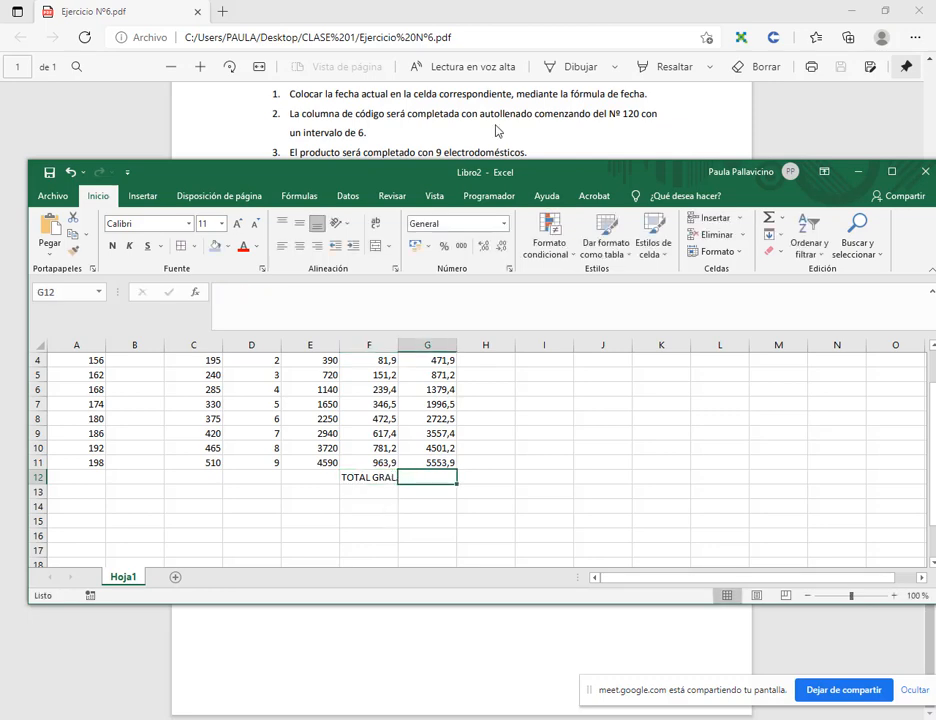
- Maximize the workbook window and enter the labels MAXIMO, MINIMO and PROMEDIO in F13:F15
drag(466, 178, 462, 415)
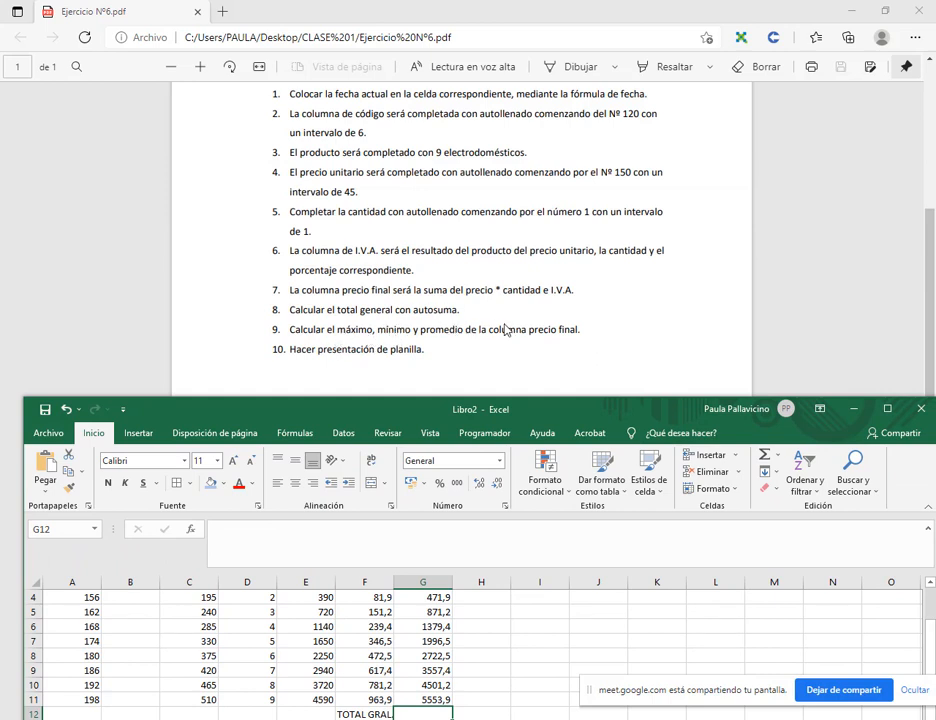
click(887, 408)
click(350, 333)
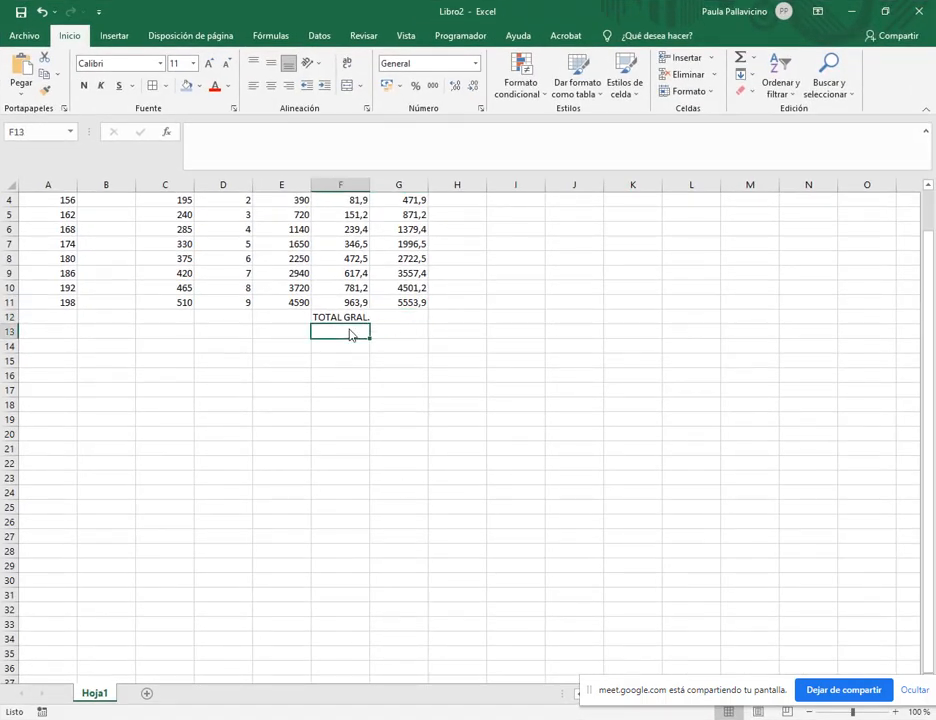
text(MAXIMO)
key(Return)
text(MI)
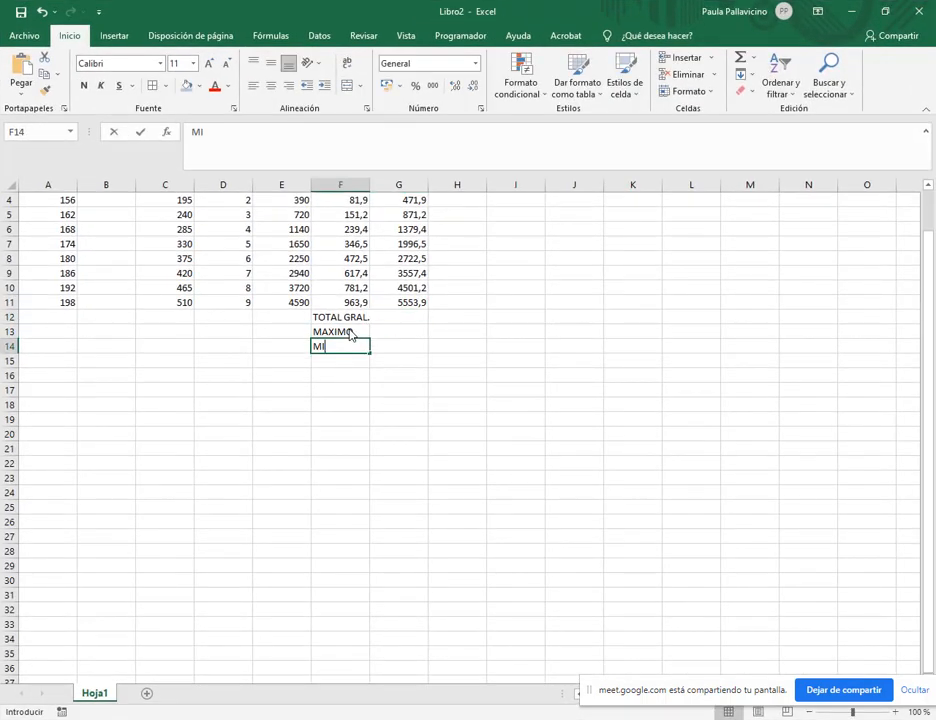
text(NIMO)
key(Return)
text(PROMEDIO)
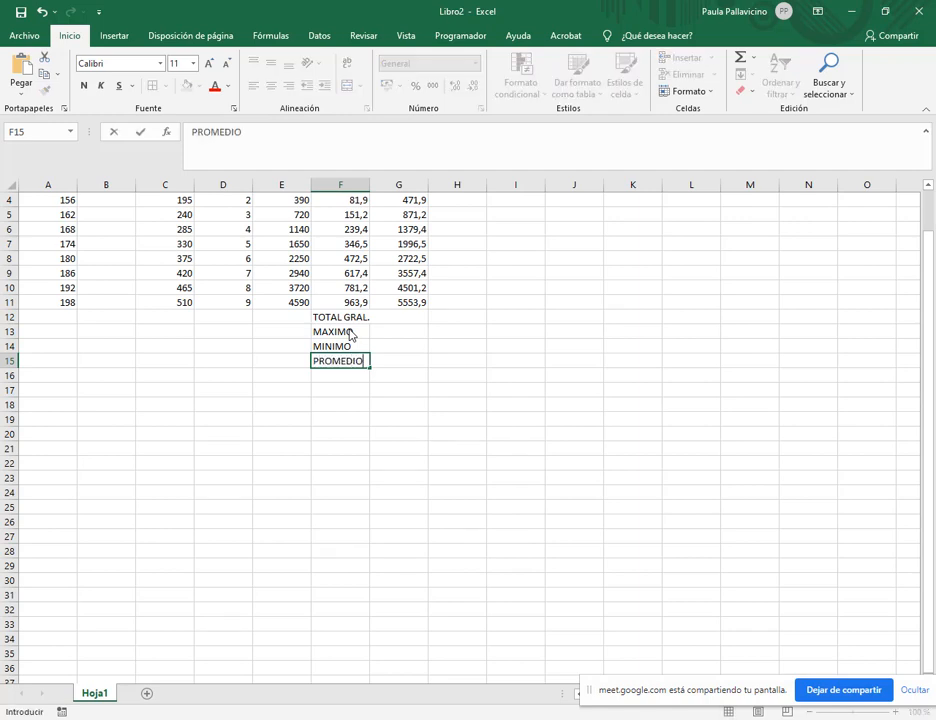
key(Return)
scroll(351, 332, up, 1)
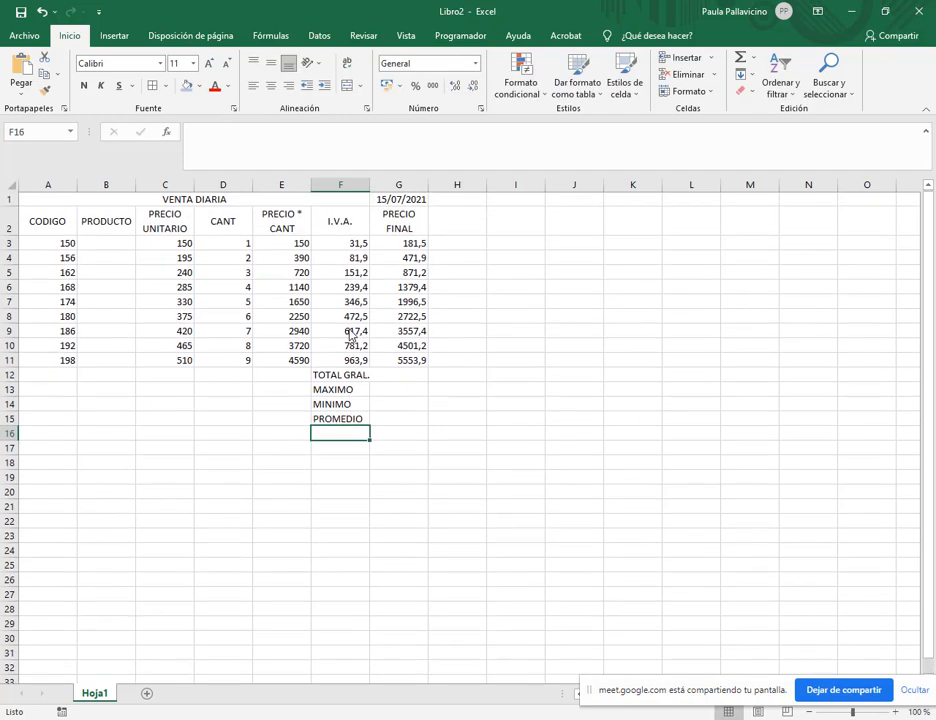
- Calculate the general total in G12 with the AutoSum formula =SUMA(G3:G11)
click(399, 378)
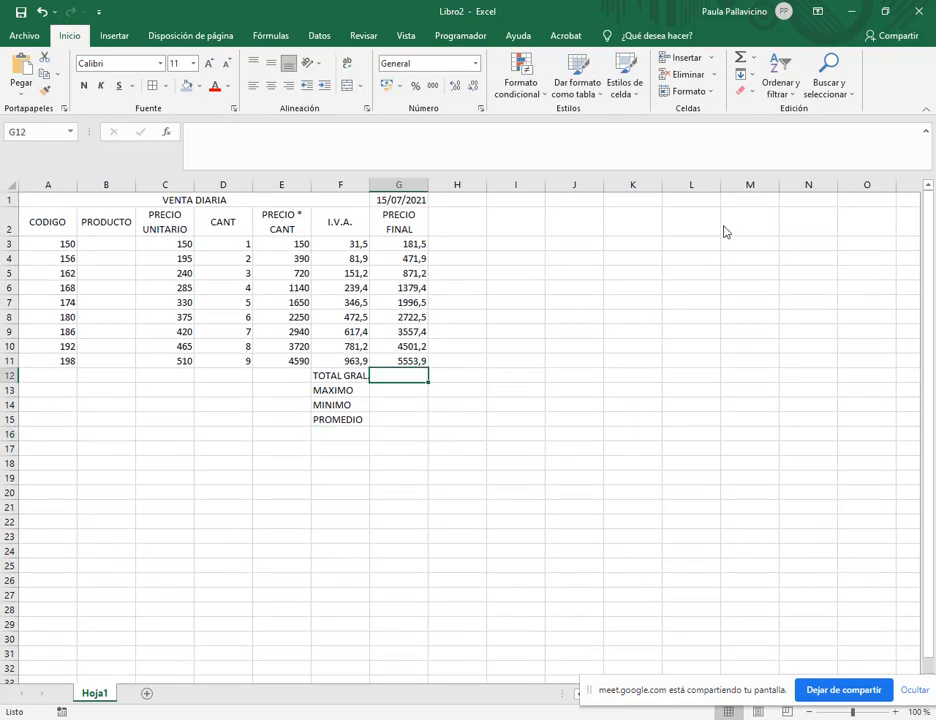
click(753, 58)
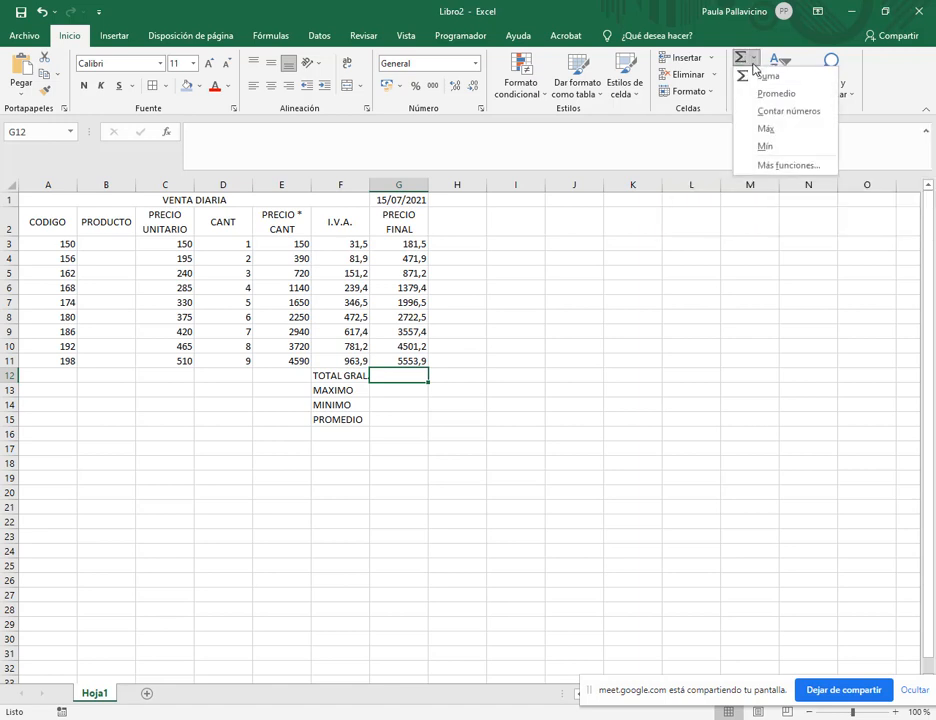
click(792, 75)
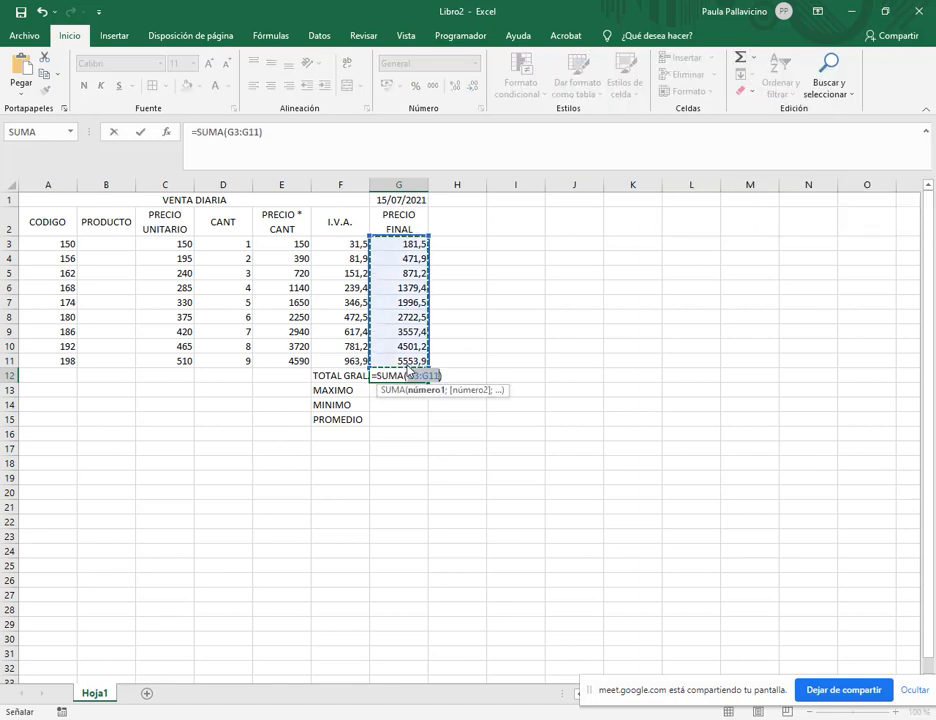
key(Return)
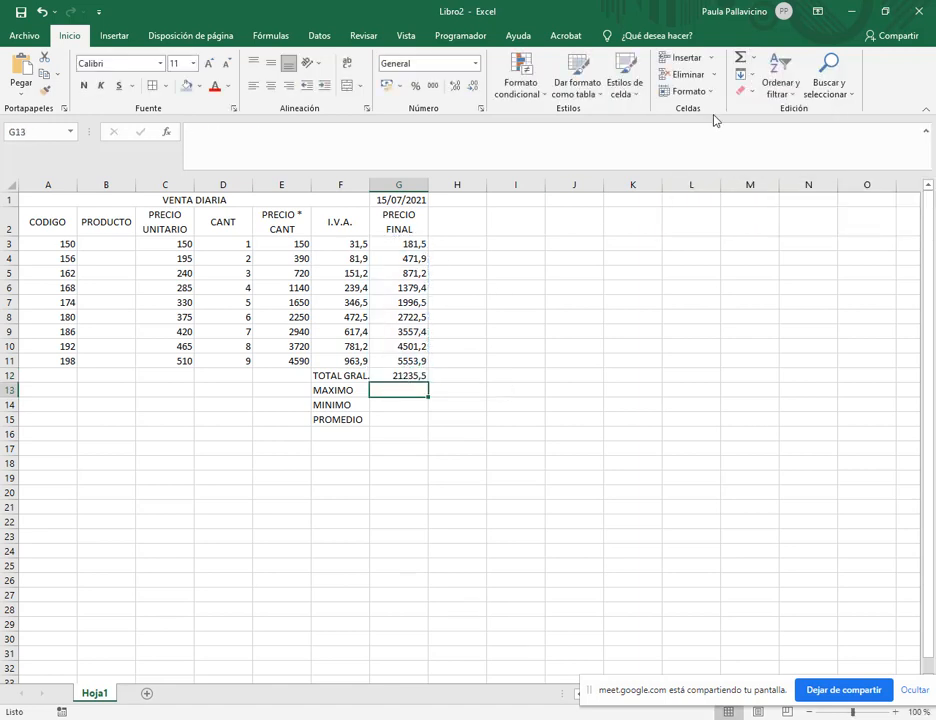
click(757, 59)
click(761, 37)
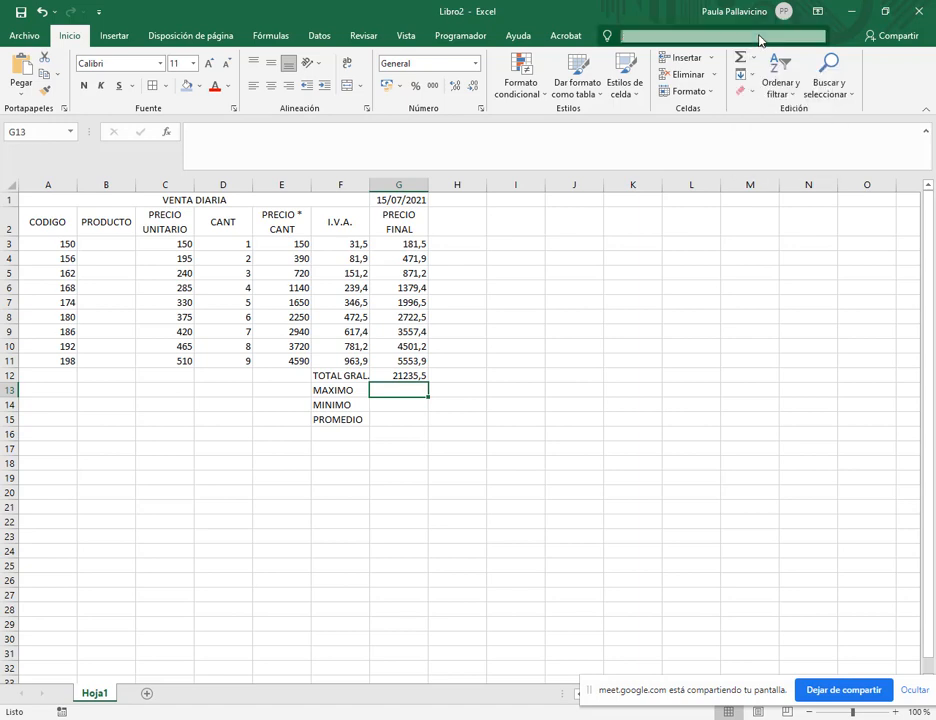
click(457, 402)
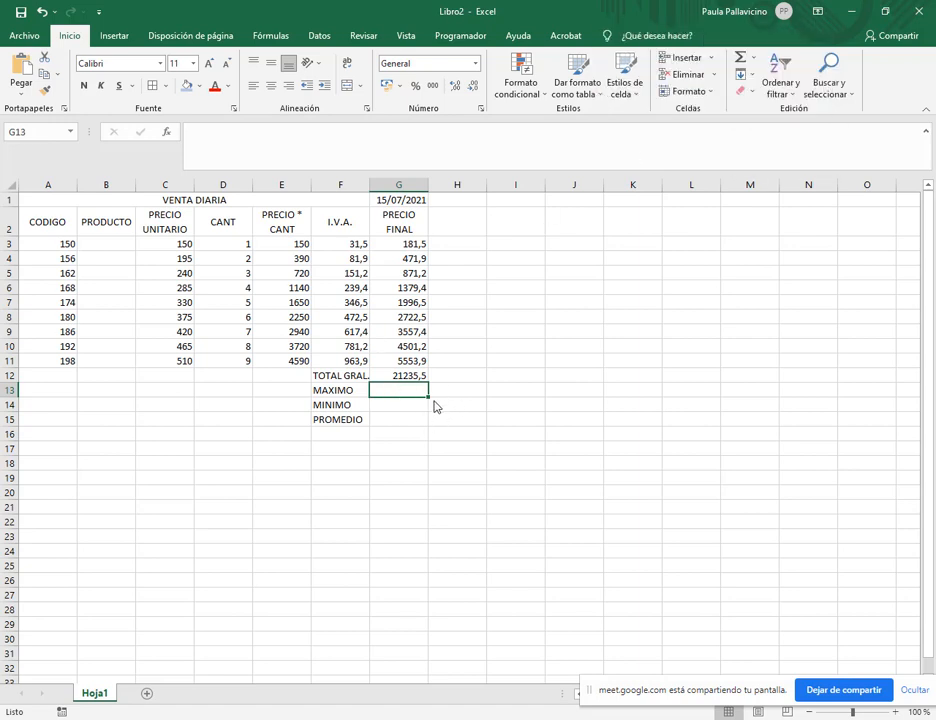
mouse_move(430, 236)
mouse_down()
mouse_move(416, 299)
mouse_move(198, 380)
mouse_move(35, 375)
mouse_move(370, 374)
mouse_up()
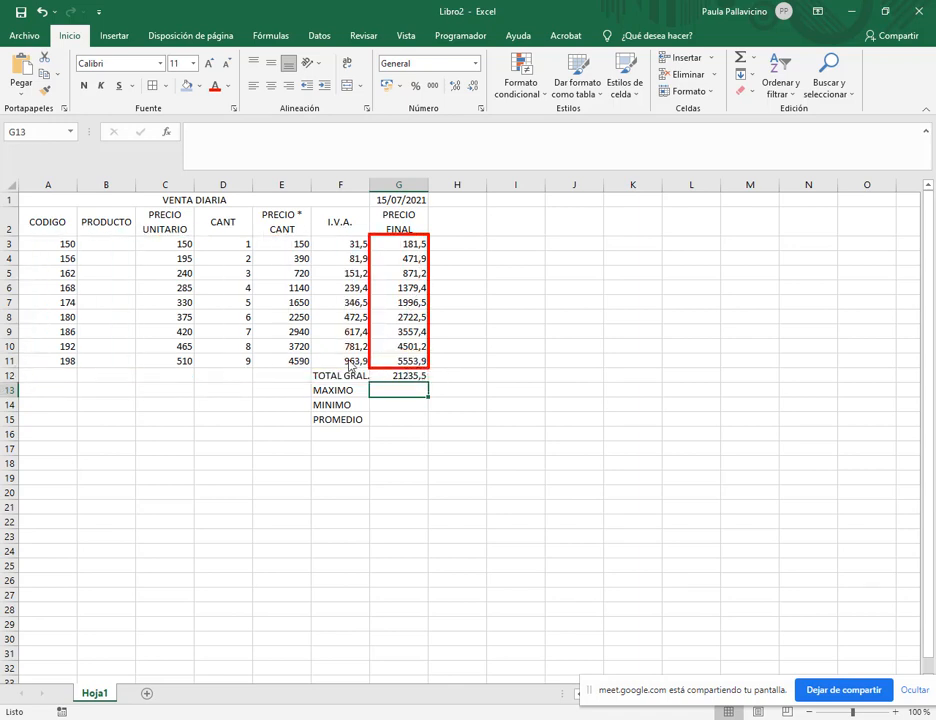
click(752, 57)
click(767, 130)
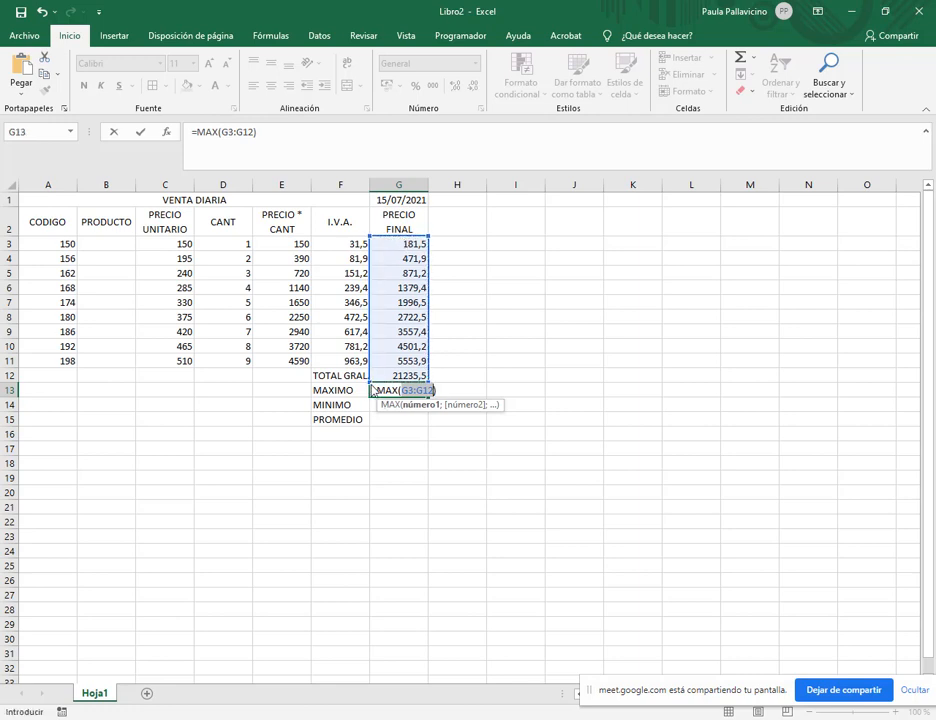
drag(393, 250, 394, 284)
drag(398, 364, 430, 362)
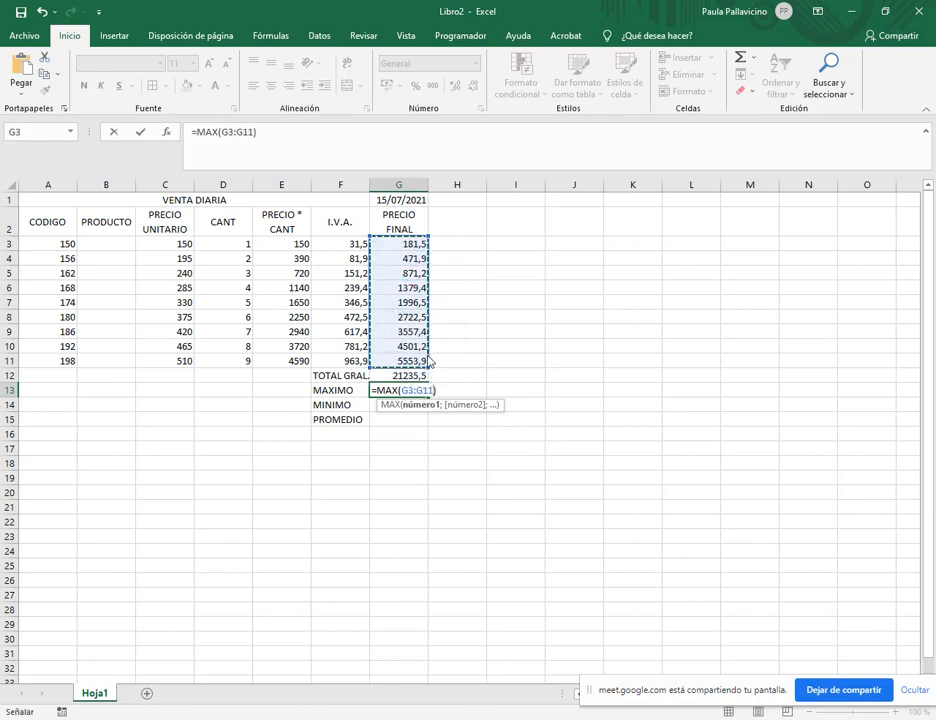
click(409, 302)
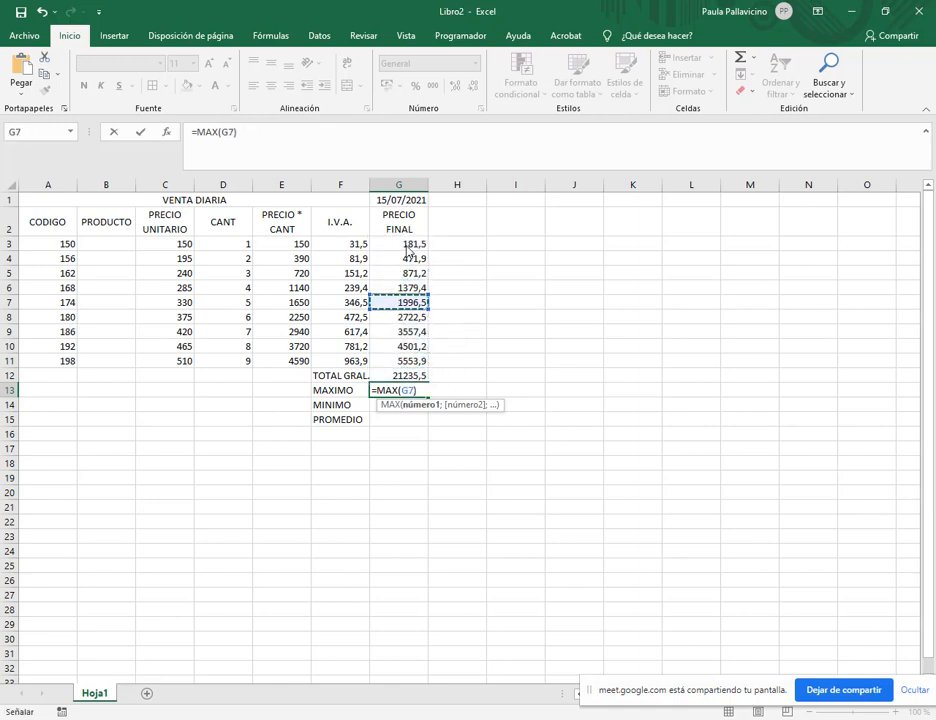
drag(409, 248, 410, 338)
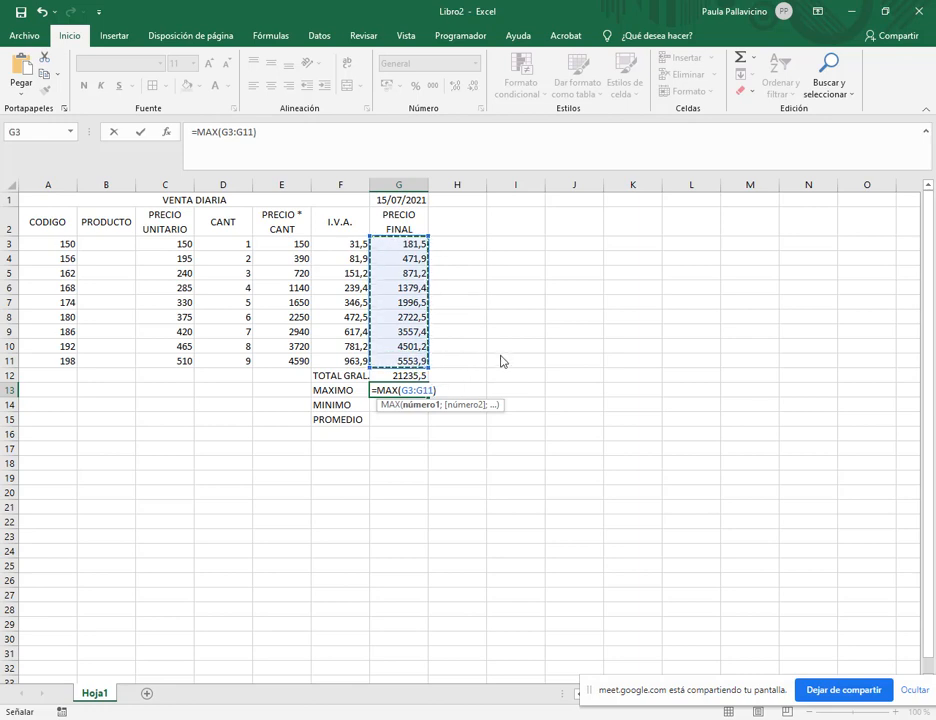
key(Escape)
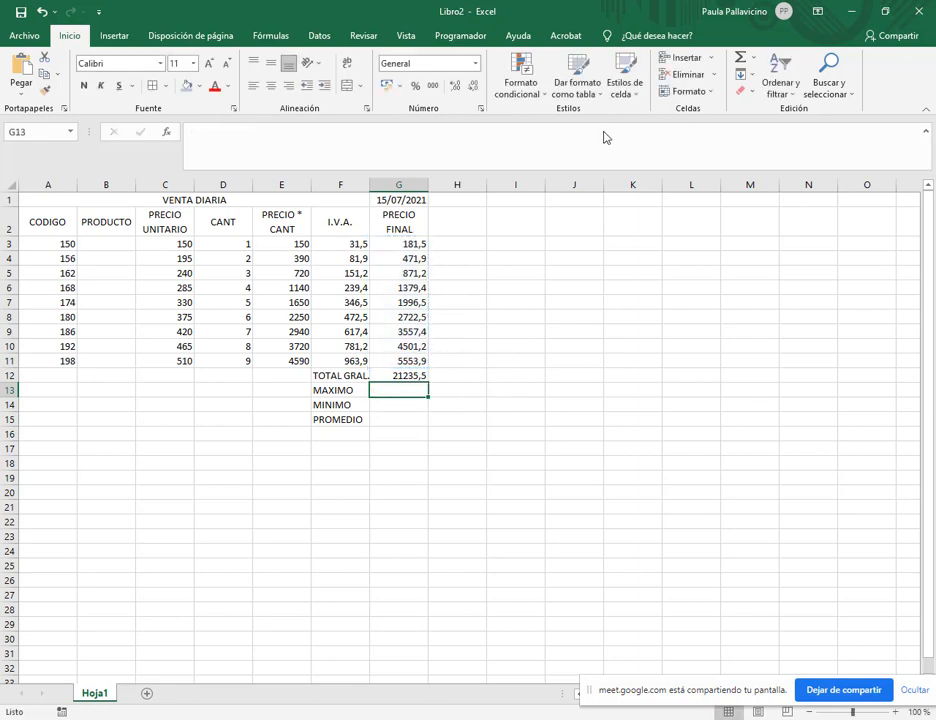
- Calculate the maximum final price in G13 with =MAX(G3:G11), leaving out the general total
click(752, 58)
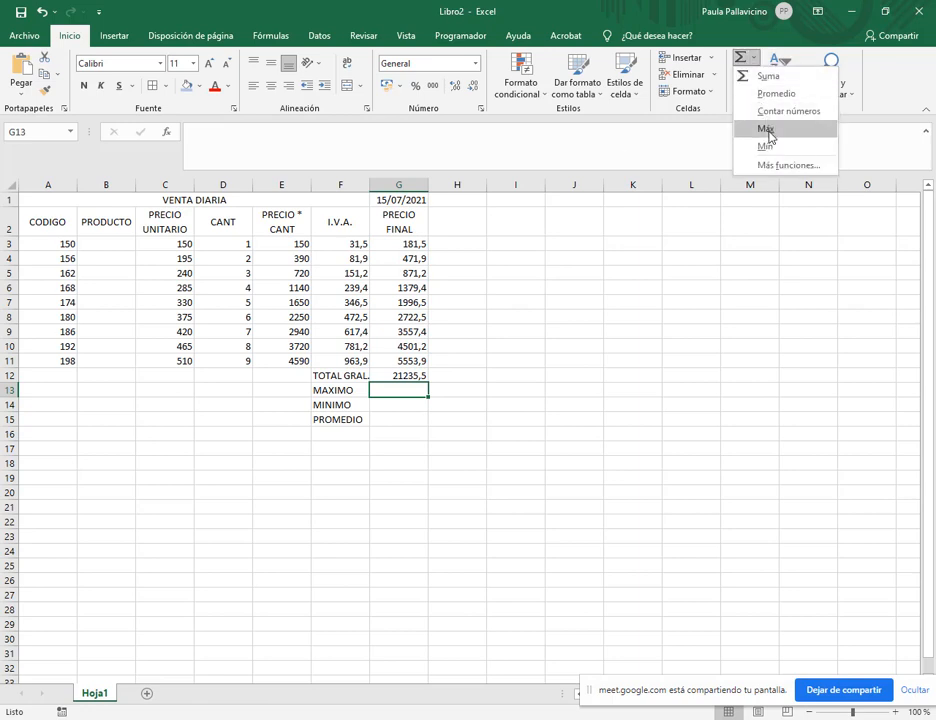
click(766, 130)
drag(406, 250, 440, 351)
key(Return)
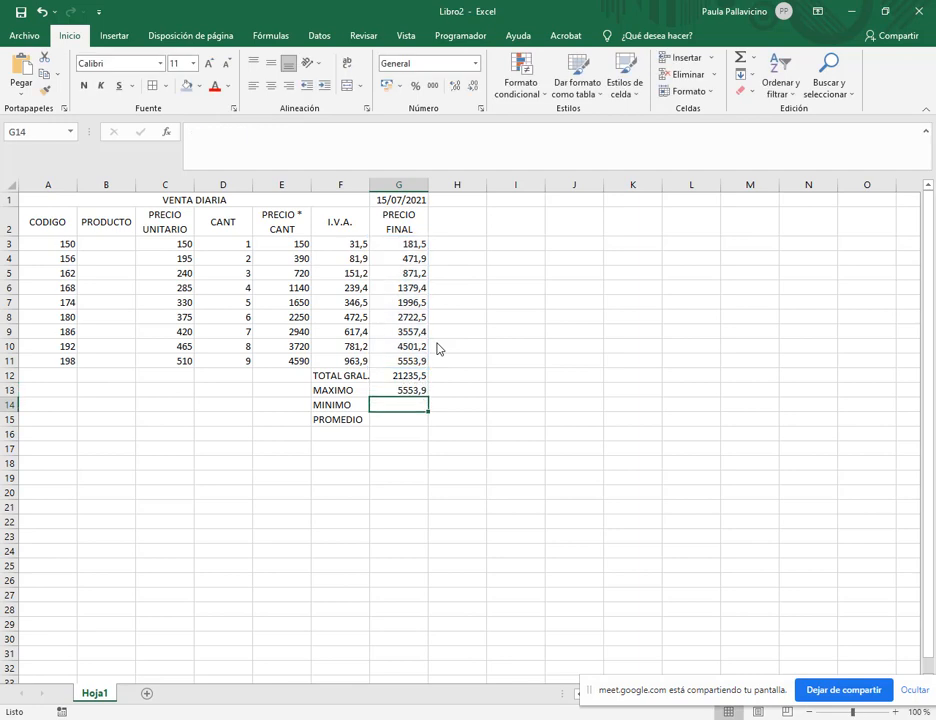
- Calculate the minimum final price in G14 with the Mín function over G3:G11
click(756, 59)
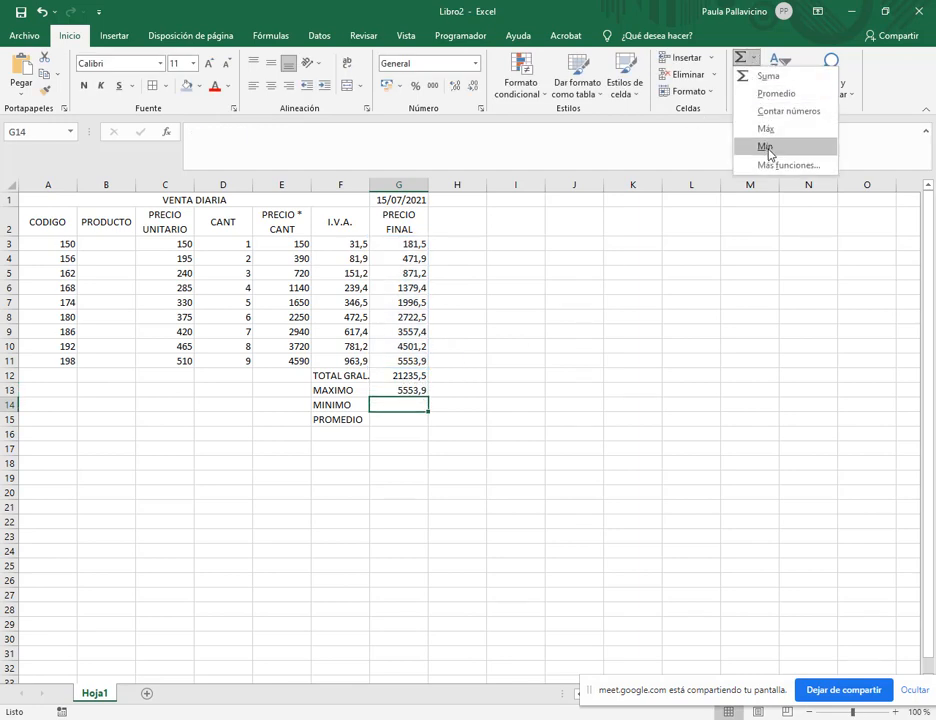
click(765, 144)
drag(398, 244, 398, 366)
key(Return)
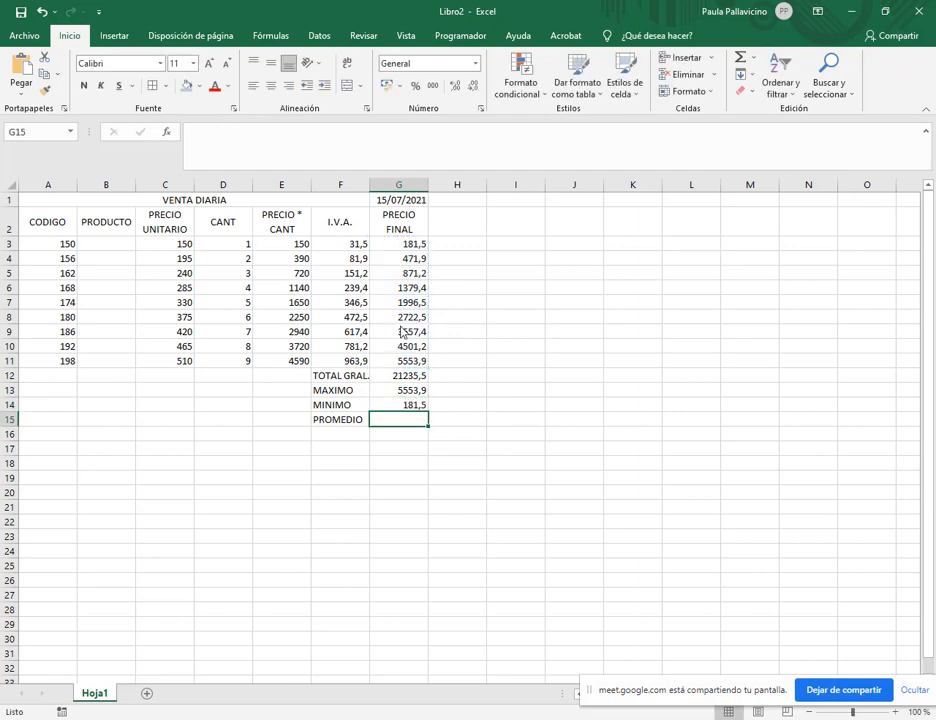
- Calculate the average final price in G15 with the Promedio function over G3:G11
click(756, 59)
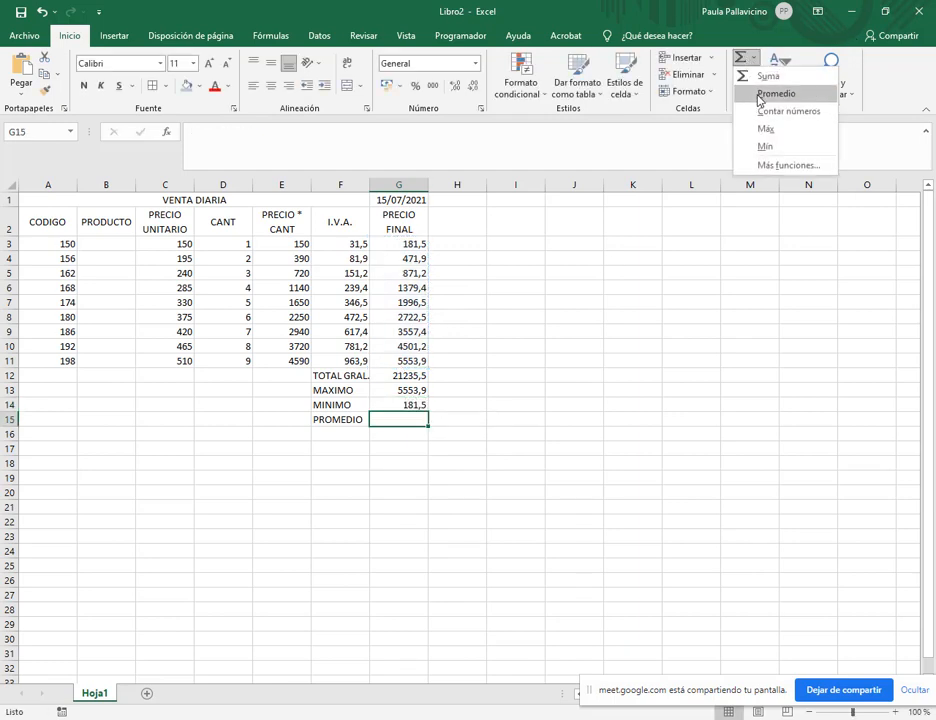
click(760, 93)
drag(421, 250, 410, 366)
key(Return)
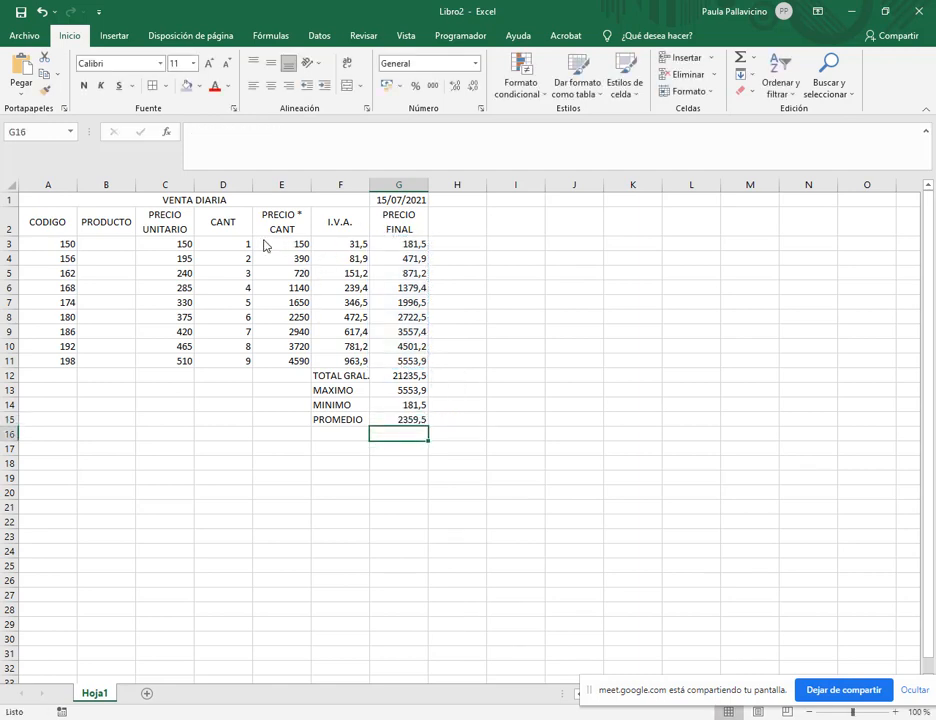
- Apply the $ Español (Argentina) accounting format to the unit prices C3:C11, the amounts E3:G11 and the summary values G12:G15
drag(168, 247, 174, 370)
click(398, 86)
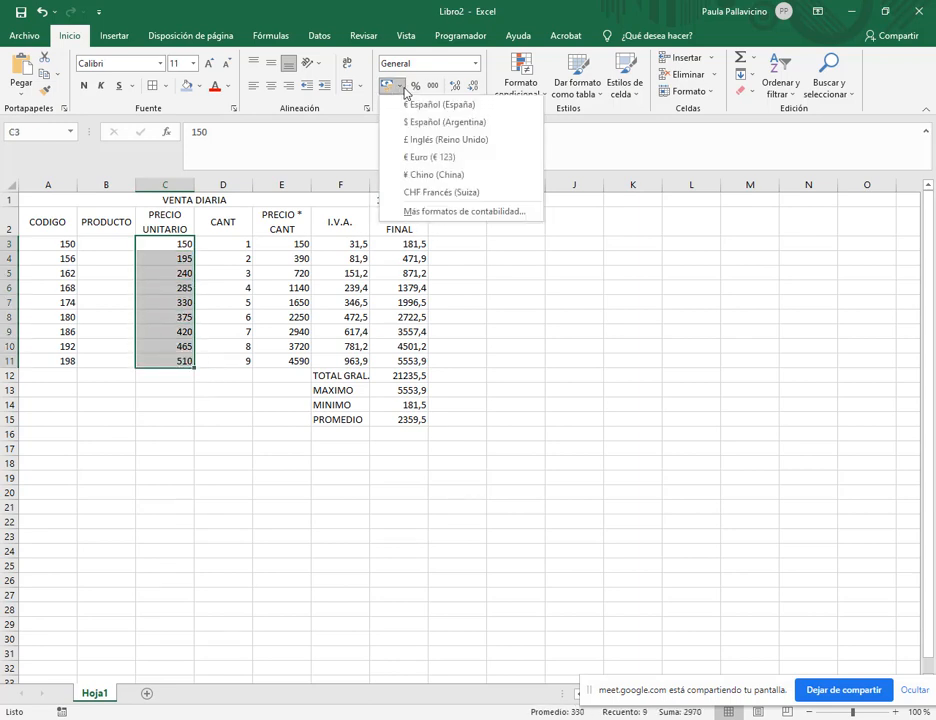
click(421, 123)
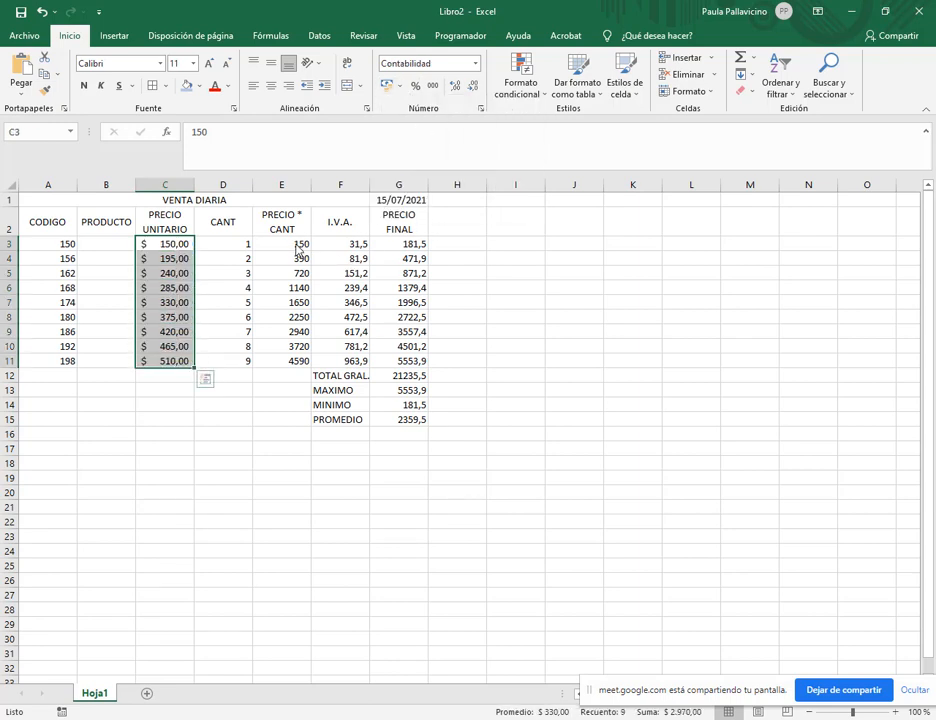
drag(303, 245, 411, 369)
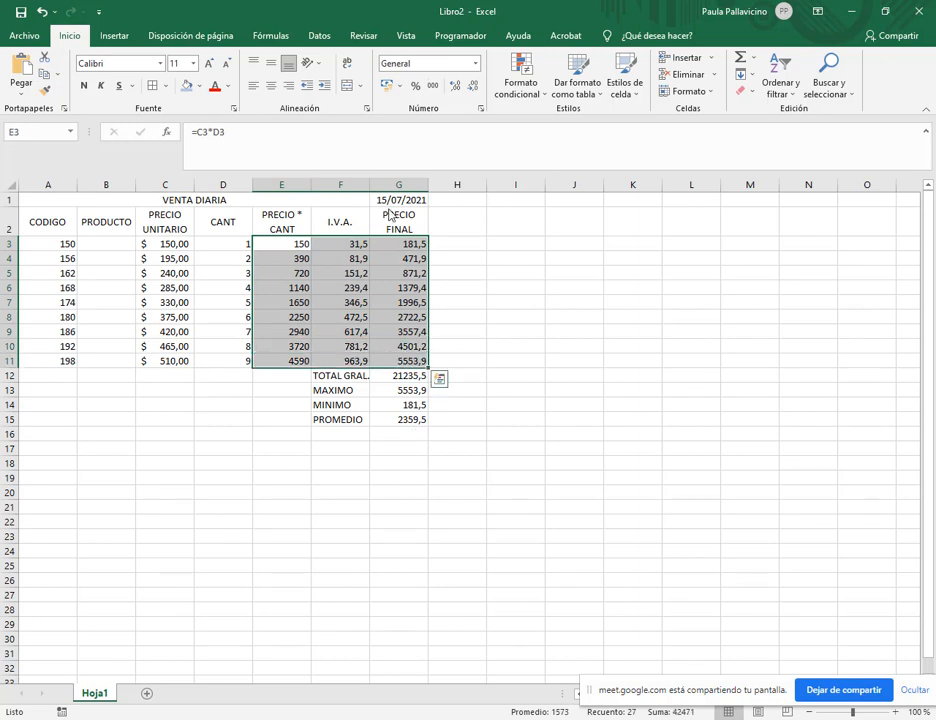
click(398, 86)
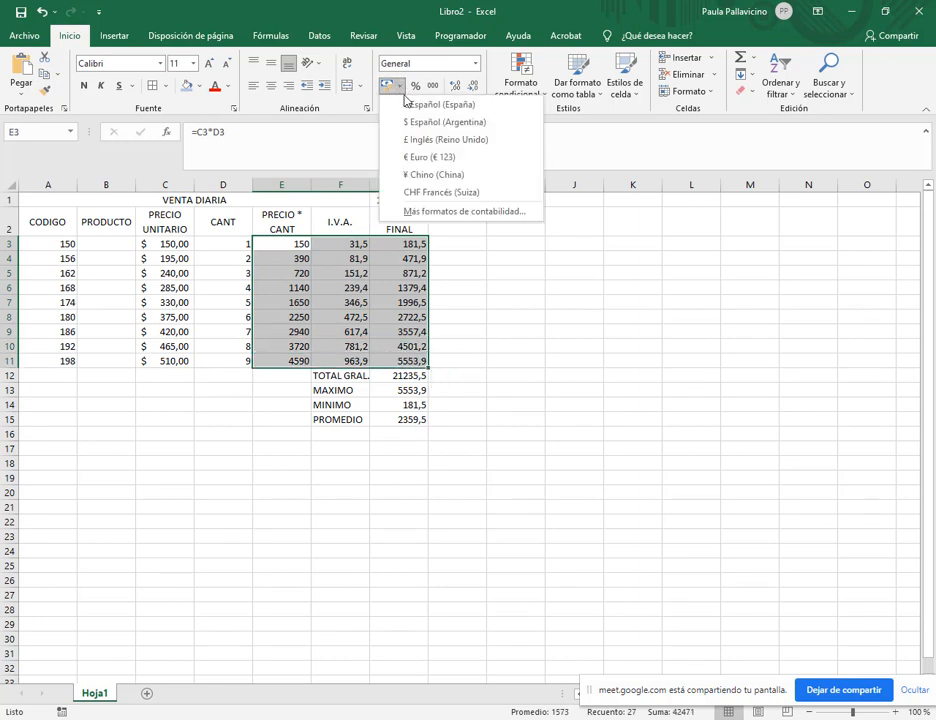
click(412, 124)
drag(420, 377, 416, 428)
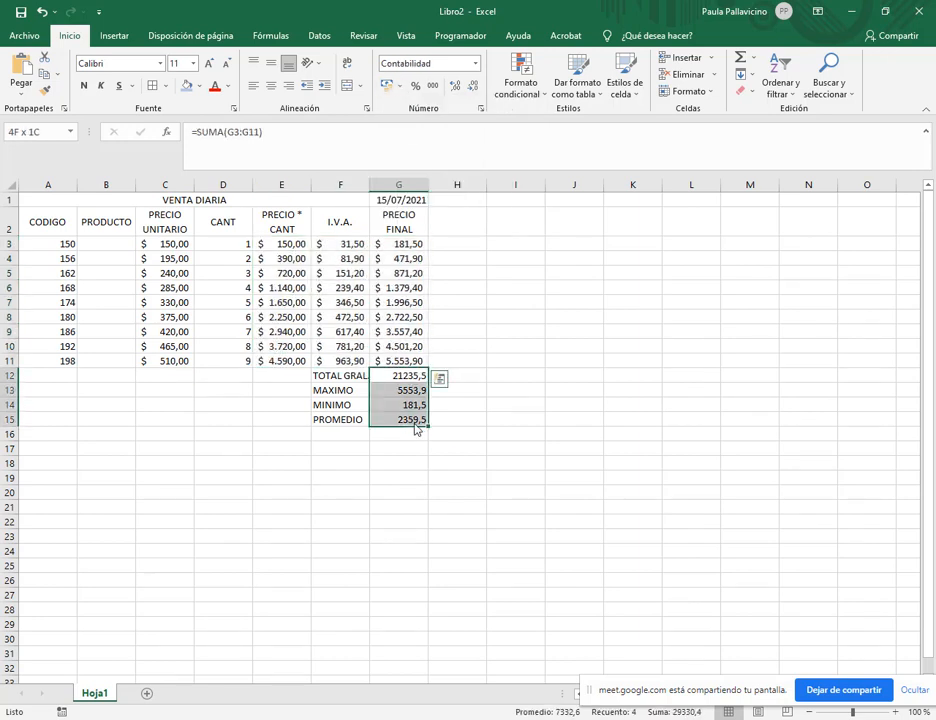
click(398, 86)
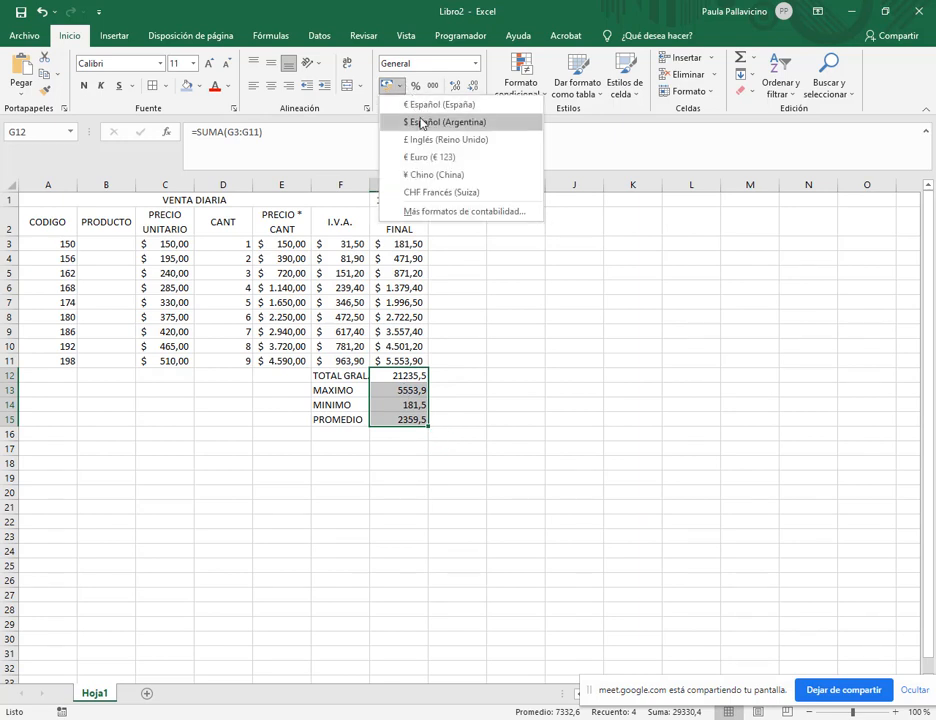
click(420, 123)
click(465, 247)
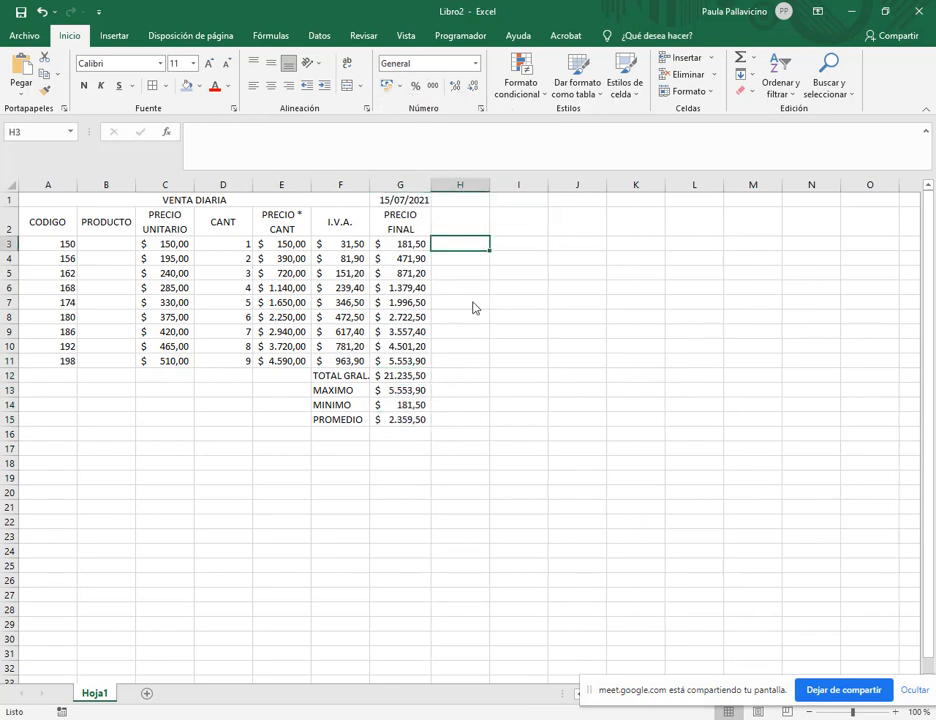
- Add all borders to the table A1:G11 and to the summary block F12:G15
drag(88, 207, 405, 362)
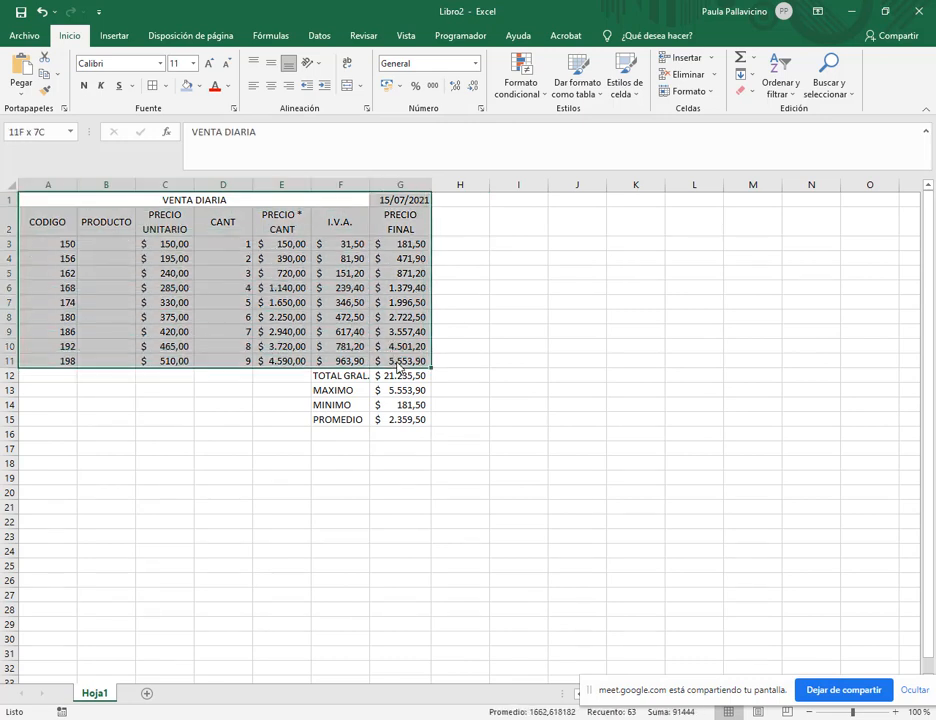
click(150, 86)
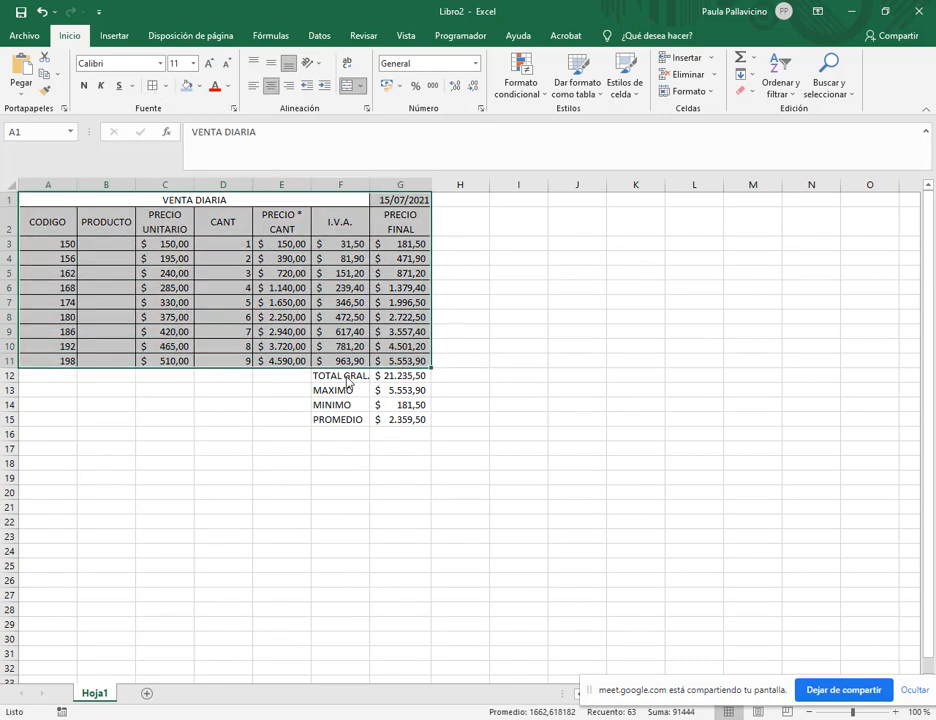
drag(349, 382, 385, 420)
click(166, 86)
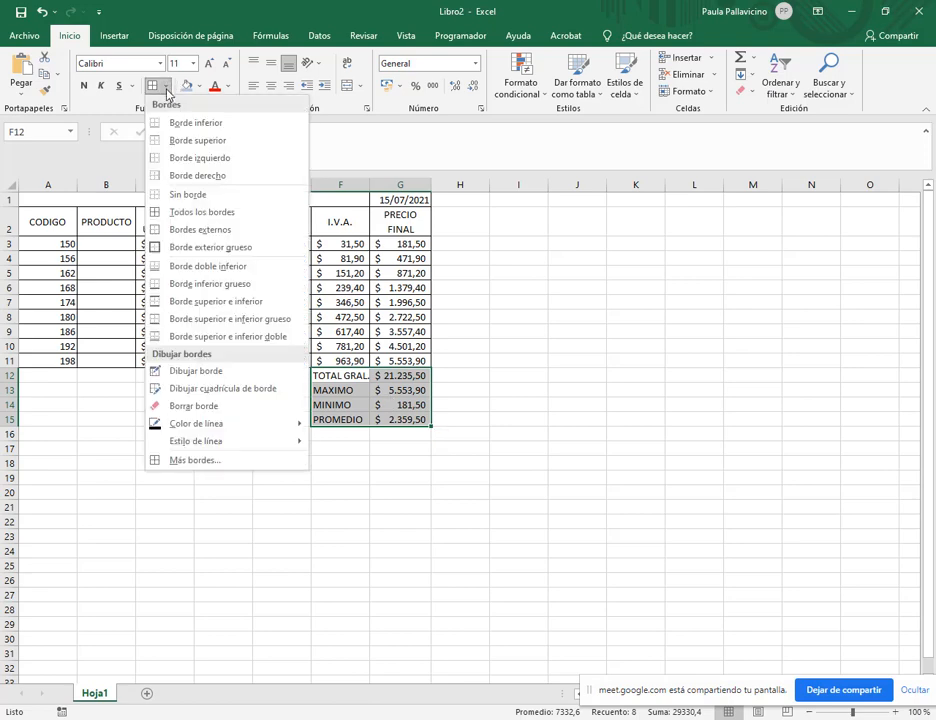
click(200, 212)
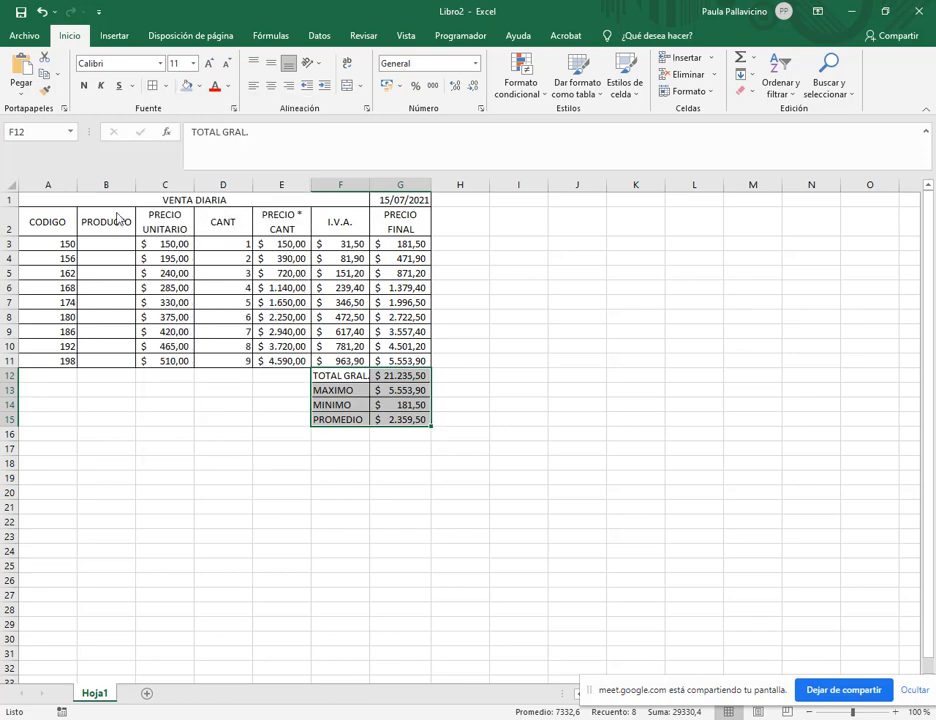
- Format the title and header rows A1:G2 with bold white text on a medium blue theme fill
drag(56, 200, 380, 220)
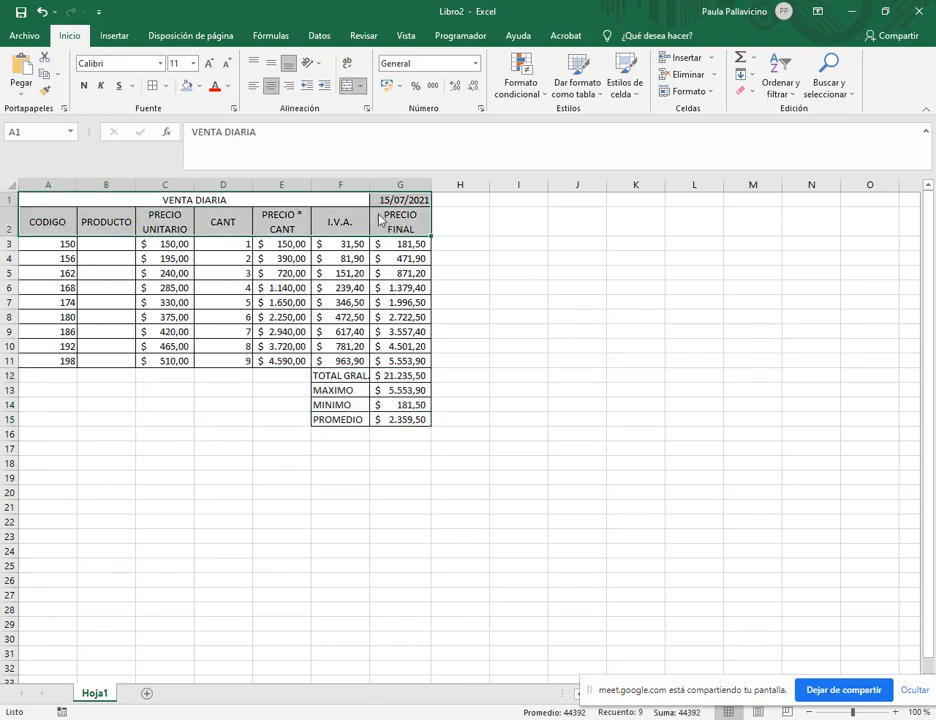
click(186, 86)
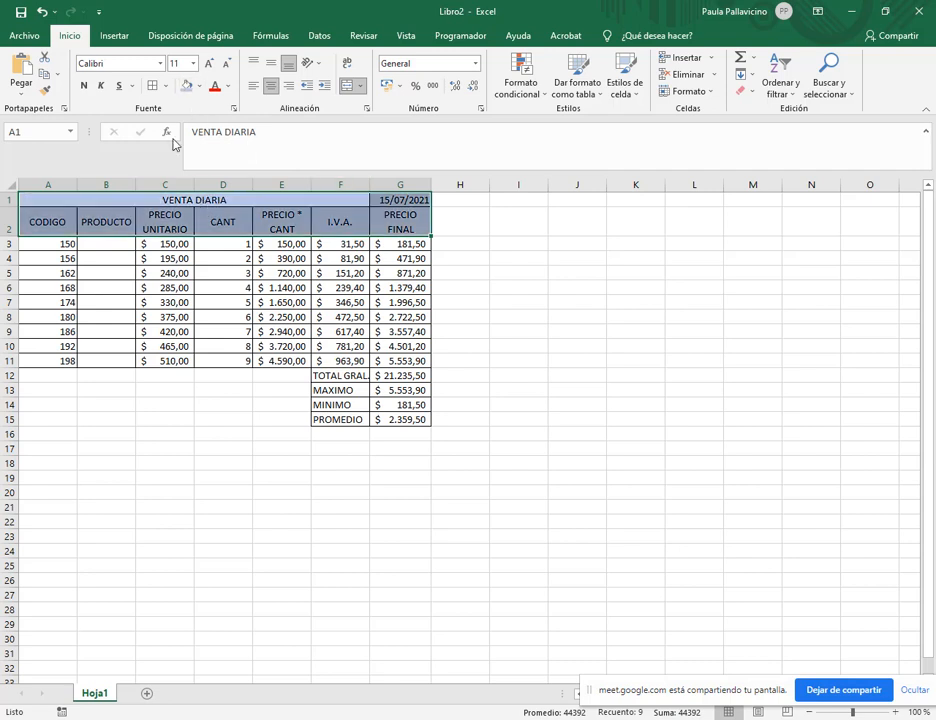
click(84, 86)
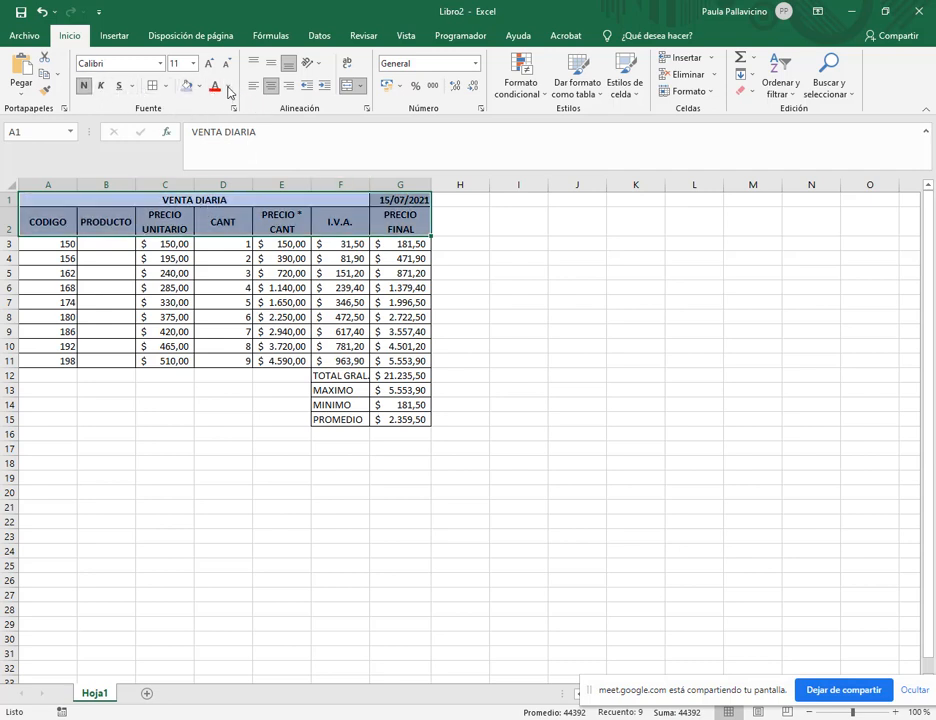
click(228, 87)
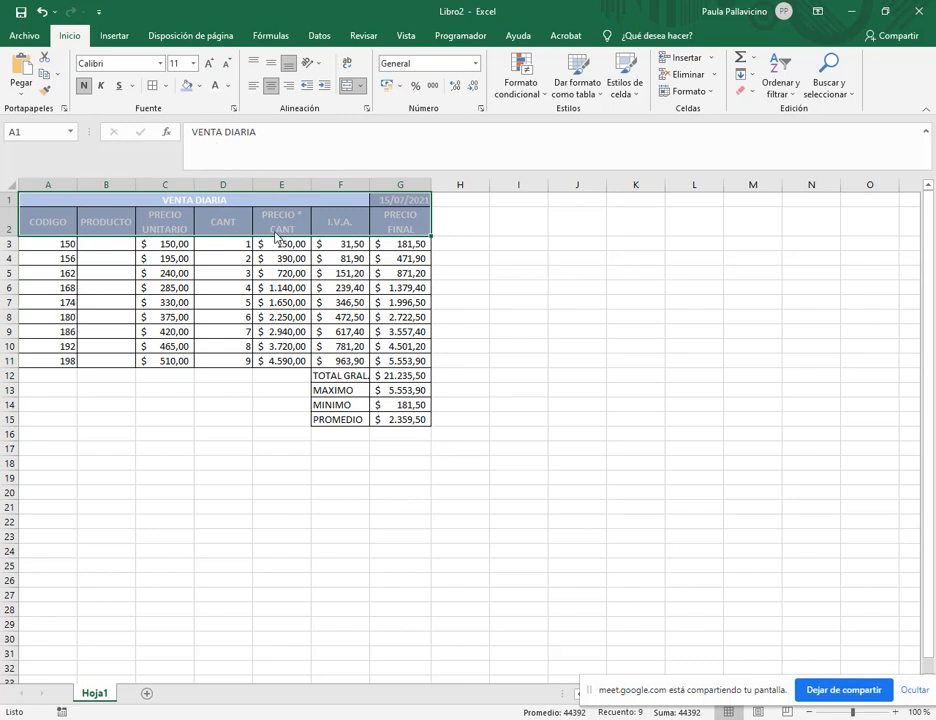
click(199, 86)
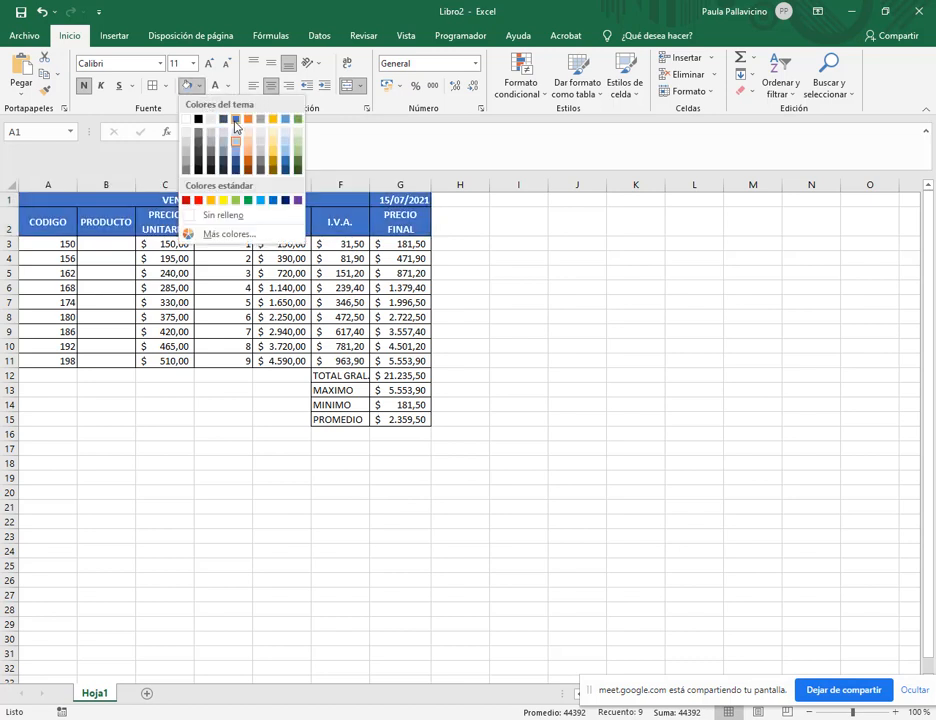
click(224, 124)
click(383, 258)
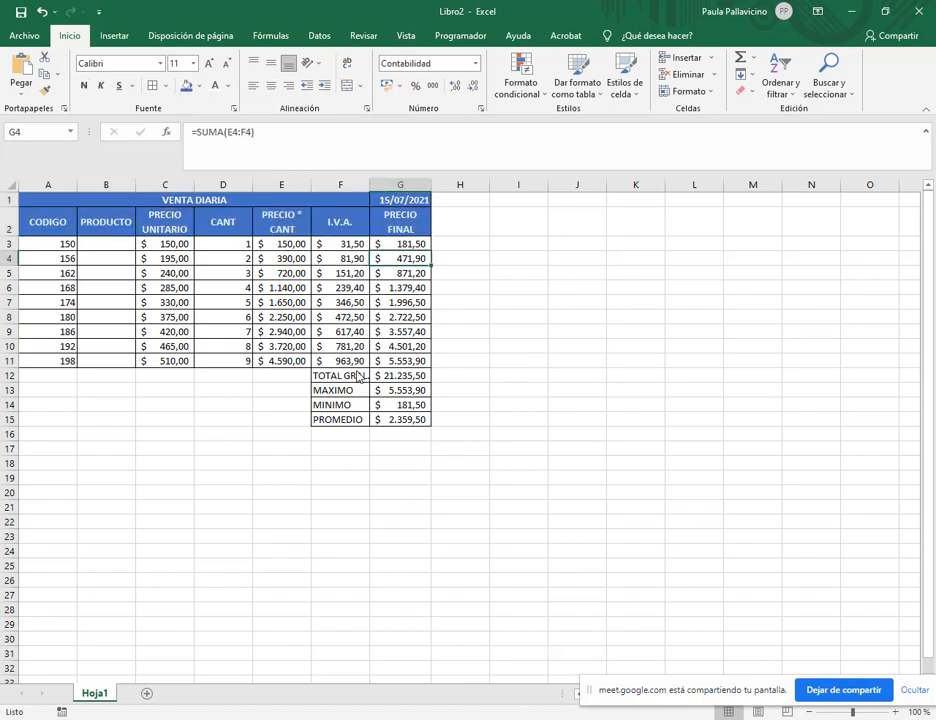
- Give the summary labels F12:F15 the same blue fill with bold white text, and widen column F slightly to fit TOTAL GRAL
drag(359, 376, 340, 419)
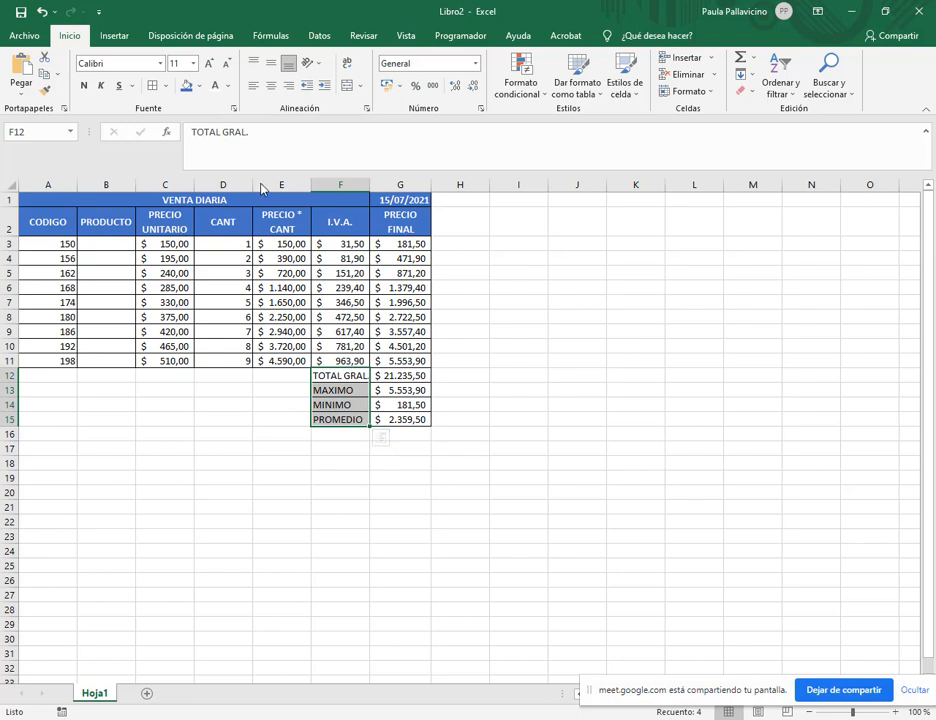
click(185, 87)
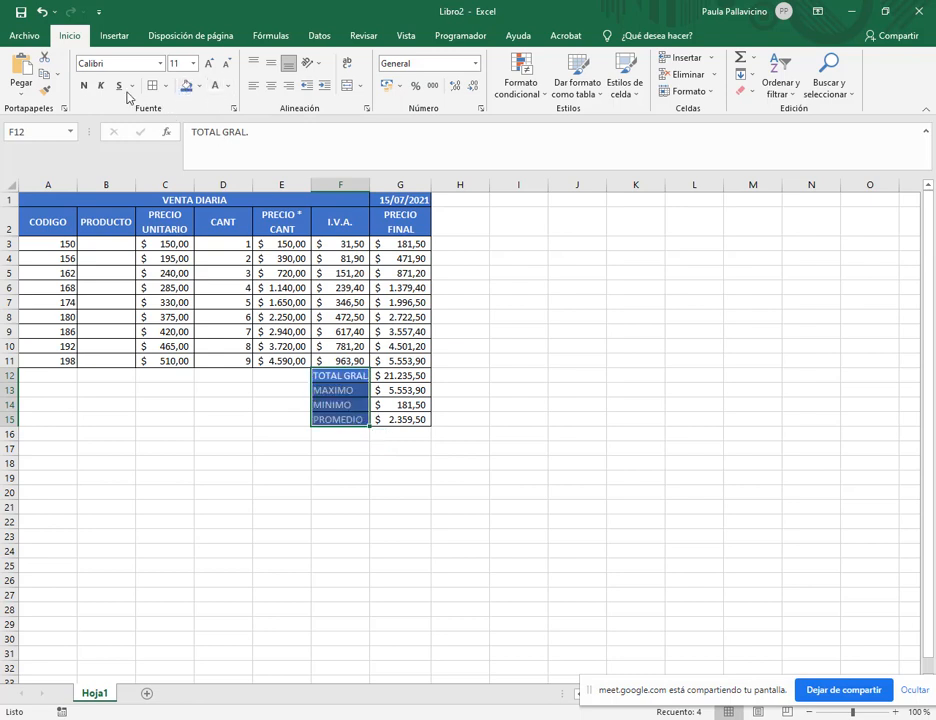
click(84, 86)
key(Right)
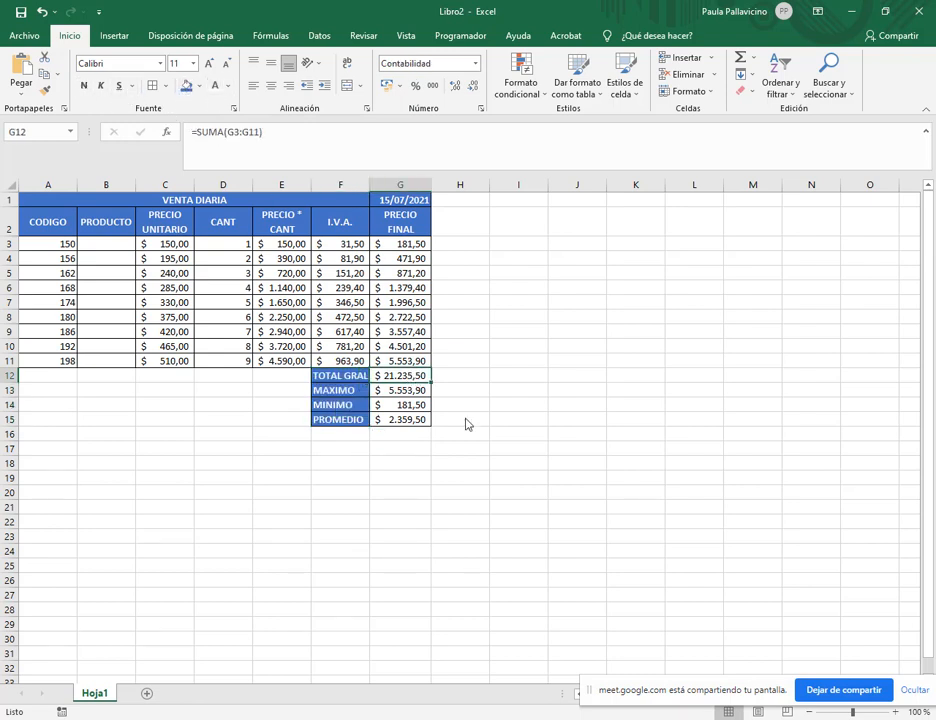
drag(370, 185, 374, 185)
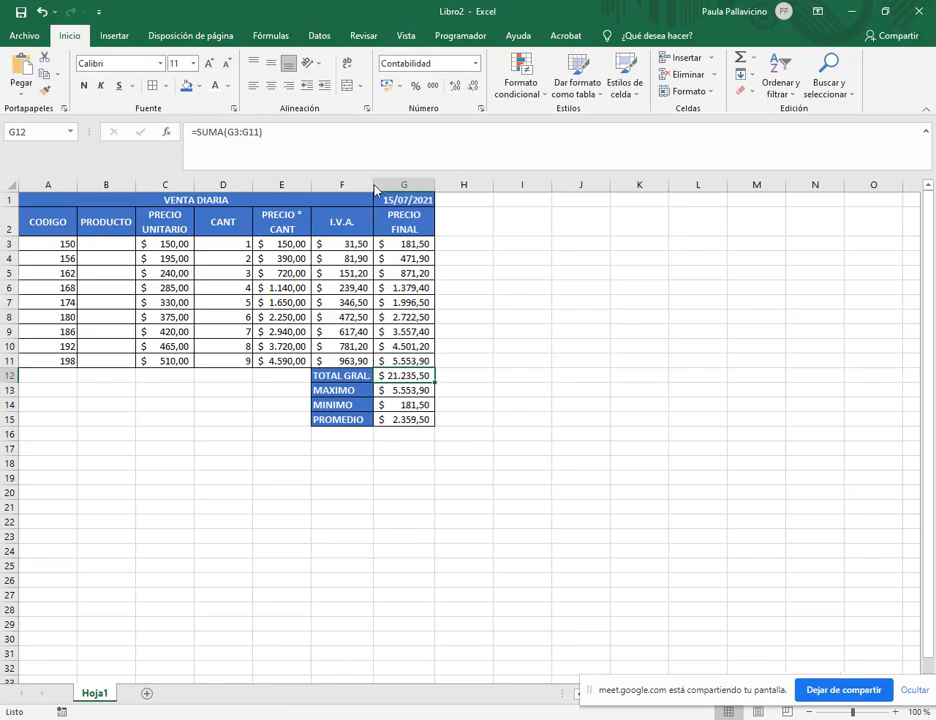